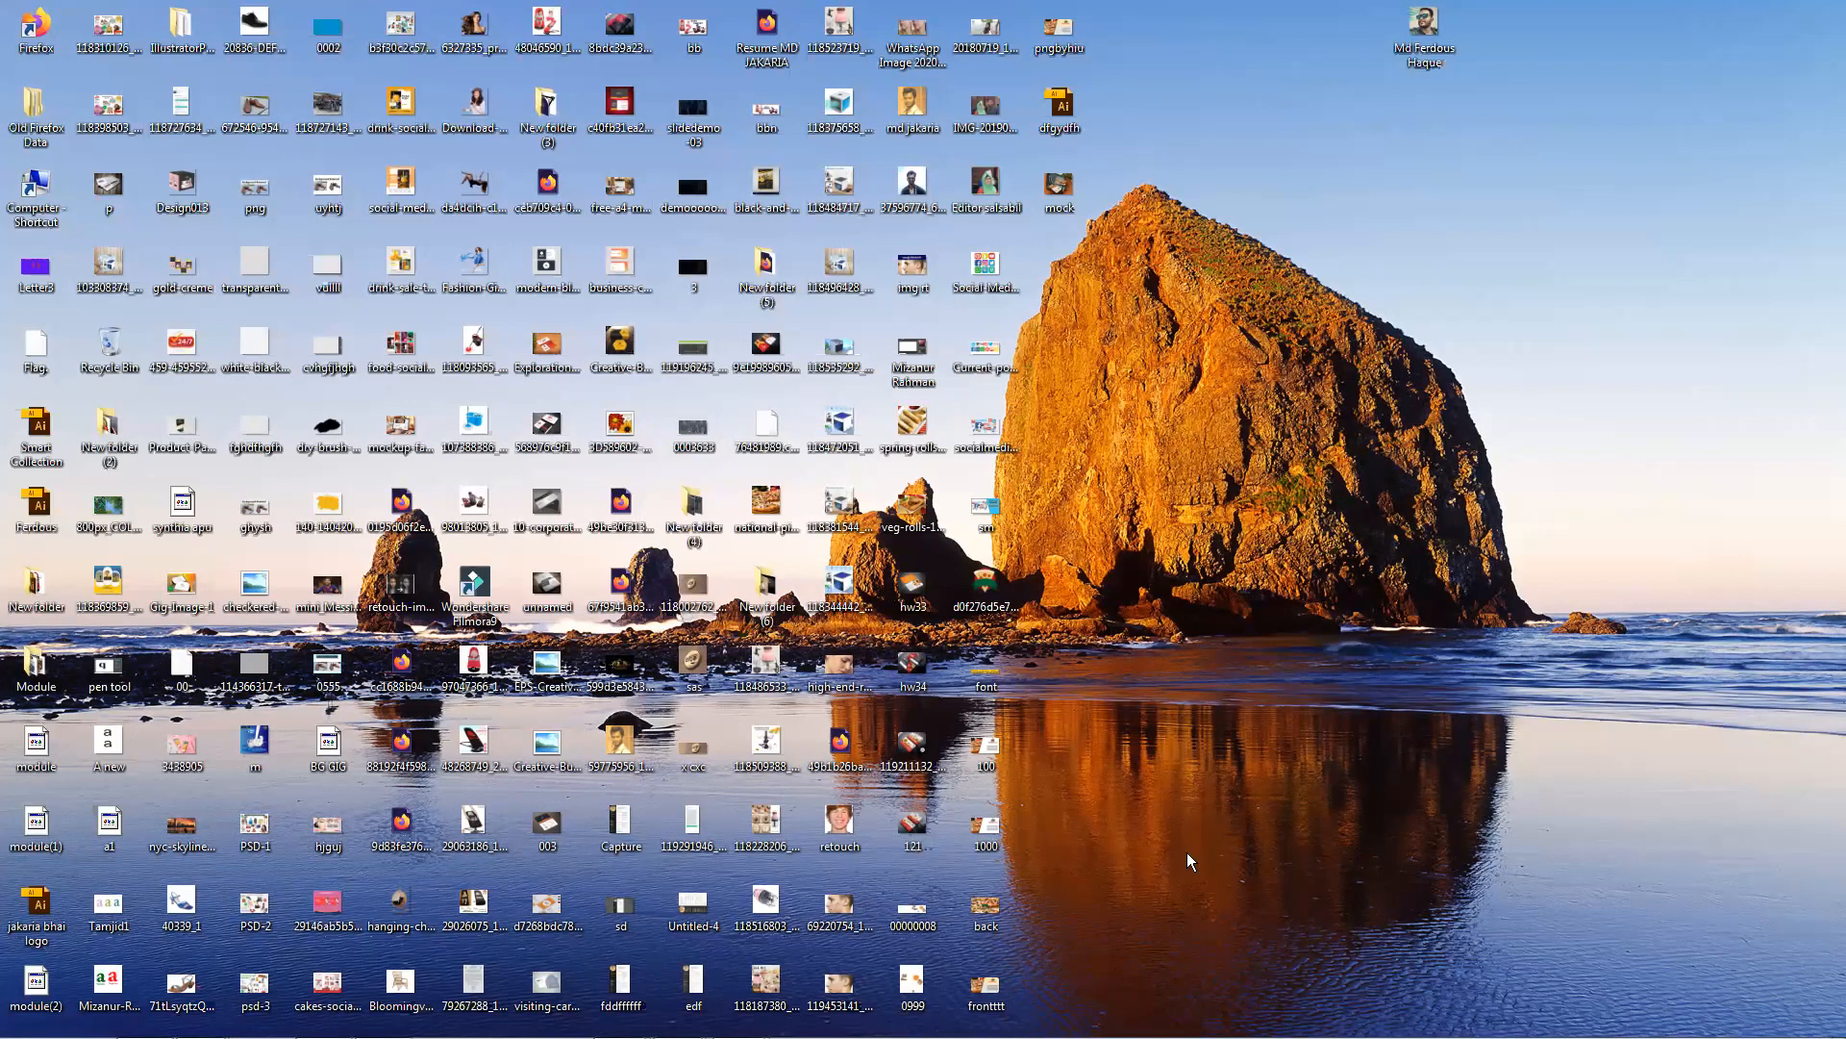
Show the Firefox taskbar previews of the '3.5 inch to pixel' search and business card mockup windows
{"action": "mouse_move", "coordinate": [1828, 1005]}
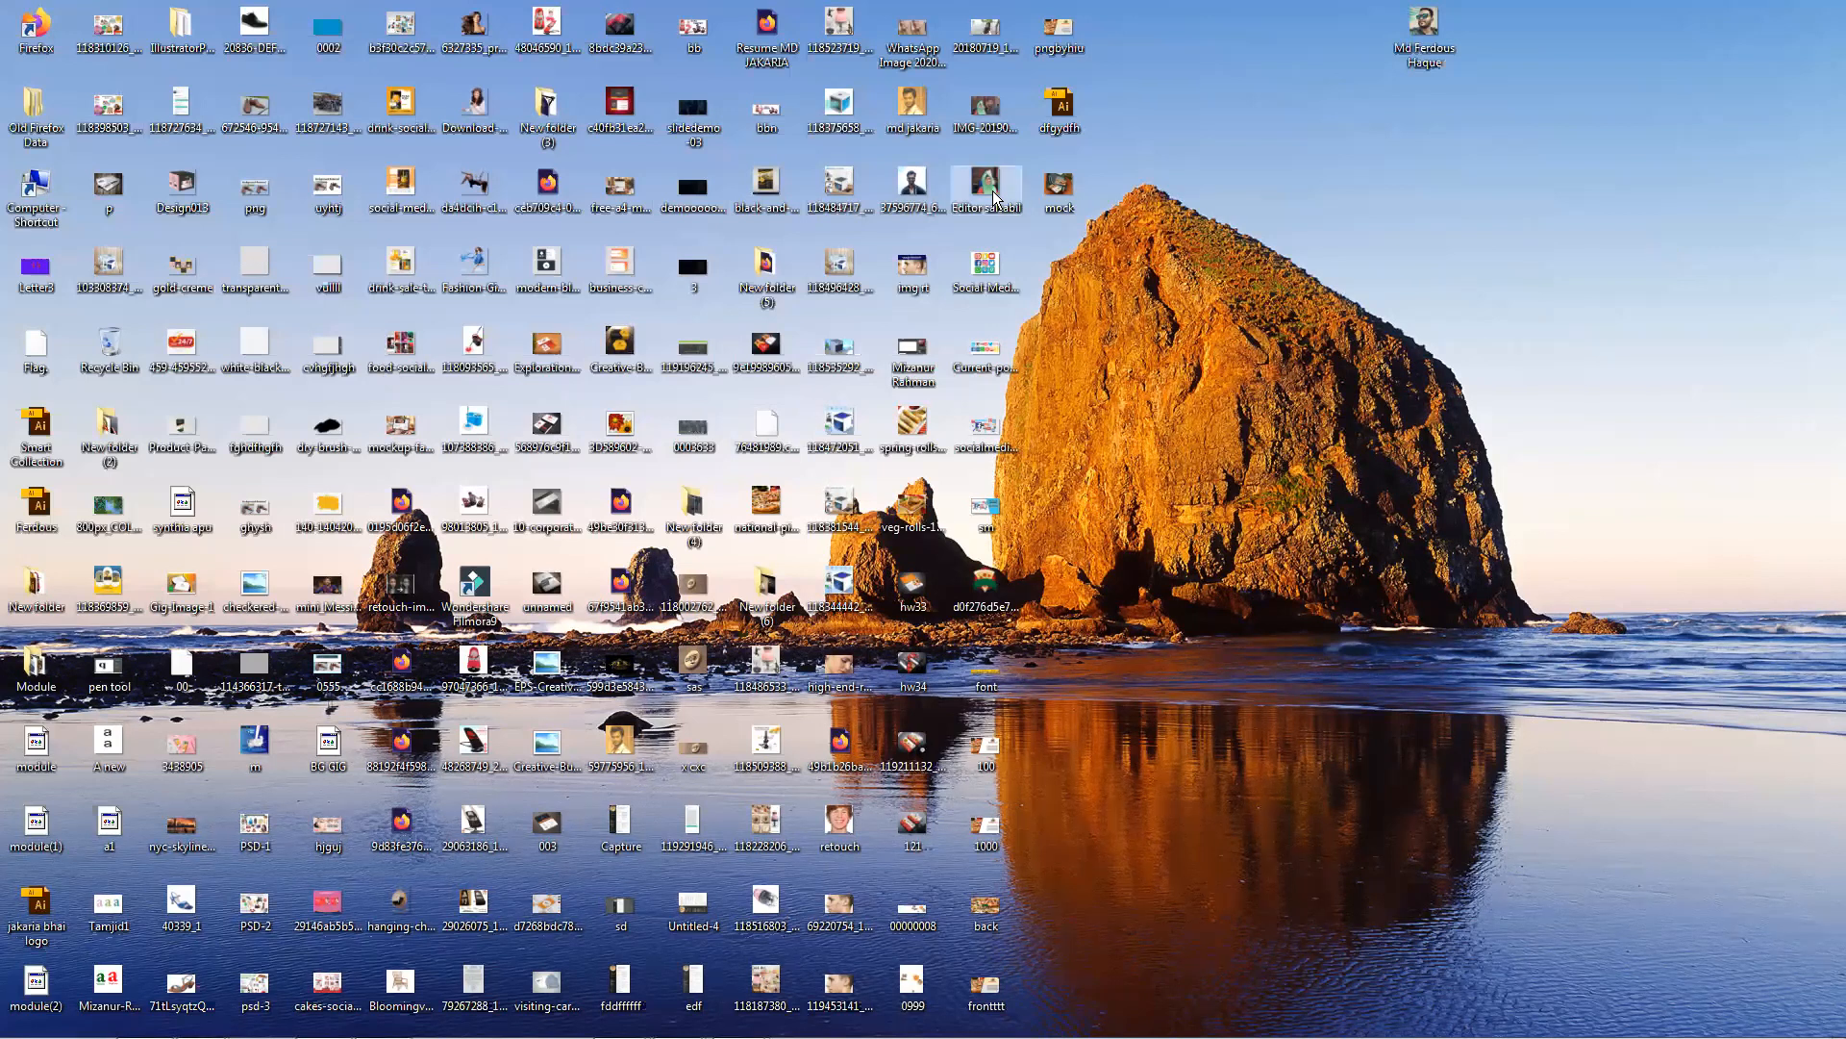
Bring up the Free PSD Firefox window and switch to the 'visiting card mockup free' results
{"action": "mouse_move", "coordinate": [620, 1020]}
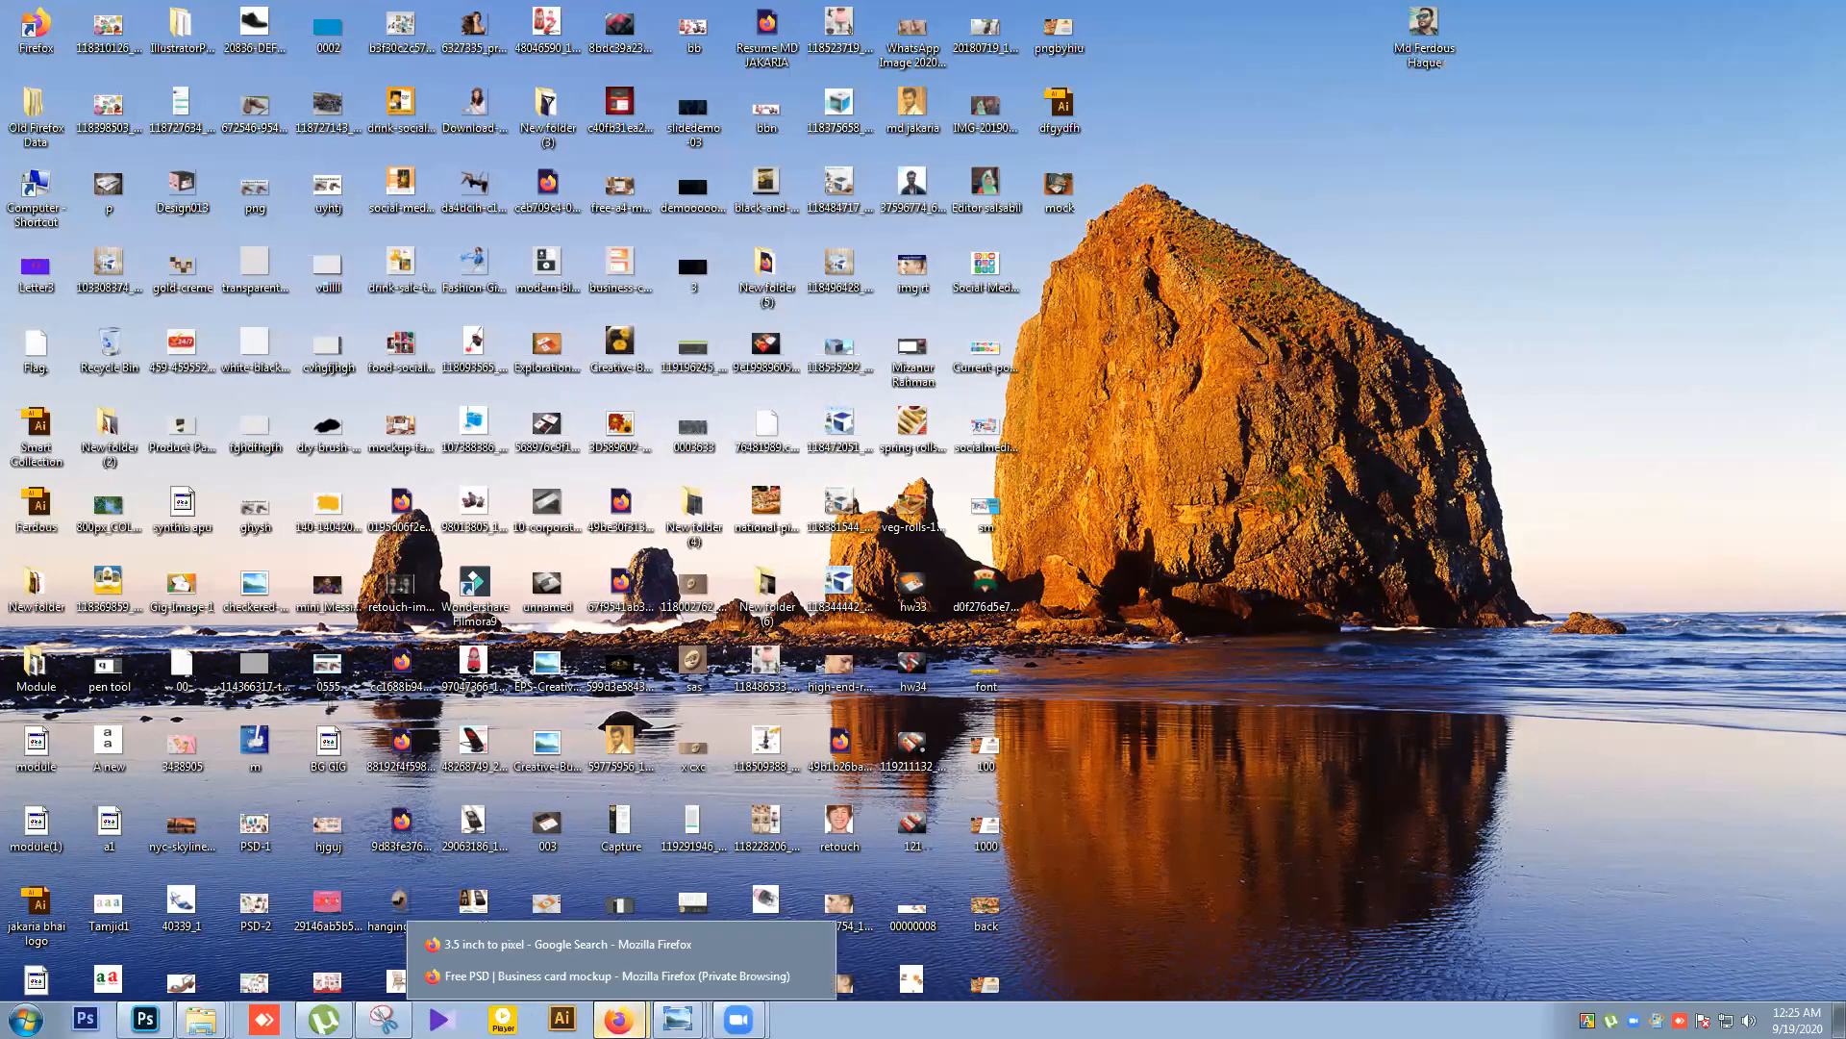
{"action": "left_click", "coordinate": [653, 980]}
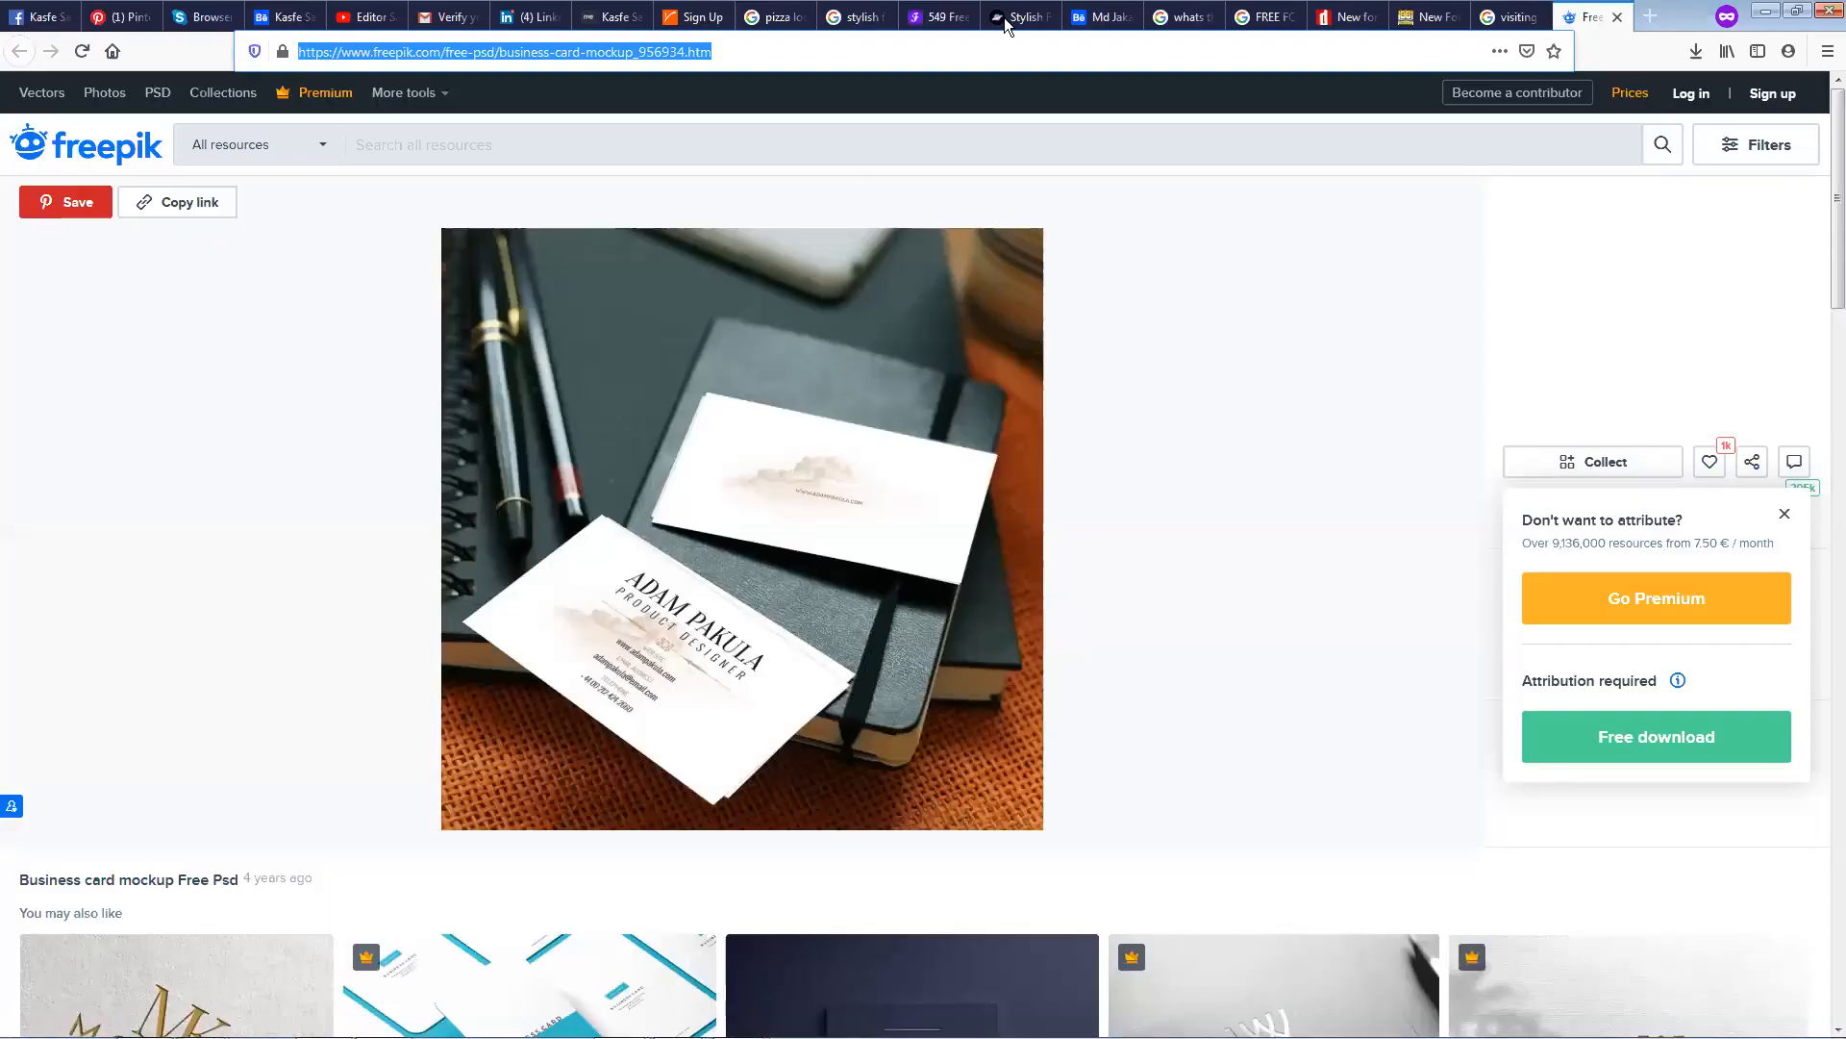
{"action": "left_click", "coordinate": [1481, 18]}
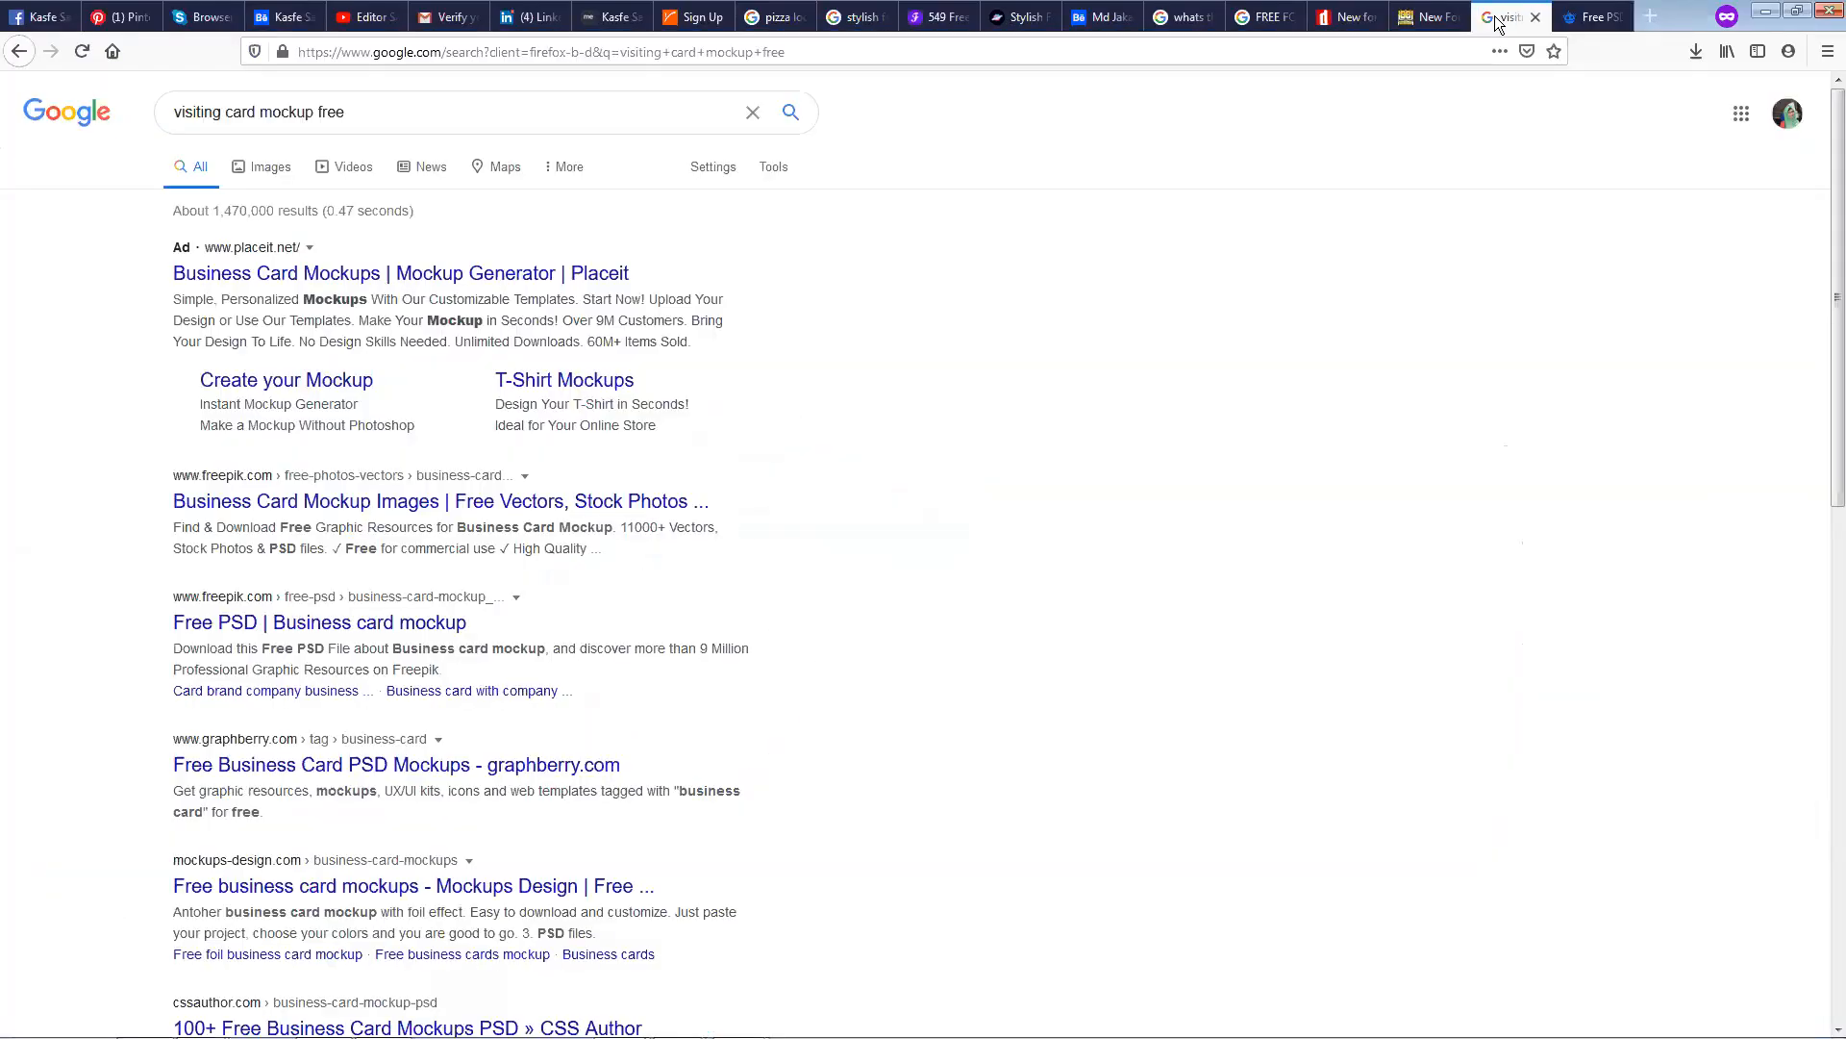
Open the Google apps grid, check the signed-in account, and reopen the grid to reach Gmail
{"action": "left_click", "coordinate": [1741, 113]}
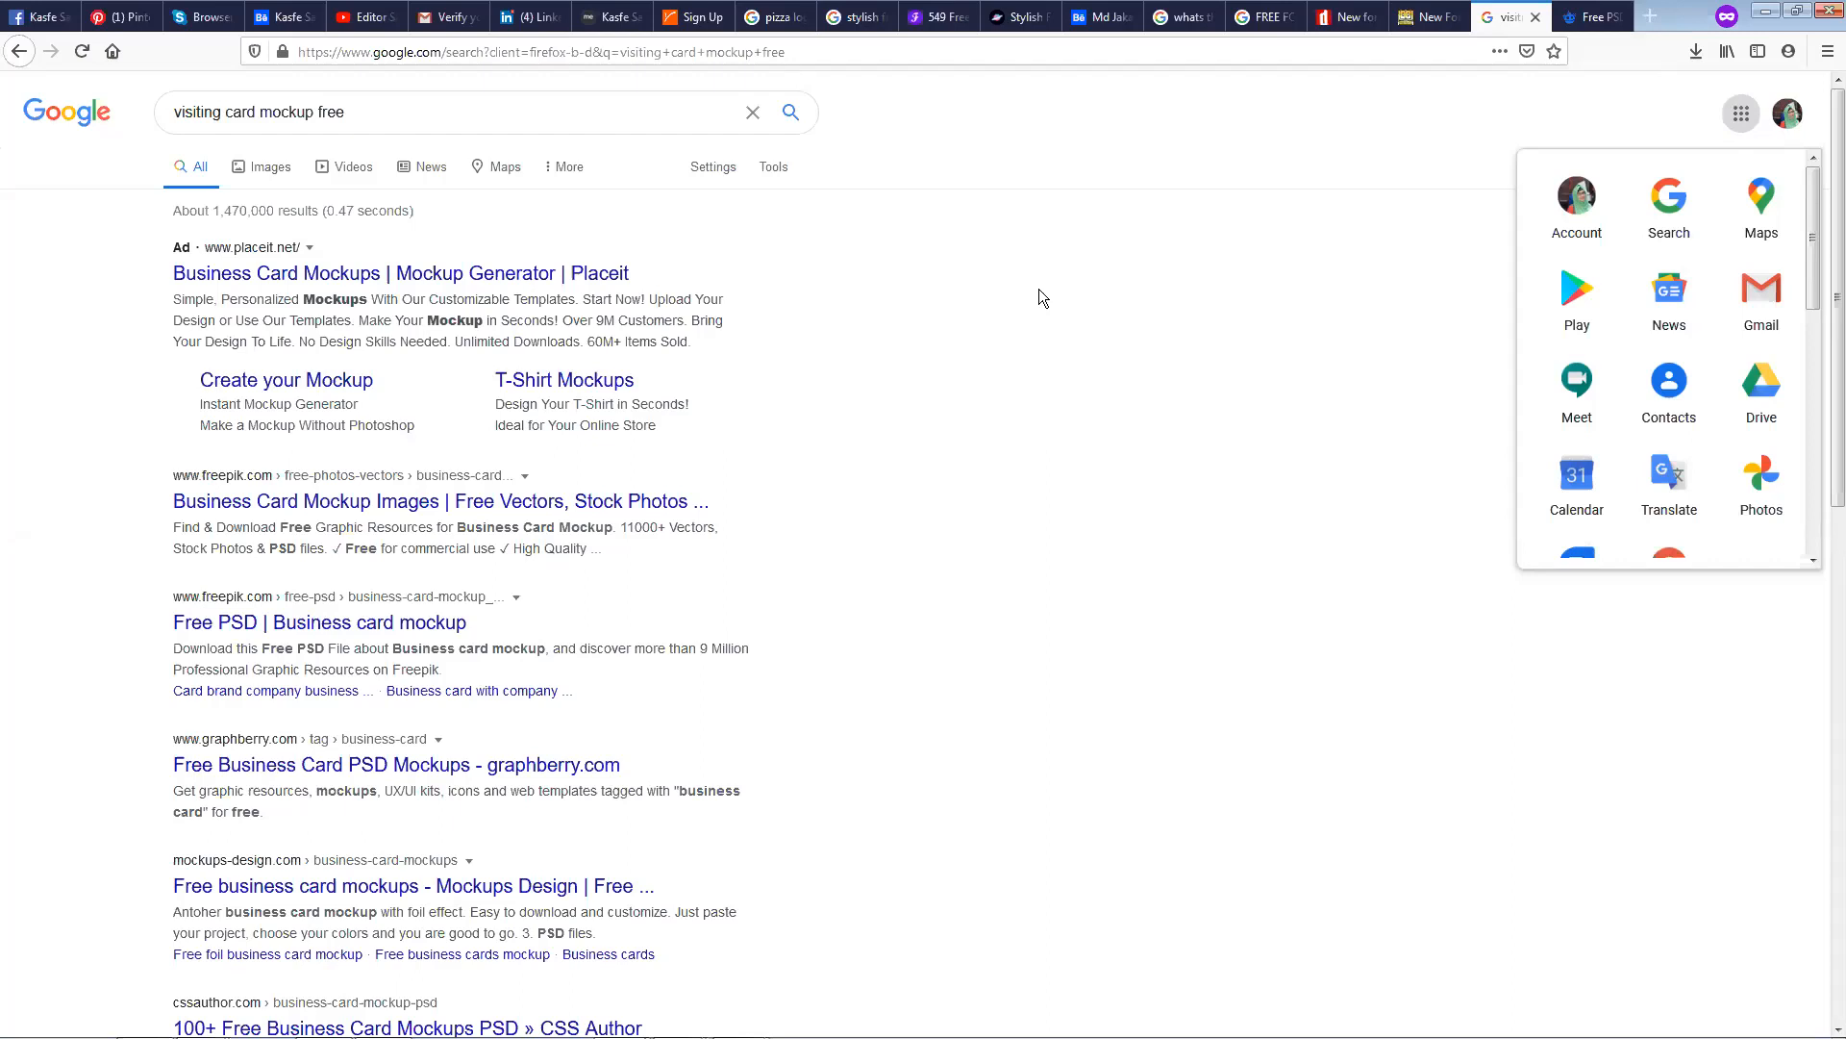
{"action": "left_click", "coordinate": [1104, 291]}
{"action": "left_click", "coordinate": [1789, 117]}
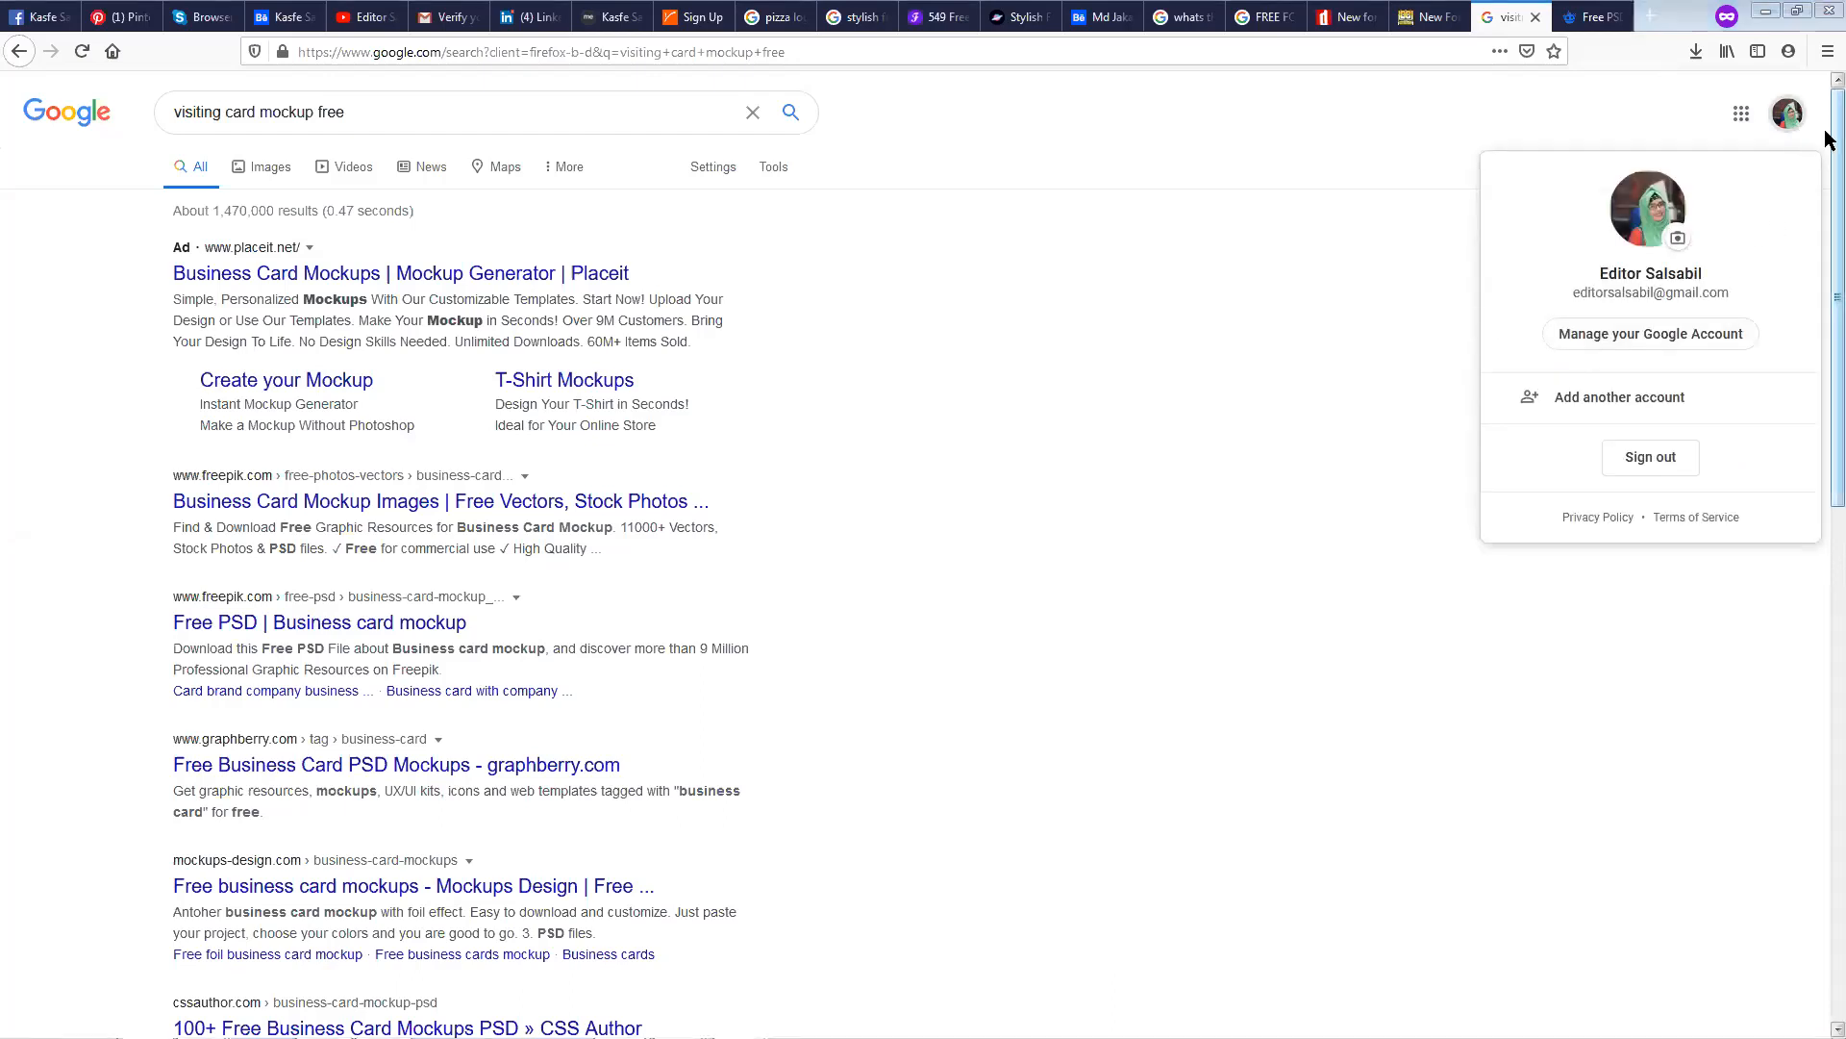
{"action": "left_click", "coordinate": [1407, 275]}
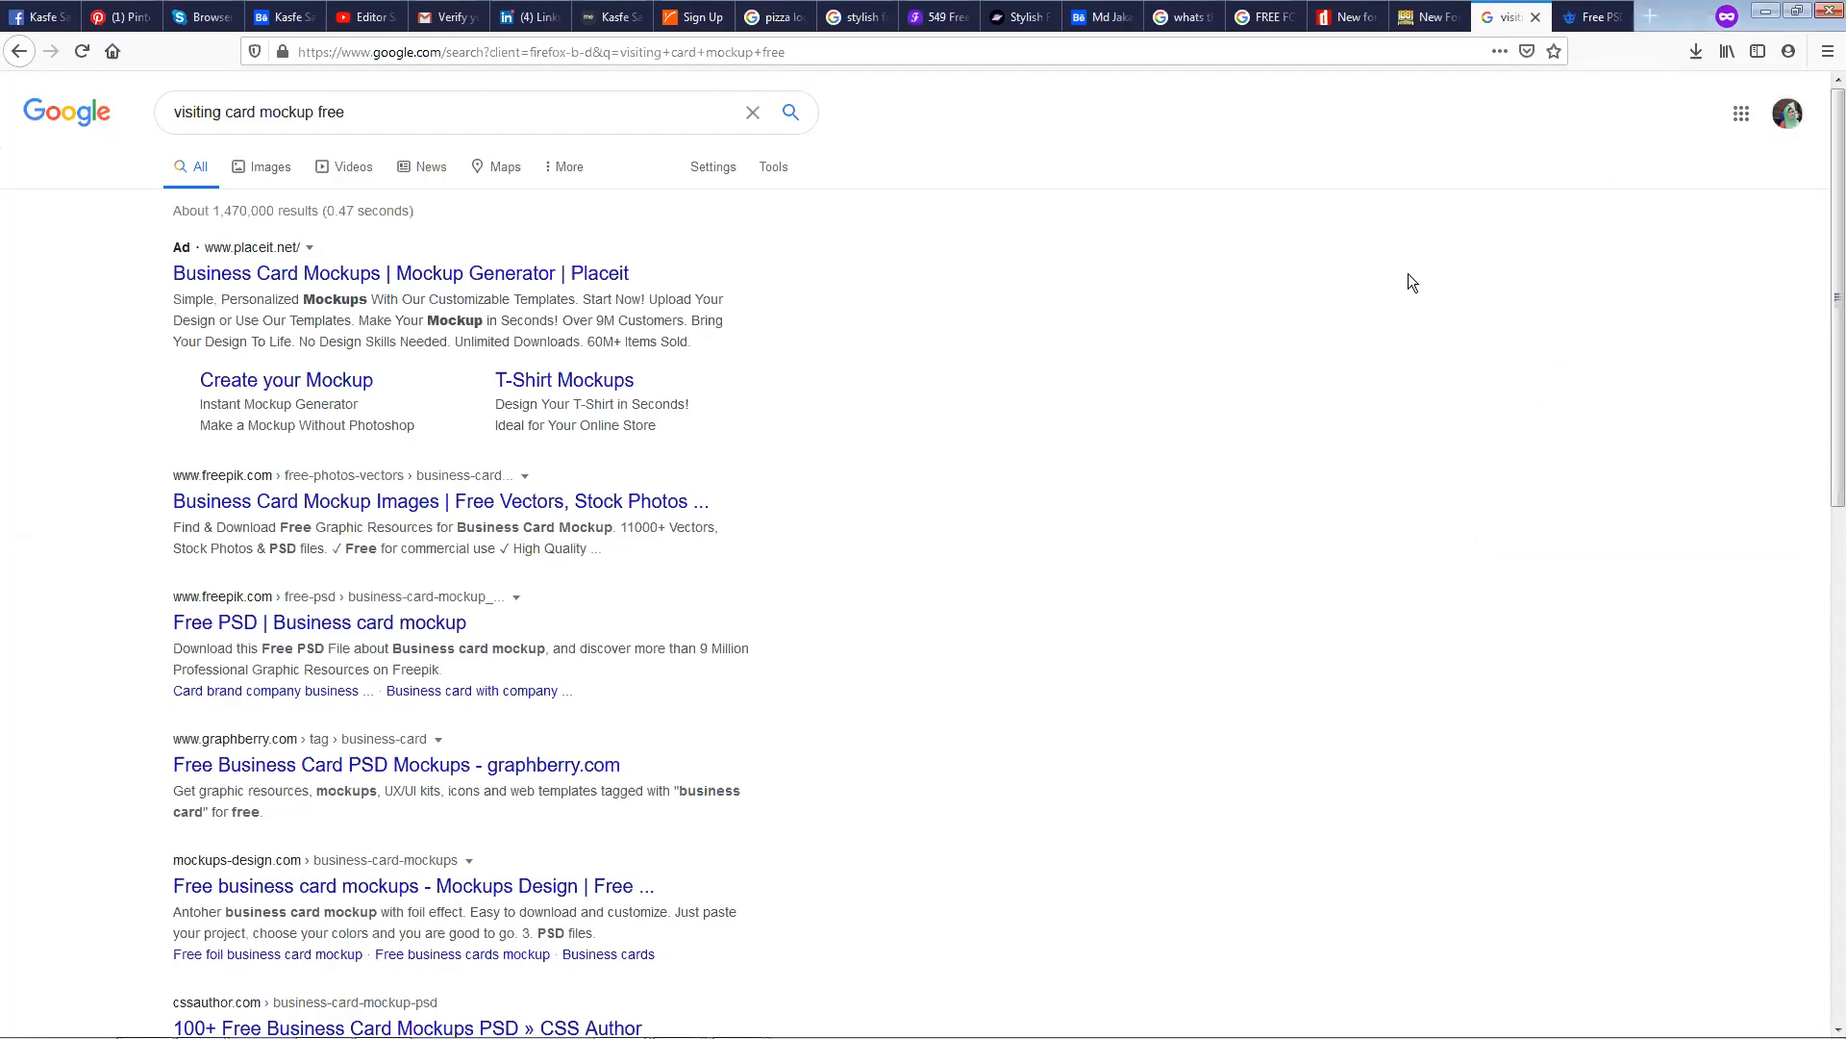
{"action": "left_click", "coordinate": [1731, 125]}
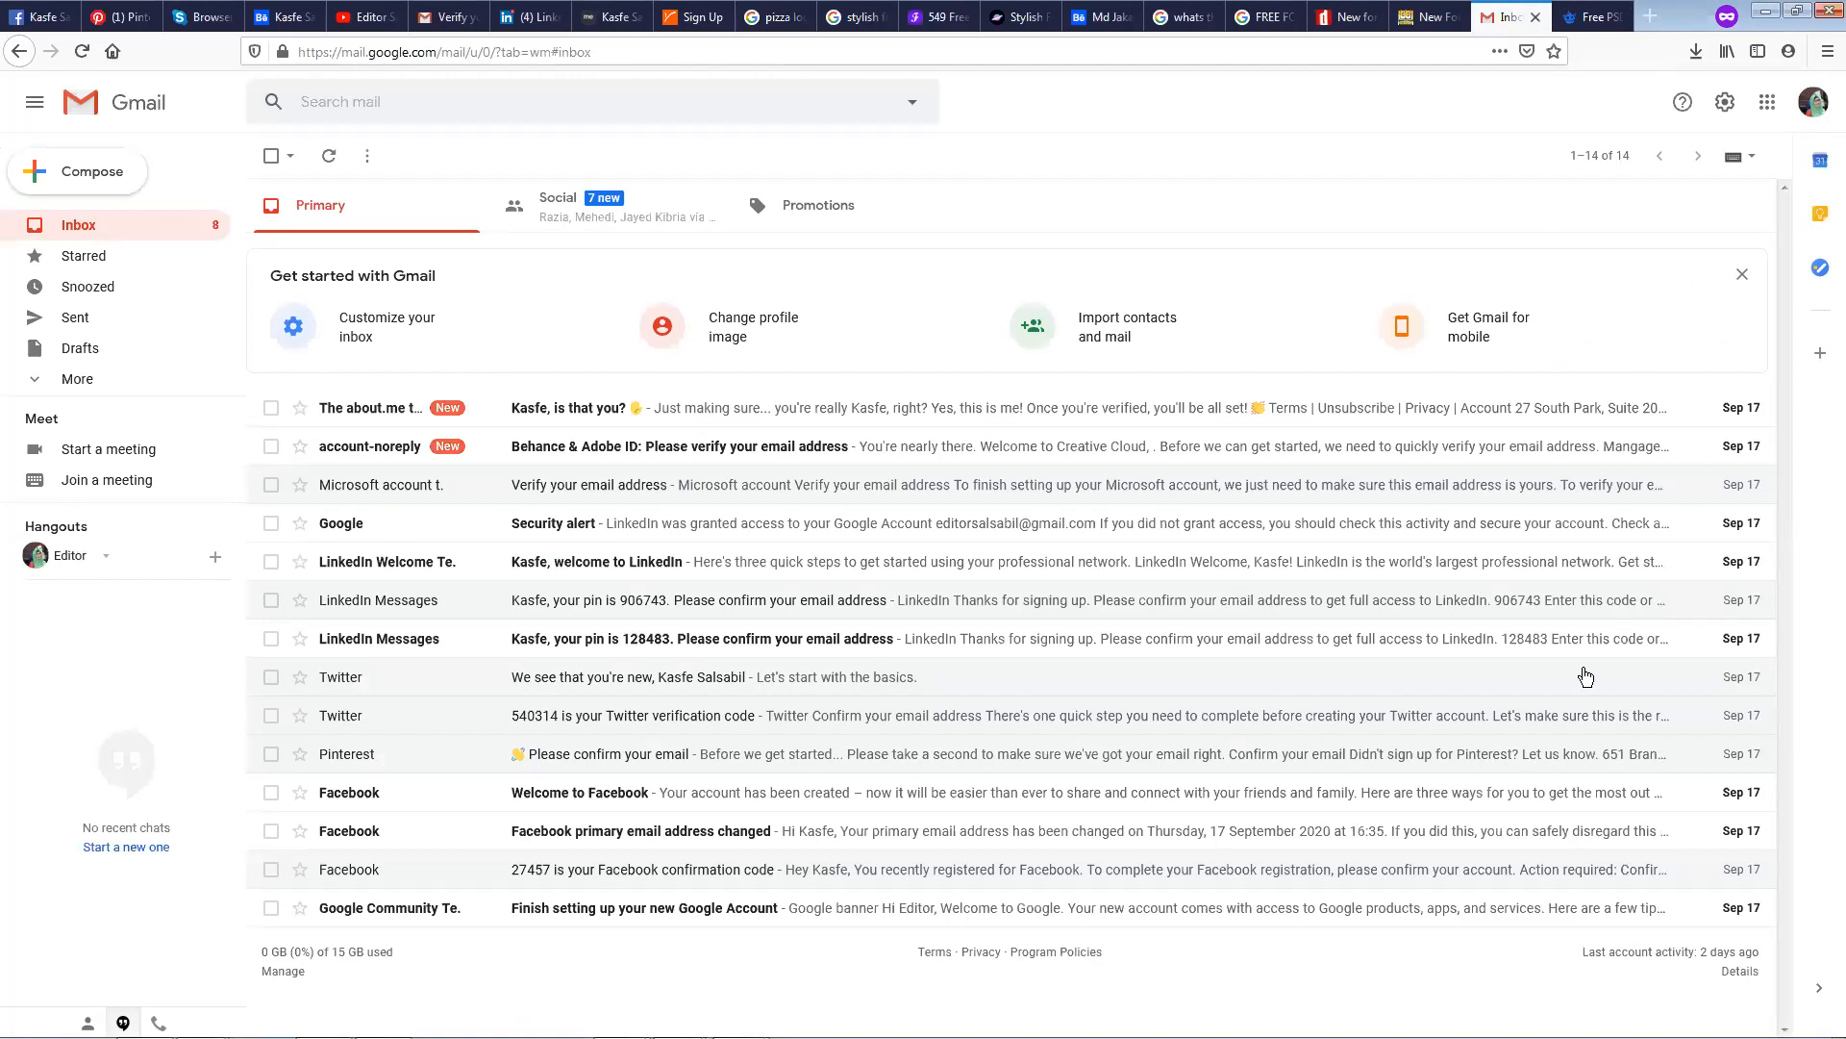
Start a new Gmail message addressed to the recipient's Gmail address
{"action": "left_click", "coordinate": [96, 175]}
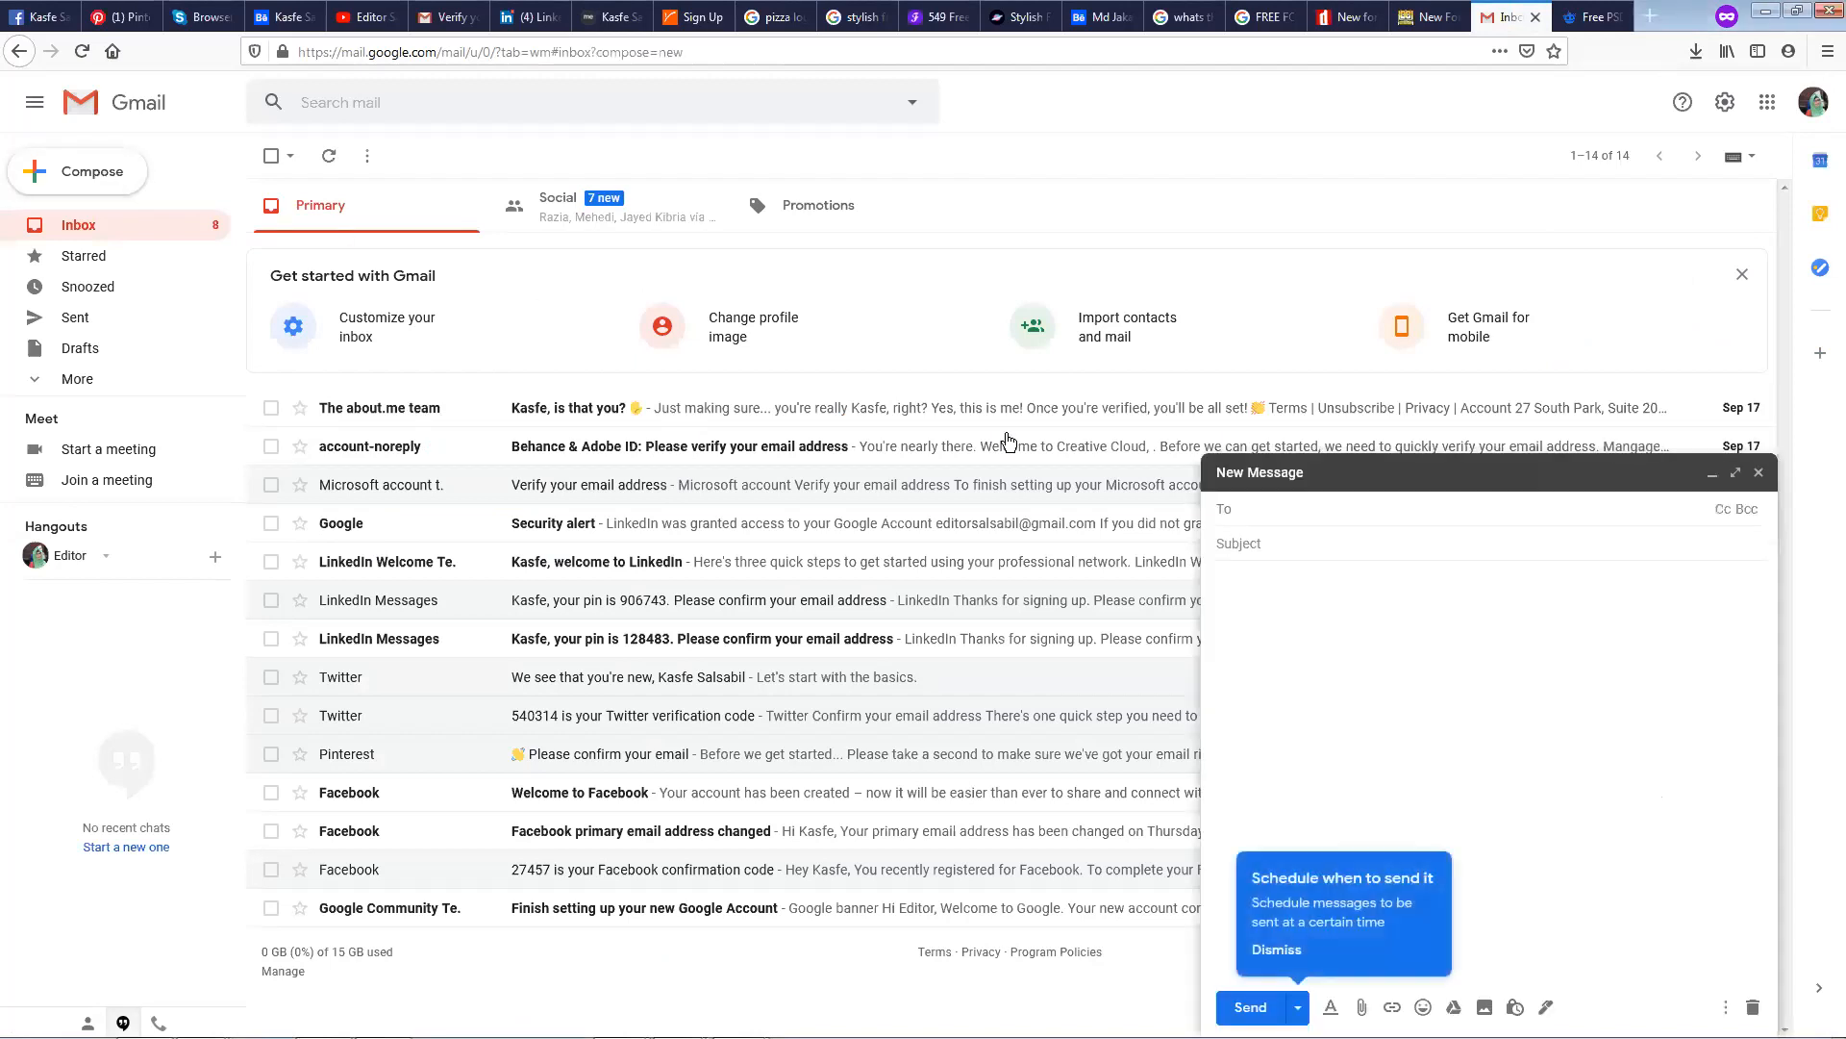
{"action": "left_click", "coordinate": [1427, 477]}
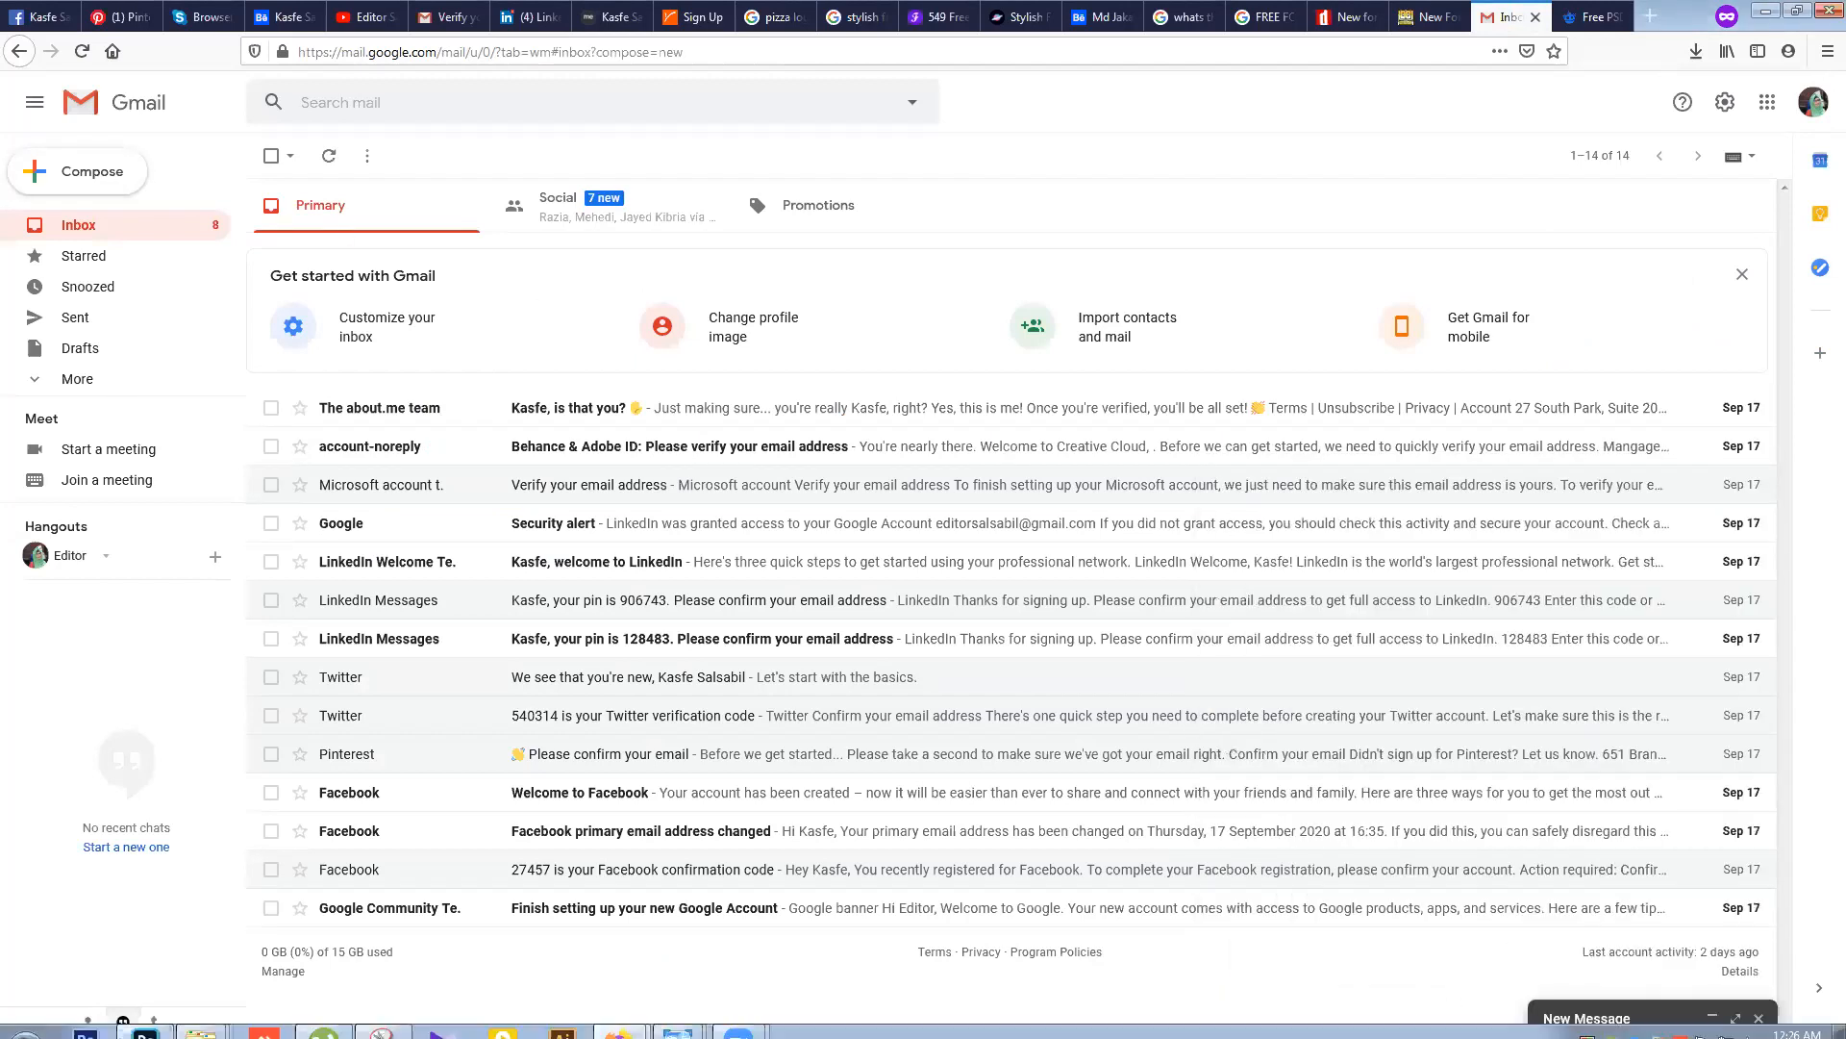
{"action": "left_click", "coordinate": [1587, 1018]}
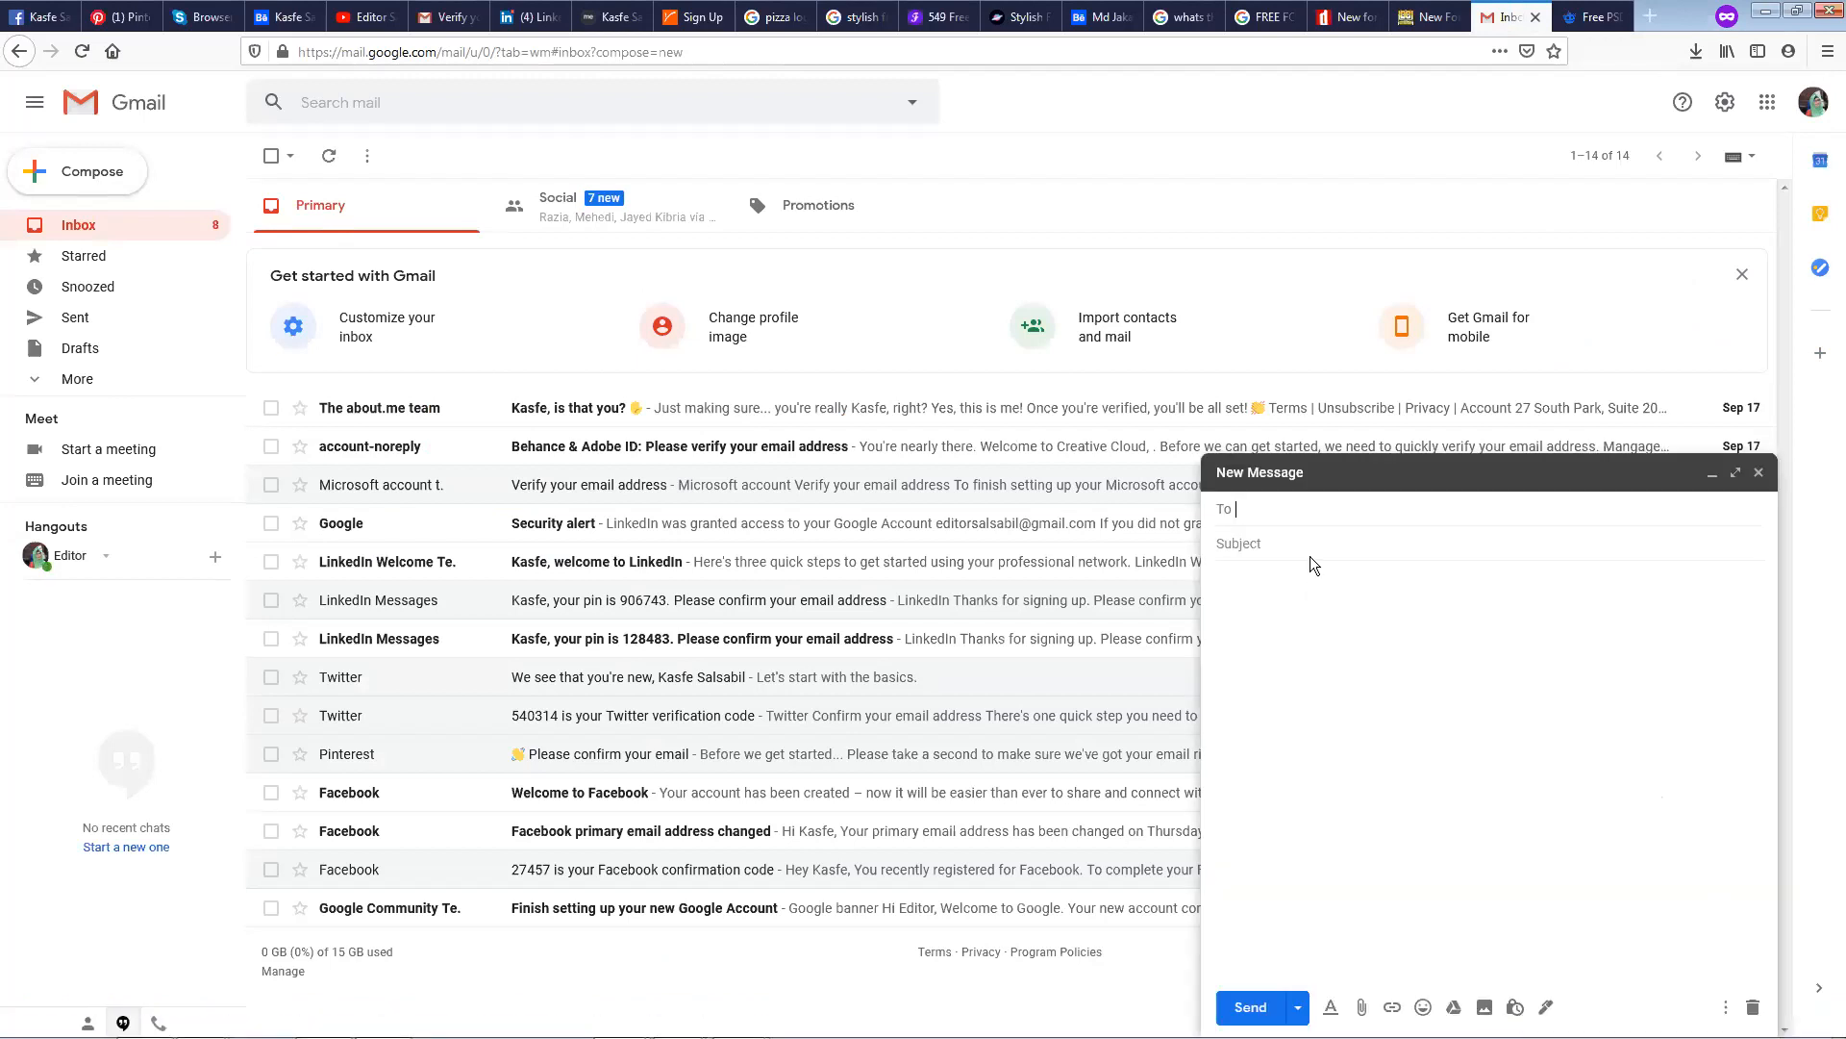
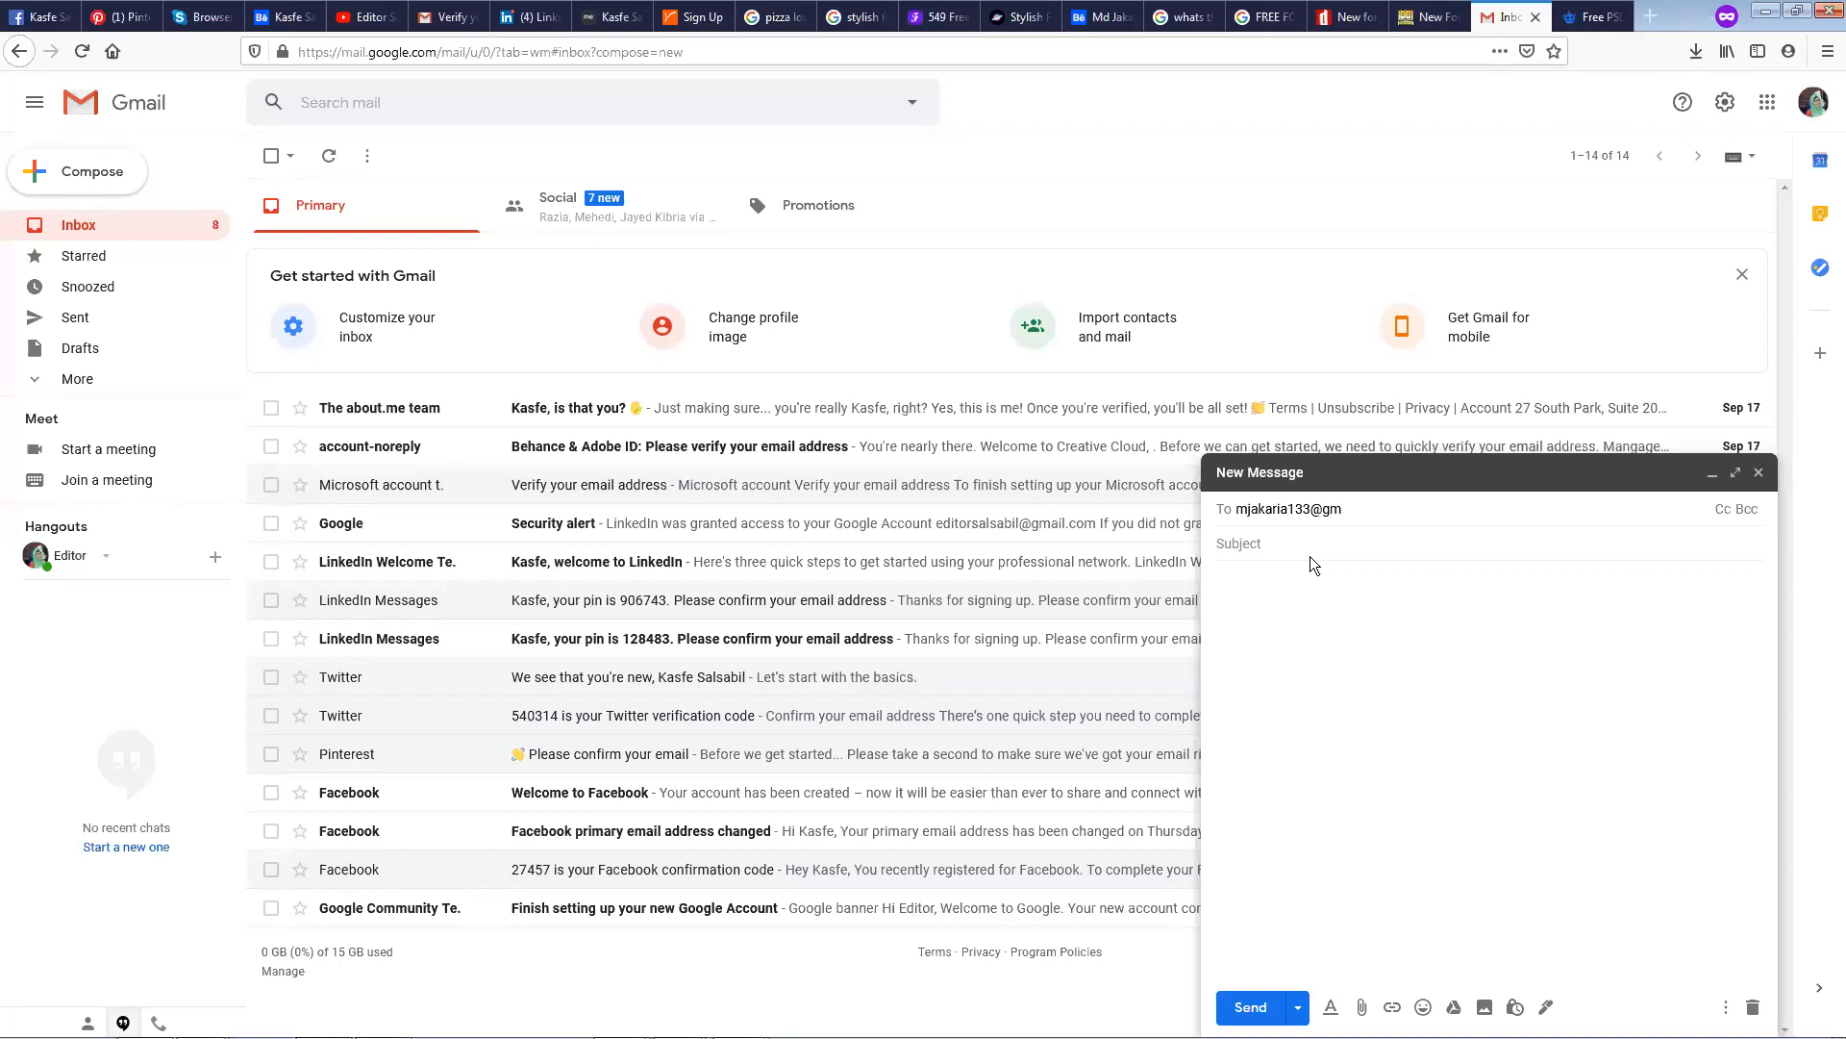
Give the message the subject 'pp' and bring up the file picker for attachments
{"action": "left_click", "coordinate": [1302, 554]}
{"action": "type", "text": "pp"}
{"action": "key", "text": "Tab"}
{"action": "left_click", "coordinate": [1365, 1007]}
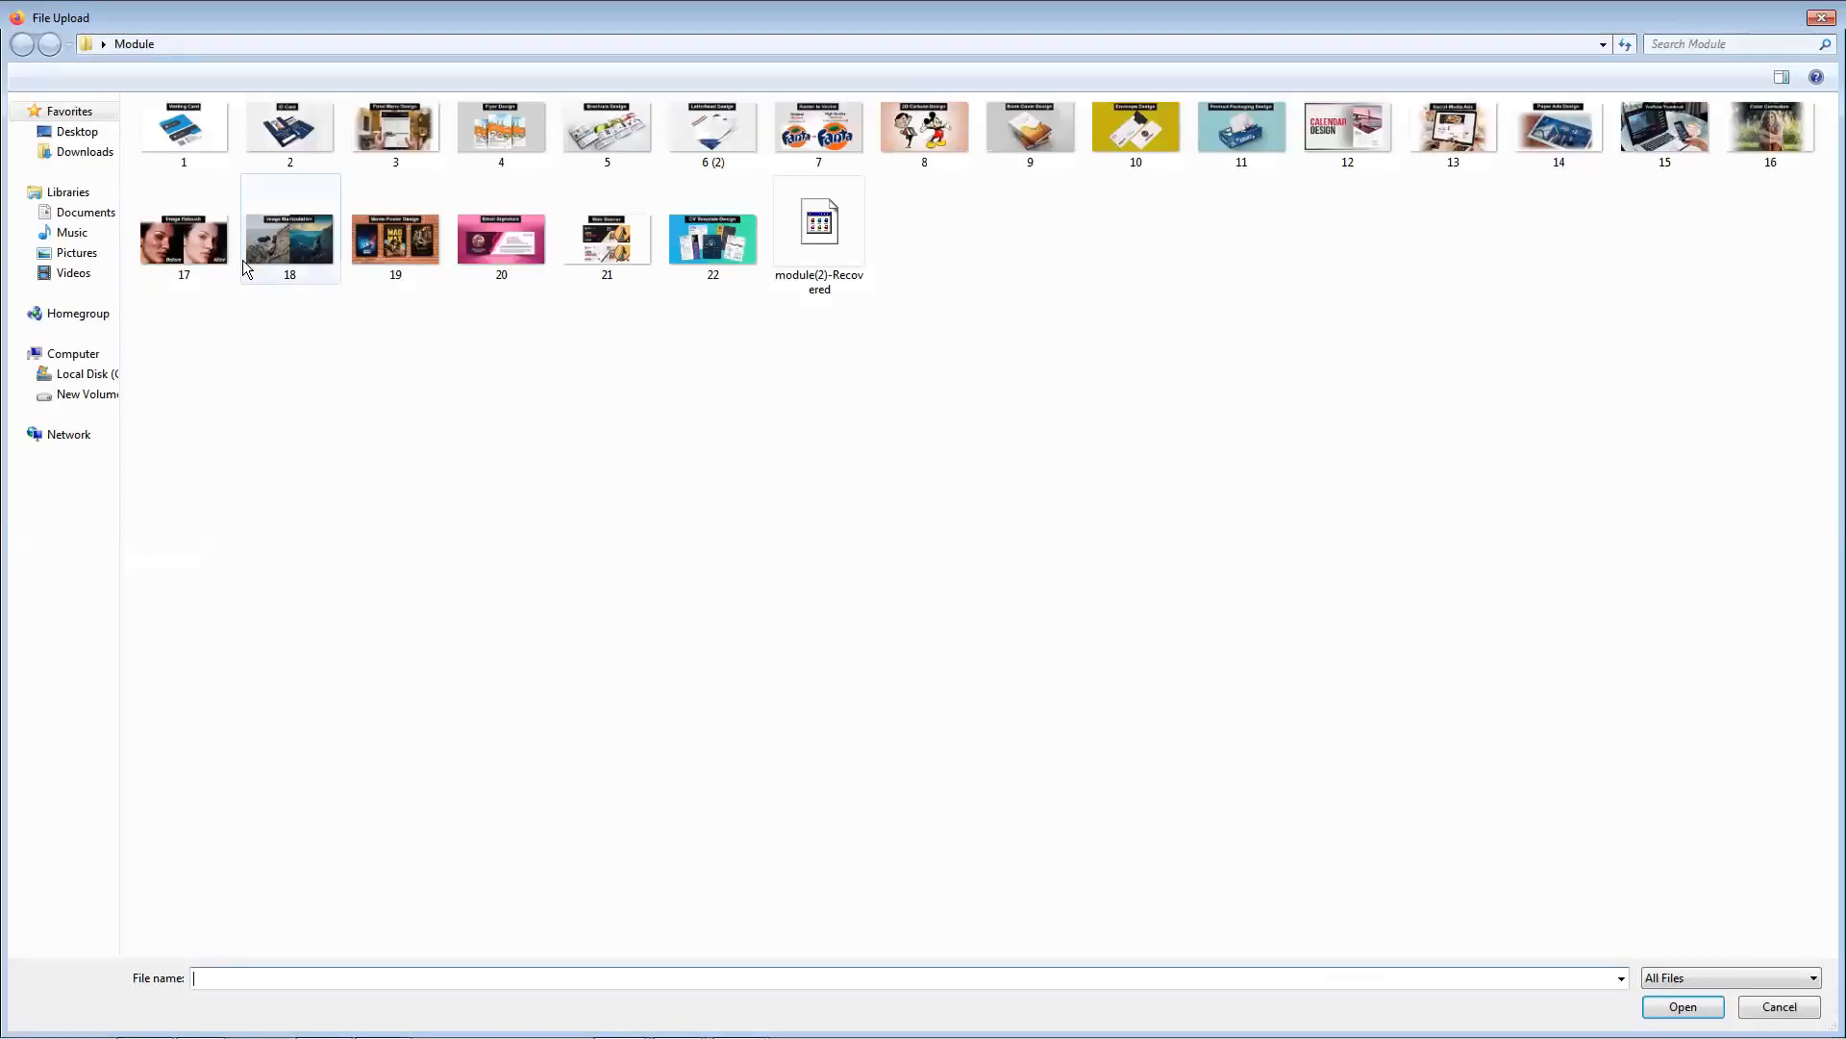
Attach the Editor JPG image from the Desktop to the Gmail draft
{"action": "left_click", "coordinate": [104, 132]}
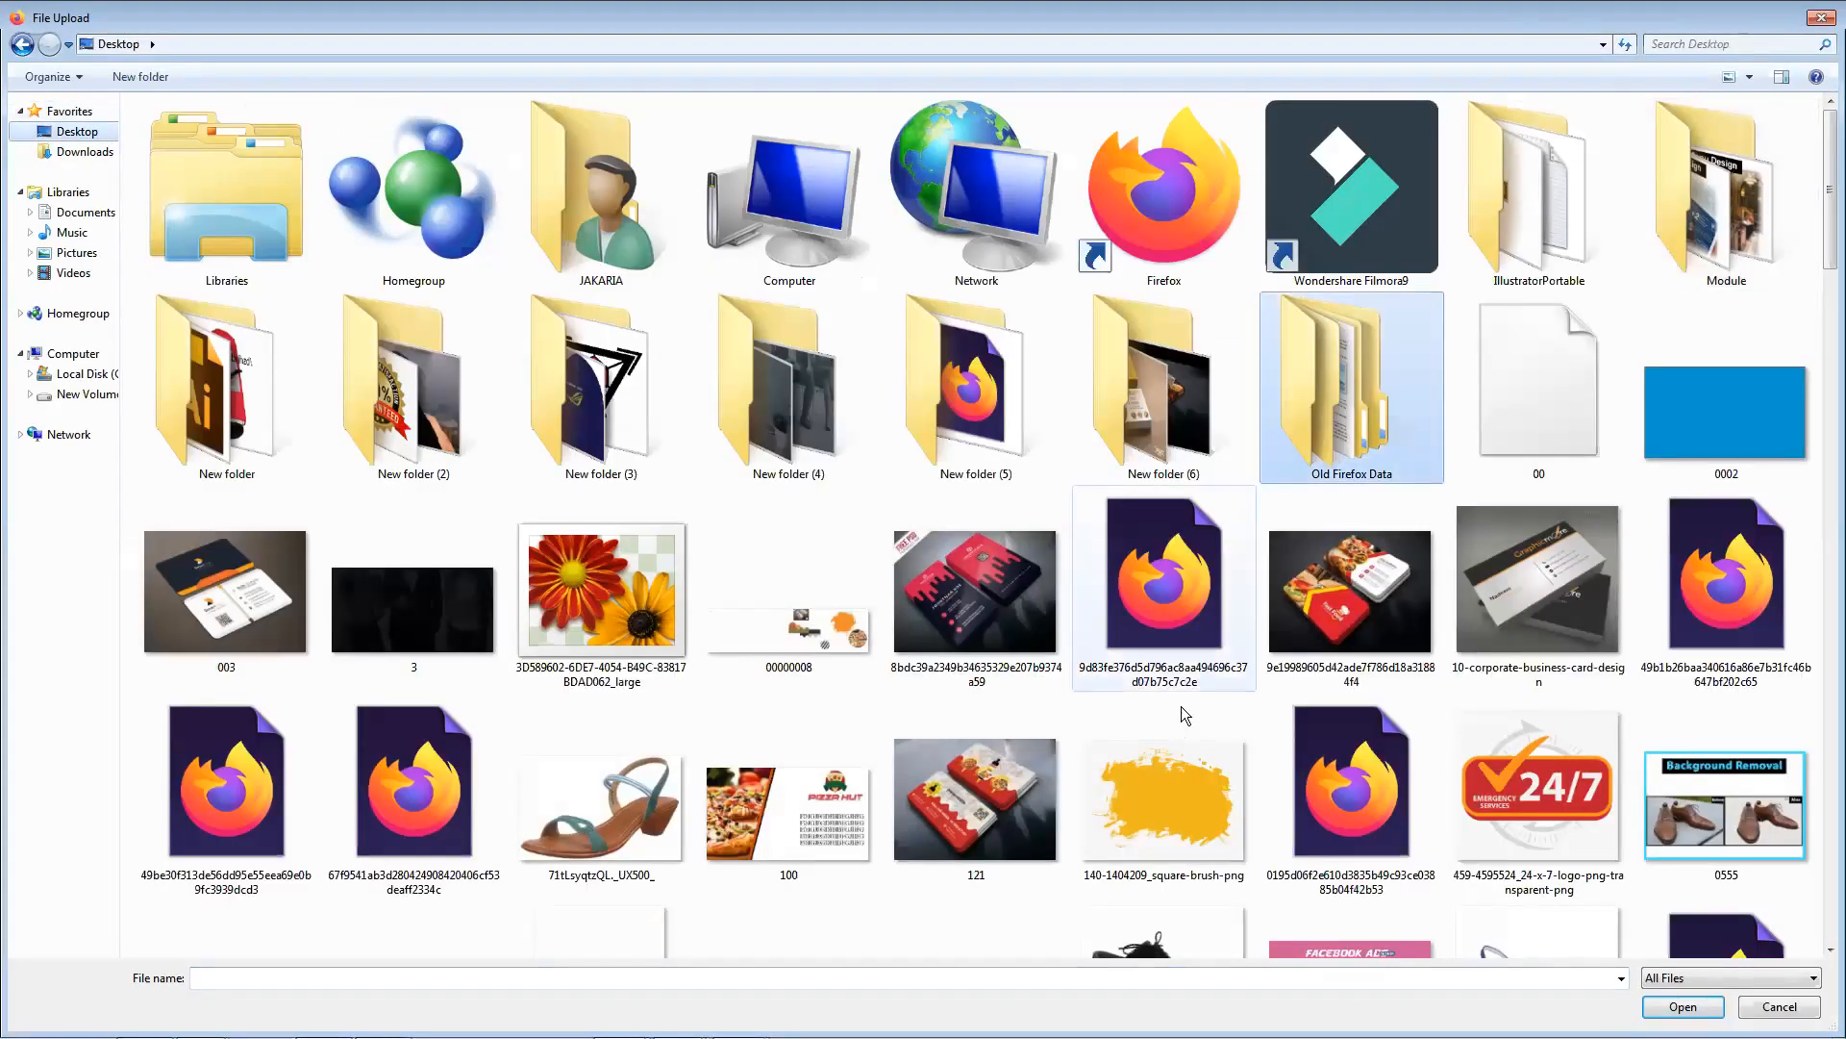
{"action": "scroll", "coordinate": [1202, 721], "scroll_direction": "down", "scroll_amount": 10}
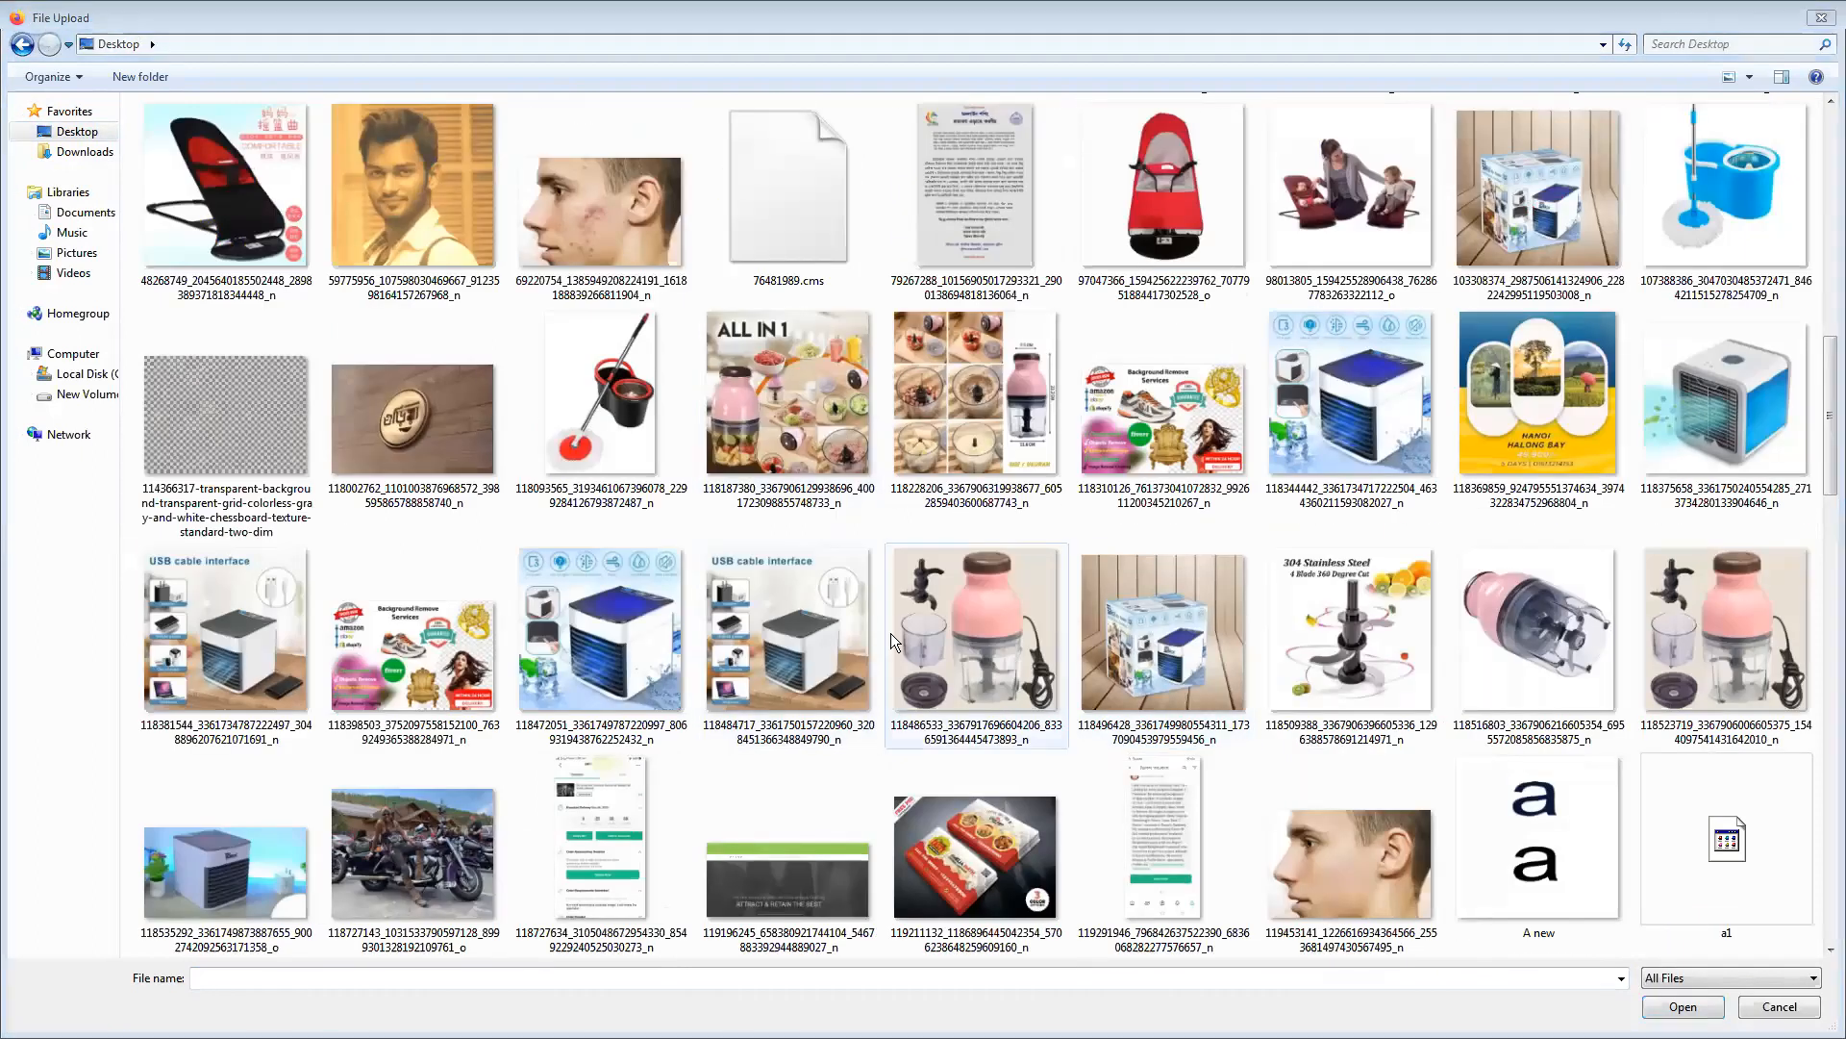
{"action": "scroll", "coordinate": [1810, 577], "scroll_direction": "down", "scroll_amount": 2}
{"action": "scroll", "coordinate": [1810, 579], "scroll_direction": "down", "scroll_amount": 6}
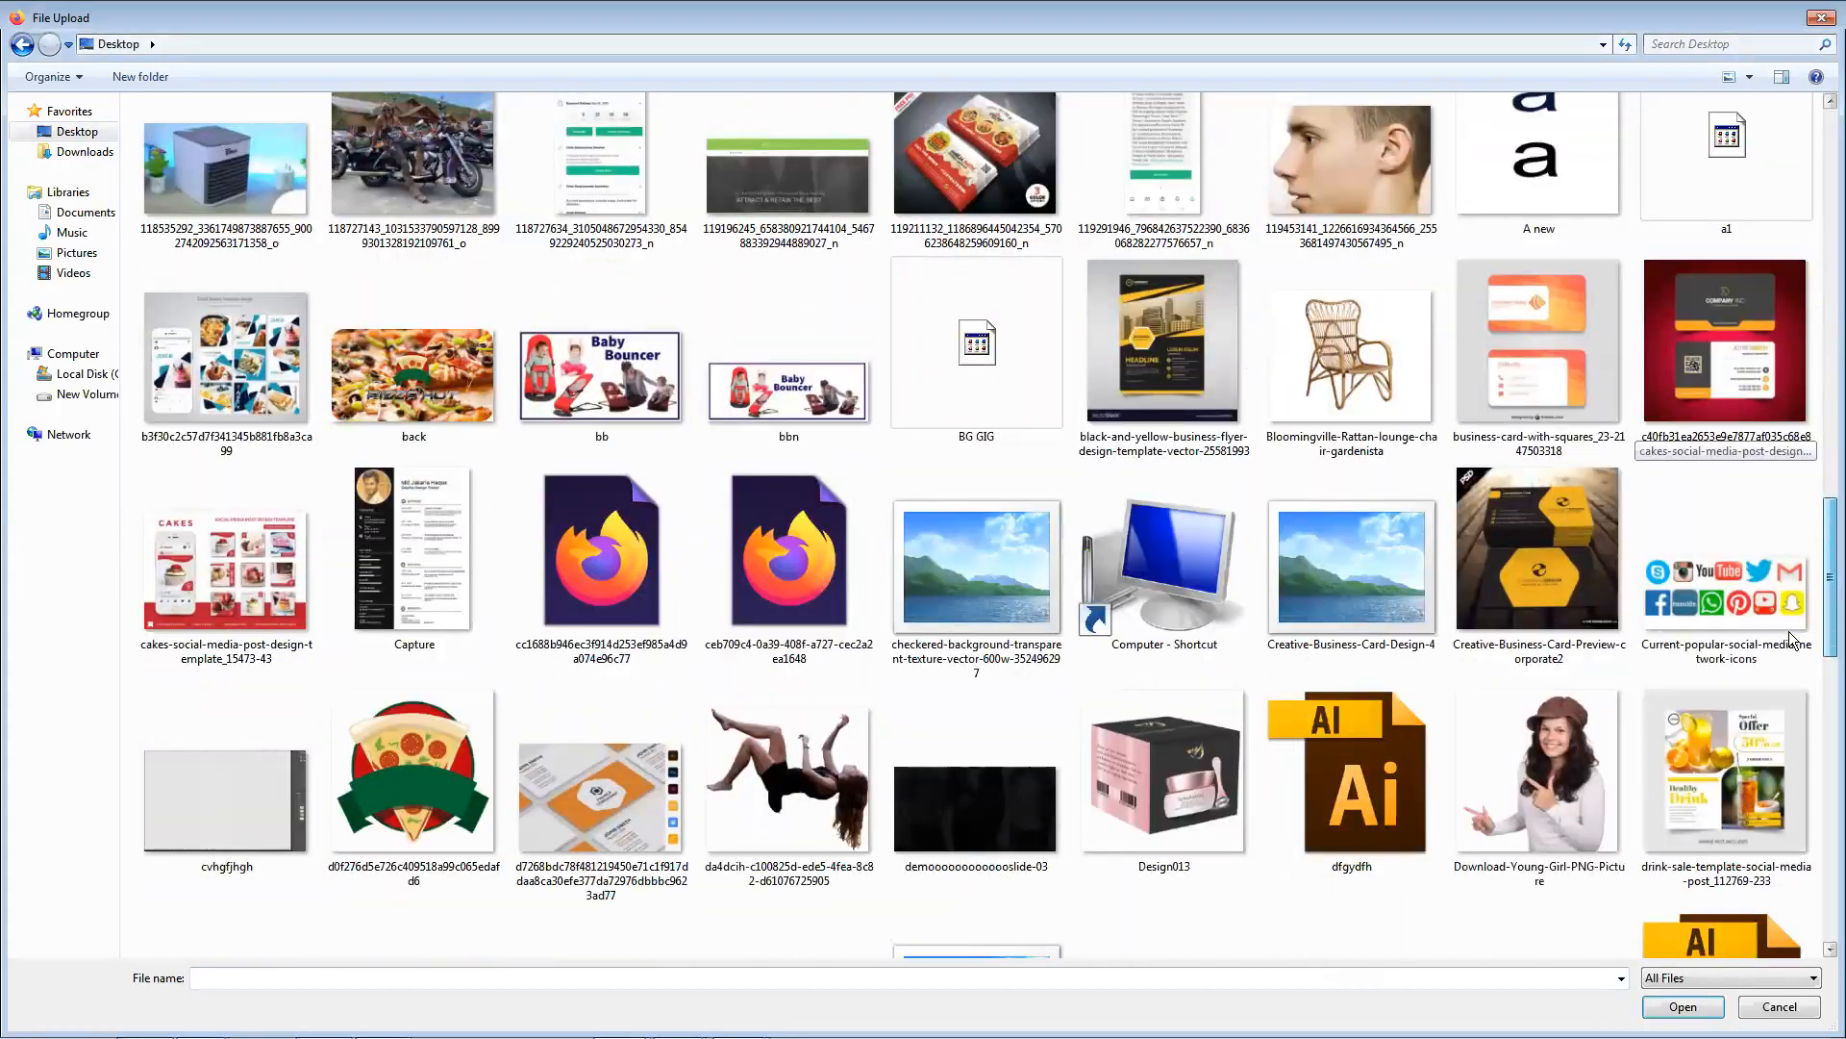
{"action": "double_click", "coordinate": [815, 534]}
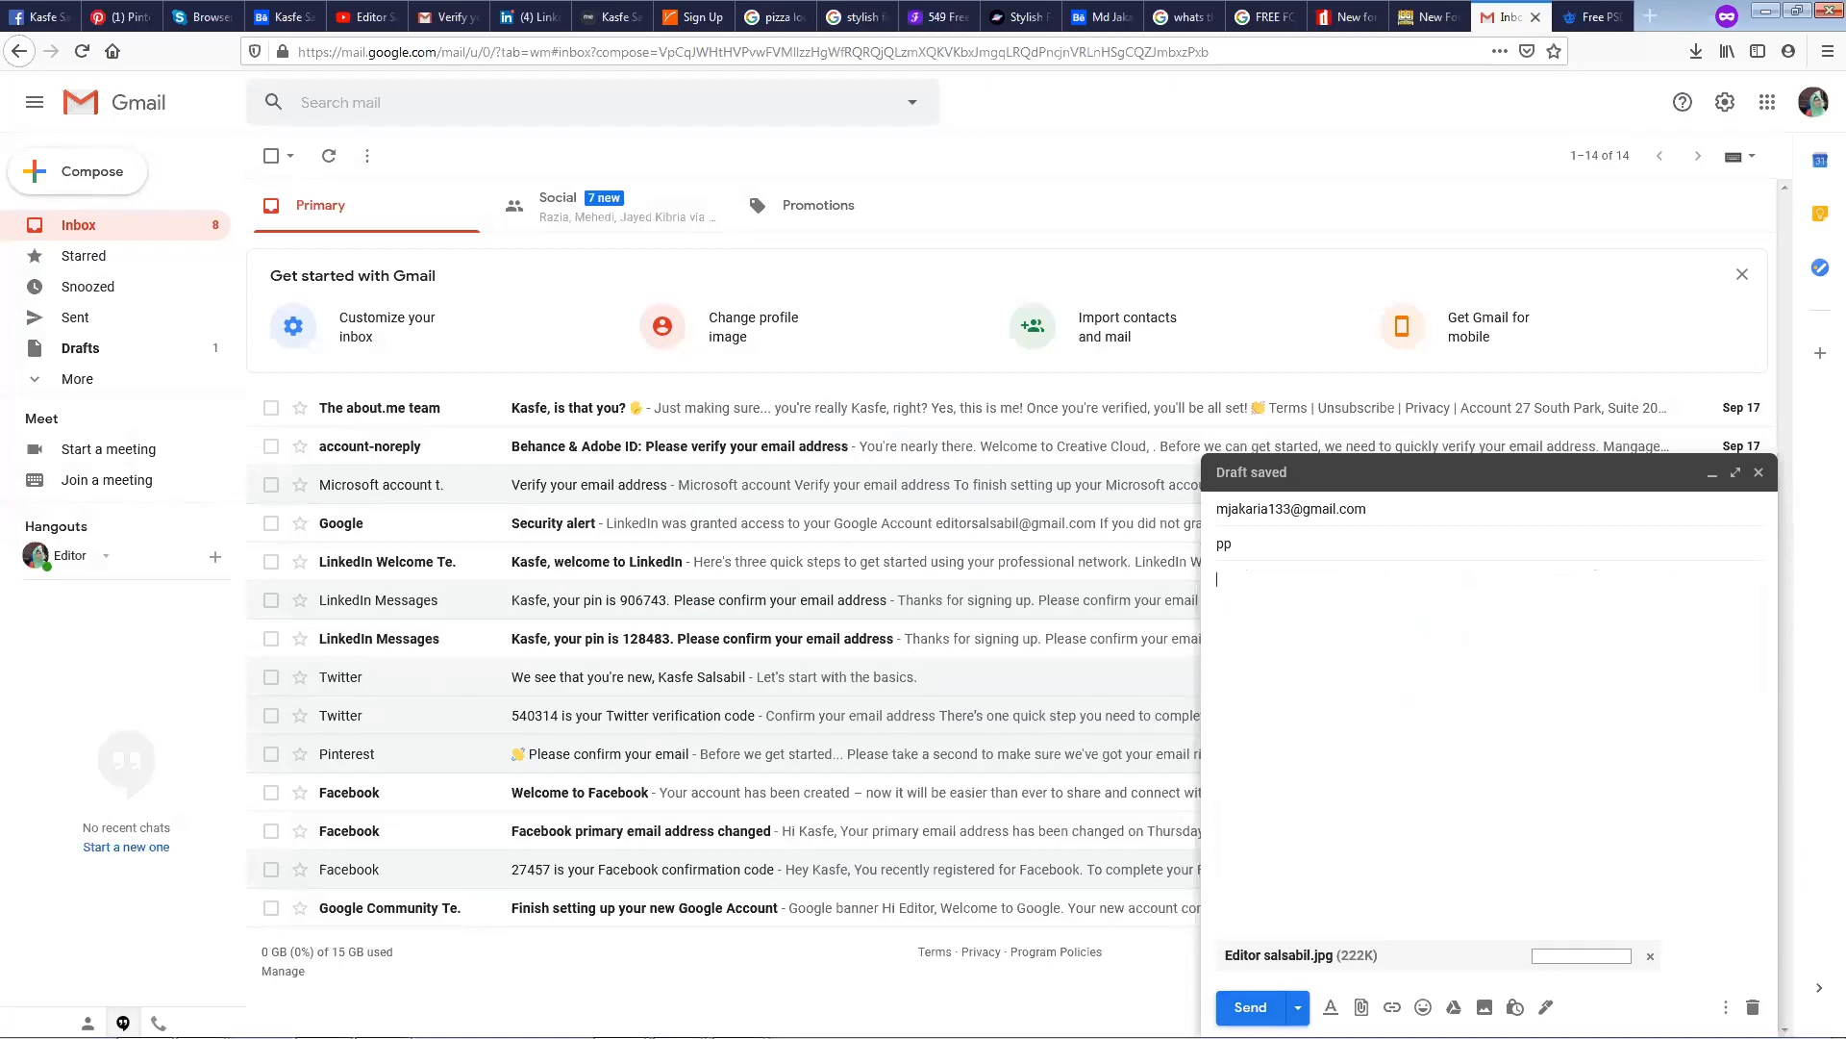
Send the 'pp' email with the photo and restore Chrome showing the Zoom launch page
{"action": "left_click", "coordinate": [1250, 1007]}
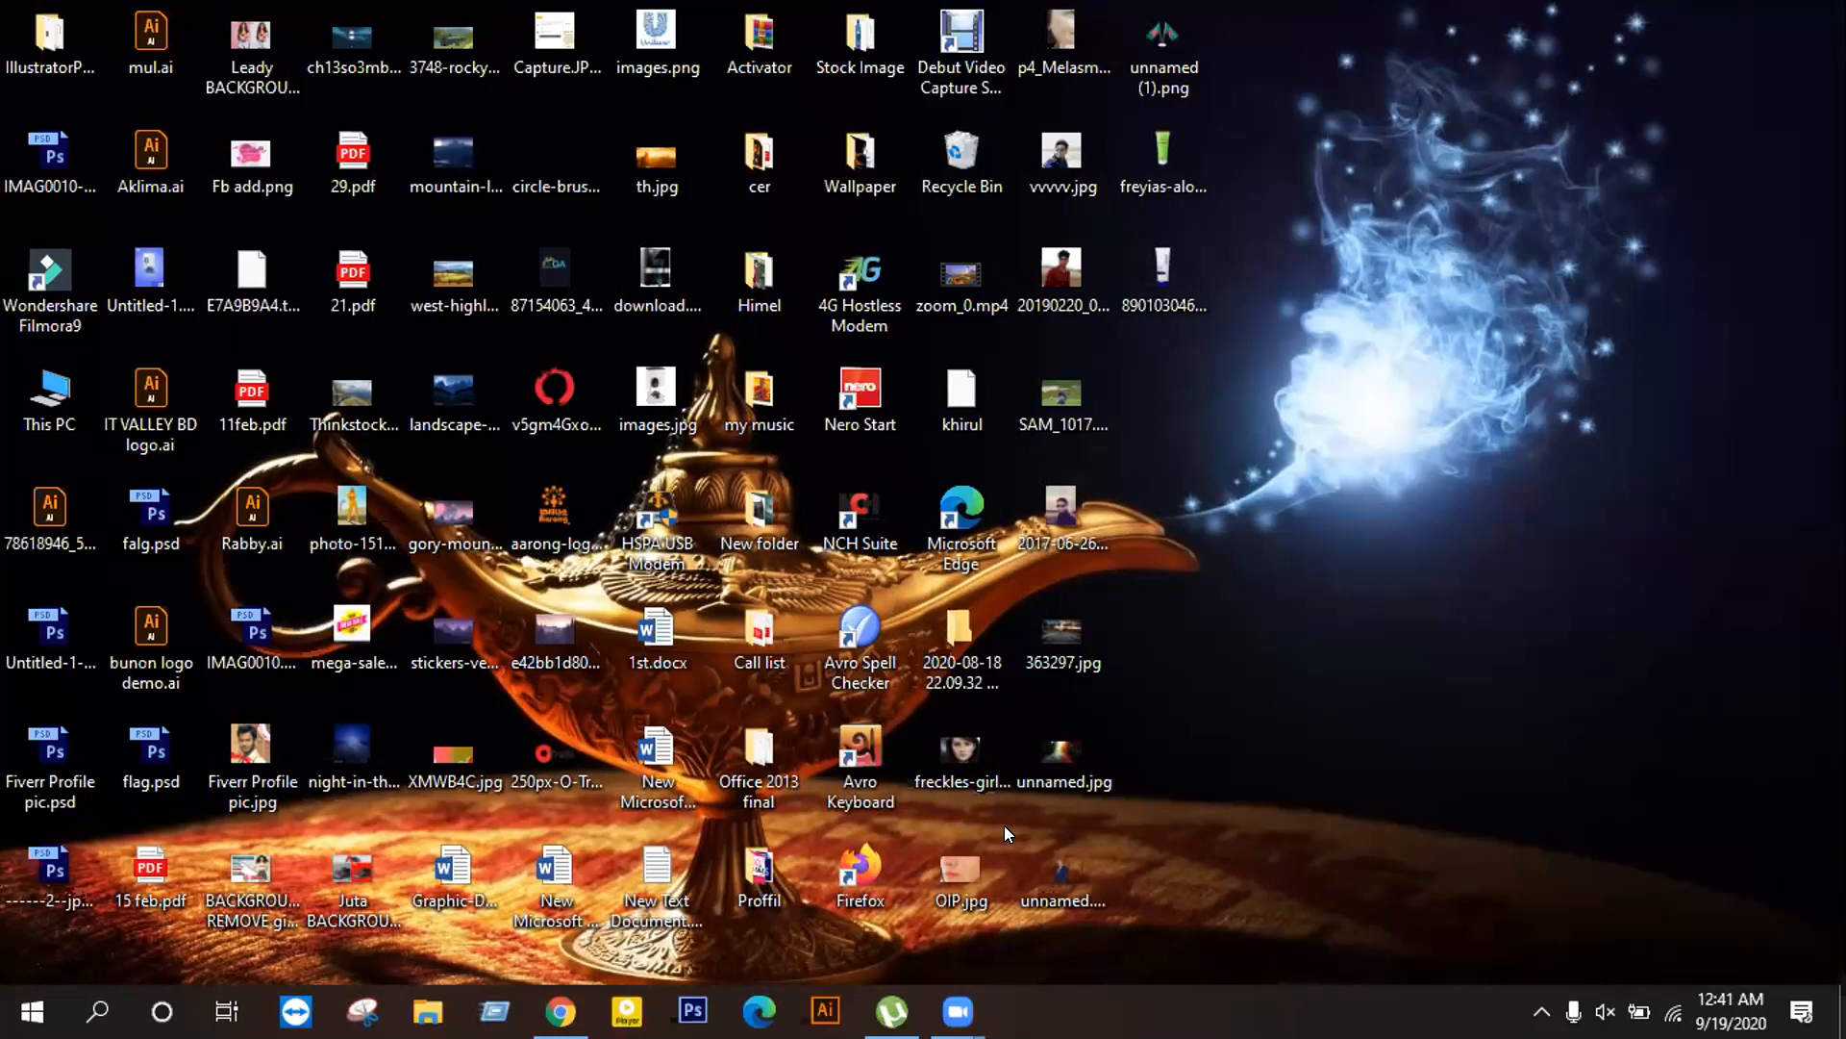
{"action": "left_click", "coordinate": [1383, 714]}
{"action": "left_click", "coordinate": [561, 1010]}
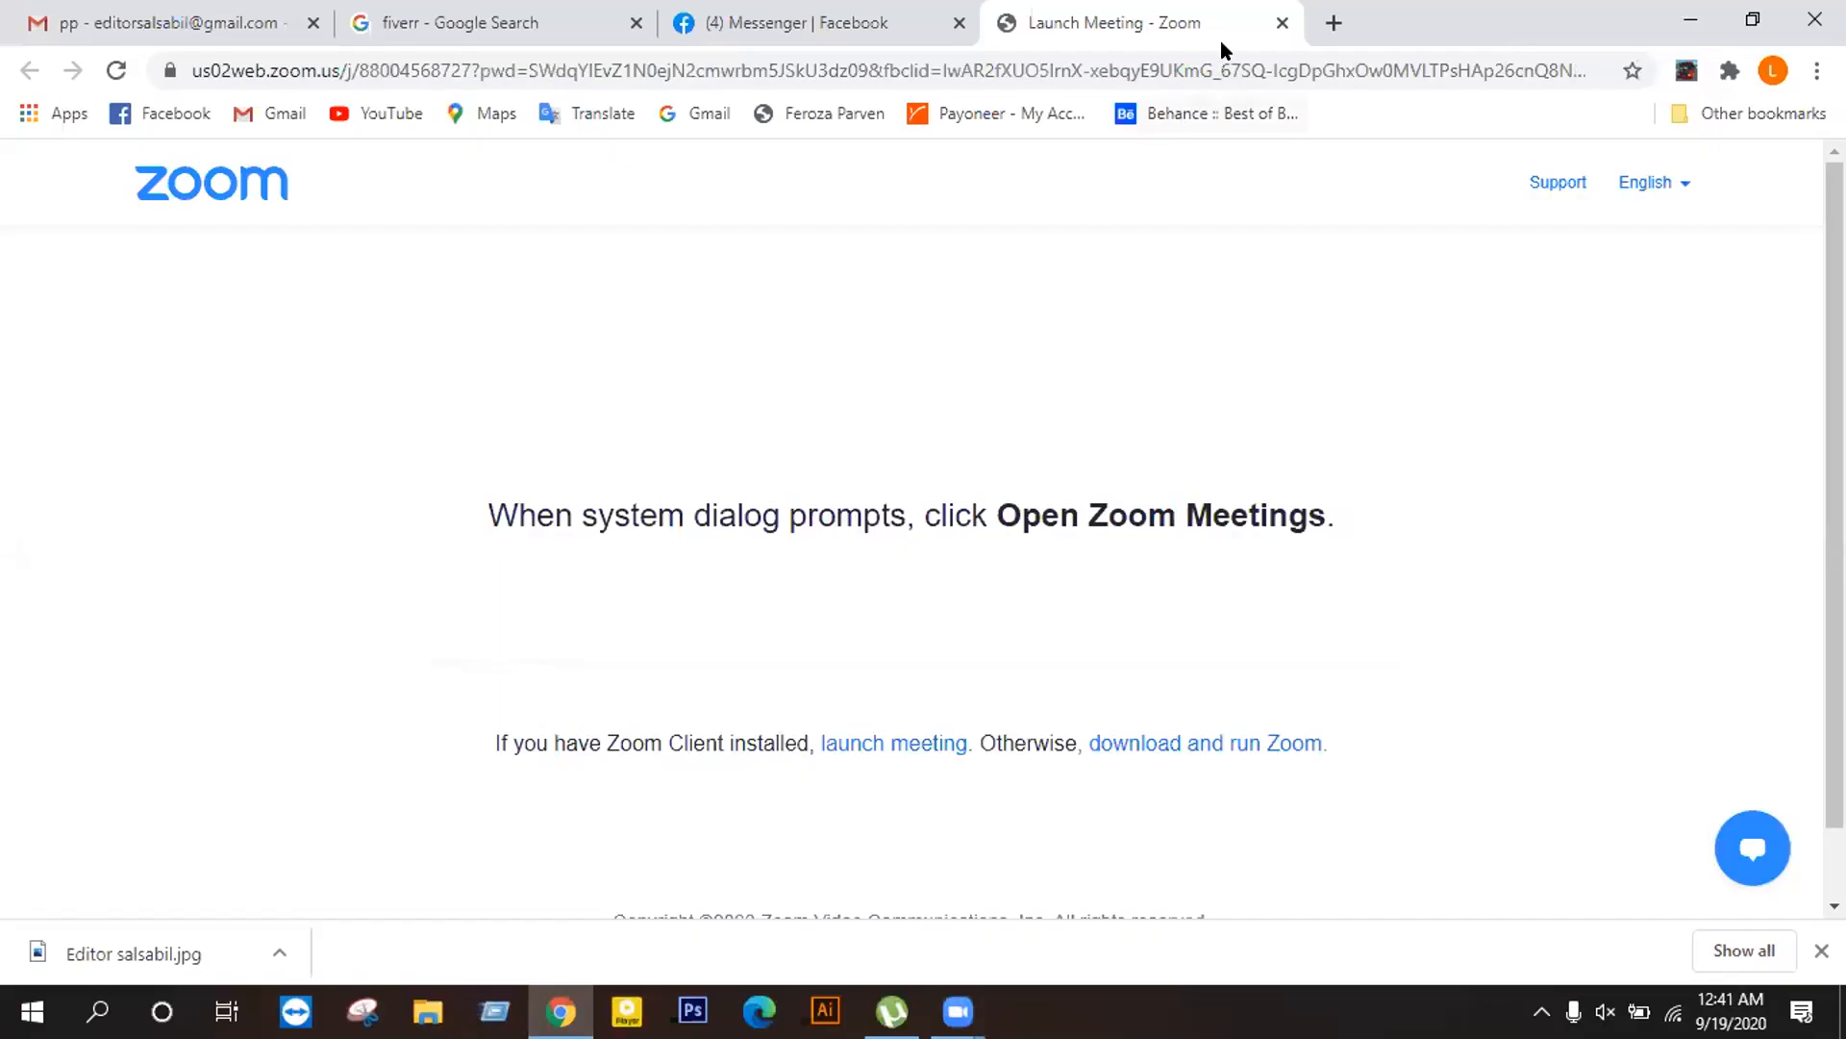
Go to the 'fiverr' Google results and follow the Fiverr.com link
{"action": "left_click", "coordinate": [608, 32]}
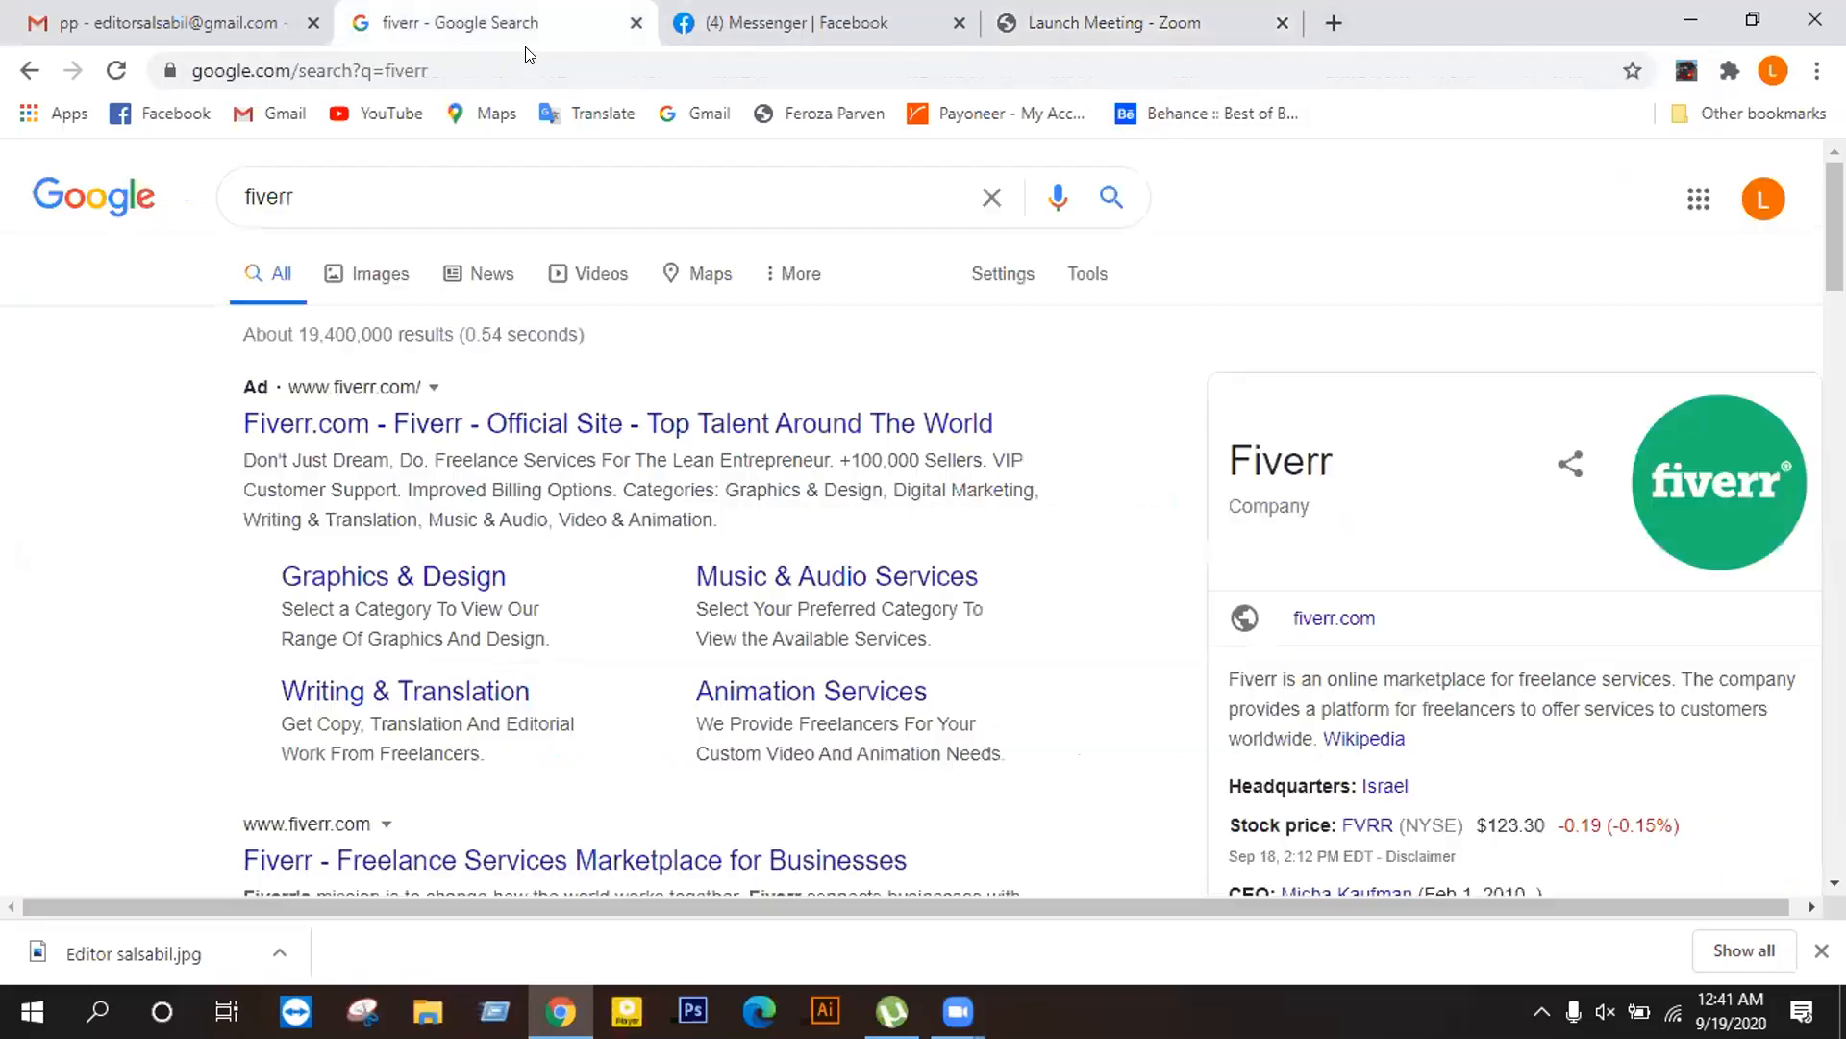
{"action": "scroll", "coordinate": [351, 296], "scroll_direction": "down", "scroll_amount": 1}
{"action": "left_click", "coordinate": [332, 298]}
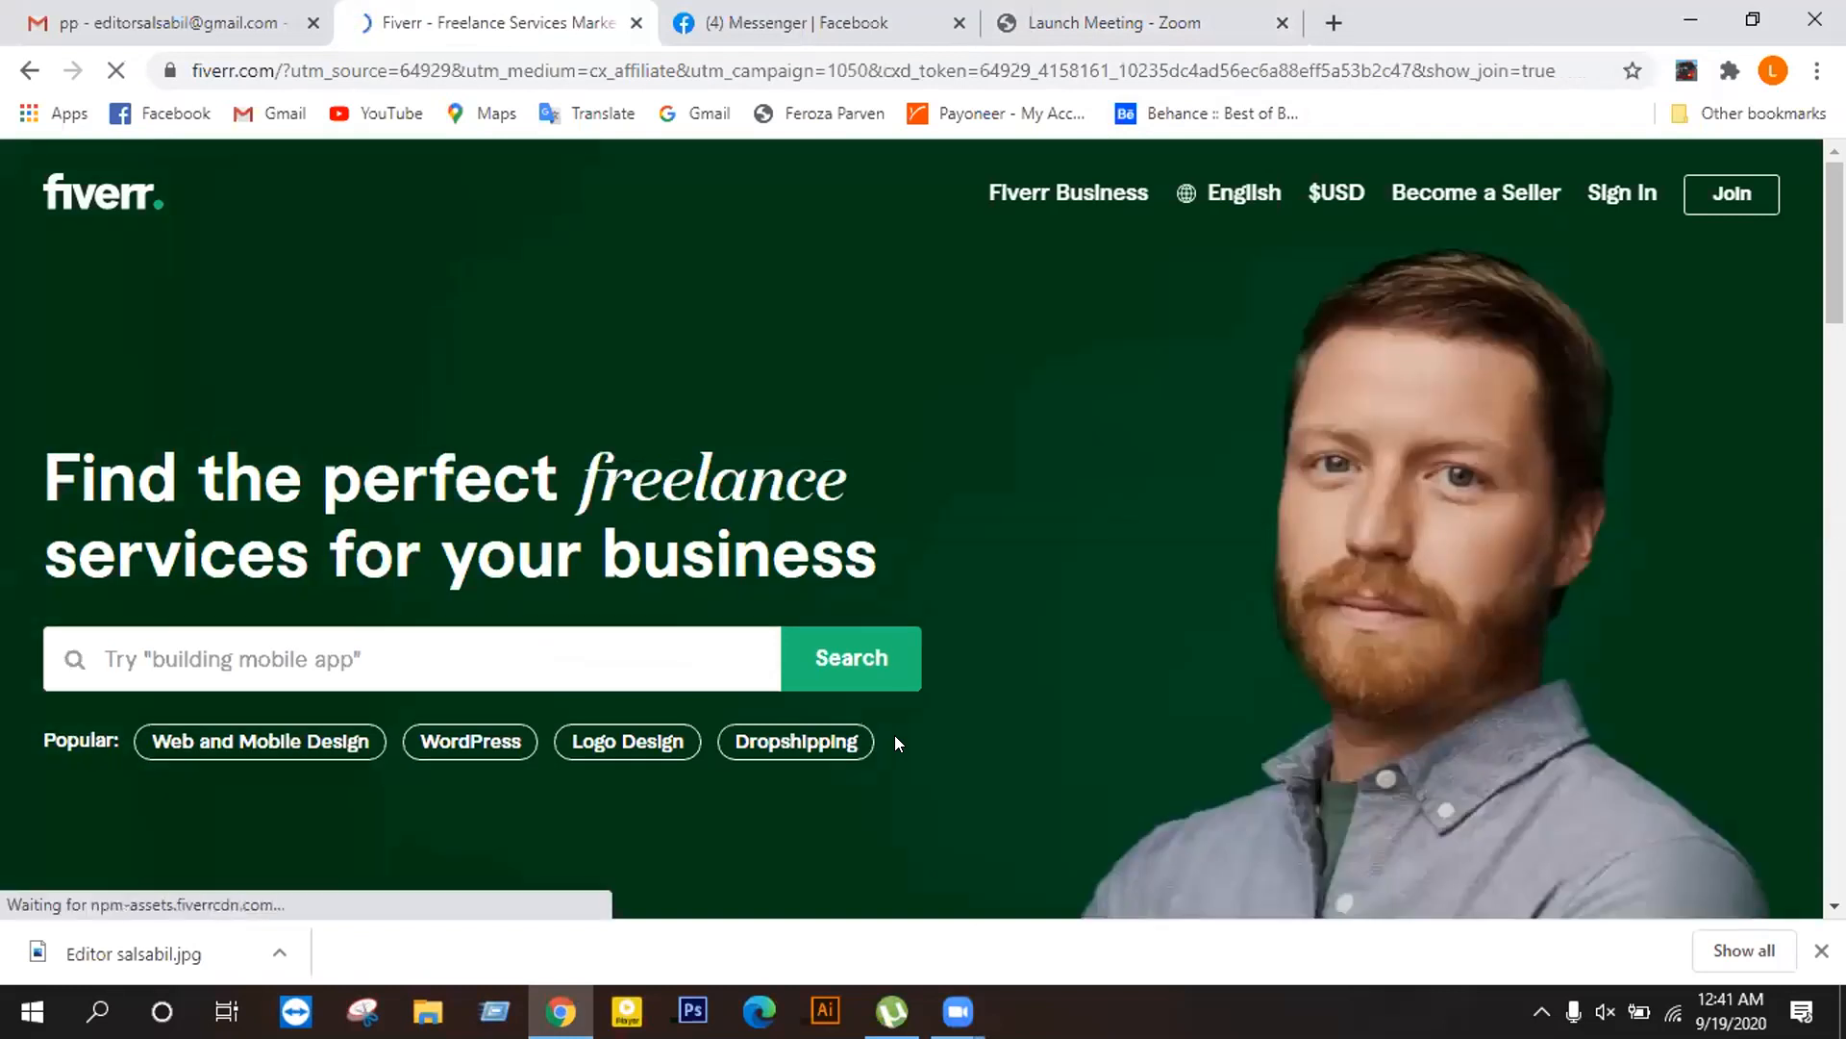
Dismiss the cookie notice on the Join Fiverr form and select its email field
{"action": "scroll", "coordinate": [1050, 811], "scroll_direction": "down", "scroll_amount": 2}
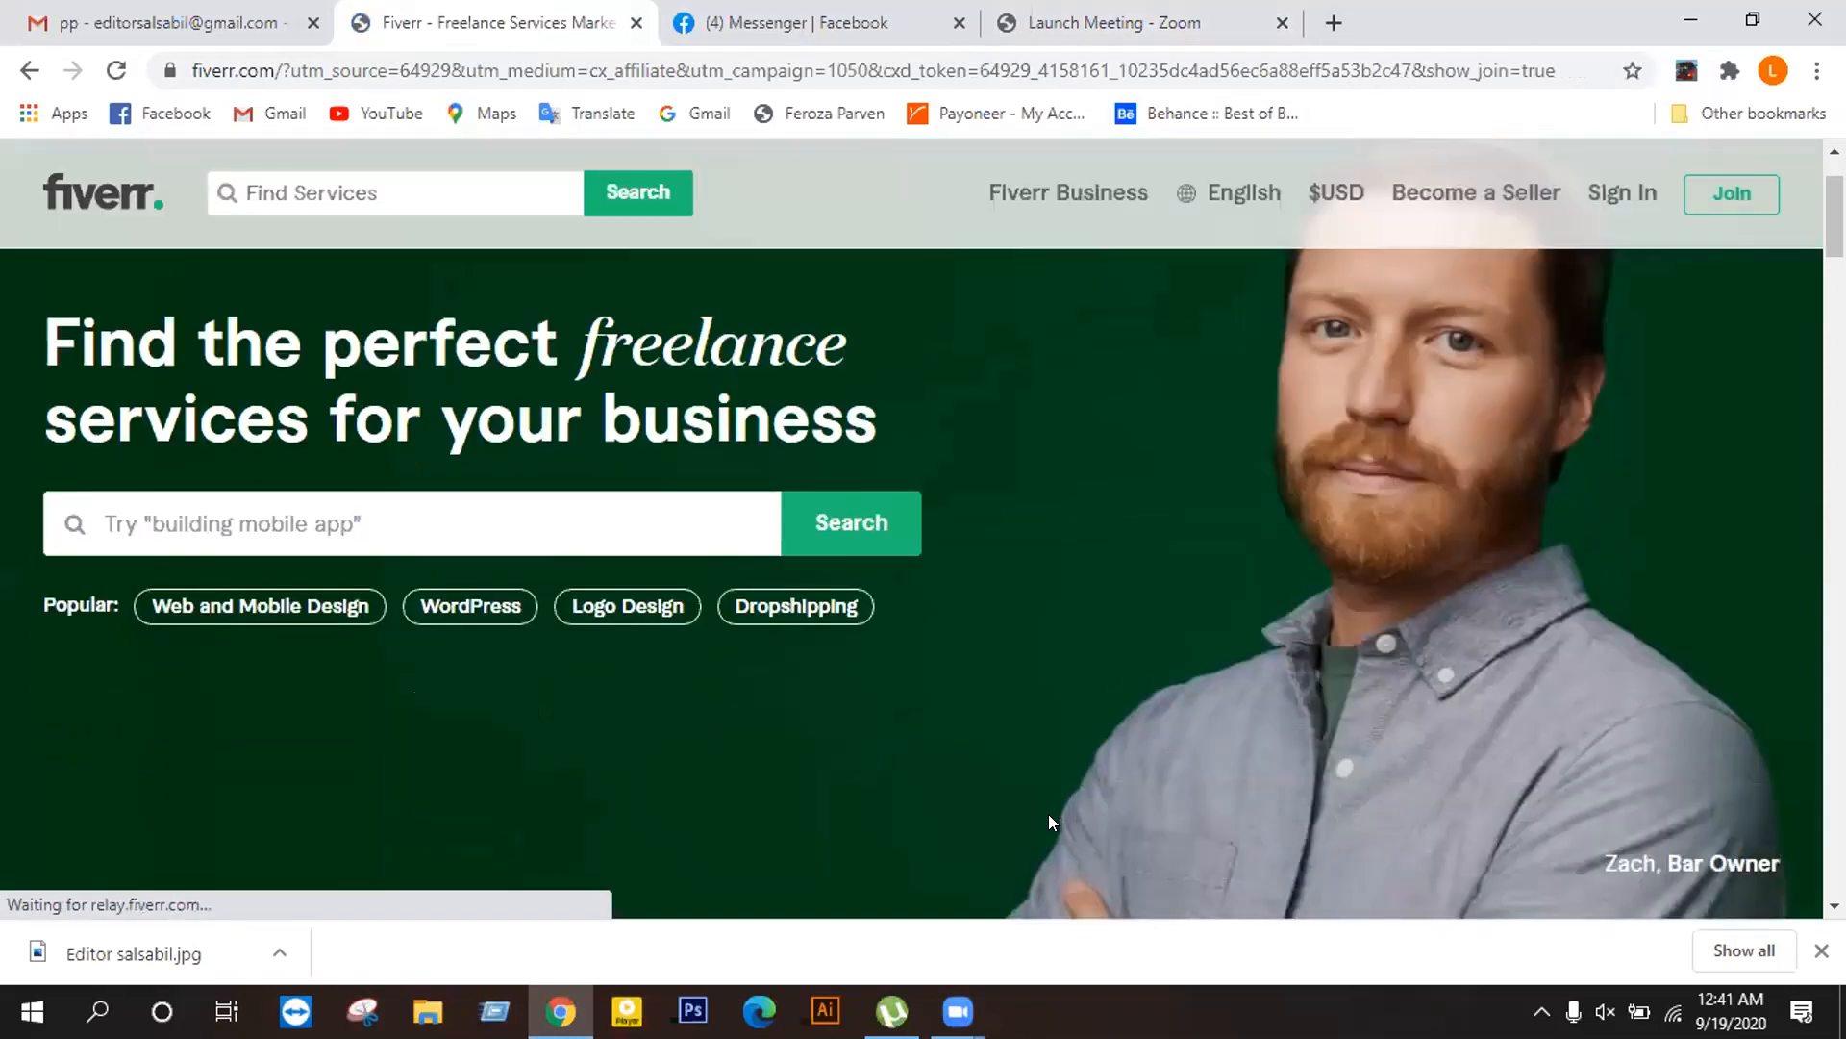
{"action": "scroll", "coordinate": [1048, 813], "scroll_direction": "down", "scroll_amount": 2}
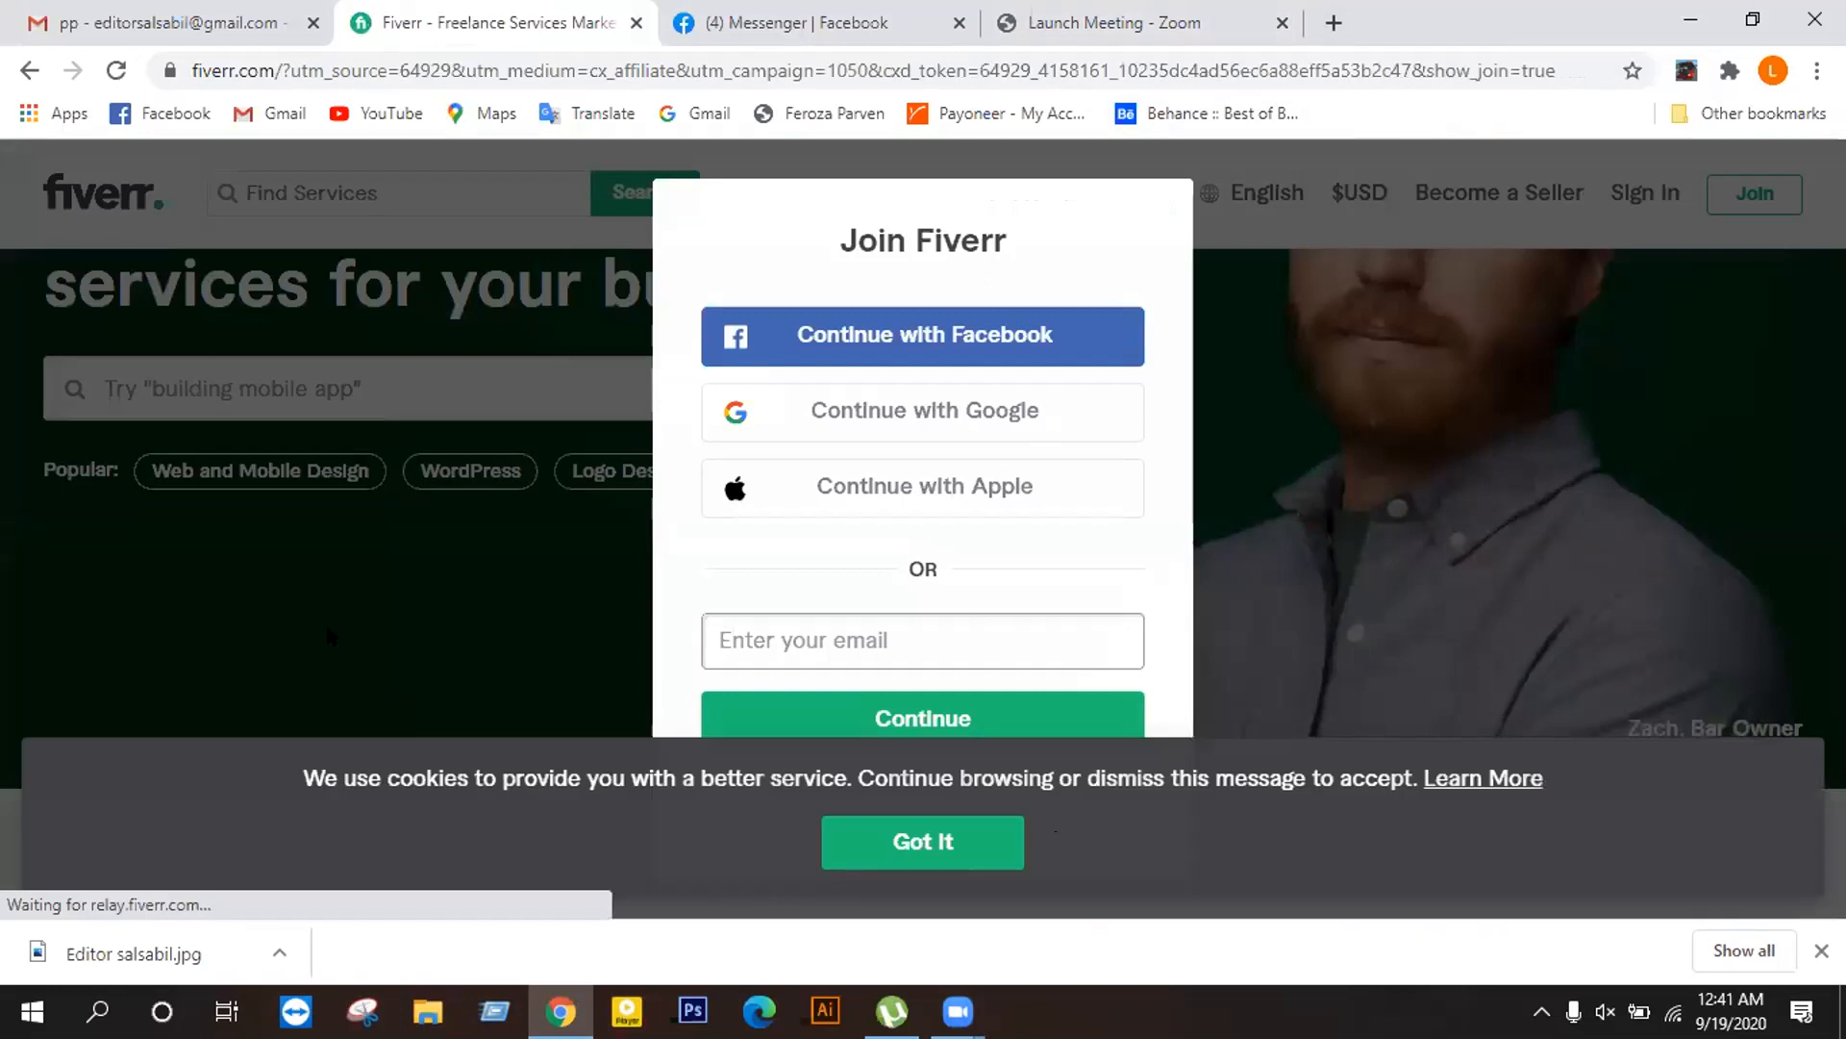
{"action": "left_click", "coordinate": [928, 840]}
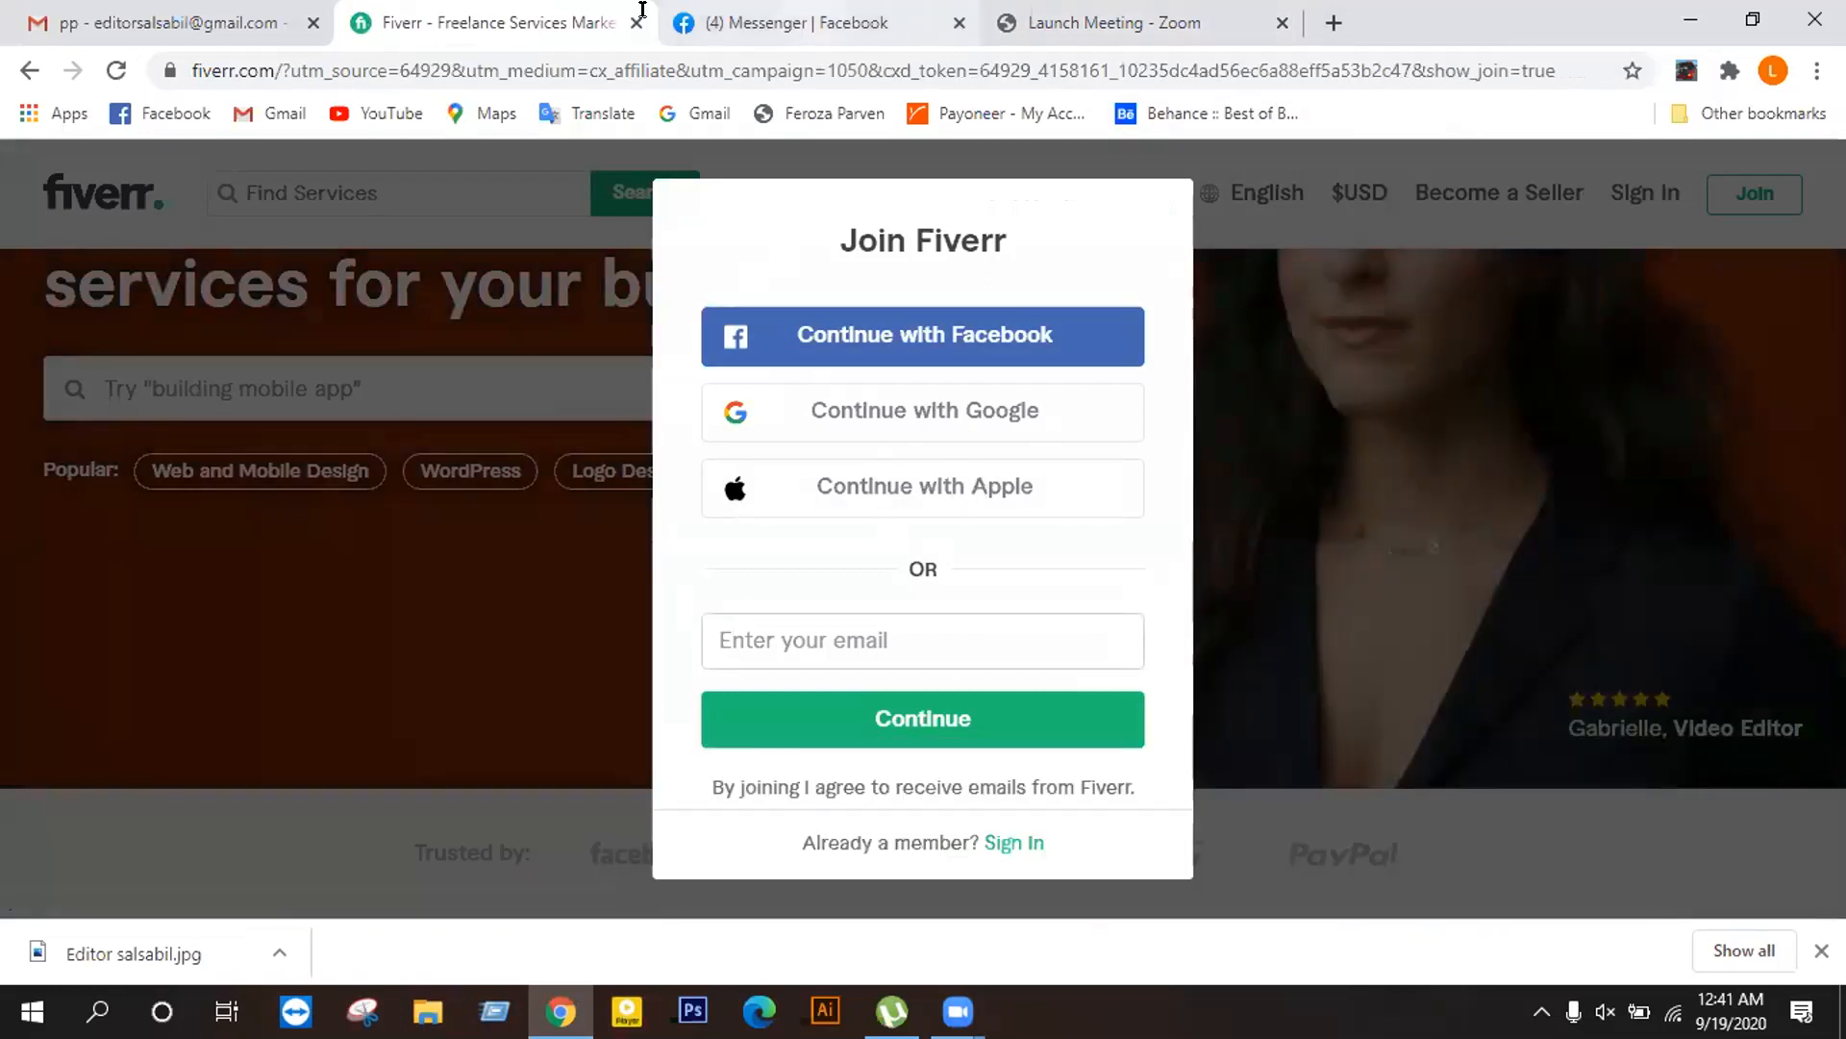
{"action": "left_click", "coordinate": [913, 639]}
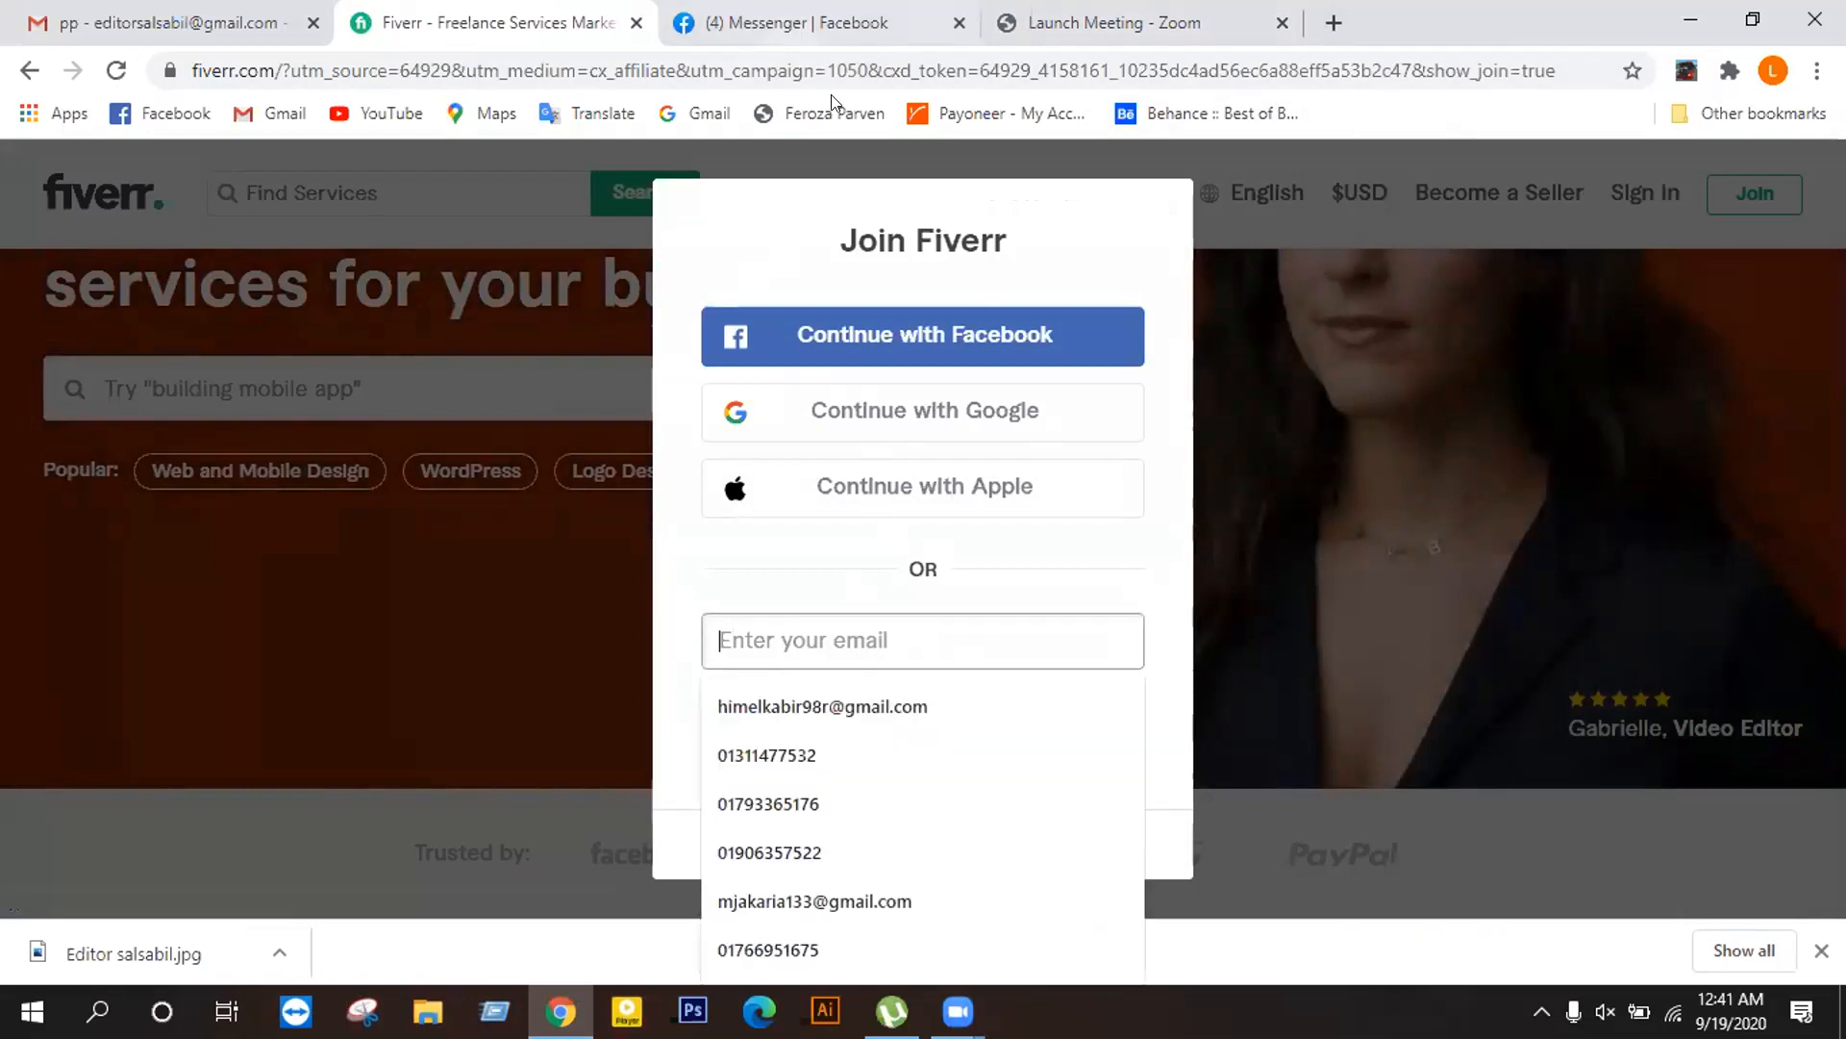
Close the Messenger chat and return to the sent 'pp' message in Gmail
{"action": "left_click", "coordinate": [796, 23]}
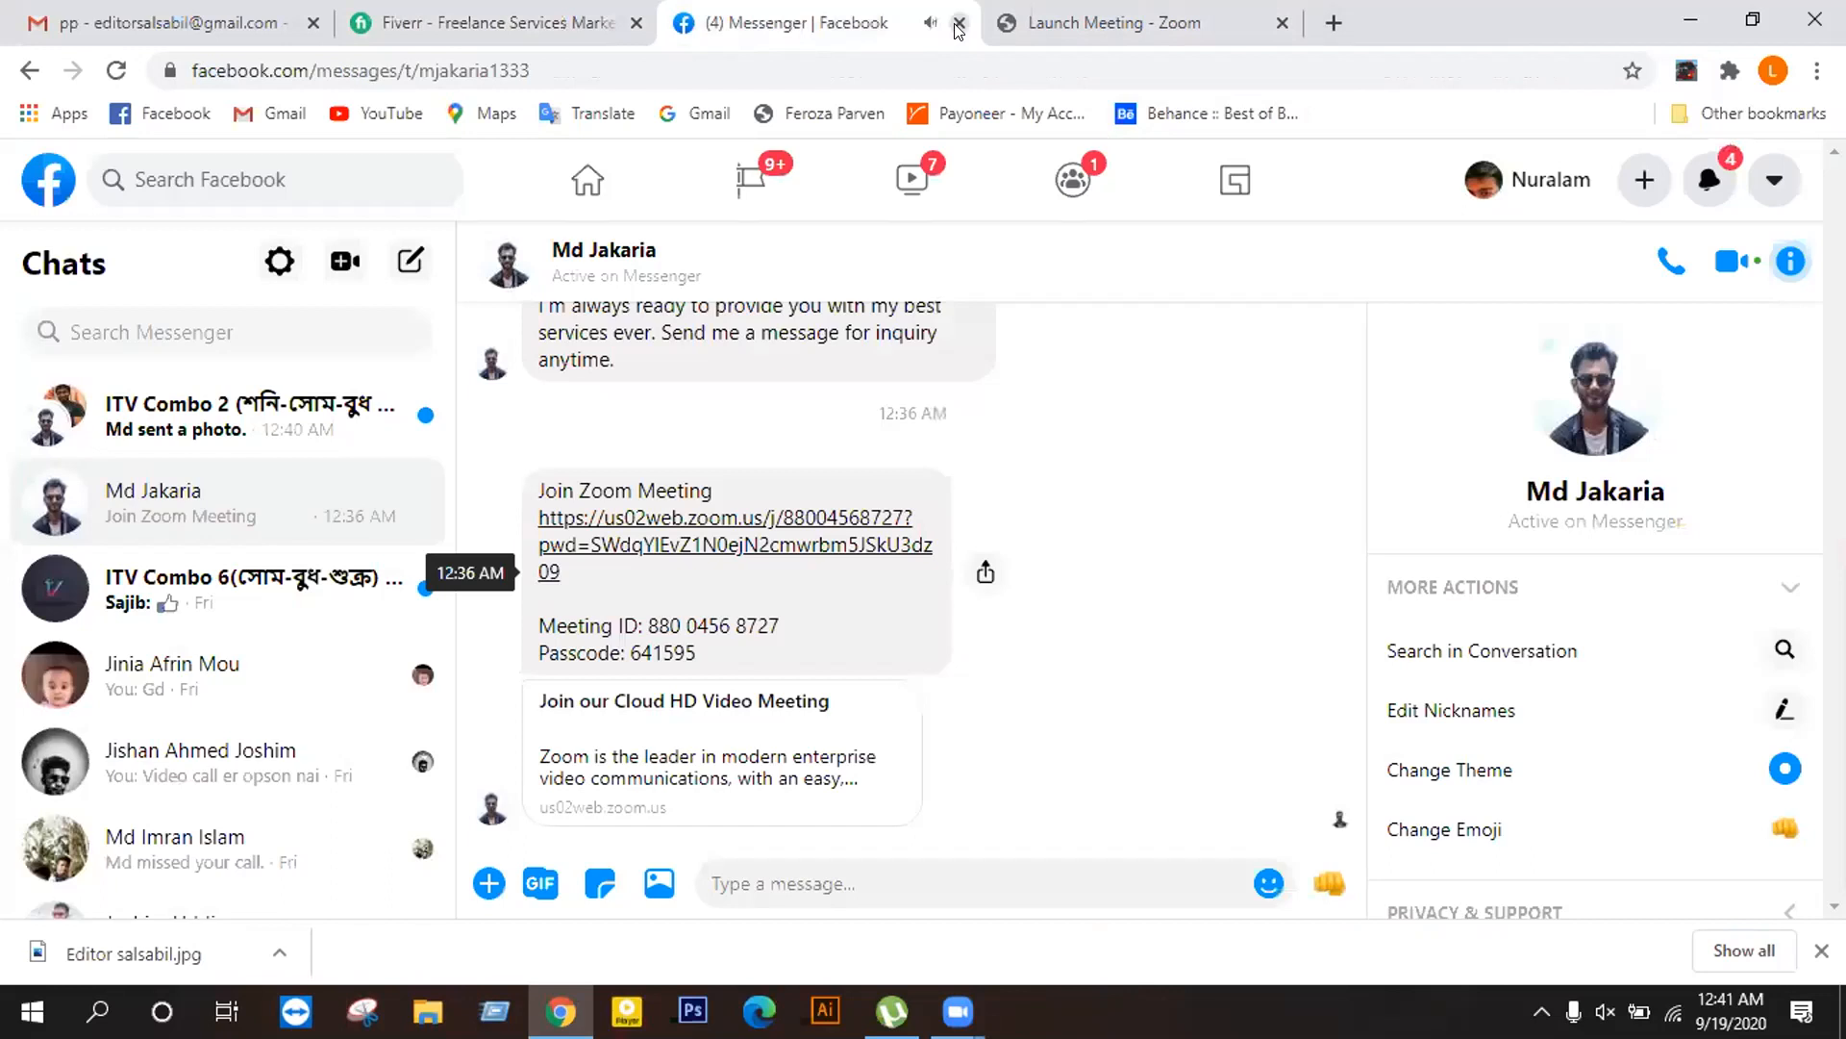
{"action": "left_click", "coordinate": [959, 22]}
{"action": "left_click", "coordinate": [204, 13]}
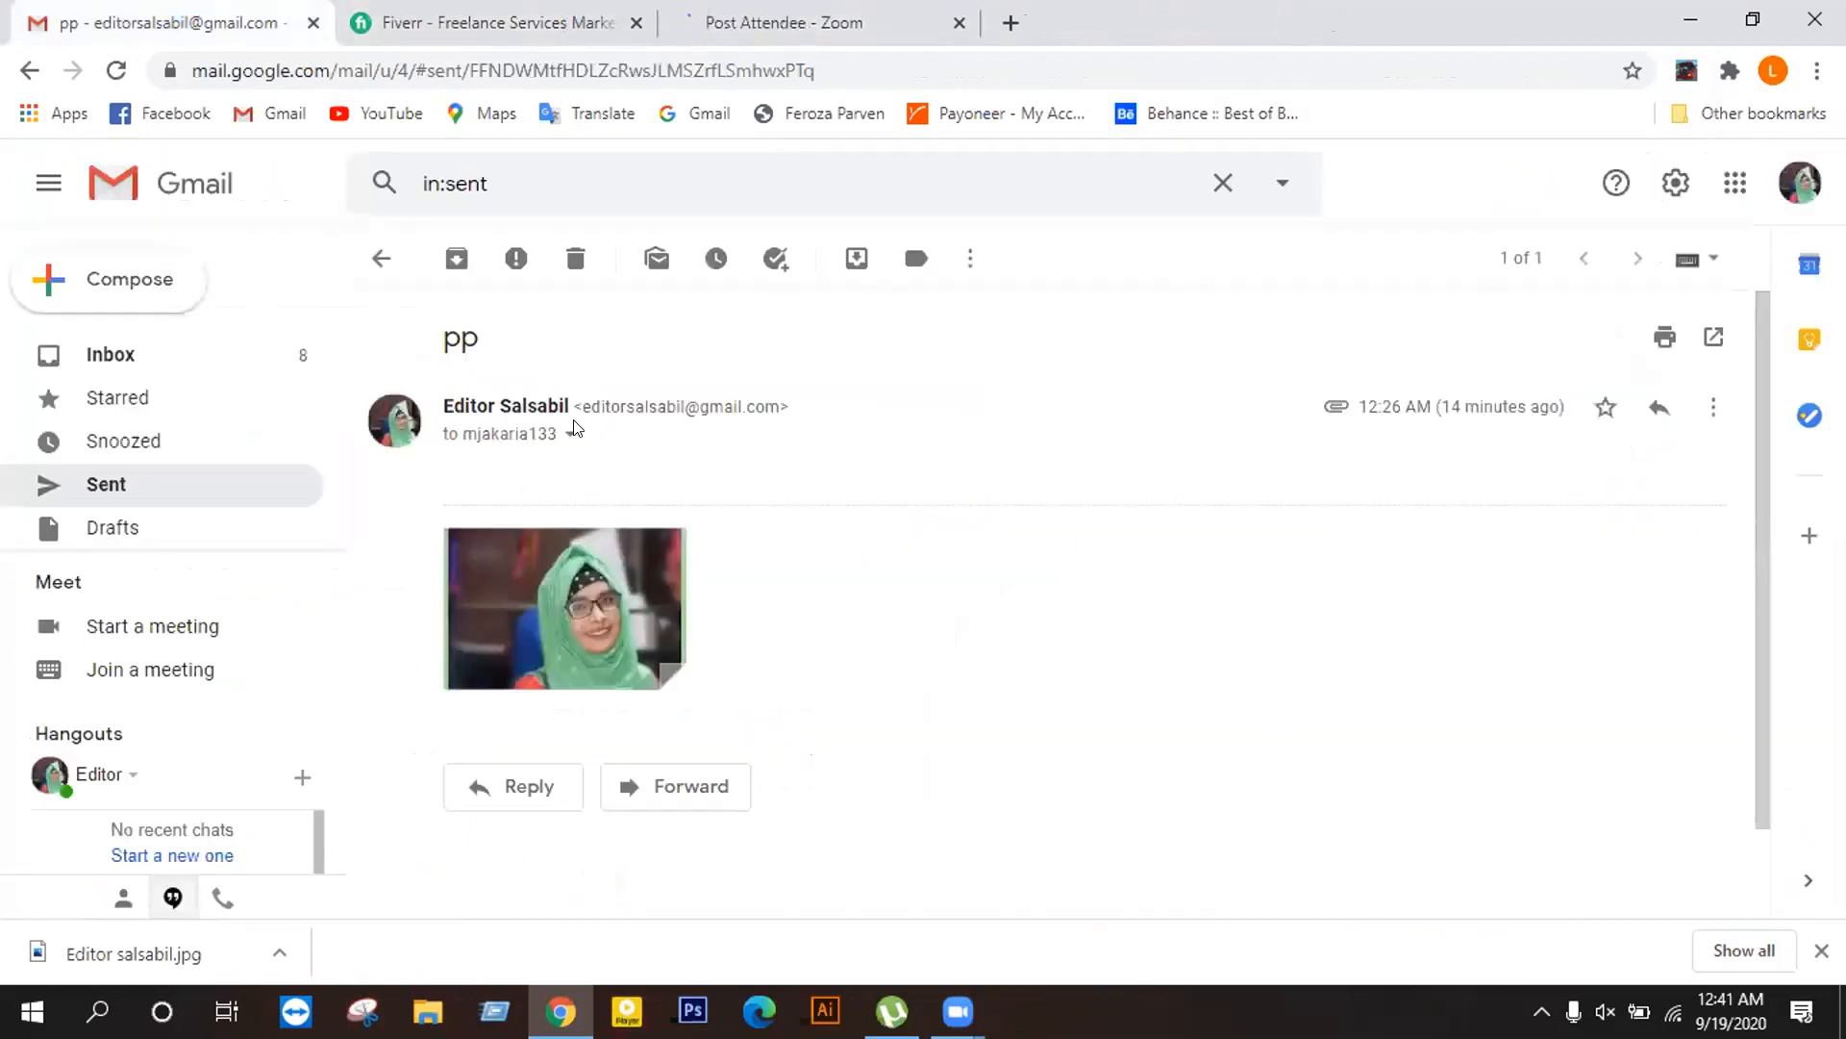
Copy the sender's Gmail address from the sent message, then return to the Fiverr sign-up page
{"action": "left_click_drag", "start_coordinate": [581, 406], "coordinate": [772, 405]}
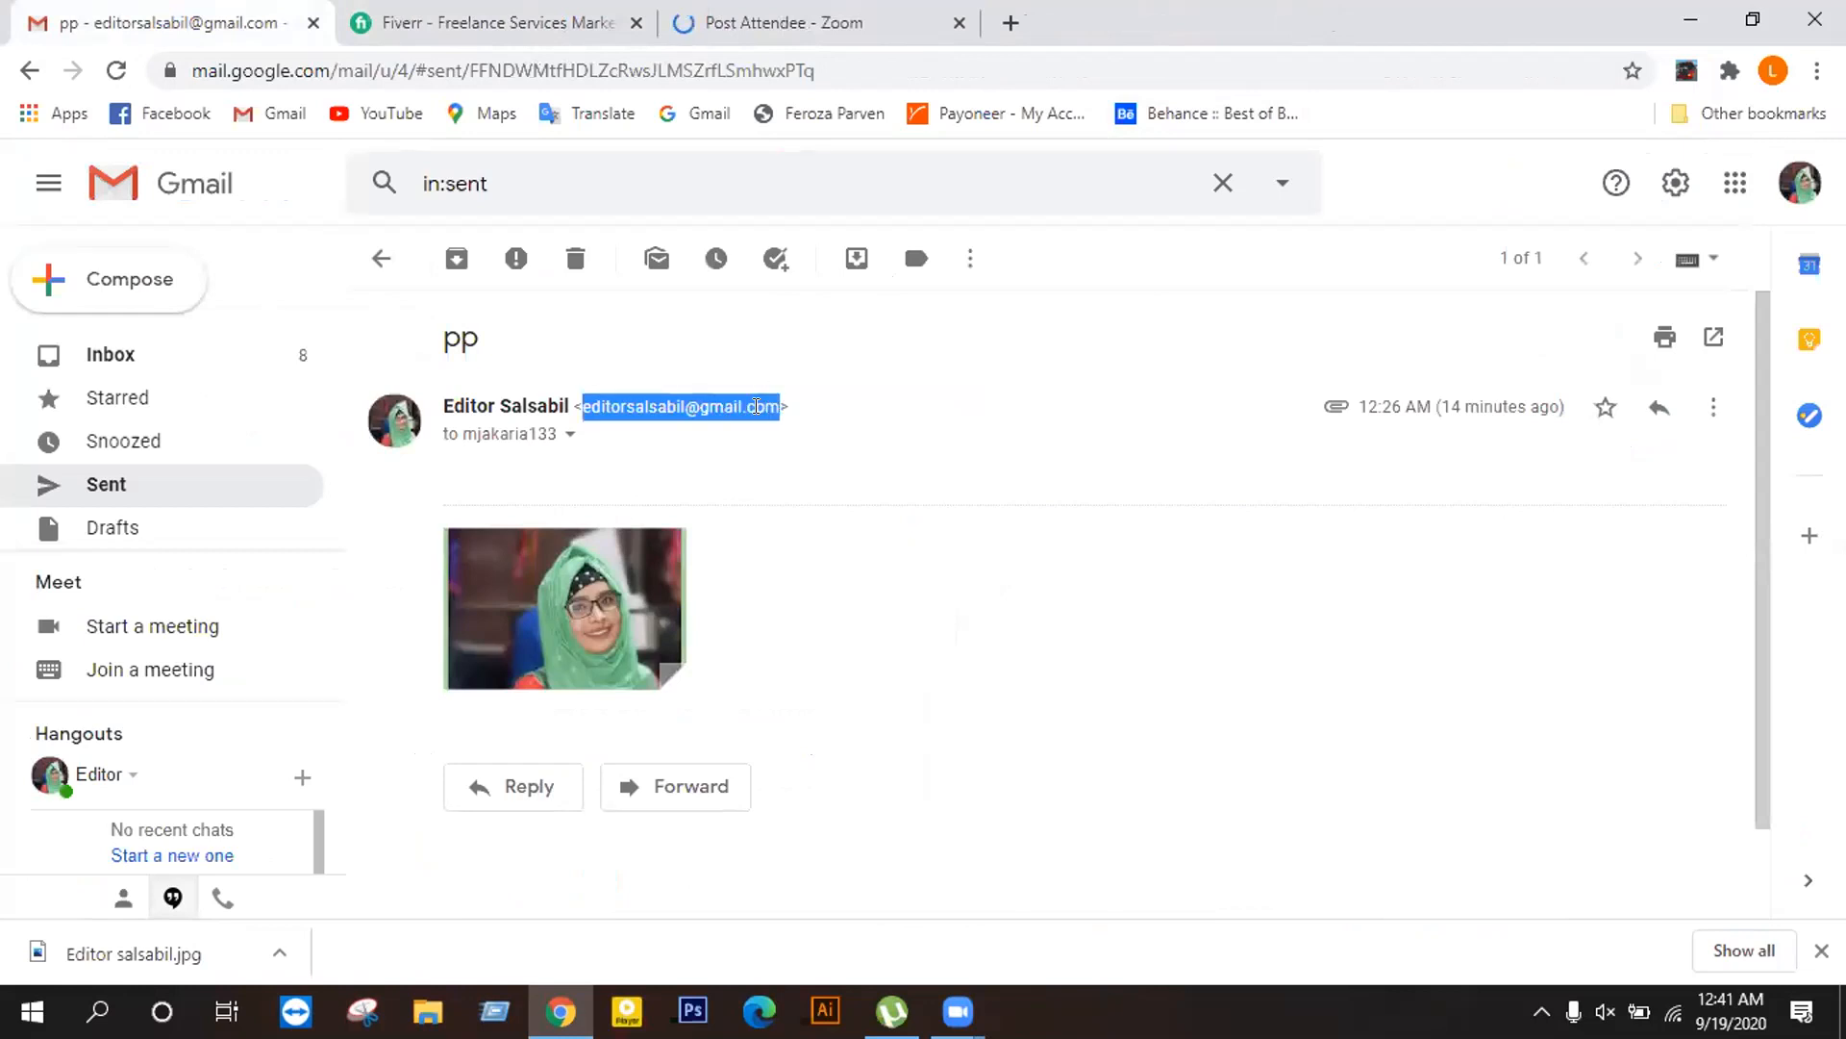
{"action": "left_click", "coordinate": [733, 408]}
{"action": "right_click", "coordinate": [746, 400]}
{"action": "left_click", "coordinate": [771, 397]}
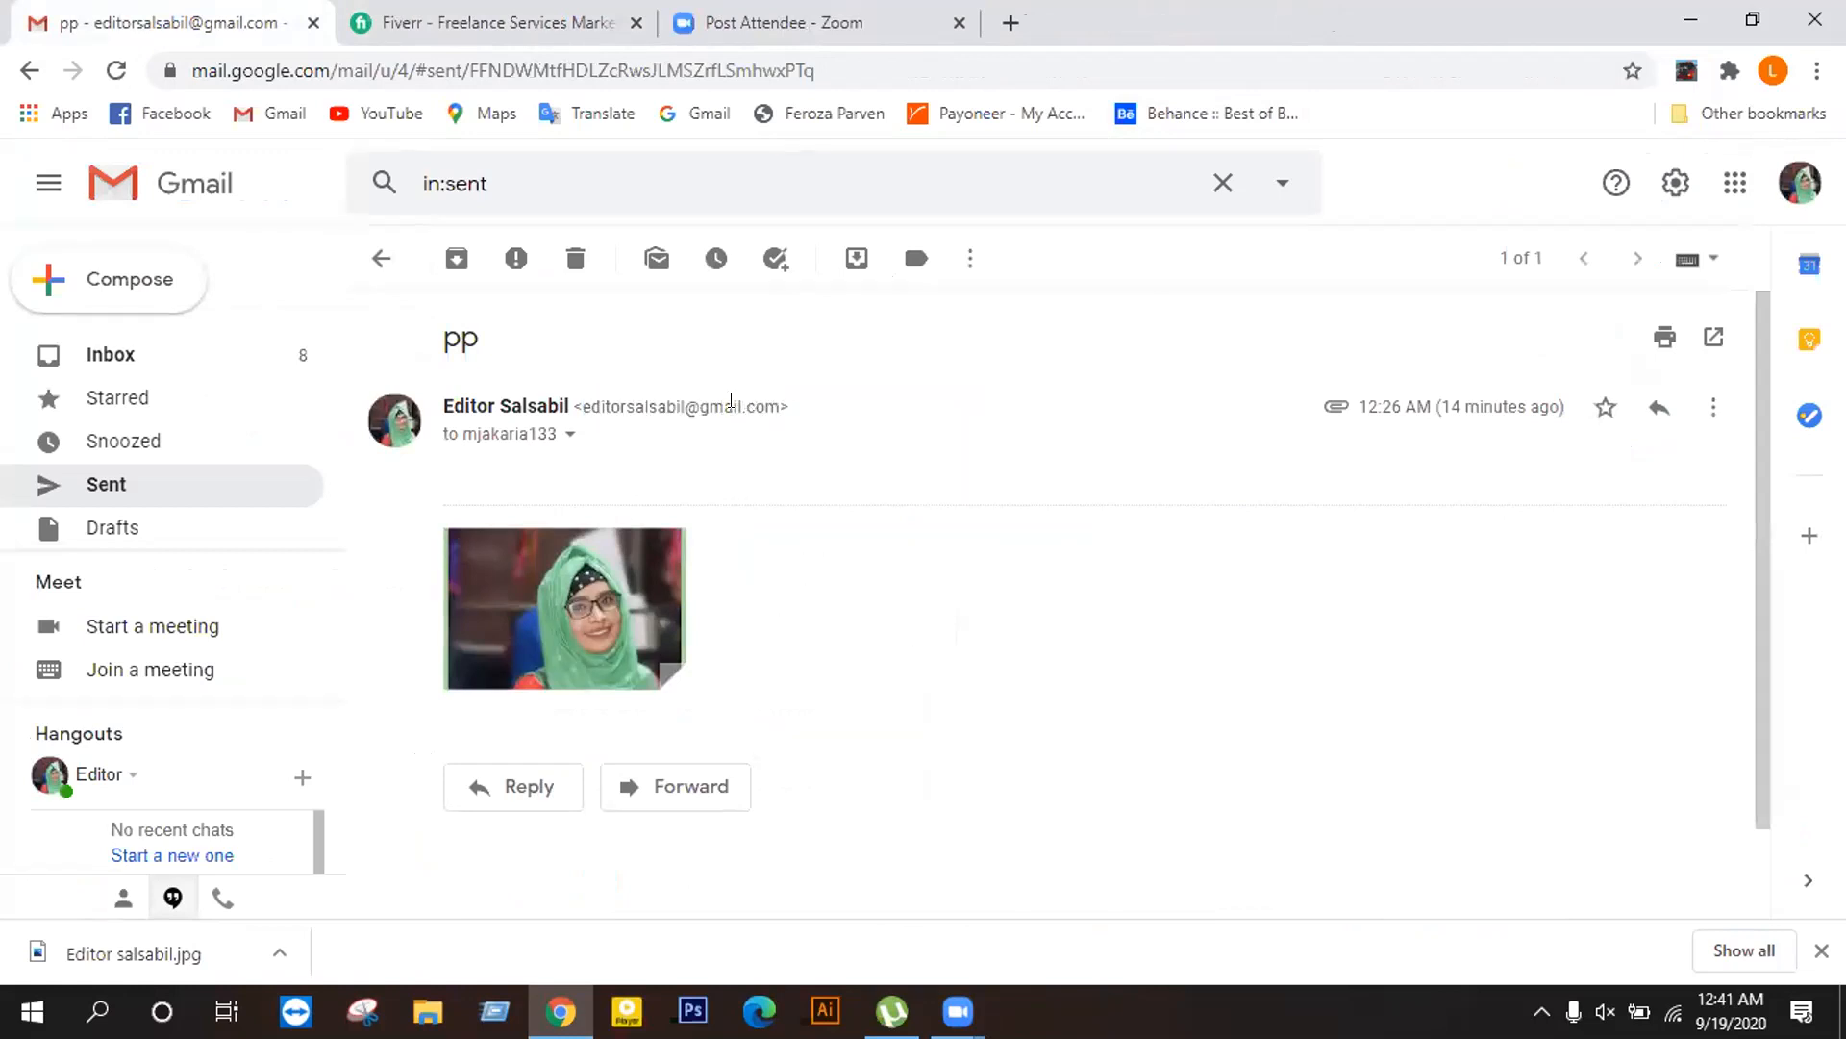
{"action": "left_click_drag", "start_coordinate": [779, 406], "coordinate": [575, 409]}
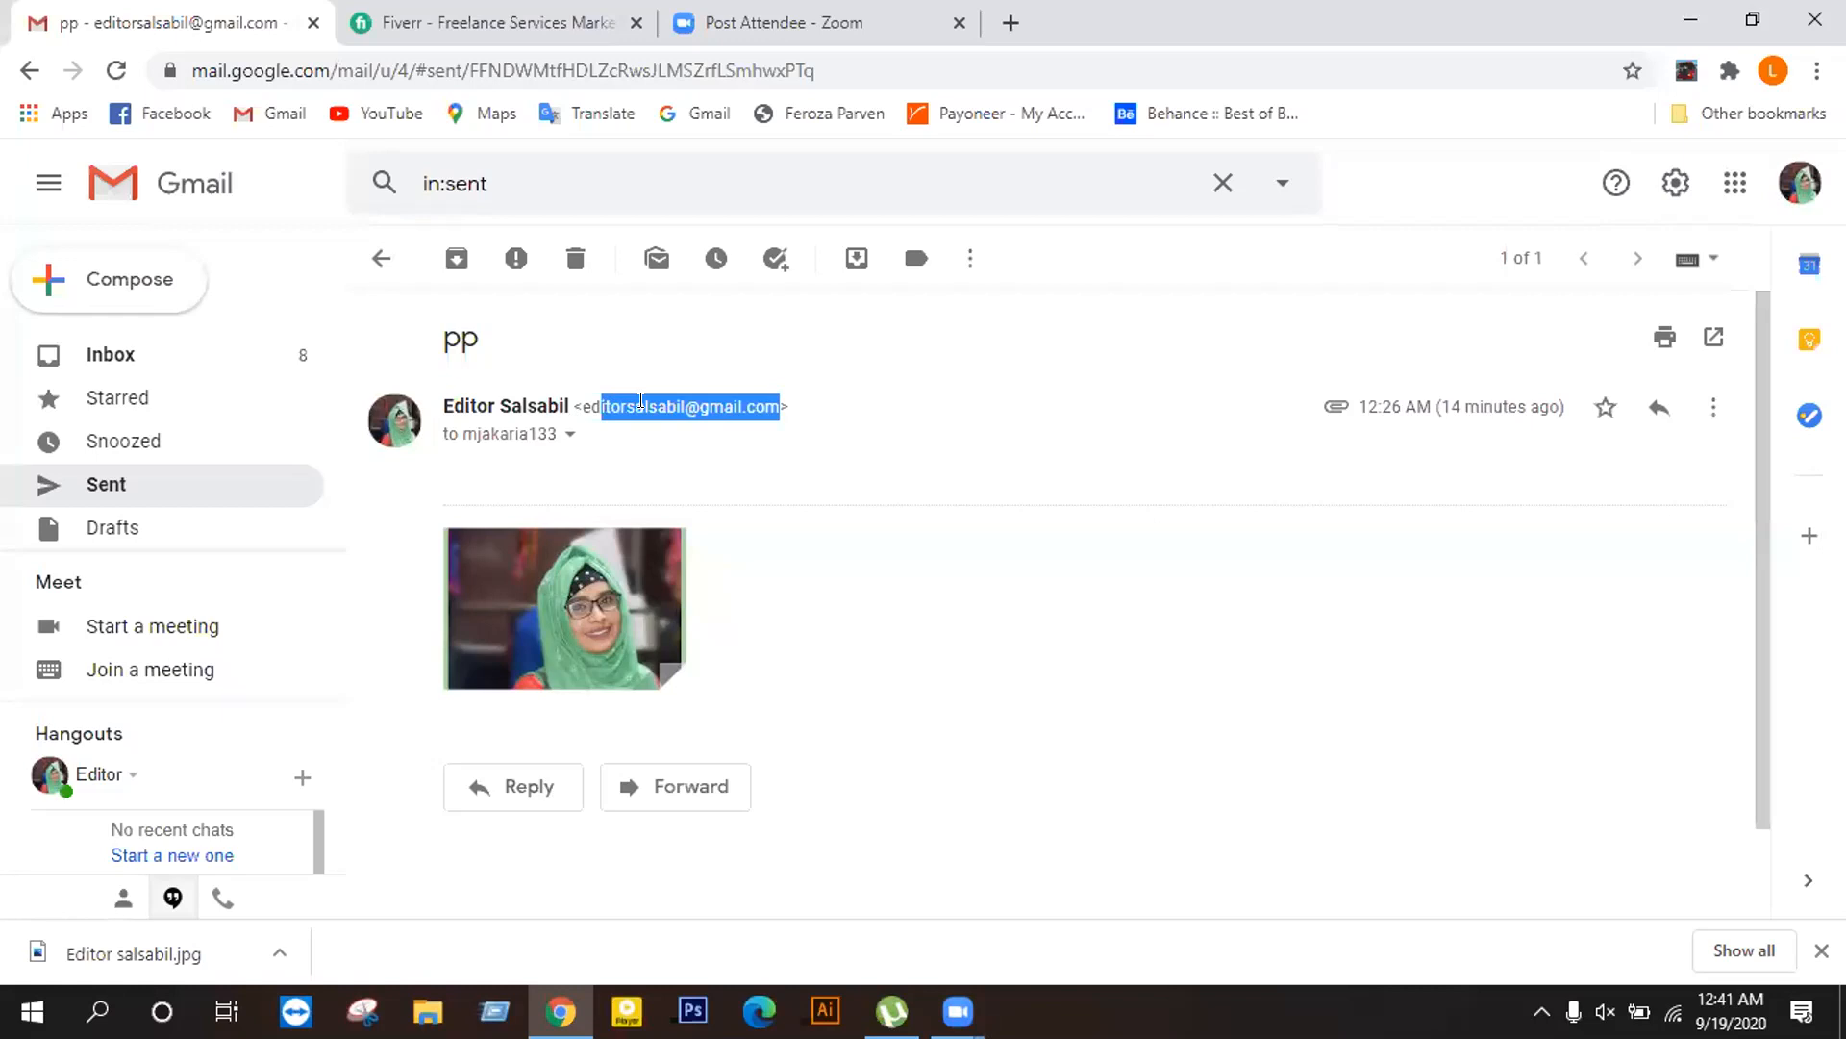
{"action": "right_click", "coordinate": [701, 421]}
{"action": "left_click", "coordinate": [721, 427]}
{"action": "left_click", "coordinate": [613, 39]}
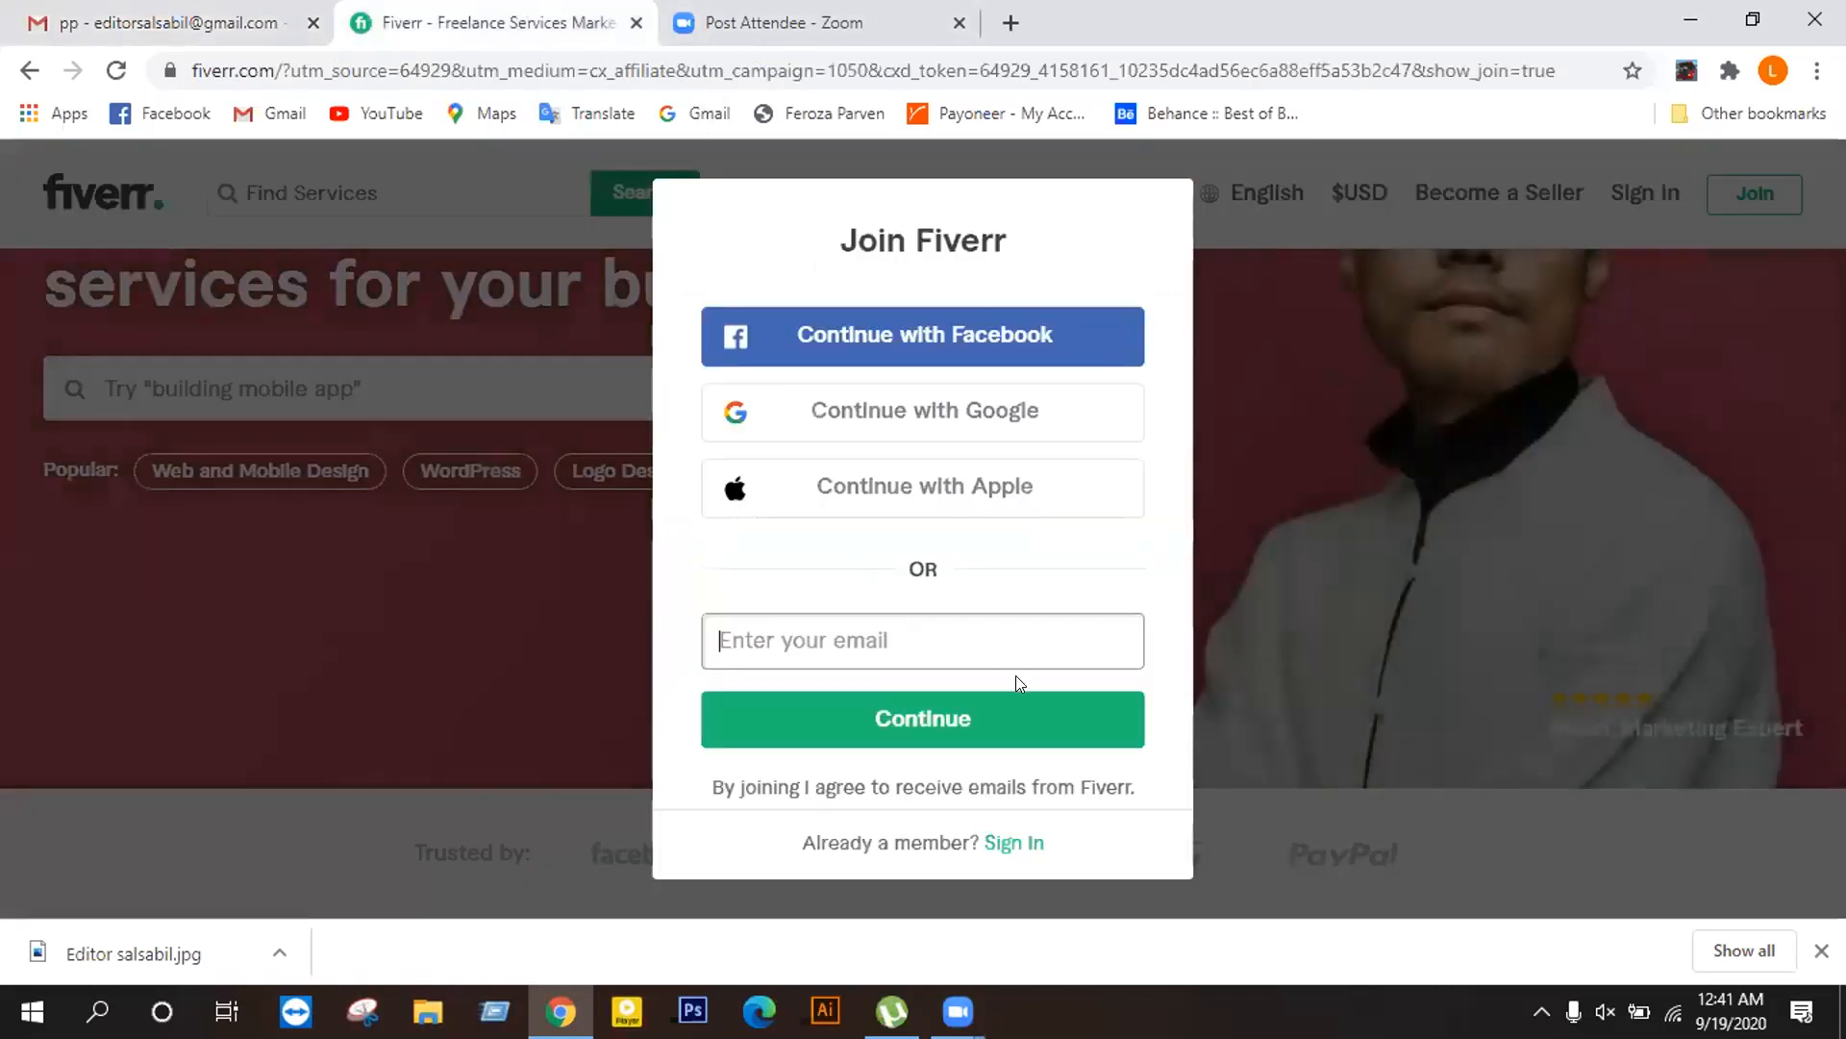
Paste the copied Gmail address into Join Fiverr, continue, and derive a username from it
{"action": "left_click", "coordinate": [969, 625]}
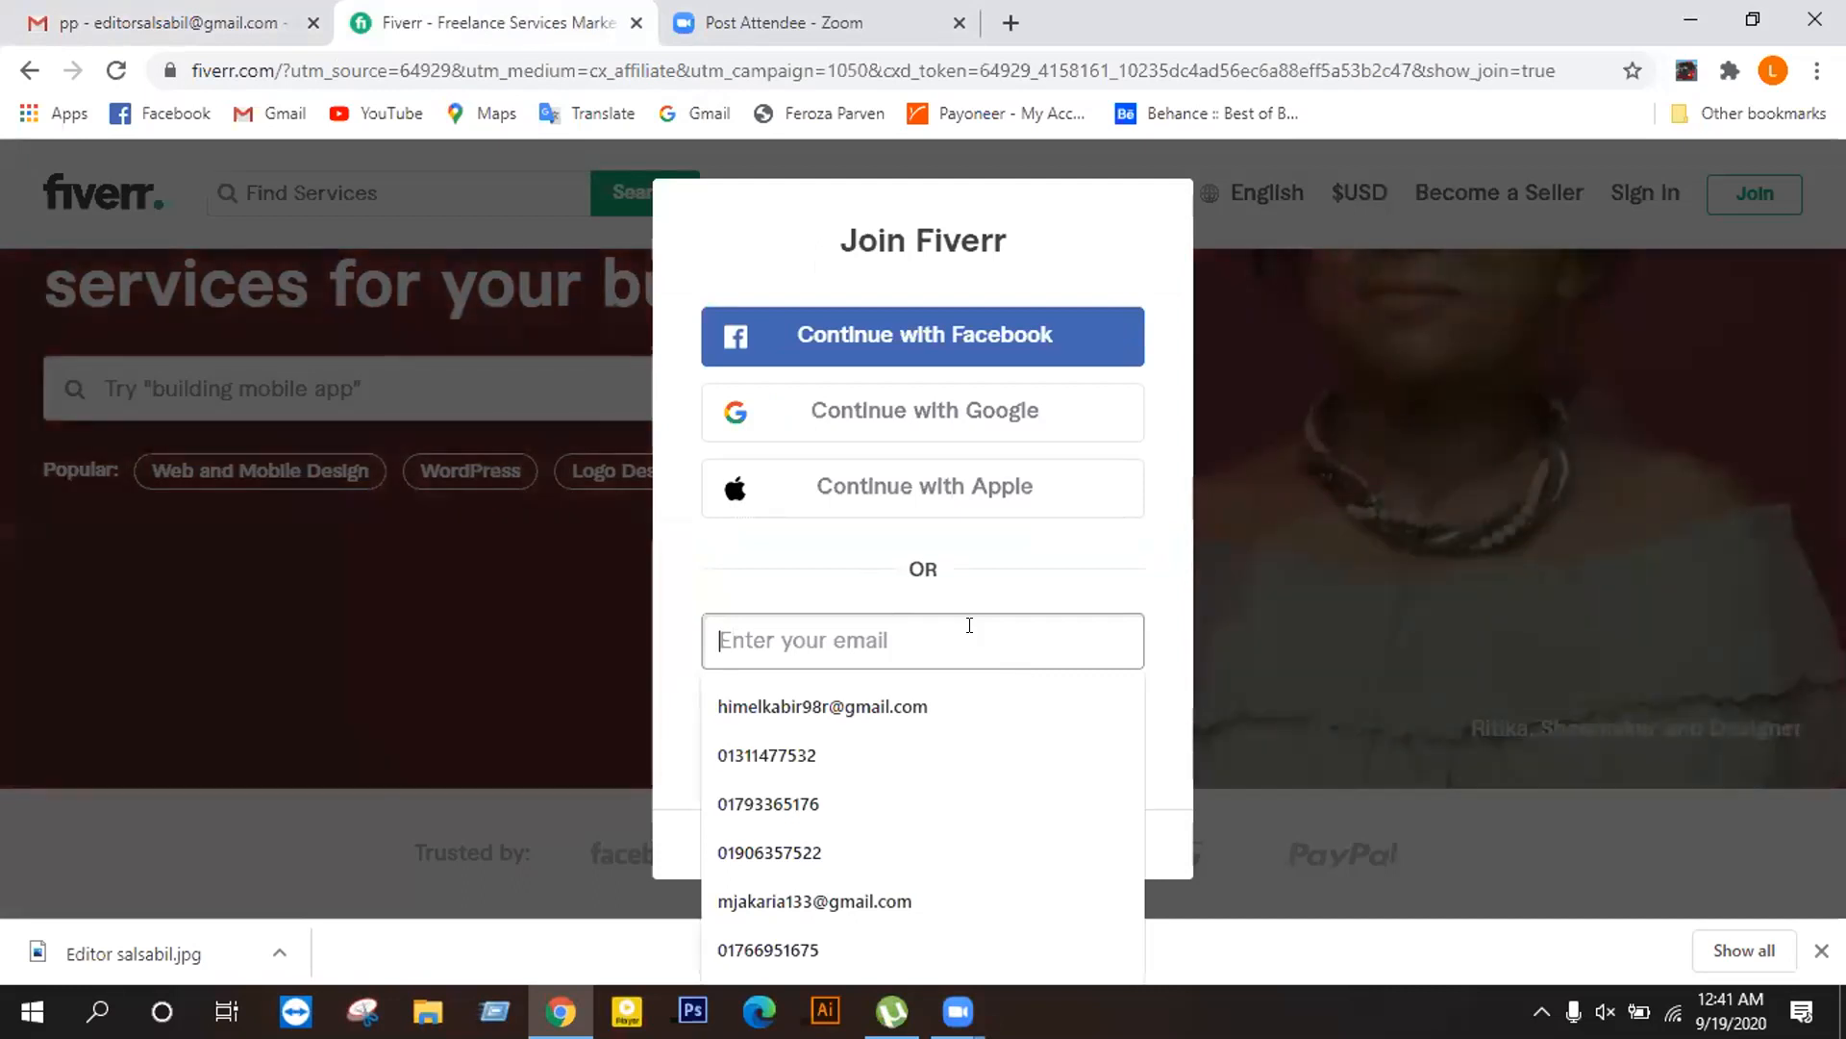
{"action": "key", "text": "ctrl+v"}
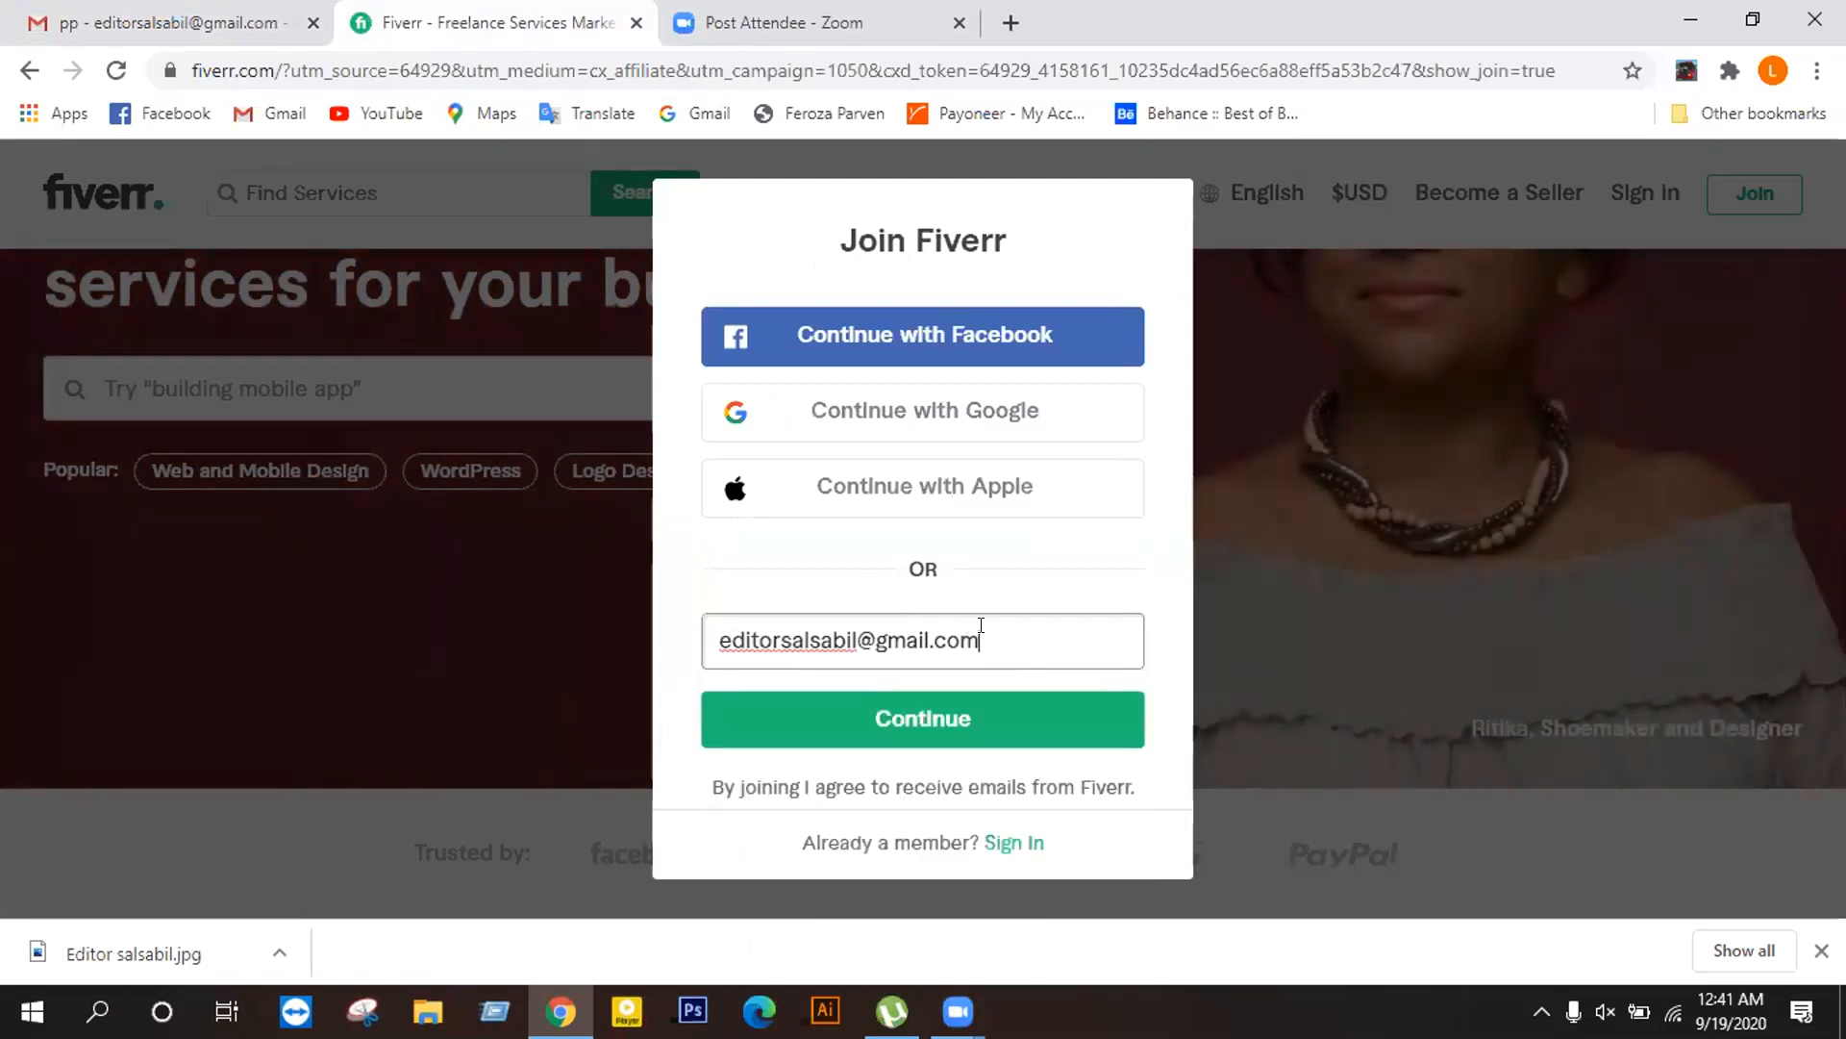
{"action": "left_click", "coordinate": [978, 724]}
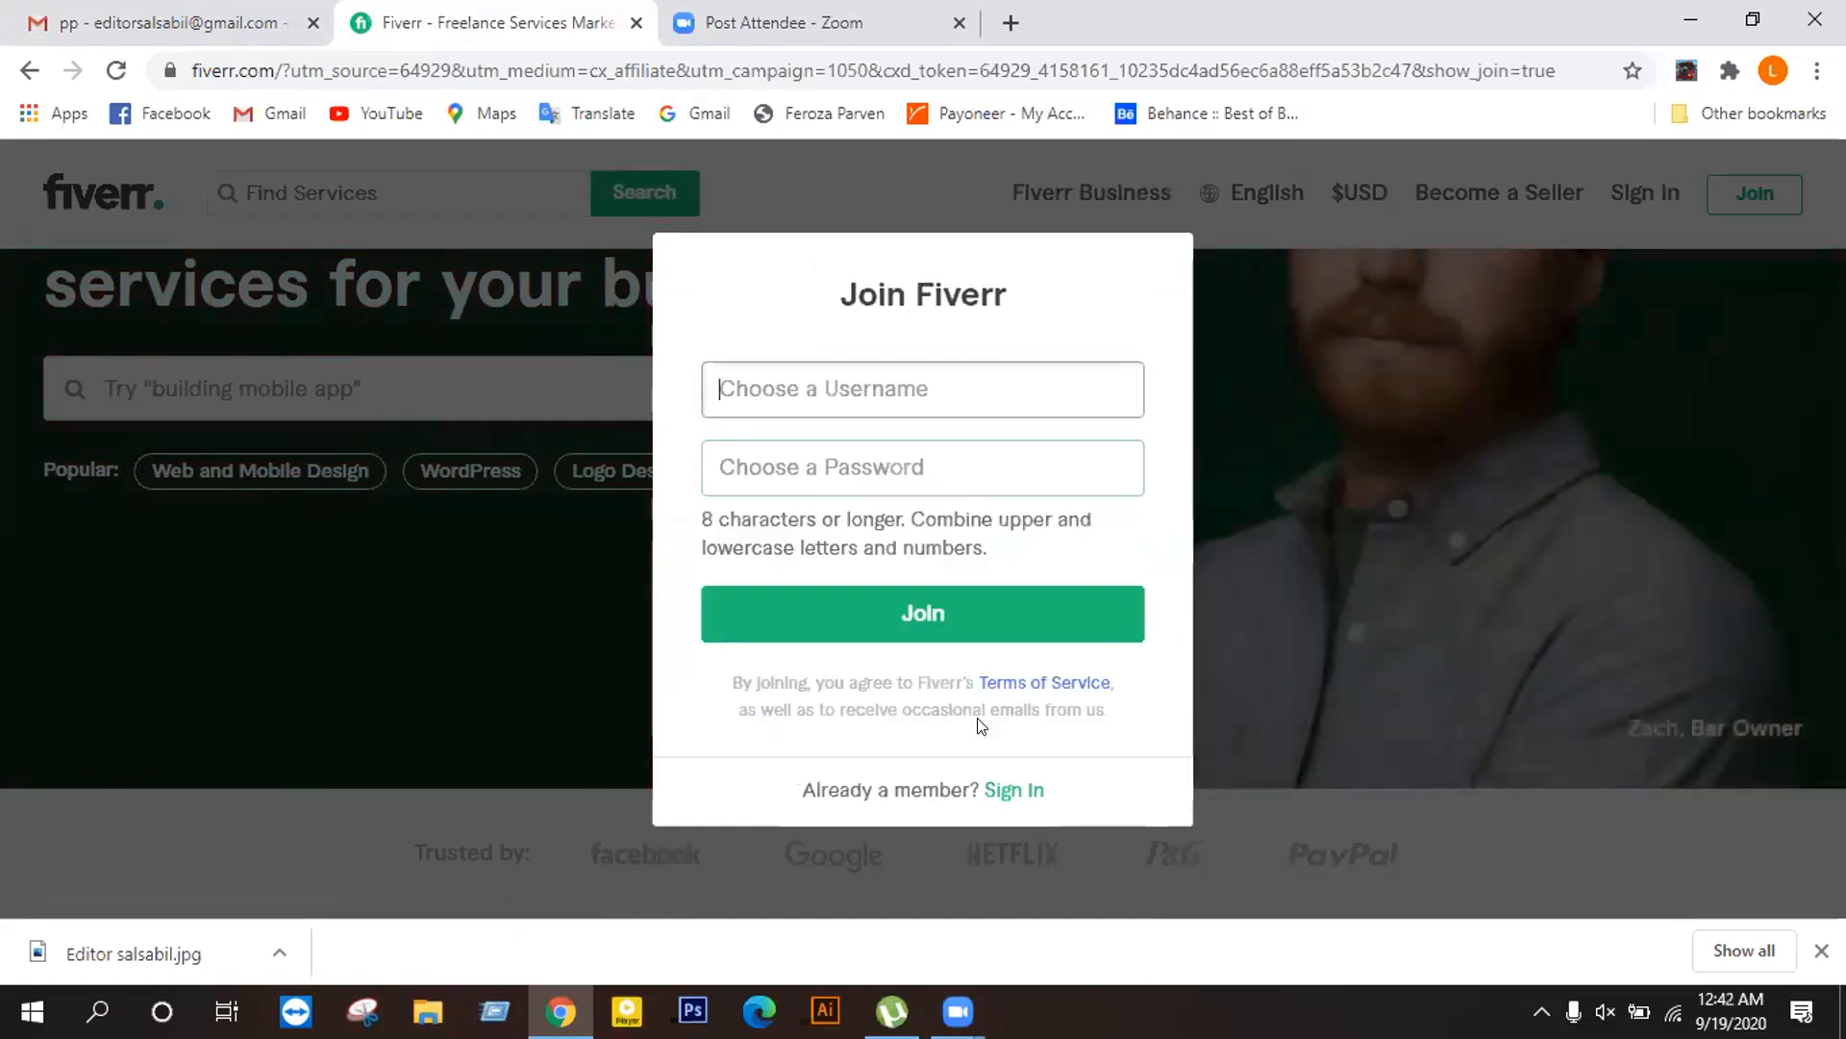
{"action": "key", "text": "ctrl+v"}
{"action": "key", "text": "BackSpace"}
{"action": "double_click", "coordinate": [785, 378]}
{"action": "left_click", "coordinate": [539, 377]}
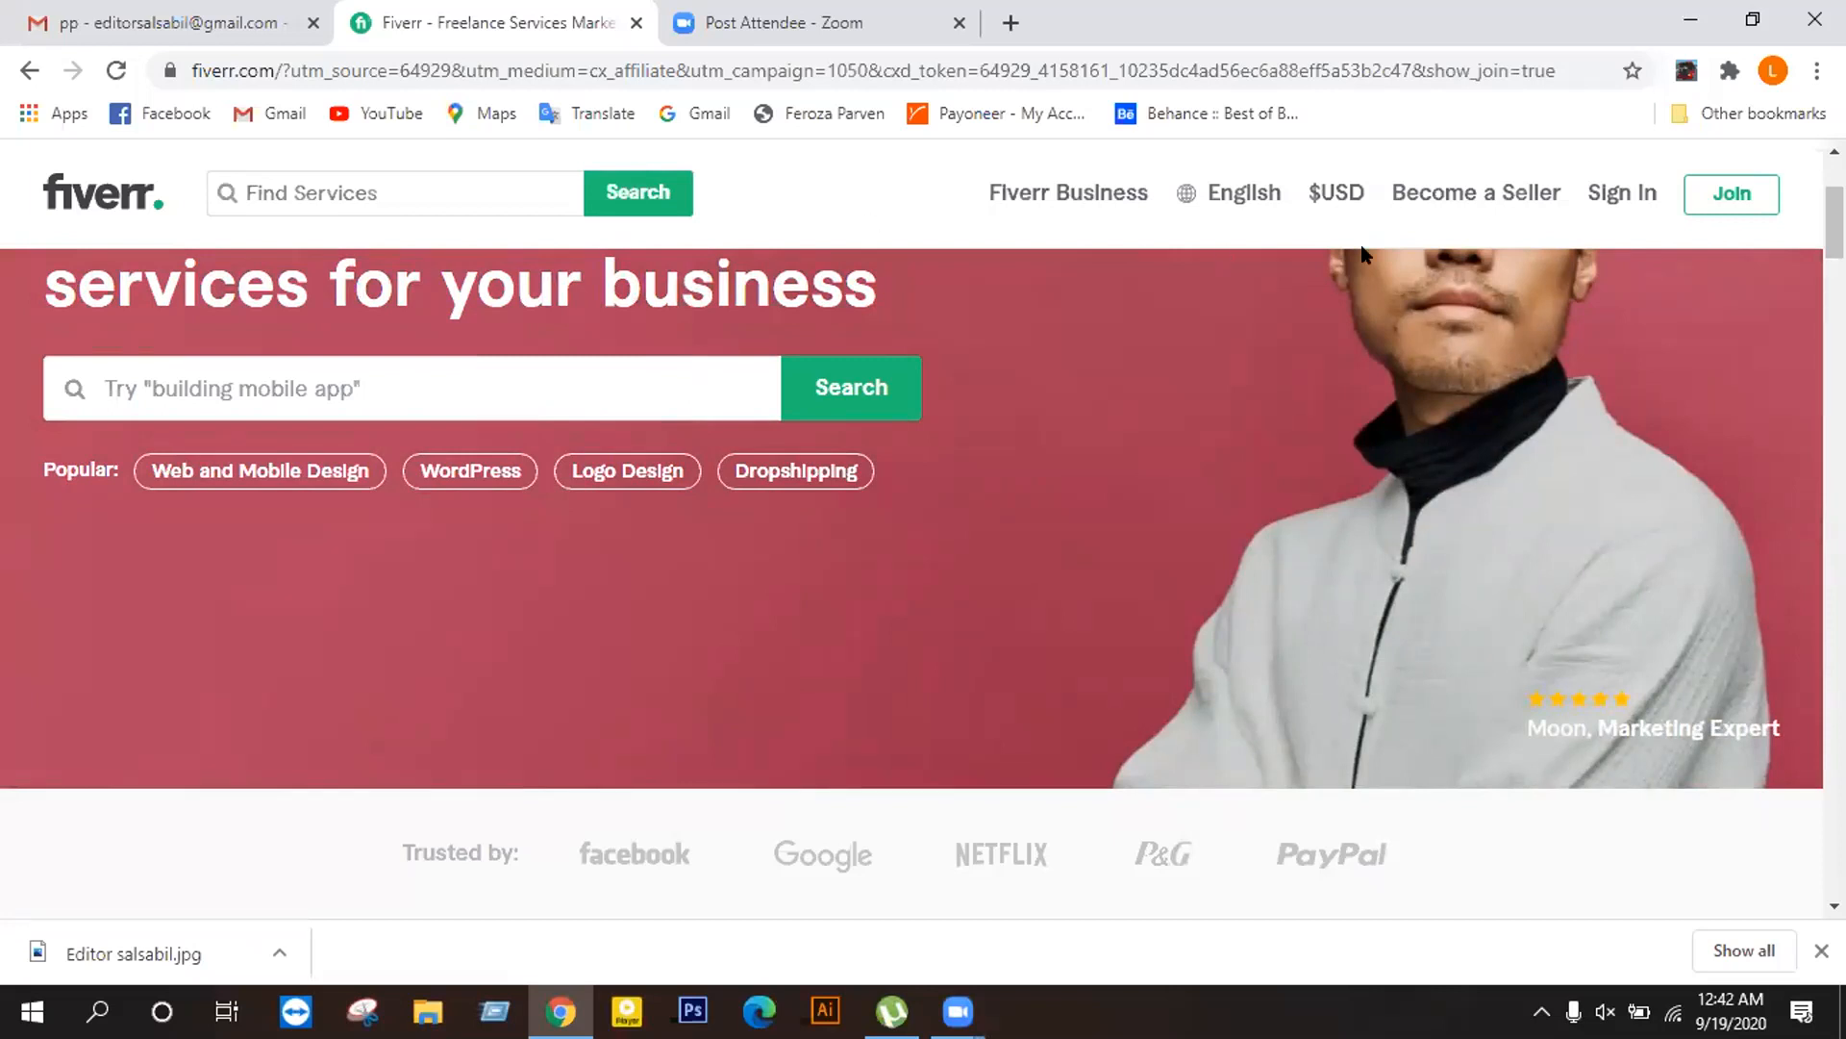
Reopen the Join Fiverr form and resubmit the pasted Gmail address
{"action": "left_click", "coordinate": [1693, 195]}
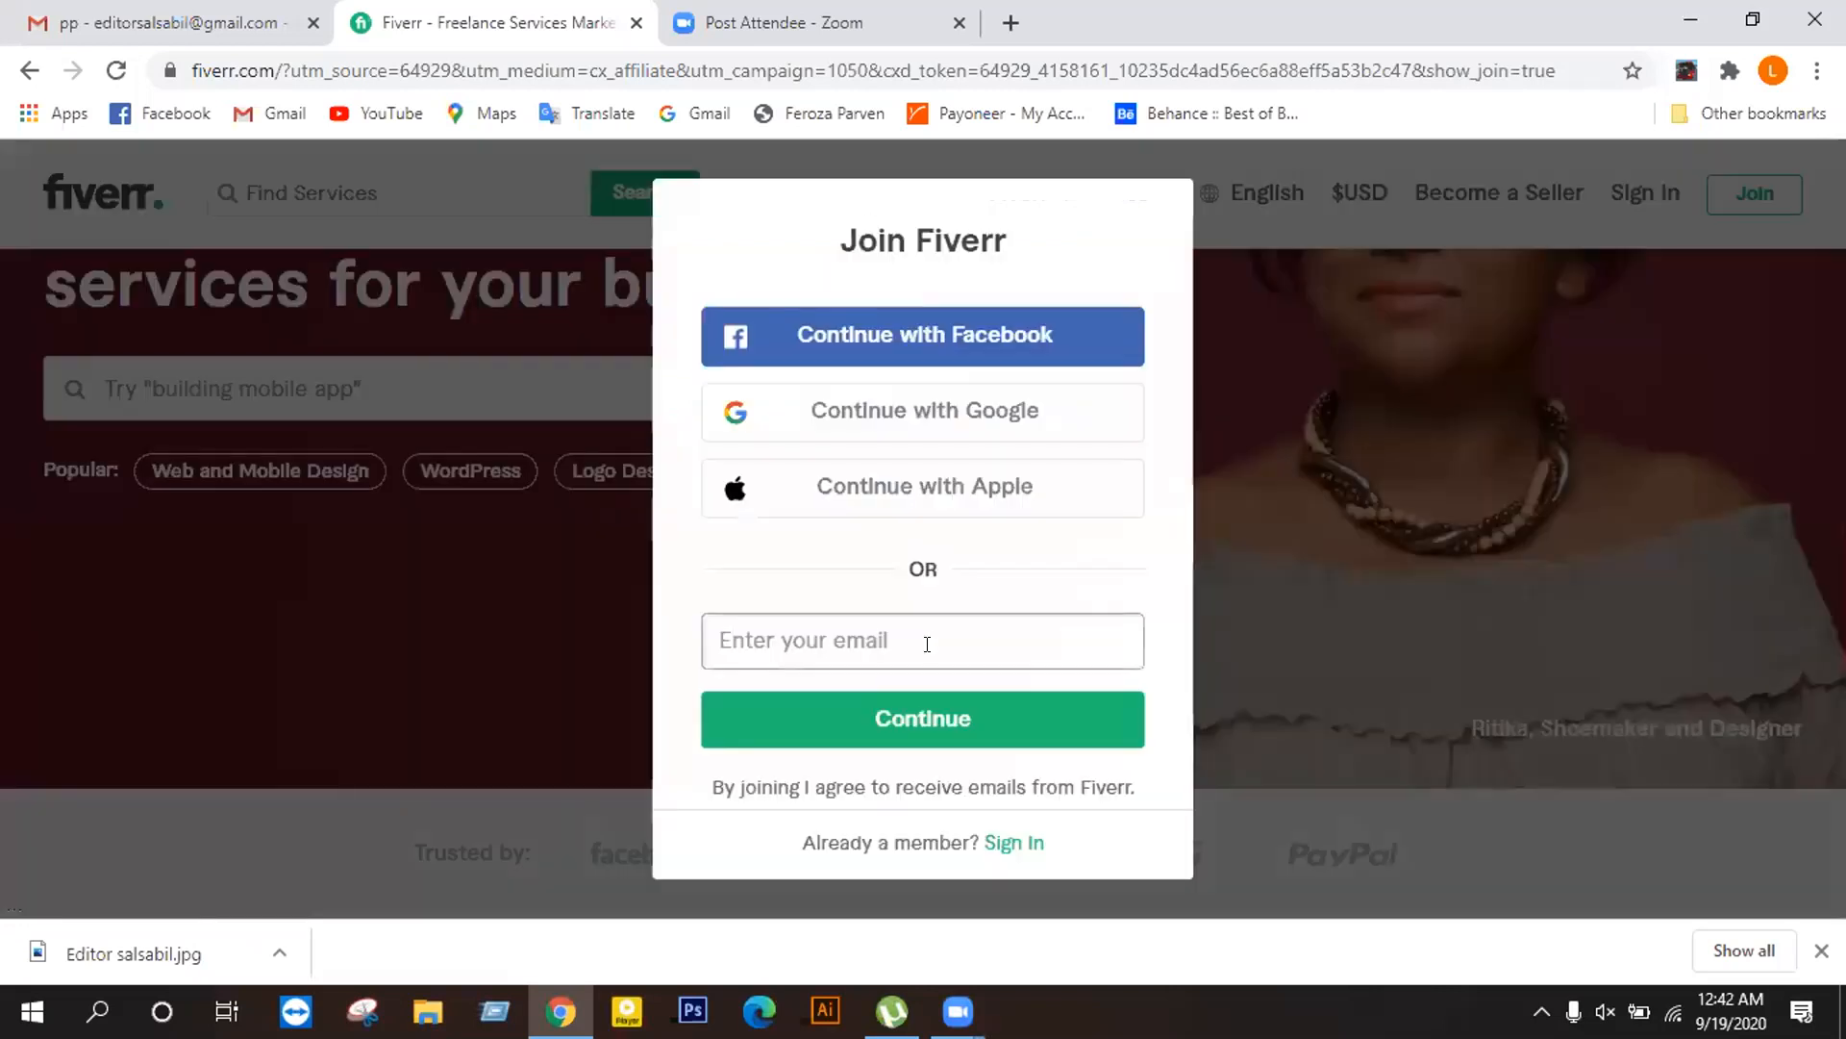
{"action": "left_click", "coordinate": [927, 643]}
{"action": "key", "text": "ctrl+v"}
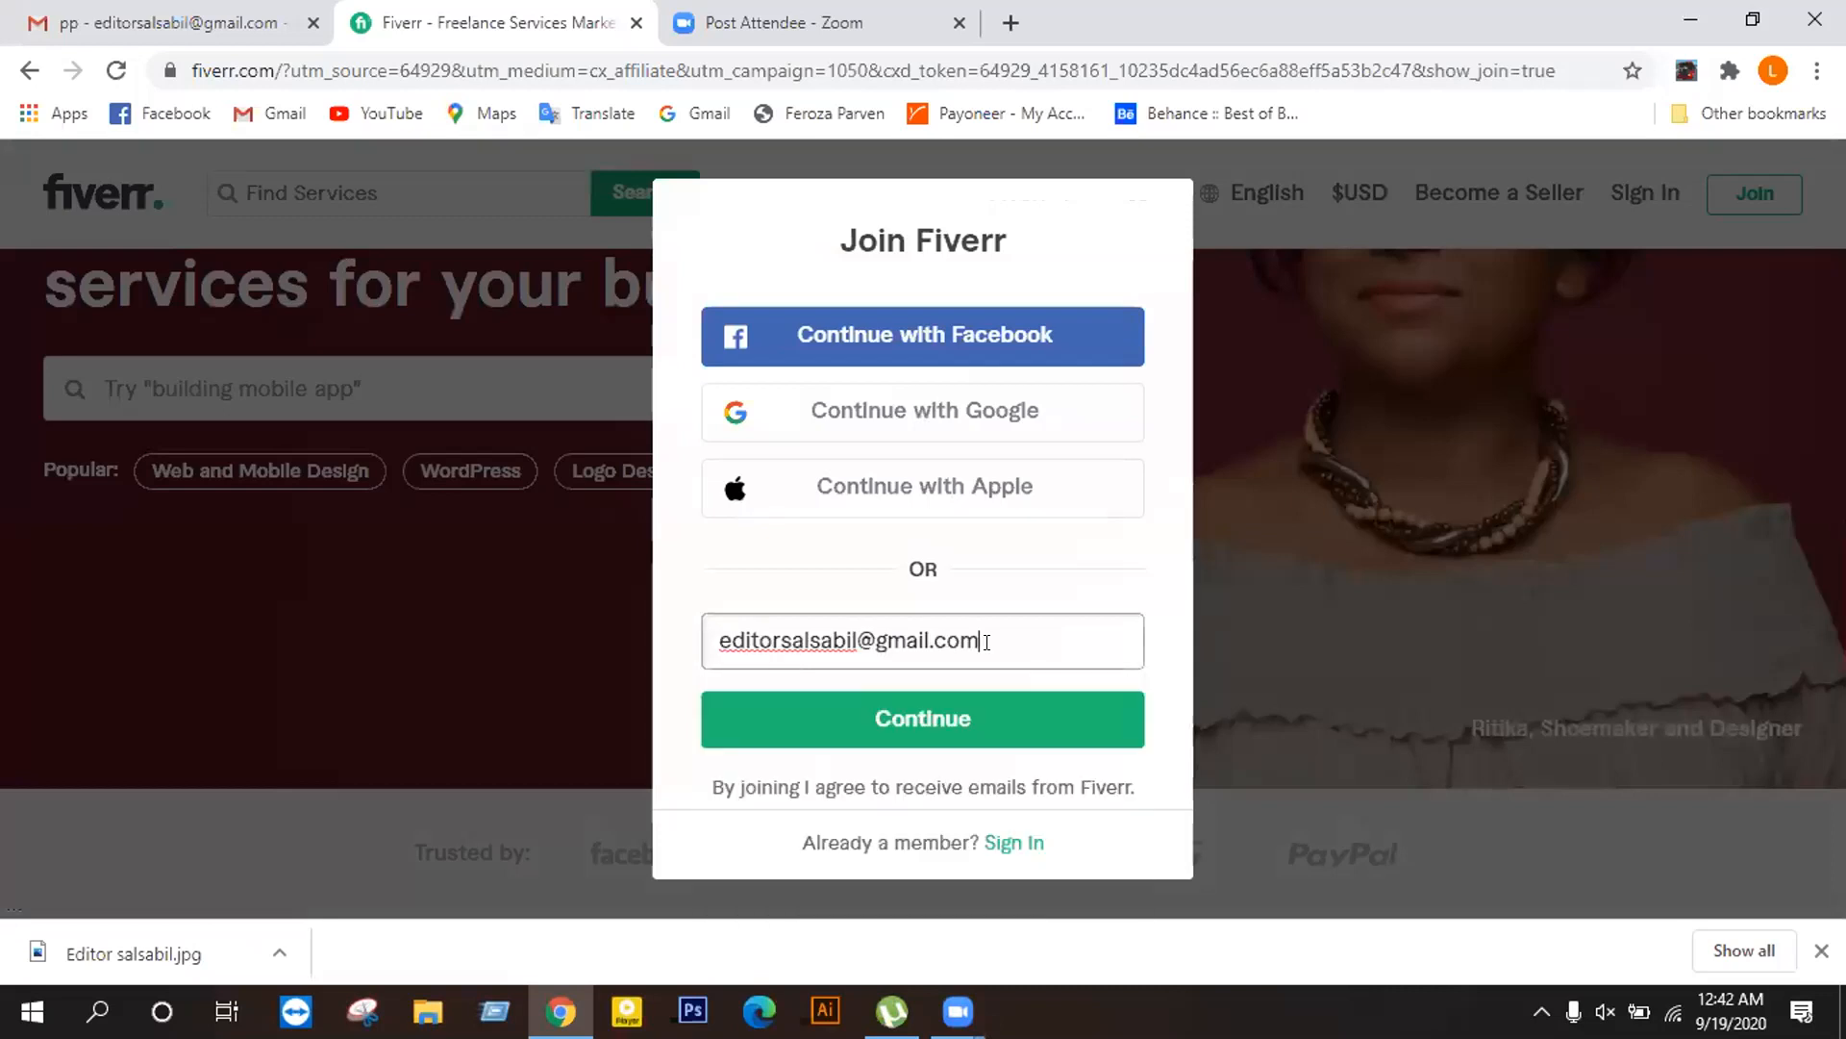
{"action": "left_click", "coordinate": [1013, 725]}
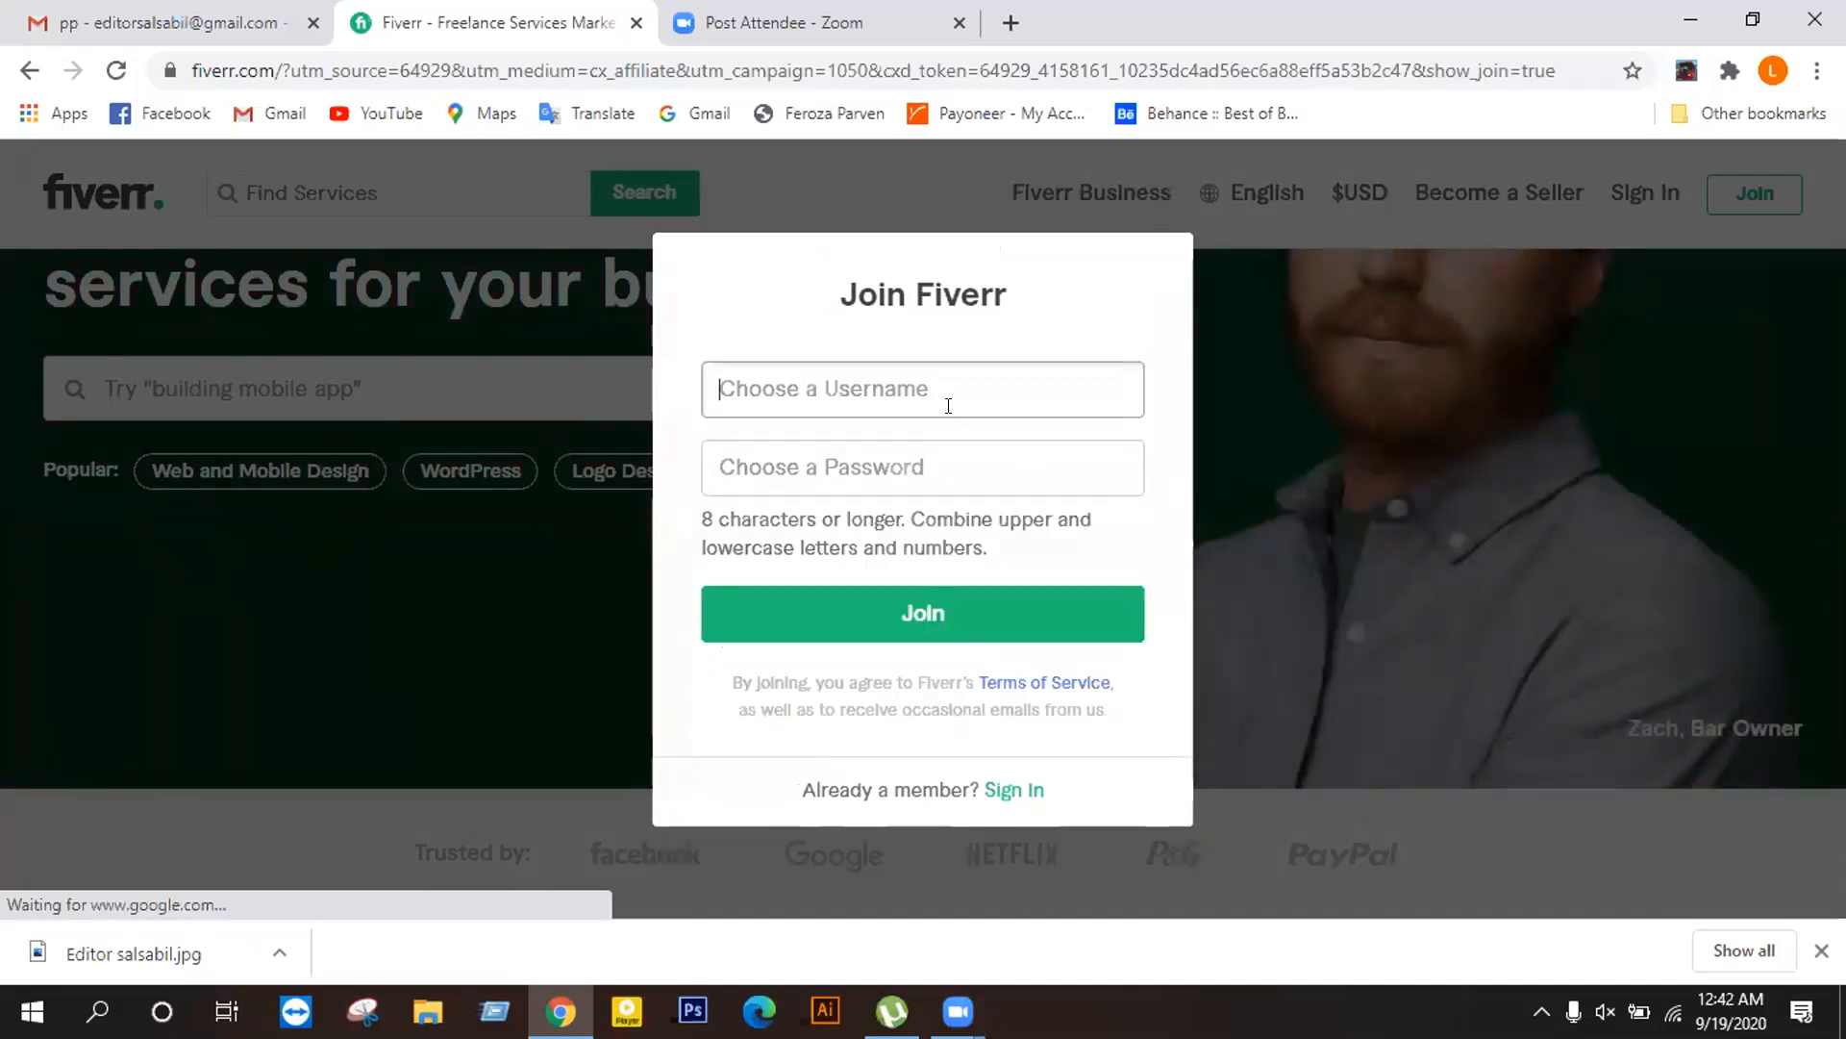
Enter a username built from the pasted address, trimming the trailing @
{"action": "key", "text": "ctrl+v"}
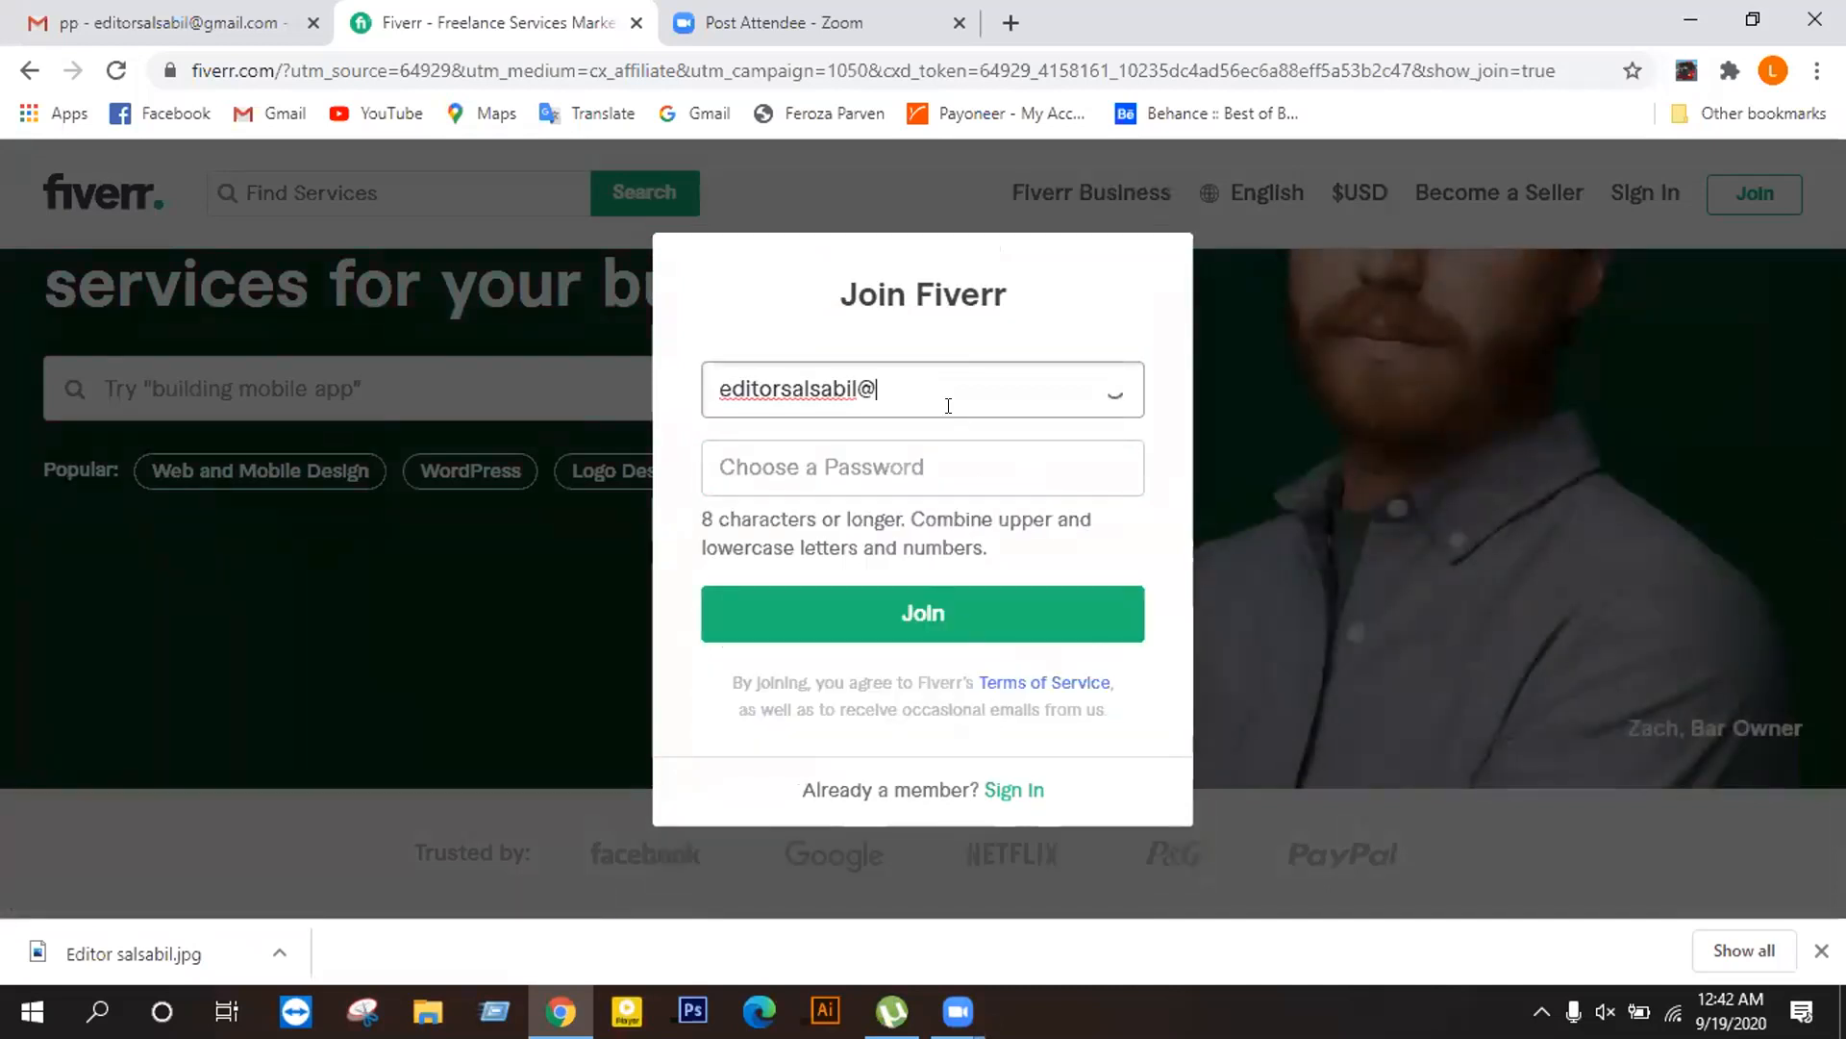
{"action": "key", "text": "BackSpace"}
{"action": "left_click", "coordinate": [864, 456]}
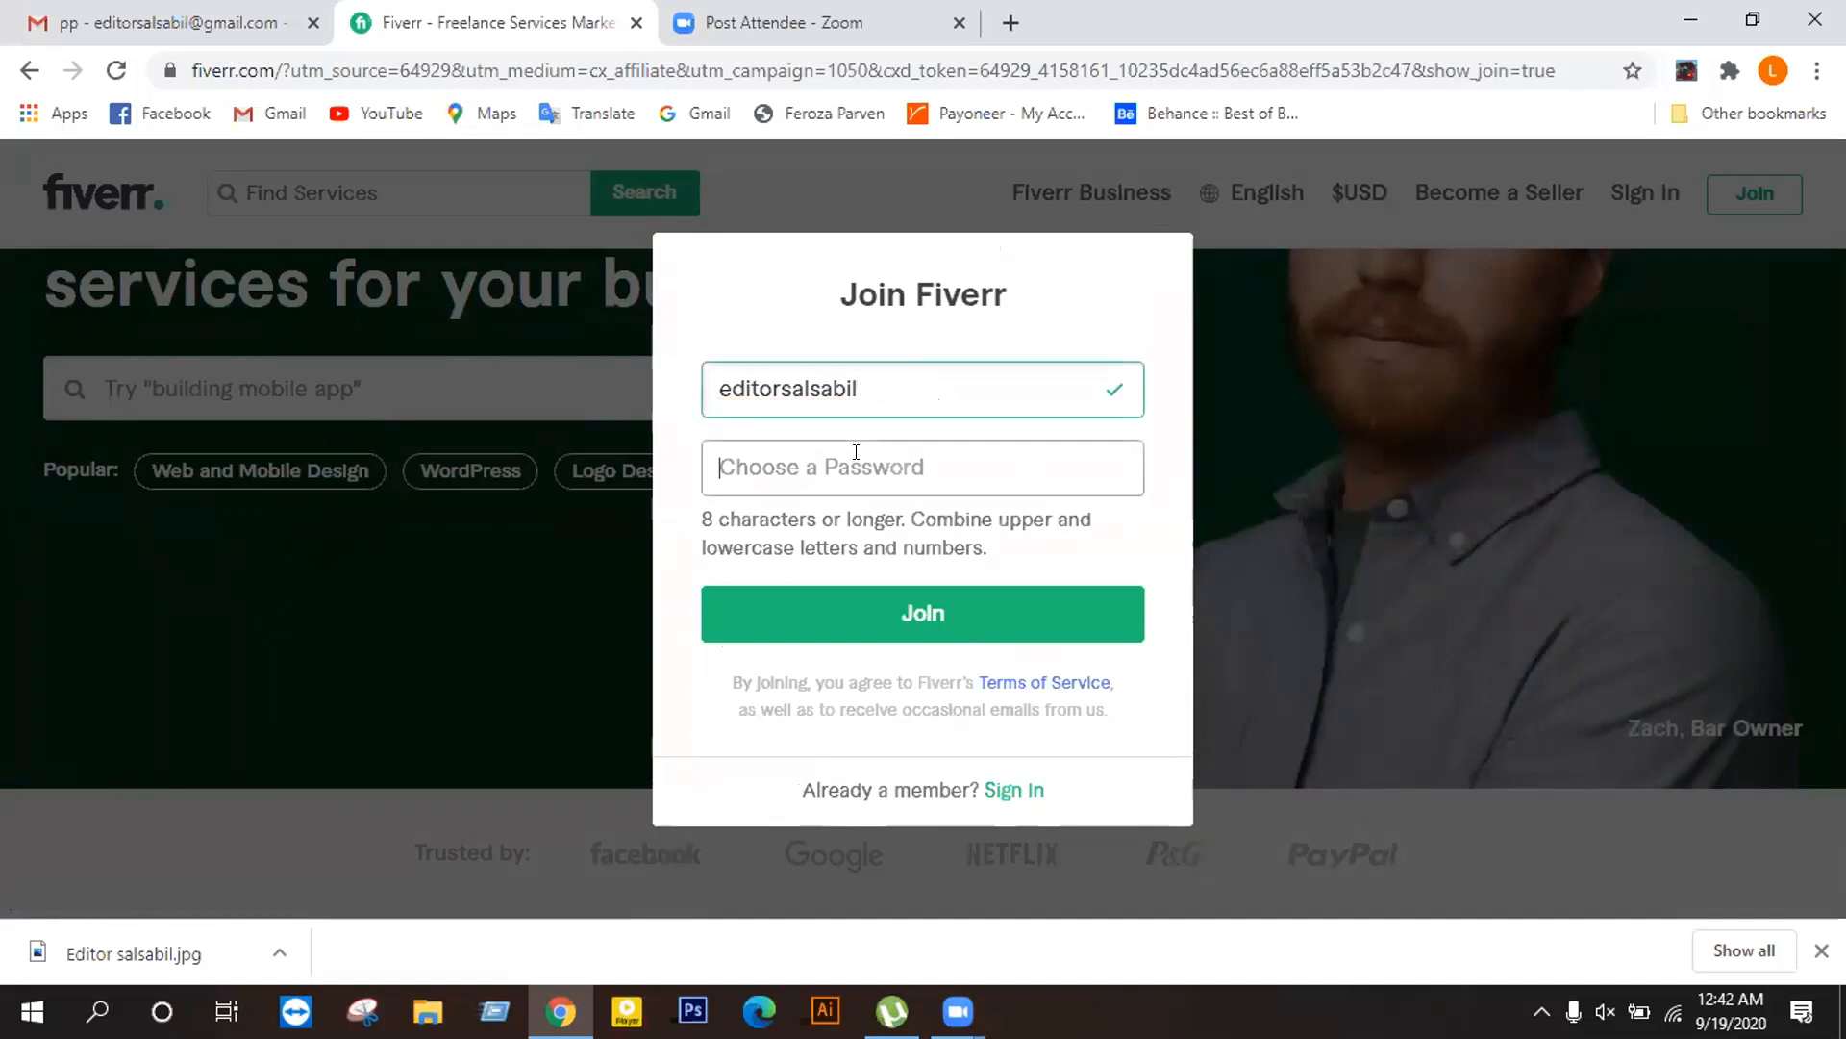
Paste in the account password, decline Chrome's save-password offer, and reopen Join Fiverr
{"action": "key", "text": "ctrl+v"}
{"action": "left_click_drag", "start_coordinate": [942, 471], "coordinate": [509, 454]}
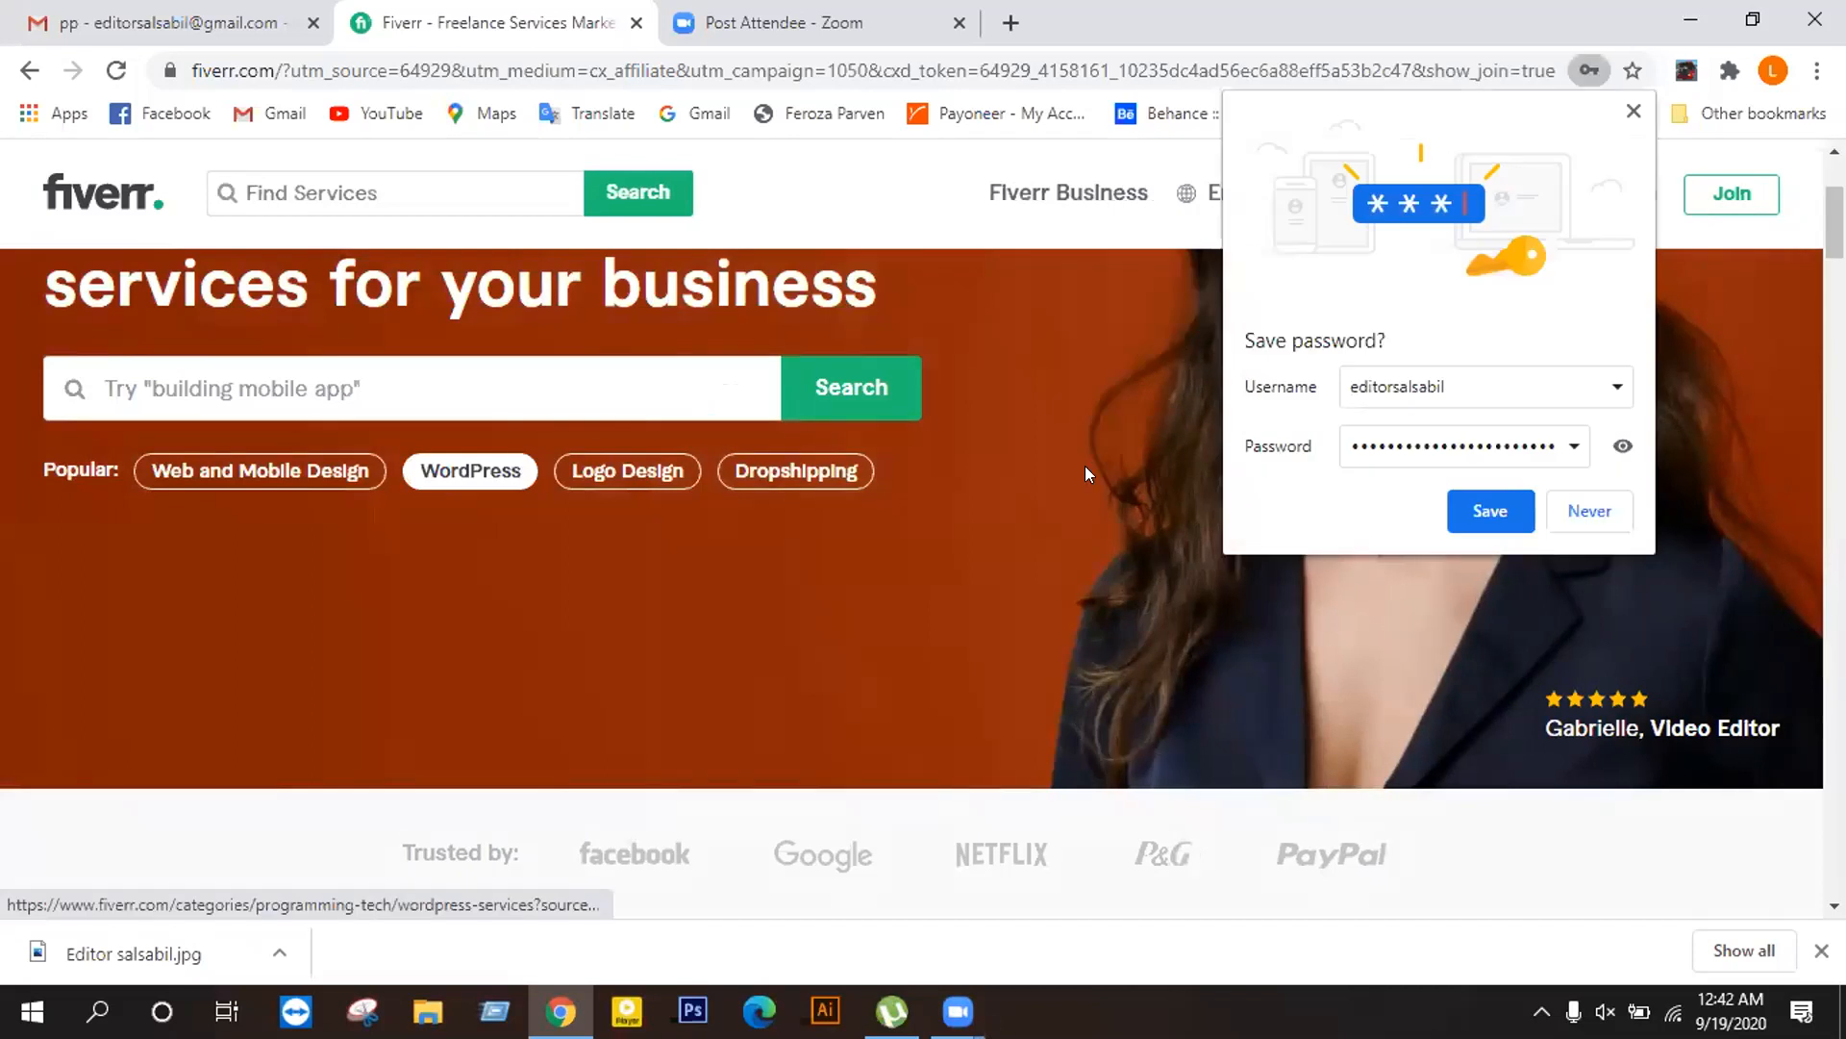
{"action": "left_click", "coordinate": [1586, 512]}
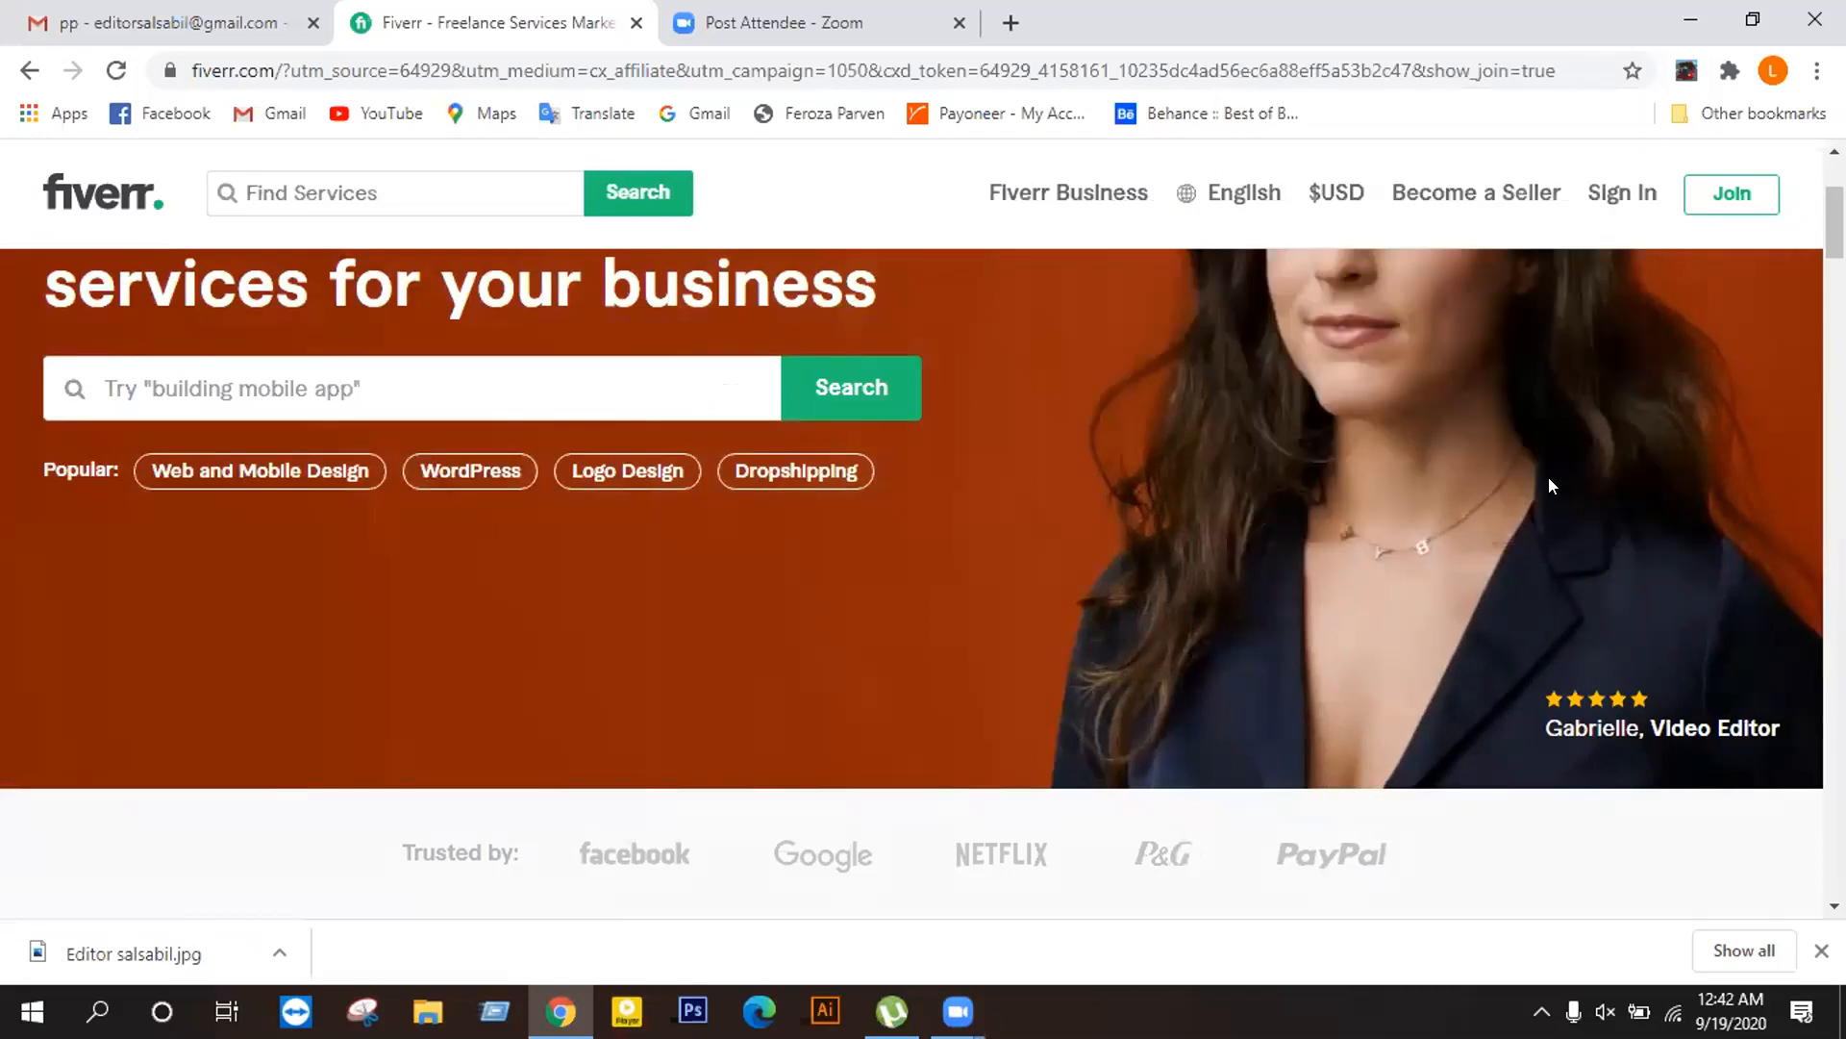
{"action": "left_click", "coordinate": [1731, 197]}
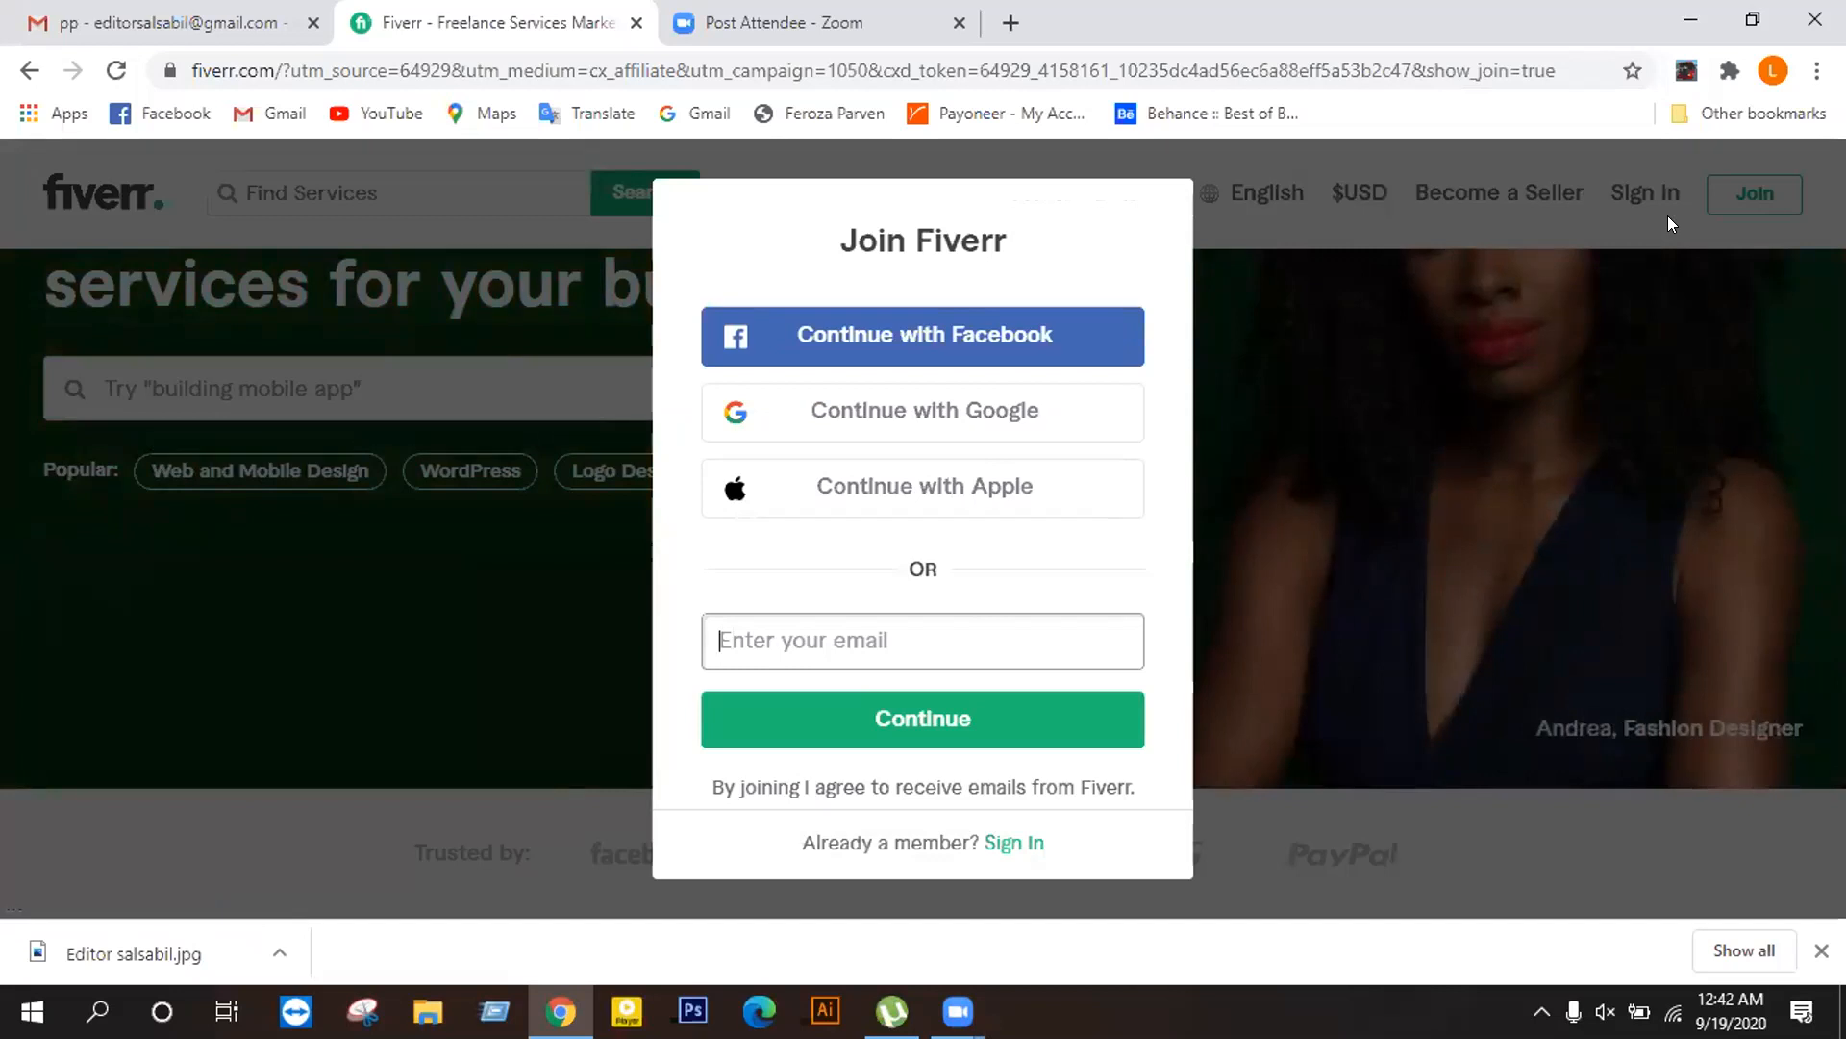
Enter the Gmail address, continue, and paste a username with the stray @ removed
{"action": "key", "text": "ctrl+v"}
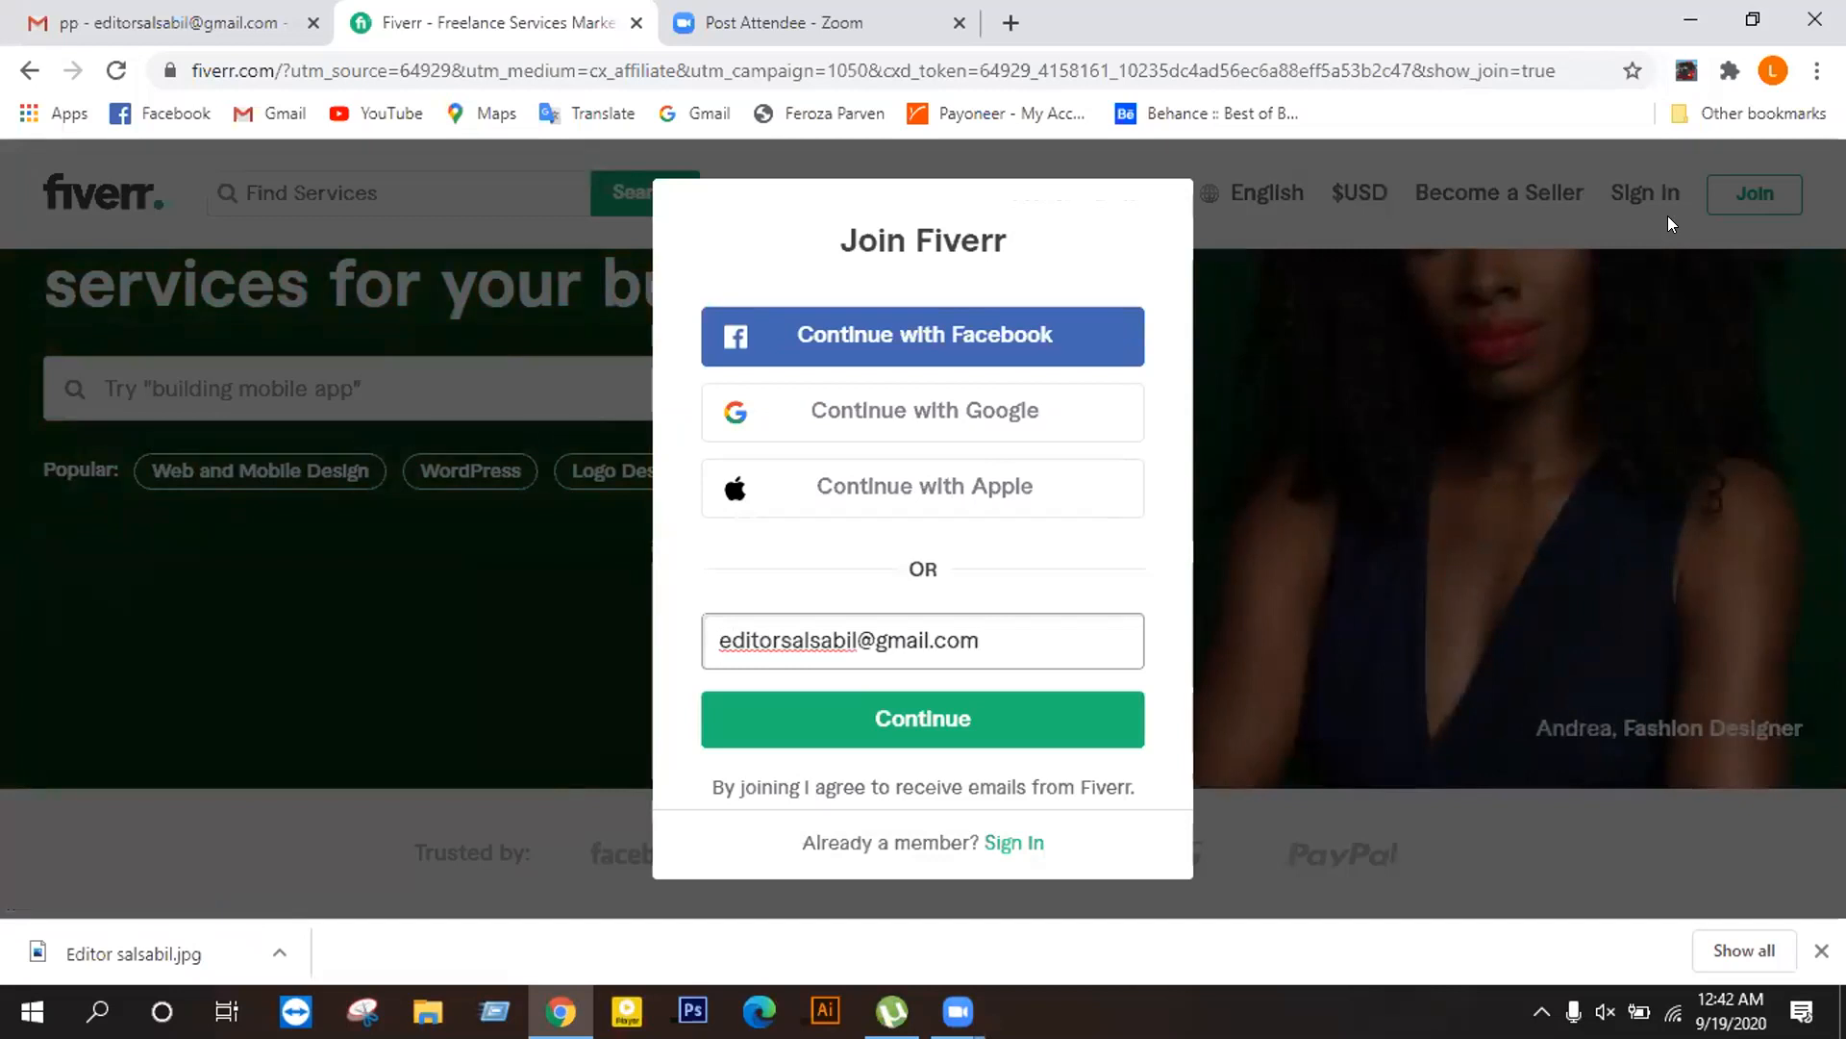
{"action": "left_click", "coordinate": [1092, 715]}
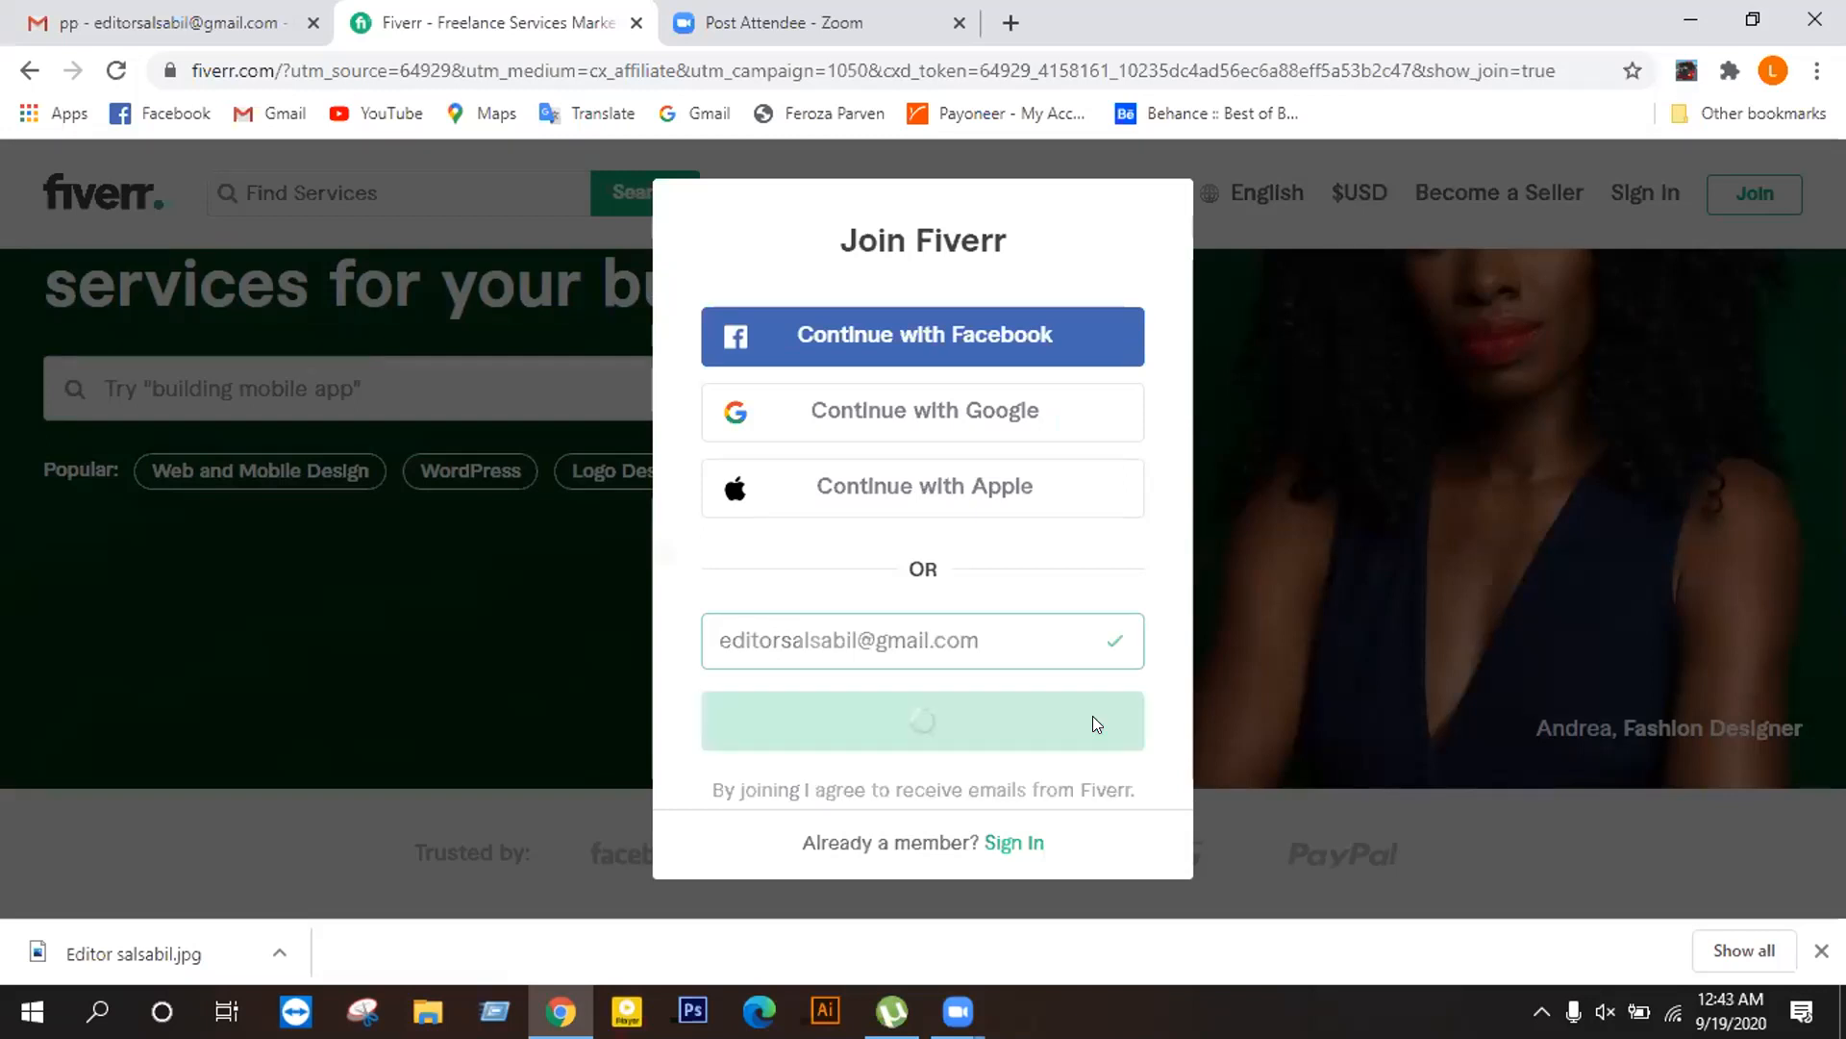
{"action": "left_click", "coordinate": [961, 404]}
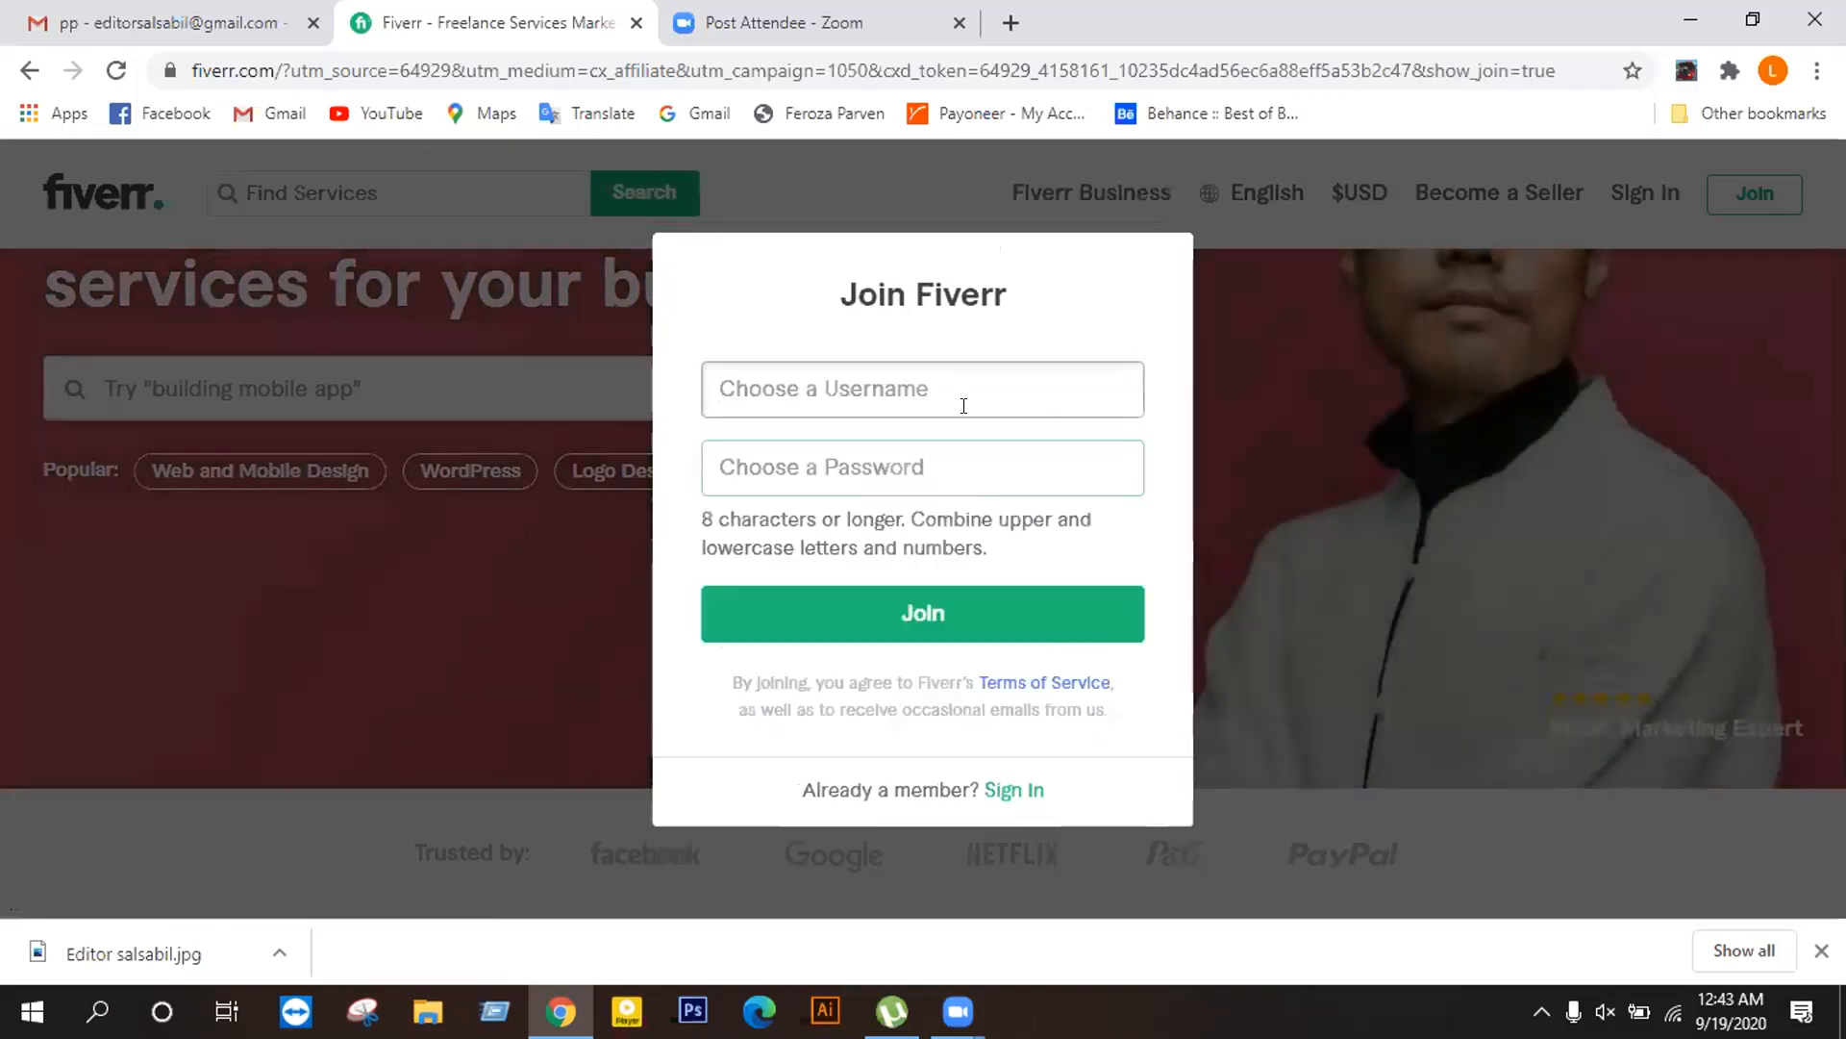
{"action": "key", "text": "ctrl+v"}
{"action": "key", "text": "BackSpace"}
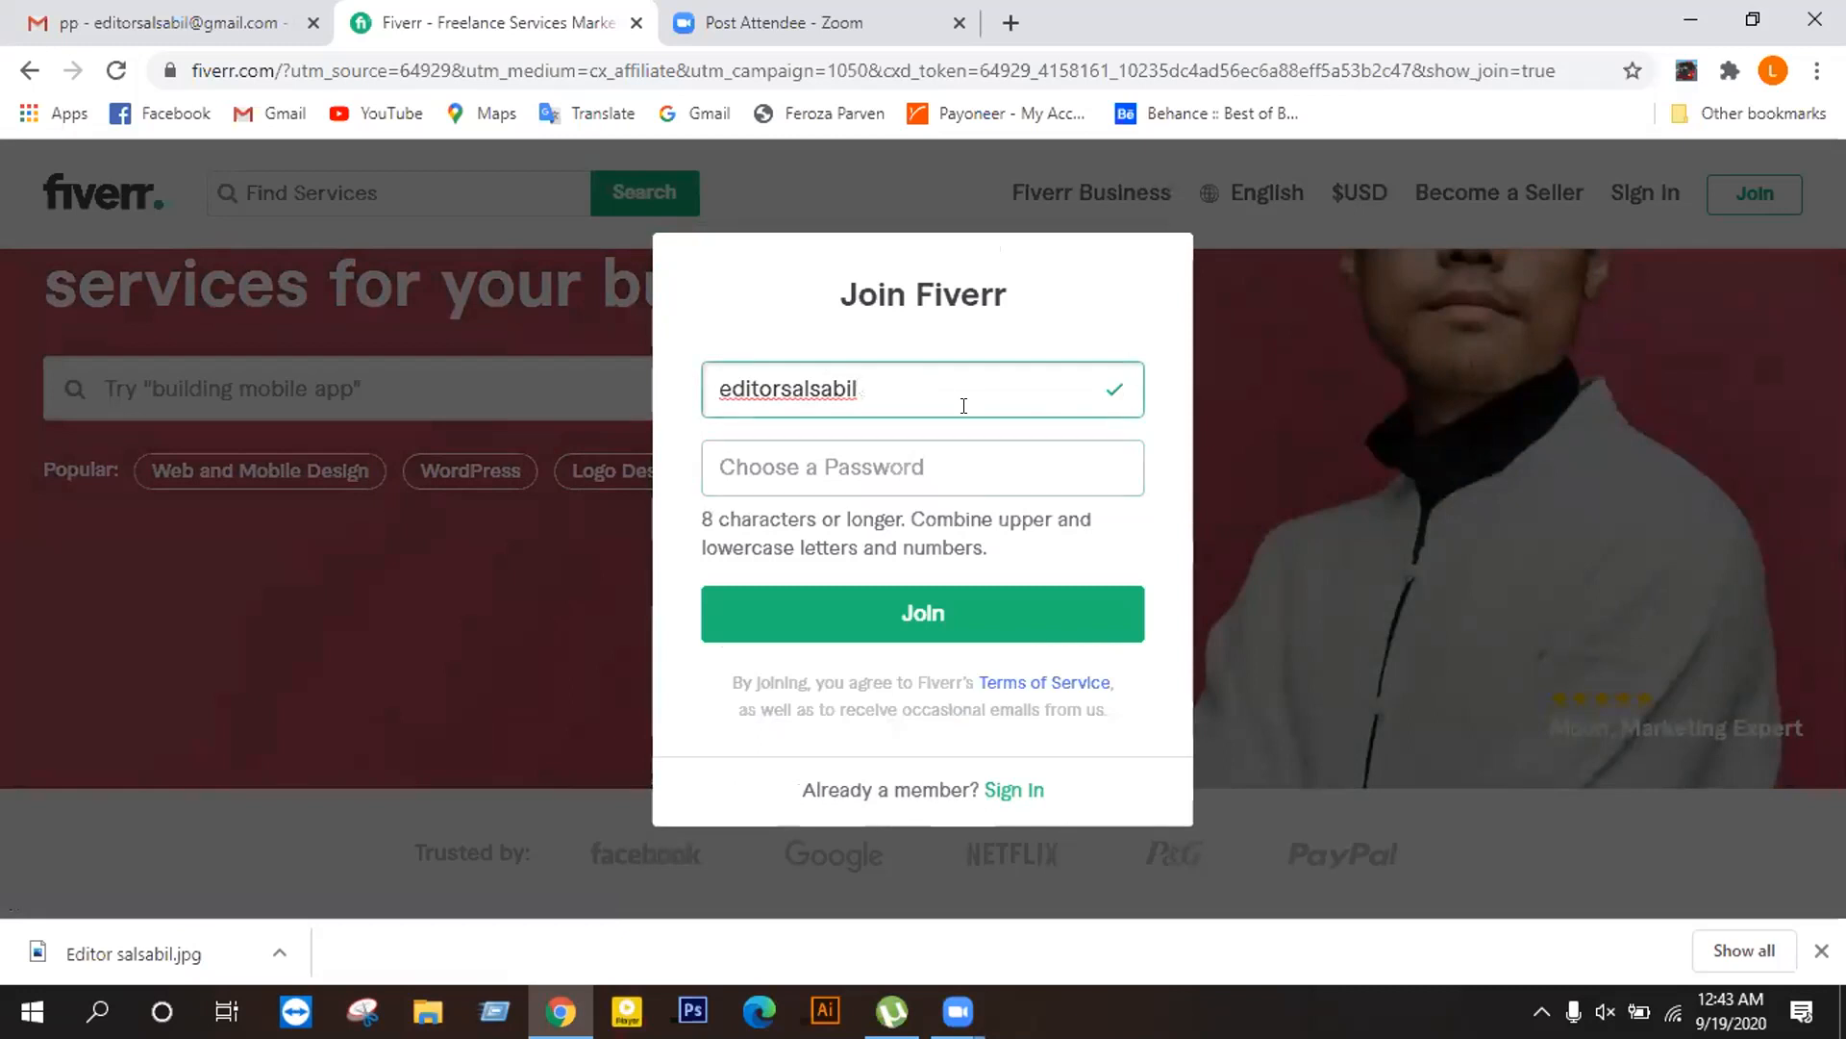
{"action": "key", "text": "ctrl+a"}
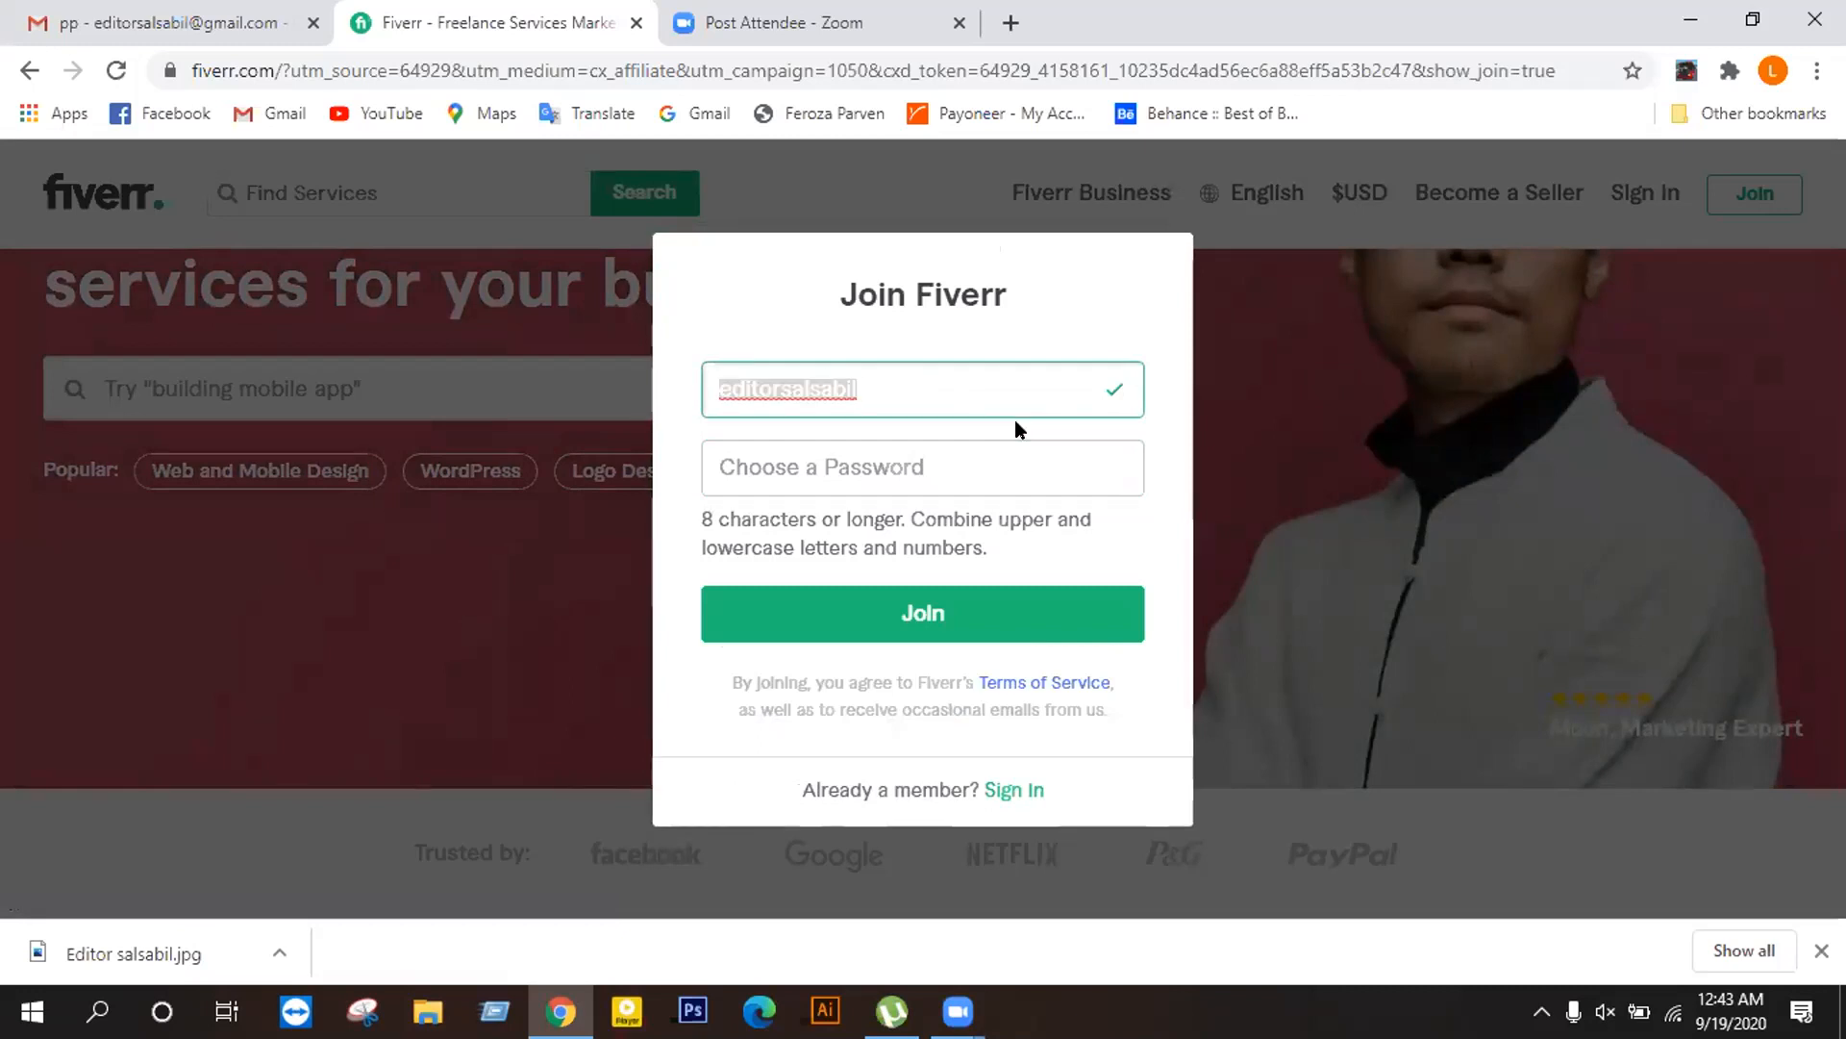
Replace the autofilled password with a new password of at least 8 characters and join
{"action": "left_click", "coordinate": [906, 454]}
{"action": "key", "text": "ctrl+v"}
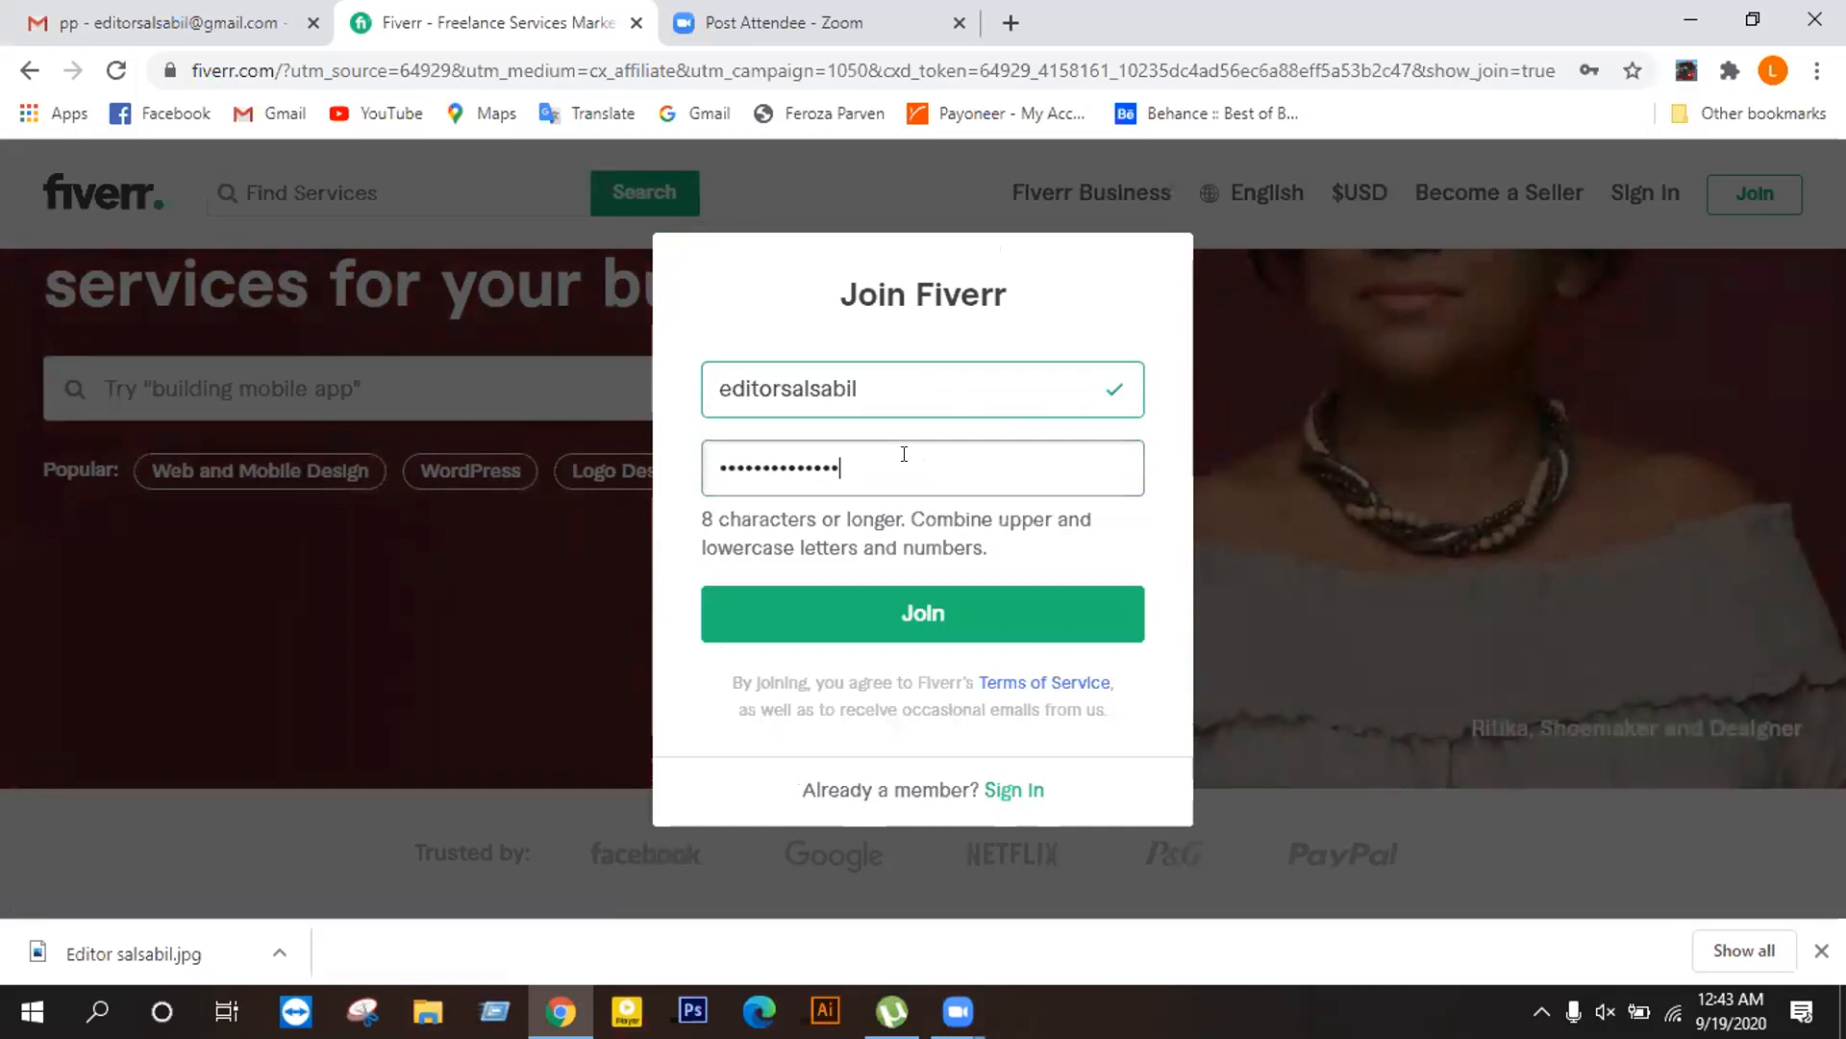
{"action": "key", "text": "BackSpace"}
{"action": "key", "text": "BackSpace"}
{"action": "key", "text": "BackSpace"}
{"action": "key", "text": "BackSpace"}
{"action": "key", "text": "BackSpace"}
{"action": "key", "text": "BackSpace"}
{"action": "key", "text": "BackSpace"}
{"action": "key", "text": "BackSpace"}
{"action": "key", "text": "BackSpace"}
{"action": "key", "text": "BackSpace"}
{"action": "key", "text": "BackSpace"}
{"action": "key", "text": "BackSpace"}
{"action": "key", "text": "BackSpace"}
{"action": "key", "text": "BackSpace"}
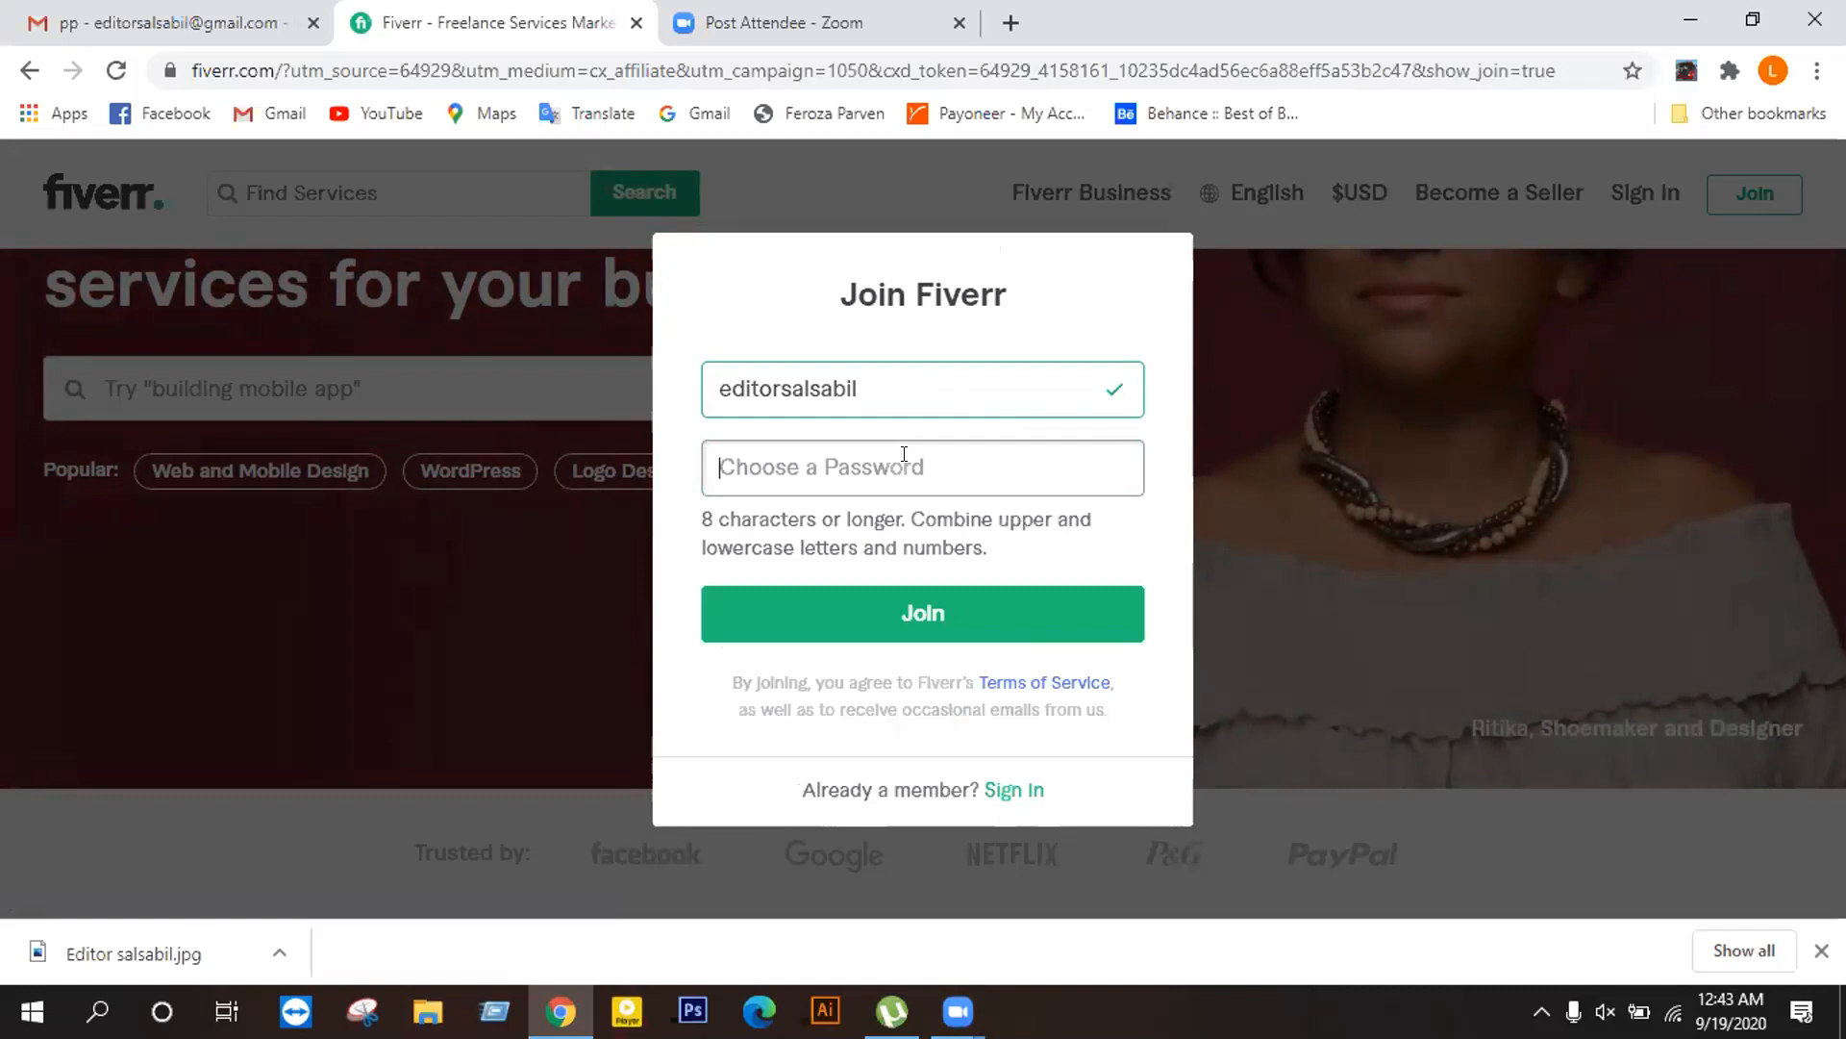
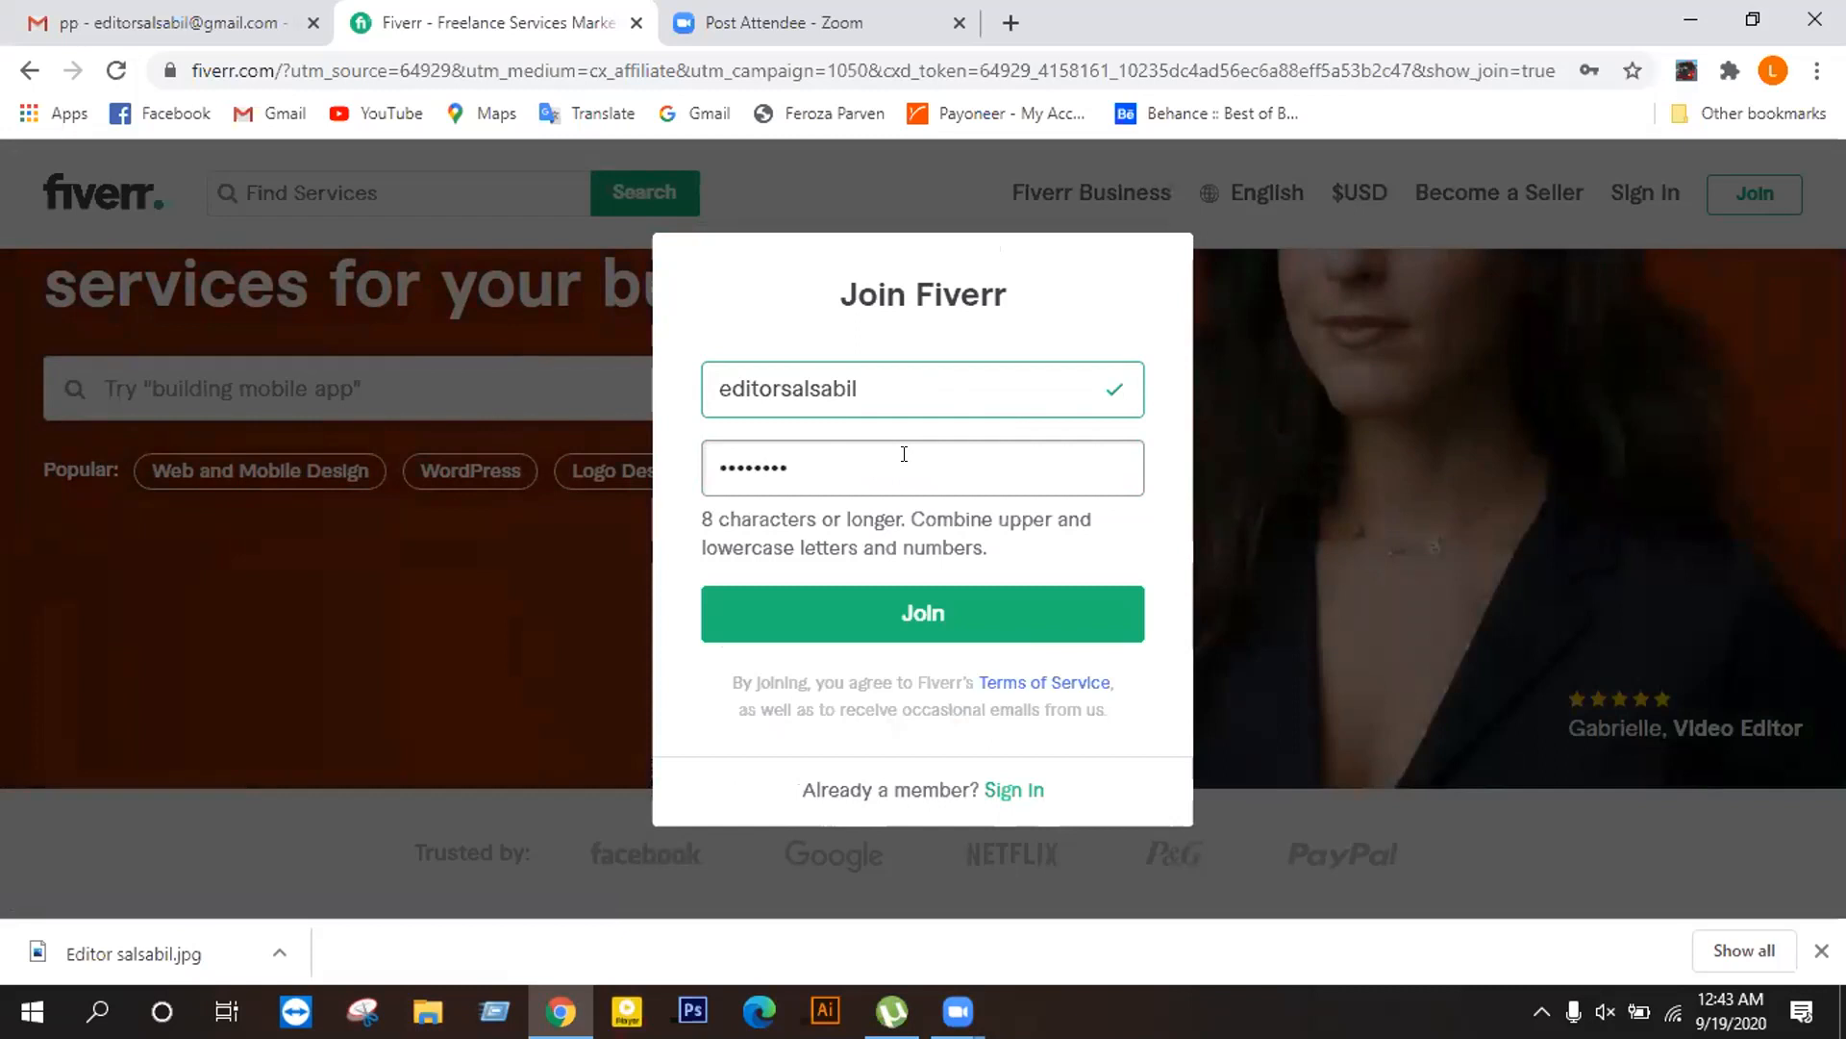
{"action": "key", "text": "Return"}
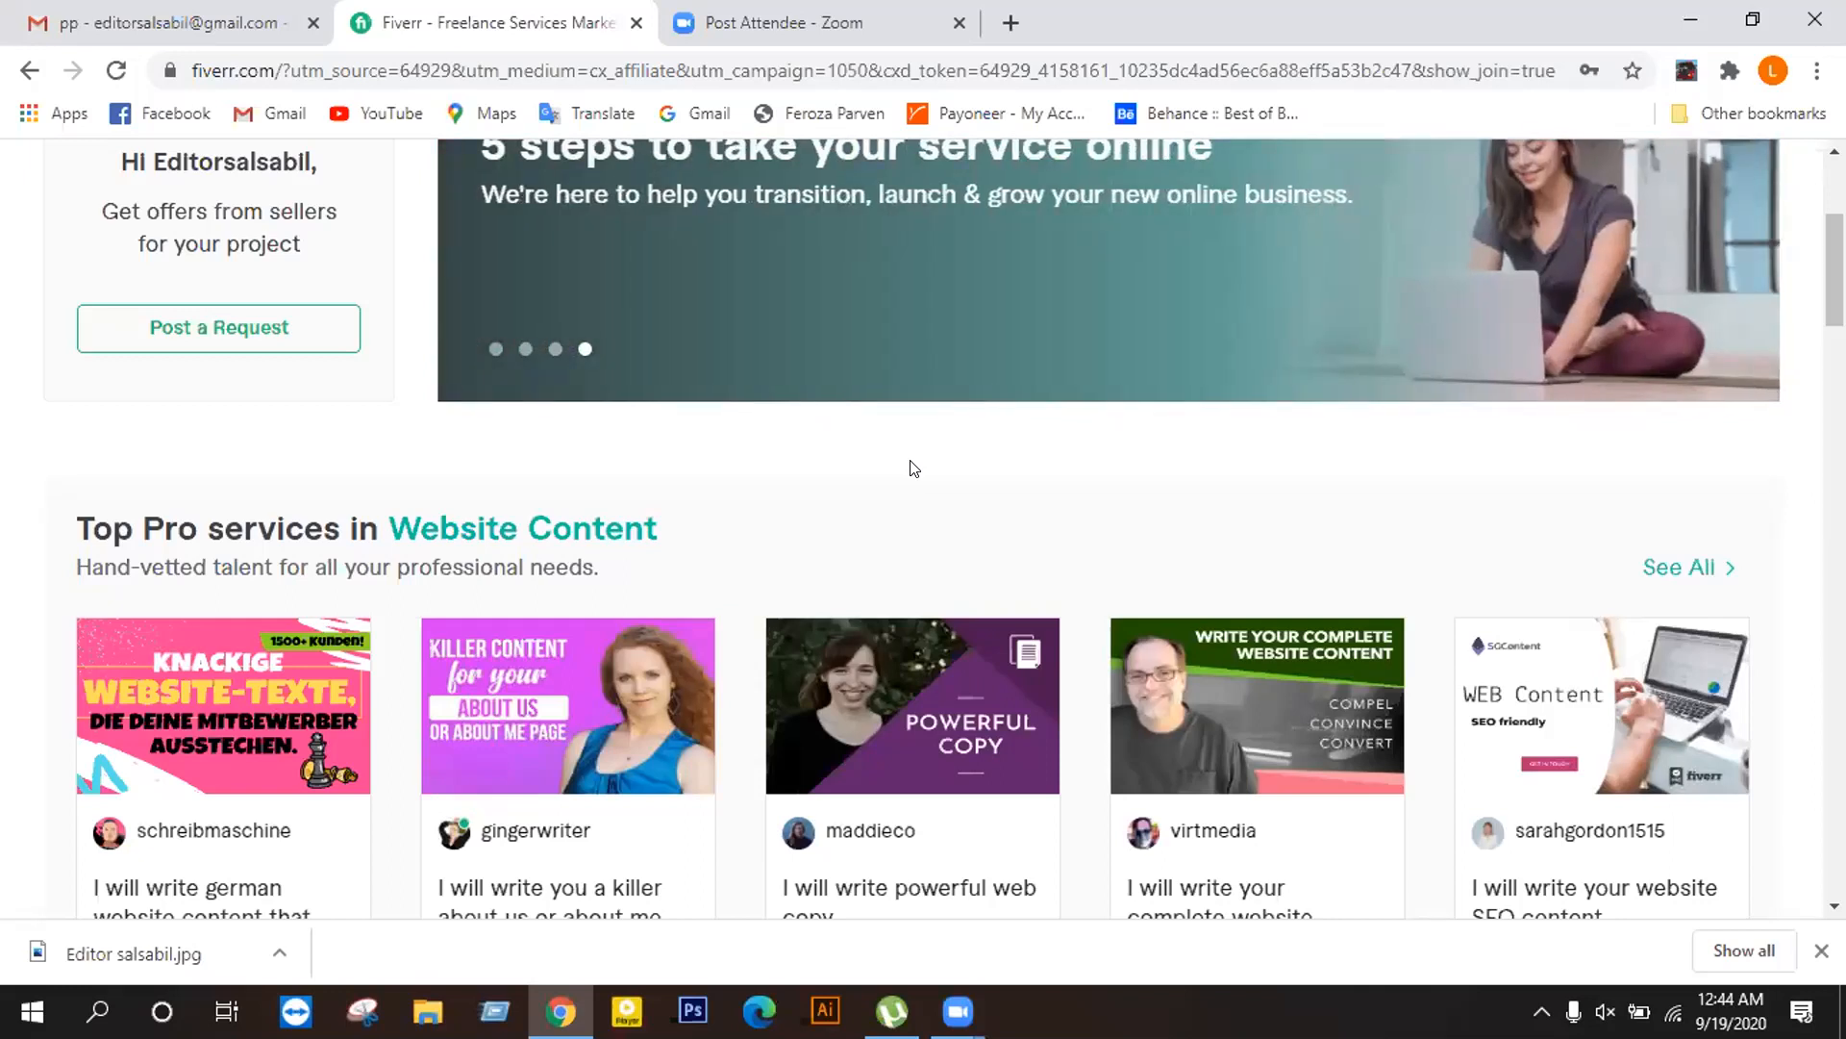
Scroll to the top of the homepage to reveal the account-activation banner
{"action": "scroll", "coordinate": [775, 506], "scroll_direction": "up", "scroll_amount": 3}
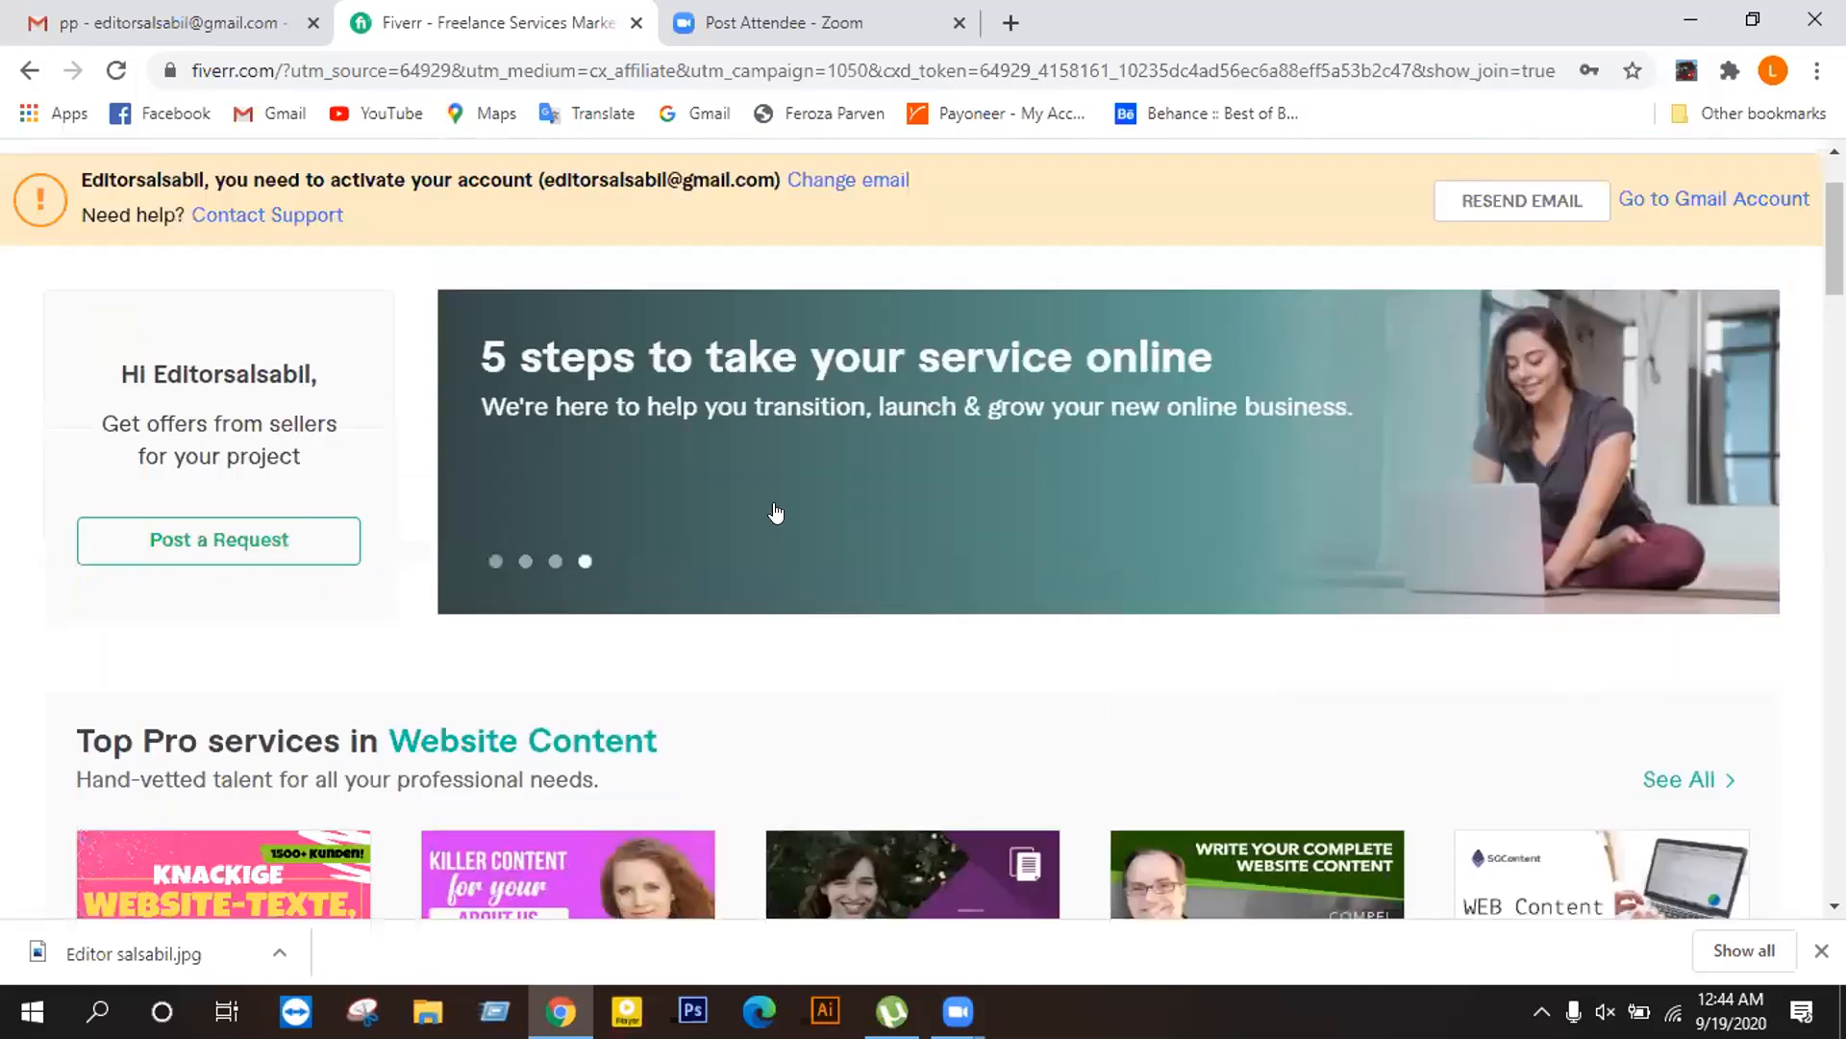
{"action": "scroll", "coordinate": [776, 510], "scroll_direction": "up", "scroll_amount": 2}
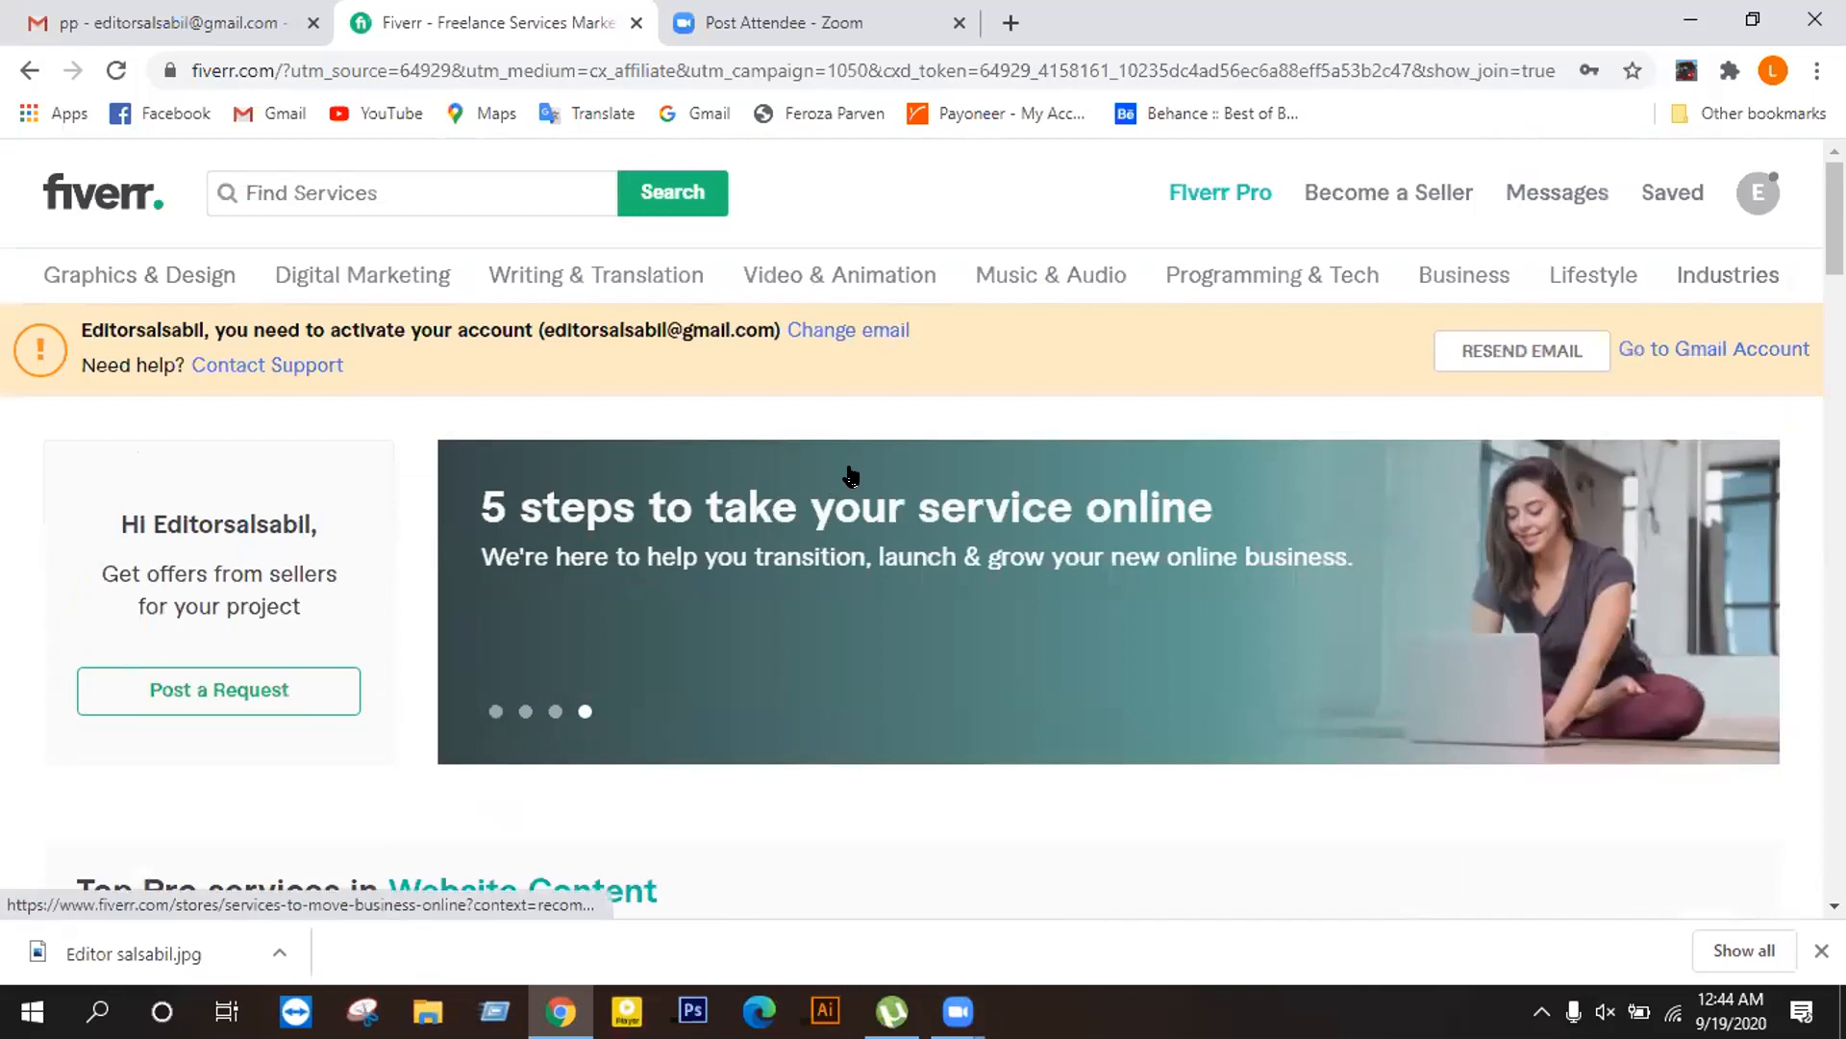
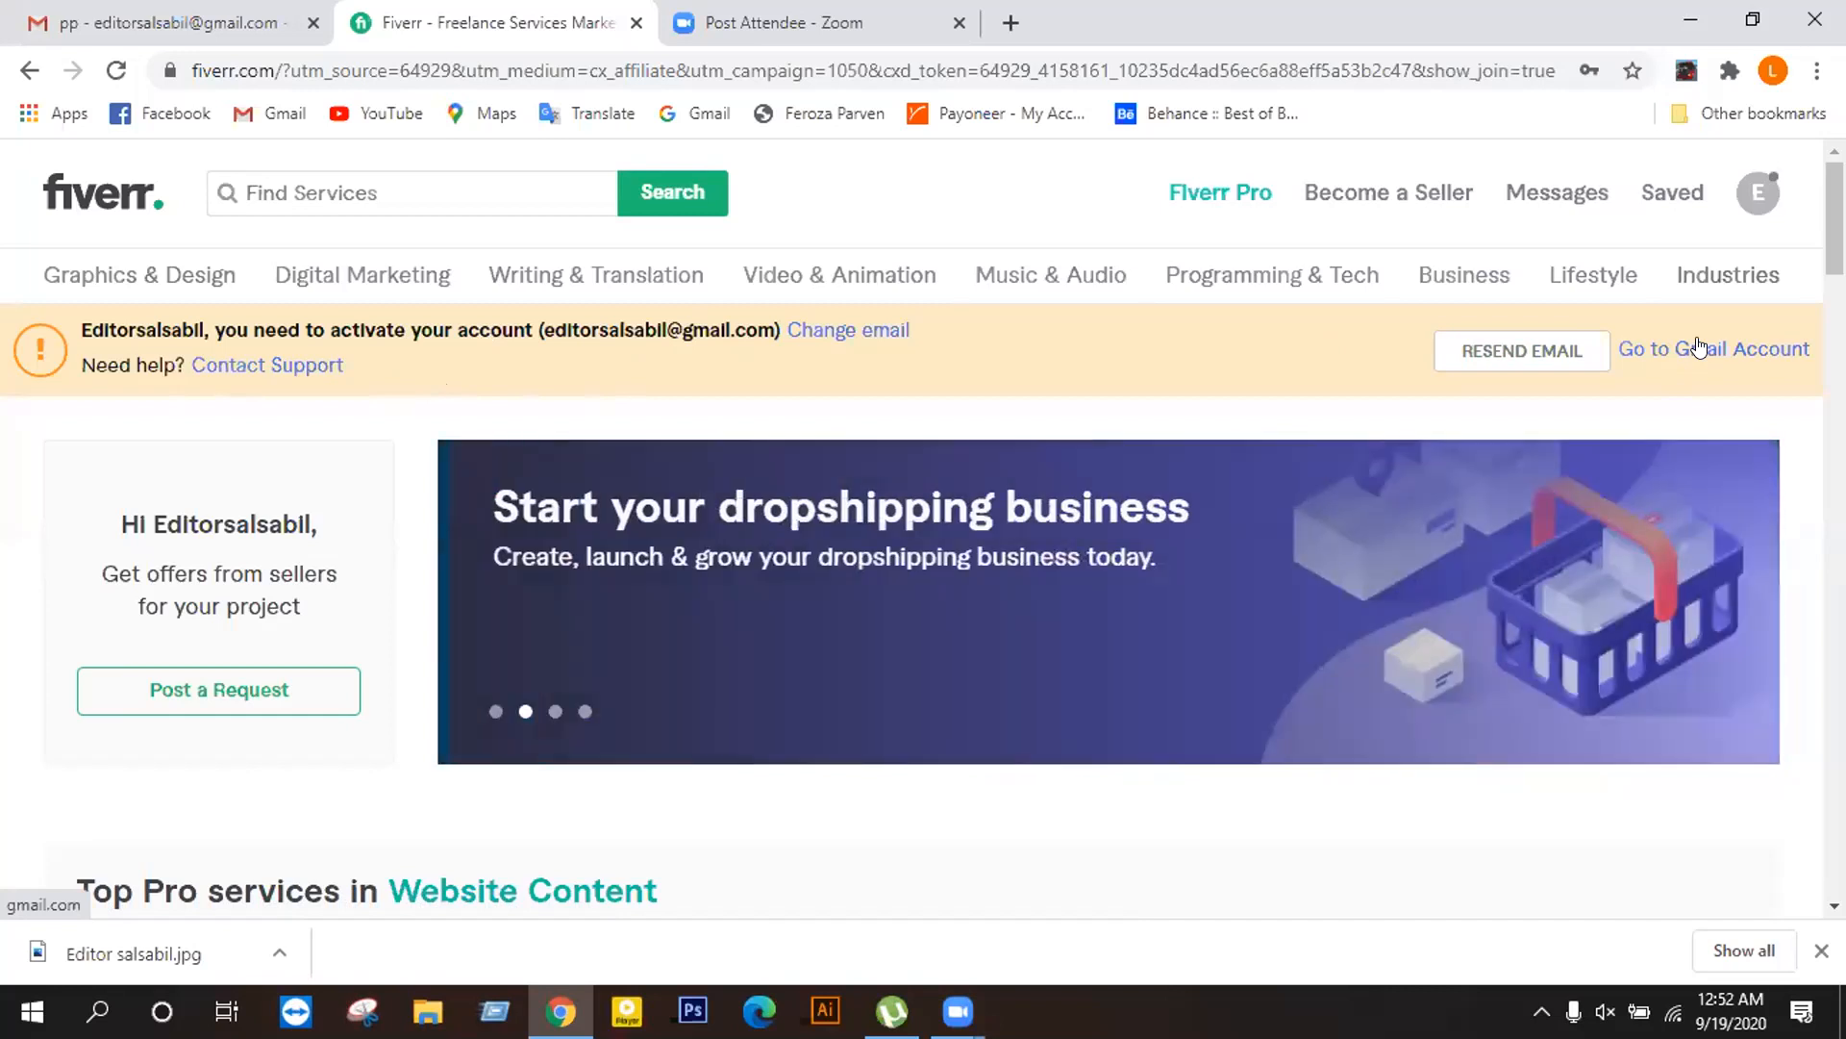
Refresh the Gmail inbox and open Fiverr's 'Activate Your New Account' email down to its button
{"action": "left_click", "coordinate": [154, 8]}
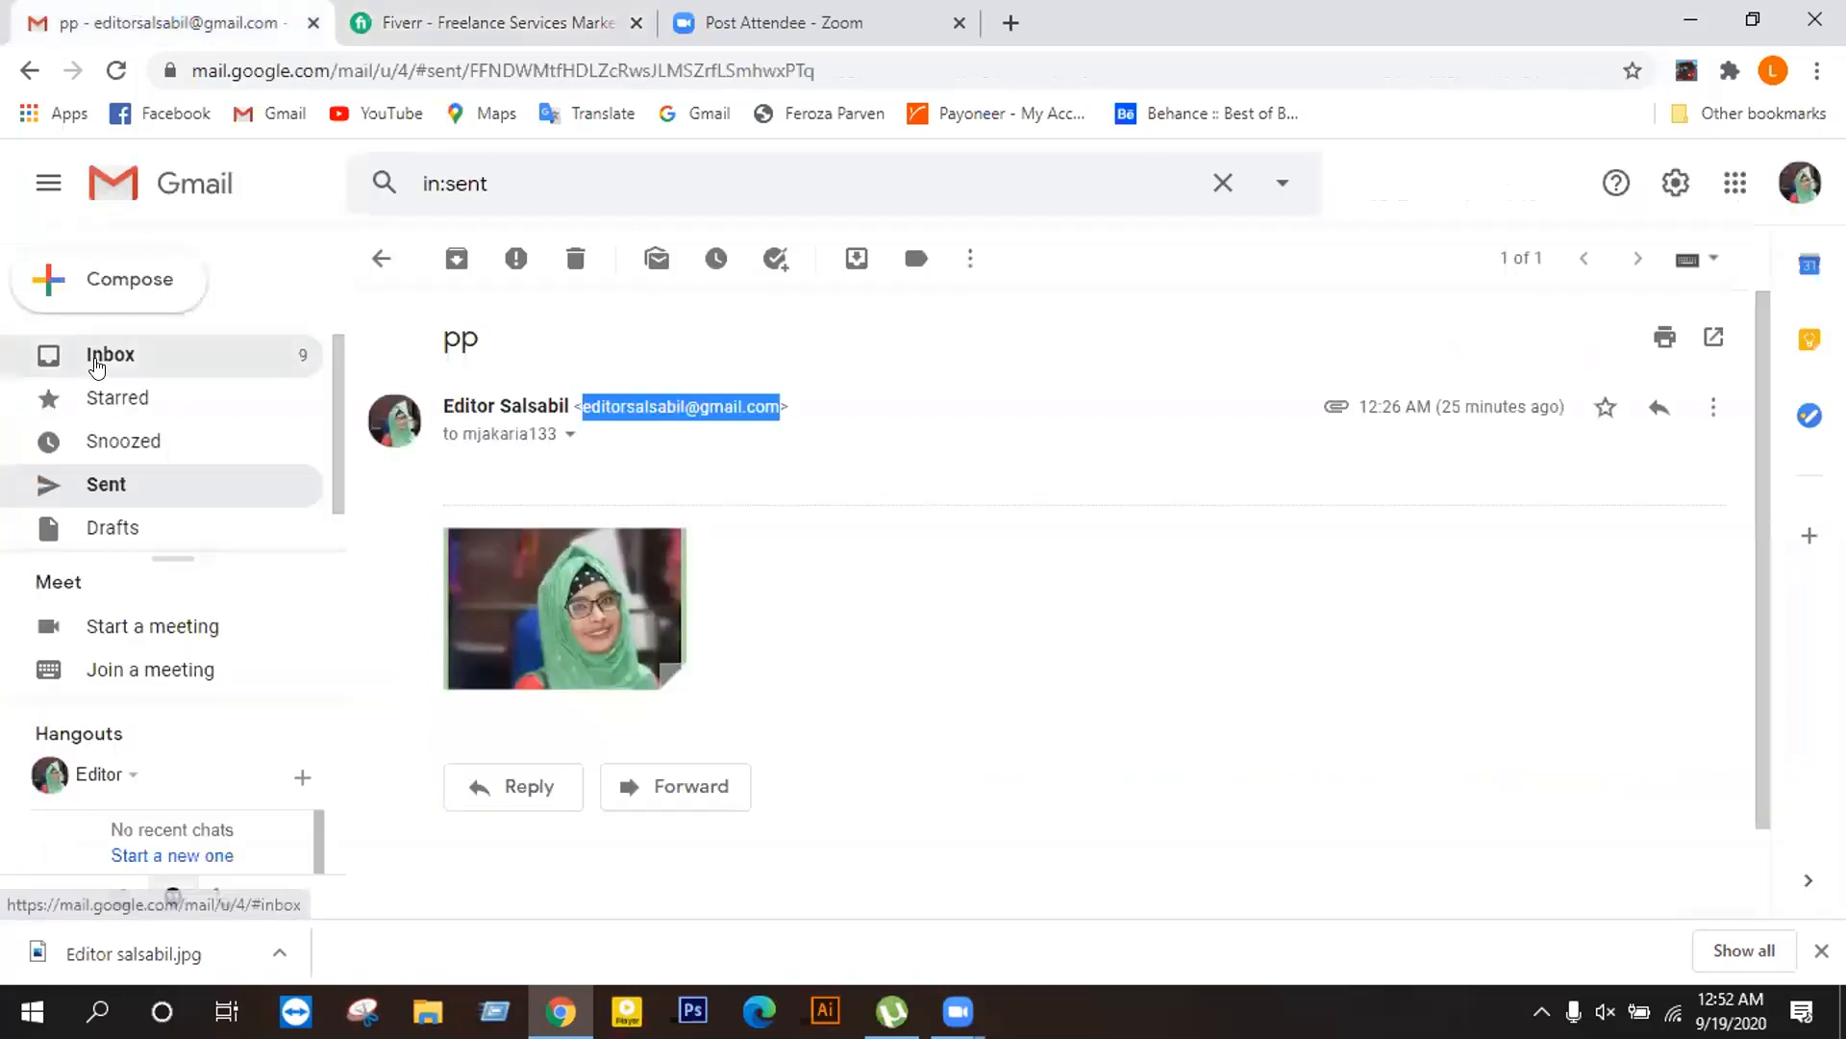
{"action": "left_click", "coordinate": [97, 358]}
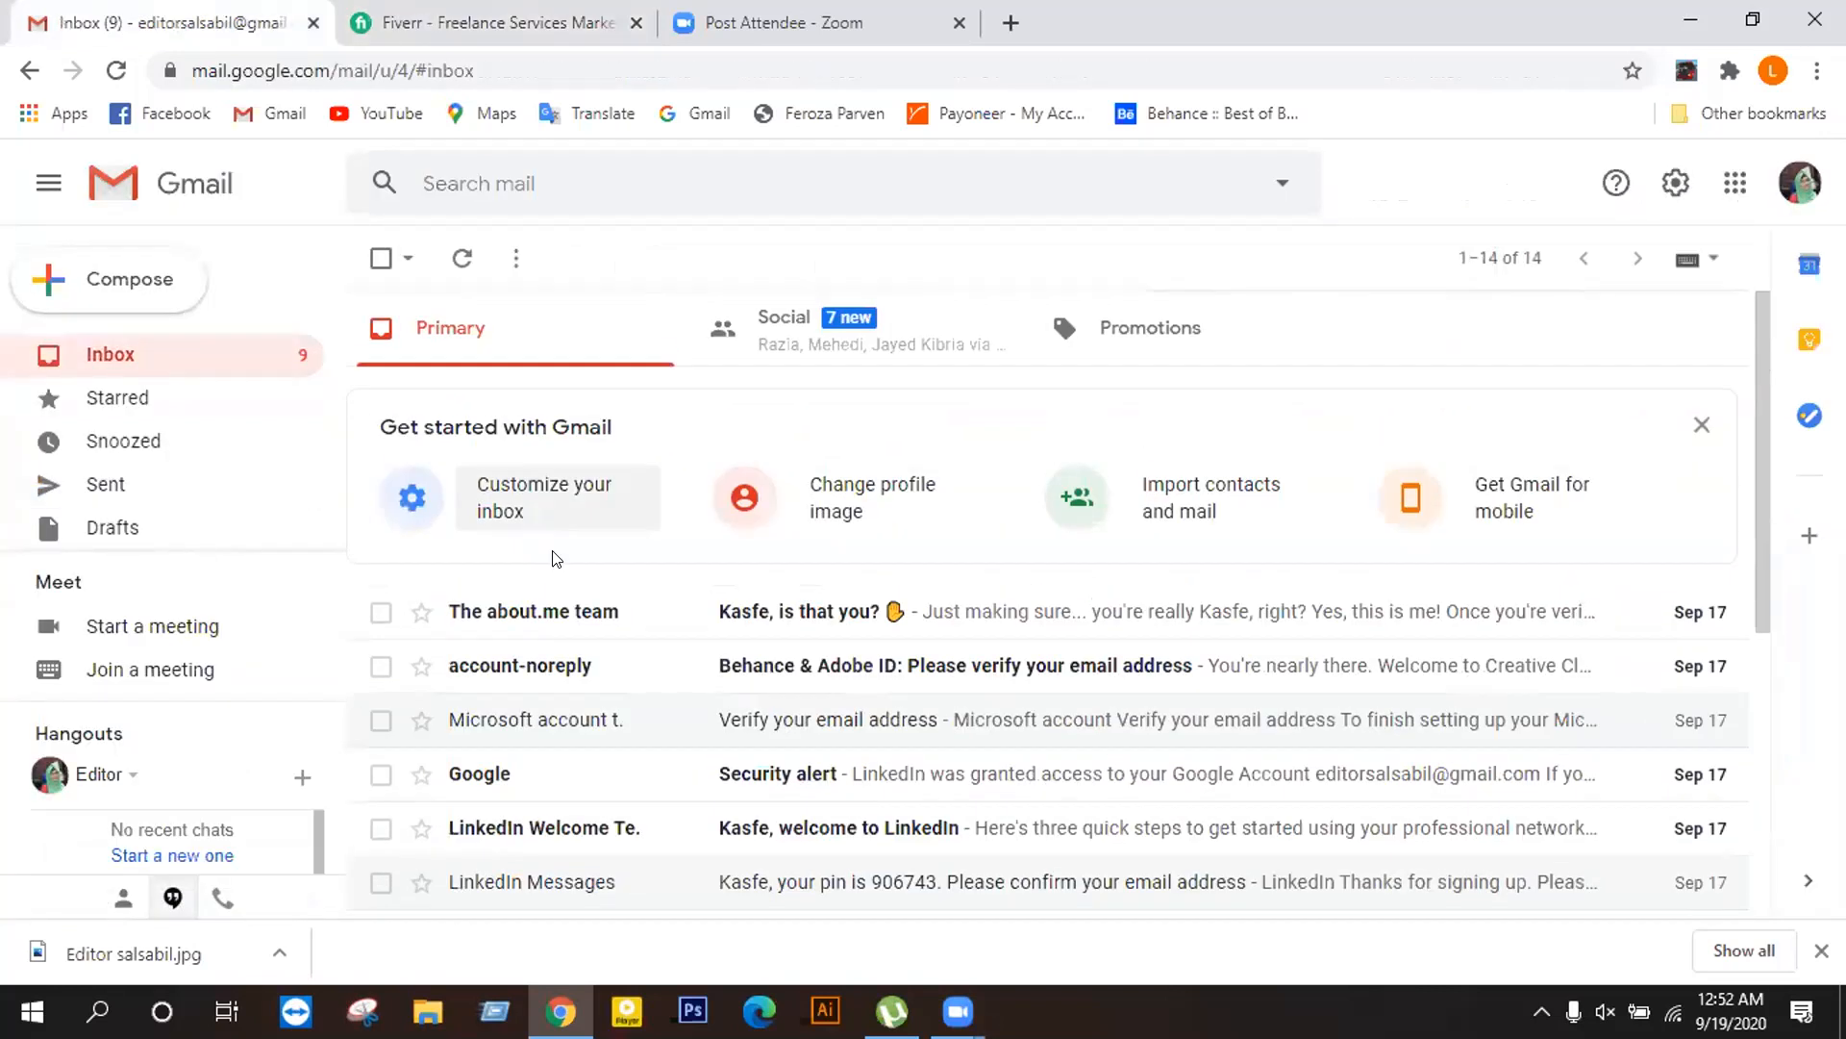
{"action": "left_click", "coordinate": [190, 359]}
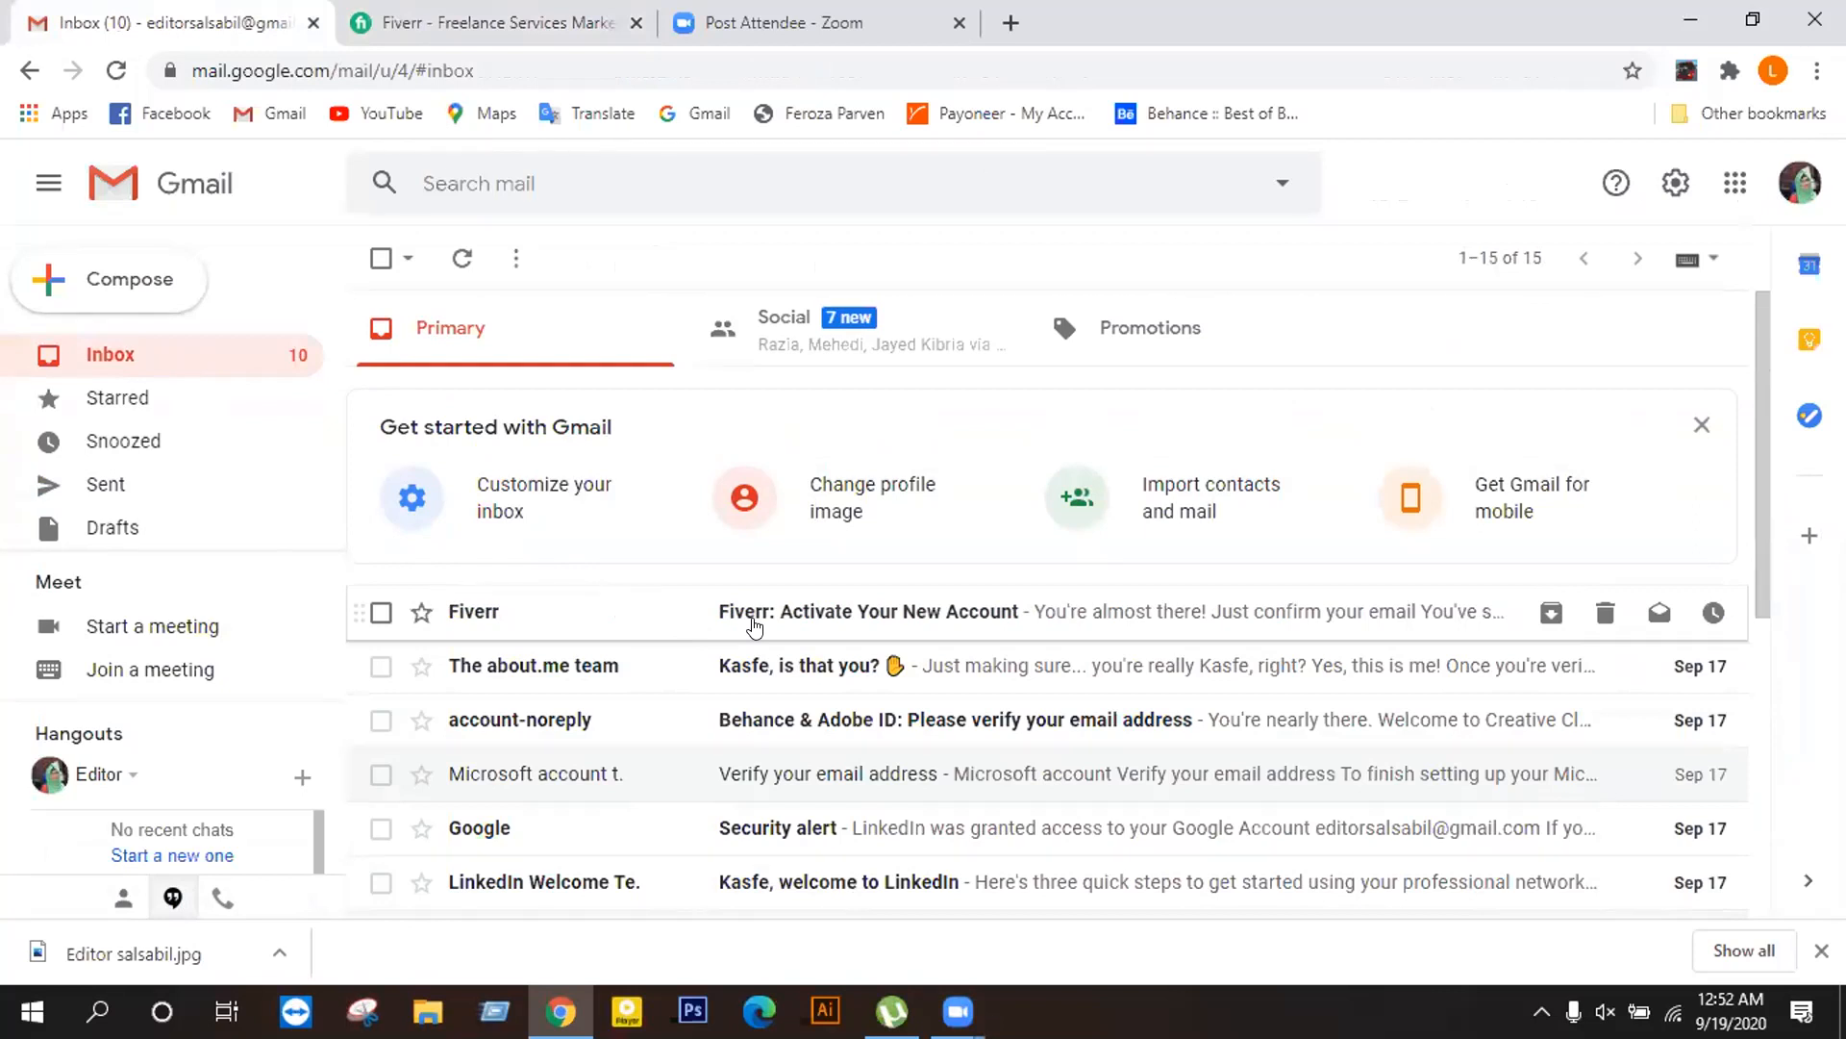
{"action": "left_click", "coordinate": [753, 623]}
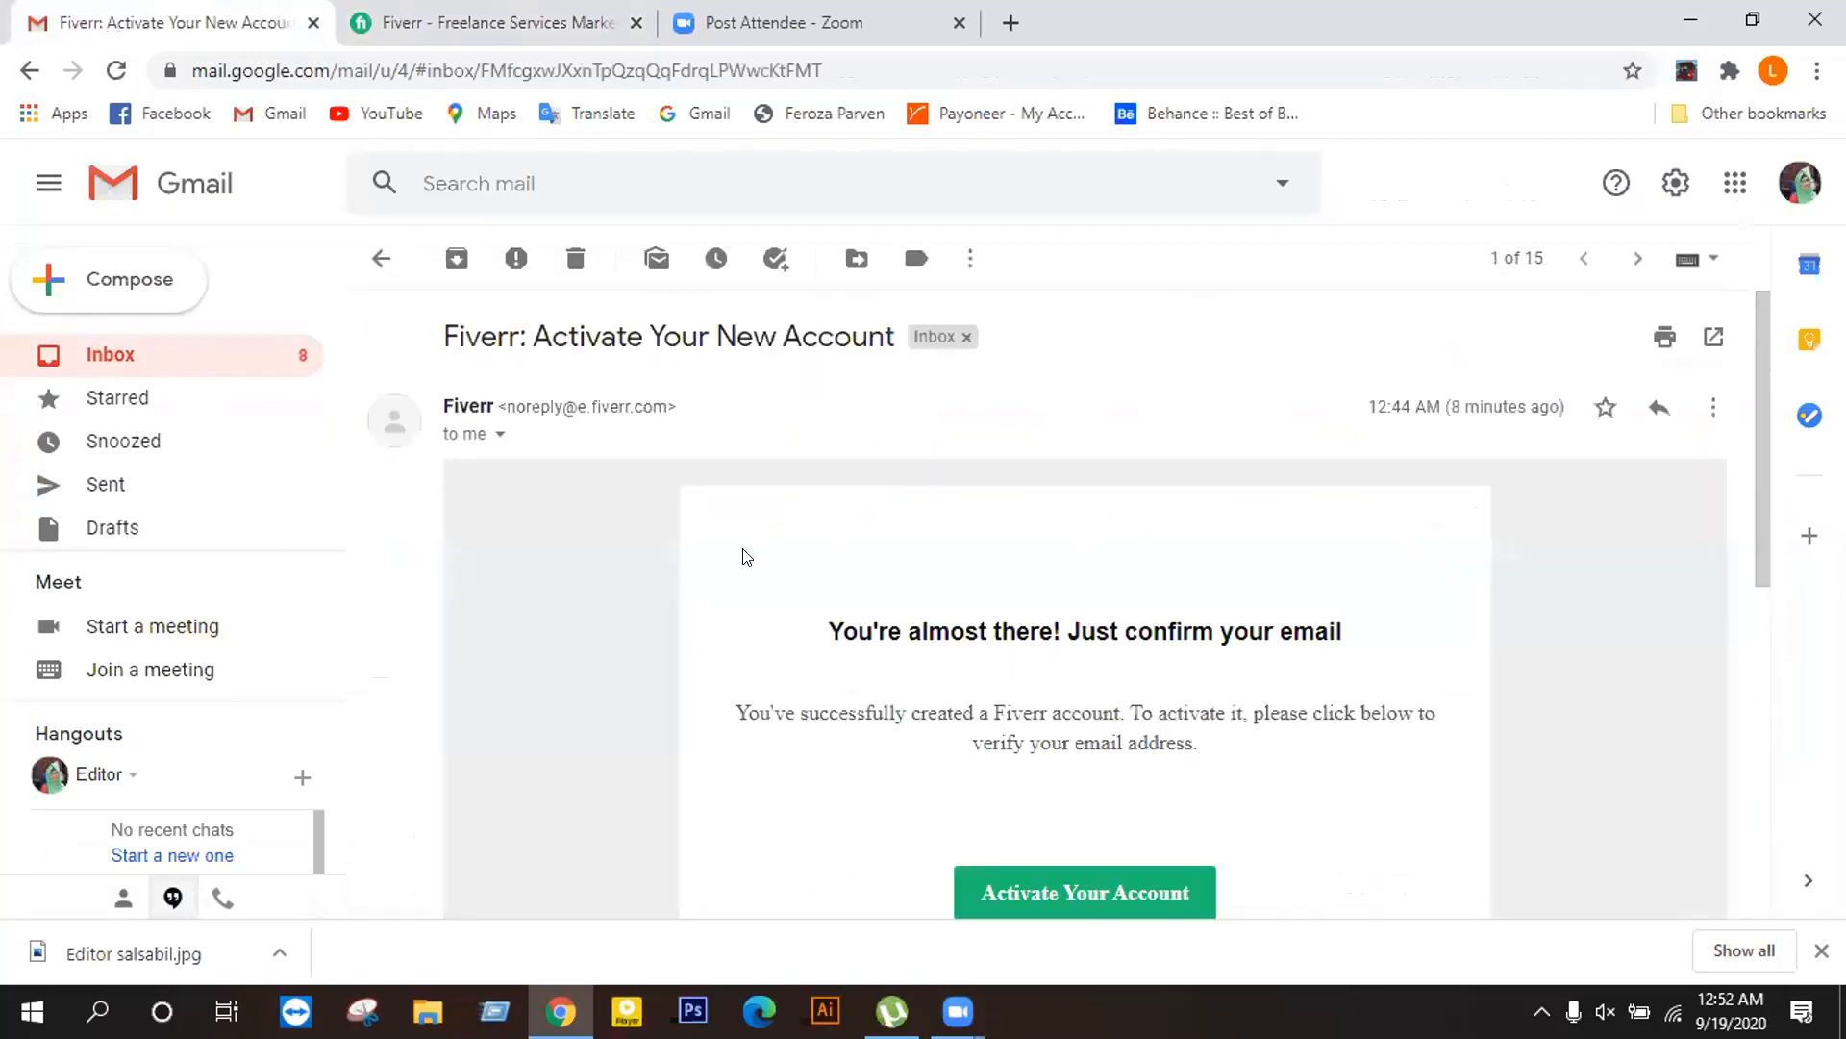
{"action": "scroll", "coordinate": [727, 561], "scroll_direction": "down", "scroll_amount": 1}
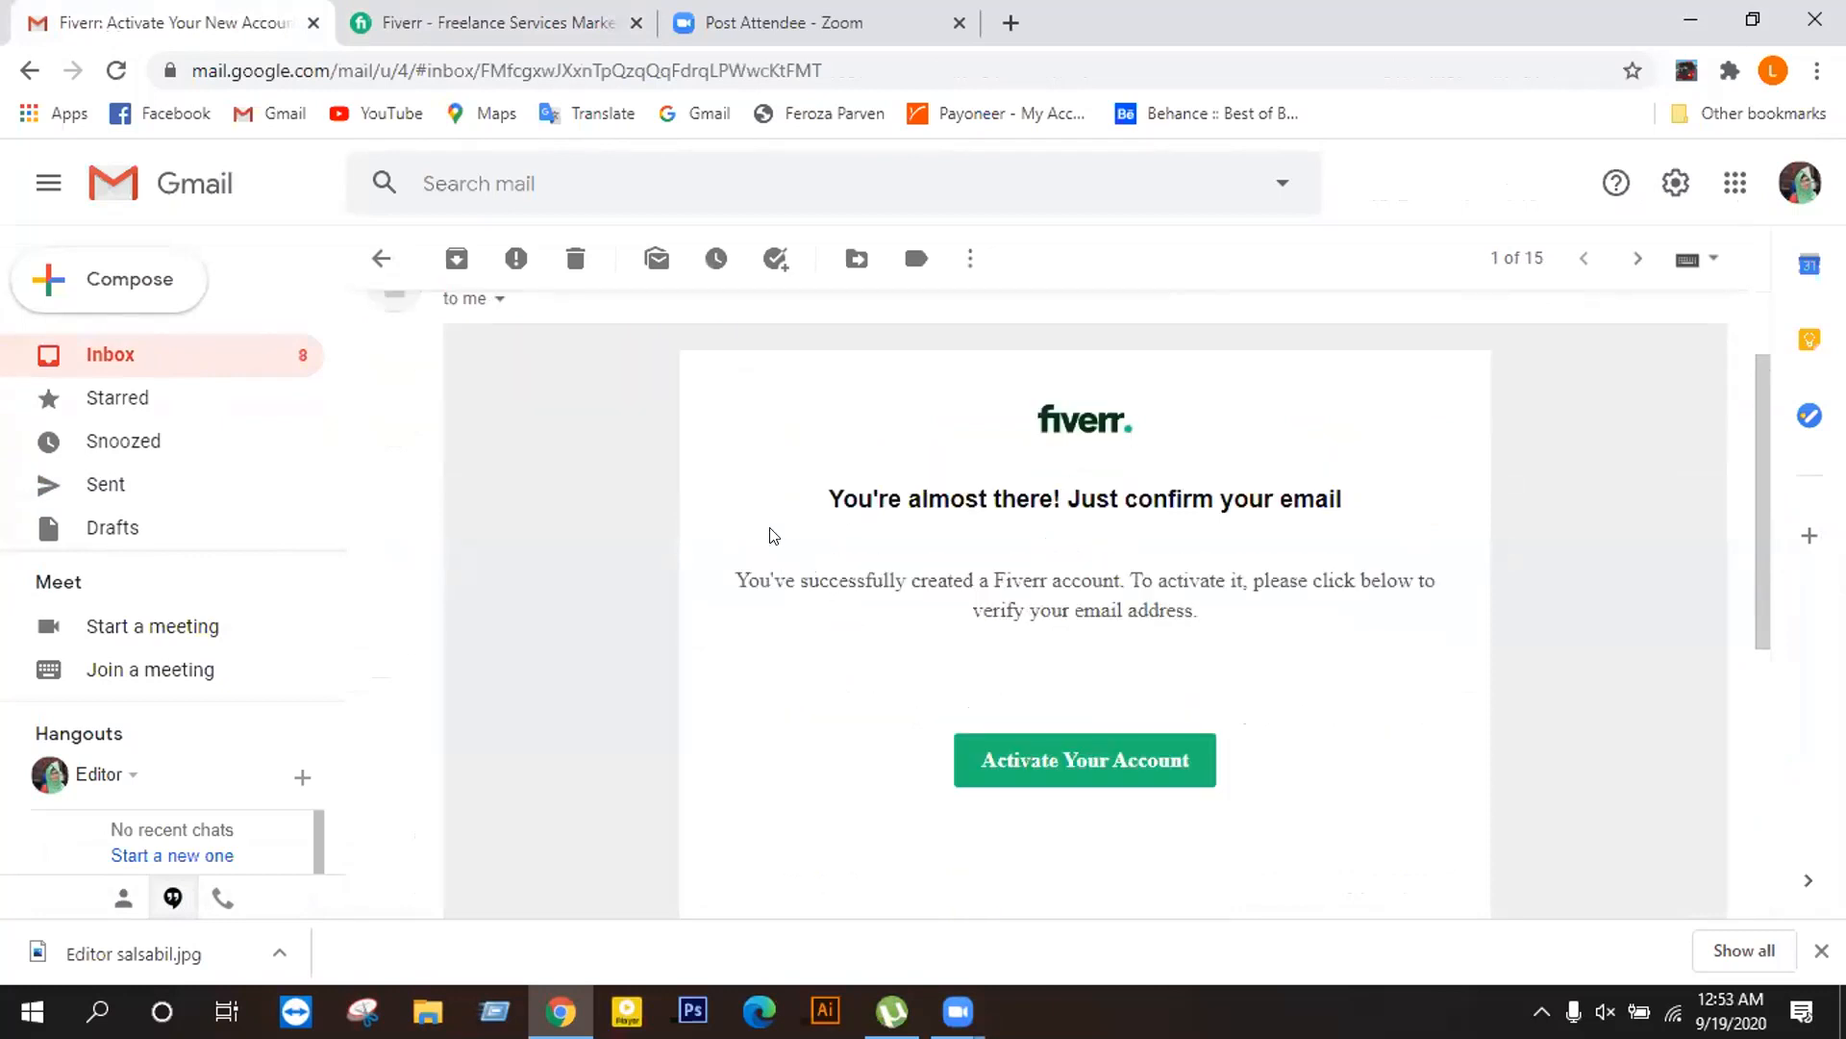
Activate the Fiverr account from the email, then go to the profile editing page
{"action": "left_click", "coordinate": [1091, 765]}
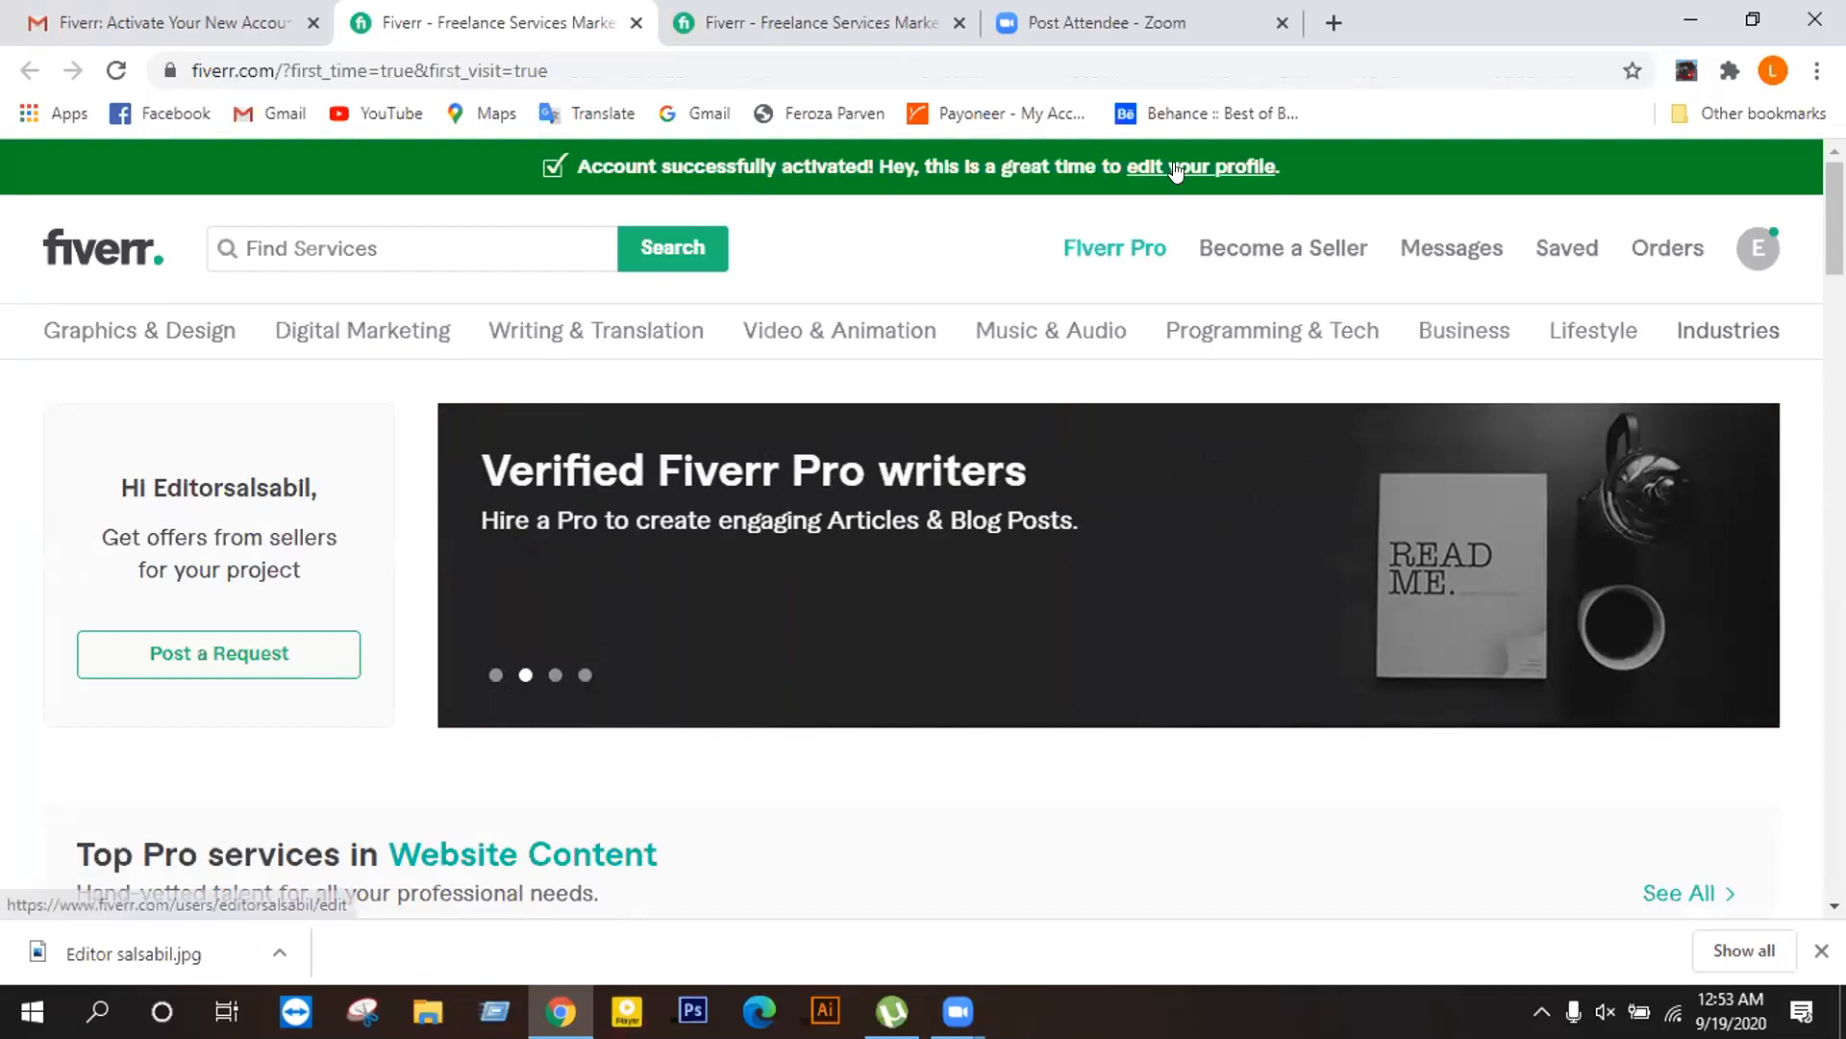
{"action": "left_click", "coordinate": [1158, 176]}
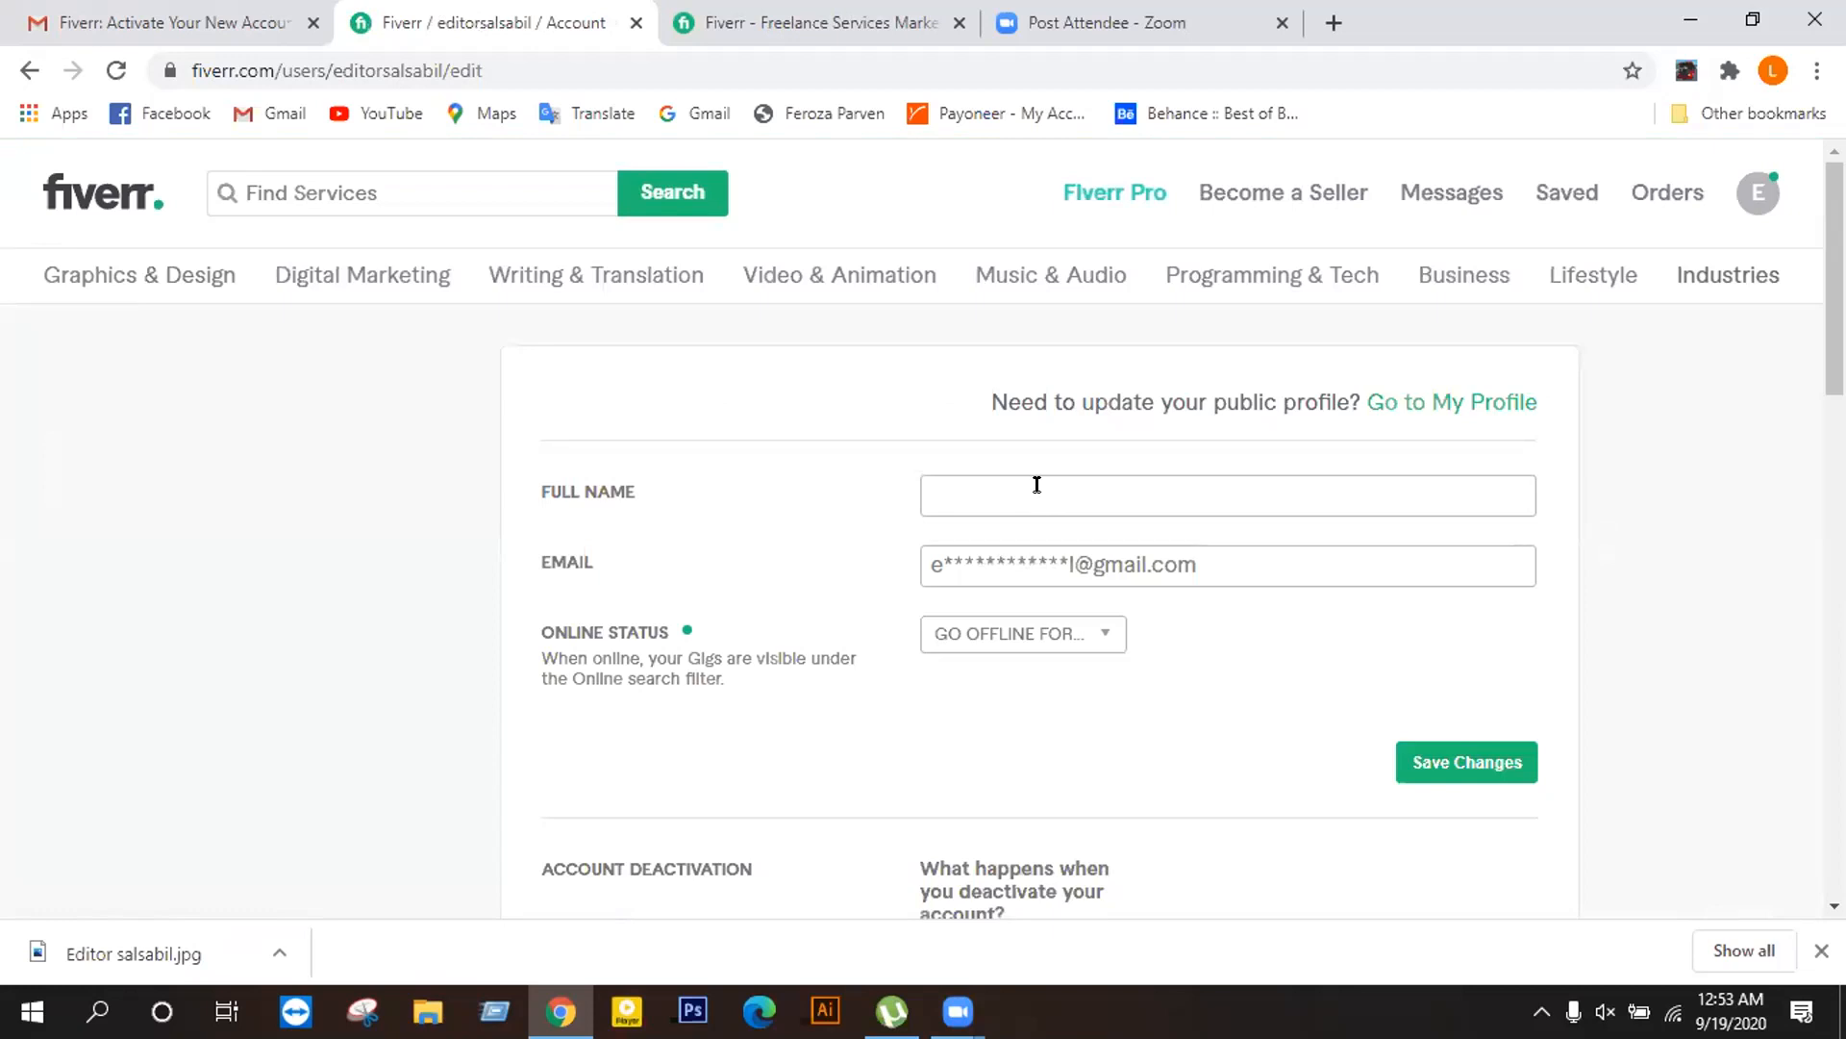
{"action": "left_click", "coordinate": [329, 71]}
{"action": "left_click", "coordinate": [326, 72]}
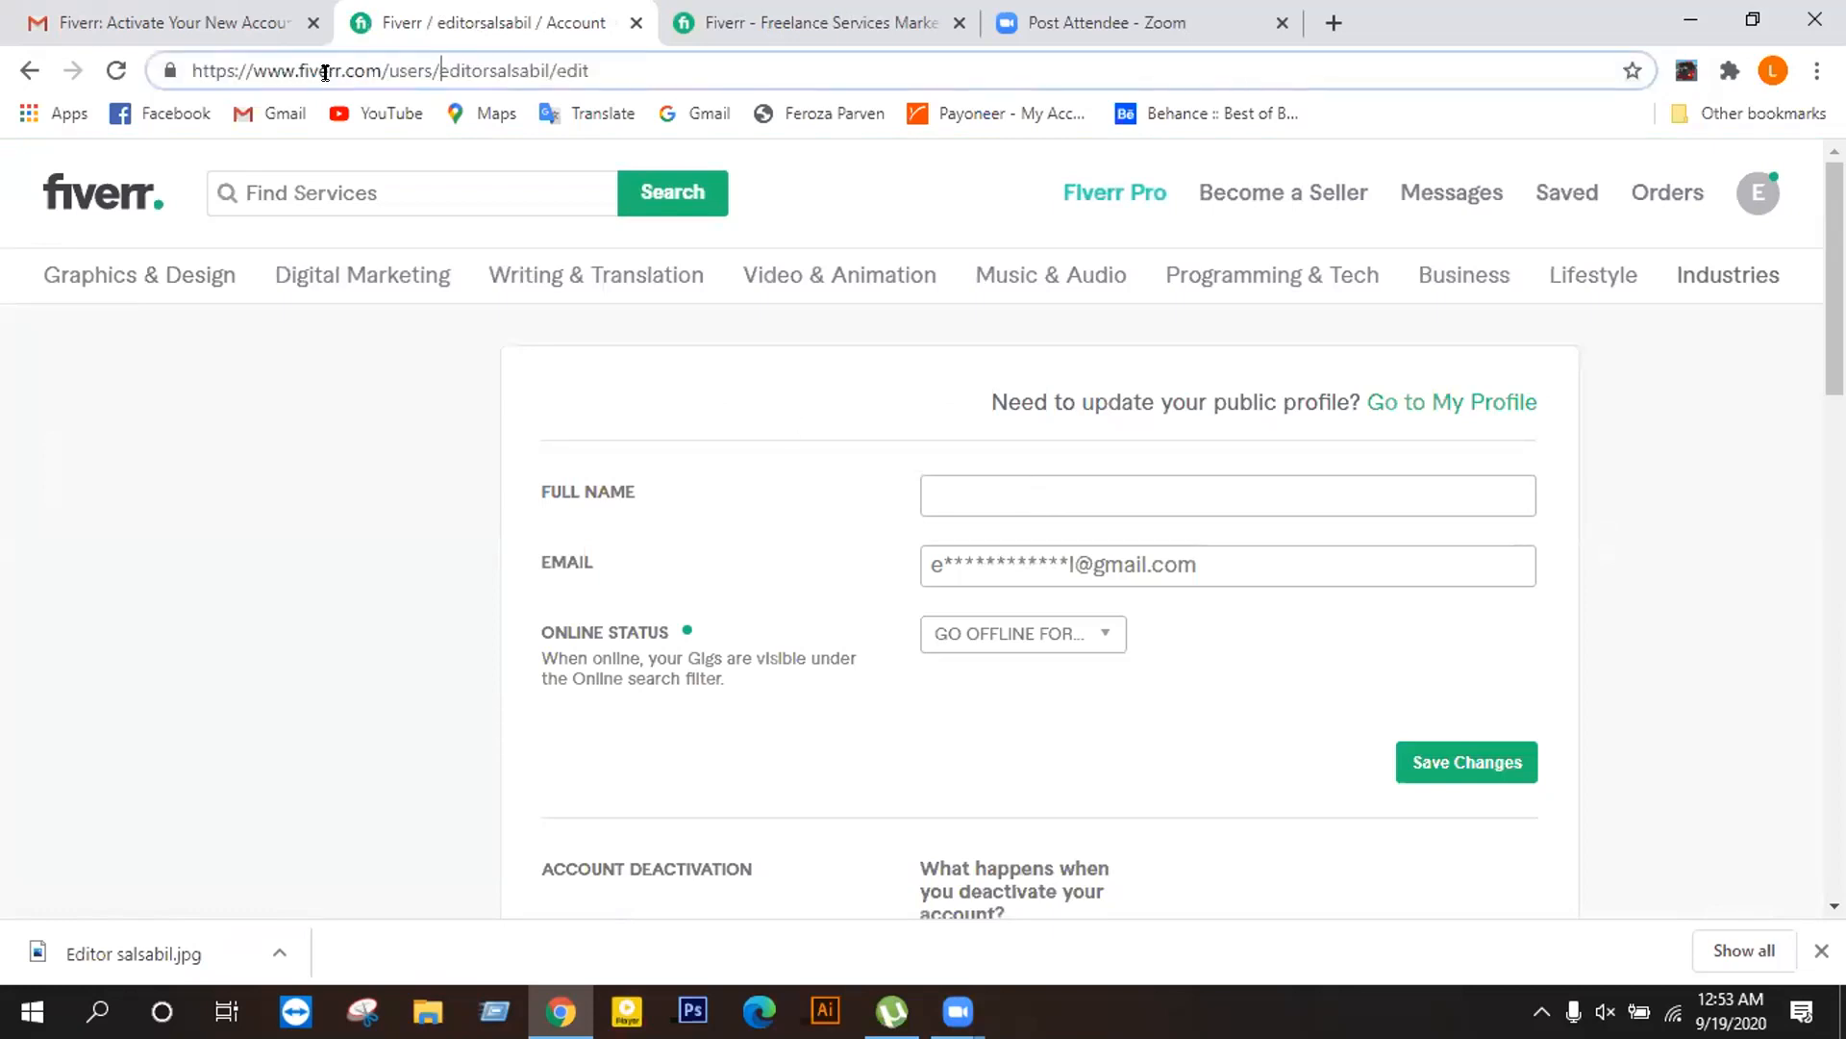
{"action": "left_click_drag", "start_coordinate": [433, 69], "coordinate": [557, 60]}
{"action": "left_click_drag", "start_coordinate": [547, 70], "coordinate": [192, 71]}
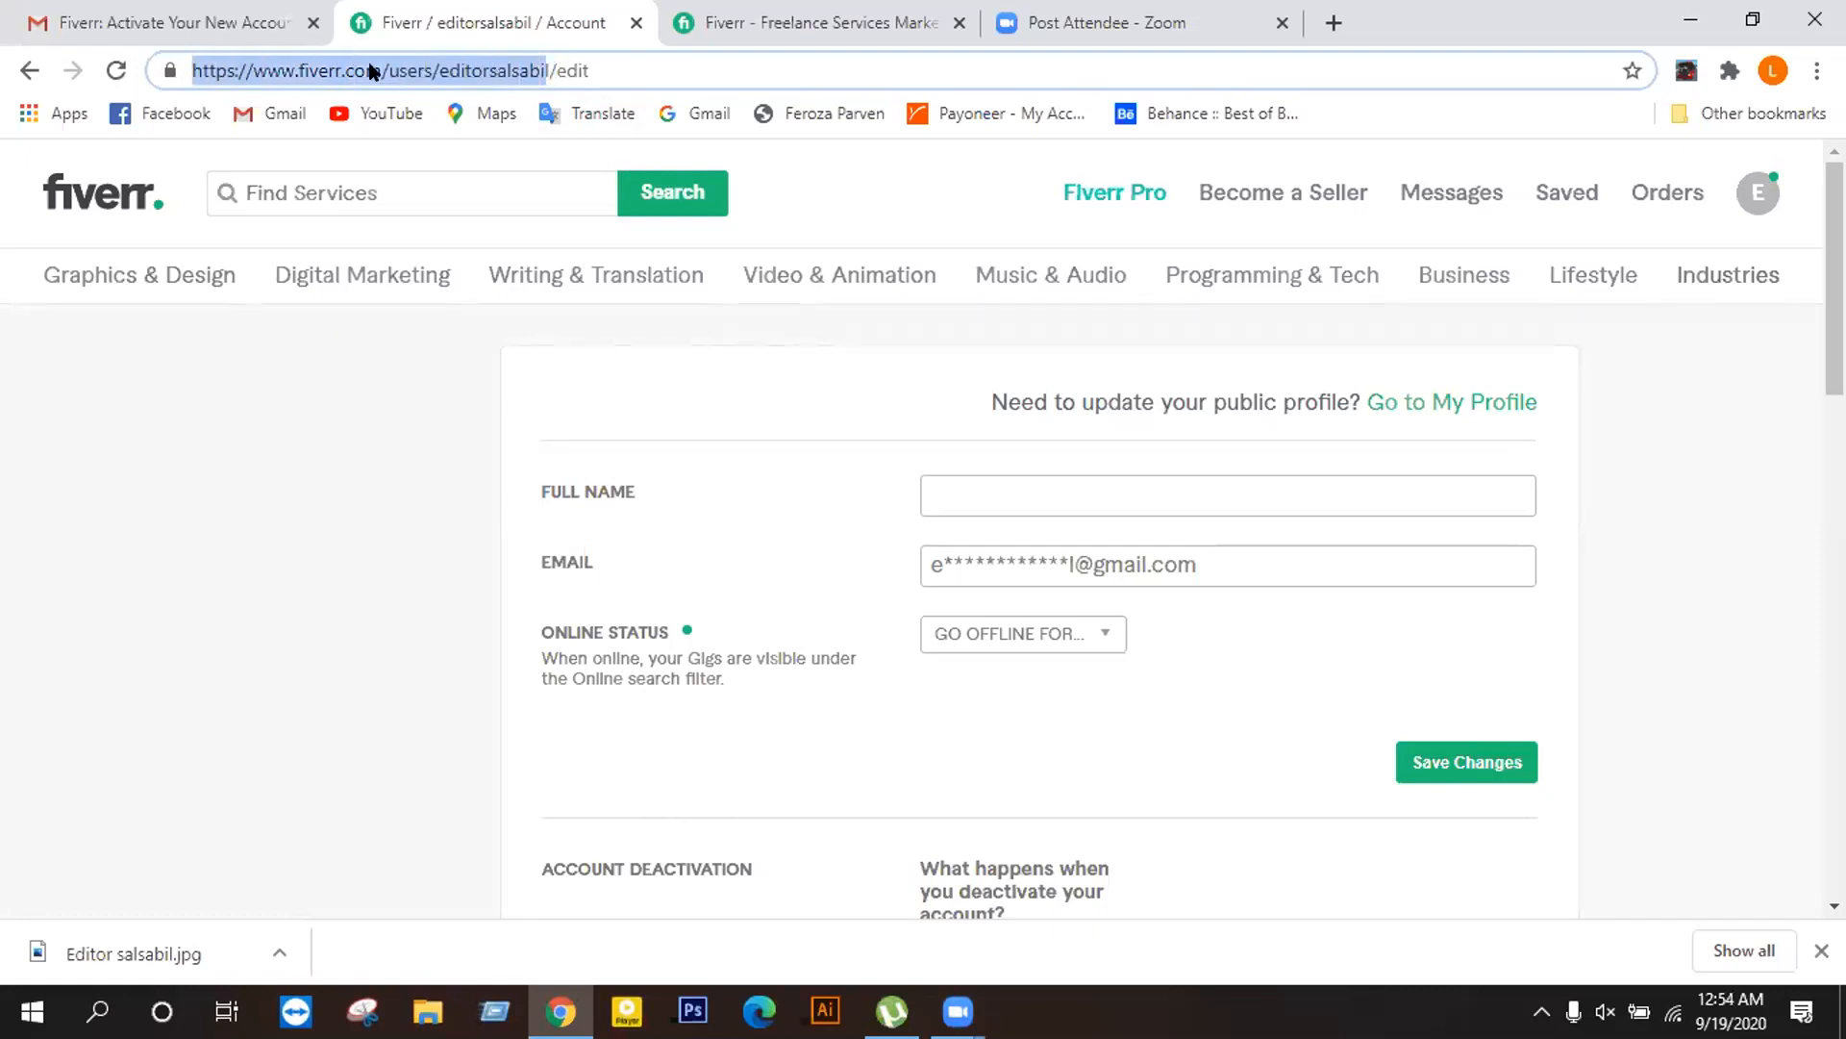
{"action": "left_click", "coordinate": [514, 58]}
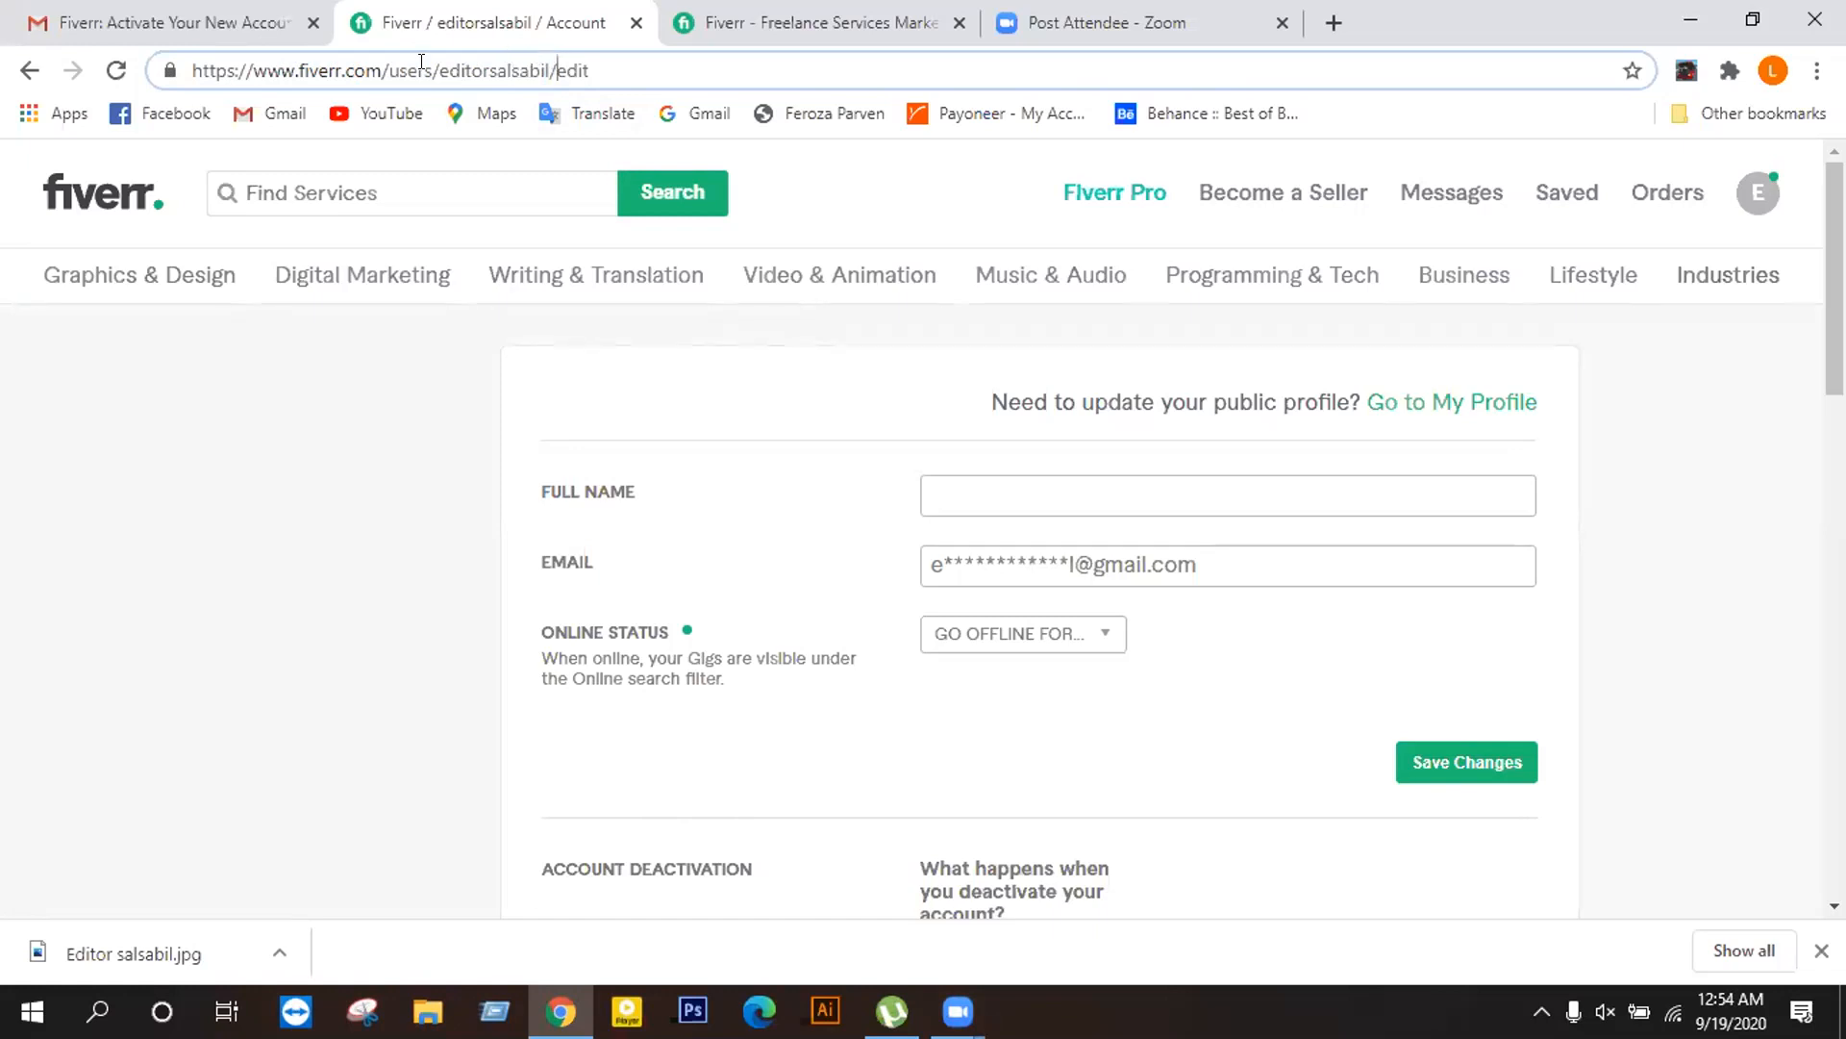
{"action": "left_click_drag", "start_coordinate": [551, 70], "coordinate": [171, 65]}
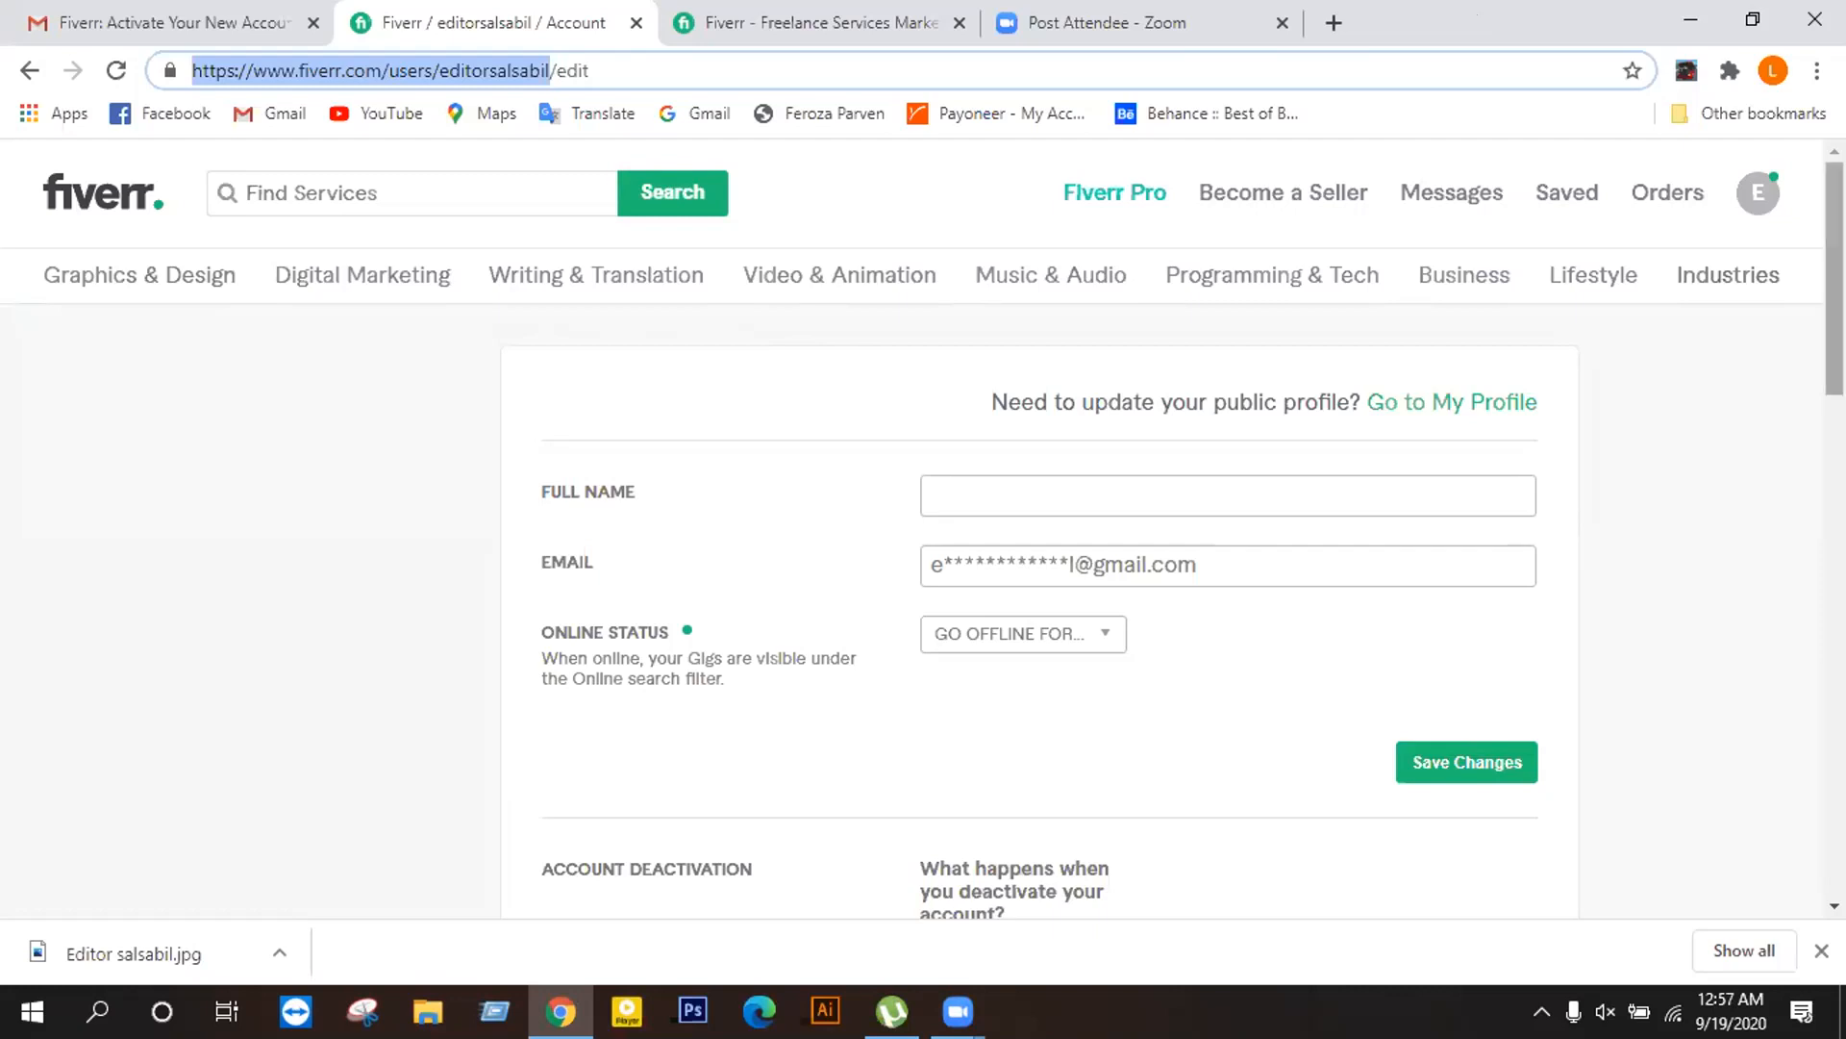
Enter the account holder's first and last name in the Full Name field
{"action": "left_click", "coordinate": [1183, 493]}
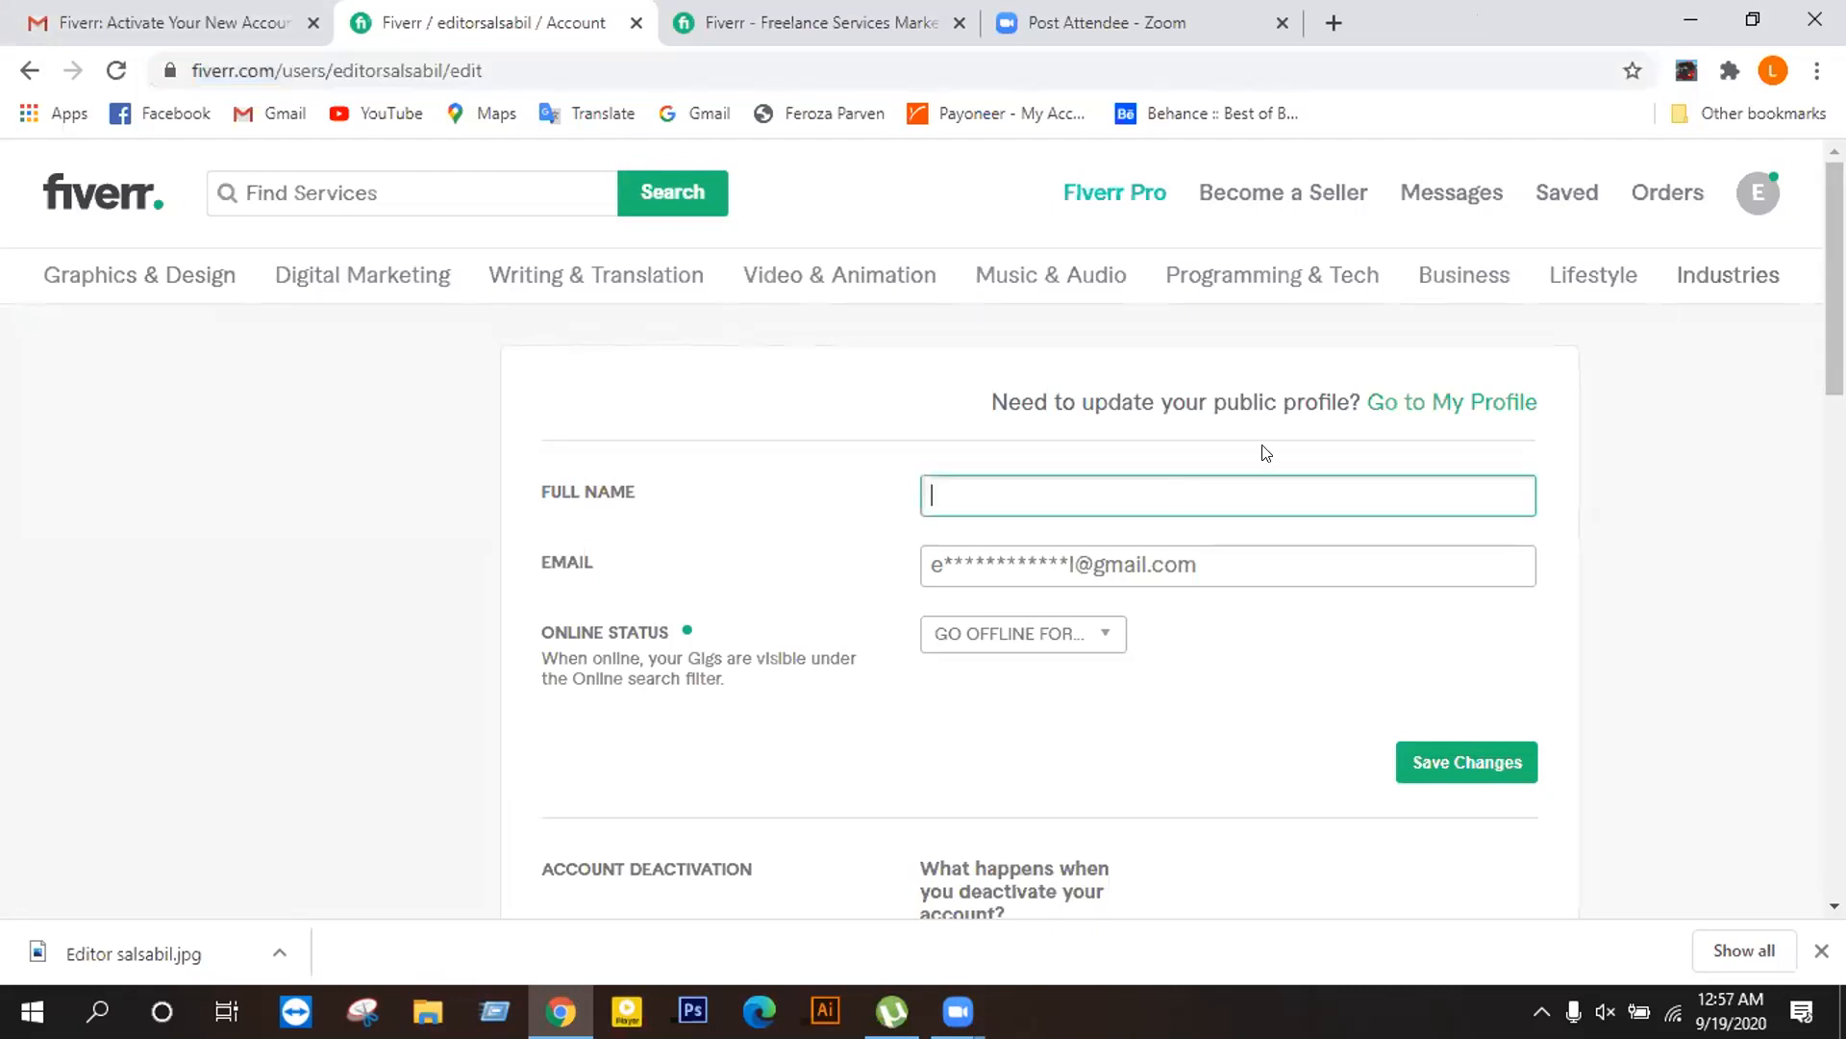
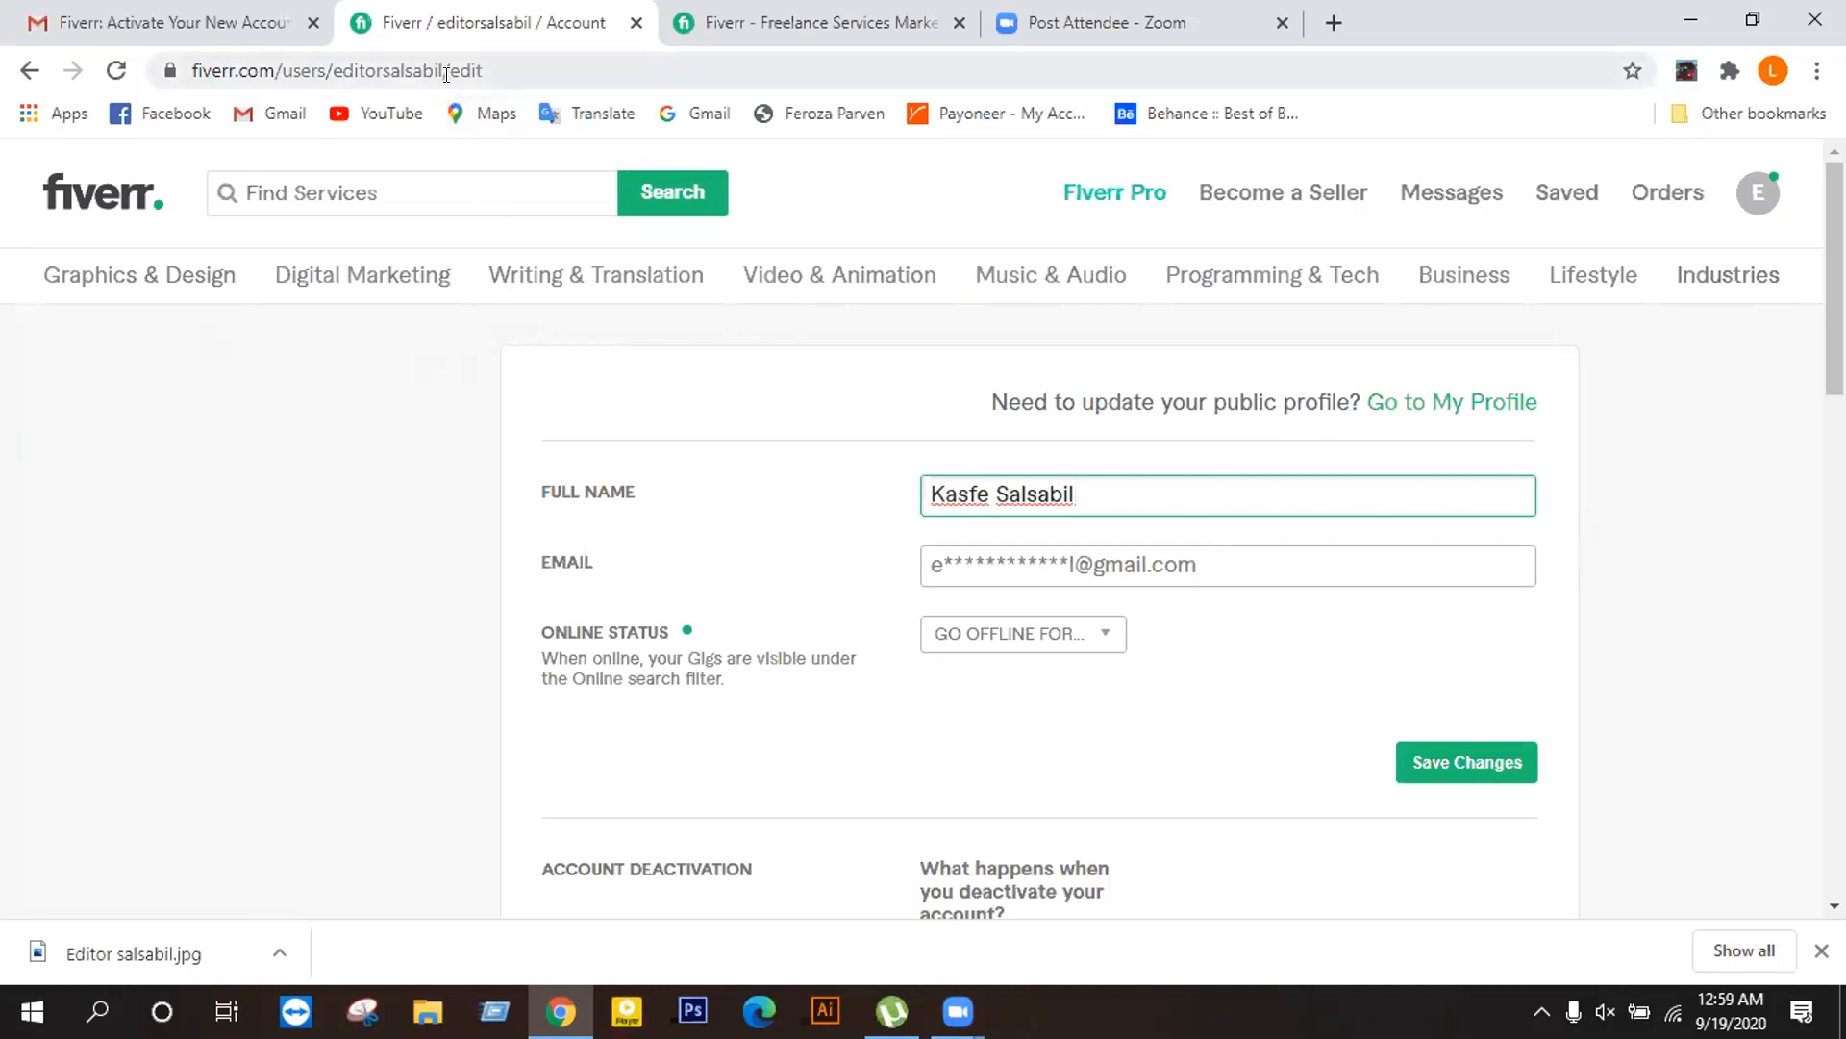
{"action": "left_click", "coordinate": [809, 510]}
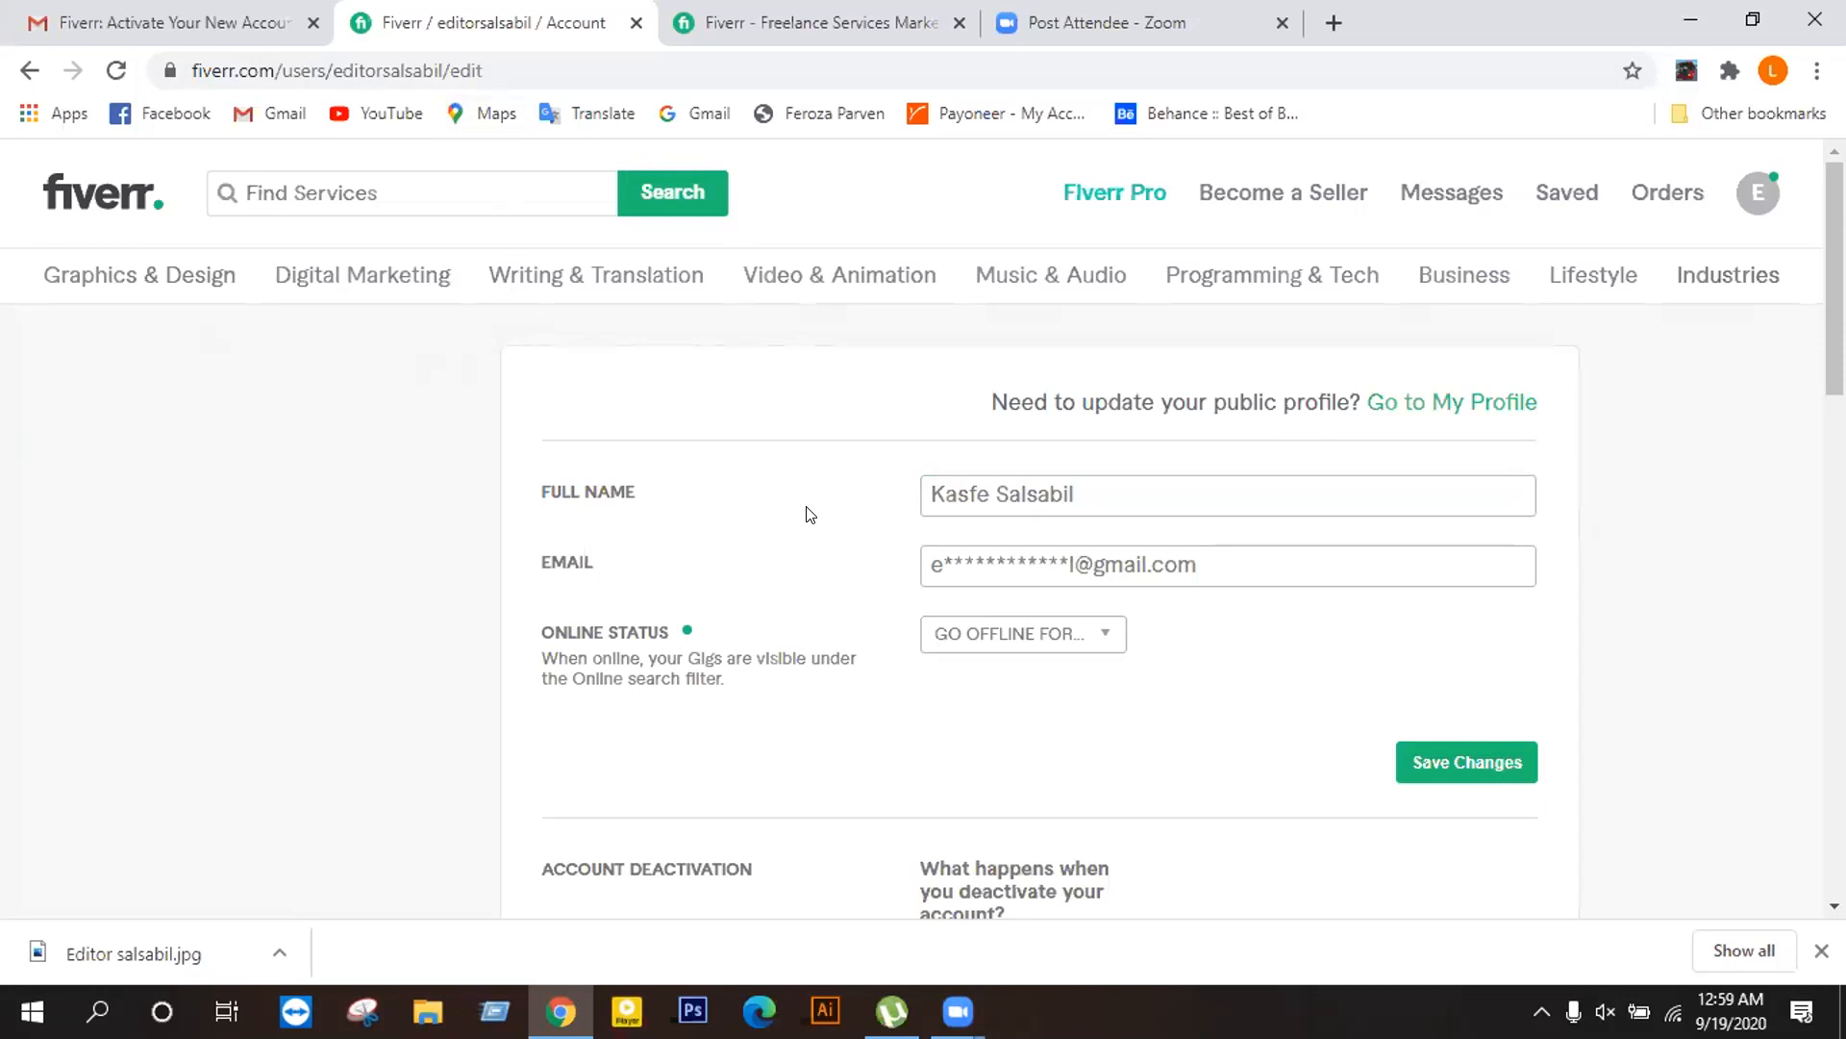
{"action": "scroll", "coordinate": [808, 512], "scroll_direction": "down", "scroll_amount": 1}
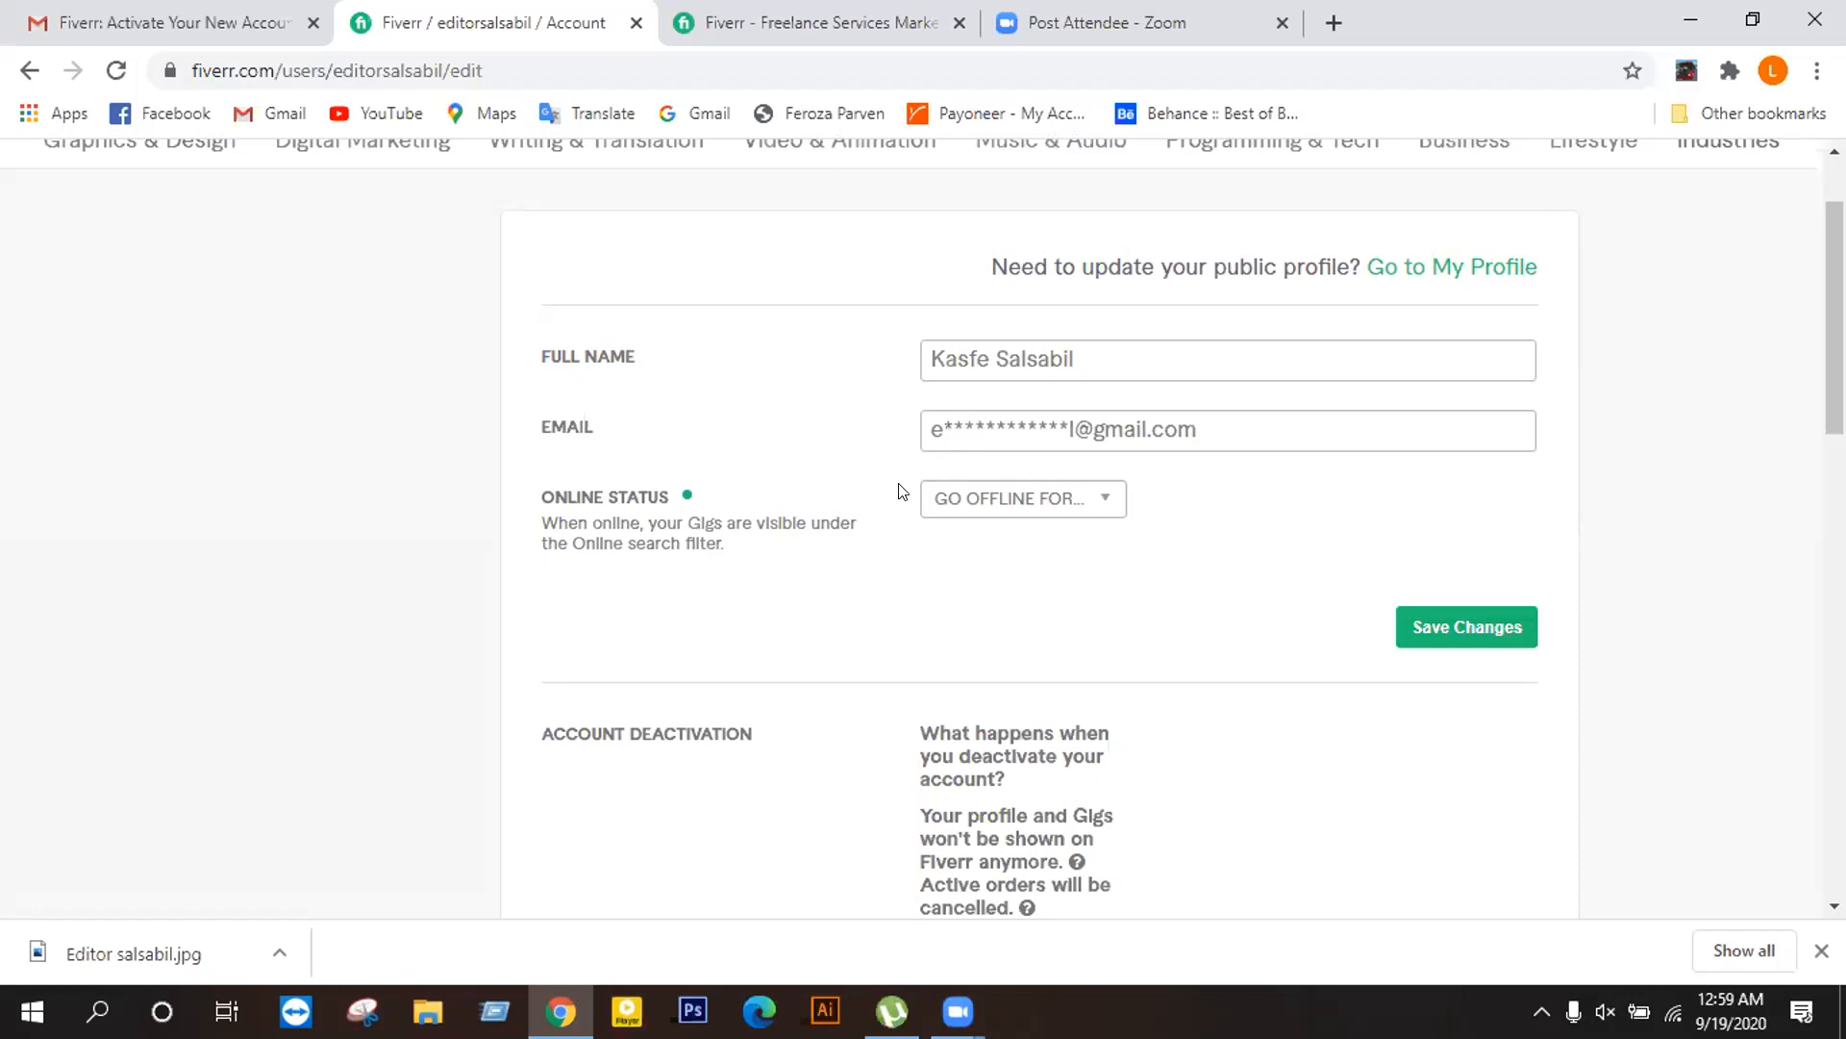
{"action": "scroll", "coordinate": [808, 490], "scroll_direction": "down", "scroll_amount": 2}
{"action": "scroll", "coordinate": [829, 494], "scroll_direction": "down", "scroll_amount": 2}
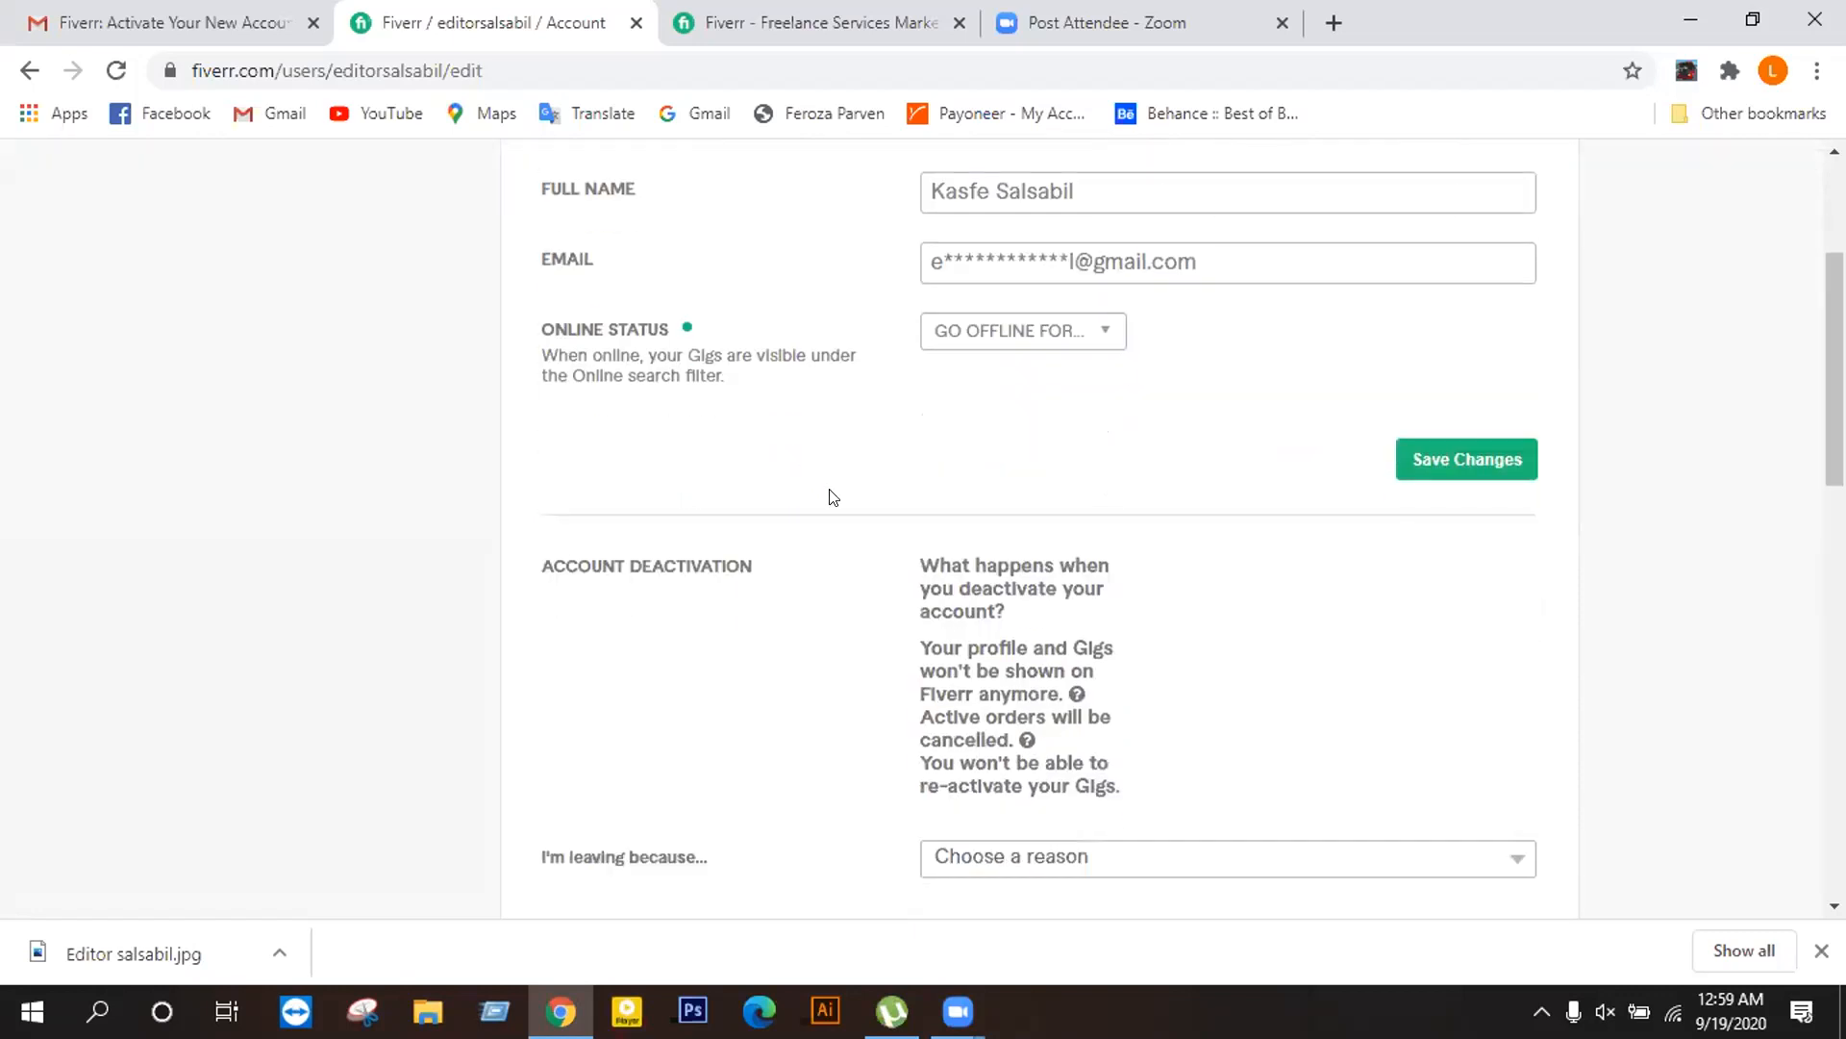
{"action": "scroll", "coordinate": [829, 494], "scroll_direction": "up", "scroll_amount": 3}
{"action": "scroll", "coordinate": [829, 494], "scroll_direction": "up", "scroll_amount": 1}
{"action": "scroll", "coordinate": [828, 494], "scroll_direction": "down", "scroll_amount": 3}
{"action": "scroll", "coordinate": [829, 494], "scroll_direction": "up", "scroll_amount": 2}
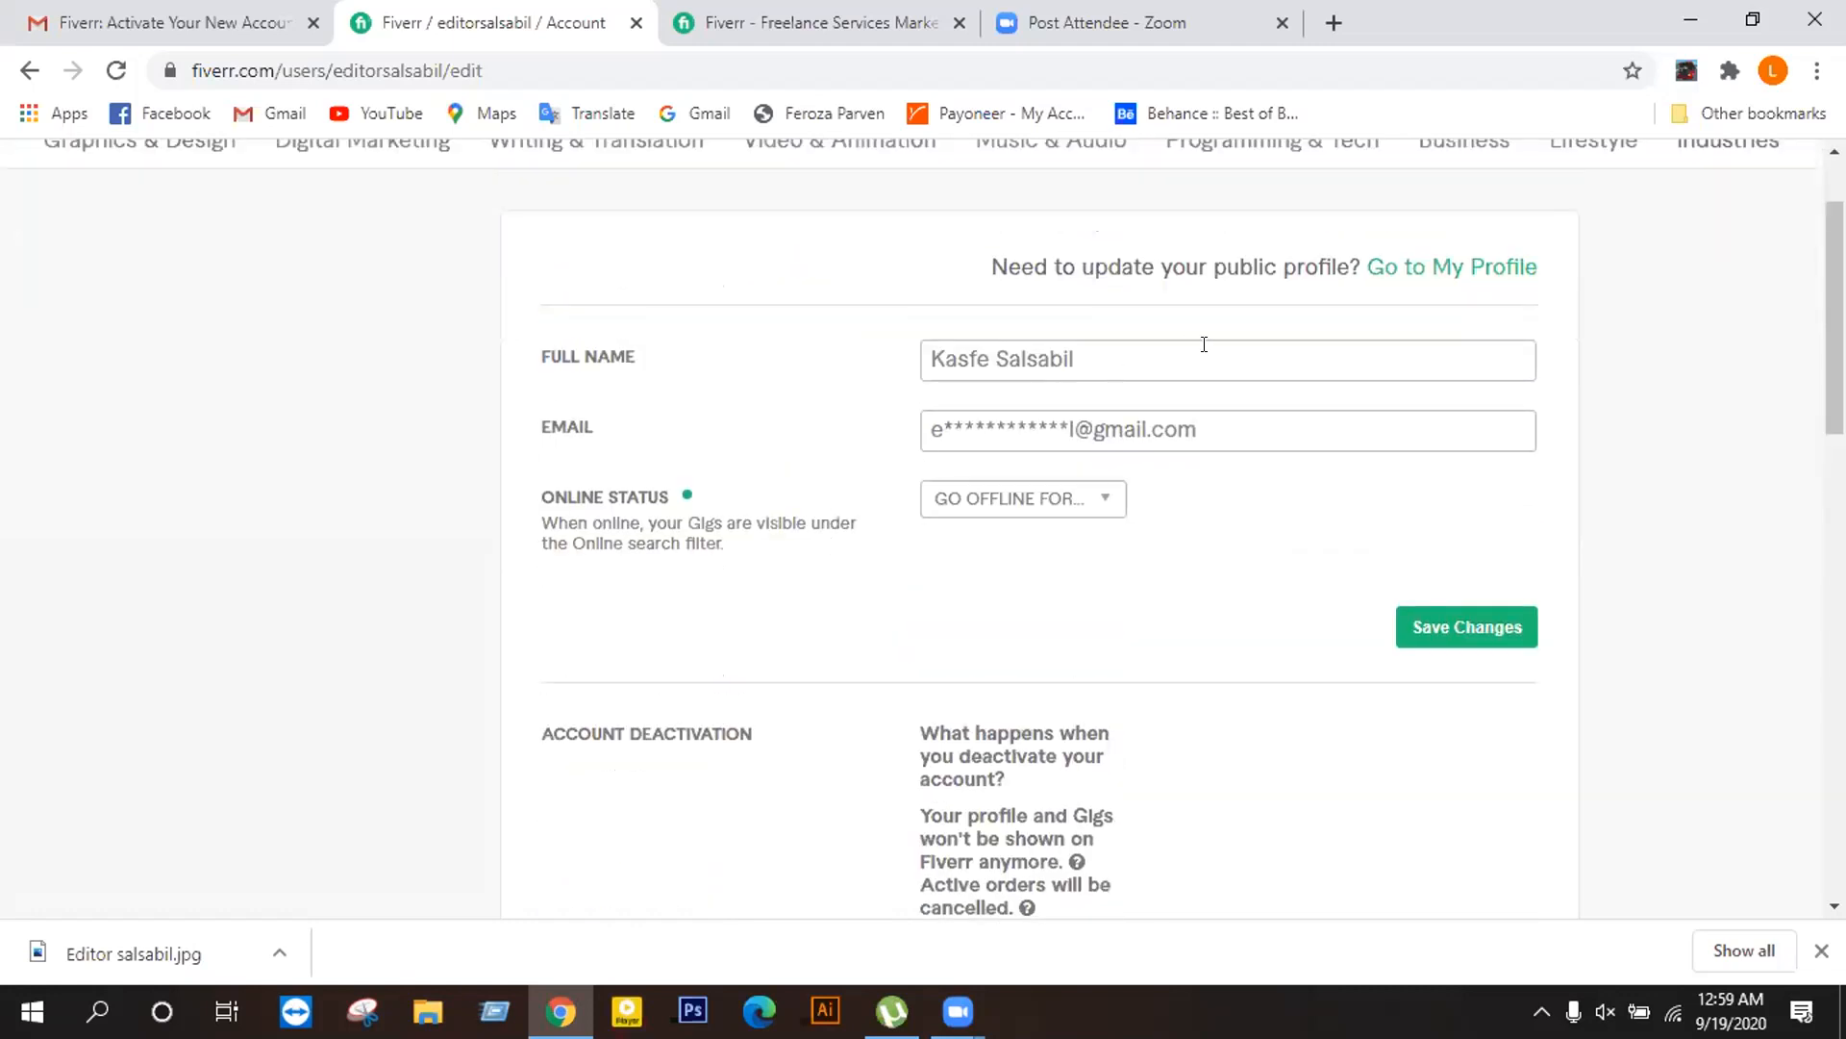
Save the full-name change and go to the seller's own profile page
{"action": "left_click", "coordinate": [1476, 625]}
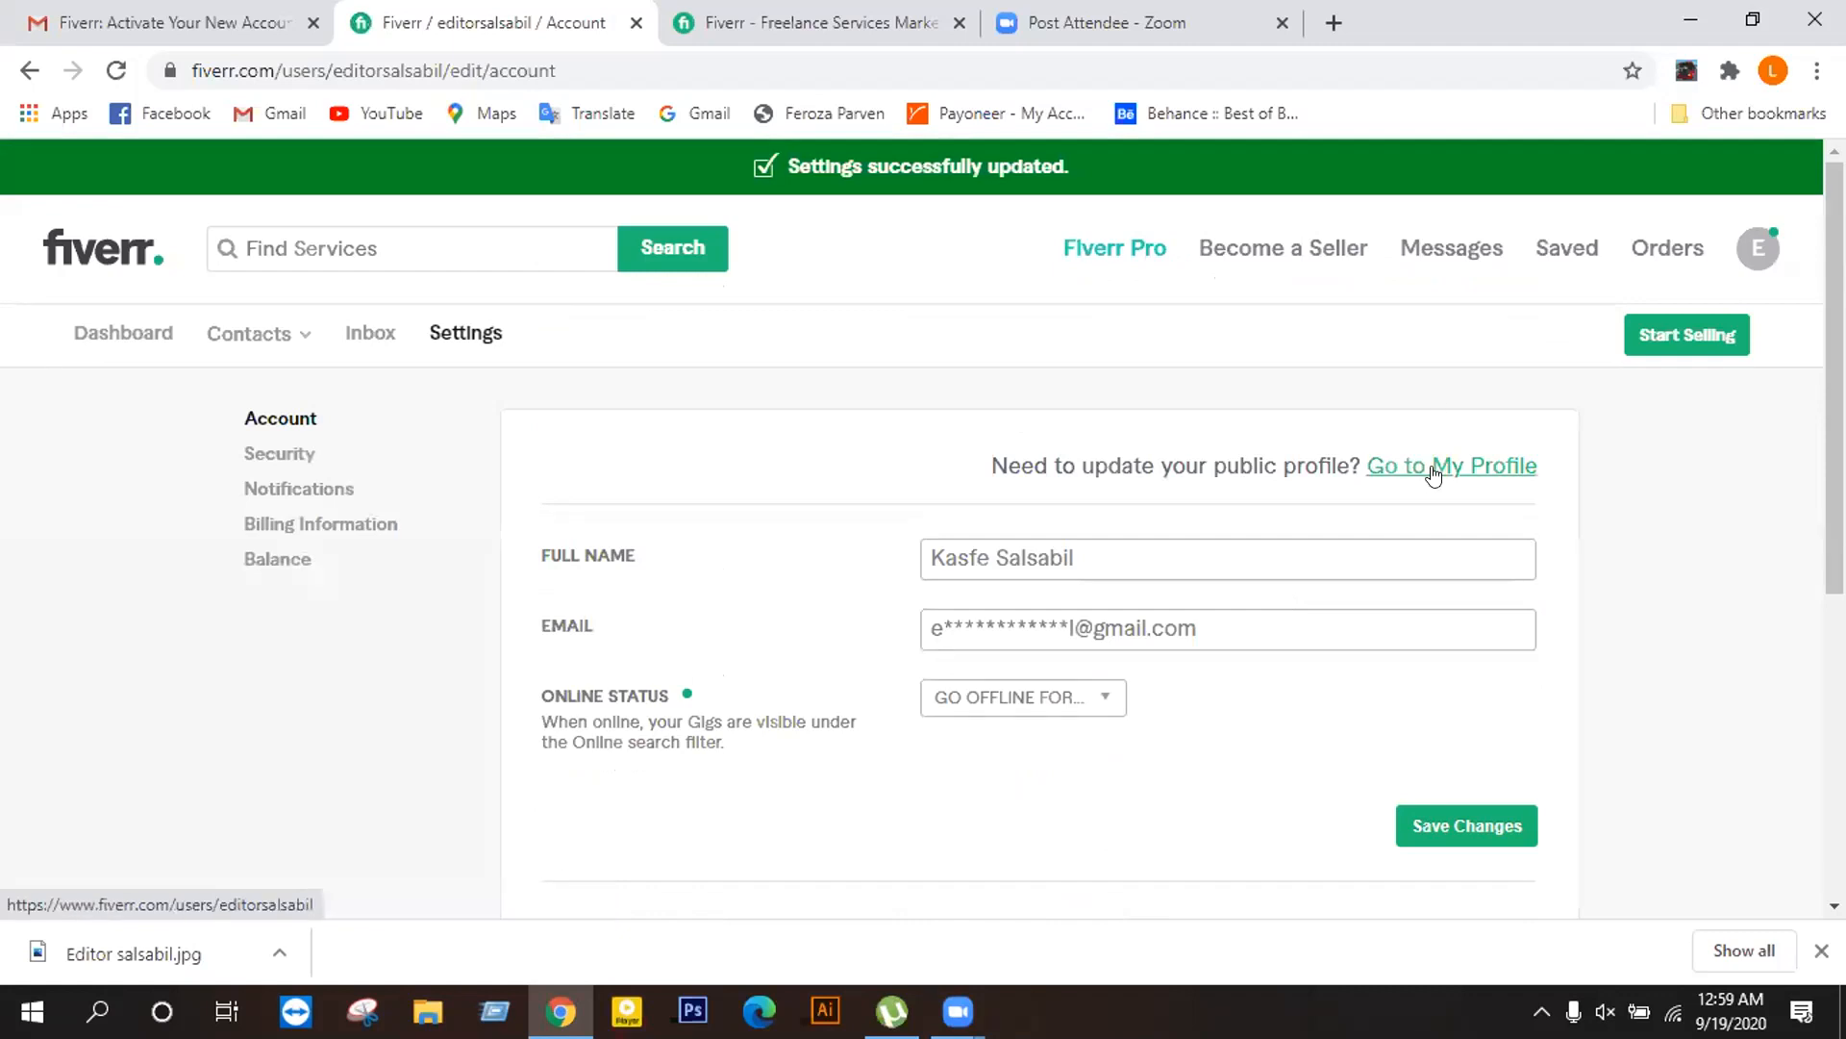
{"action": "left_click", "coordinate": [1406, 471]}
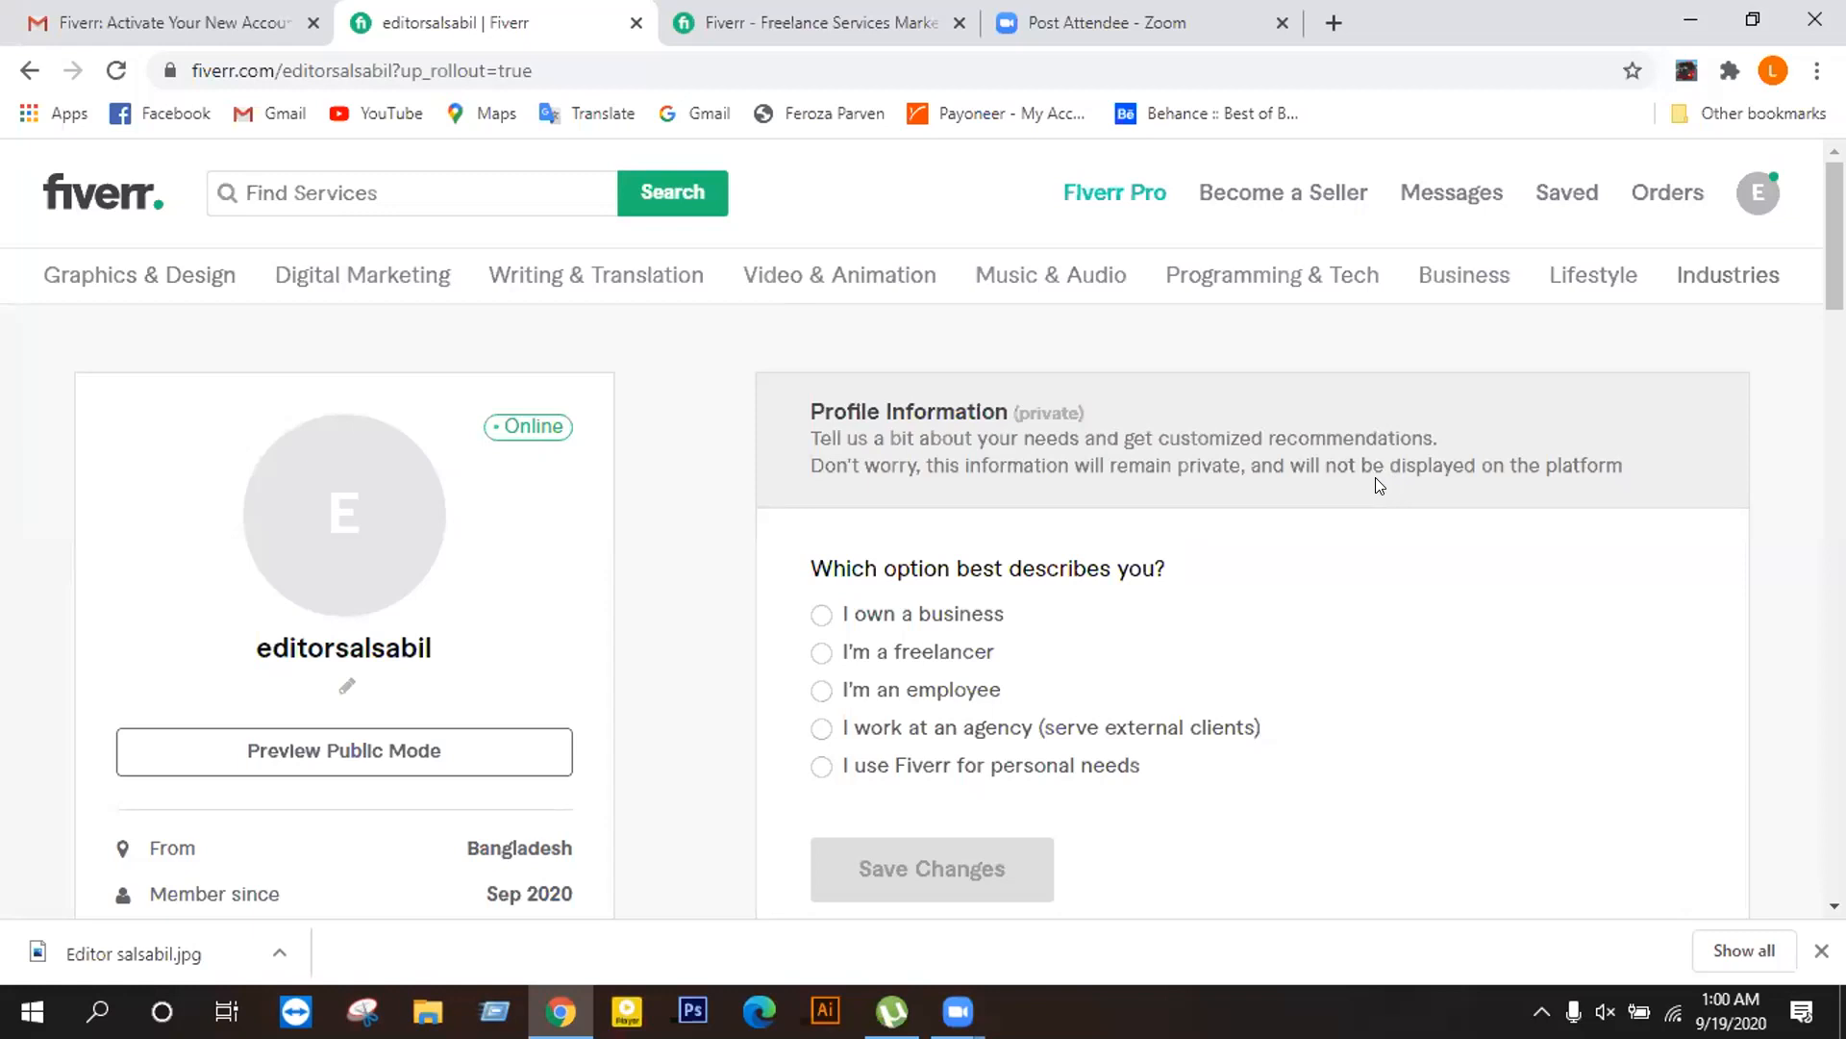
Upload the downloaded .jpg photo from the Downloads folder as the profile picture
{"action": "mouse_move", "coordinate": [346, 515]}
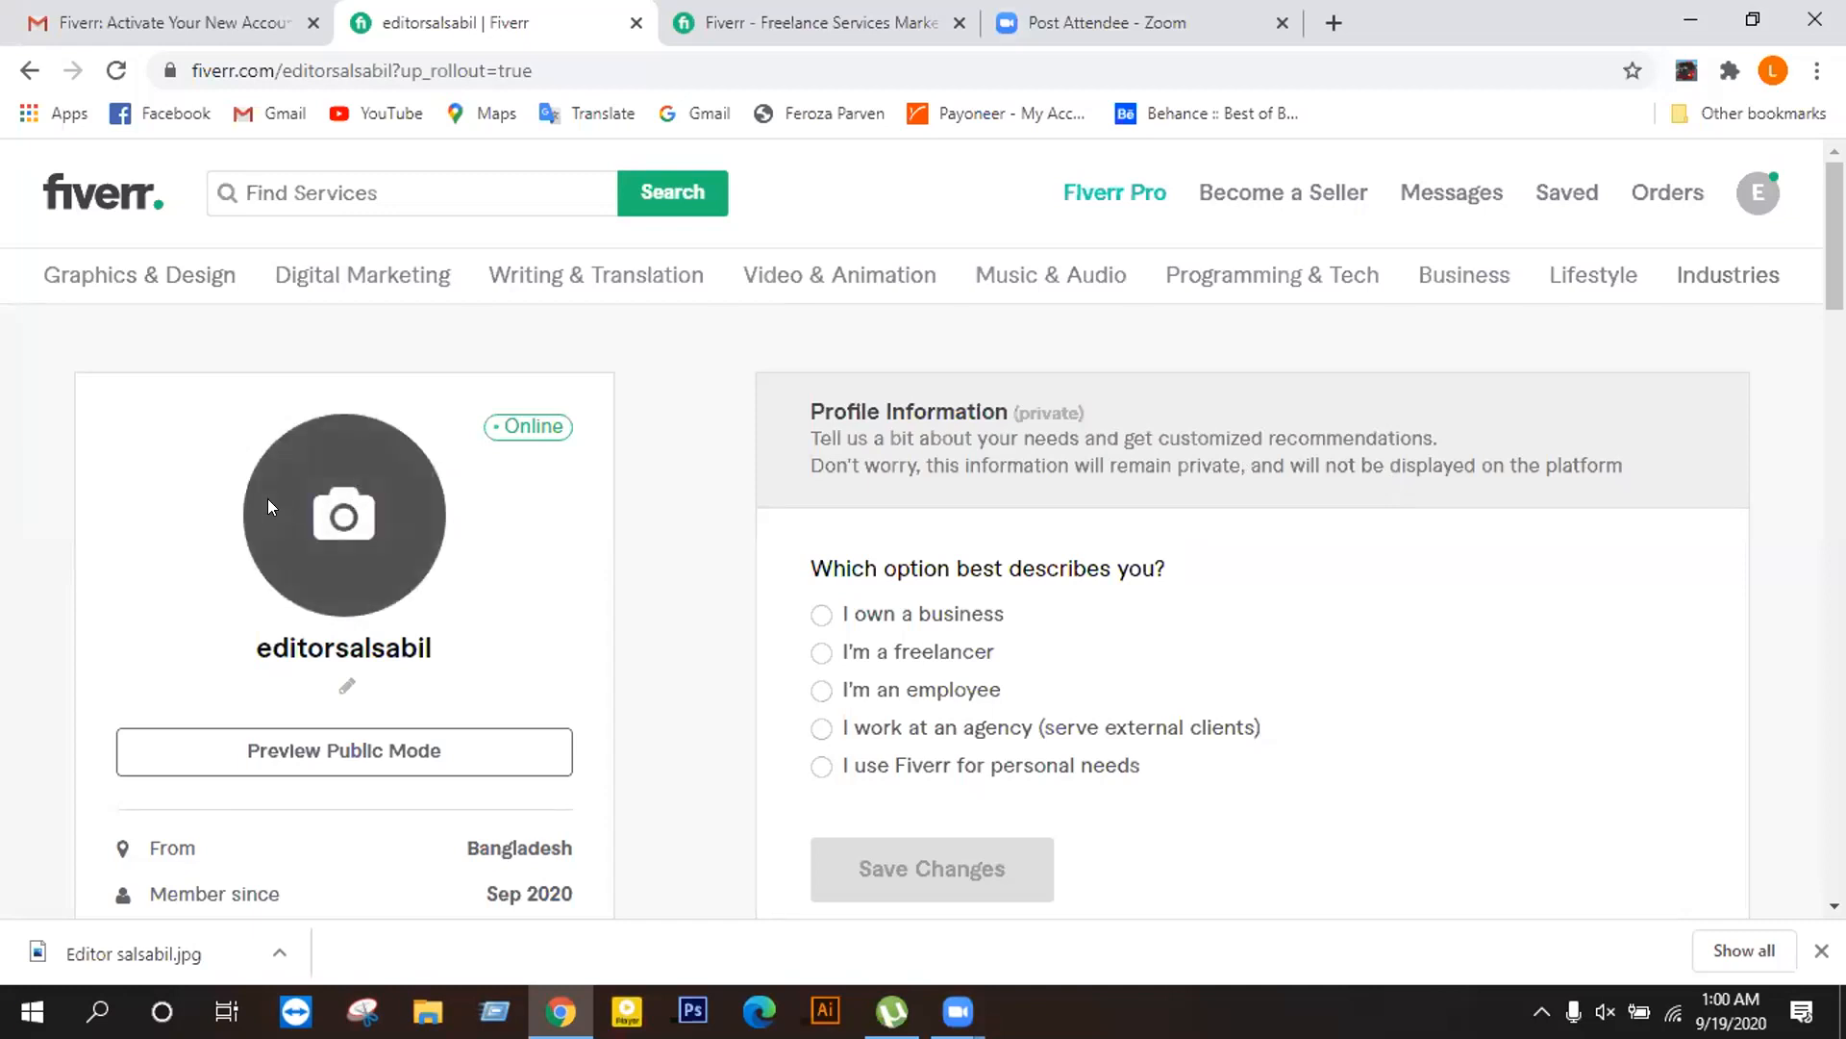
{"action": "left_click", "coordinate": [331, 529]}
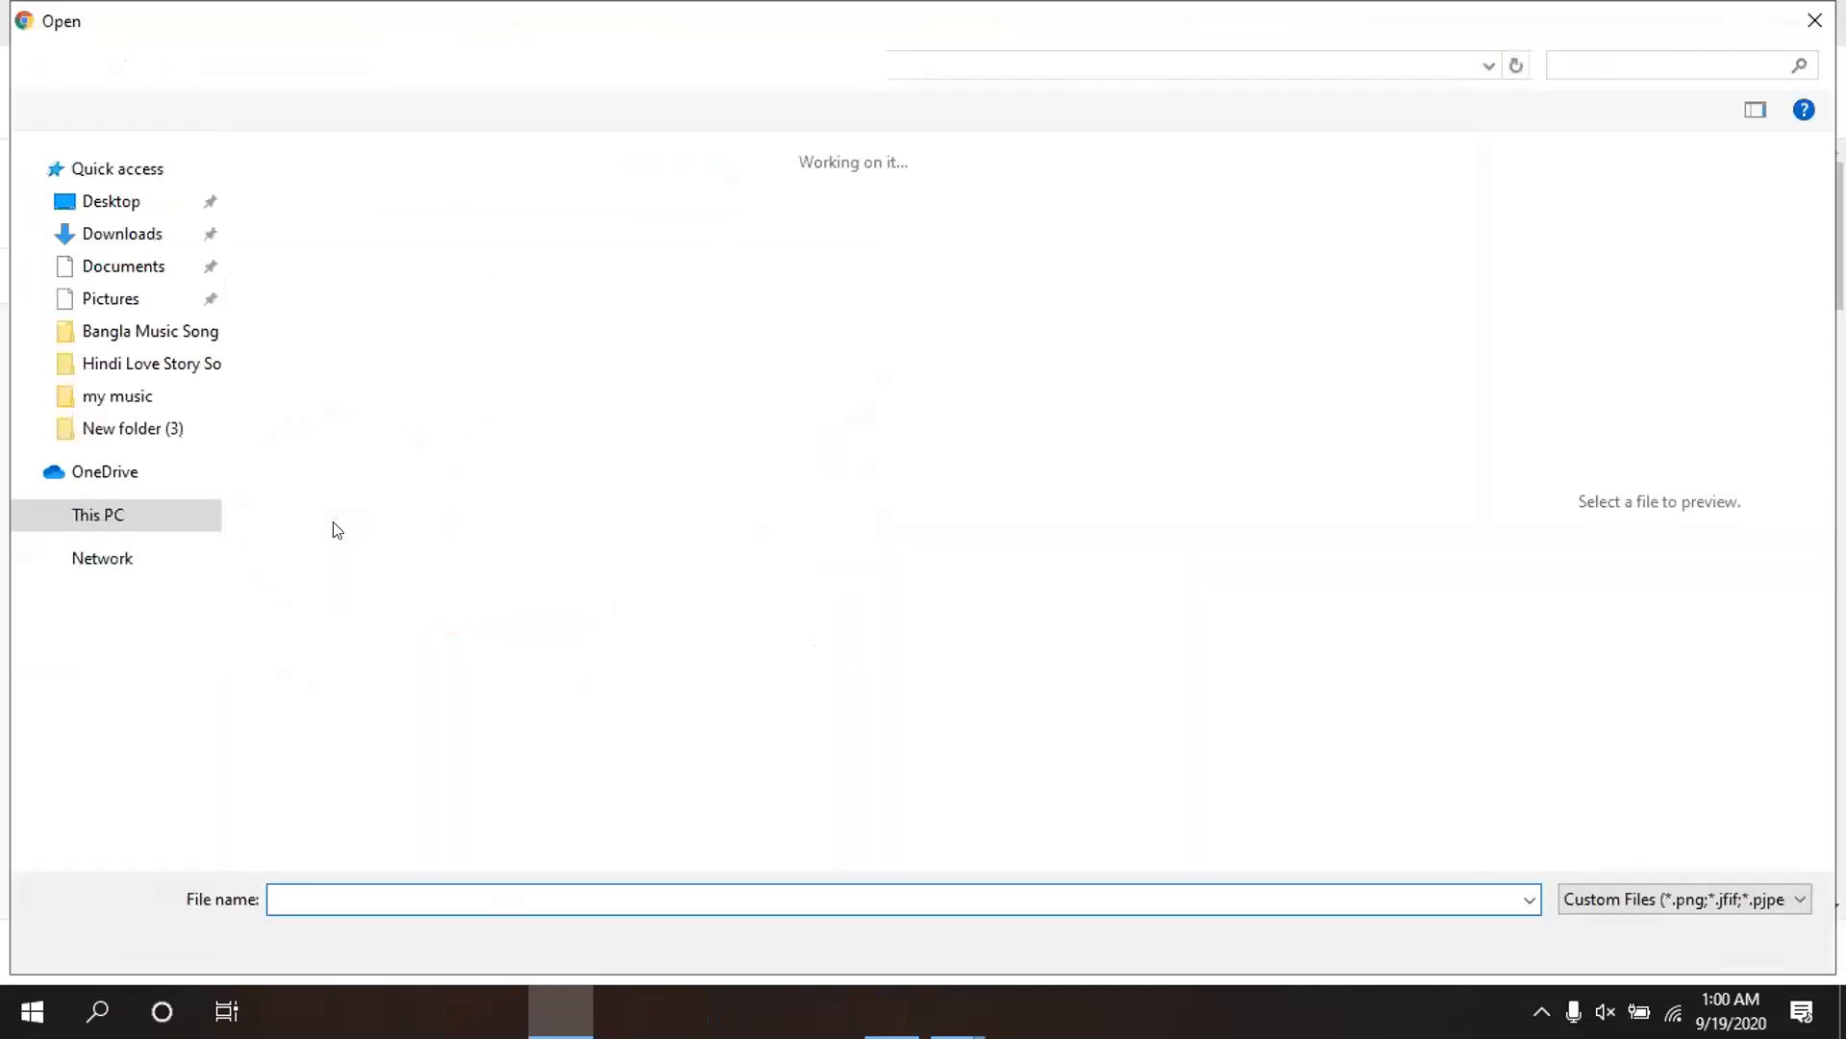
{"action": "left_click", "coordinate": [126, 233]}
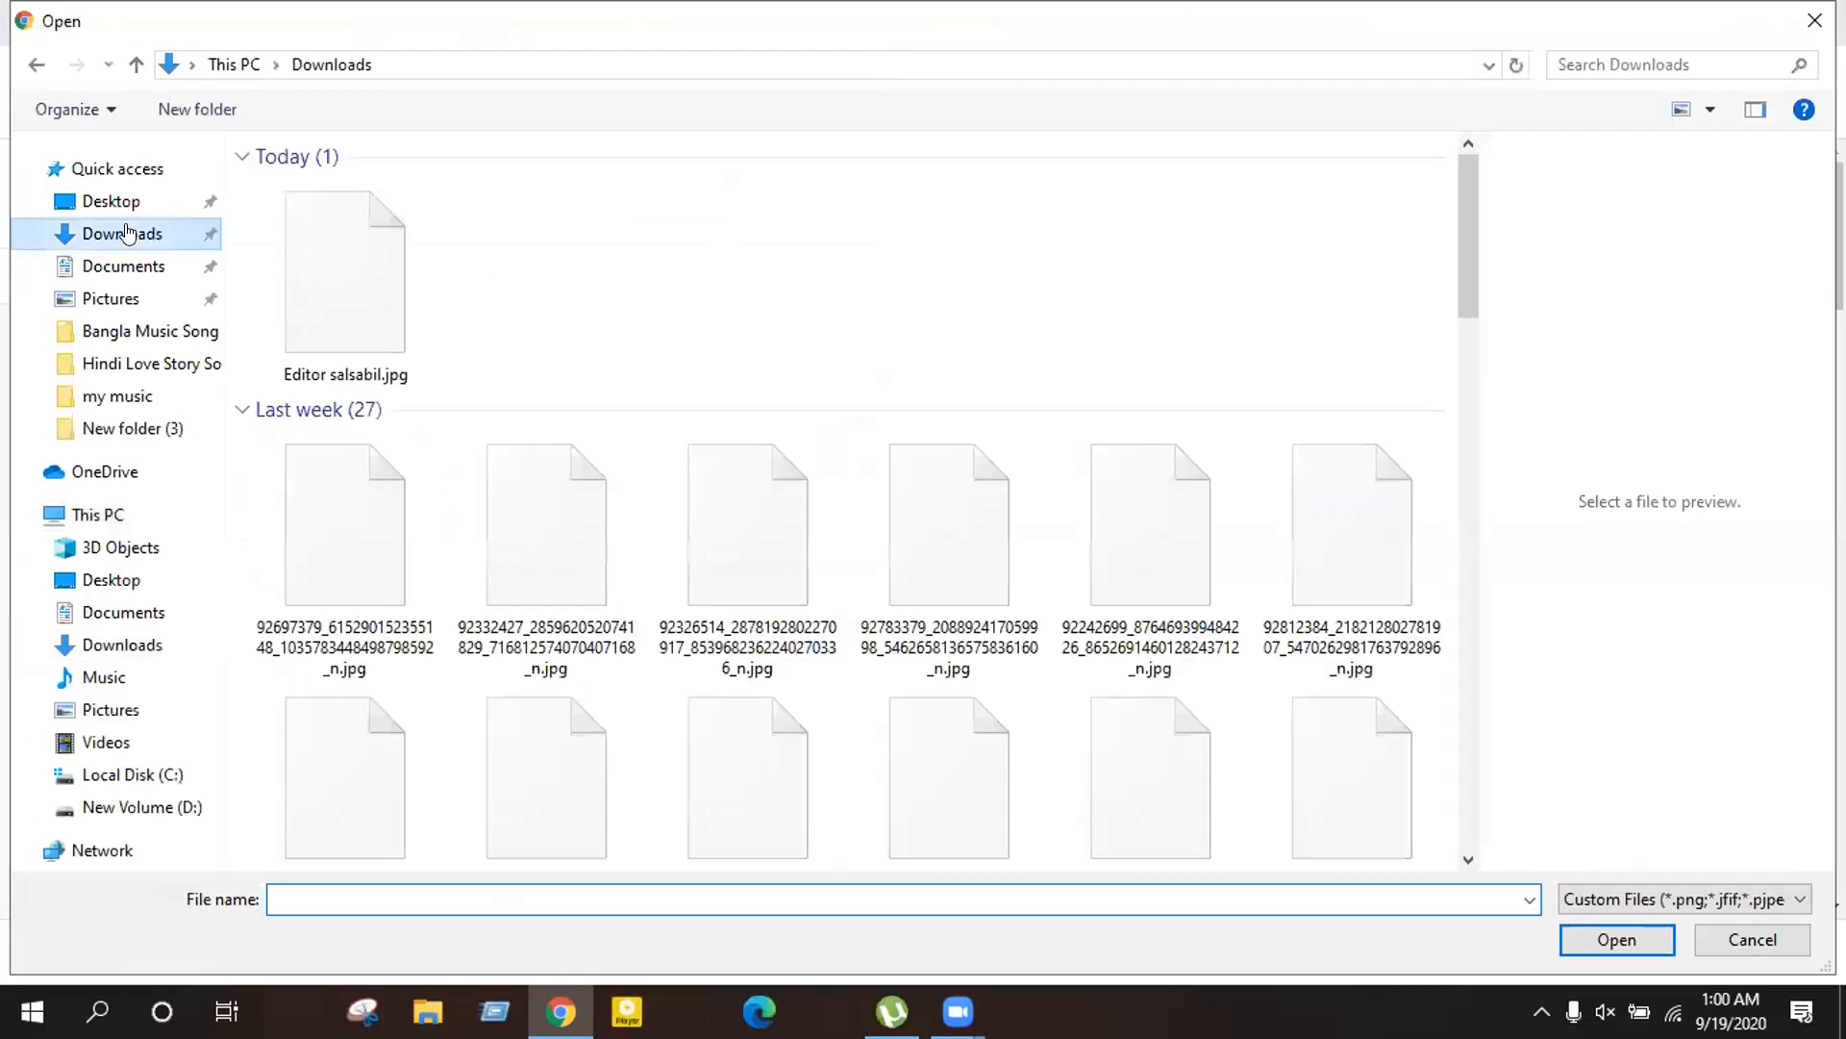
{"action": "left_click", "coordinate": [309, 269]}
{"action": "double_click", "coordinate": [310, 270]}
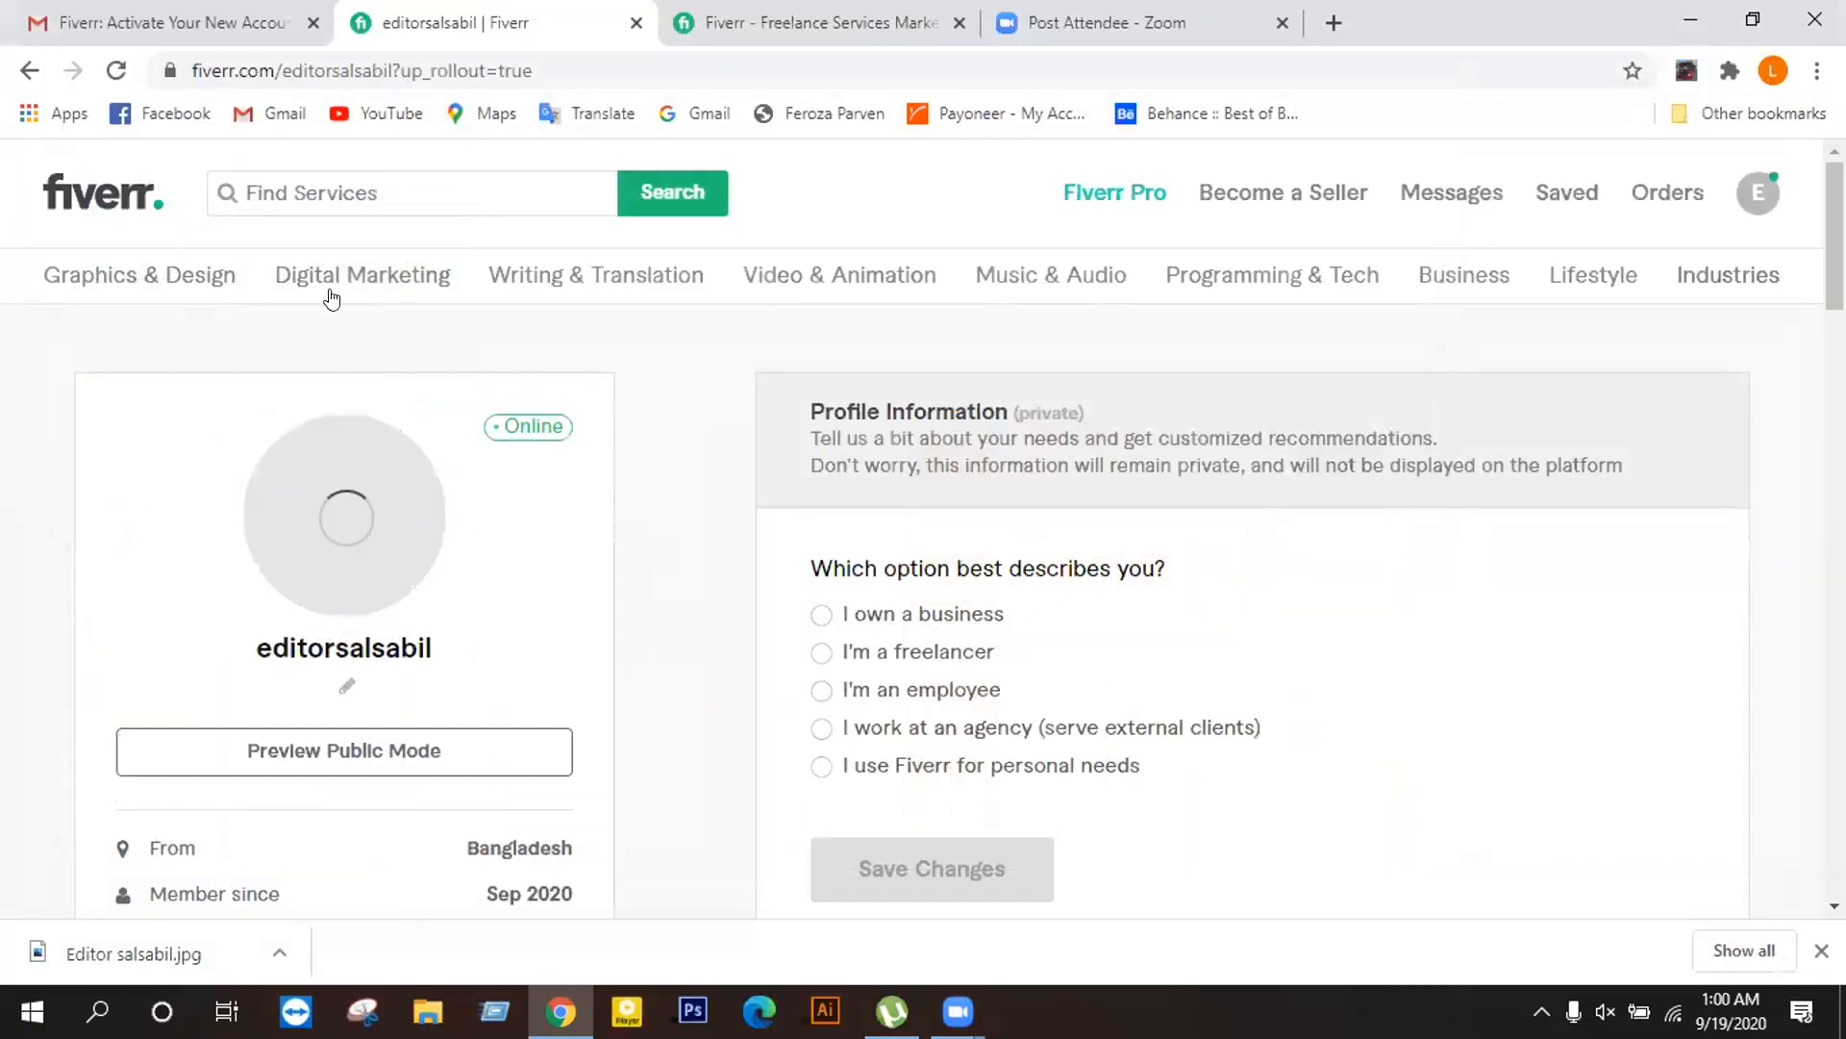
{"action": "mouse_move", "coordinate": [366, 272]}
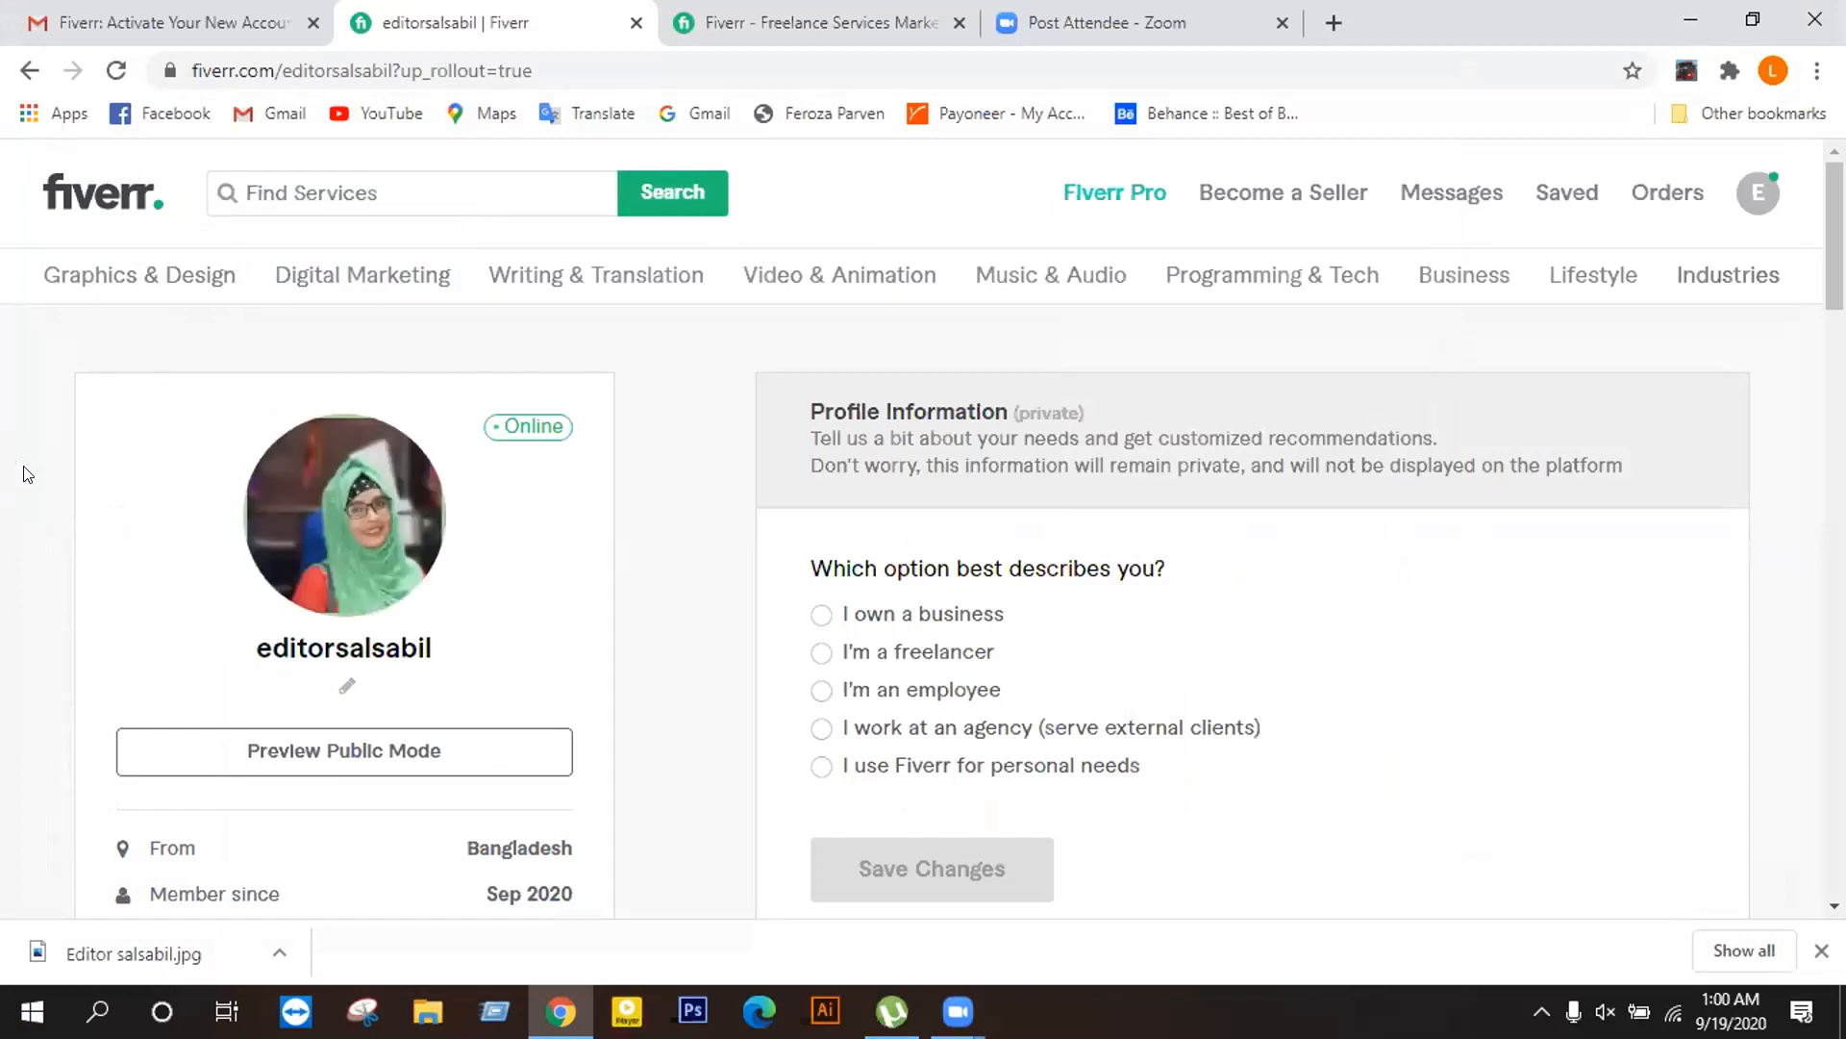
{"action": "scroll", "coordinate": [417, 552], "scroll_direction": "down", "scroll_amount": 3}
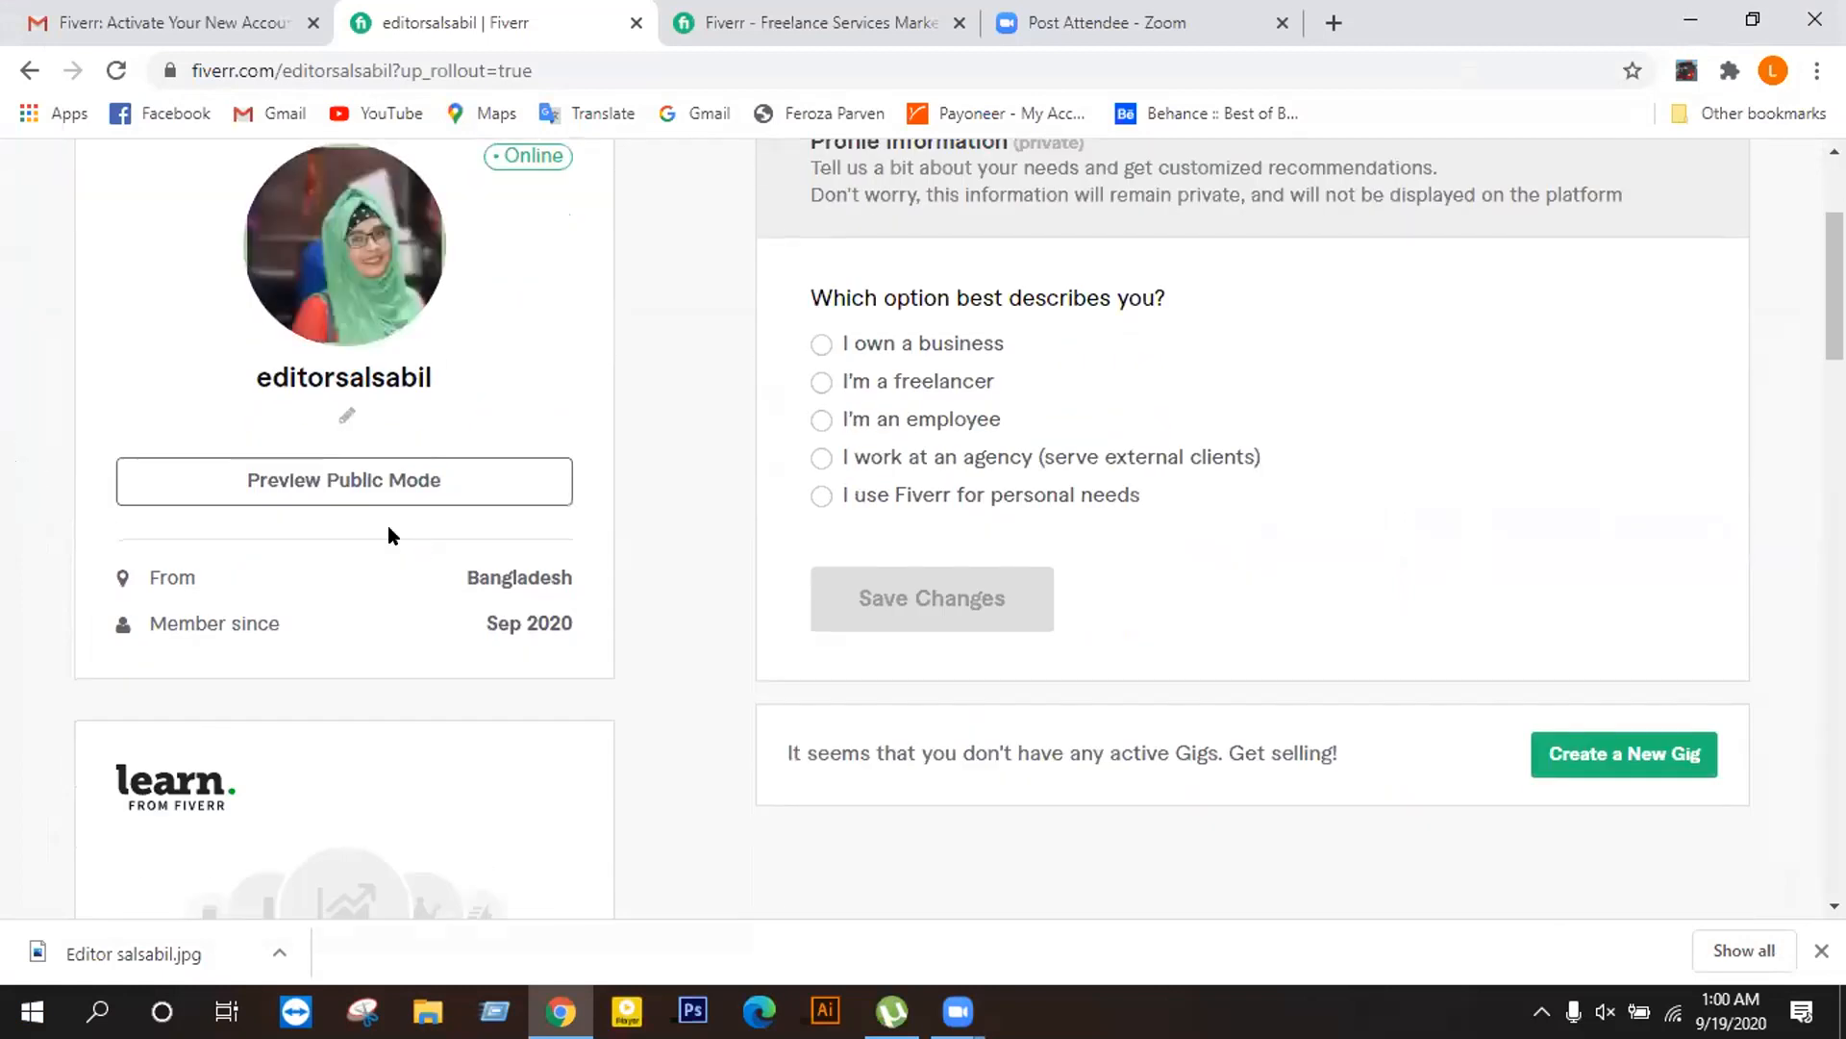
{"action": "scroll", "coordinate": [358, 554], "scroll_direction": "down", "scroll_amount": 1}
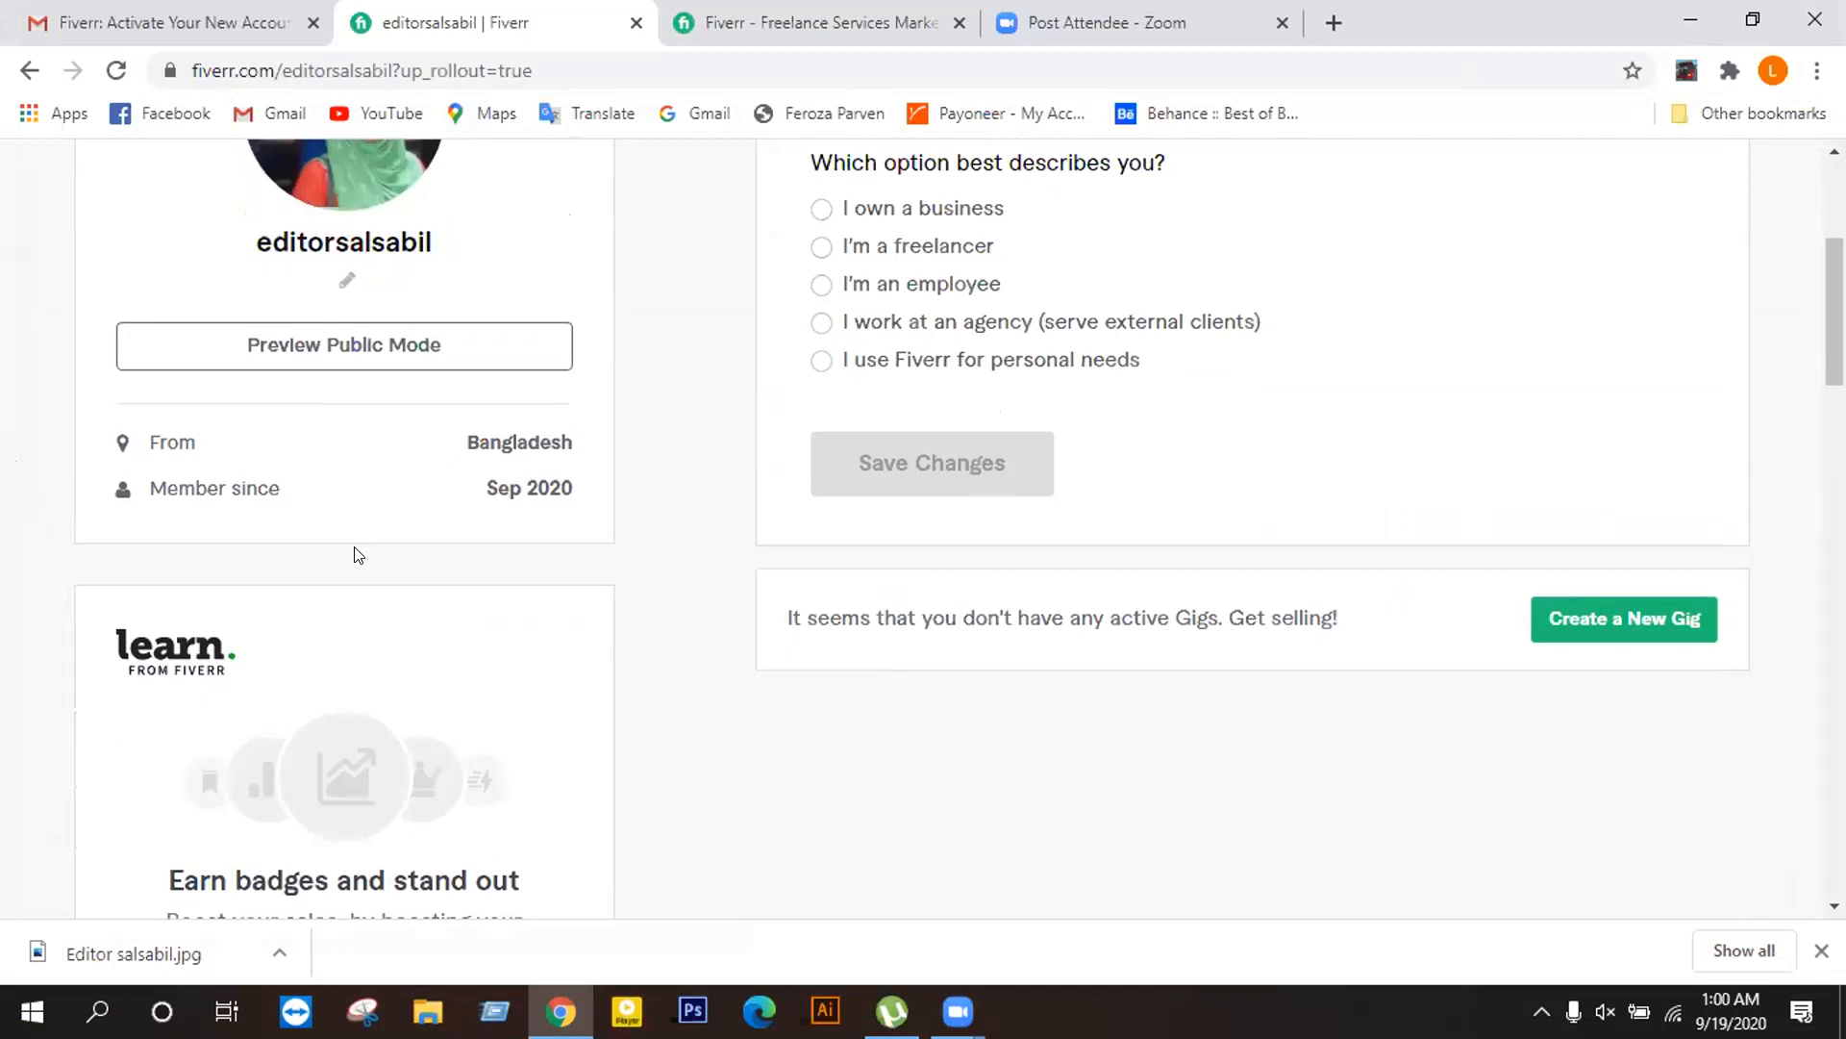
Scroll through the profile page now showing the new avatar
{"action": "scroll", "coordinate": [481, 555], "scroll_direction": "down", "scroll_amount": 2}
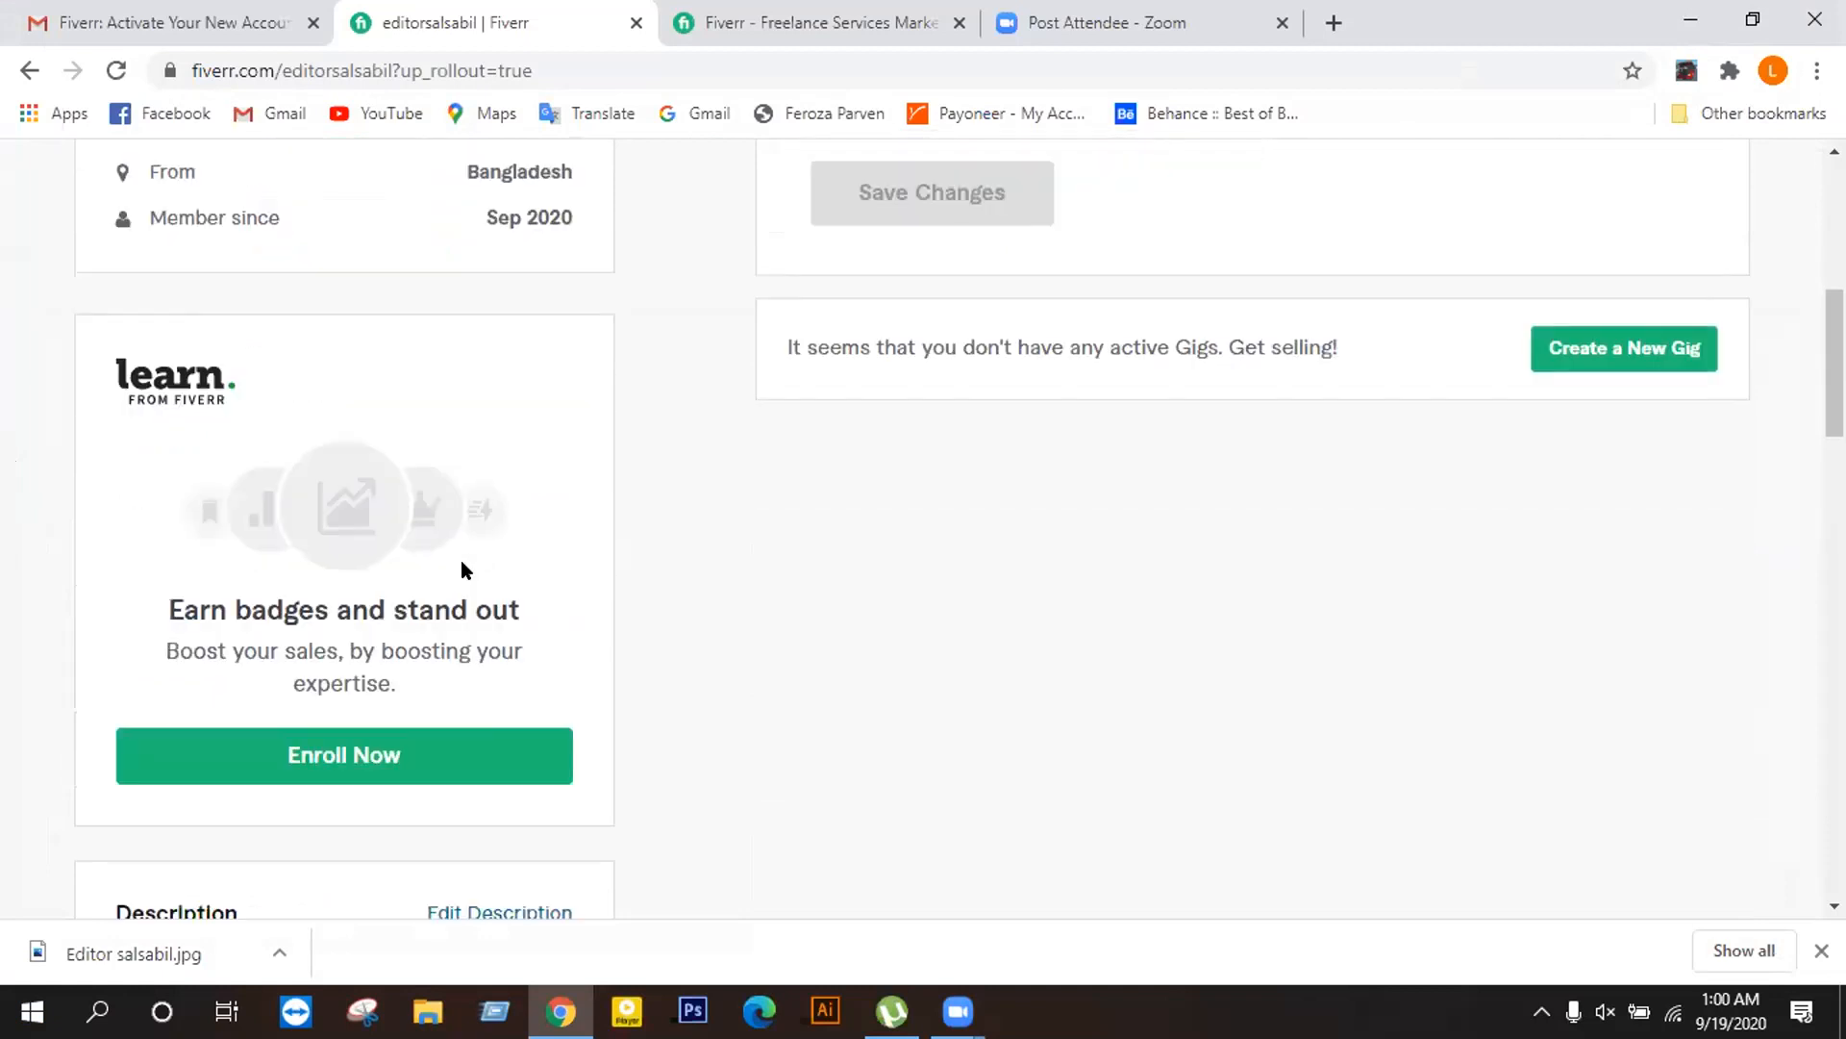
{"action": "scroll", "coordinate": [431, 561], "scroll_direction": "down", "scroll_amount": 1}
{"action": "scroll", "coordinate": [402, 562], "scroll_direction": "up", "scroll_amount": 6}
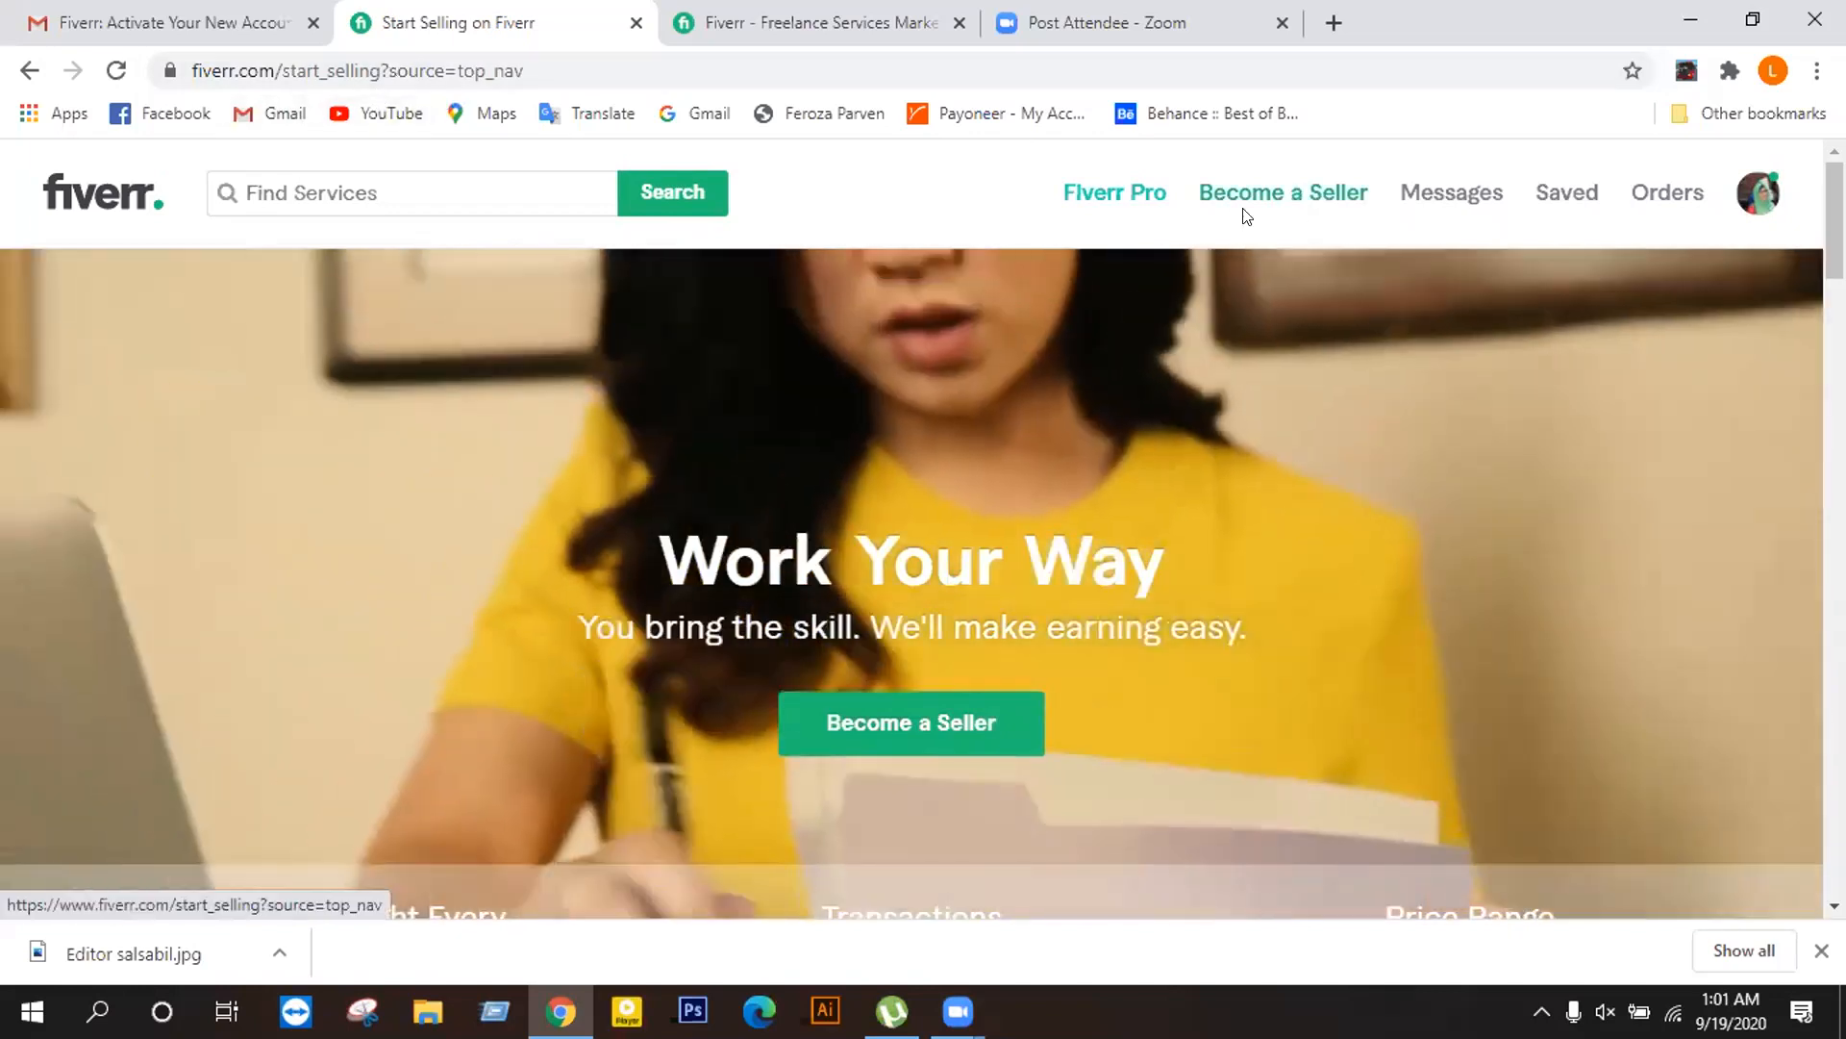
{"action": "scroll", "coordinate": [1152, 485], "scroll_direction": "down", "scroll_amount": 5}
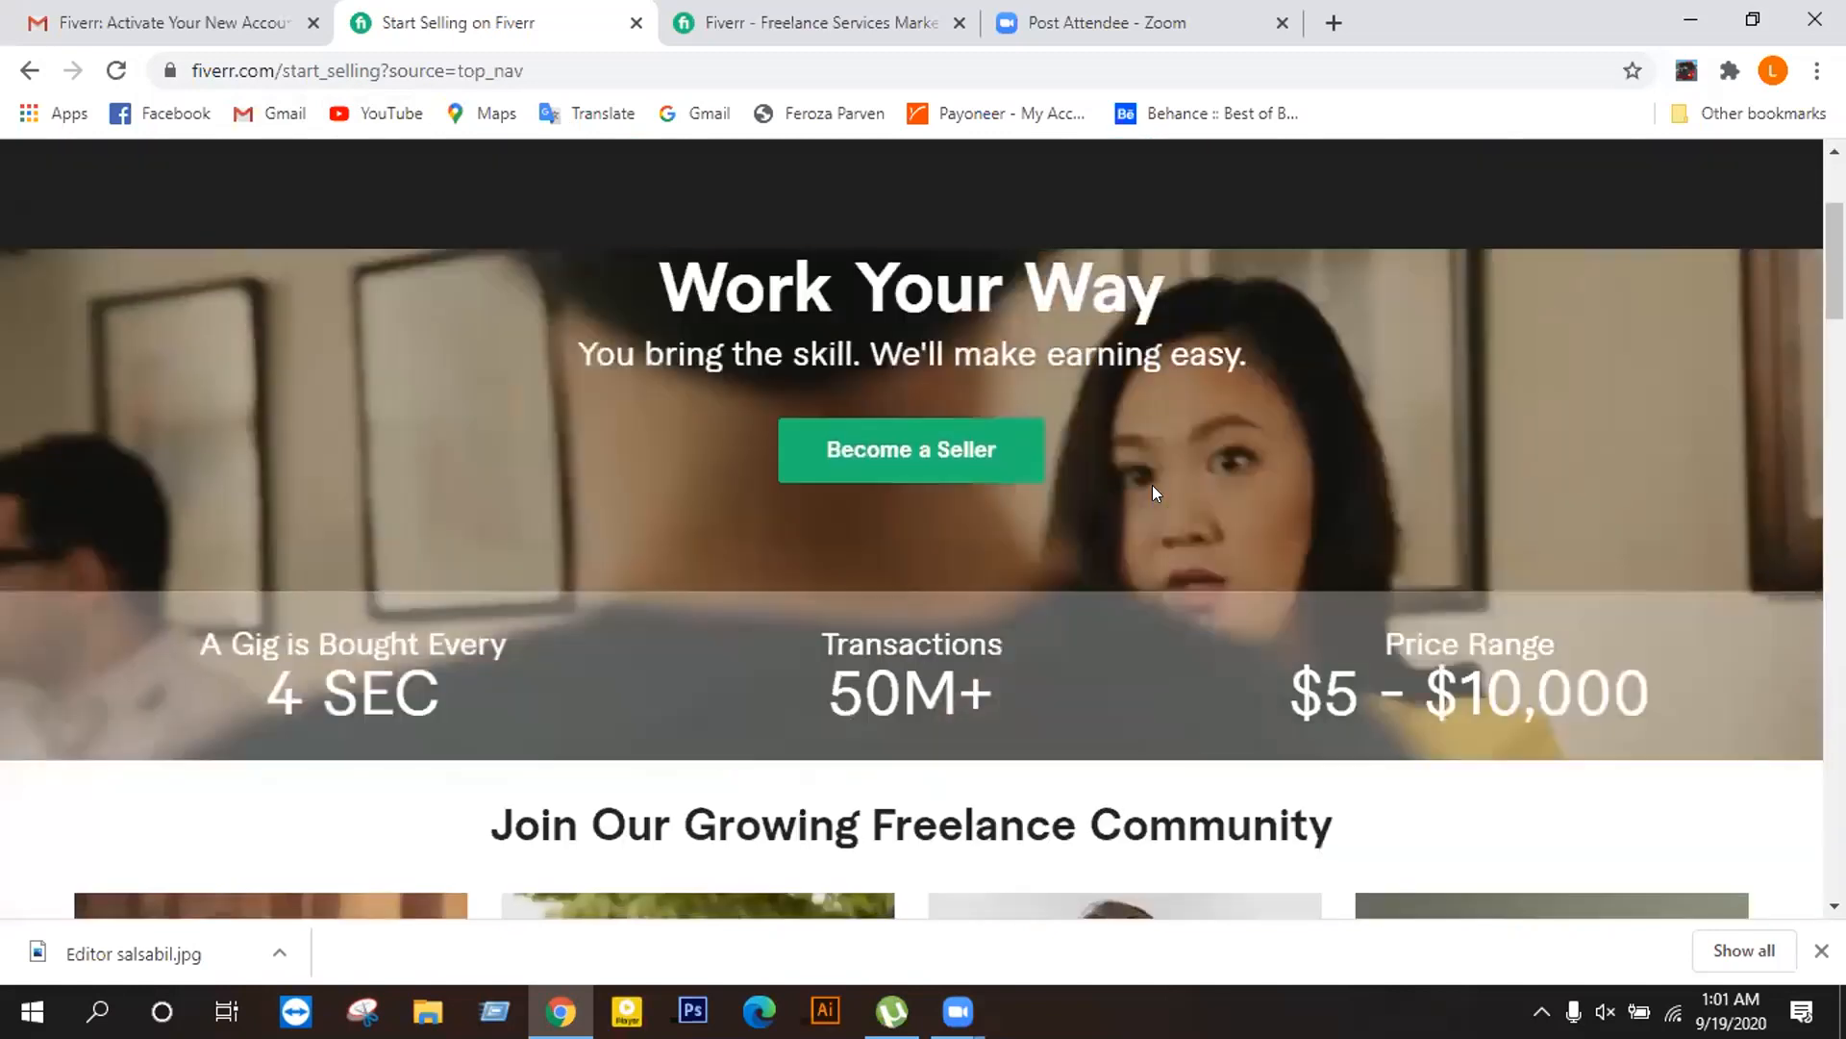
{"action": "scroll", "coordinate": [1152, 481], "scroll_direction": "up", "scroll_amount": 5}
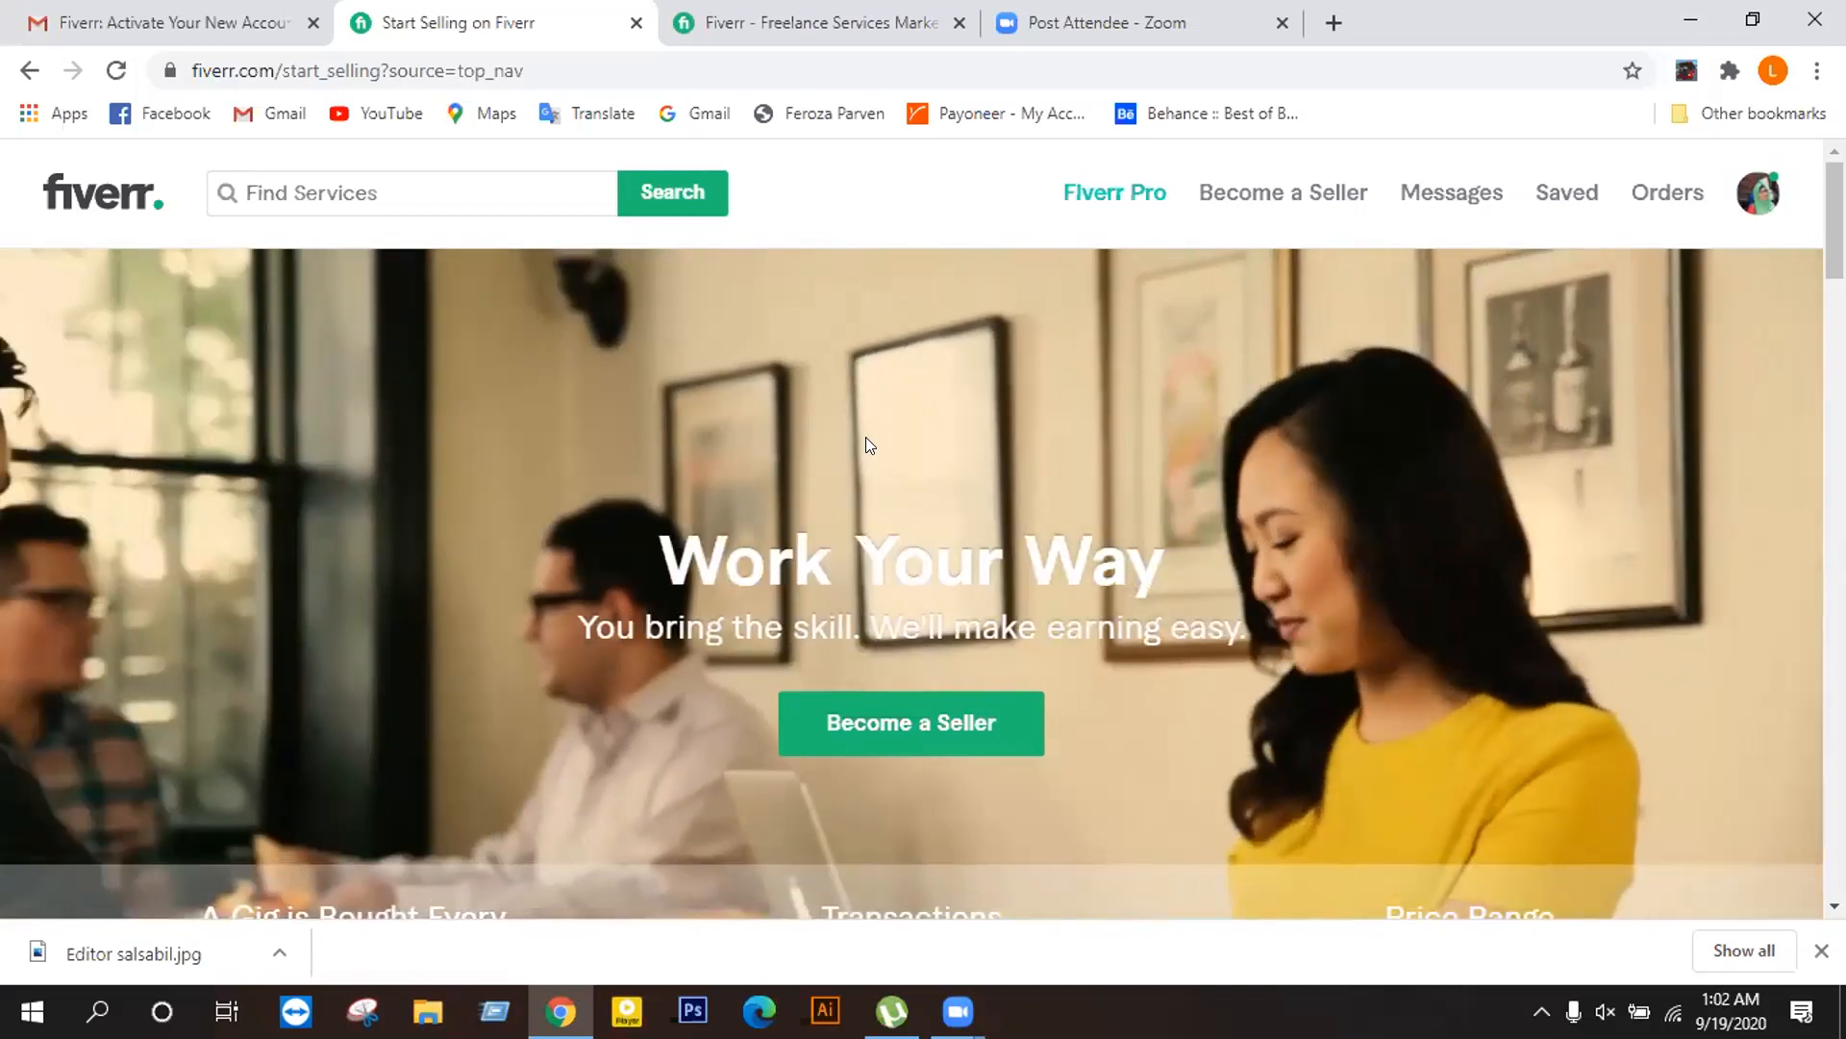
{"action": "scroll", "coordinate": [859, 562], "scroll_direction": "down", "scroll_amount": 15}
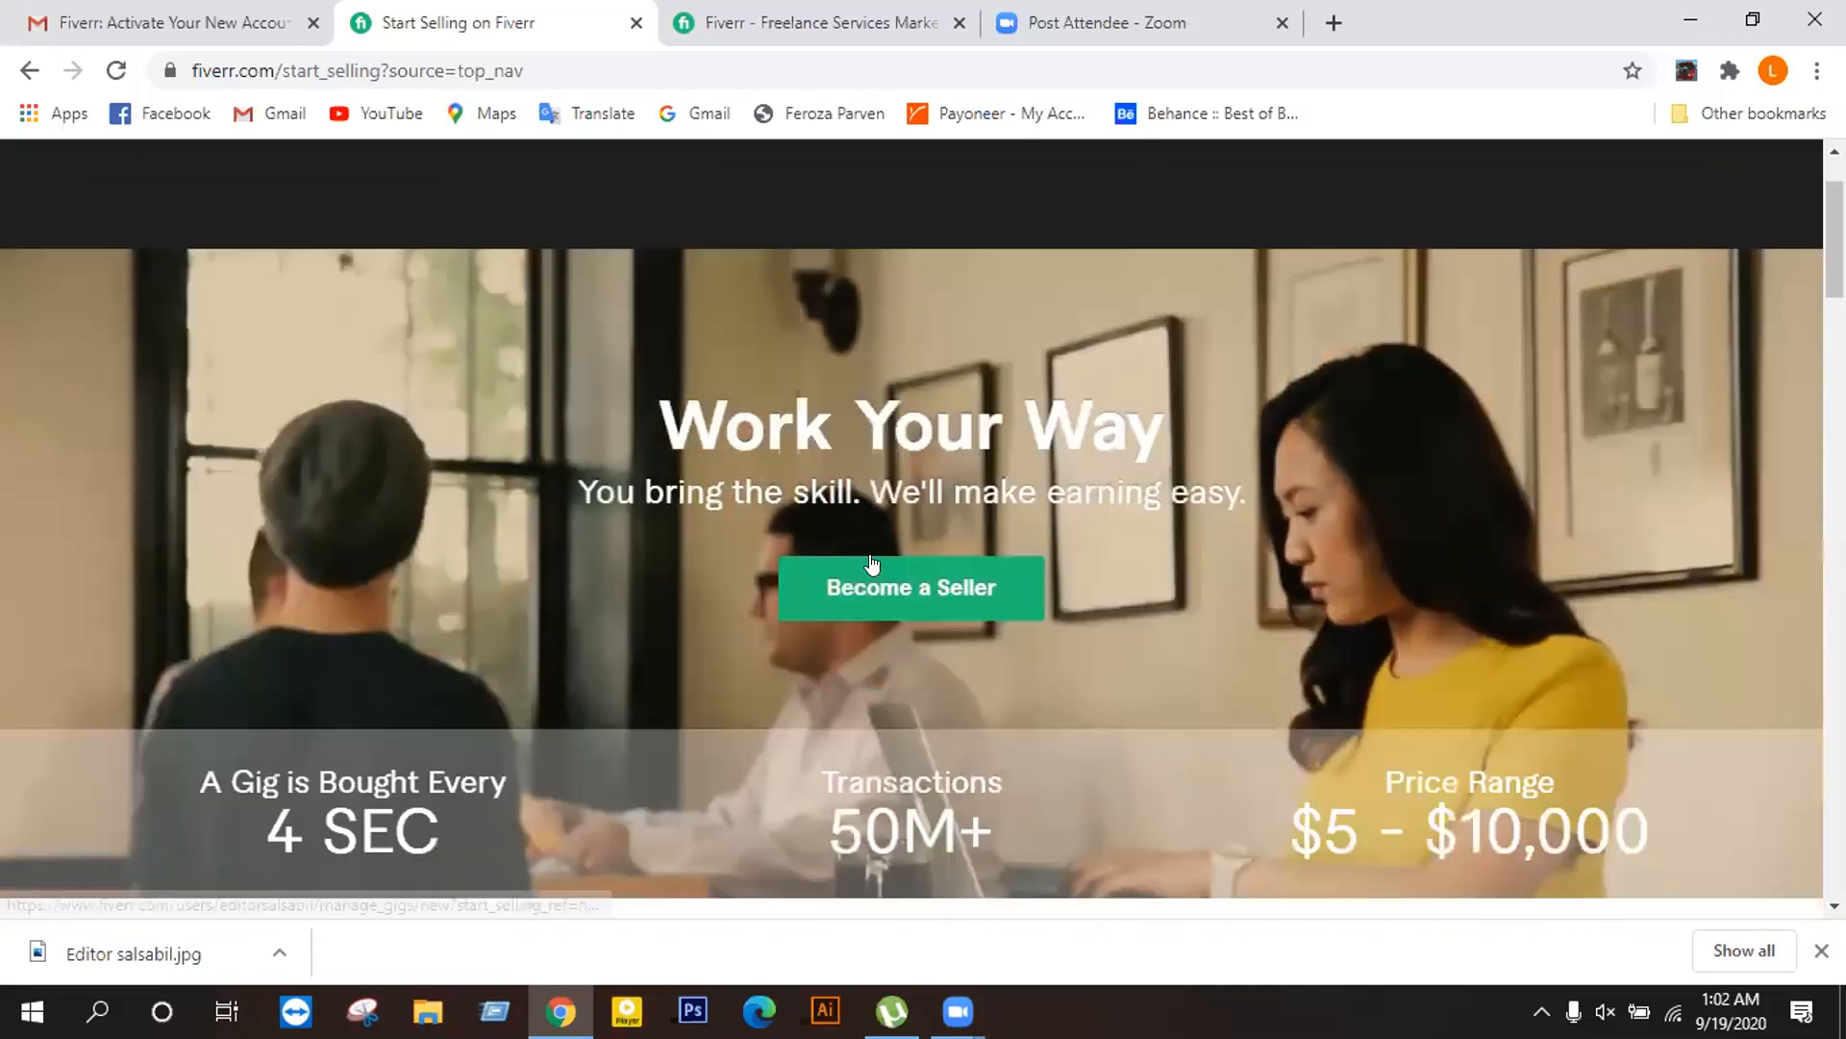
{"action": "scroll", "coordinate": [859, 563], "scroll_direction": "down", "scroll_amount": 10}
{"action": "scroll", "coordinate": [844, 577], "scroll_direction": "up", "scroll_amount": 17}
{"action": "scroll", "coordinate": [836, 581], "scroll_direction": "up", "scroll_amount": 3}
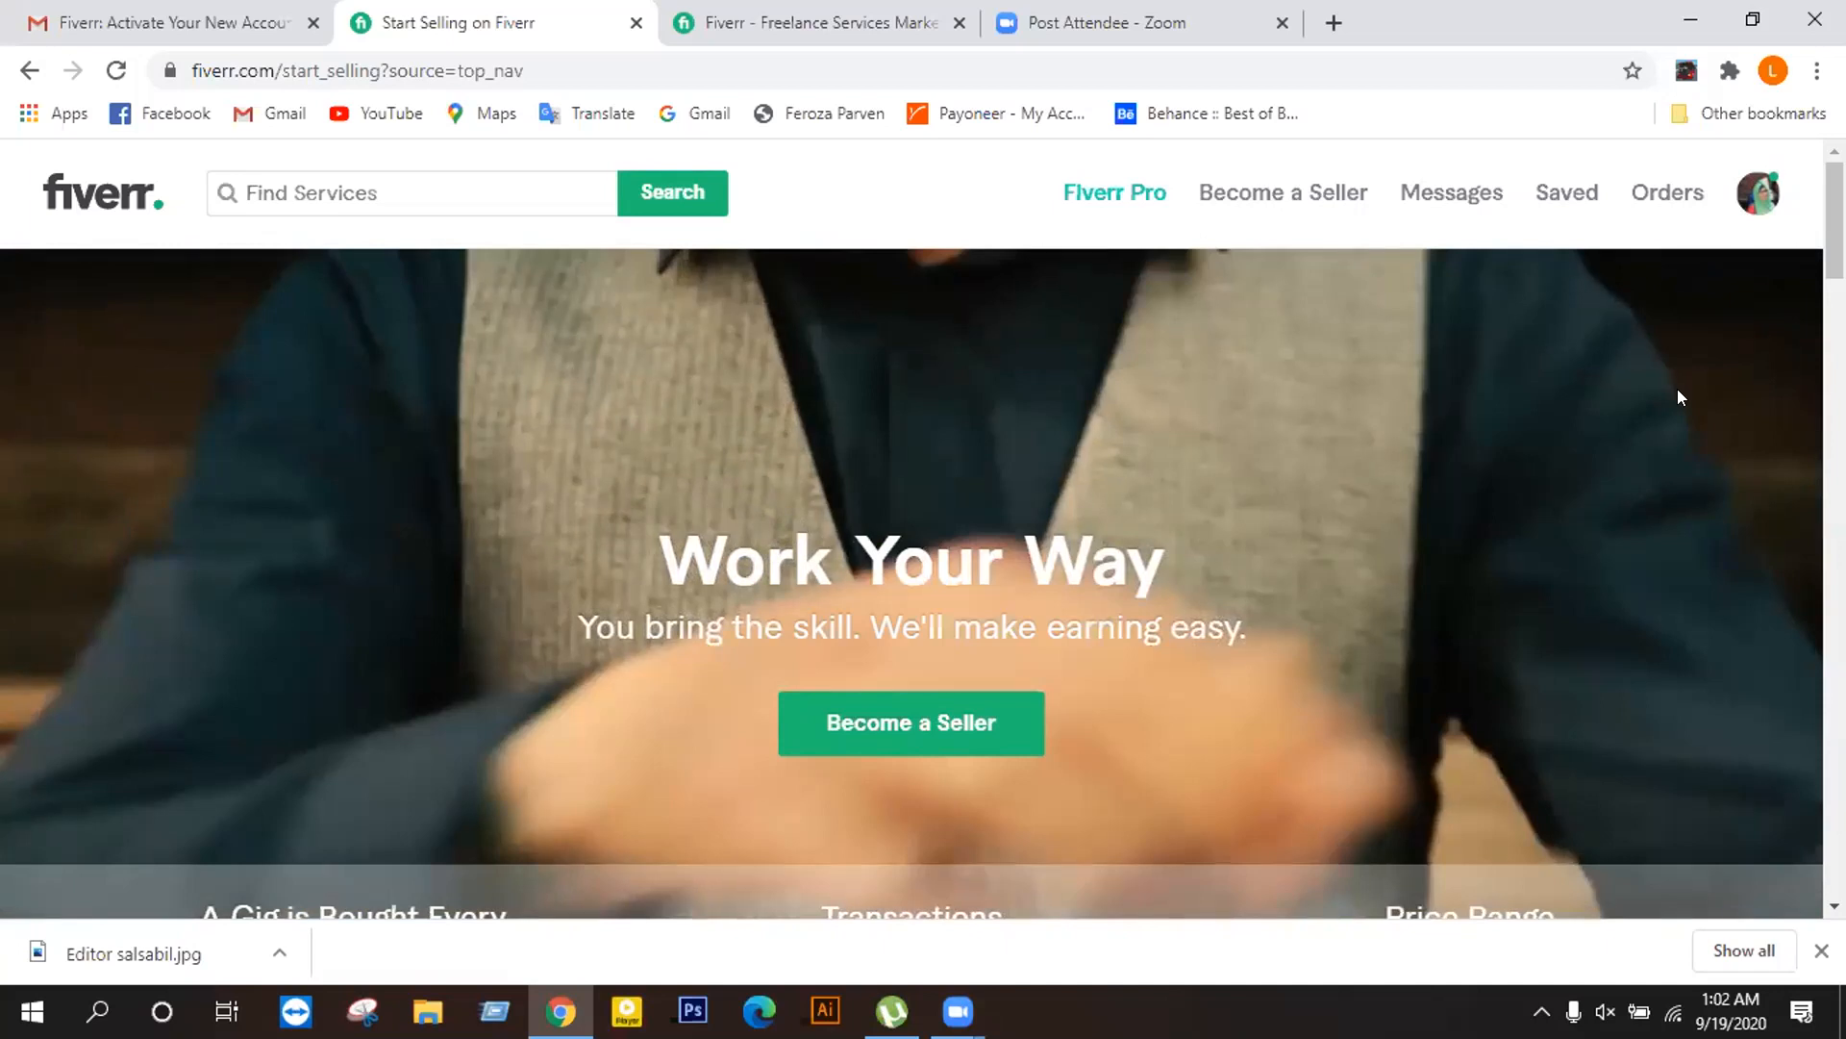
{"action": "scroll", "coordinate": [1680, 397], "scroll_direction": "down", "scroll_amount": 3}
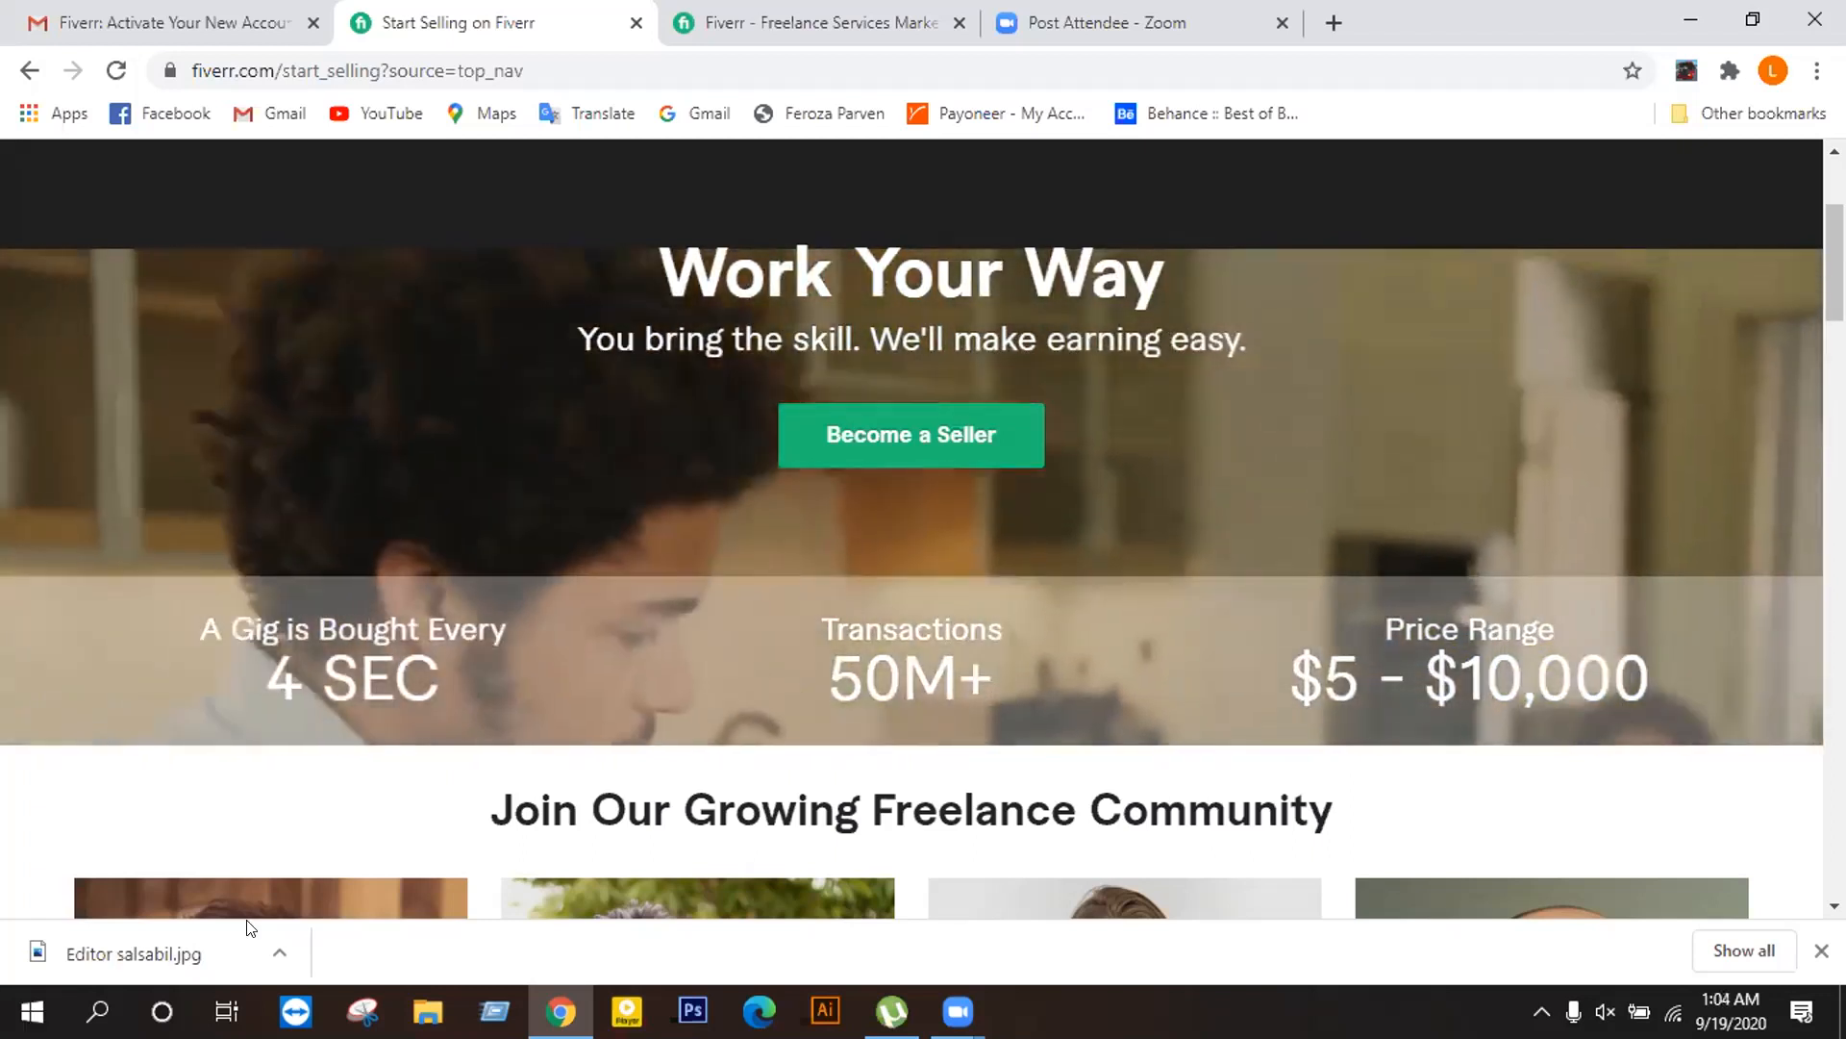
Scroll the Start Selling page to How It Works: Create a Gig, Deliver Great Work, Get Paid
{"action": "scroll", "coordinate": [417, 717], "scroll_direction": "up", "scroll_amount": 3}
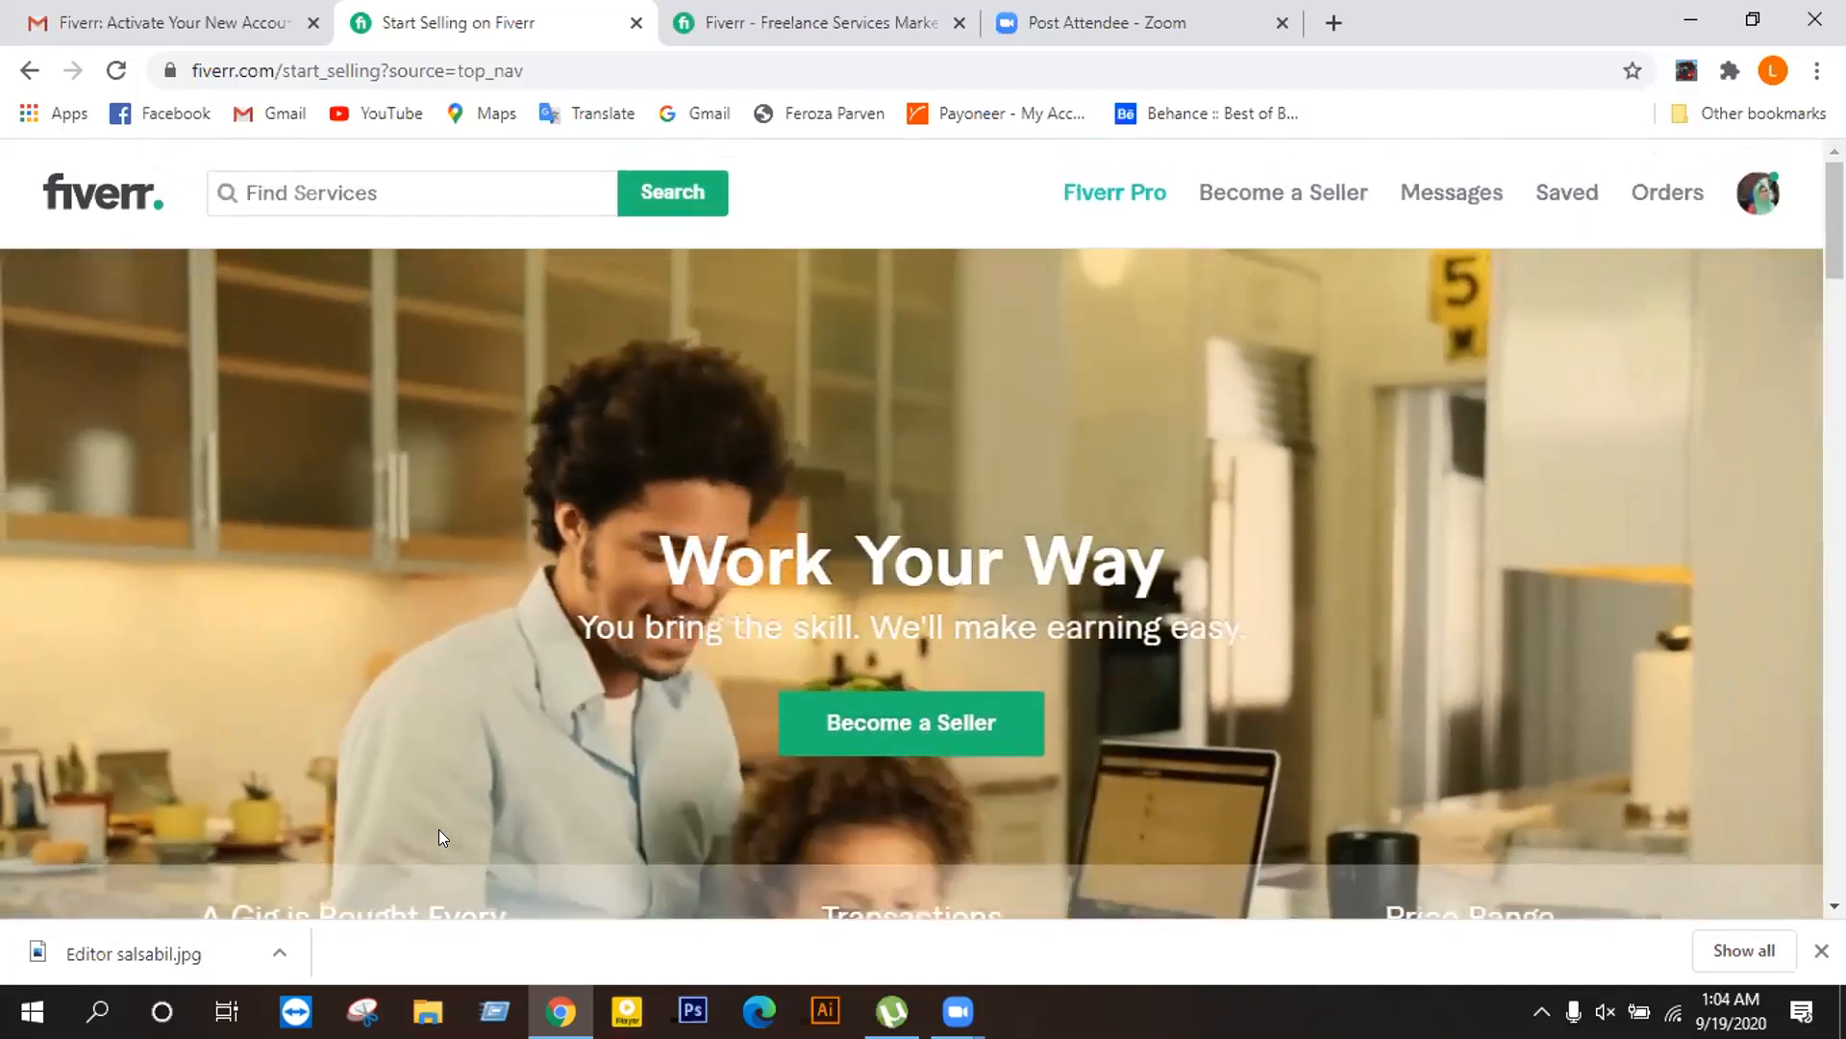
{"action": "scroll", "coordinate": [438, 836], "scroll_direction": "down", "scroll_amount": 3}
{"action": "scroll", "coordinate": [438, 842], "scroll_direction": "down", "scroll_amount": 2}
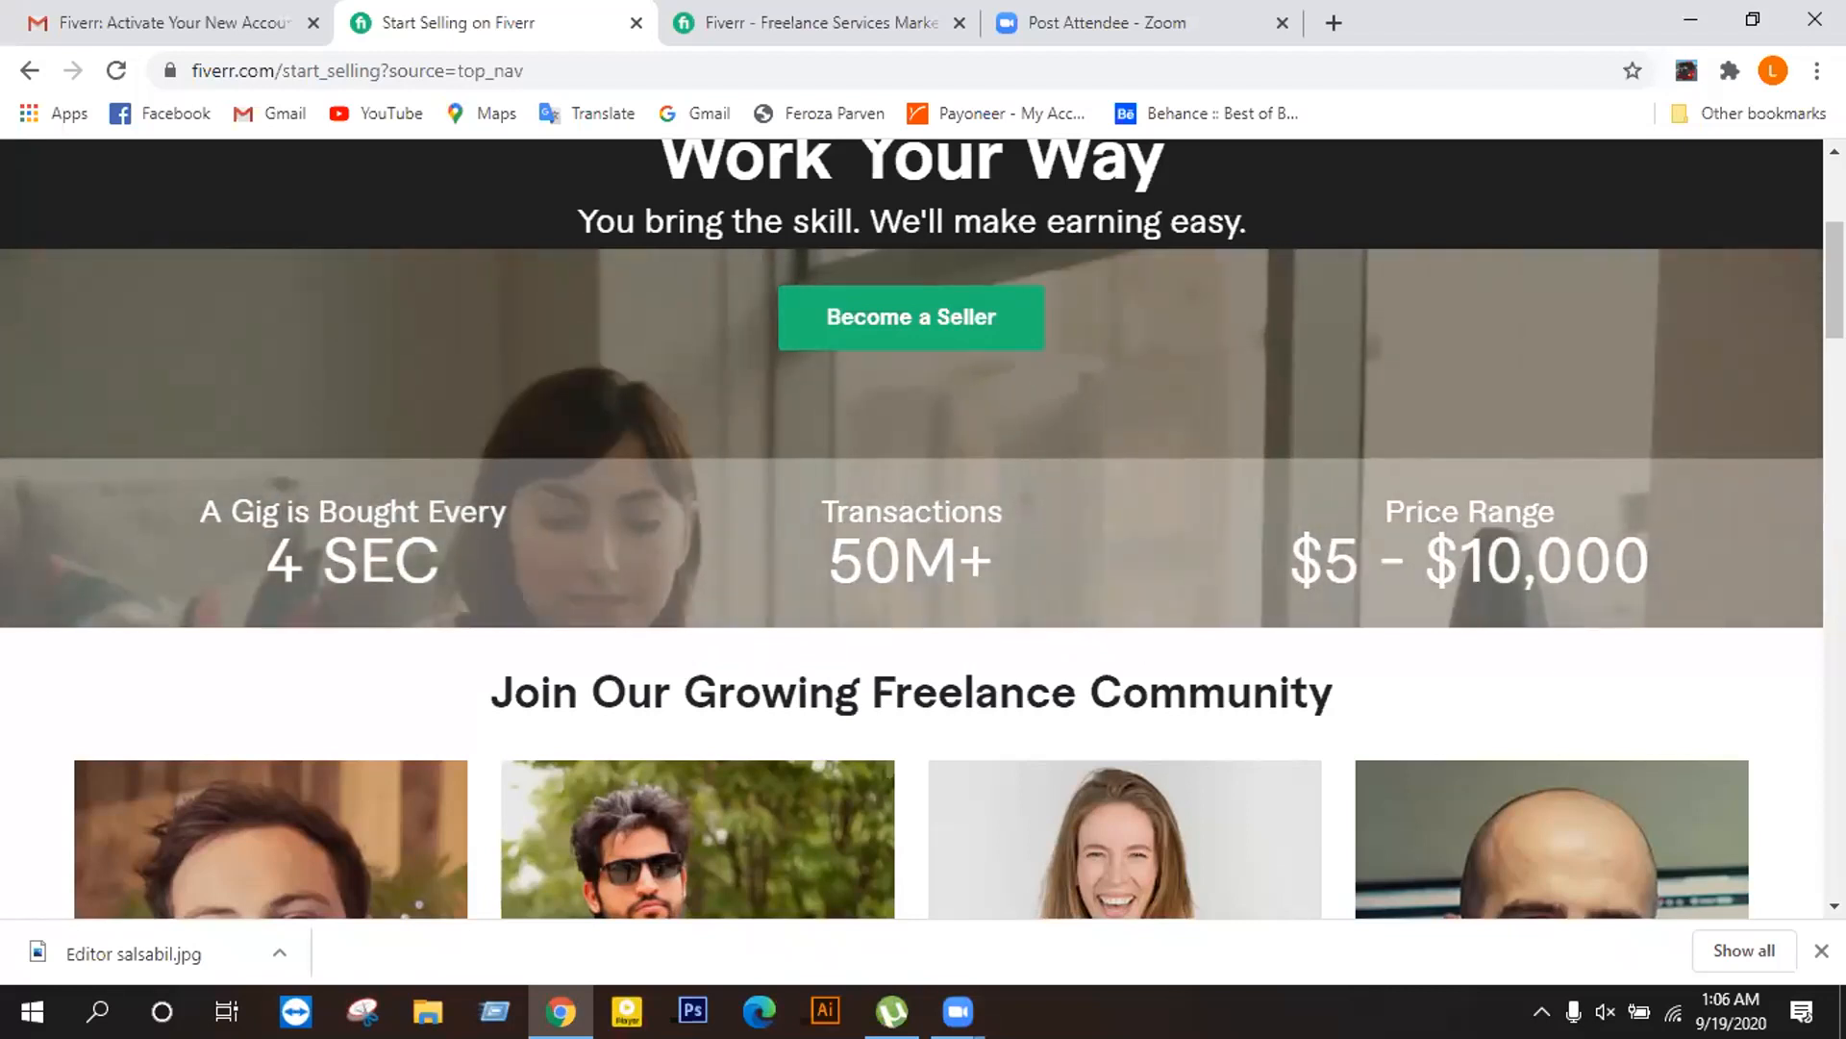
{"action": "scroll", "coordinate": [1541, 411], "scroll_direction": "down", "scroll_amount": 2}
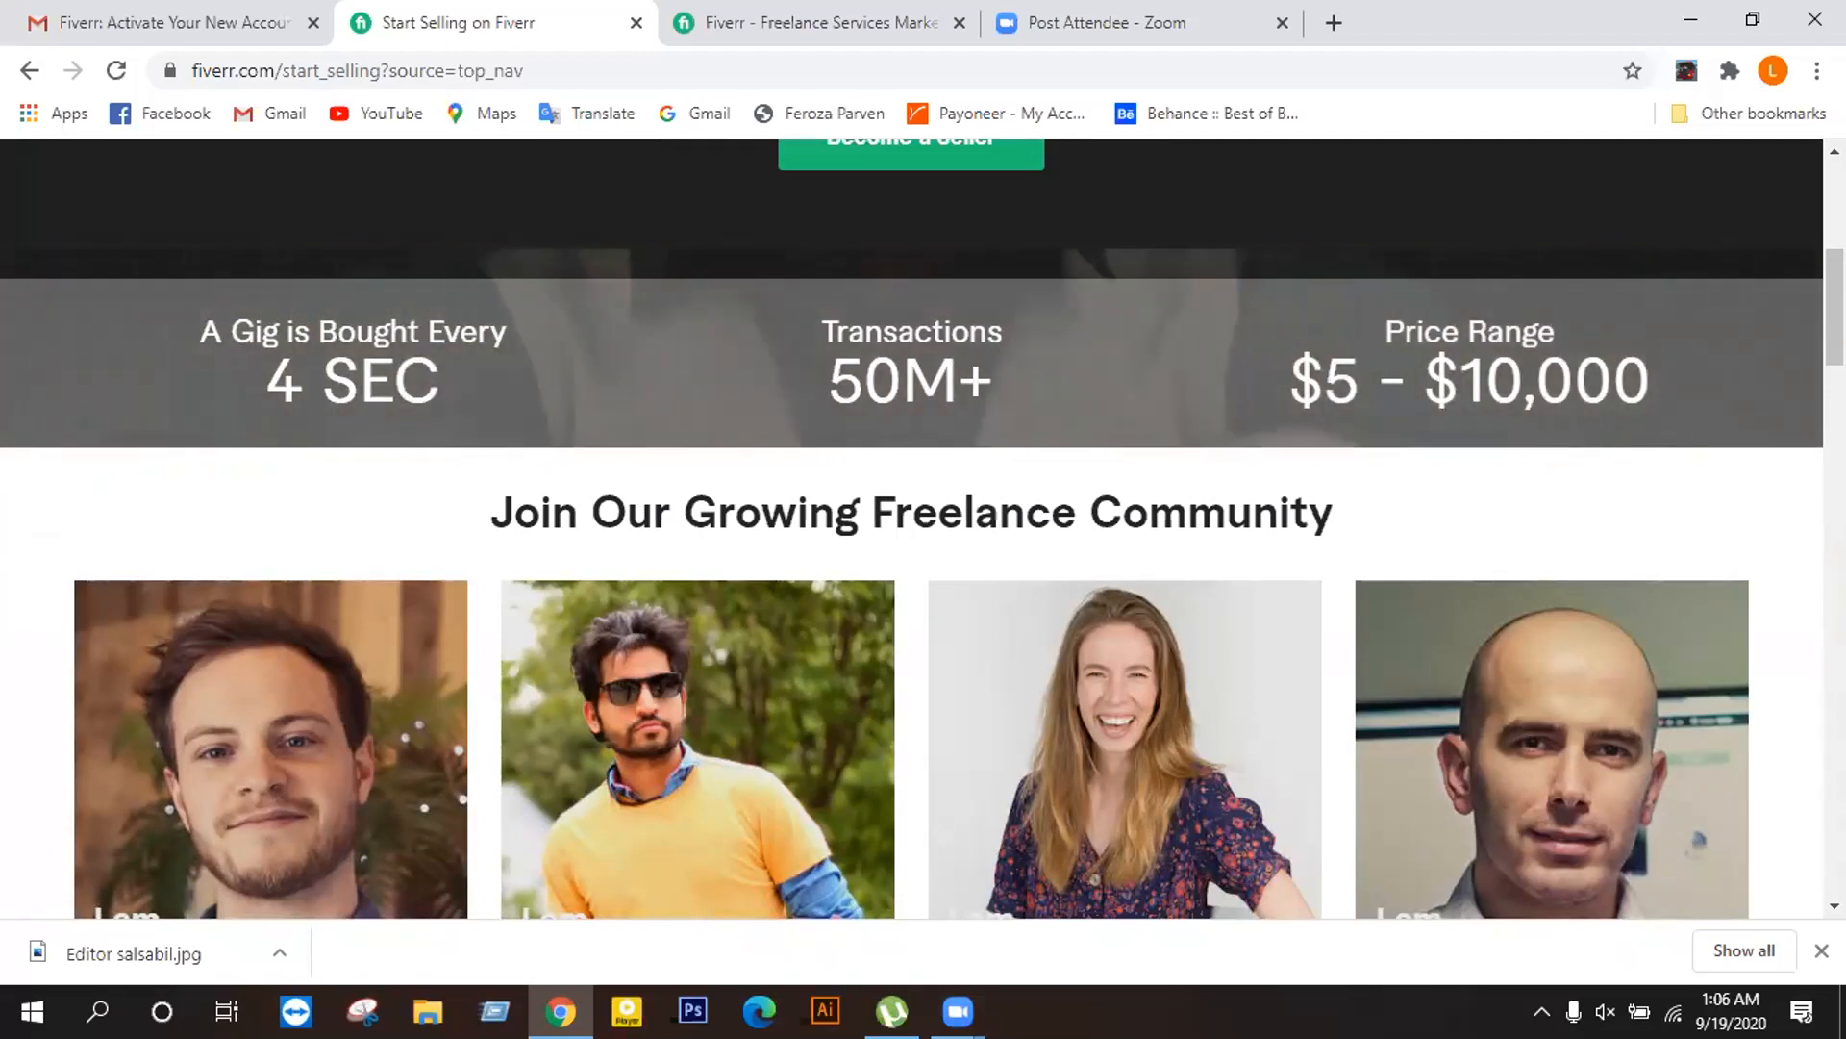
{"action": "scroll", "coordinate": [922, 529], "scroll_direction": "down", "scroll_amount": 3}
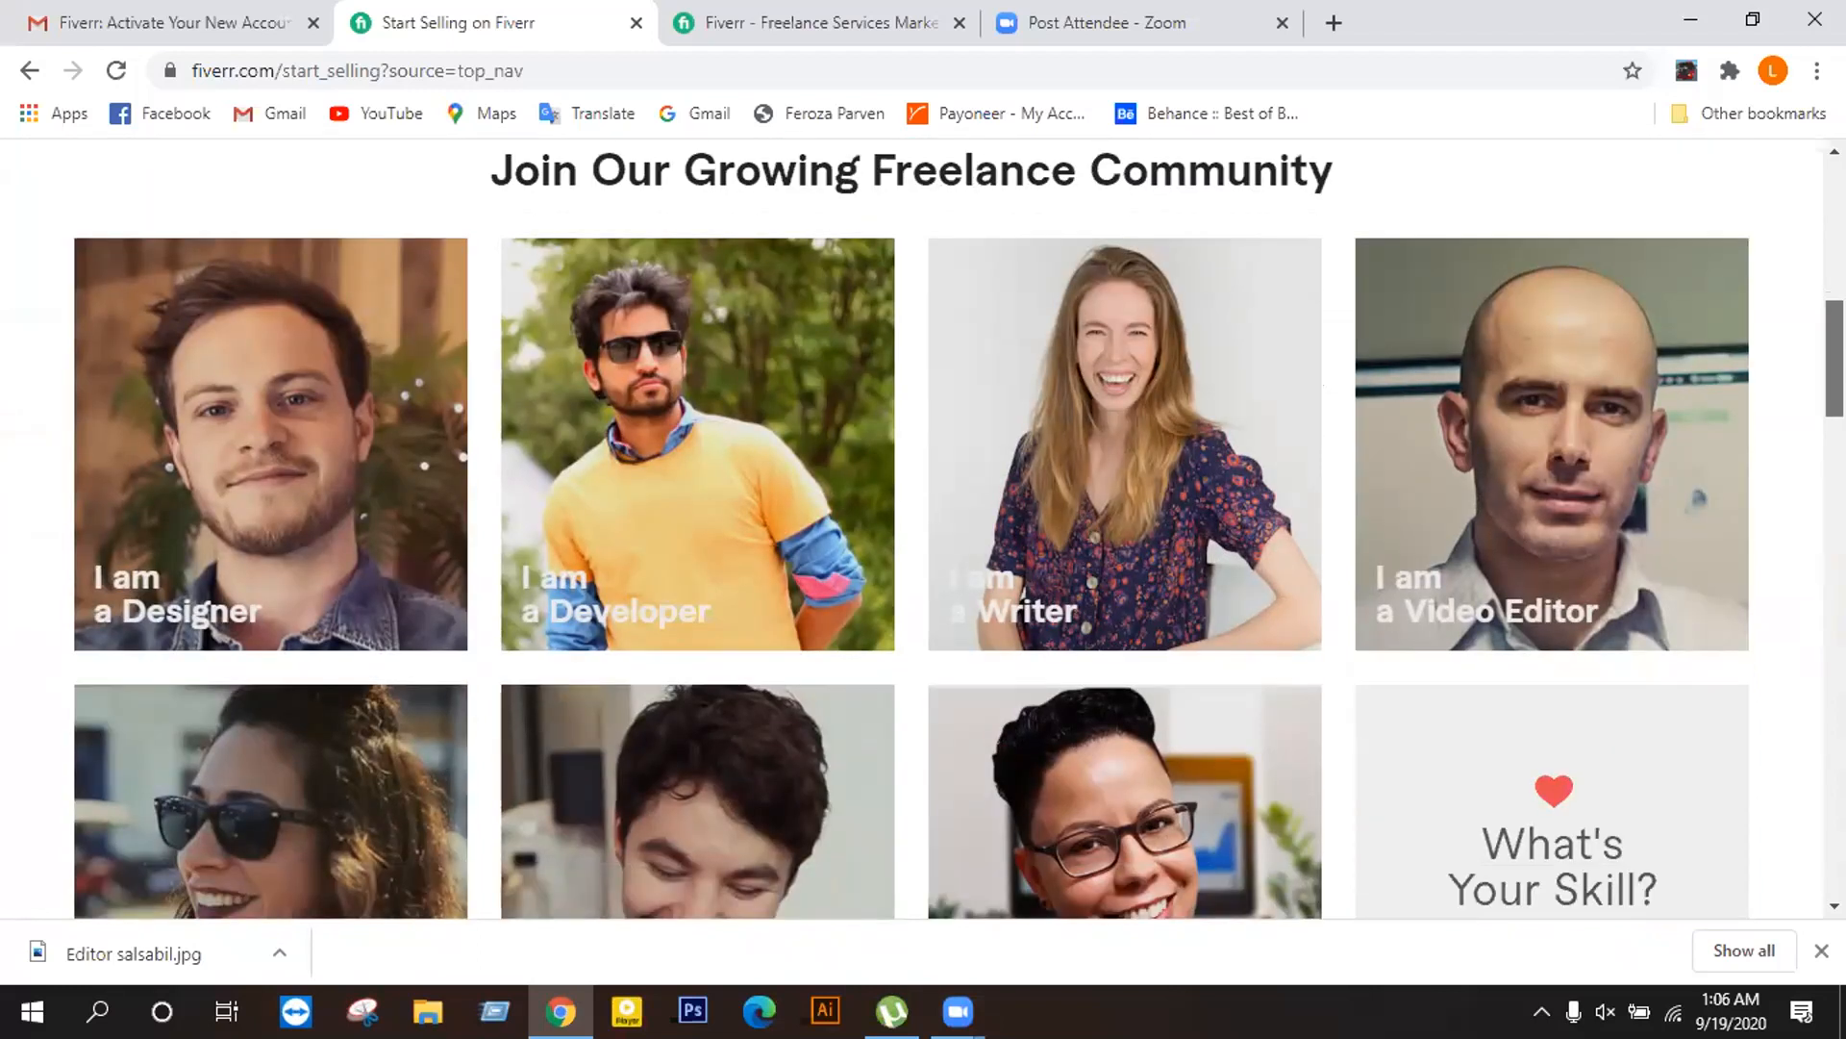
{"action": "scroll", "coordinate": [1767, 509], "scroll_direction": "down", "scroll_amount": 10}
{"action": "scroll", "coordinate": [1766, 508], "scroll_direction": "up", "scroll_amount": 2}
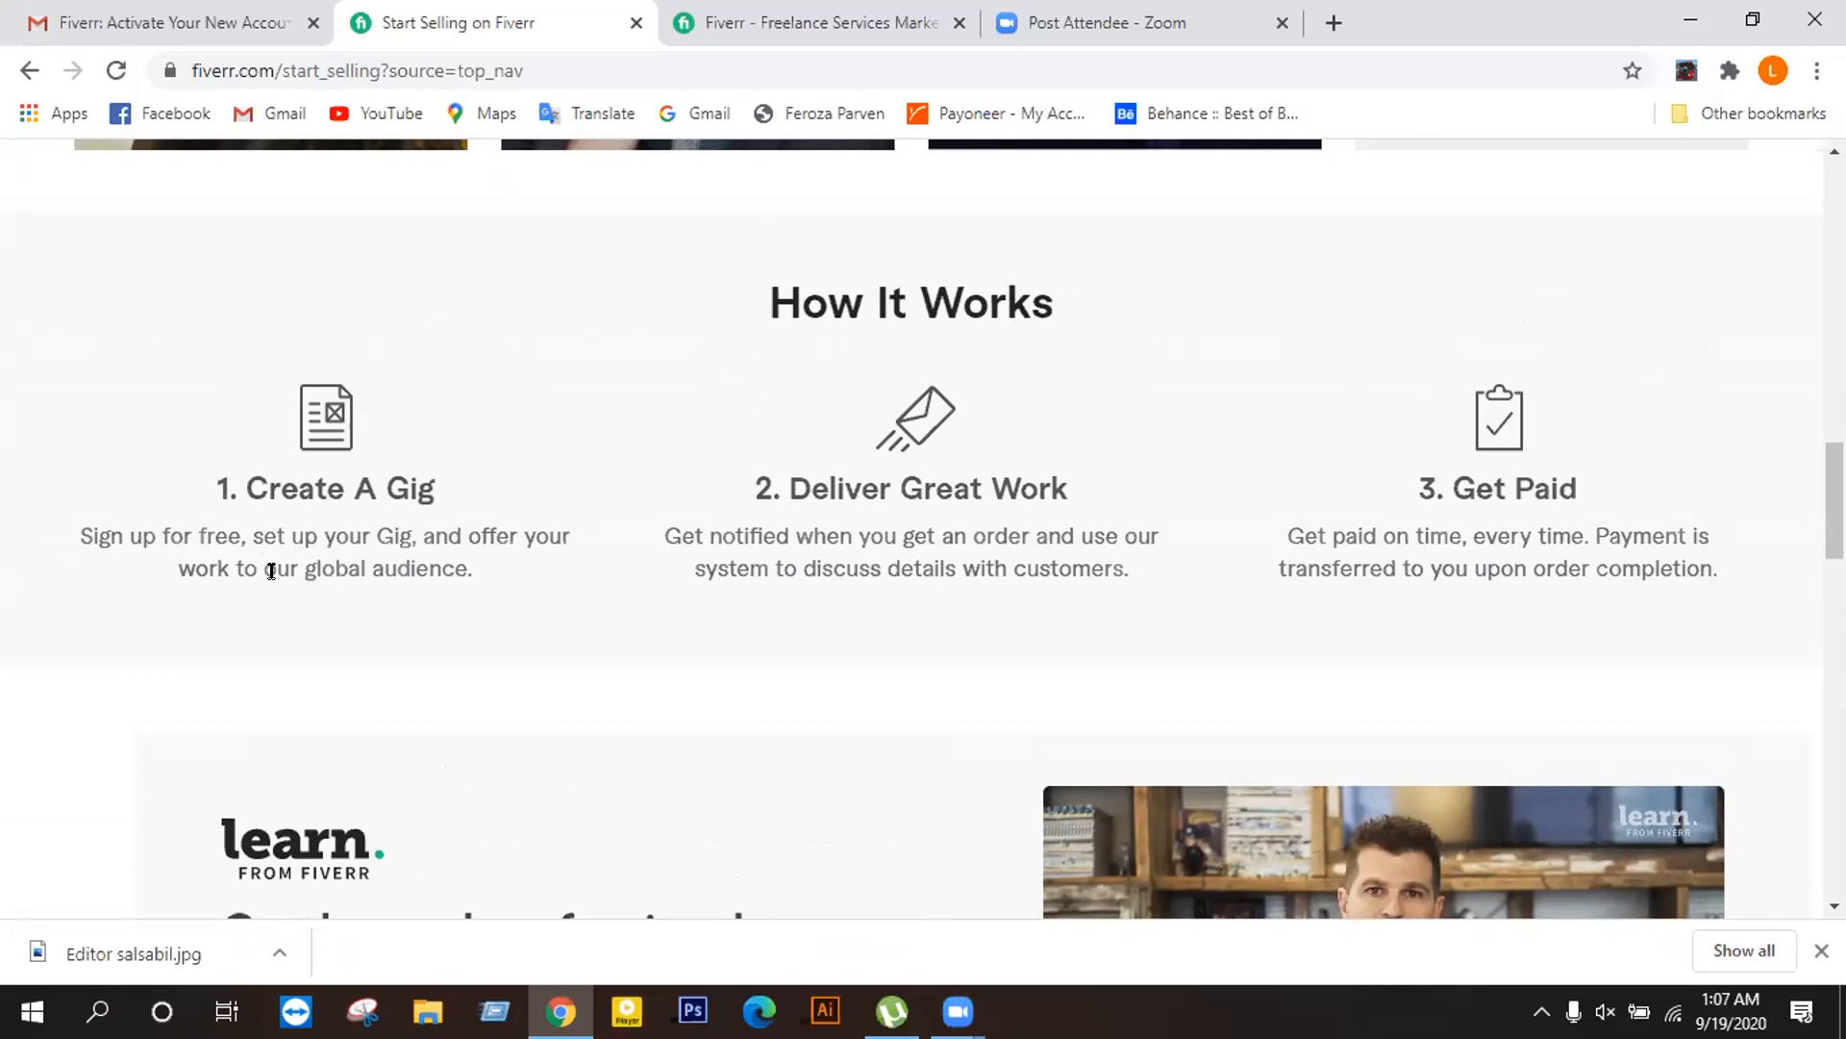
{"action": "left_click_drag", "start_coordinate": [131, 536], "coordinate": [509, 538]}
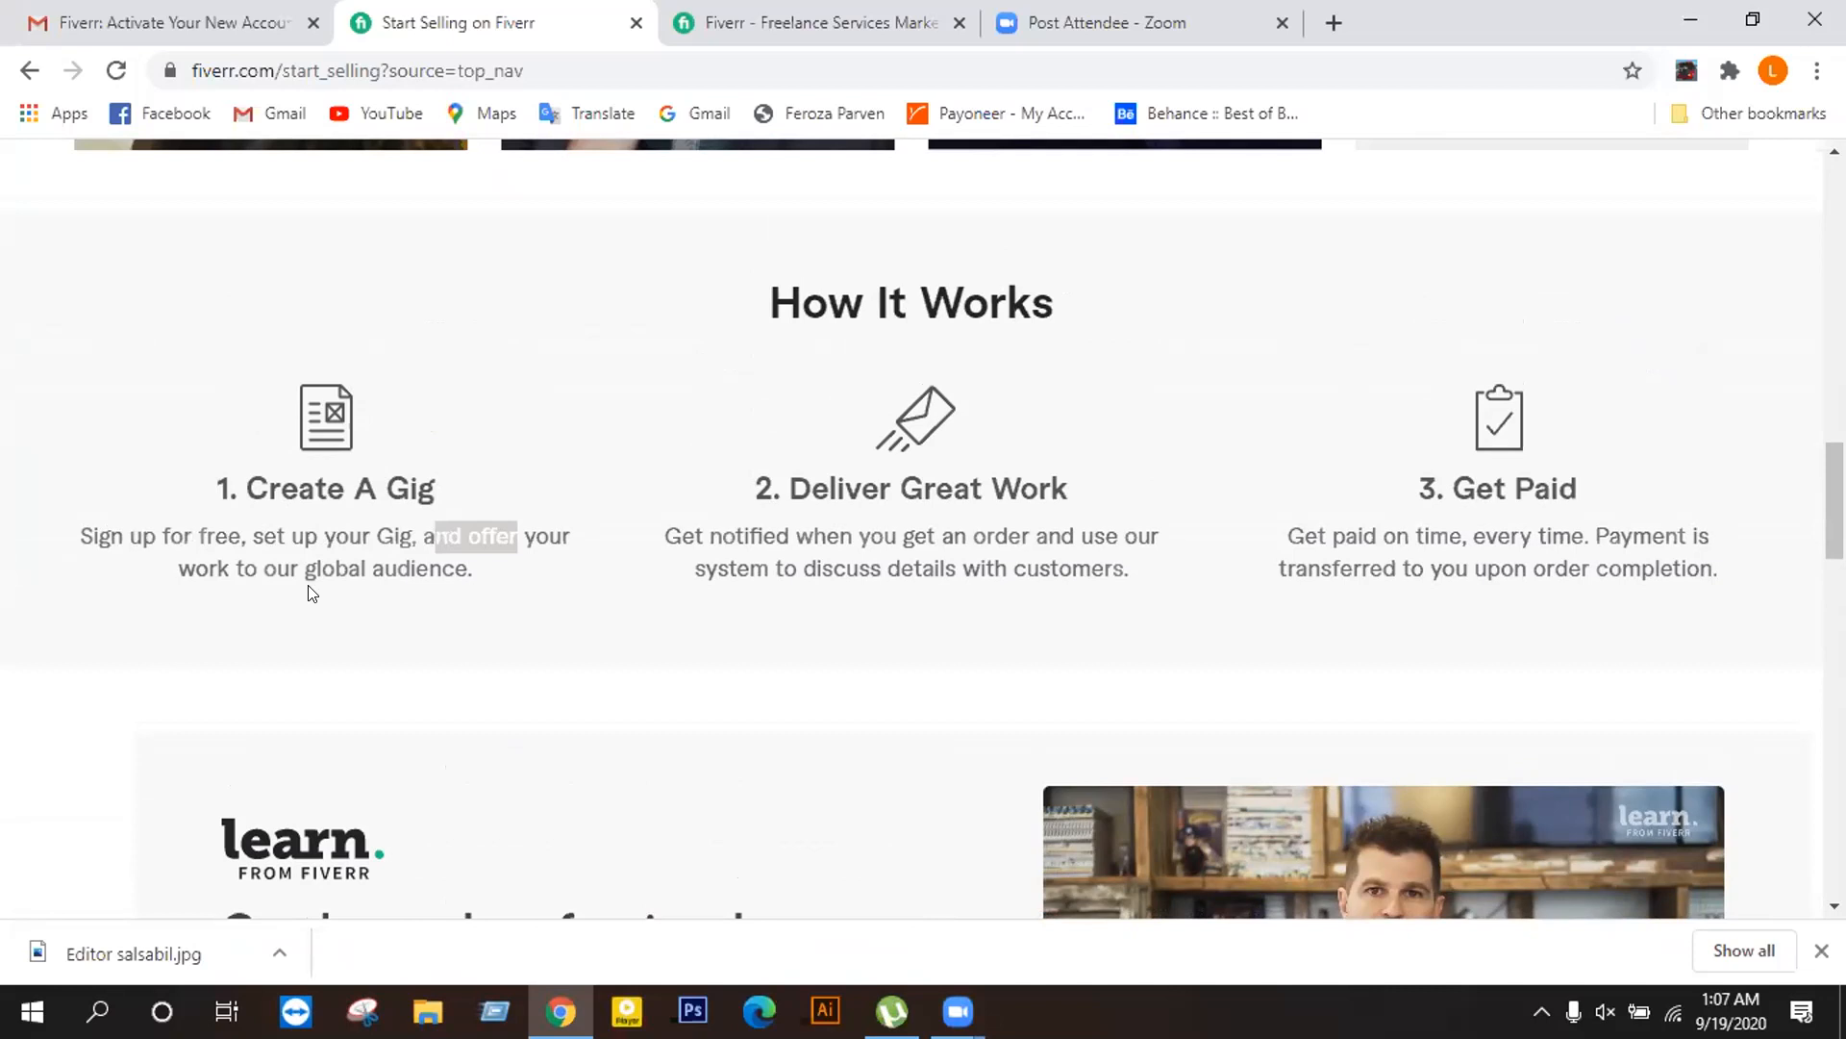
{"action": "left_click_drag", "start_coordinate": [478, 574], "coordinate": [114, 527]}
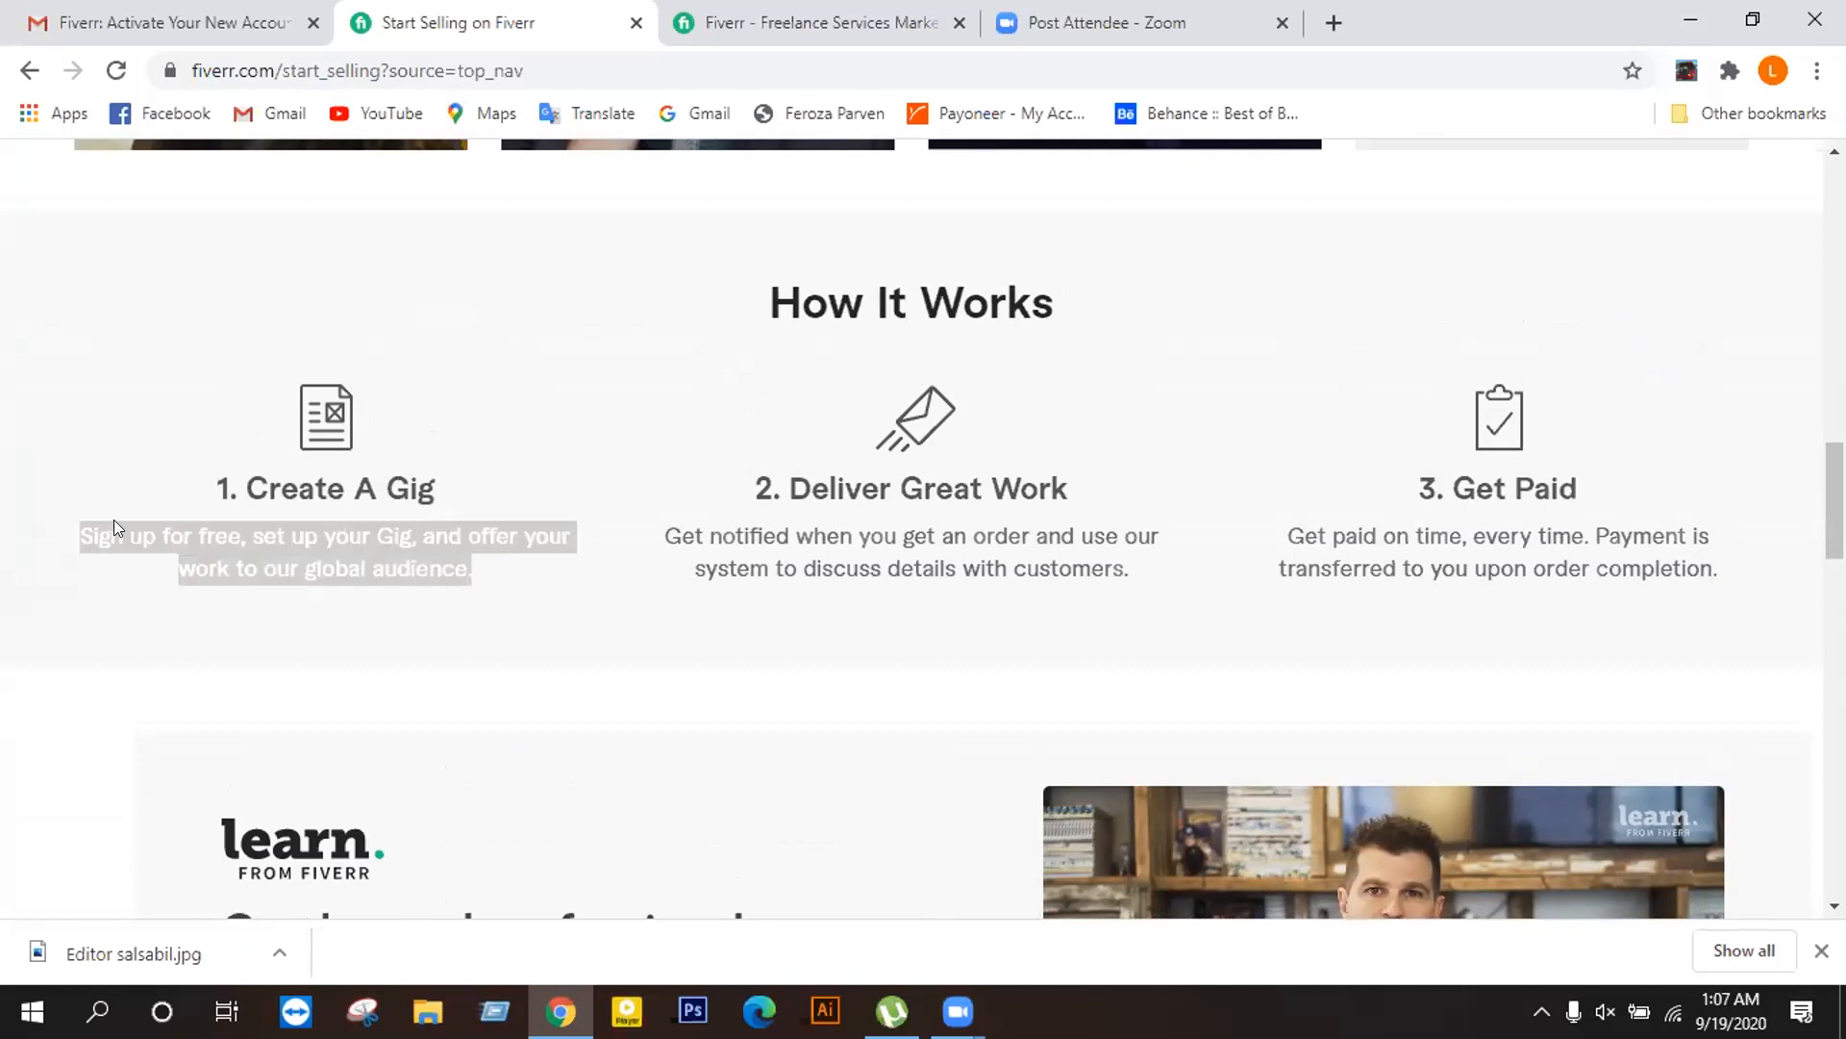
{"action": "left_click", "coordinate": [785, 511]}
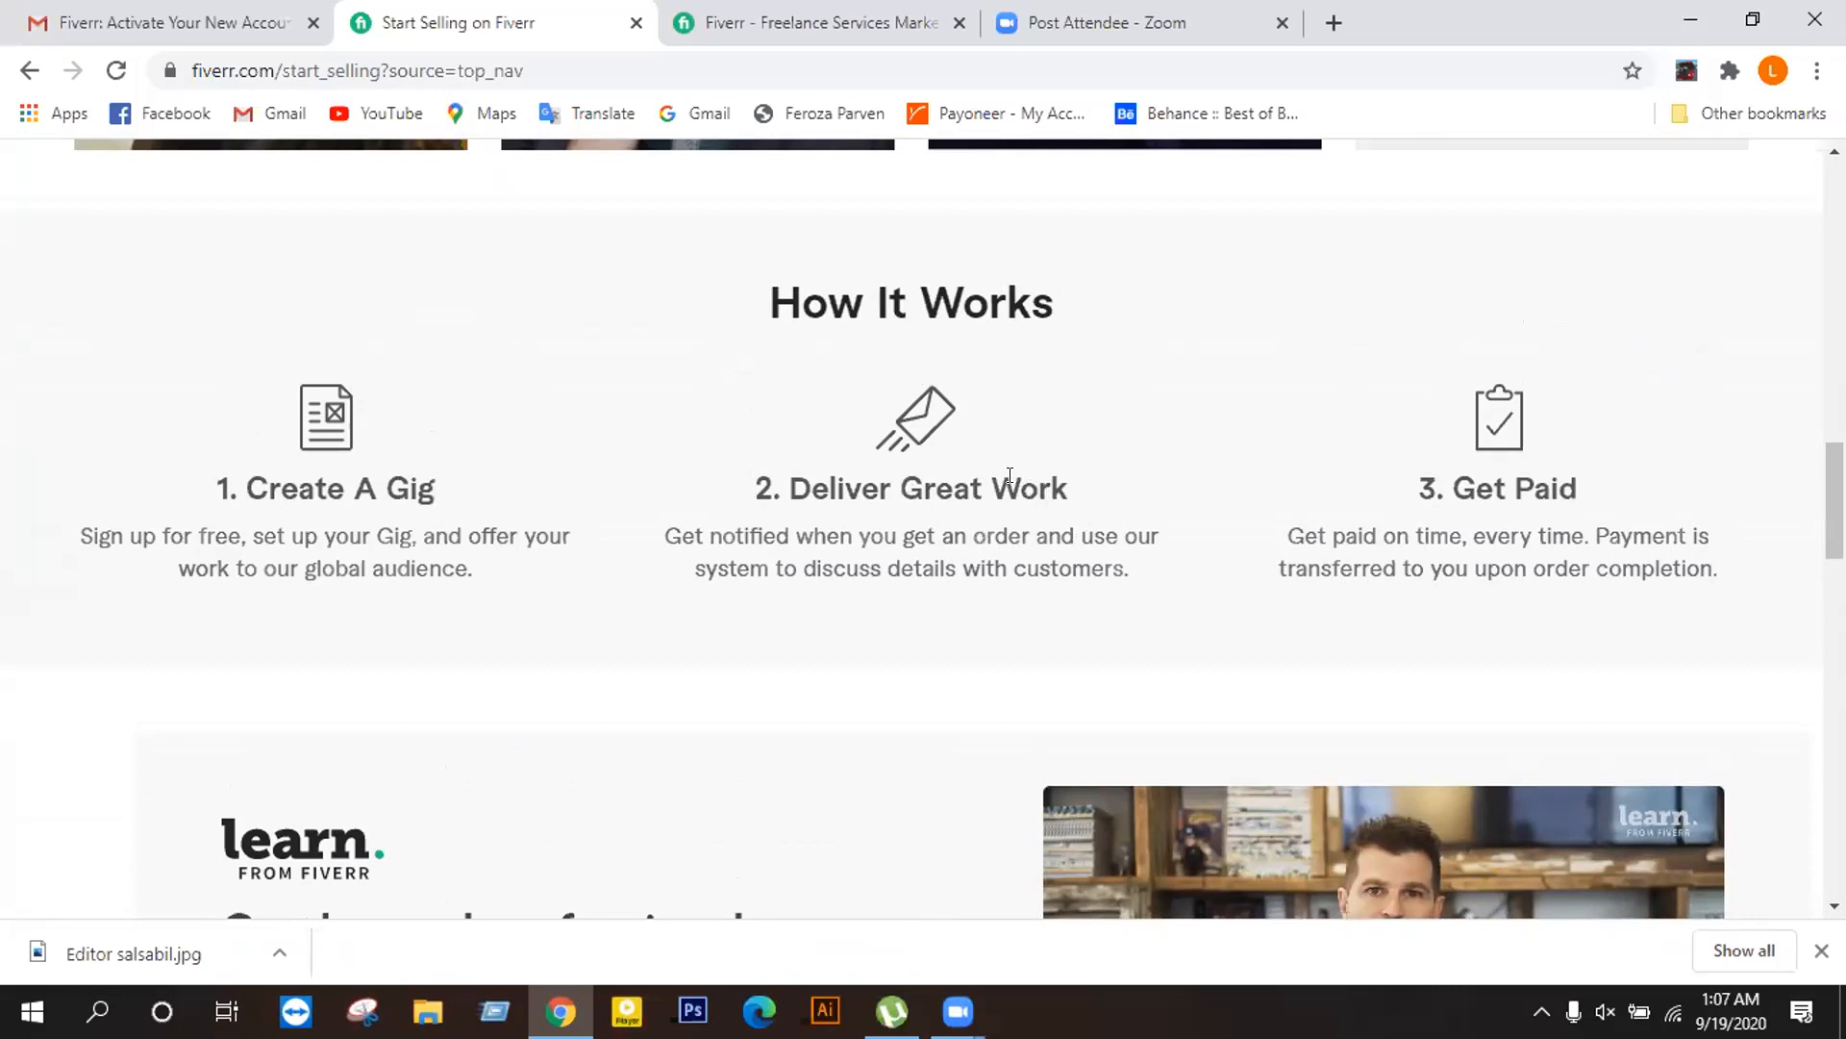
{"action": "left_click_drag", "start_coordinate": [1418, 492], "coordinate": [1656, 494]}
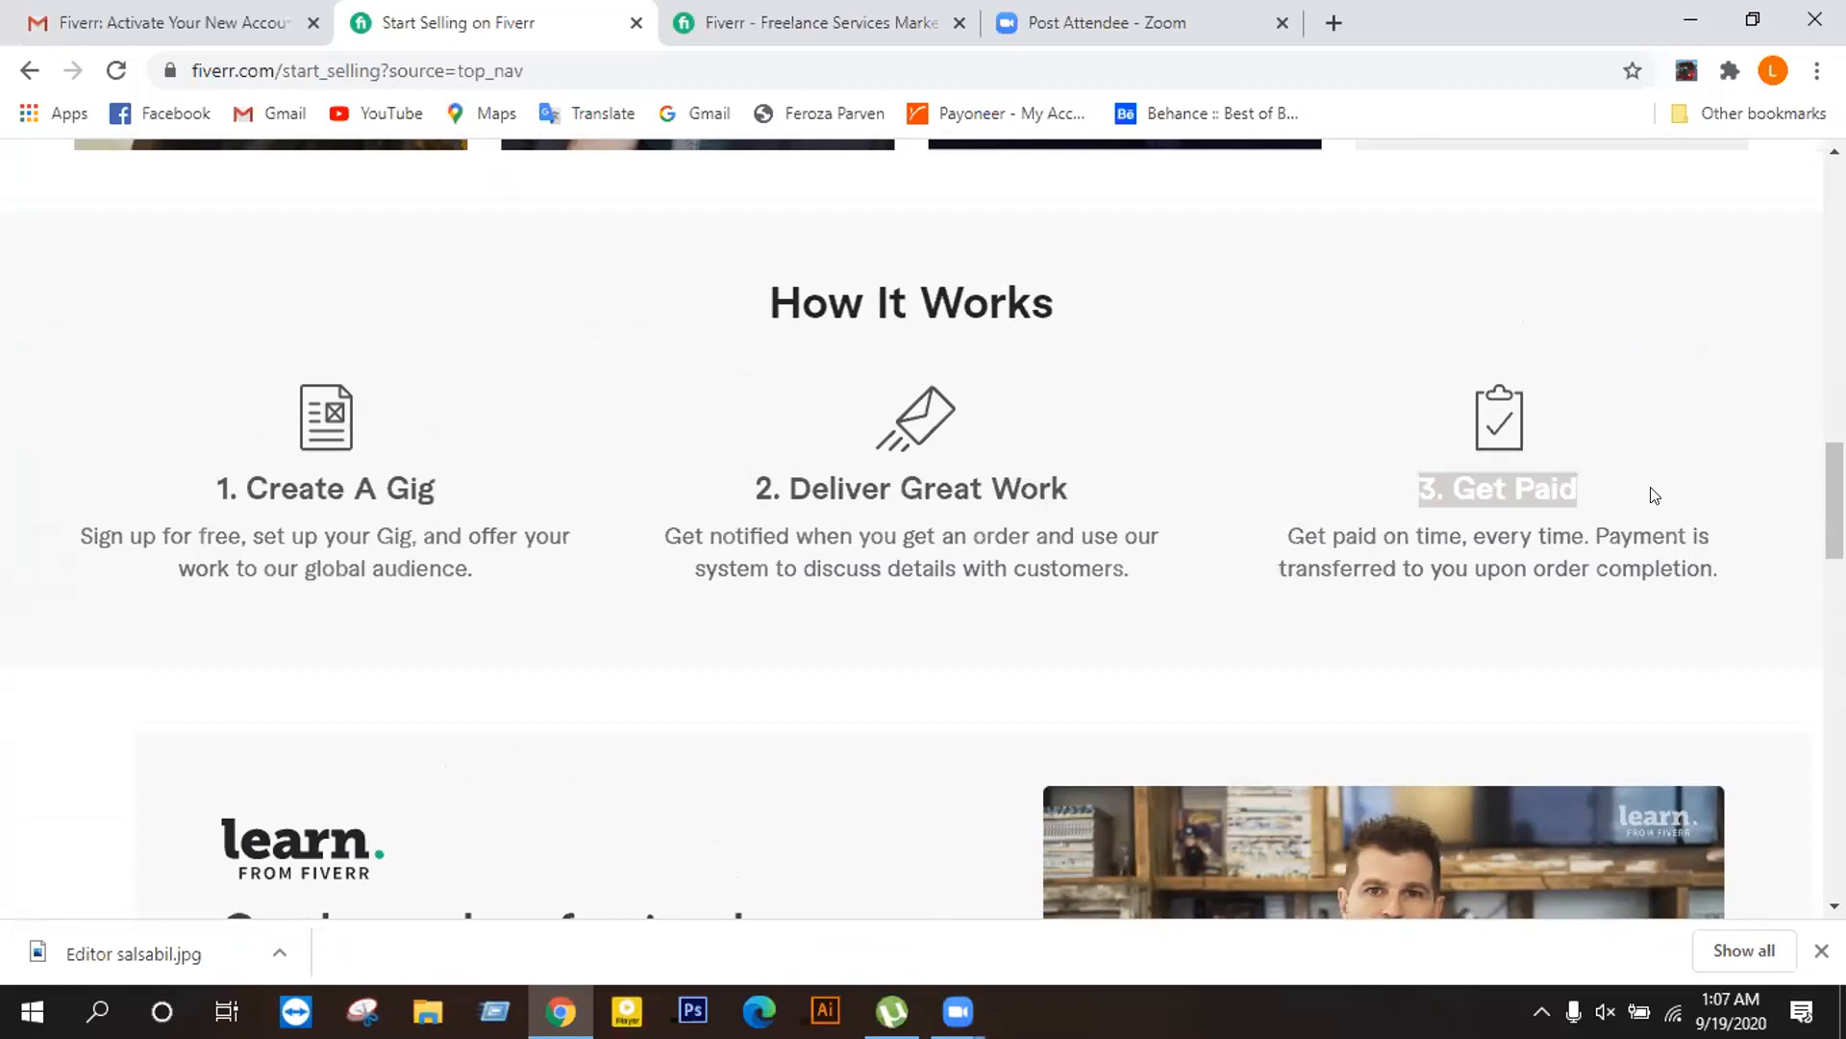
{"action": "left_click", "coordinate": [1751, 548]}
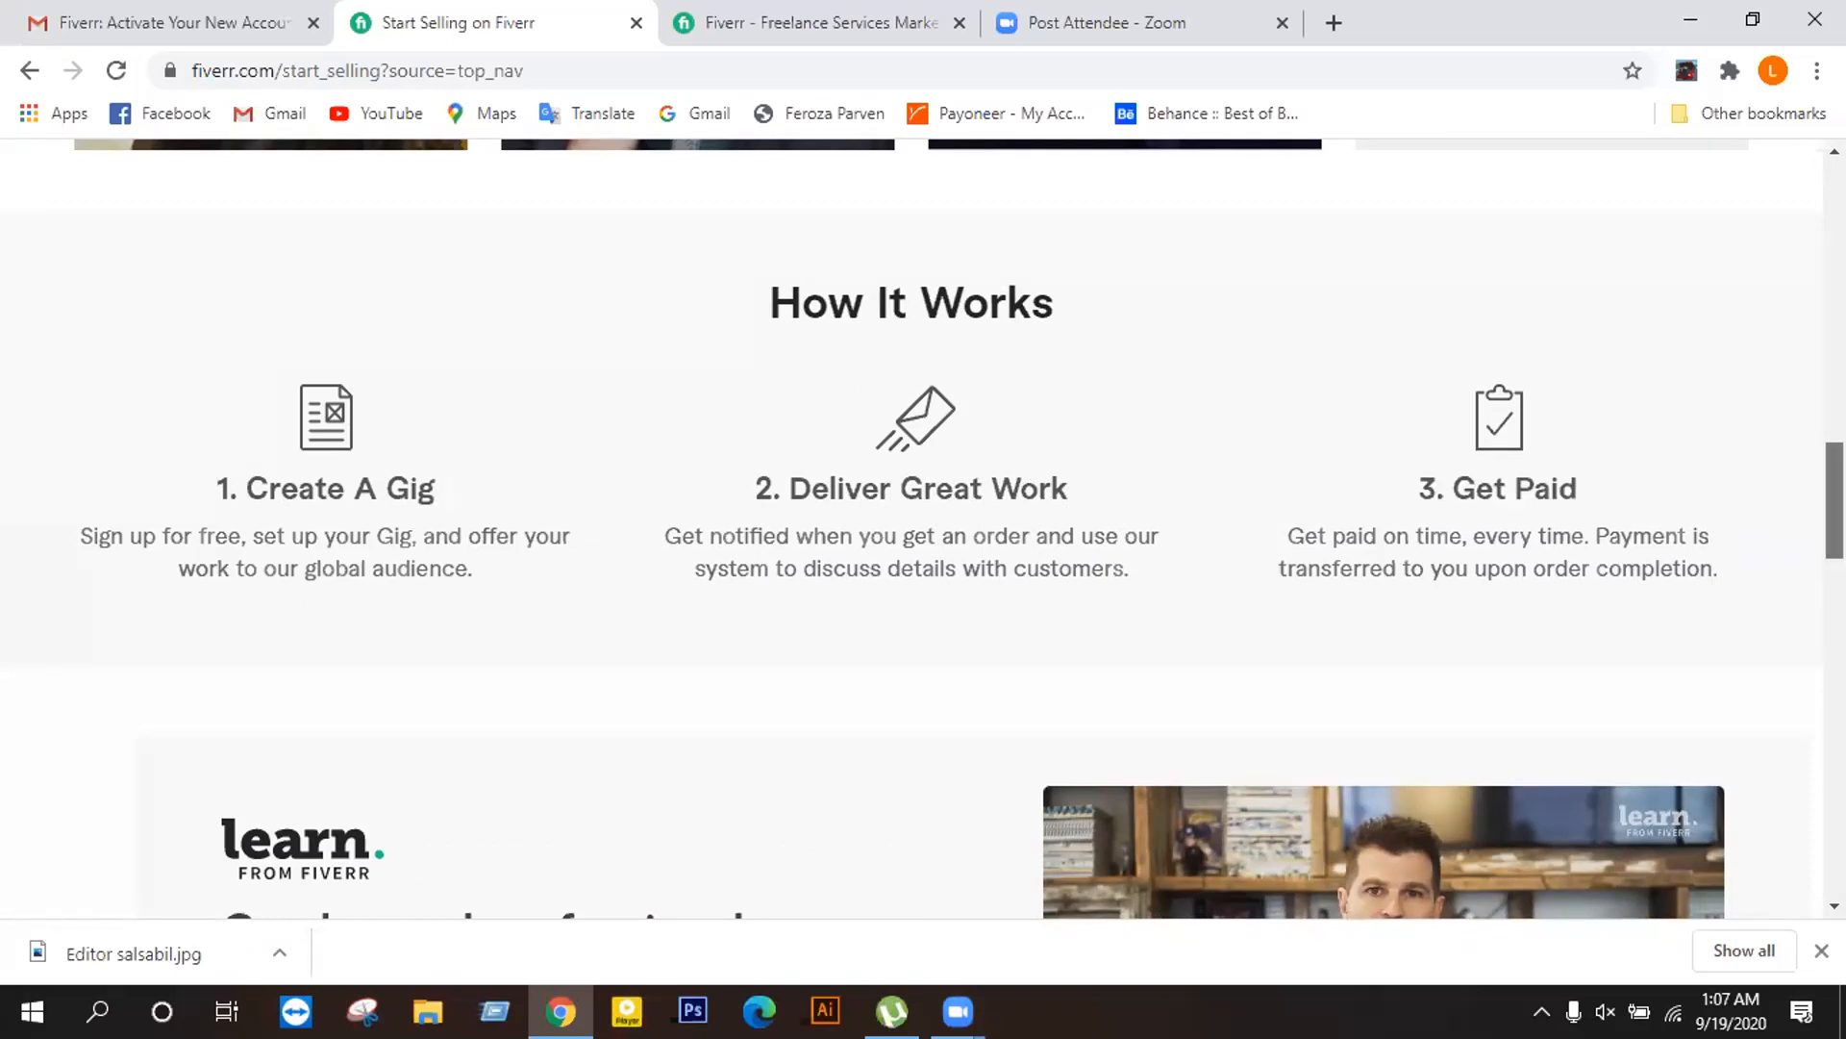
{"action": "scroll", "coordinate": [1832, 510], "scroll_direction": "down", "scroll_amount": 1}
Scroll to the Learn from Fiverr course and select the page's full URL in the address bar
{"action": "scroll", "coordinate": [923, 529], "scroll_direction": "down", "scroll_amount": 3}
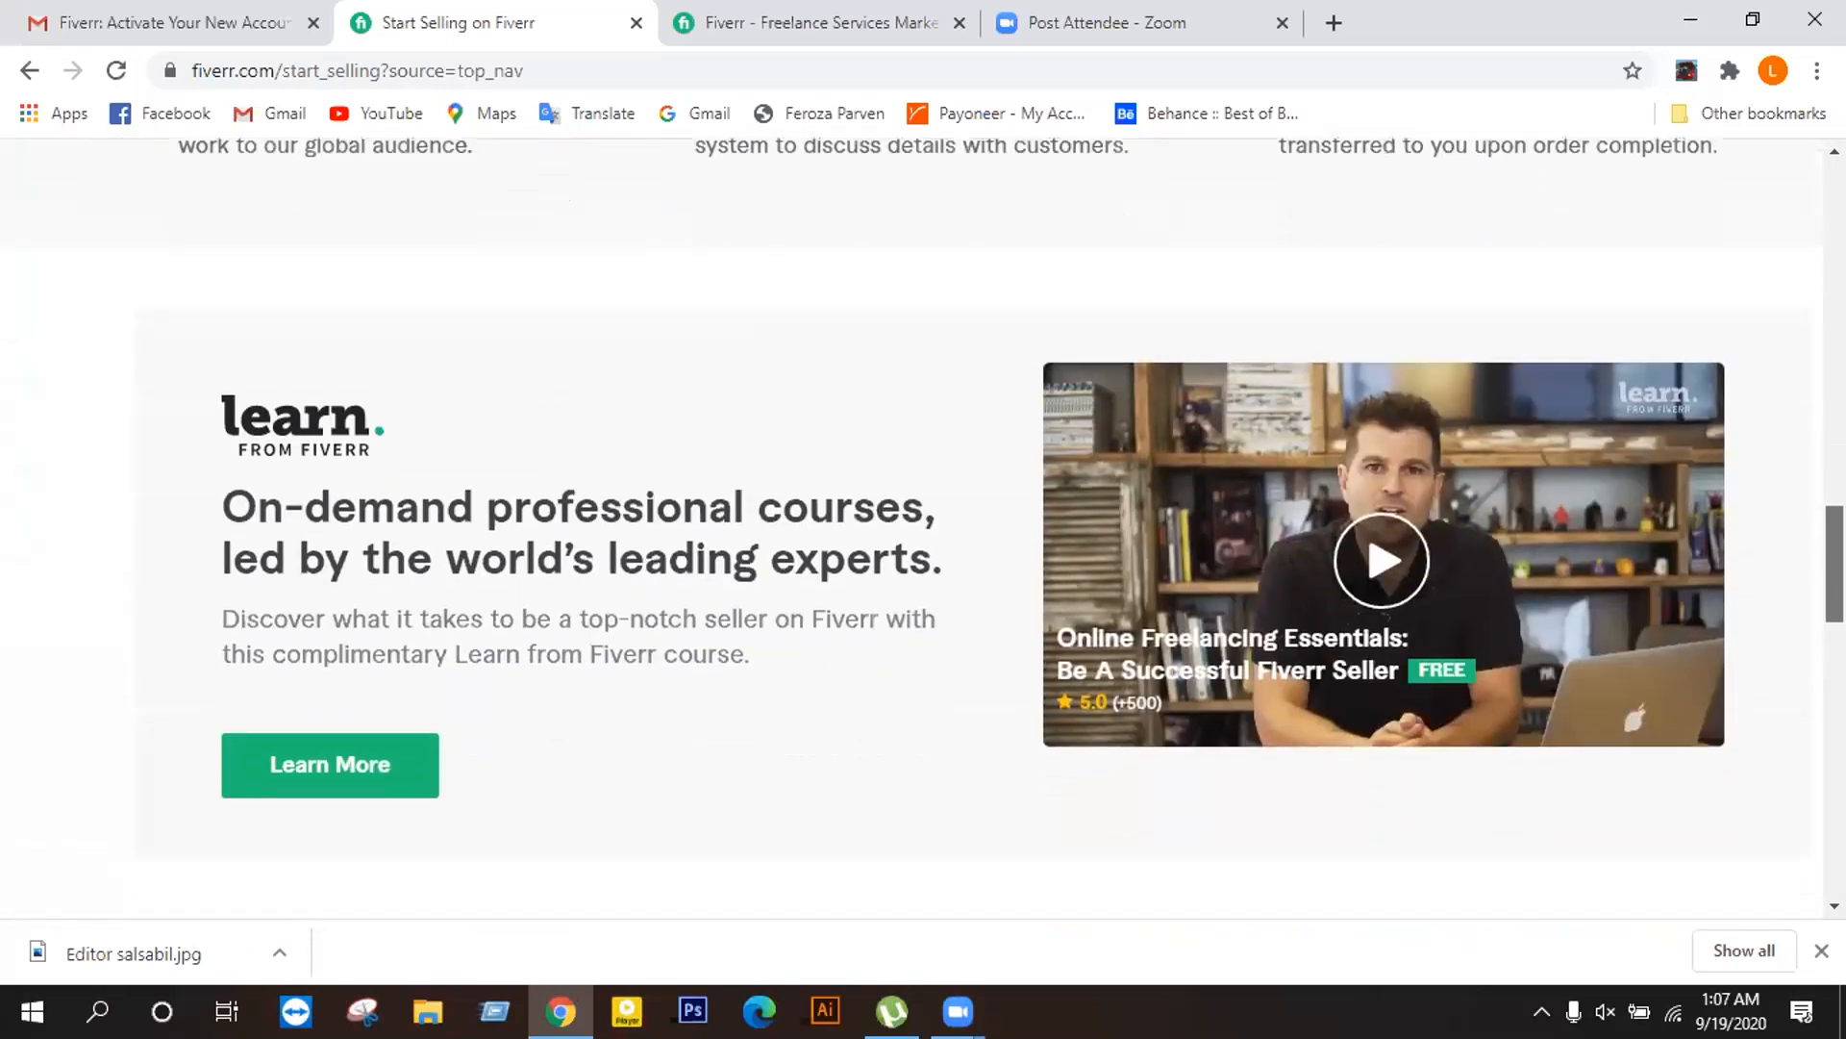
{"action": "scroll", "coordinate": [1803, 572], "scroll_direction": "down", "scroll_amount": 1}
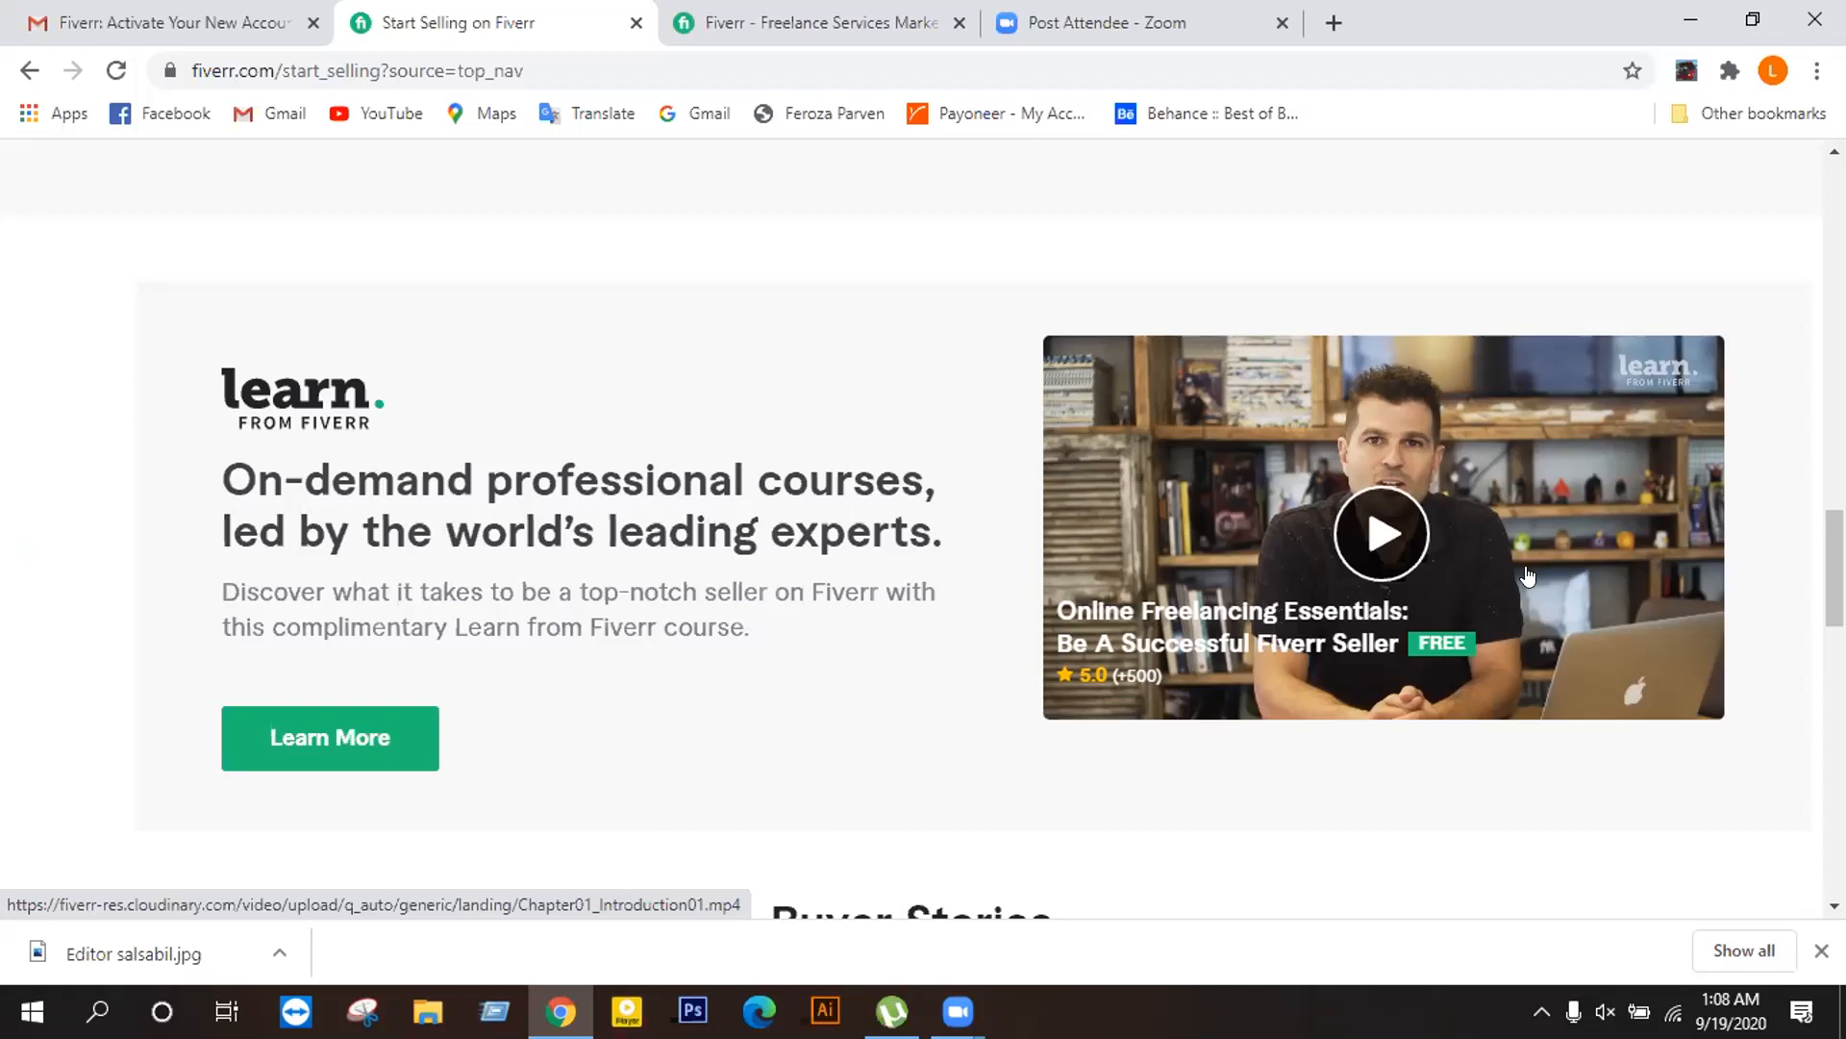
{"action": "left_click", "coordinate": [800, 77]}
{"action": "key", "text": "ctrl+c"}
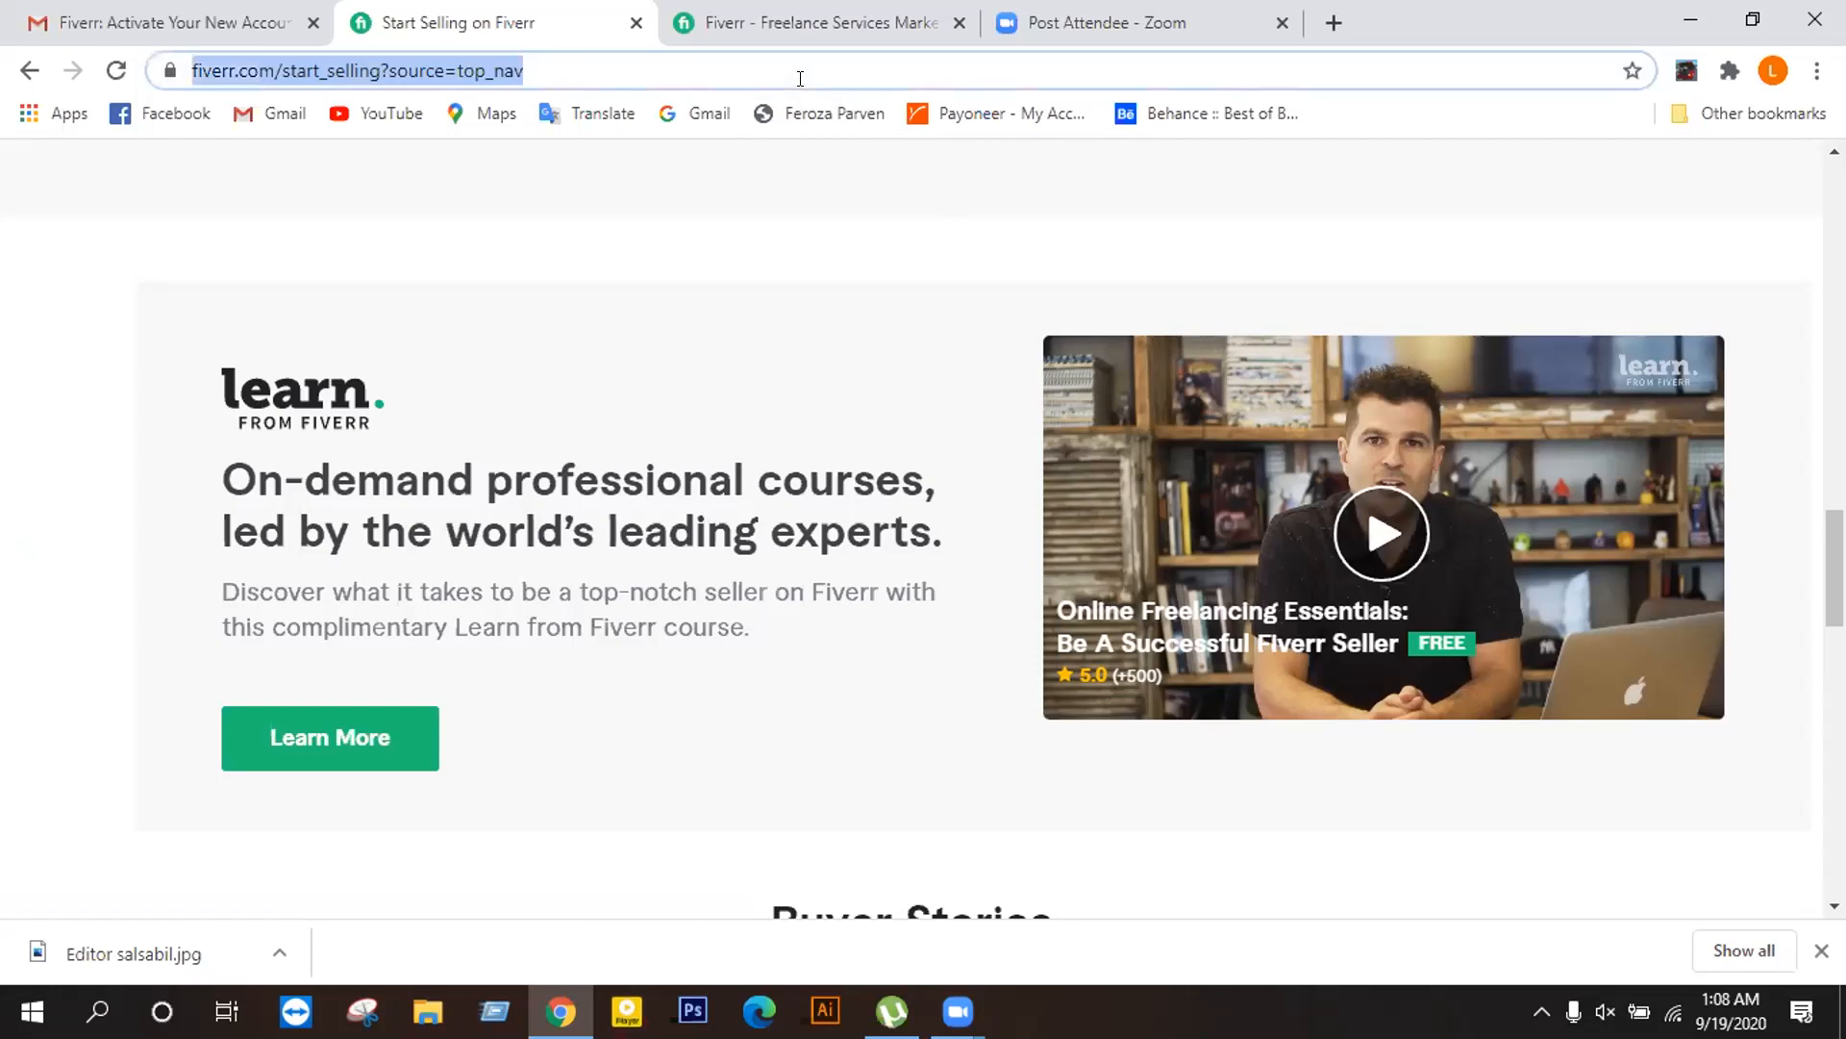
Minimize and restore Chrome, then load Facebook from its bookmark in a new tab
{"action": "left_click", "coordinate": [1697, 12]}
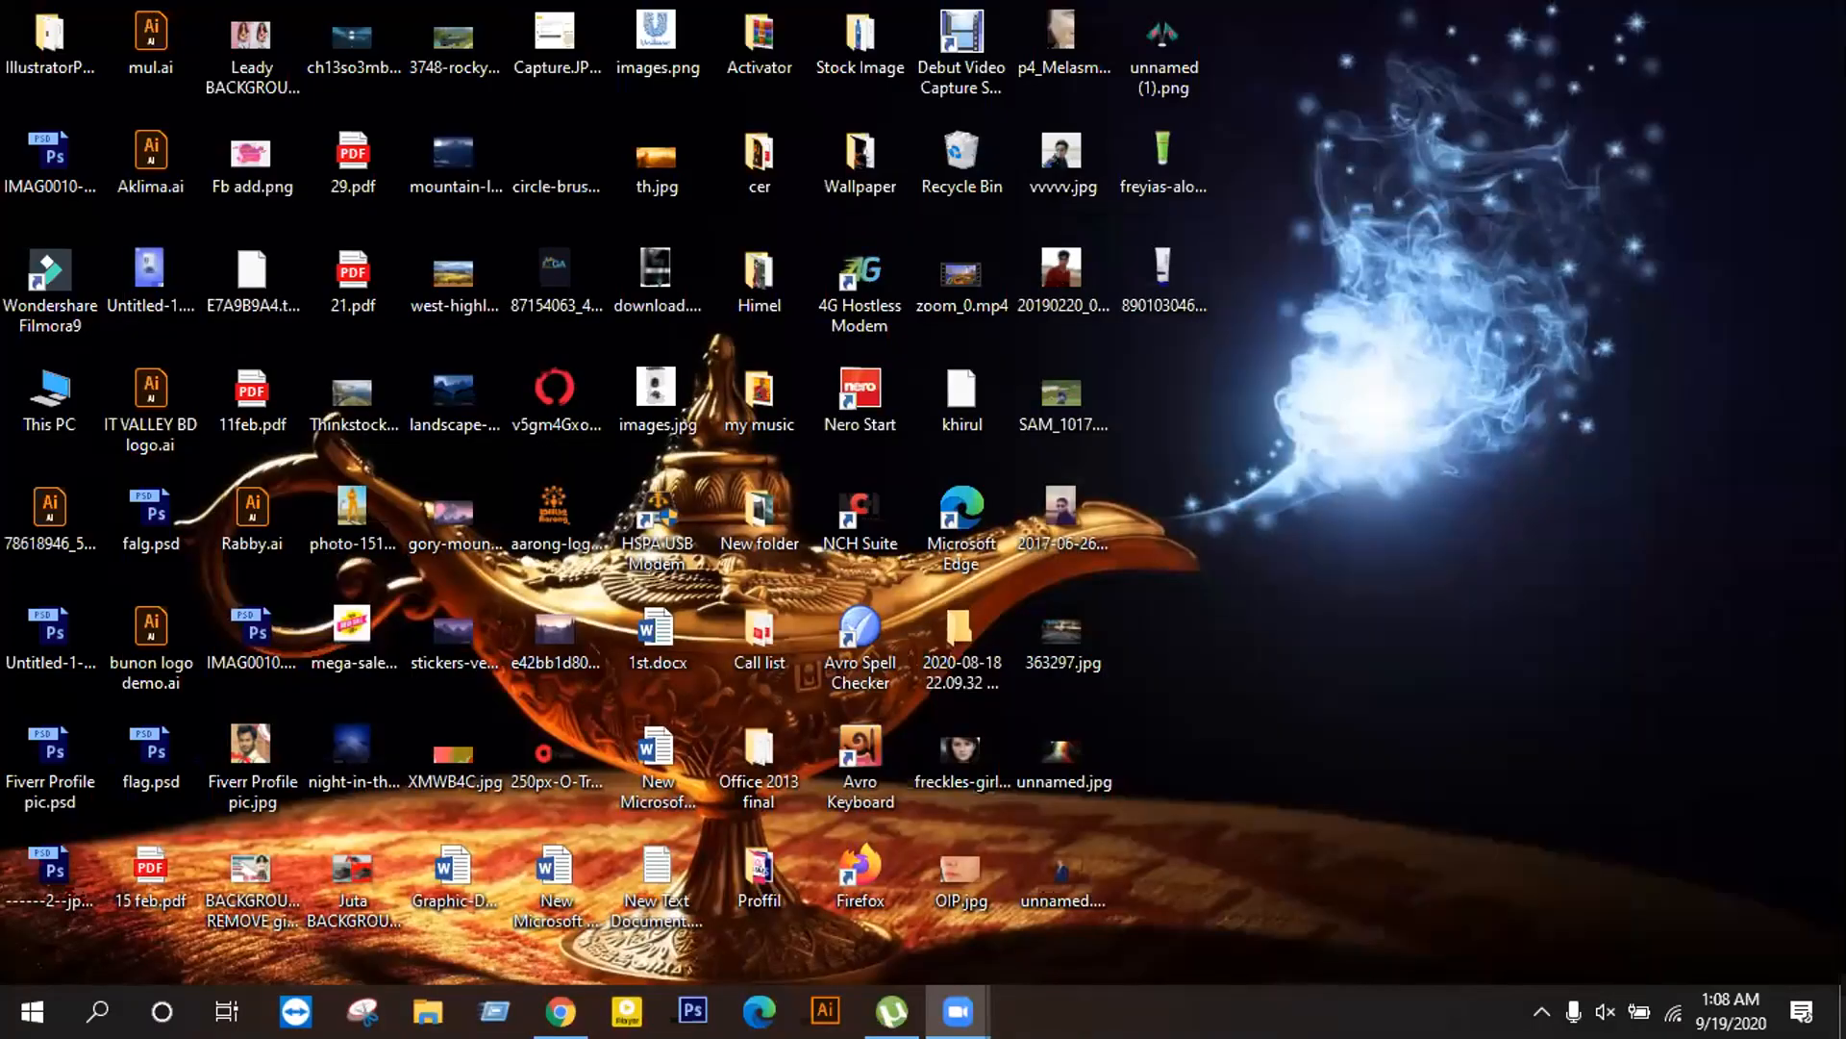
{"action": "left_click", "coordinate": [561, 1012]}
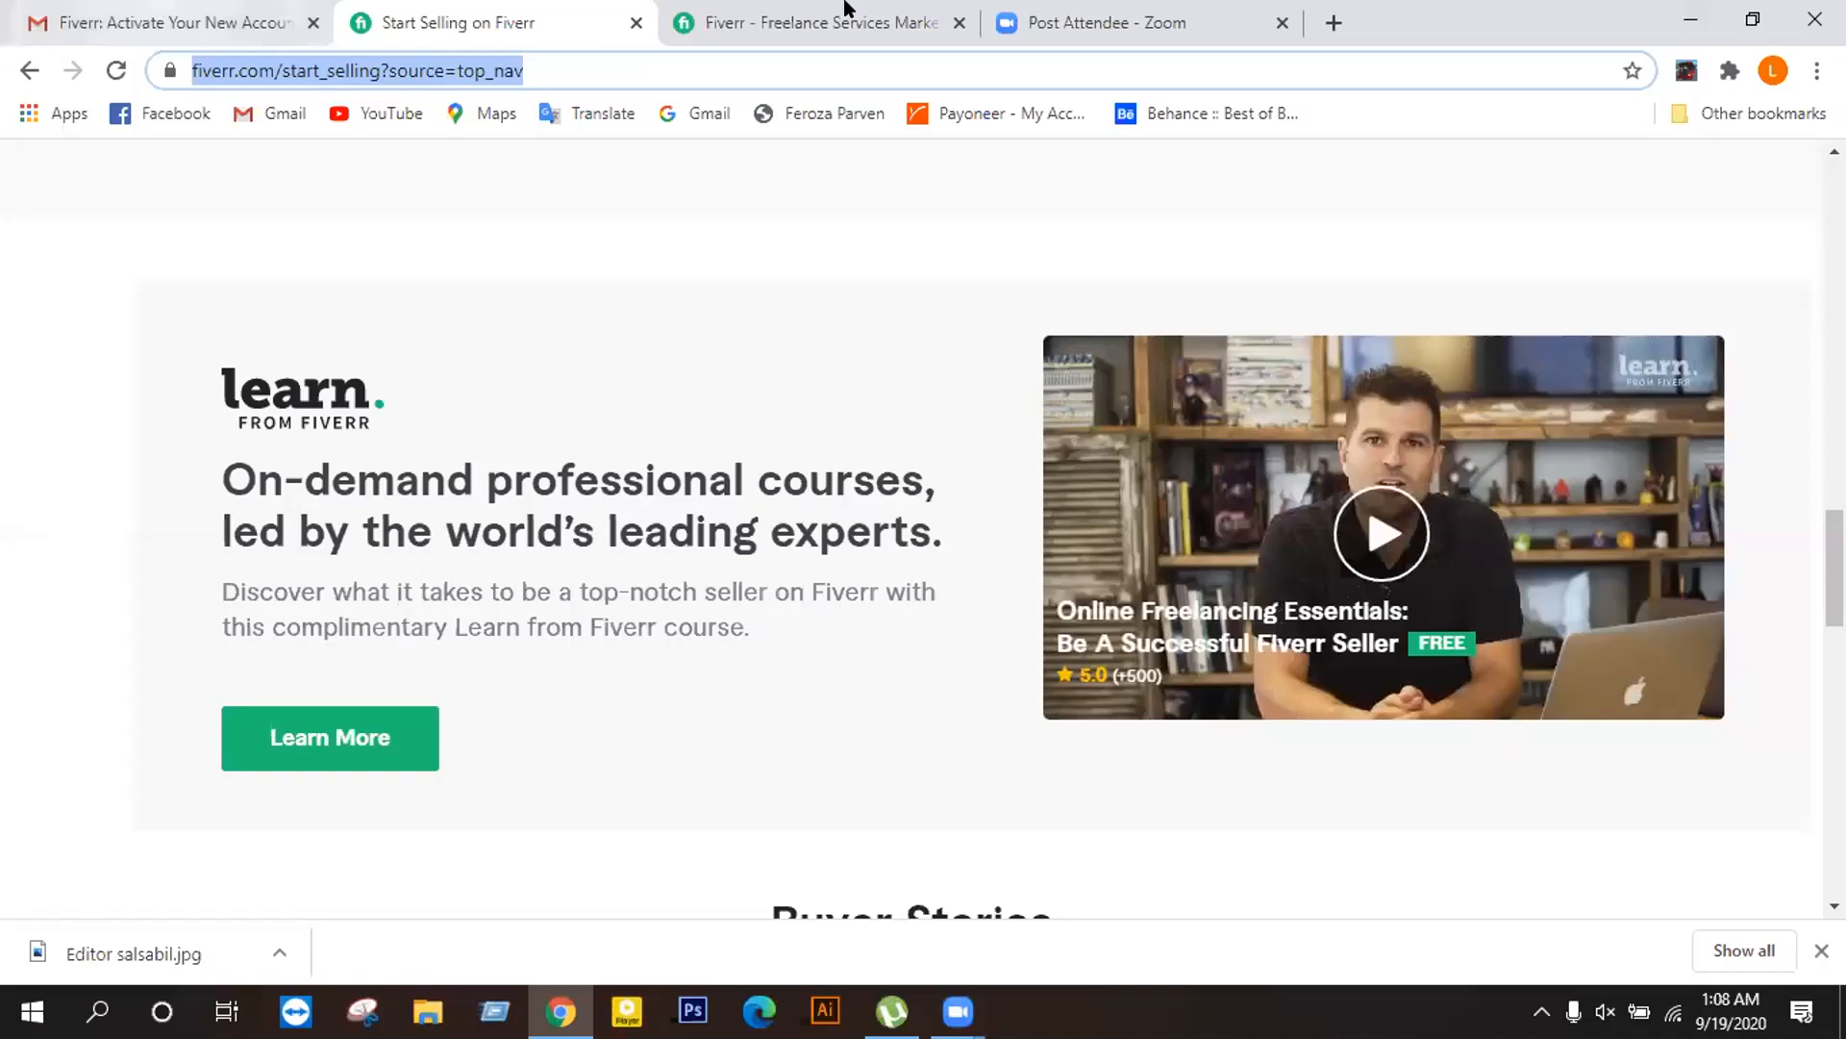
{"action": "left_click", "coordinate": [561, 1012]}
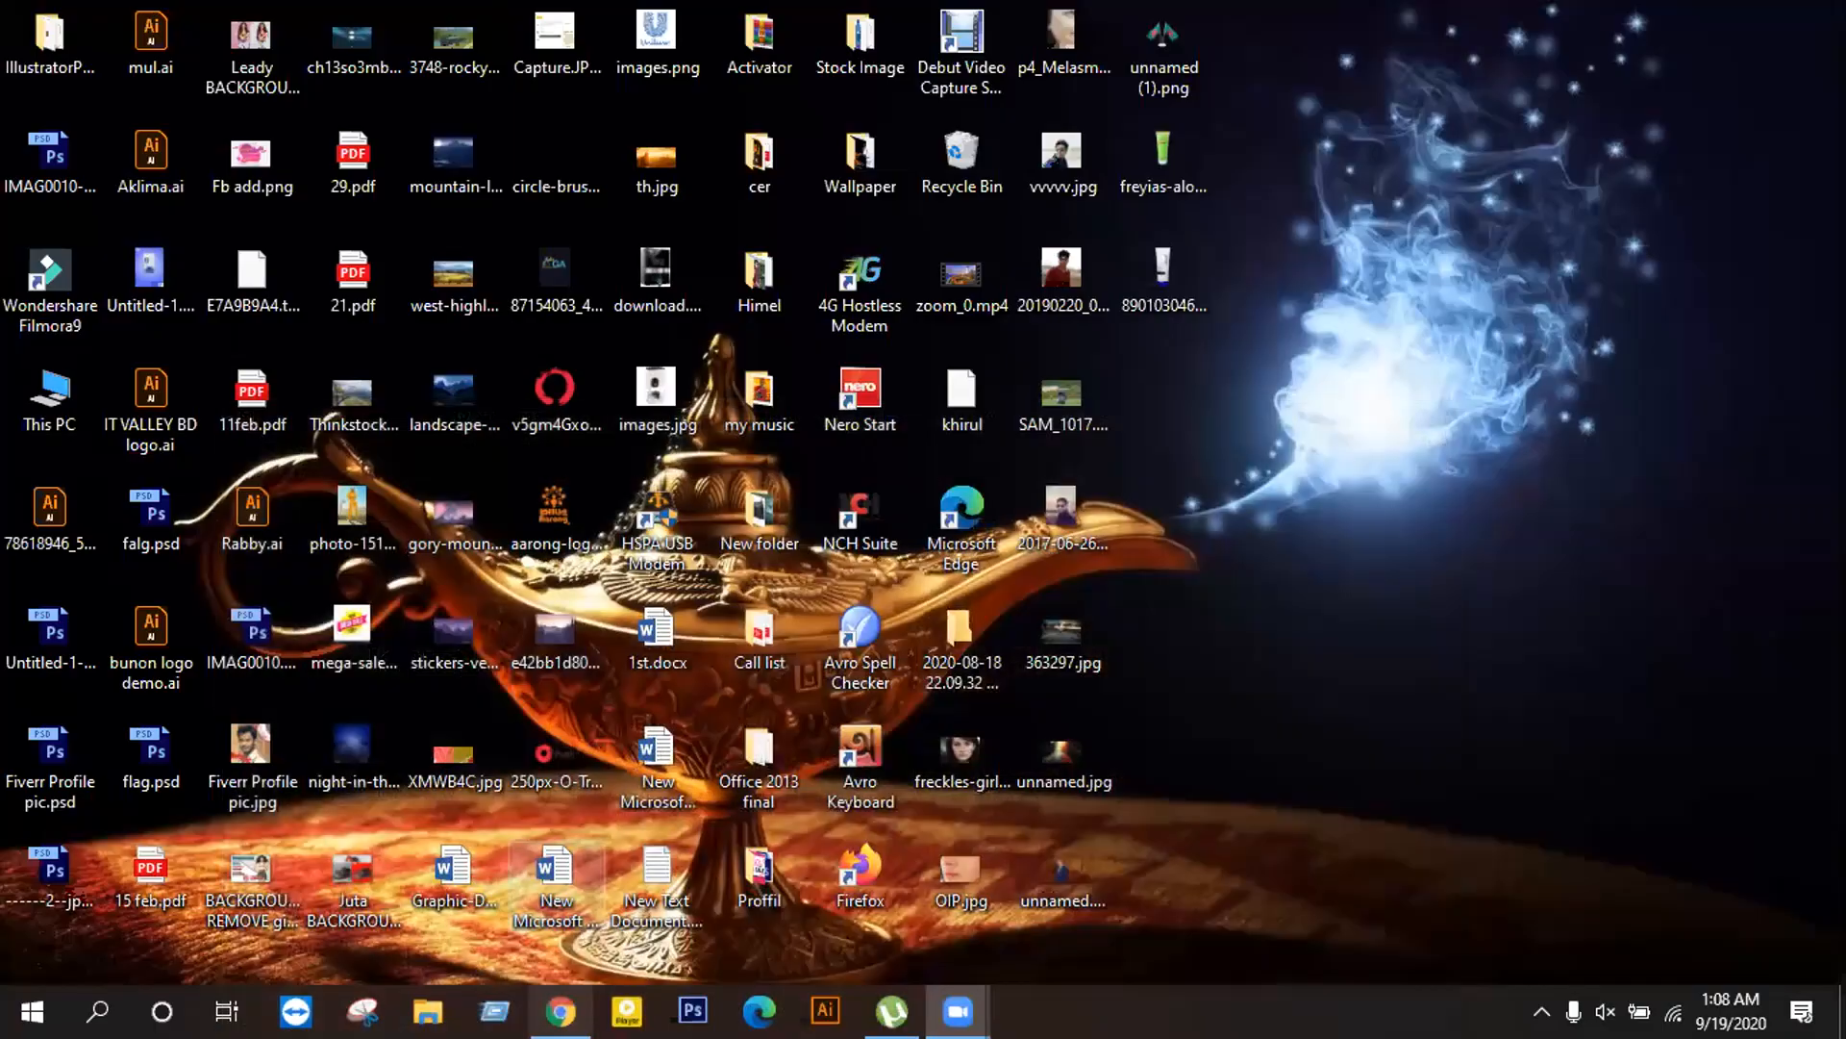
{"action": "left_click", "coordinate": [560, 1011]}
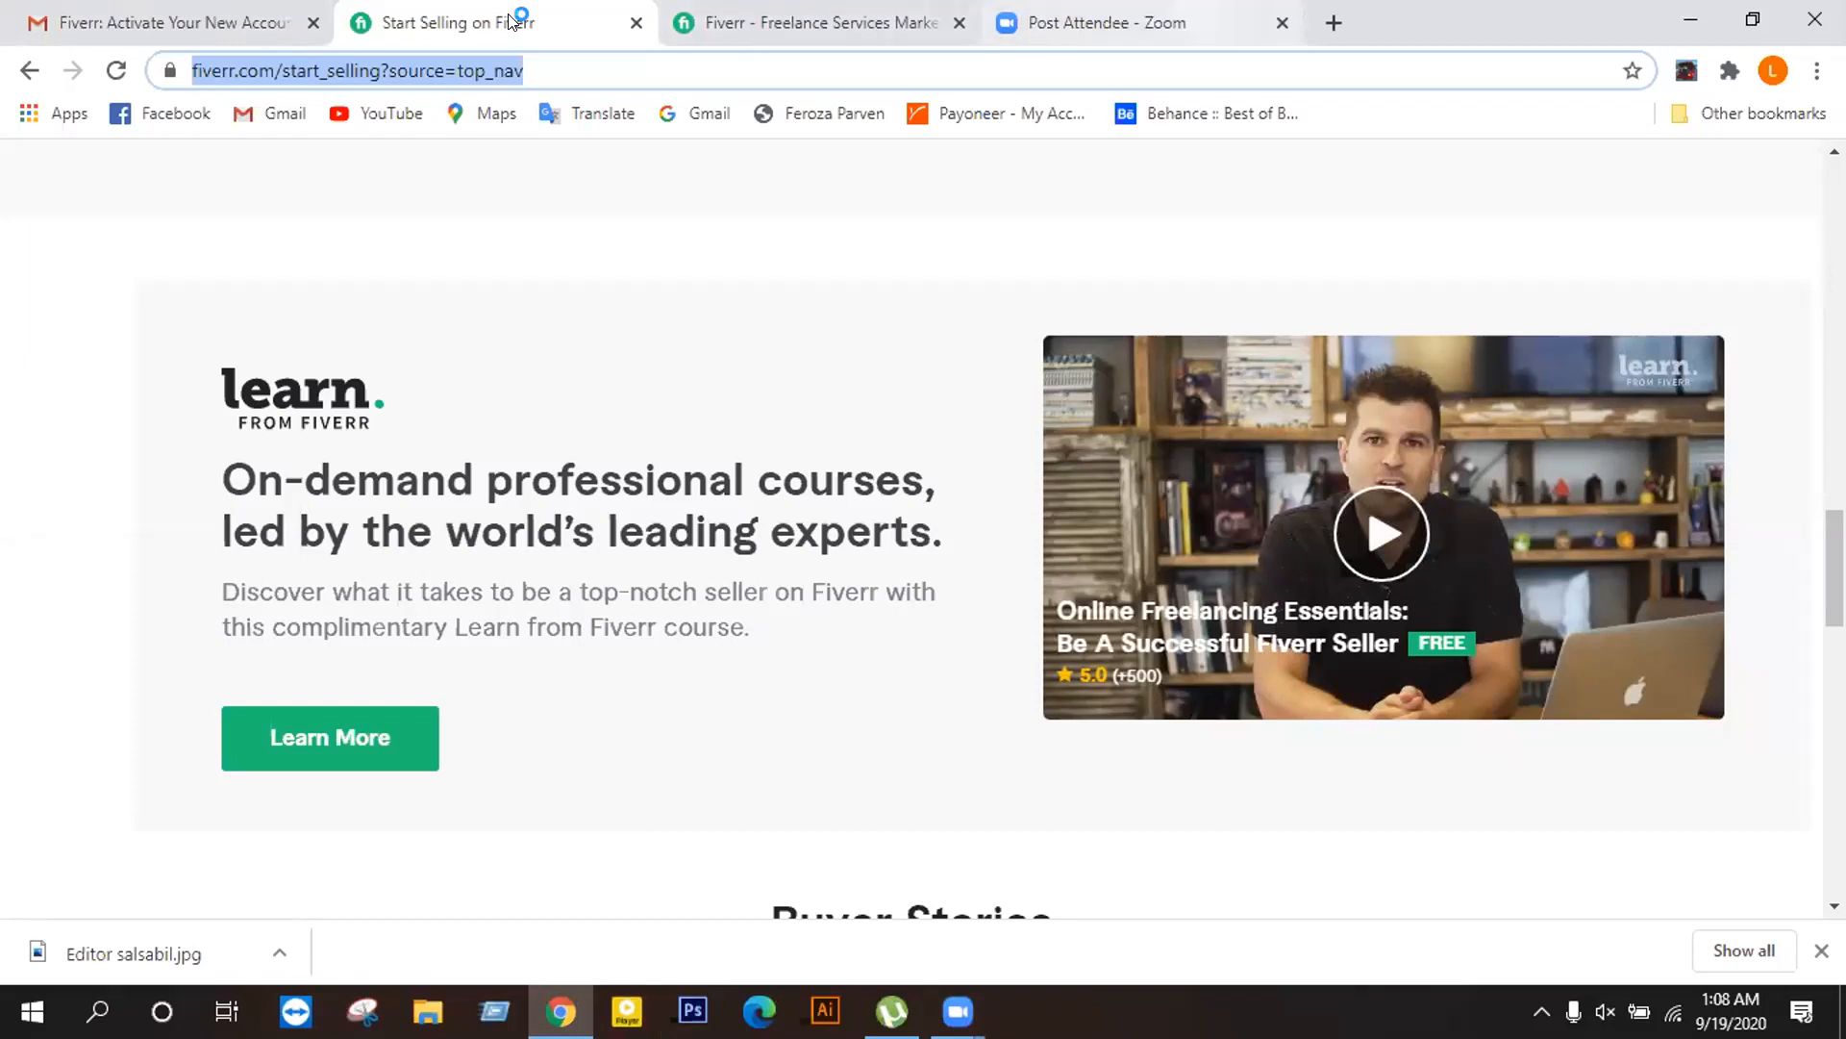
{"action": "left_click", "coordinate": [1338, 25]}
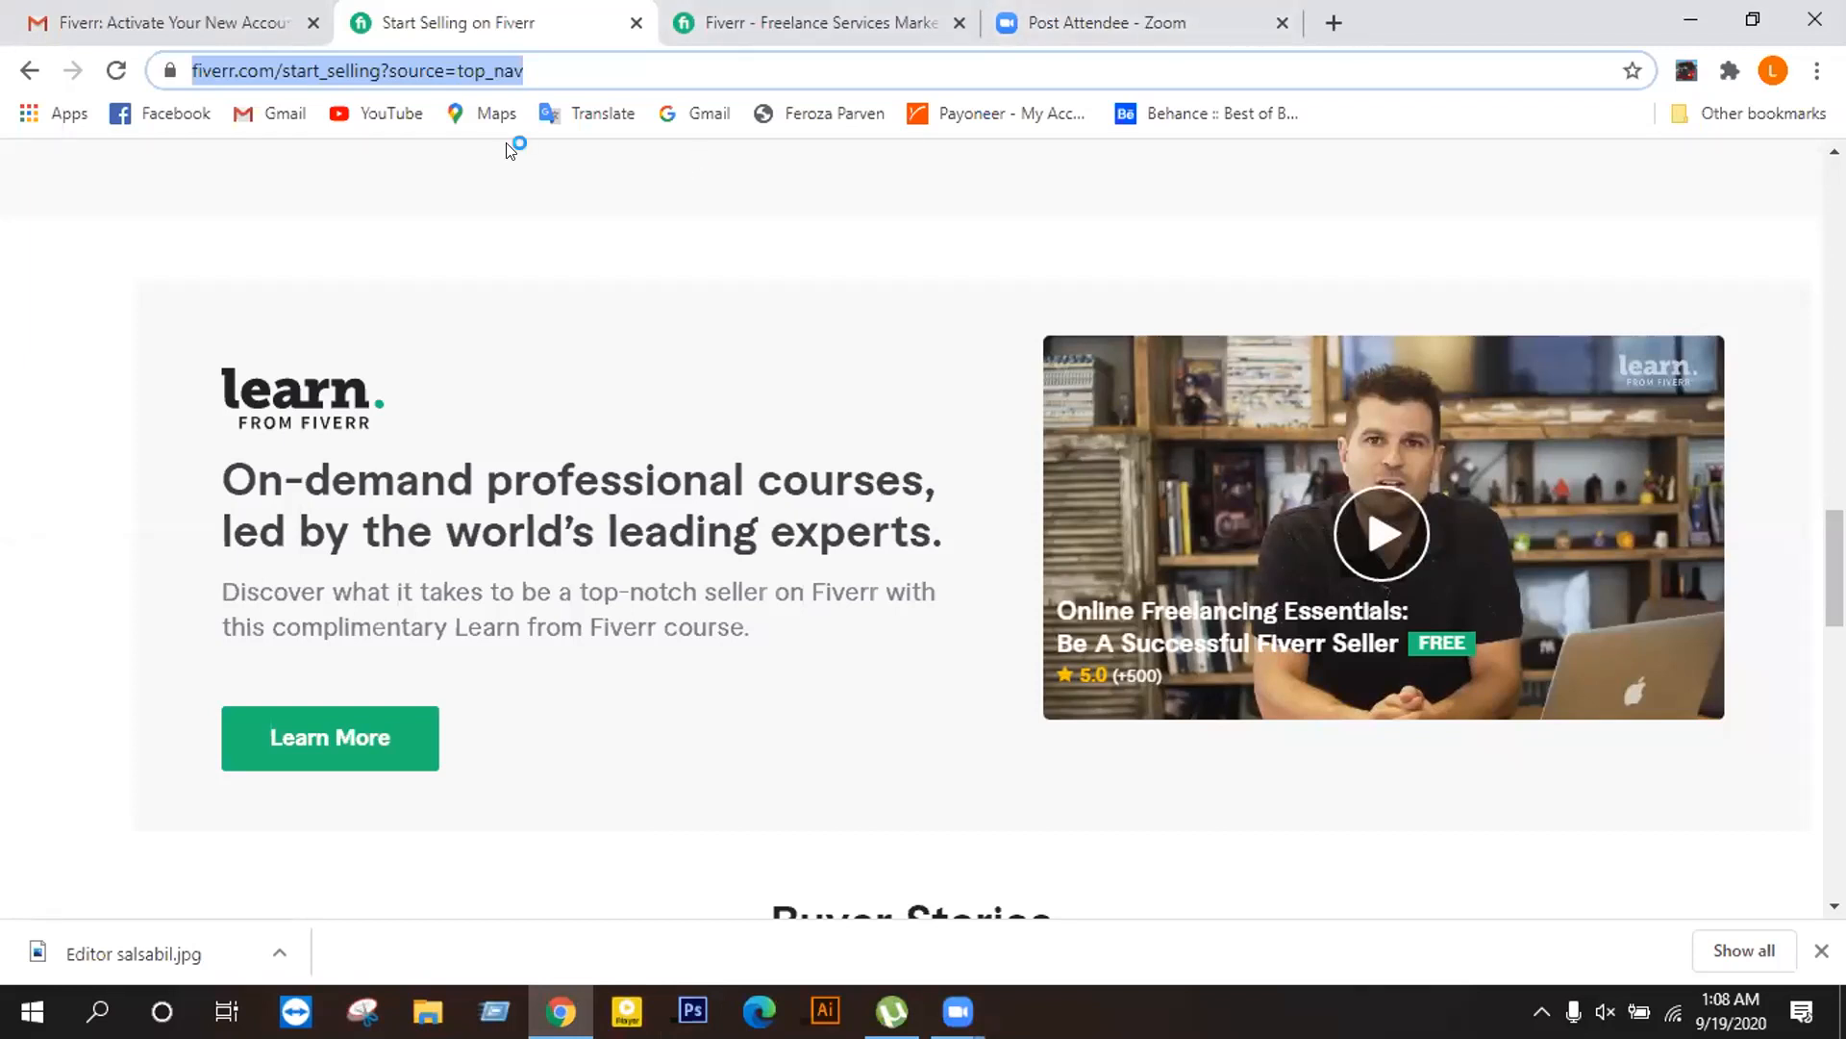
{"action": "left_click", "coordinate": [165, 114]}
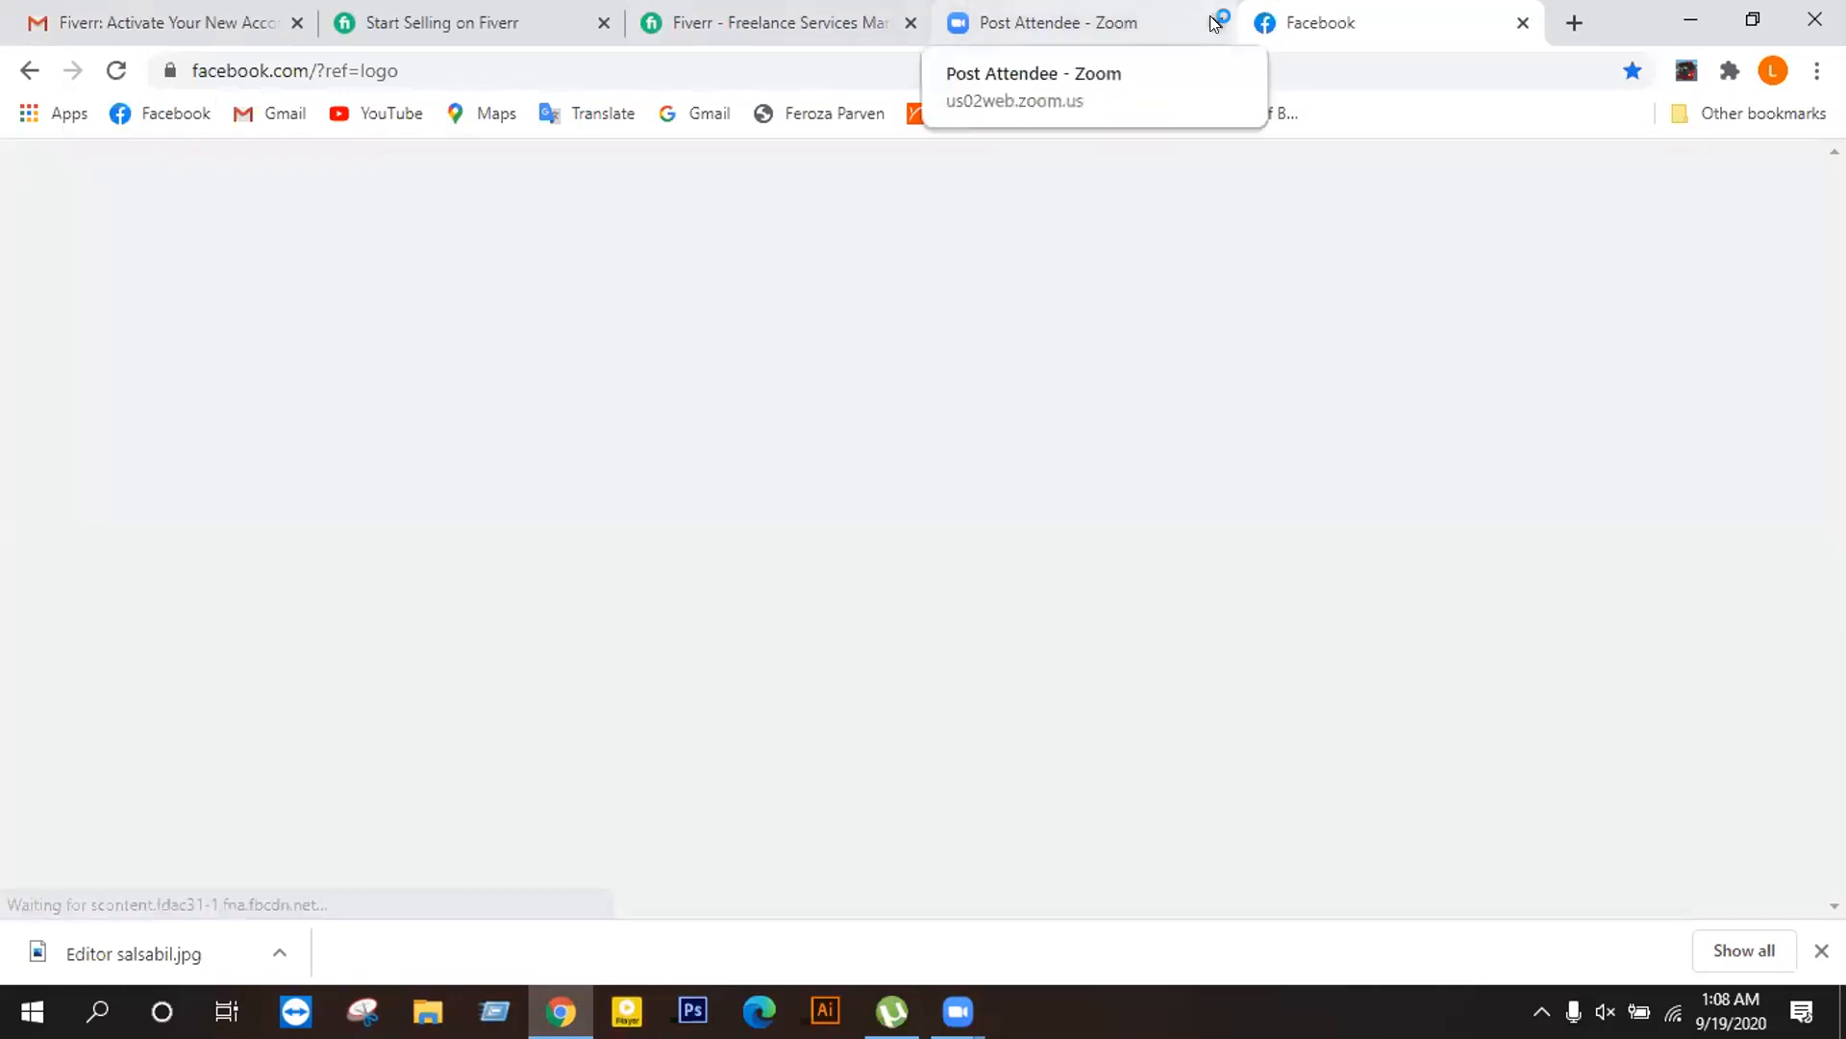
Close the Zoom tab, open Messenger, paste the Start Selling link, and open a contact's chat
{"action": "left_click", "coordinate": [1216, 22]}
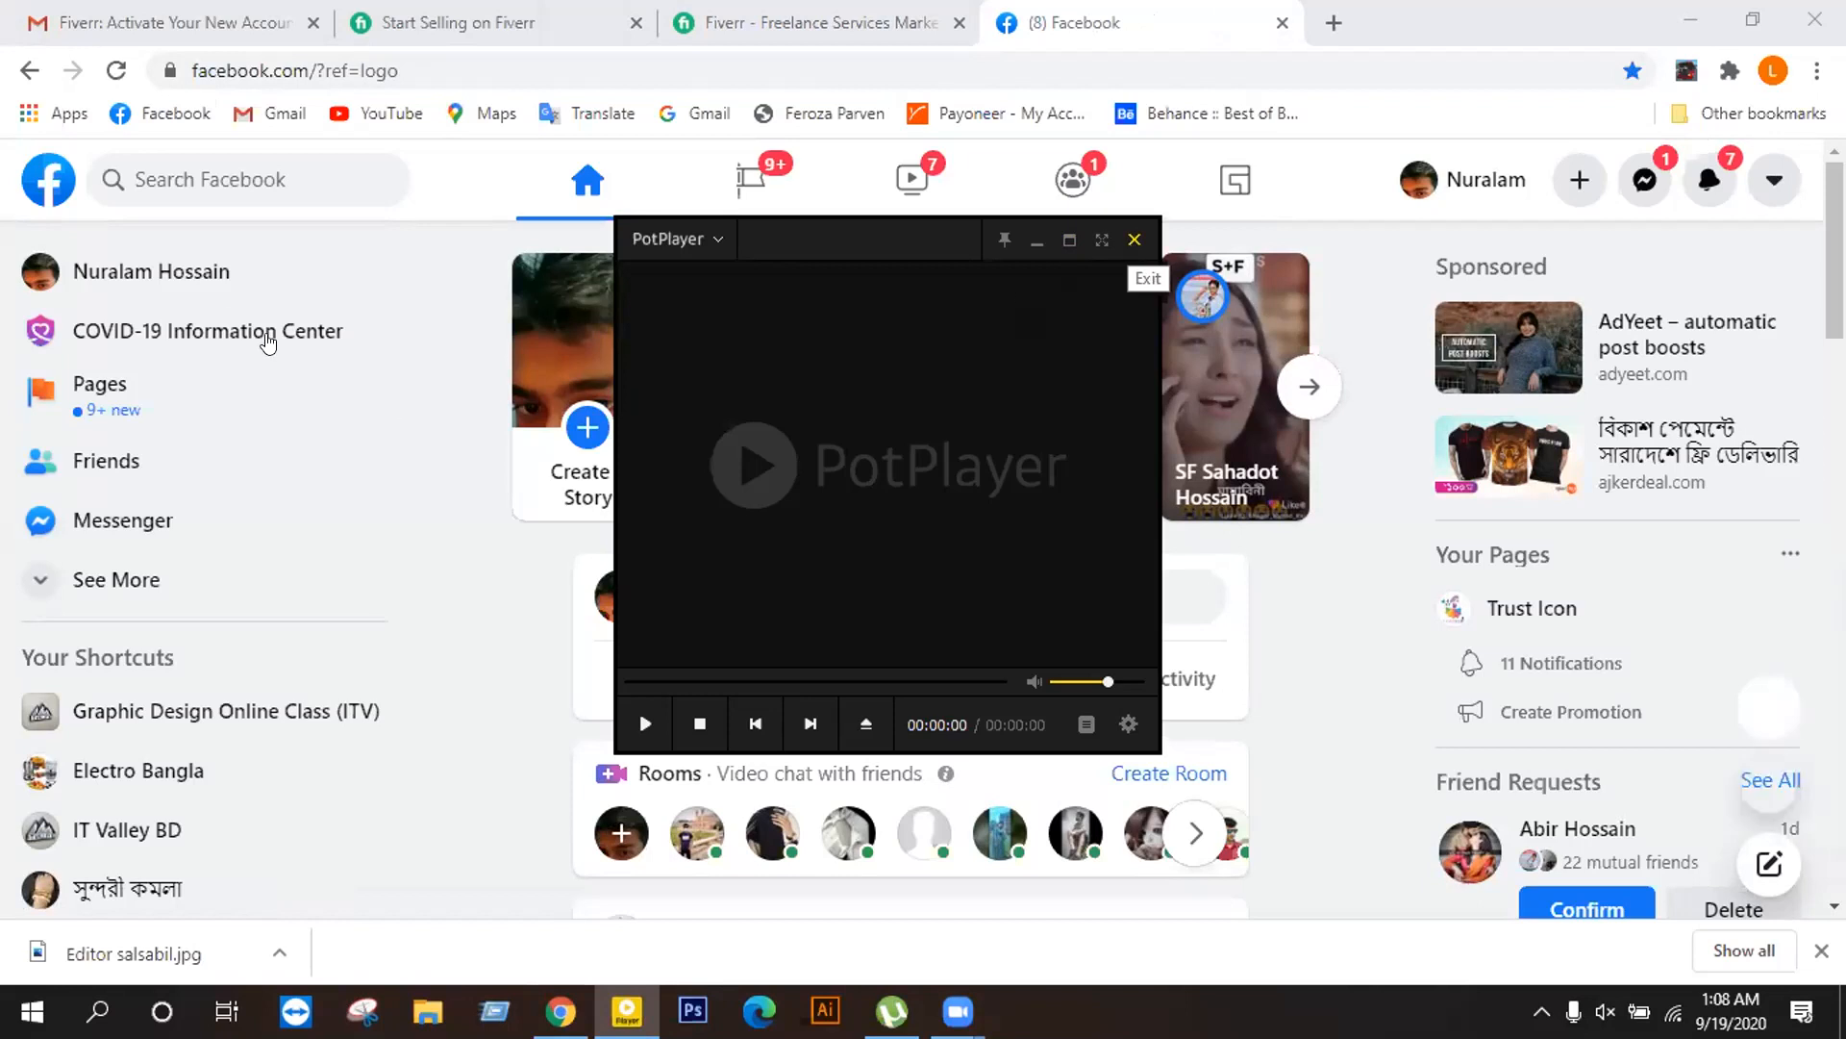
{"action": "left_click", "coordinate": [84, 664]}
{"action": "left_click", "coordinate": [113, 519]}
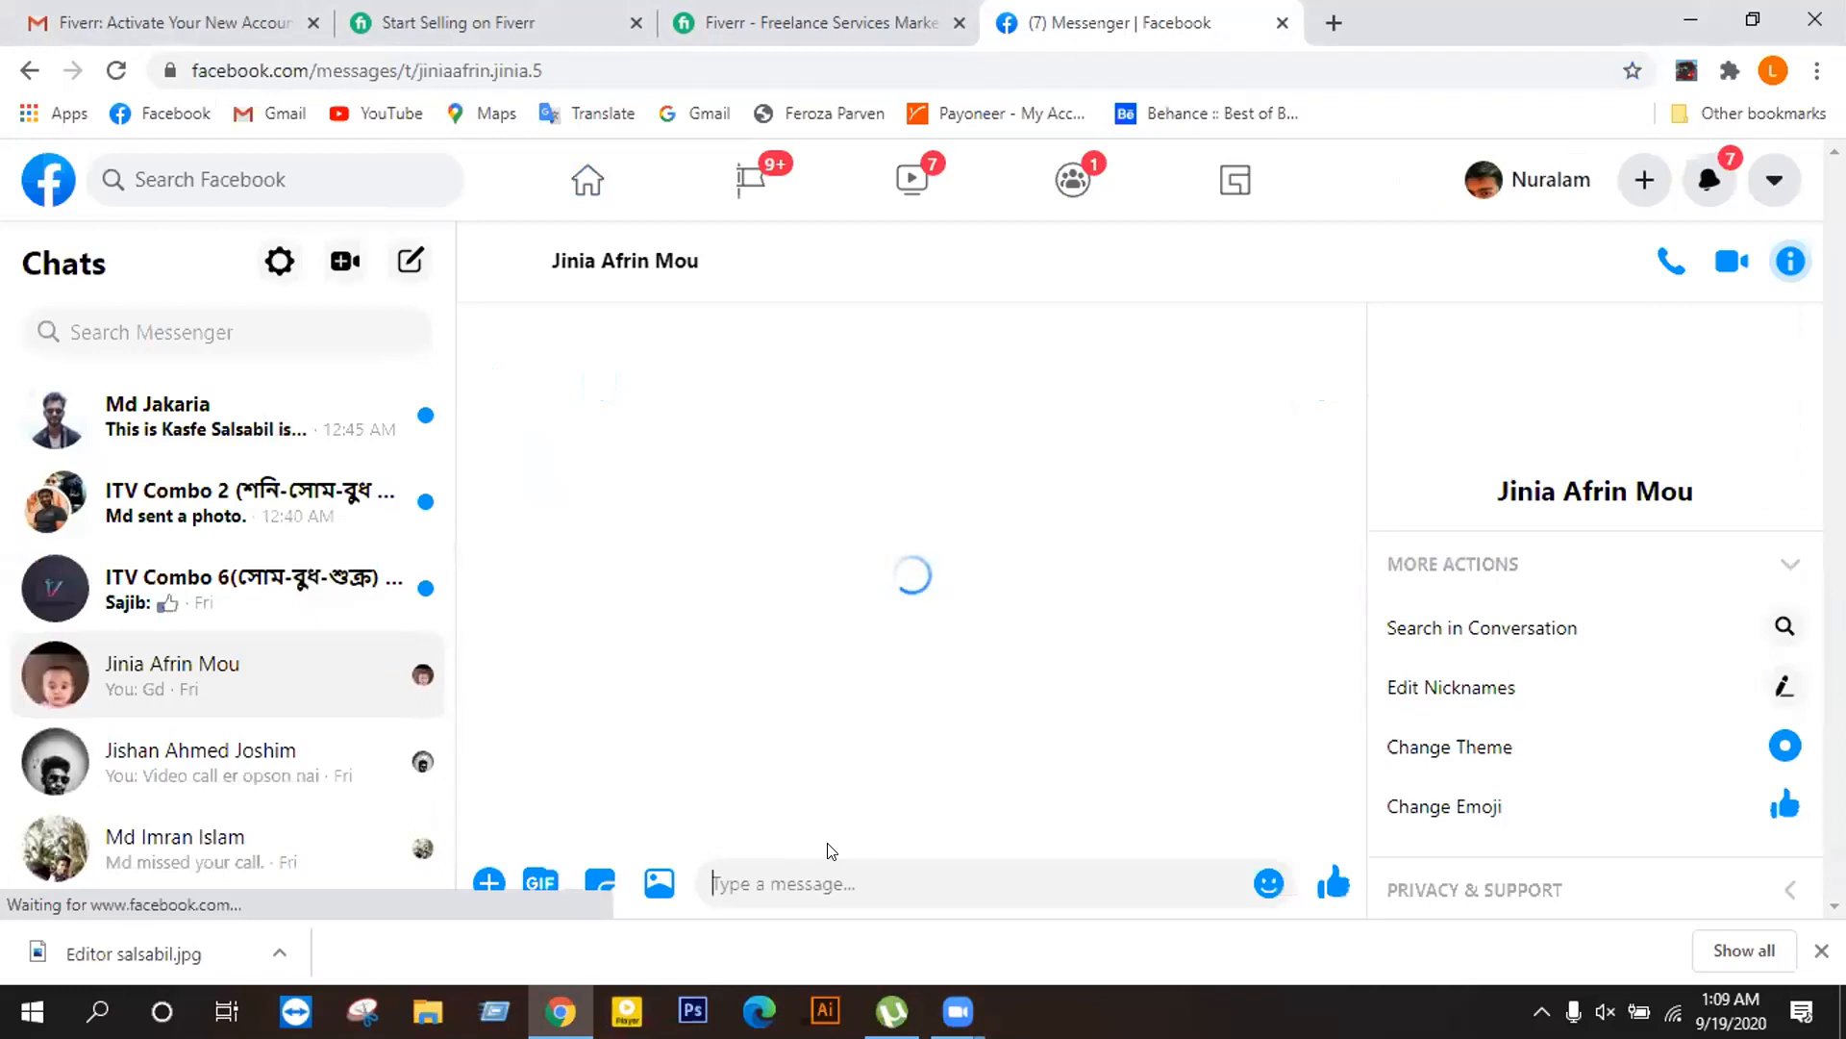
{"action": "key", "text": "ctrl+v"}
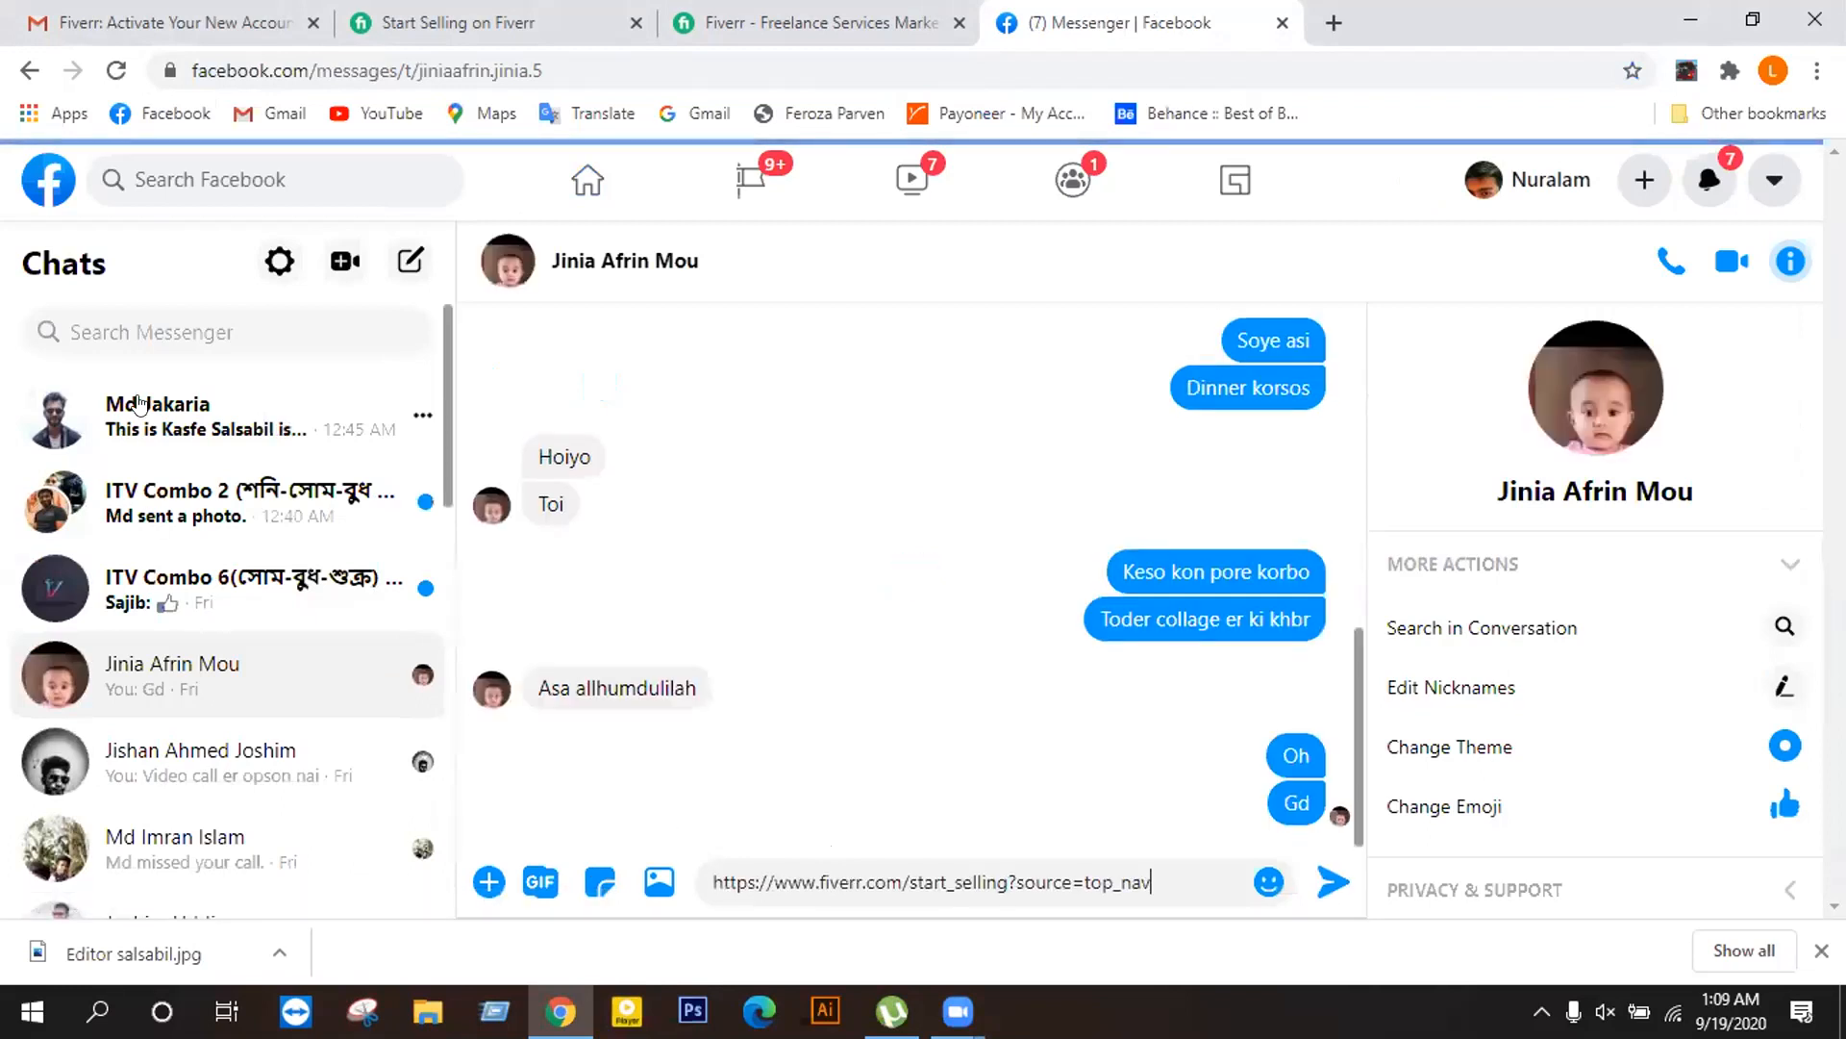
{"action": "left_click", "coordinate": [142, 406]}
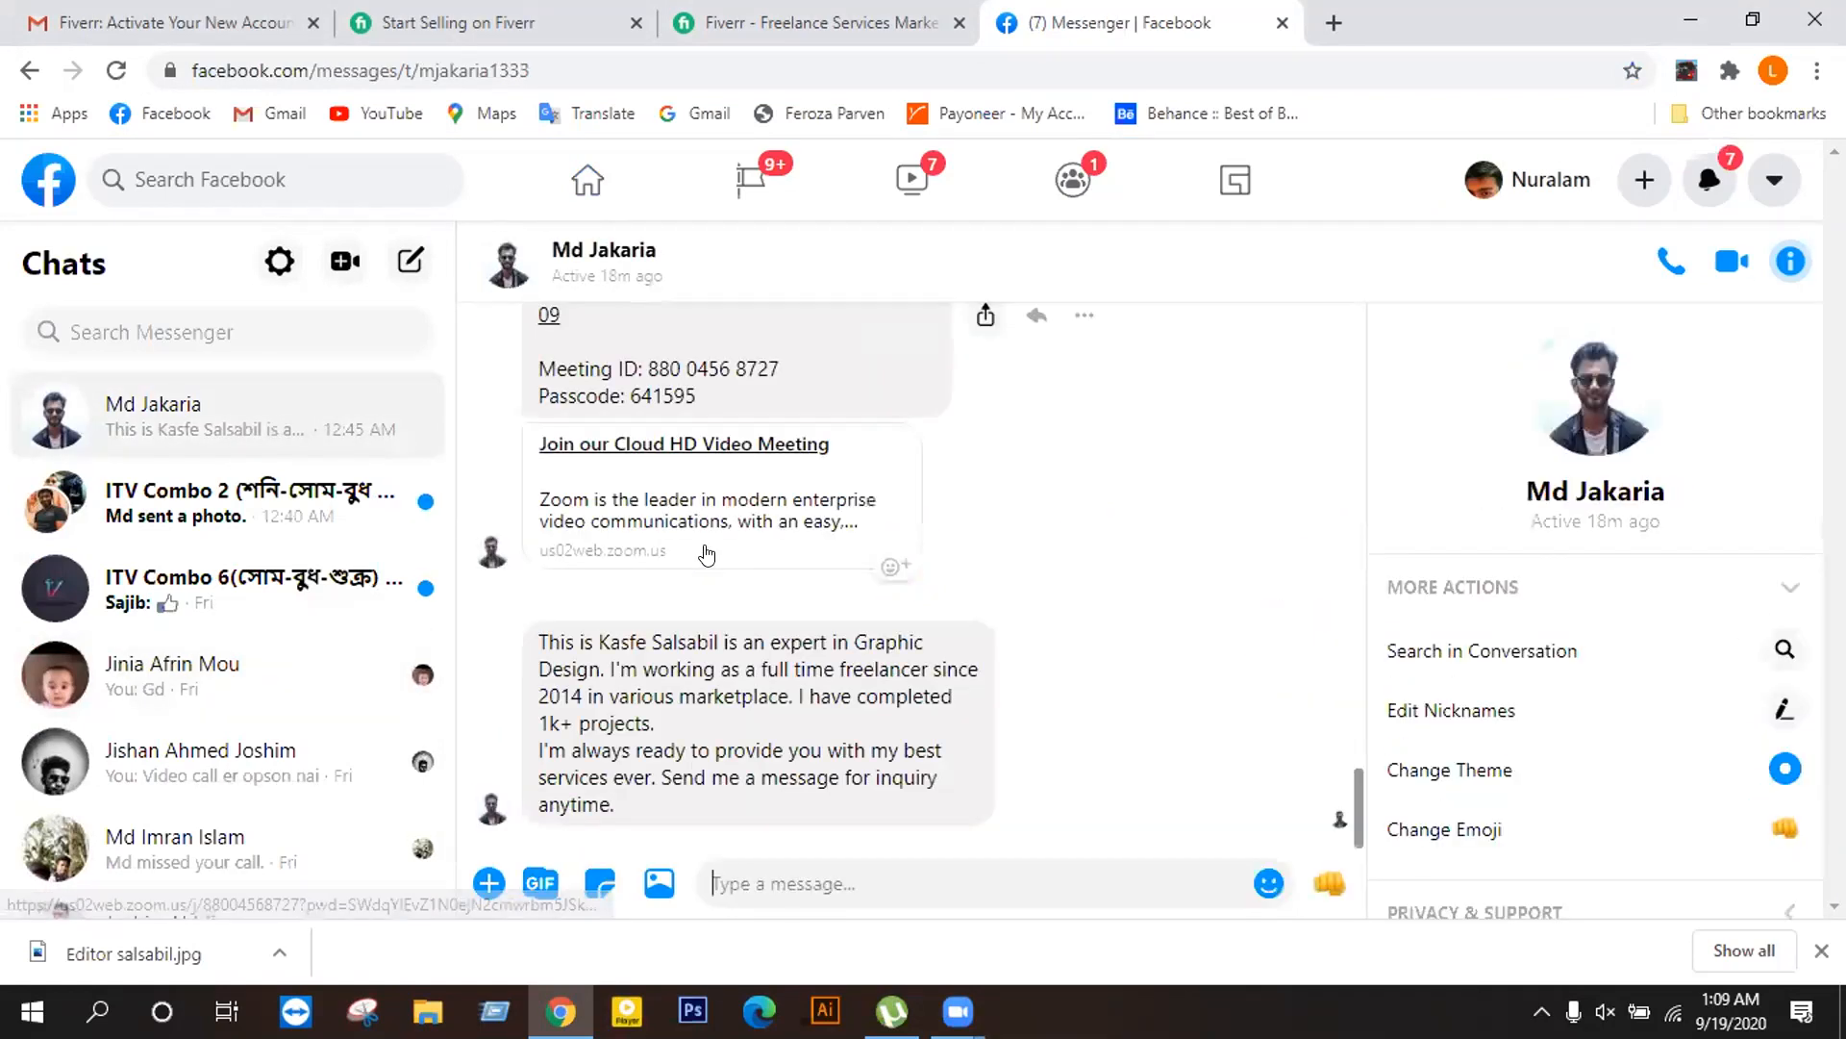
Paste the Fiverr Start Selling link into the Messenger chat and send it
{"action": "key", "text": "ctrl+v"}
{"action": "key", "text": "Return"}
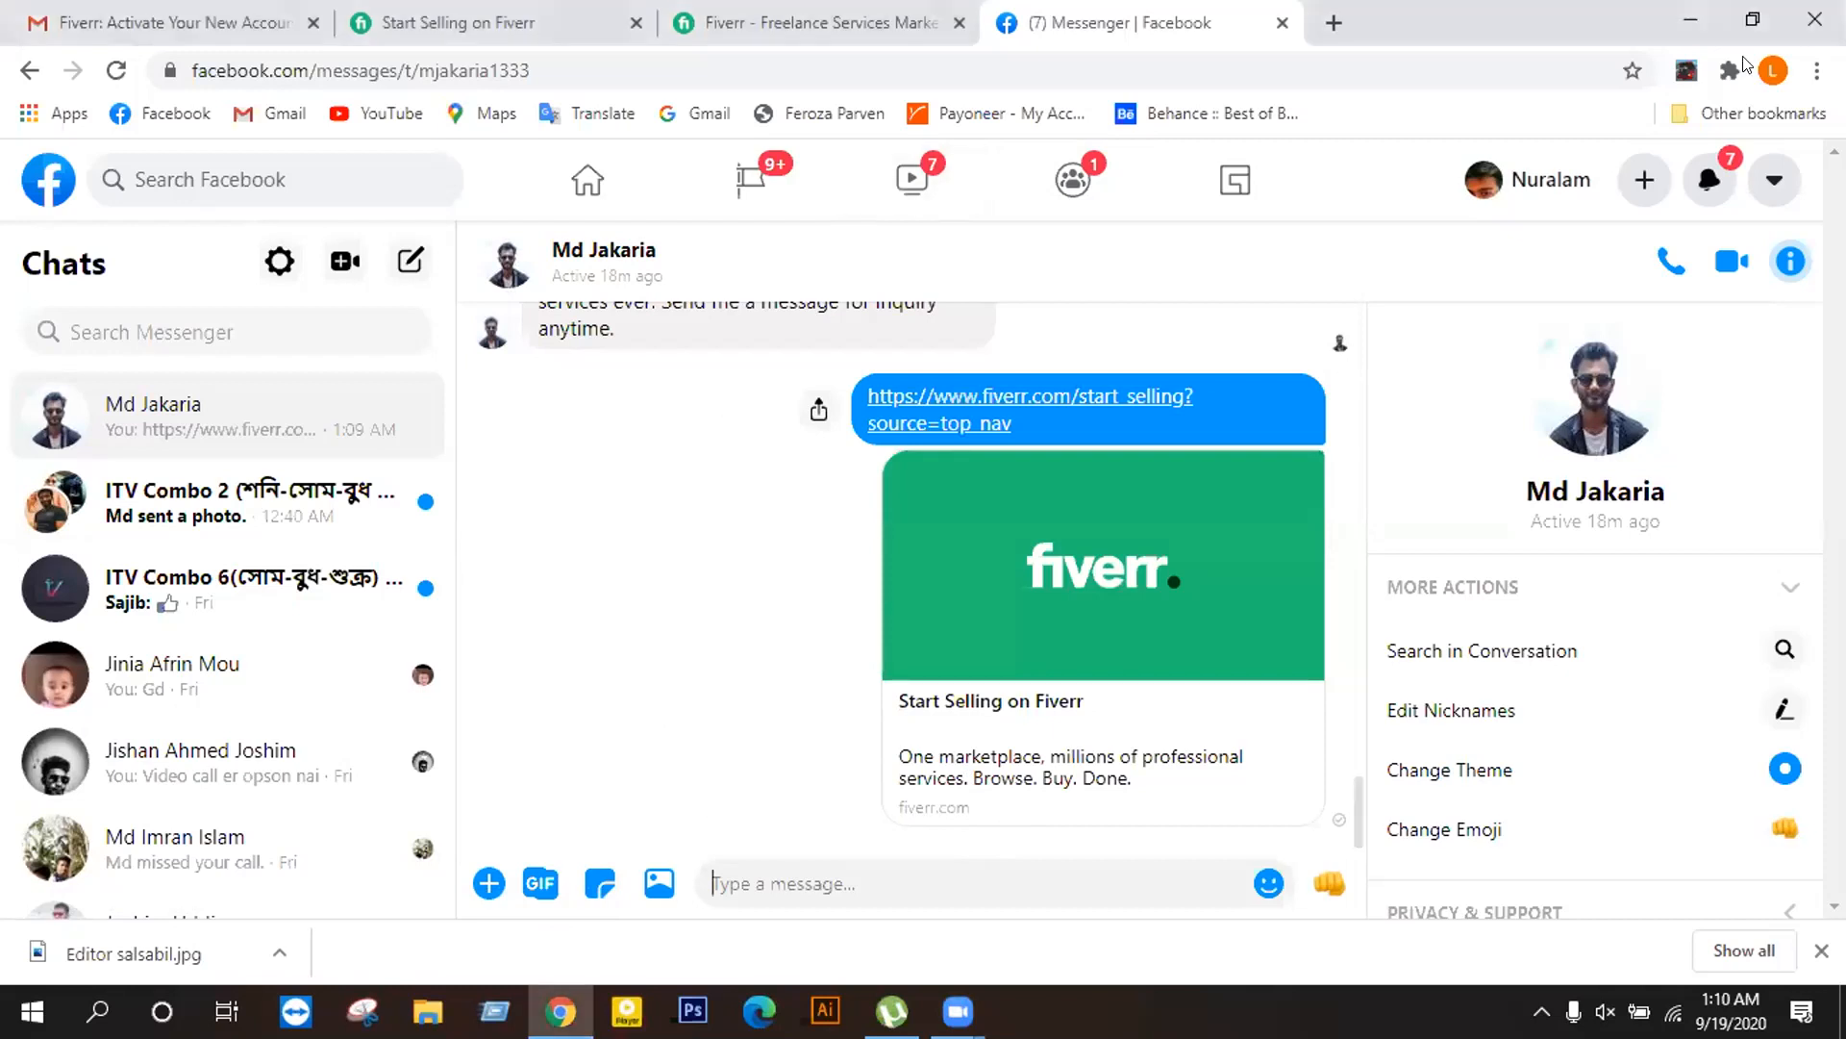
Return to the Start Selling page and expand the 'What can I sell?' Q&A answer
{"action": "left_click", "coordinate": [784, 17]}
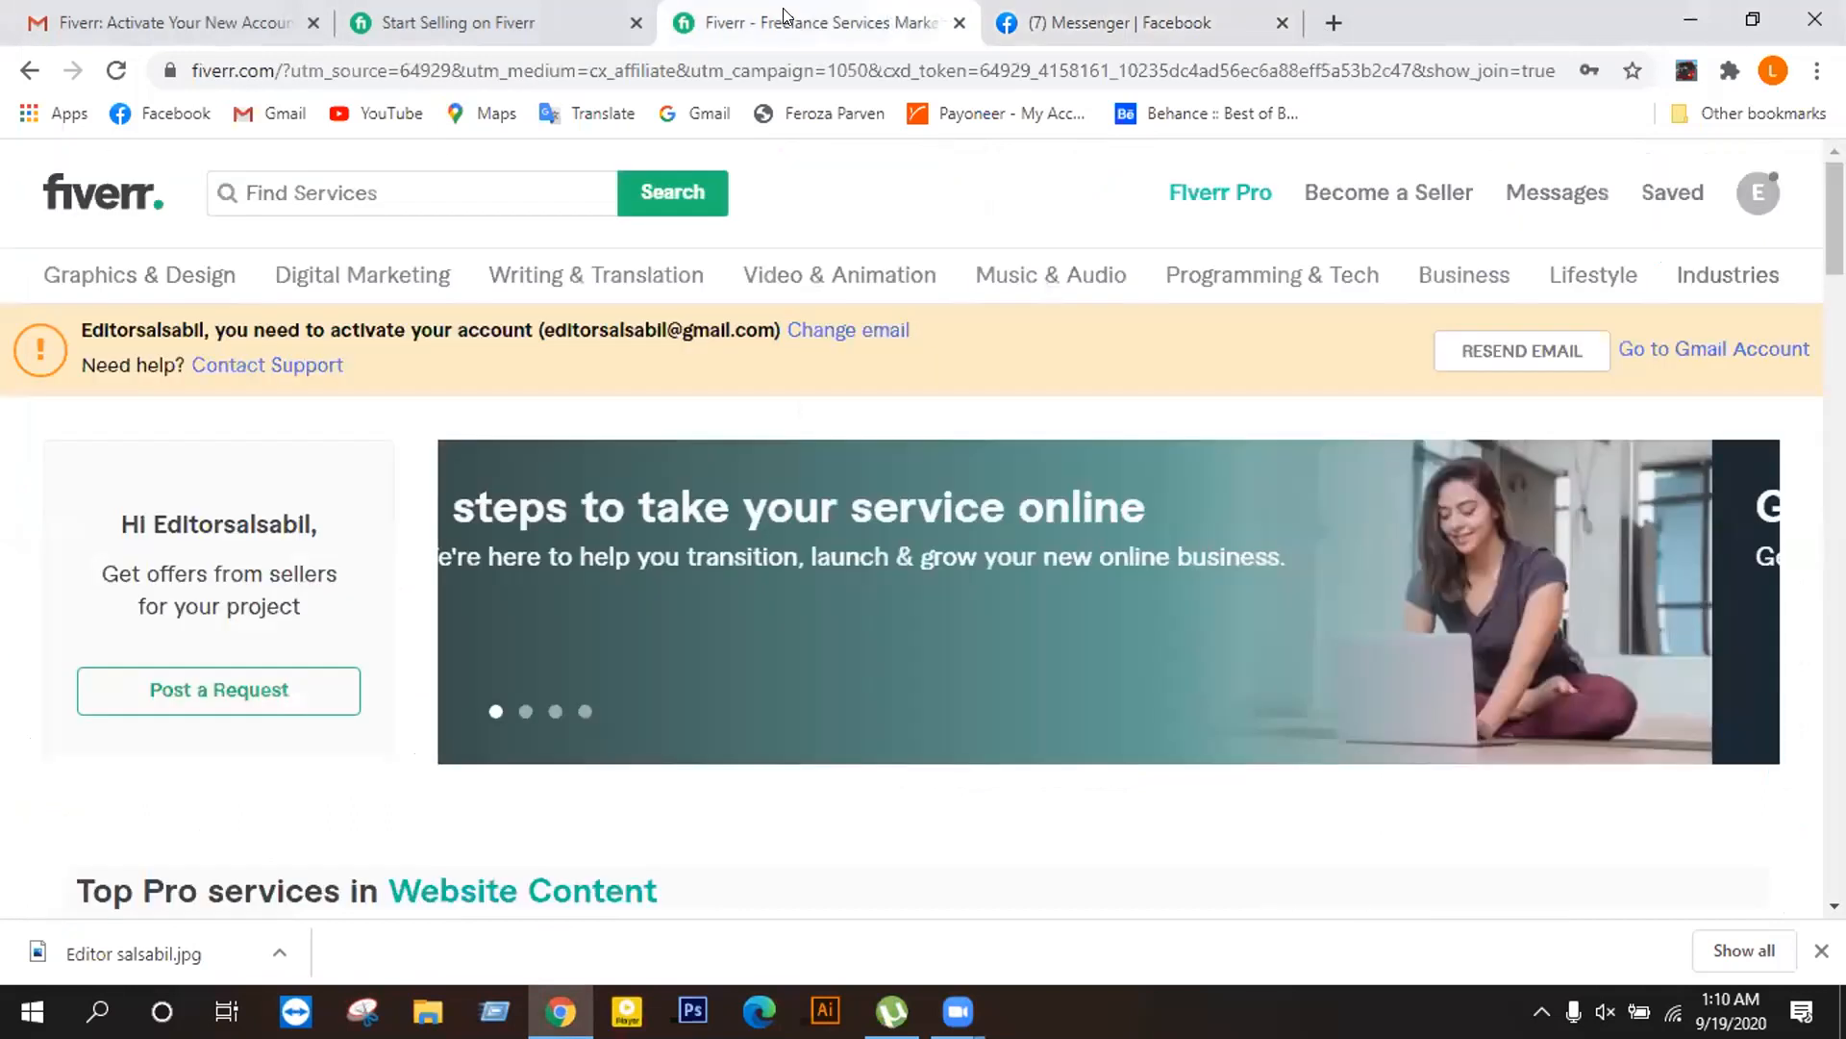
{"action": "left_click", "coordinate": [384, 19]}
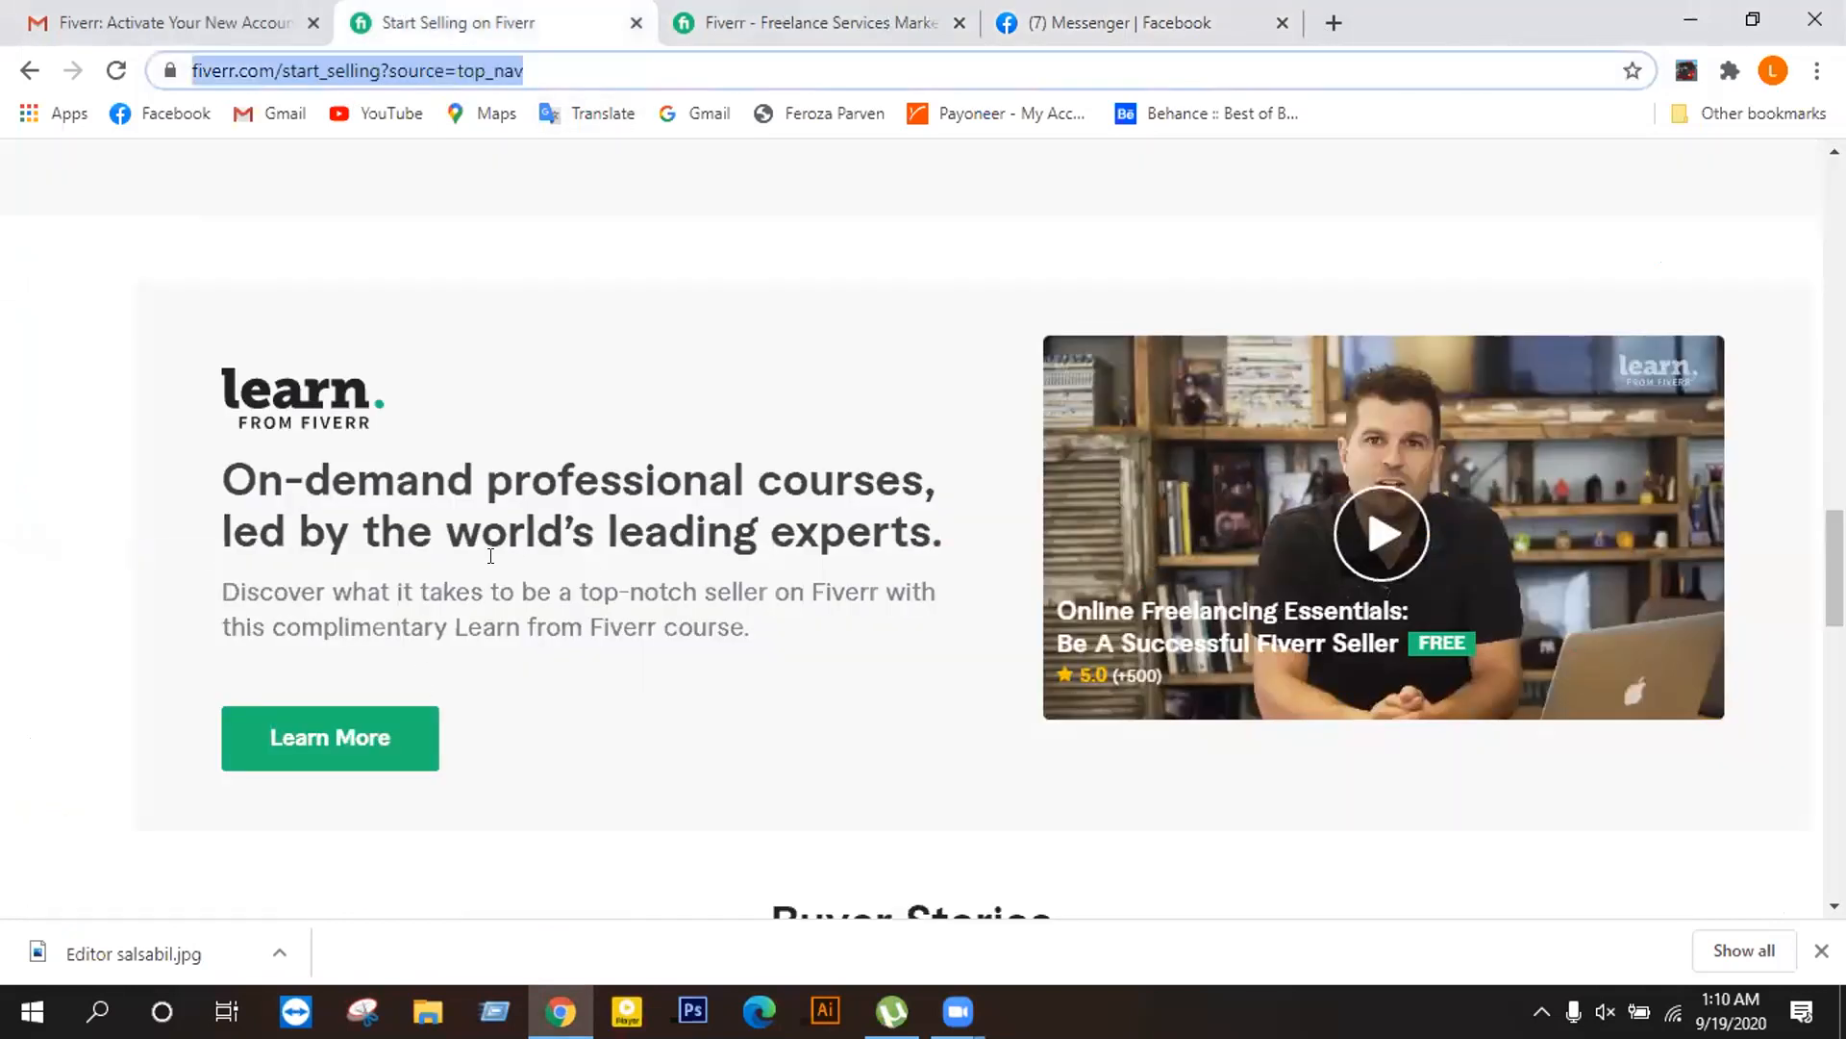
{"action": "scroll", "coordinate": [490, 556], "scroll_direction": "down", "scroll_amount": 1}
{"action": "scroll", "coordinate": [688, 354], "scroll_direction": "down", "scroll_amount": 5}
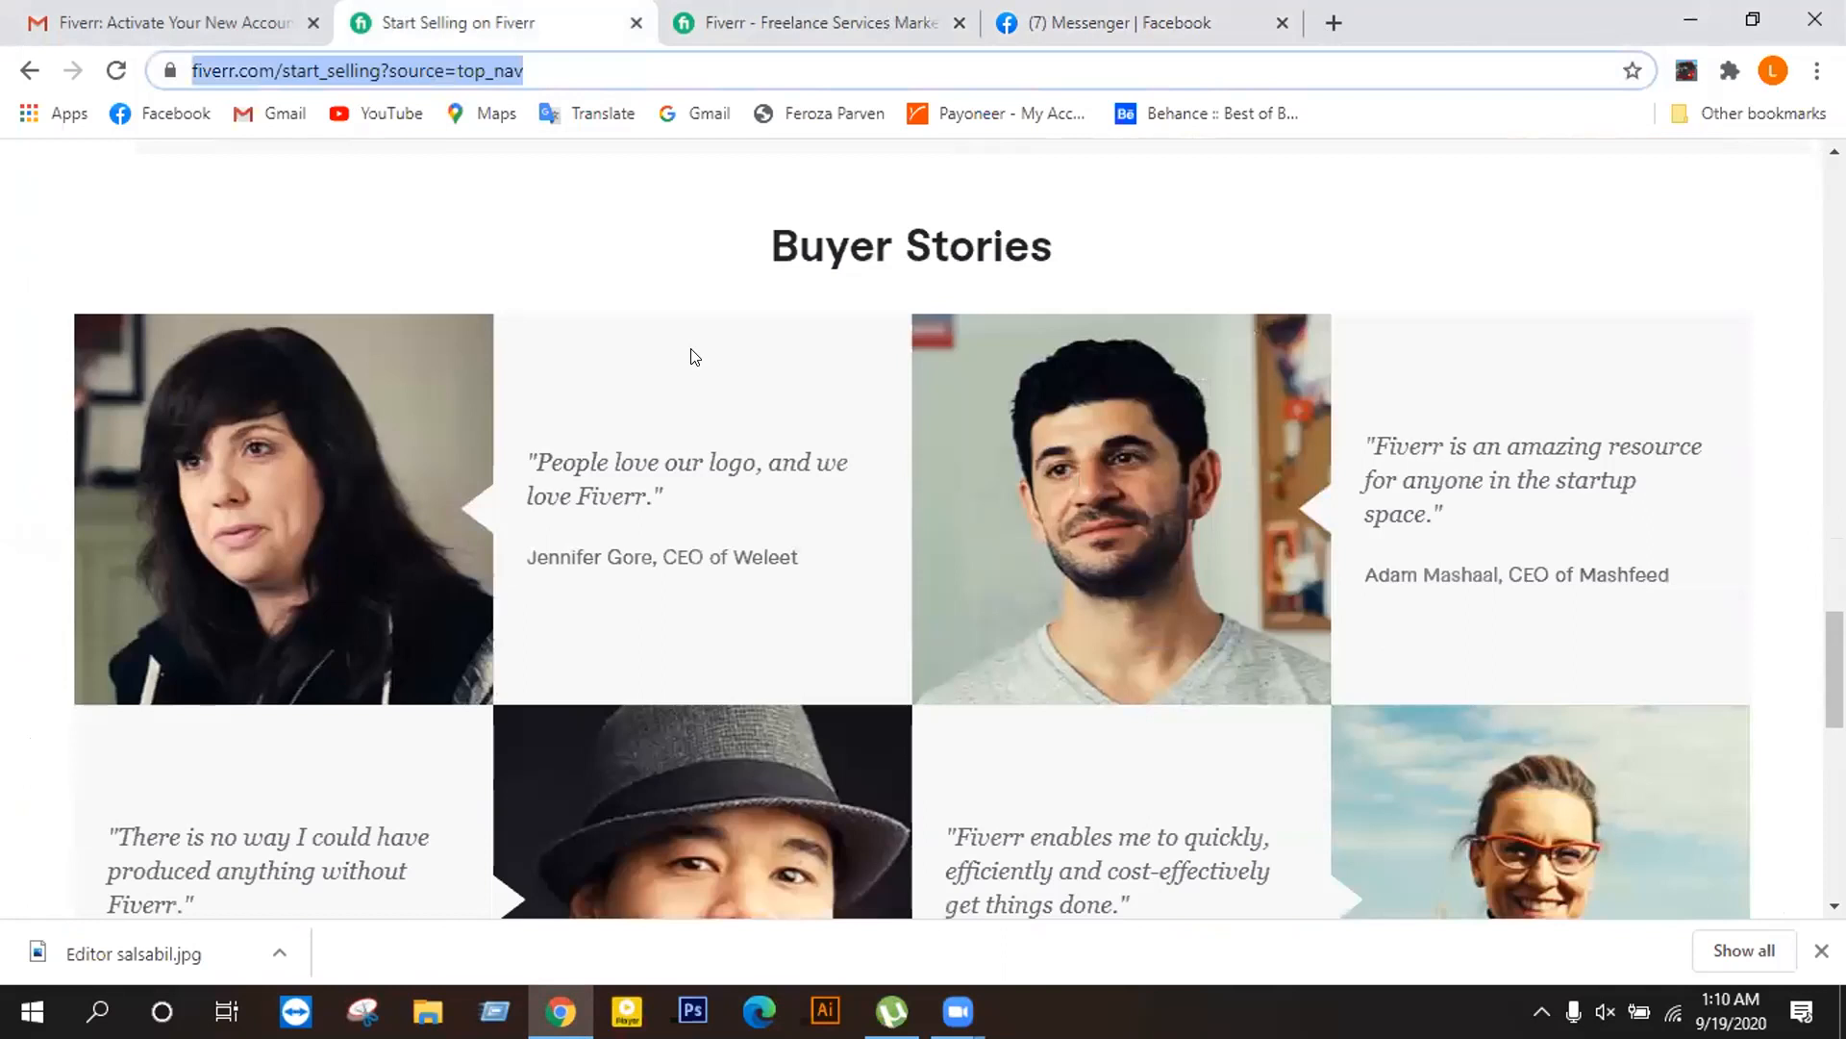
{"action": "scroll", "coordinate": [692, 360], "scroll_direction": "down", "scroll_amount": 10}
{"action": "scroll", "coordinate": [681, 386], "scroll_direction": "up", "scroll_amount": 1}
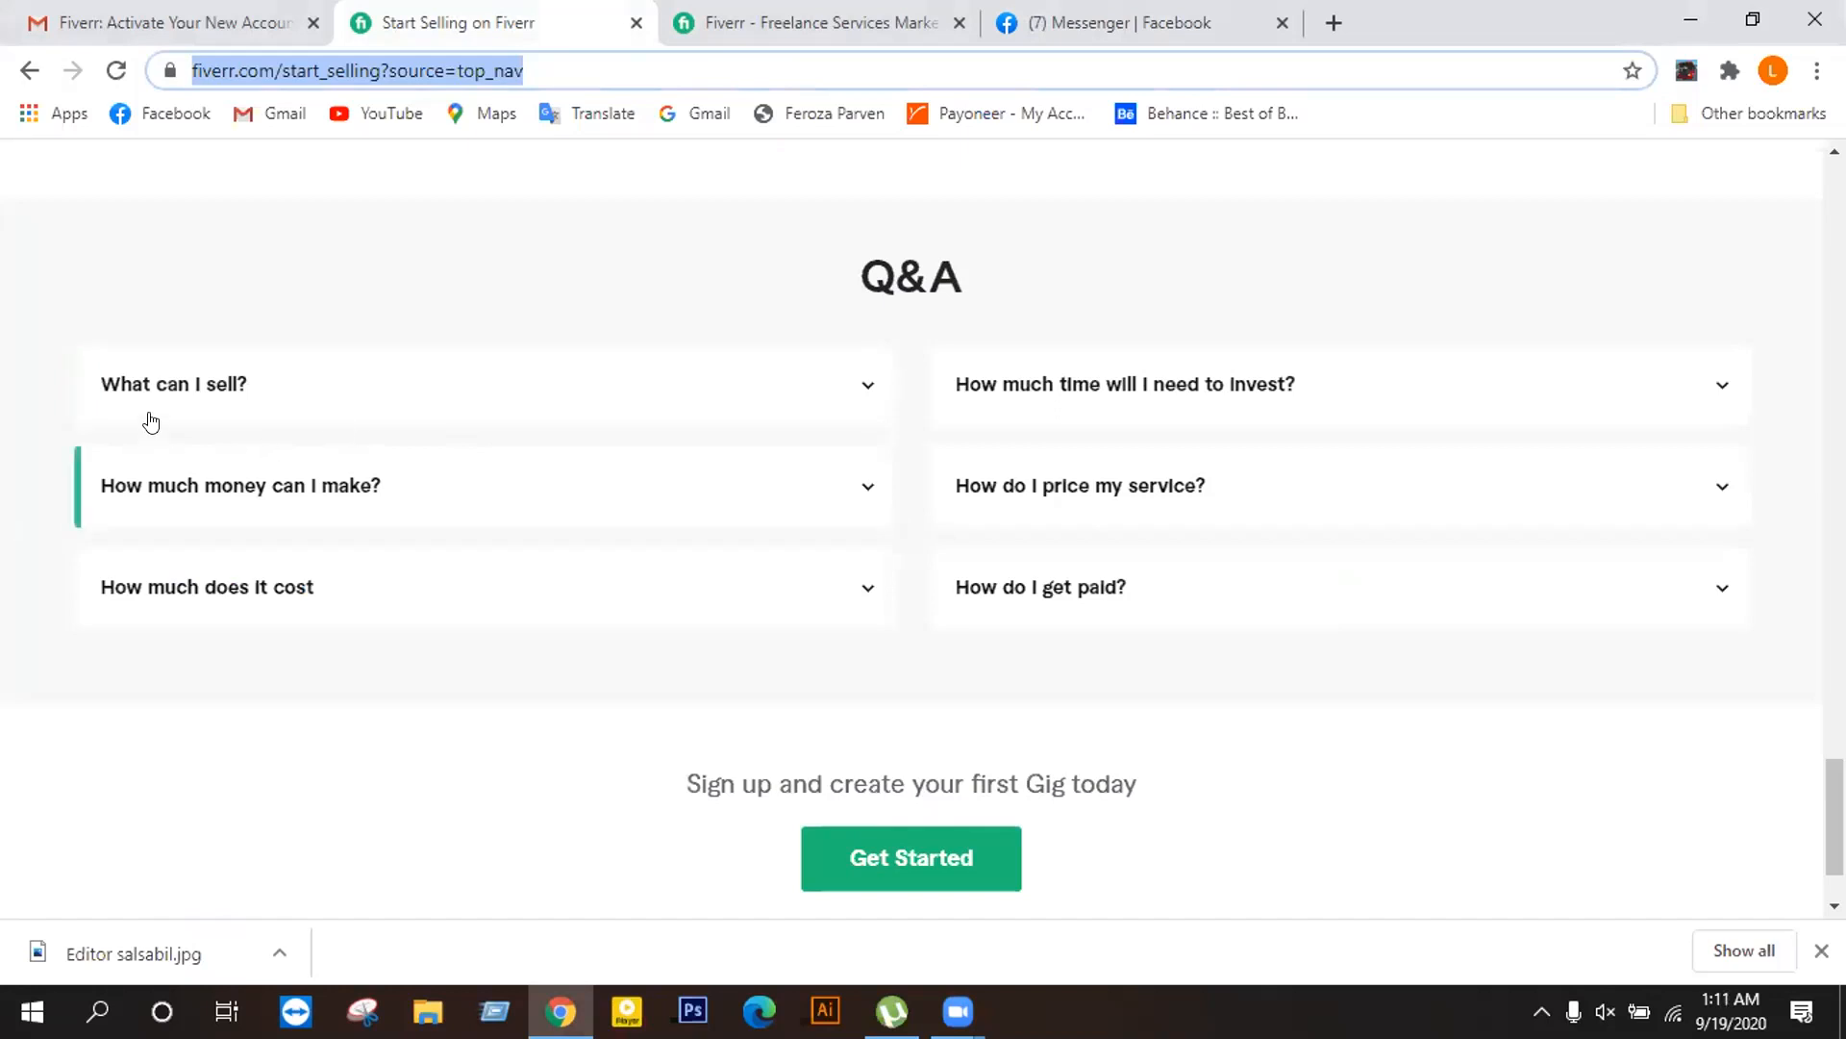
{"action": "left_click", "coordinate": [275, 402]}
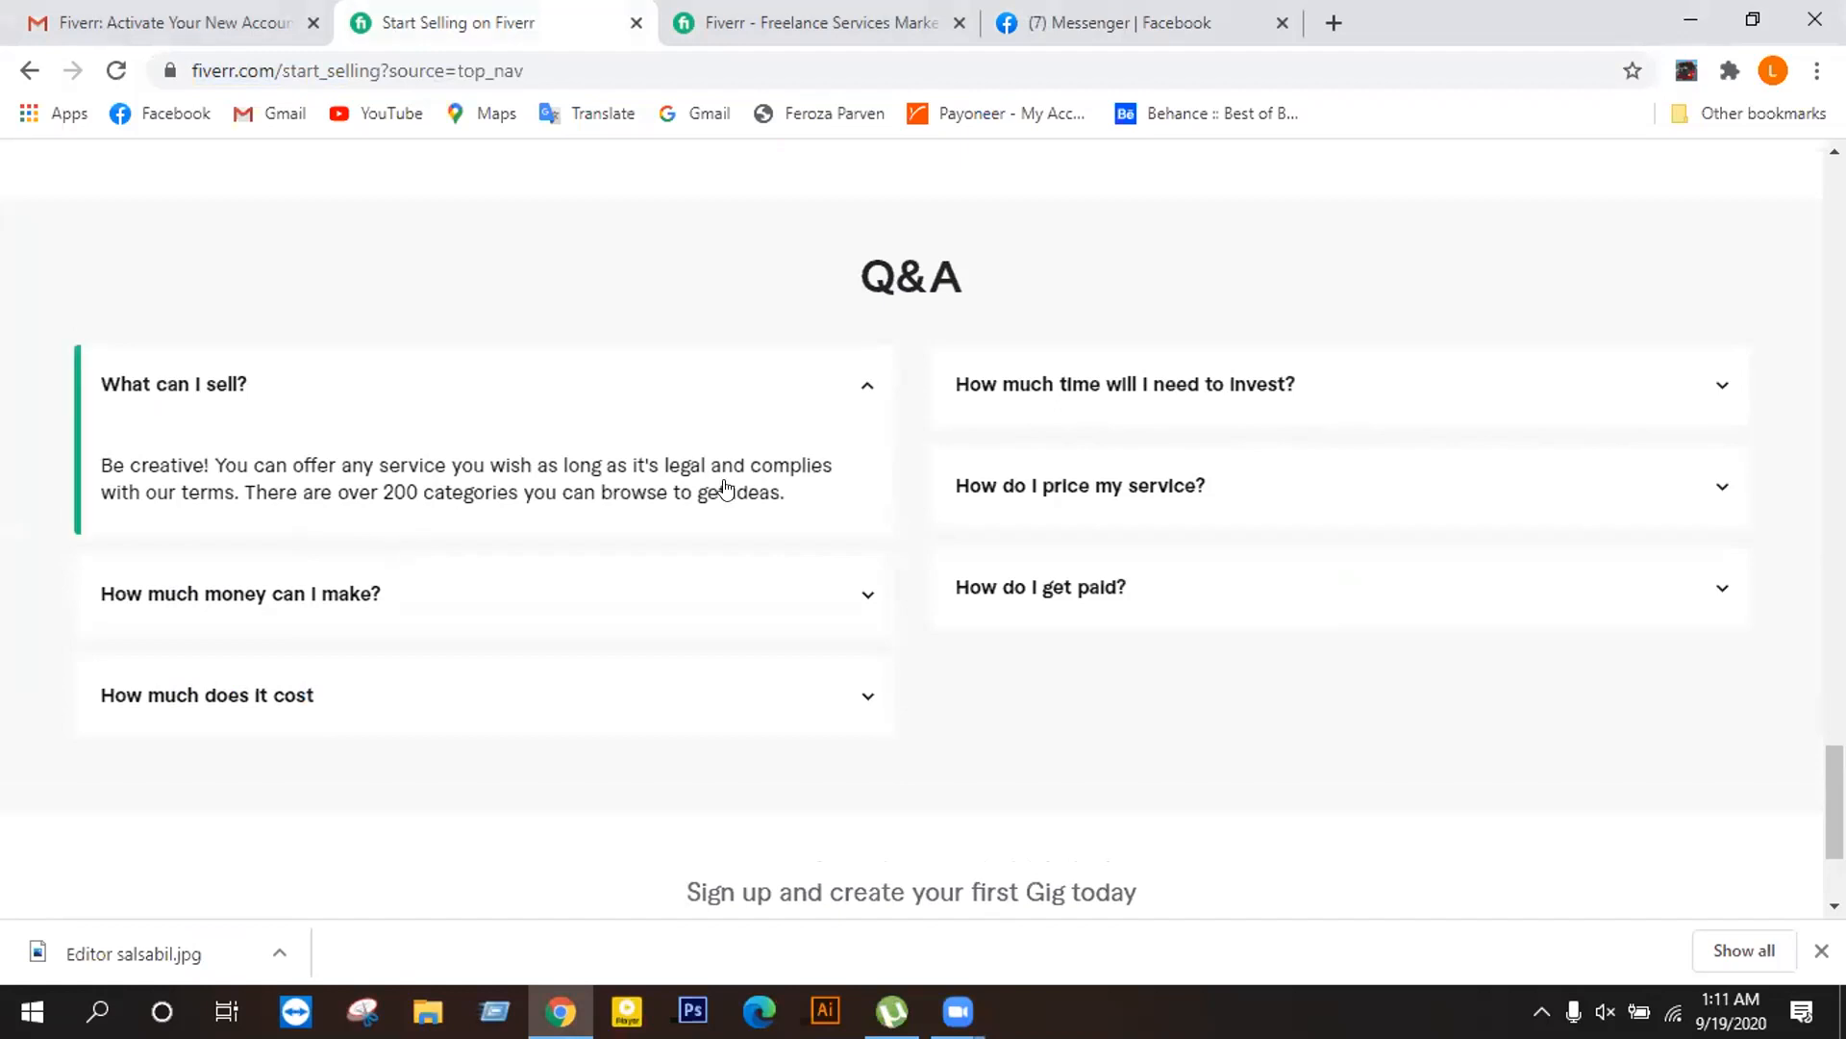
Expand the Q&A answers on how much money sellers make and time to invest
{"action": "scroll", "coordinate": [428, 558], "scroll_direction": "down", "scroll_amount": 1}
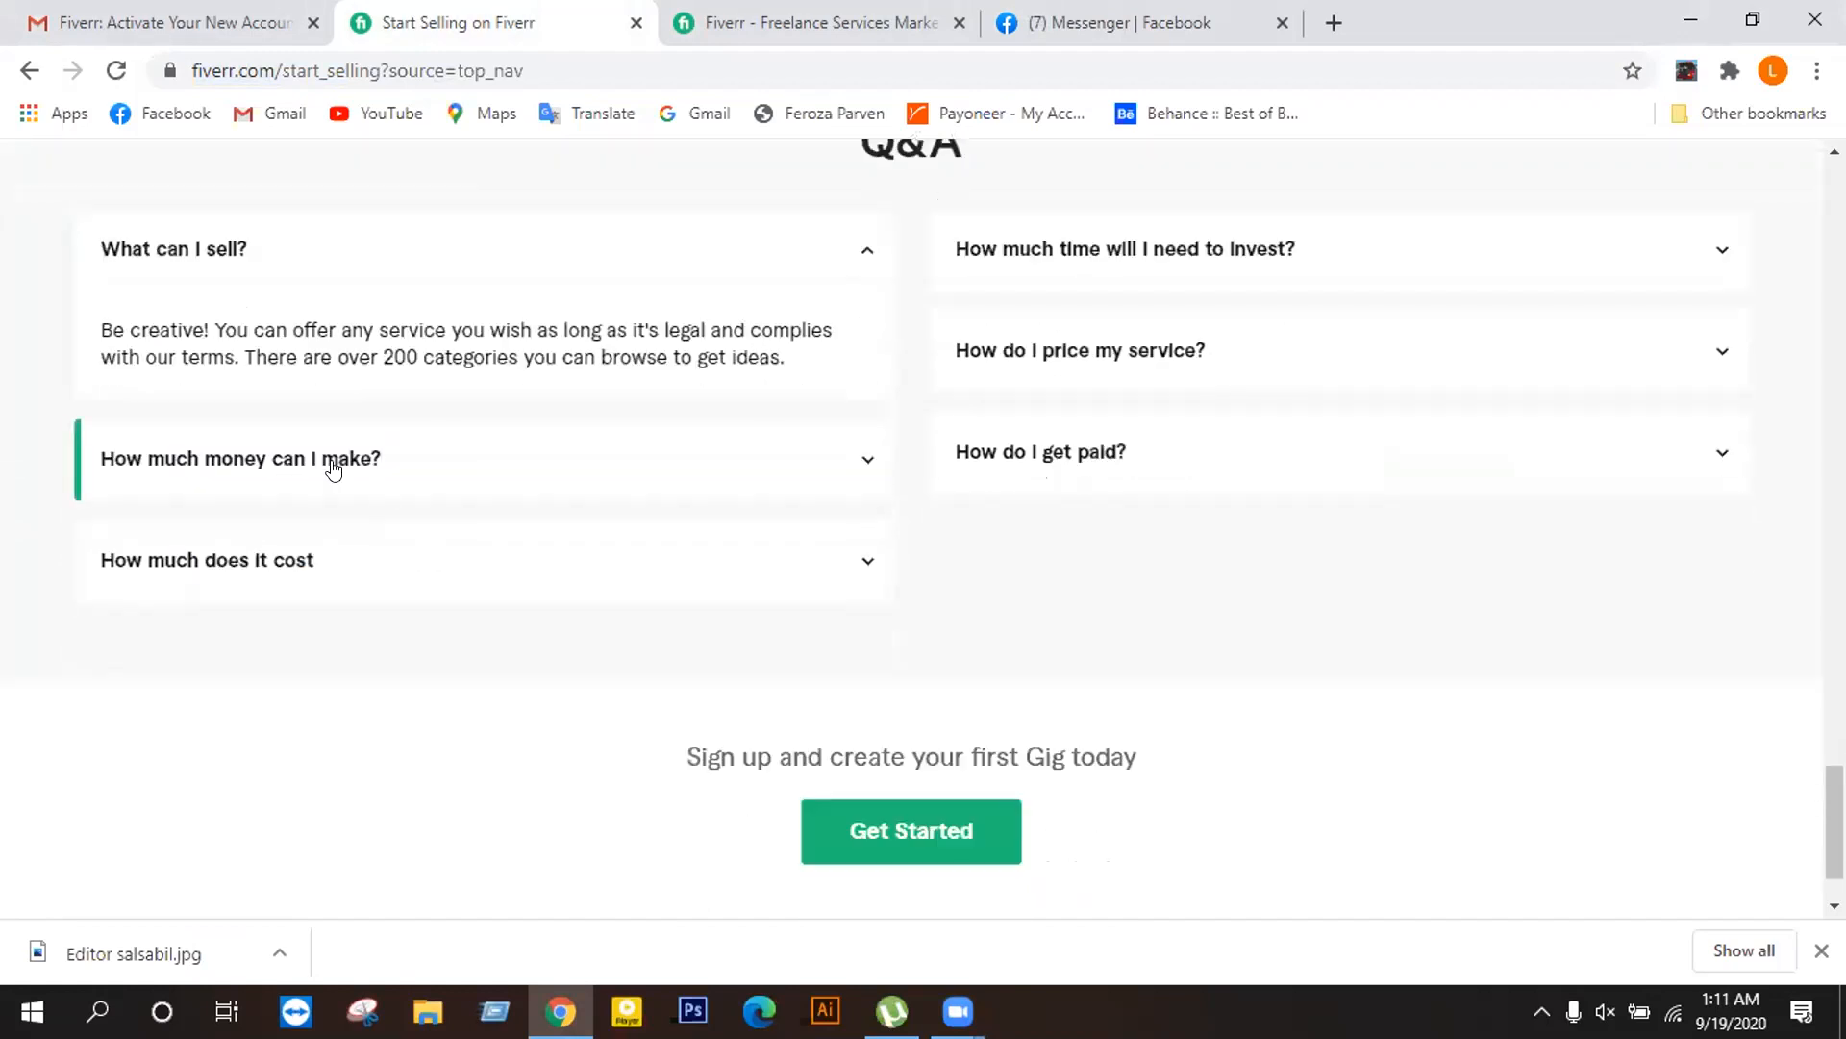
{"action": "left_click", "coordinate": [334, 469]}
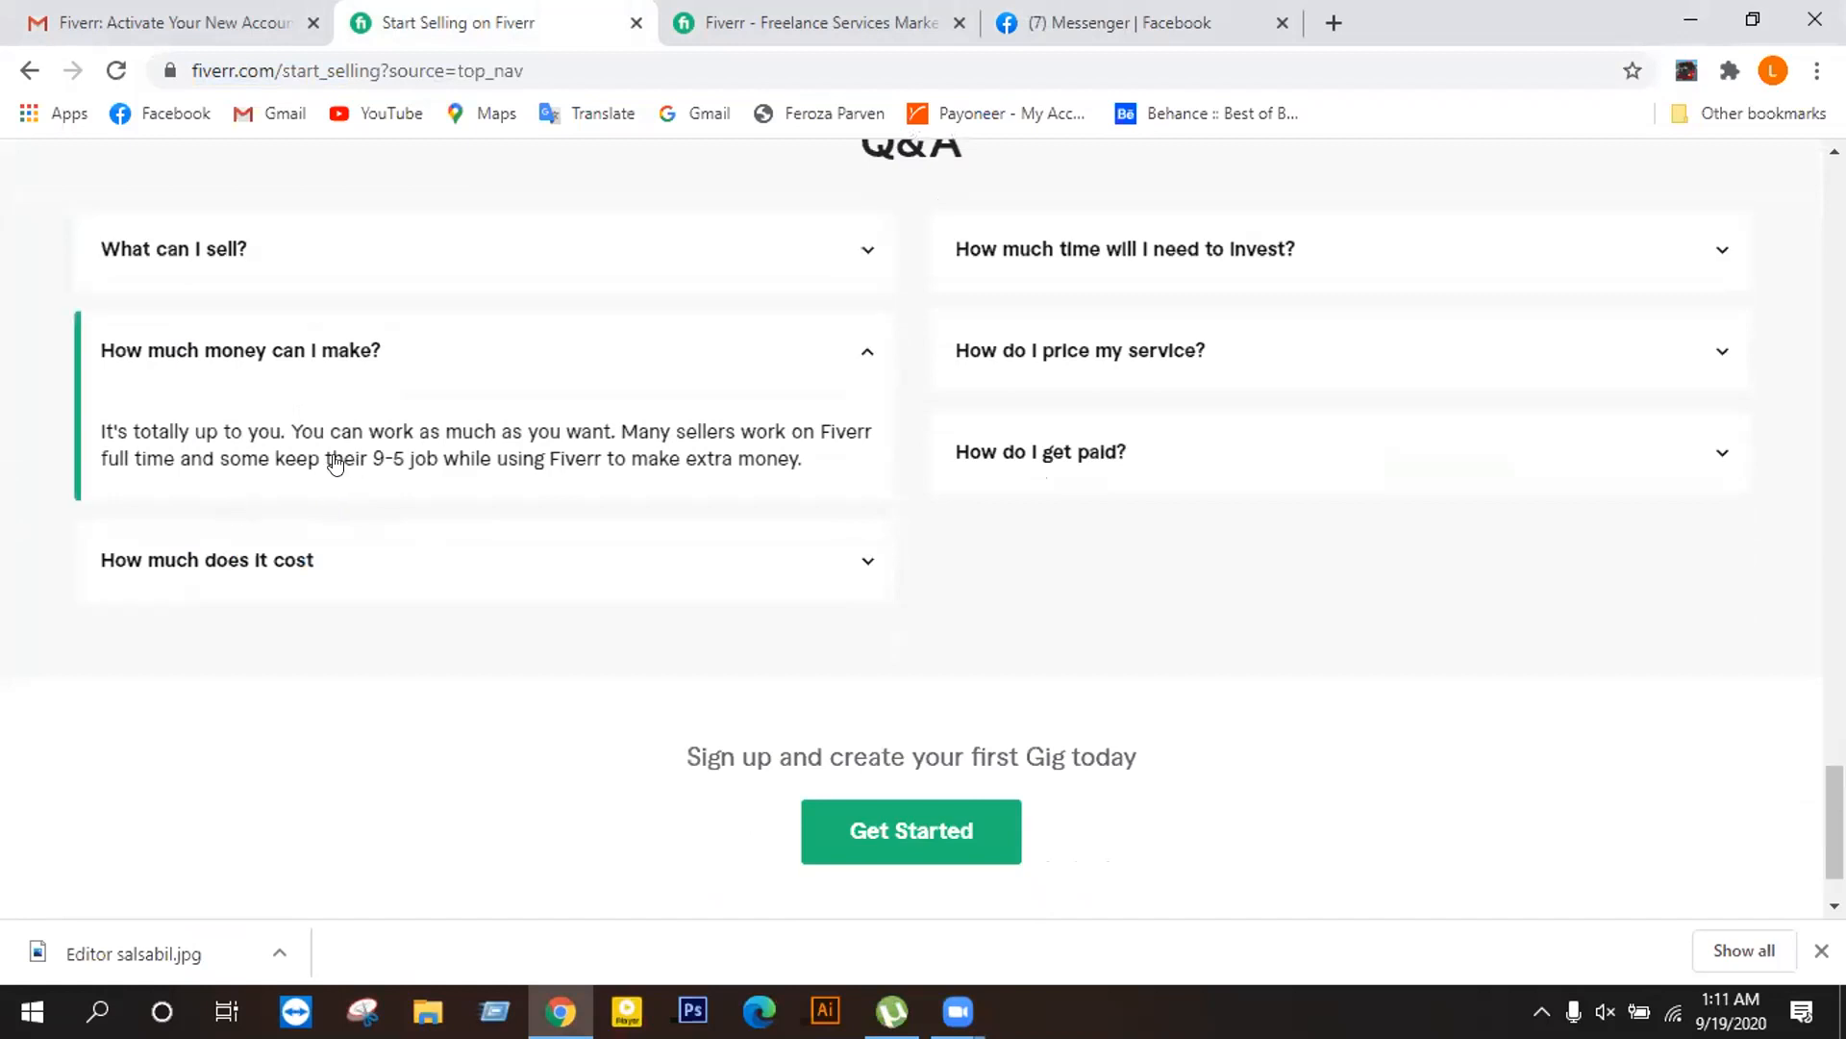
{"action": "scroll", "coordinate": [240, 472], "scroll_direction": "up", "scroll_amount": 2}
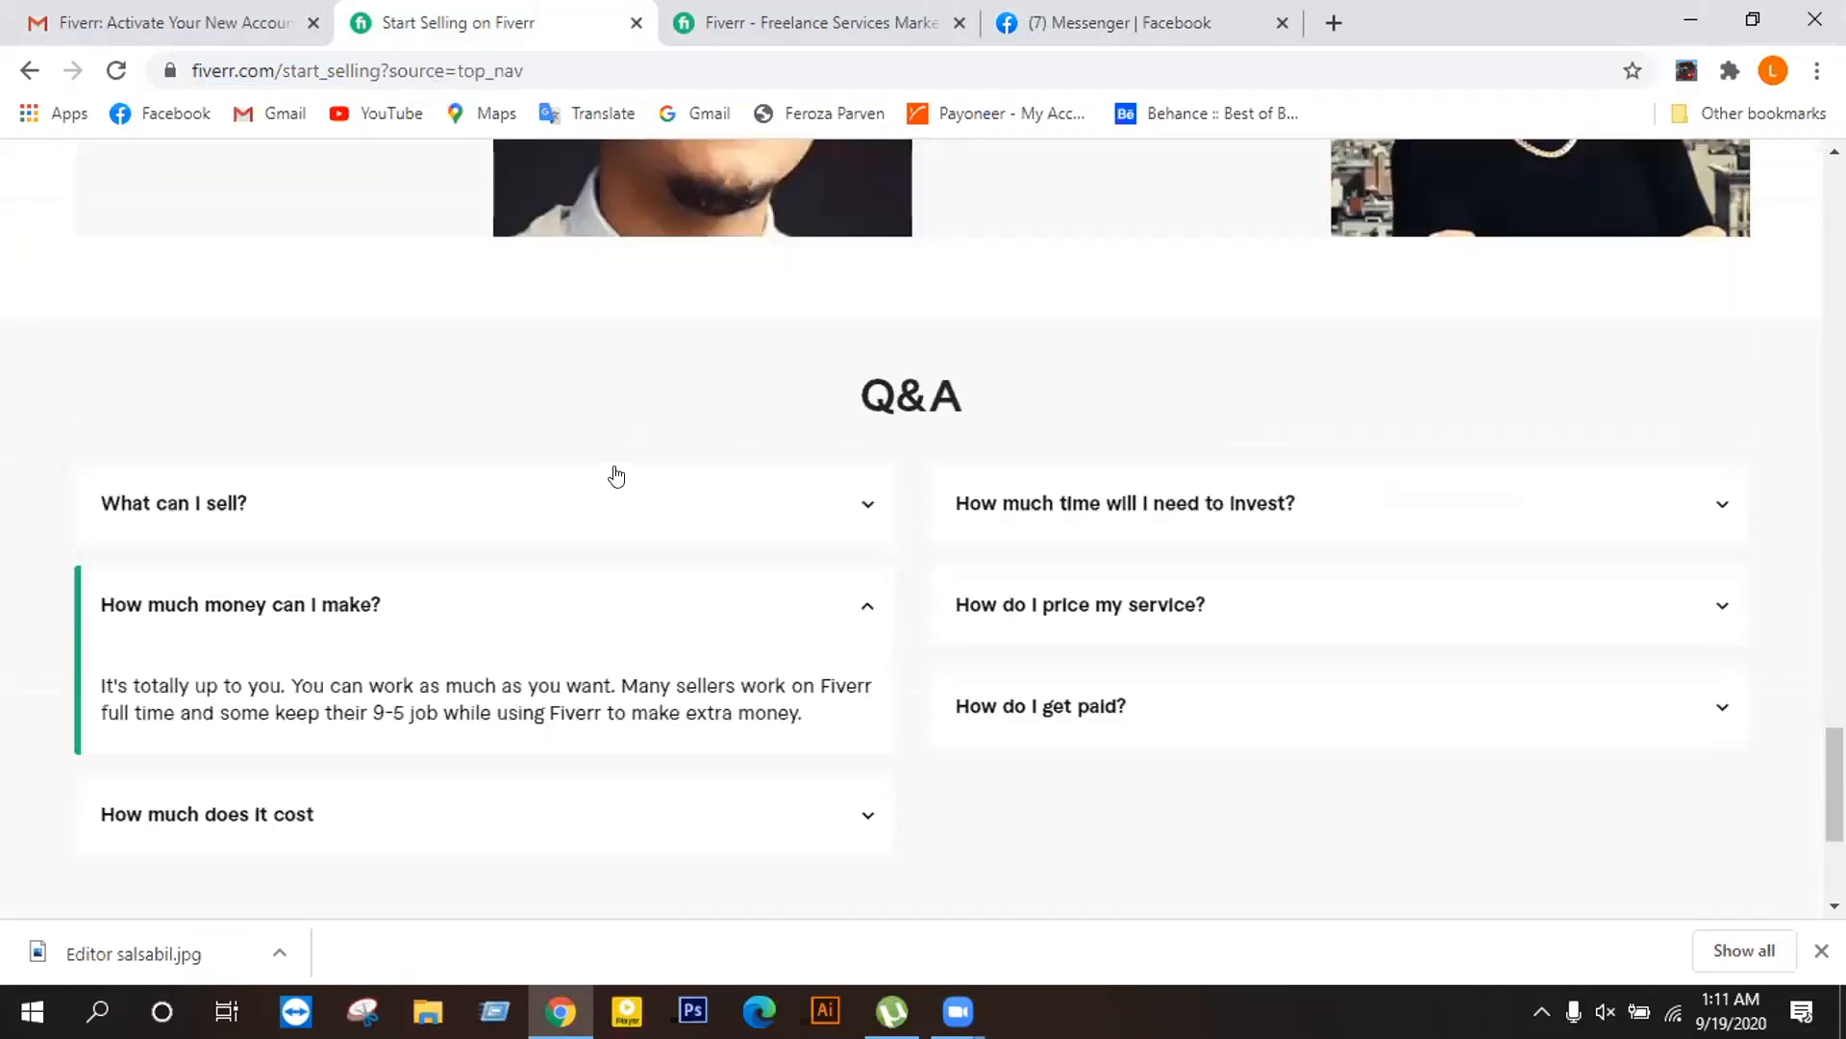
{"action": "left_click", "coordinate": [1158, 529]}
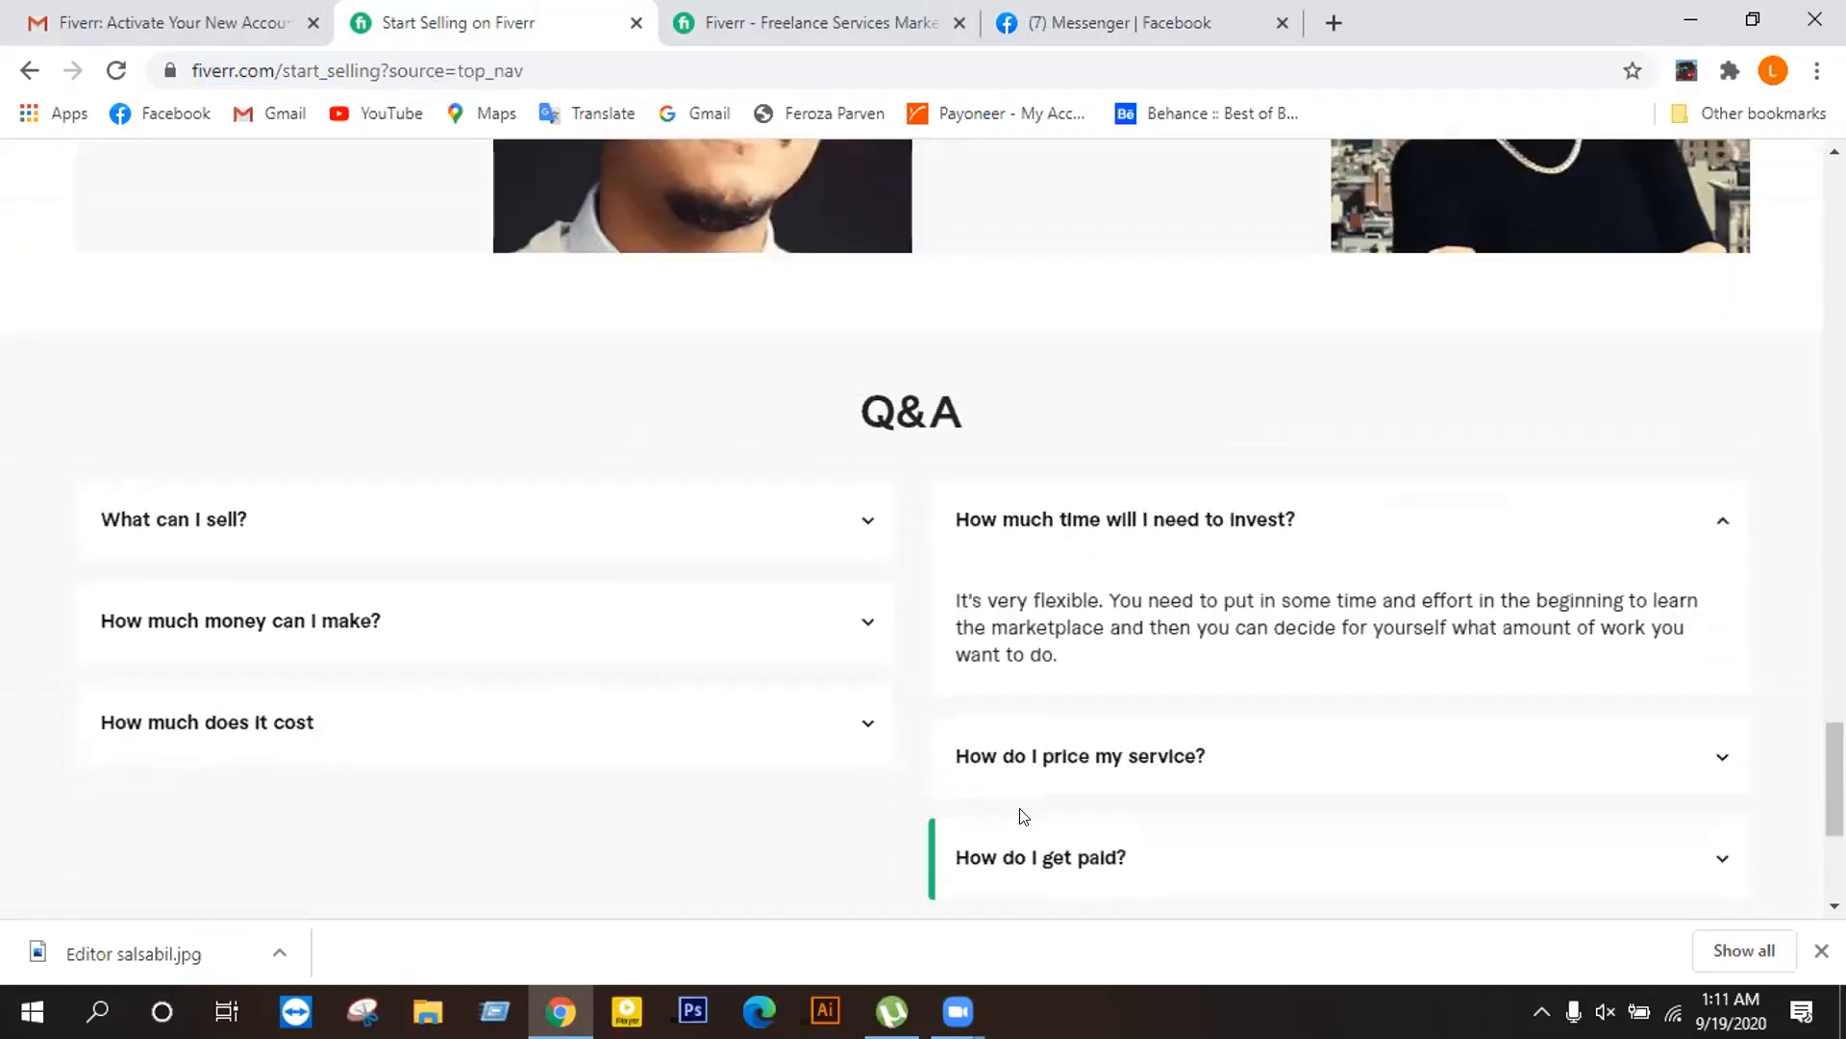
{"action": "scroll", "coordinate": [1019, 813], "scroll_direction": "down", "scroll_amount": 4}
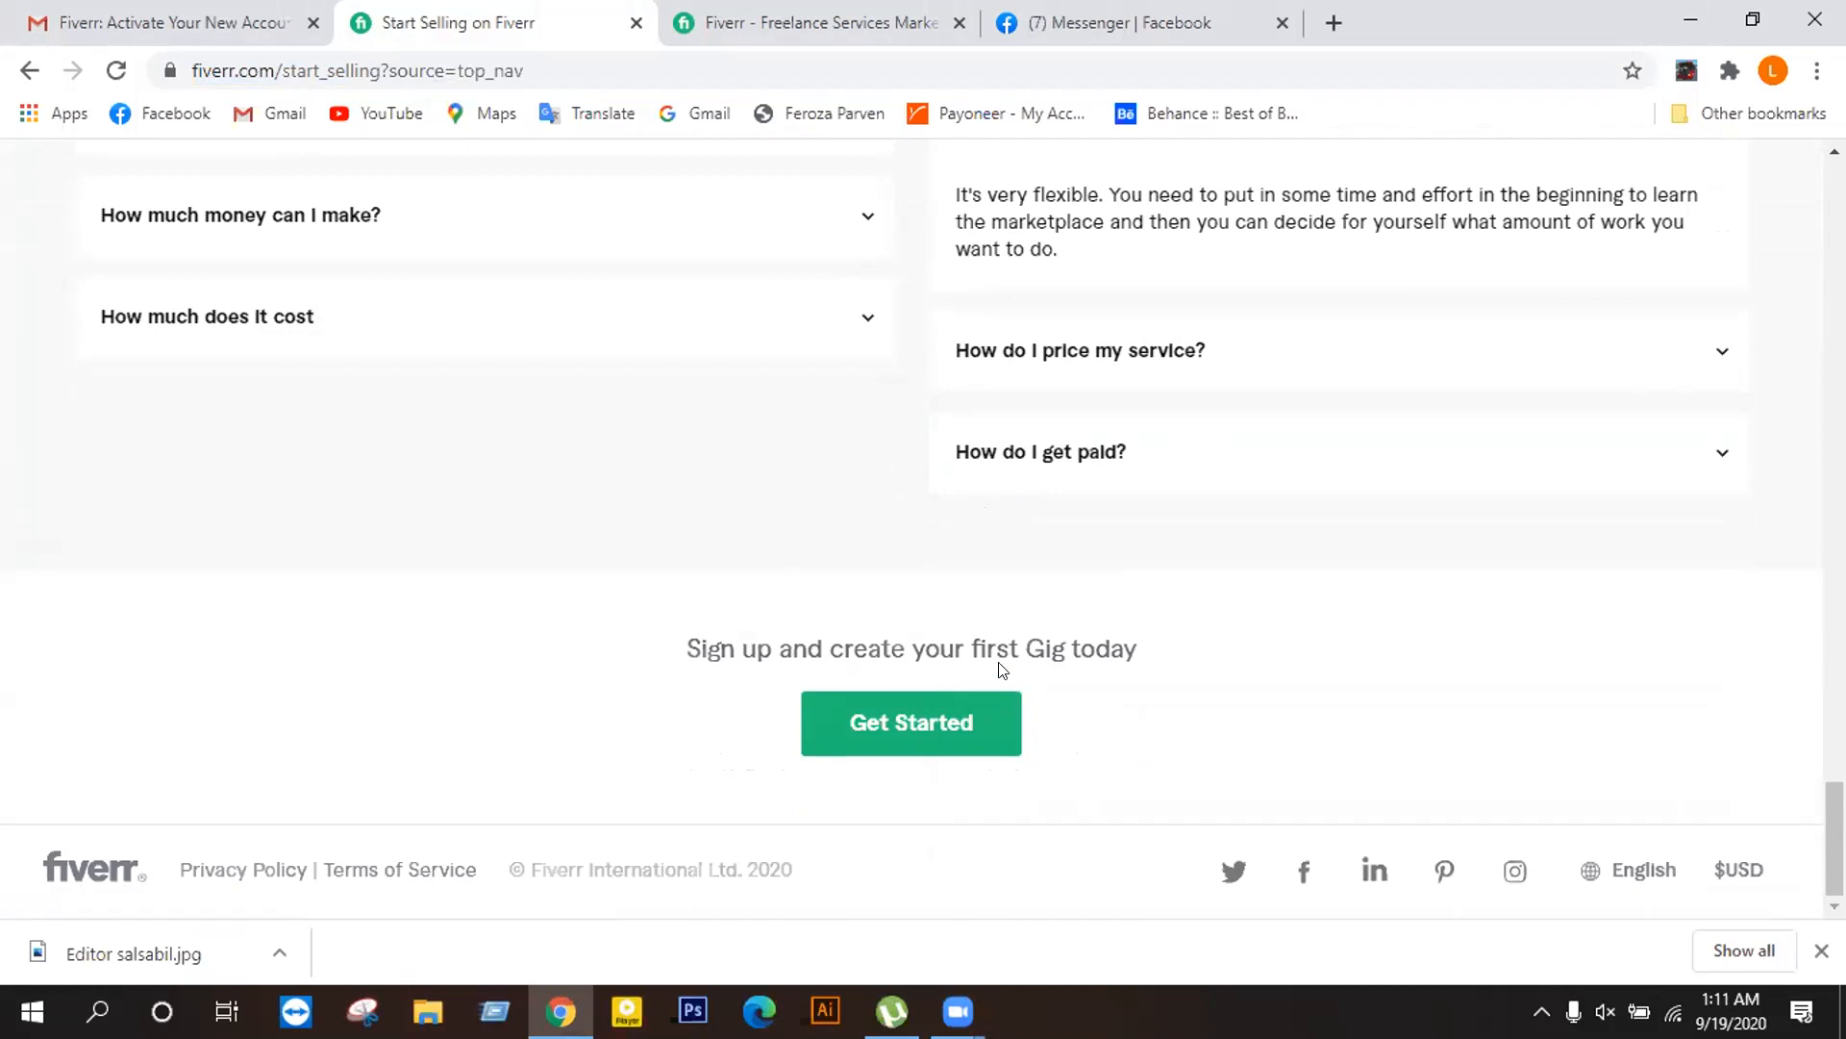
{"action": "left_click_drag", "start_coordinate": [800, 644], "coordinate": [925, 644]}
{"action": "left_click", "coordinate": [1063, 705]}
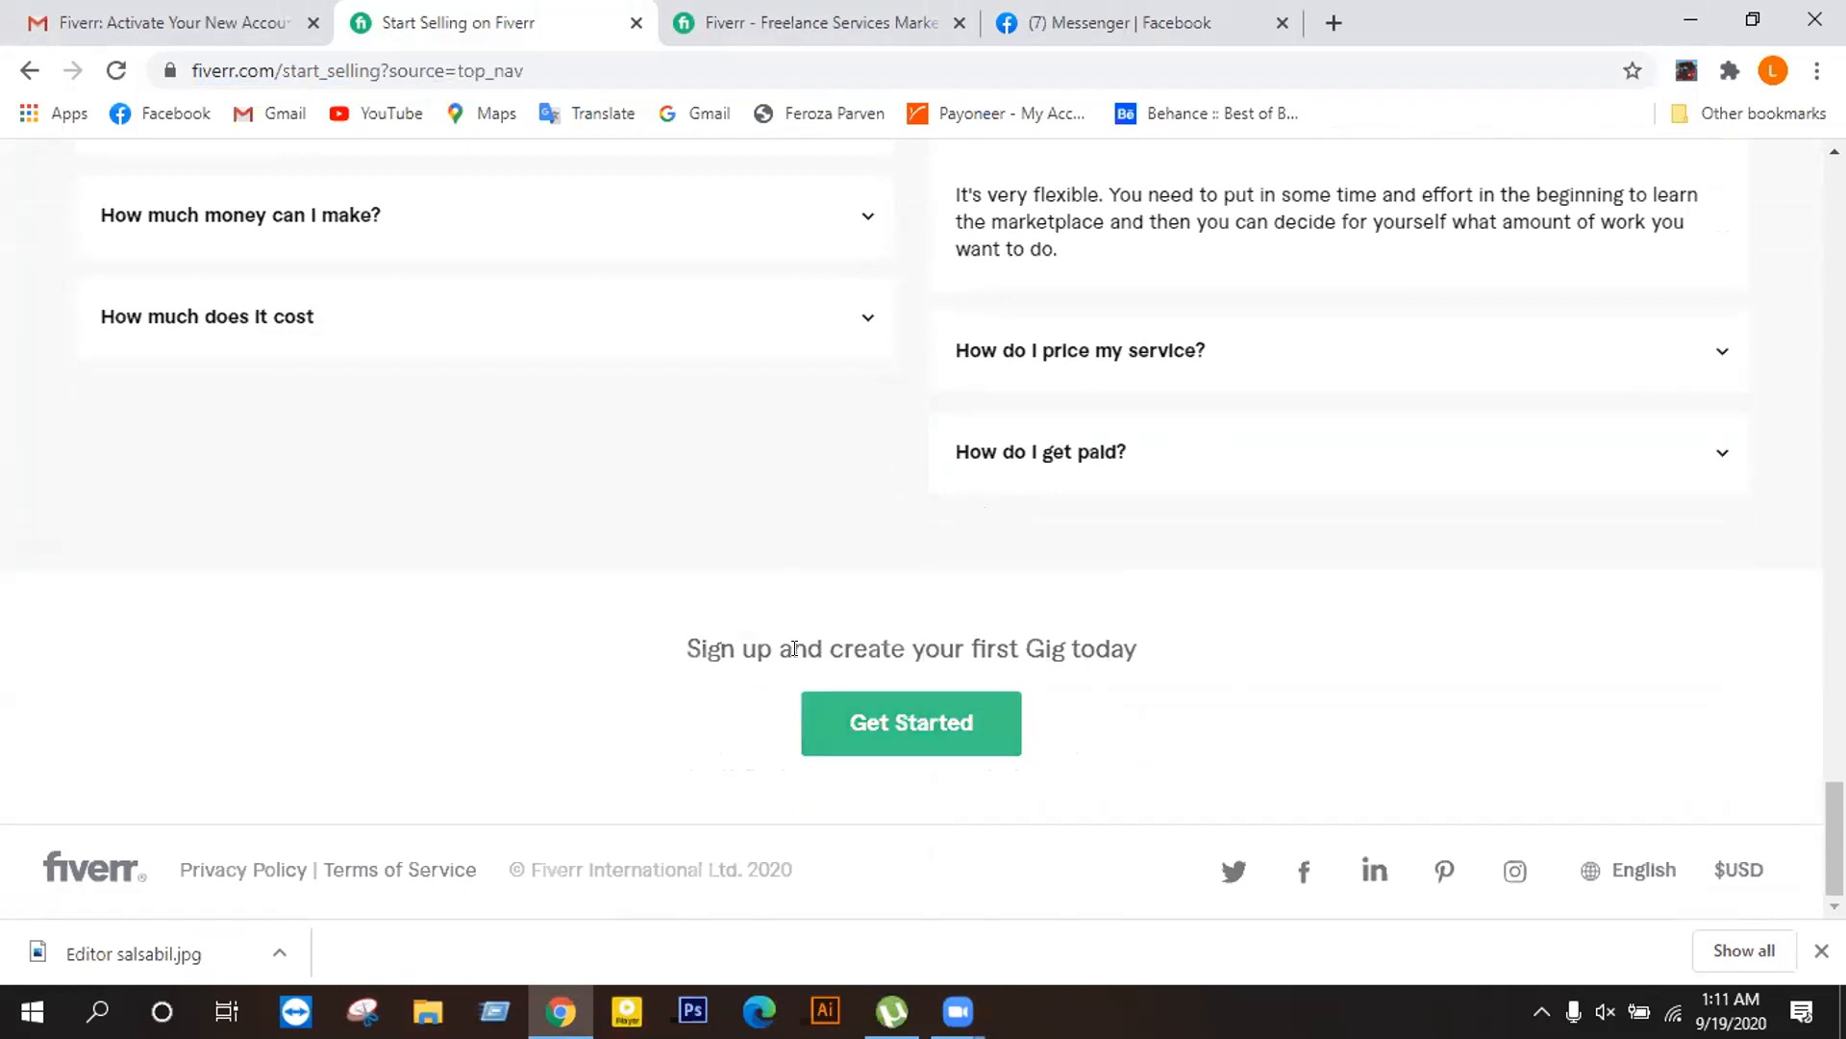
{"action": "scroll", "coordinate": [919, 663], "scroll_direction": "up", "scroll_amount": 10}
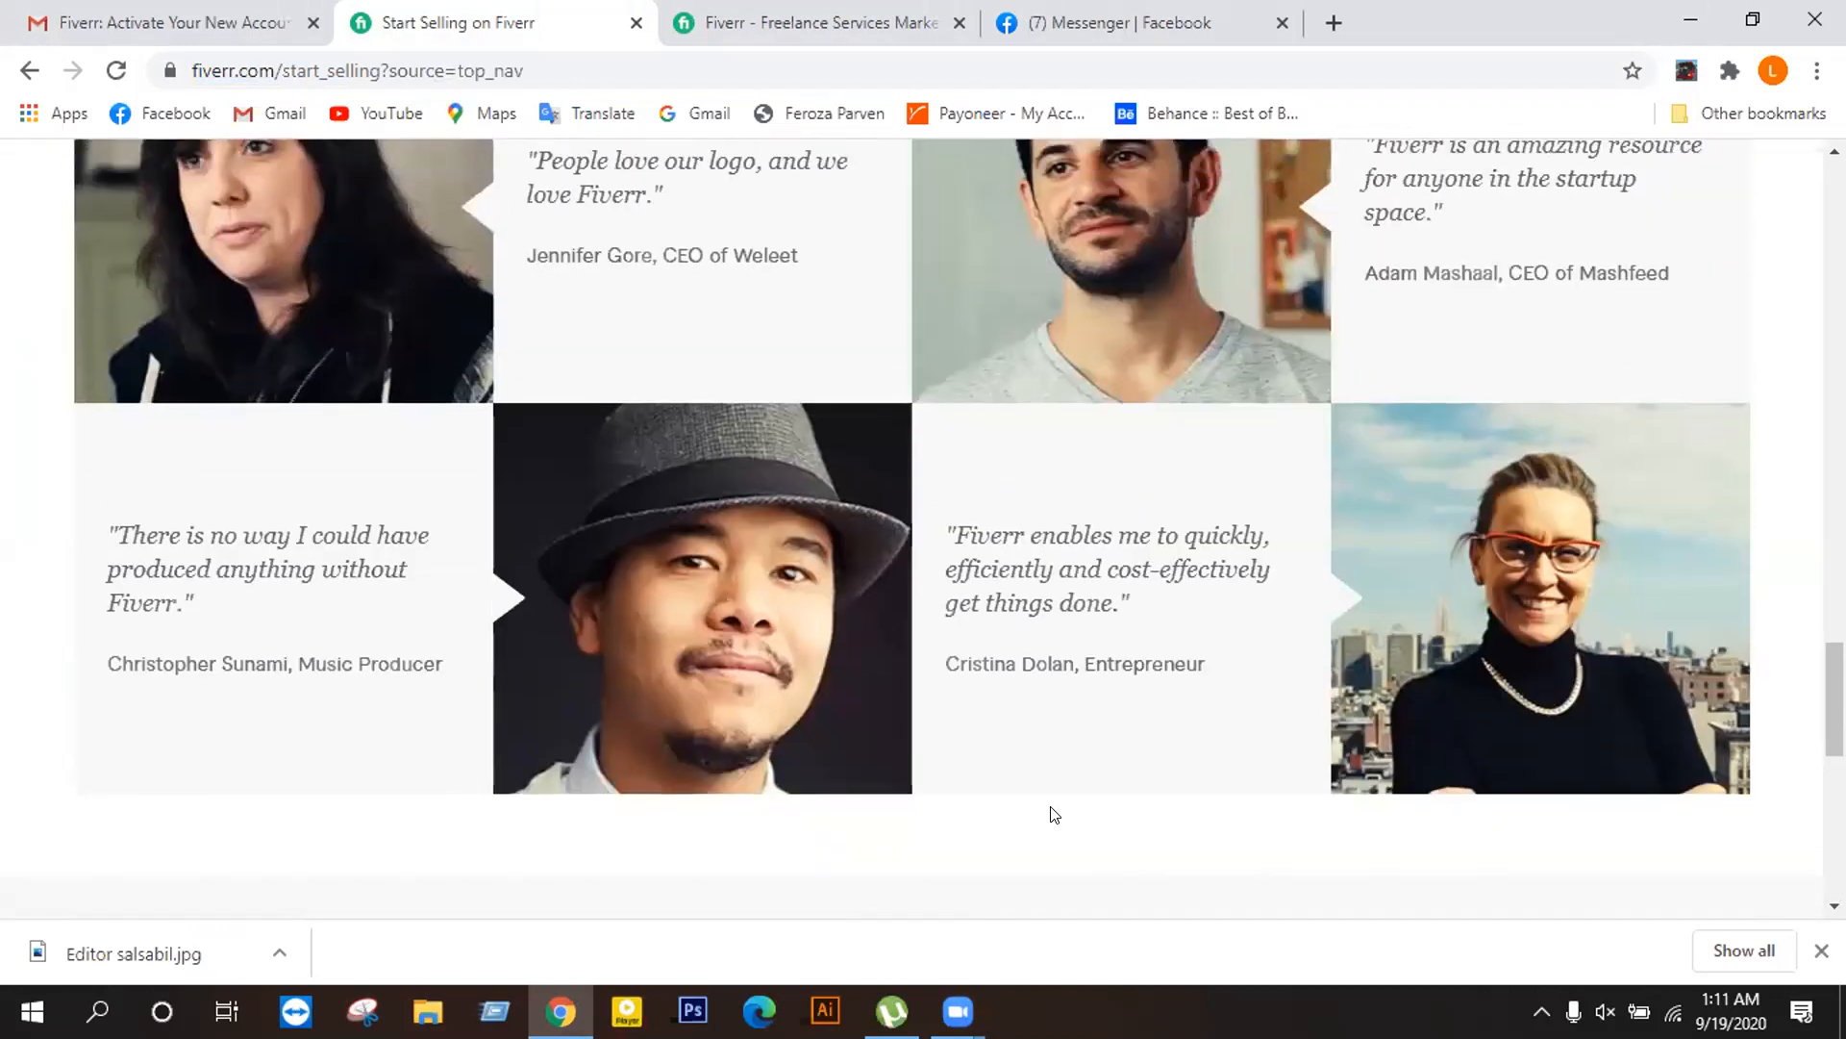
{"action": "scroll", "coordinate": [1054, 815], "scroll_direction": "down", "scroll_amount": 10}
Begin seller onboarding with Get Started and continue past the breakdown overview
{"action": "left_click", "coordinate": [943, 722]}
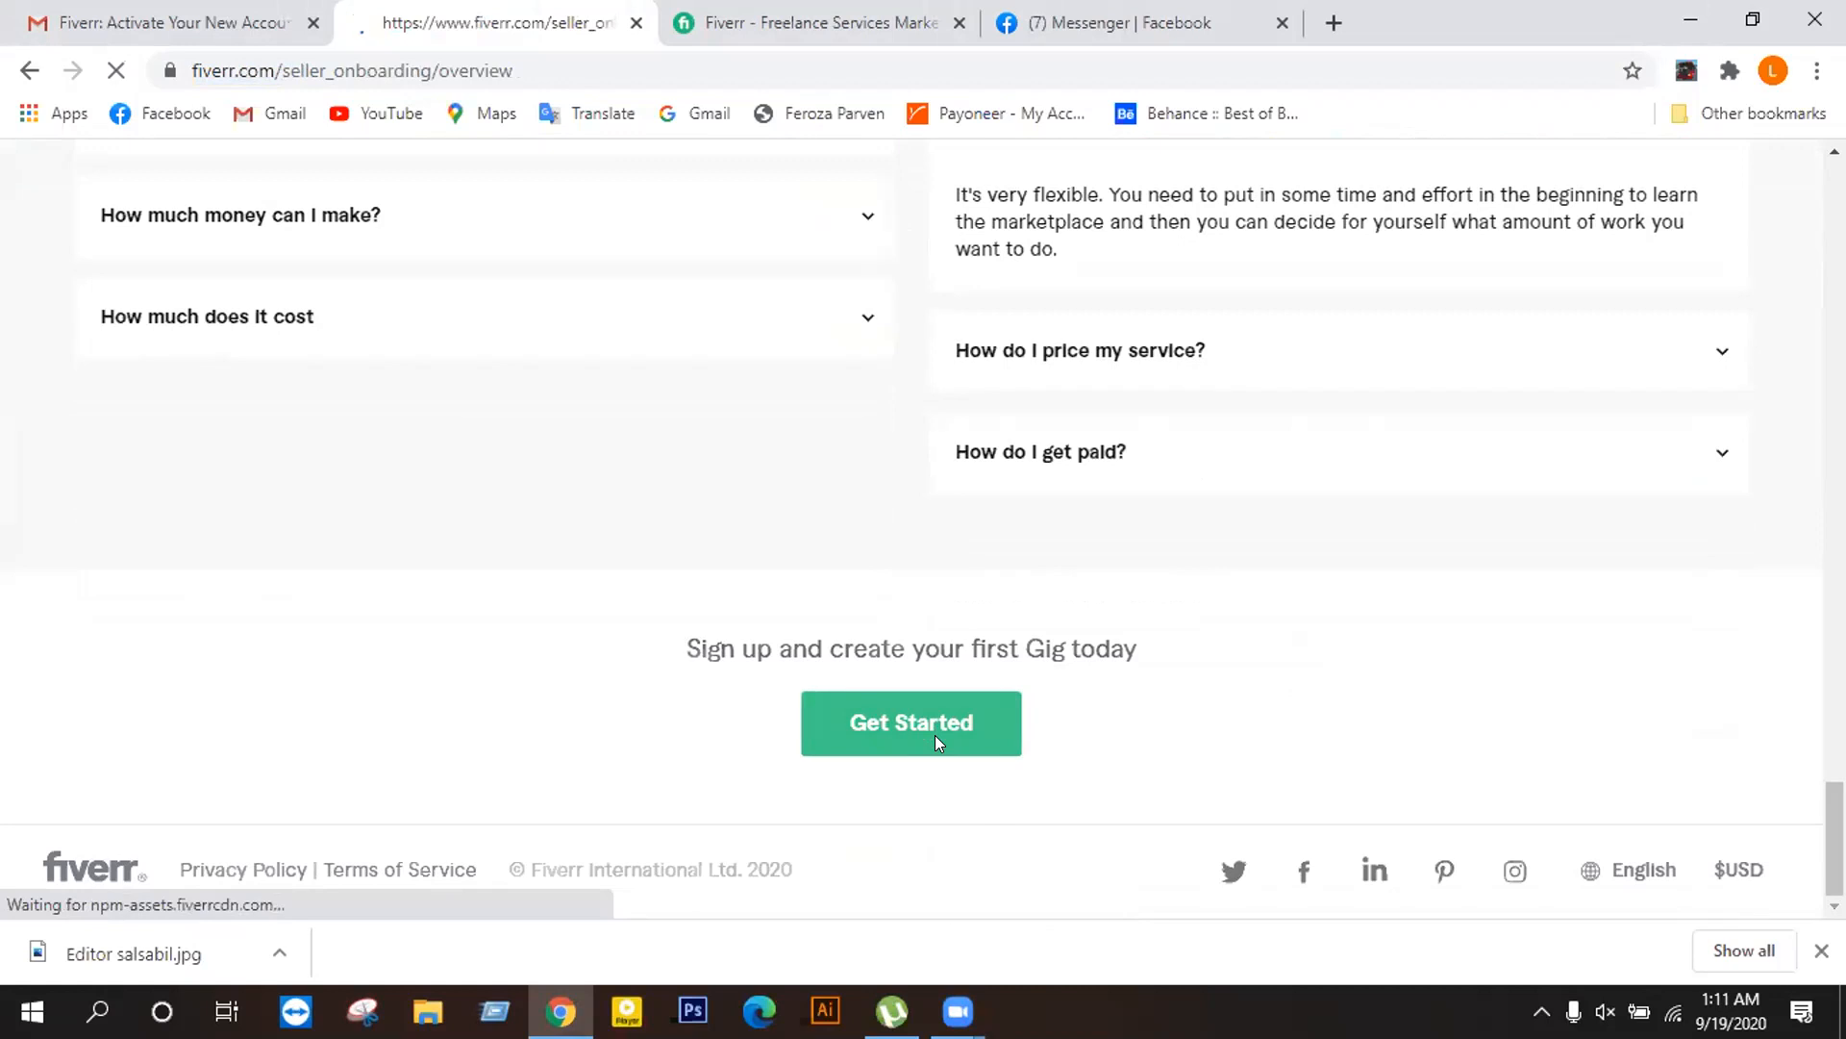
{"action": "scroll", "coordinate": [812, 754], "scroll_direction": "down", "scroll_amount": 1}
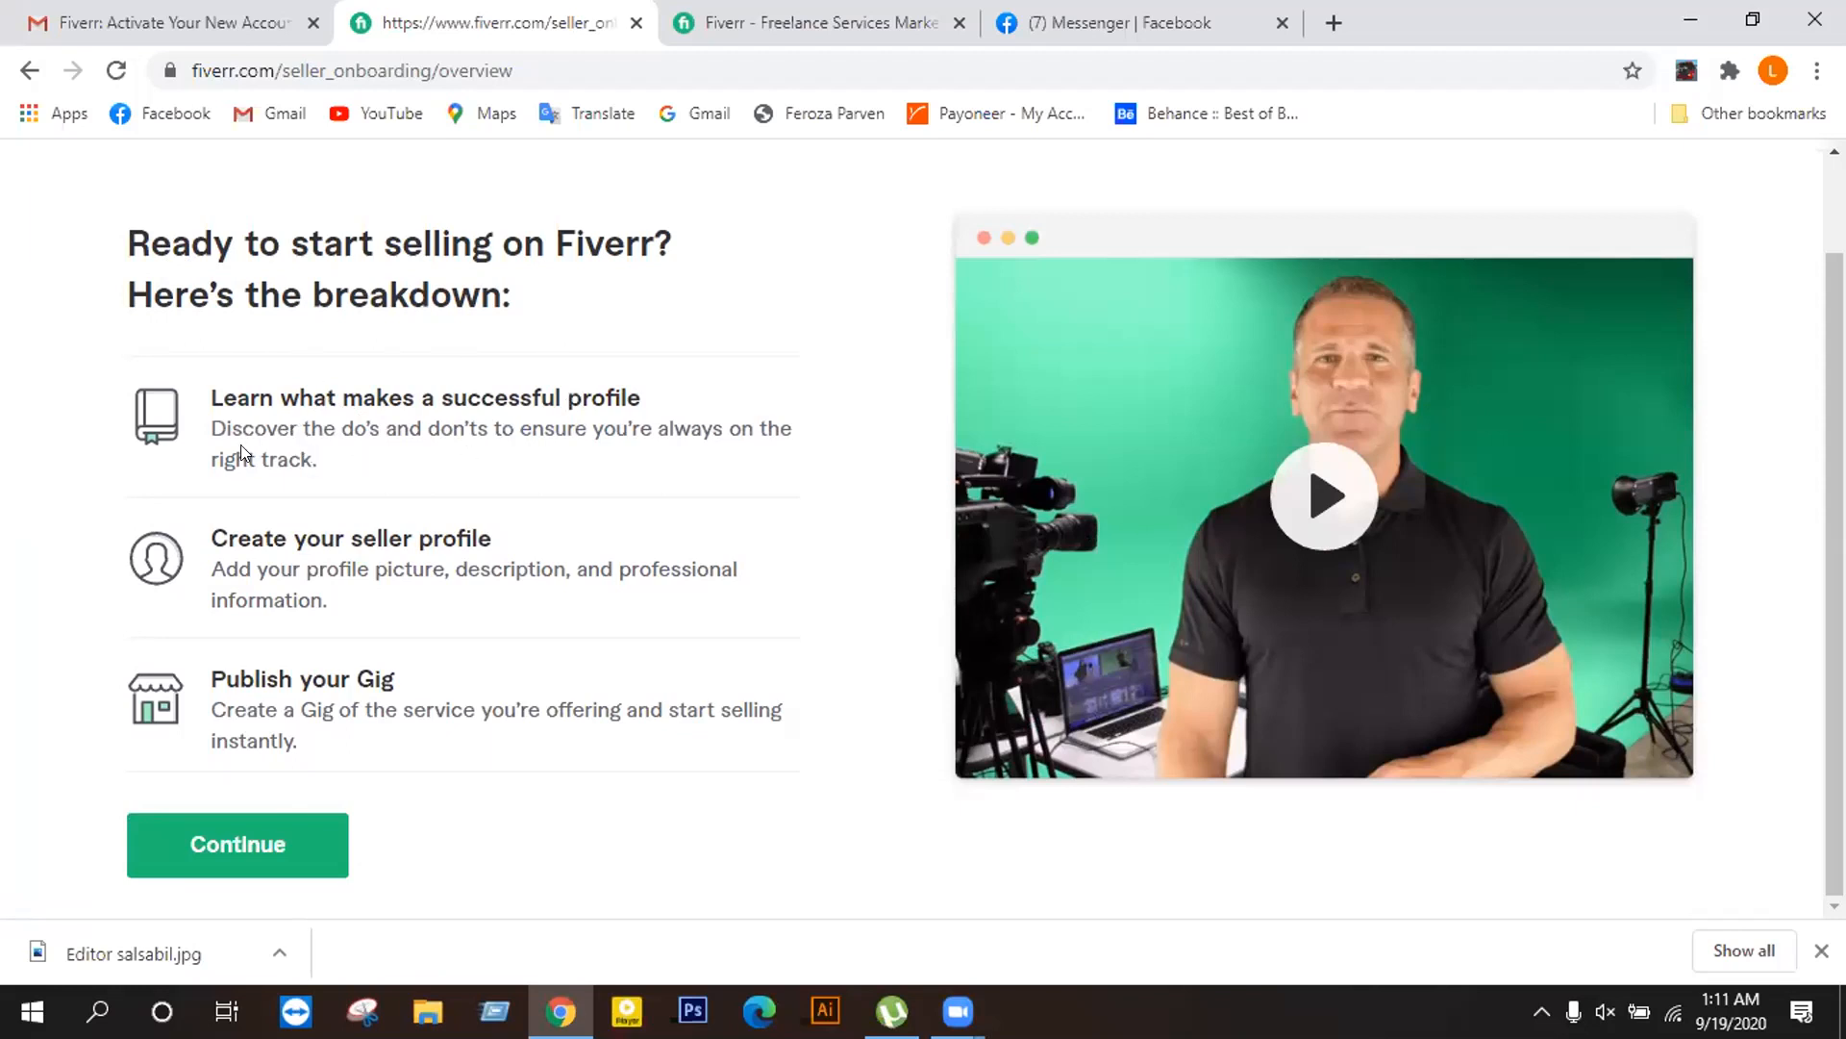
{"action": "left_click_drag", "start_coordinate": [408, 462], "coordinate": [277, 428]}
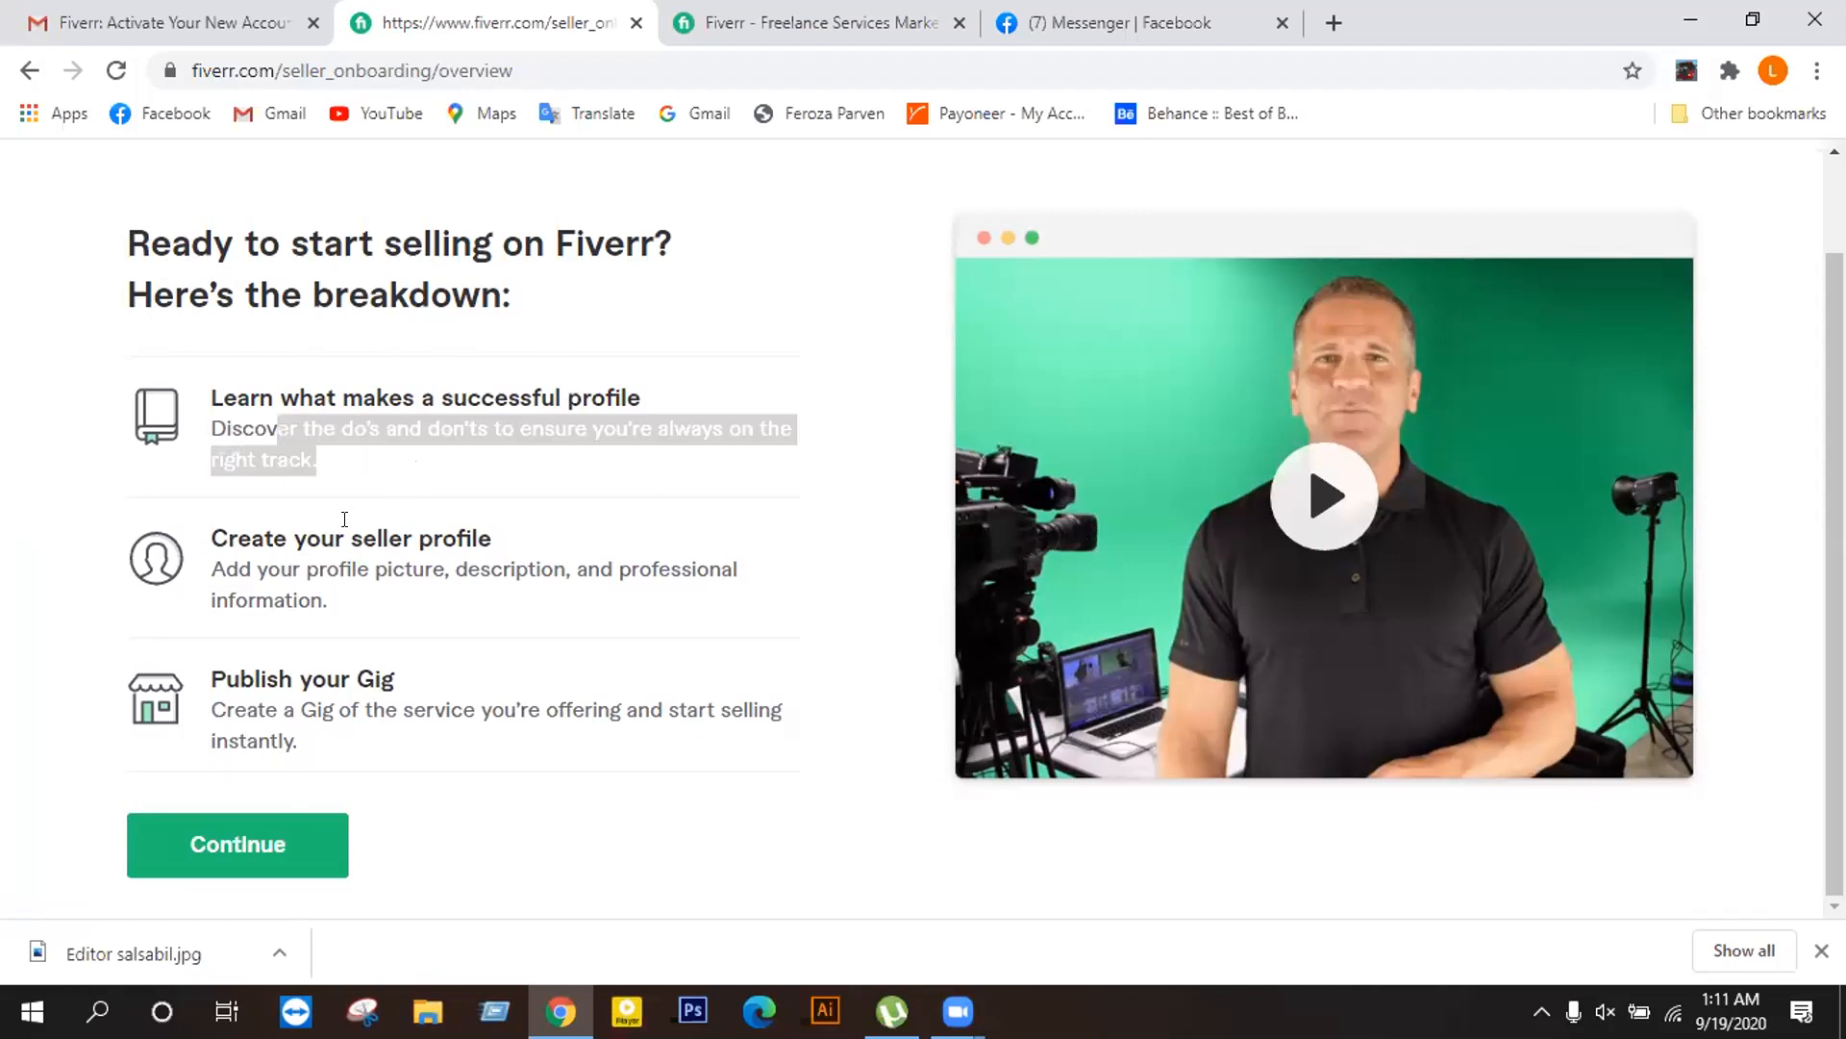
{"action": "left_click", "coordinate": [242, 854]}
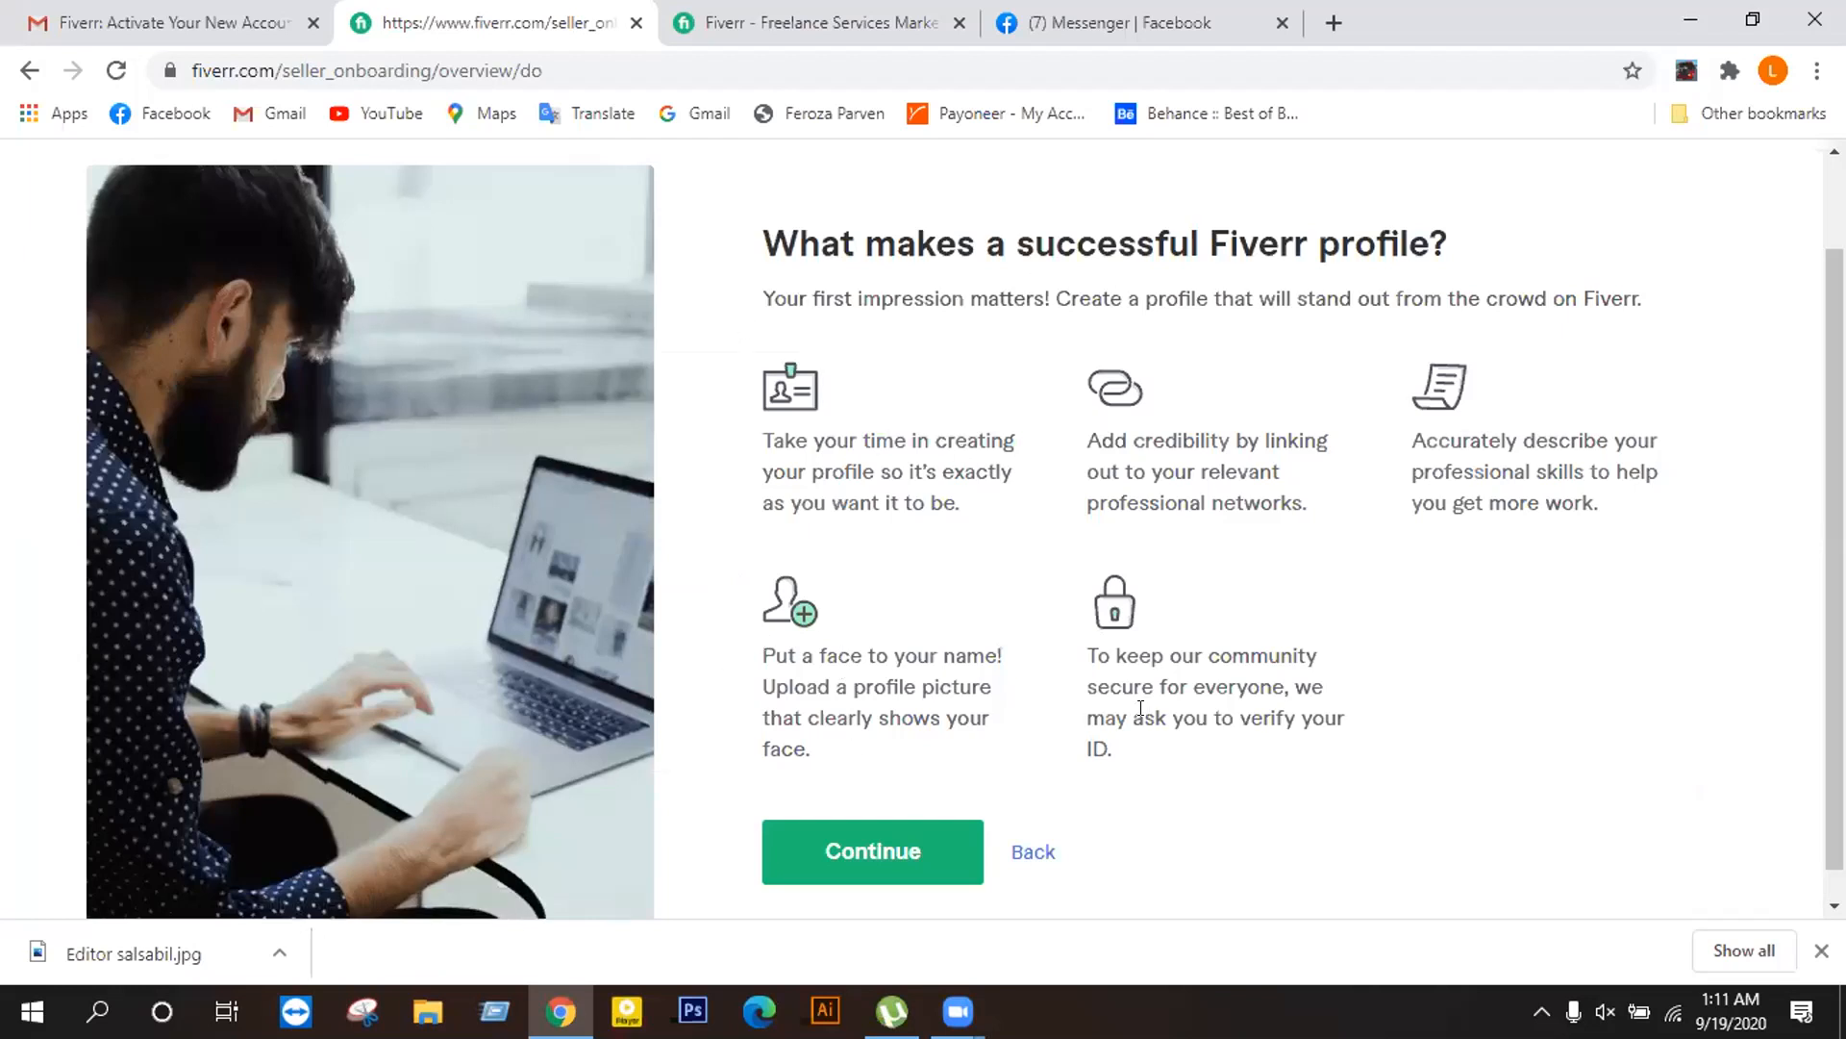
Read the successful-profile tips and continue to the list of things to avoid
{"action": "left_click", "coordinate": [953, 626]}
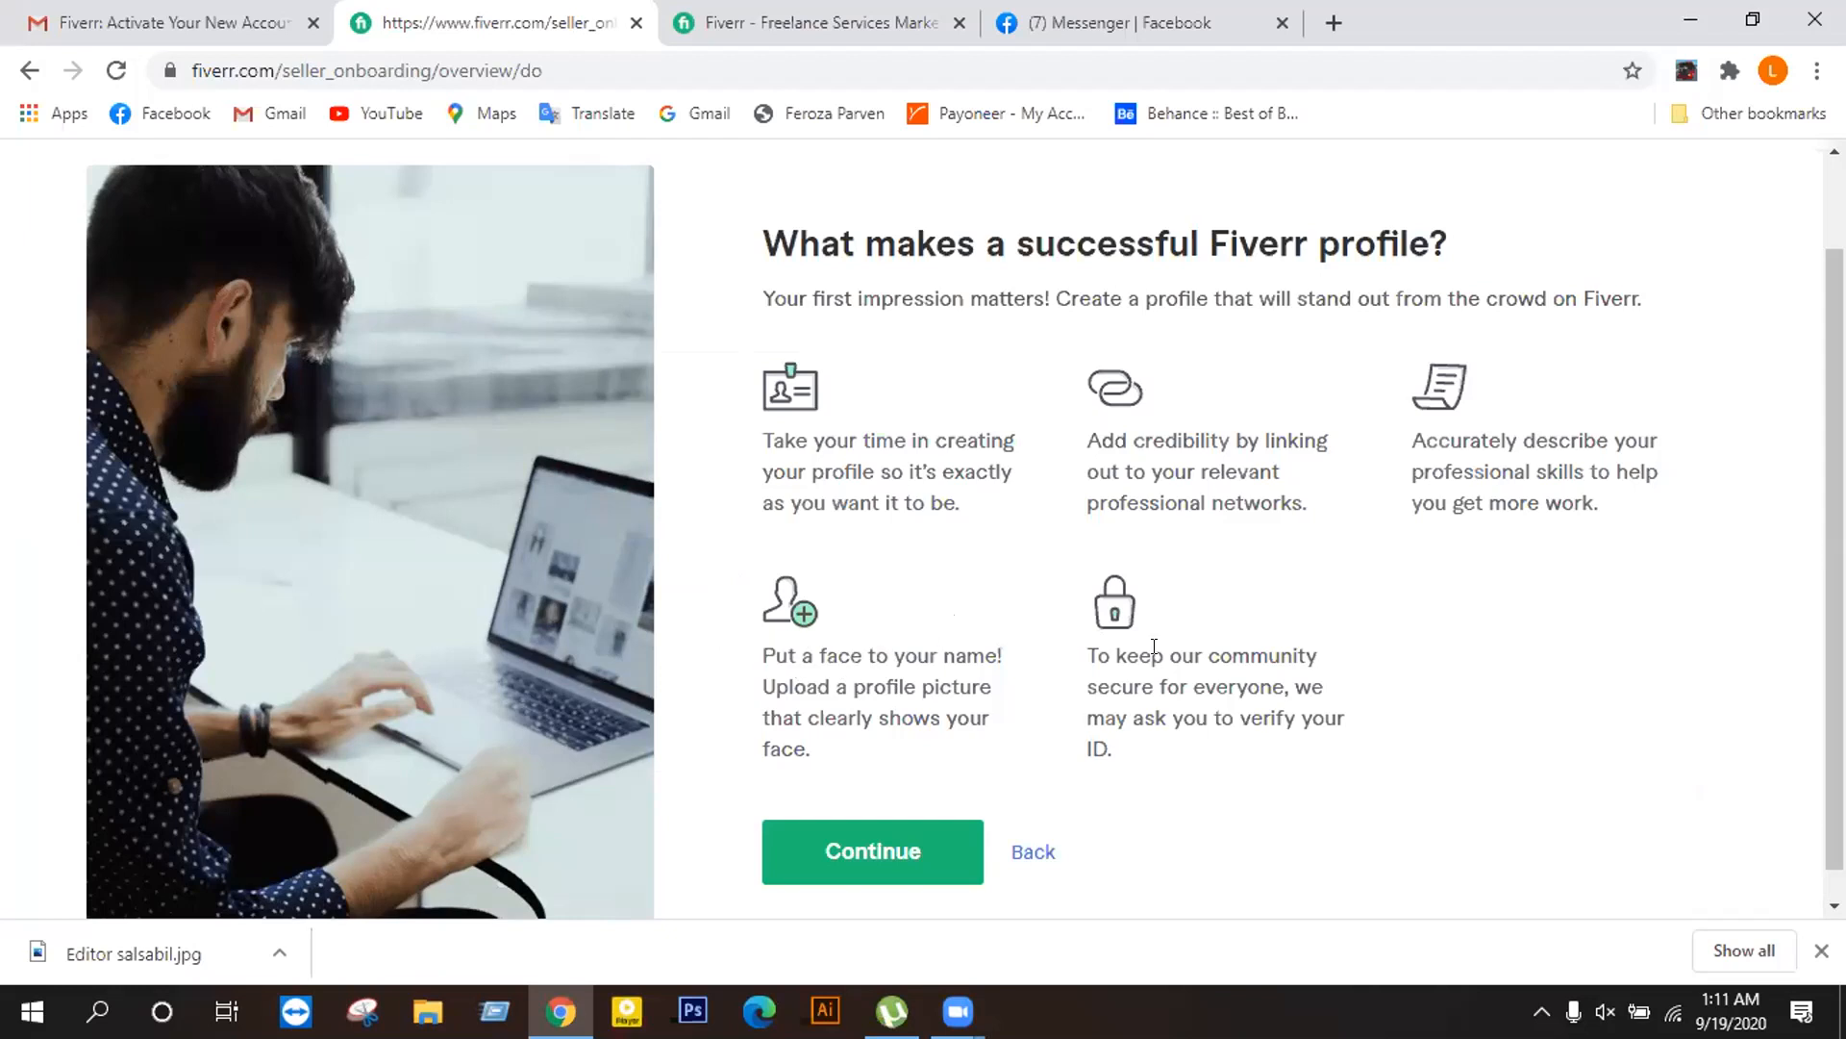
{"action": "left_click_drag", "start_coordinate": [1102, 659], "coordinate": [1346, 654]}
{"action": "left_click", "coordinate": [1341, 652]}
{"action": "scroll", "coordinate": [1442, 685], "scroll_direction": "down", "scroll_amount": 1}
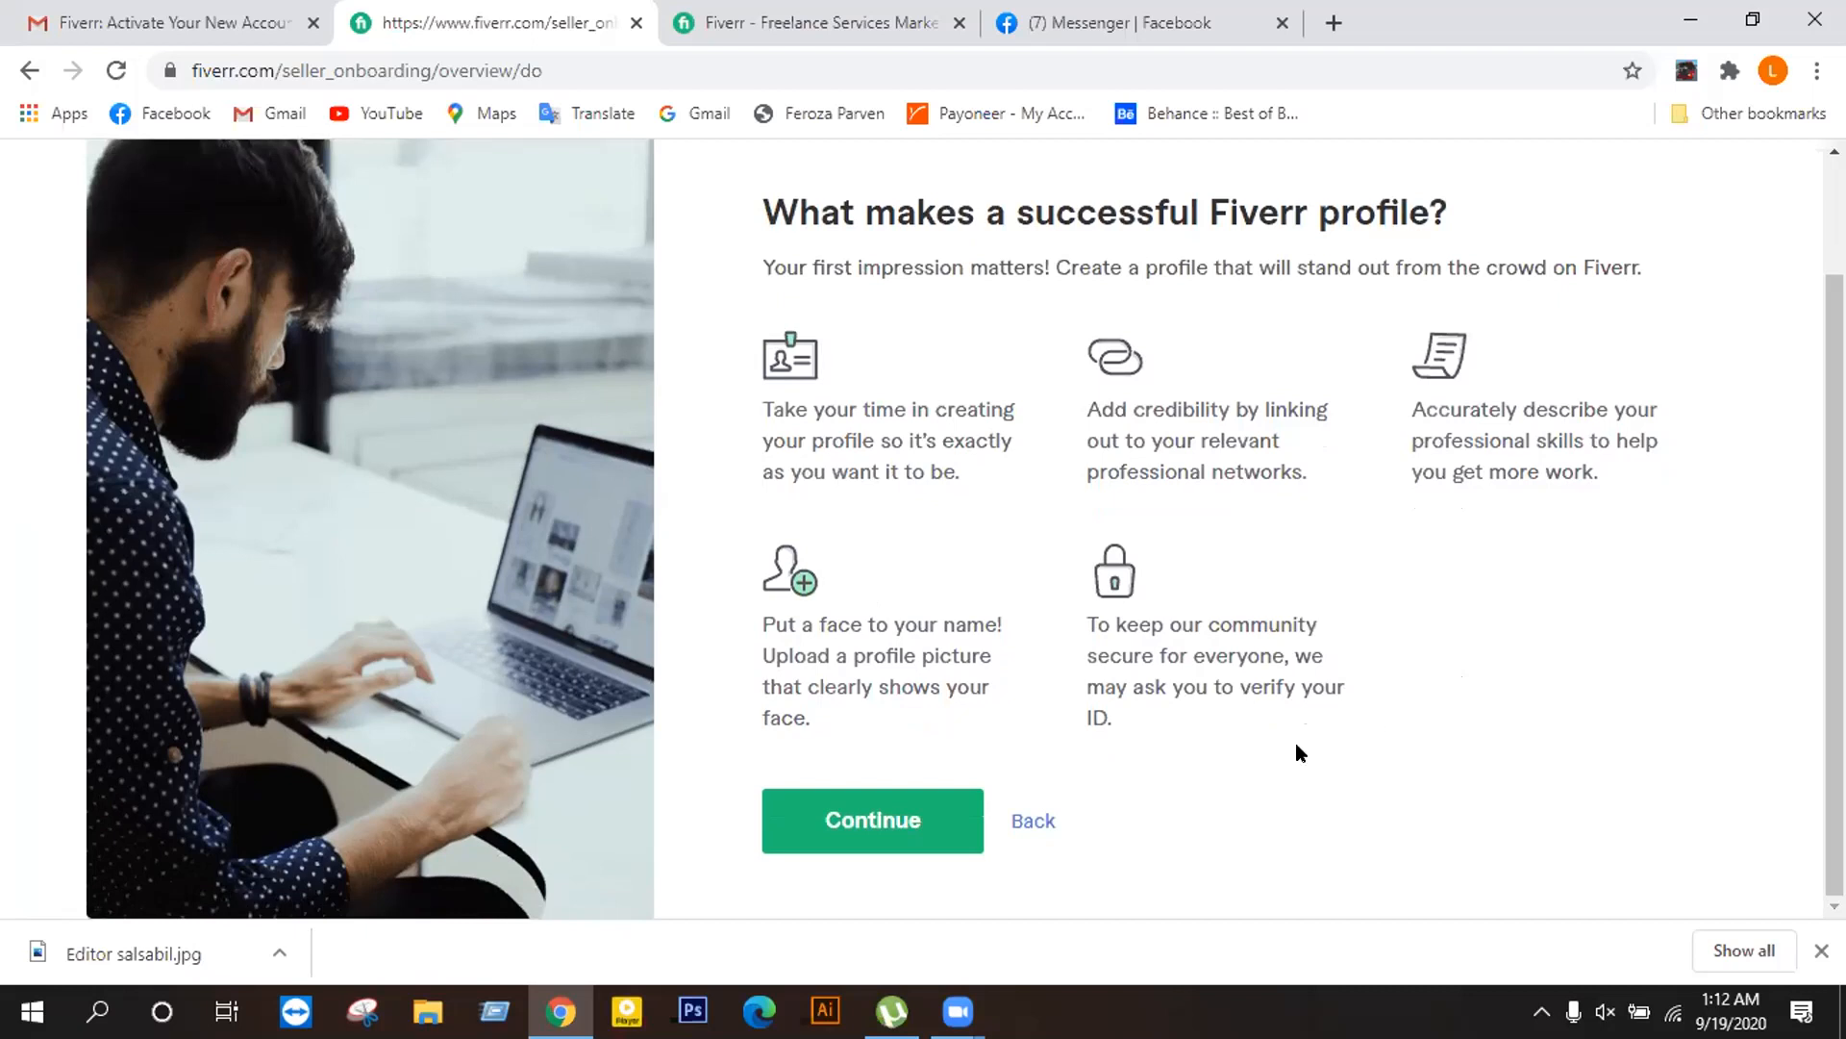
{"action": "left_click", "coordinate": [917, 836]}
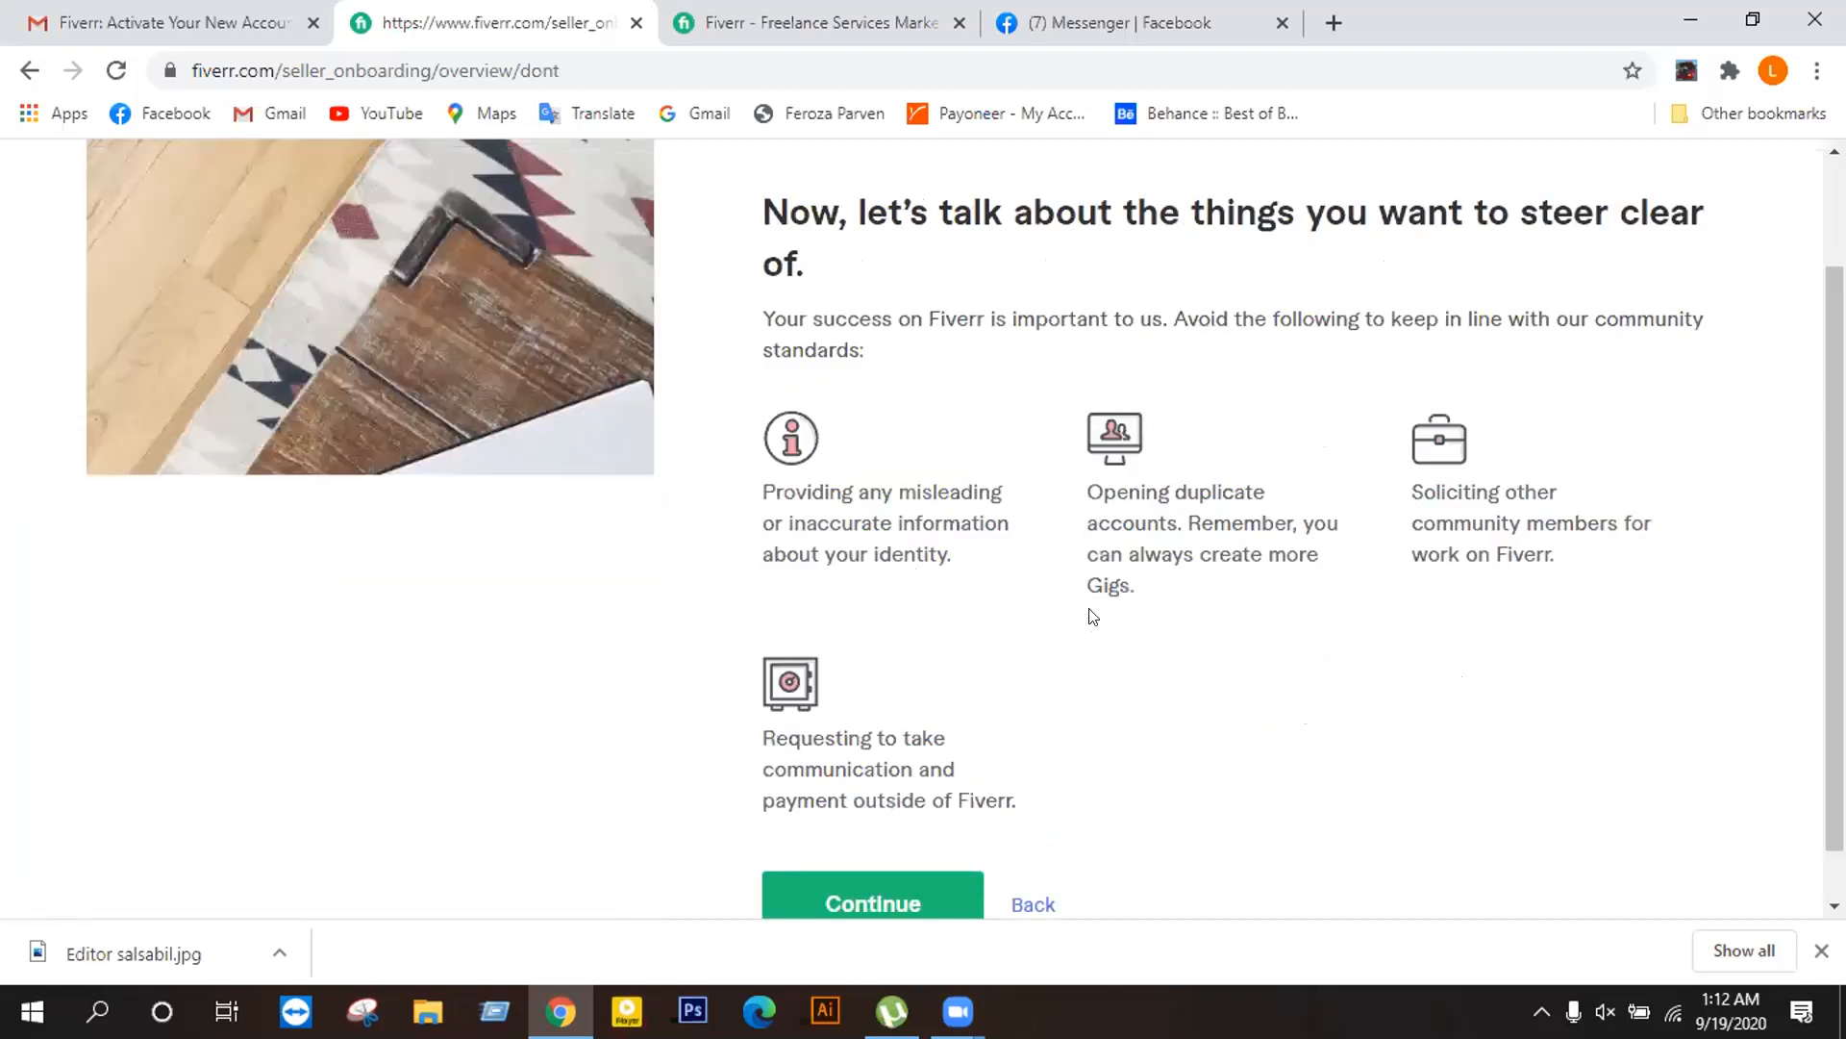
{"action": "scroll", "coordinate": [1311, 683], "scroll_direction": "down", "scroll_amount": 2}
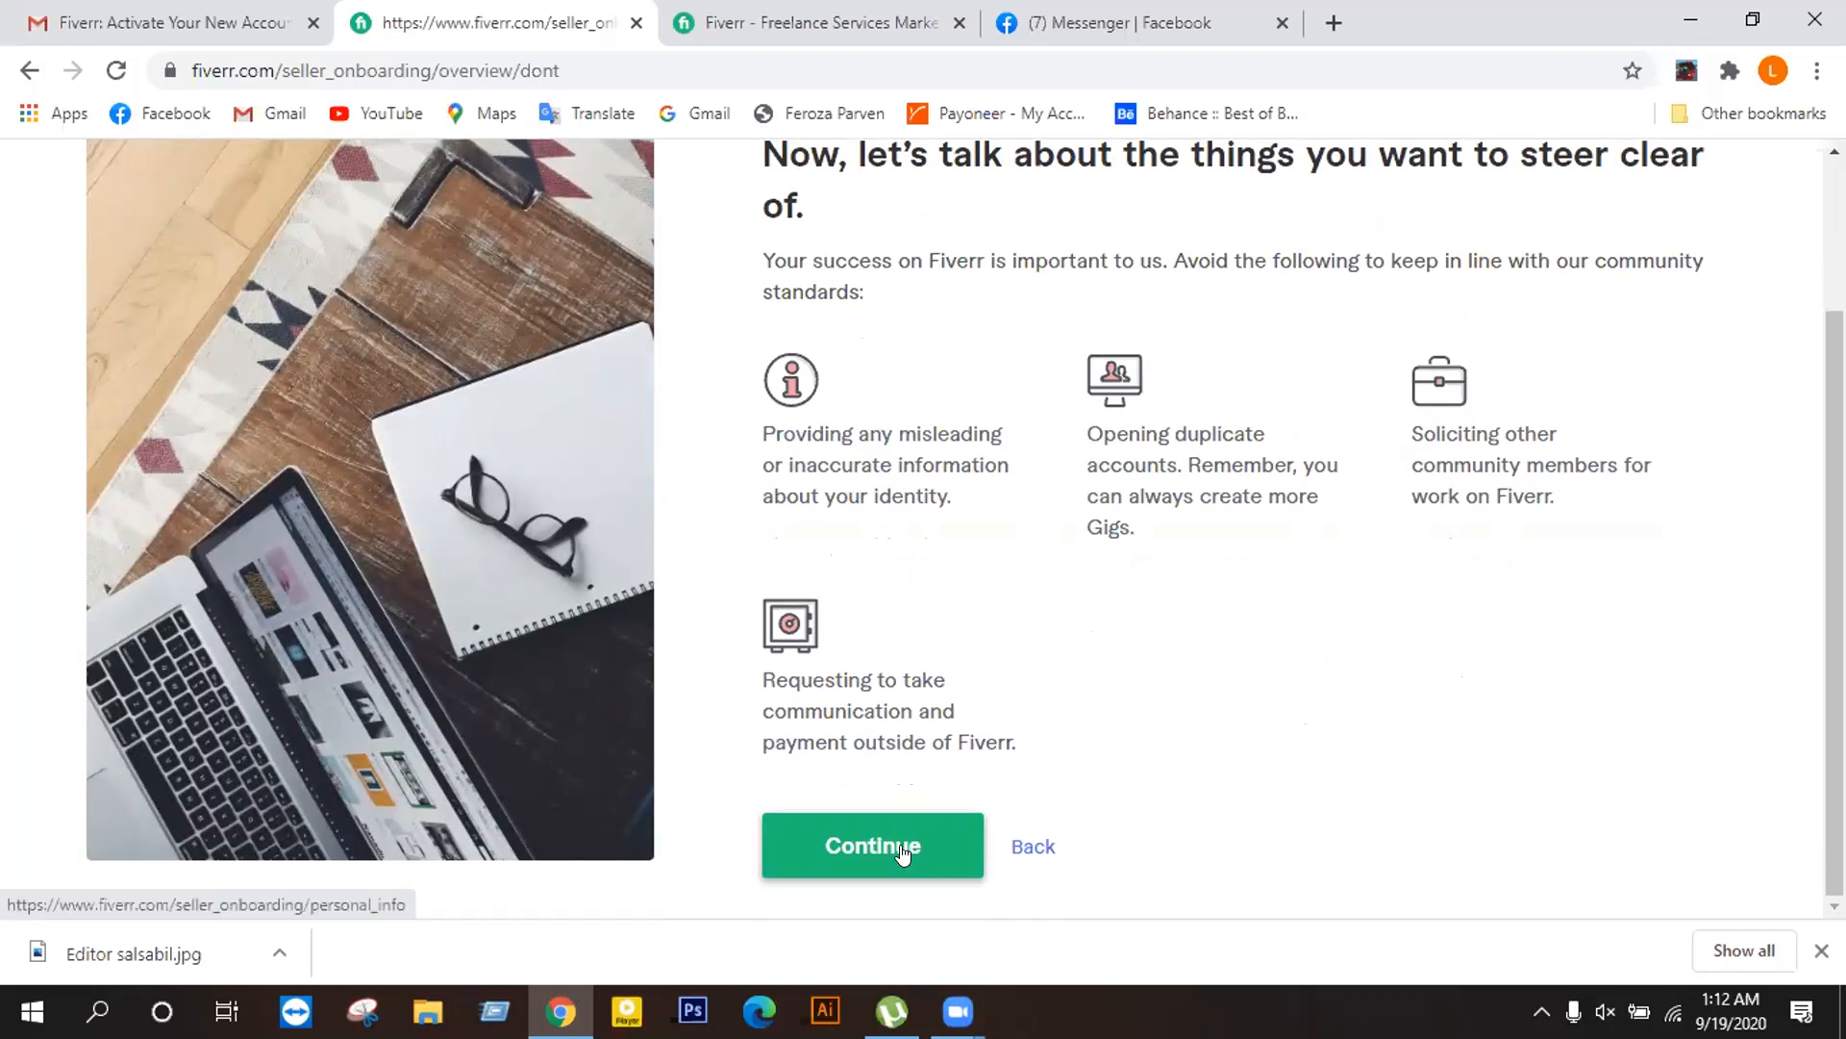
Continue past the things-to-avoid page to the Personal Info form
{"action": "left_click", "coordinate": [1614, 362]}
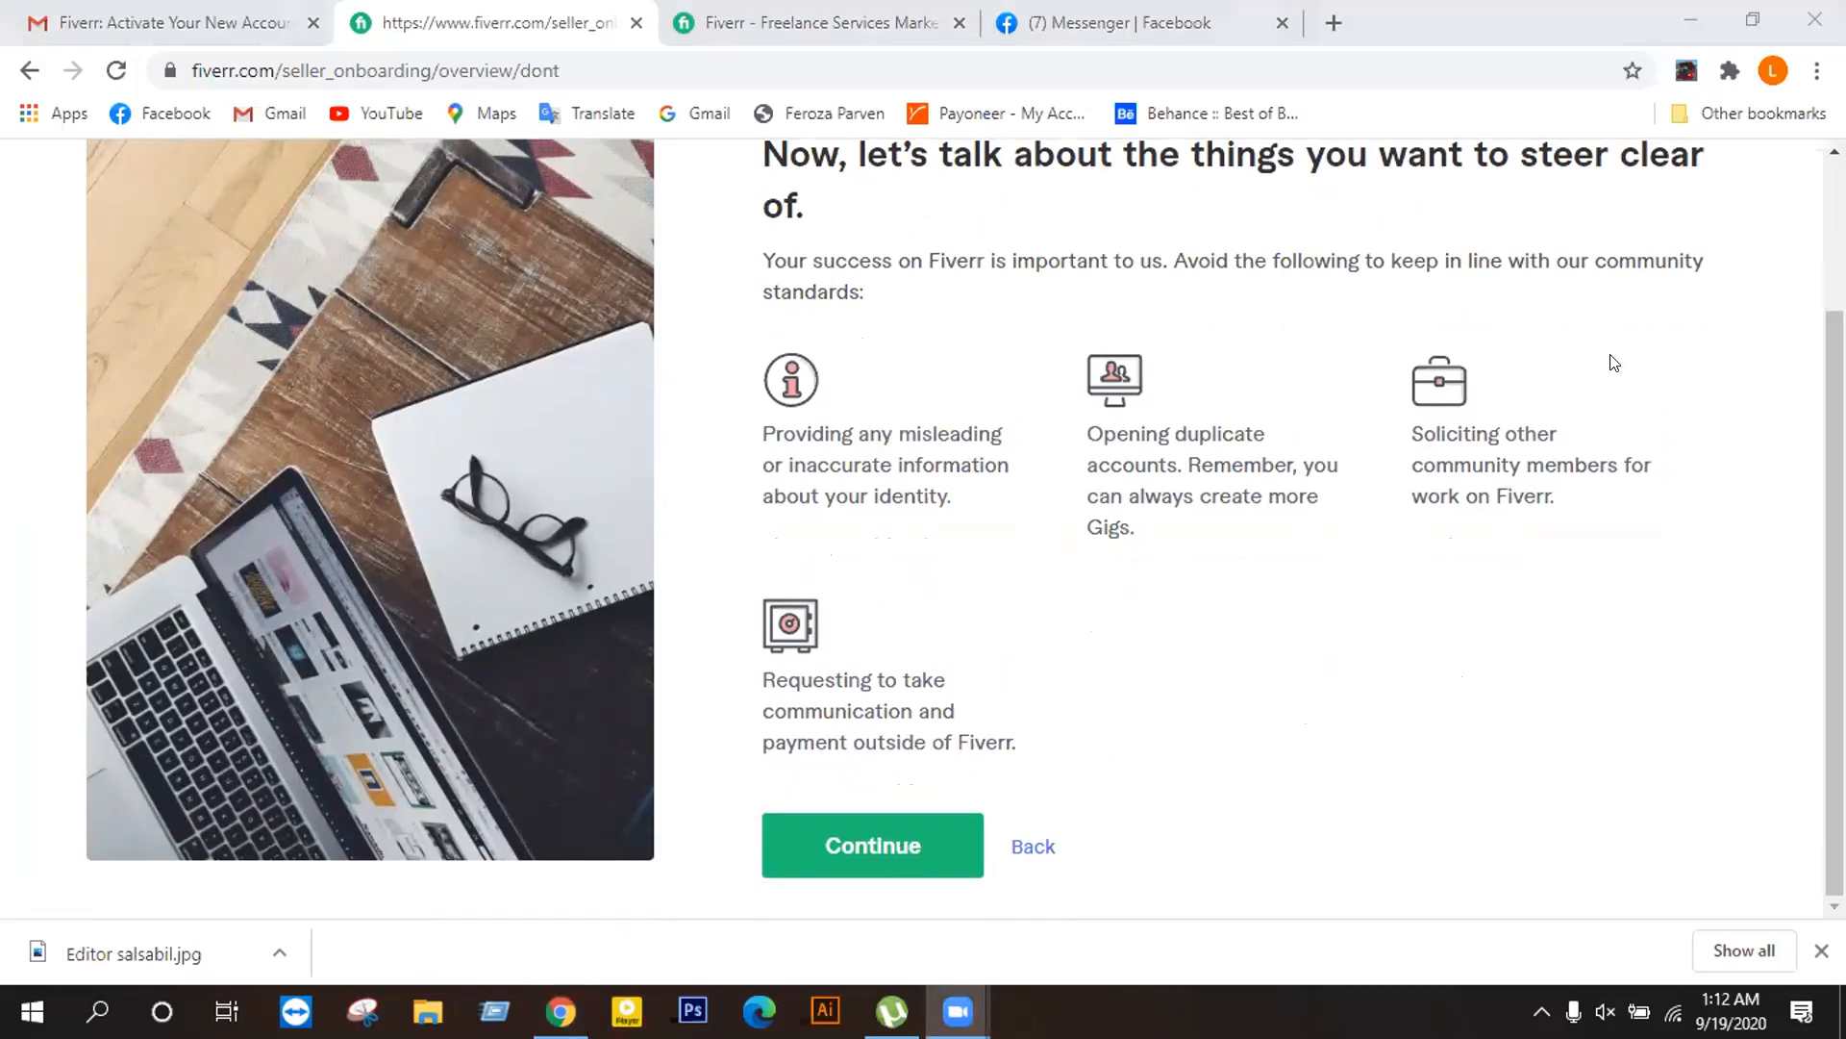
{"action": "left_click", "coordinate": [894, 846]}
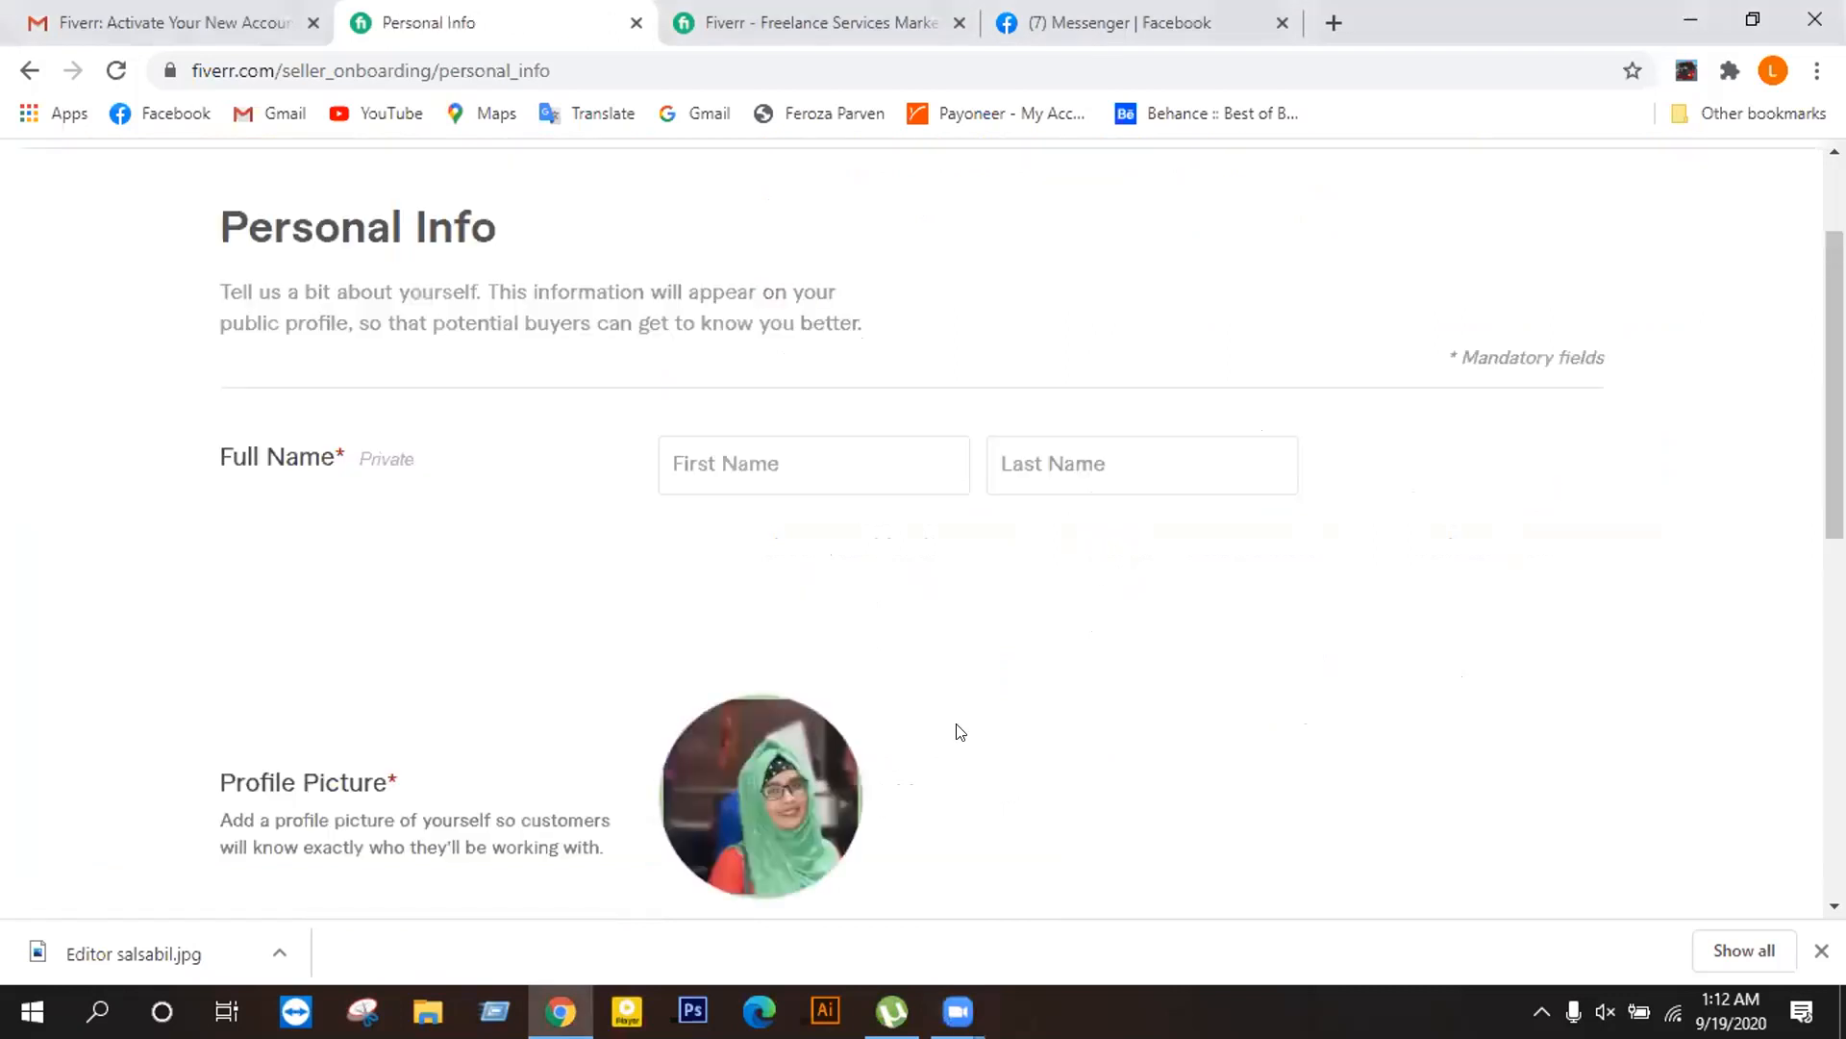
{"action": "scroll", "coordinate": [983, 642], "scroll_direction": "down", "scroll_amount": 3}
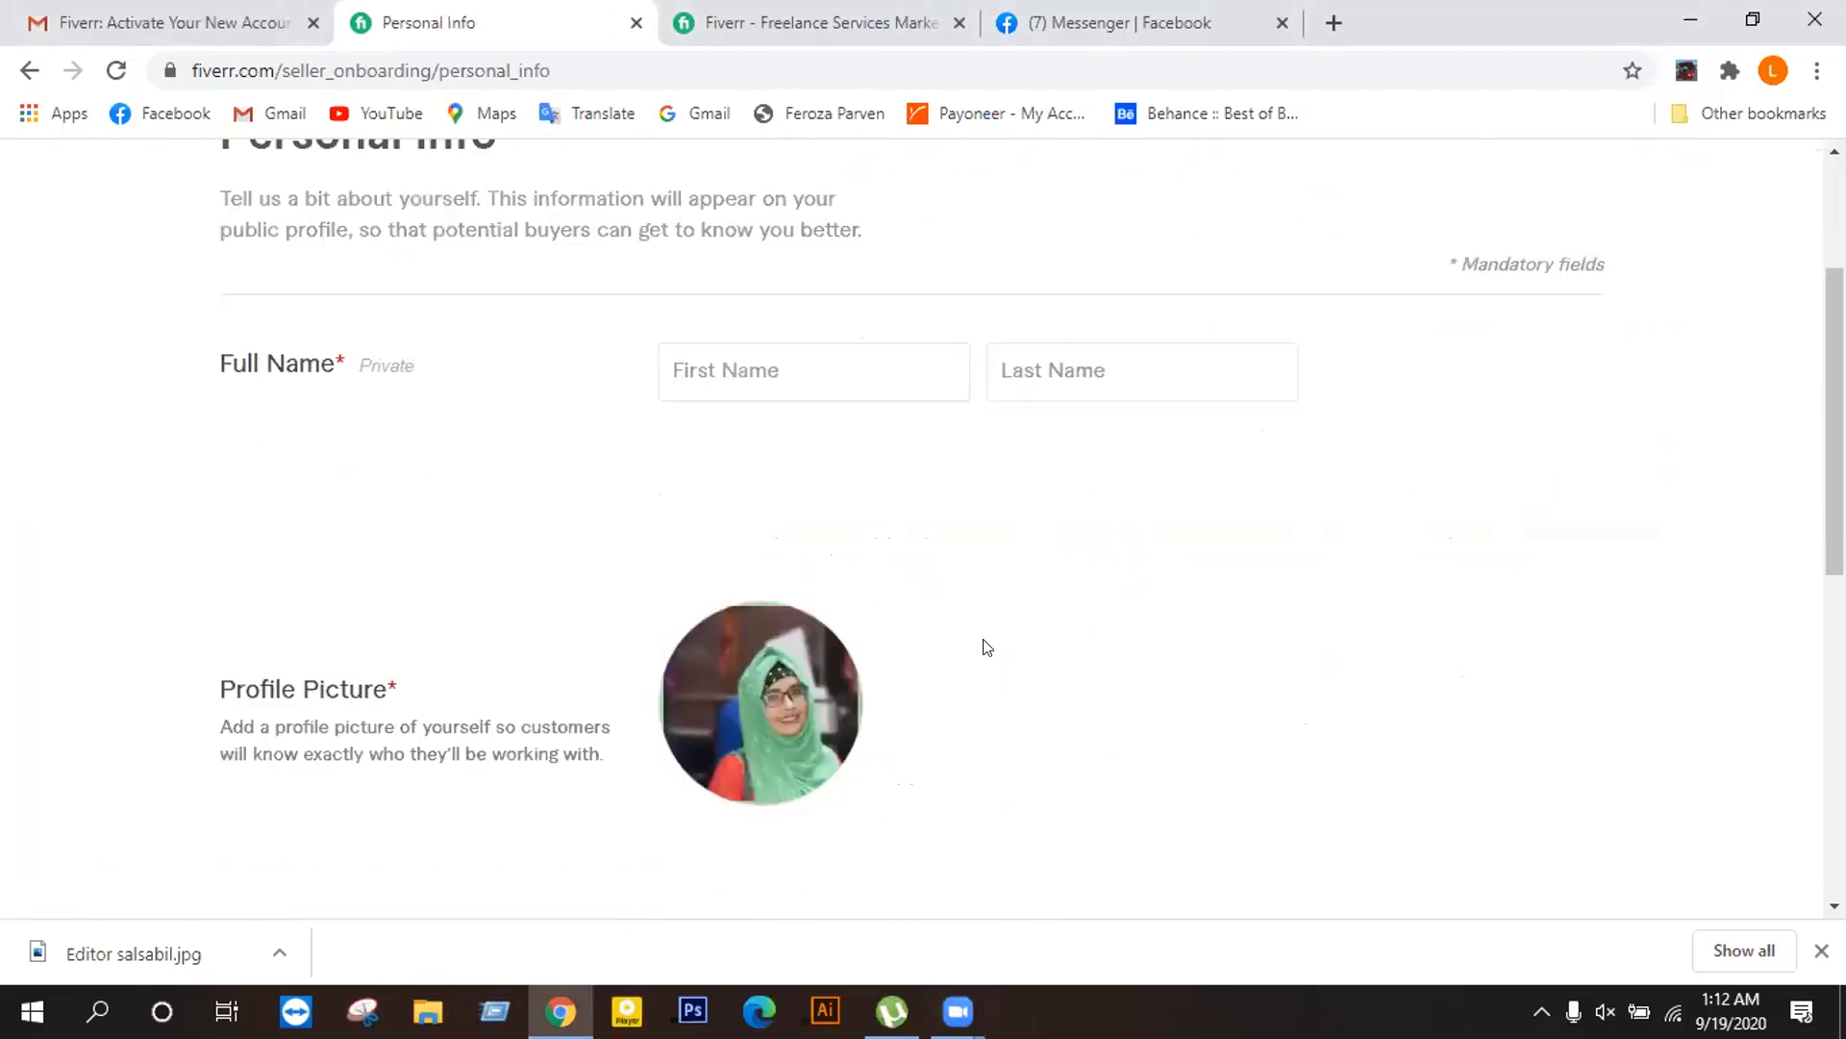
{"action": "scroll", "coordinate": [702, 640], "scroll_direction": "up", "scroll_amount": 4}
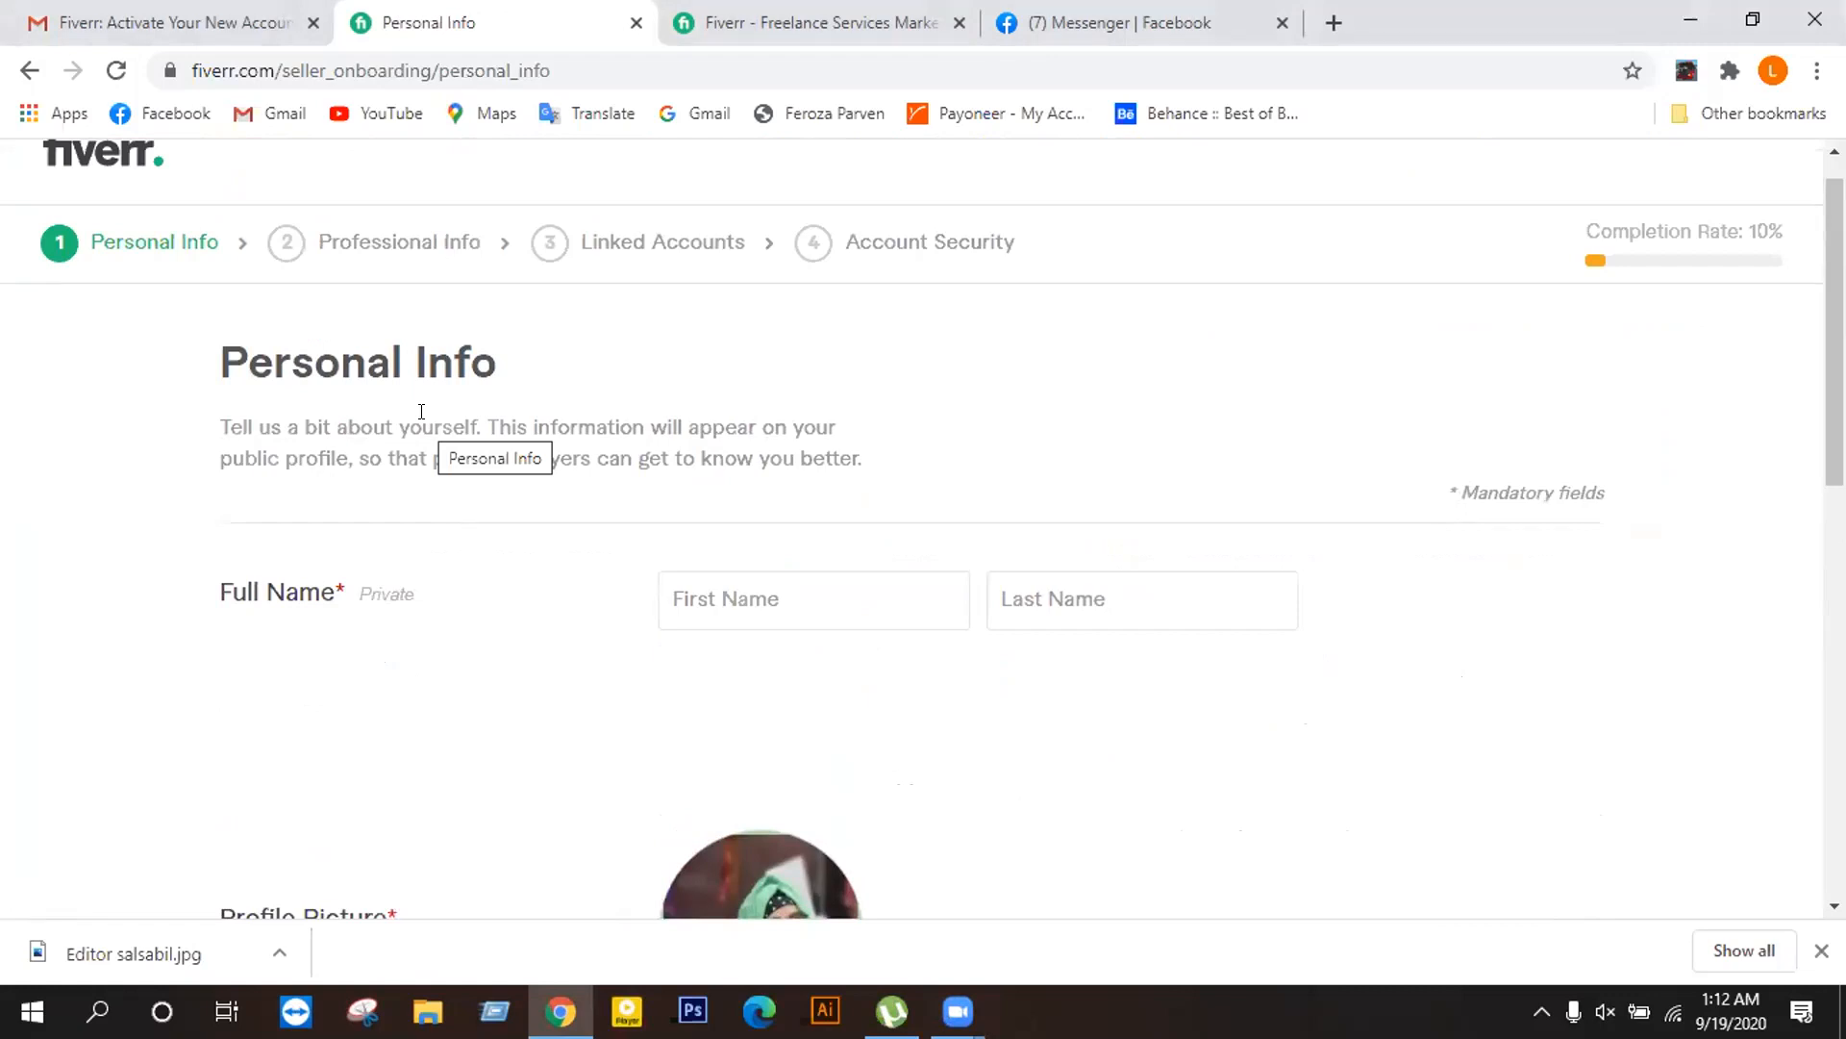
{"action": "scroll", "coordinate": [504, 412], "scroll_direction": "down", "scroll_amount": 2}
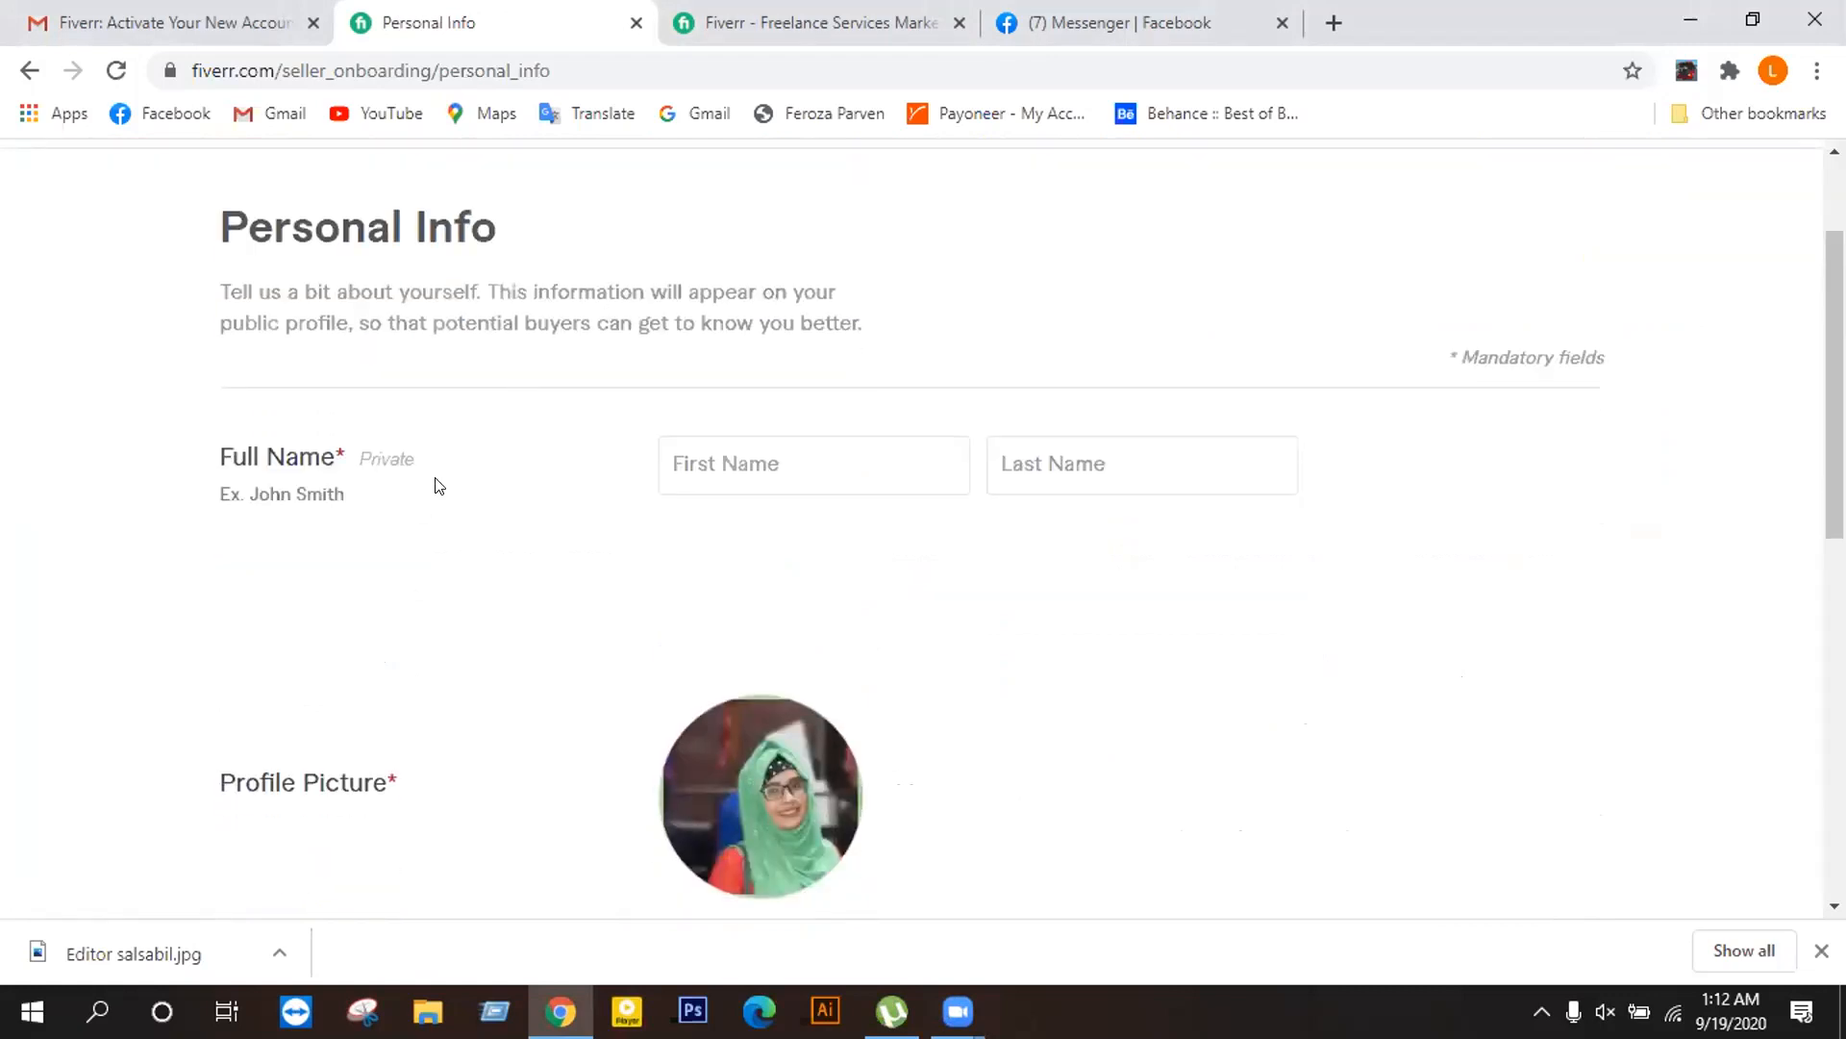
Enter the seller's first name, correcting the wrongly capitalised letter and extra characters
{"action": "left_click", "coordinate": [744, 463]}
{"action": "type", "text": "KAsfe"}
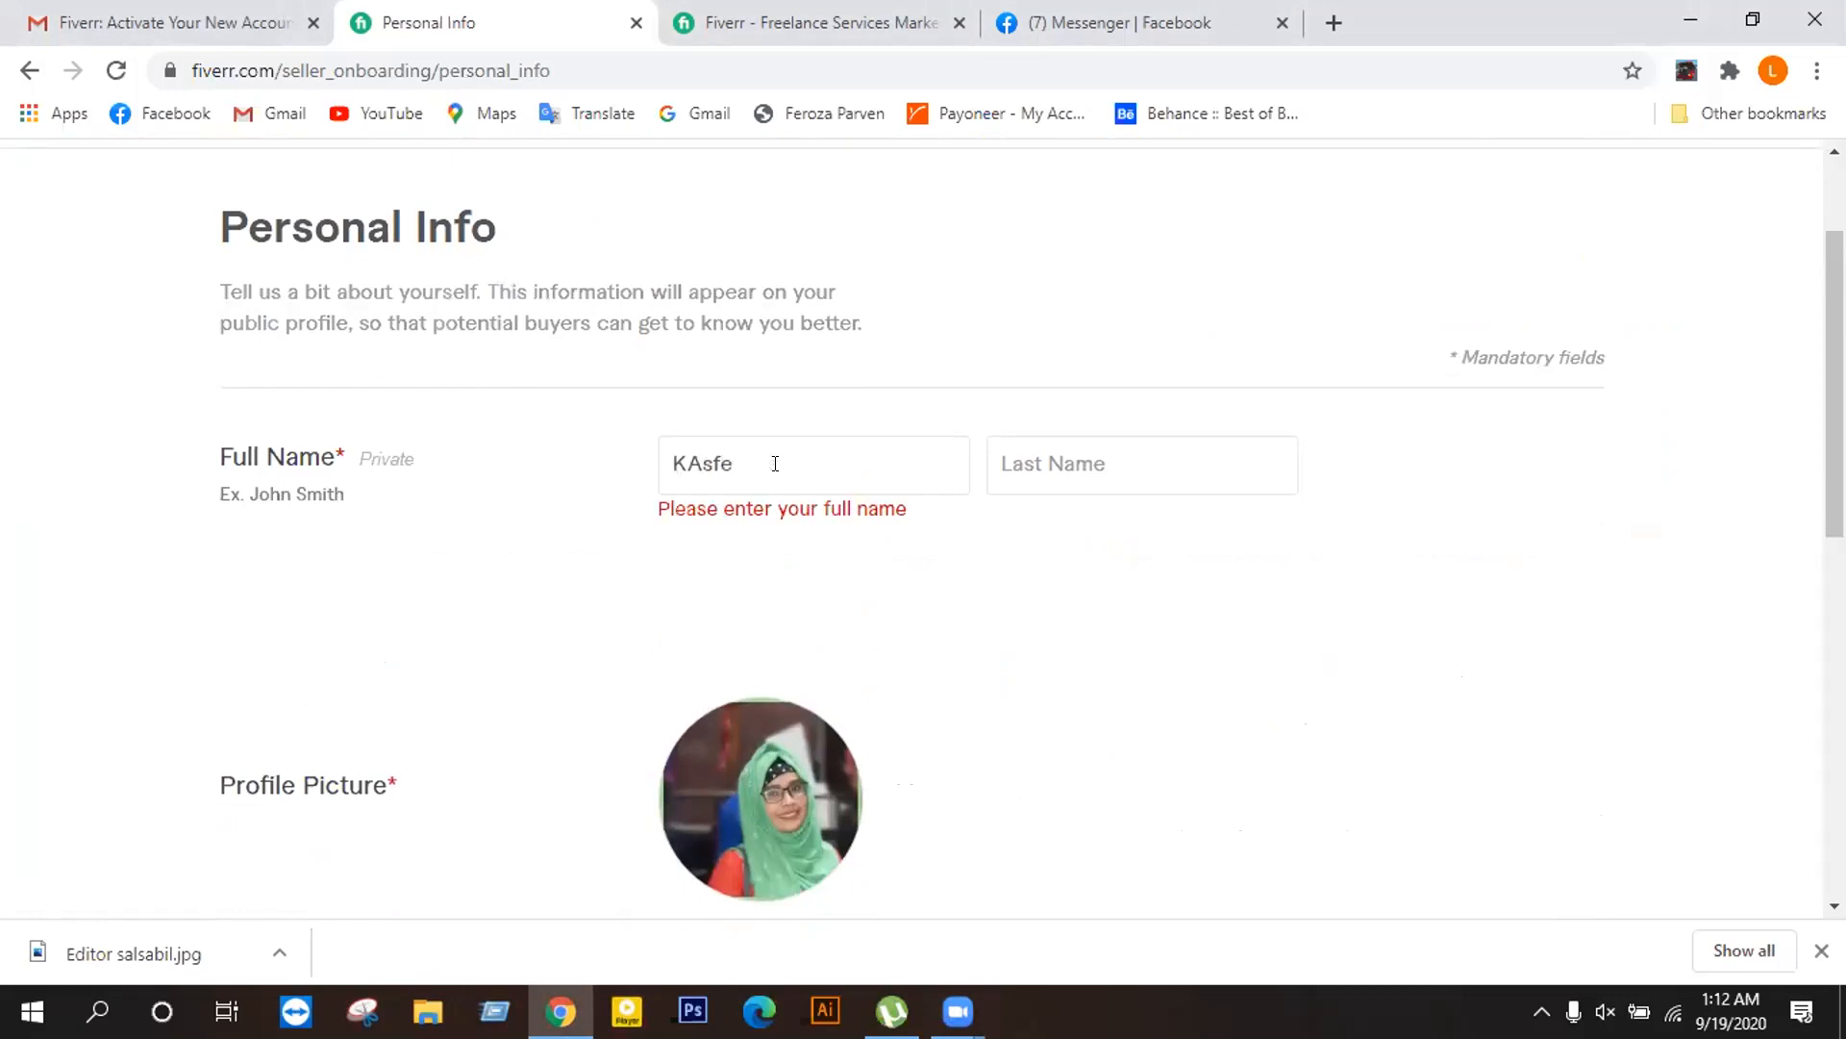
{"action": "key", "text": "Left"}
{"action": "key", "text": "Left"}
{"action": "key", "text": "Left"}
{"action": "key", "text": "BackSpace"}
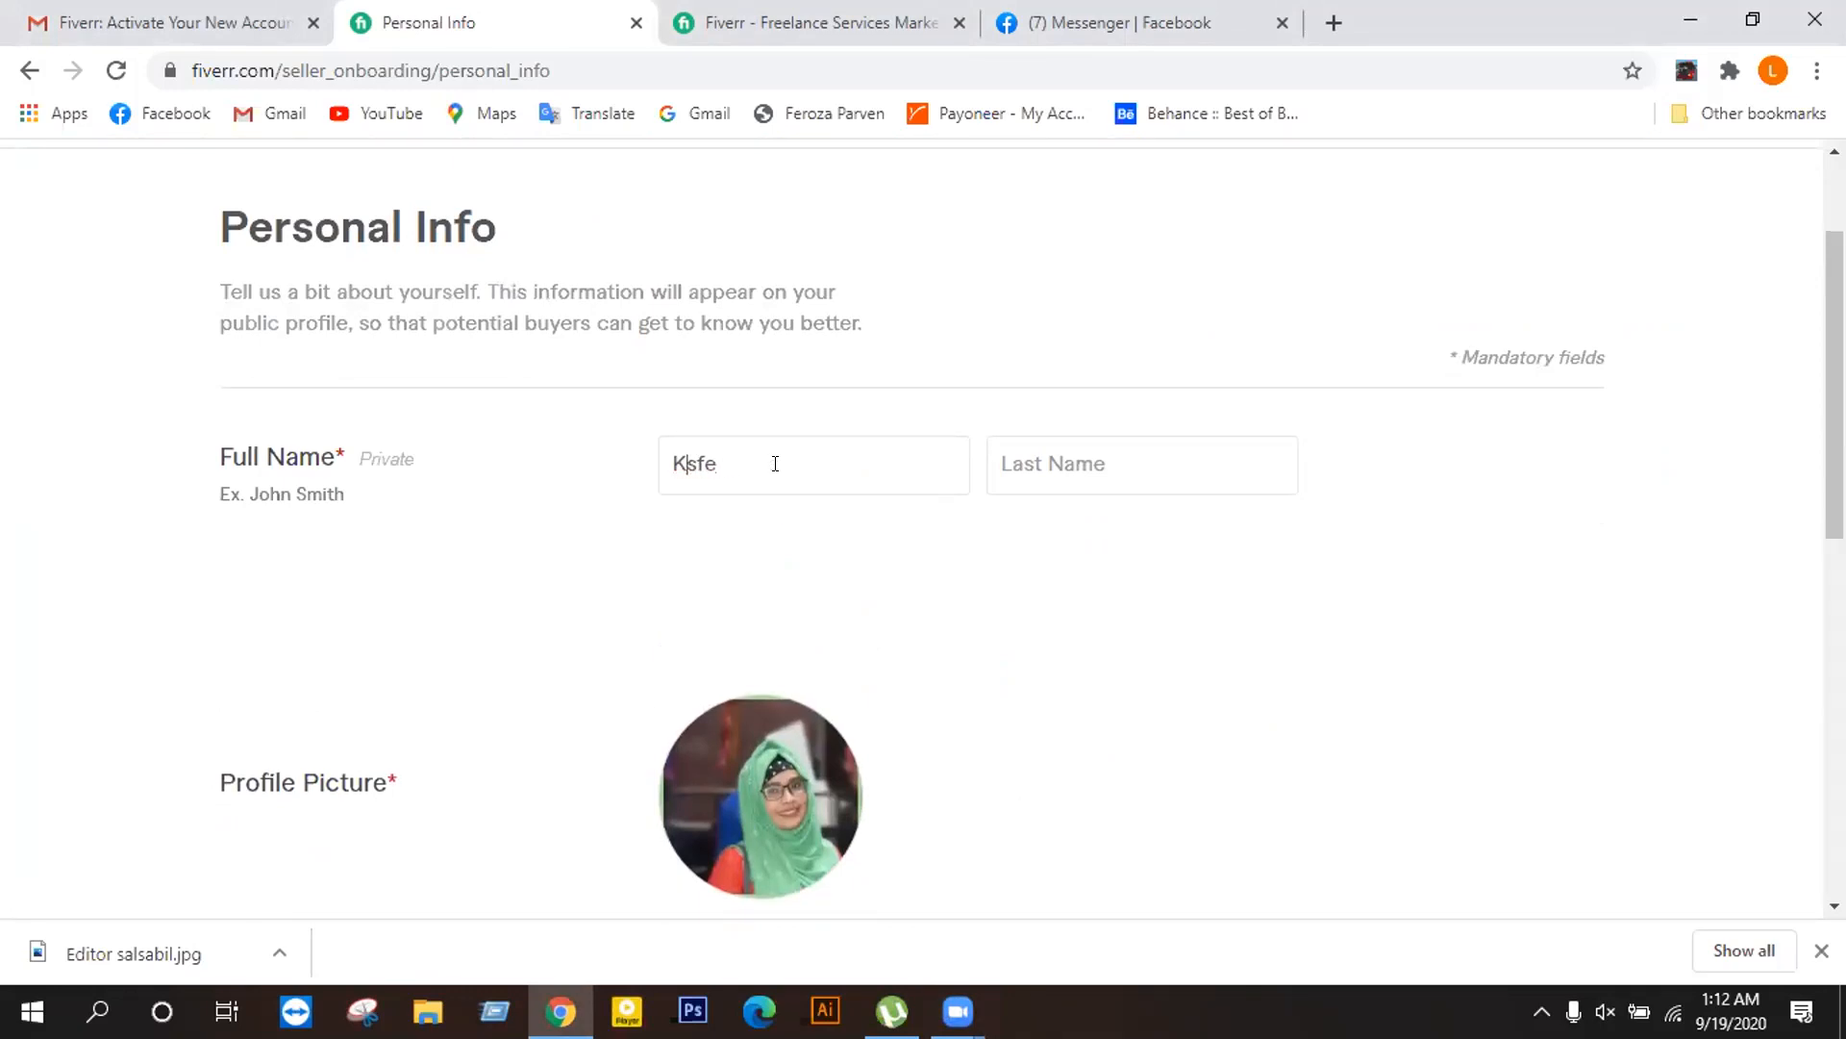
{"action": "type", "text": "a"}
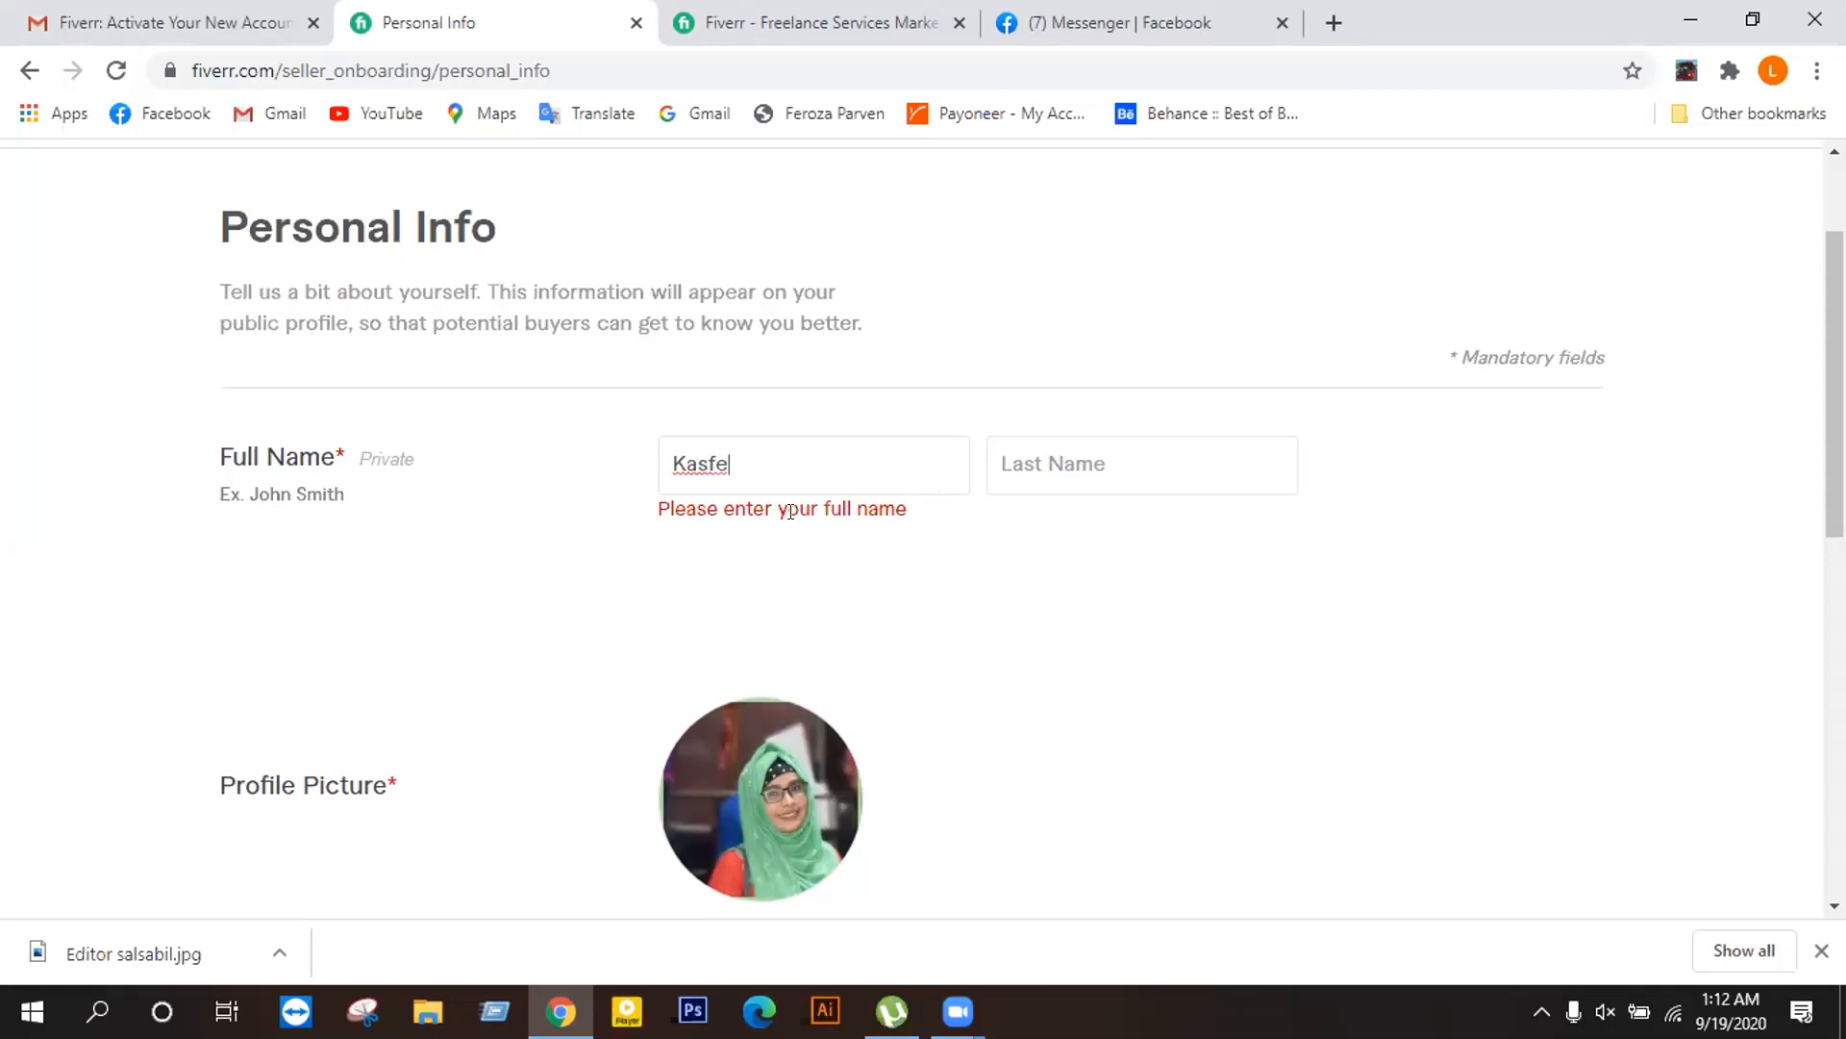
{"action": "left_click", "coordinate": [832, 466]}
{"action": "type", "text": "ha"}
{"action": "key", "text": "BackSpace"}
{"action": "key", "text": "BackSpace"}
{"action": "key", "text": "BackSpace"}
{"action": "key", "text": "BackSpace"}
Type the seller's last name into the Last Name field, fixing a typo
{"action": "left_click", "coordinate": [1078, 466]}
{"action": "type", "text": "Sall"}
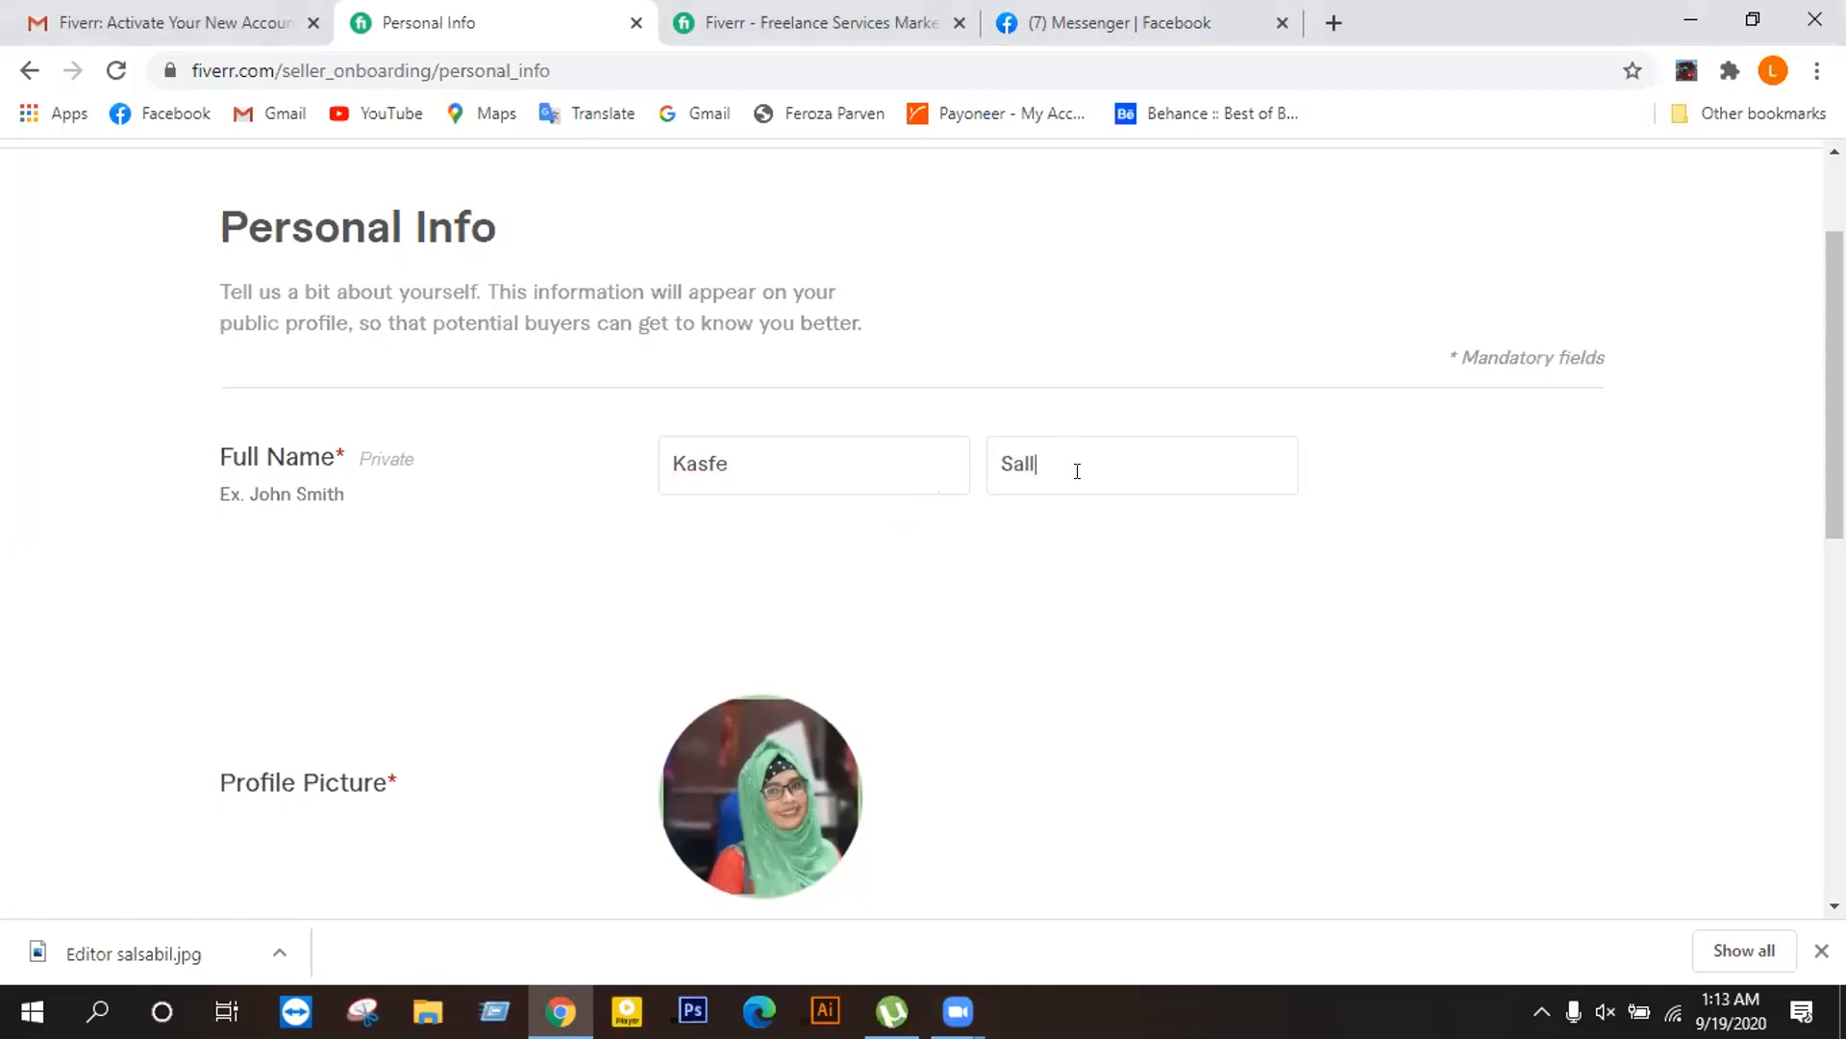
{"action": "key", "text": "BackSpace"}
{"action": "type", "text": "sab"}
{"action": "scroll", "coordinate": [1047, 561], "scroll_direction": "down", "scroll_amount": 1}
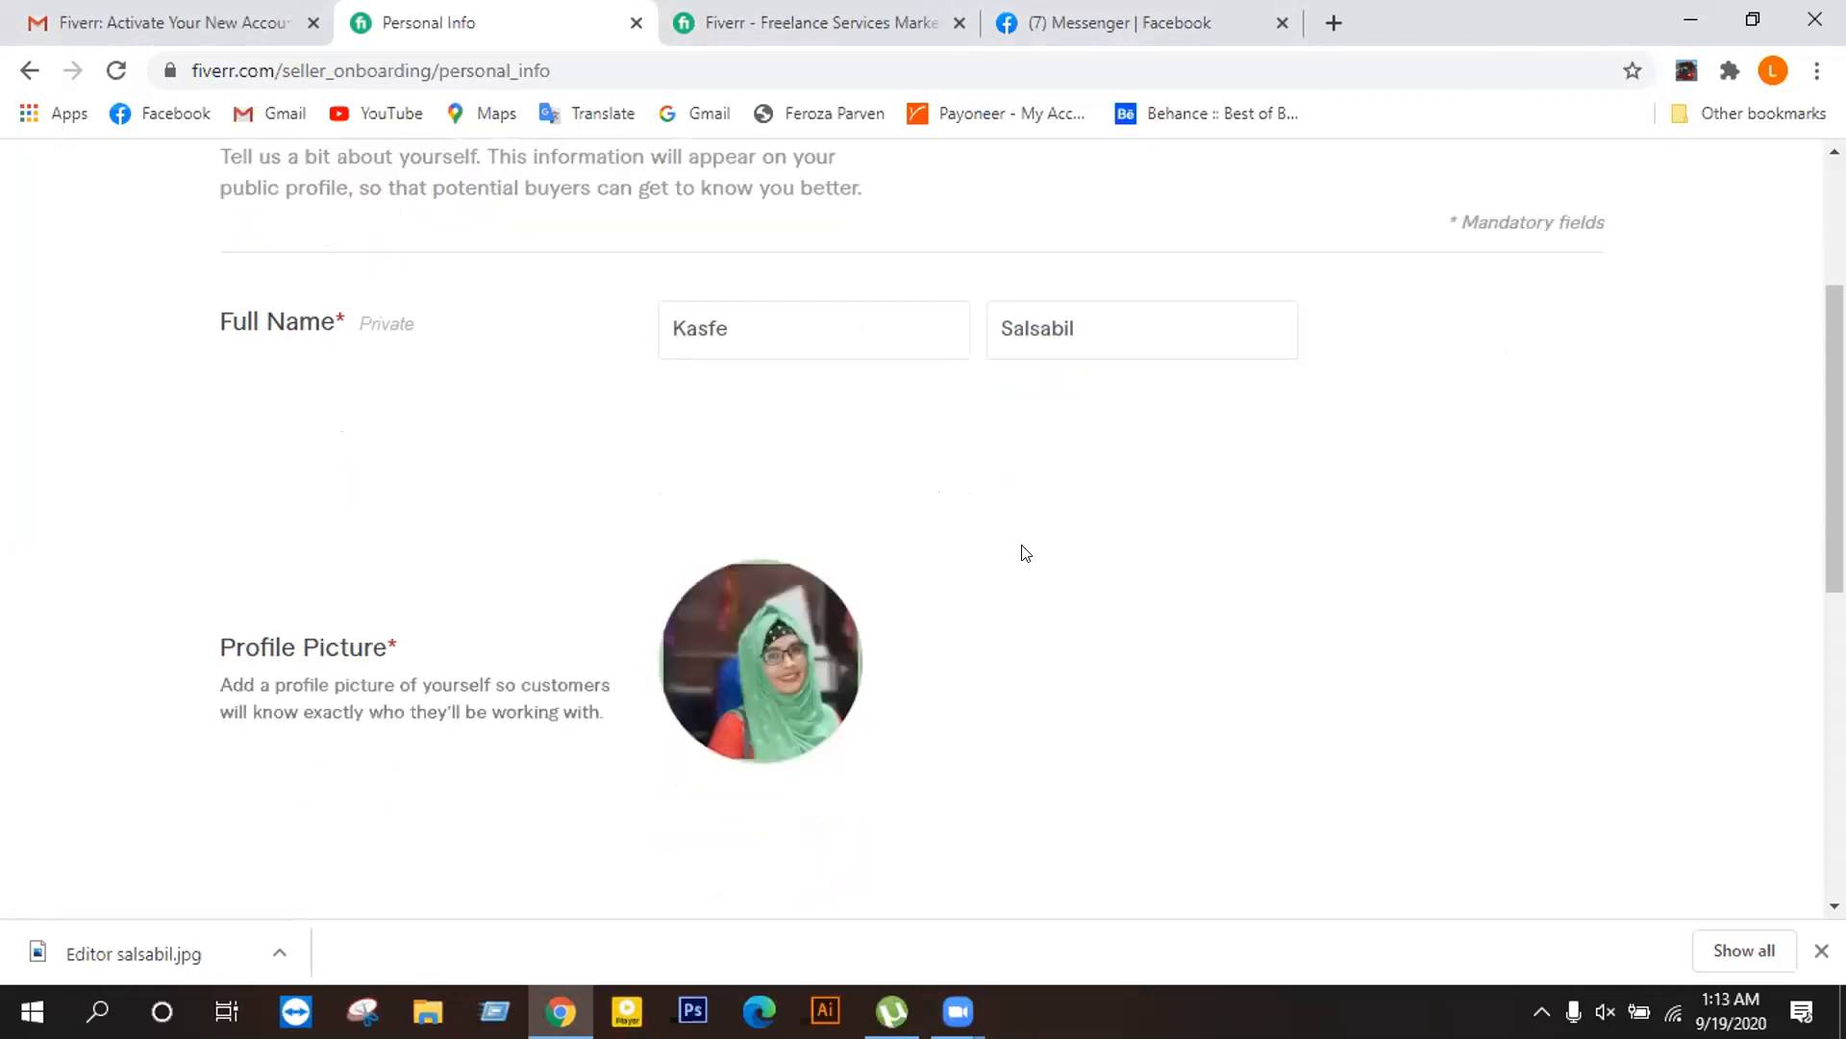
Place the cursor in the empty Description box, then go to the Messenger conversation
{"action": "scroll", "coordinate": [1021, 551], "scroll_direction": "down", "scroll_amount": 4}
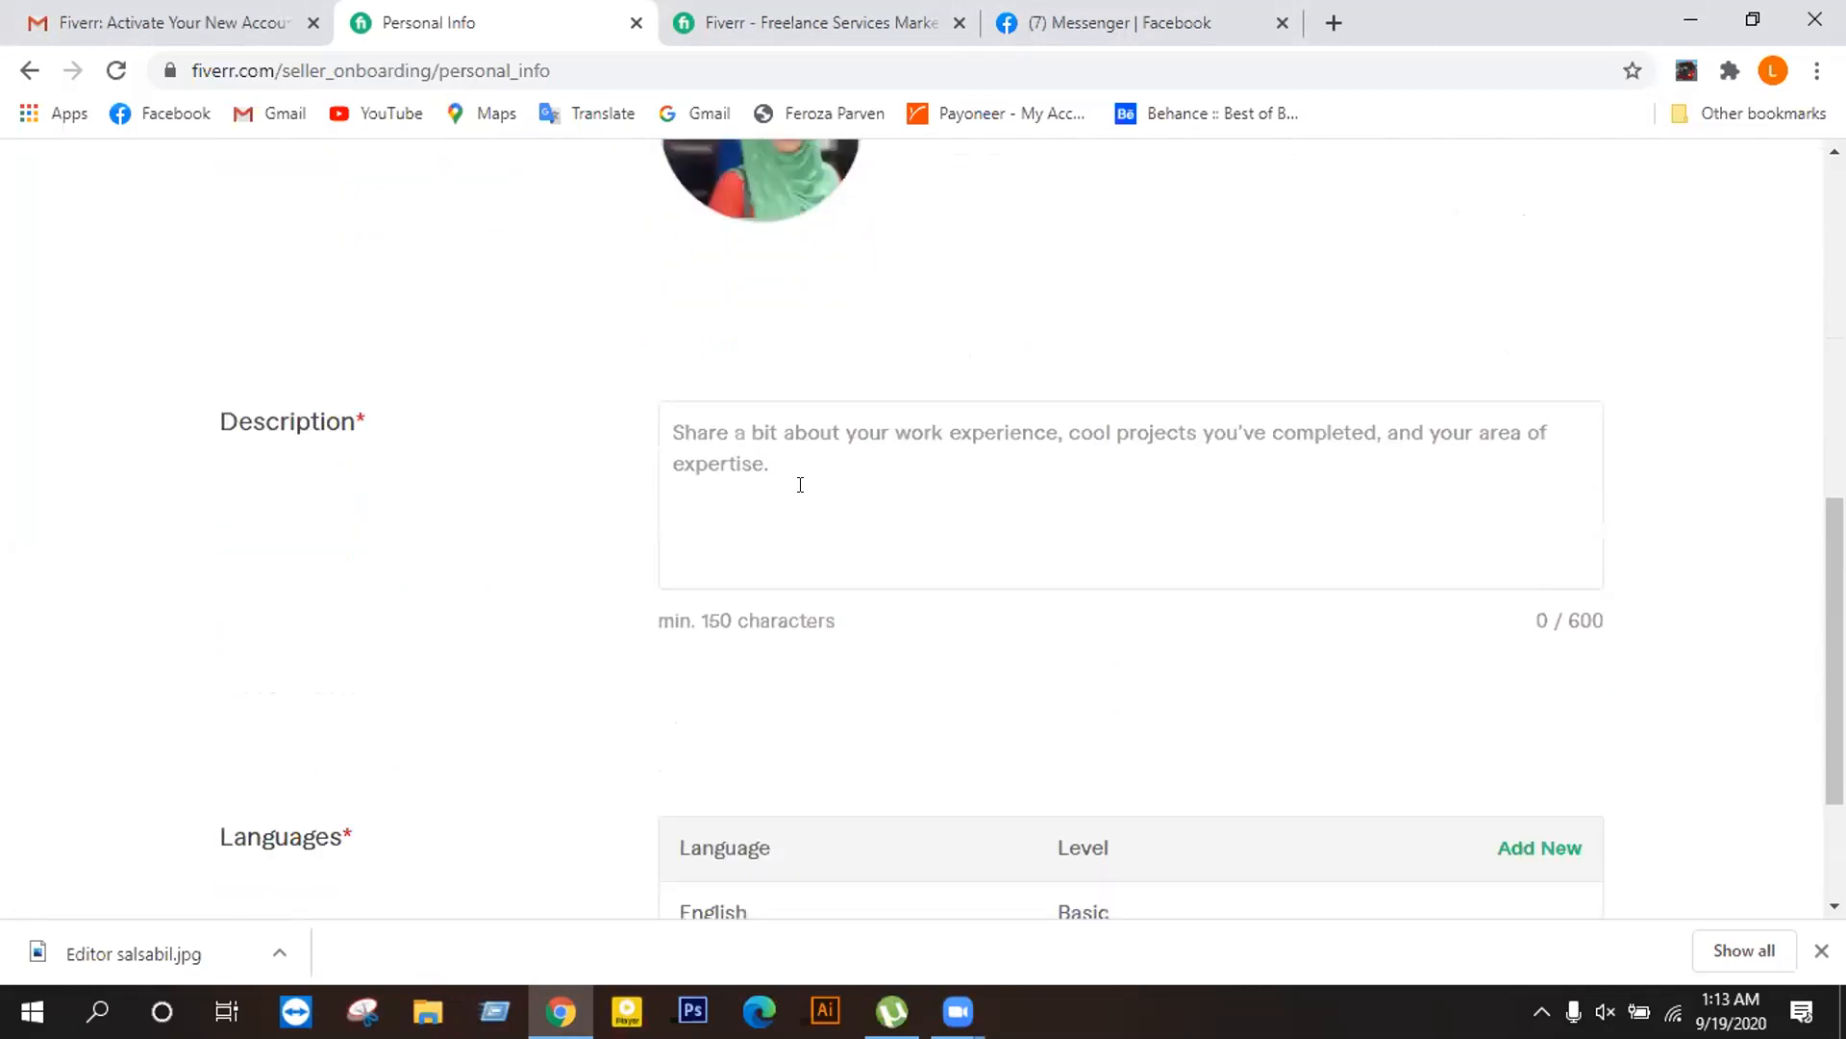
{"action": "left_click", "coordinate": [770, 465]}
{"action": "left_click", "coordinate": [1157, 11]}
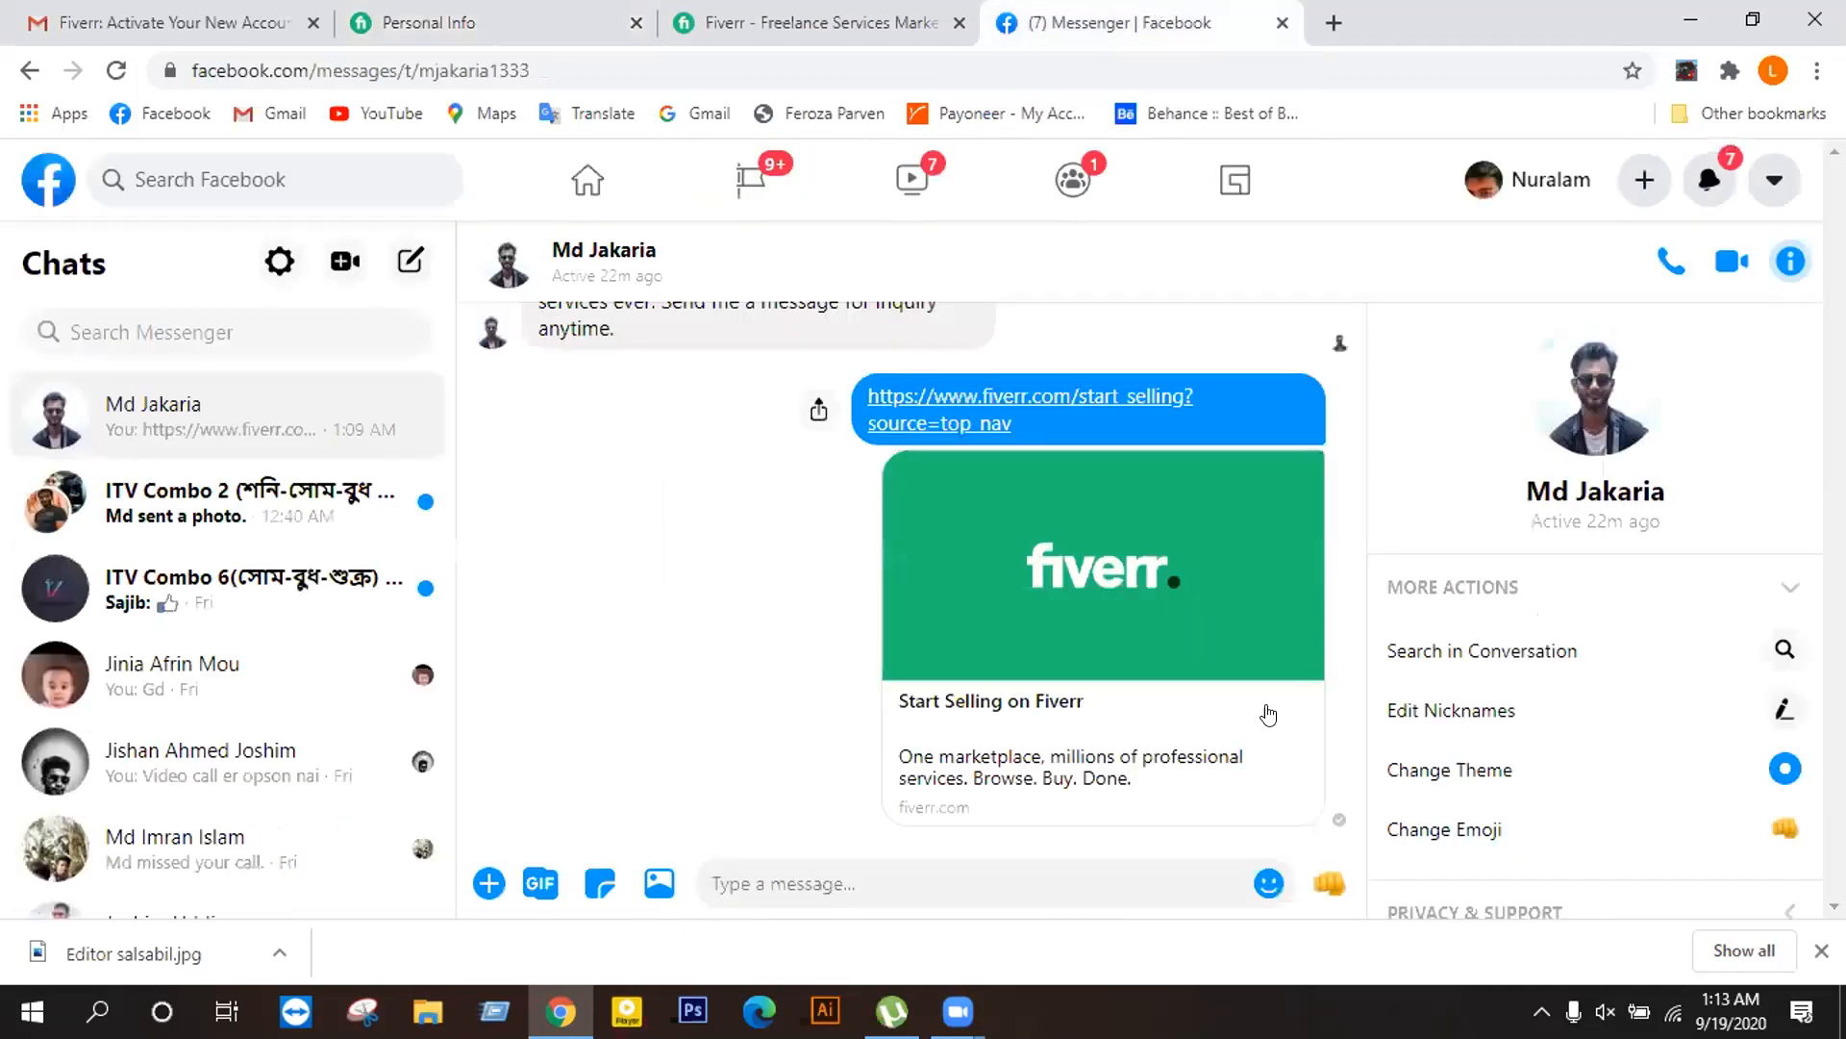
Select and copy the bio message in Messenger, then return to the Fiverr Personal Info tab
{"action": "scroll", "coordinate": [648, 644], "scroll_direction": "up", "scroll_amount": 2}
{"action": "scroll", "coordinate": [648, 639], "scroll_direction": "up", "scroll_amount": 3}
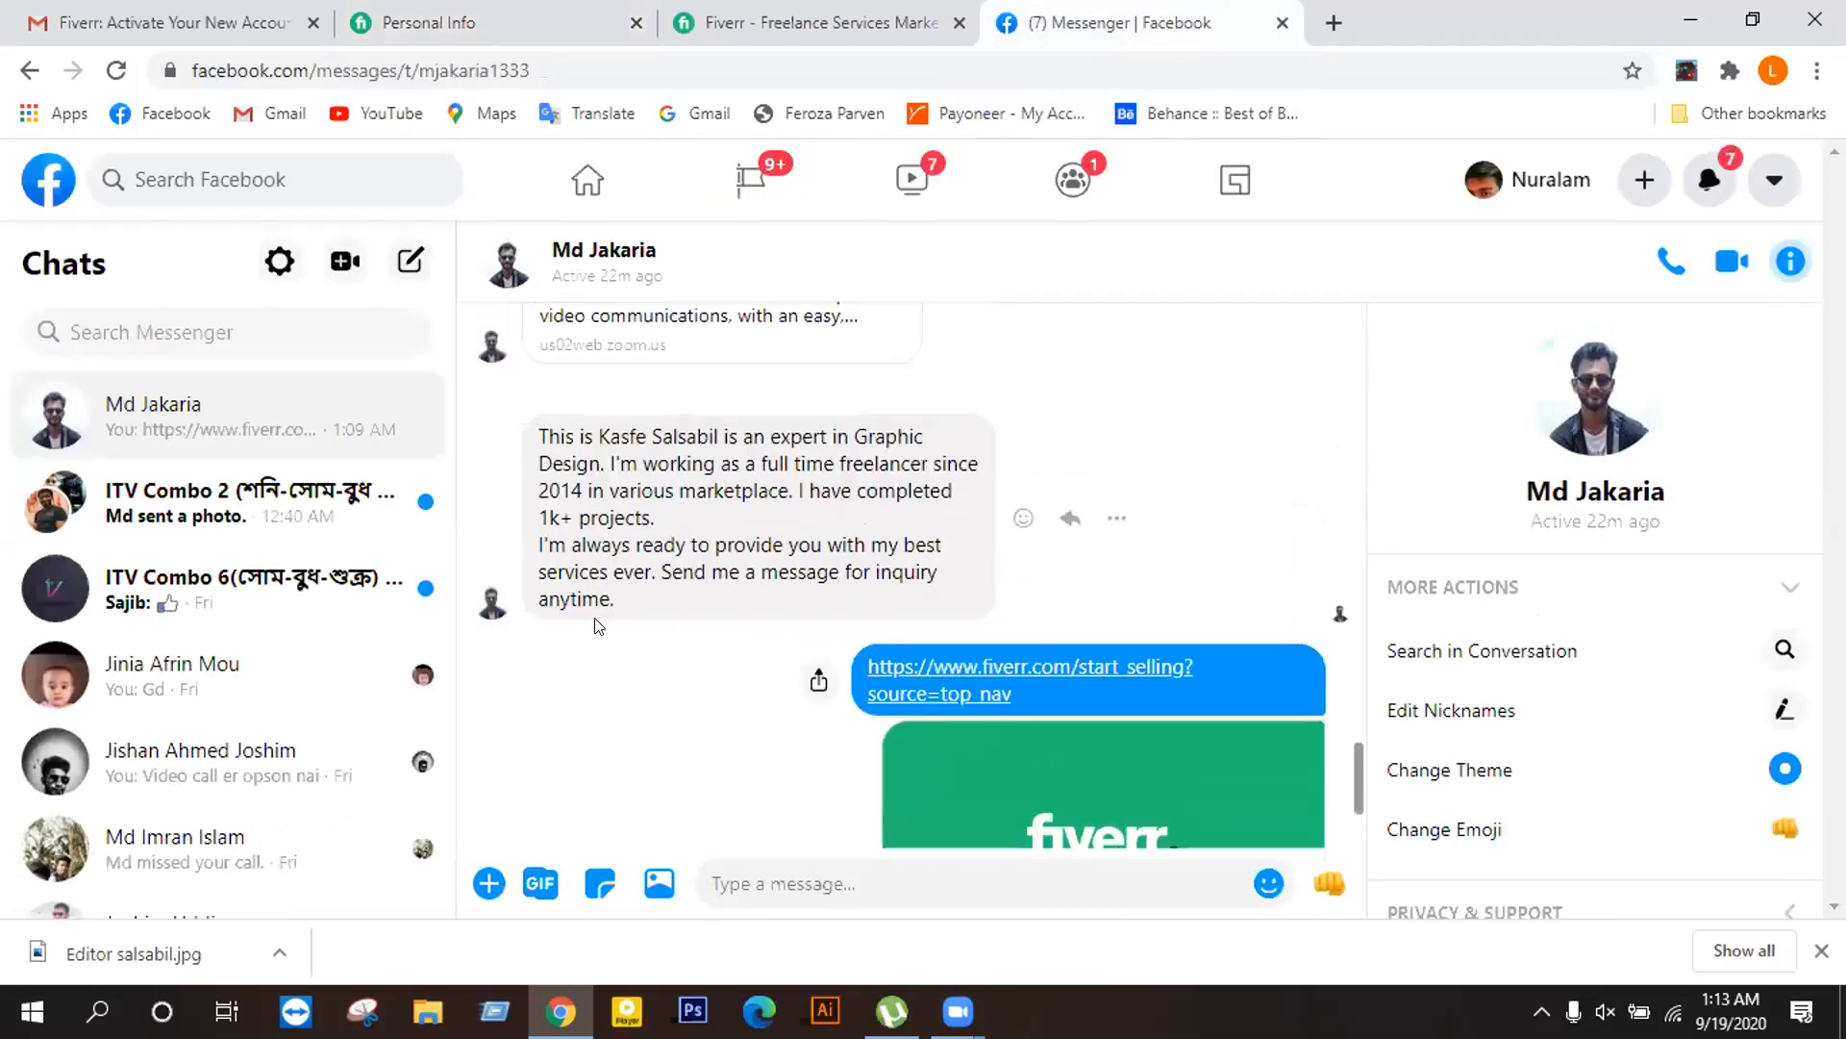
{"action": "left_click_drag", "start_coordinate": [616, 599], "coordinate": [534, 437]}
{"action": "key", "text": "ctrl+c"}
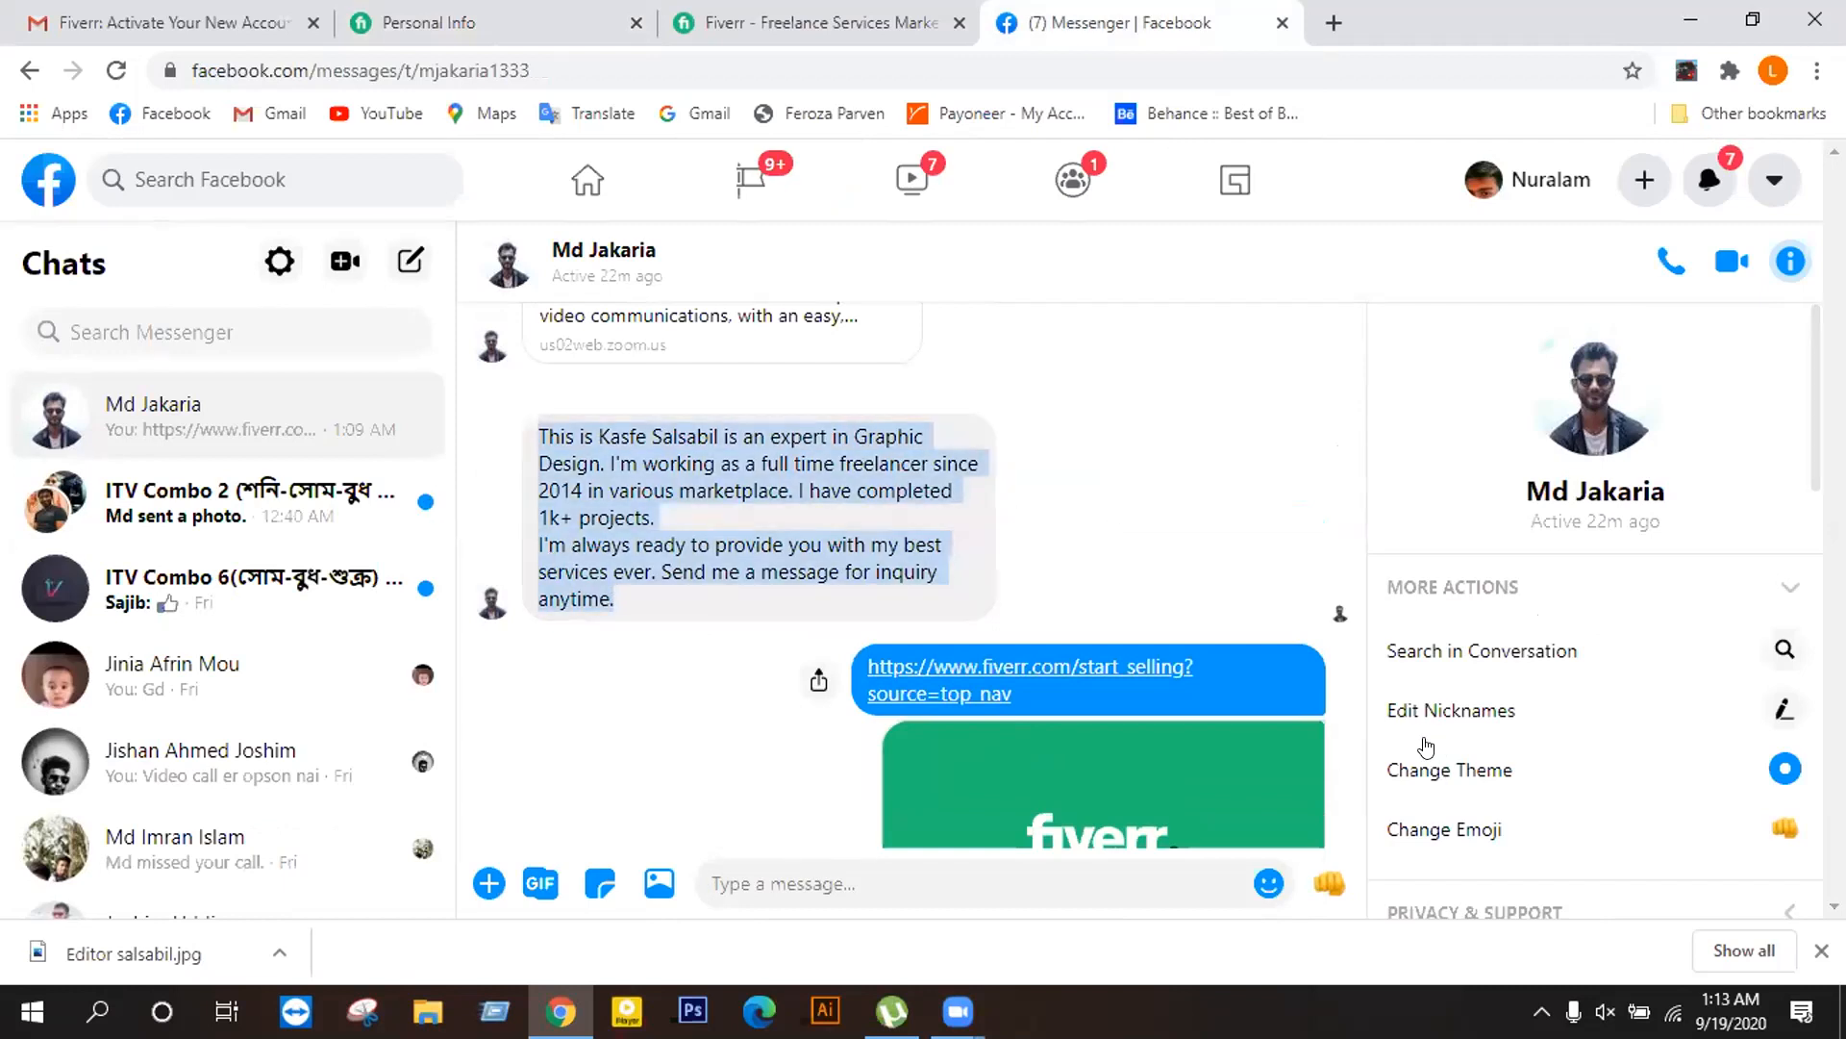
{"action": "left_click", "coordinate": [742, 11]}
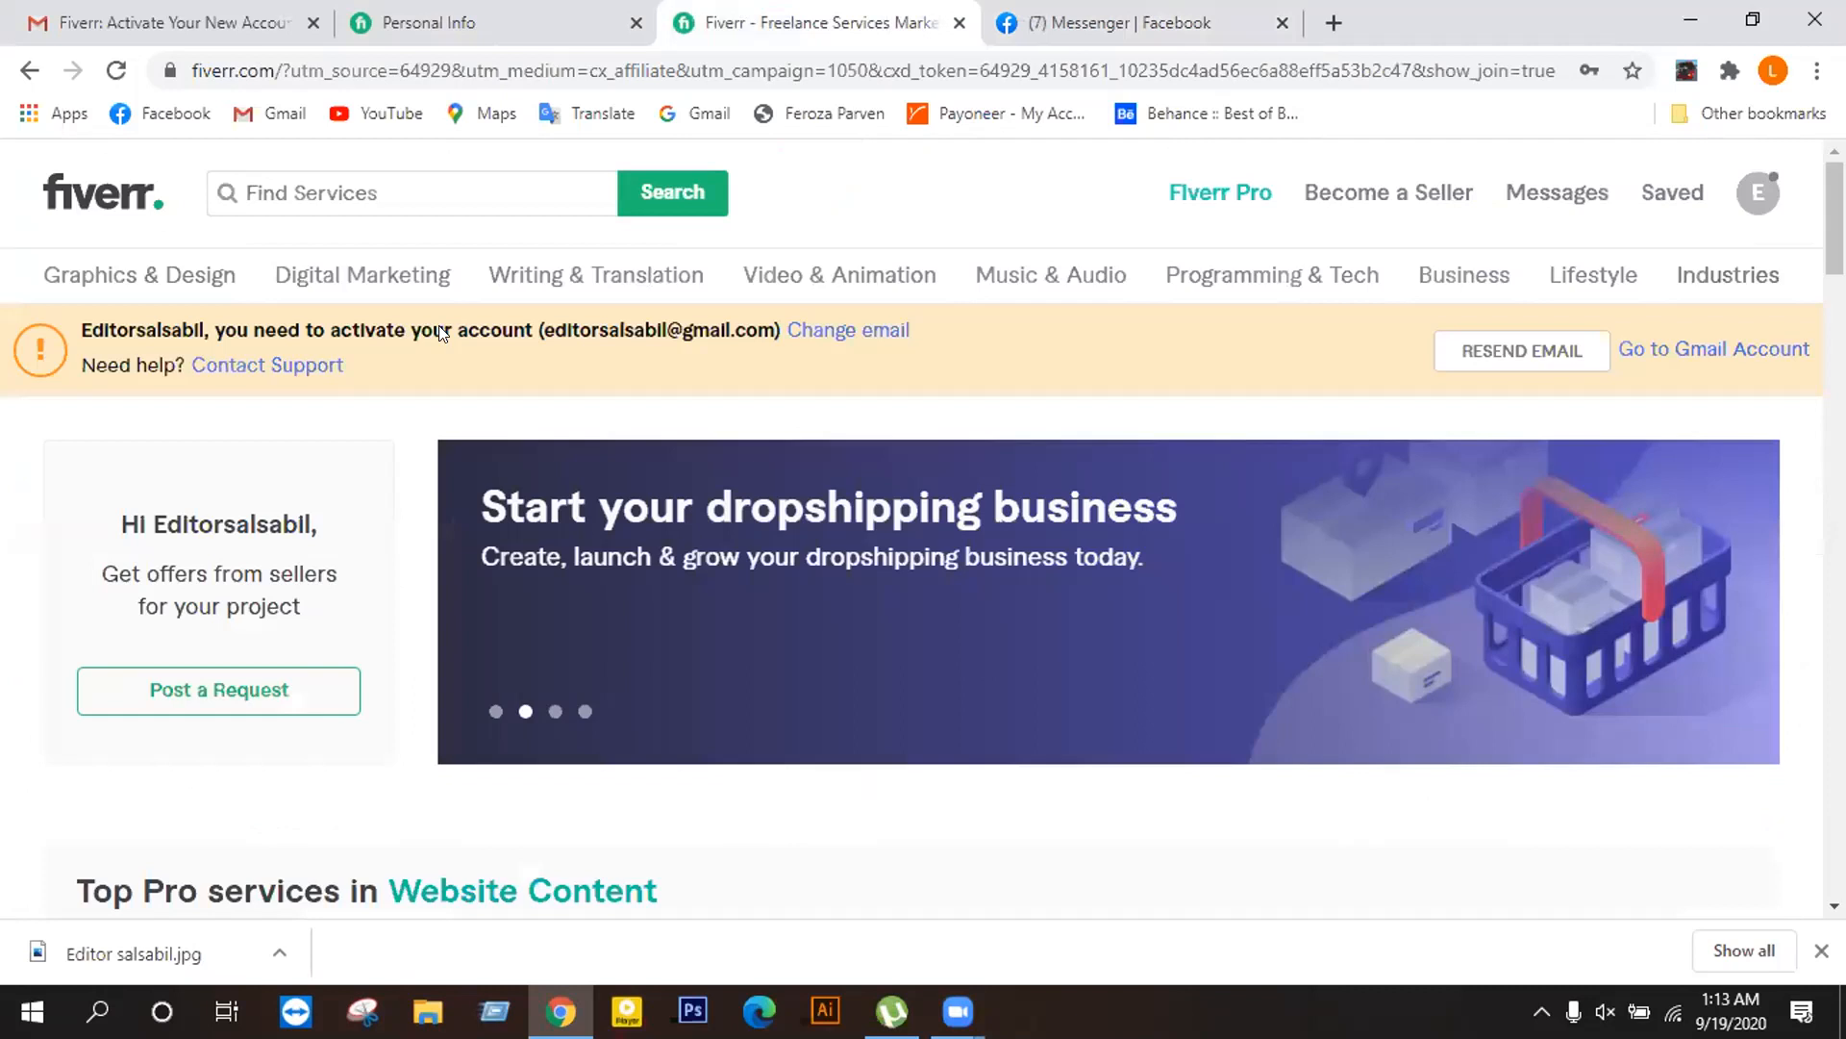
{"action": "left_click", "coordinate": [389, 19]}
Close the extra marketplace tab, paste the 257-character bio into Description, and show the desktop
{"action": "left_click", "coordinate": [959, 22]}
{"action": "left_click", "coordinate": [918, 448]}
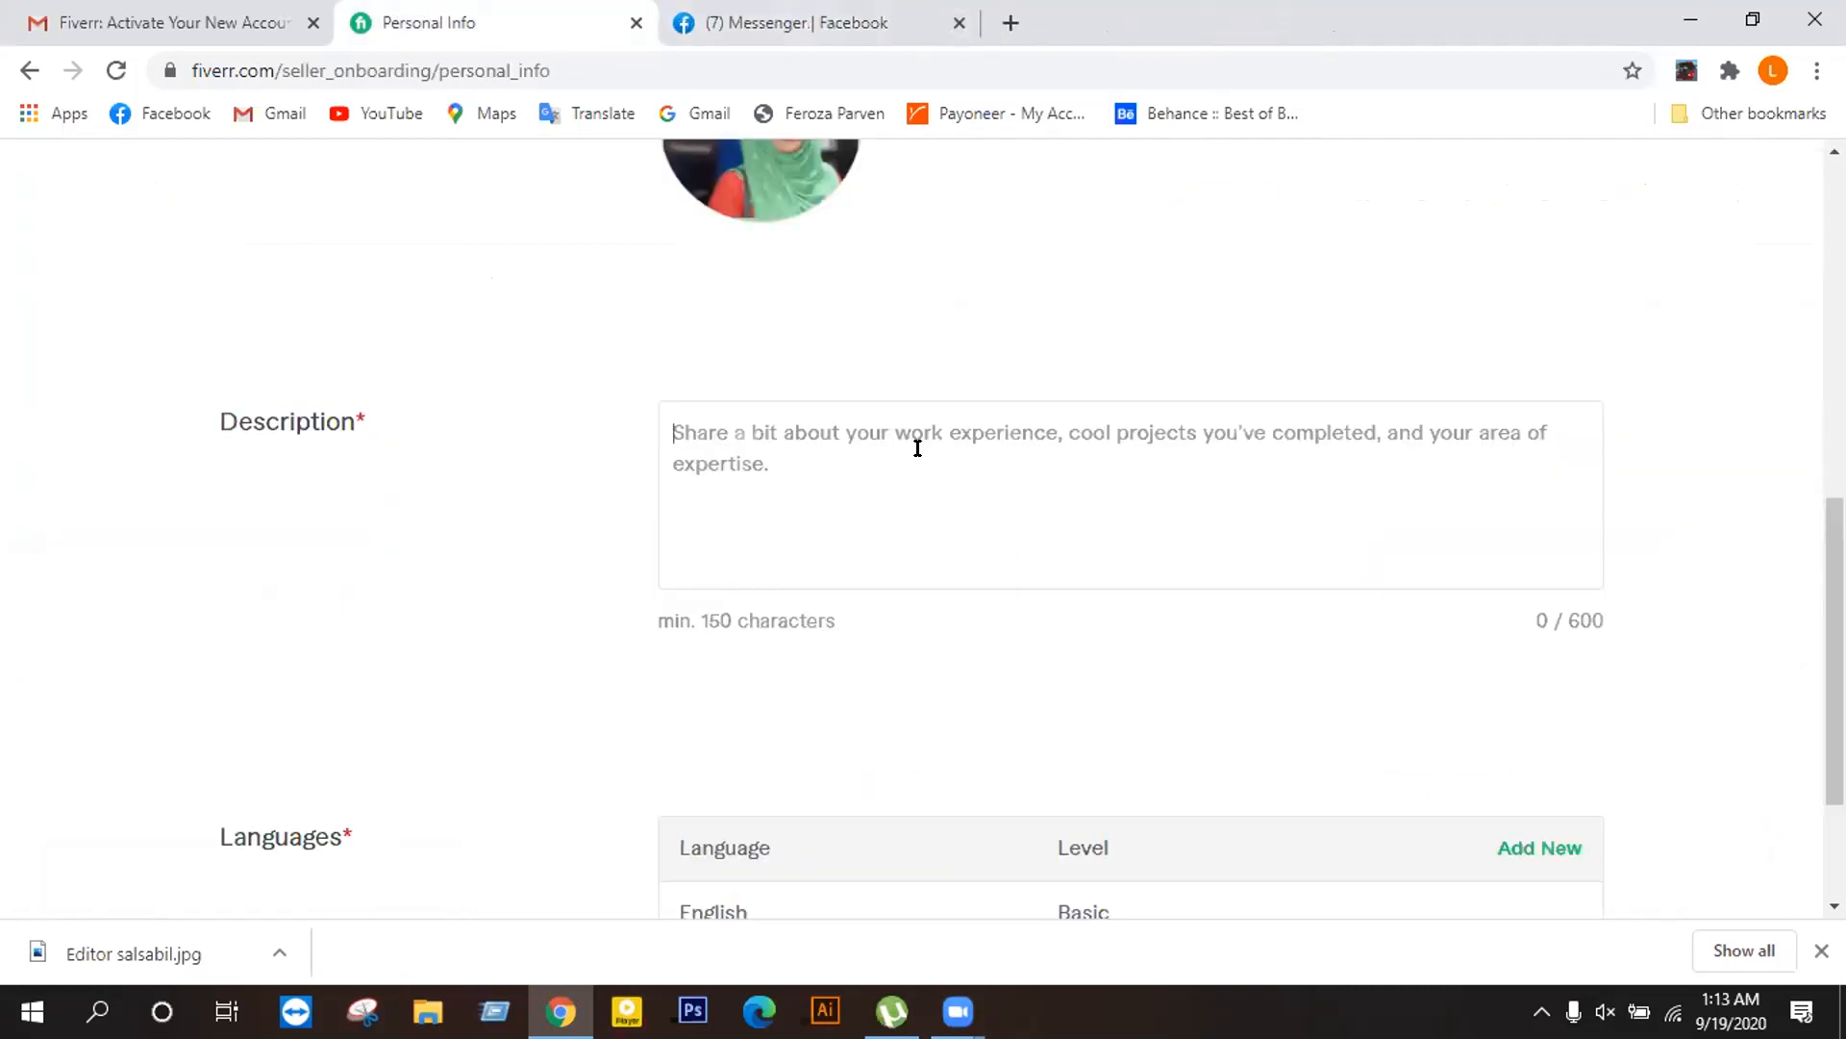
{"action": "key", "text": "ctrl+v"}
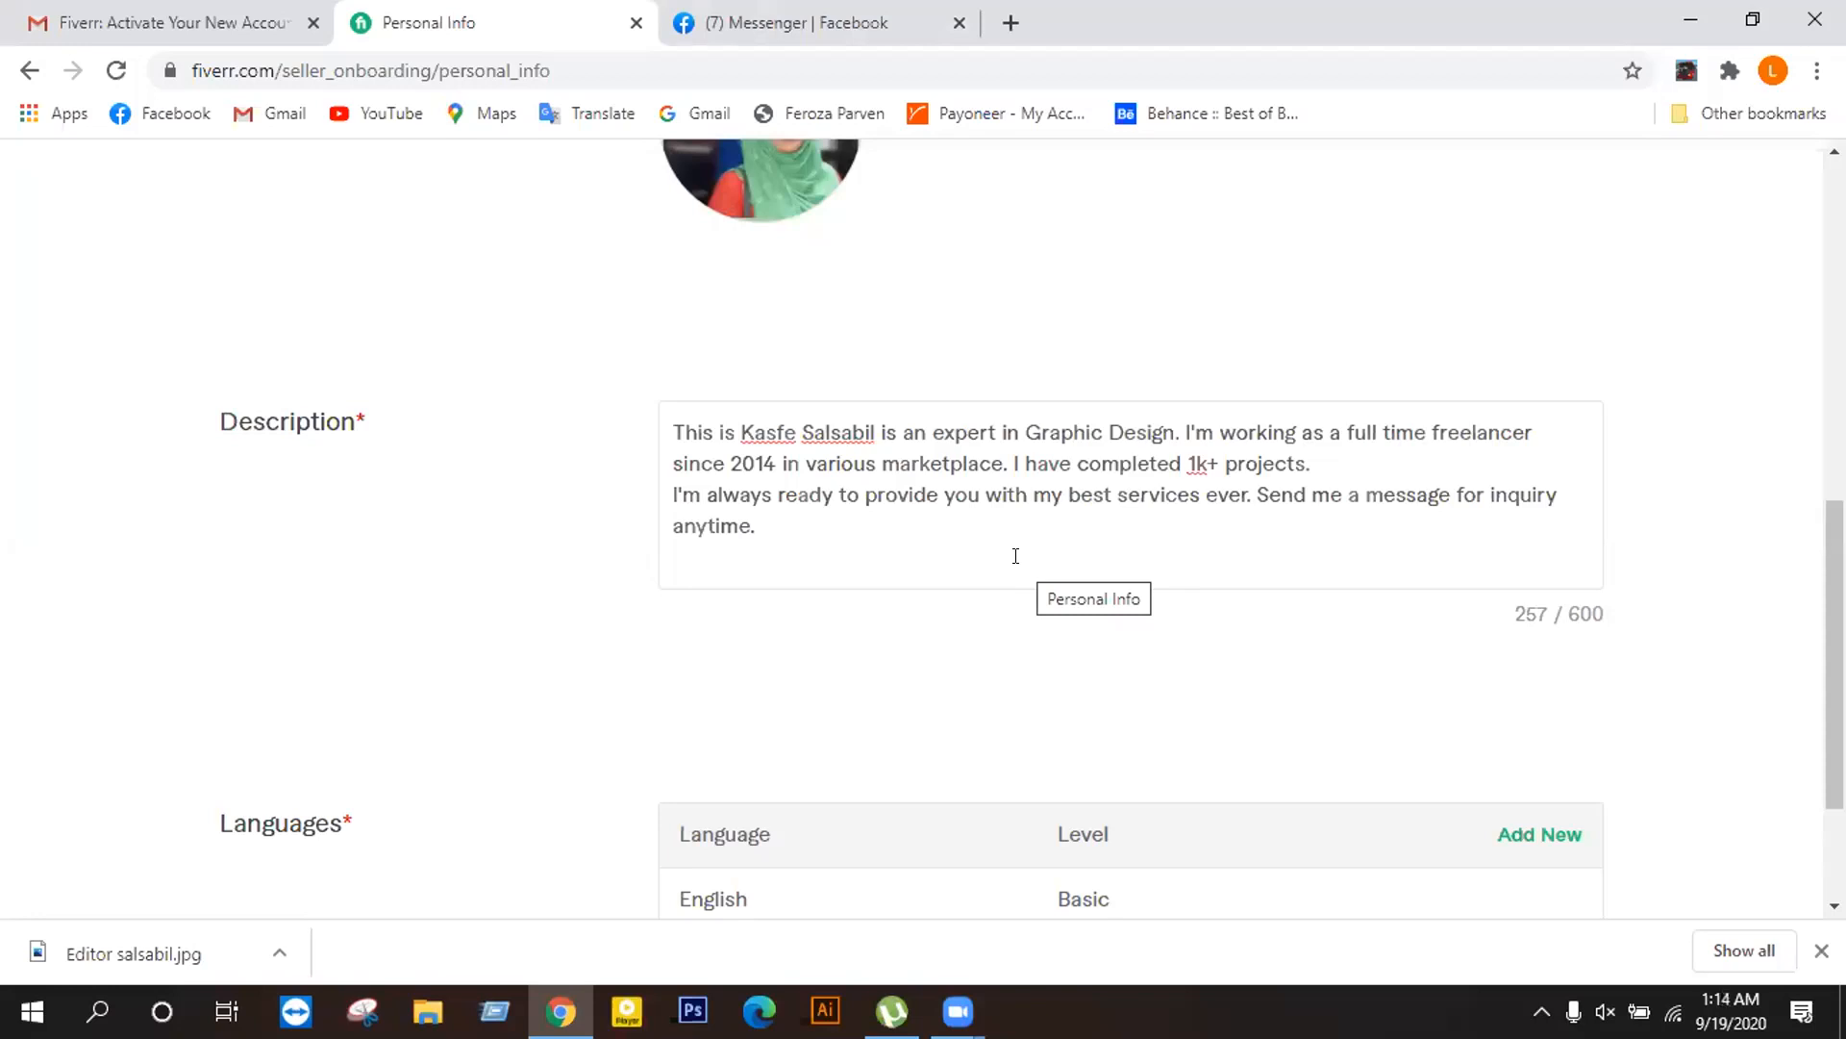
{"action": "key", "text": "super+d"}
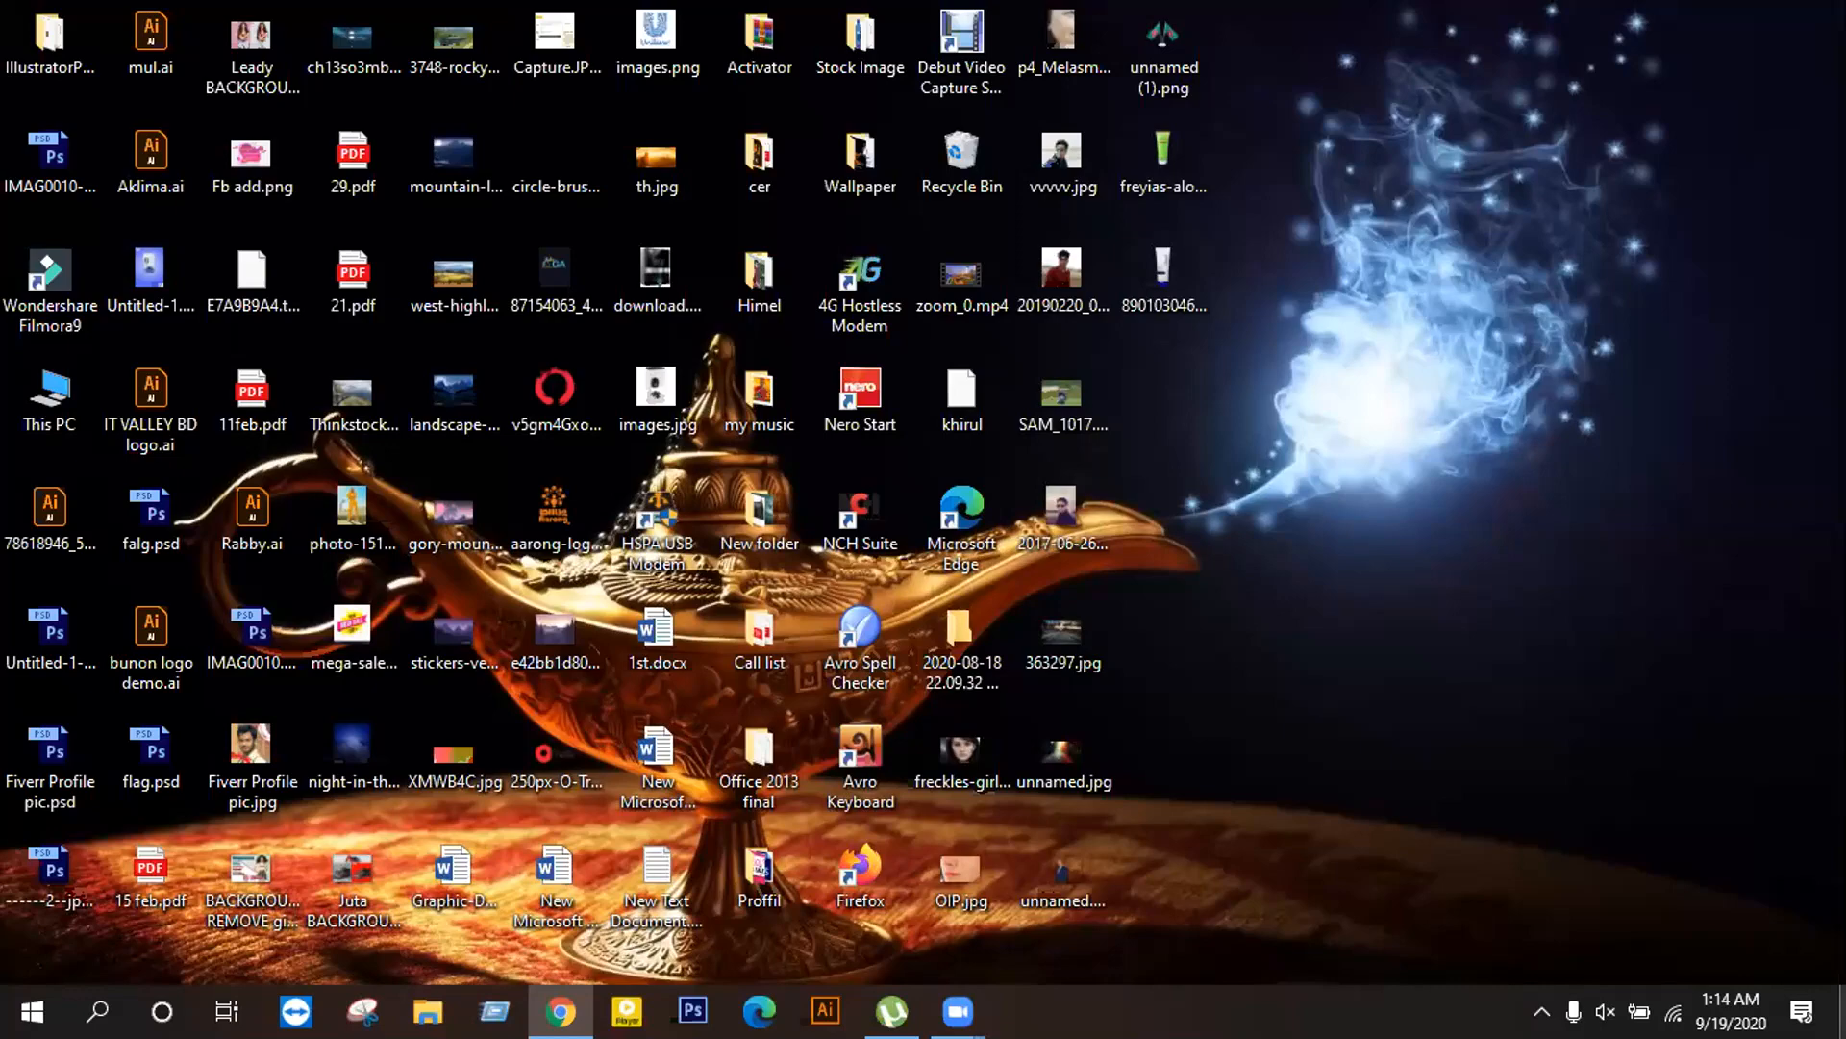
Restore the Chrome window showing the Personal Info form with its 257/600-character bio
{"action": "key", "text": "super+d"}
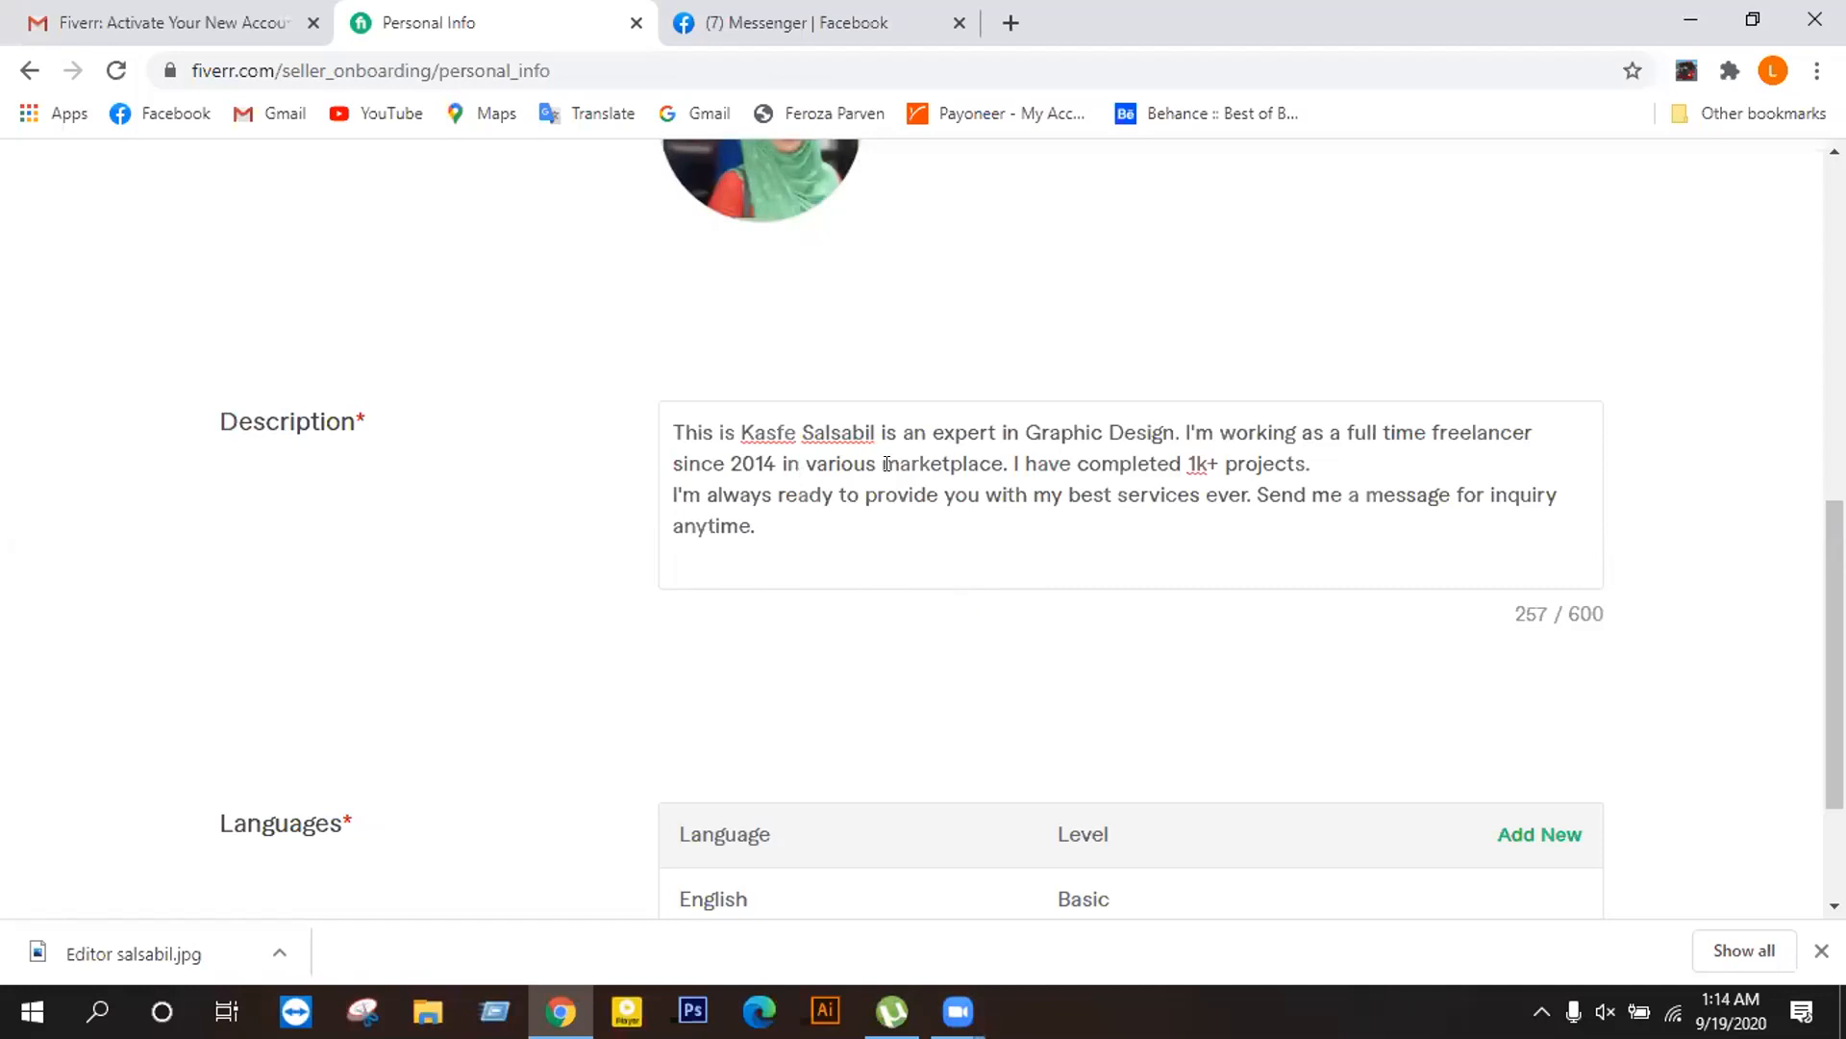
{"action": "left_click_drag", "start_coordinate": [833, 573], "coordinate": [698, 462]}
{"action": "left_click", "coordinate": [831, 565]}
{"action": "left_click_drag", "start_coordinate": [830, 565], "coordinate": [607, 494]}
{"action": "left_click", "coordinate": [701, 388]}
{"action": "scroll", "coordinate": [894, 518], "scroll_direction": "up", "scroll_amount": 1}
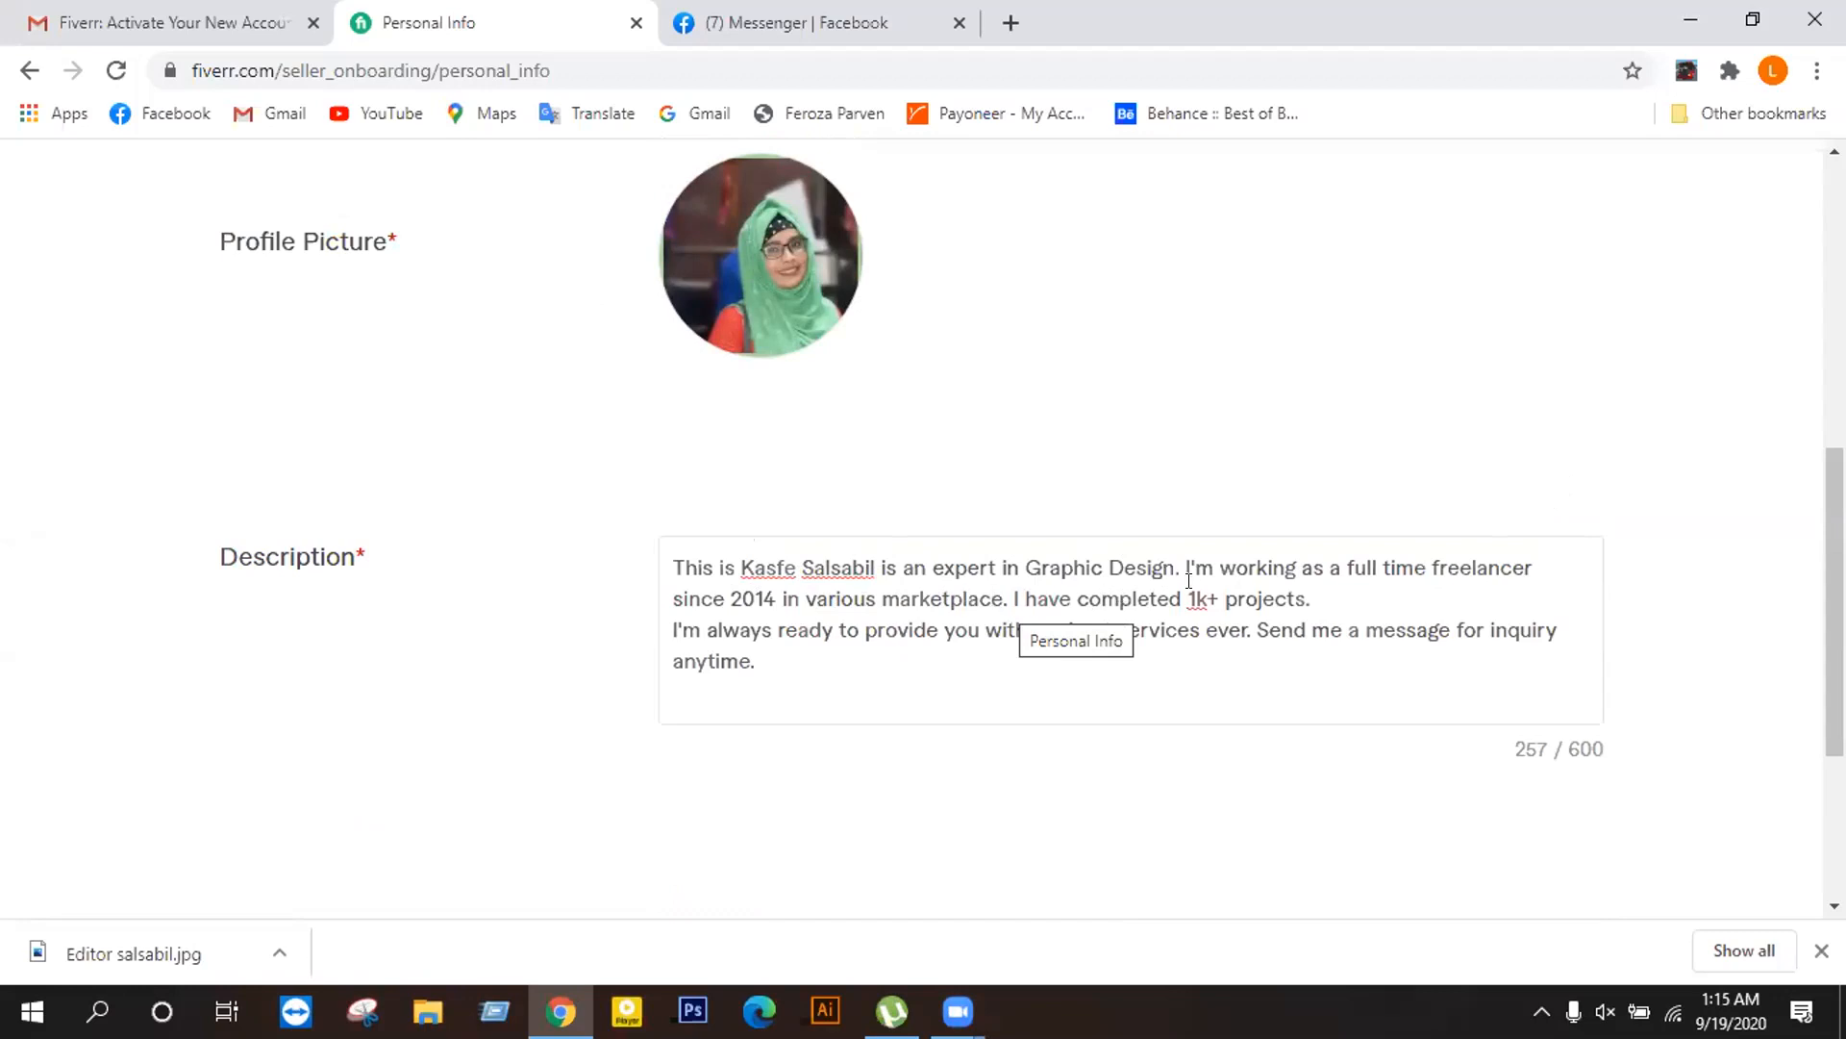
{"action": "left_click_drag", "start_coordinate": [1345, 566], "coordinate": [1487, 566]}
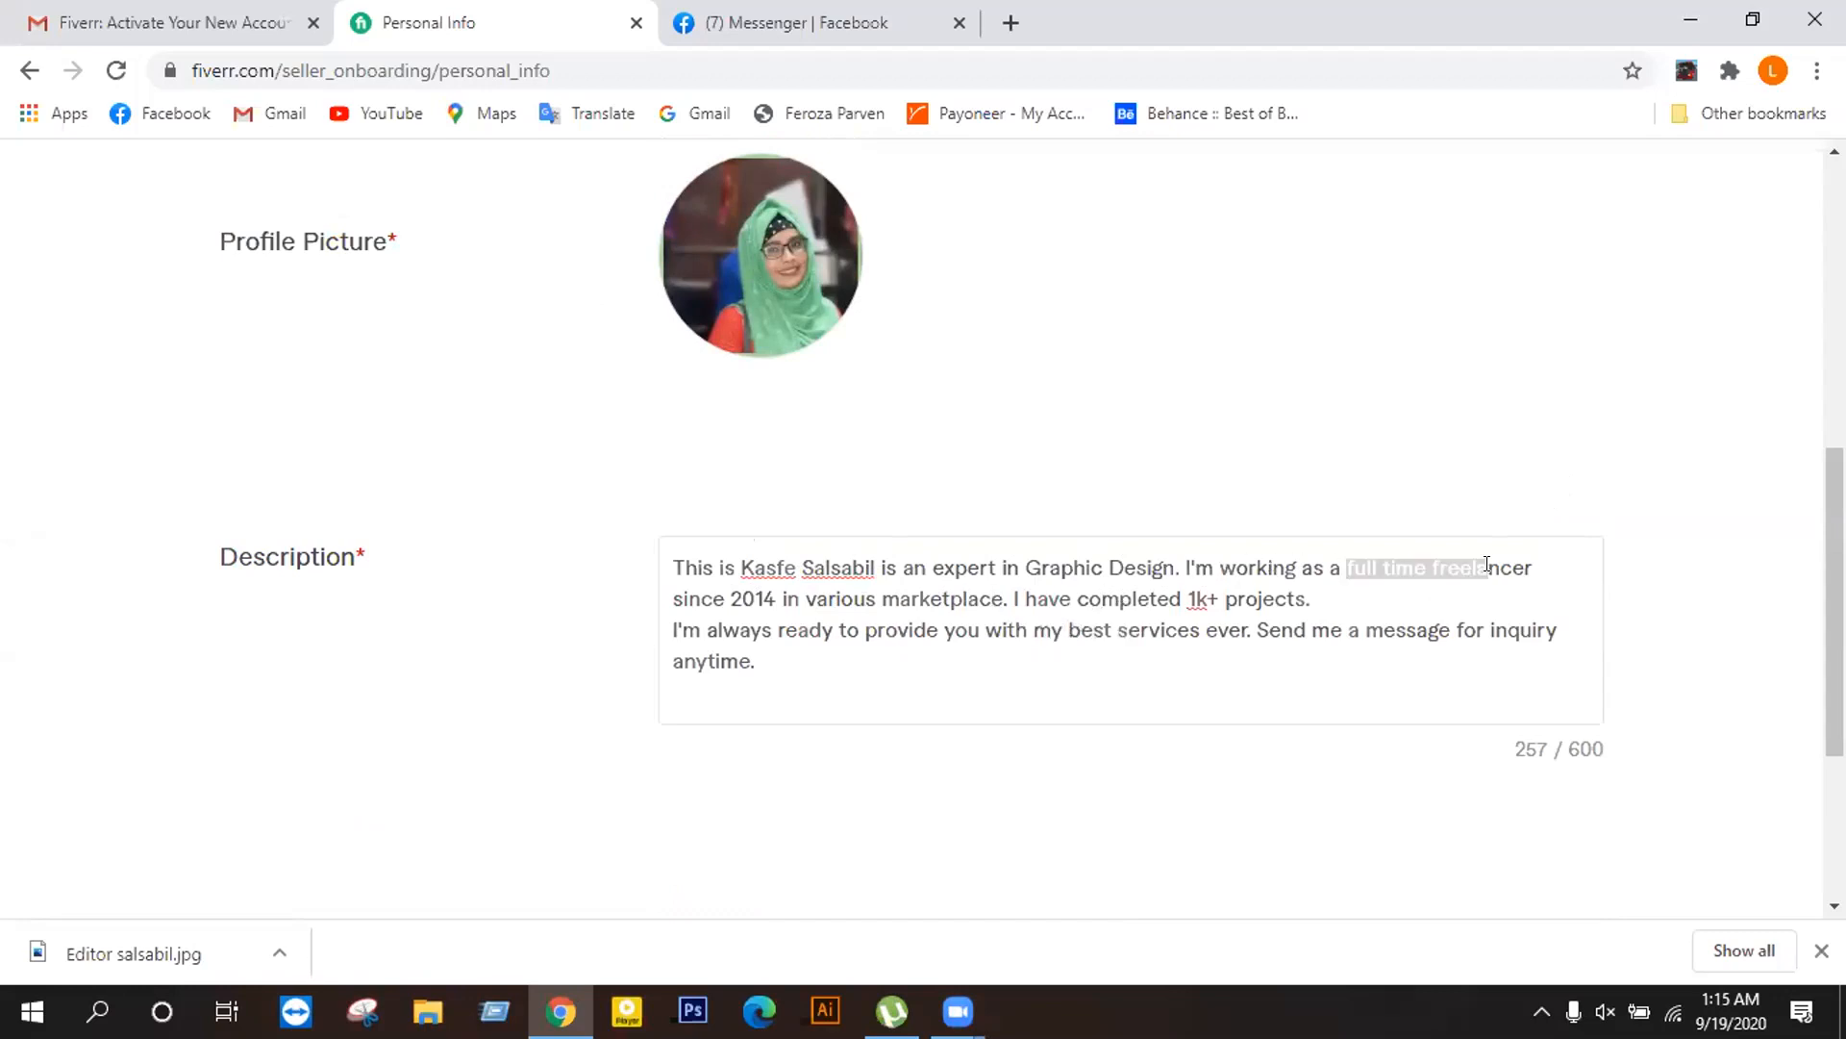
{"action": "left_click", "coordinate": [792, 597]}
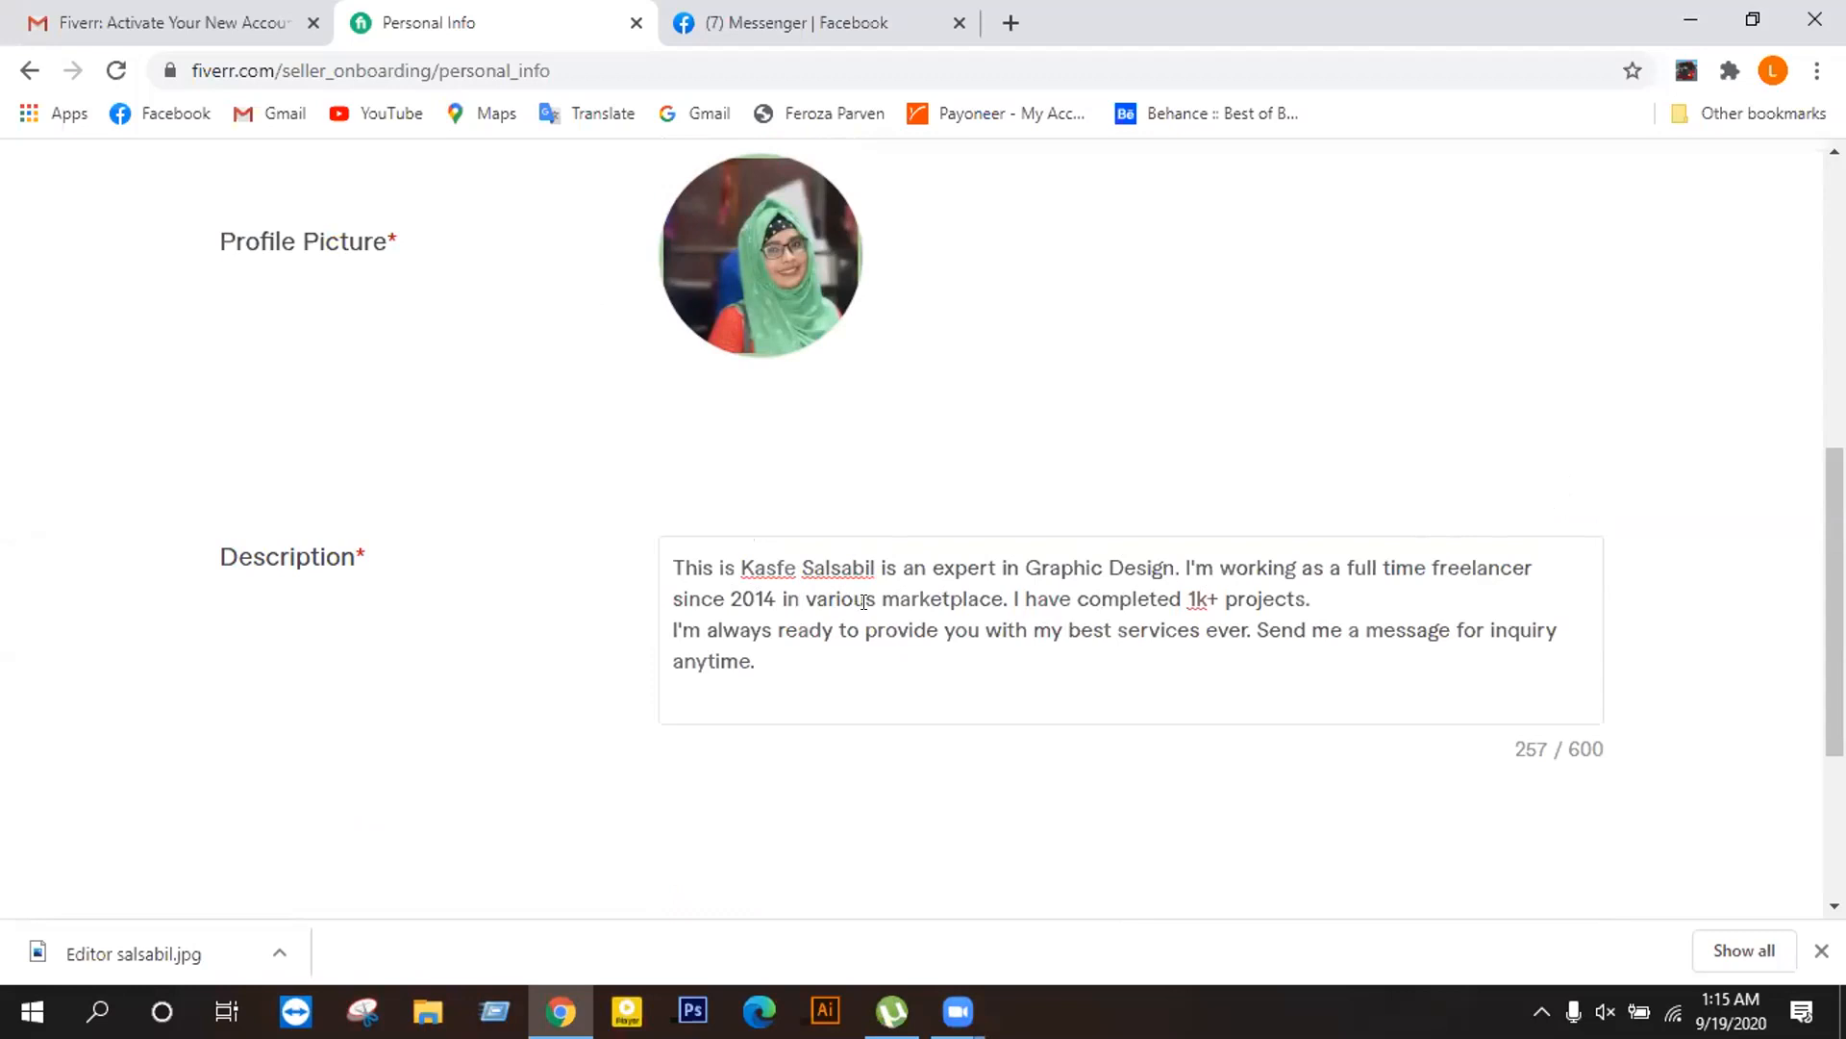
{"action": "left_click_drag", "start_coordinate": [1014, 599], "coordinate": [1290, 600]}
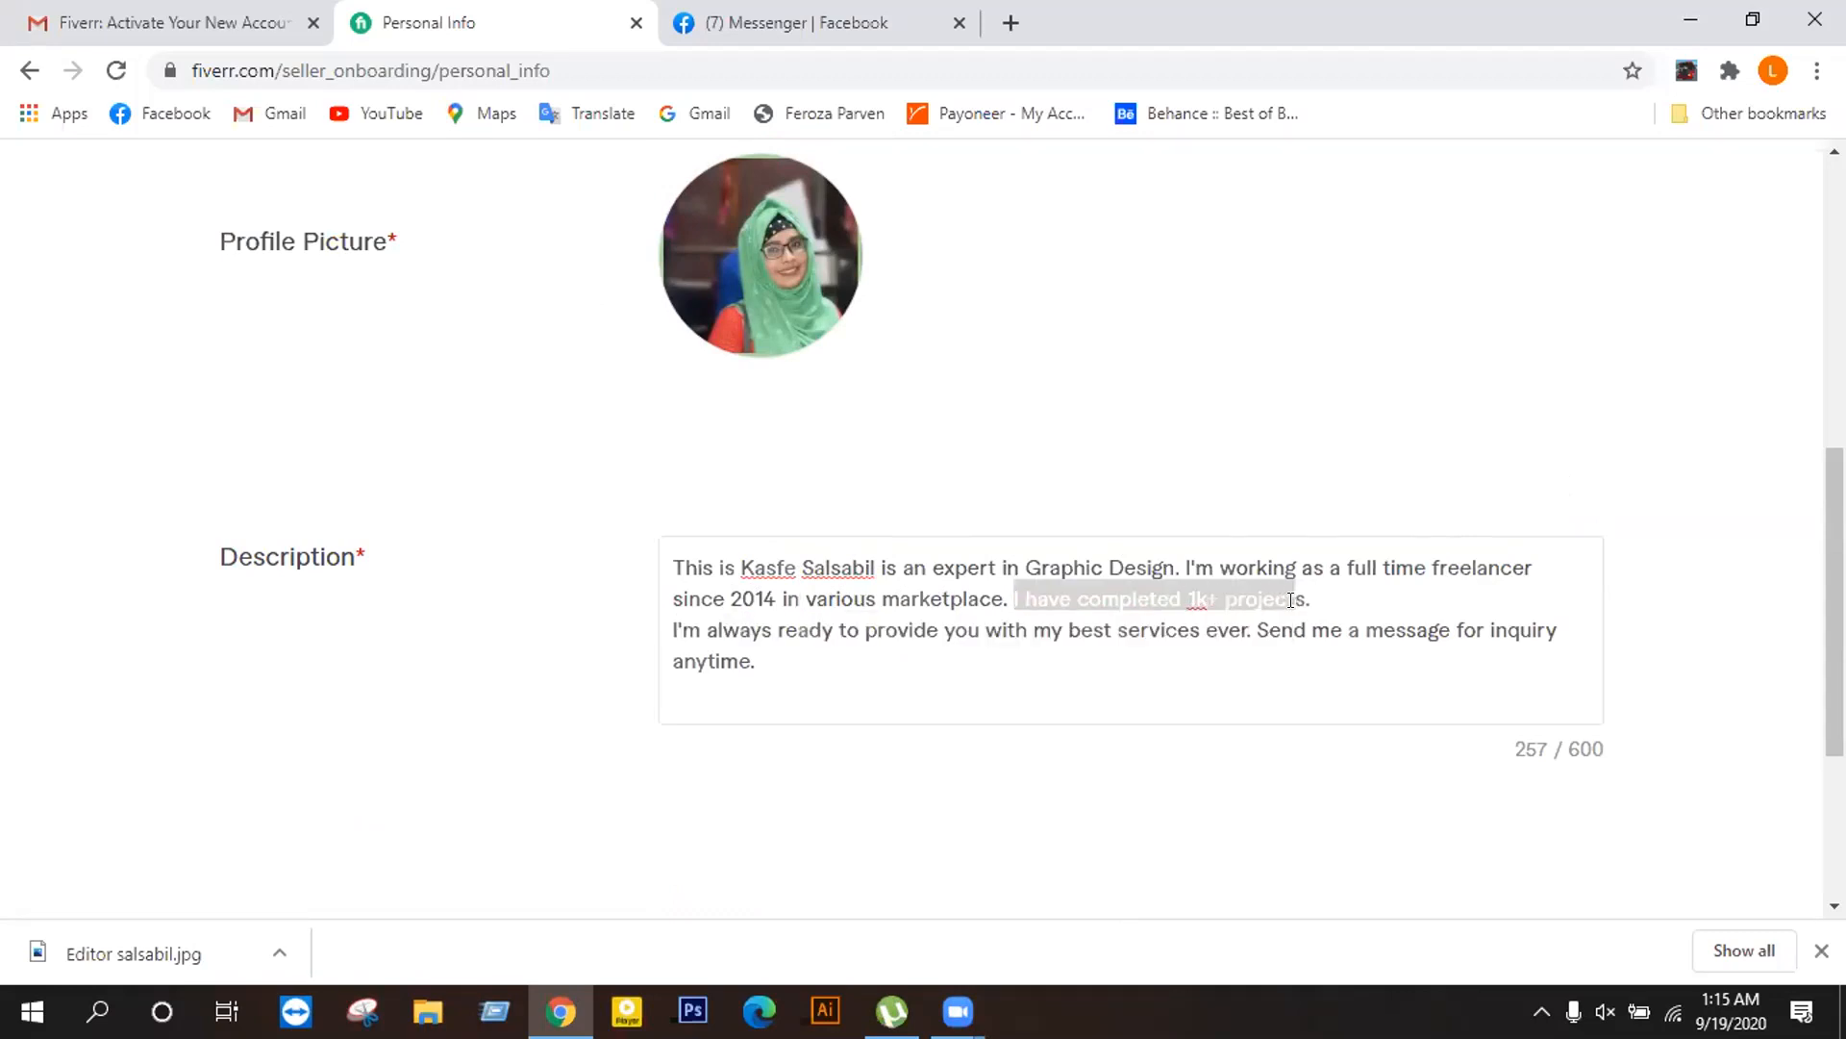
{"action": "left_click", "coordinate": [1291, 600]}
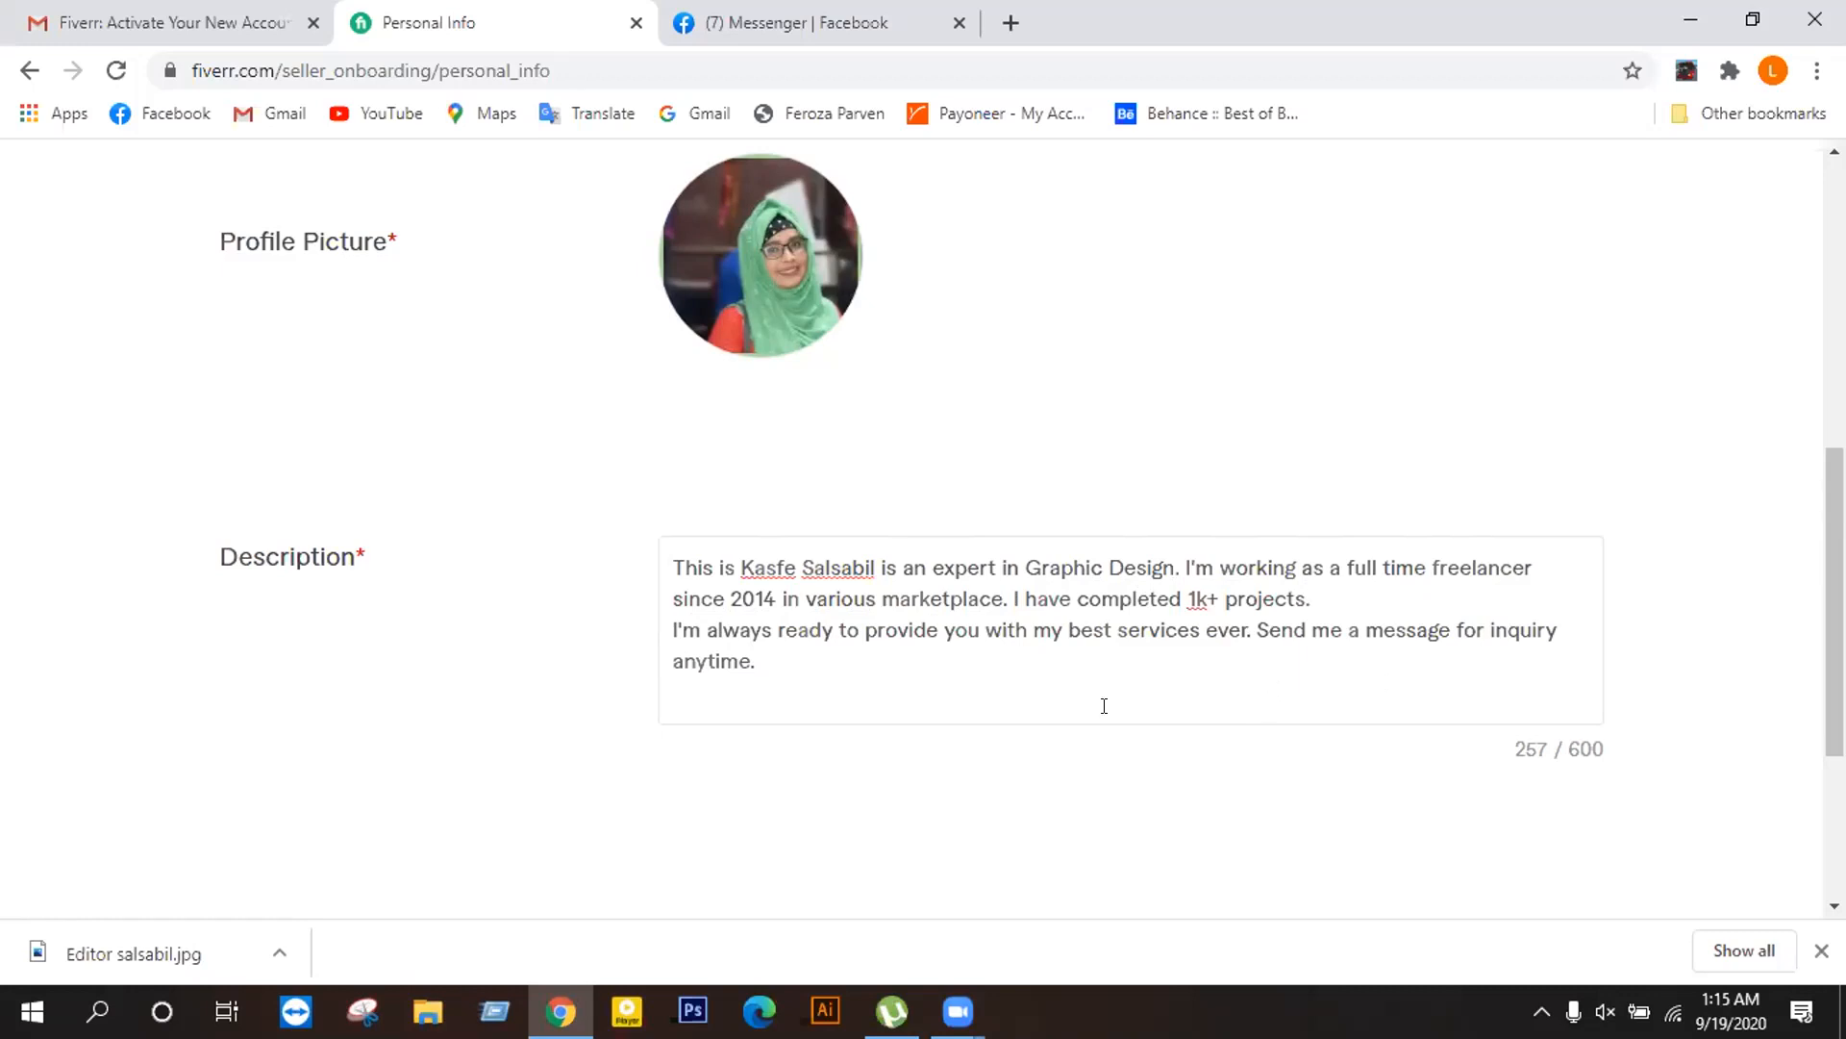
{"action": "left_click_drag", "start_coordinate": [1207, 623], "coordinate": [1141, 709]}
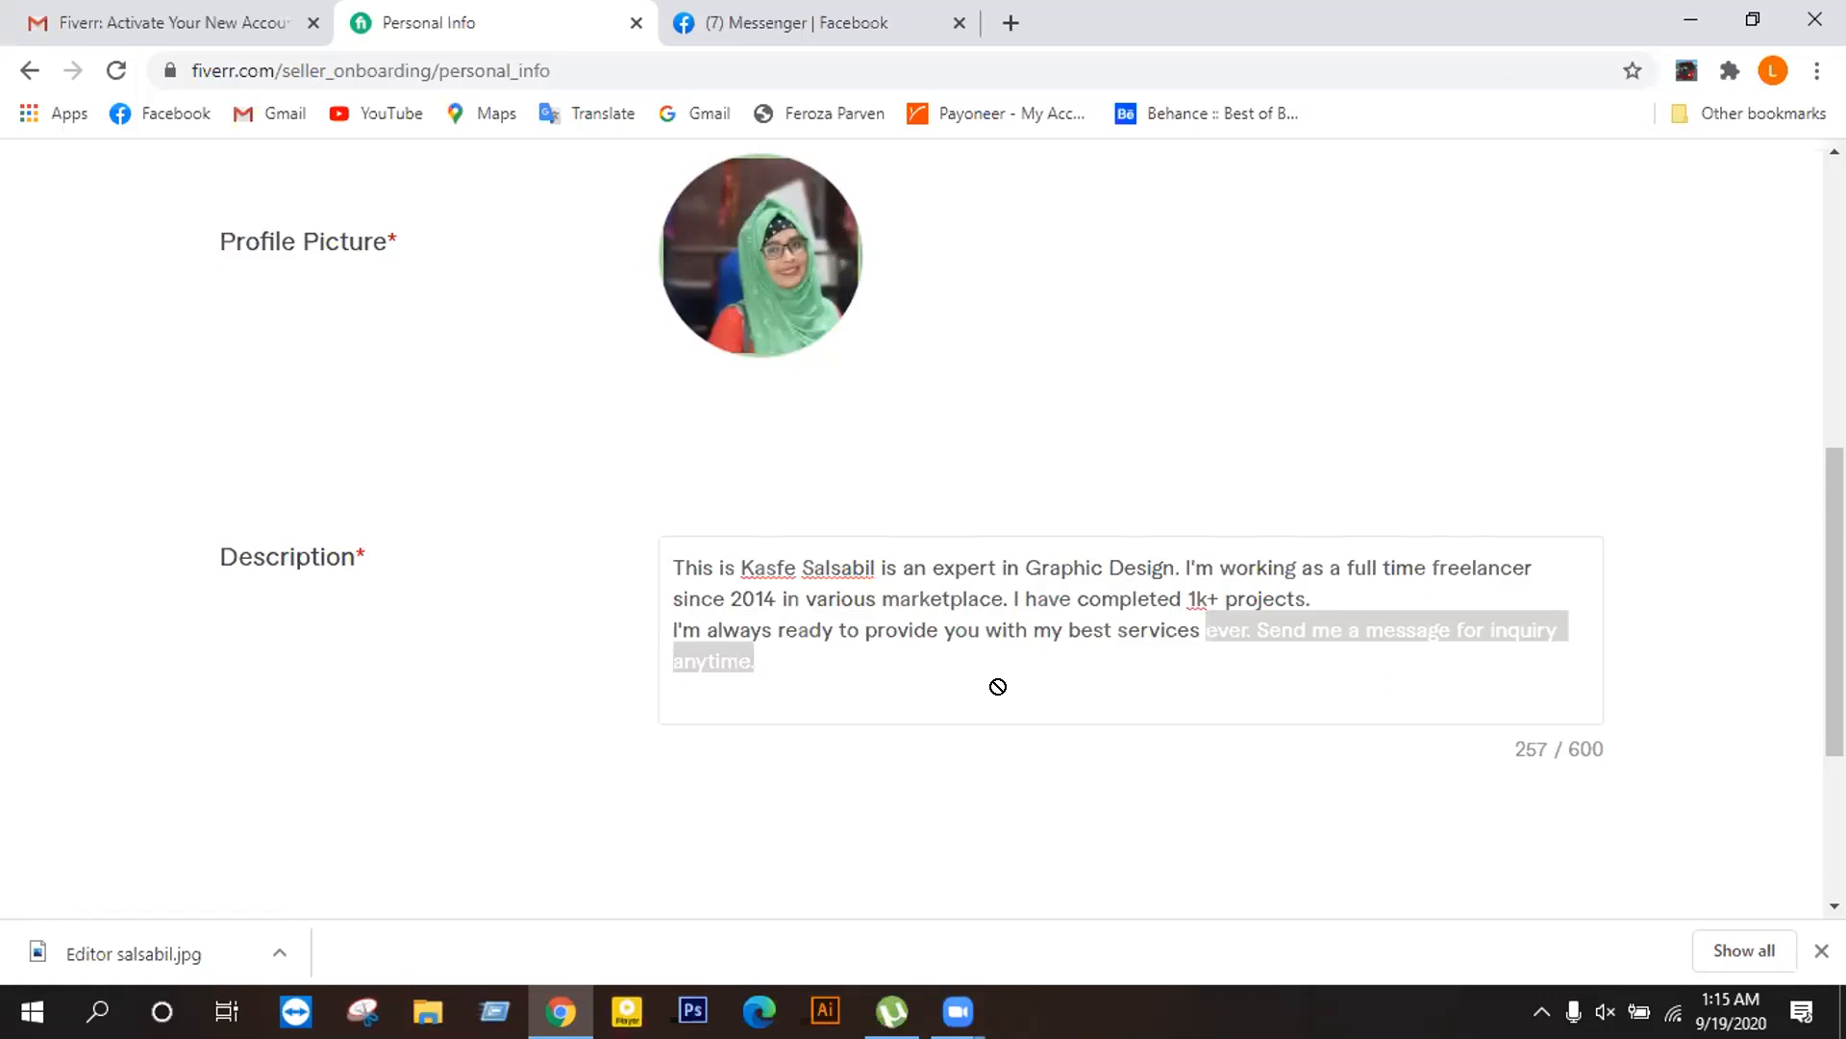
{"action": "left_click", "coordinate": [972, 662]}
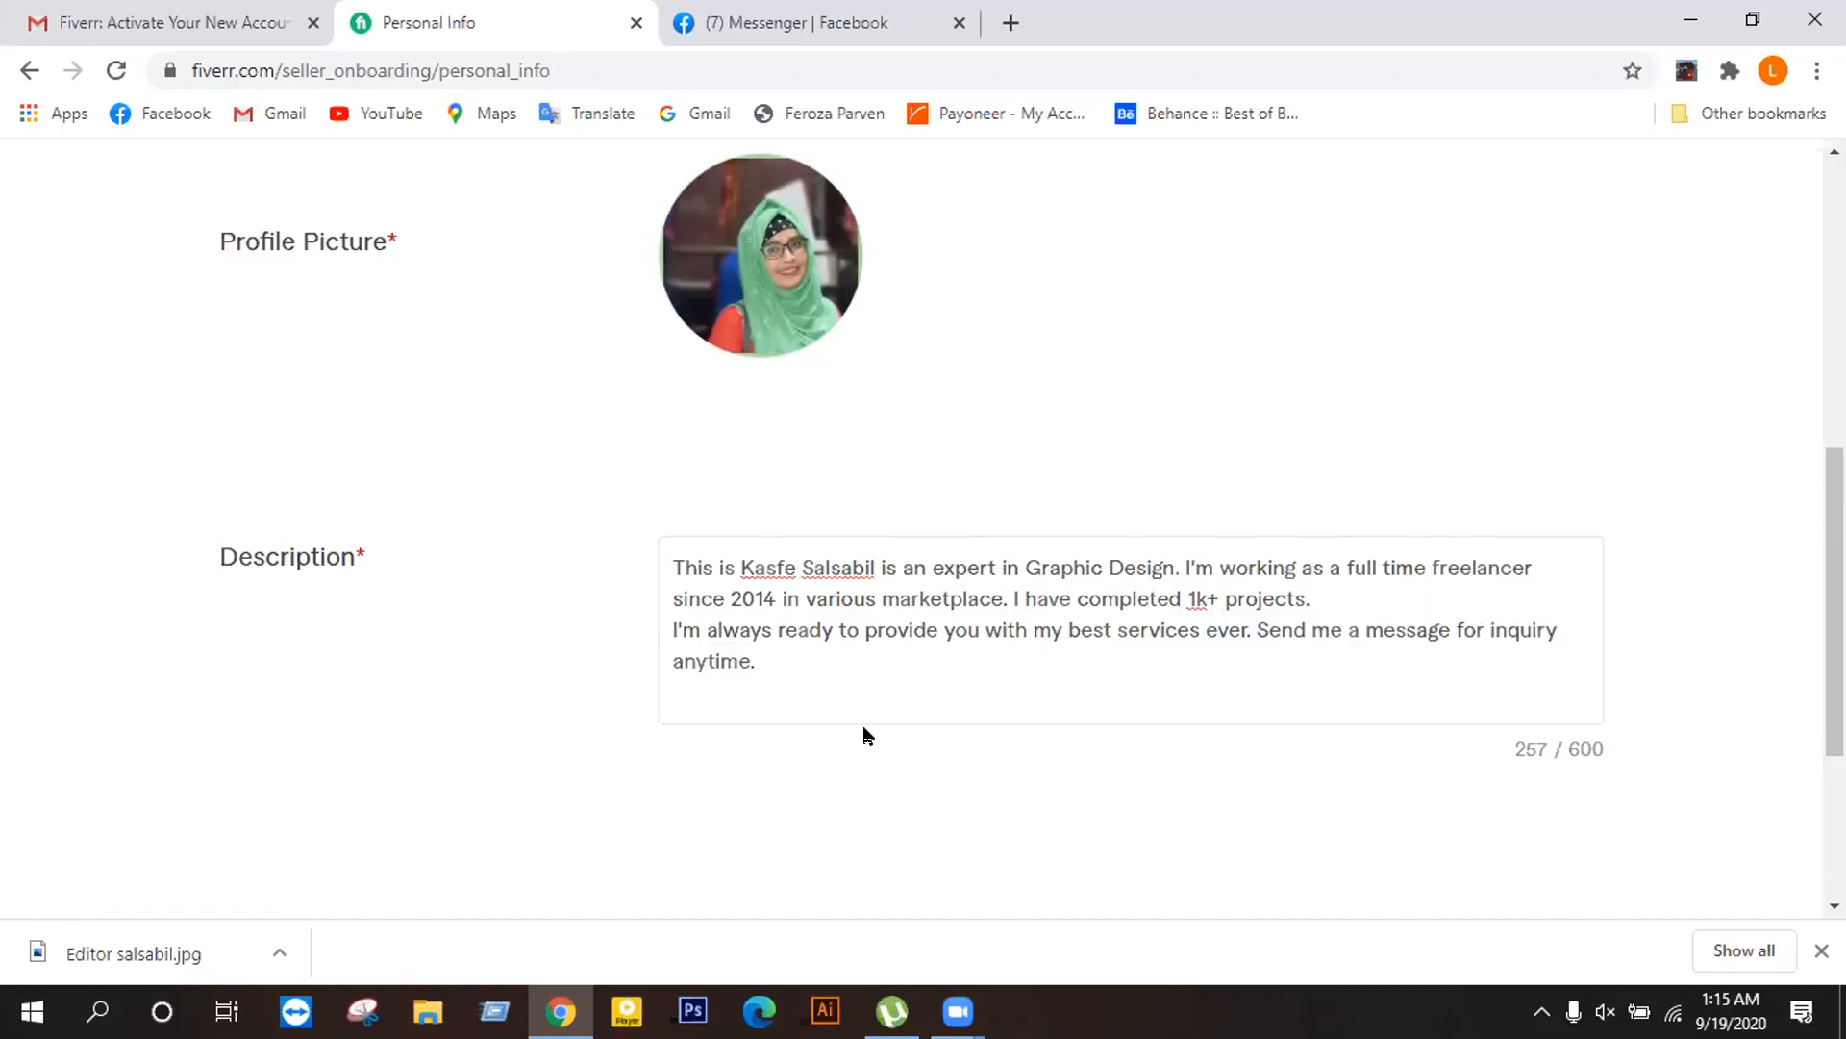
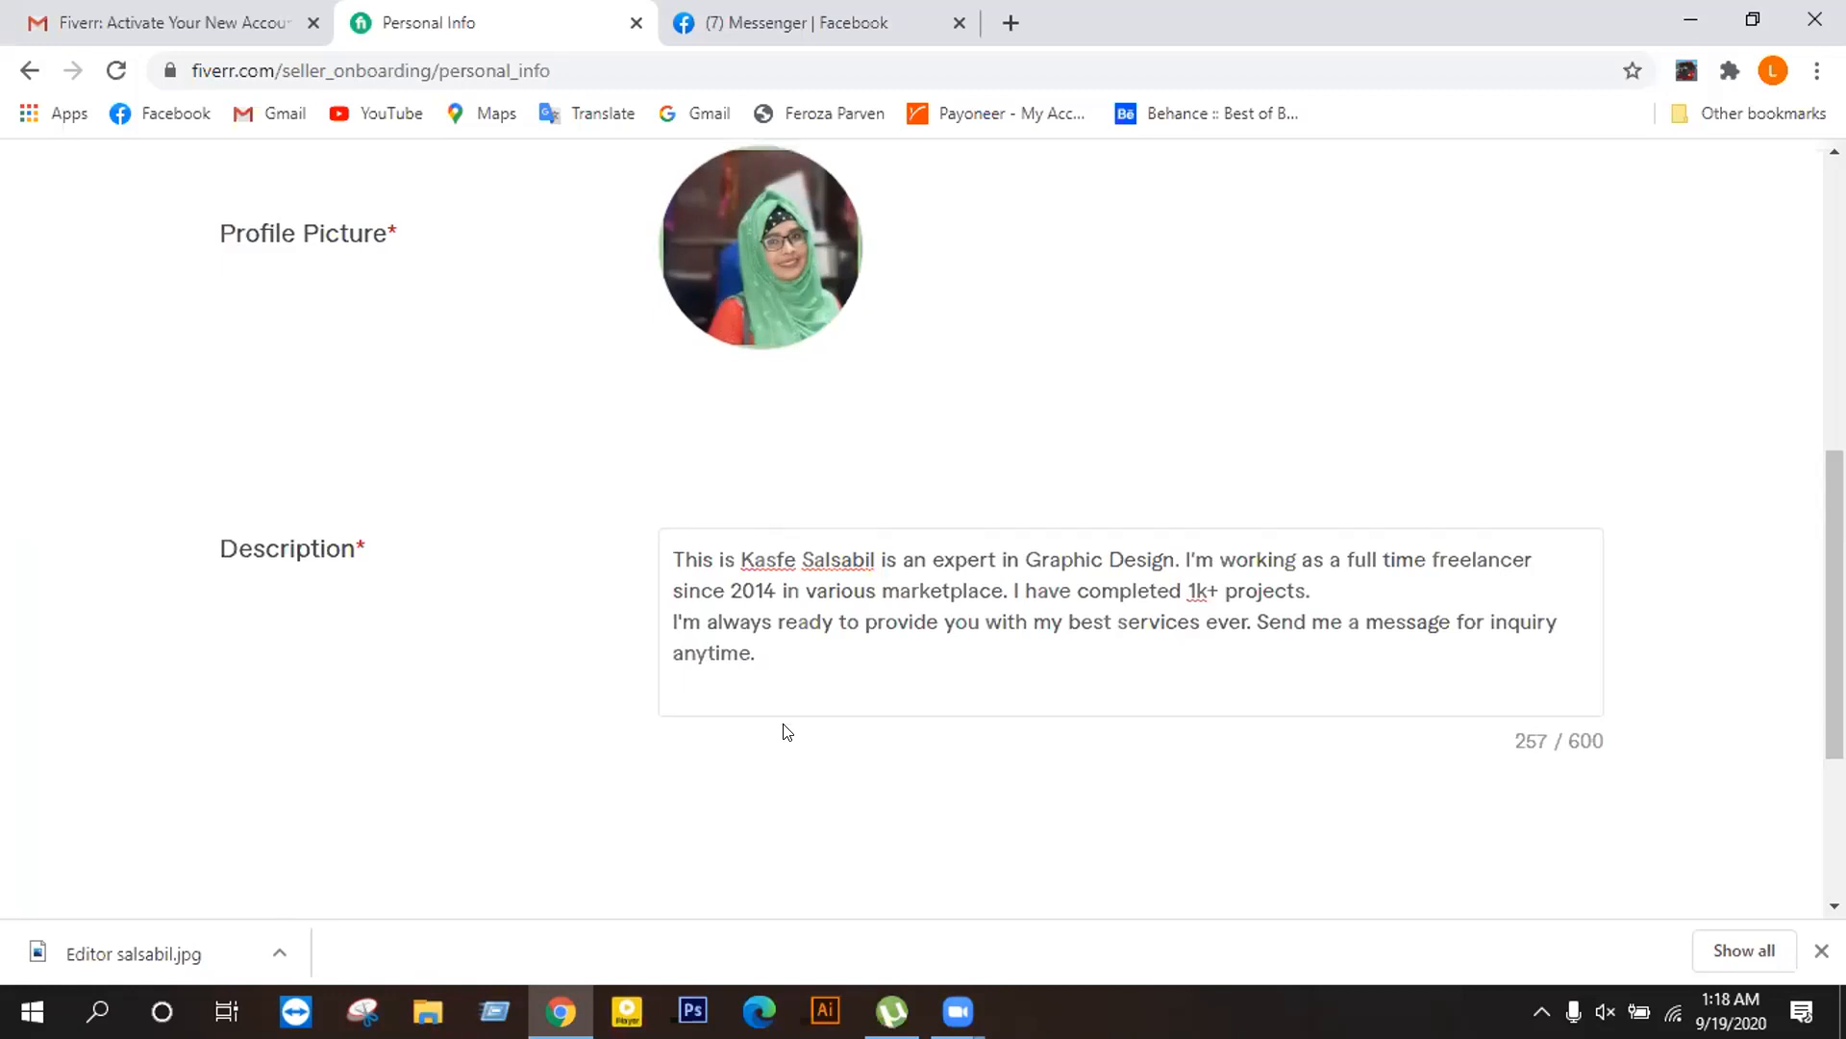
Scroll down to Languages and open the English (Basic) entry for editing
{"action": "scroll", "coordinate": [783, 731], "scroll_direction": "down", "scroll_amount": 3}
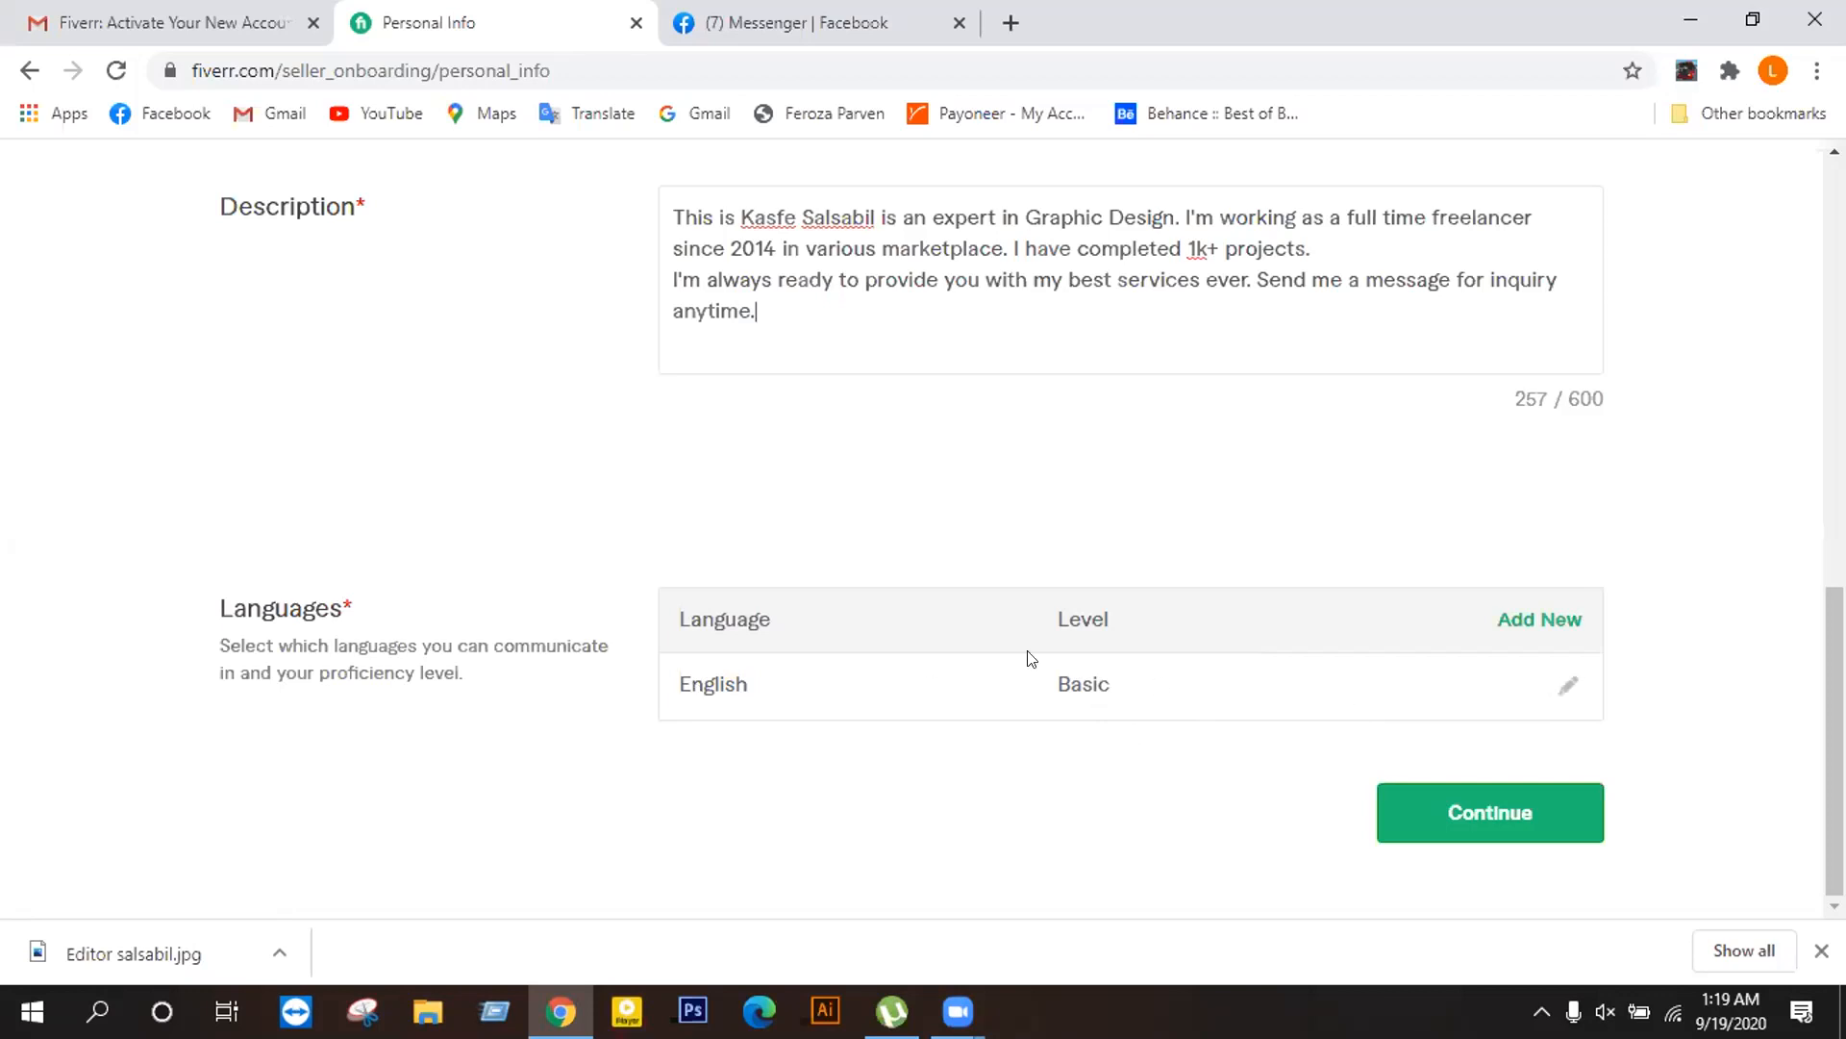
{"action": "left_click", "coordinate": [1562, 686]}
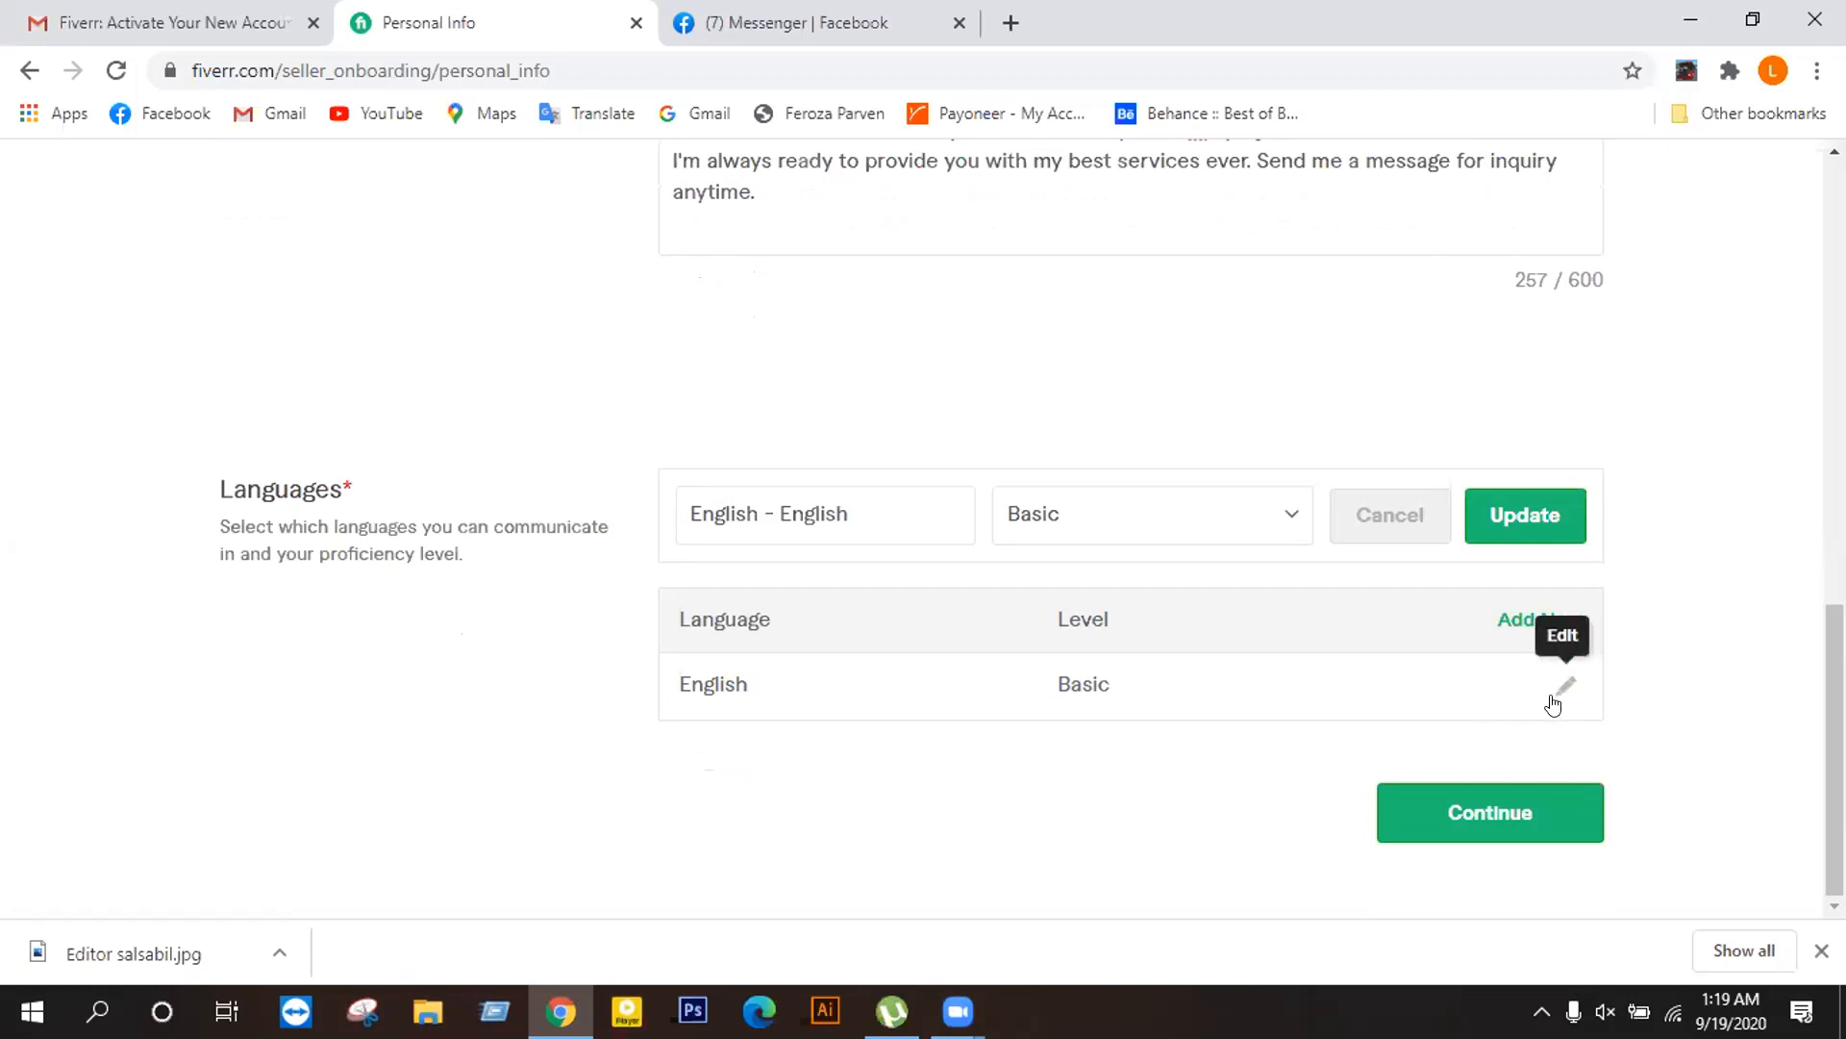
Change English proficiency to Conversational, save it, and continue to the Professional Info step
{"action": "left_click", "coordinate": [1216, 534]}
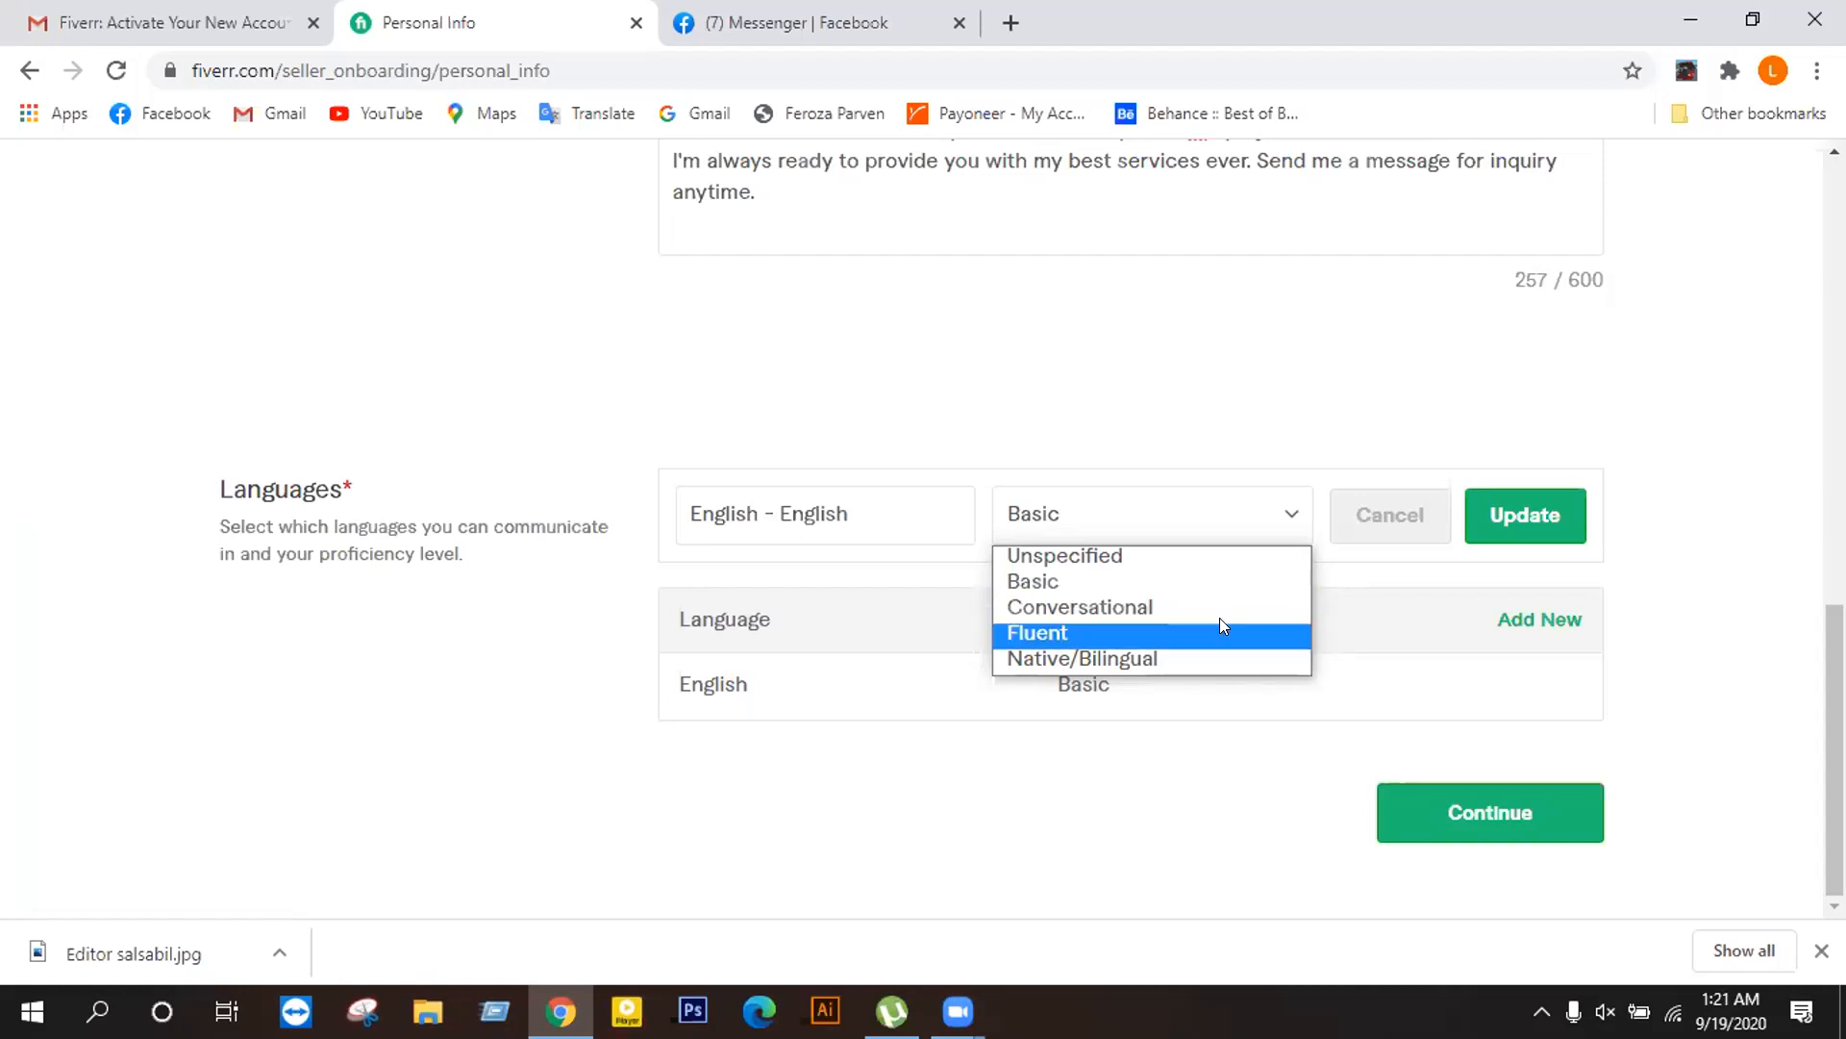
{"action": "left_click", "coordinate": [1222, 625]}
{"action": "left_click", "coordinate": [1186, 538]}
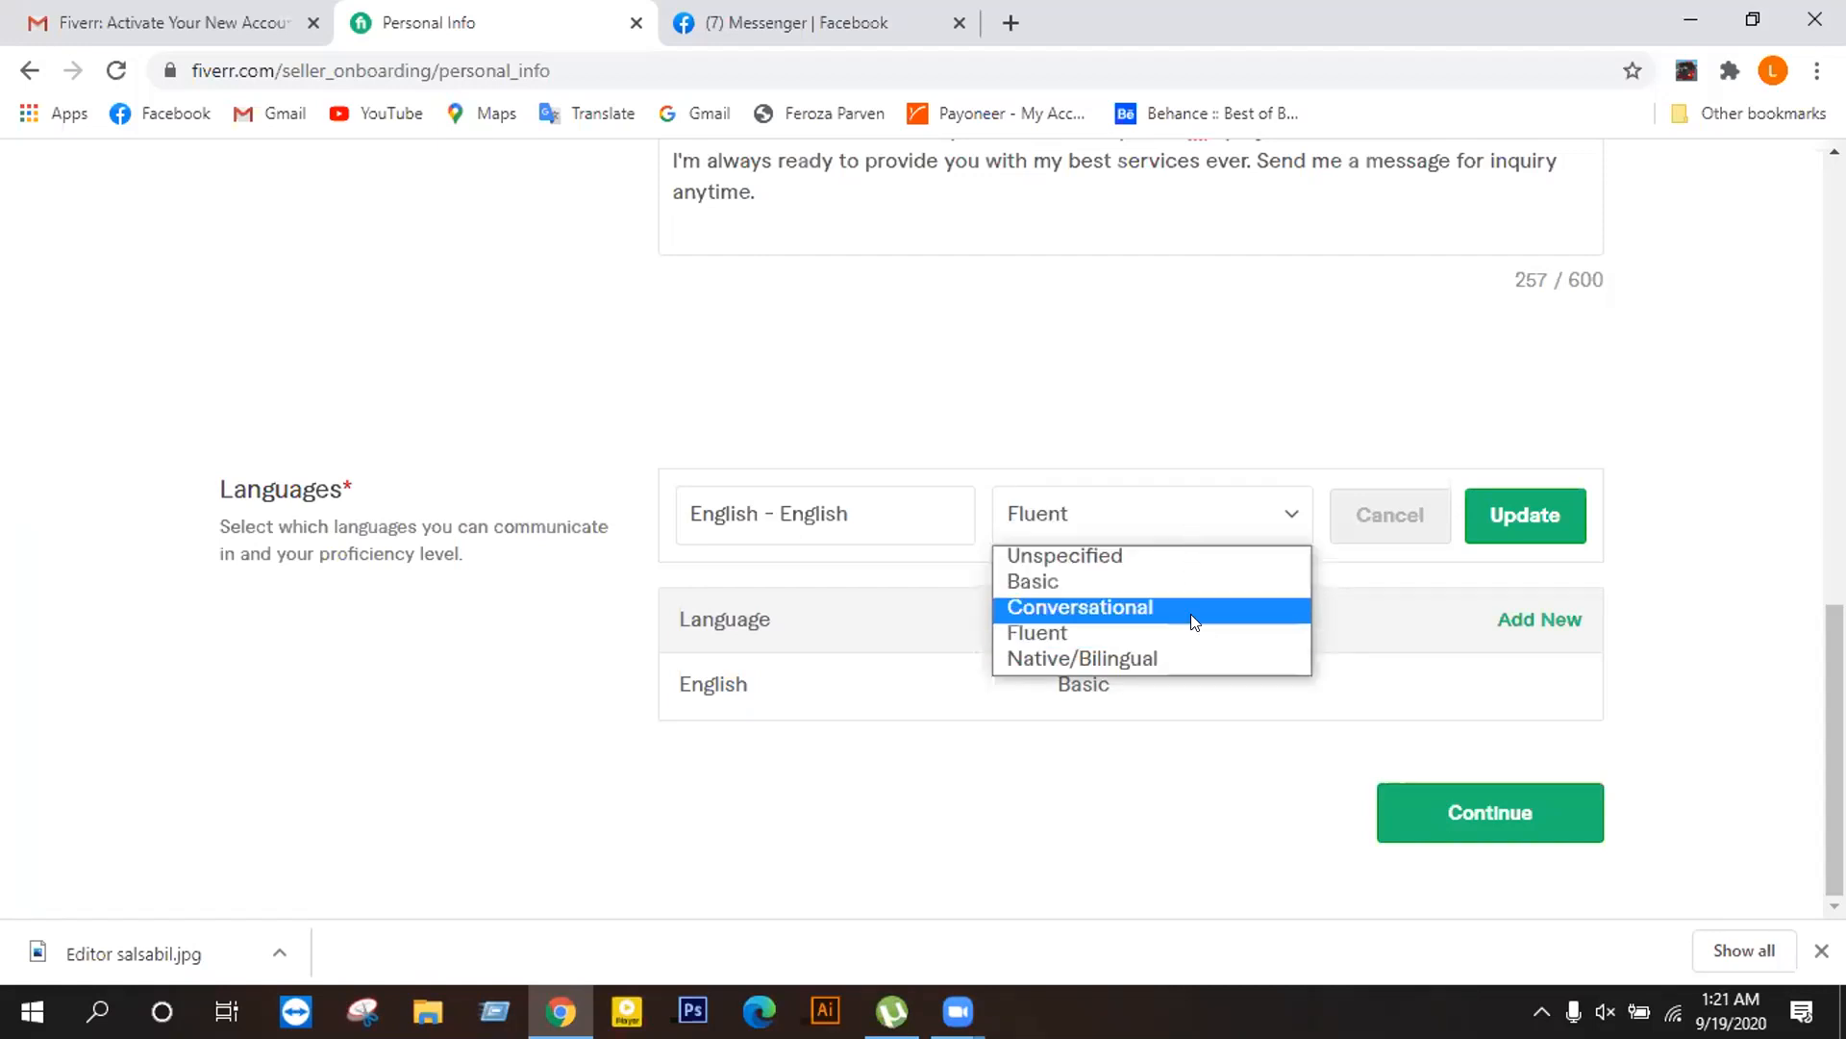
{"action": "left_click", "coordinate": [1190, 614]}
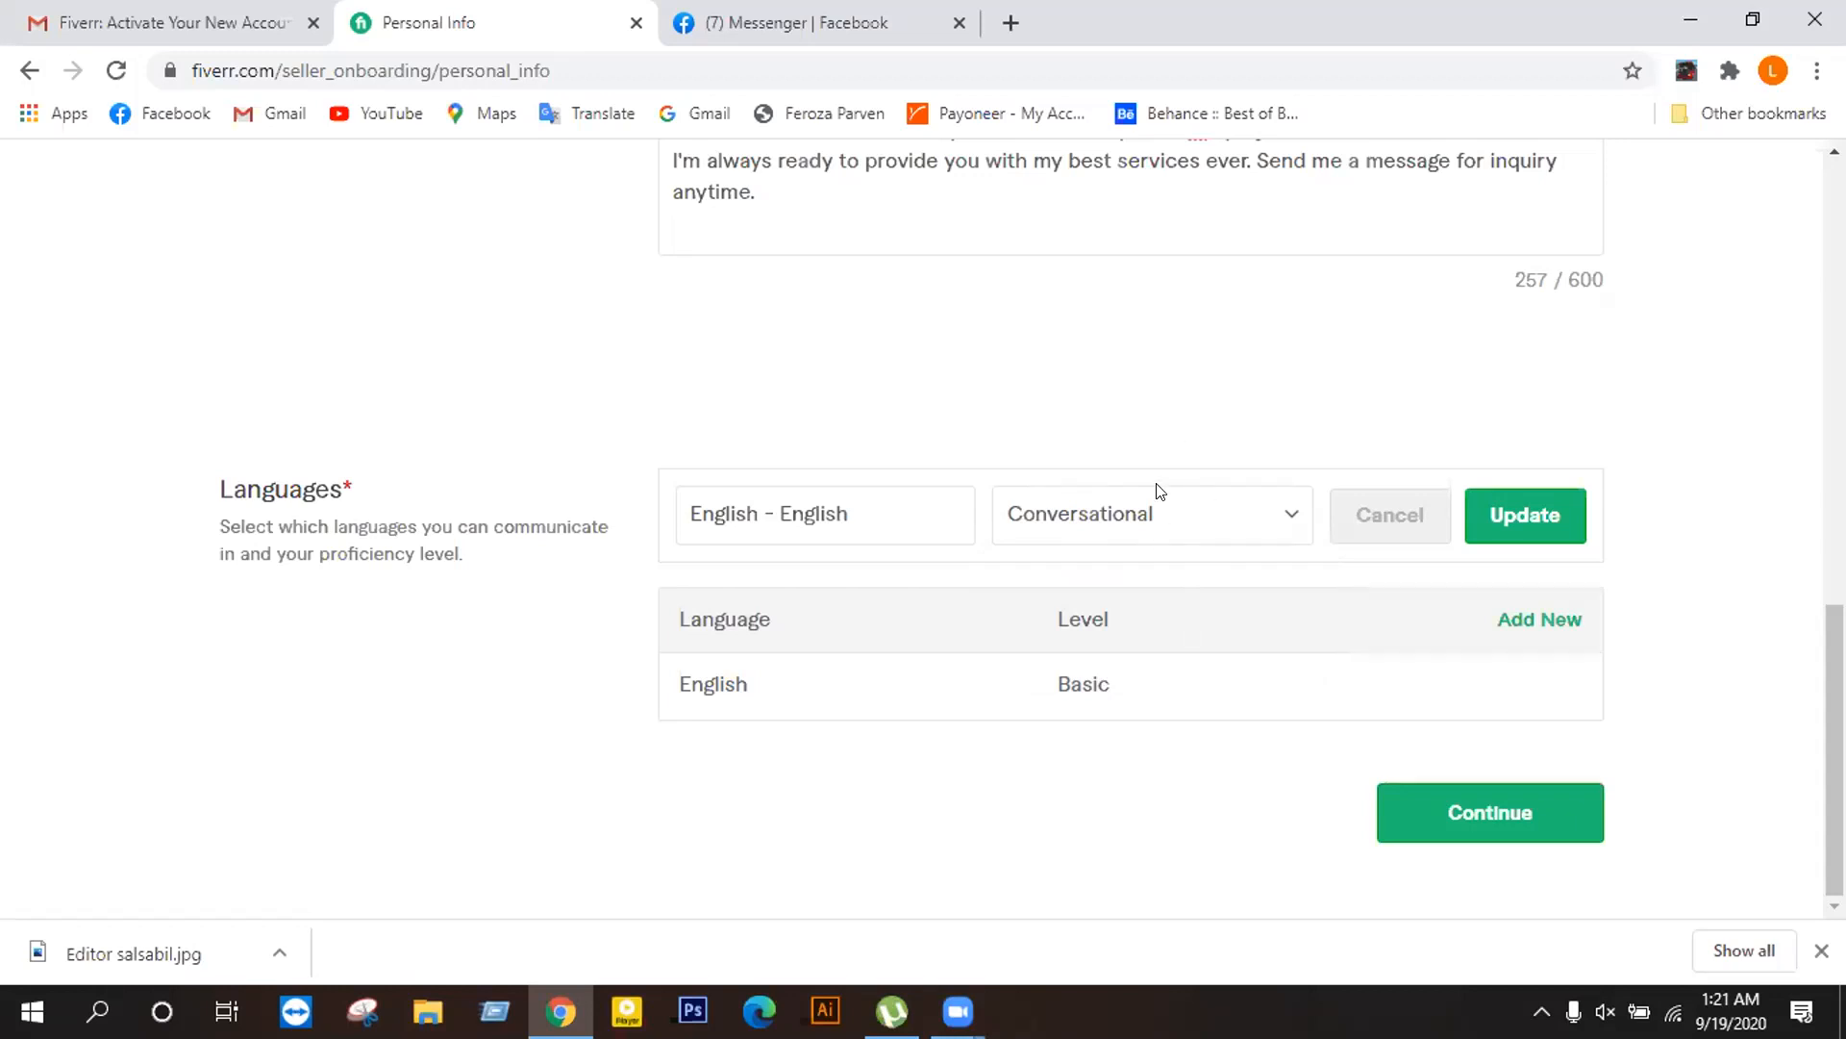
{"action": "left_click", "coordinate": [1491, 519]}
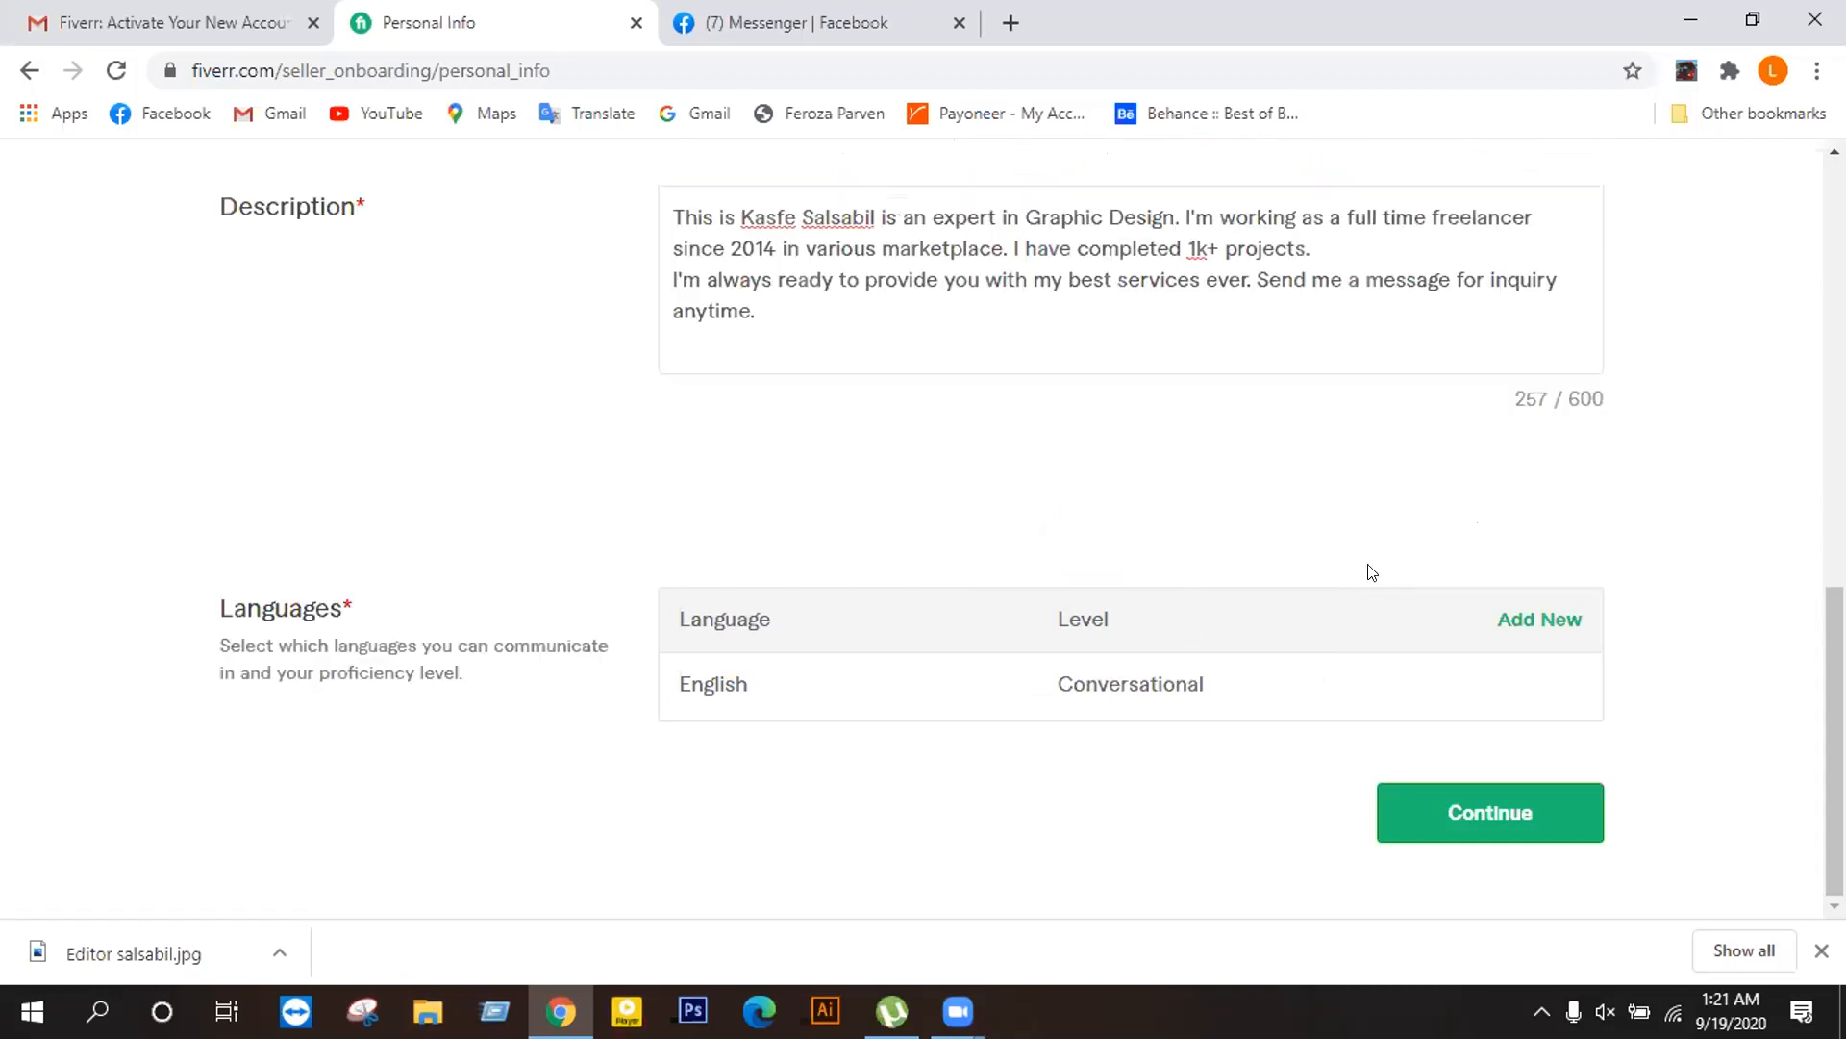
{"action": "left_click", "coordinate": [1445, 830]}
{"action": "left_click", "coordinate": [829, 657]}
Set the occupation to Graphics & Design, from 2014 to 2020
{"action": "left_click", "coordinate": [847, 644]}
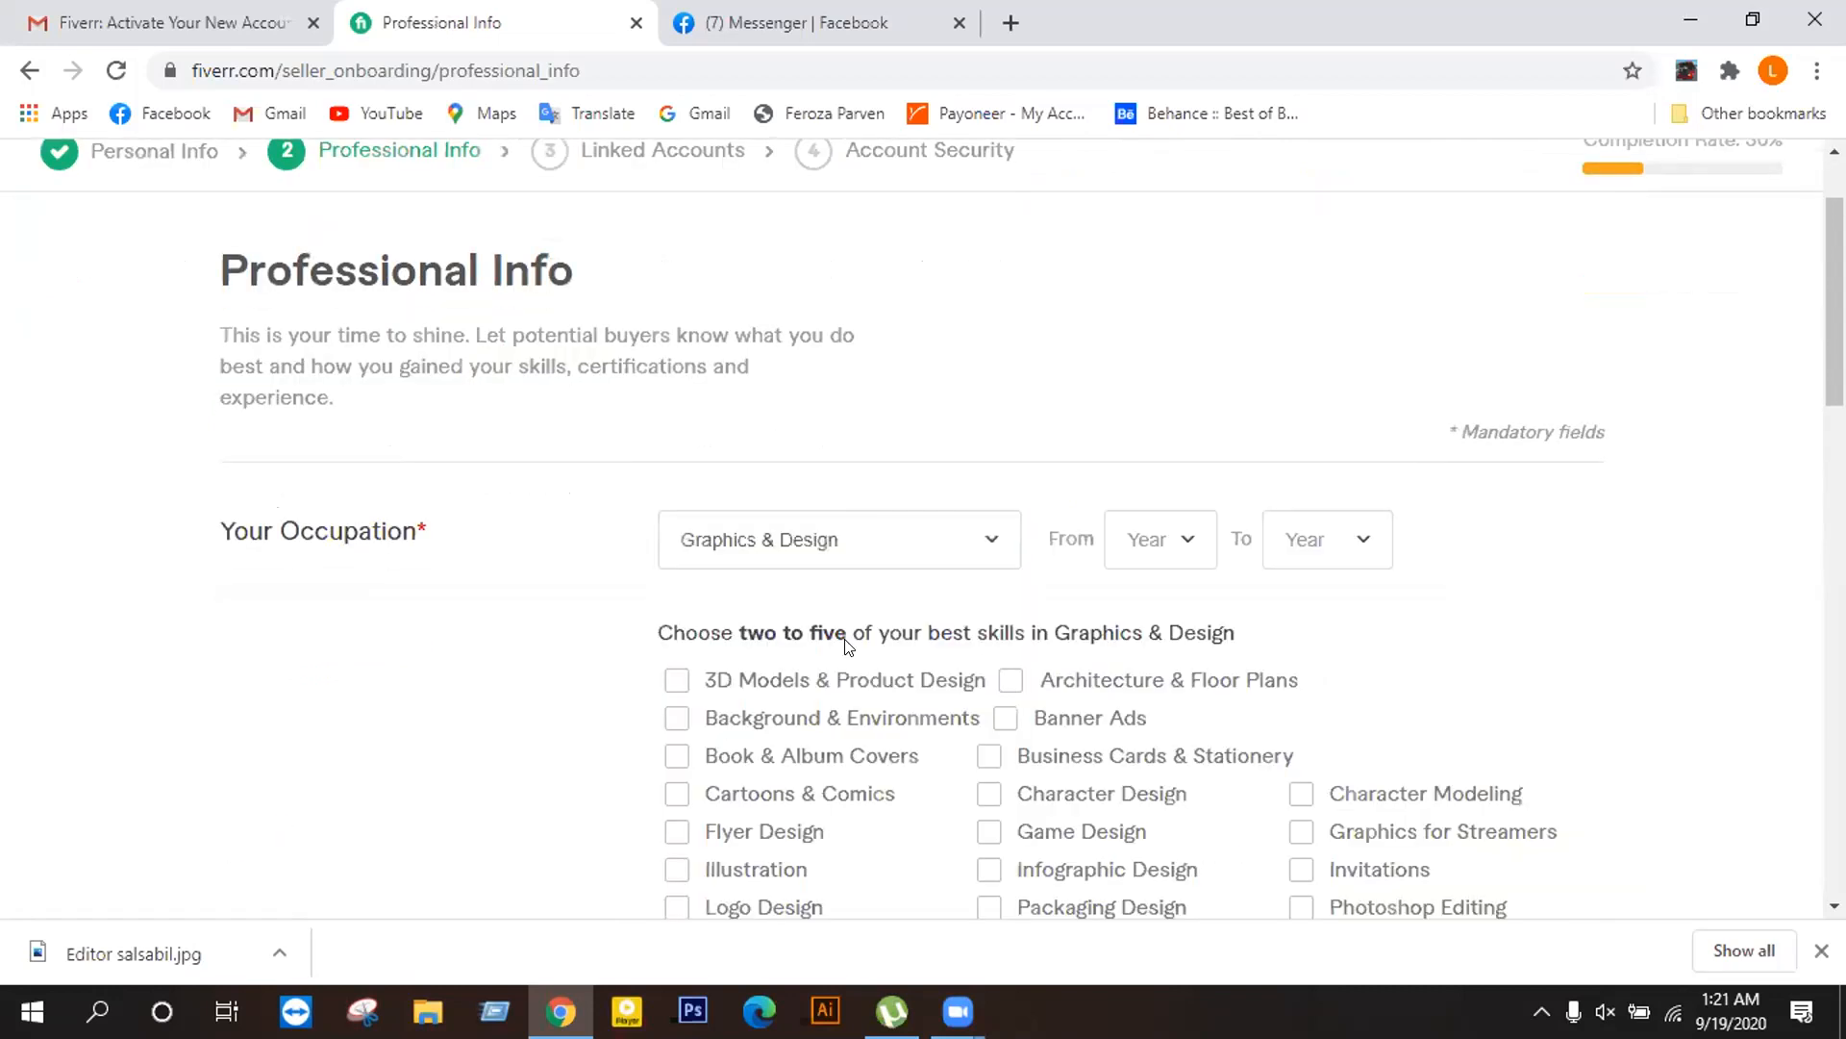
{"action": "scroll", "coordinate": [870, 601], "scroll_direction": "down", "scroll_amount": 1}
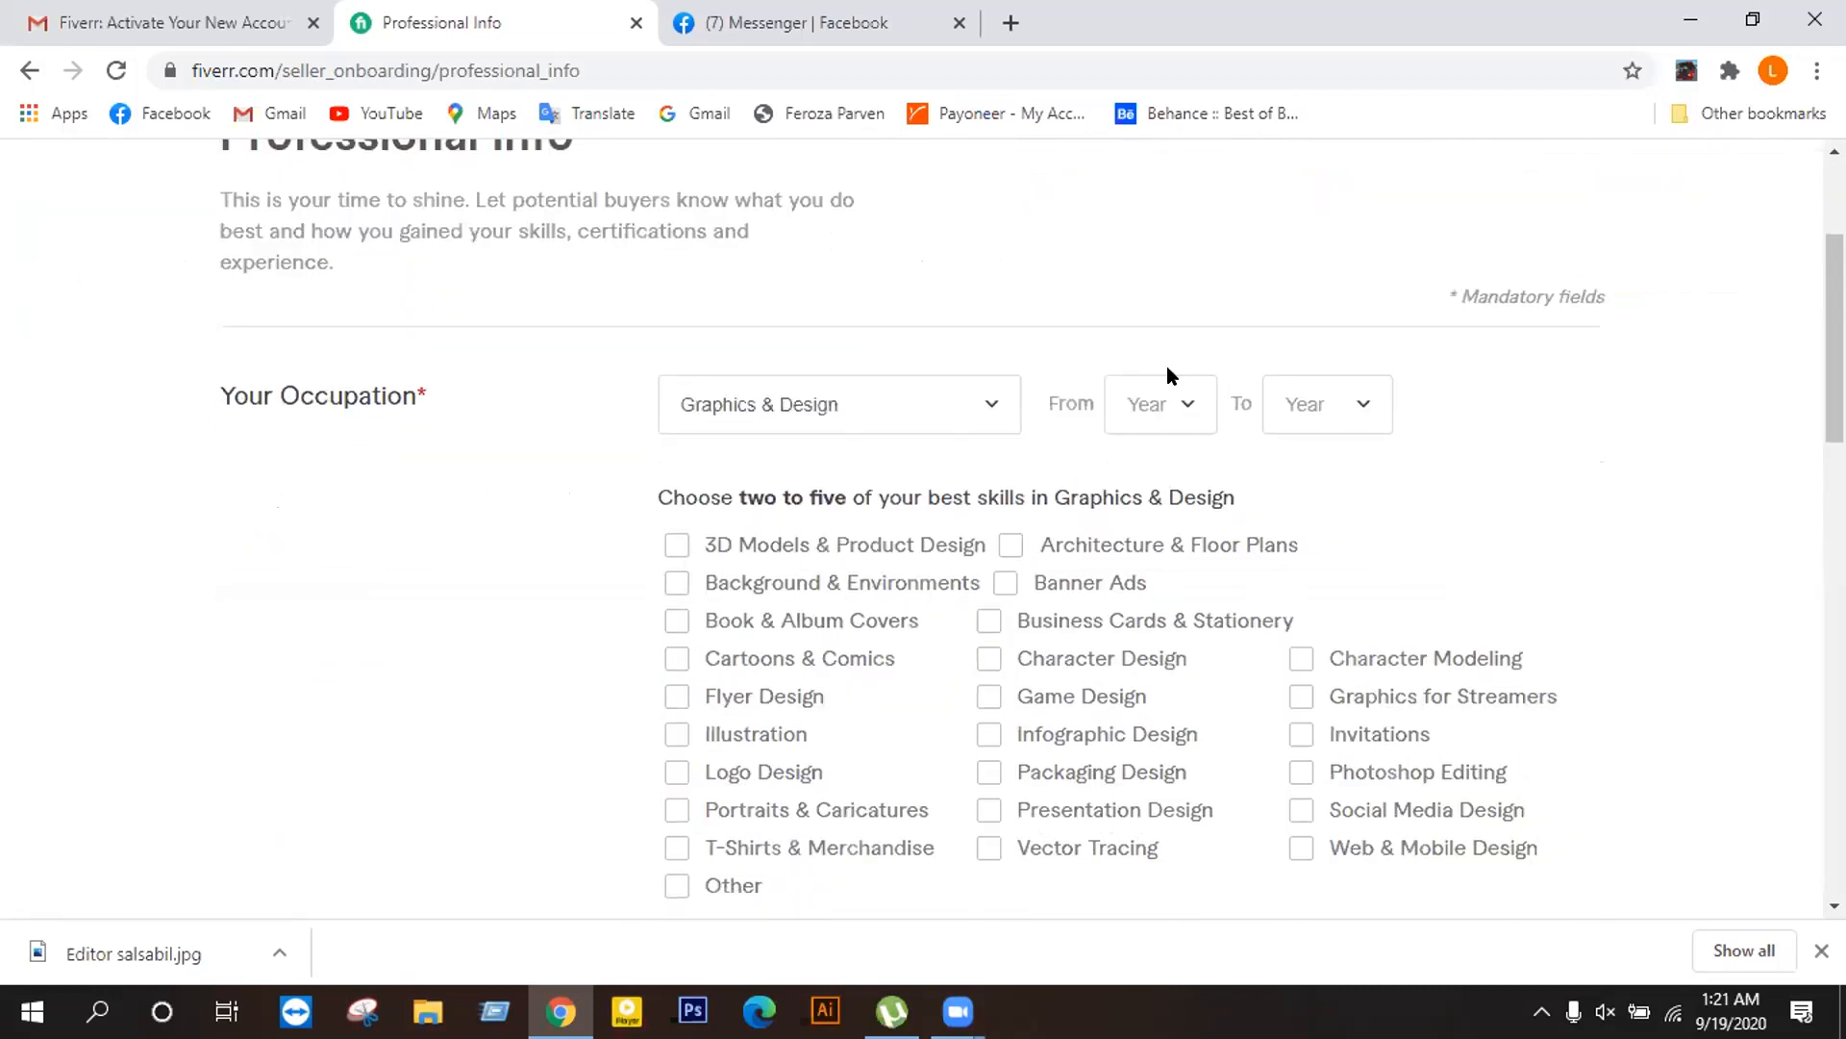
{"action": "left_click", "coordinate": [1158, 400]}
{"action": "scroll", "coordinate": [1212, 496], "scroll_direction": "up", "scroll_amount": 1}
{"action": "scroll", "coordinate": [1153, 664], "scroll_direction": "down", "scroll_amount": 2}
{"action": "left_click", "coordinate": [1152, 719]}
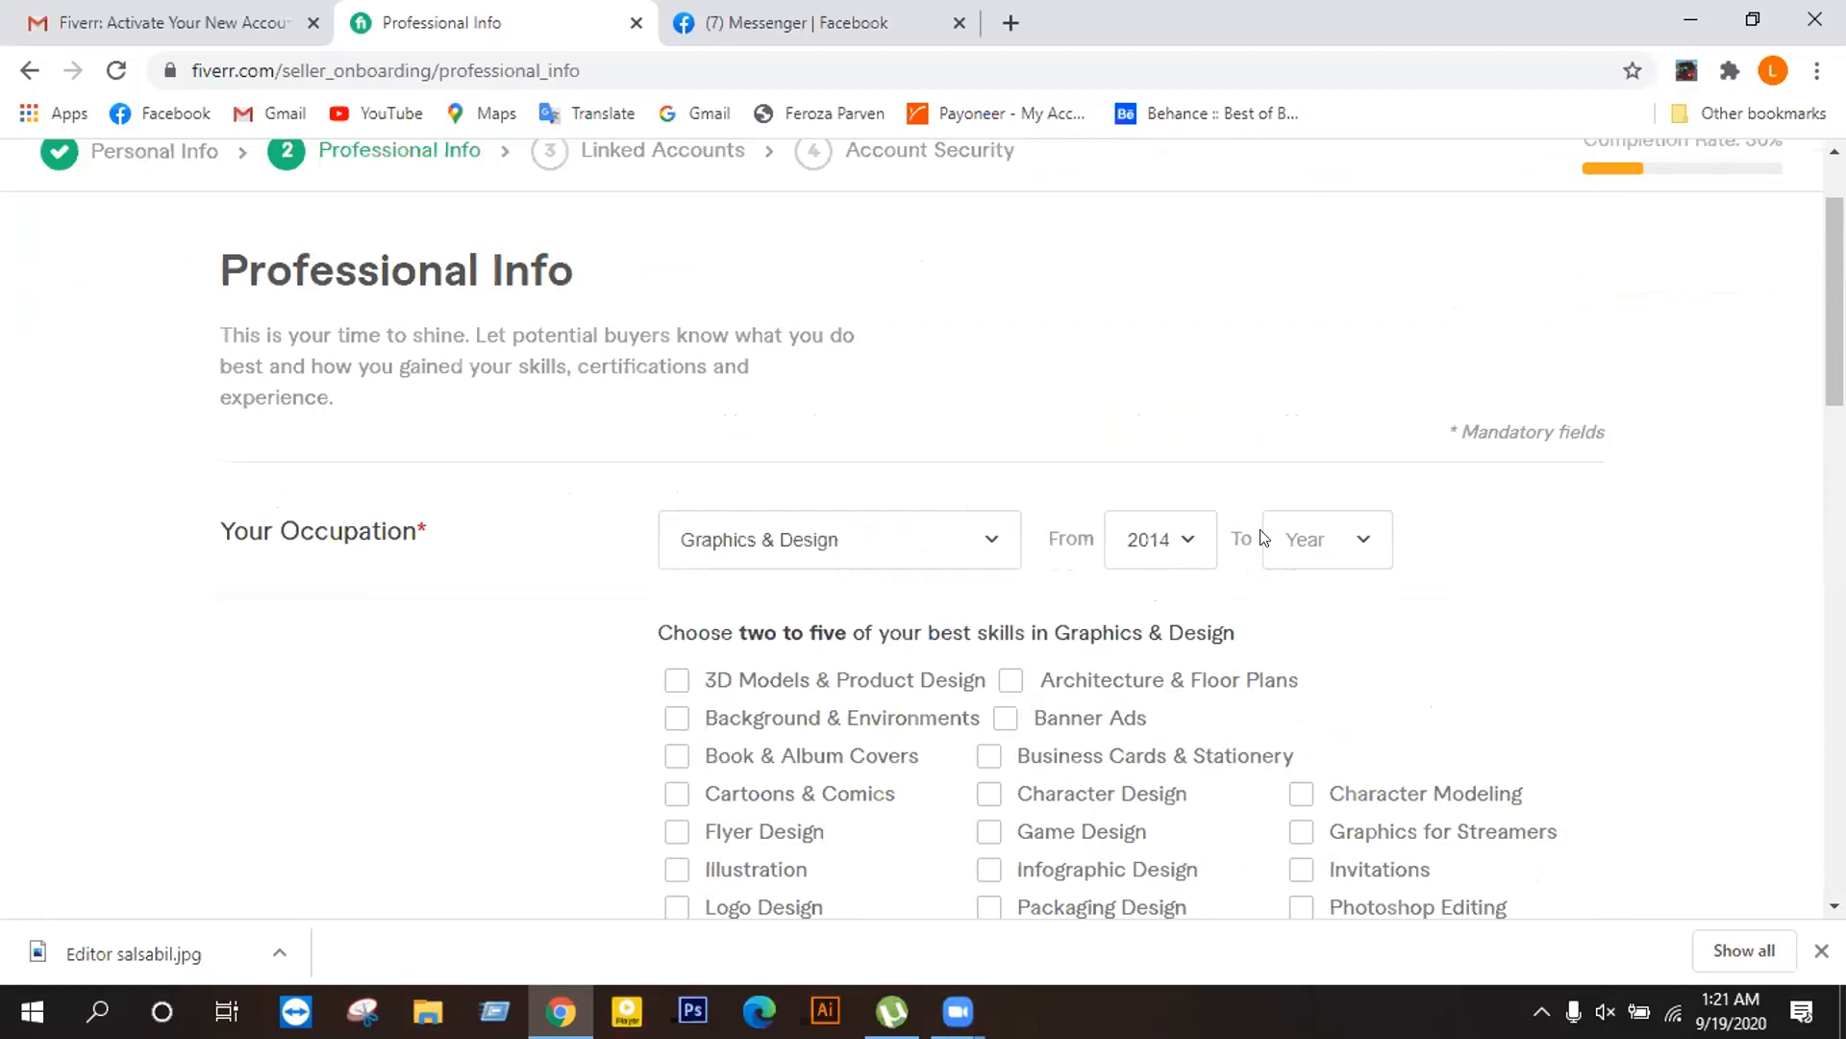
{"action": "left_click", "coordinate": [1365, 534]}
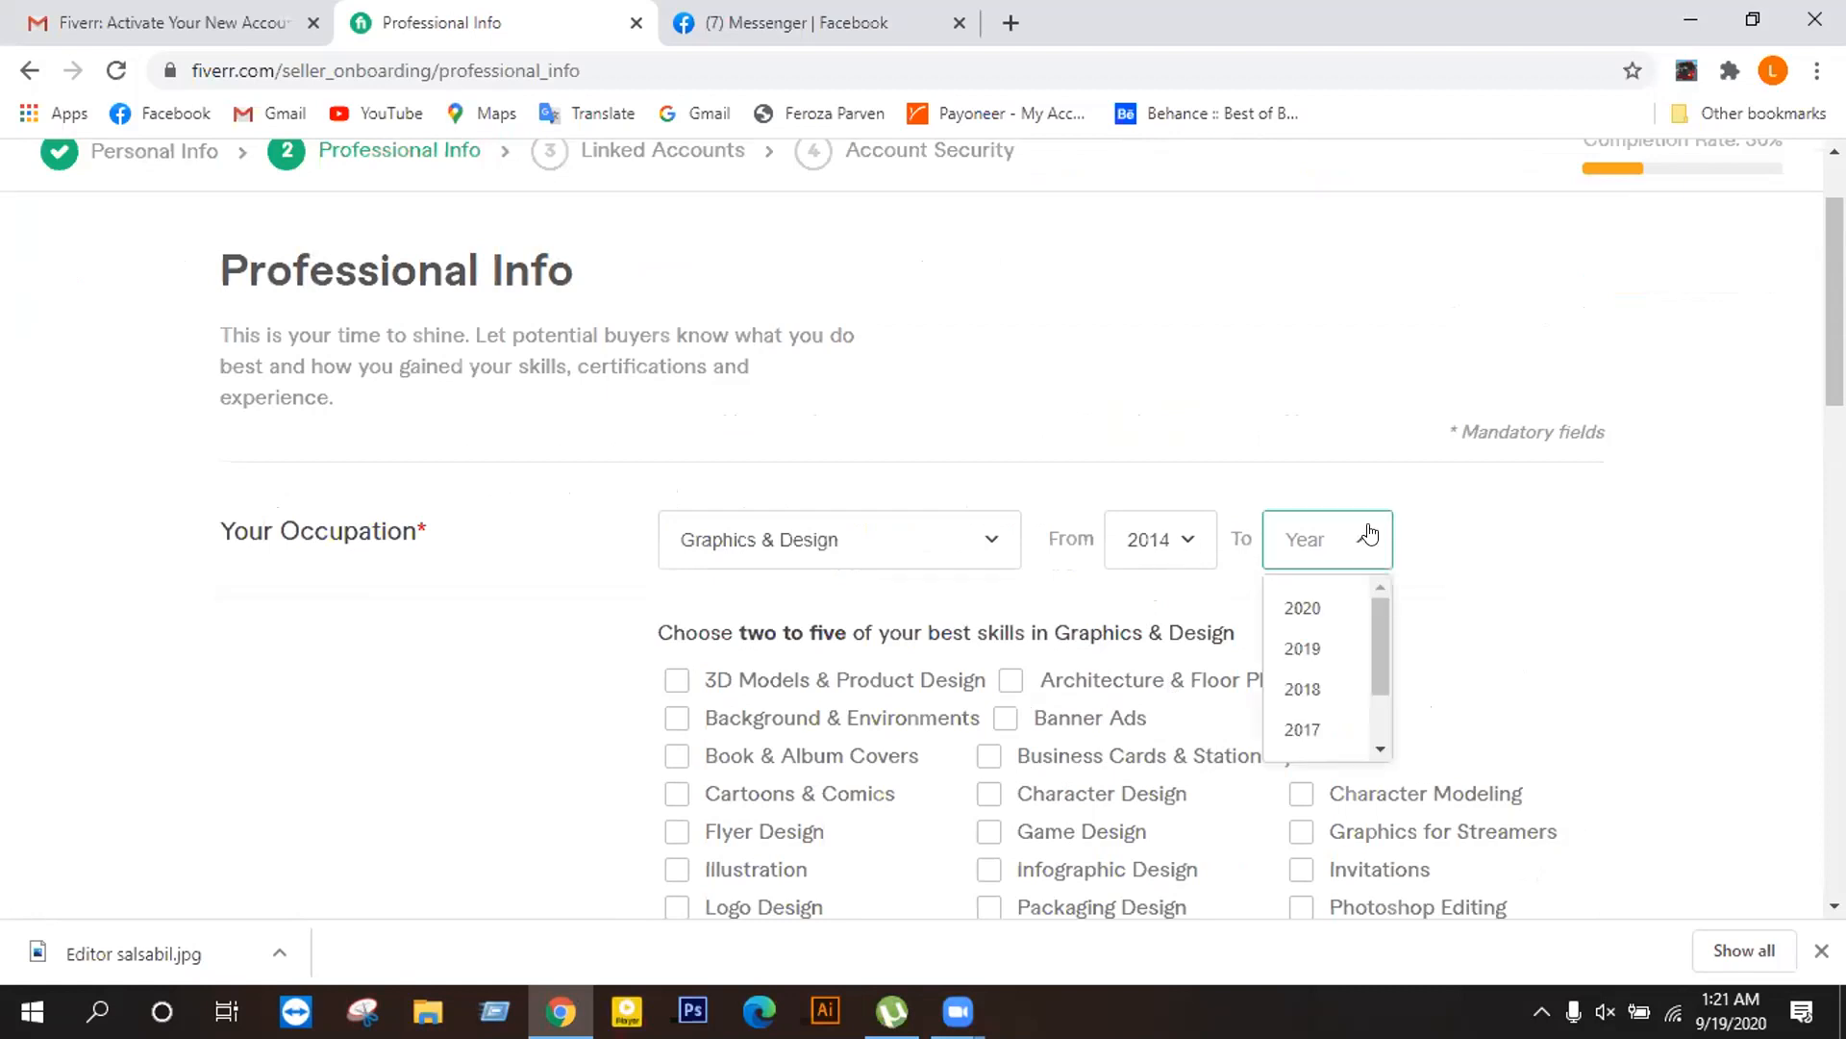
{"action": "left_click", "coordinate": [1325, 615]}
Tick the Background & Environments skill and switch to the Messenger conversation
{"action": "scroll", "coordinate": [1558, 587], "scroll_direction": "down", "scroll_amount": 1}
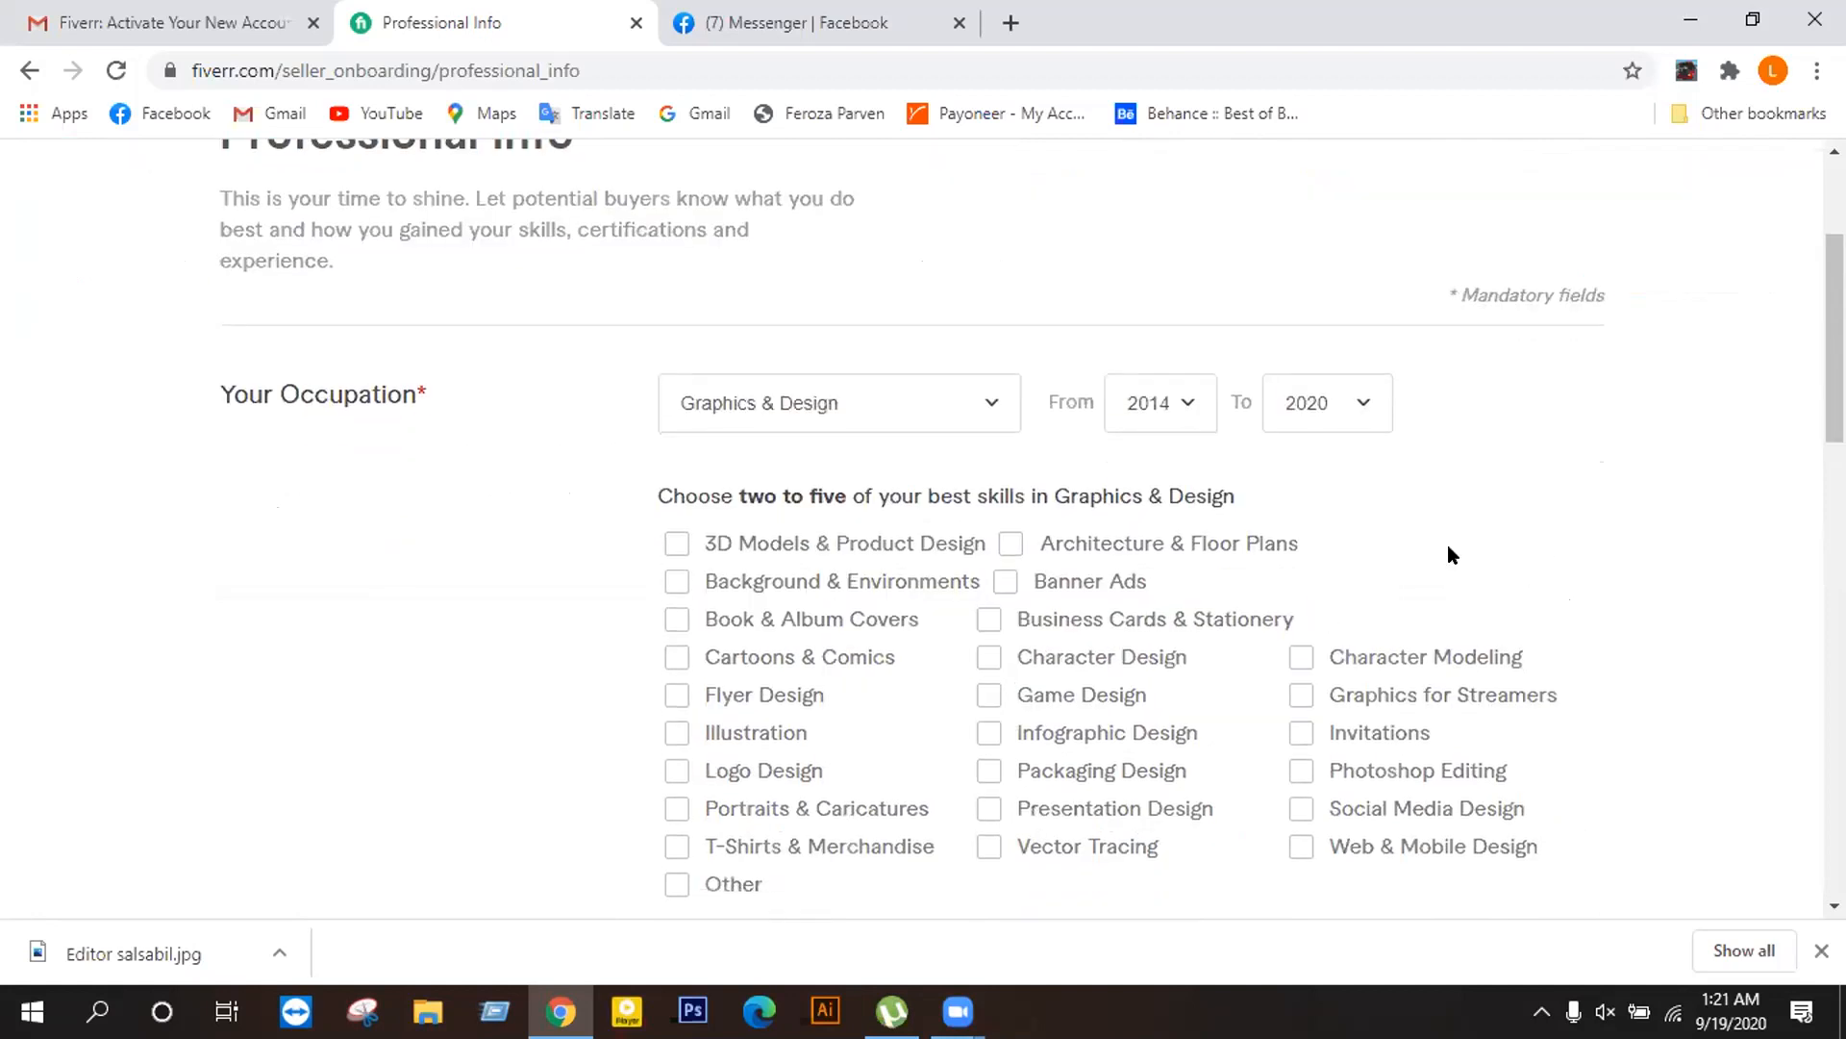
{"action": "scroll", "coordinate": [1395, 539], "scroll_direction": "down", "scroll_amount": 1}
{"action": "left_click", "coordinate": [676, 442]}
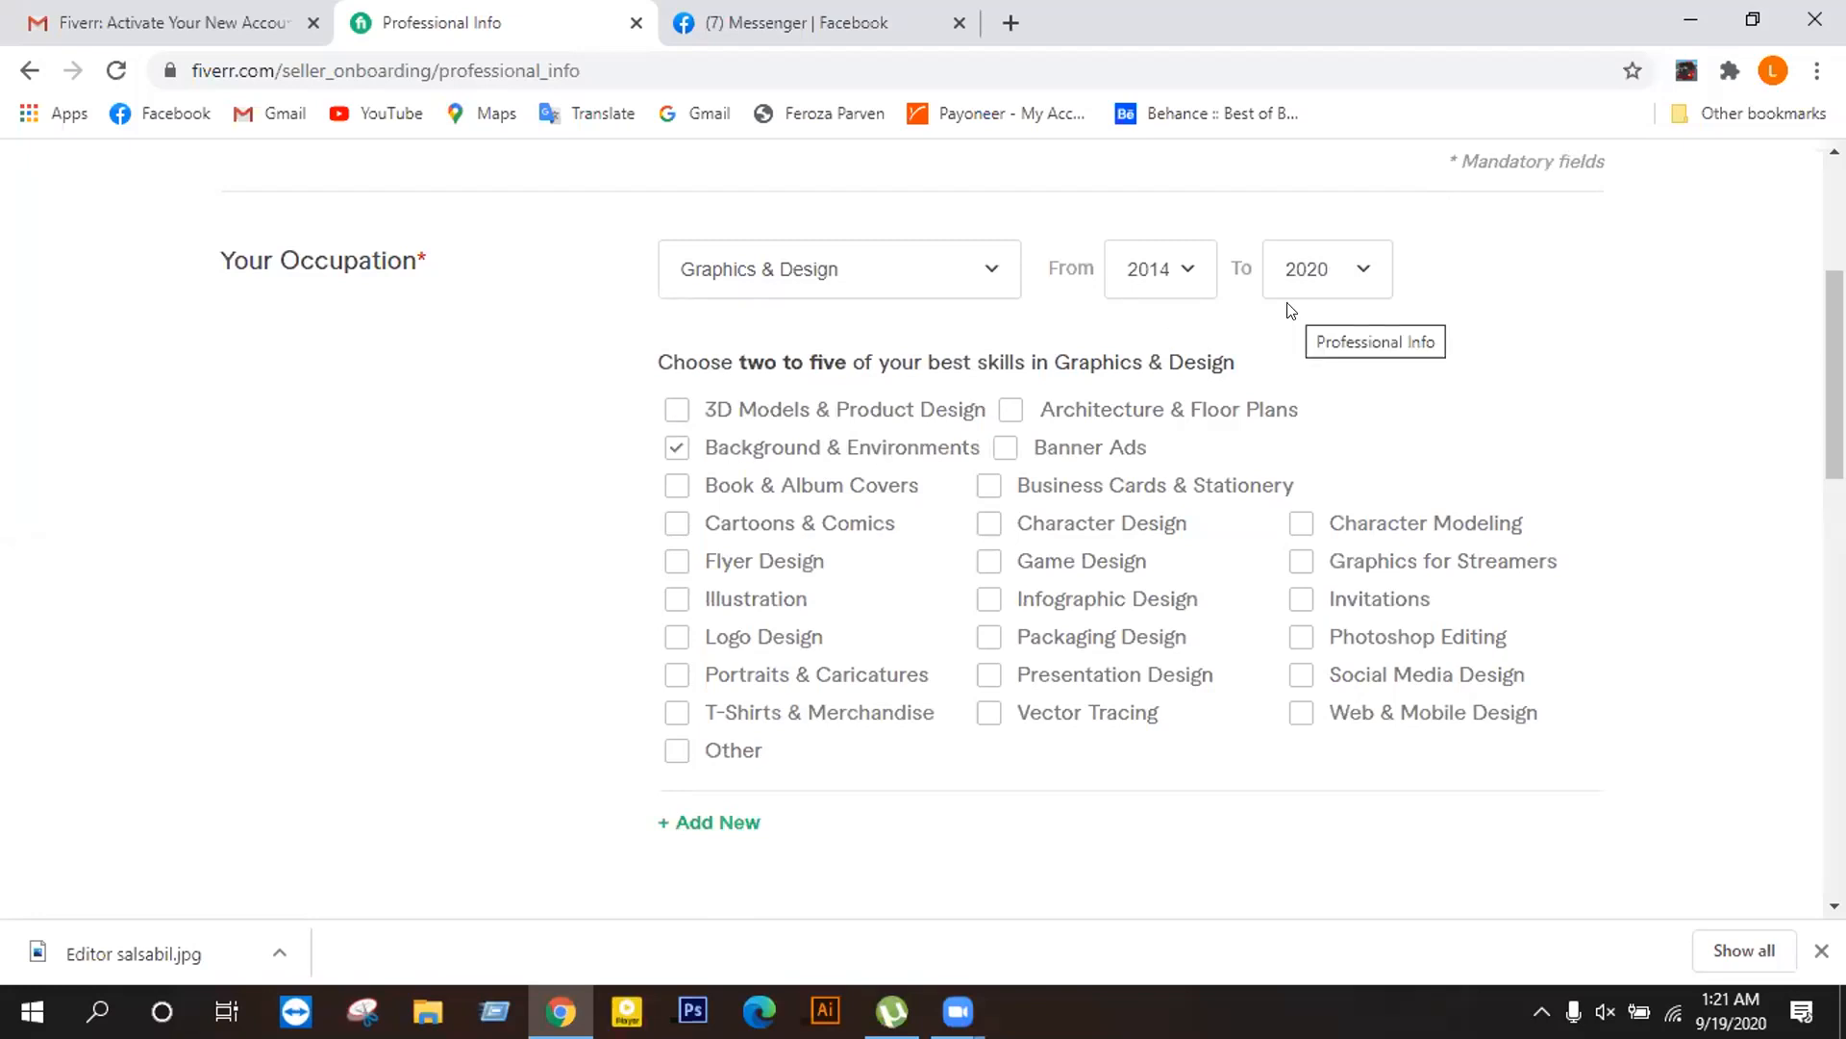
{"action": "left_click", "coordinate": [731, 19]}
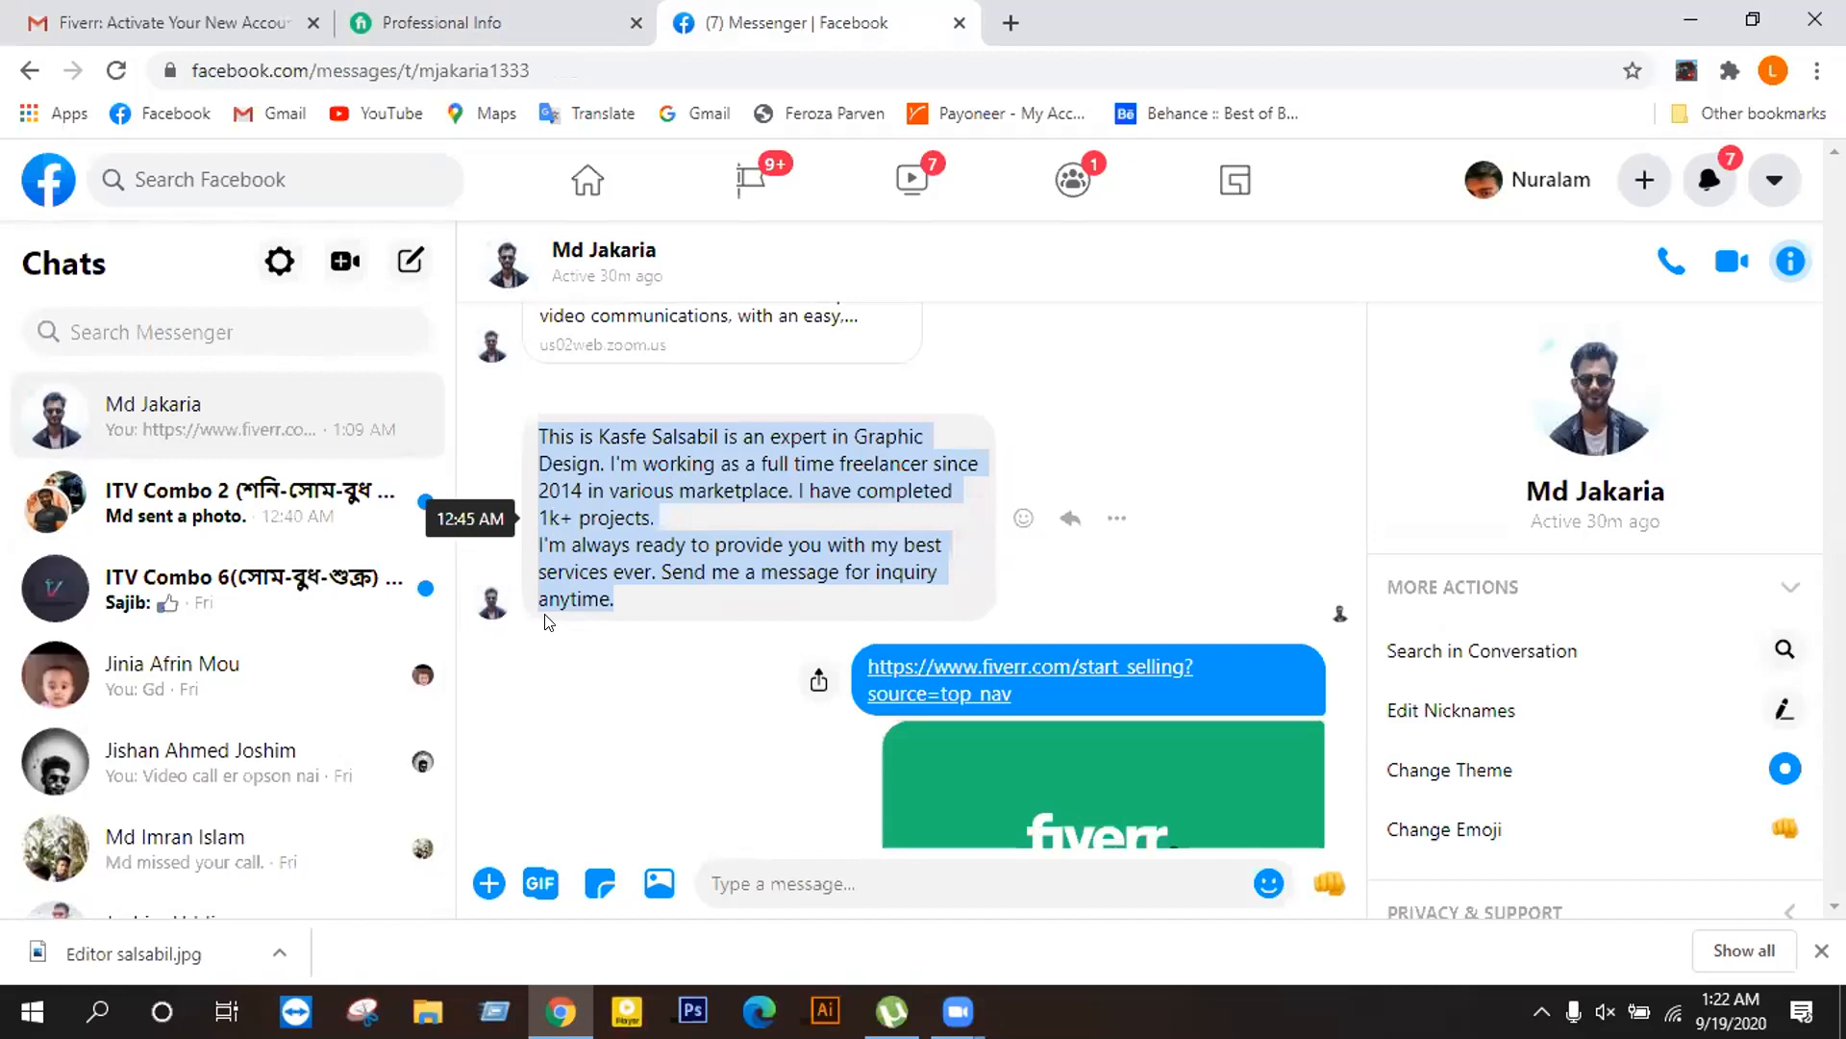
Highlight the year 2014 in the Messenger description, then minimise and restore Chrome
{"action": "left_click", "coordinate": [698, 526]}
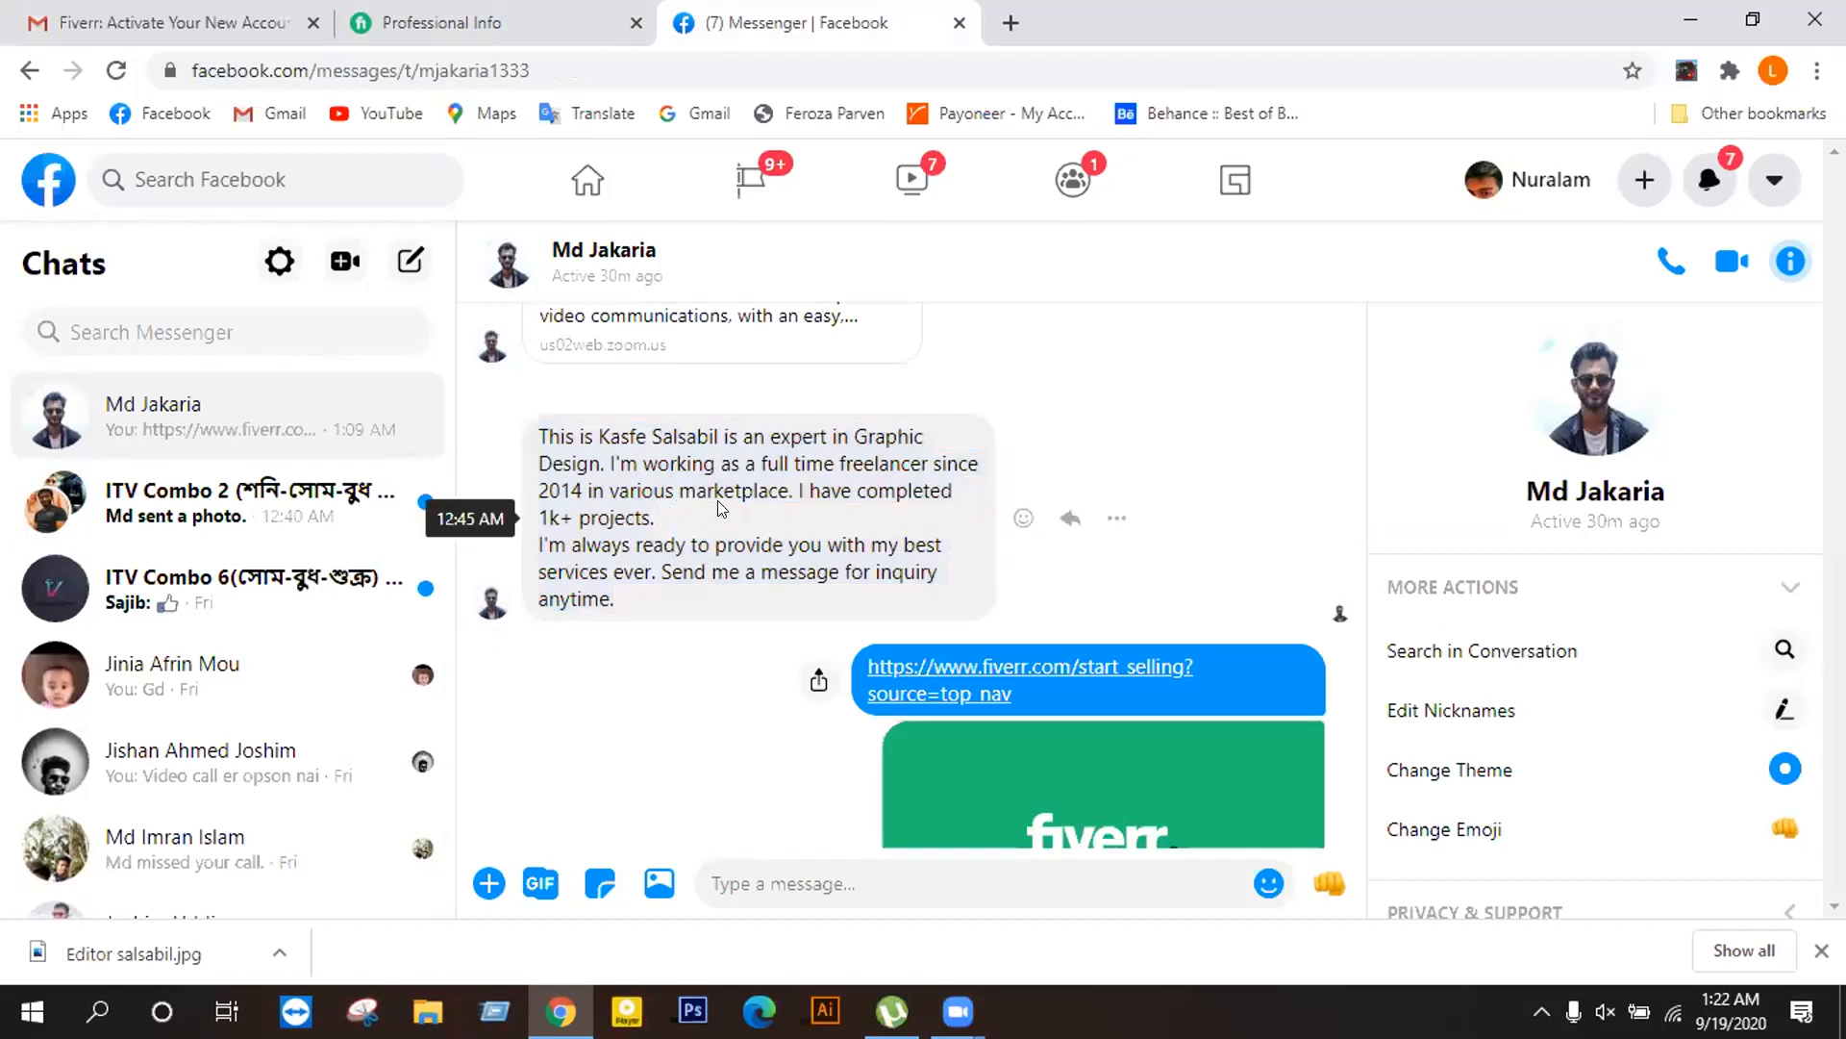
{"action": "left_click_drag", "start_coordinate": [726, 544], "coordinate": [559, 491]}
{"action": "left_click", "coordinate": [727, 517]}
{"action": "left_click", "coordinate": [614, 492]}
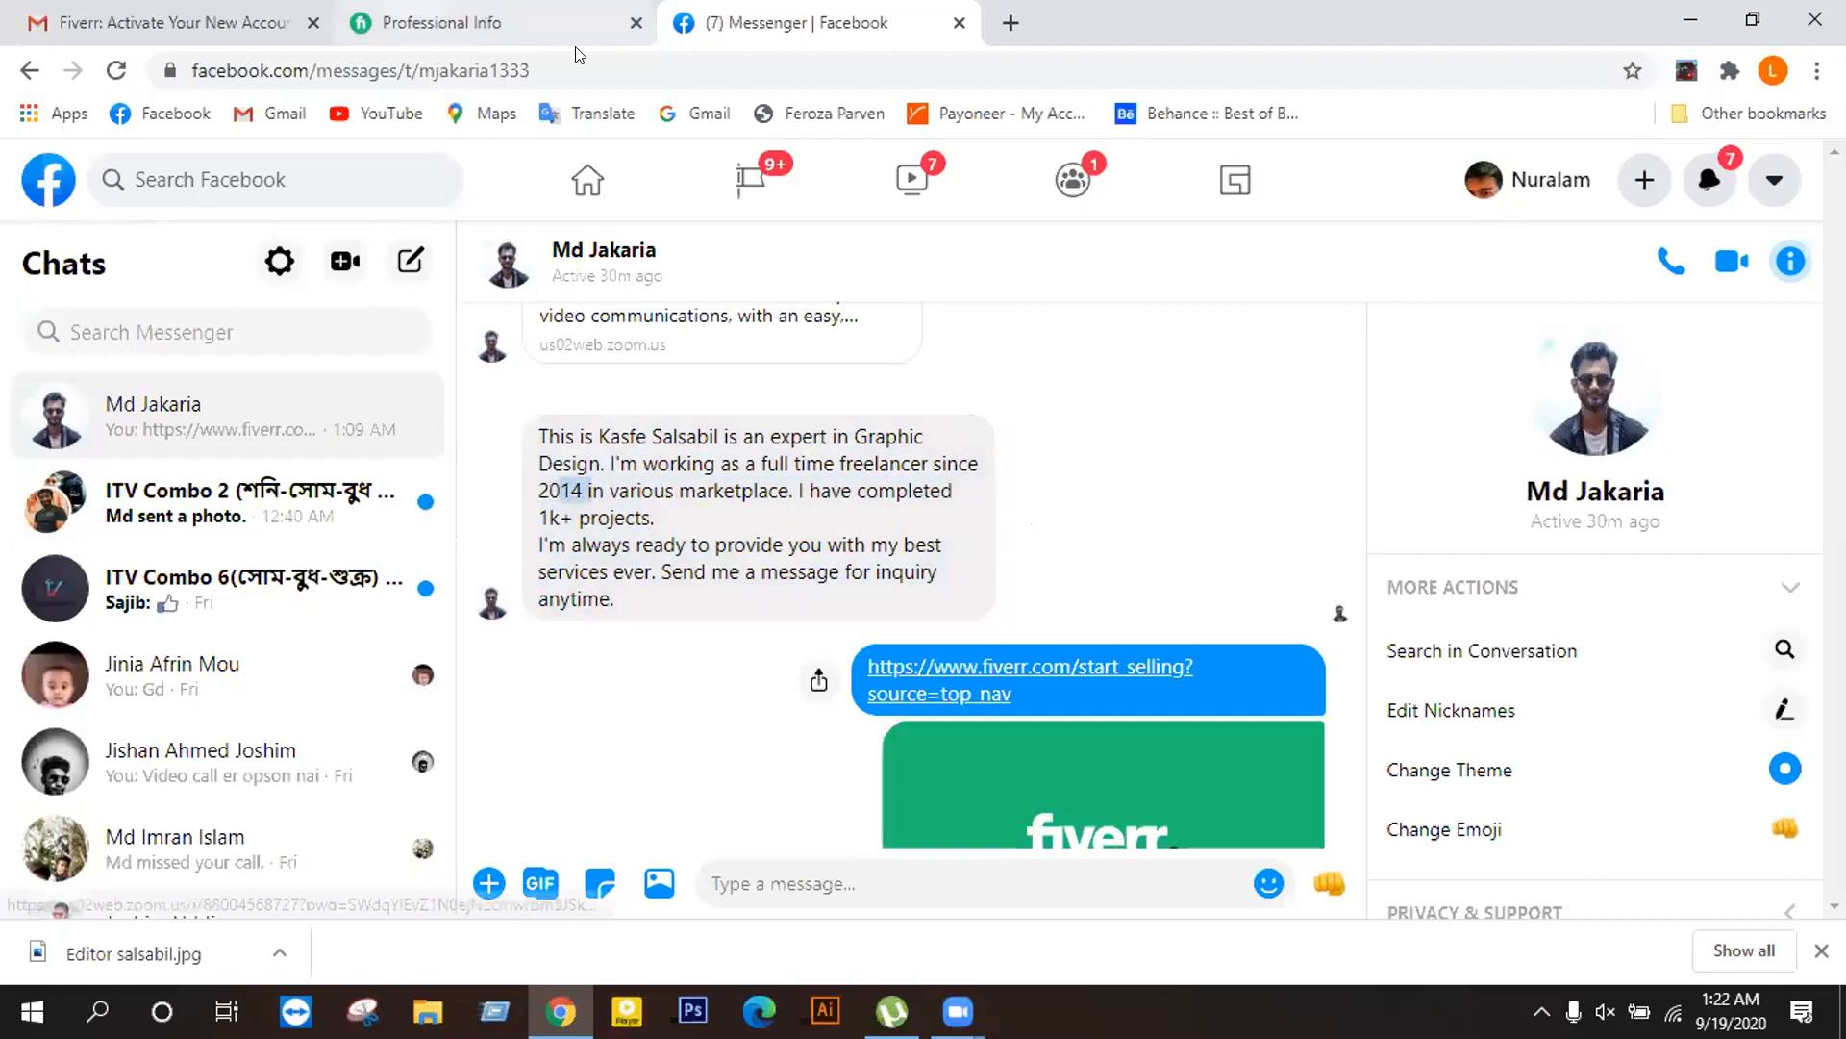
{"action": "left_click", "coordinate": [561, 1012]}
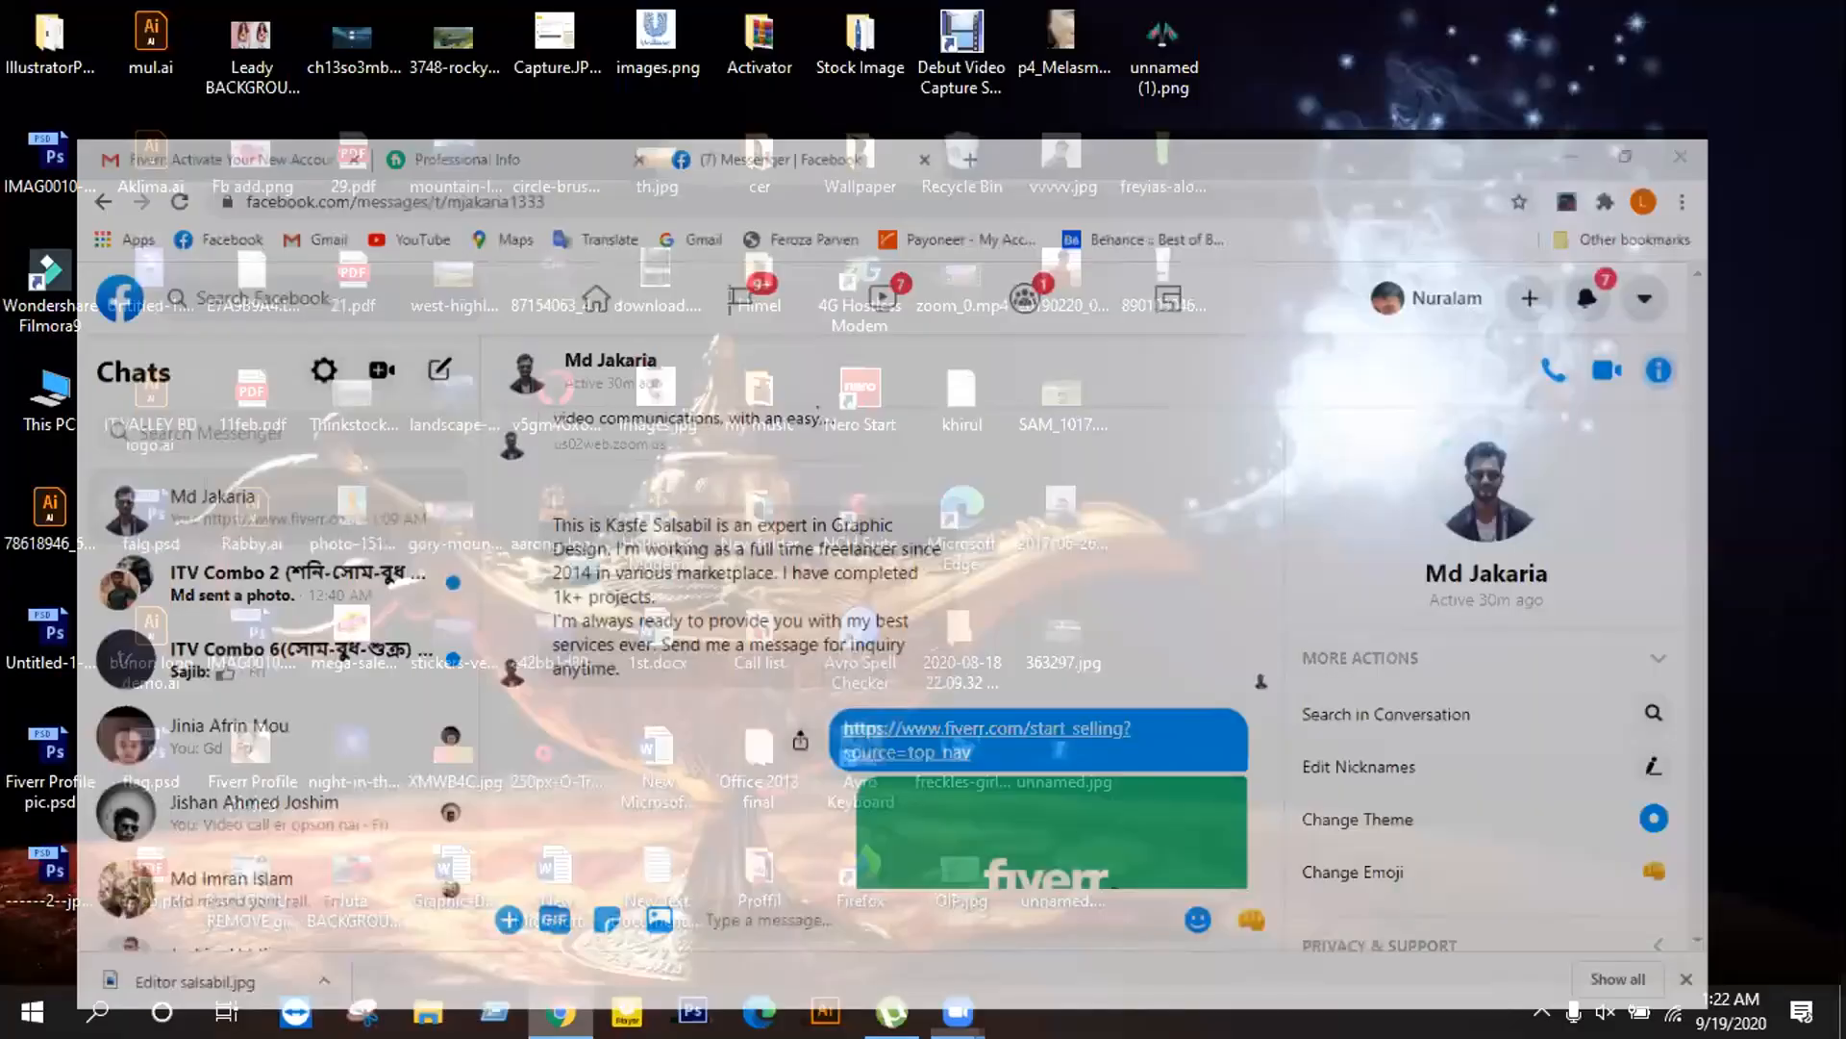
{"action": "left_click", "coordinate": [561, 1011]}
Return to the Fiverr Professional Info form and confirm the ending year stays 2020
{"action": "left_click", "coordinate": [352, 15]}
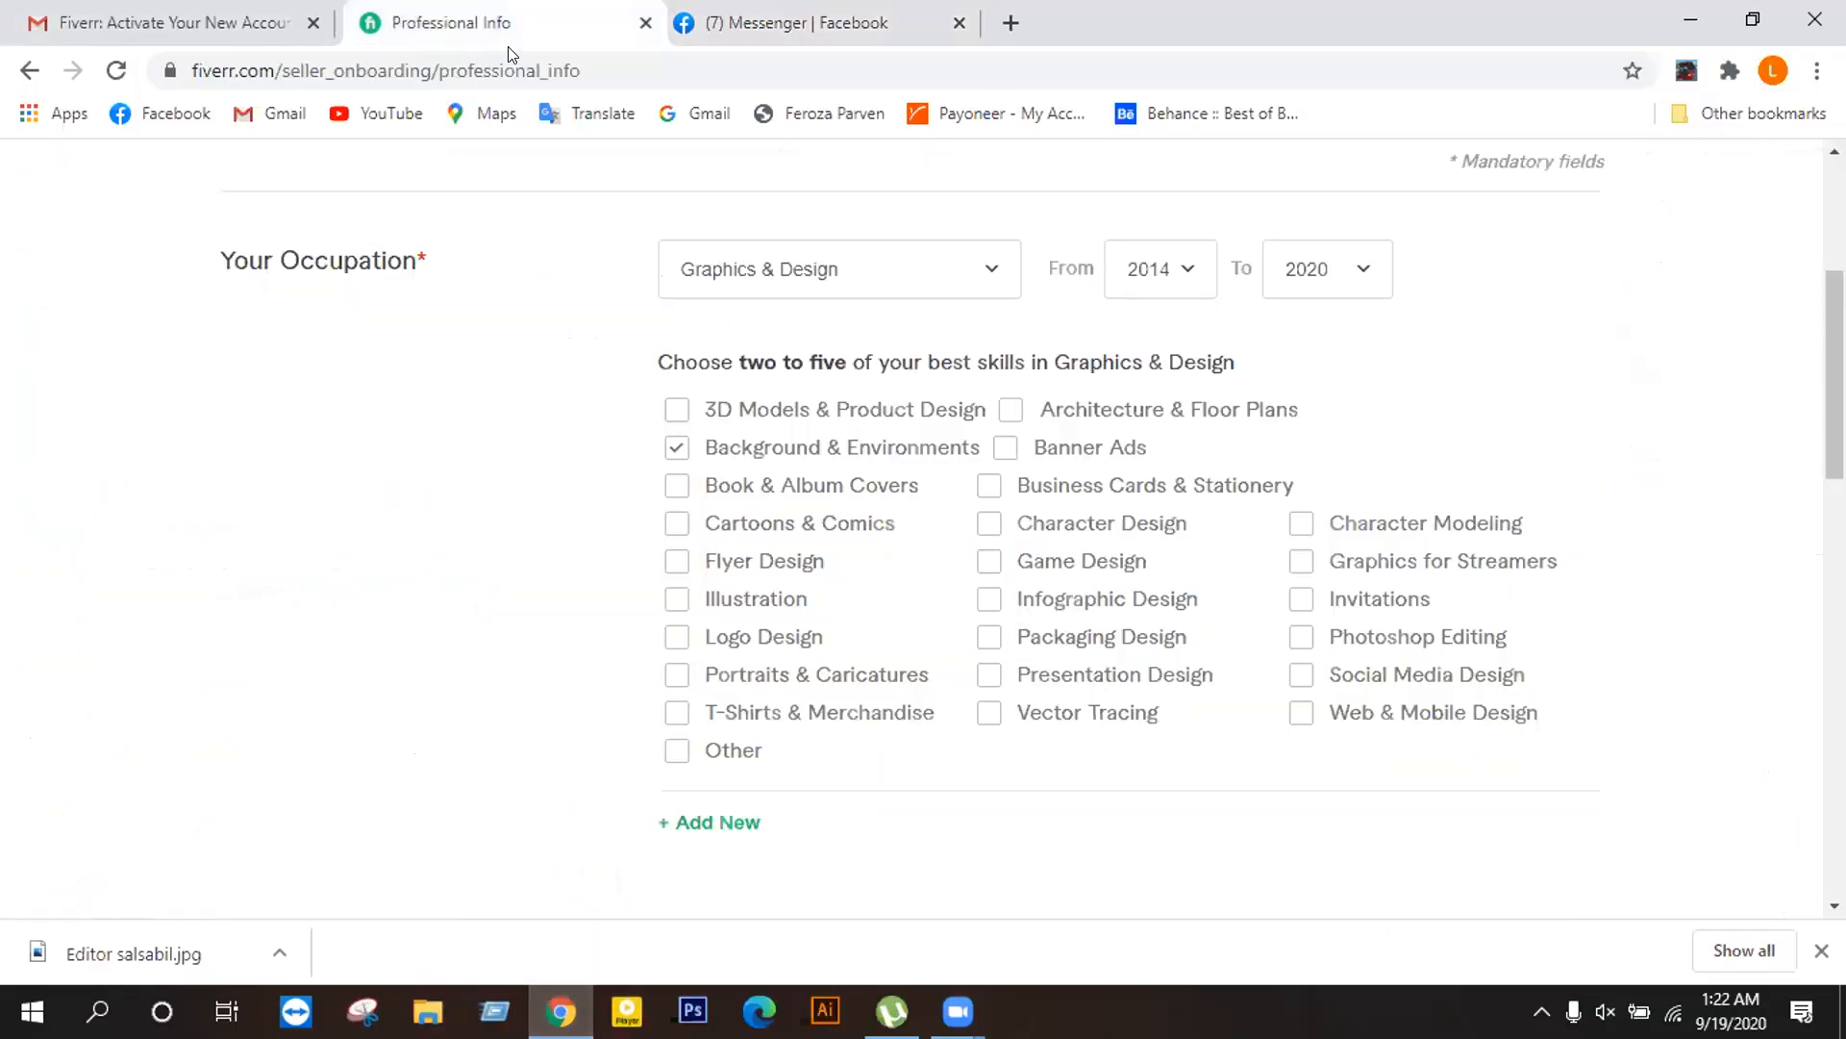
{"action": "scroll", "coordinate": [782, 474], "scroll_direction": "up", "scroll_amount": 1}
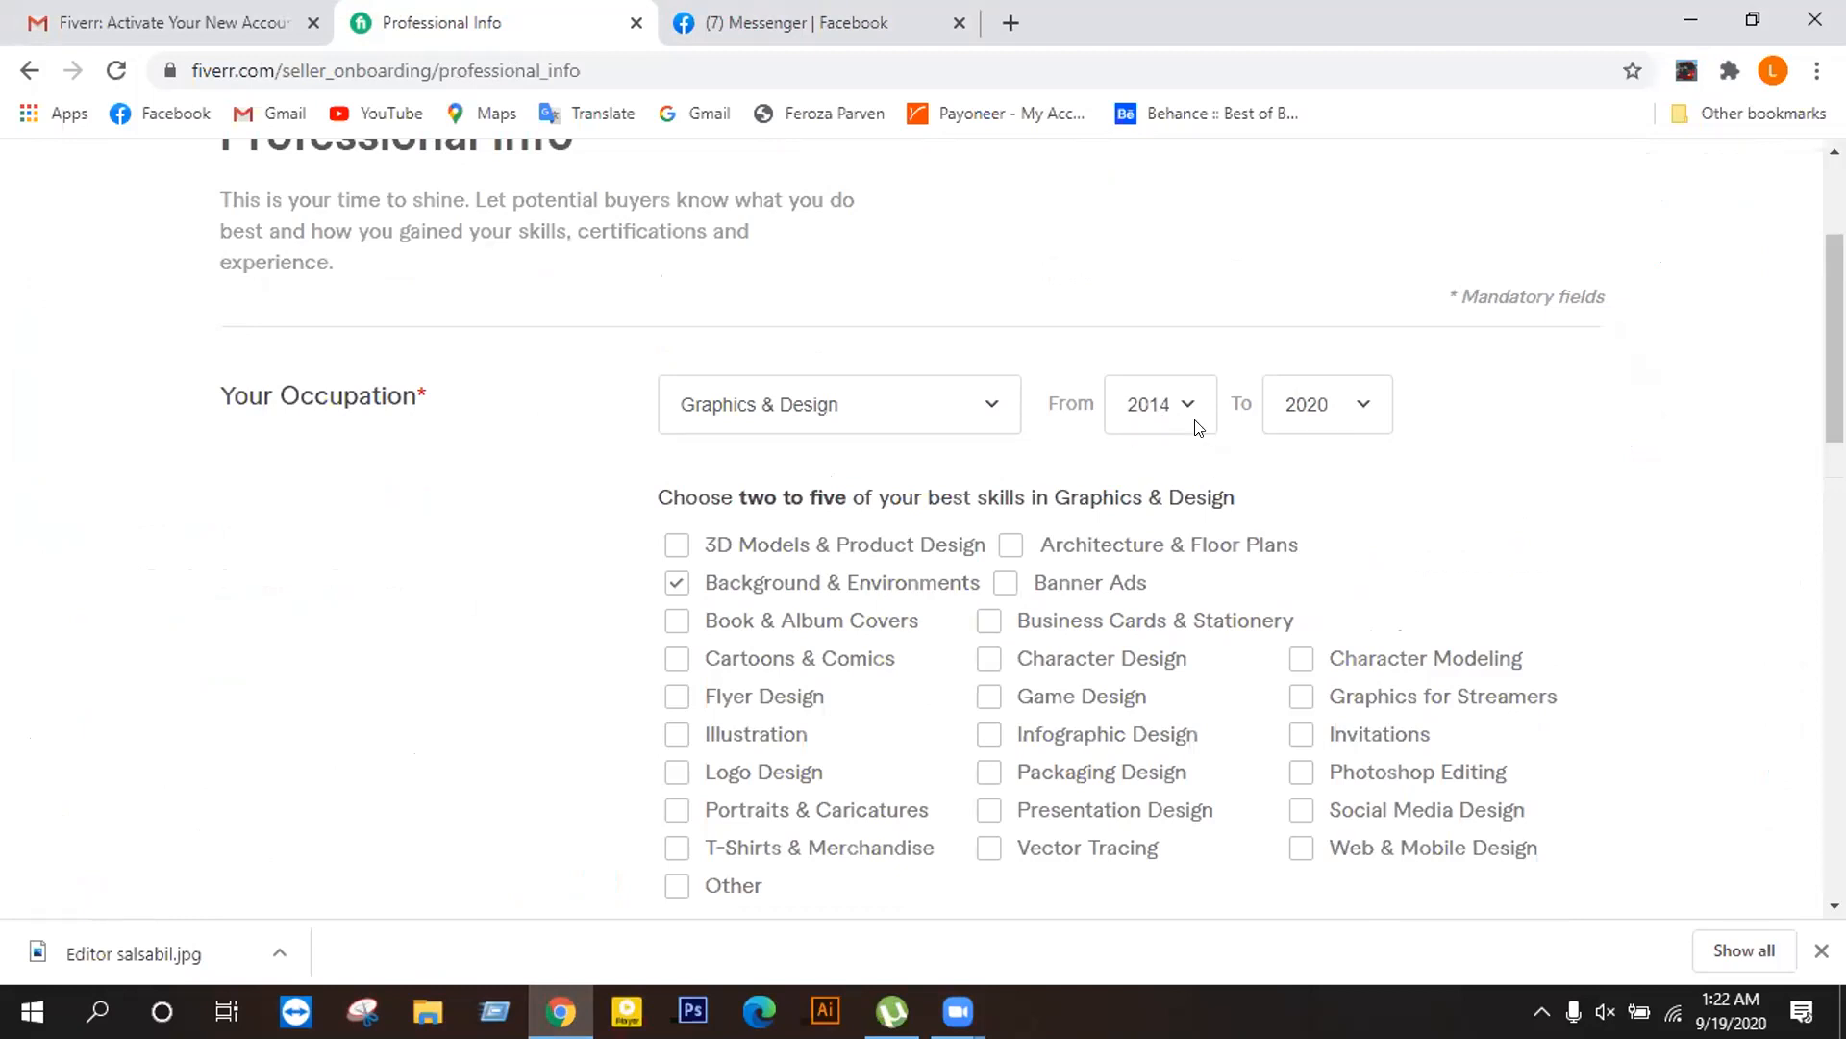
{"action": "left_click", "coordinate": [1341, 409]}
{"action": "scroll", "coordinate": [1365, 462], "scroll_direction": "up", "scroll_amount": 2}
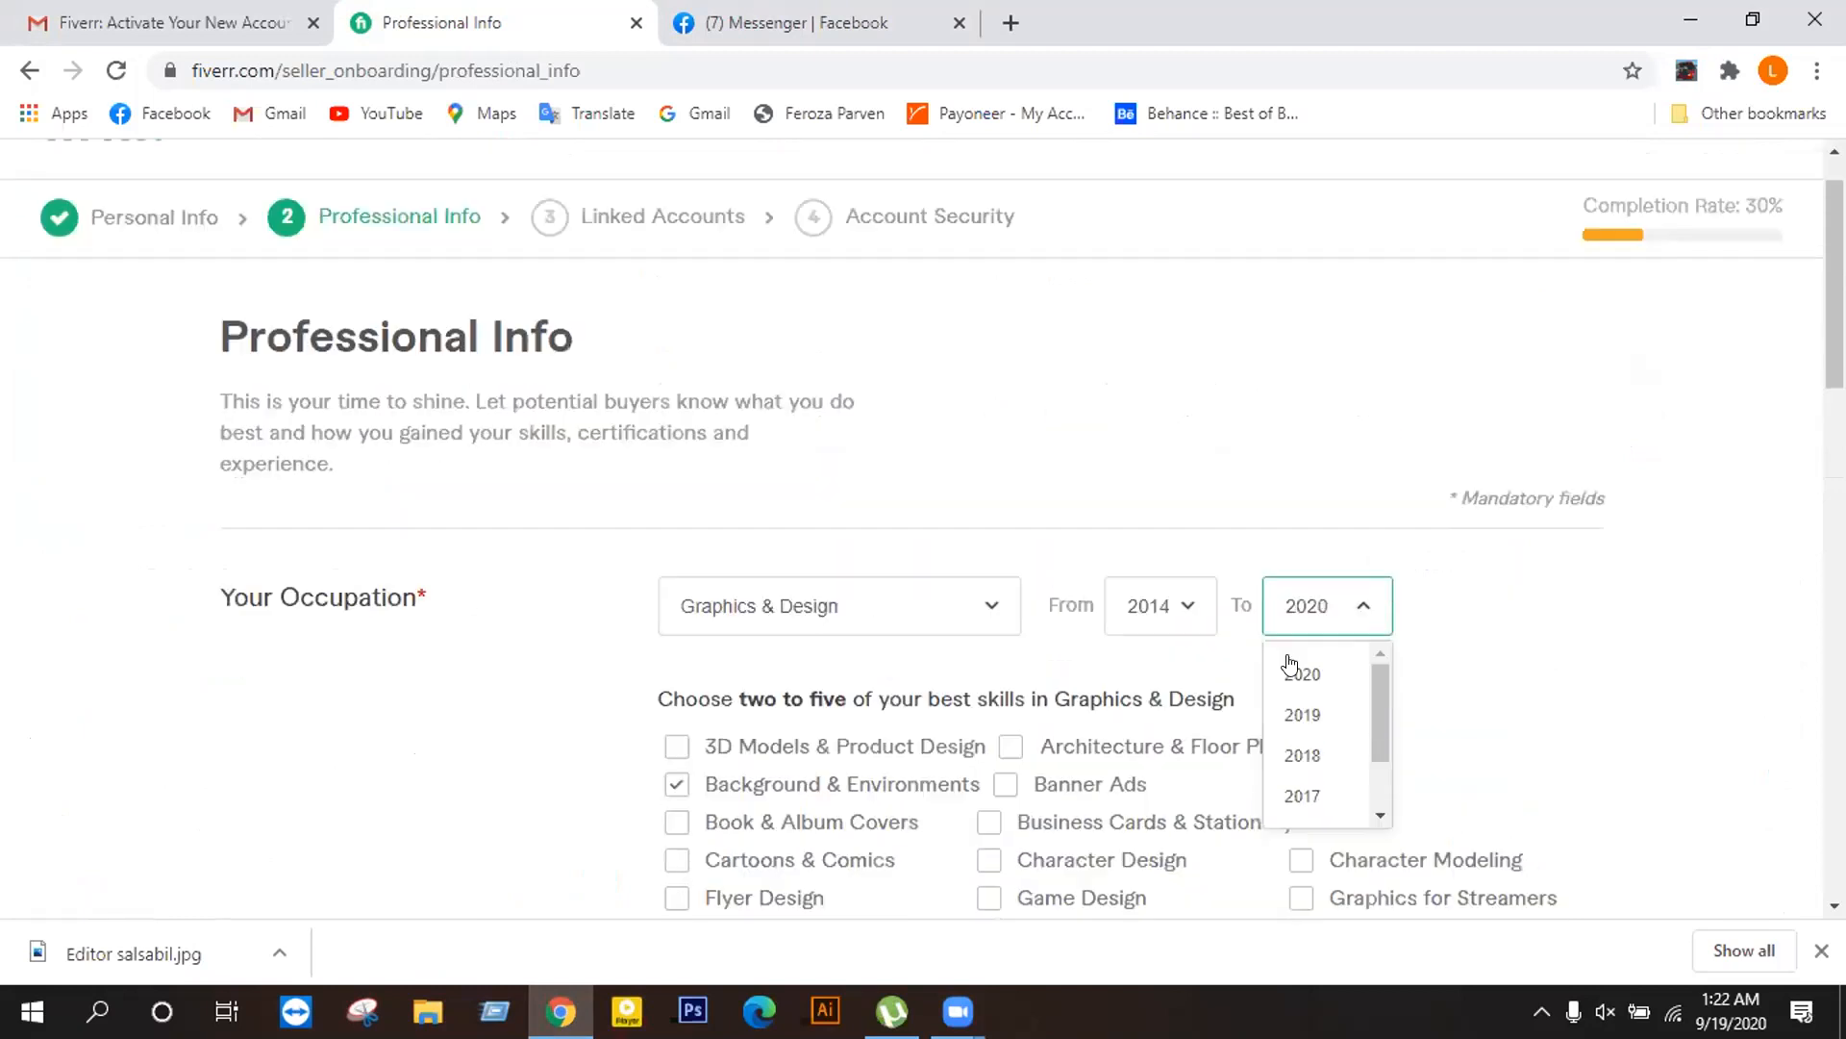
{"action": "scroll", "coordinate": [1290, 664], "scroll_direction": "down", "scroll_amount": 1}
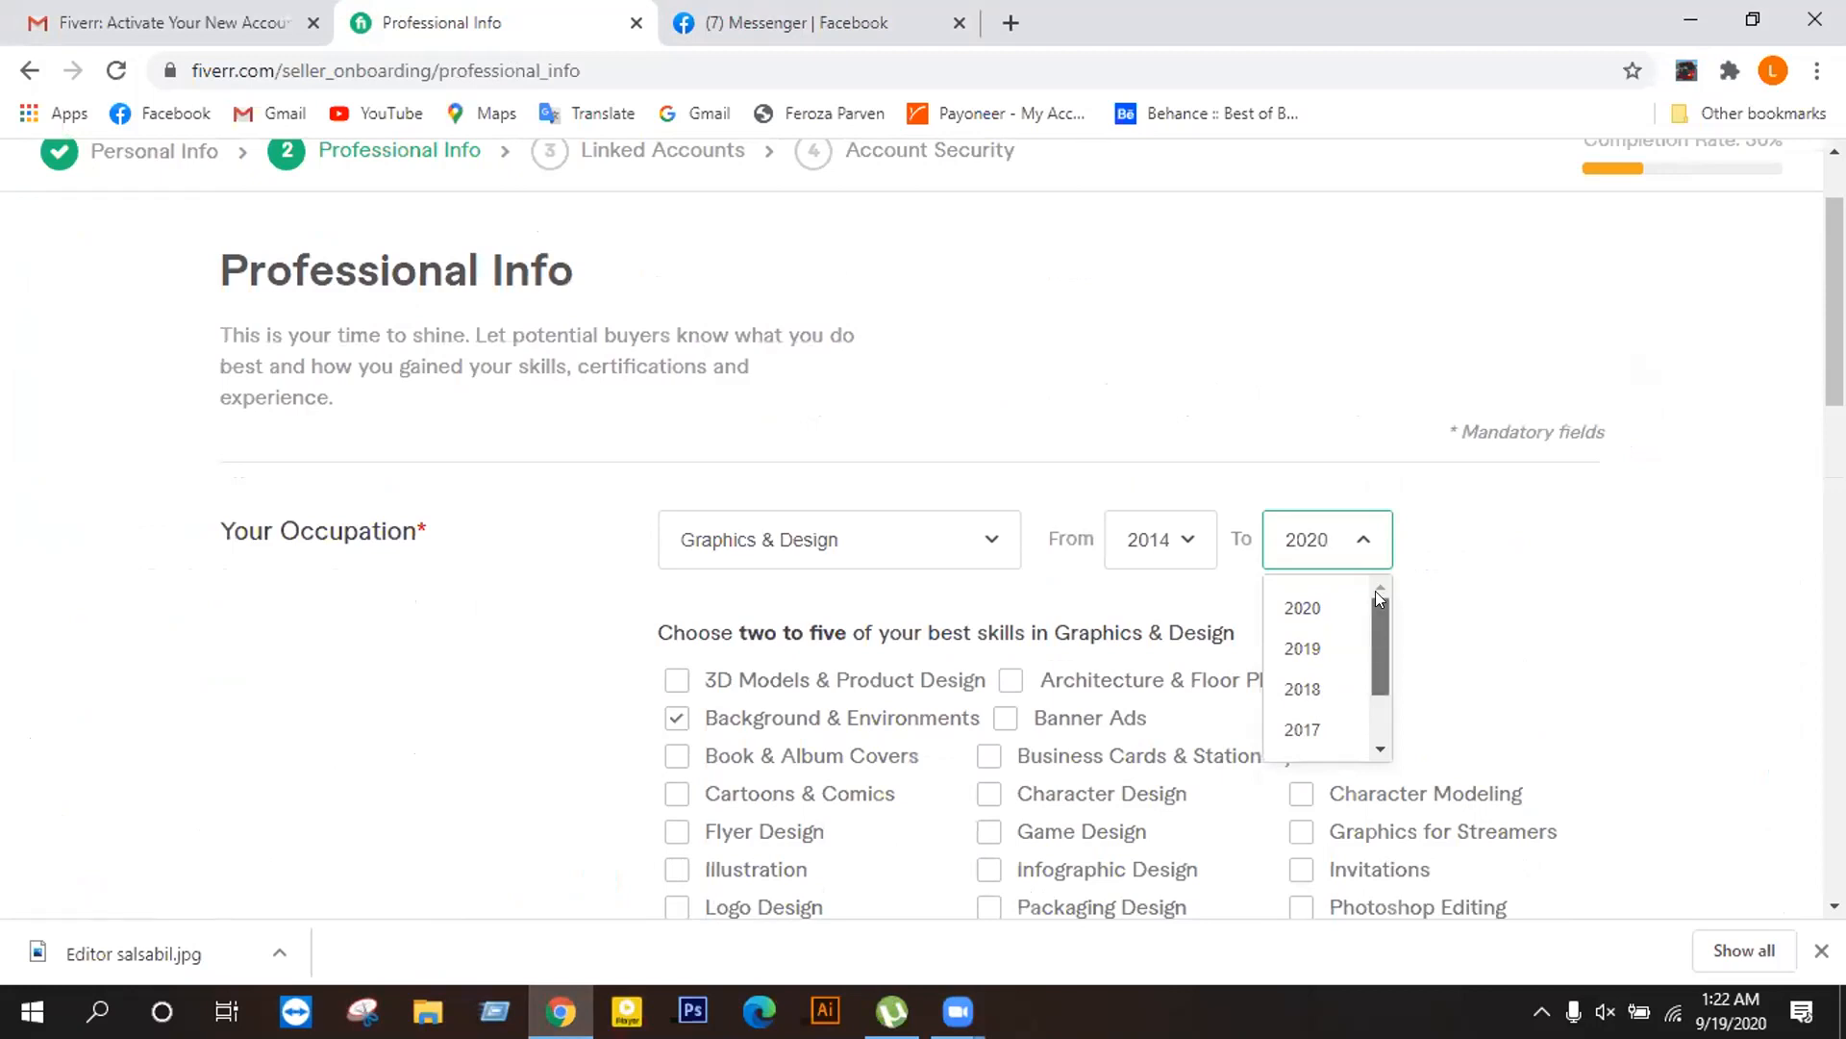
{"action": "left_click", "coordinate": [1479, 553]}
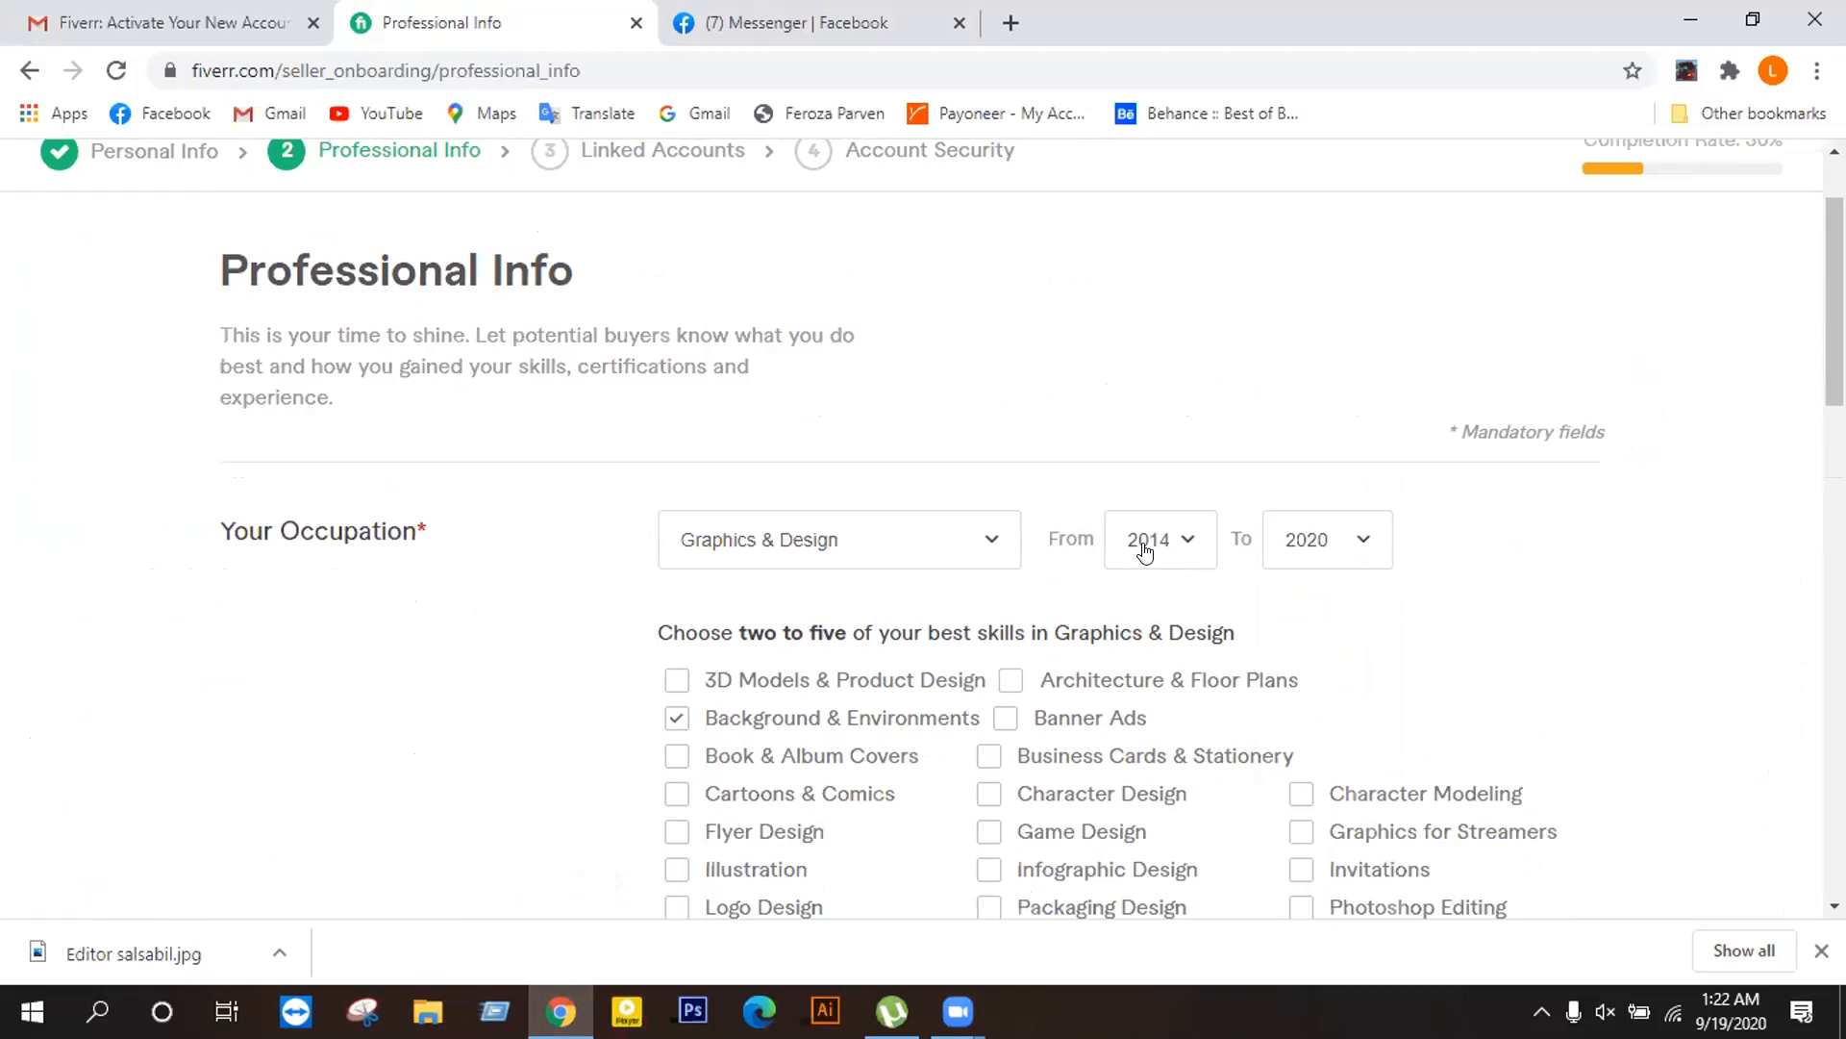
Tick Packaging Design, Business Cards & Stationery, Banner Ads and Photoshop Editing, leaving Logo Design unticked
{"action": "scroll", "coordinate": [1097, 553], "scroll_direction": "down", "scroll_amount": 2}
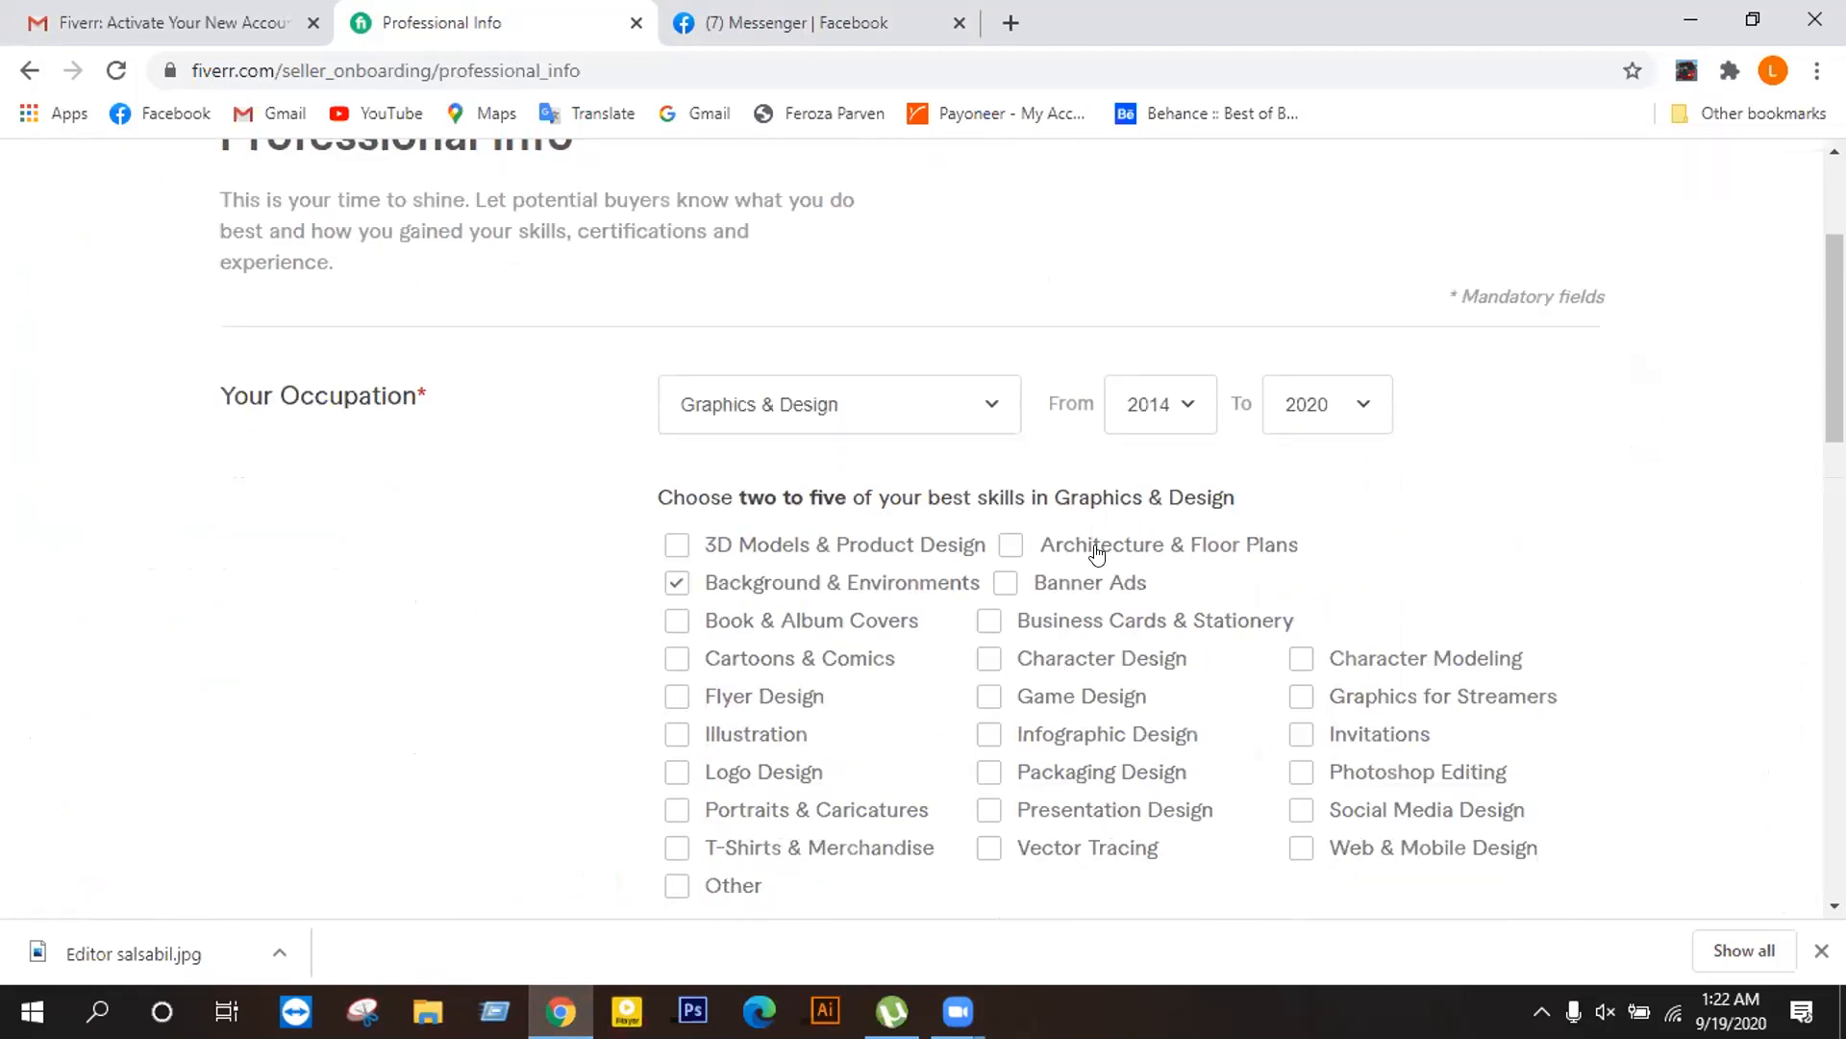
{"action": "scroll", "coordinate": [835, 637], "scroll_direction": "down", "scroll_amount": 2}
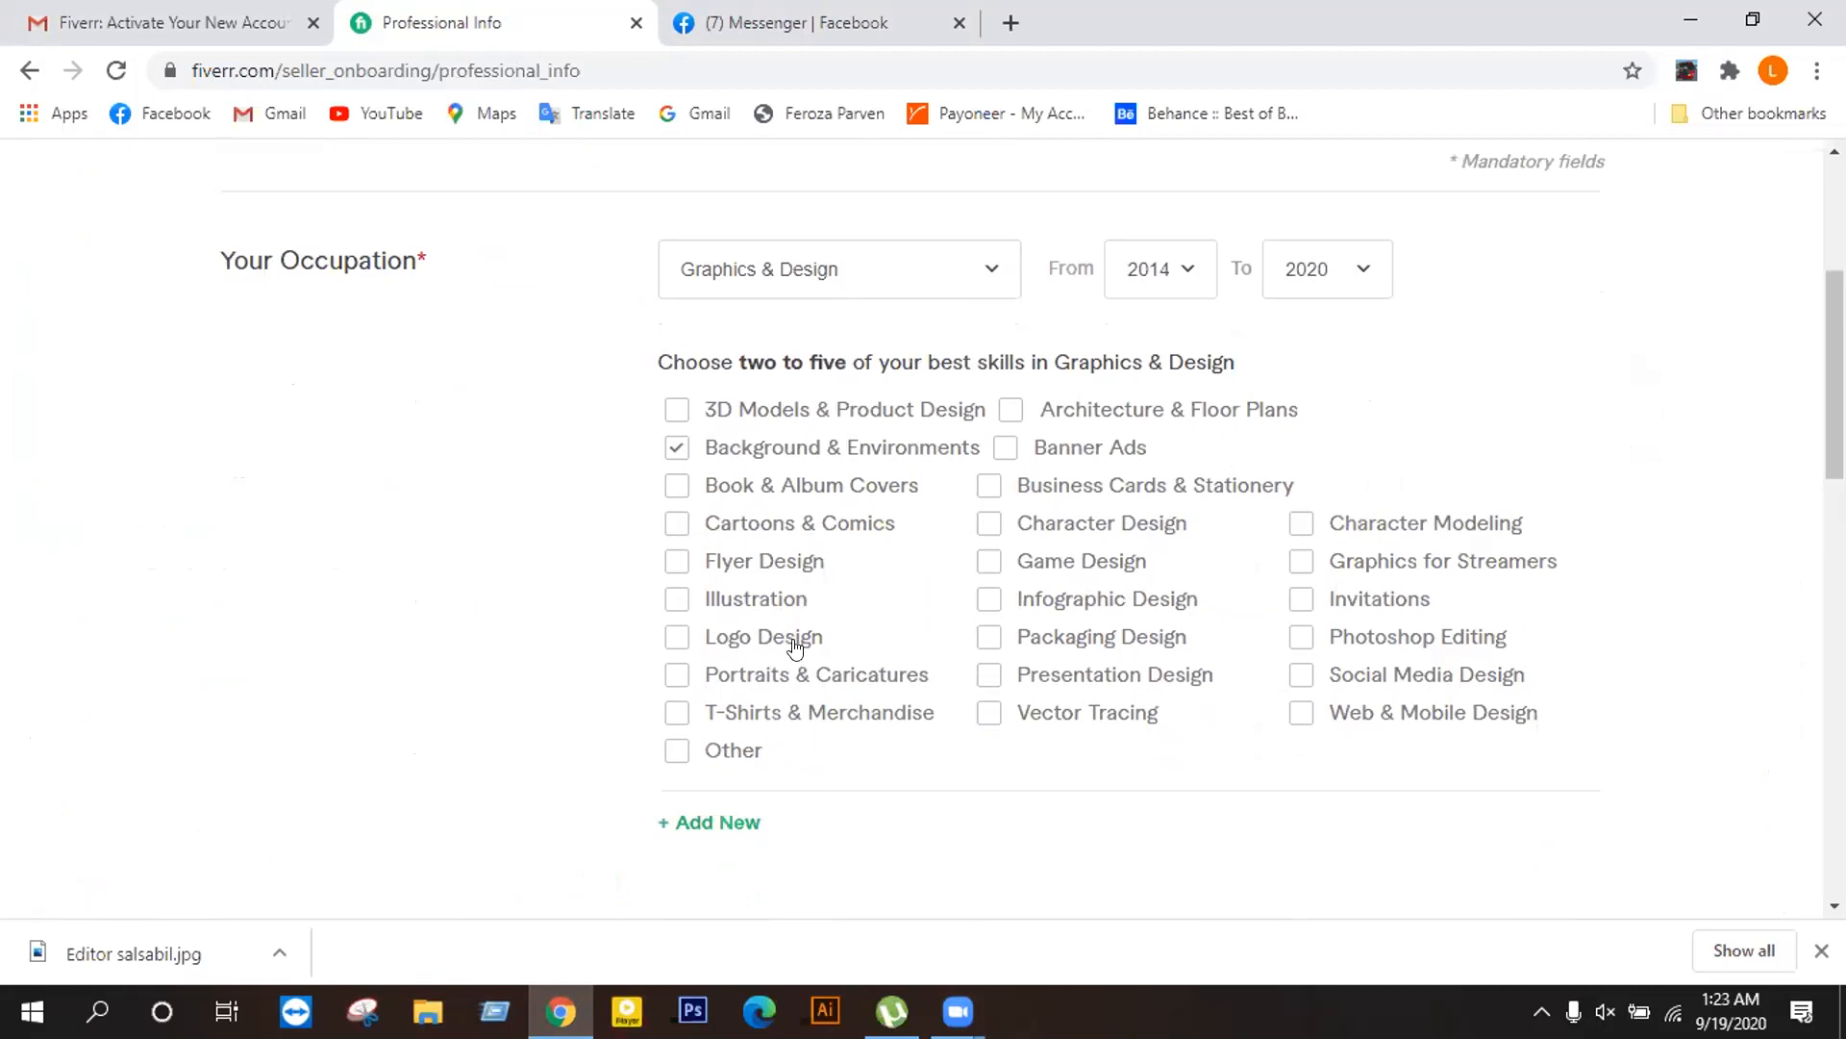
{"action": "left_click", "coordinate": [1024, 637]}
{"action": "left_click", "coordinate": [1039, 486]}
{"action": "left_click", "coordinate": [1031, 450]}
{"action": "left_click", "coordinate": [758, 639]}
{"action": "scroll", "coordinate": [889, 620], "scroll_direction": "down", "scroll_amount": 1}
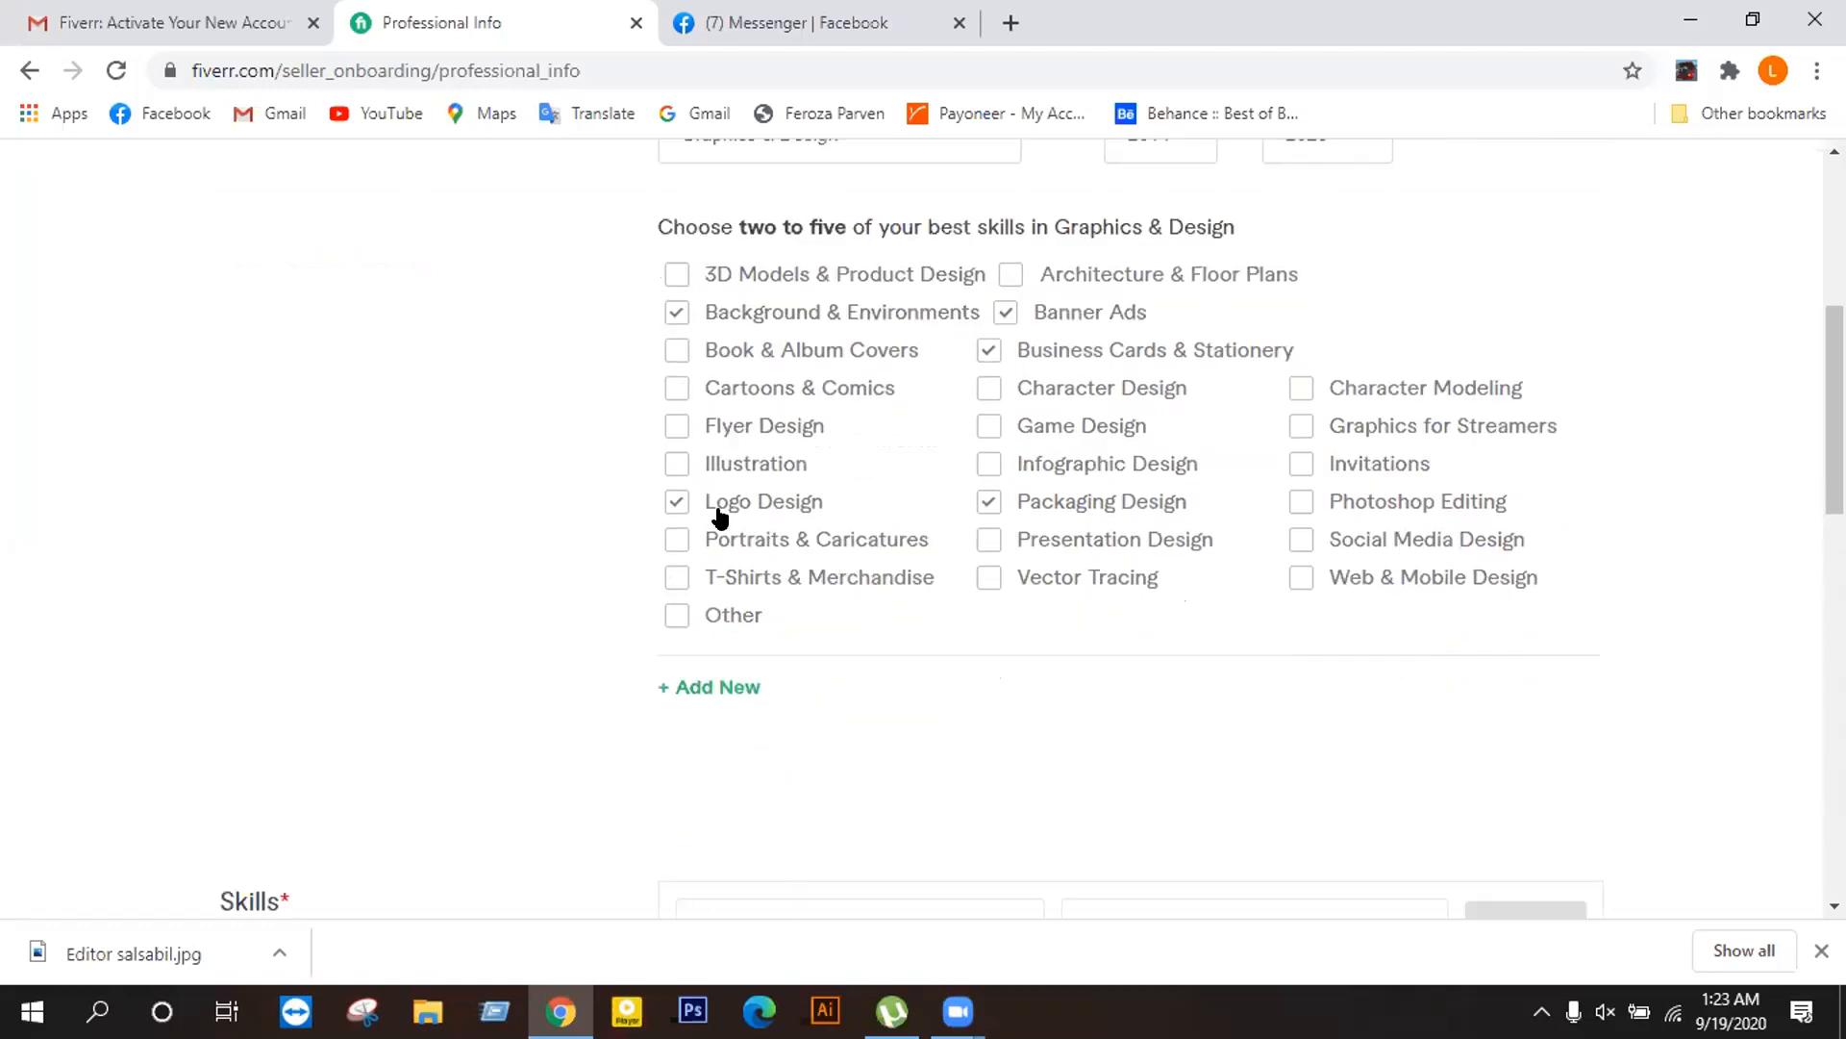
{"action": "left_click", "coordinate": [684, 507]}
{"action": "left_click", "coordinate": [1303, 507]}
{"action": "scroll", "coordinate": [1205, 544], "scroll_direction": "up", "scroll_amount": 1}
{"action": "scroll", "coordinate": [1205, 543], "scroll_direction": "up", "scroll_amount": 1}
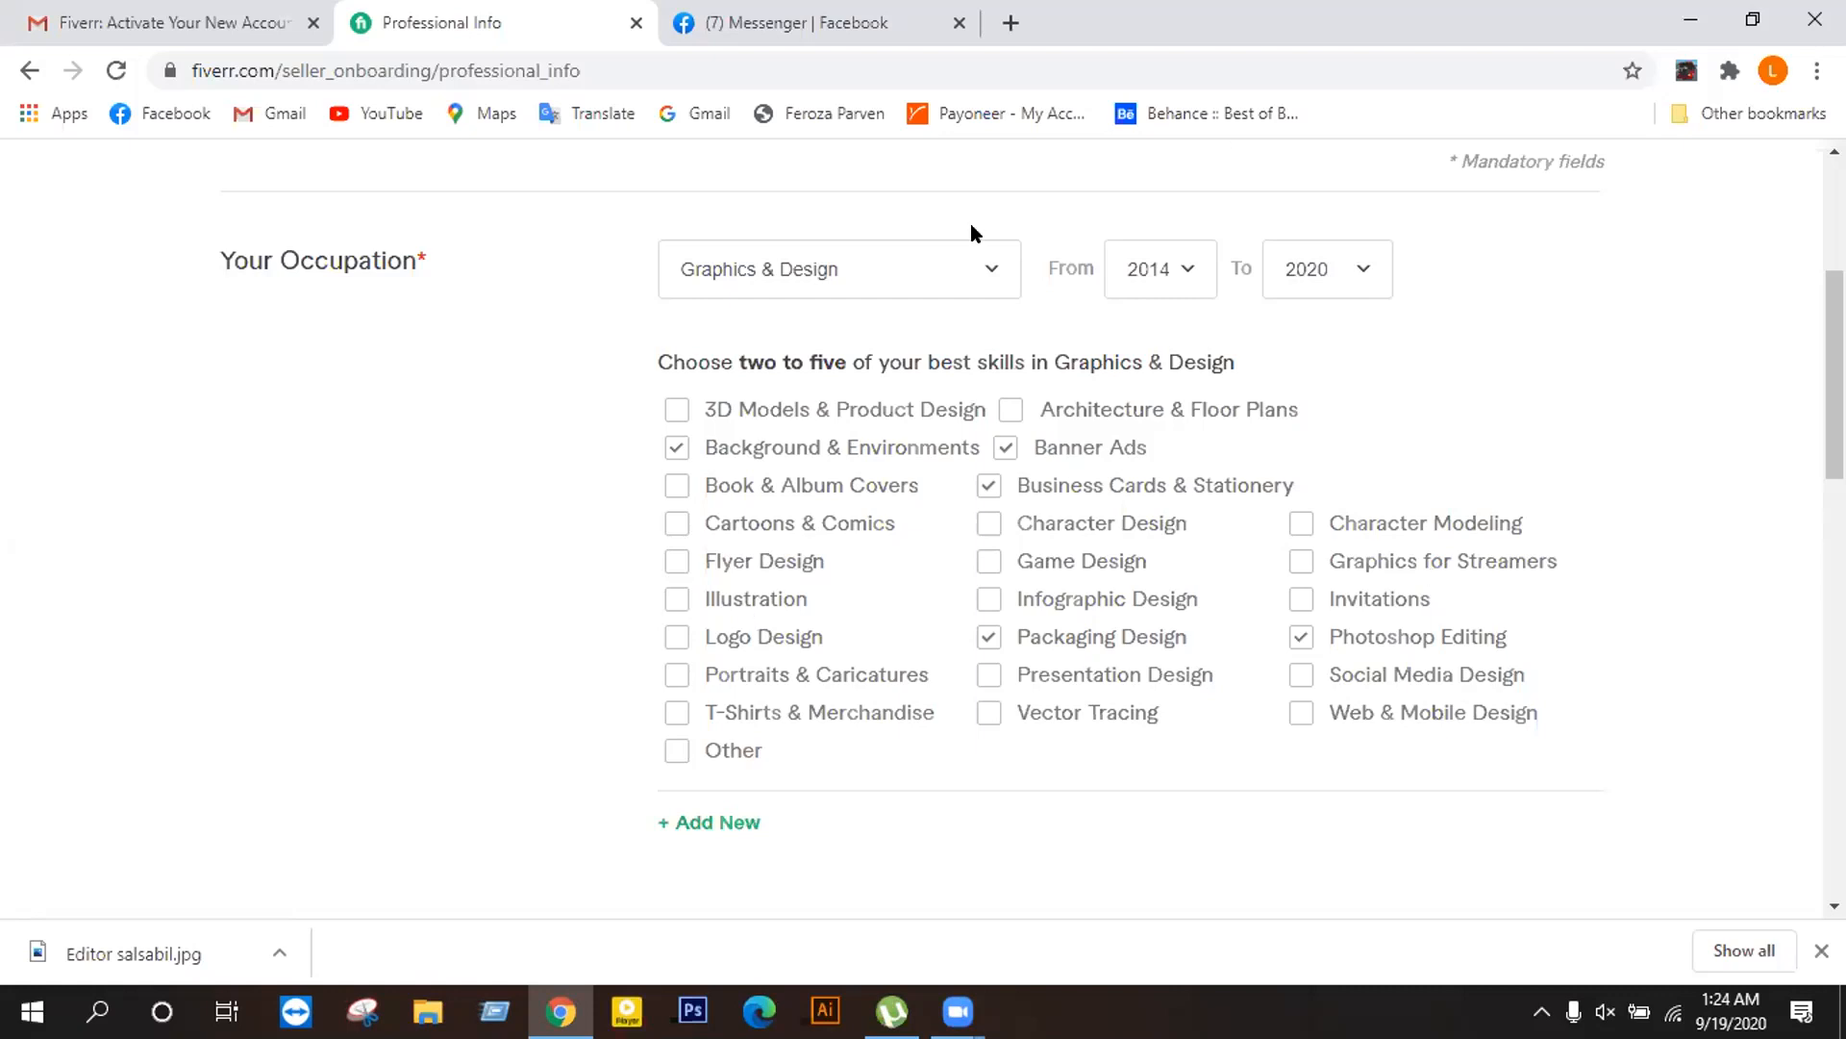
{"action": "left_click", "coordinate": [962, 272]}
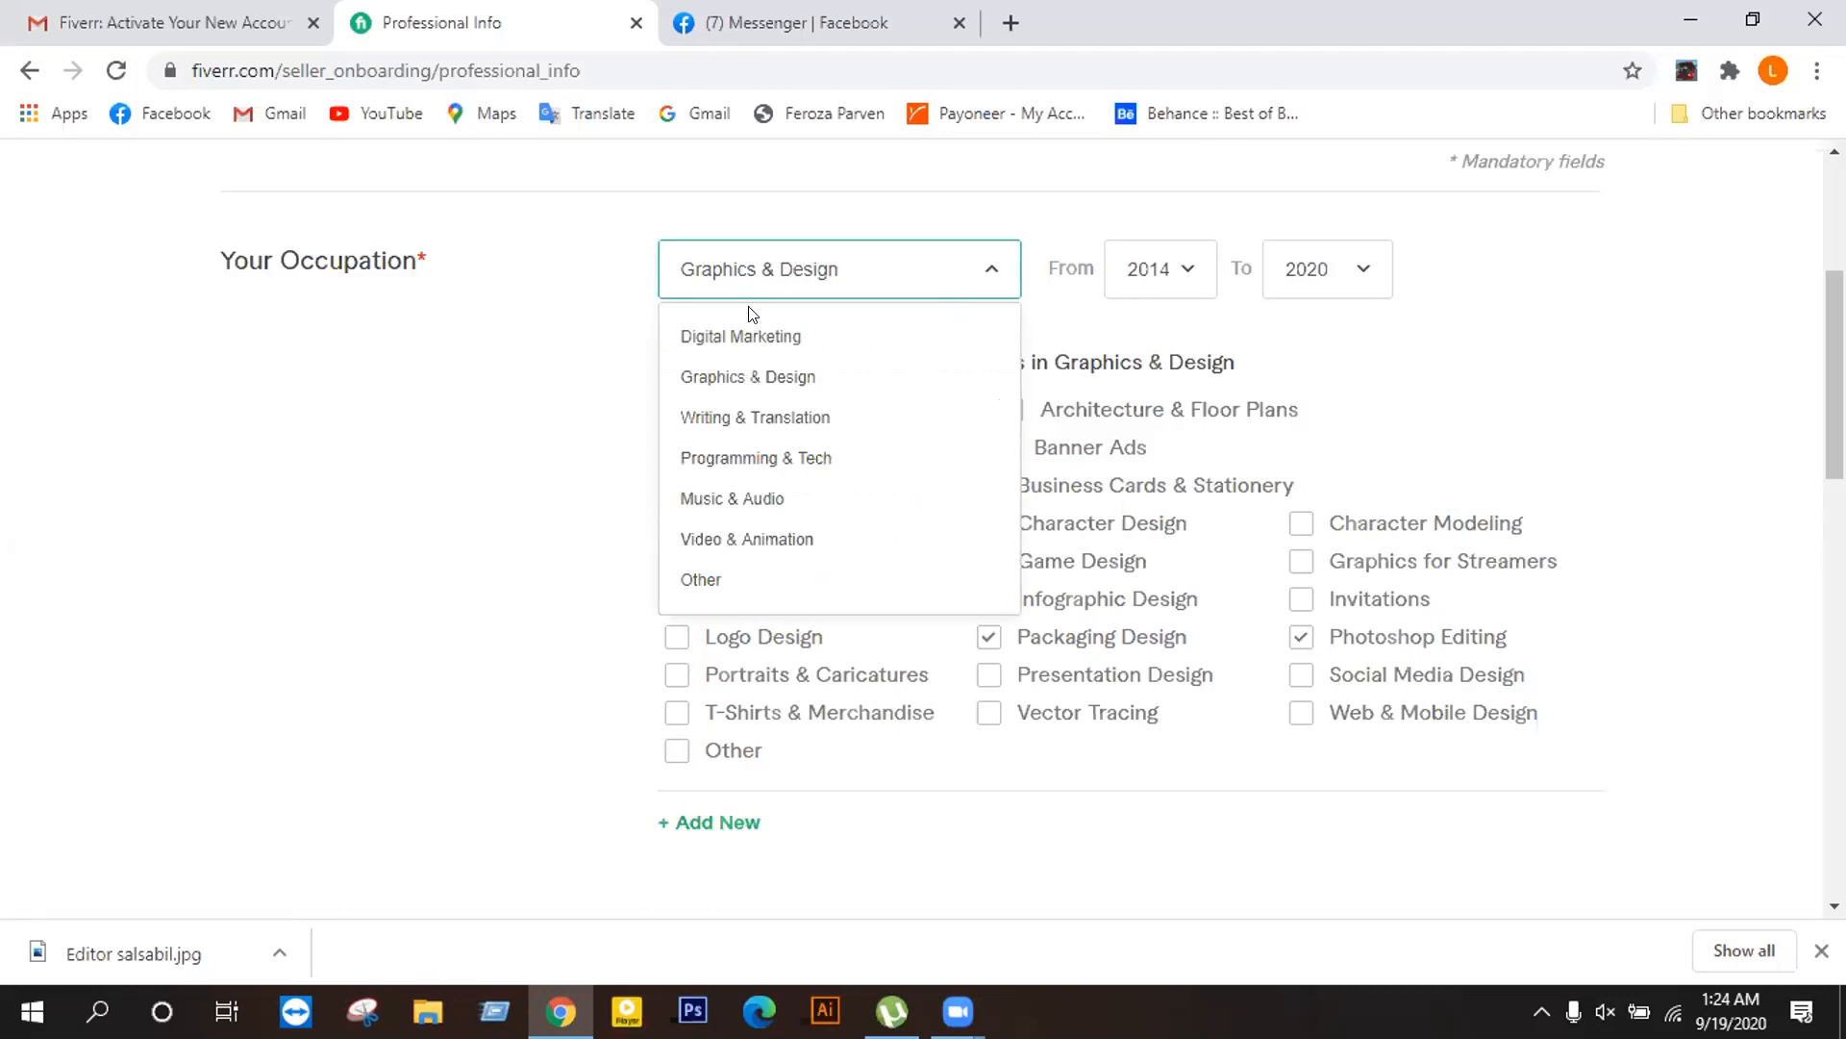
Try Digital Marketing as the occupation, then switch back to Graphics & Design
{"action": "left_click", "coordinate": [616, 310]}
{"action": "left_click", "coordinate": [765, 284]}
{"action": "left_click", "coordinate": [783, 334]}
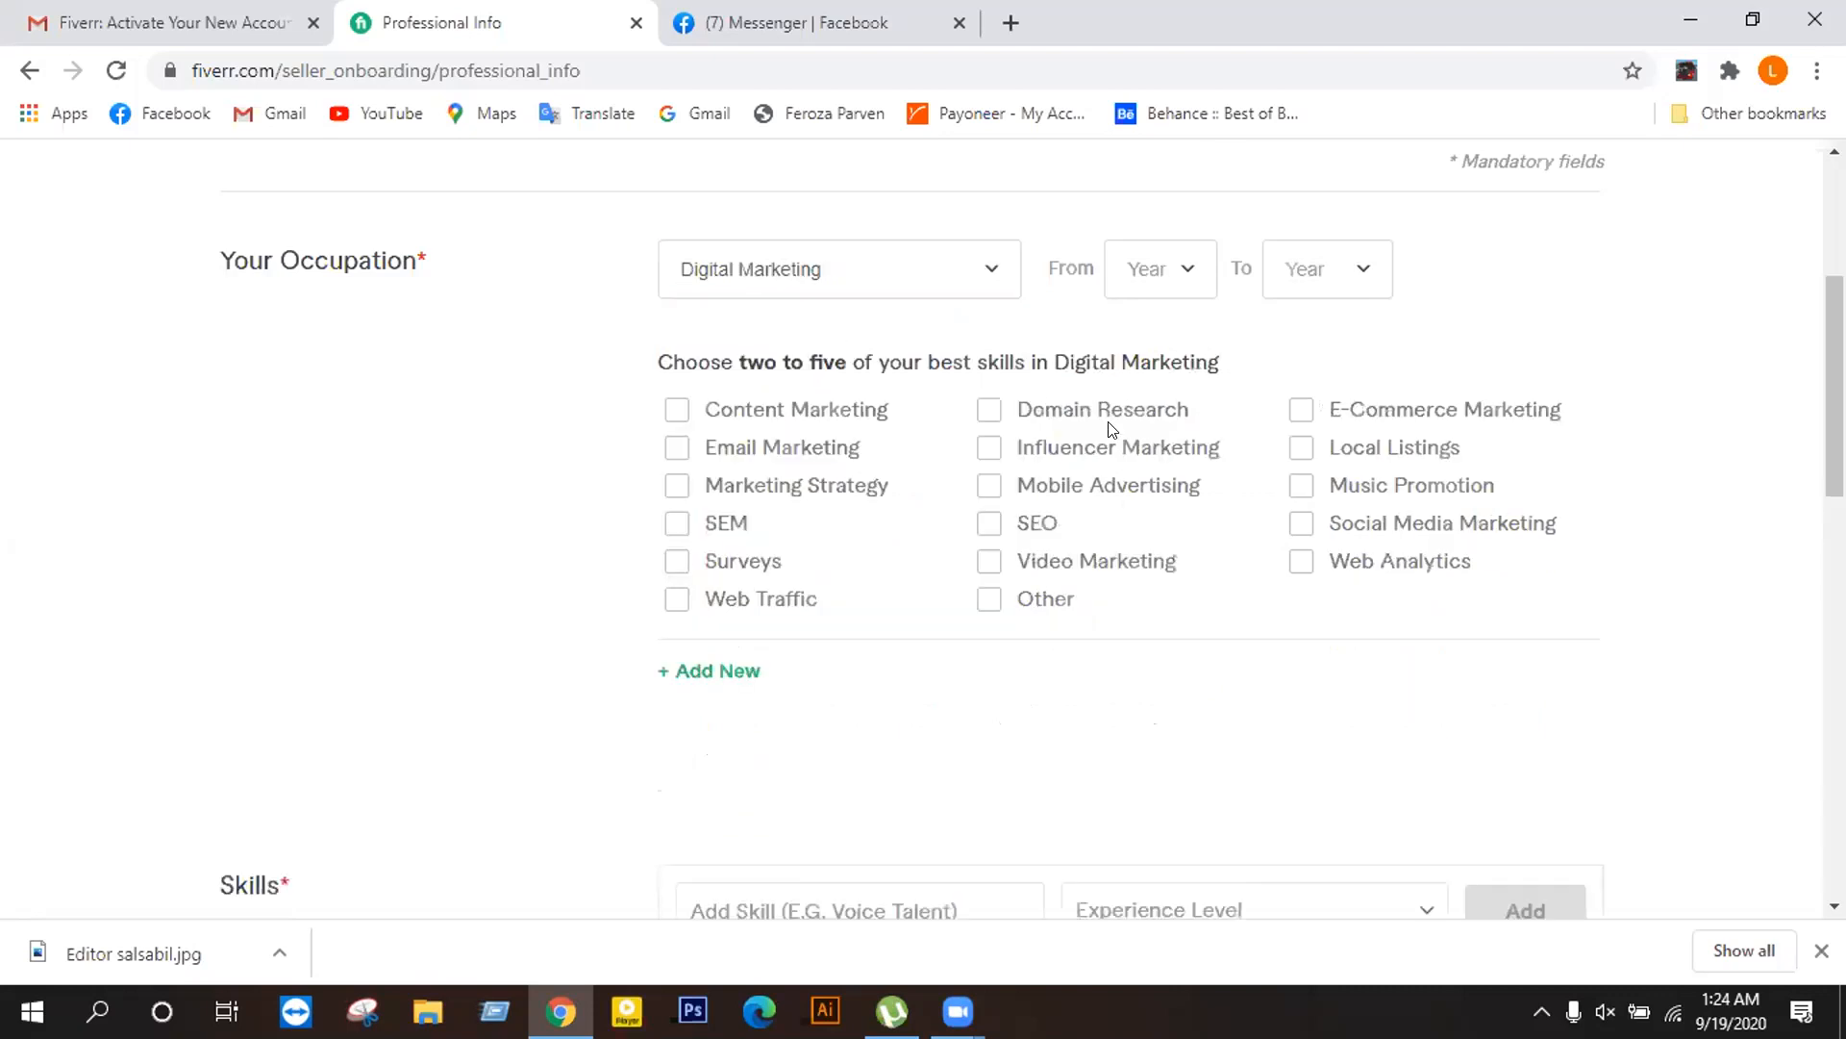
{"action": "left_click", "coordinate": [1072, 421]}
{"action": "left_click", "coordinate": [1072, 421]}
{"action": "left_click", "coordinate": [904, 274]}
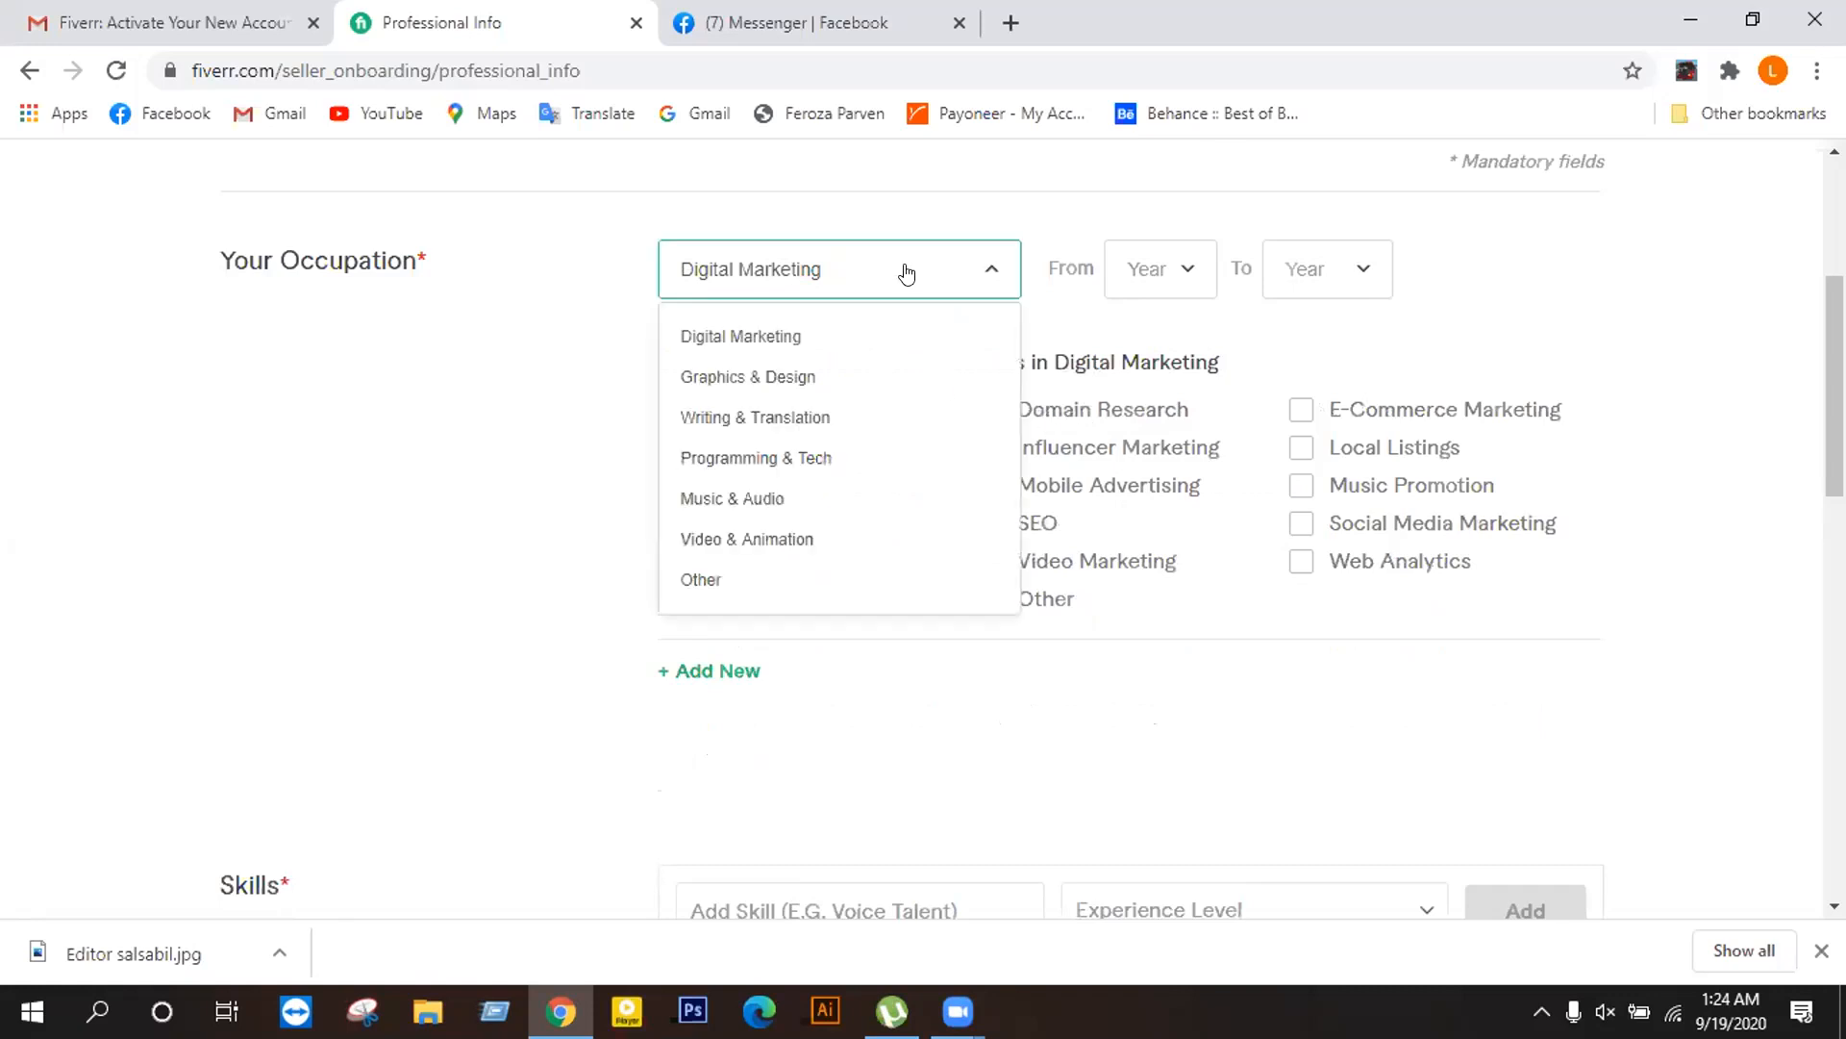
{"action": "left_click", "coordinate": [878, 377]}
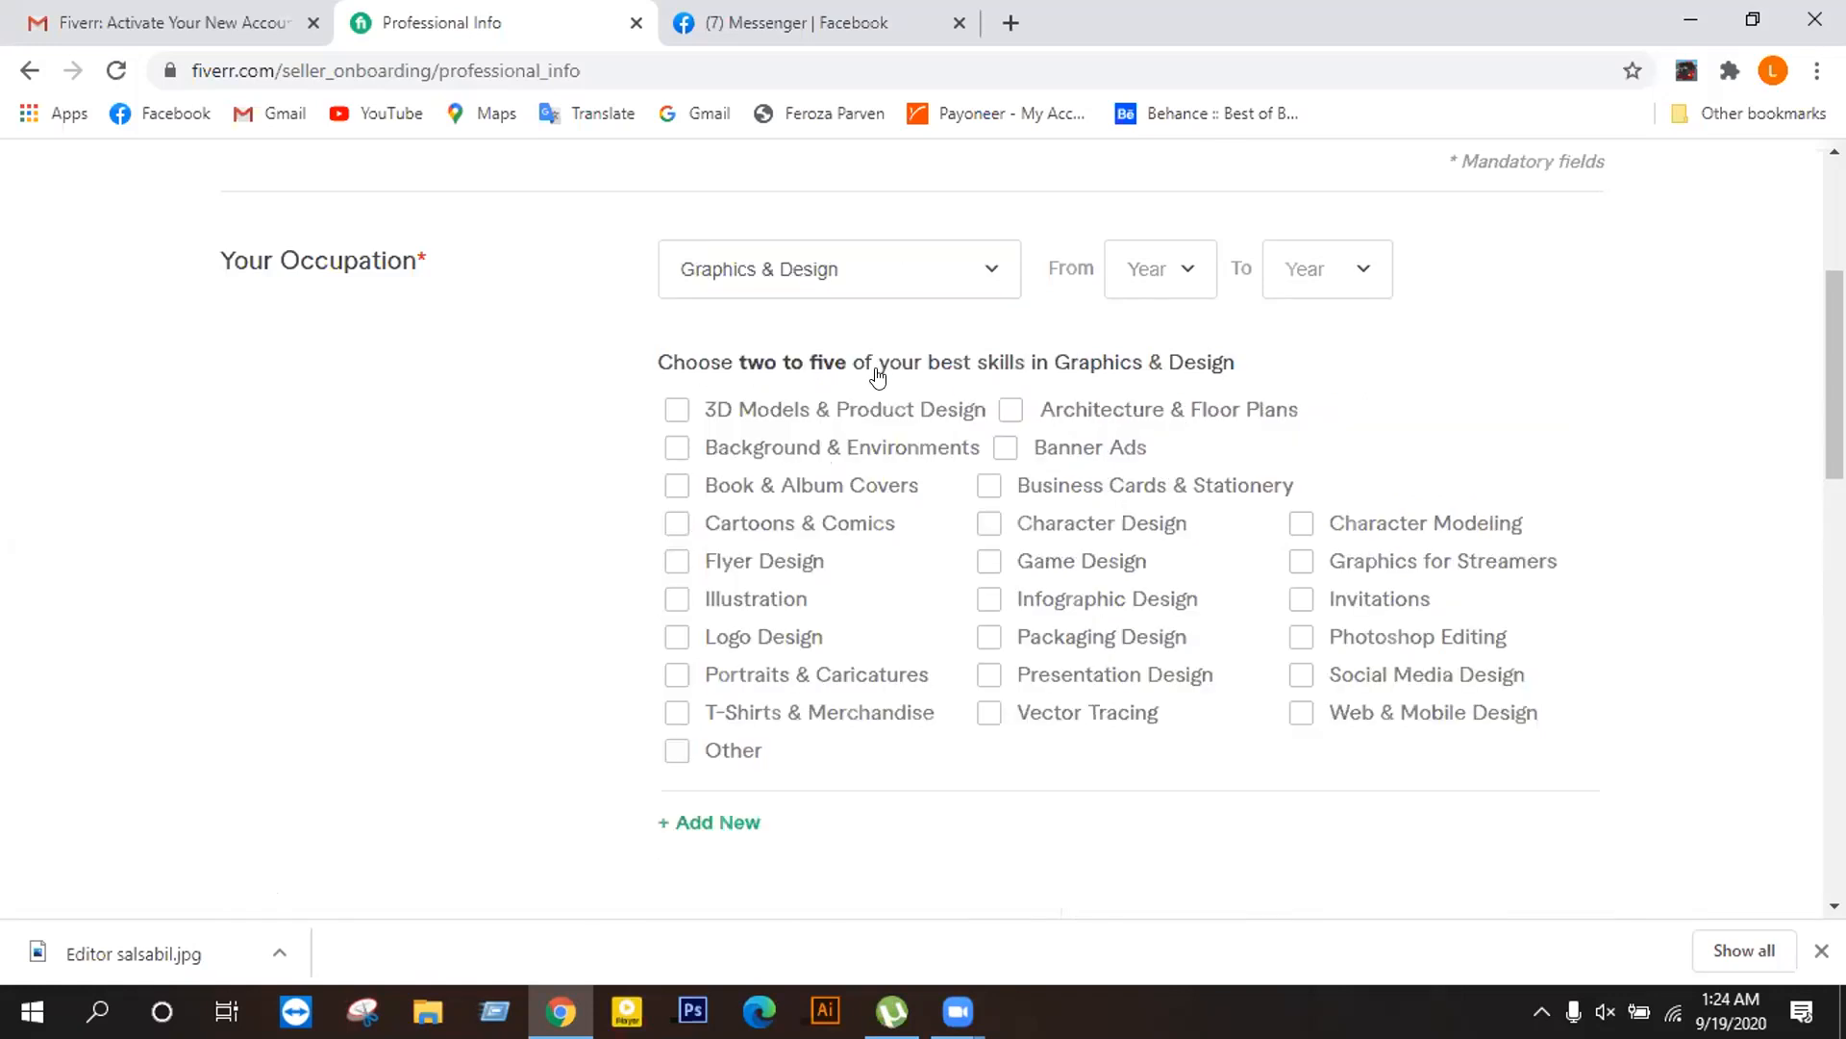
Tick Banner Ads, Social Media Design and Photoshop Editing, then scroll down to Skills
{"action": "left_click", "coordinate": [769, 454]}
{"action": "left_click", "coordinate": [854, 467]}
{"action": "left_click", "coordinate": [1135, 453]}
{"action": "left_click", "coordinate": [1316, 668]}
{"action": "left_click", "coordinate": [1354, 637]}
{"action": "scroll", "coordinate": [971, 688], "scroll_direction": "down", "scroll_amount": 1}
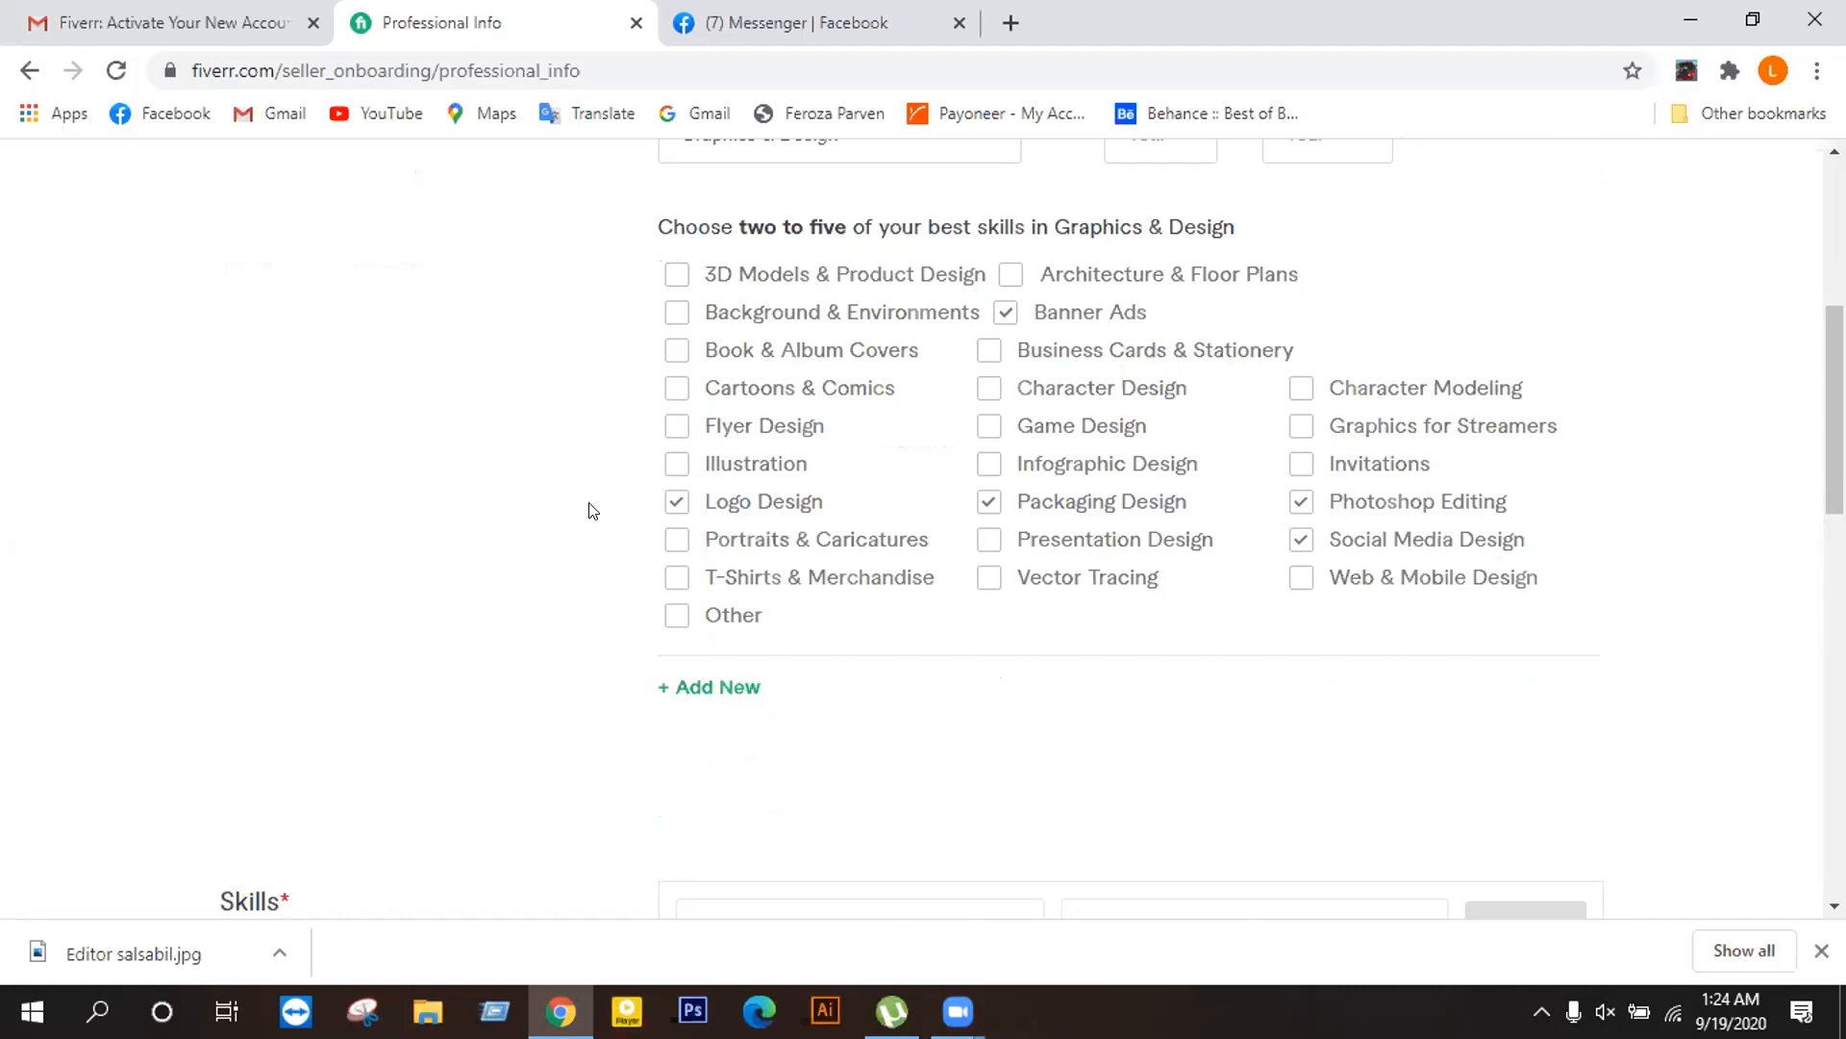
{"action": "scroll", "coordinate": [639, 583], "scroll_direction": "down", "scroll_amount": 3}
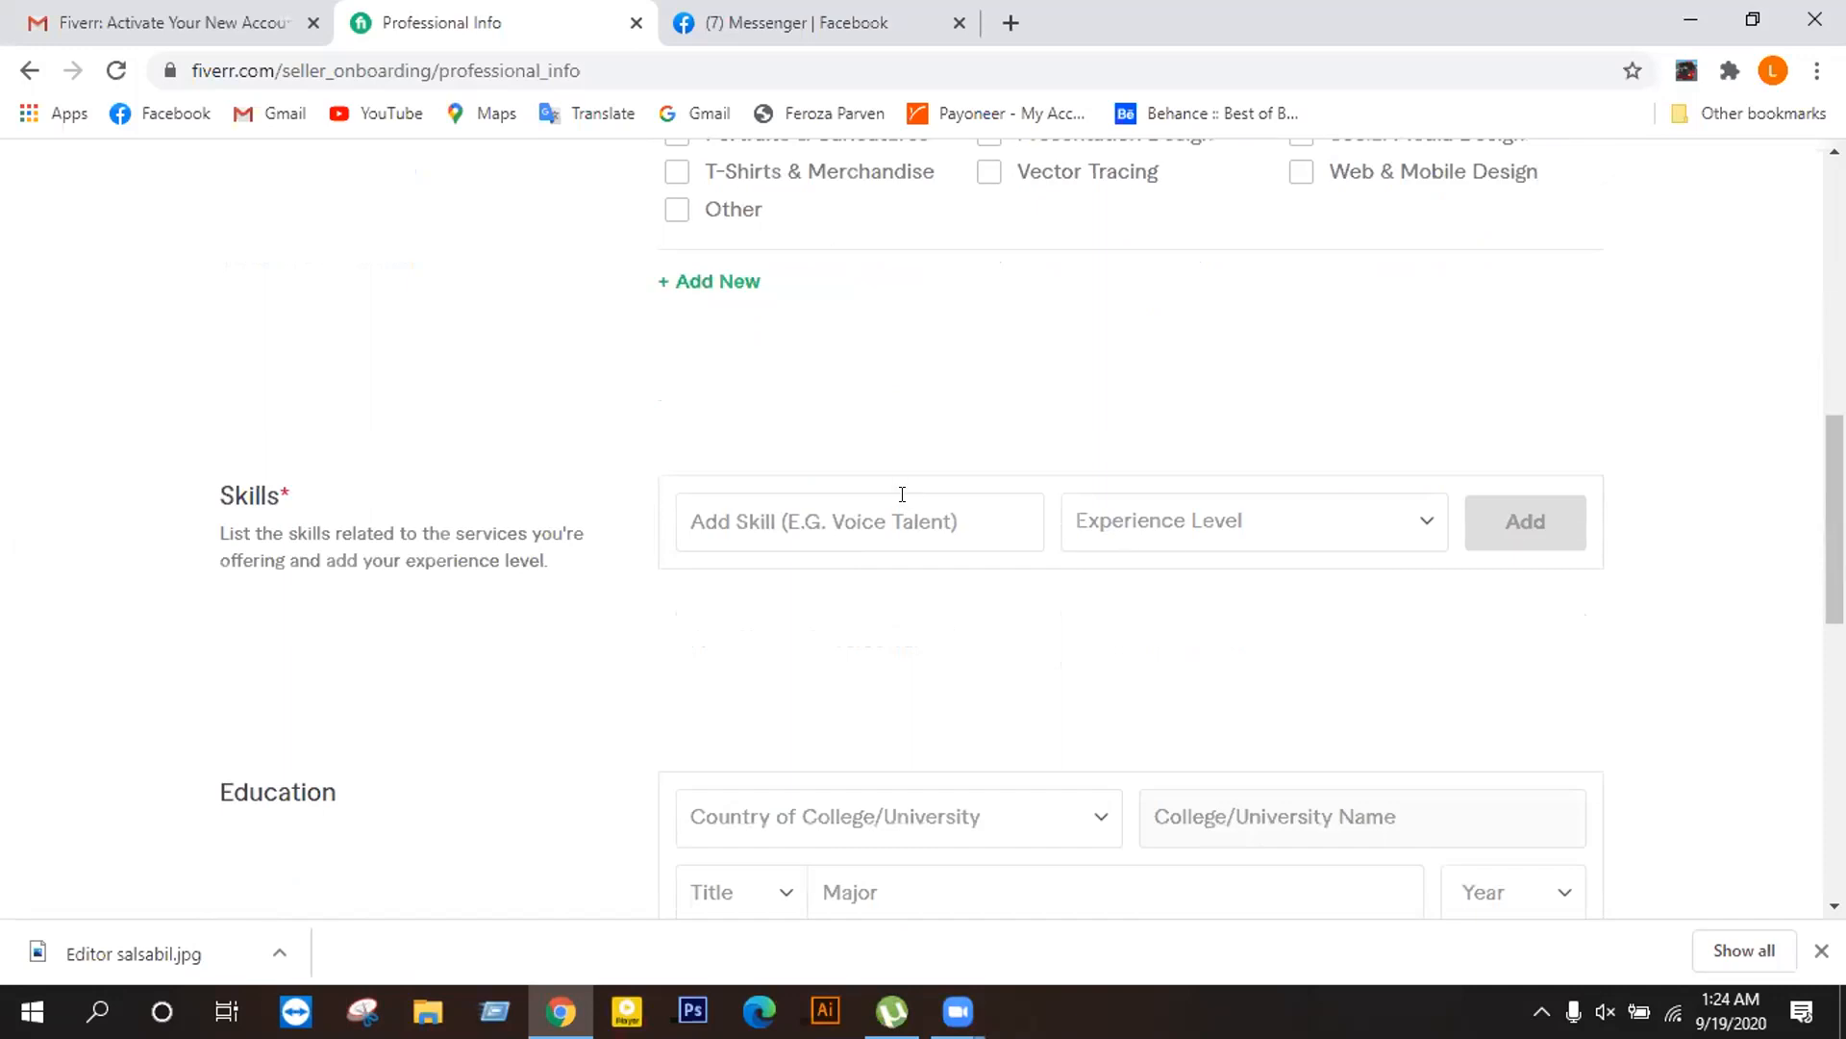
Add Adobe Photoshop at Expert level to the Skills list and open a new skill row
{"action": "type", "text": "Ado"}
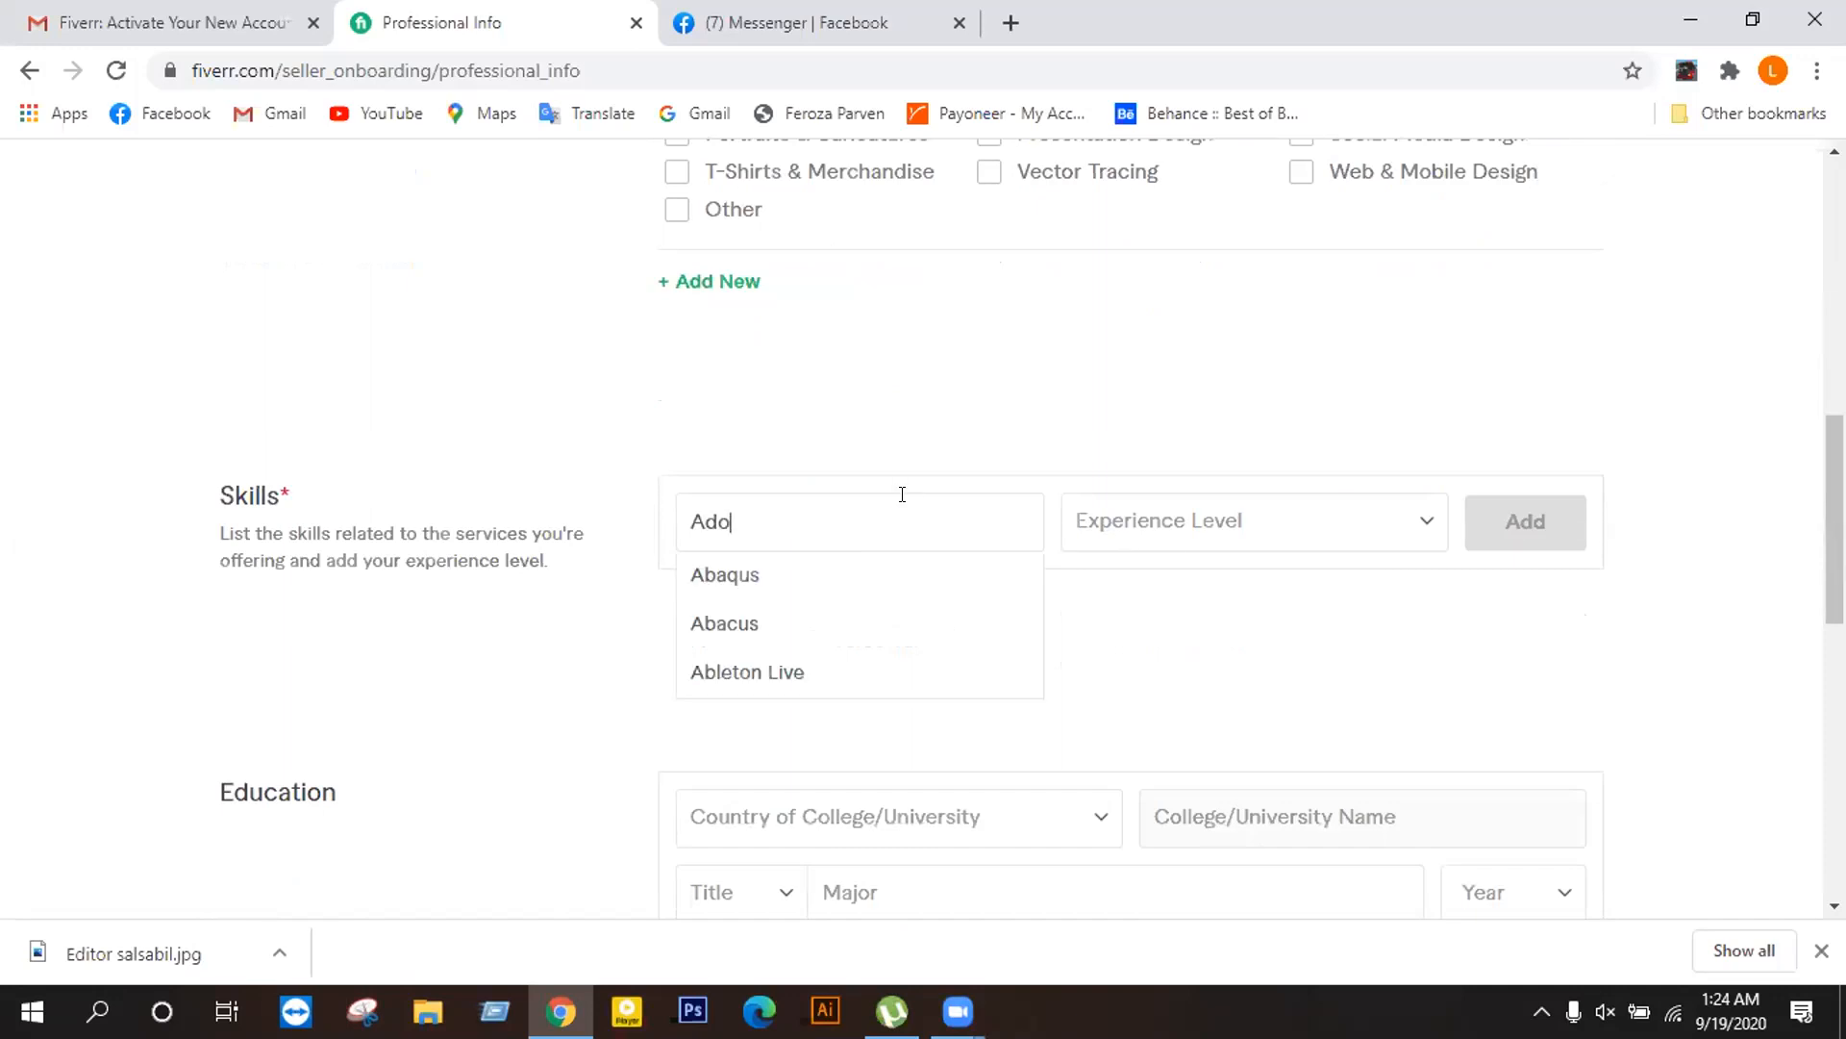
{"action": "type", "text": "be "}
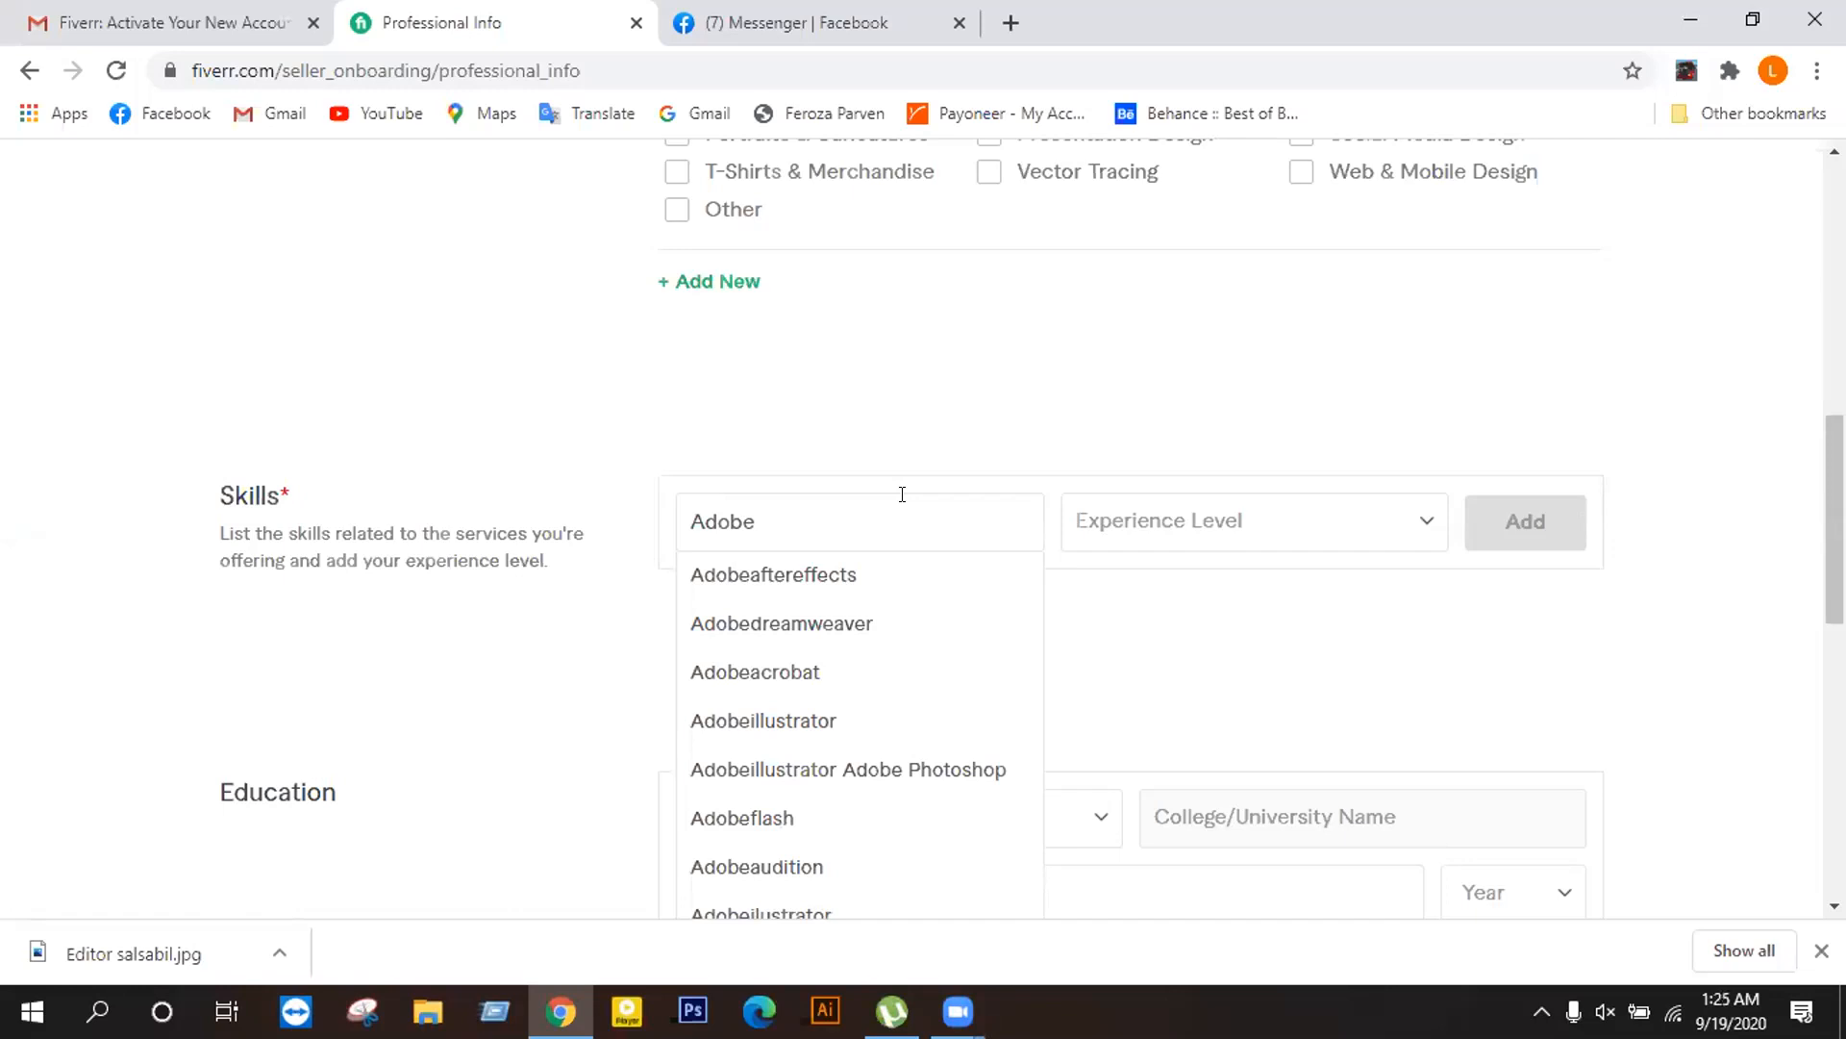
{"action": "type", "text": "Pho"}
{"action": "key", "text": "Down"}
{"action": "key", "text": "Down"}
{"action": "key", "text": "Up"}
{"action": "key", "text": "Return"}
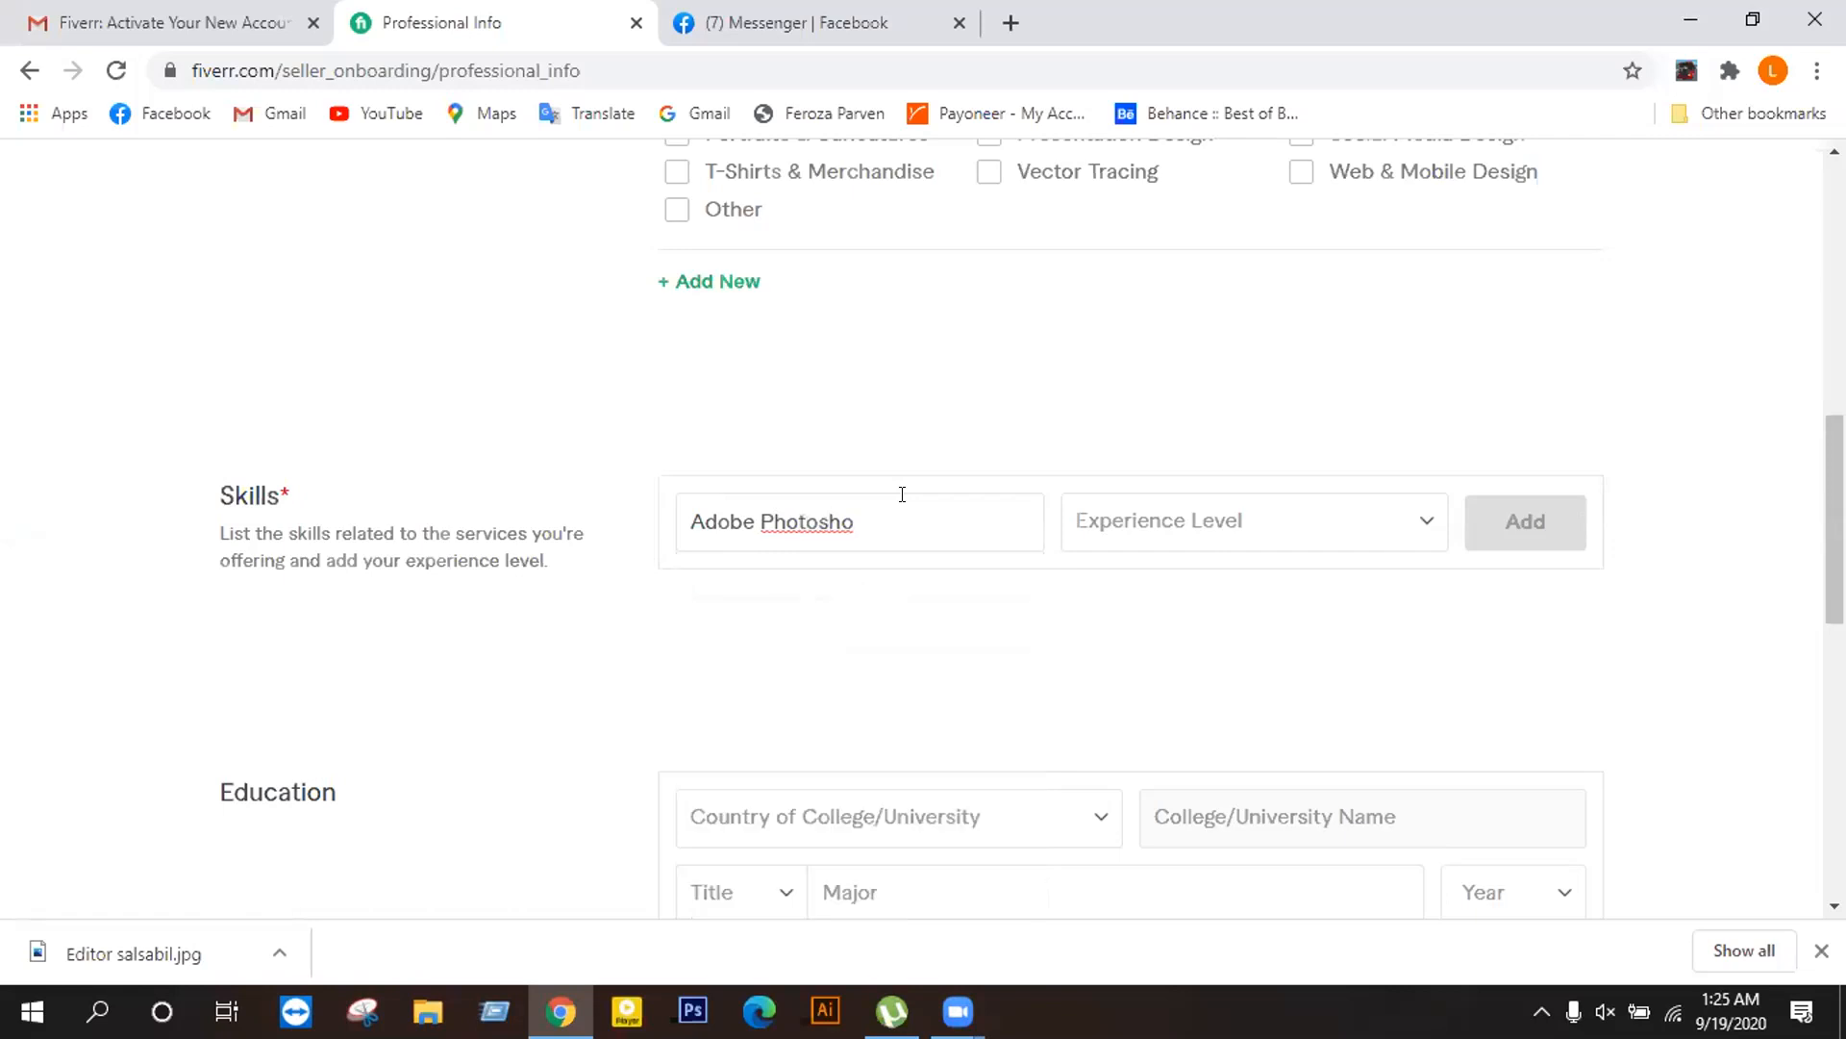
{"action": "key", "text": "BackSpace"}
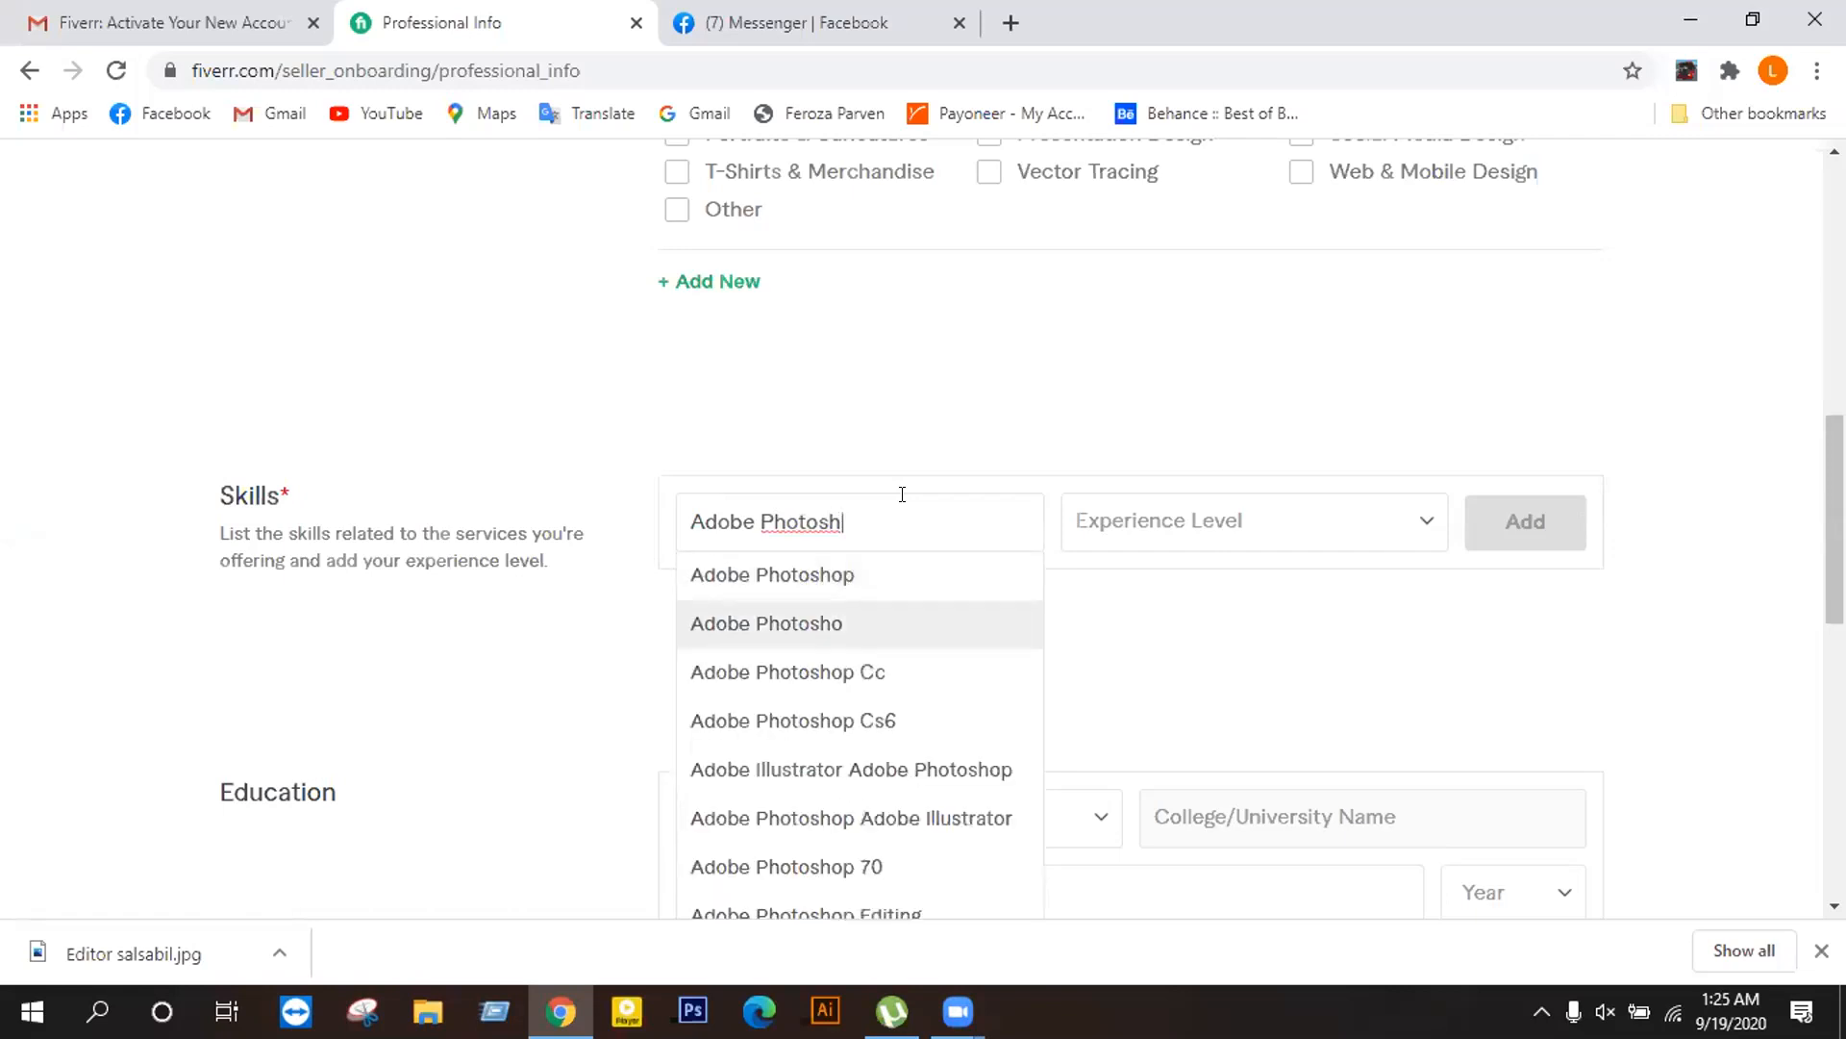
{"action": "key", "text": "Return"}
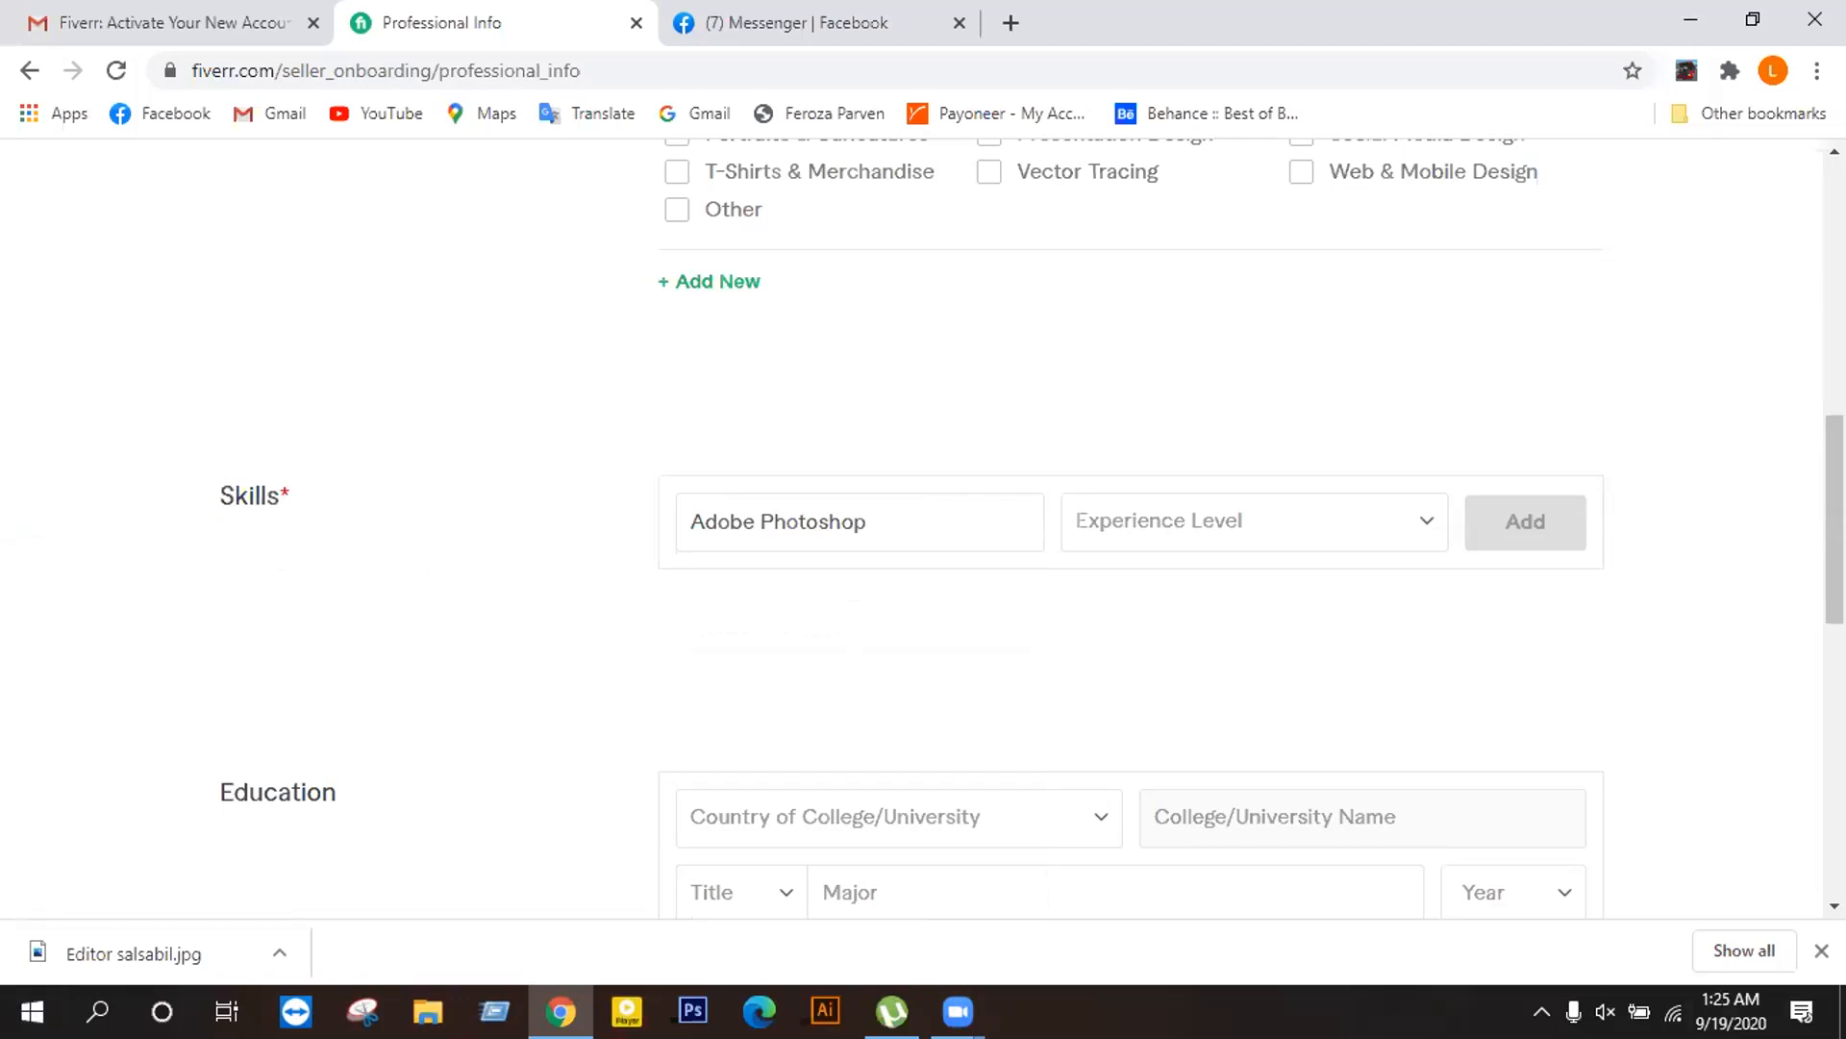
{"action": "left_click", "coordinate": [1257, 523]}
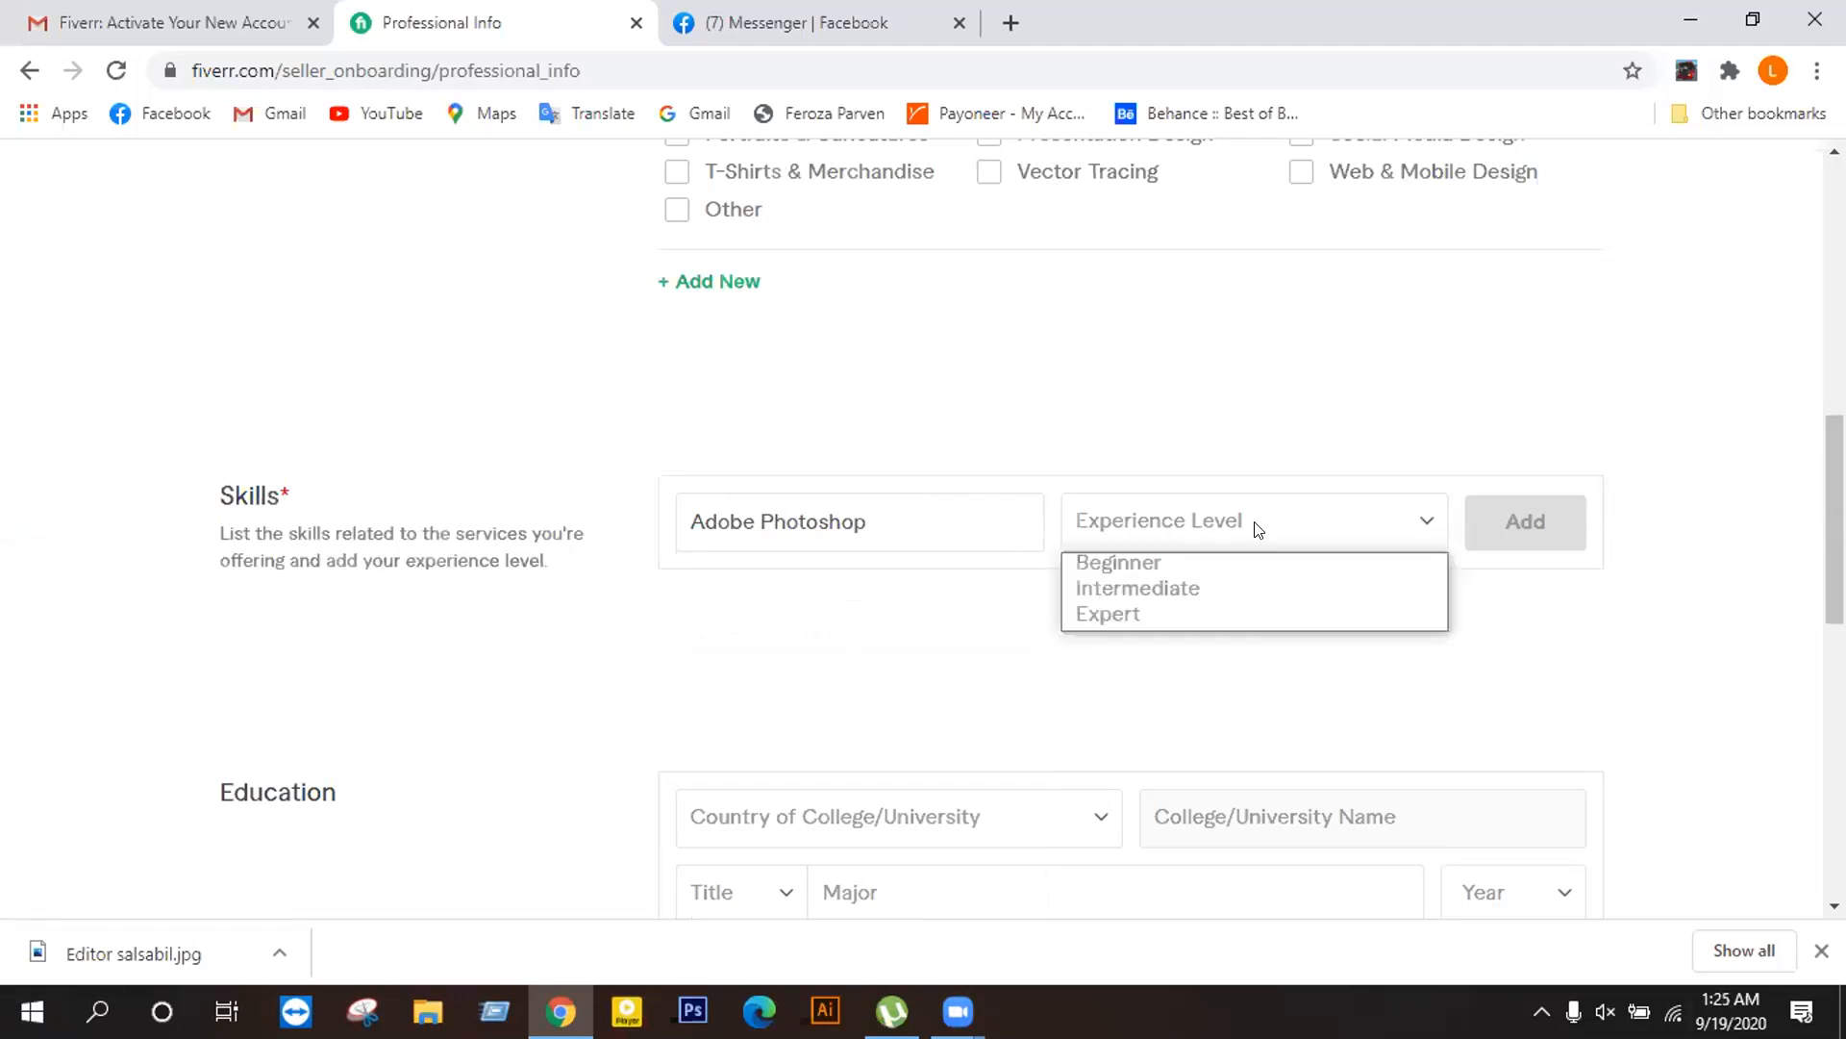
{"action": "left_click", "coordinate": [1236, 616]}
{"action": "scroll", "coordinate": [1183, 617], "scroll_direction": "down", "scroll_amount": 2}
{"action": "left_click", "coordinate": [1498, 402]}
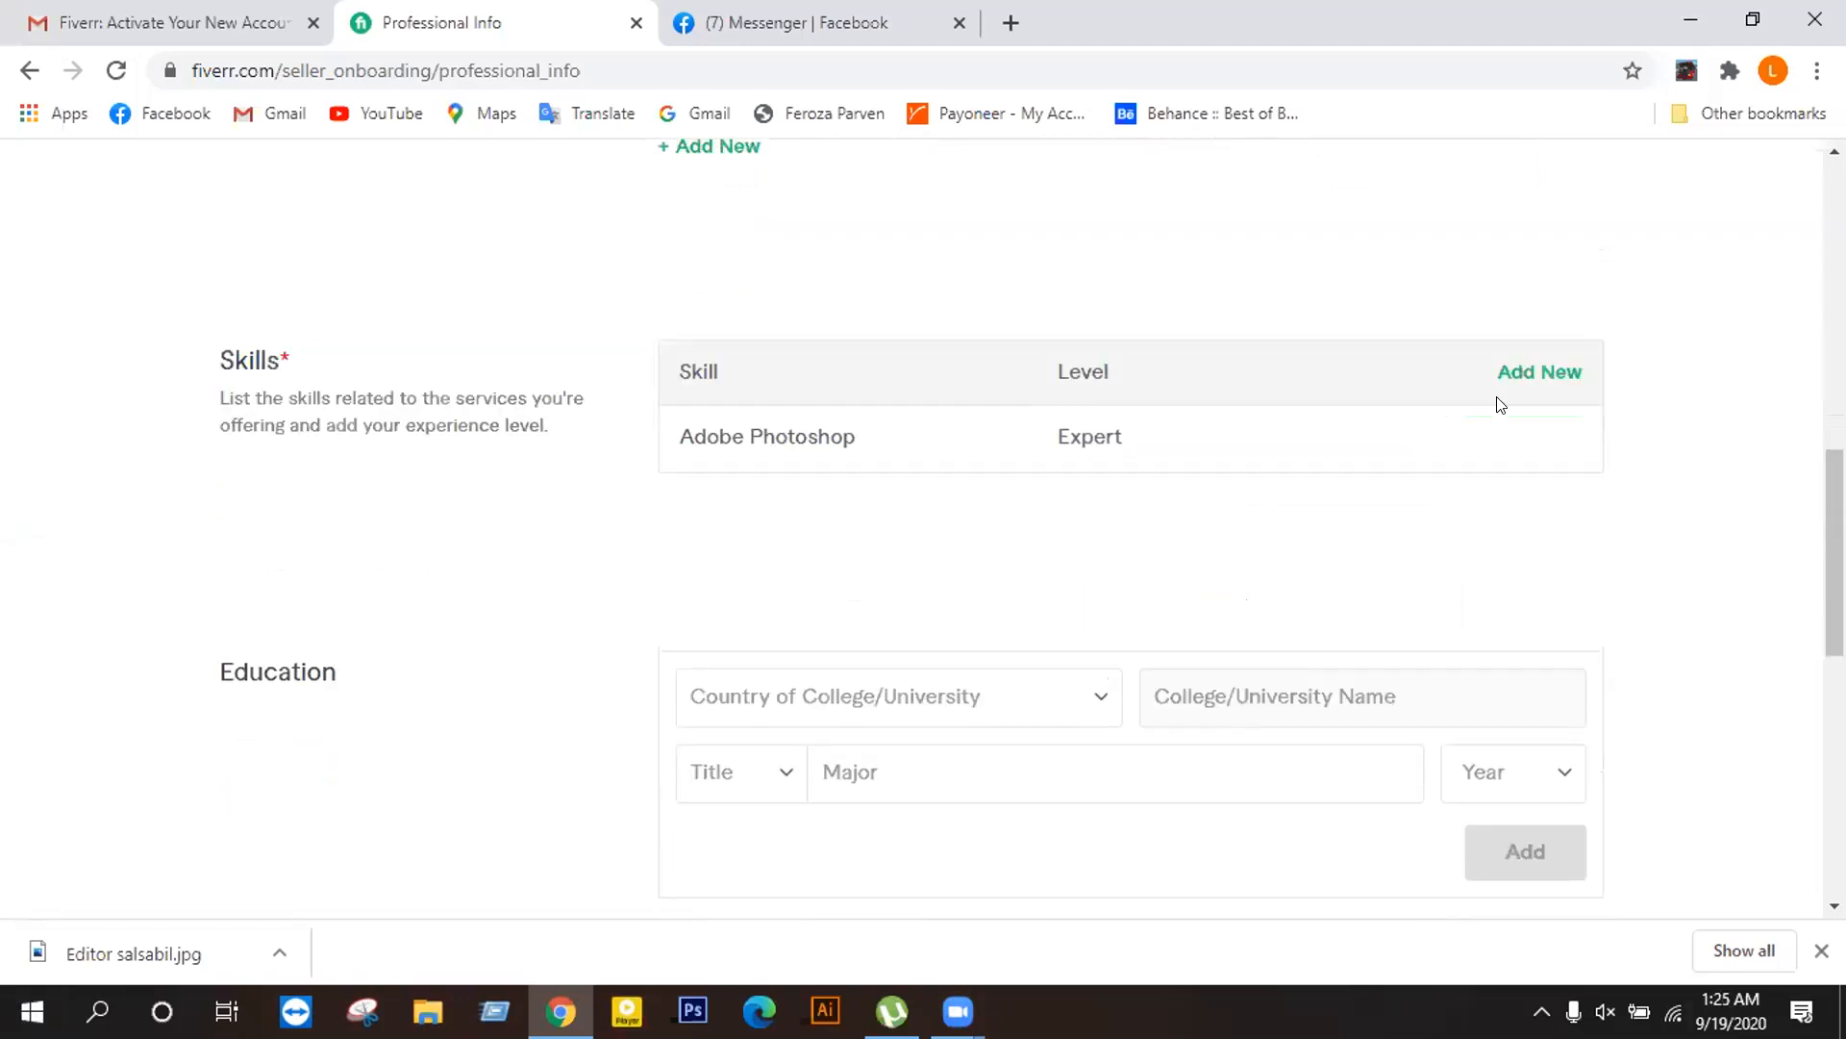
{"action": "left_click", "coordinate": [1539, 374]}
{"action": "scroll", "coordinate": [1250, 404], "scroll_direction": "up", "scroll_amount": 2}
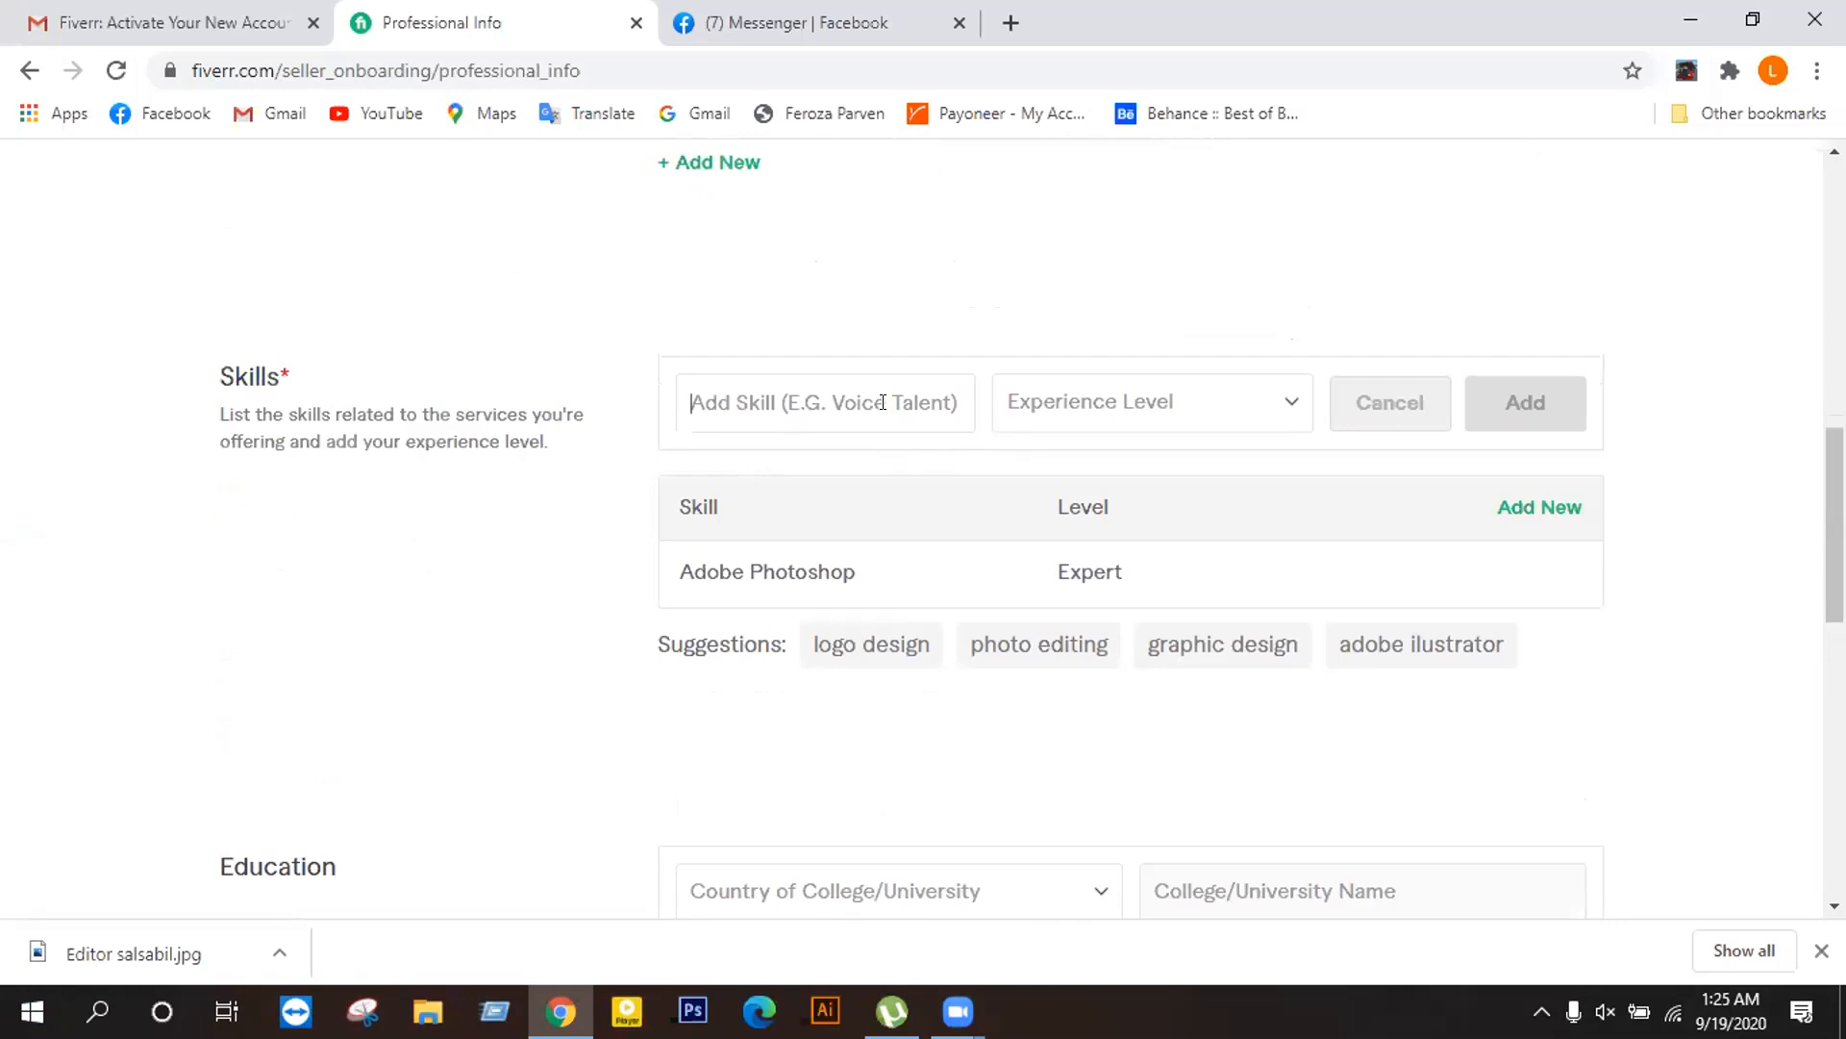
Add Adobe Illustrator as an Expert-level skill
{"action": "type", "text": "Adobe "}
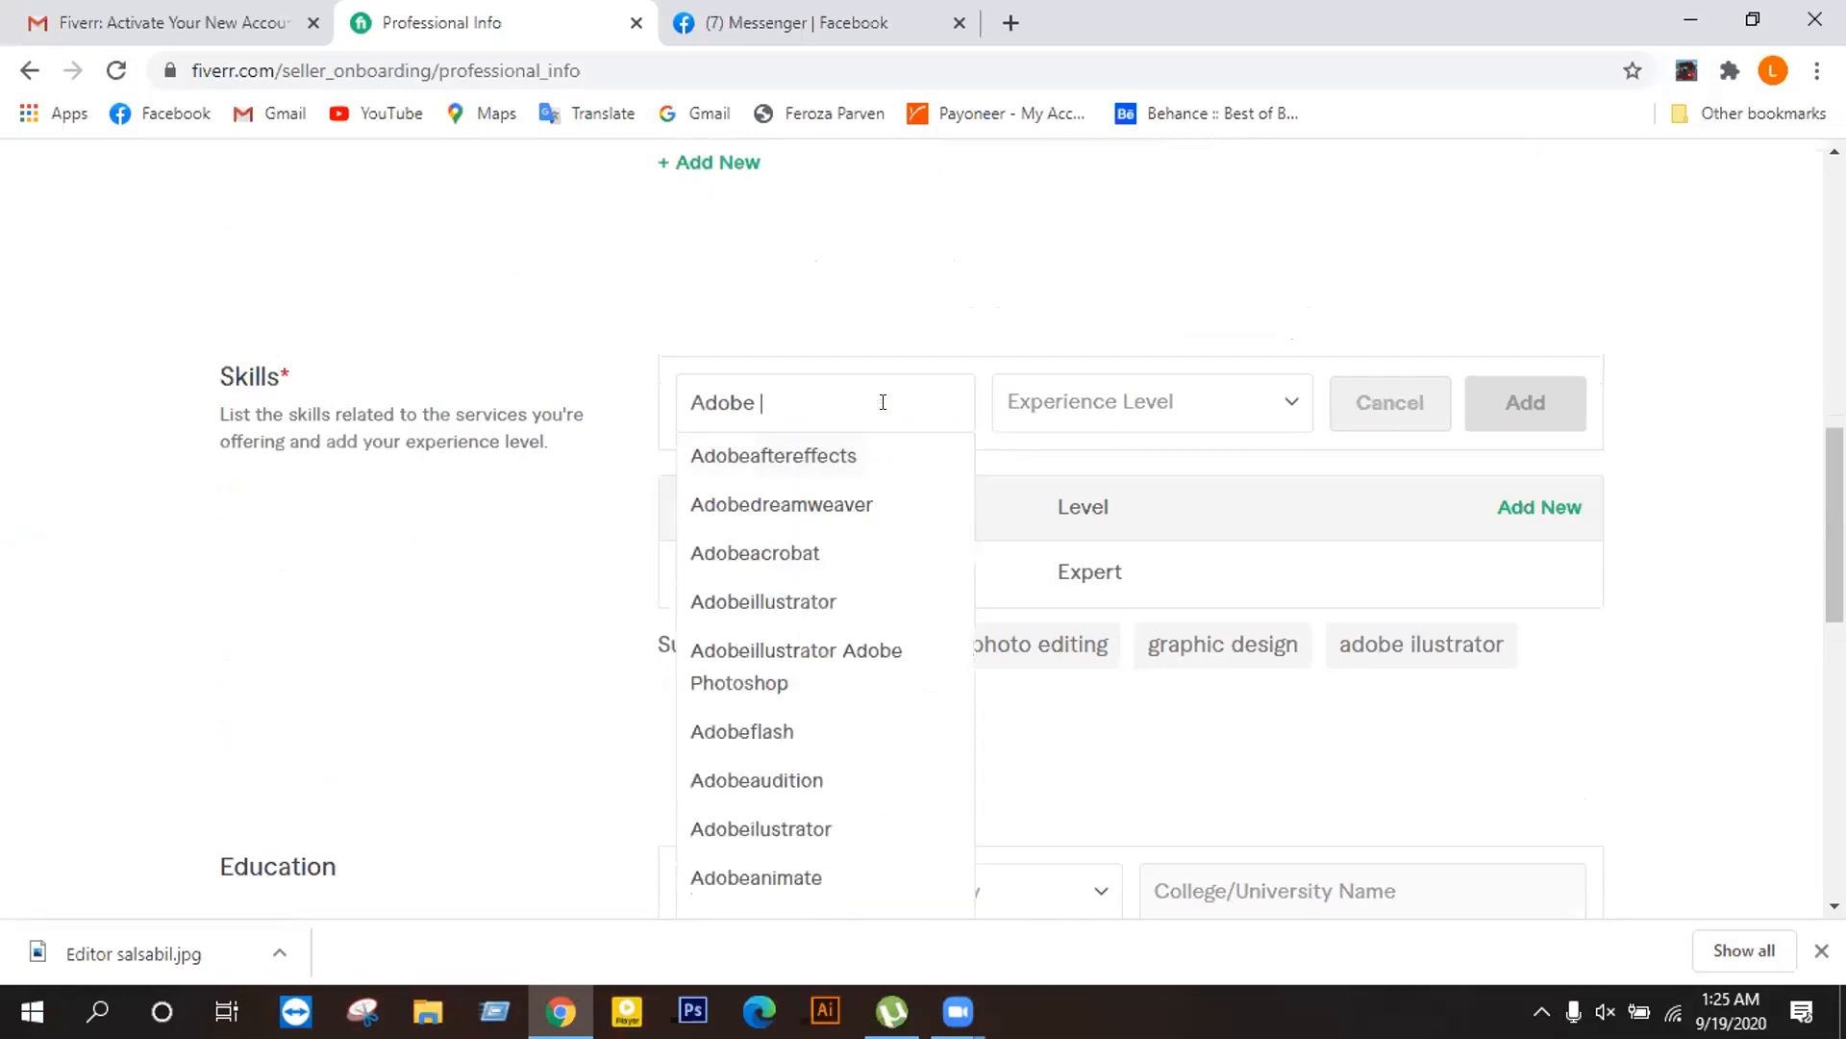
{"action": "type", "text": "Ill"}
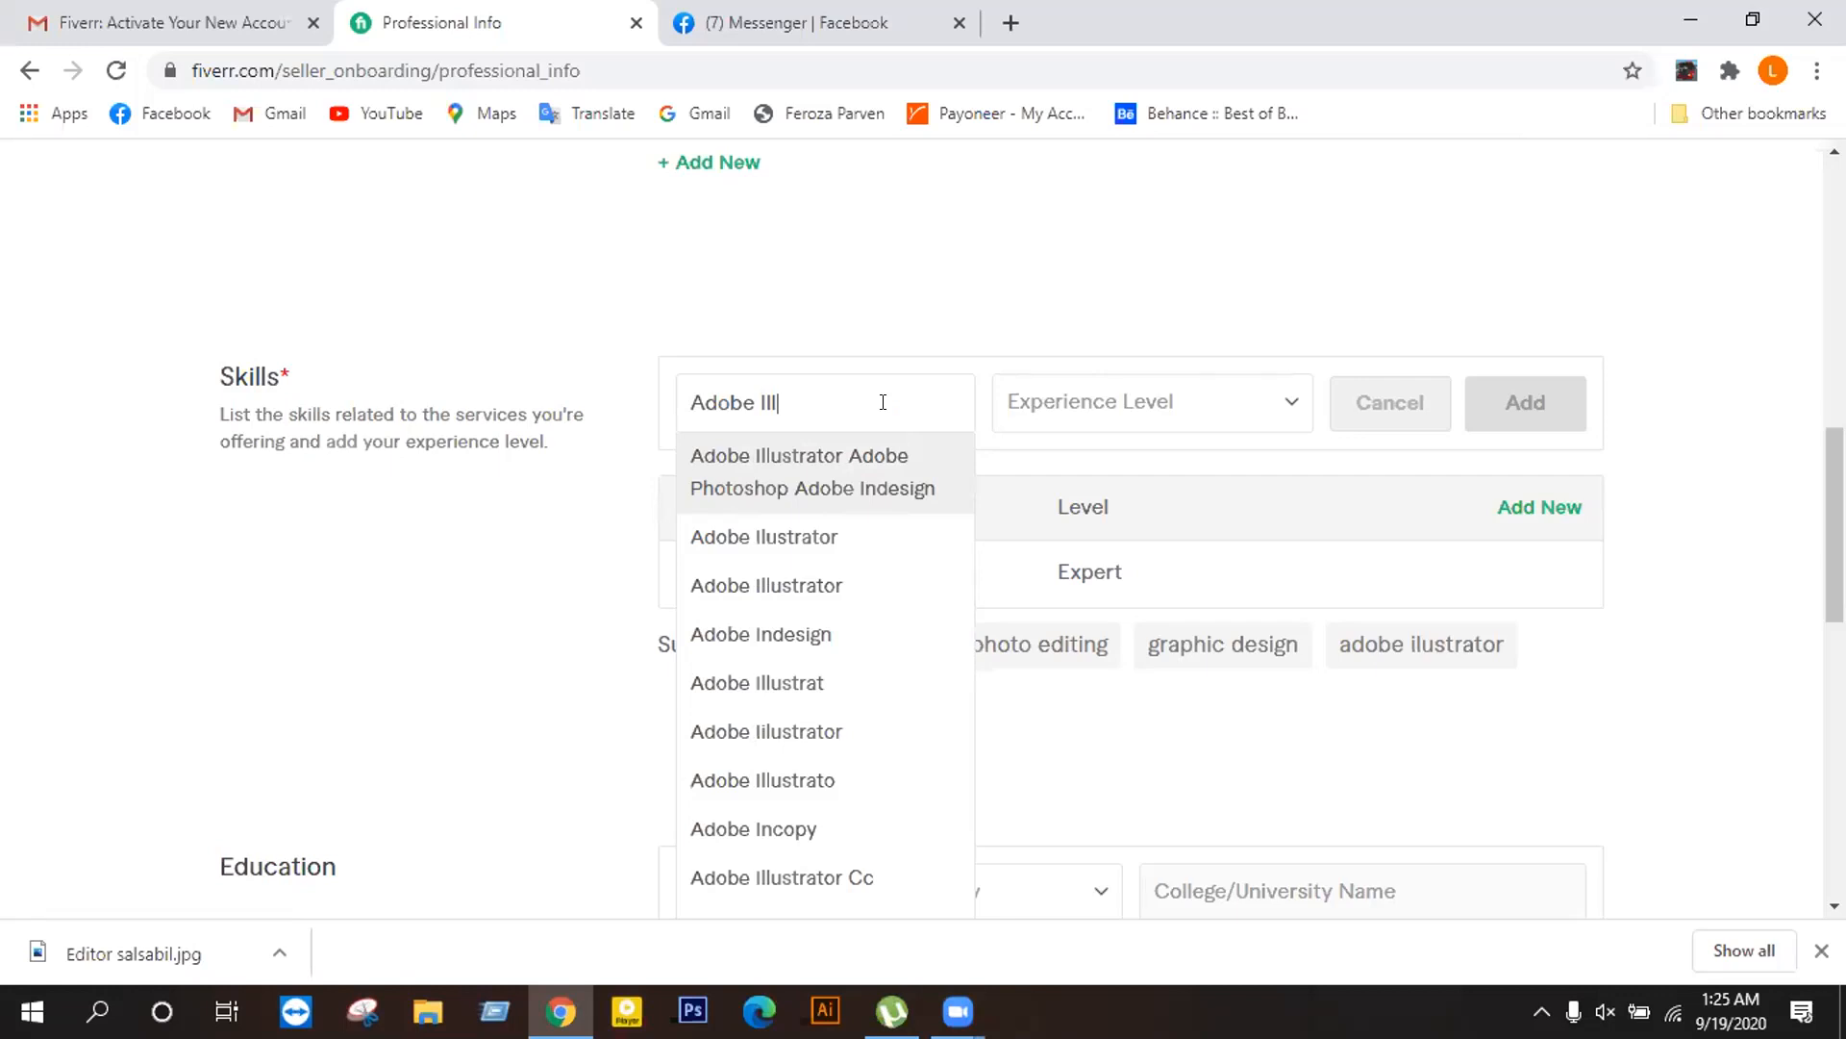
{"action": "key", "text": "Return"}
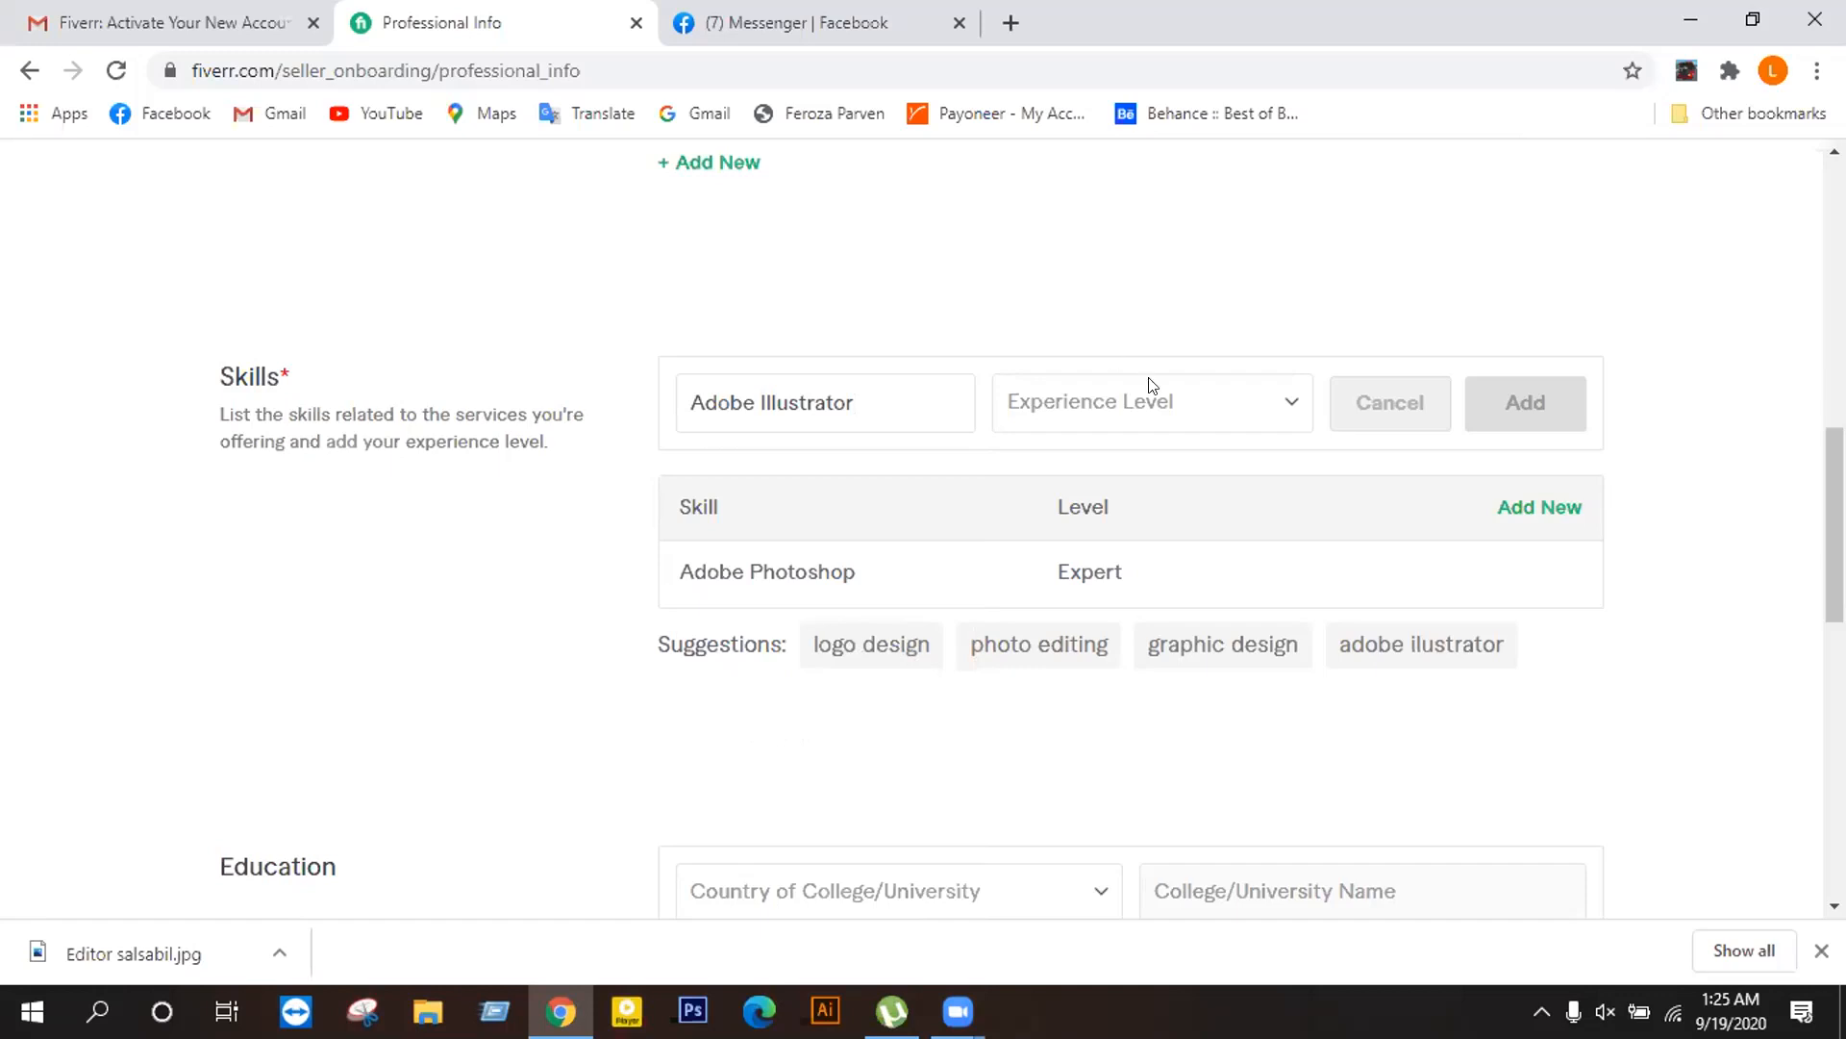
{"action": "left_click", "coordinate": [1157, 417]}
{"action": "left_click", "coordinate": [1157, 492]}
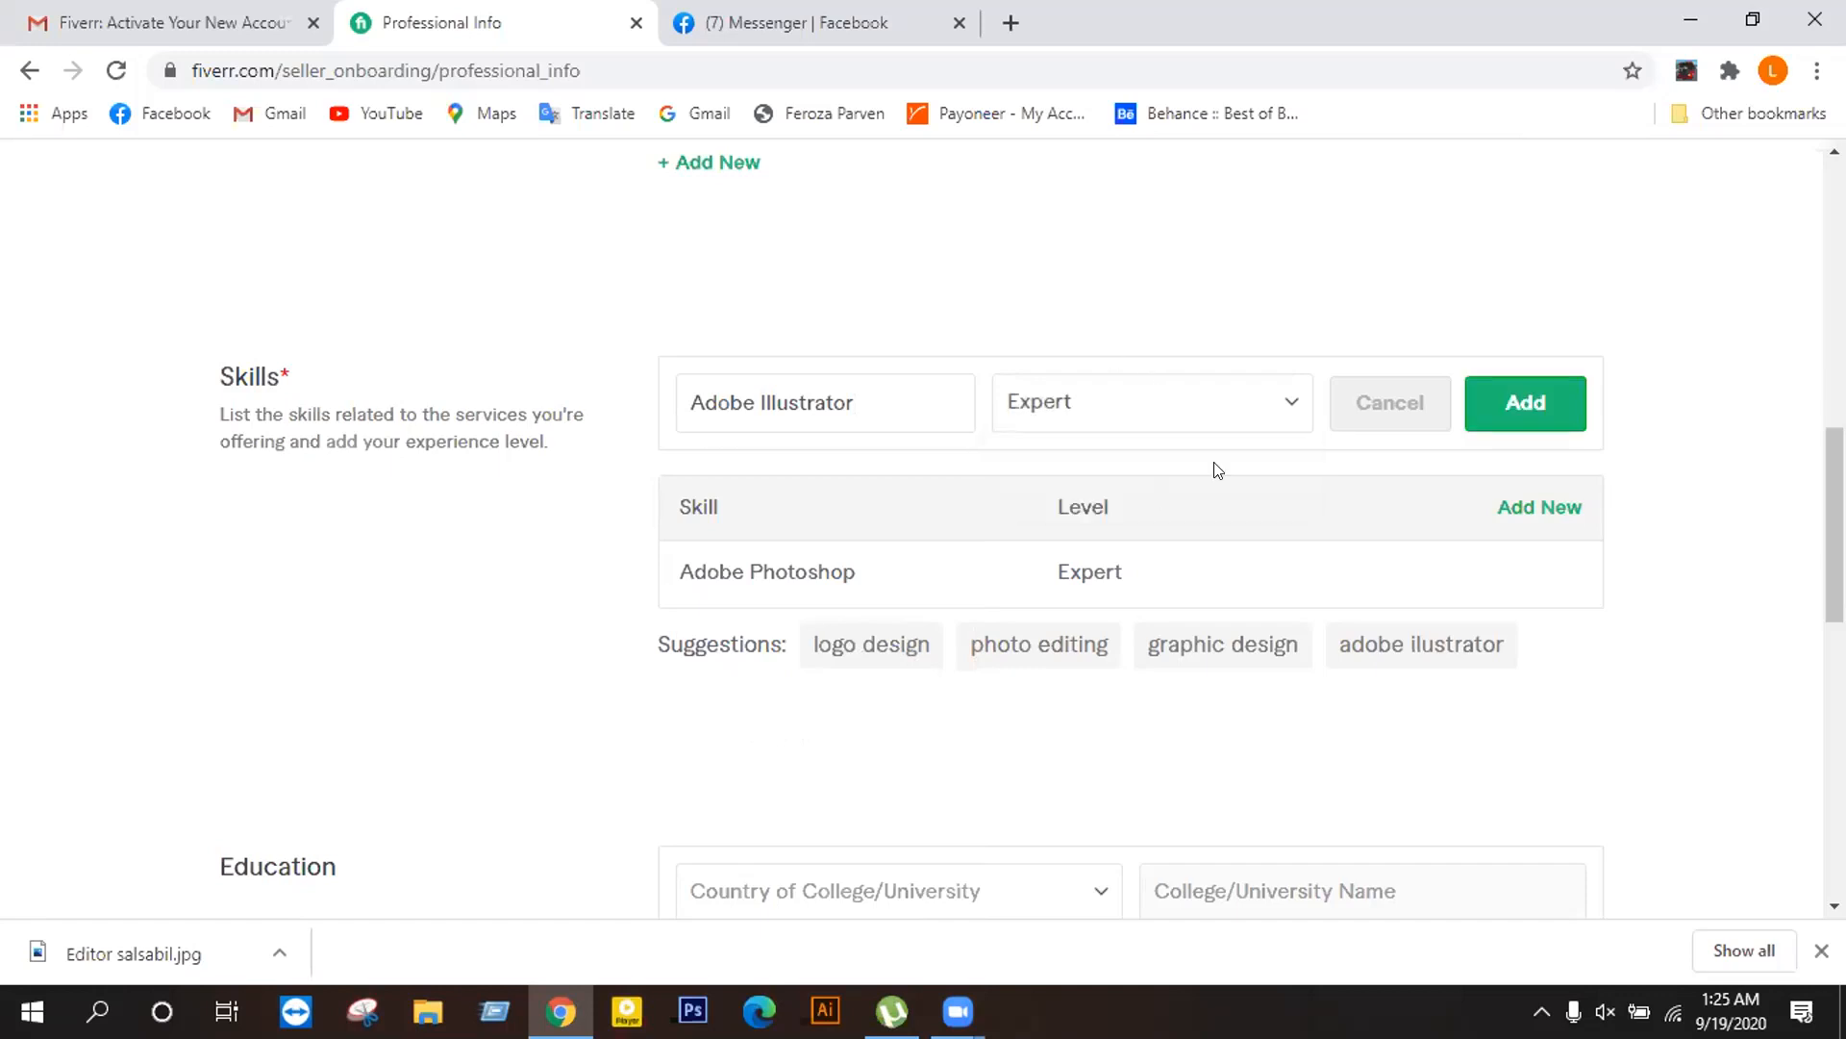
{"action": "left_click", "coordinate": [1507, 402]}
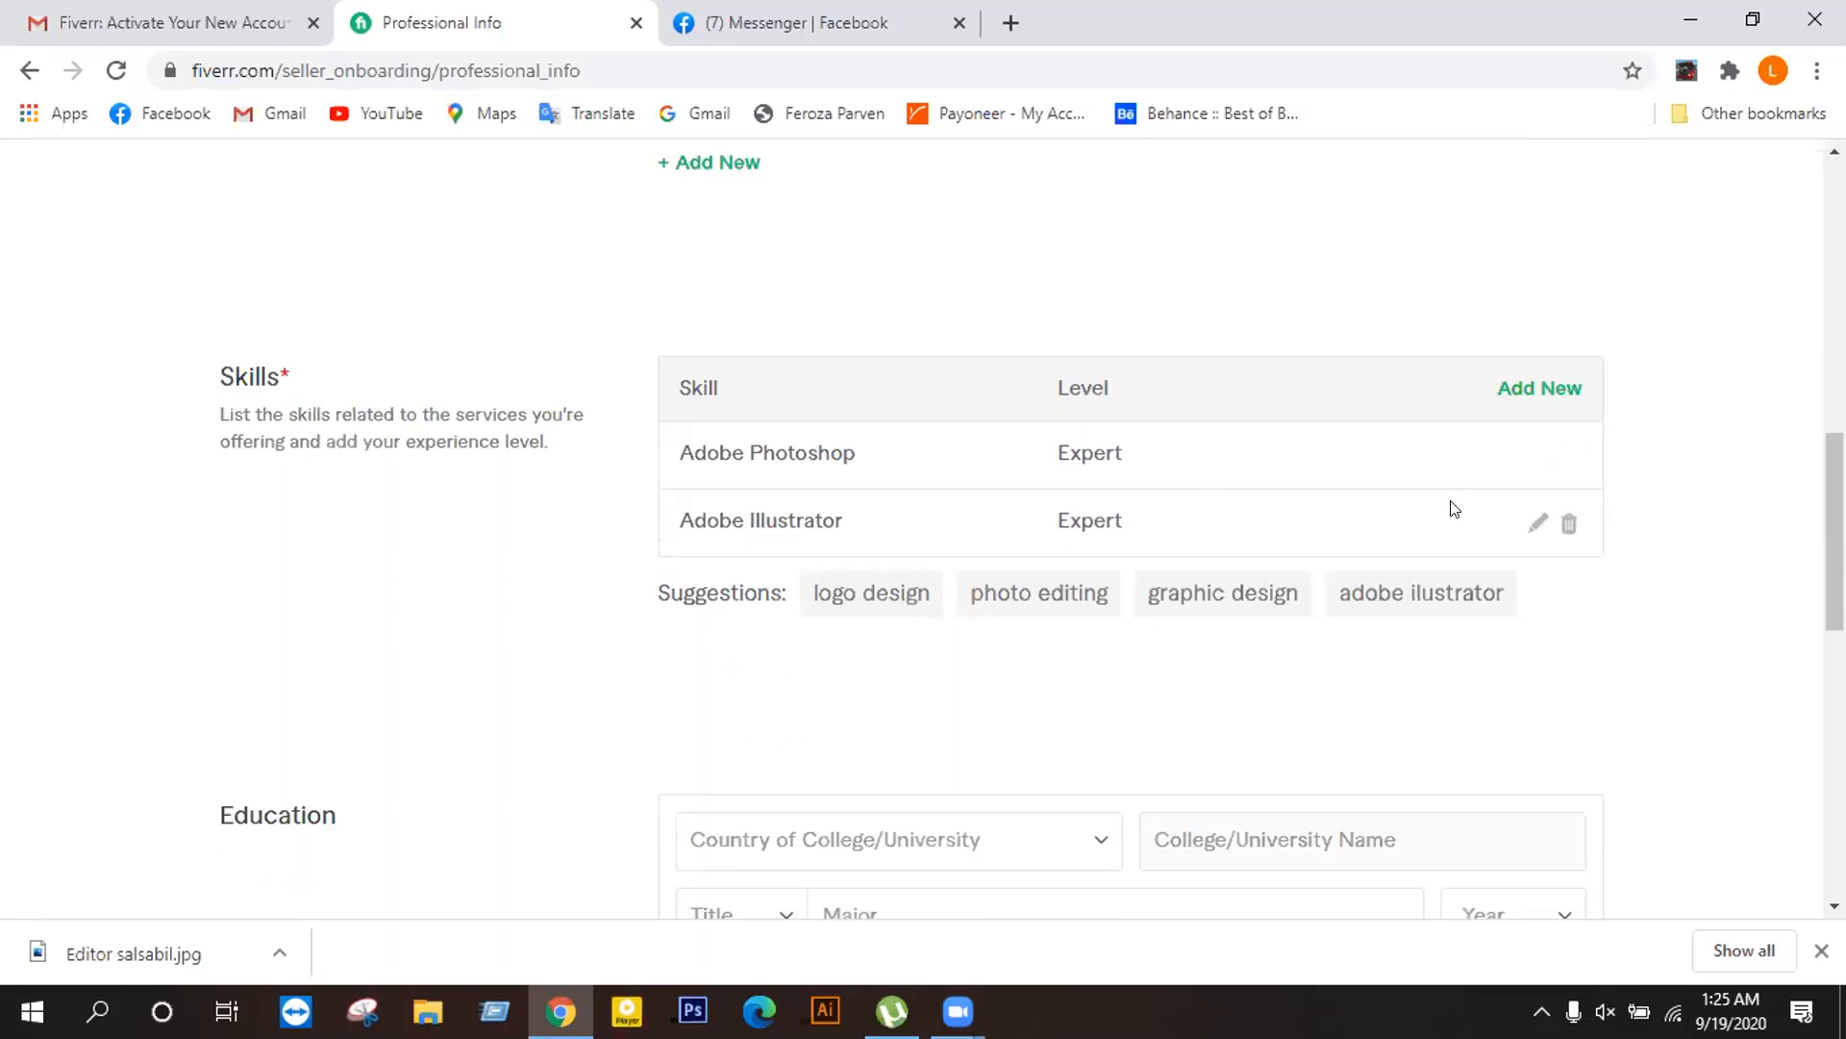
{"action": "scroll", "coordinate": [1305, 602], "scroll_direction": "down", "scroll_amount": 1}
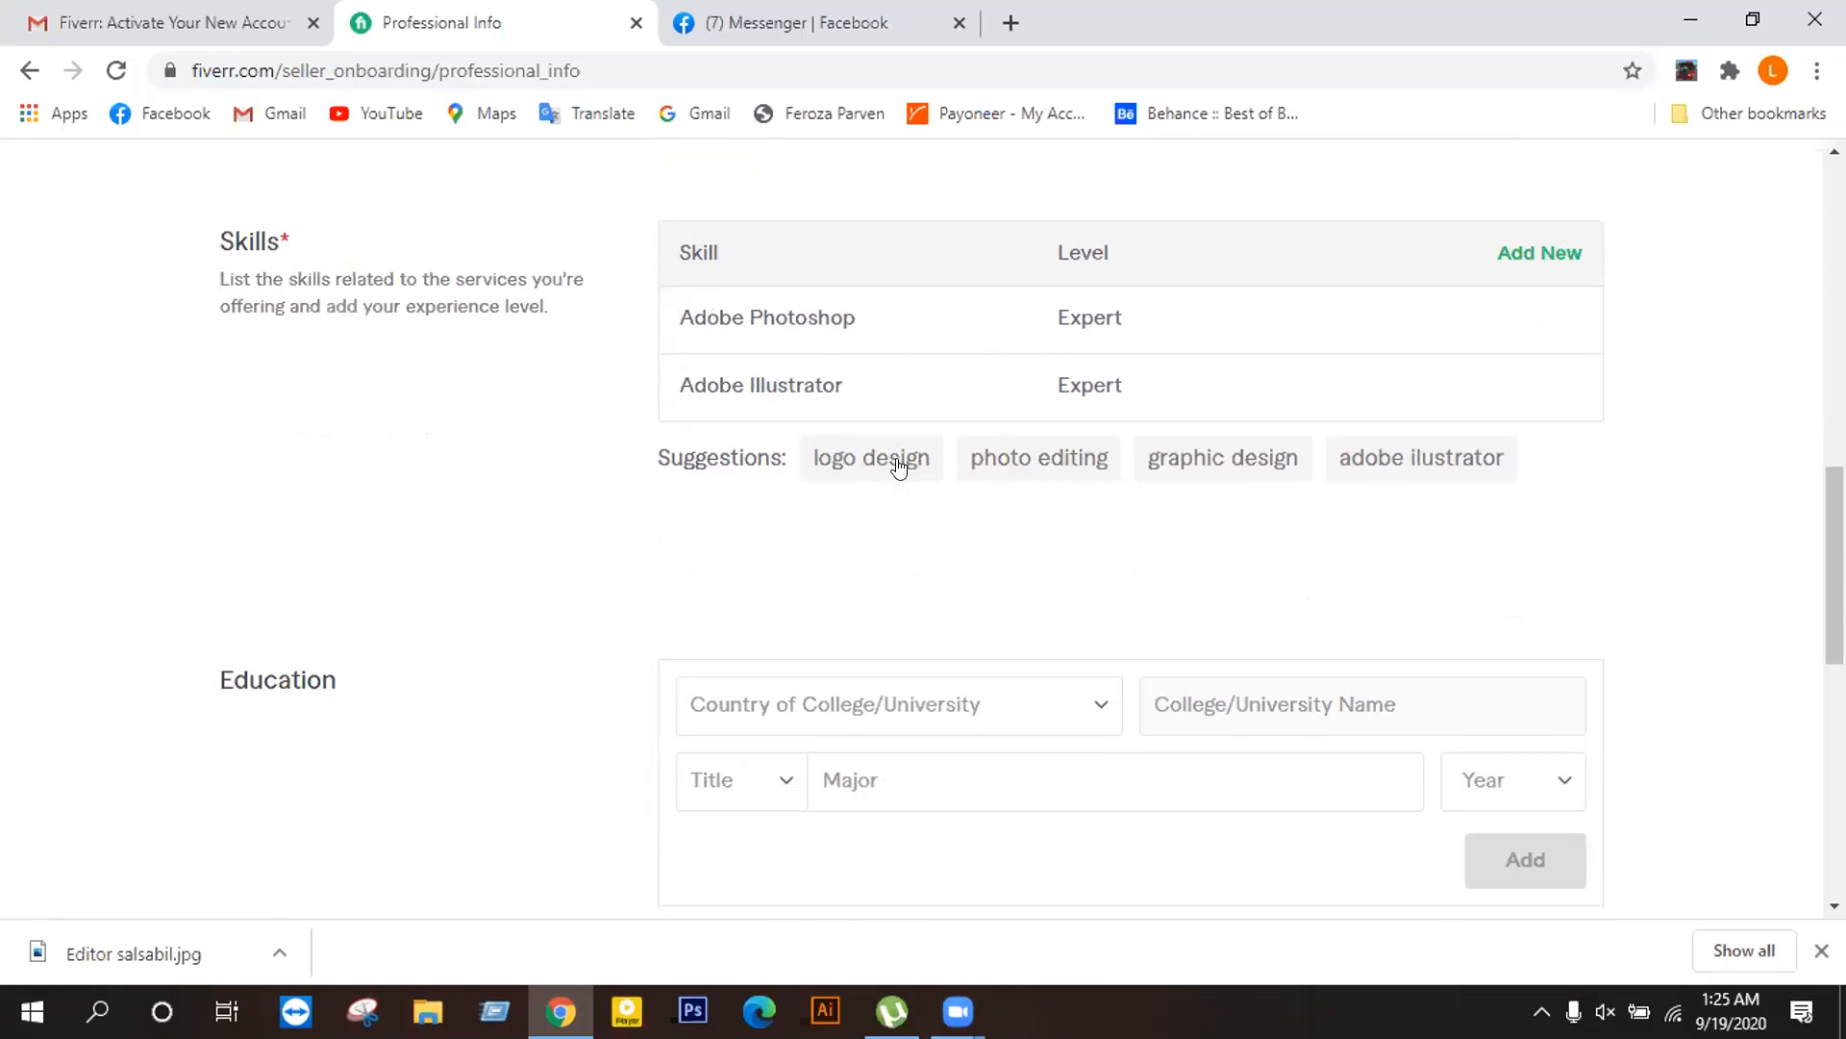
Add Graphic Design and Photo Editing as Expert-level skills
{"action": "left_click", "coordinate": [1192, 456]}
{"action": "left_click", "coordinate": [1185, 253]}
{"action": "left_click", "coordinate": [1160, 357]}
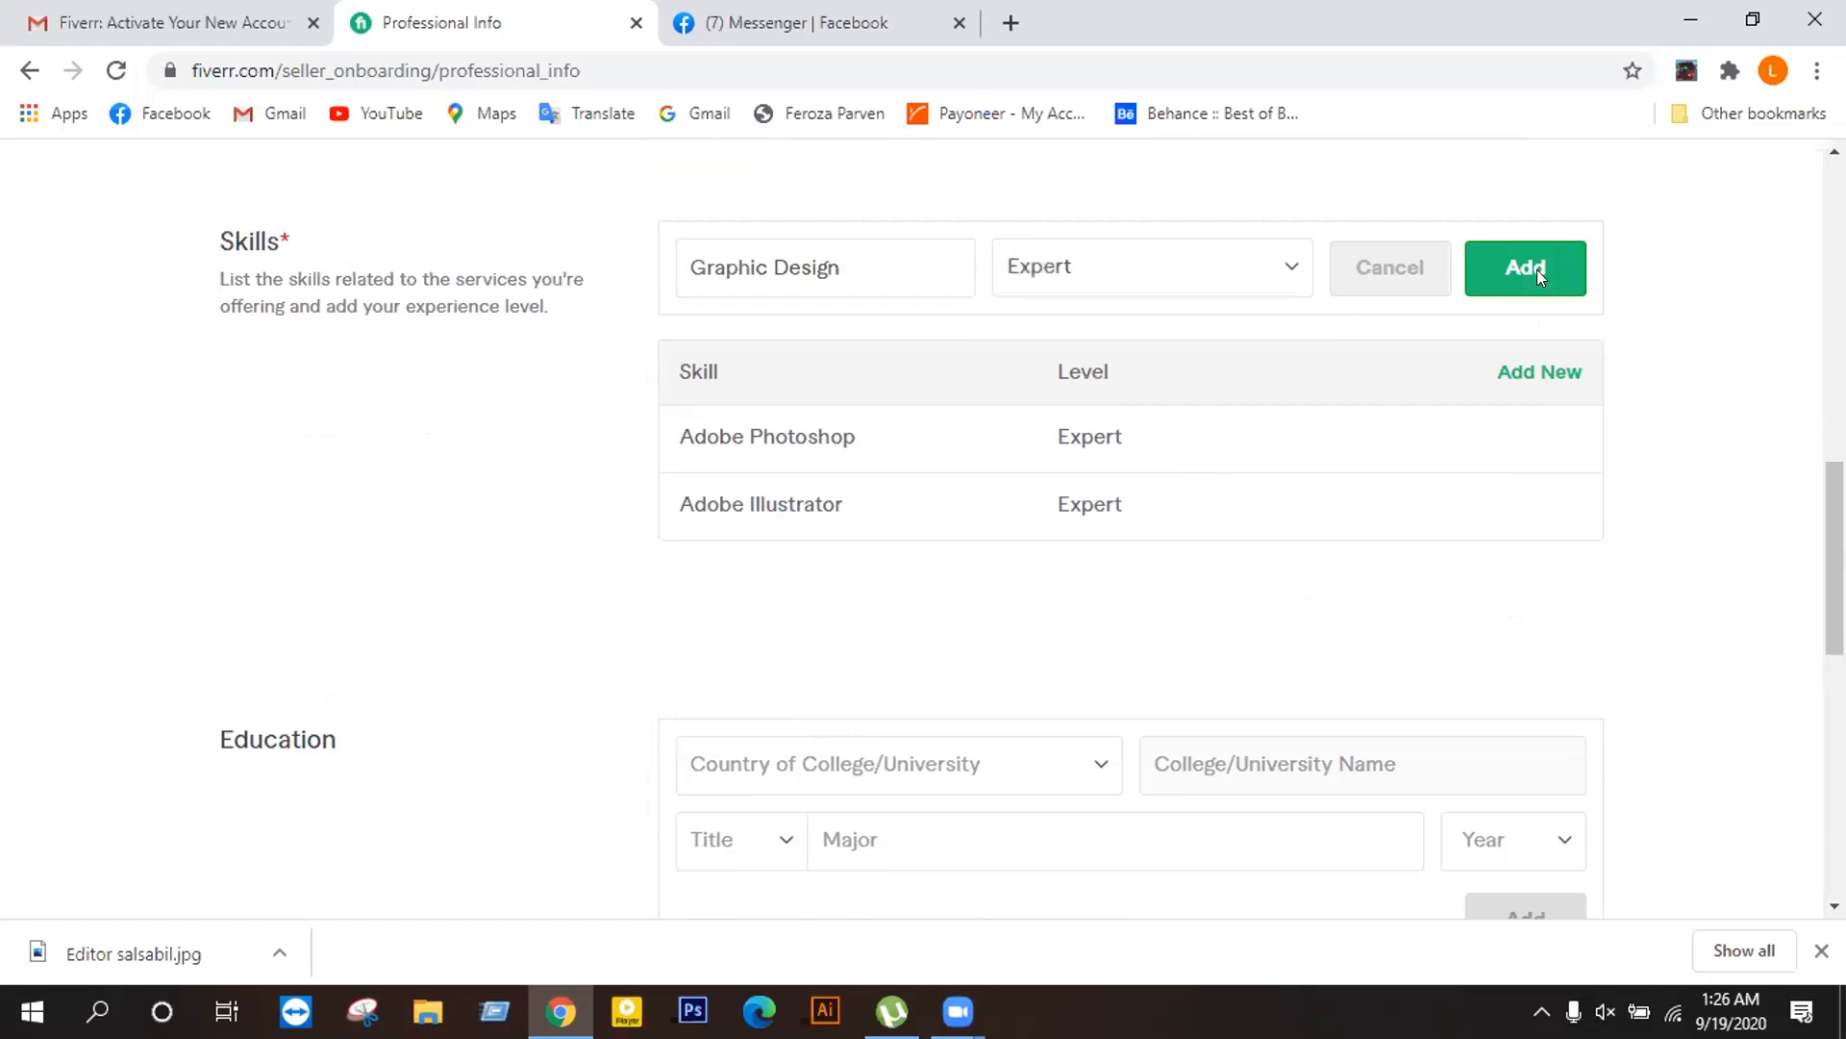
{"action": "left_click", "coordinate": [1537, 269]}
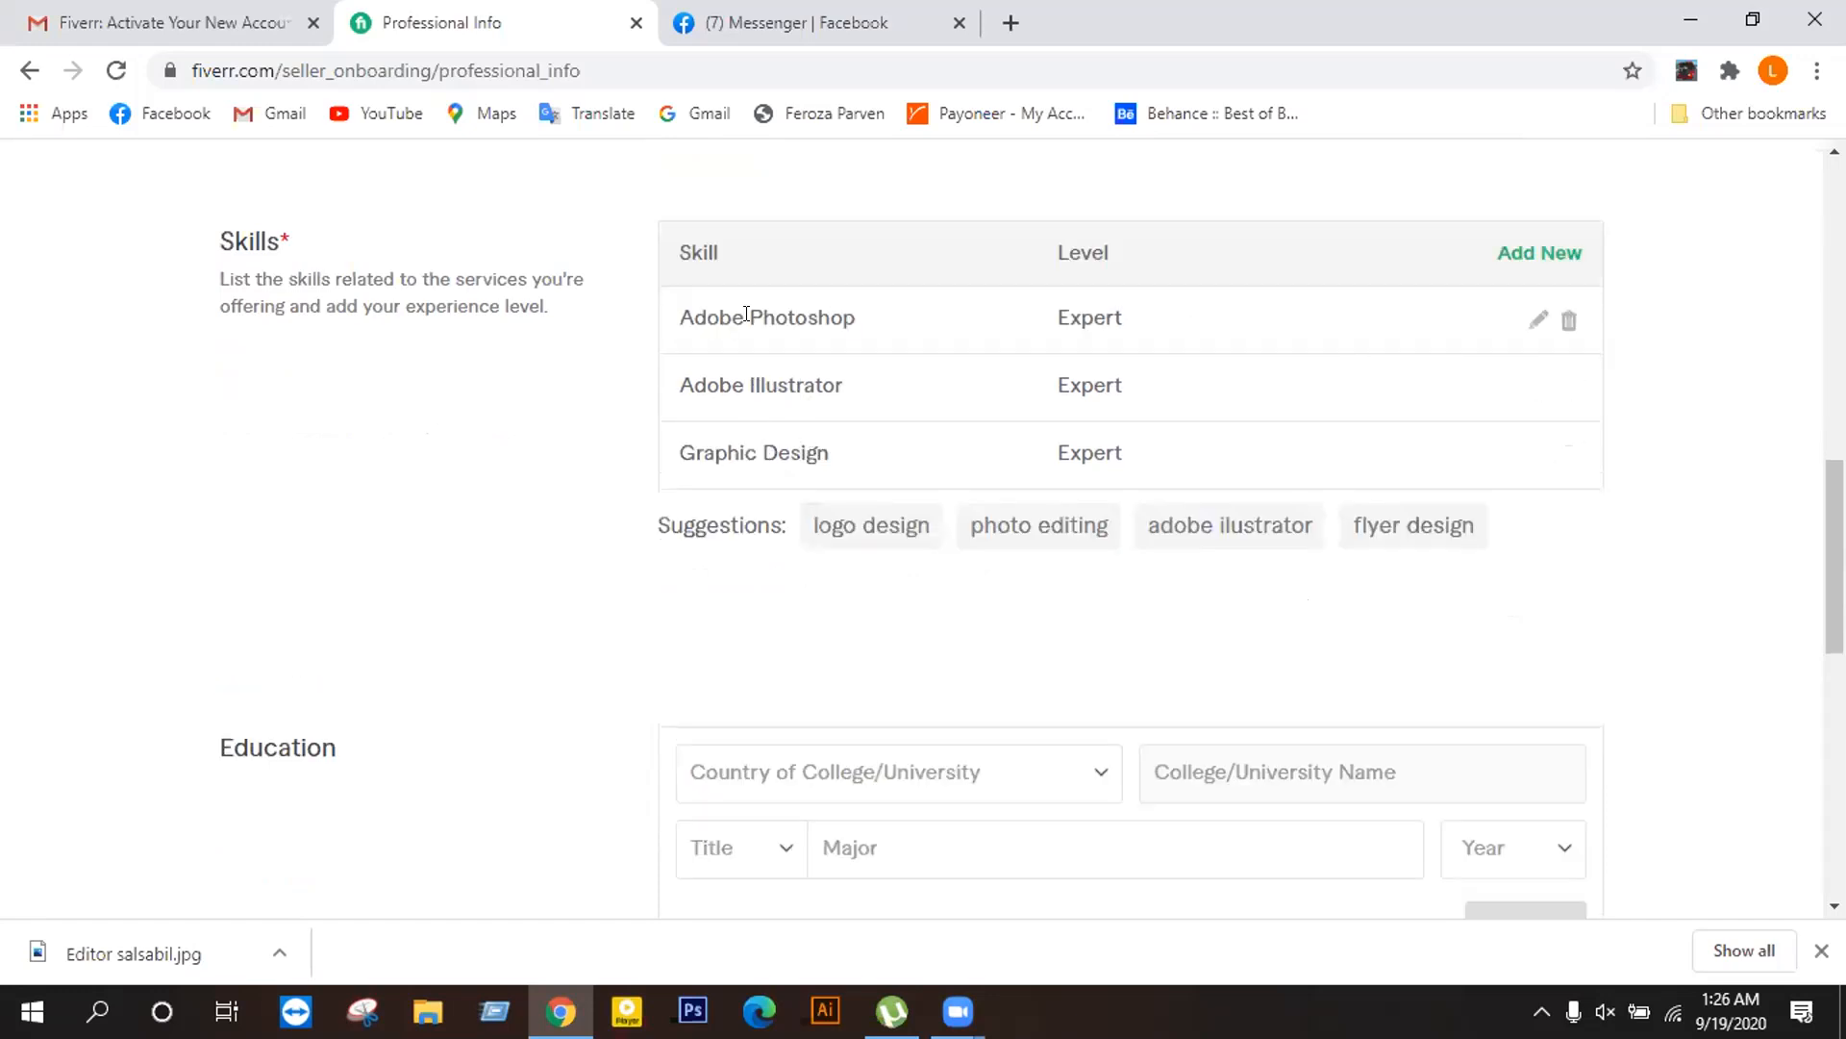
{"action": "left_click", "coordinate": [1018, 529]}
{"action": "left_click", "coordinate": [1237, 284]}
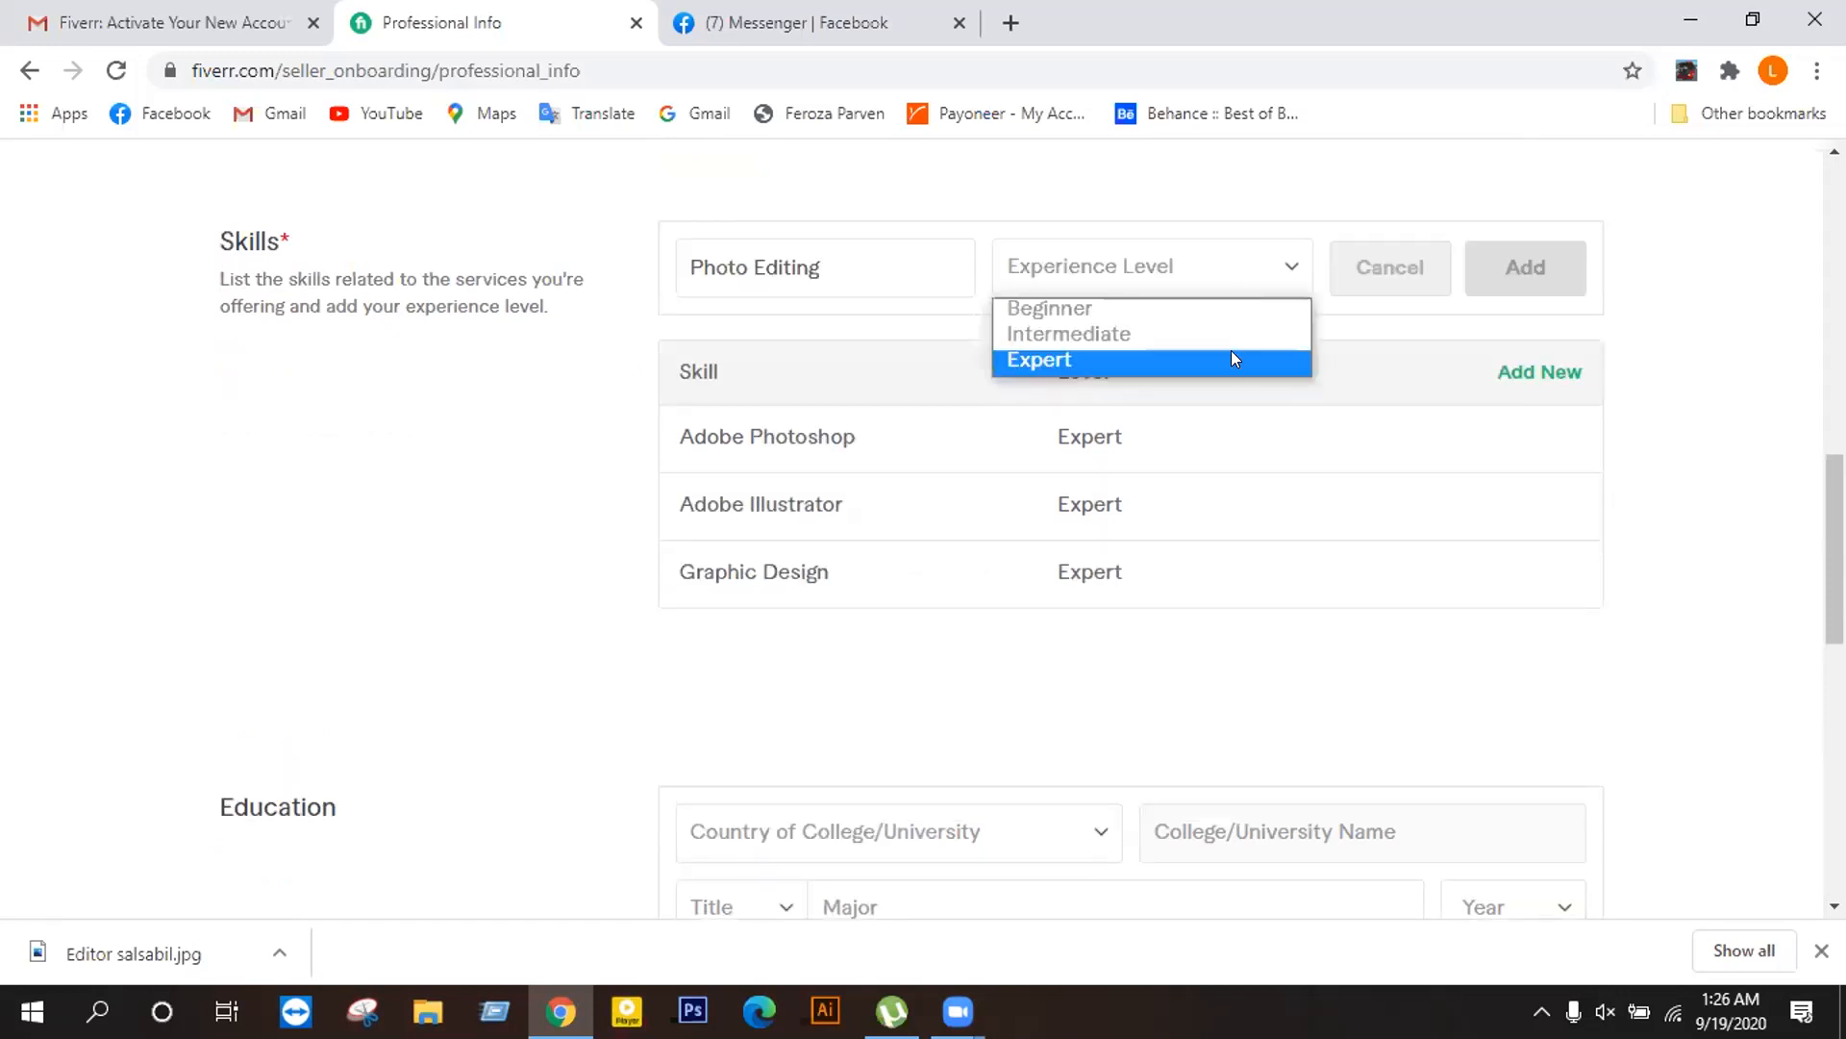
{"action": "left_click", "coordinate": [1233, 357]}
{"action": "left_click", "coordinate": [1525, 267]}
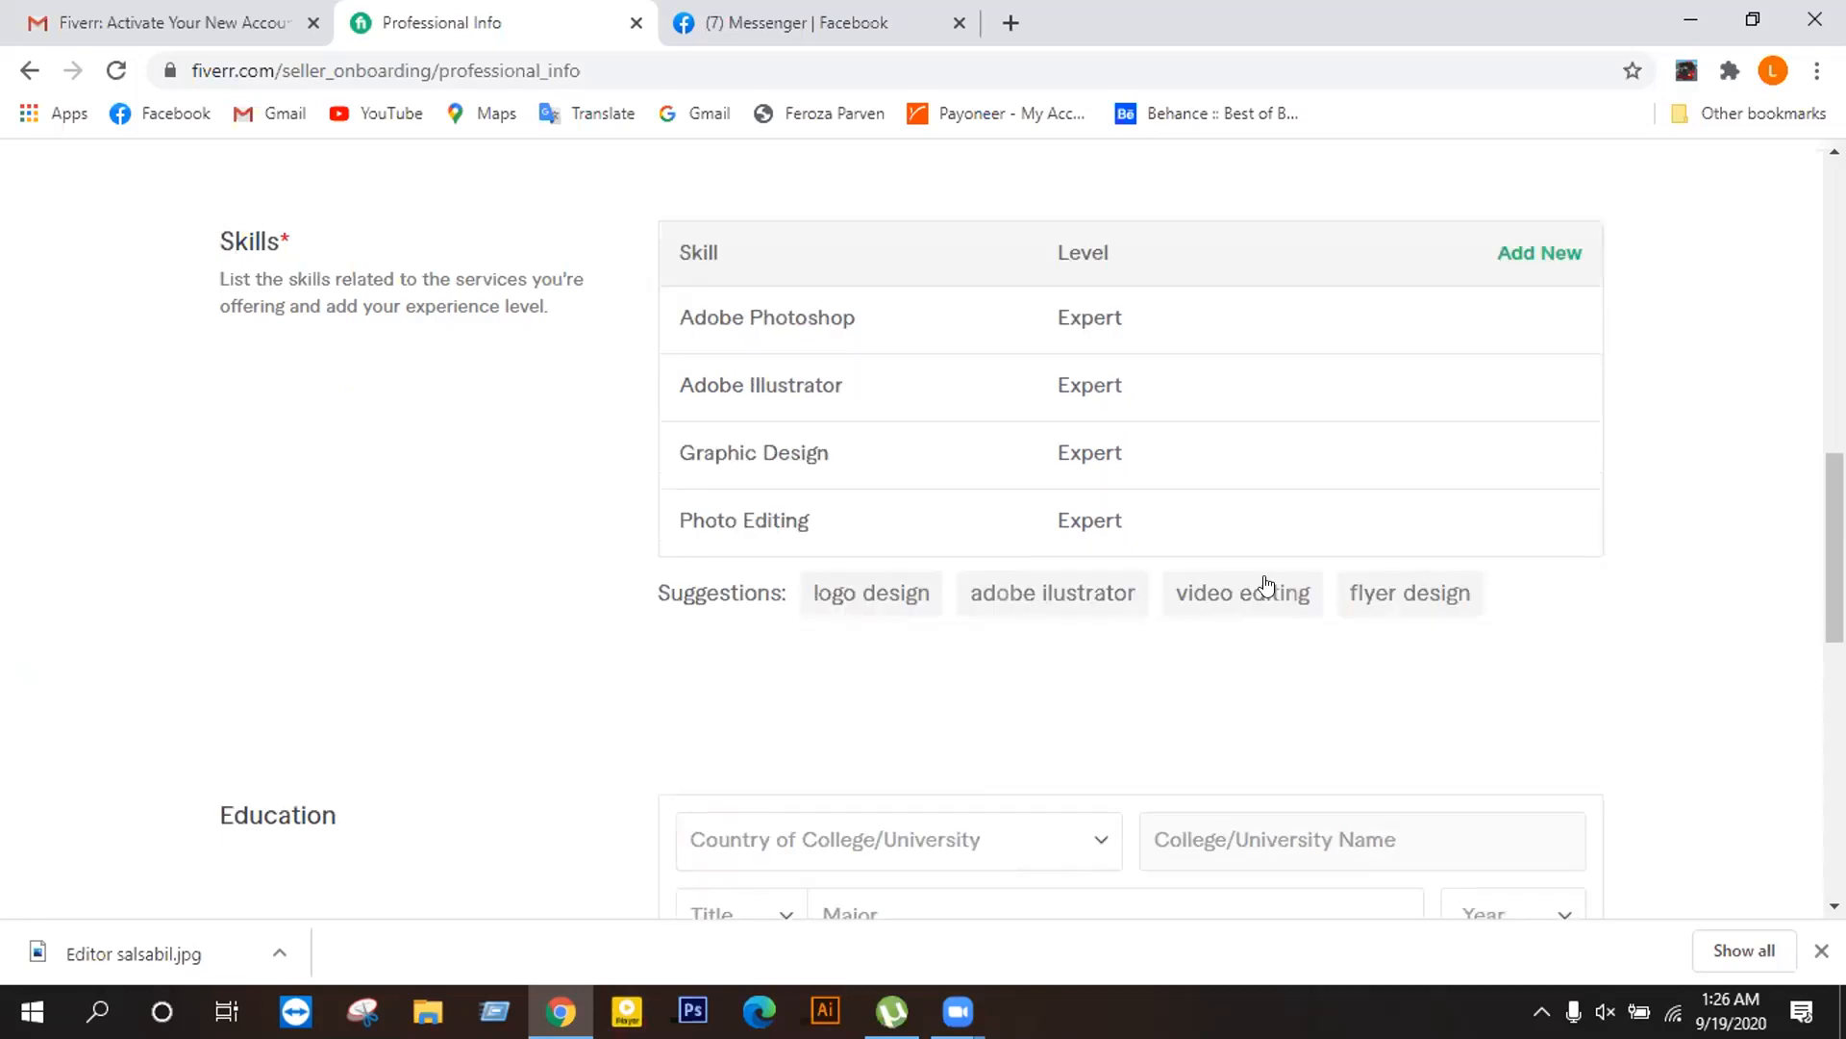
Add Logo Design as an Expert-level skill
{"action": "left_click", "coordinate": [893, 596]}
{"action": "left_click", "coordinate": [1263, 281]}
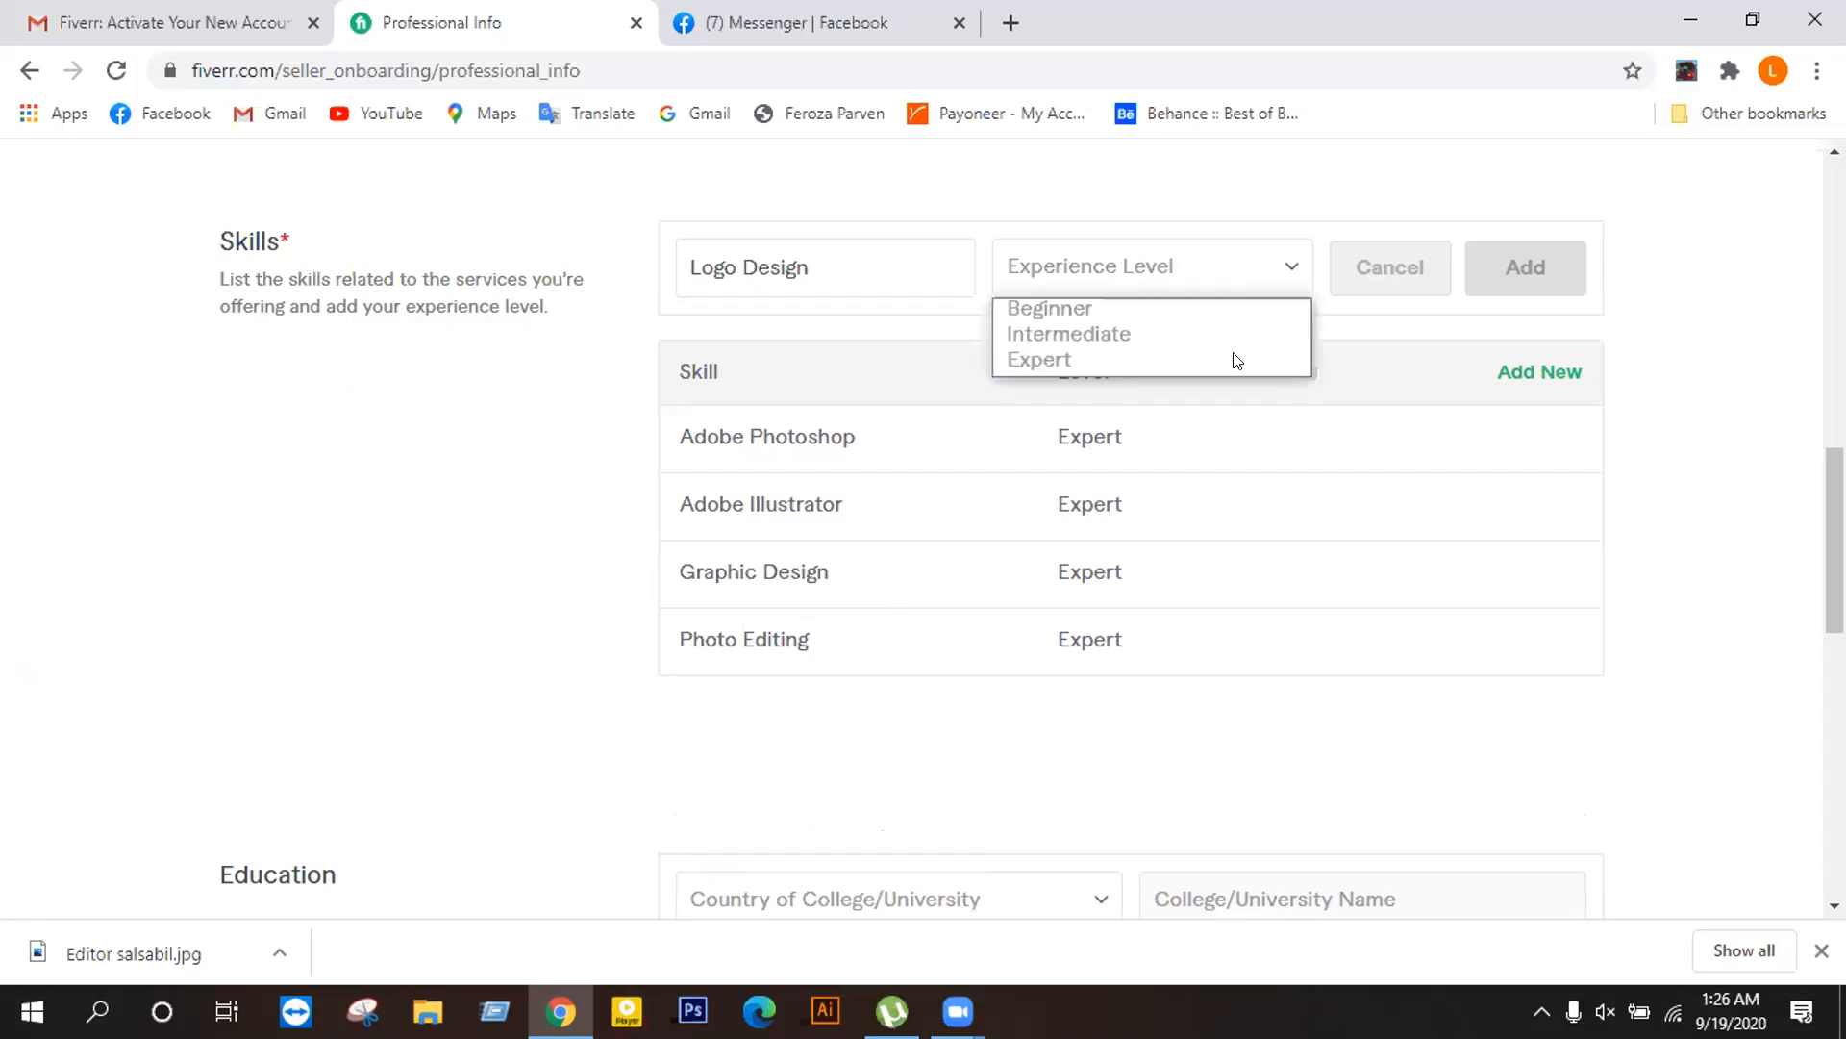
{"action": "left_click", "coordinate": [1181, 339]}
{"action": "left_click", "coordinate": [1241, 280]}
{"action": "left_click", "coordinate": [1214, 363]}
{"action": "left_click", "coordinate": [1204, 272]}
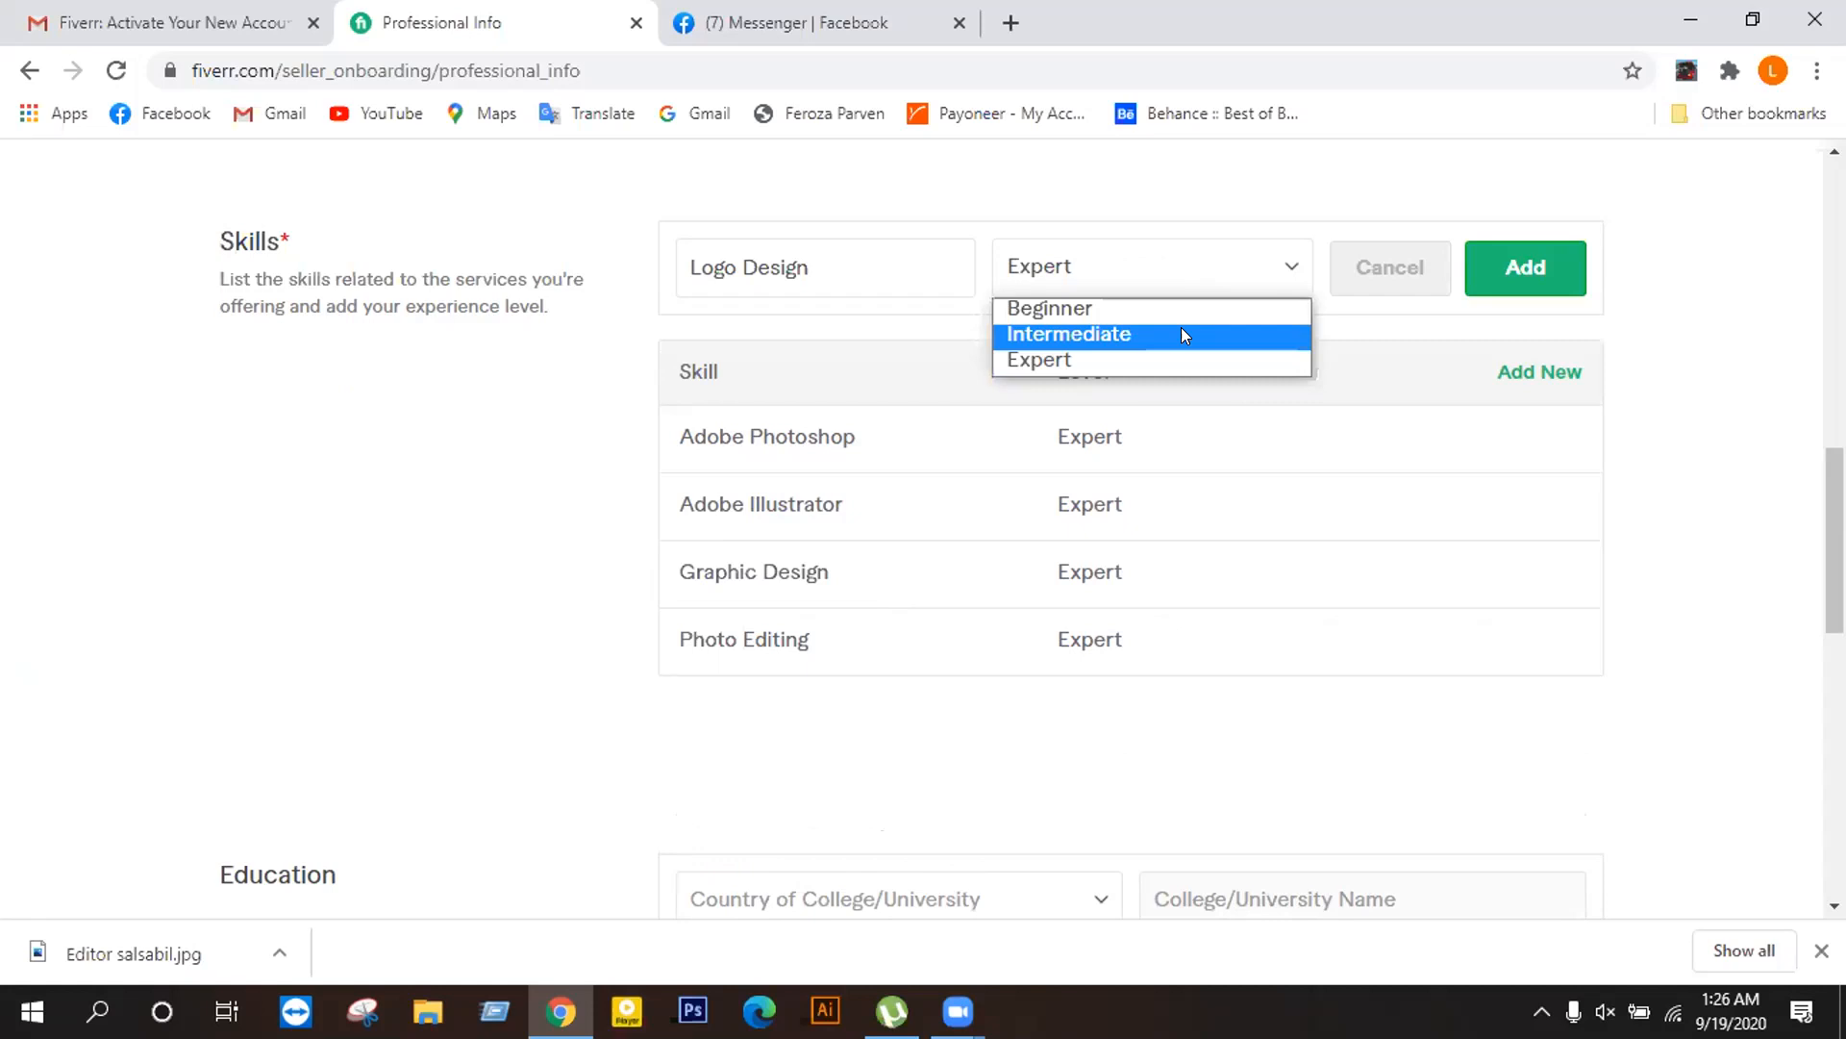
{"action": "left_click", "coordinate": [1136, 360]}
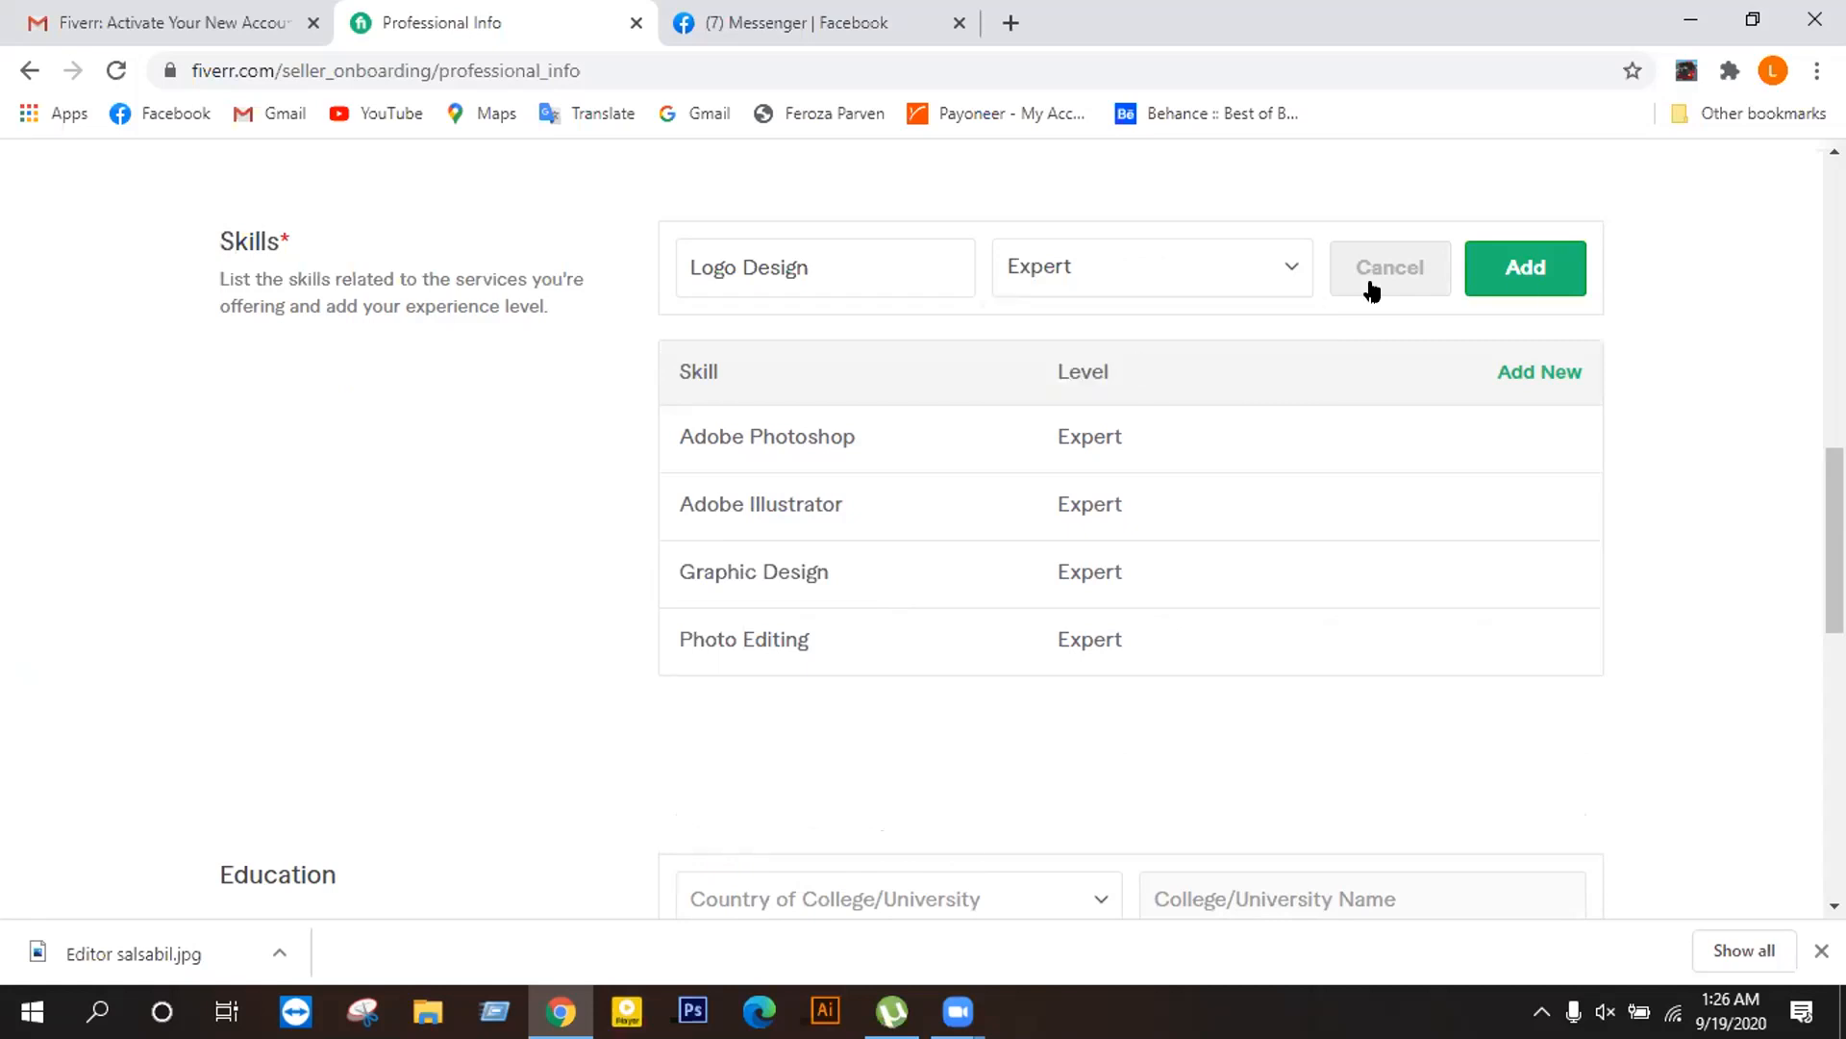
{"action": "left_click", "coordinate": [1483, 286]}
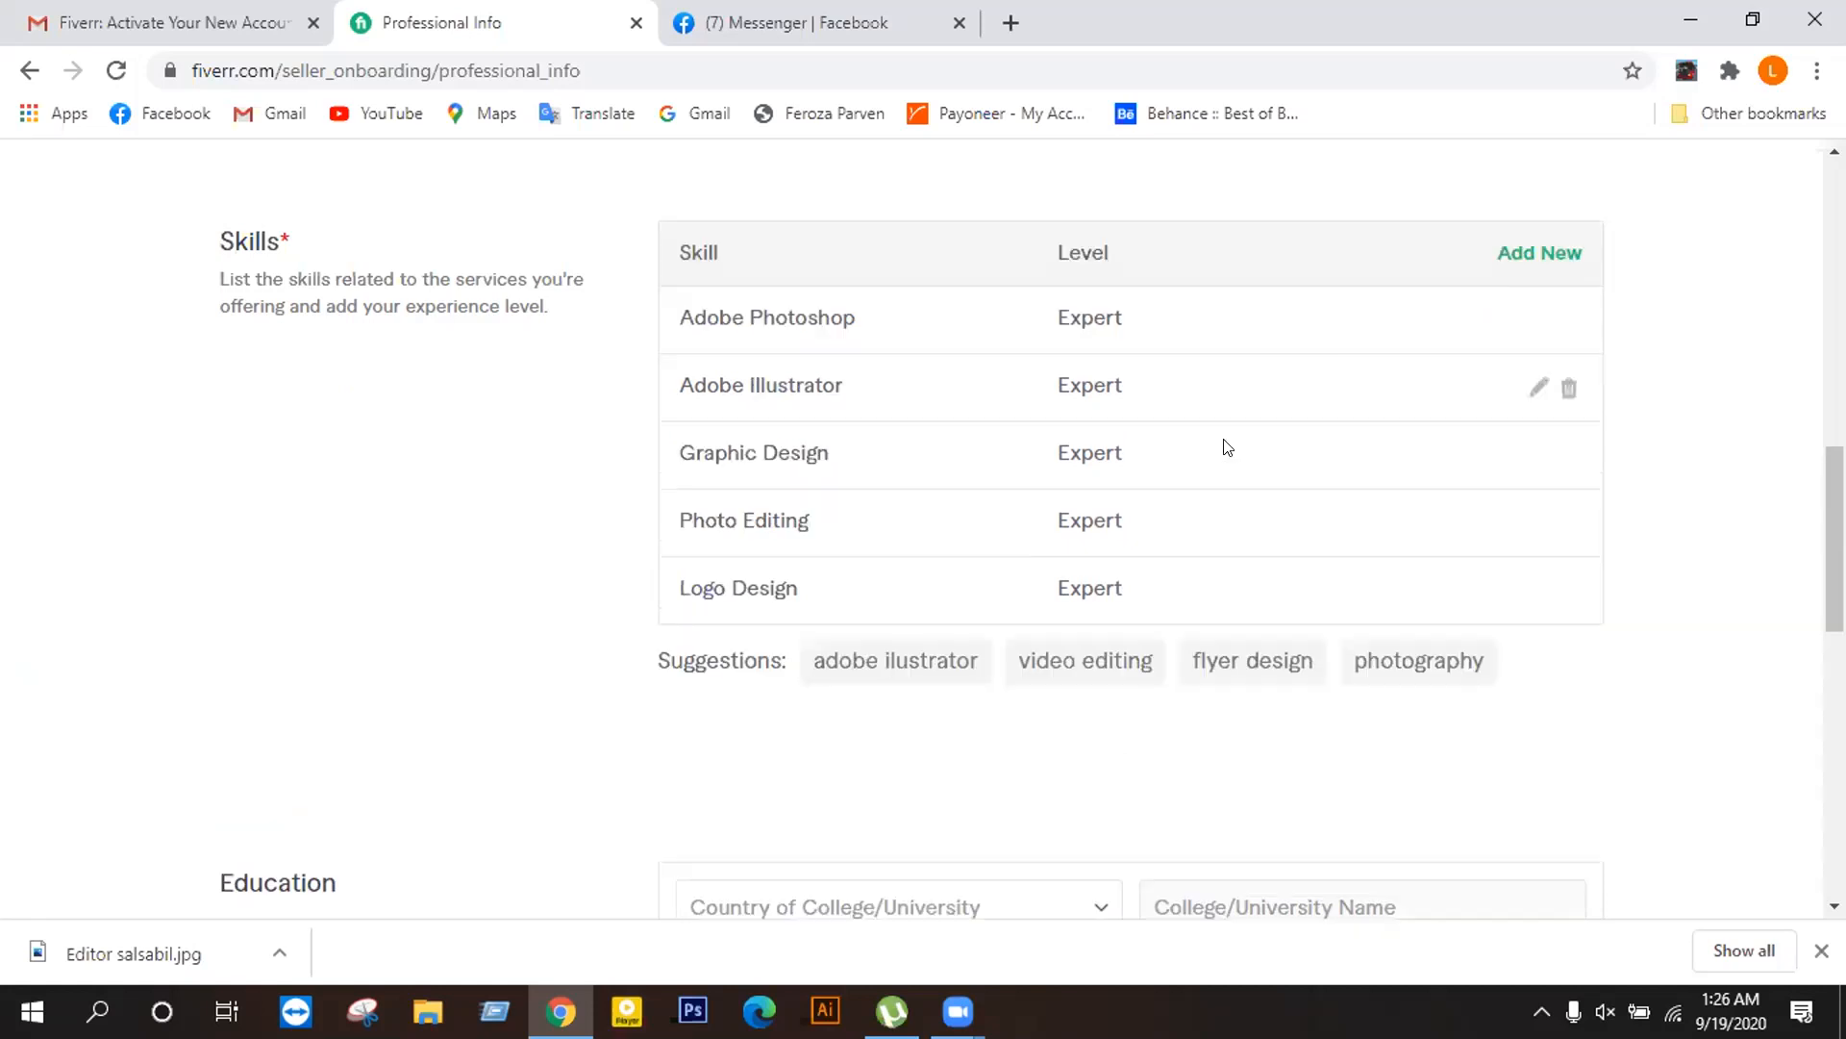
{"action": "scroll", "coordinate": [1175, 519], "scroll_direction": "down", "scroll_amount": 3}
{"action": "scroll", "coordinate": [1174, 519], "scroll_direction": "up", "scroll_amount": 4}
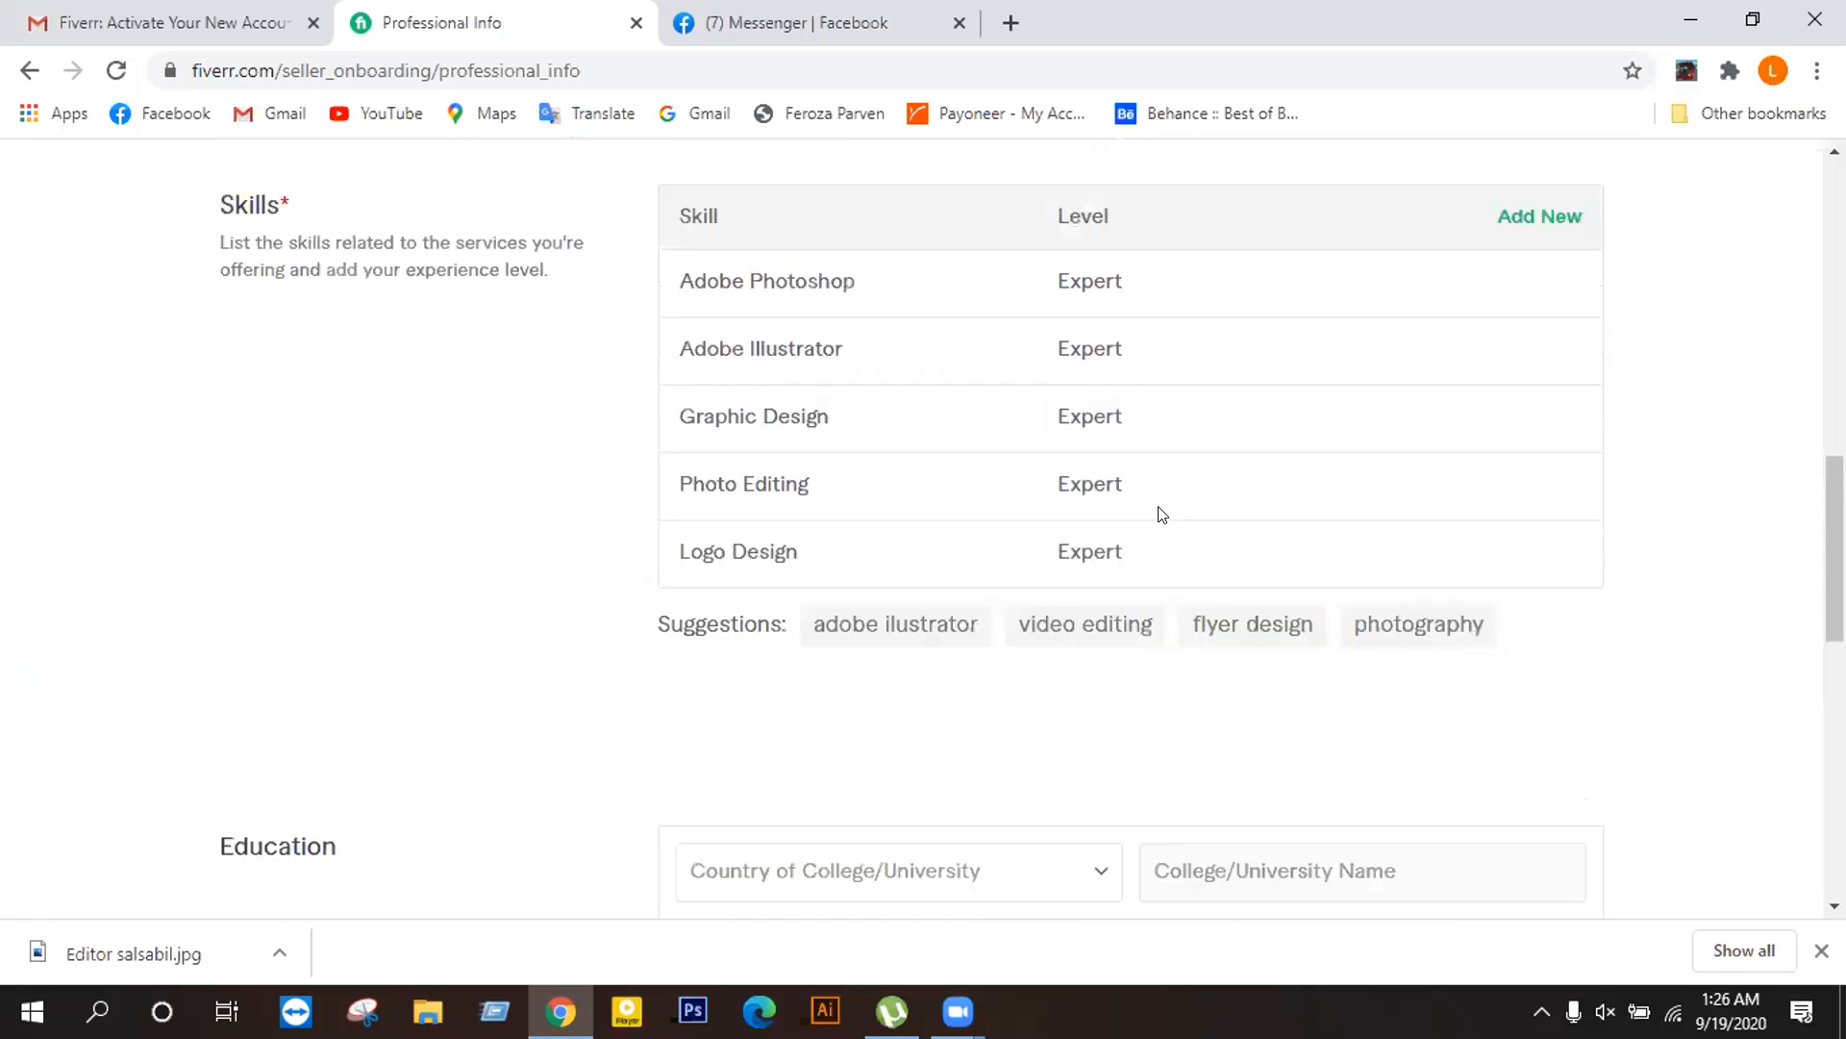
Add a new skill: Facebook Advertising from the 'Facebook' suggestions, at Expert level
{"action": "left_click", "coordinate": [1511, 387]}
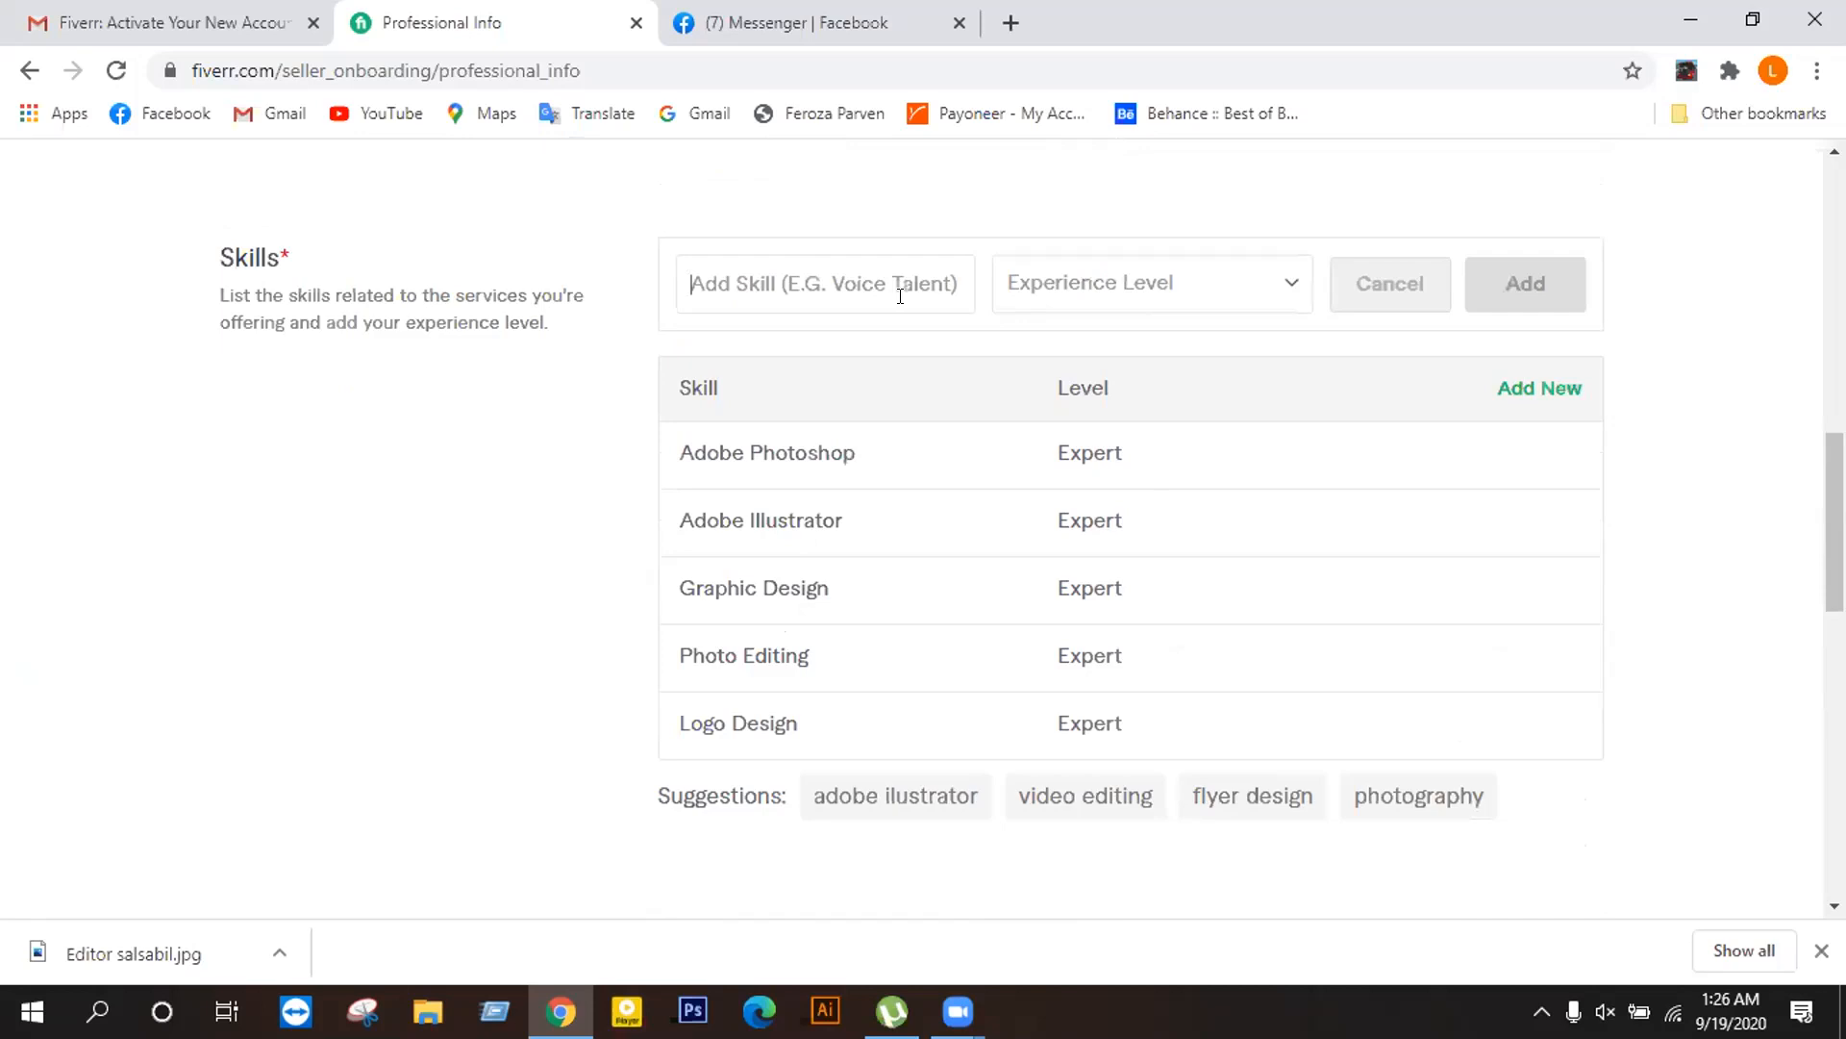
{"action": "type", "text": "Facebook"}
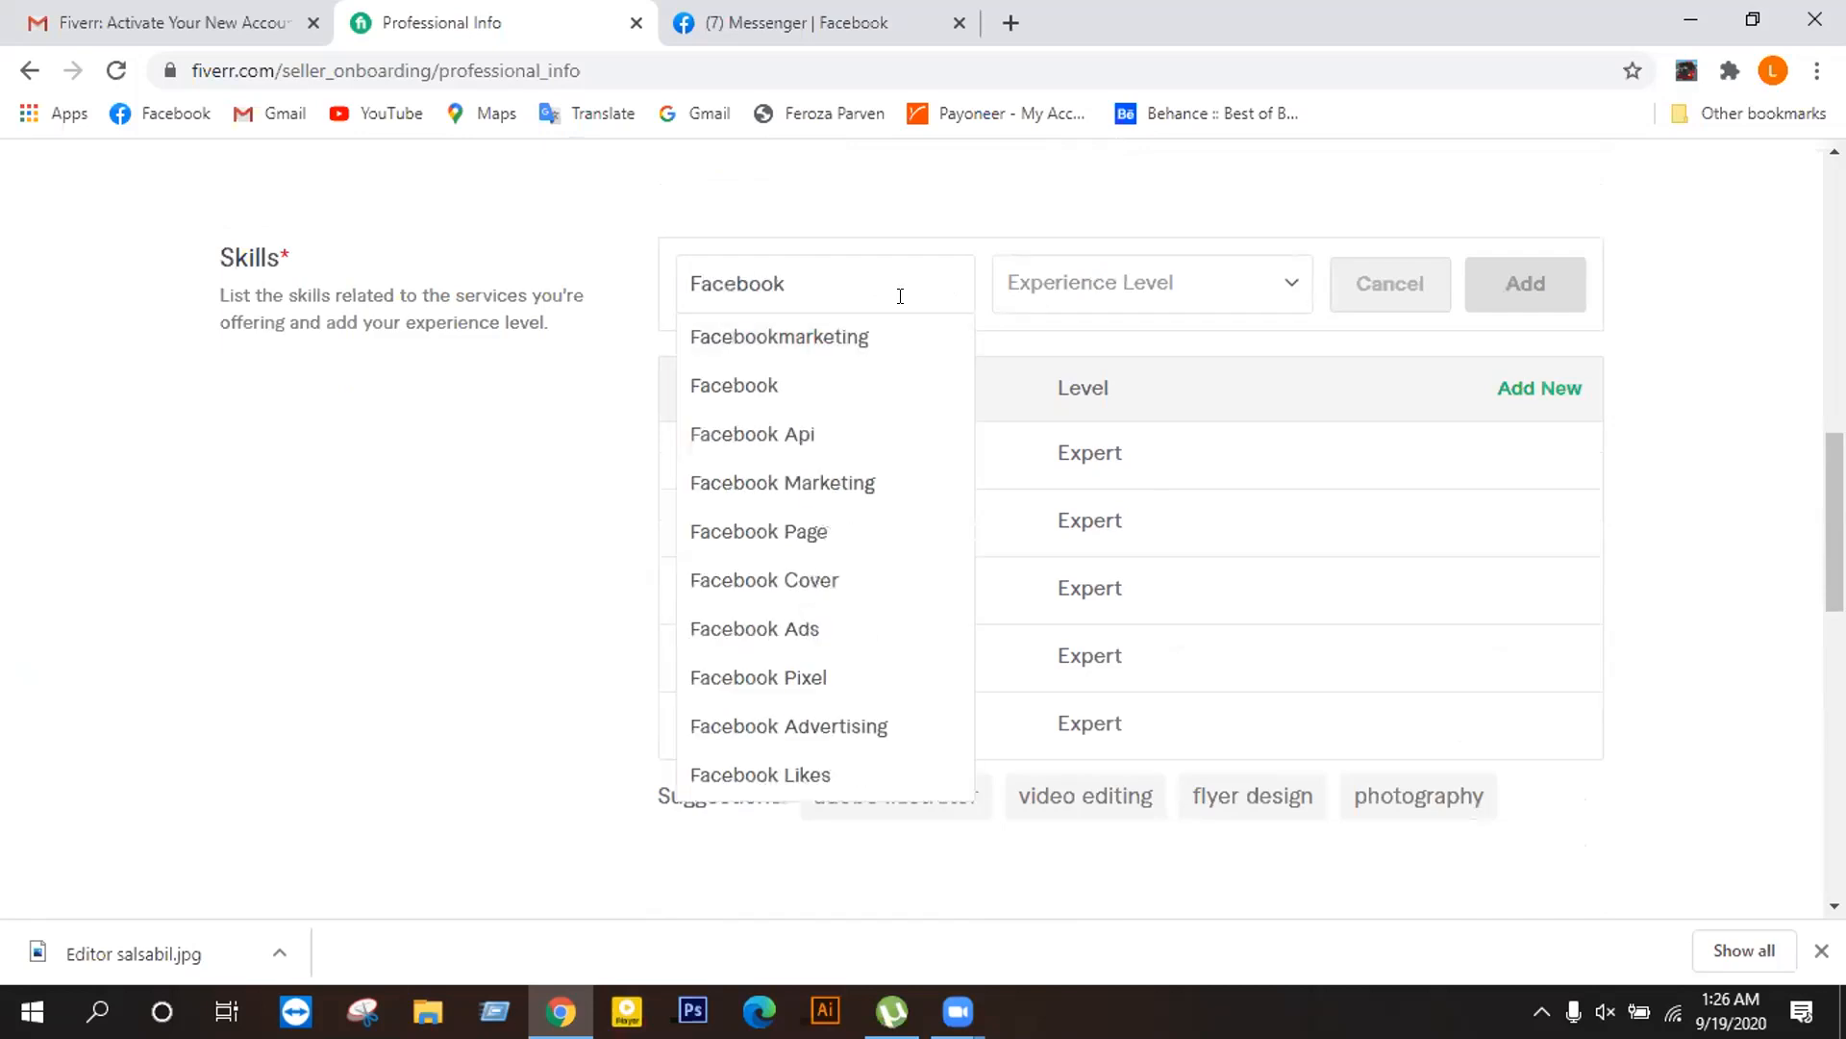
{"action": "key", "text": "Down"}
{"action": "key", "text": "Down"}
{"action": "key", "text": "Down"}
{"action": "key", "text": "Down"}
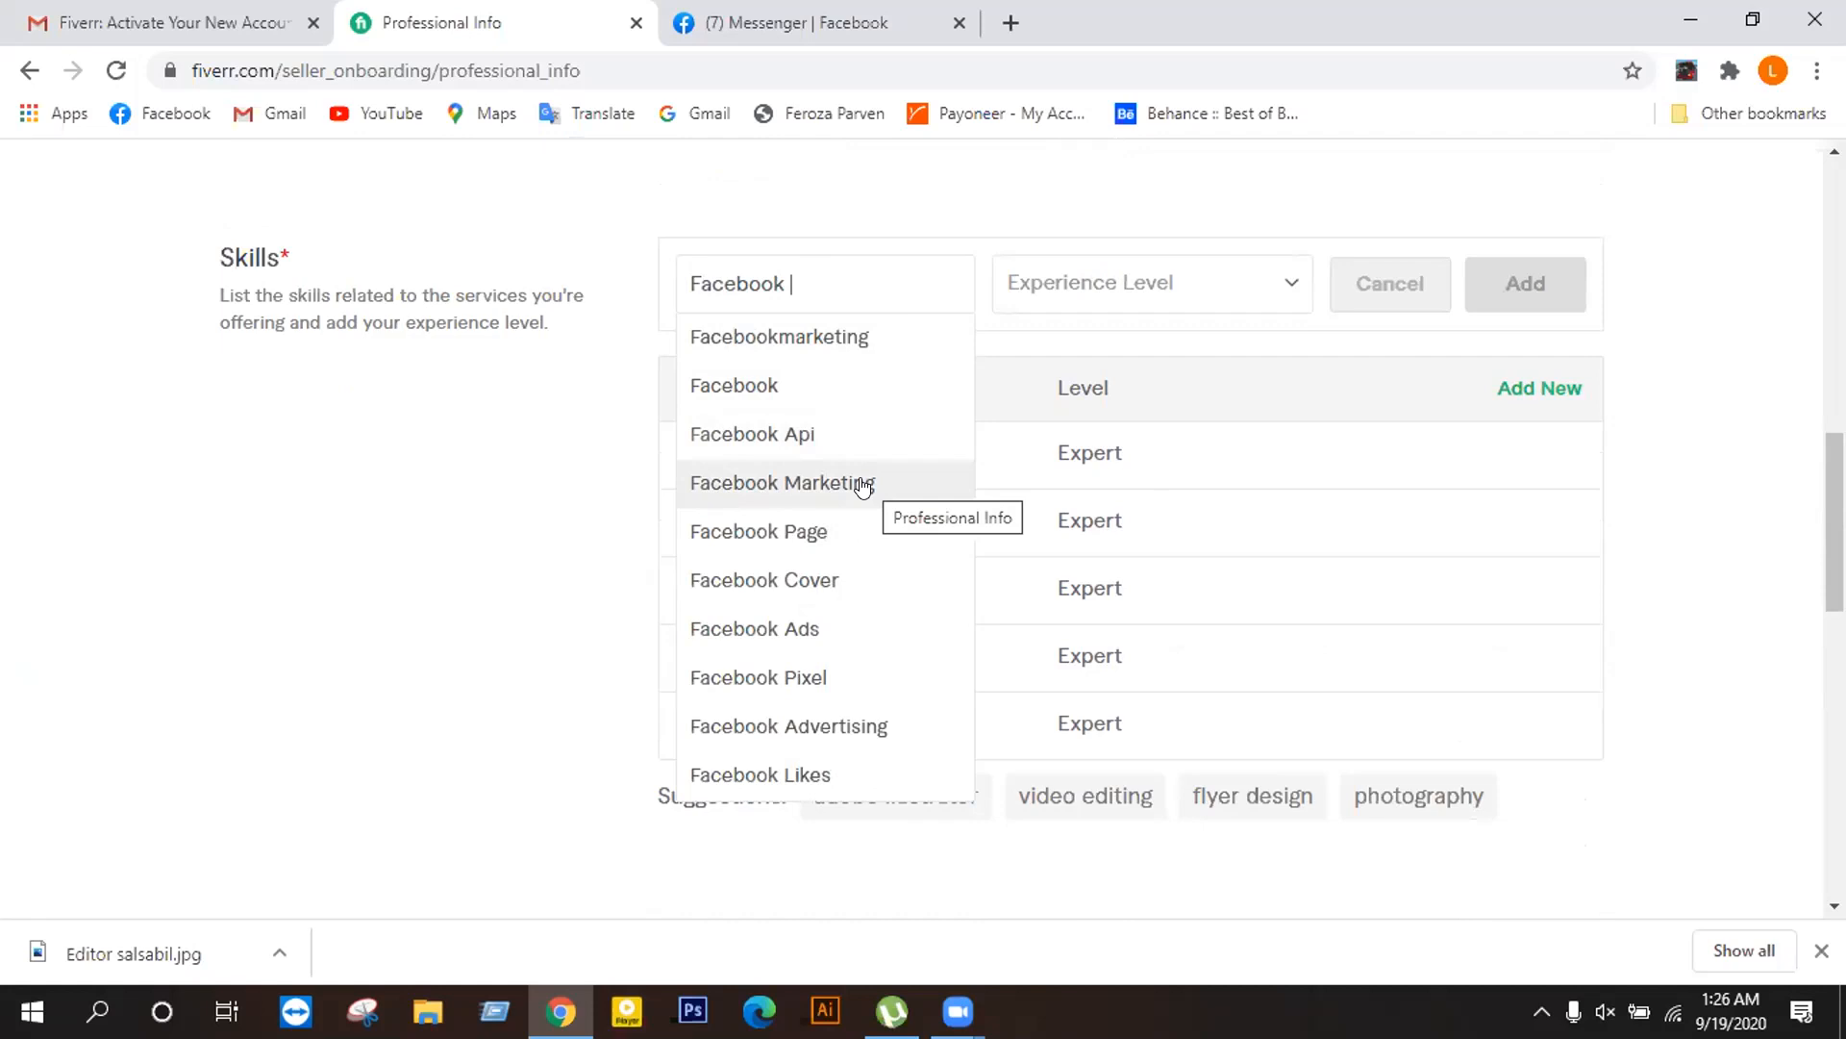
{"action": "left_click", "coordinate": [879, 728]}
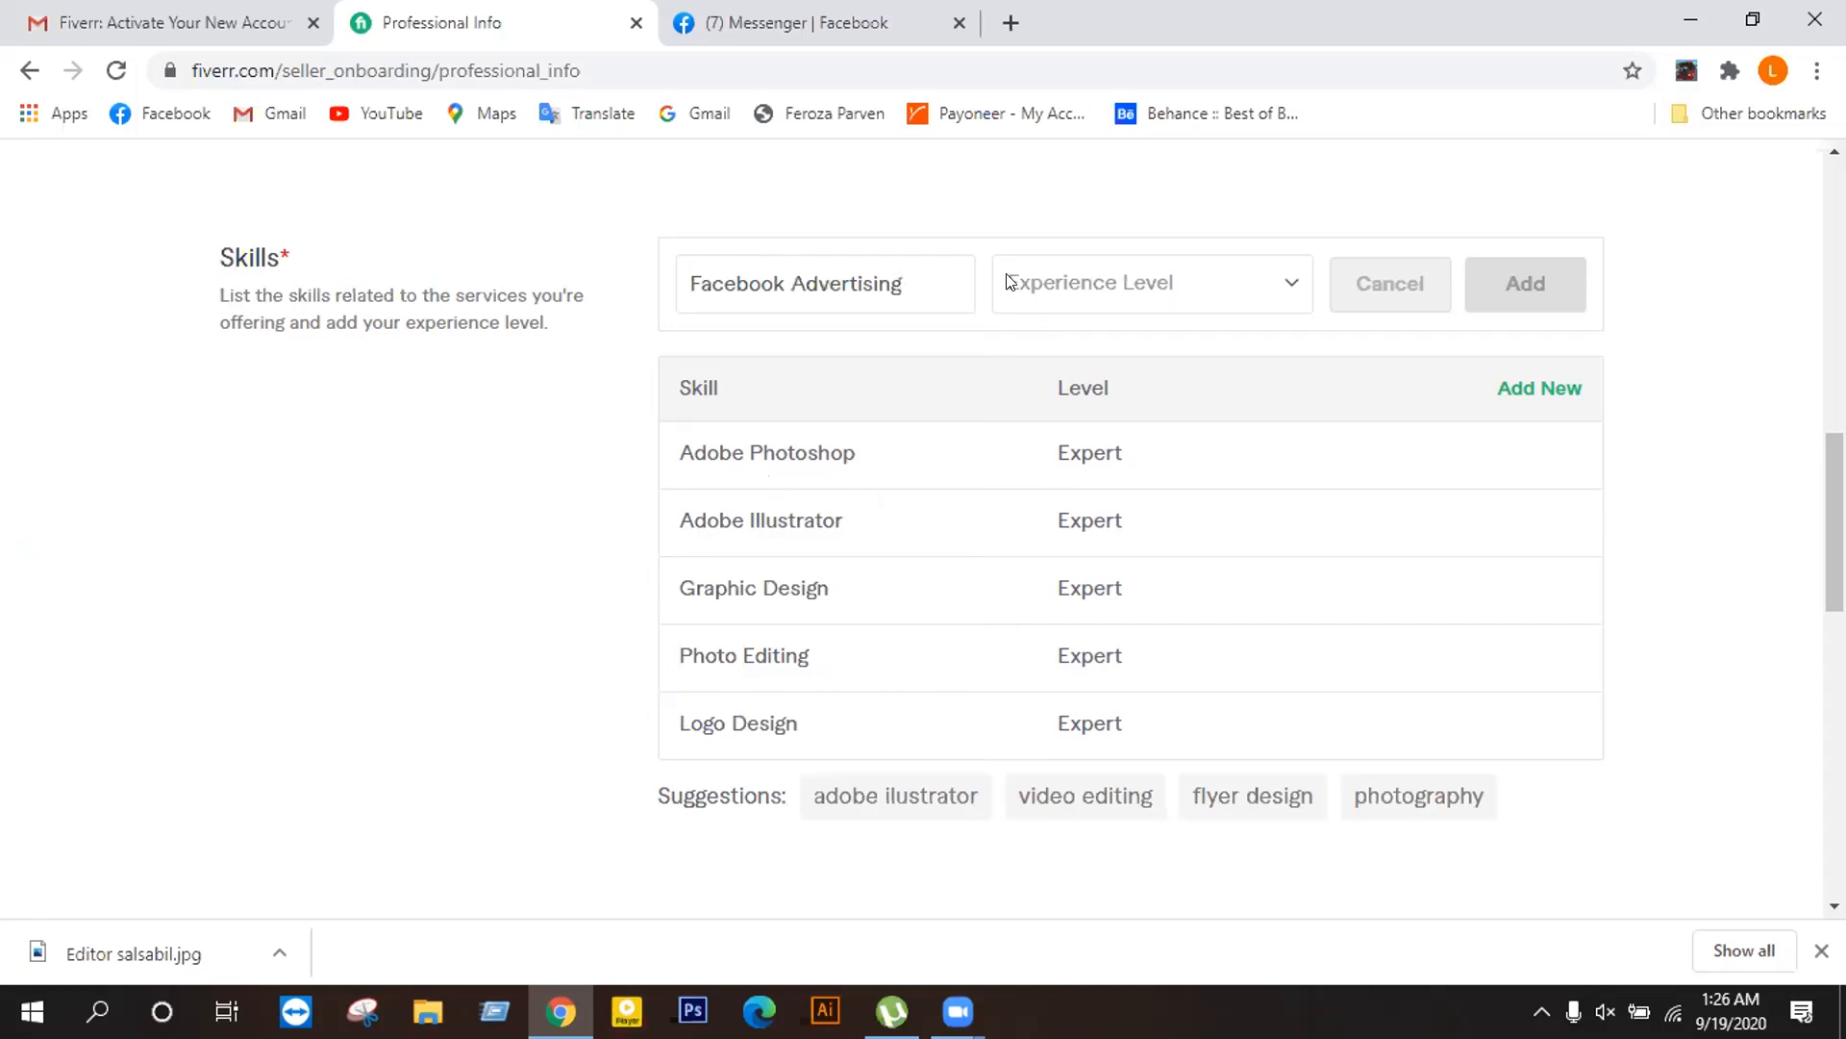
{"action": "left_click", "coordinate": [1093, 293]}
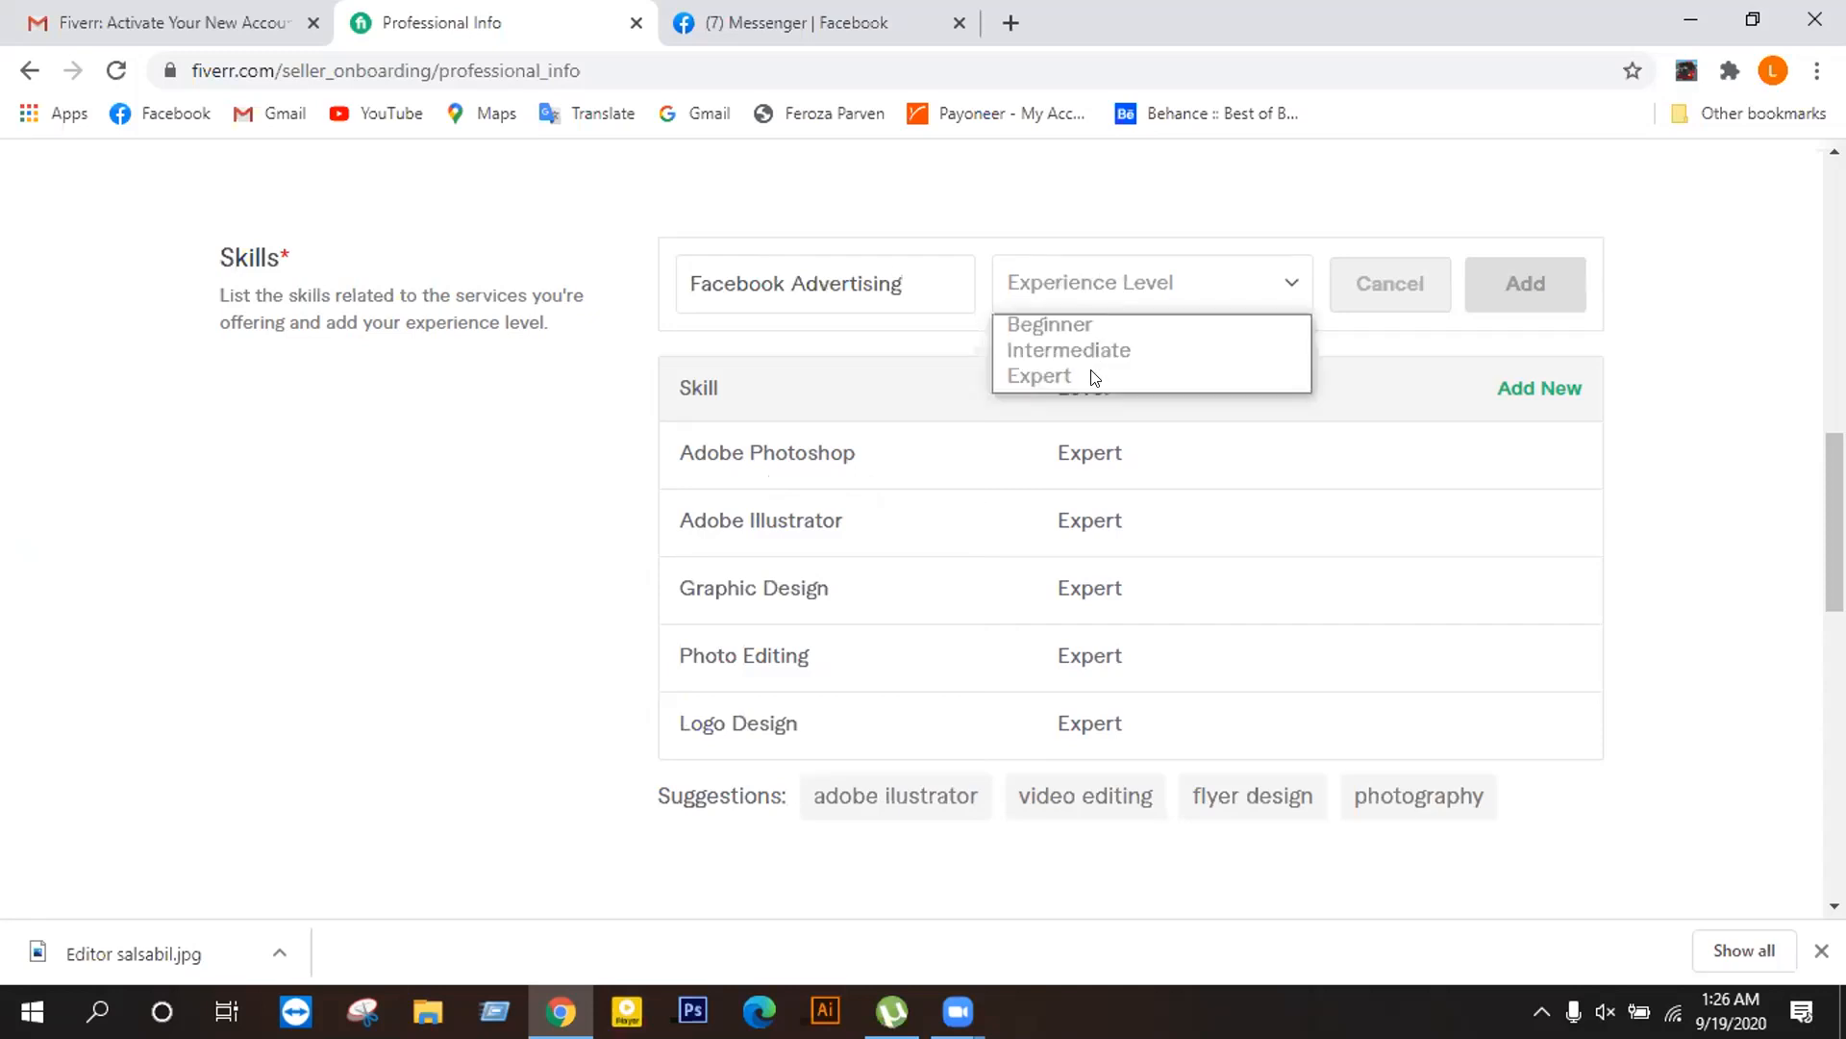
{"action": "left_click", "coordinate": [1535, 290]}
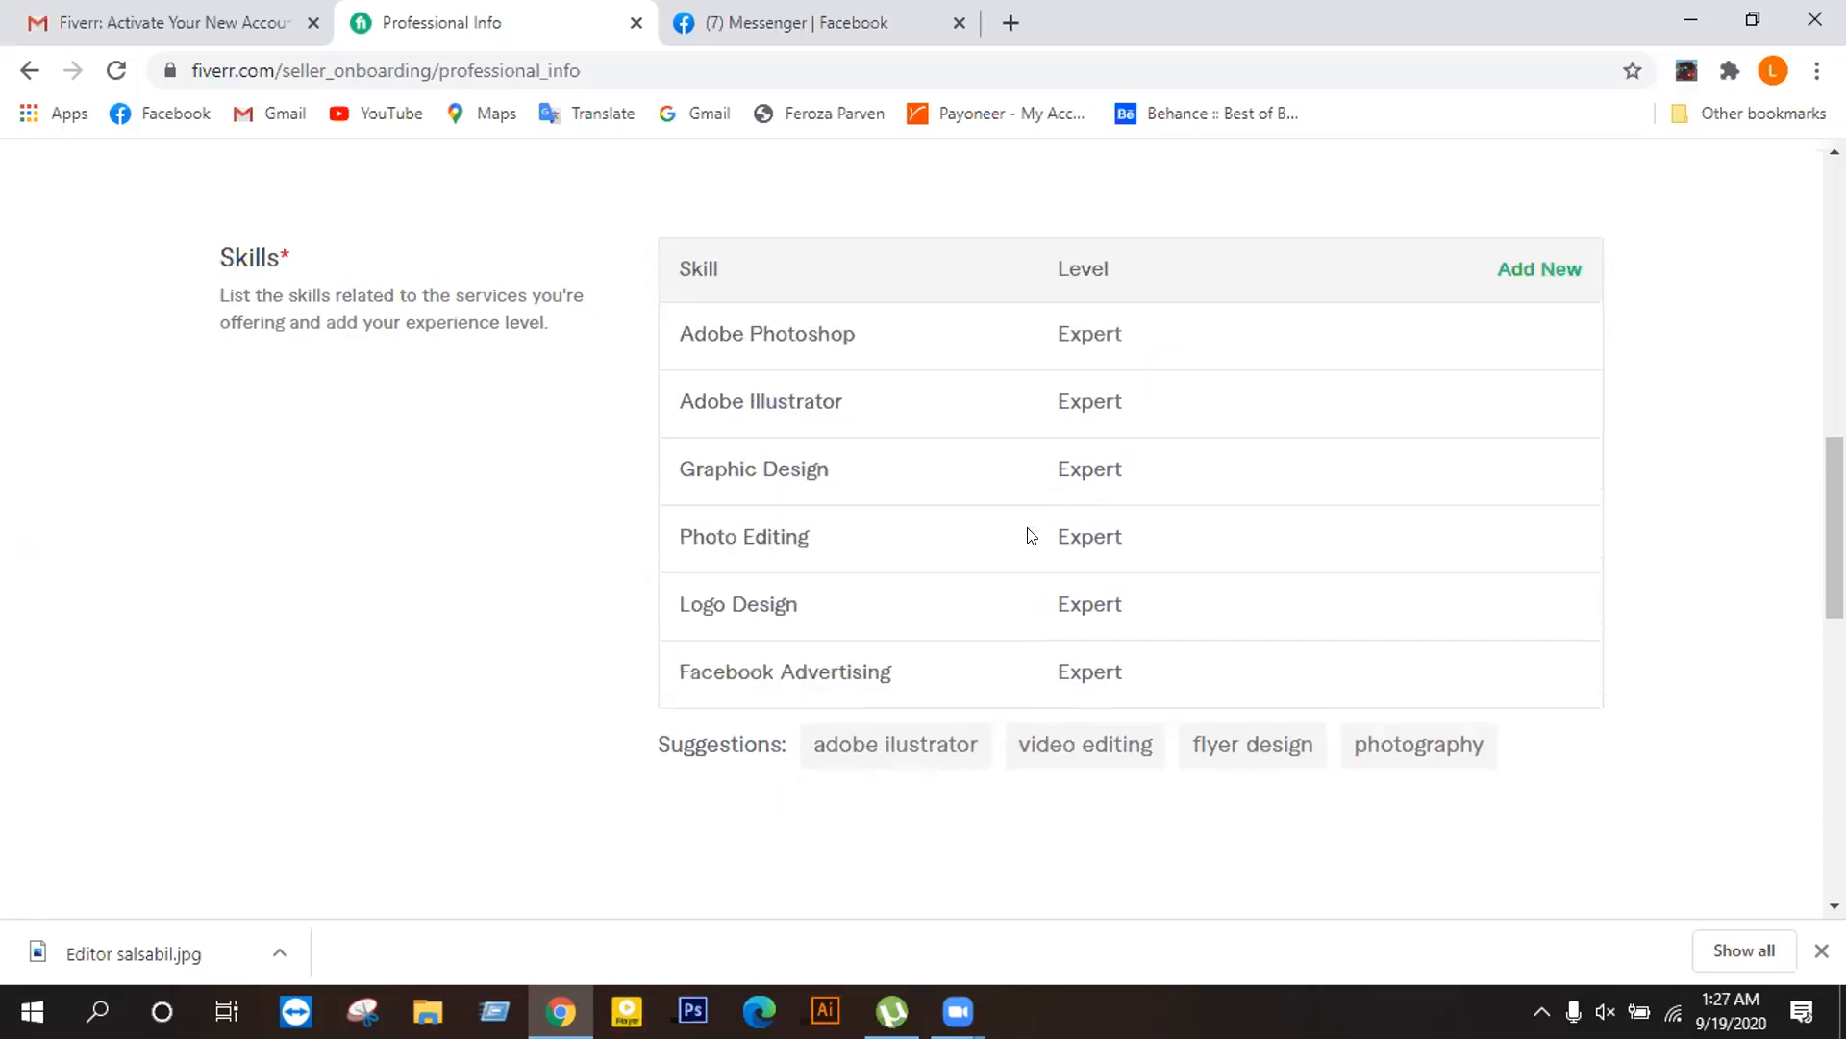
{"action": "scroll", "coordinate": [1031, 535], "scroll_direction": "down", "scroll_amount": 1}
{"action": "scroll", "coordinate": [1031, 535], "scroll_direction": "up", "scroll_amount": 1}
Set the education entry's country to Bangladesh
{"action": "scroll", "coordinate": [997, 338], "scroll_direction": "down", "scroll_amount": 3}
{"action": "scroll", "coordinate": [564, 440], "scroll_direction": "down", "scroll_amount": 4}
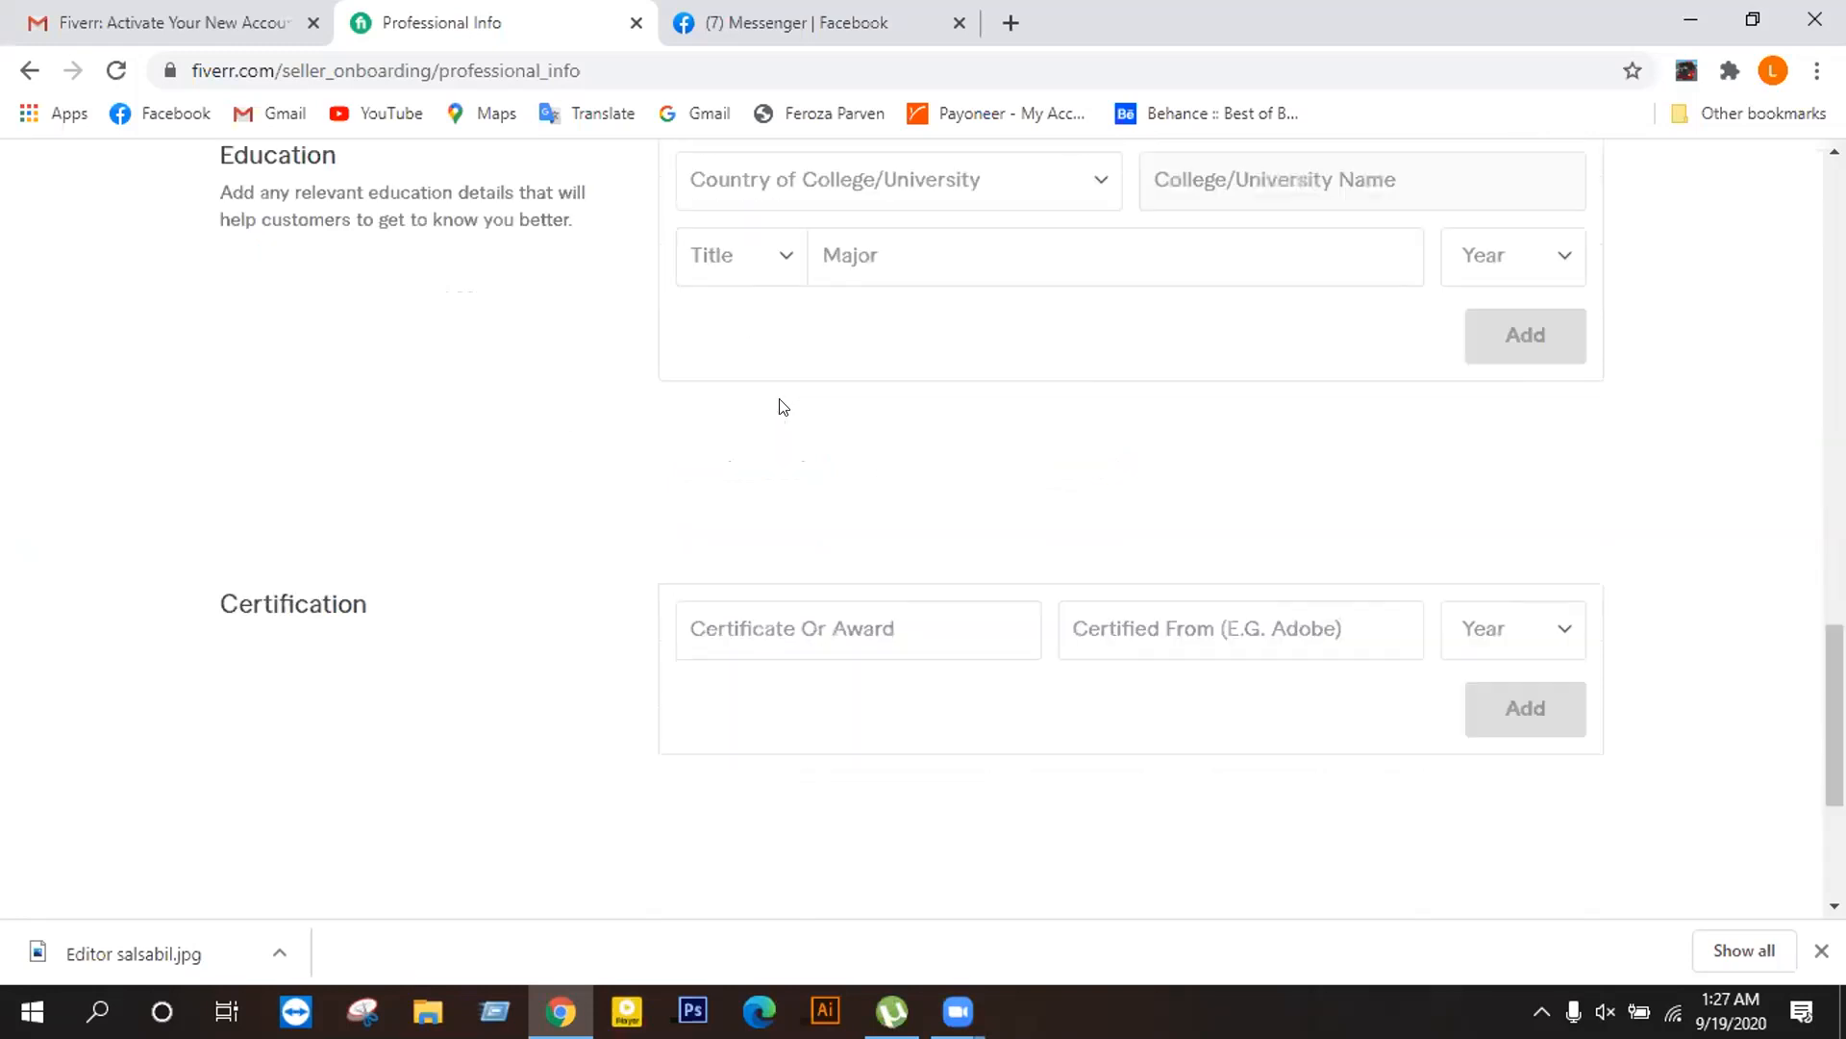
{"action": "scroll", "coordinate": [800, 305], "scroll_direction": "up", "scroll_amount": 1}
{"action": "left_click", "coordinate": [803, 313]}
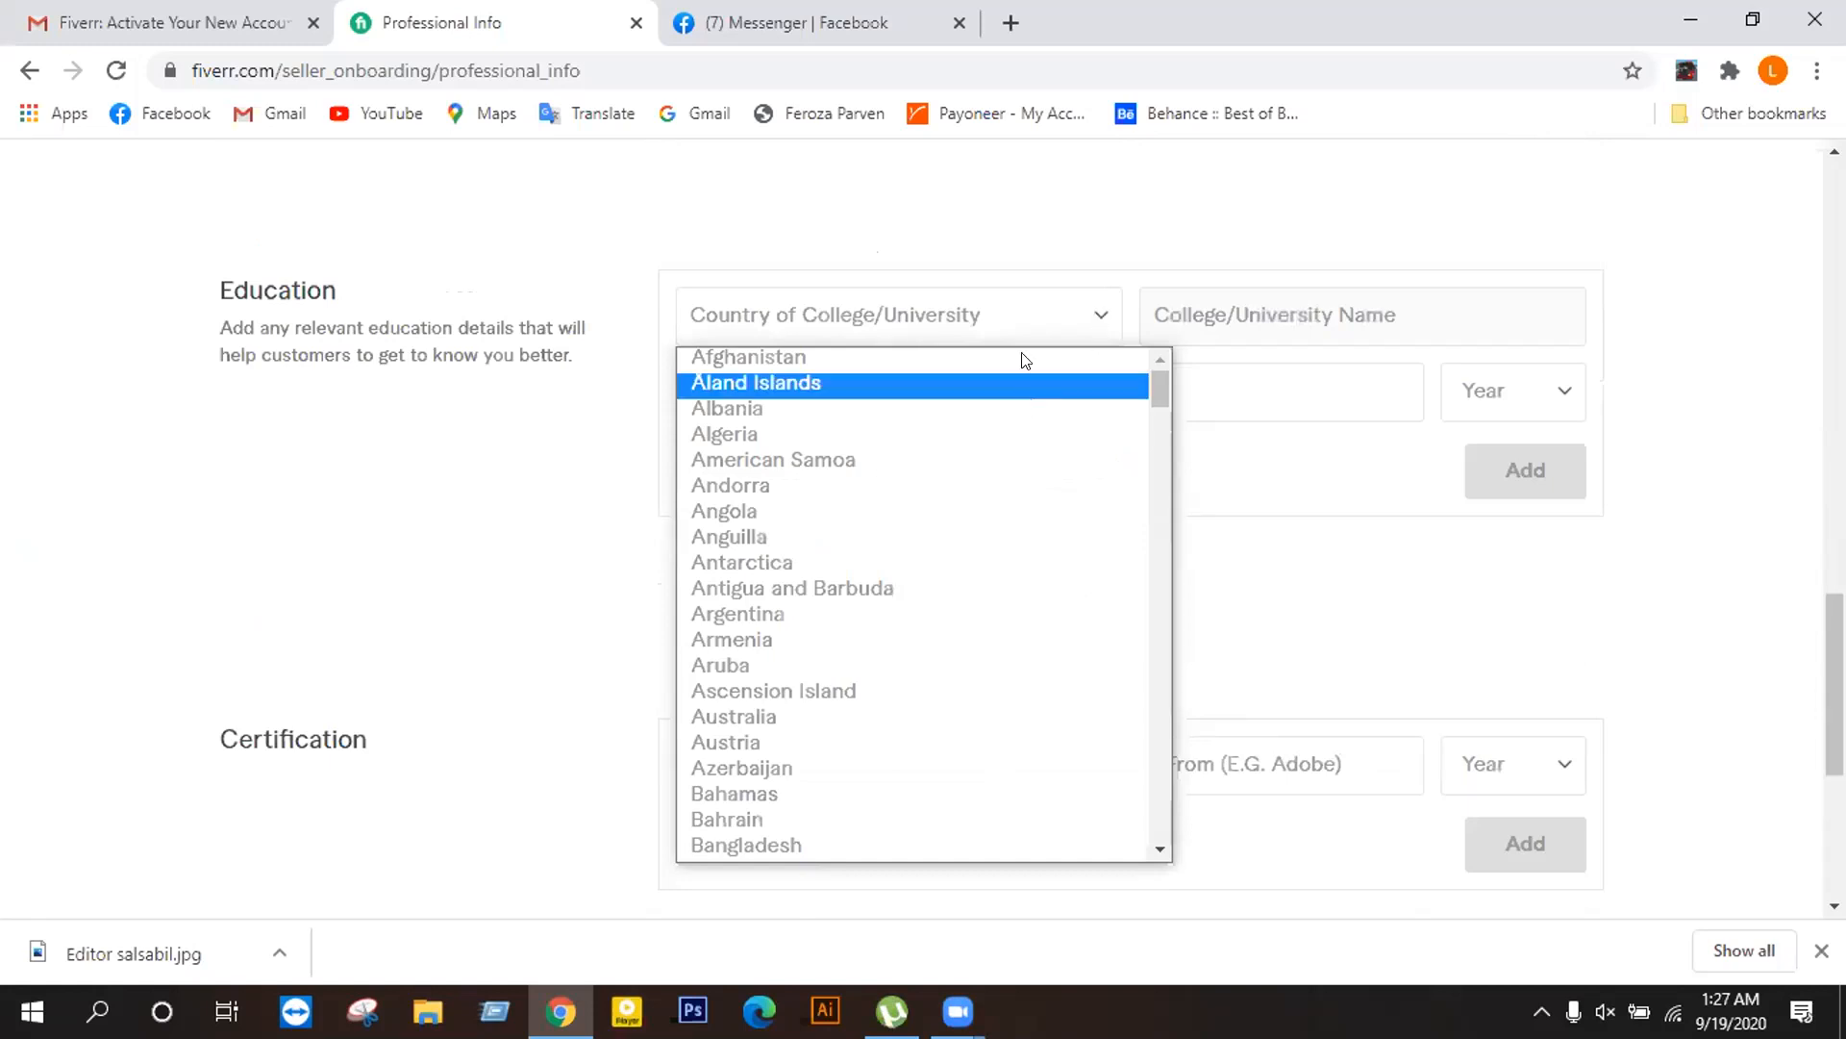
{"action": "scroll", "coordinate": [933, 509], "scroll_direction": "down", "scroll_amount": 5}
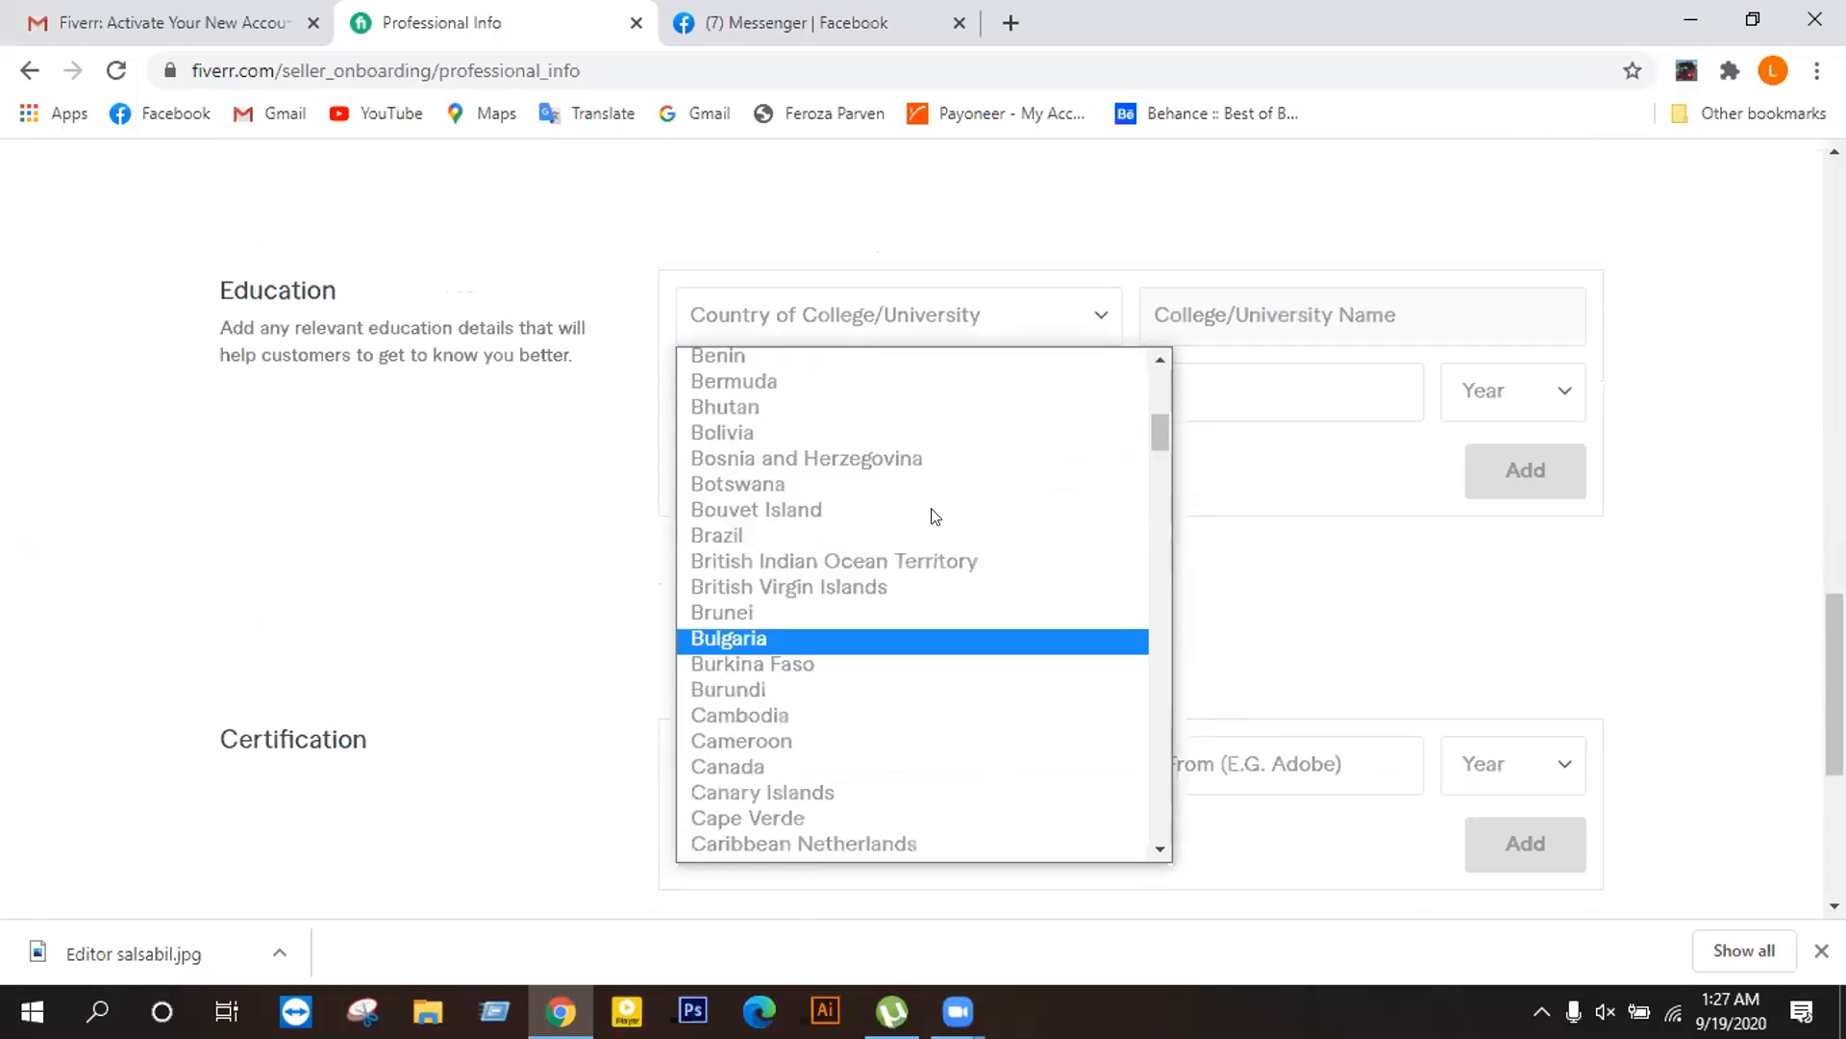
{"action": "scroll", "coordinate": [918, 516], "scroll_direction": "up", "scroll_amount": 2}
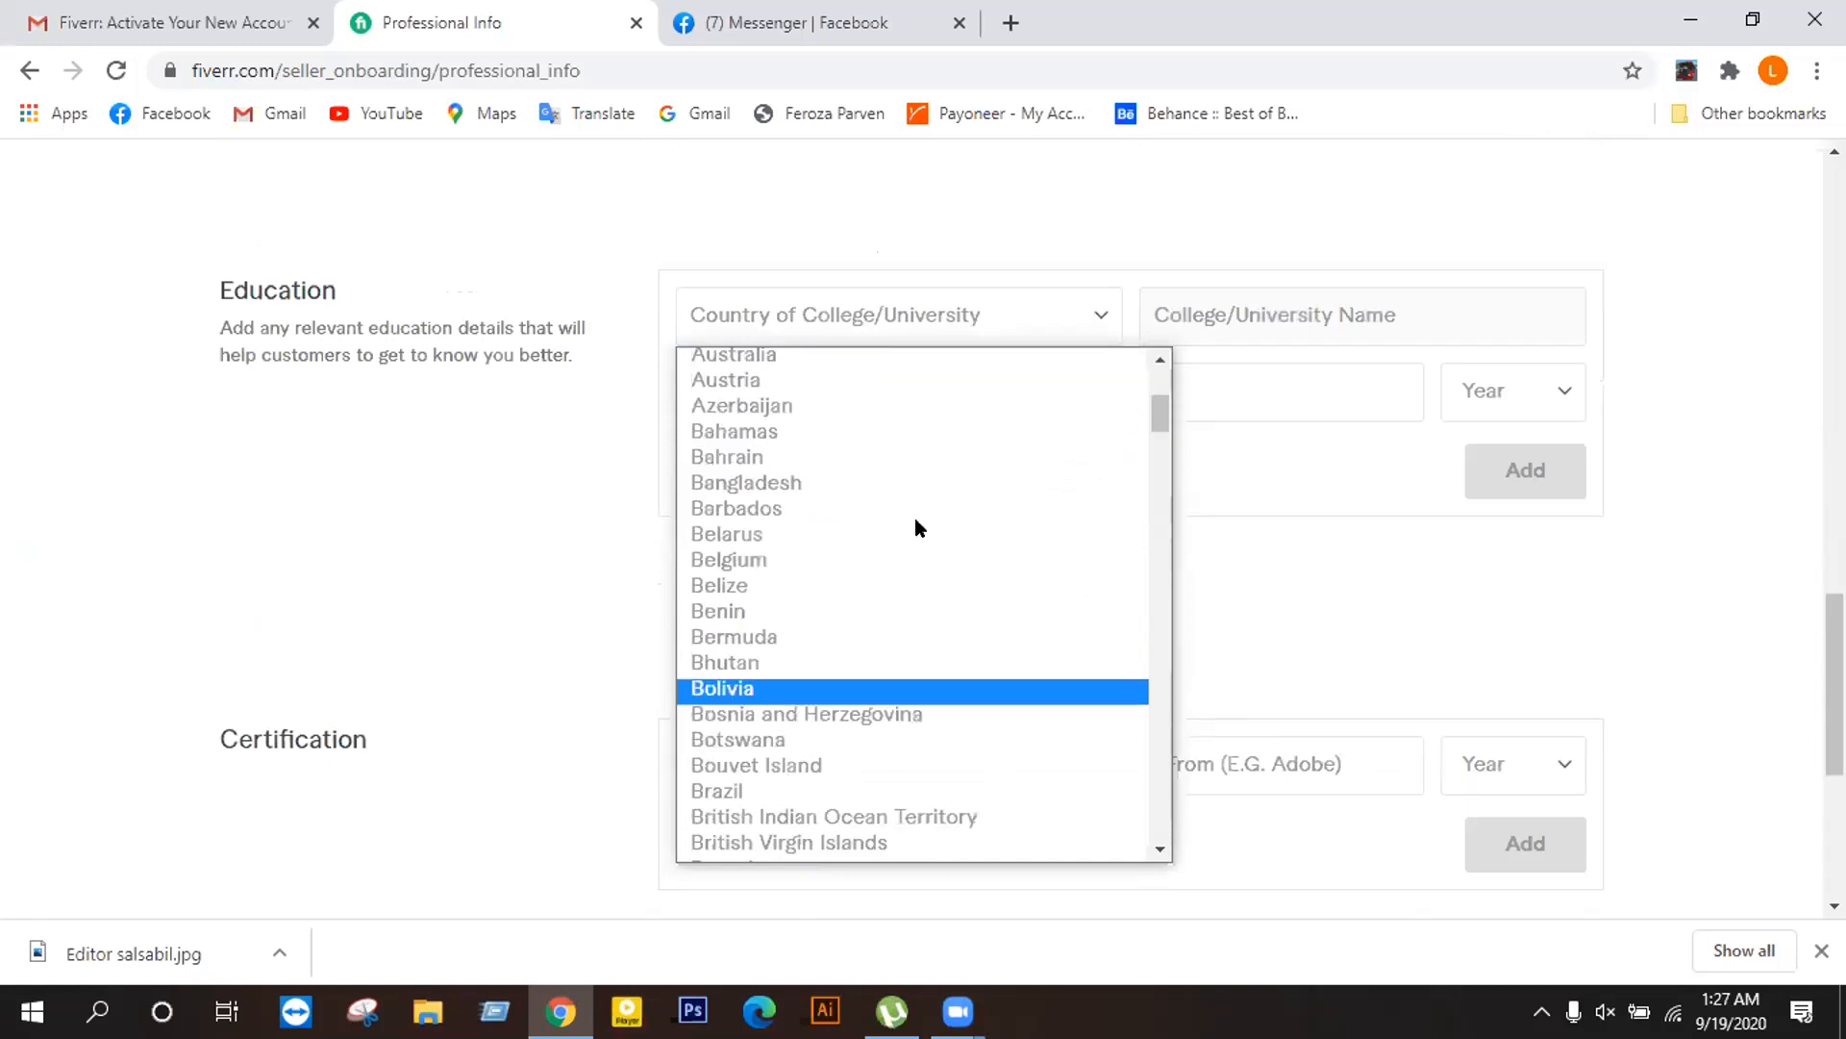
{"action": "left_click", "coordinate": [833, 486]}
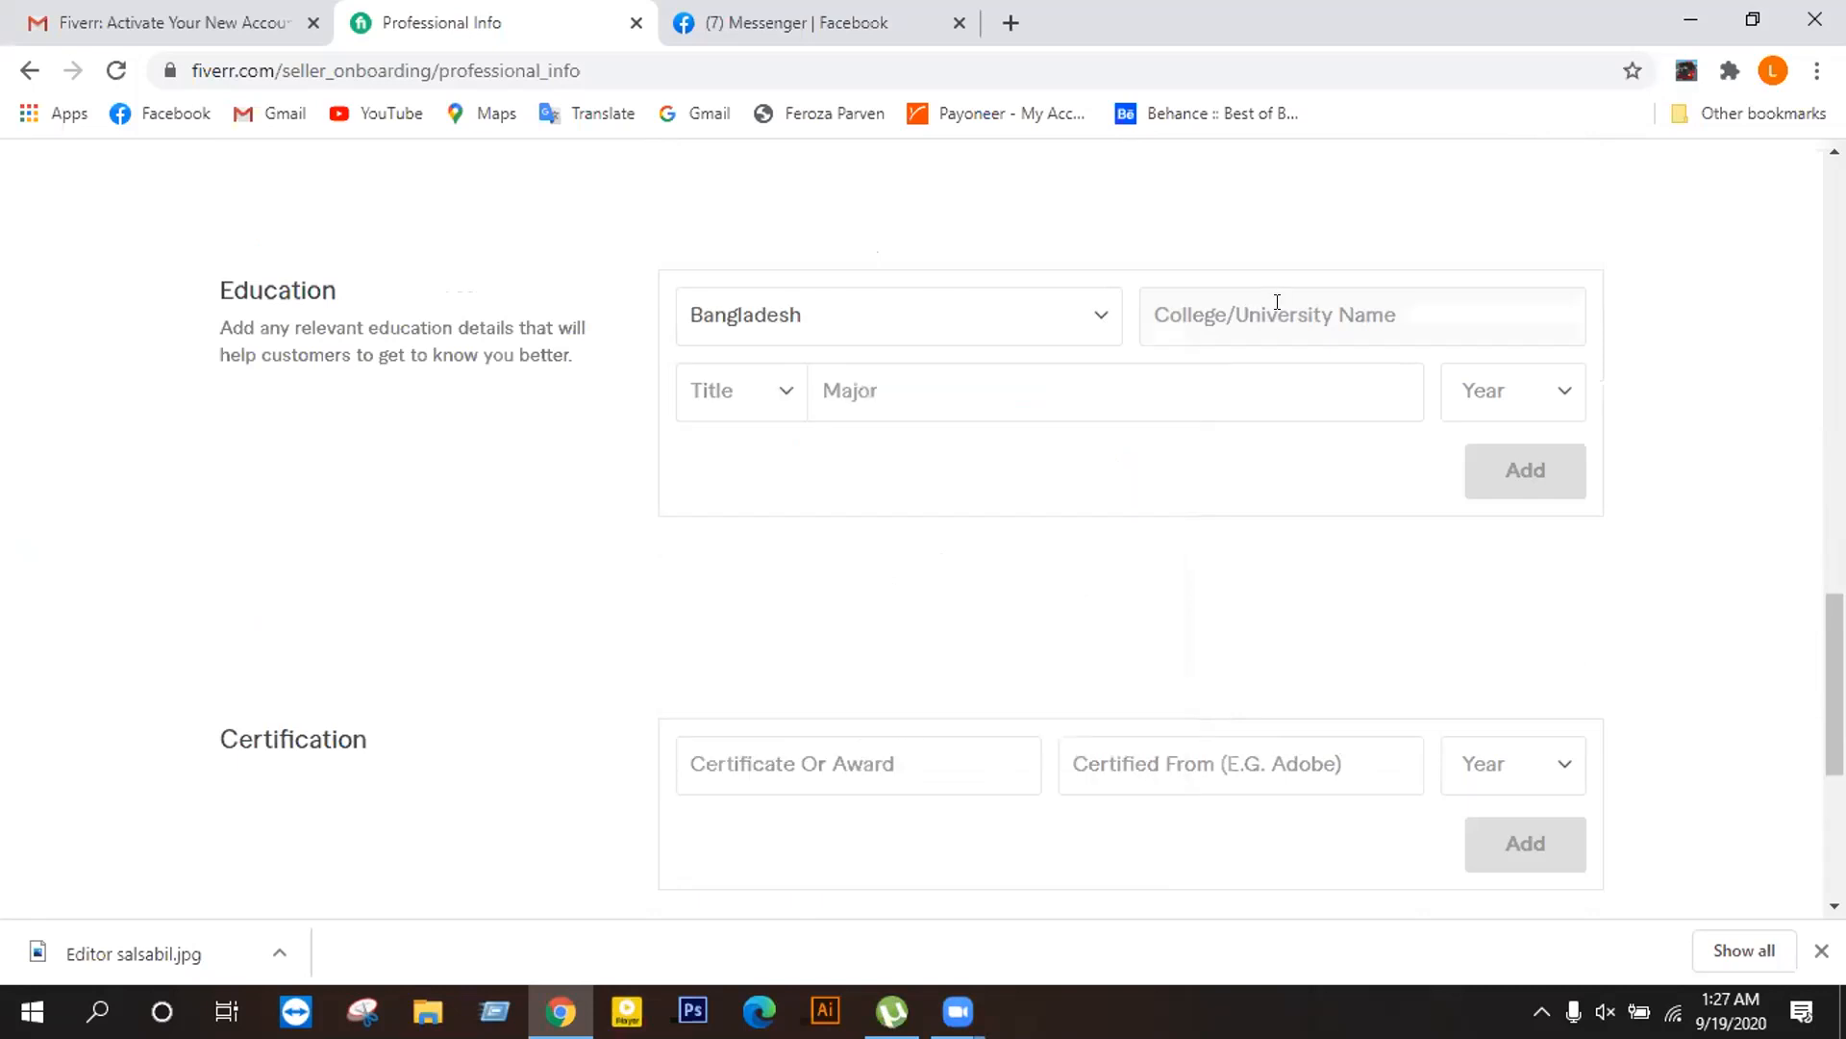
Enter Daffodil International University as the college and choose B.Sc. as the title
{"action": "left_click", "coordinate": [1227, 303]}
{"action": "type", "text": "Daffo"}
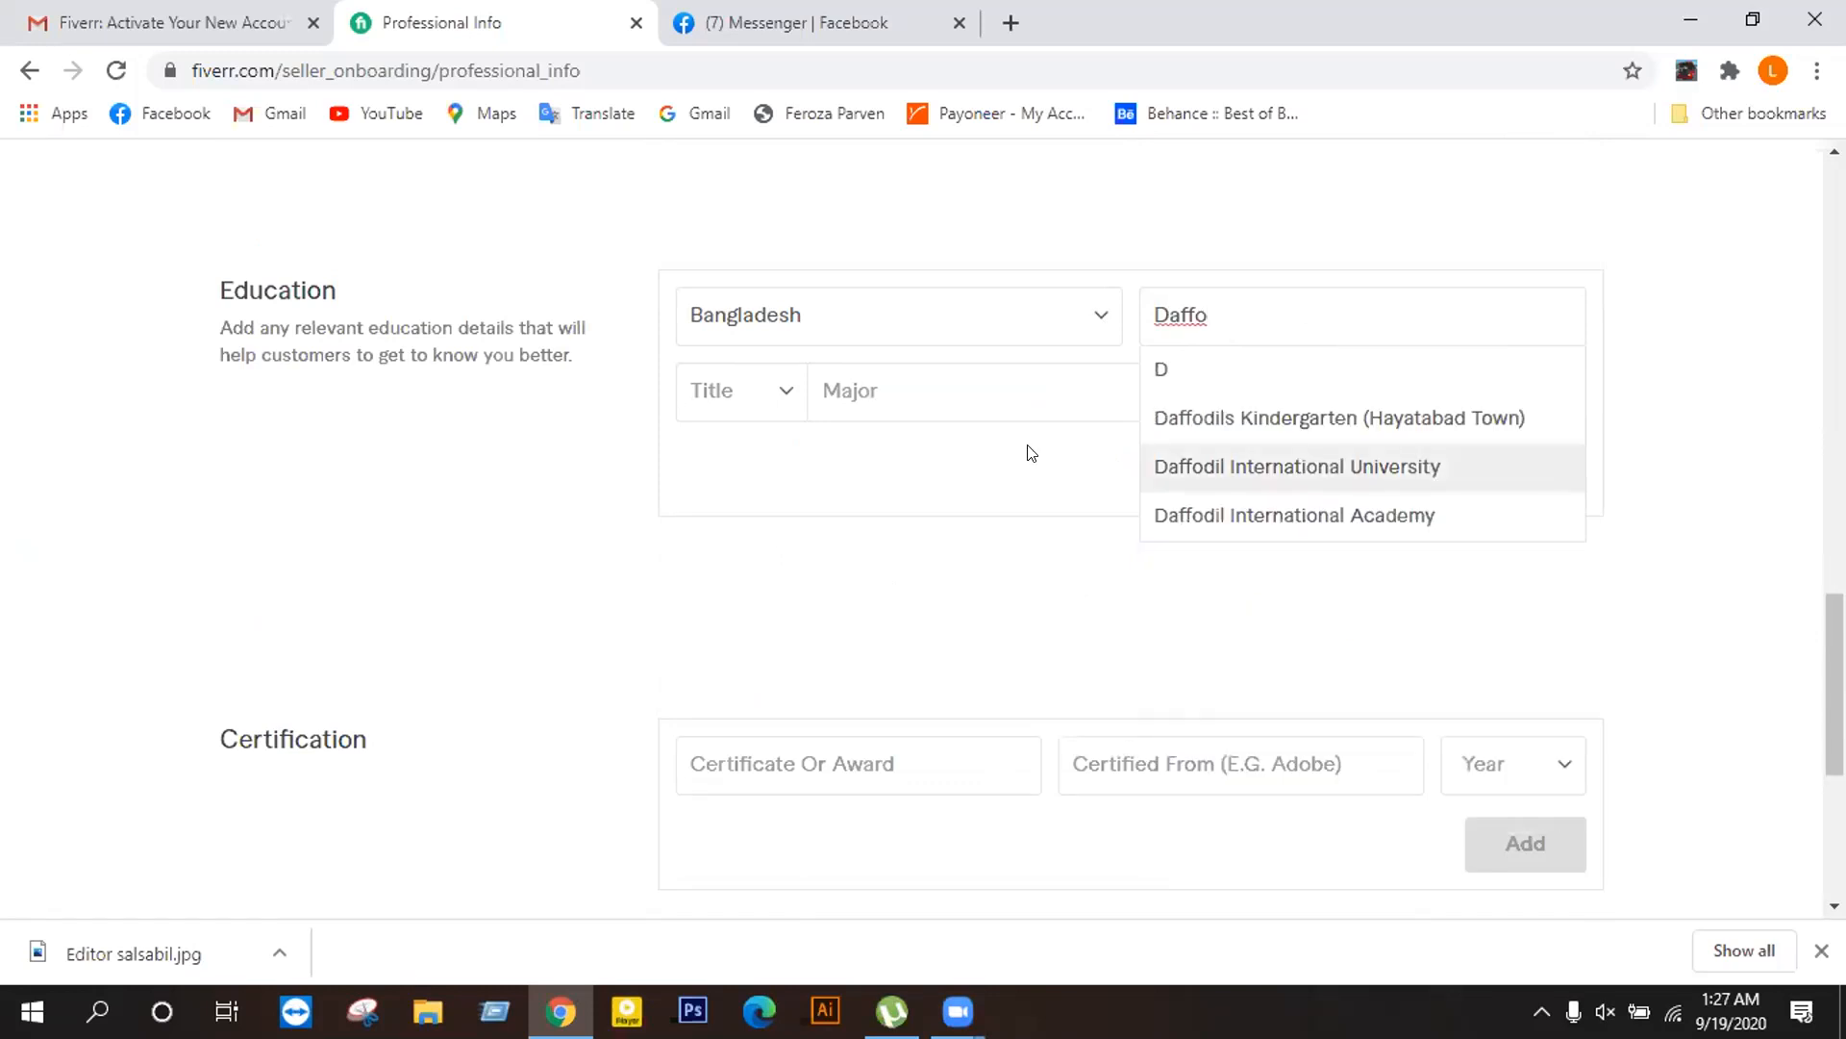
{"action": "key", "text": "Return"}
{"action": "left_click", "coordinate": [787, 385]}
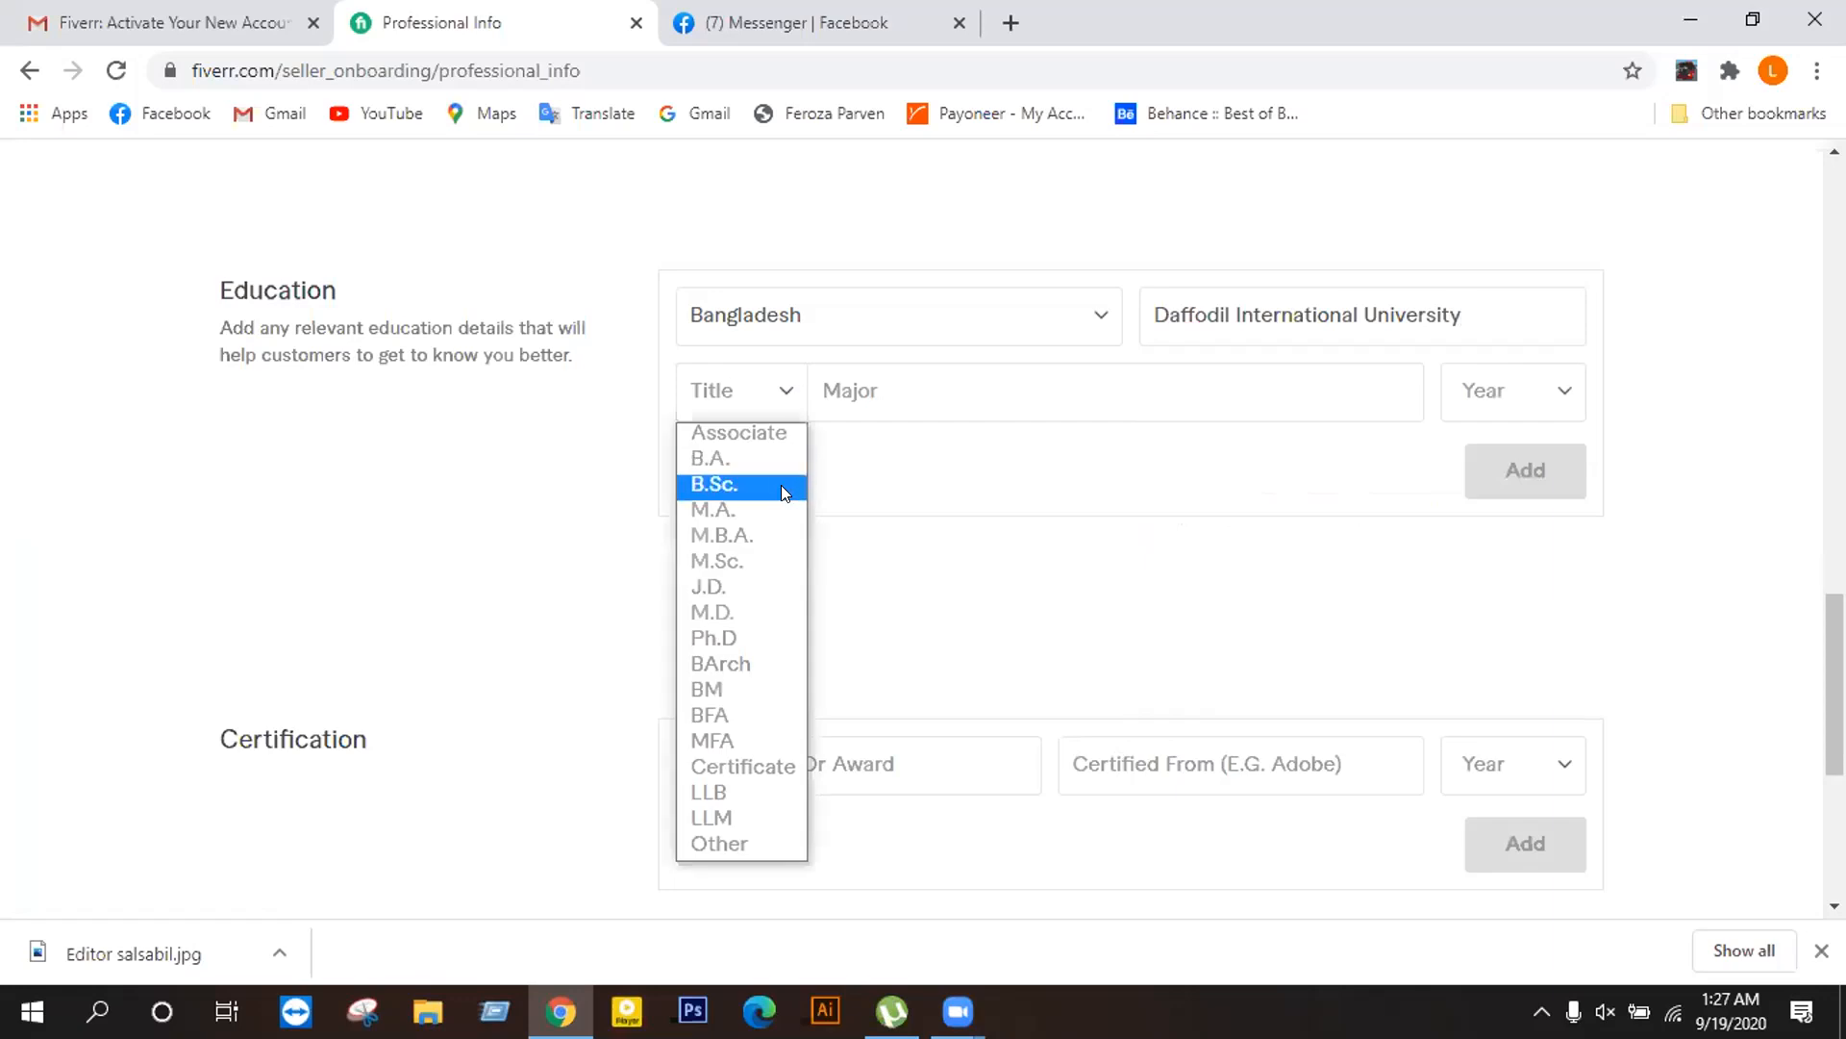
{"action": "left_click", "coordinate": [902, 400]}
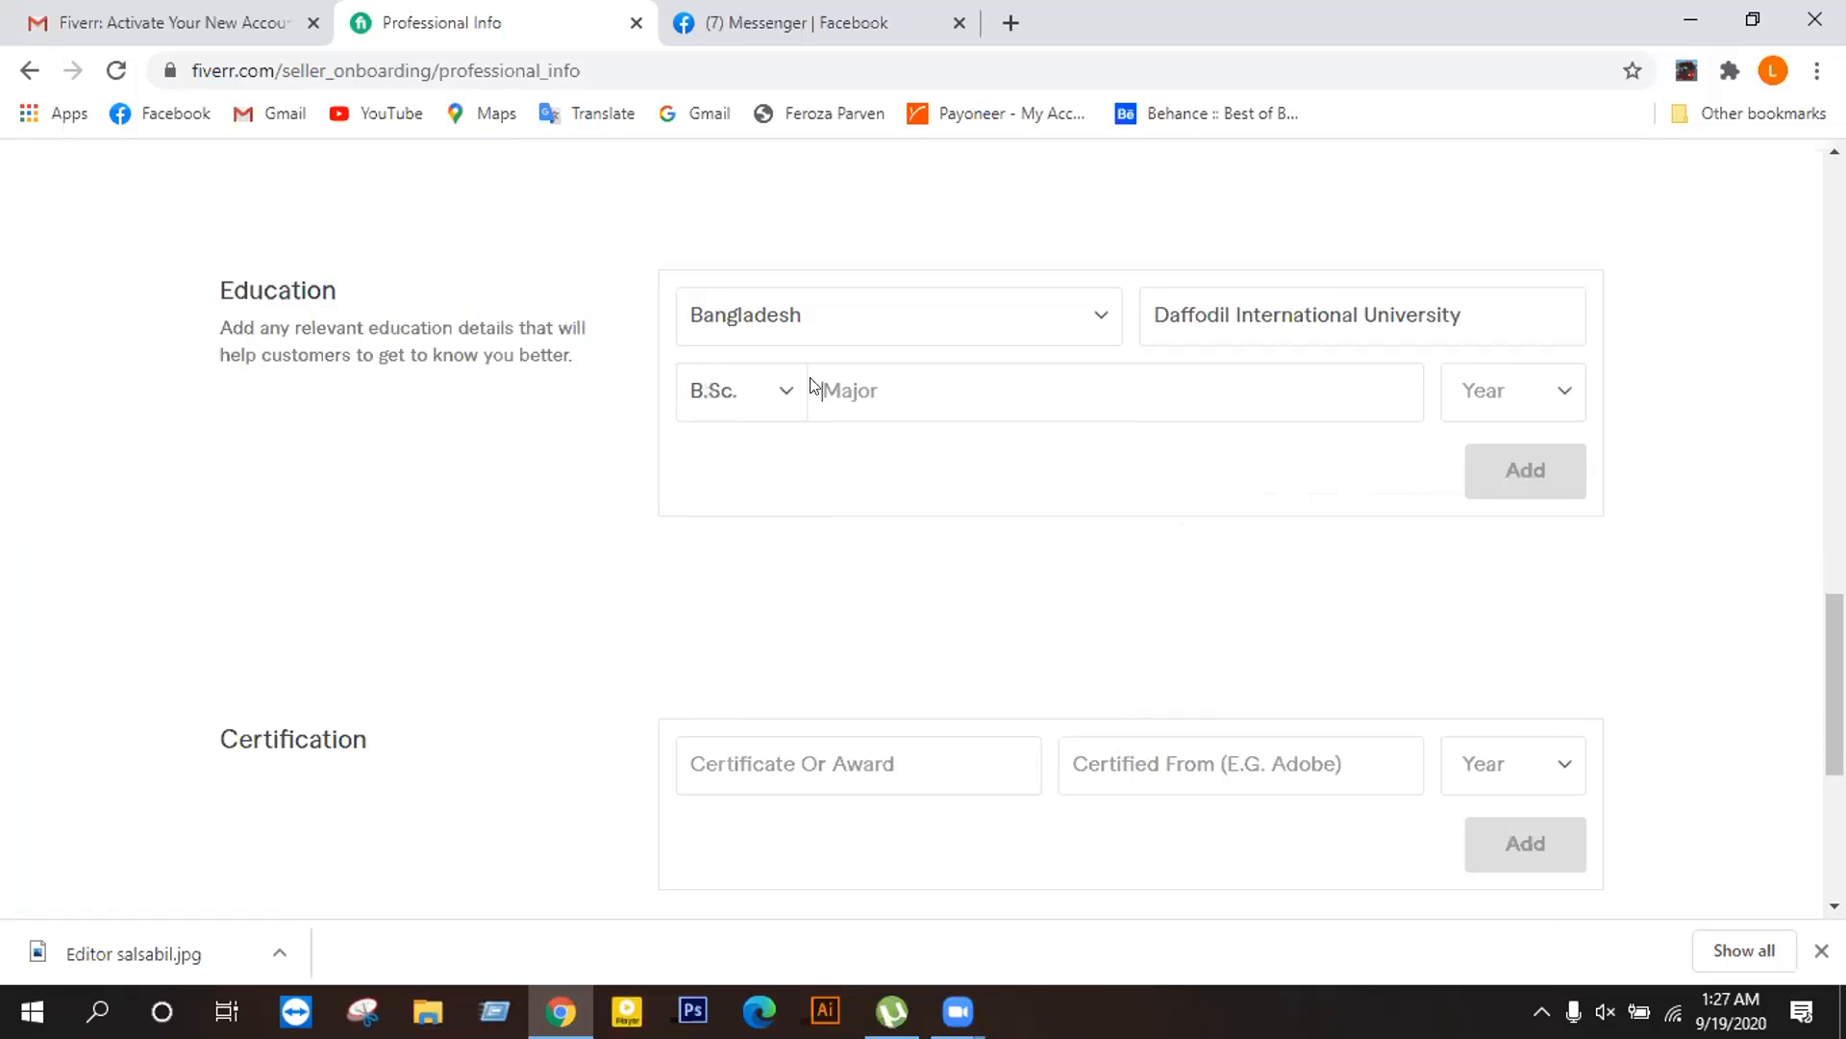
Add a B.Sc. in Computer Science Engineering Cse, graduated 2020, to the education list
{"action": "left_click", "coordinate": [780, 404]}
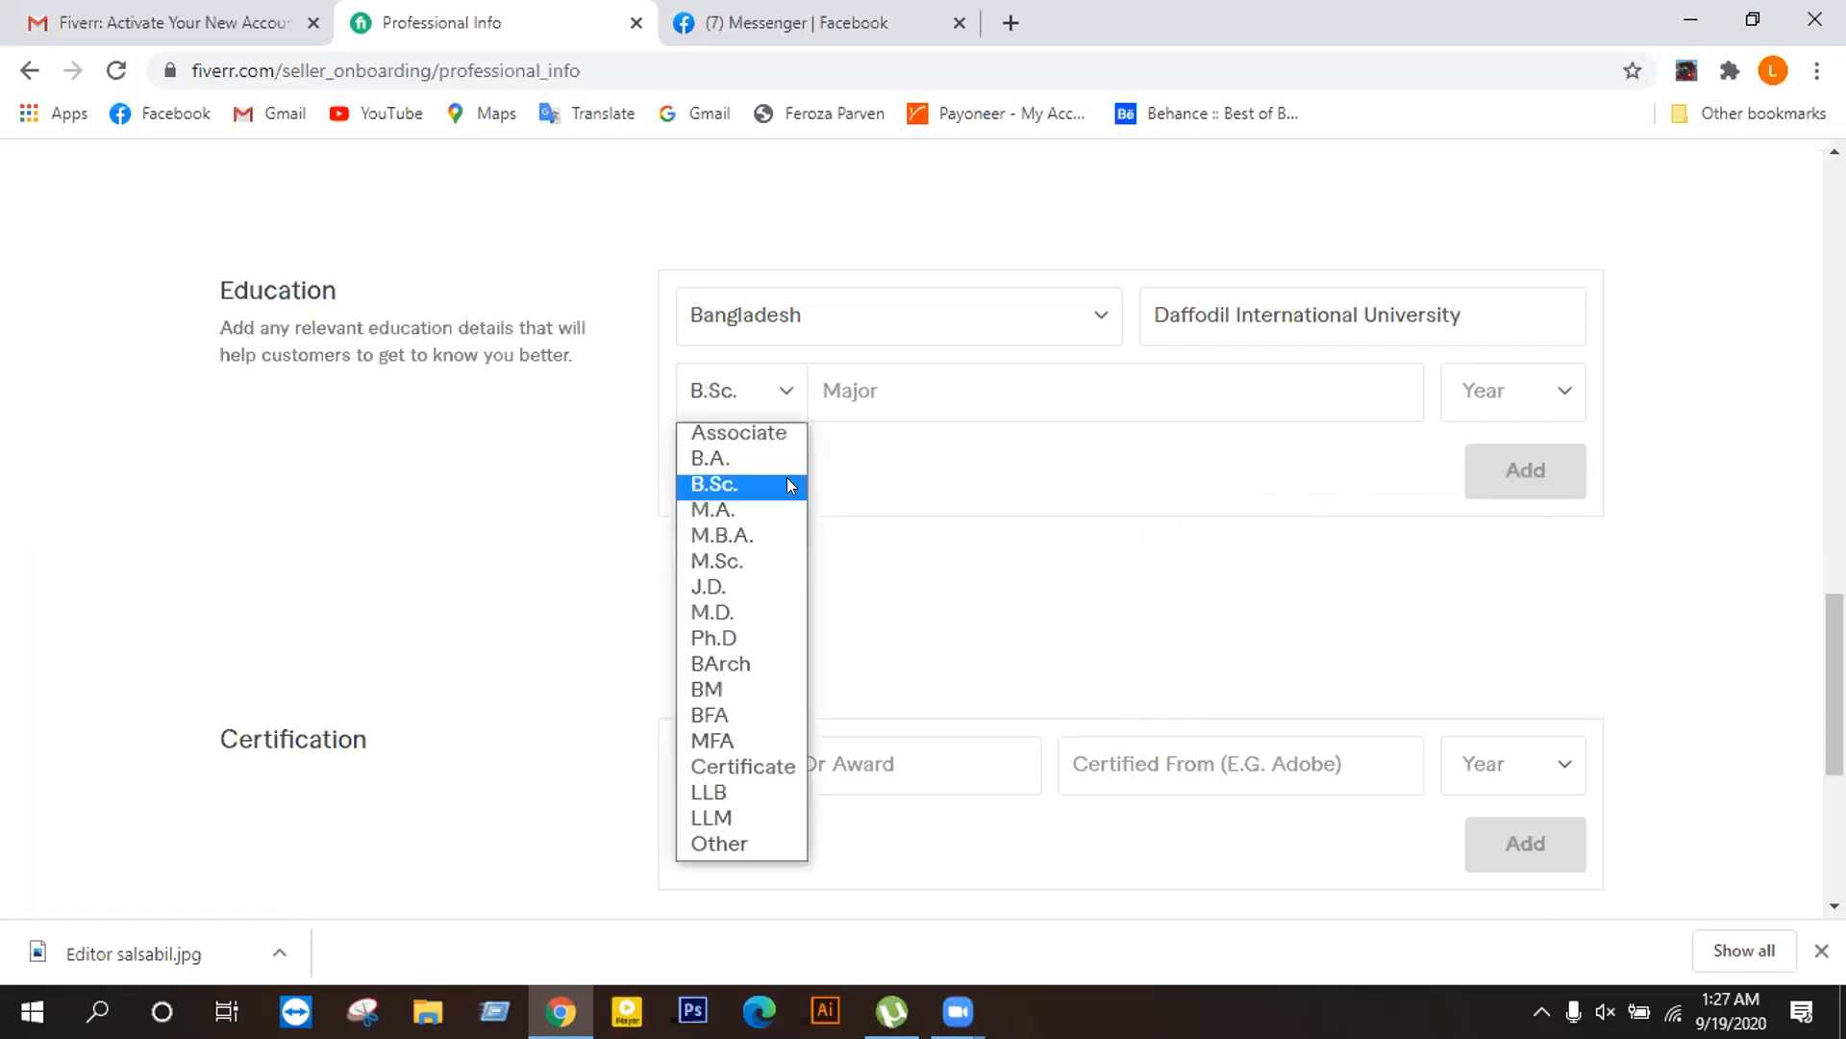
{"action": "left_click", "coordinate": [789, 484]}
{"action": "left_click", "coordinate": [906, 399]}
{"action": "type", "text": "Comp"}
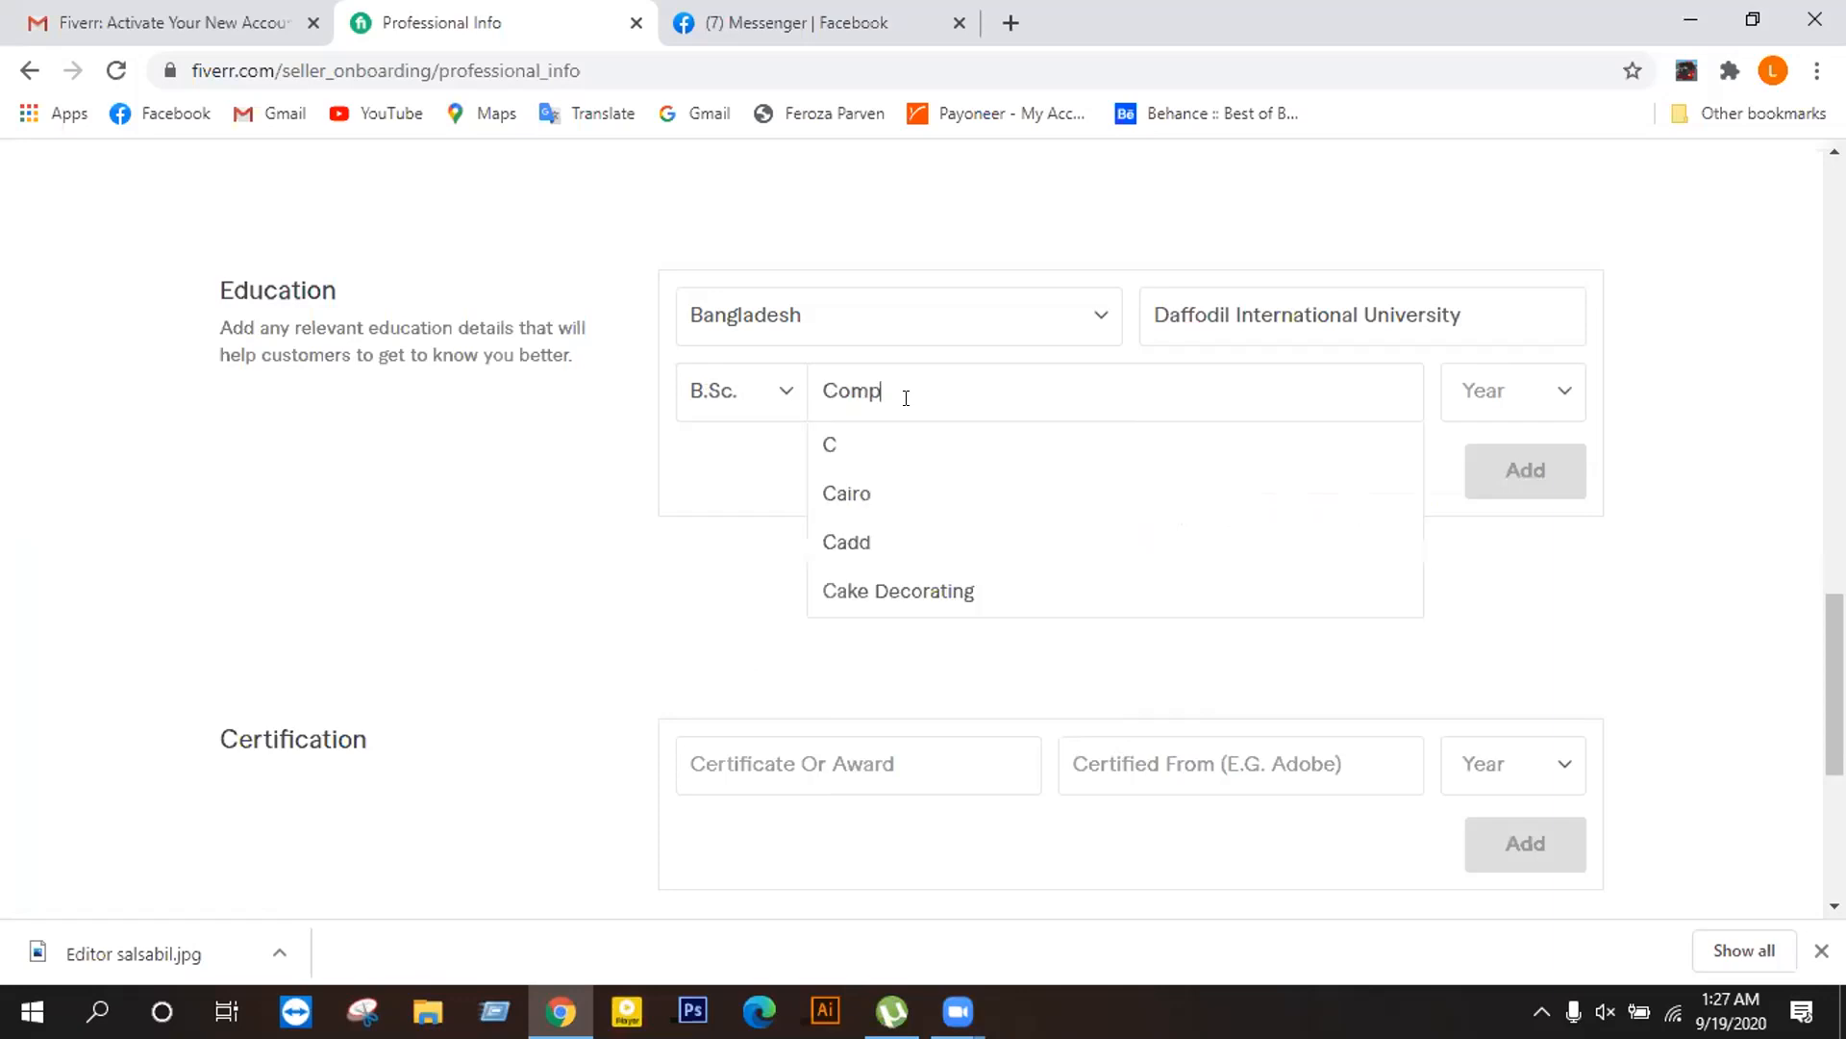
{"action": "type", "text": "u"}
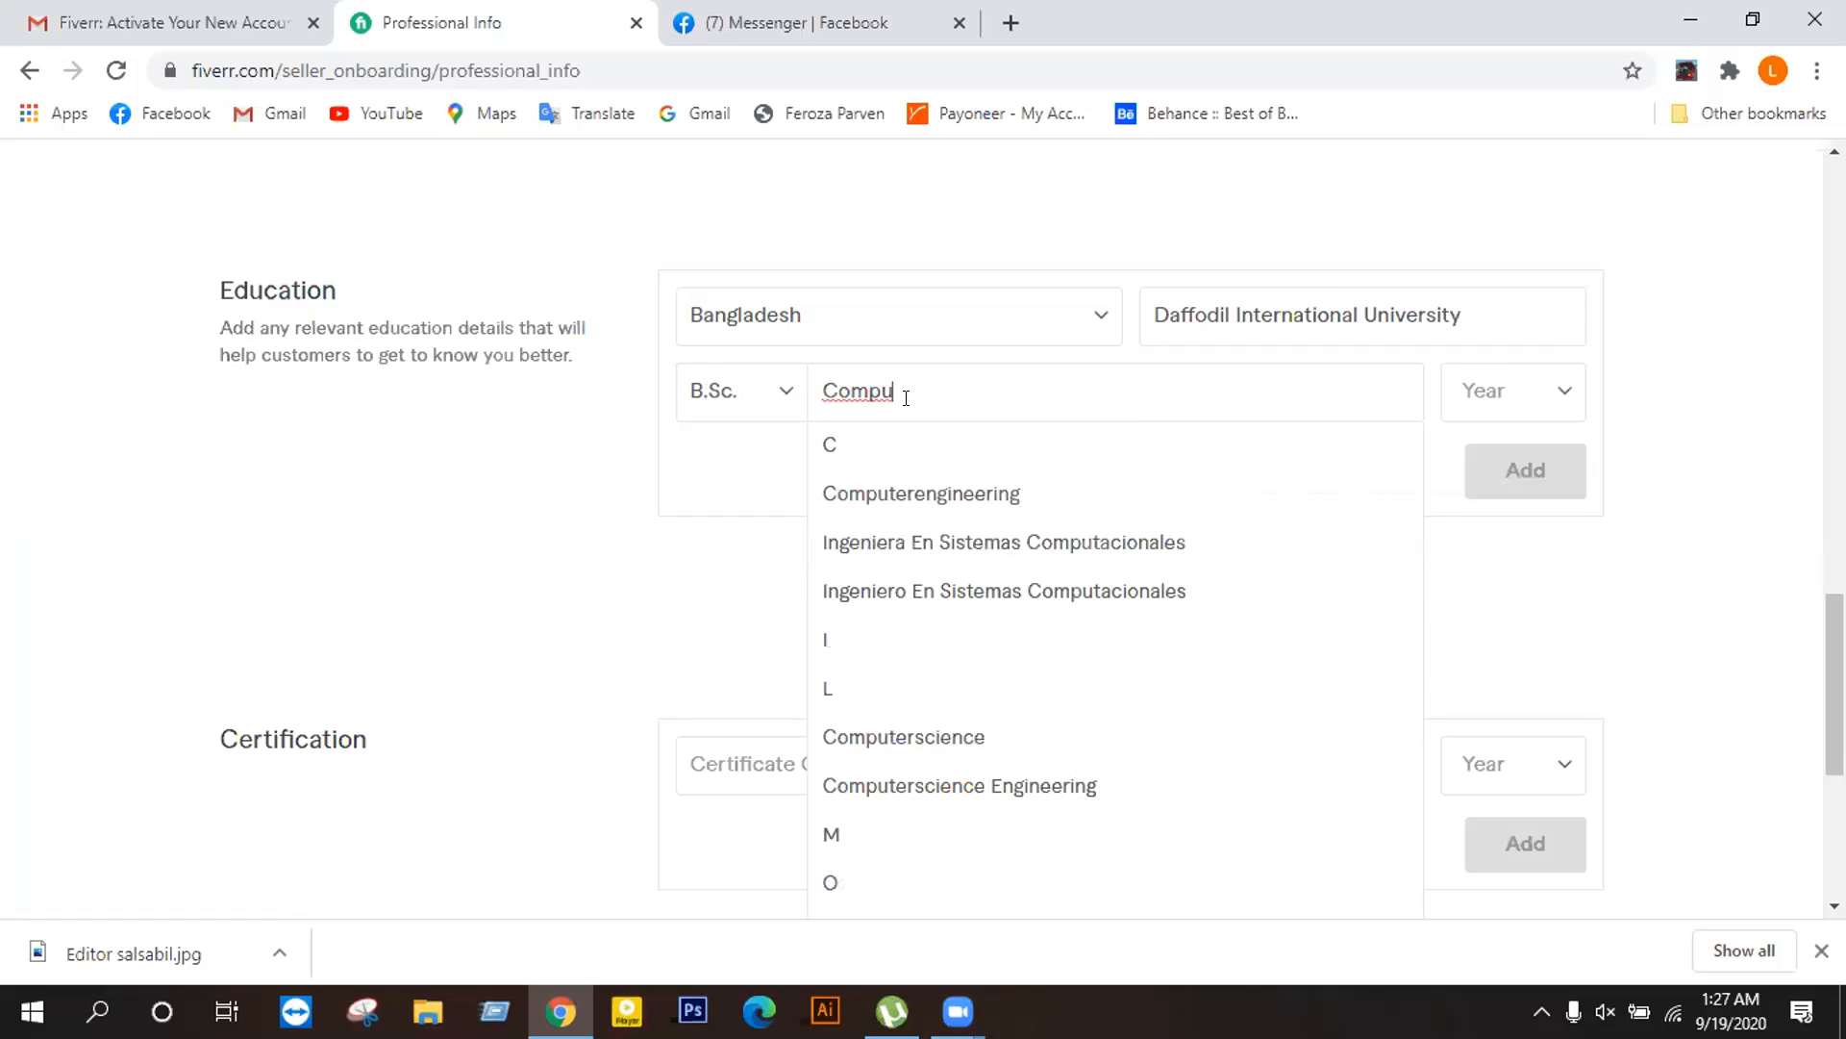
{"action": "type", "text": "ter"}
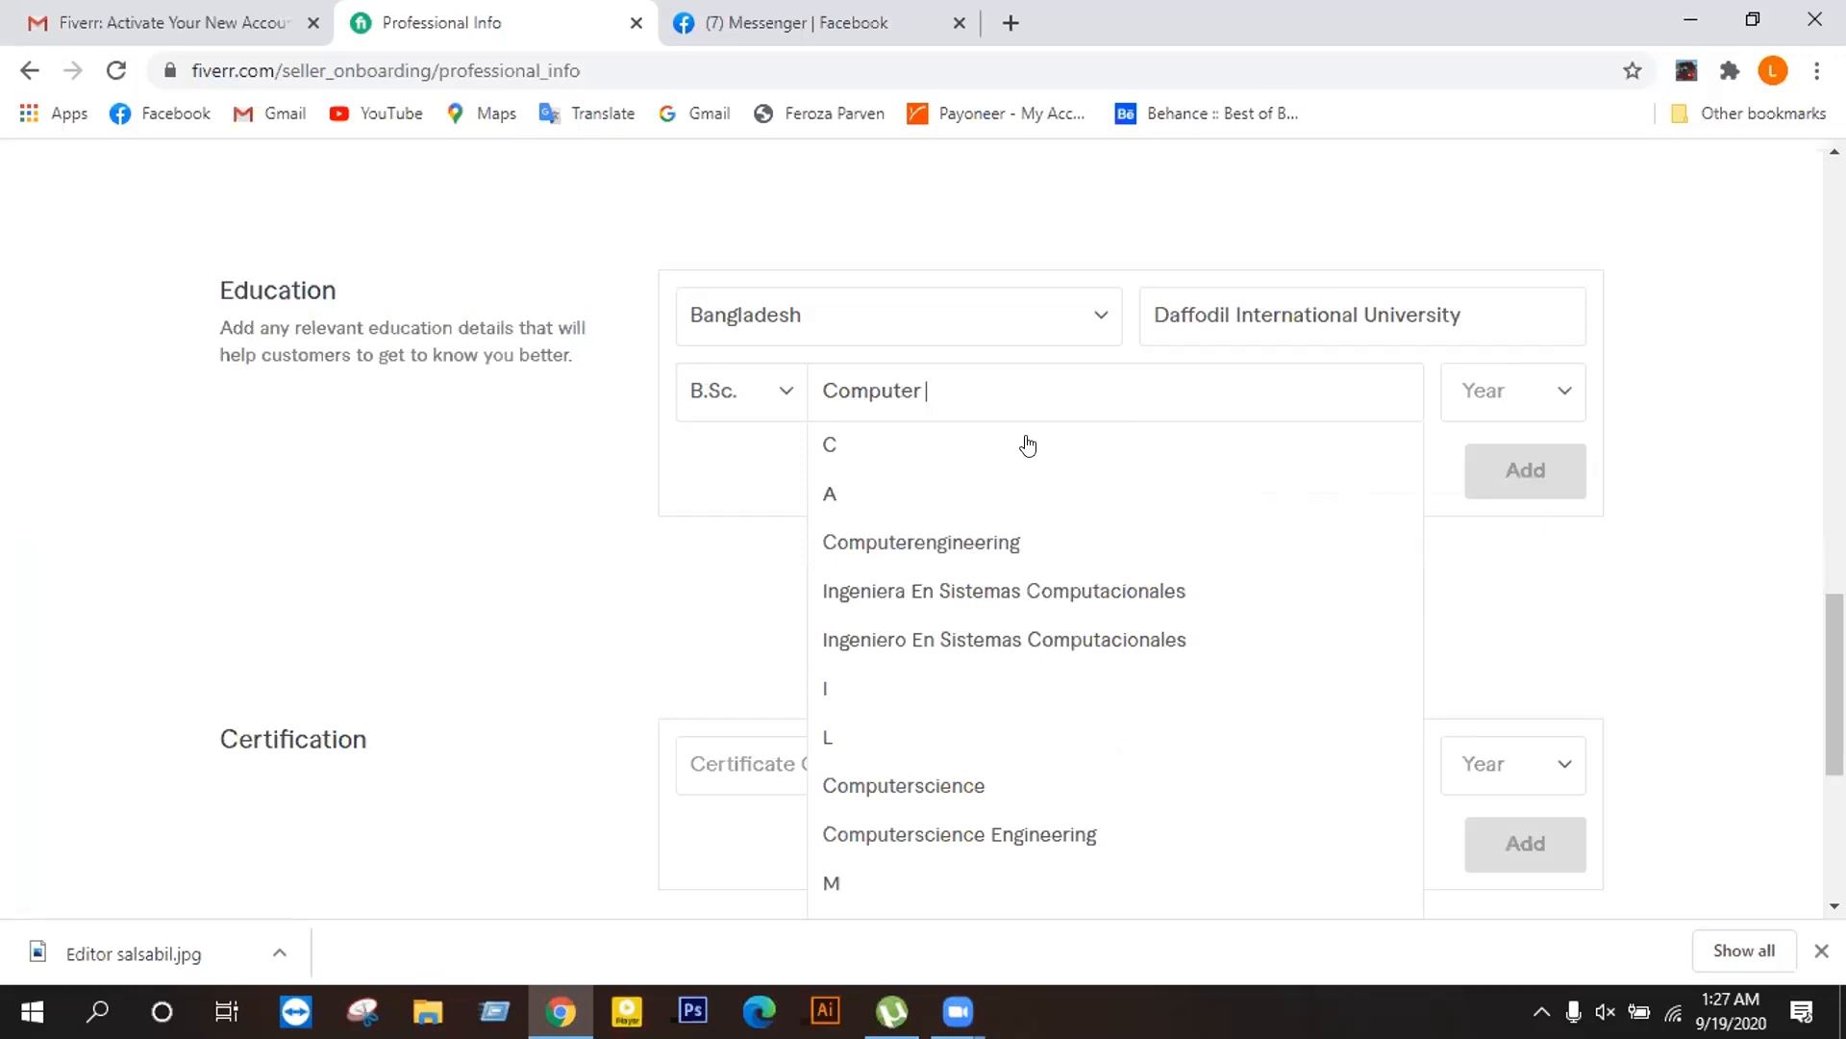
{"action": "scroll", "coordinate": [1026, 441], "scroll_direction": "down", "scroll_amount": 4}
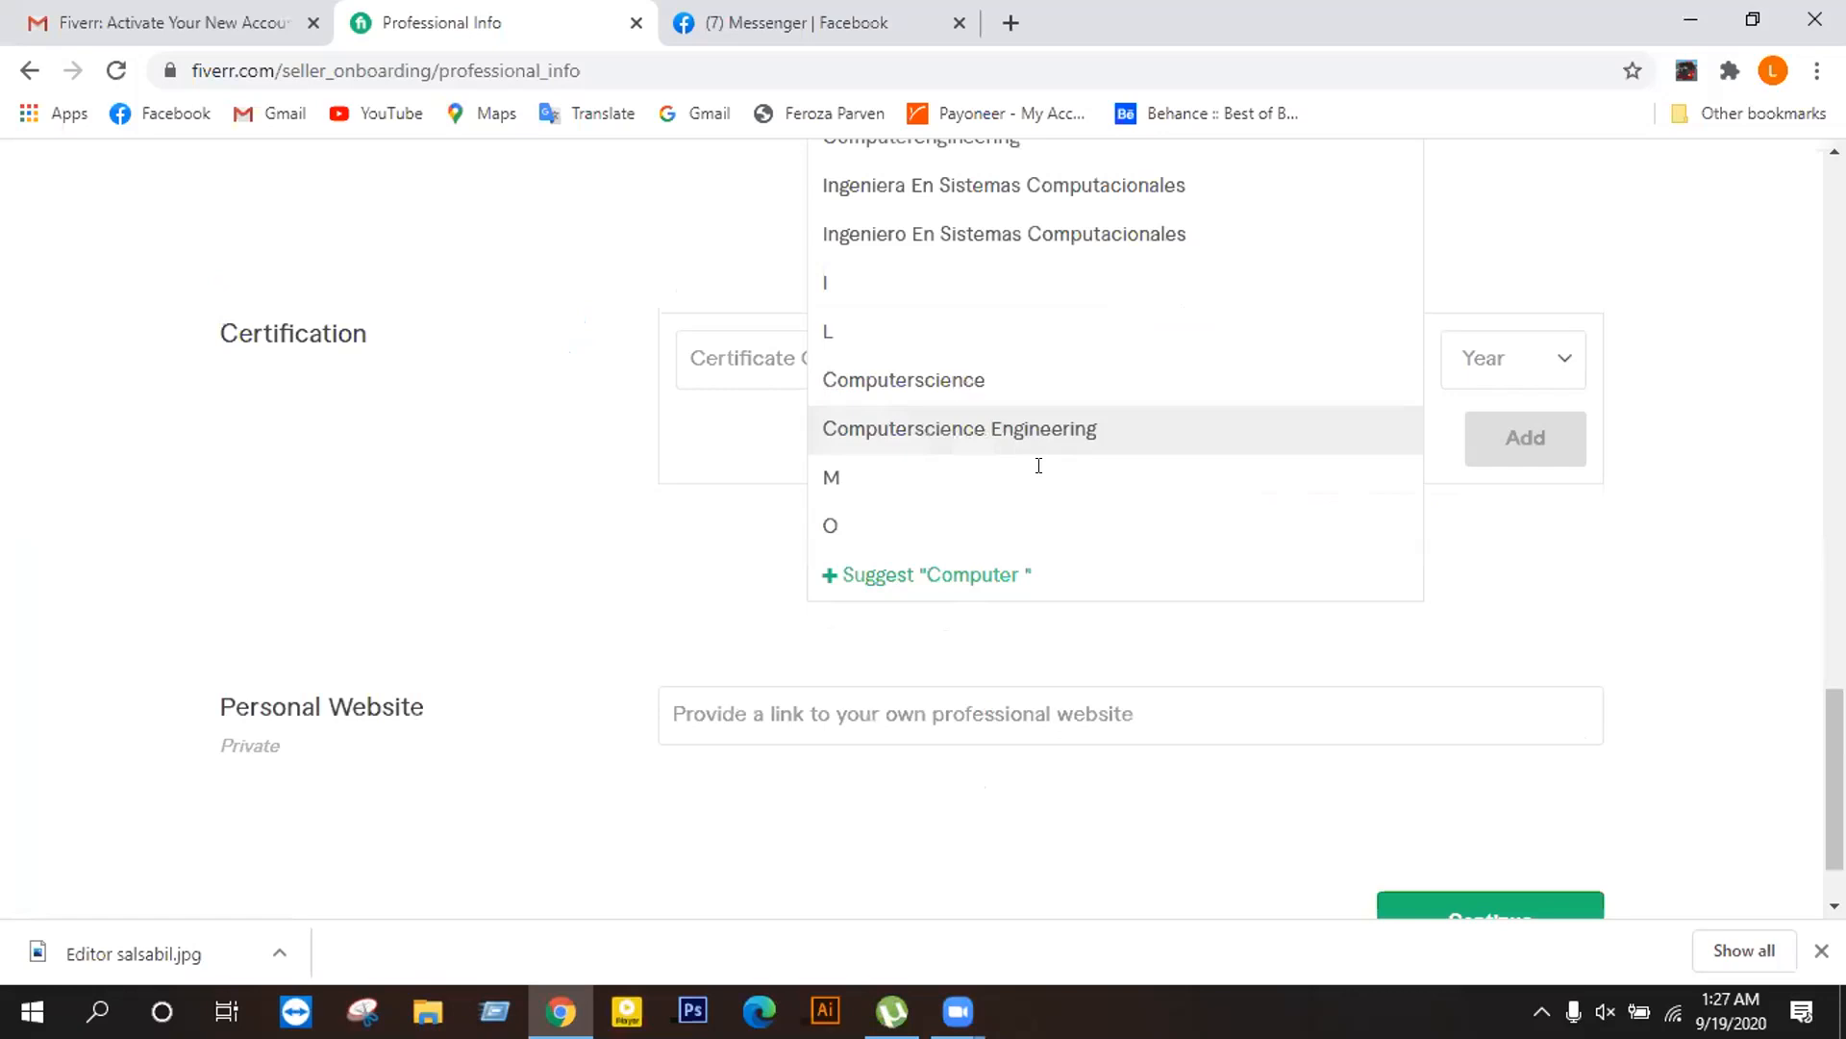
{"action": "left_click", "coordinate": [1035, 450]}
{"action": "scroll", "coordinate": [988, 475], "scroll_direction": "up", "scroll_amount": 1}
{"action": "scroll", "coordinate": [940, 398], "scroll_direction": "up", "scroll_amount": 3}
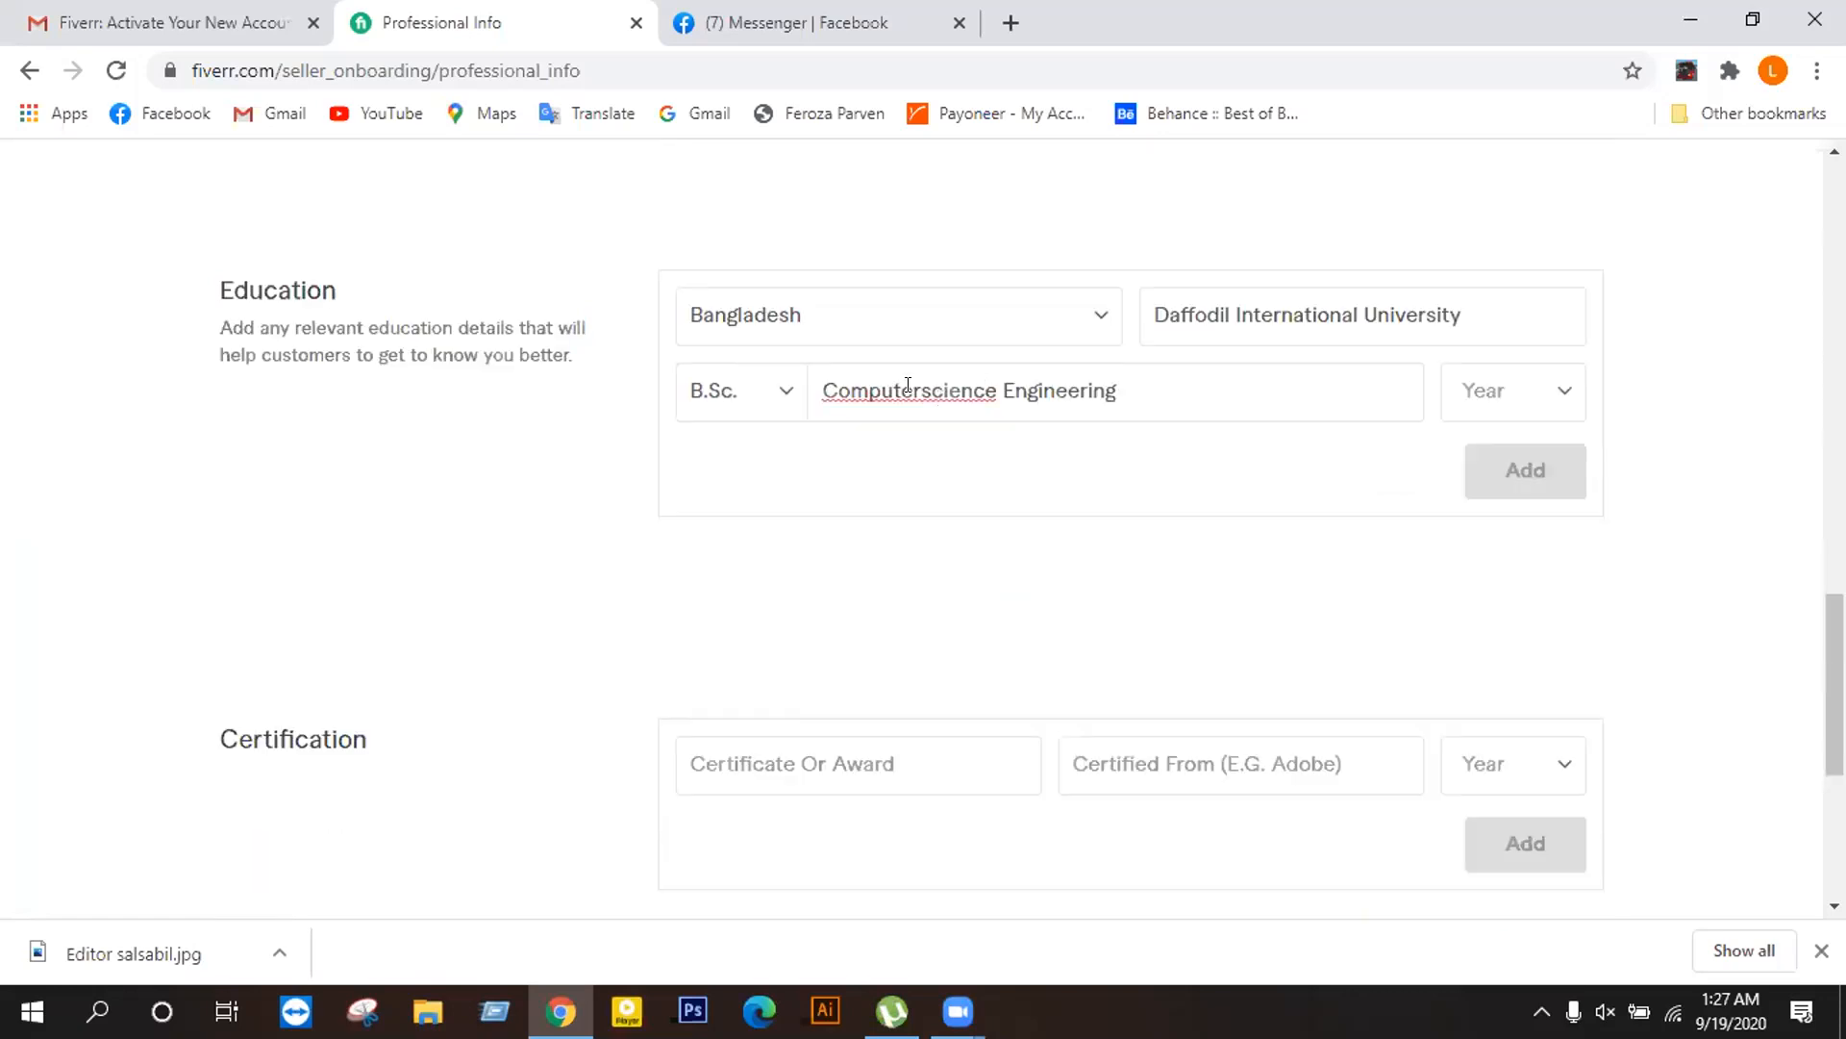
{"action": "left_click", "coordinate": [965, 405]}
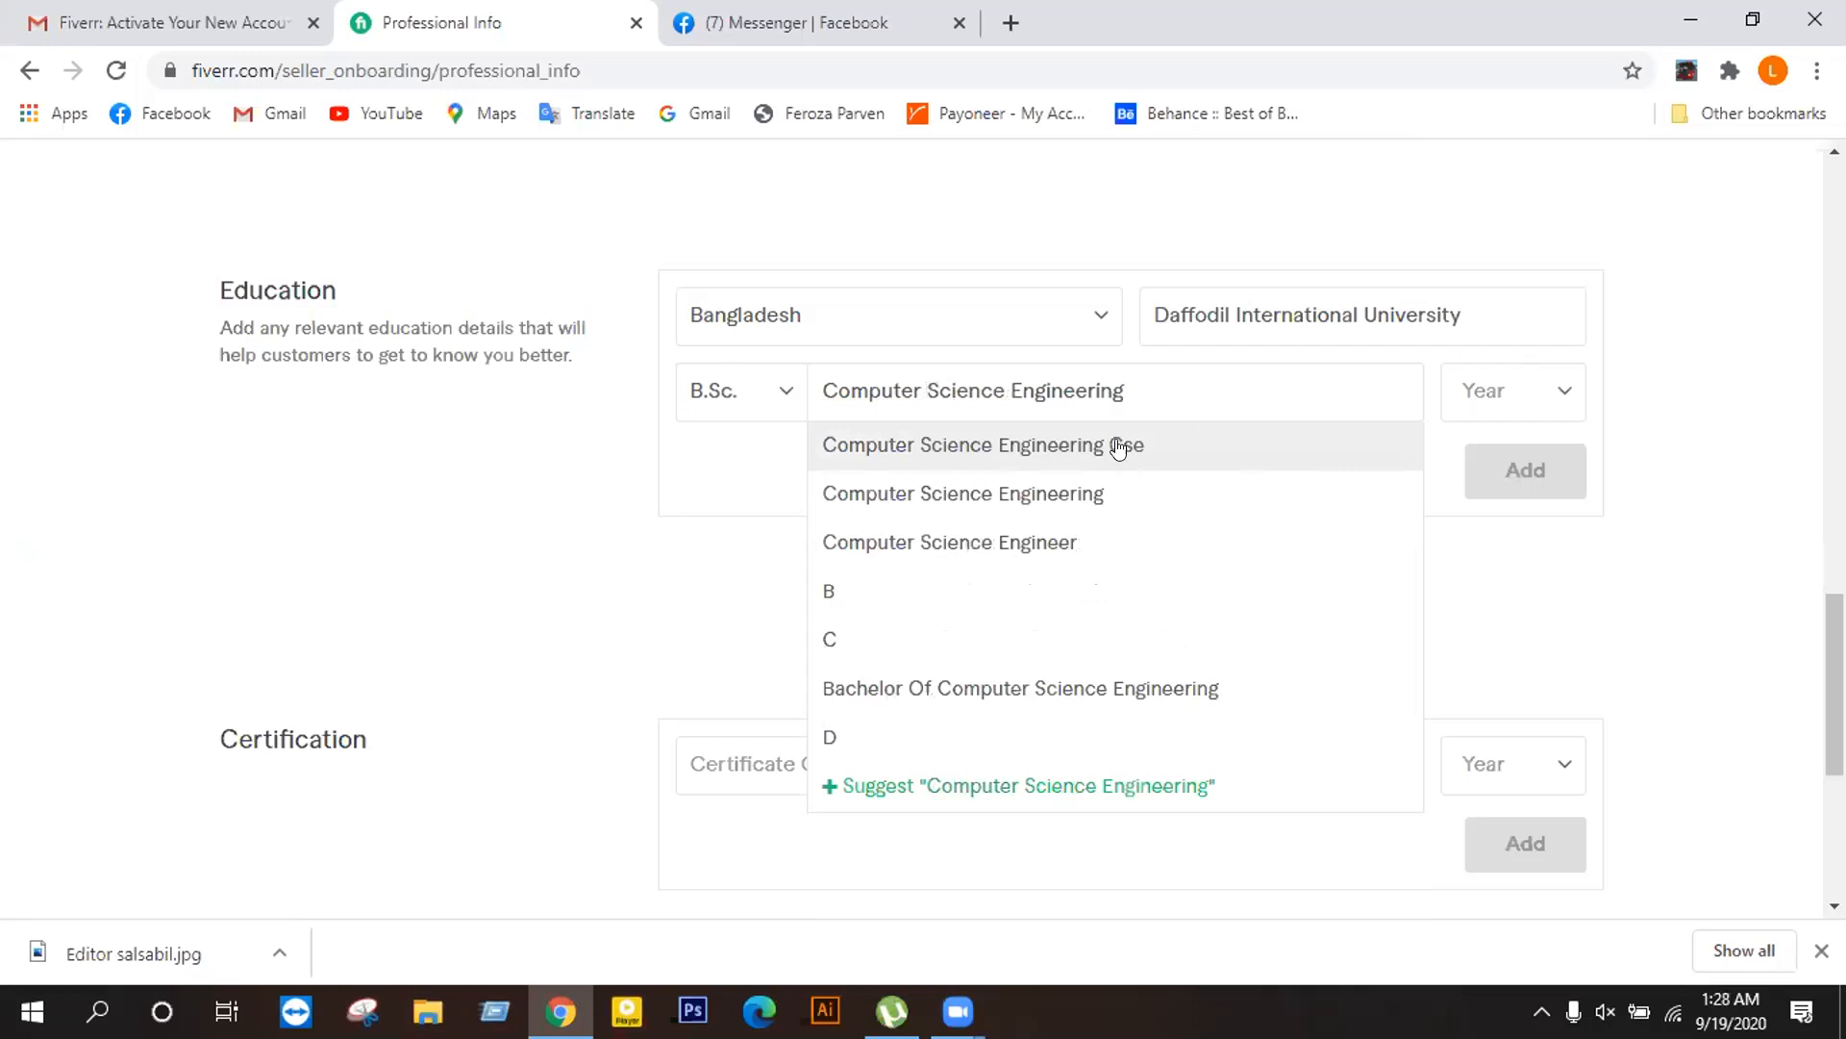
{"action": "left_click", "coordinate": [1132, 466]}
{"action": "left_click", "coordinate": [1467, 387]}
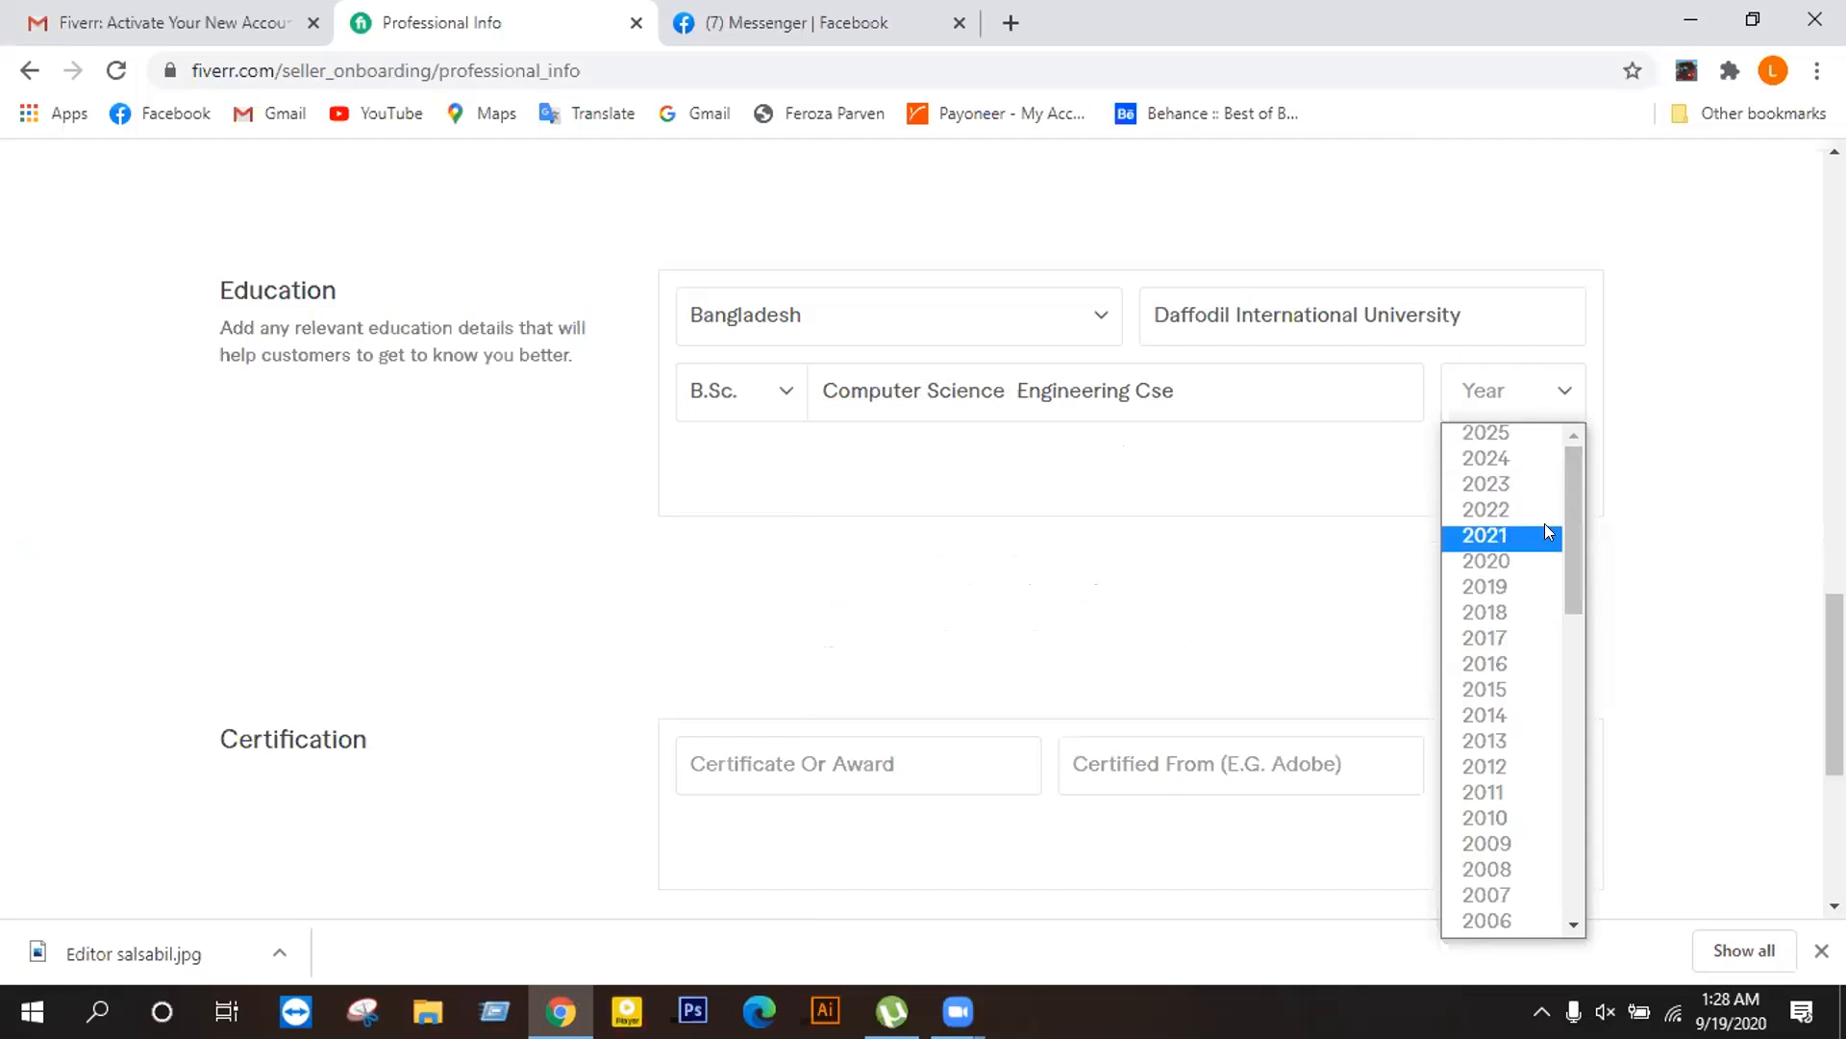
{"action": "left_click", "coordinate": [1546, 561]}
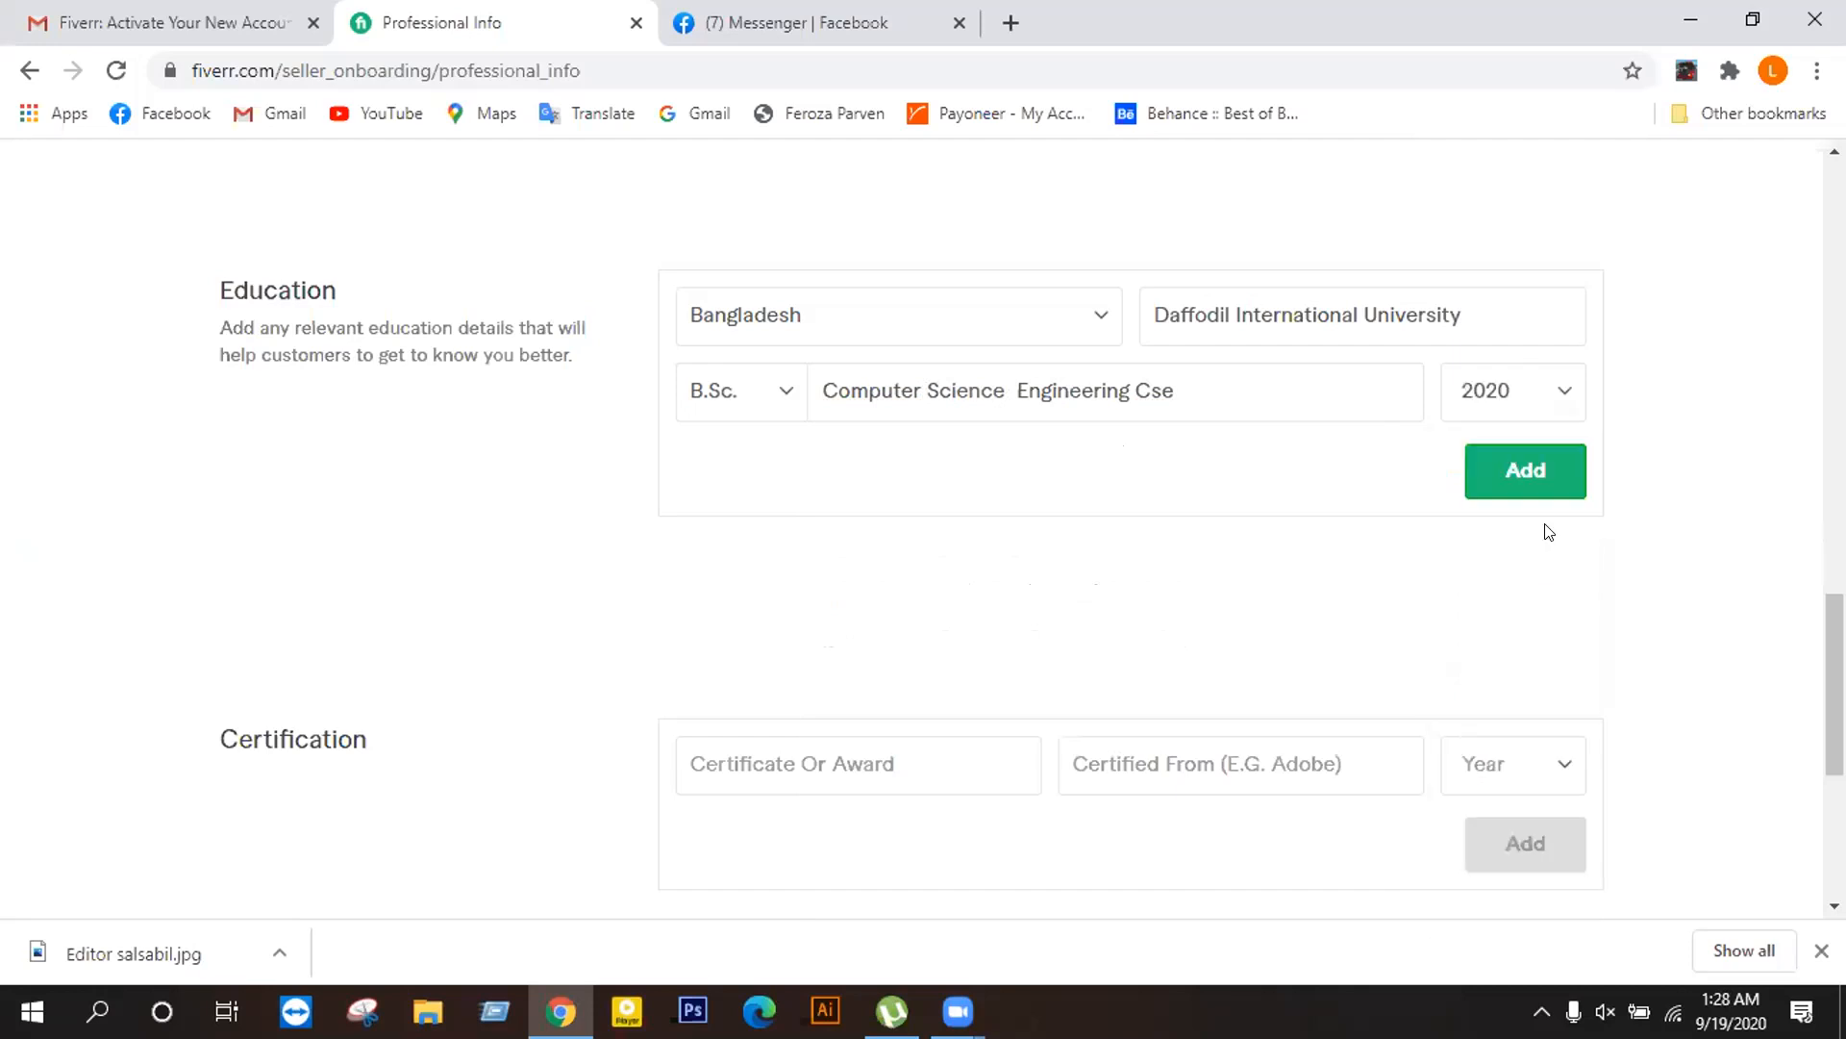
{"action": "left_click", "coordinate": [1510, 471]}
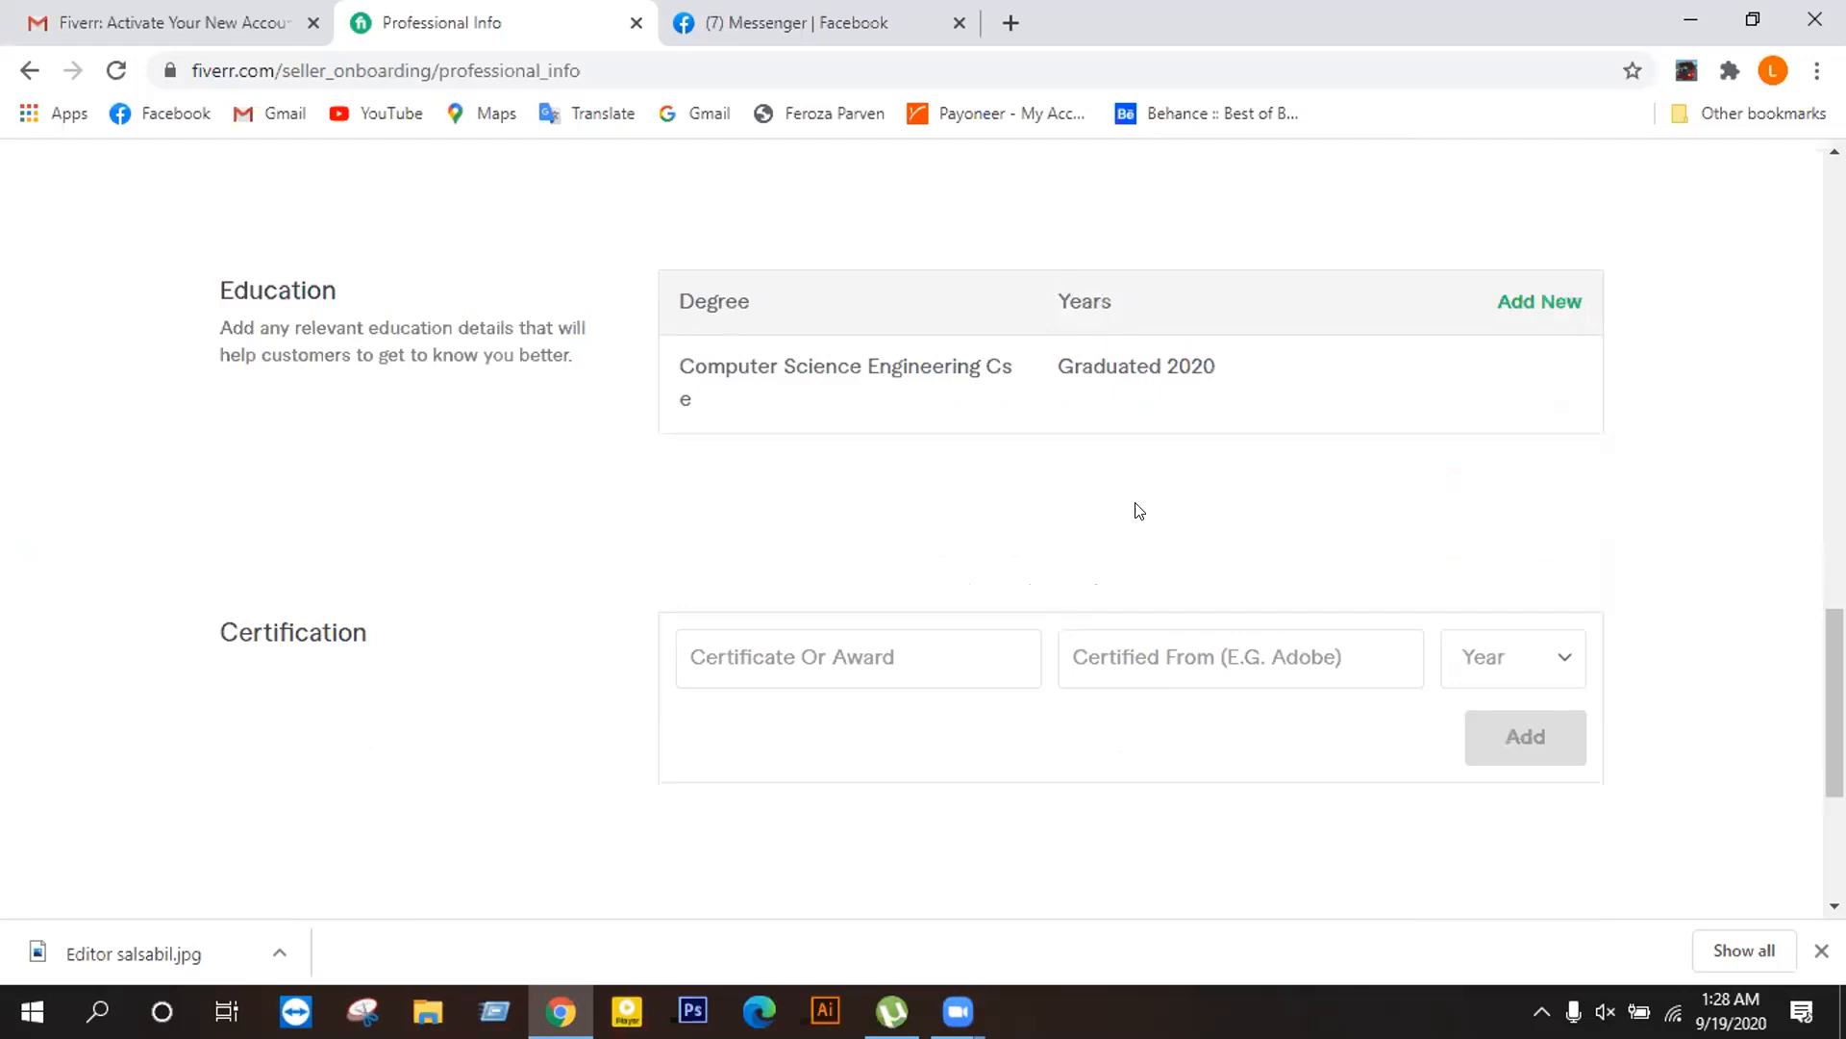
Edit the education entry to change the graduation year from 2020 to 2019
{"action": "mouse_move", "coordinate": [1189, 373]}
{"action": "left_click", "coordinate": [1555, 373]}
{"action": "left_click", "coordinate": [1566, 383]}
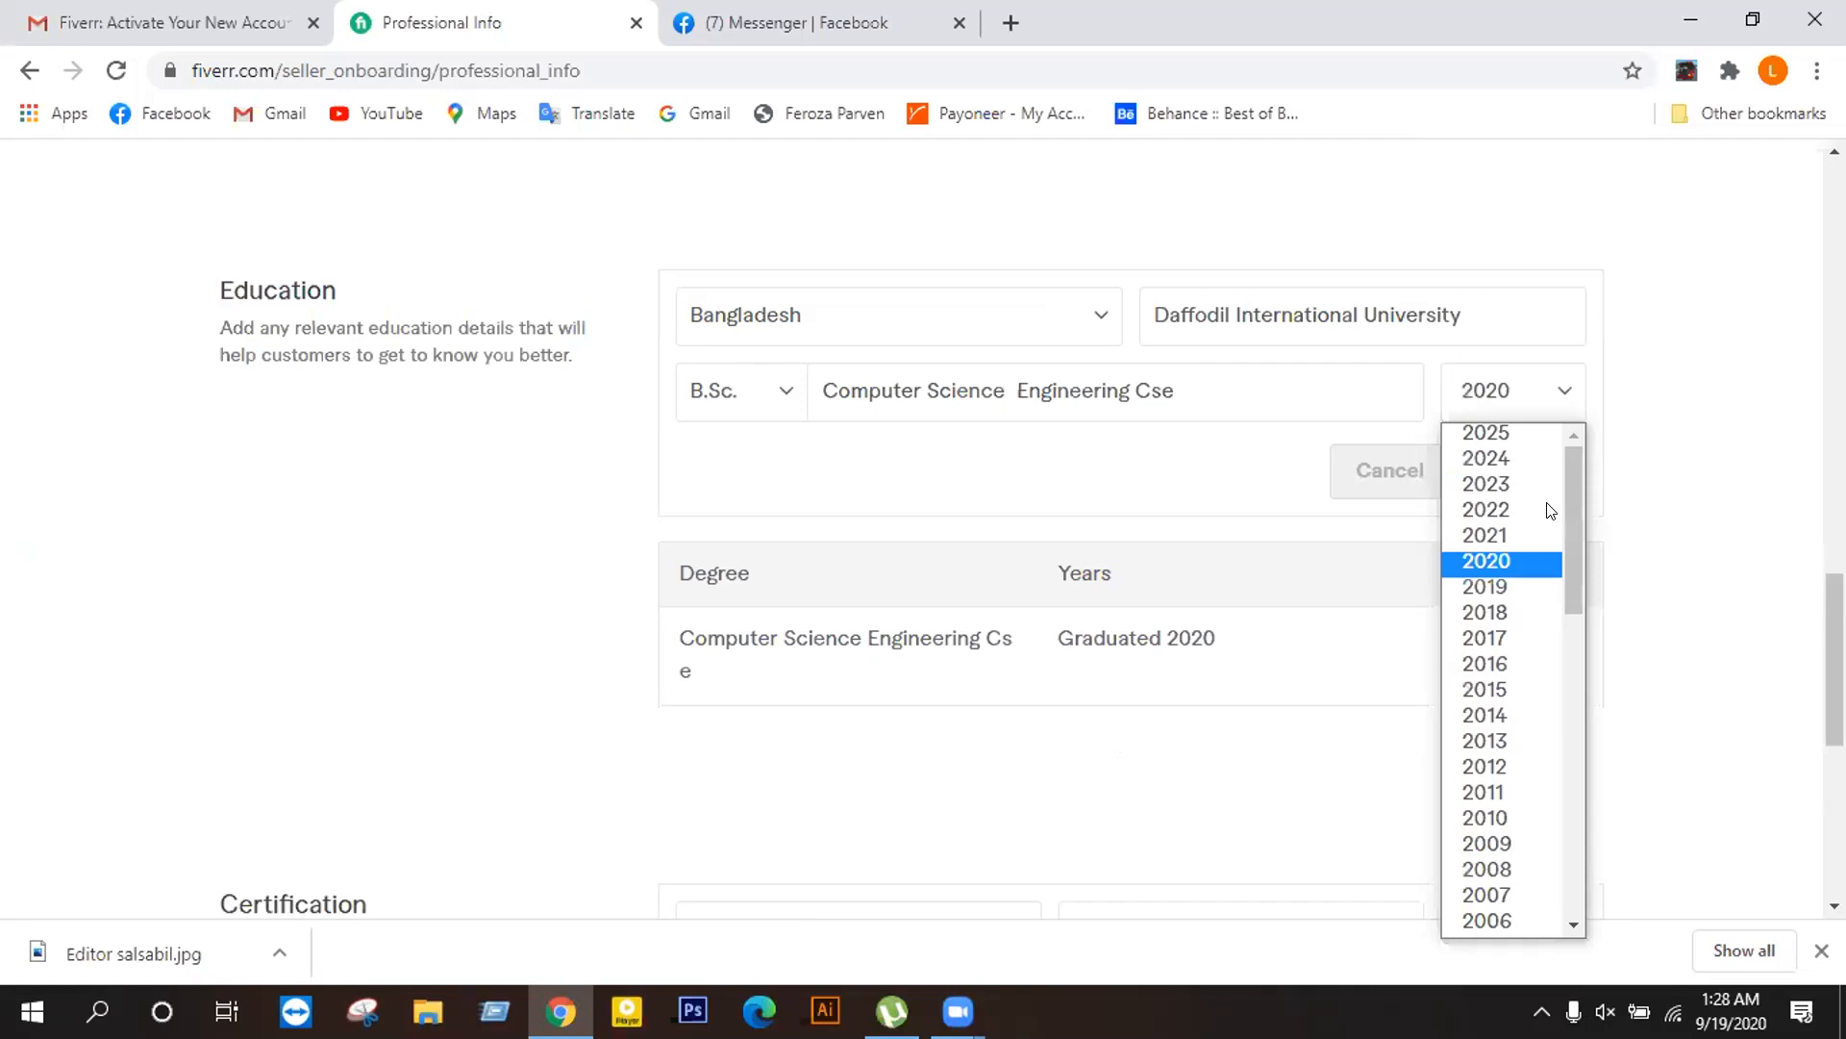
{"action": "left_click", "coordinate": [1505, 587]}
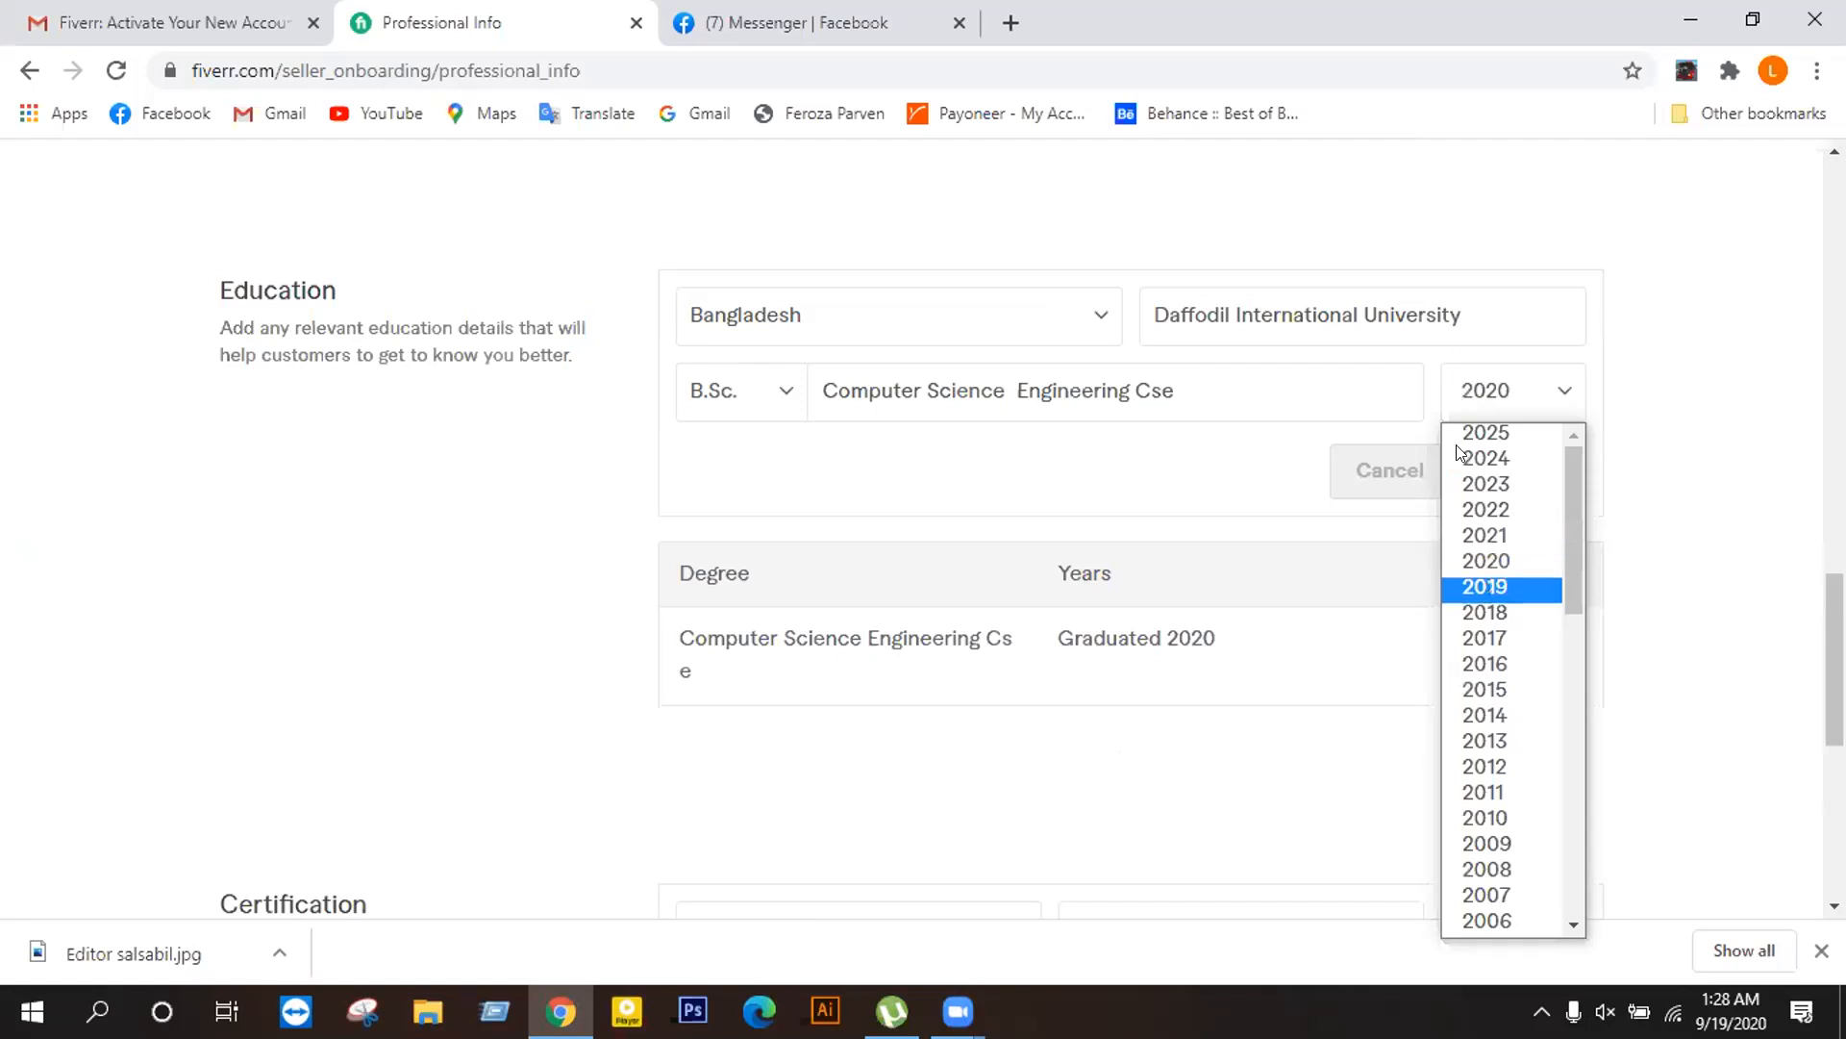
{"action": "left_click", "coordinate": [1520, 470]}
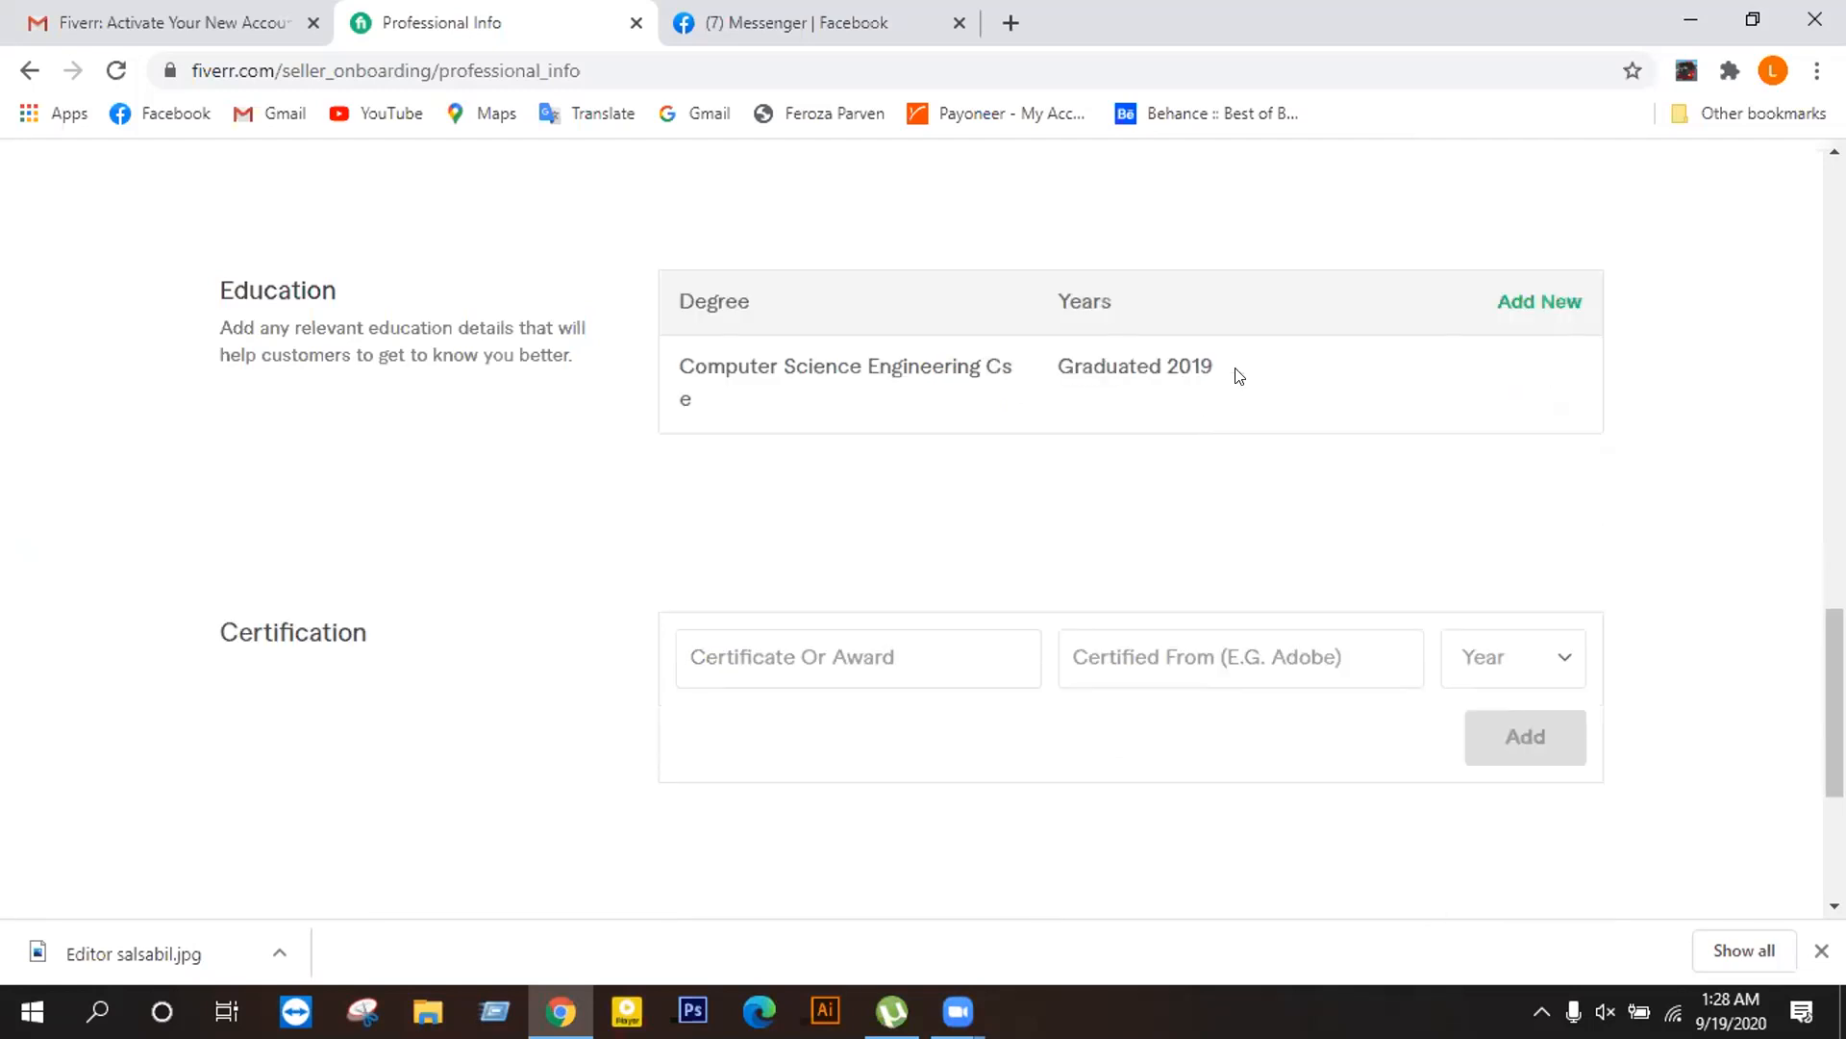
{"action": "left_click_drag", "start_coordinate": [1245, 372], "coordinate": [1106, 366]}
{"action": "left_click", "coordinate": [1162, 362]}
{"action": "double_click", "coordinate": [1234, 366]}
{"action": "left_click", "coordinate": [1202, 363]}
{"action": "scroll", "coordinate": [1137, 383], "scroll_direction": "down", "scroll_amount": 1}
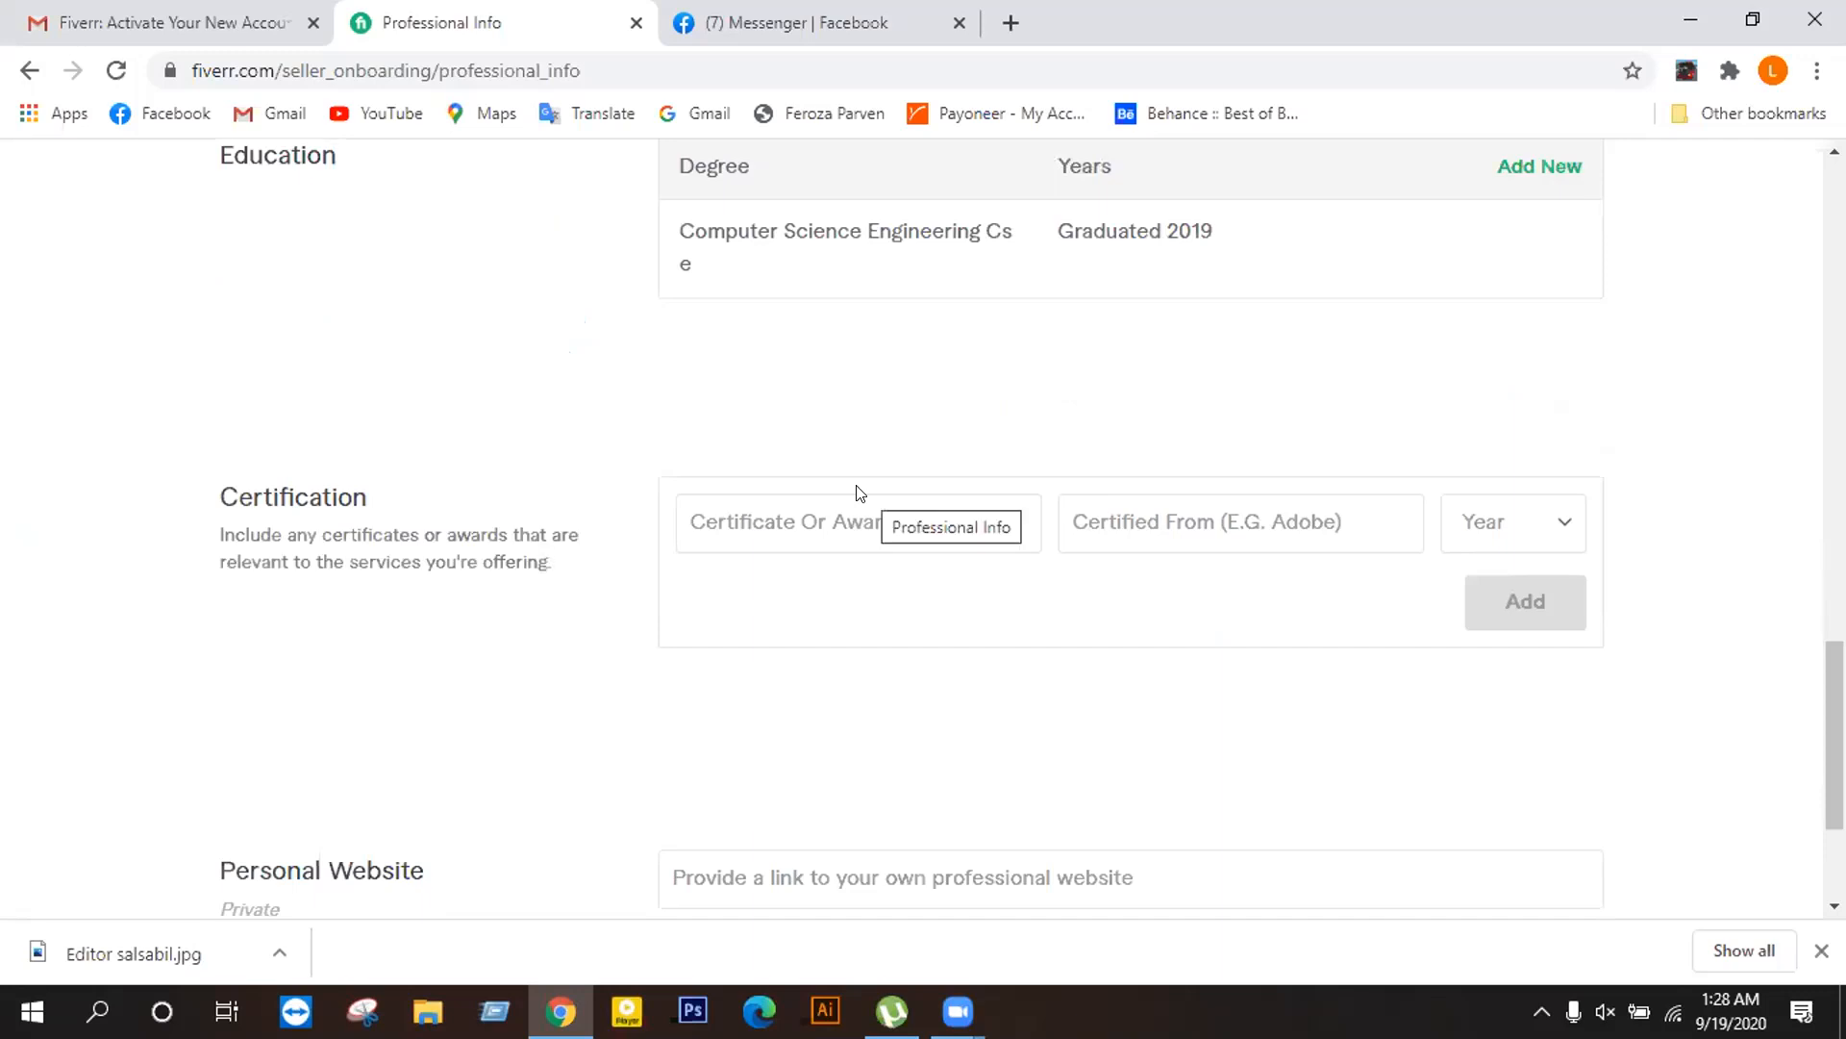
Enter a 'Graphic Design' certificate from 'IT Valley BD', year 2015, and add it
{"action": "scroll", "coordinate": [860, 492], "scroll_direction": "down", "scroll_amount": 1}
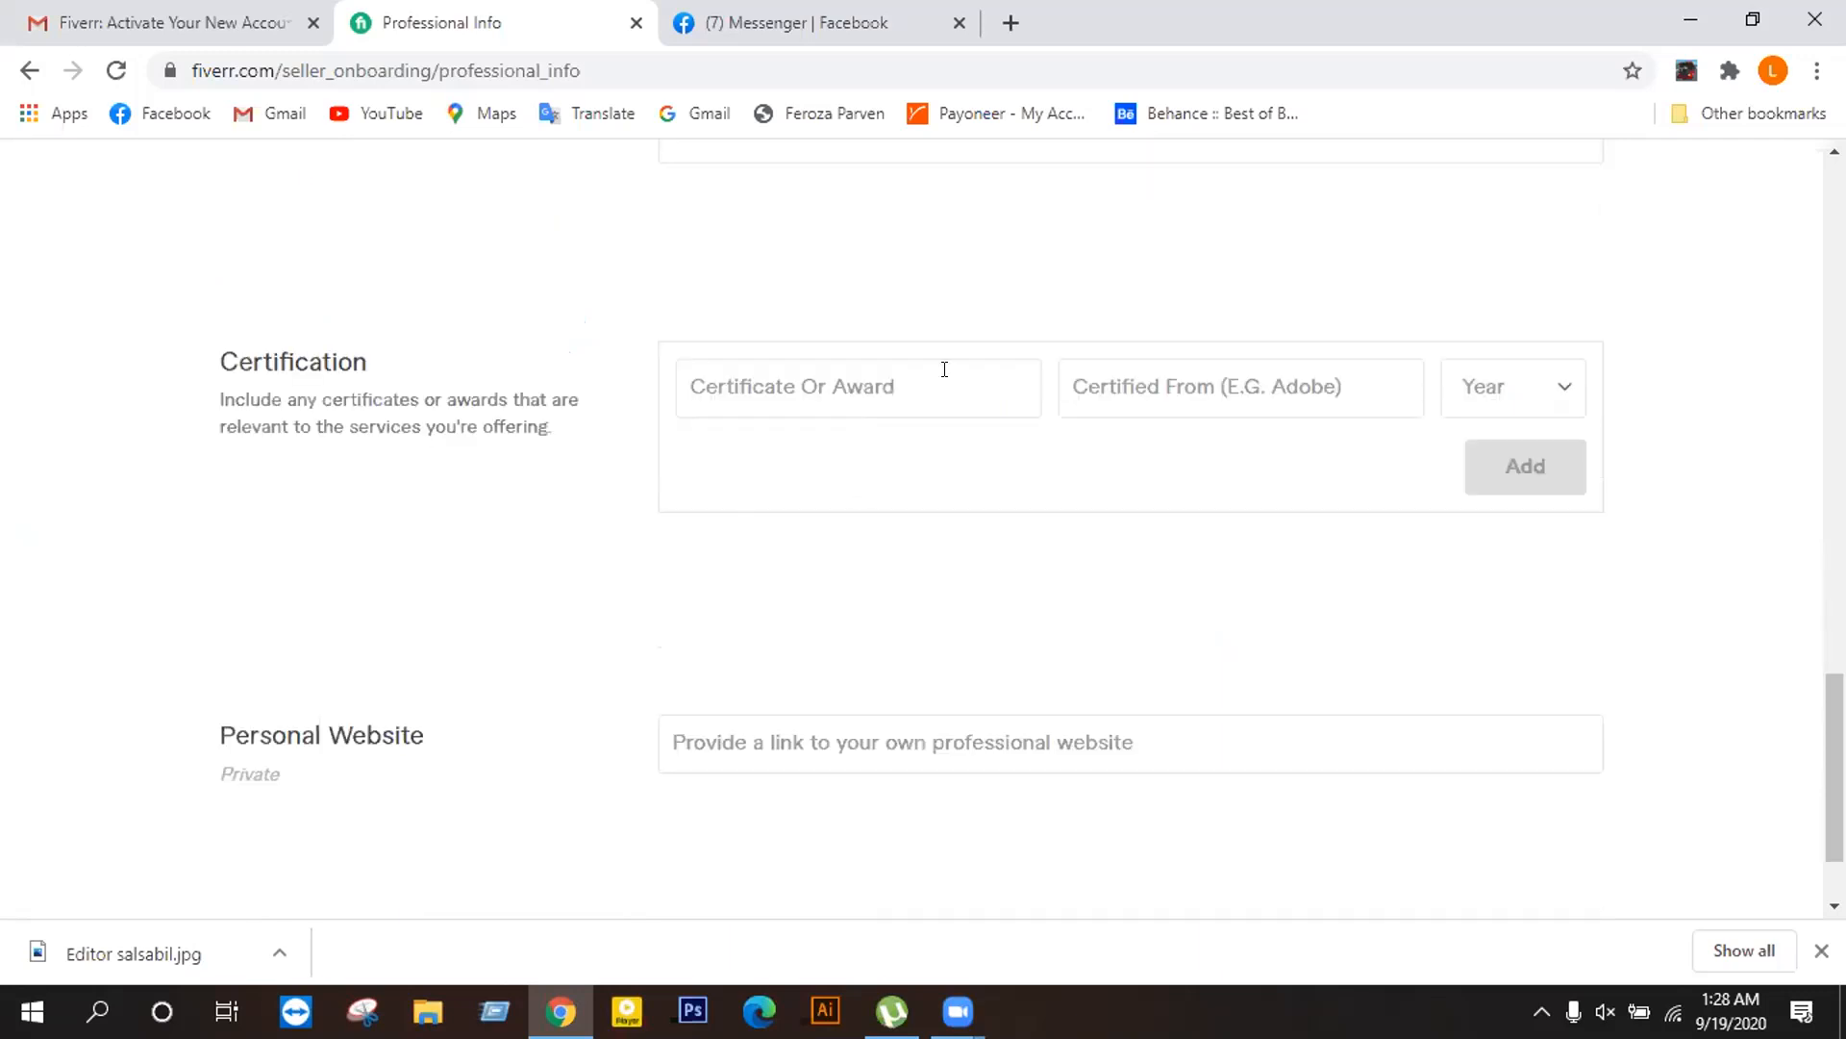
{"action": "left_click", "coordinate": [895, 383]}
{"action": "scroll", "coordinate": [1059, 383], "scroll_direction": "down", "scroll_amount": 1}
{"action": "scroll", "coordinate": [811, 253], "scroll_direction": "down", "scroll_amount": 1}
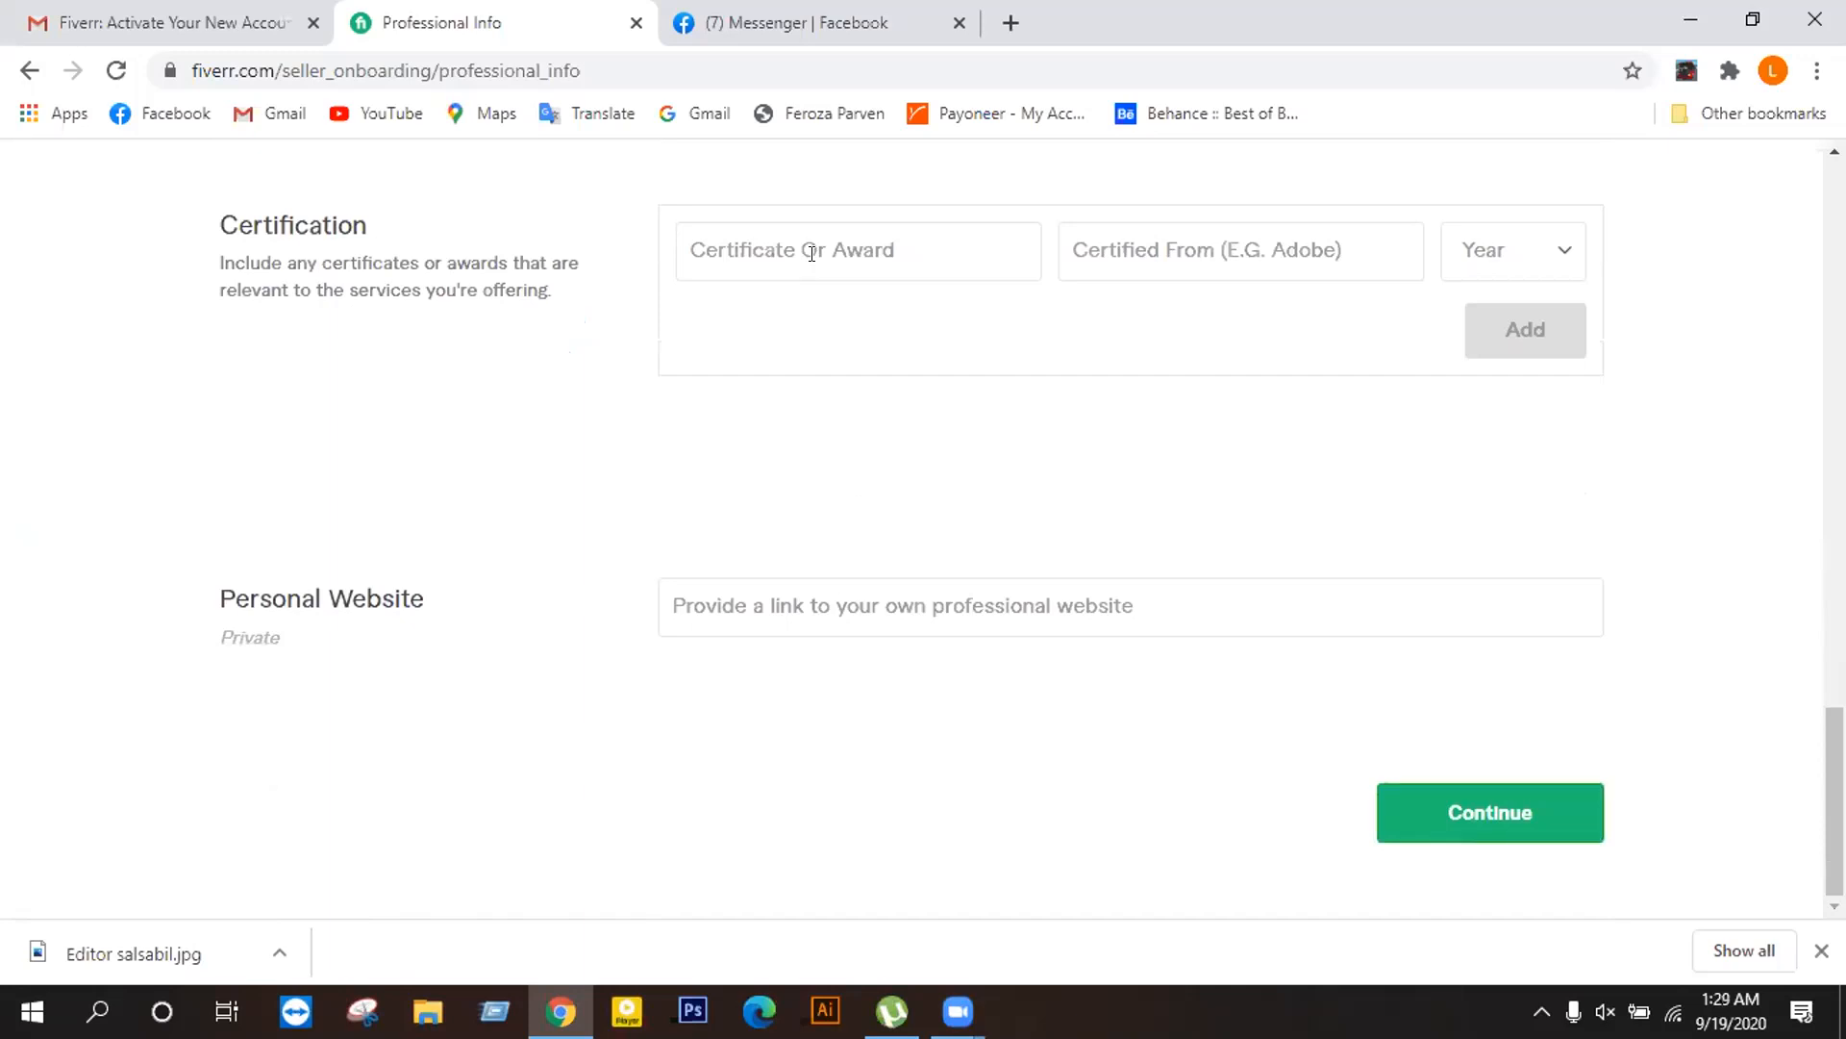
{"action": "left_click", "coordinate": [811, 253]}
{"action": "type", "text": "Graphic Des"}
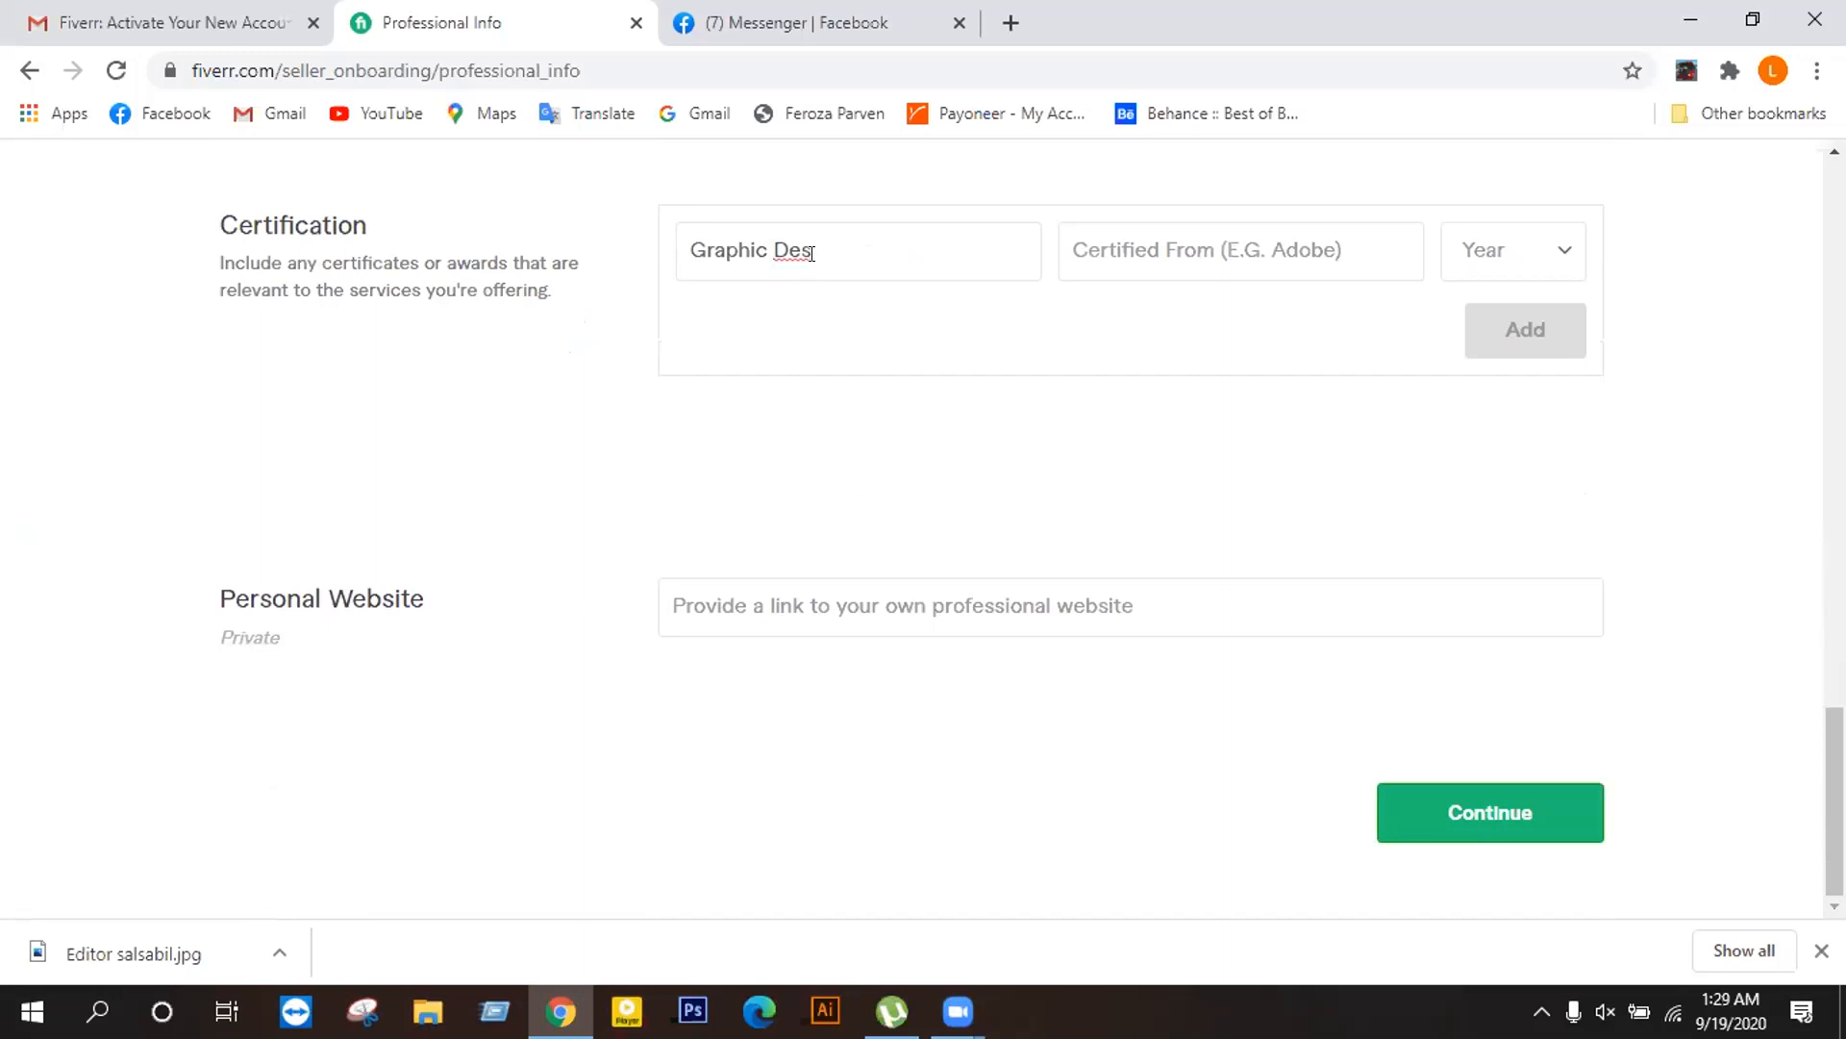
{"action": "type", "text": "ign"}
{"action": "left_click", "coordinate": [1285, 249]}
{"action": "type", "text": "IT Valley BD"}
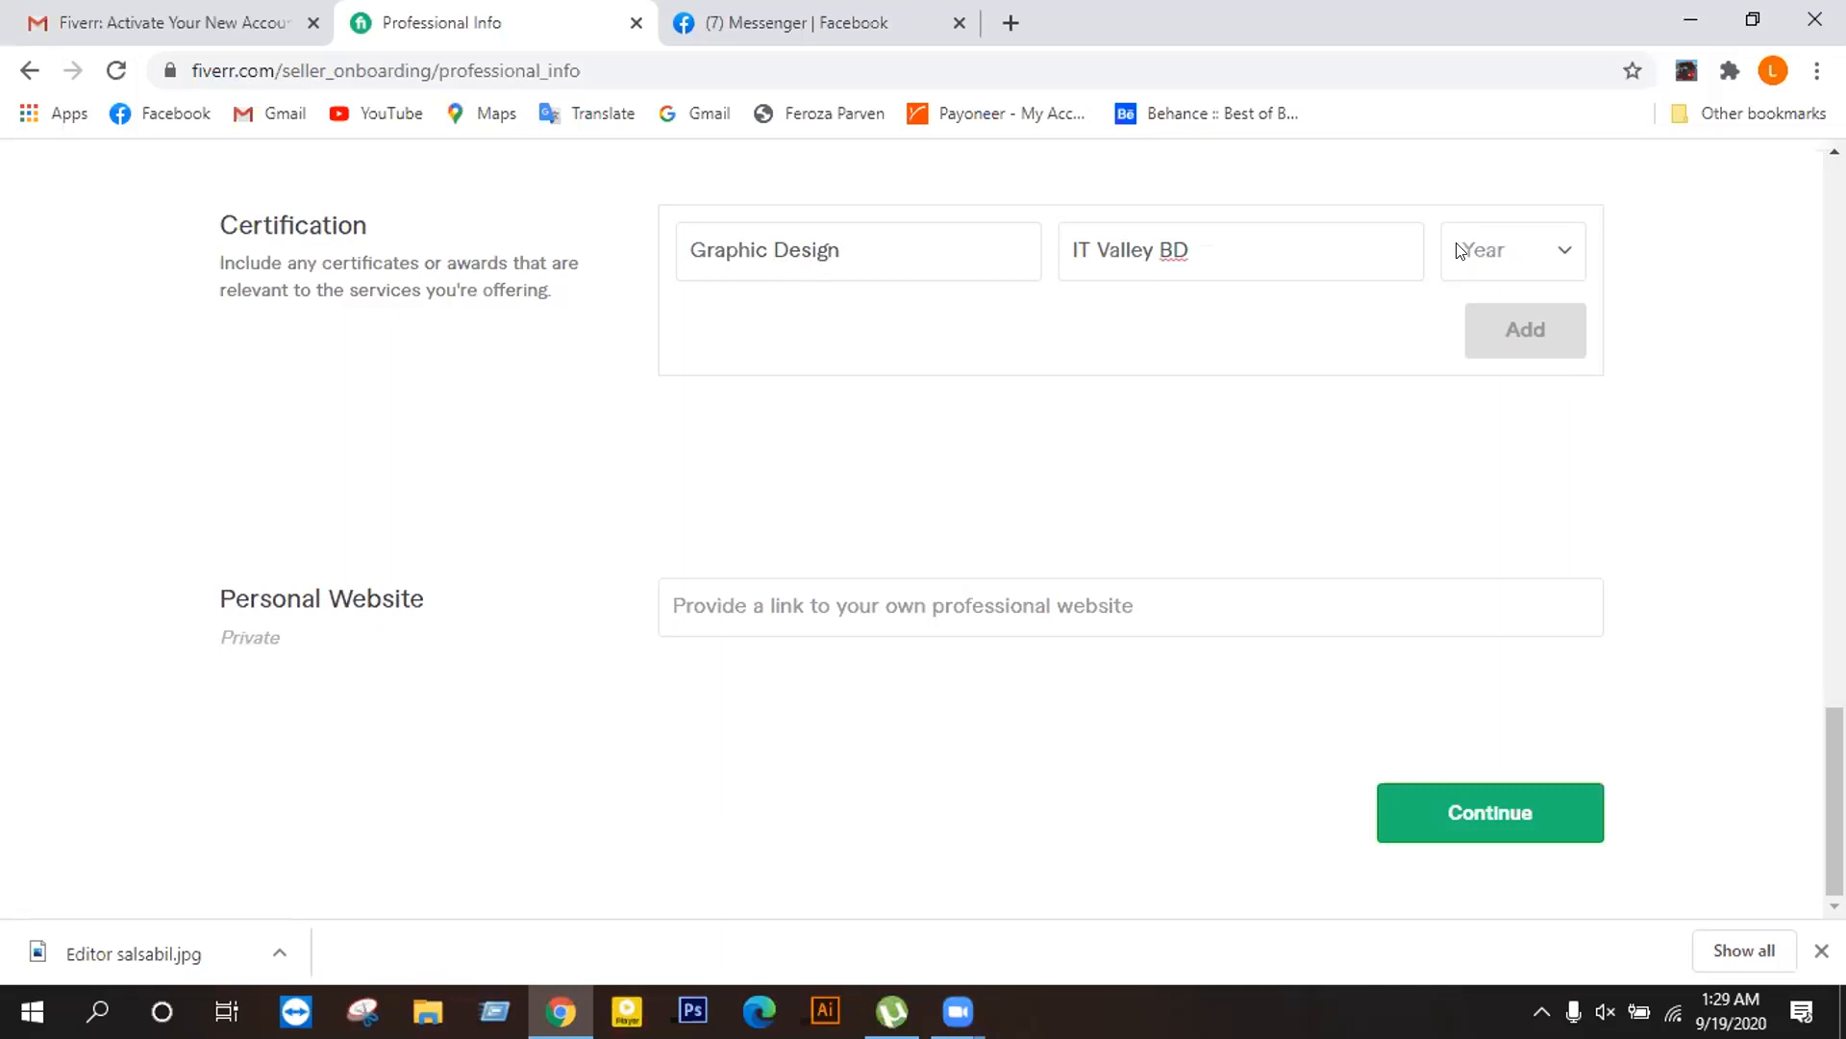
{"action": "left_click", "coordinate": [1458, 250]}
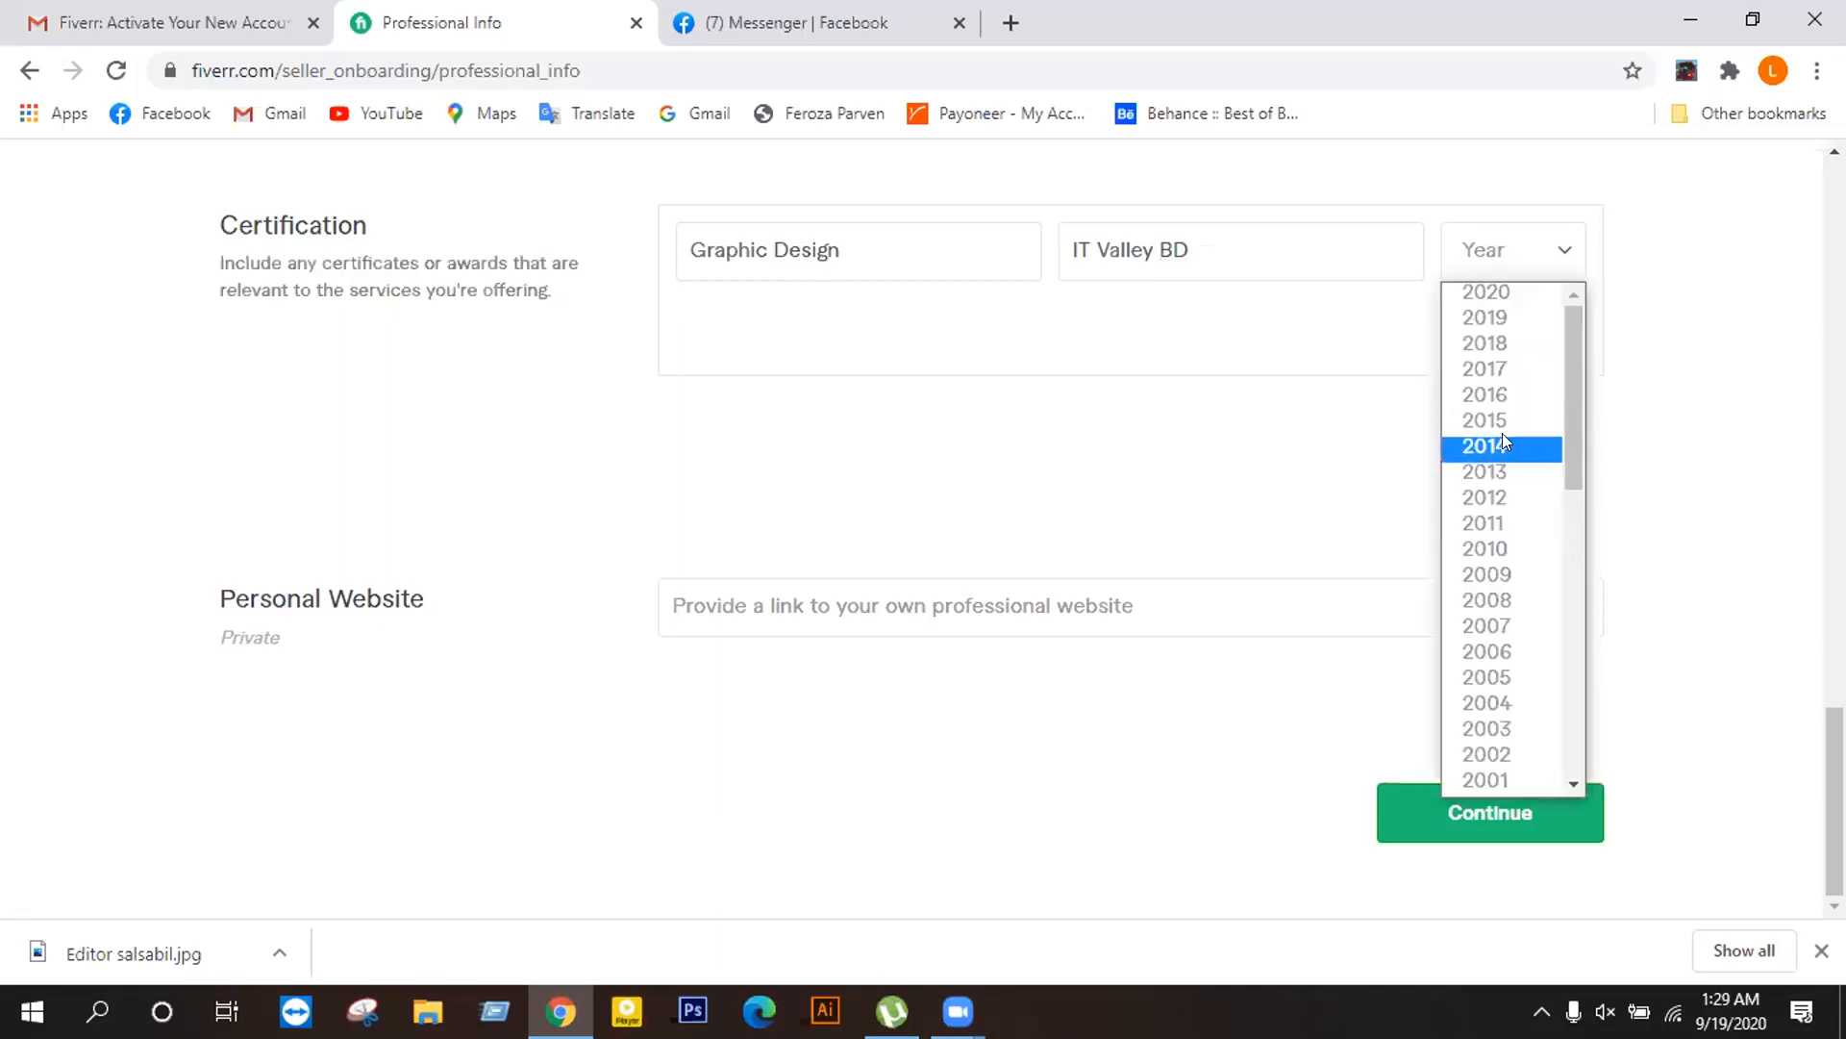
{"action": "key", "text": "Return"}
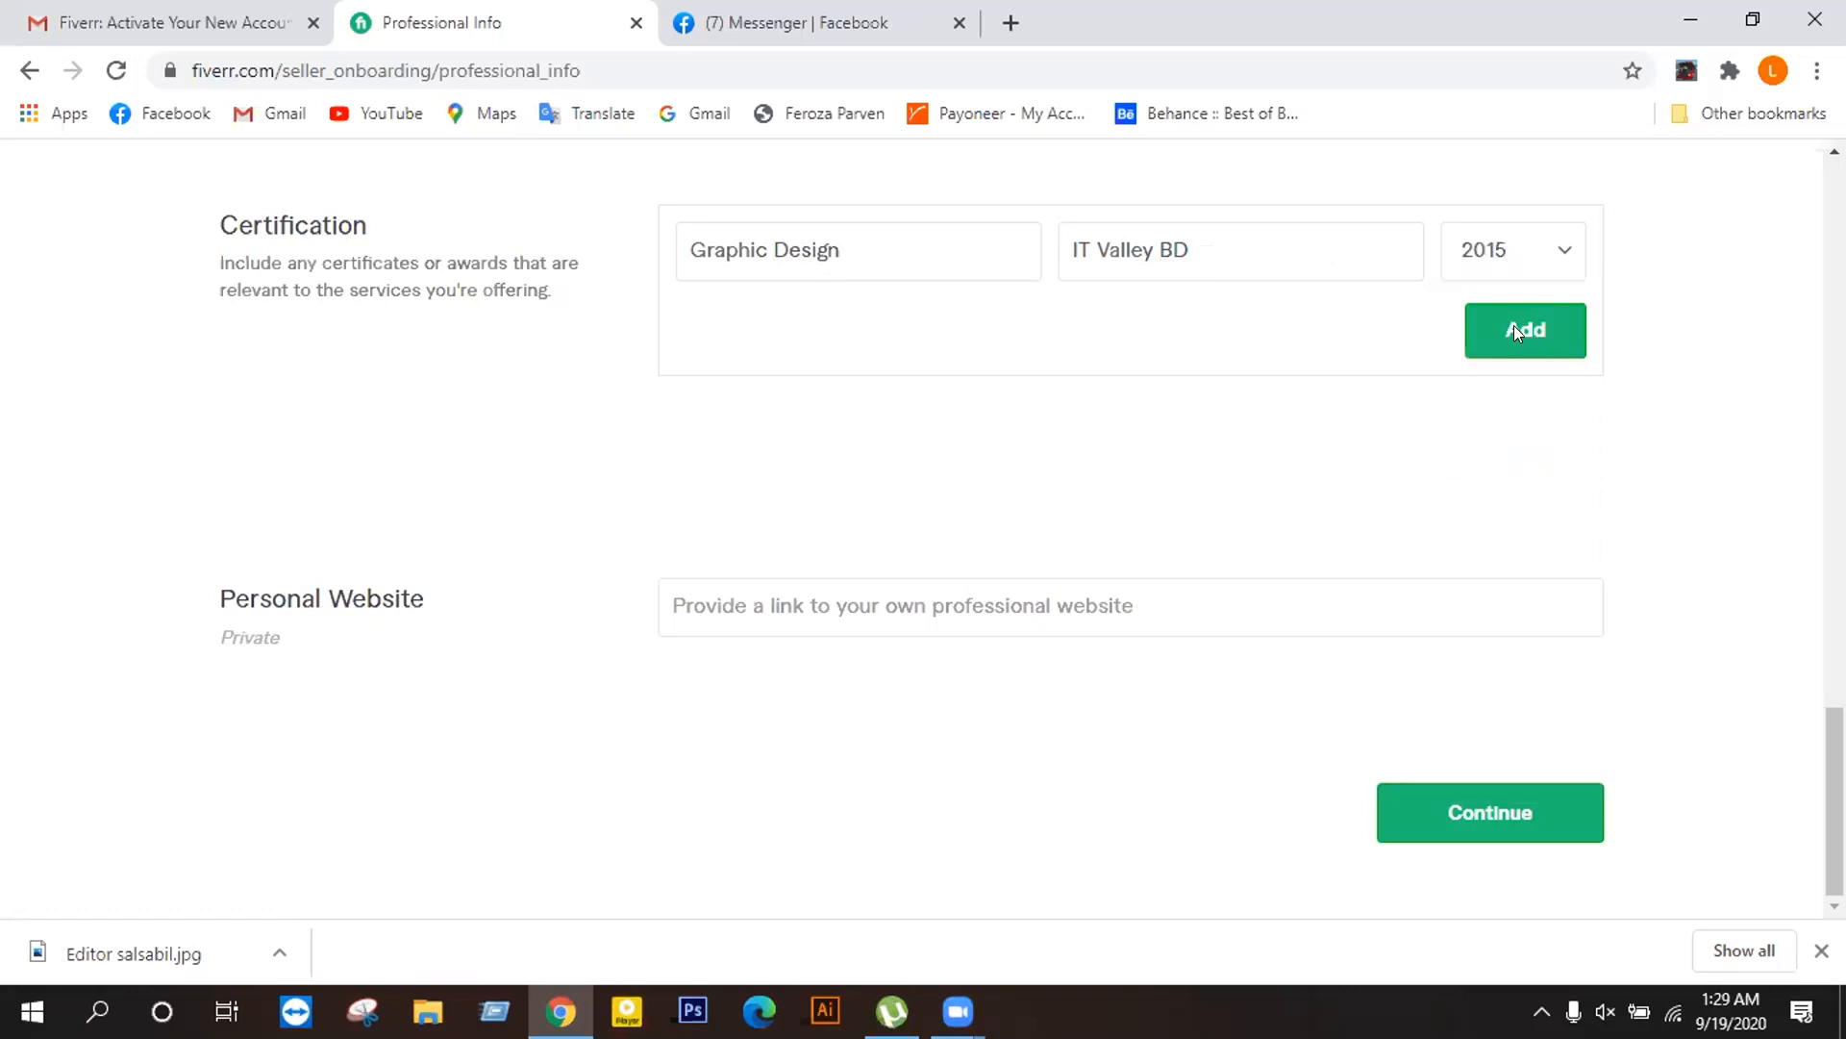
{"action": "left_click", "coordinate": [1517, 327]}
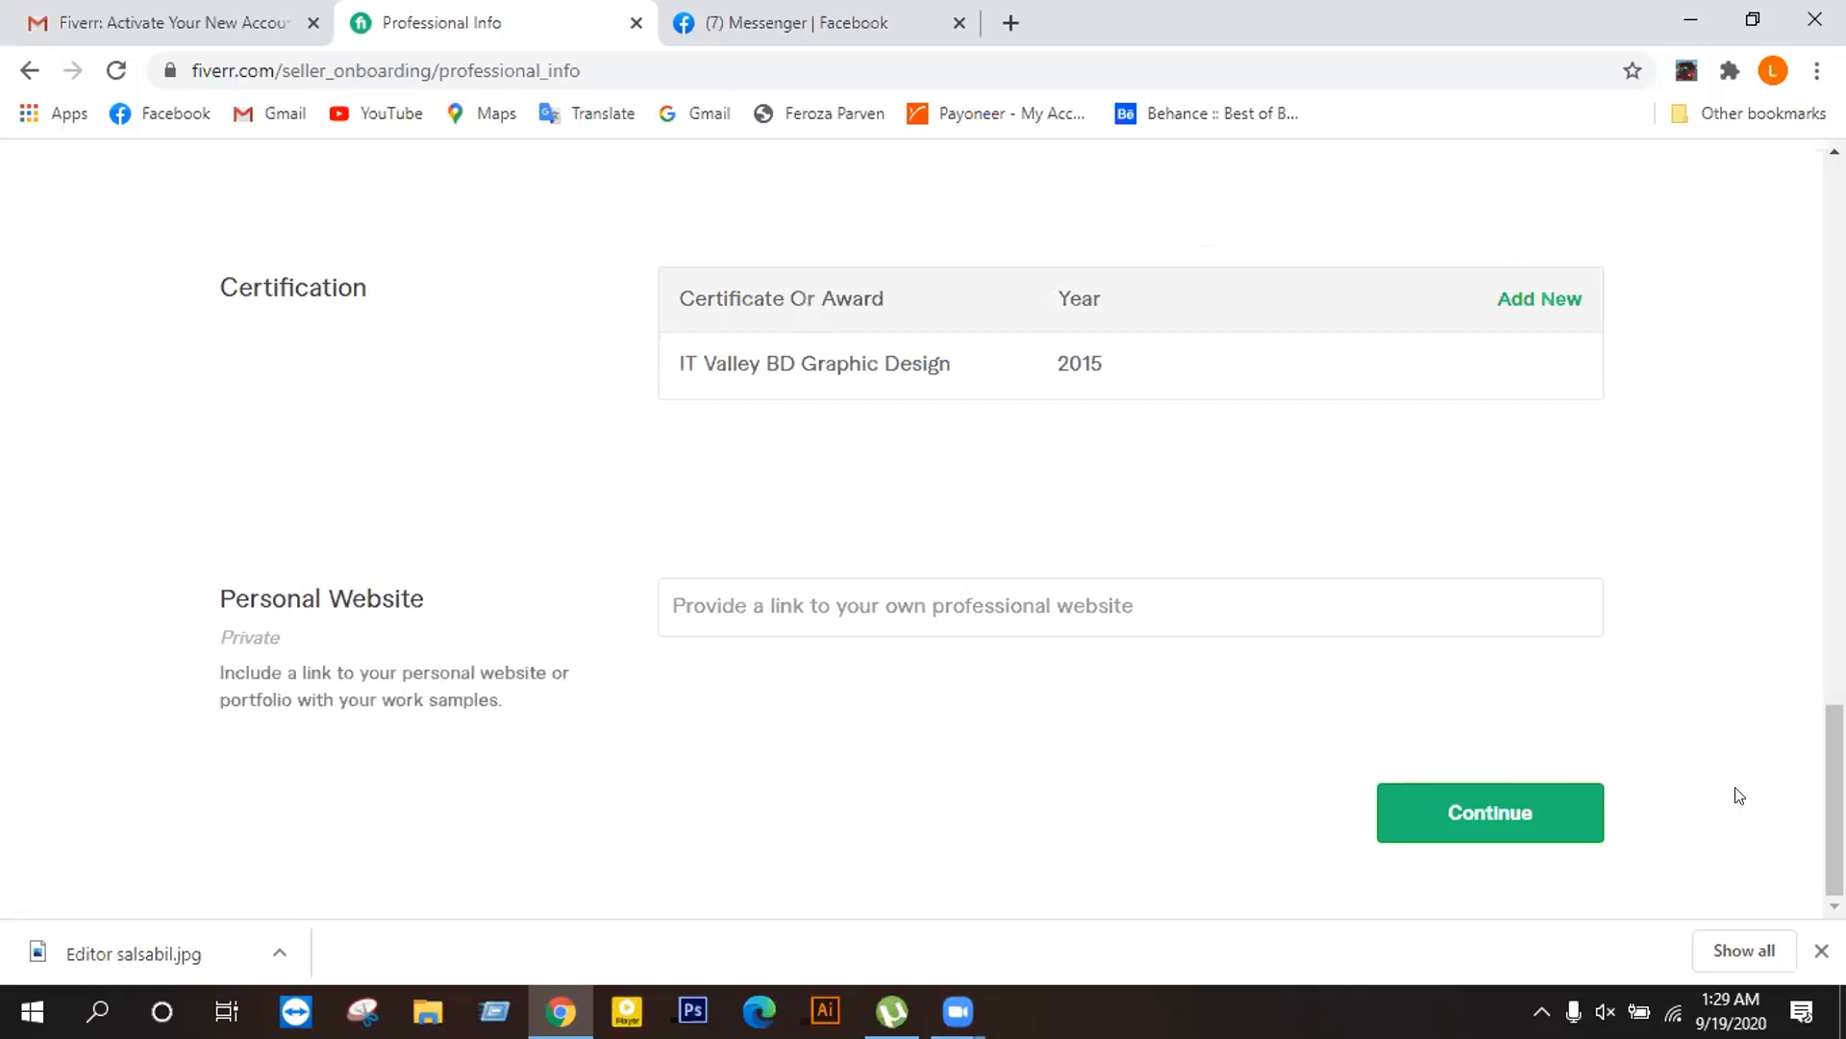
Try submitting, then add and delete an empty second occupation row
{"action": "left_click", "coordinate": [1577, 801]}
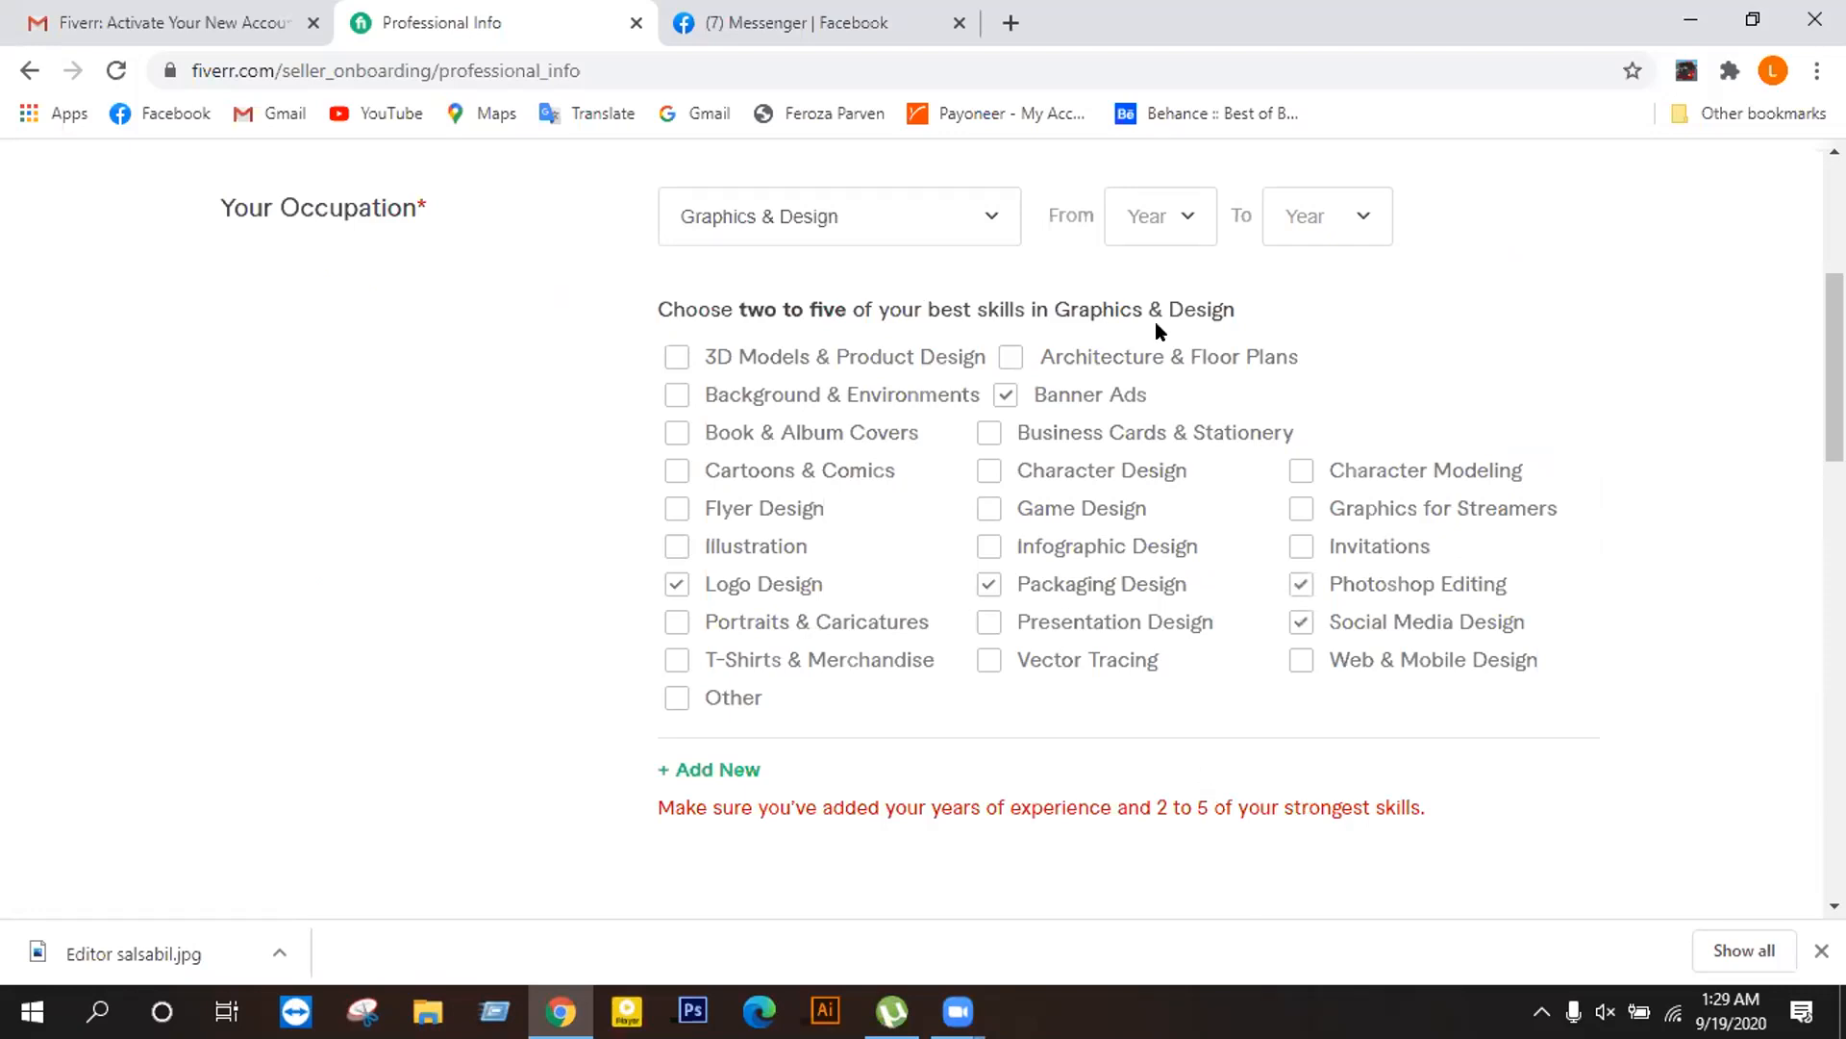
{"action": "left_click", "coordinate": [707, 770]}
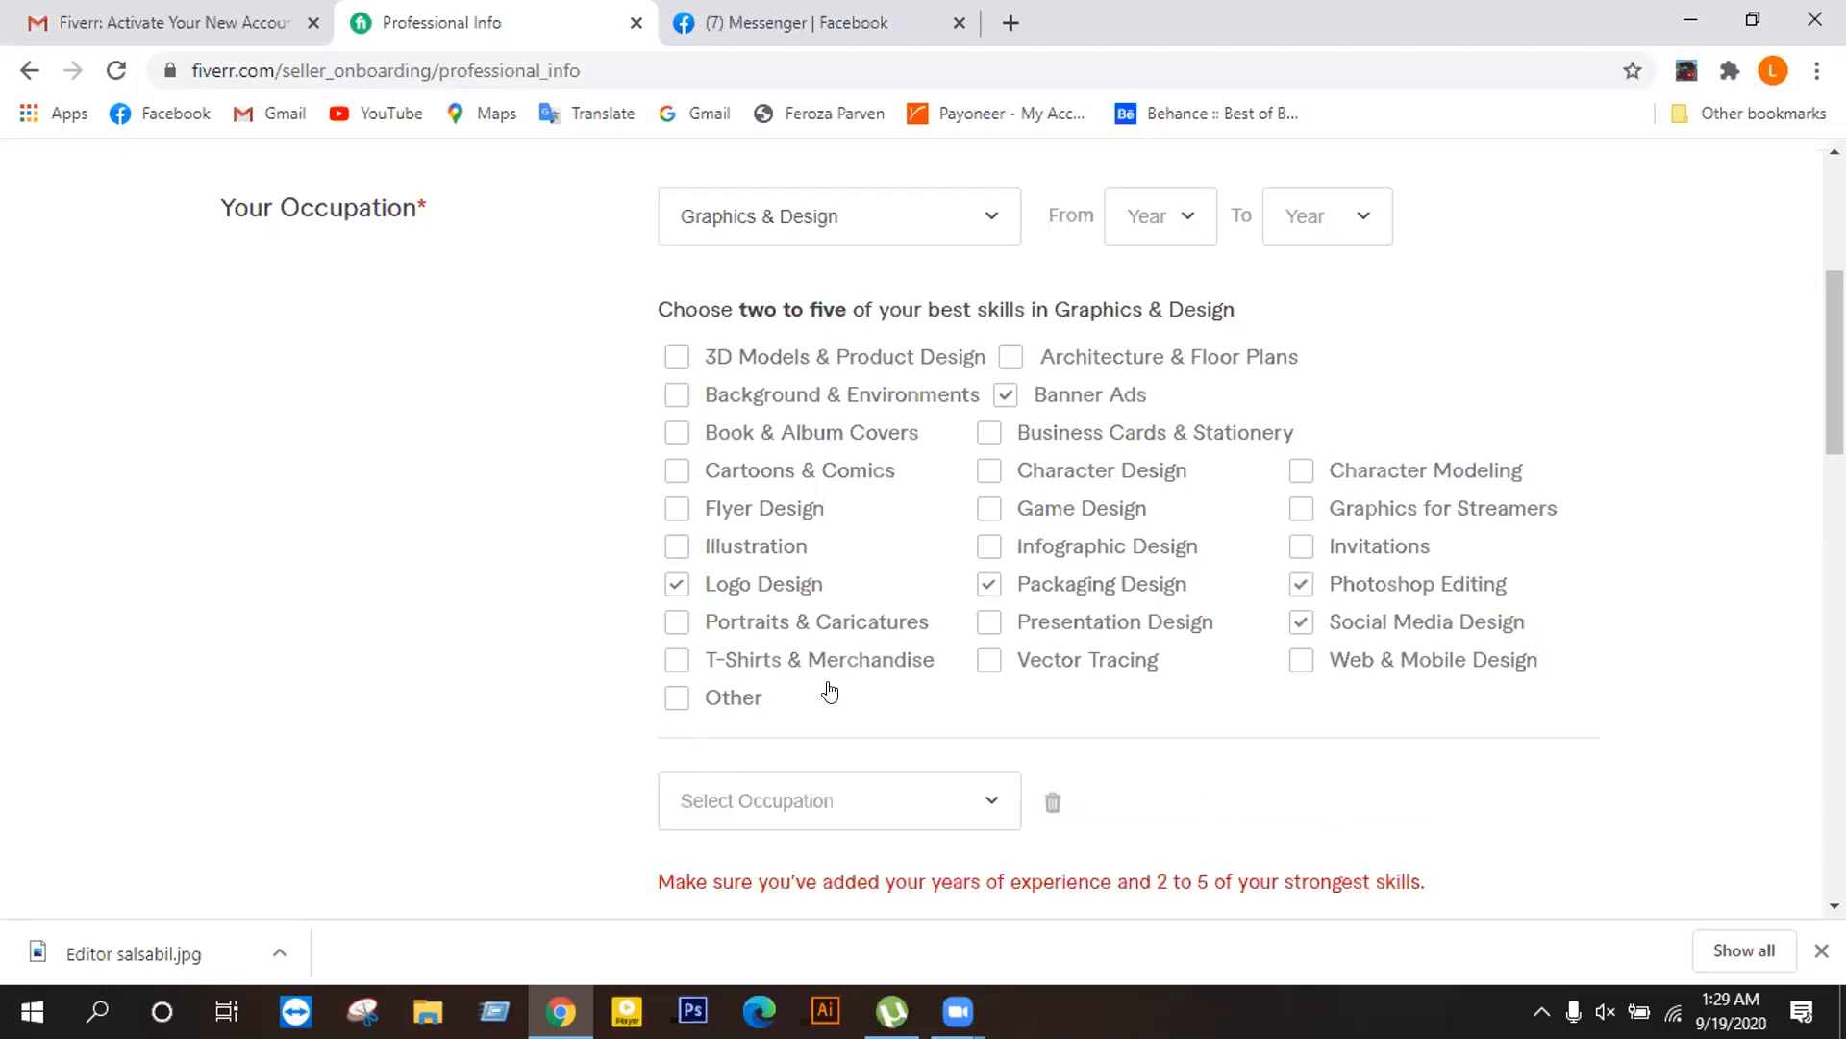
{"action": "scroll", "coordinate": [830, 690], "scroll_direction": "down", "scroll_amount": 1}
{"action": "left_click", "coordinate": [817, 803]}
{"action": "scroll", "coordinate": [808, 748], "scroll_direction": "down", "scroll_amount": 1}
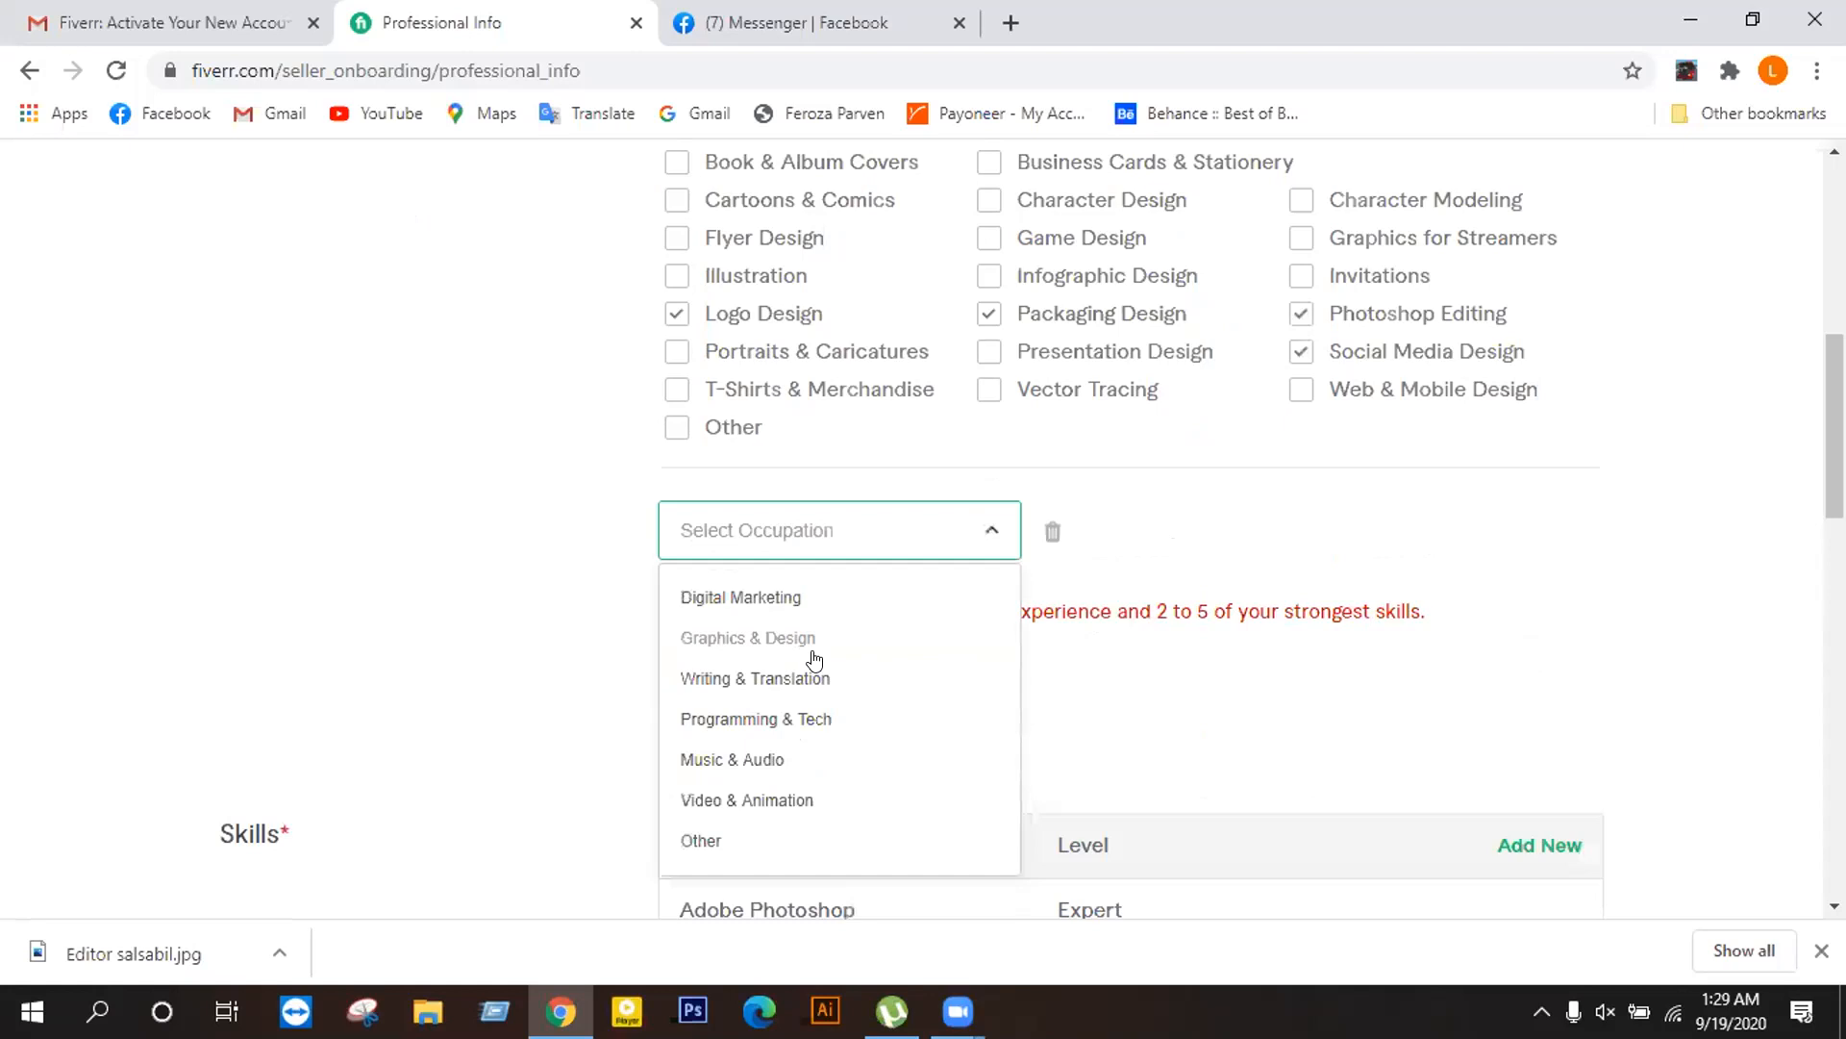
{"action": "left_click", "coordinate": [1067, 546]}
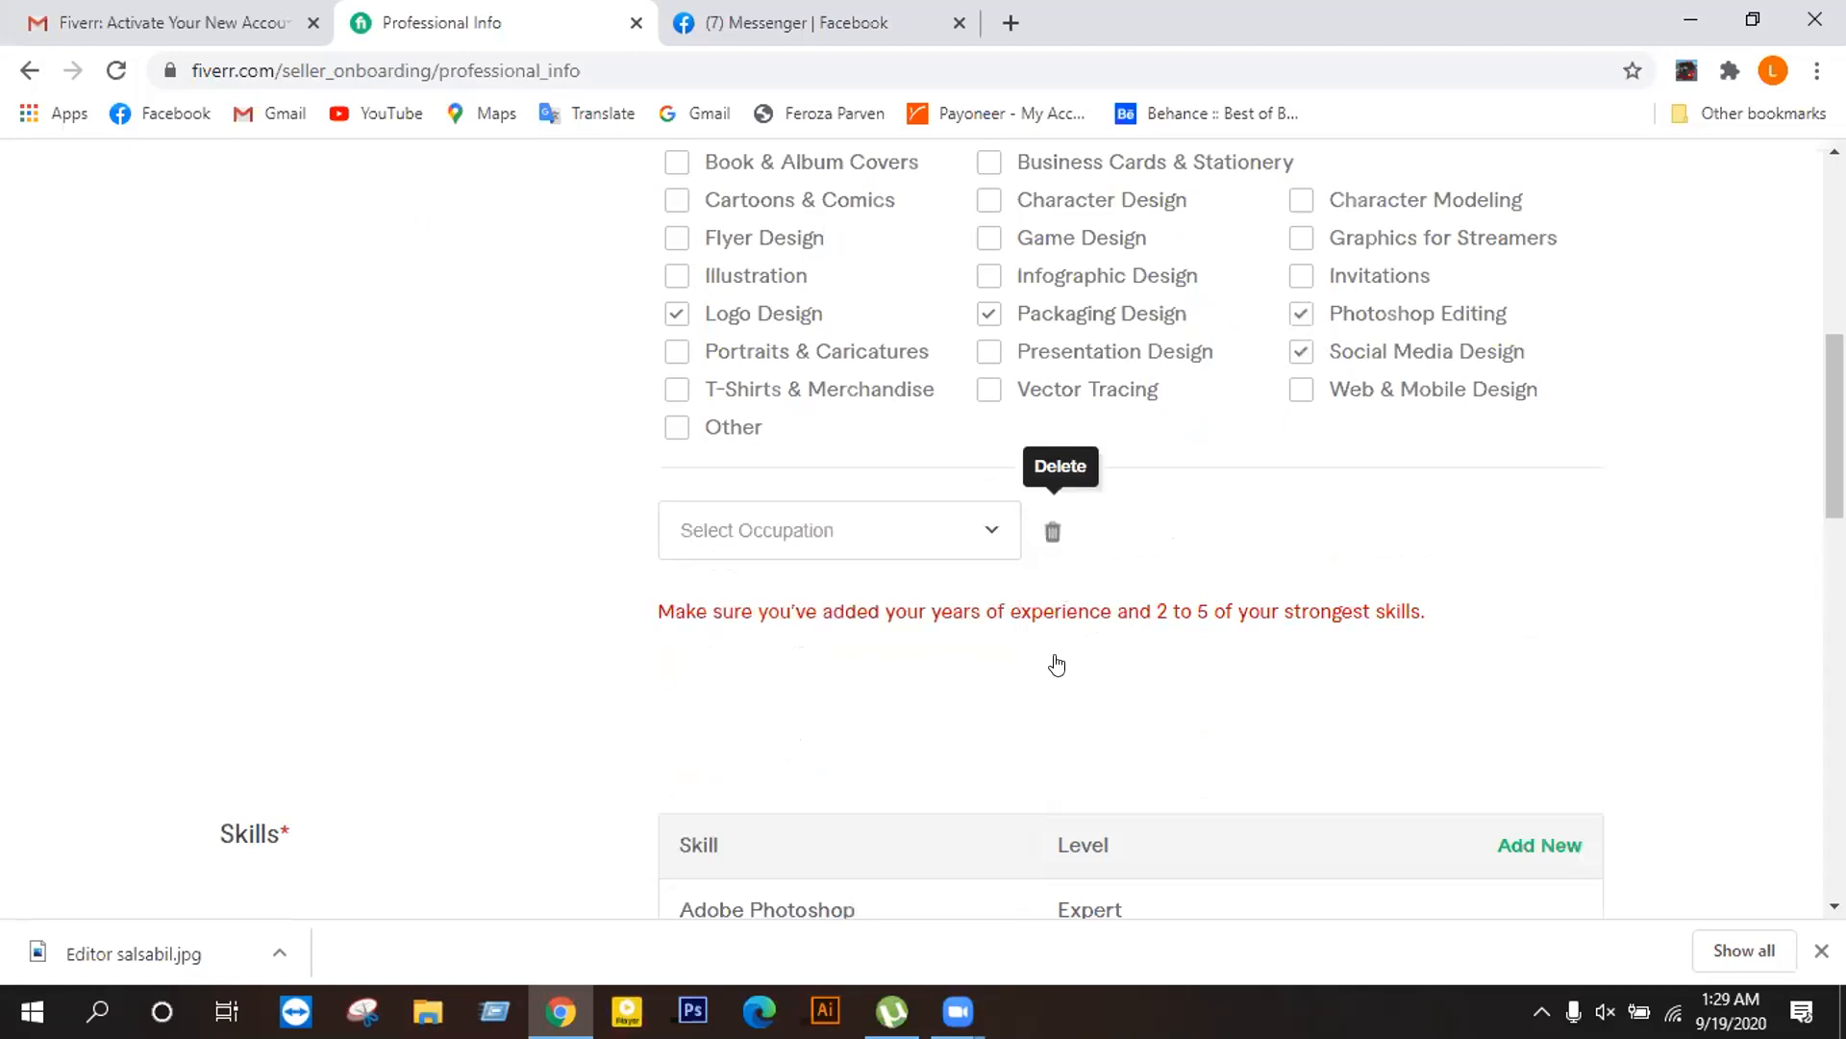
{"action": "scroll", "coordinate": [1057, 664], "scroll_direction": "up", "scroll_amount": 2}
{"action": "scroll", "coordinate": [1067, 591], "scroll_direction": "up", "scroll_amount": 2}
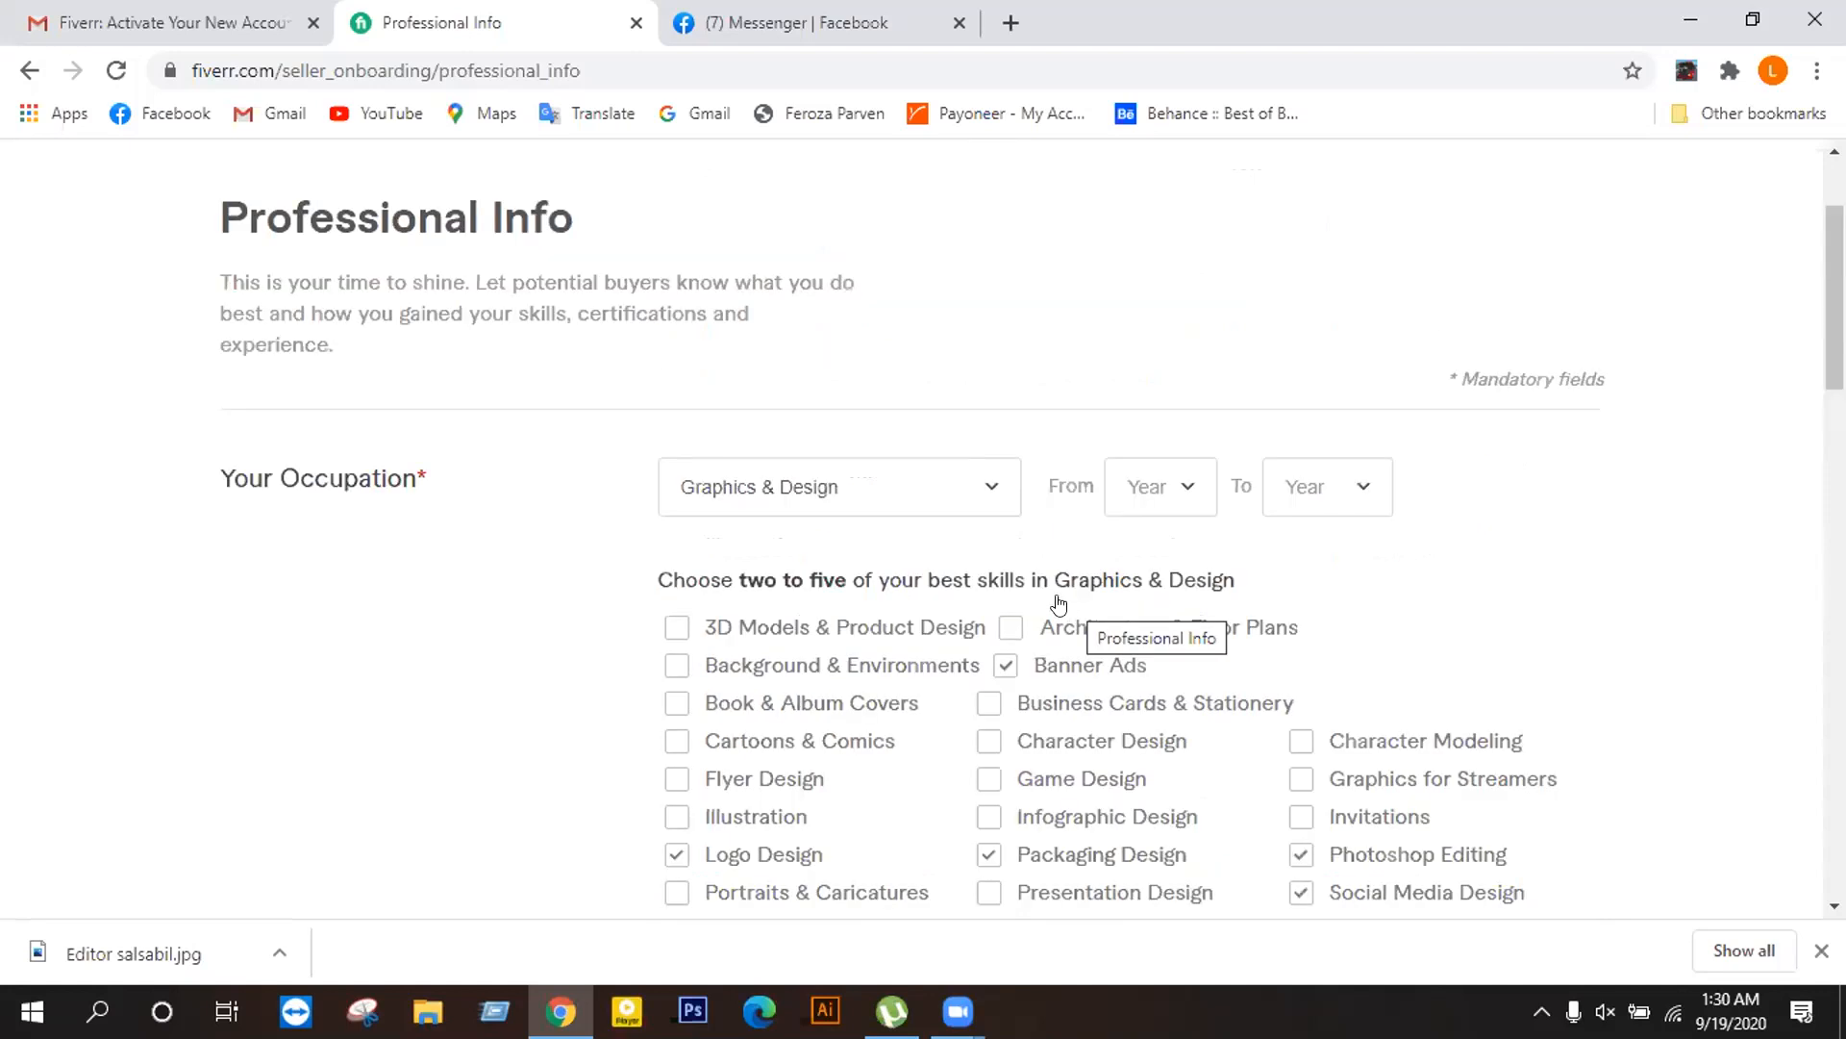
{"action": "scroll", "coordinate": [1059, 604], "scroll_direction": "down", "scroll_amount": 1}
{"action": "scroll", "coordinate": [1014, 625], "scroll_direction": "down", "scroll_amount": 1}
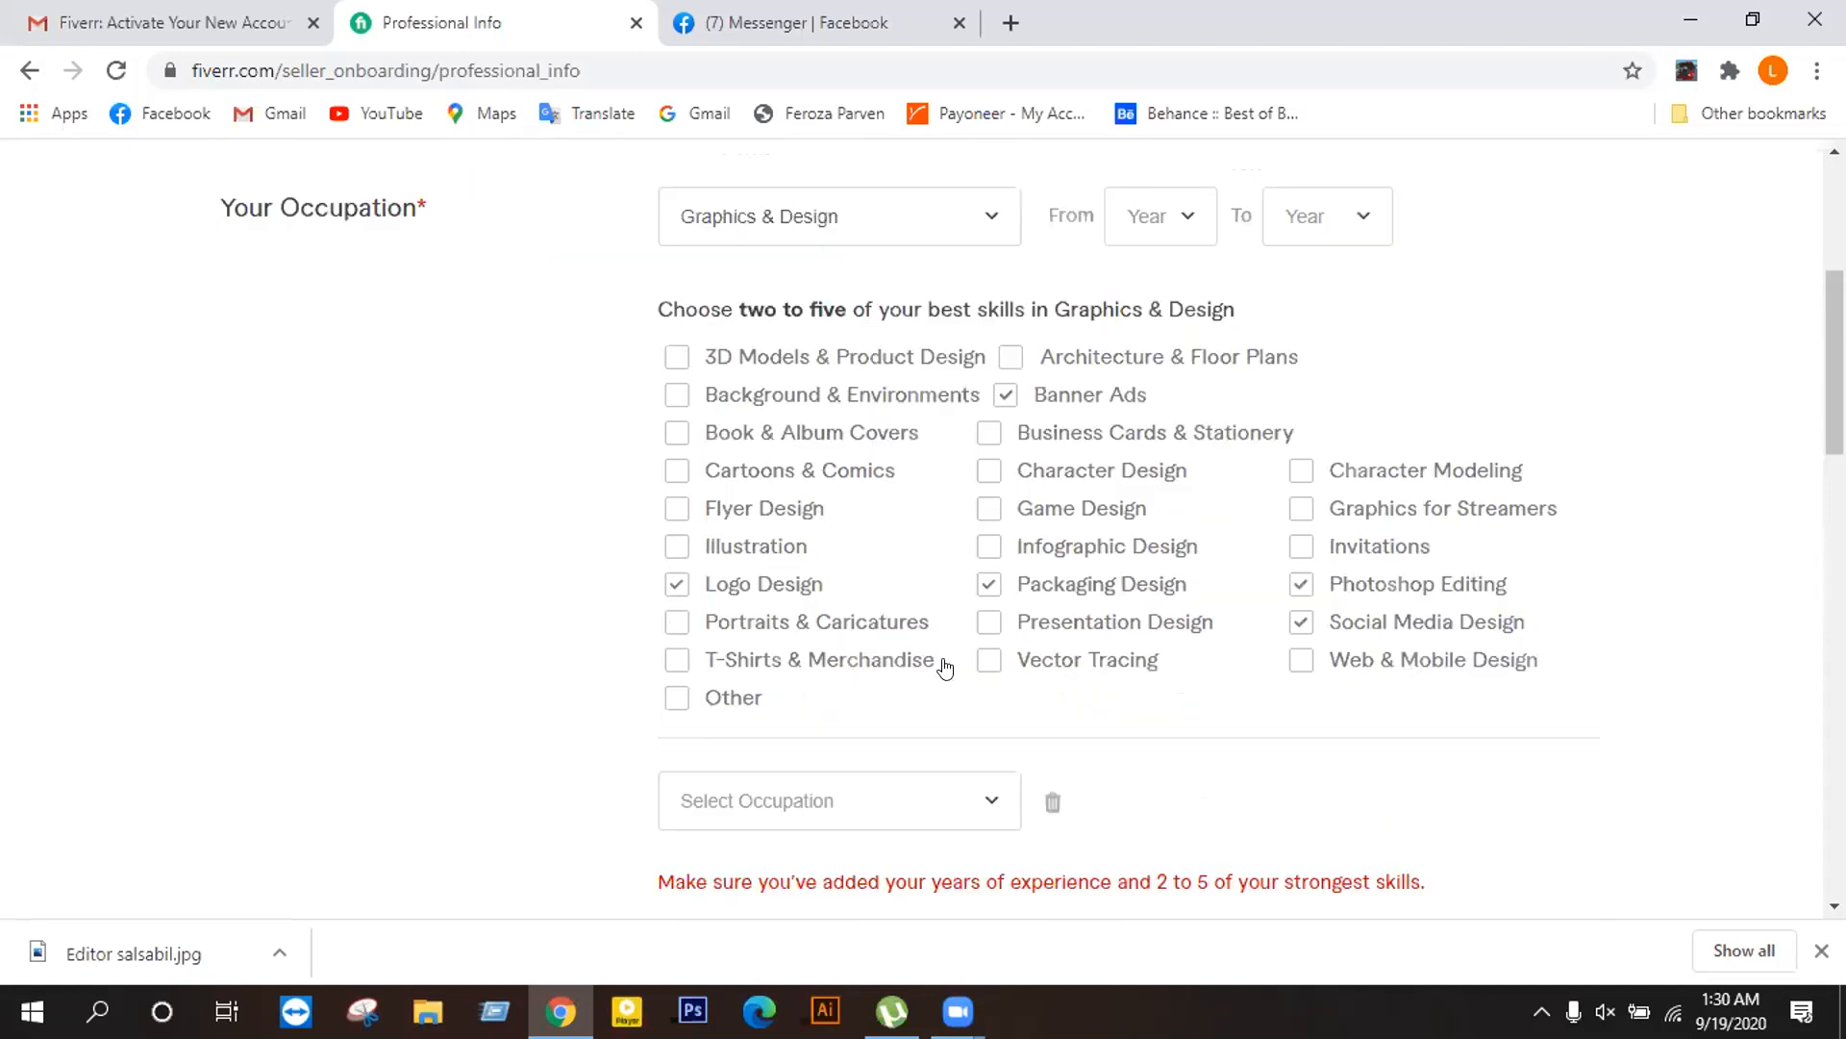
{"action": "left_click", "coordinate": [1052, 800]}
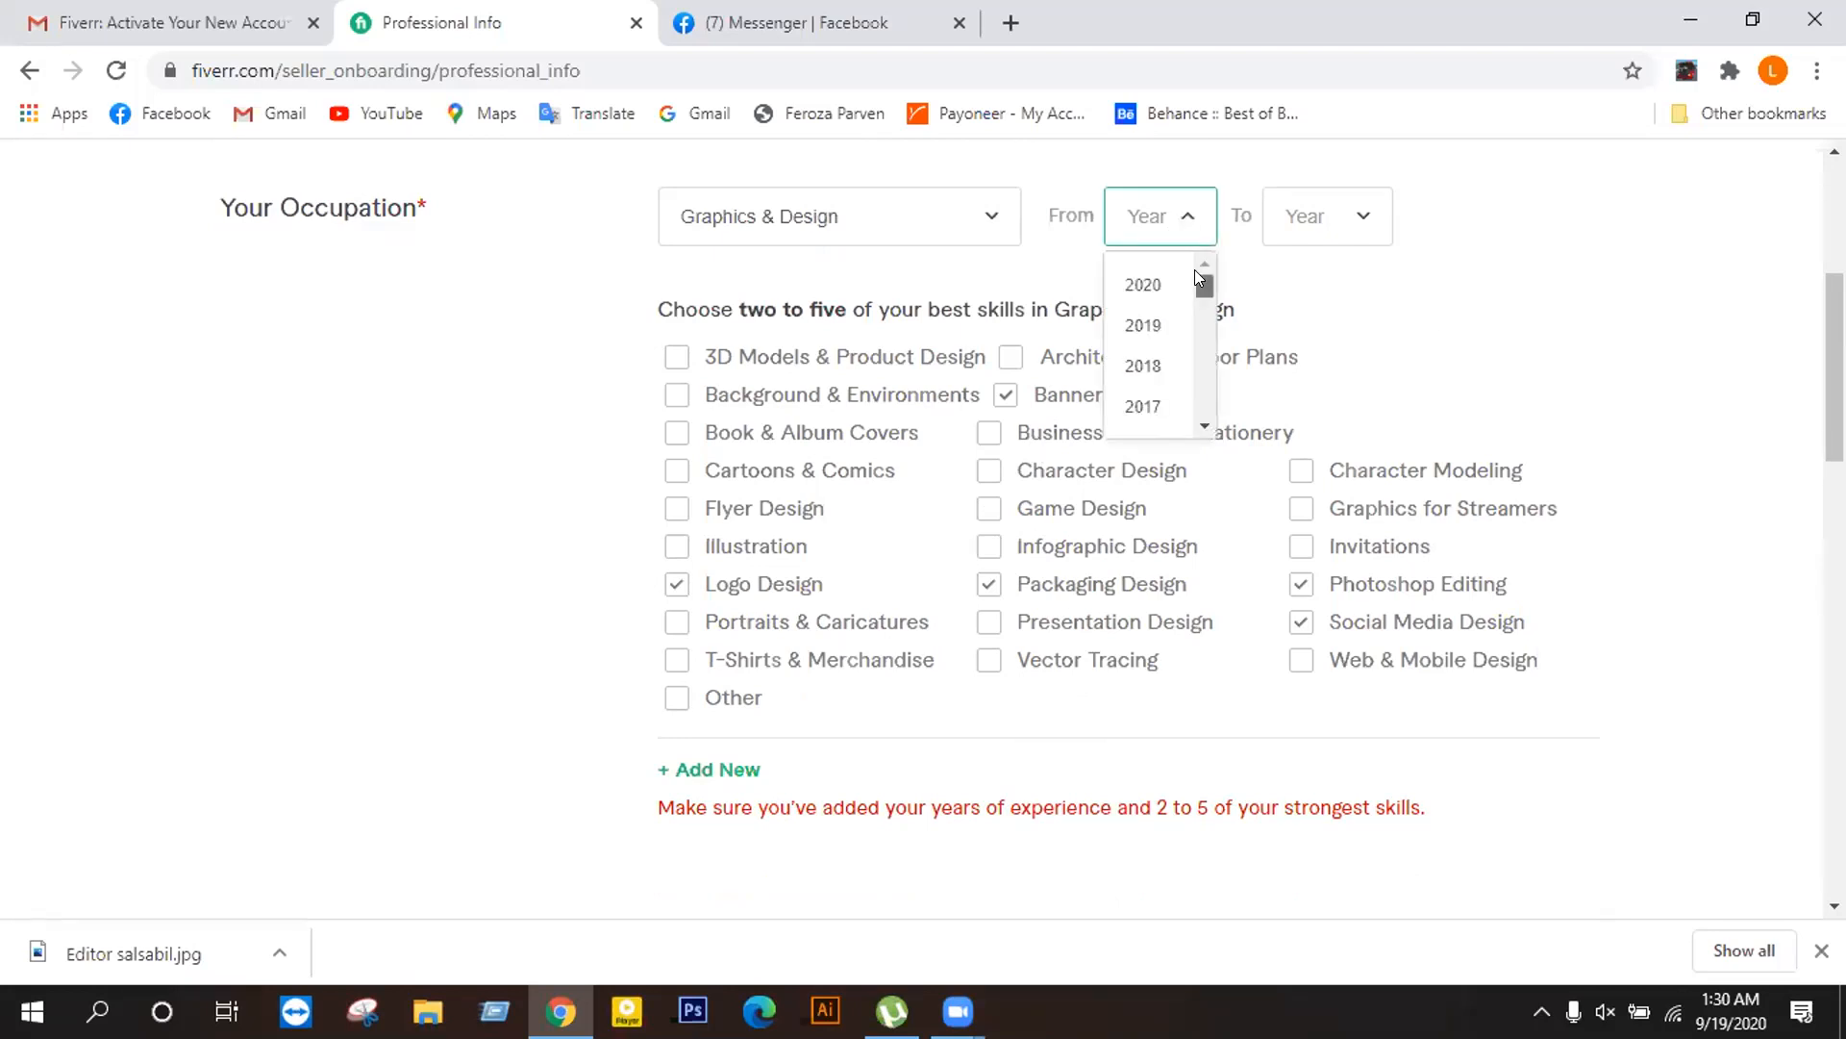
Set the Graphics & Design occupation years from 2014 to 2020
{"action": "left_click_drag", "start_coordinate": [1196, 277], "coordinate": [1203, 296]}
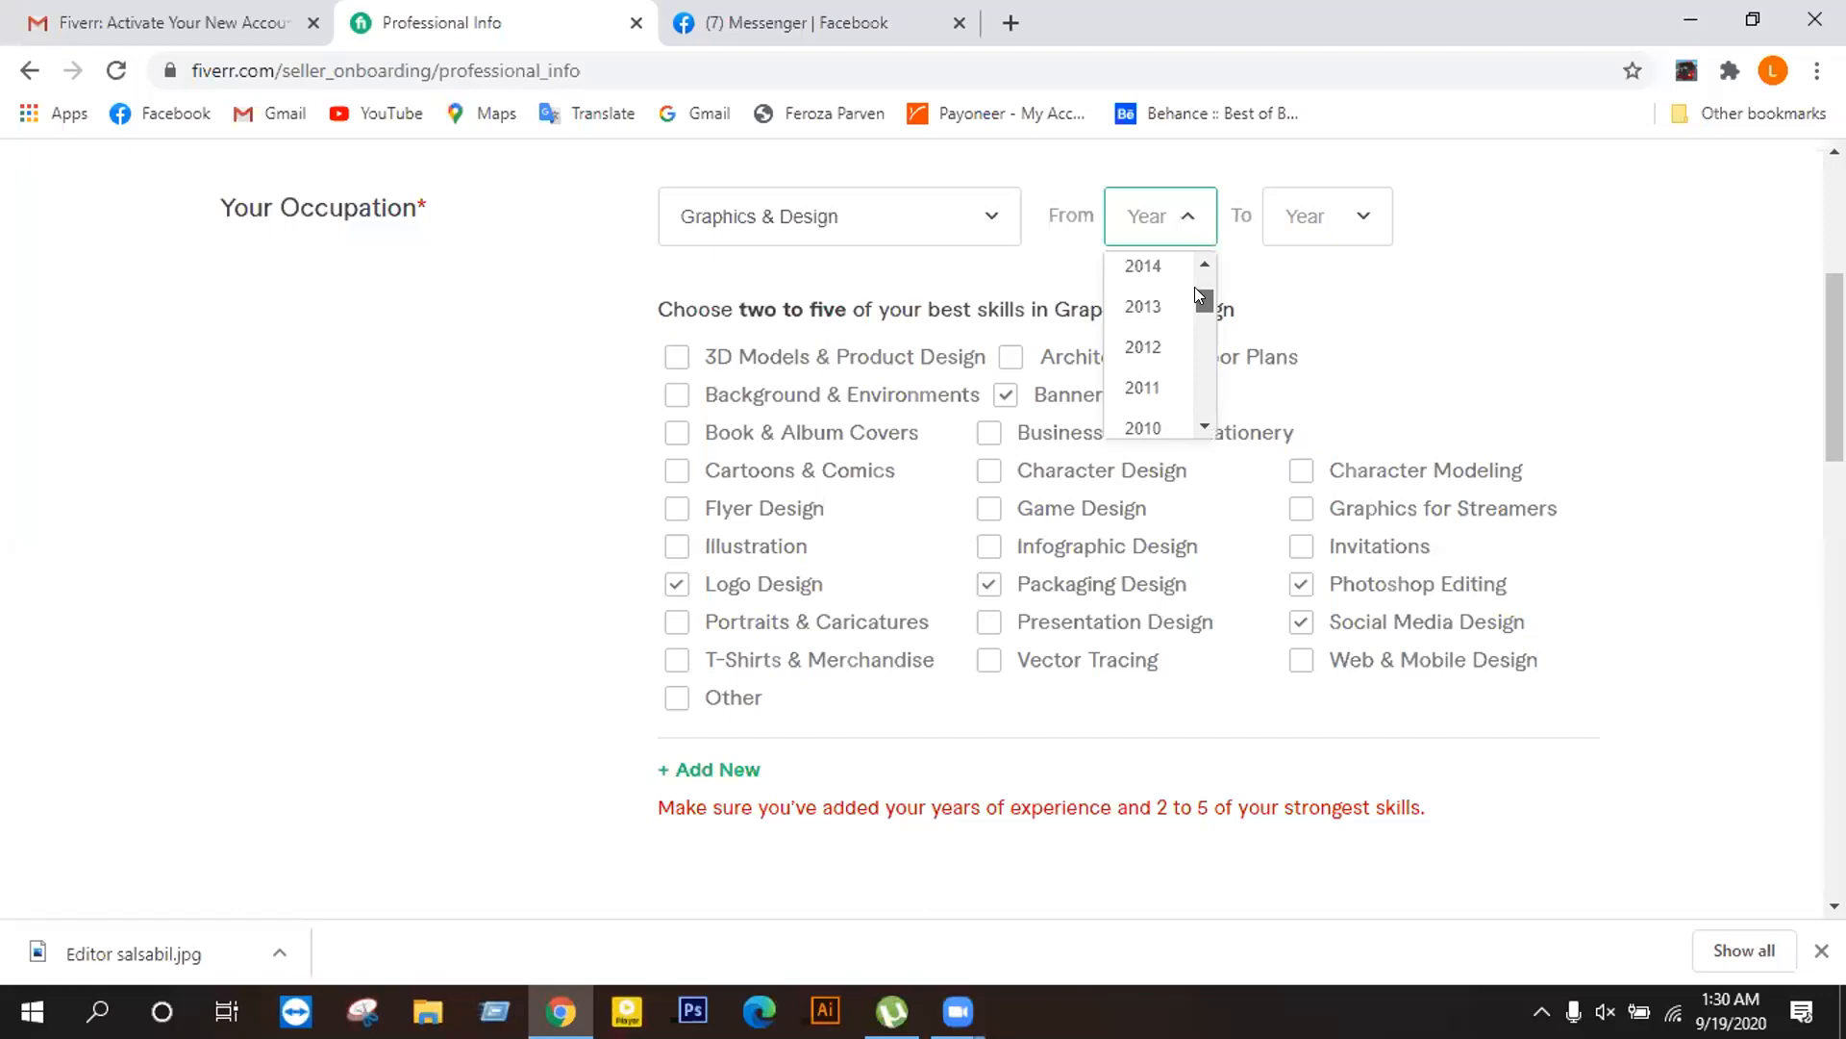
{"action": "left_click", "coordinate": [1143, 268]}
{"action": "scroll", "coordinate": [1178, 308], "scroll_direction": "up", "scroll_amount": 1}
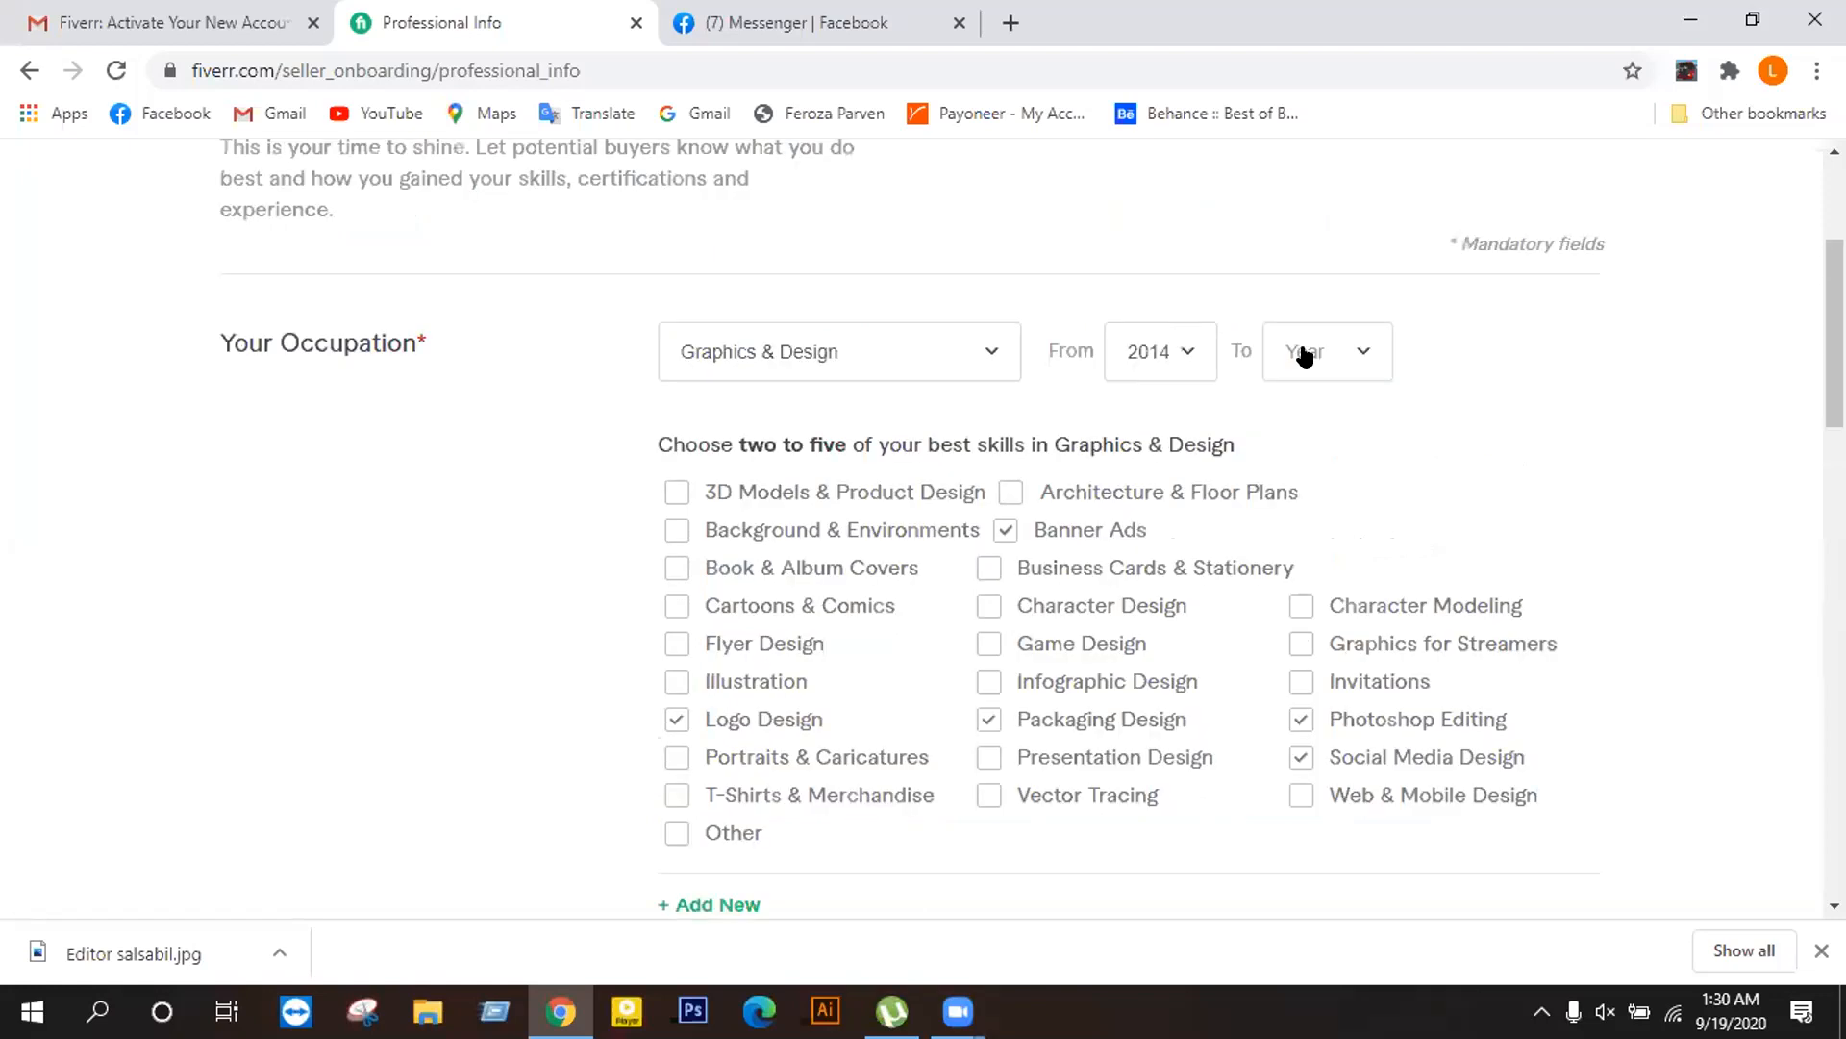
{"action": "left_click", "coordinate": [1352, 375]}
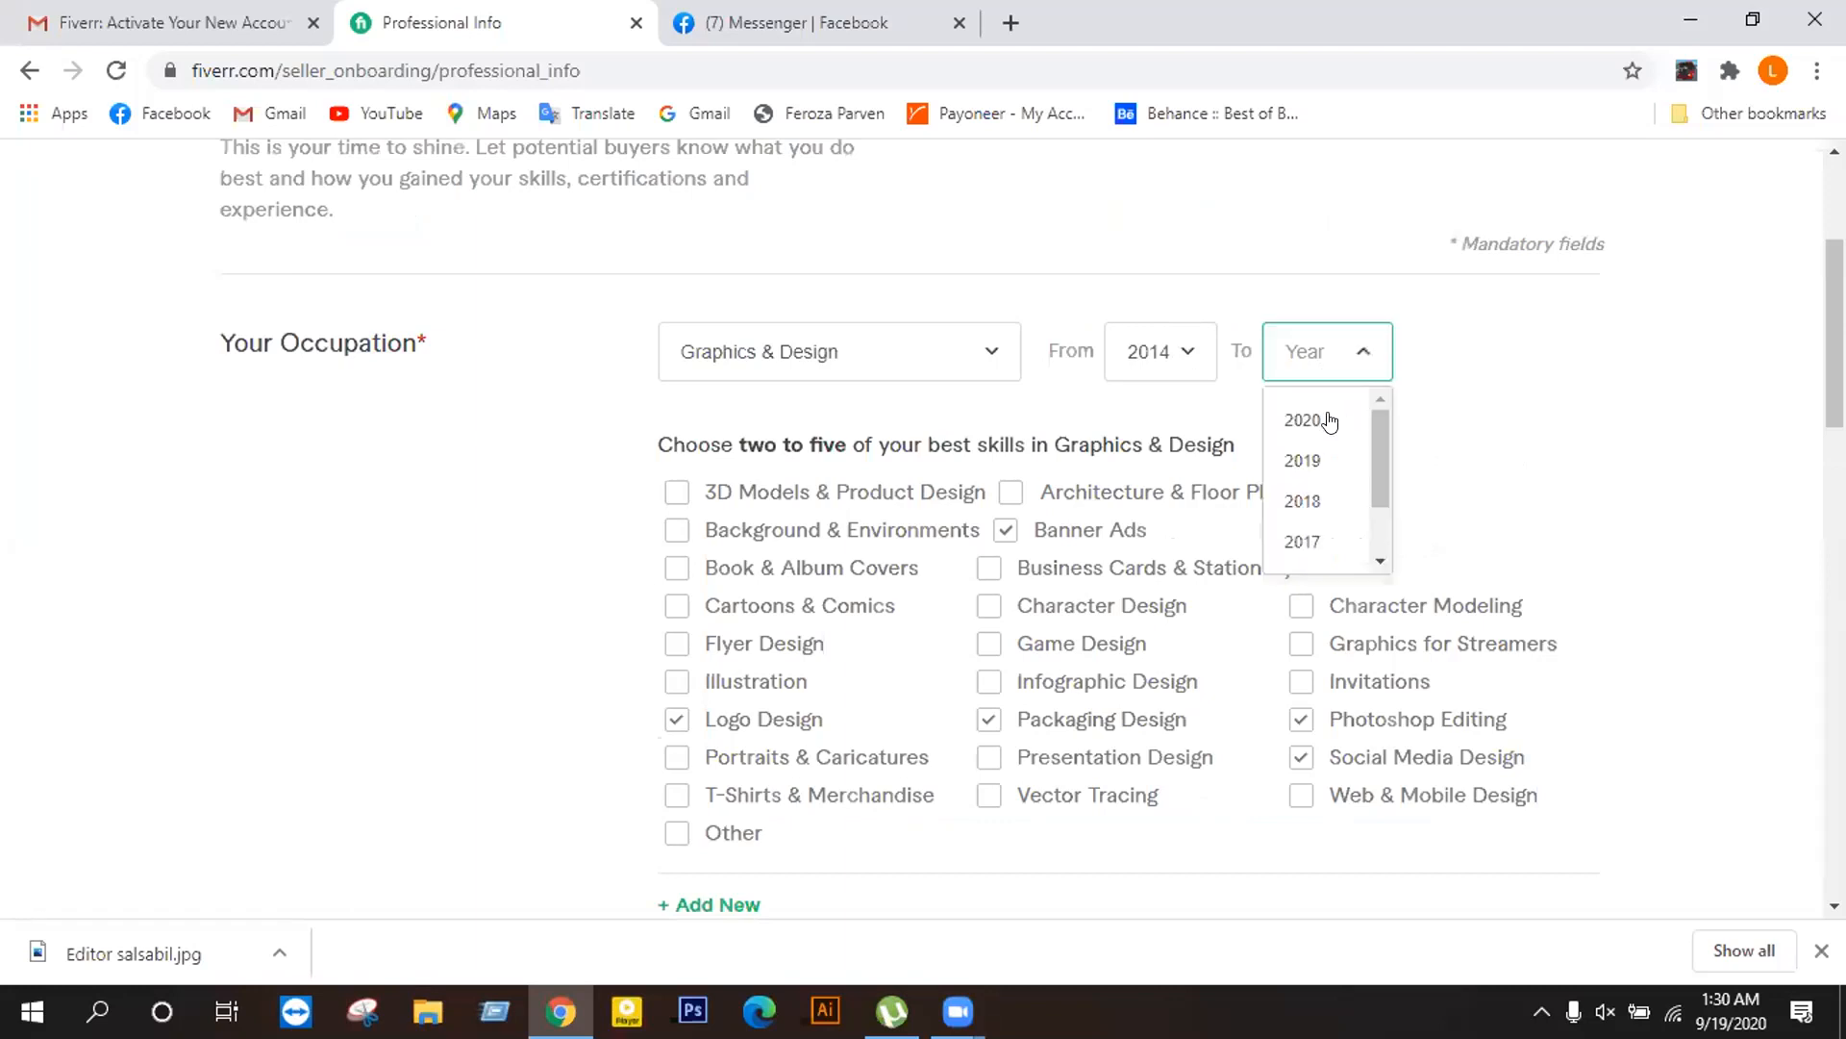
{"action": "left_click", "coordinate": [1328, 421]}
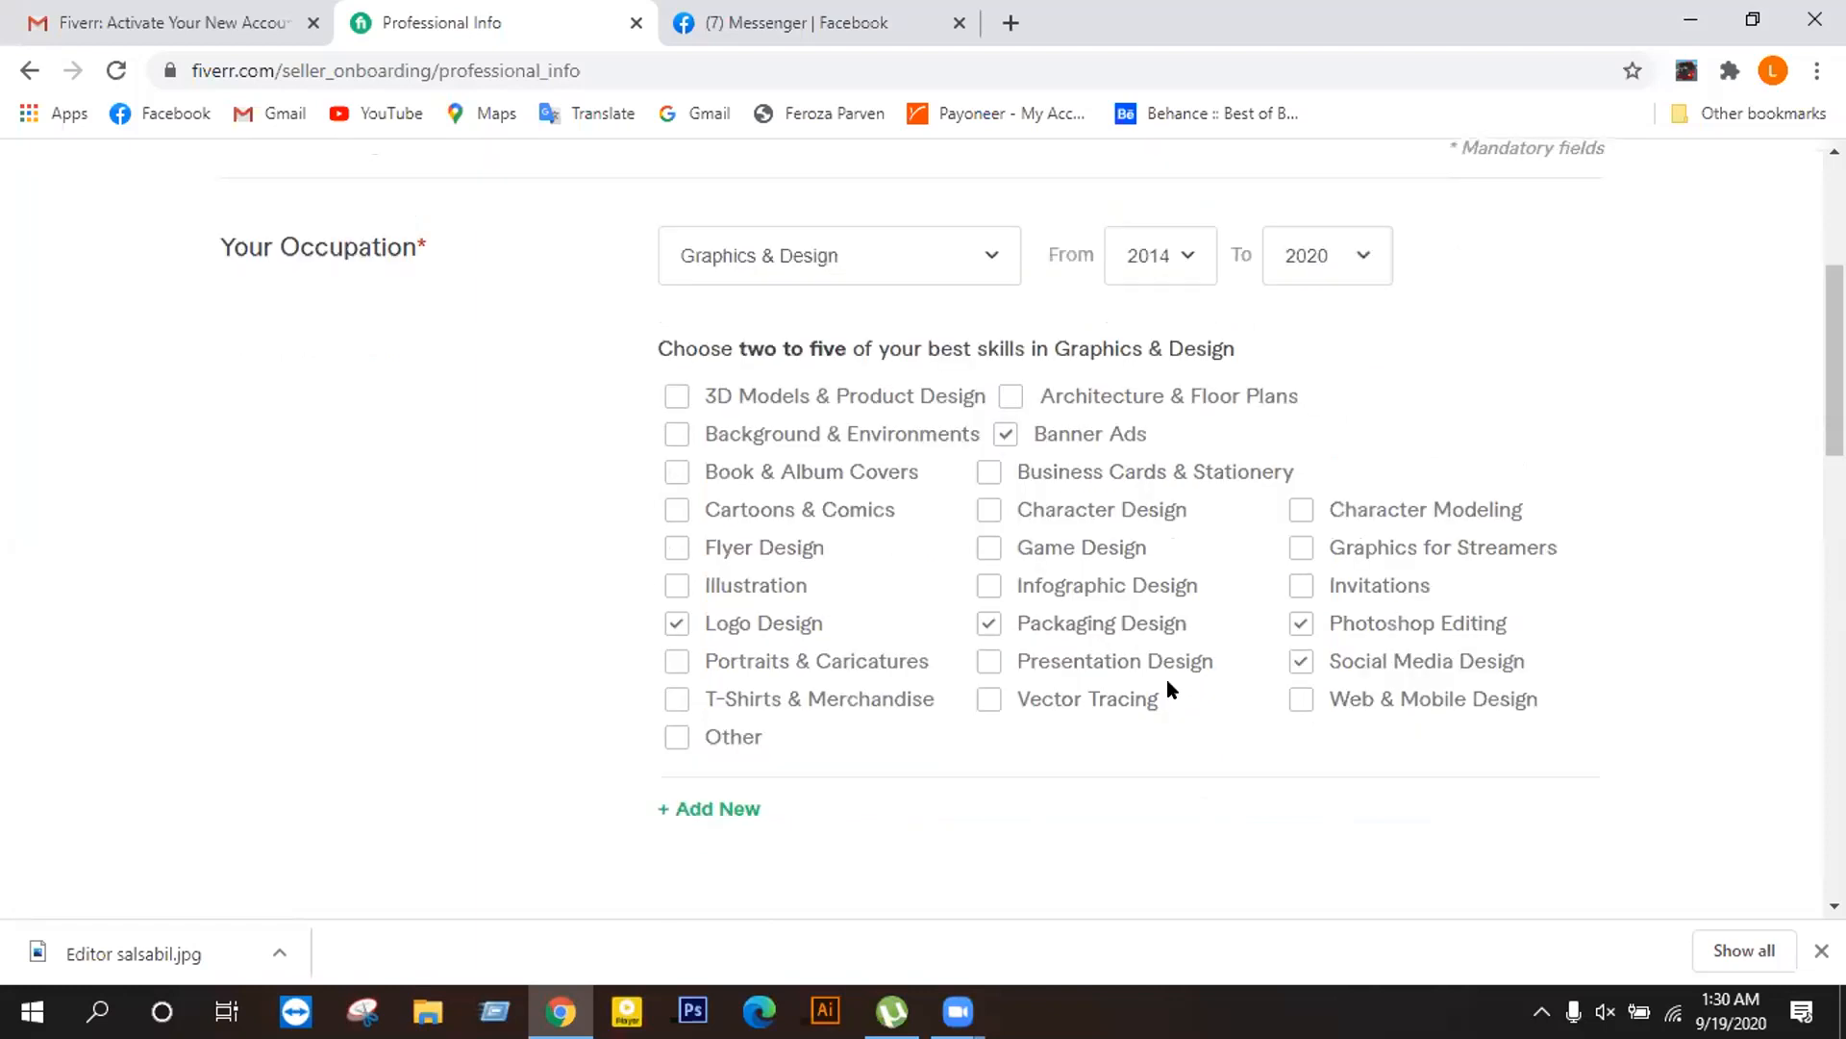
{"action": "scroll", "coordinate": [1167, 679], "scroll_direction": "down", "scroll_amount": 4}
{"action": "scroll", "coordinate": [1057, 599], "scroll_direction": "up", "scroll_amount": 7}
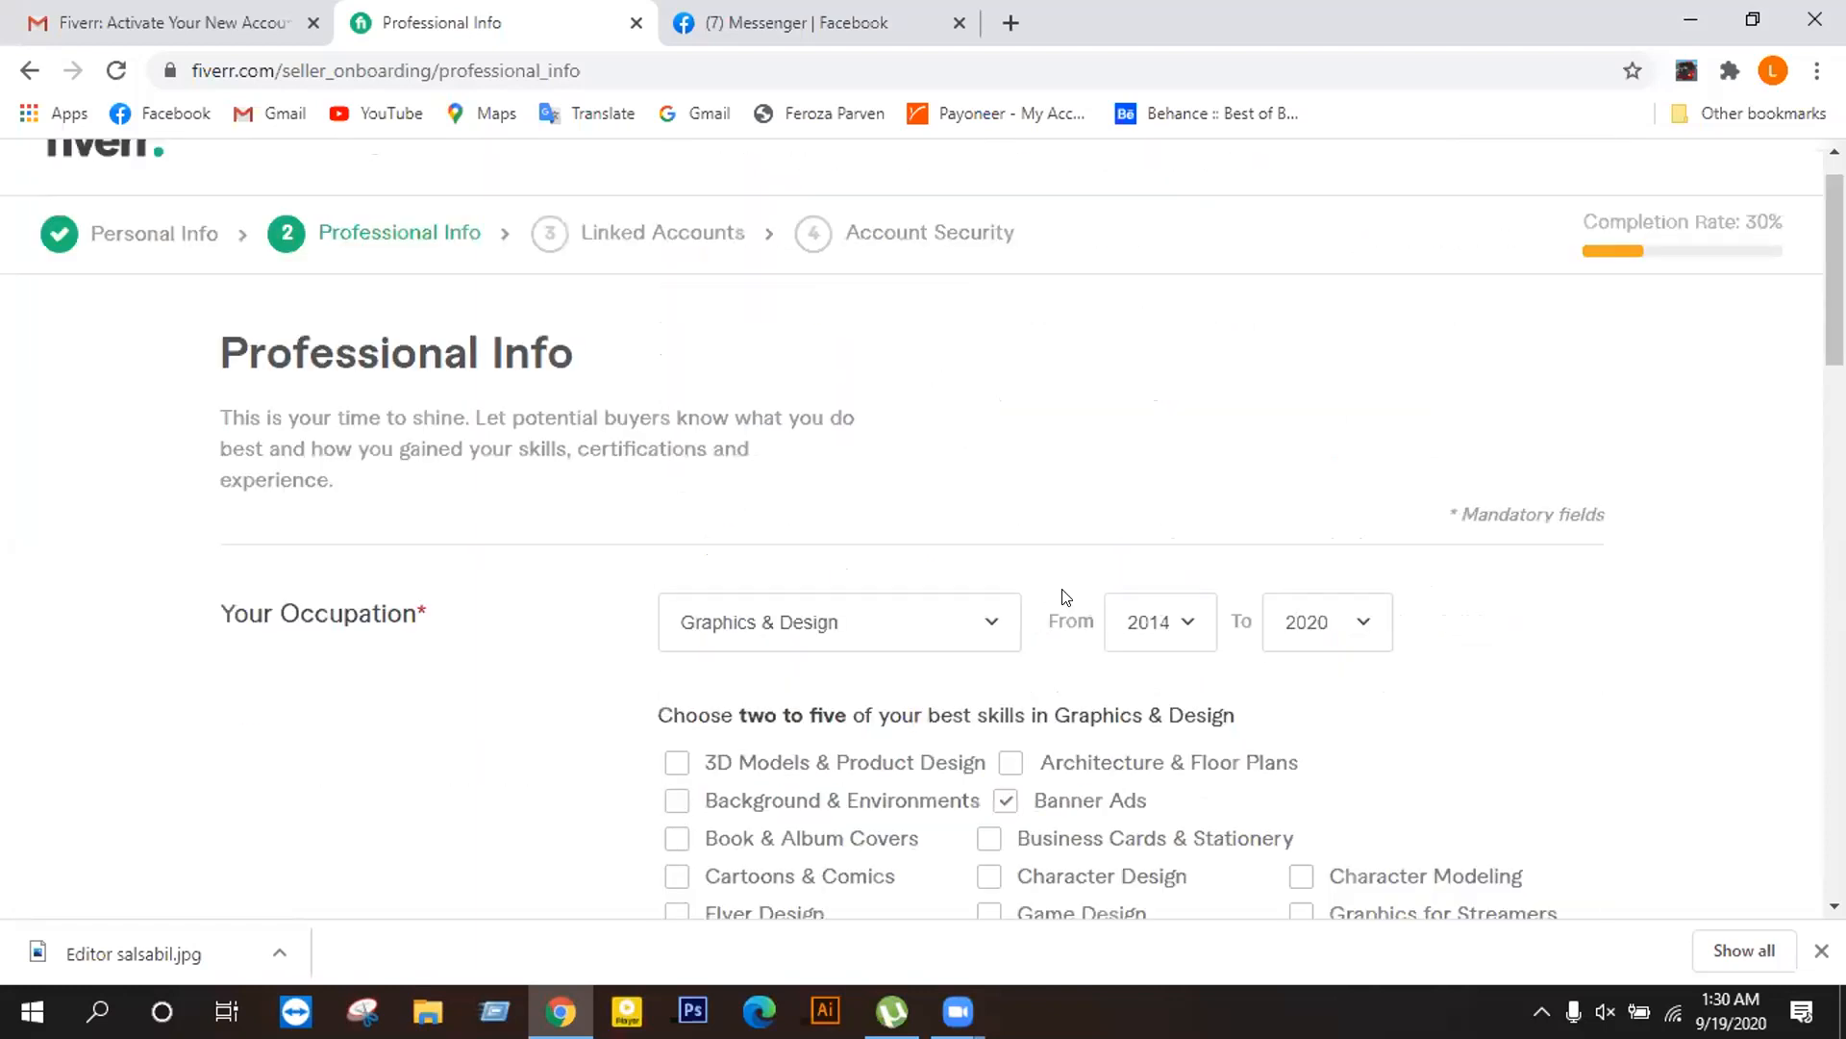
{"action": "scroll", "coordinate": [1064, 598], "scroll_direction": "down", "scroll_amount": 4}
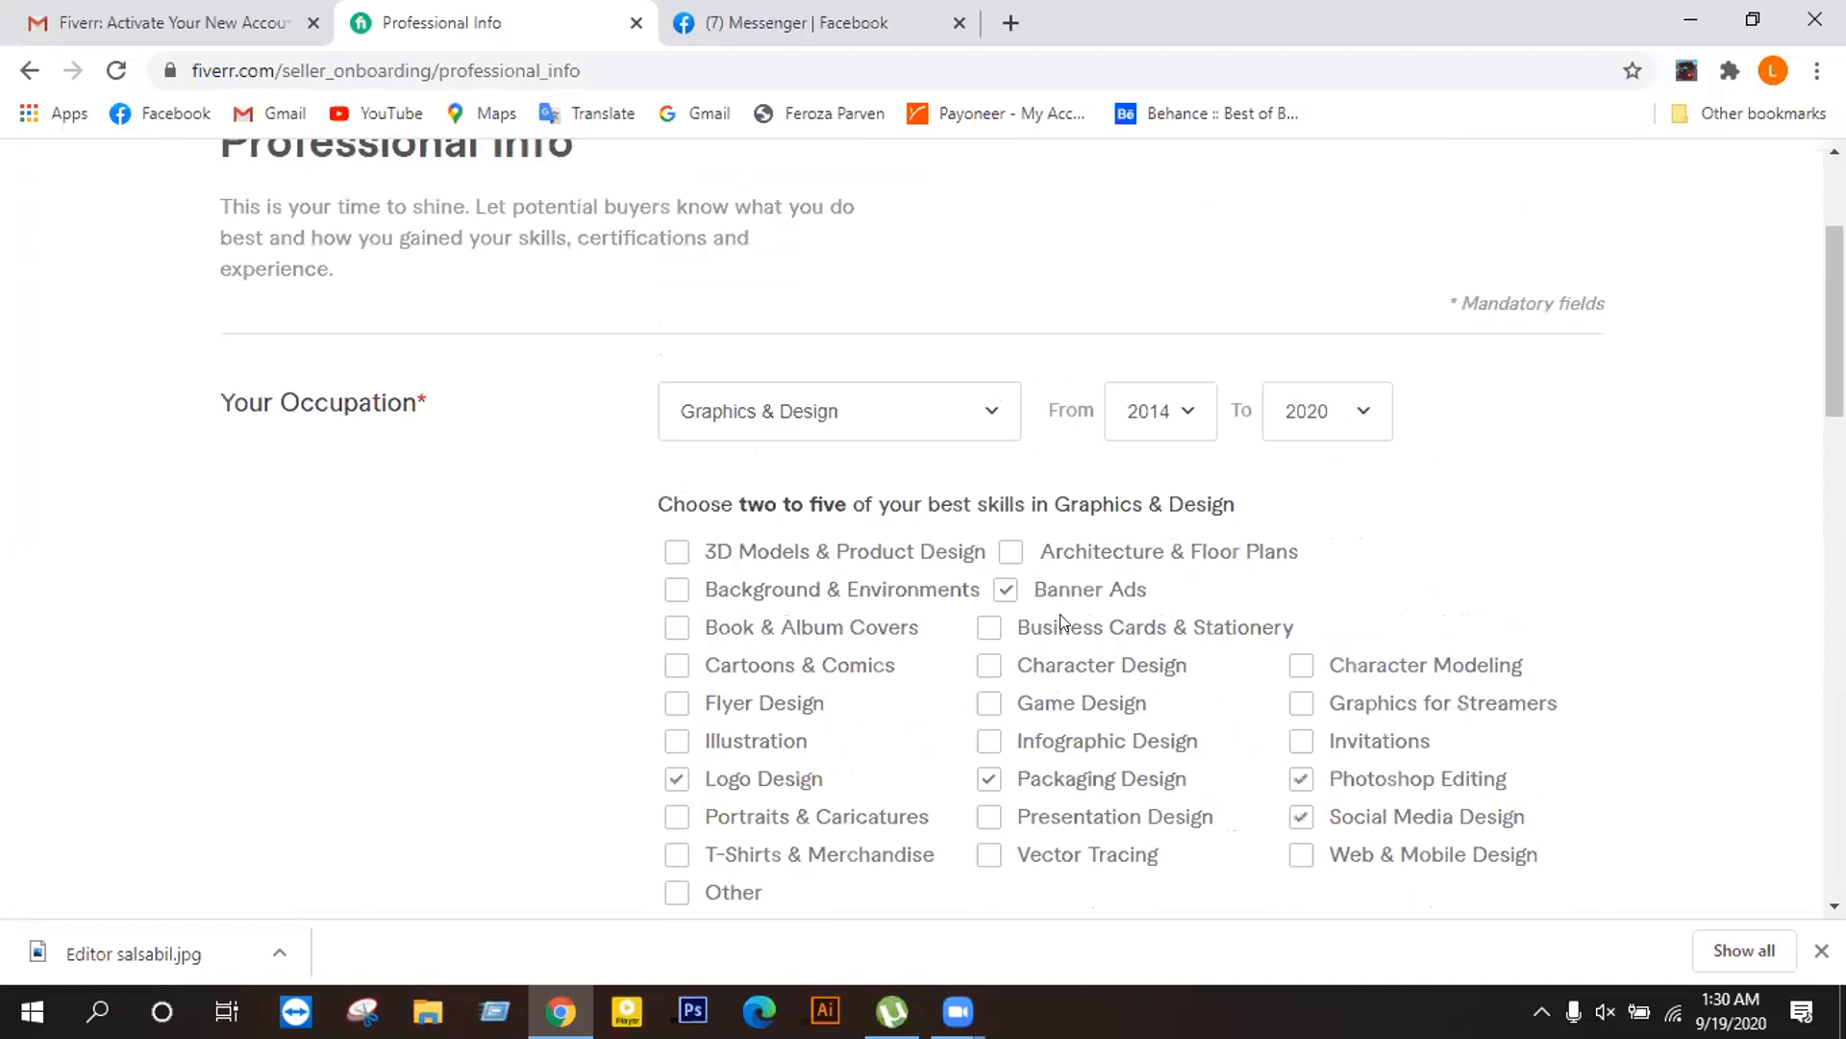
{"action": "scroll", "coordinate": [1064, 620], "scroll_direction": "down", "scroll_amount": 2}
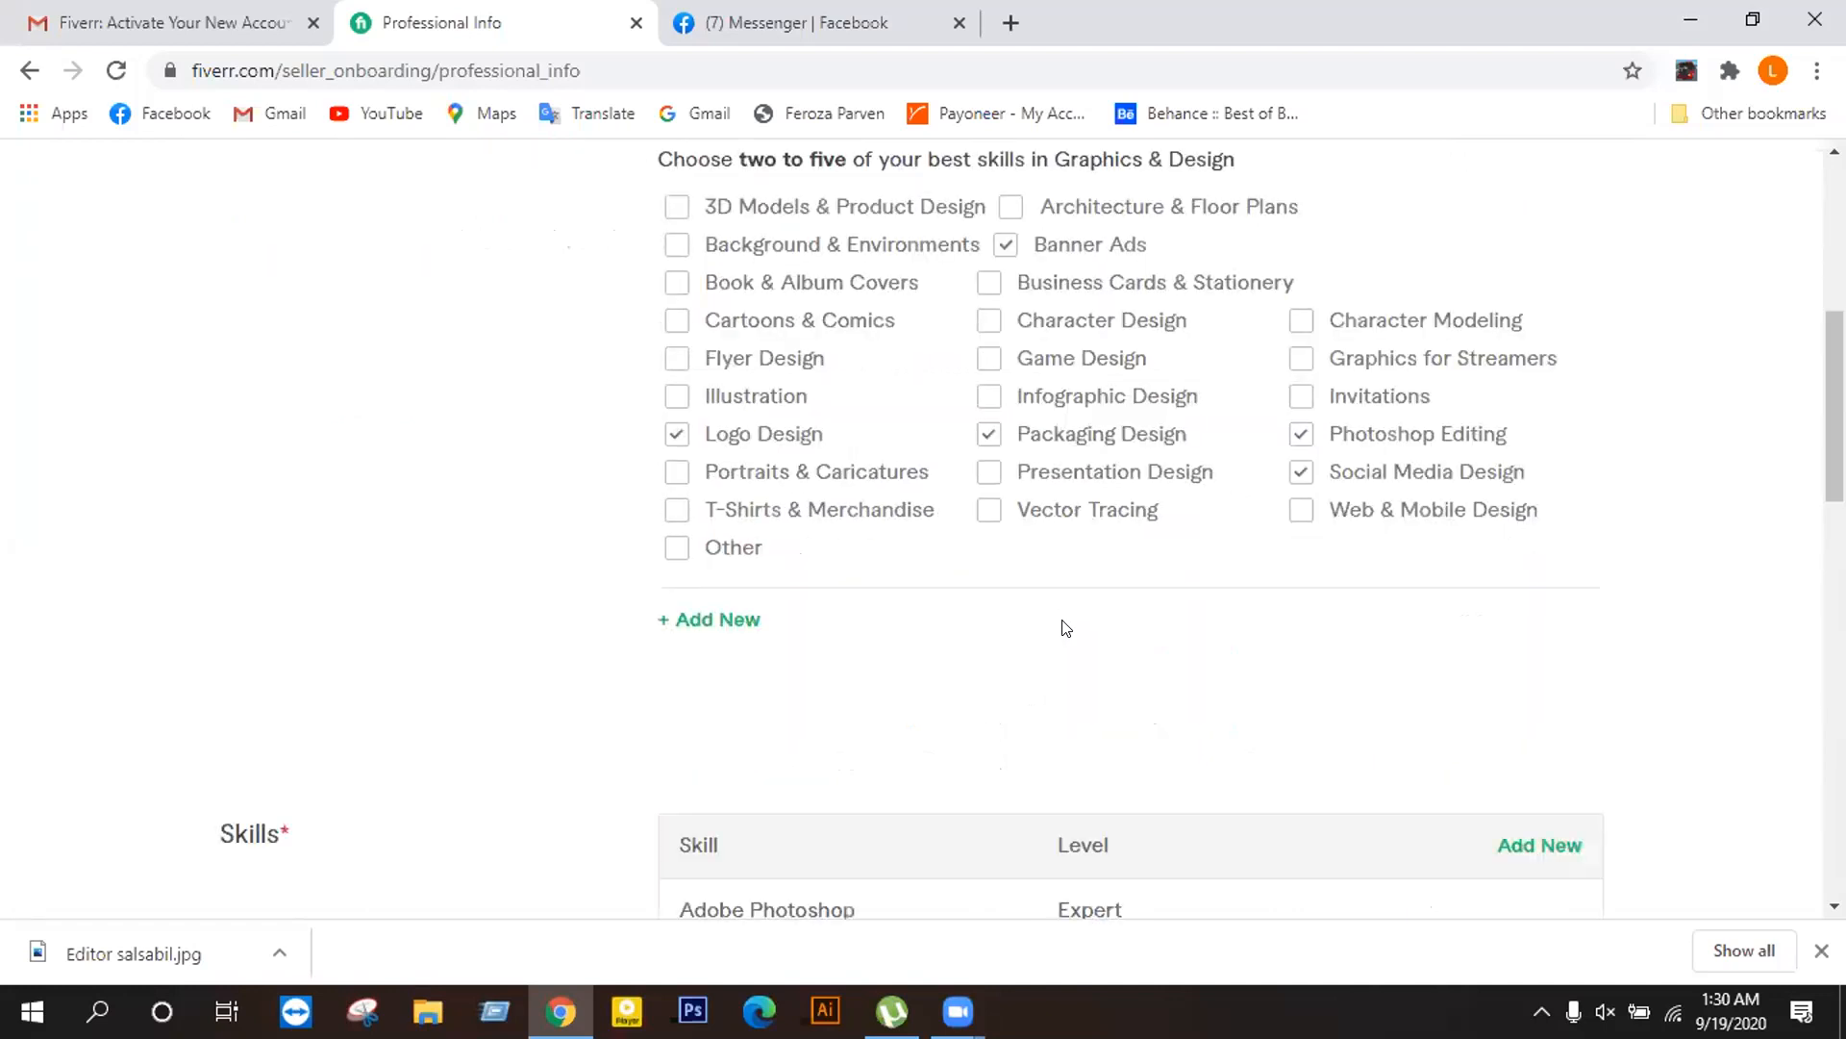
{"action": "scroll", "coordinate": [1064, 623], "scroll_direction": "down", "scroll_amount": 5}
{"action": "scroll", "coordinate": [1057, 620], "scroll_direction": "down", "scroll_amount": 5}
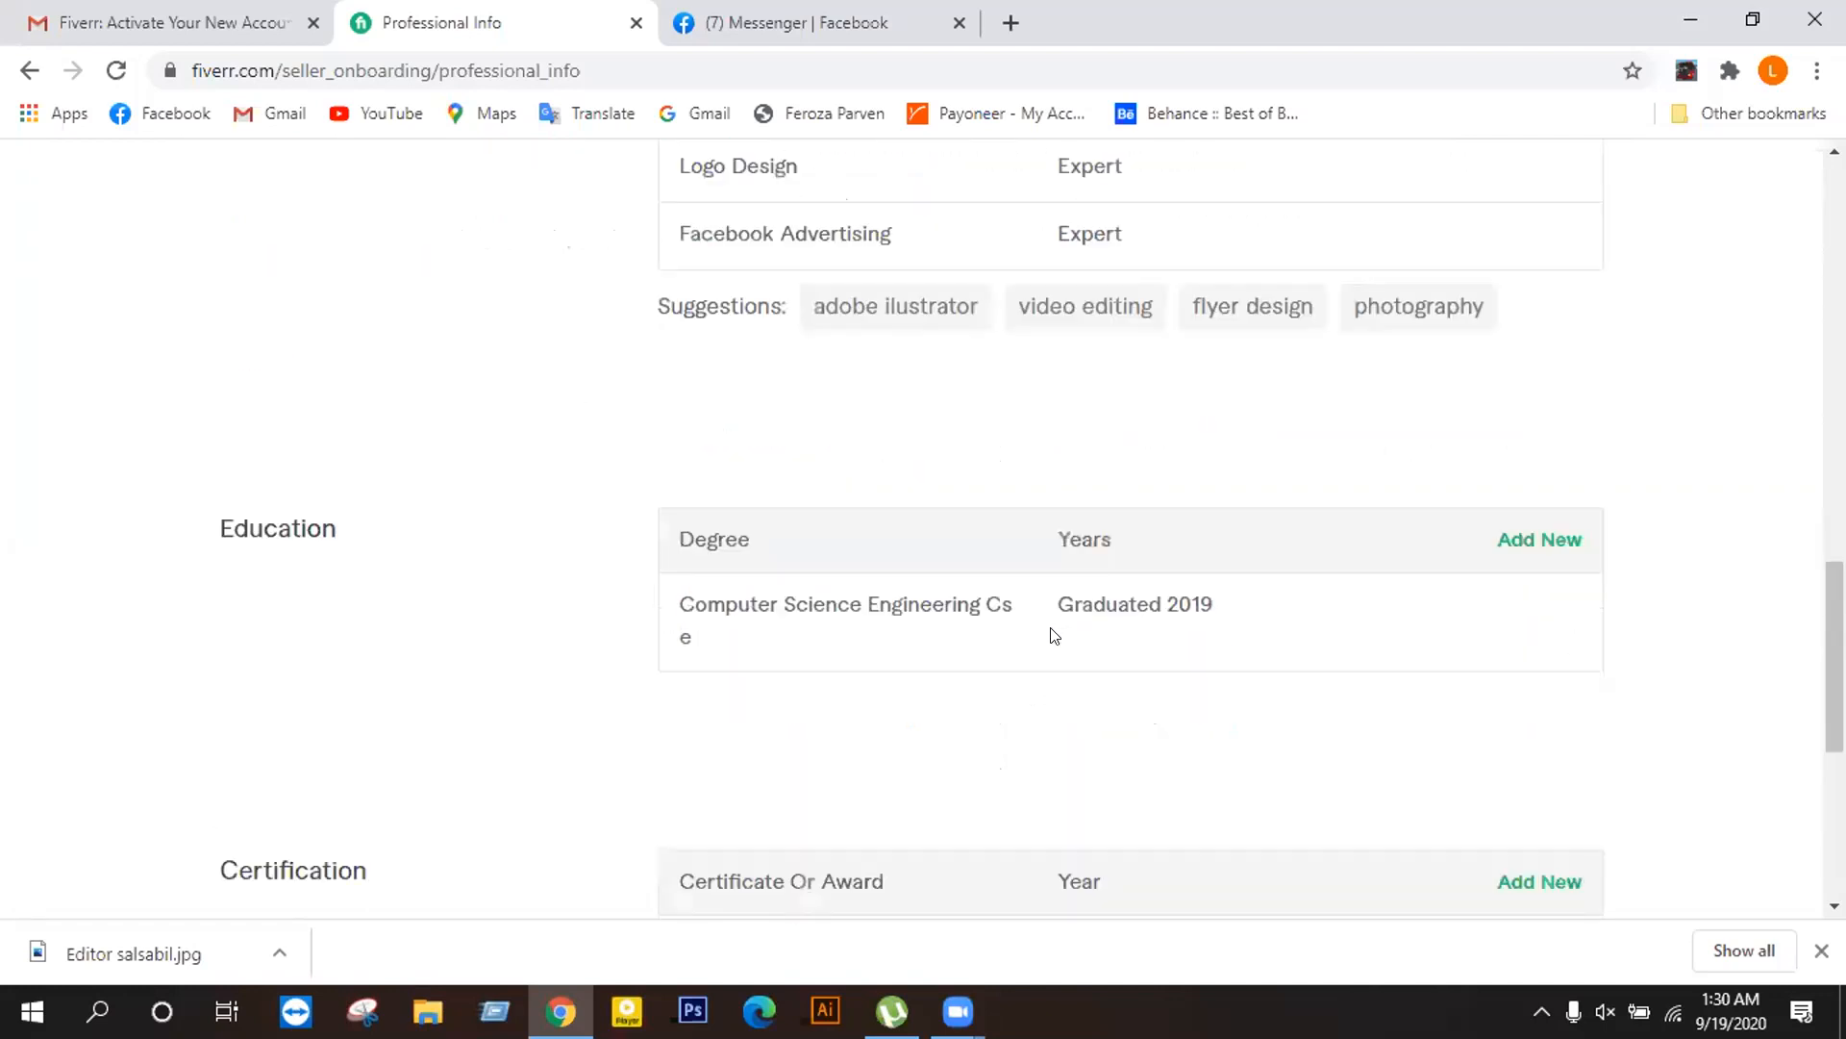
{"action": "scroll", "coordinate": [1053, 626], "scroll_direction": "down", "scroll_amount": 5}
{"action": "scroll", "coordinate": [1402, 802], "scroll_direction": "down", "scroll_amount": 2}
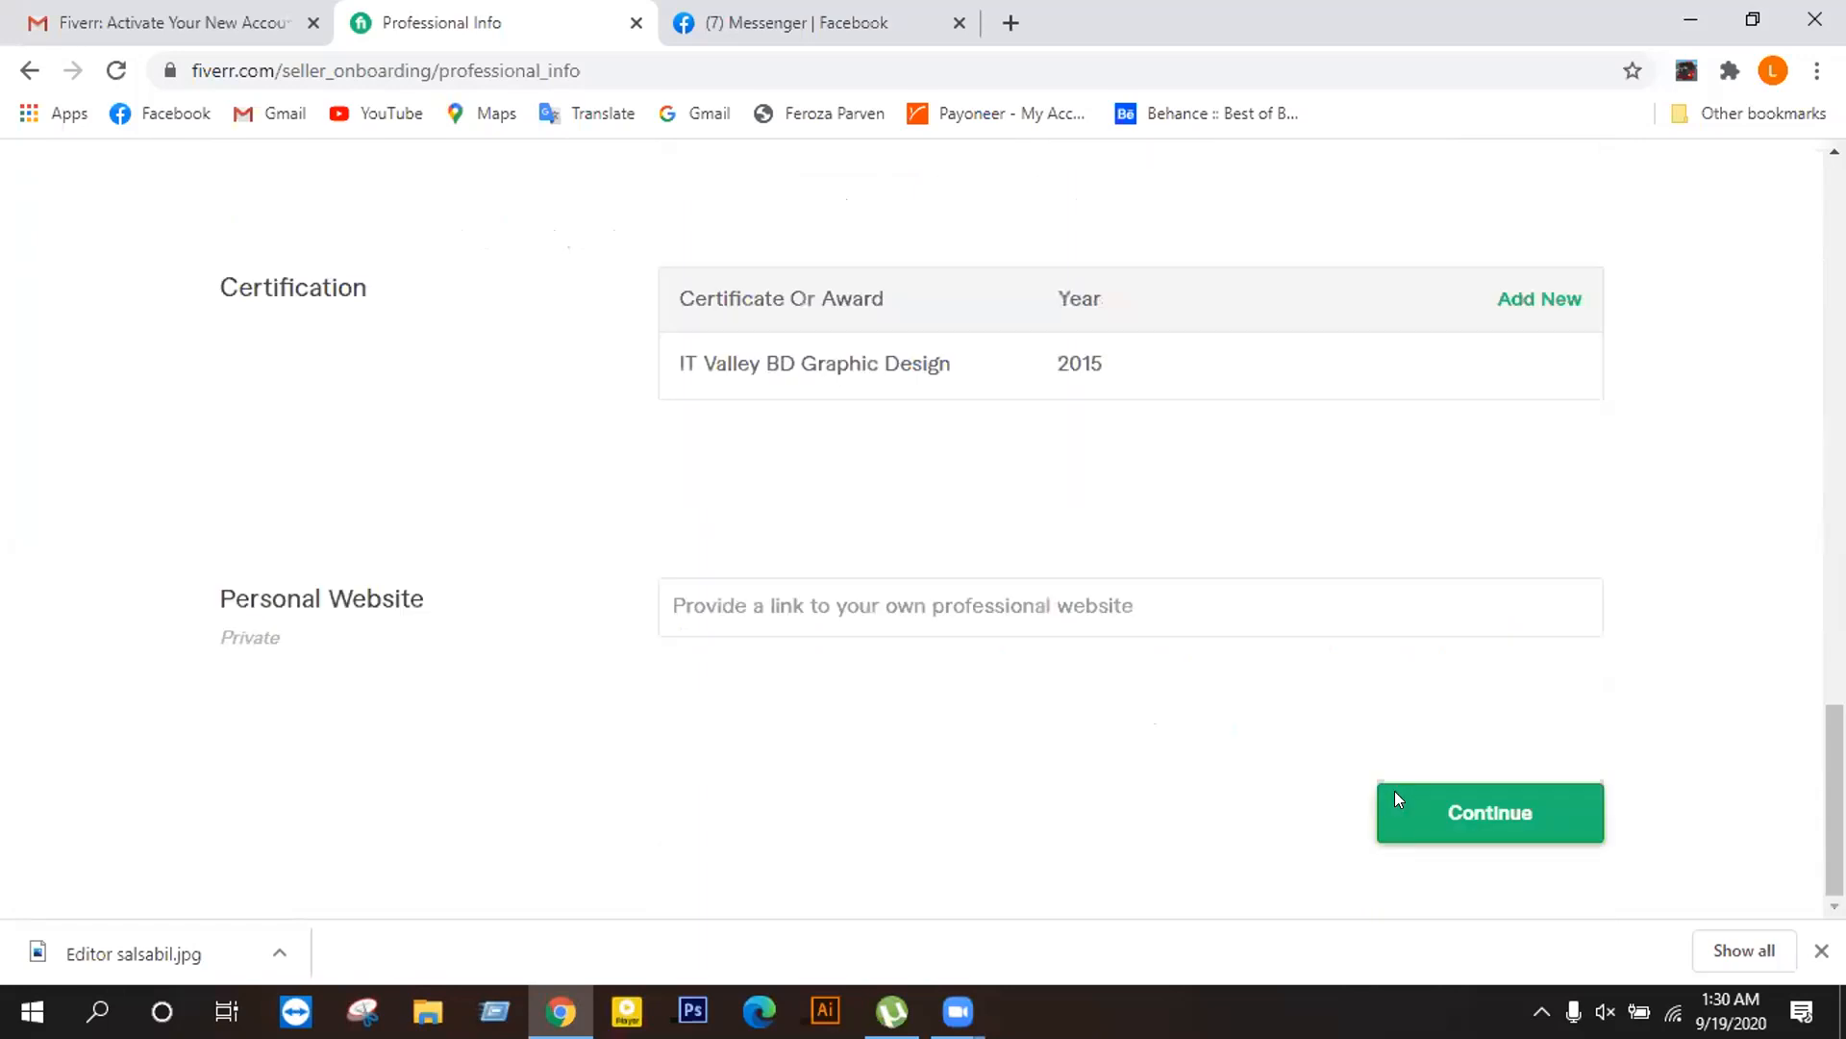
Continue past Professional Info to the Linked Accounts step offering Google, Facebook and Twitter
{"action": "left_click", "coordinate": [1395, 804]}
{"action": "scroll", "coordinate": [1318, 665], "scroll_direction": "down", "scroll_amount": 1}
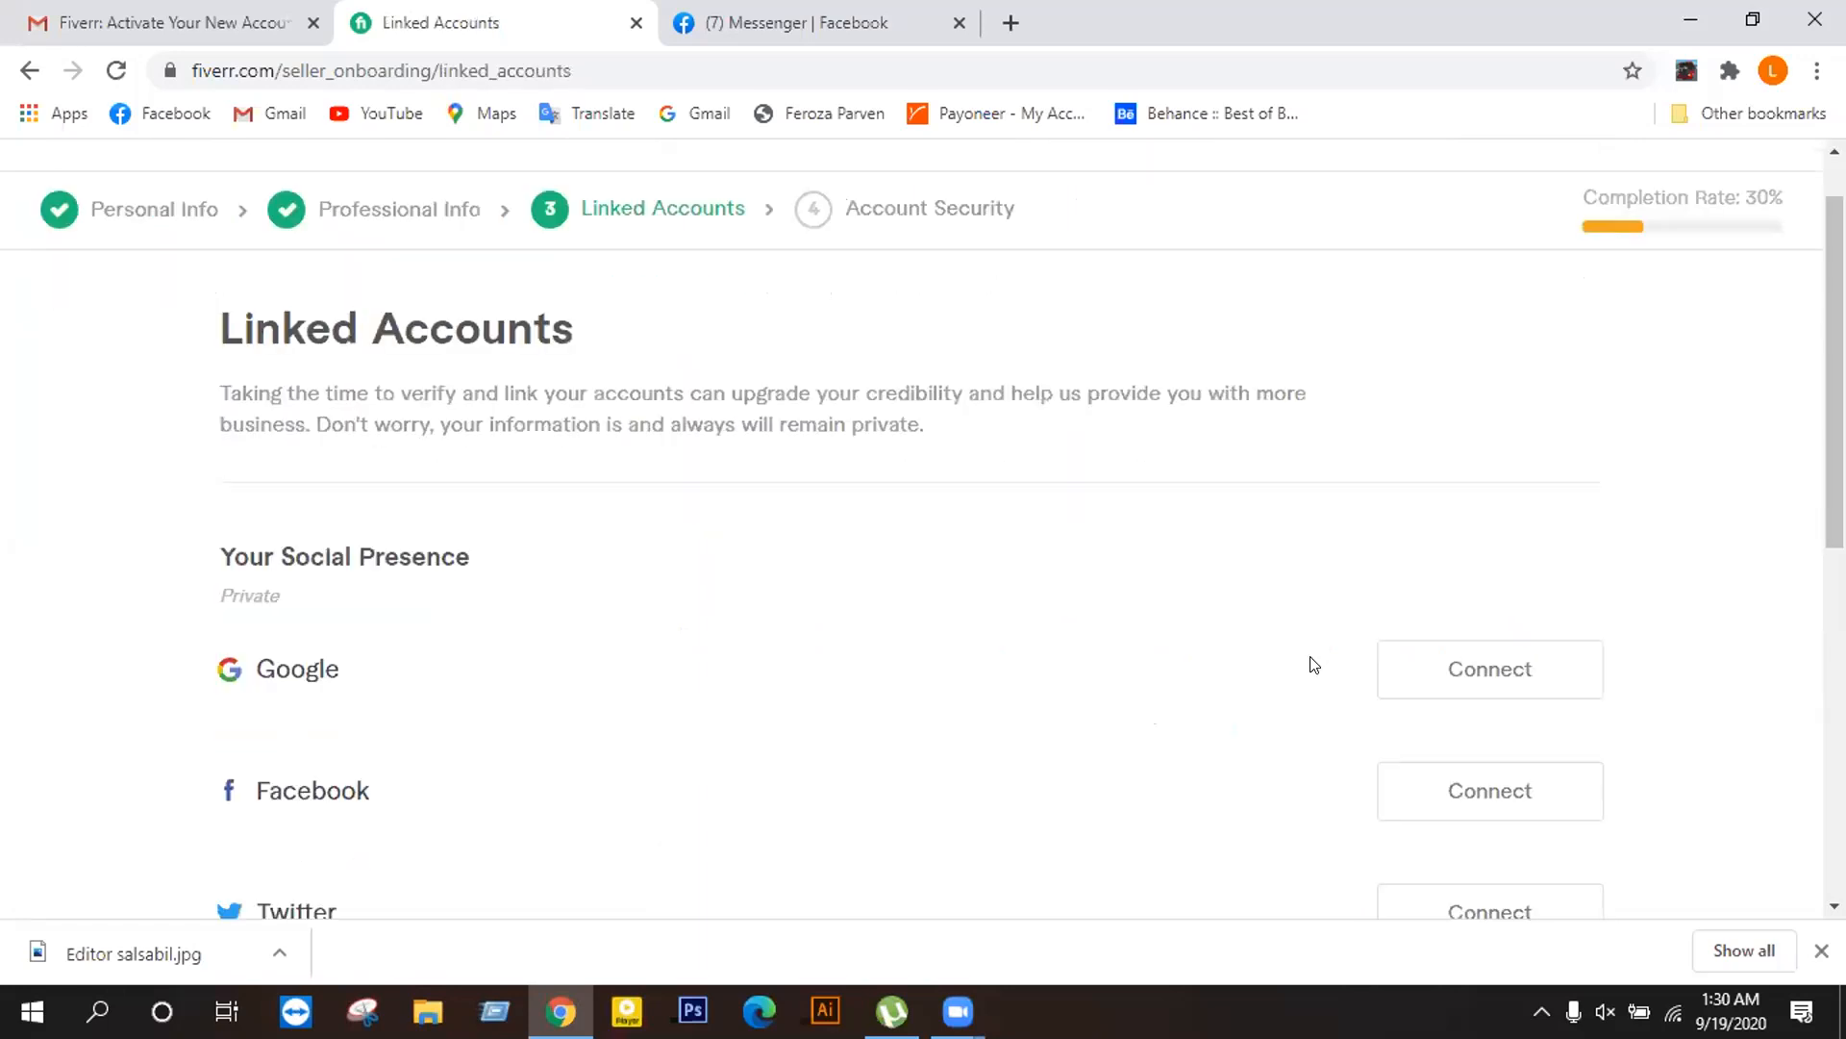
{"action": "scroll", "coordinate": [1310, 662], "scroll_direction": "down", "scroll_amount": 1}
{"action": "scroll", "coordinate": [1251, 544], "scroll_direction": "down", "scroll_amount": 2}
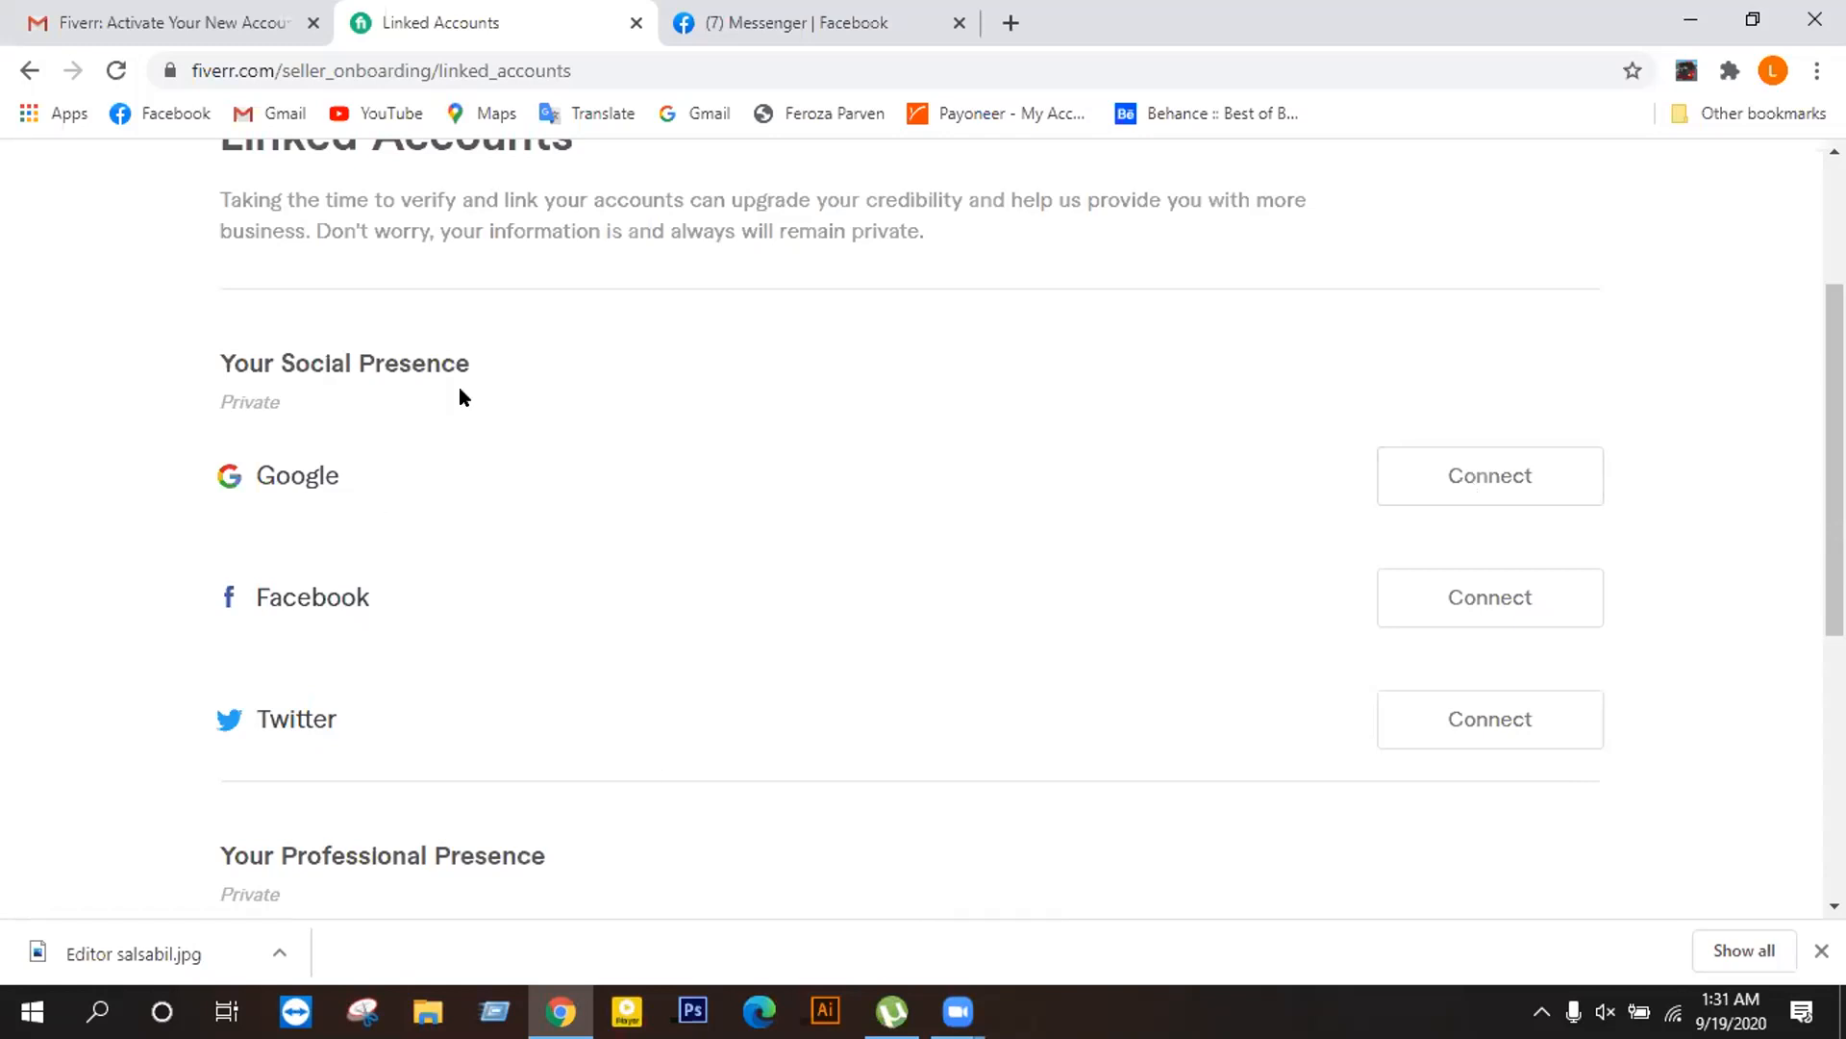
{"action": "scroll", "coordinate": [539, 515], "scroll_direction": "up", "scroll_amount": 1}
{"action": "left_click_drag", "start_coordinate": [176, 291], "coordinate": [619, 276]}
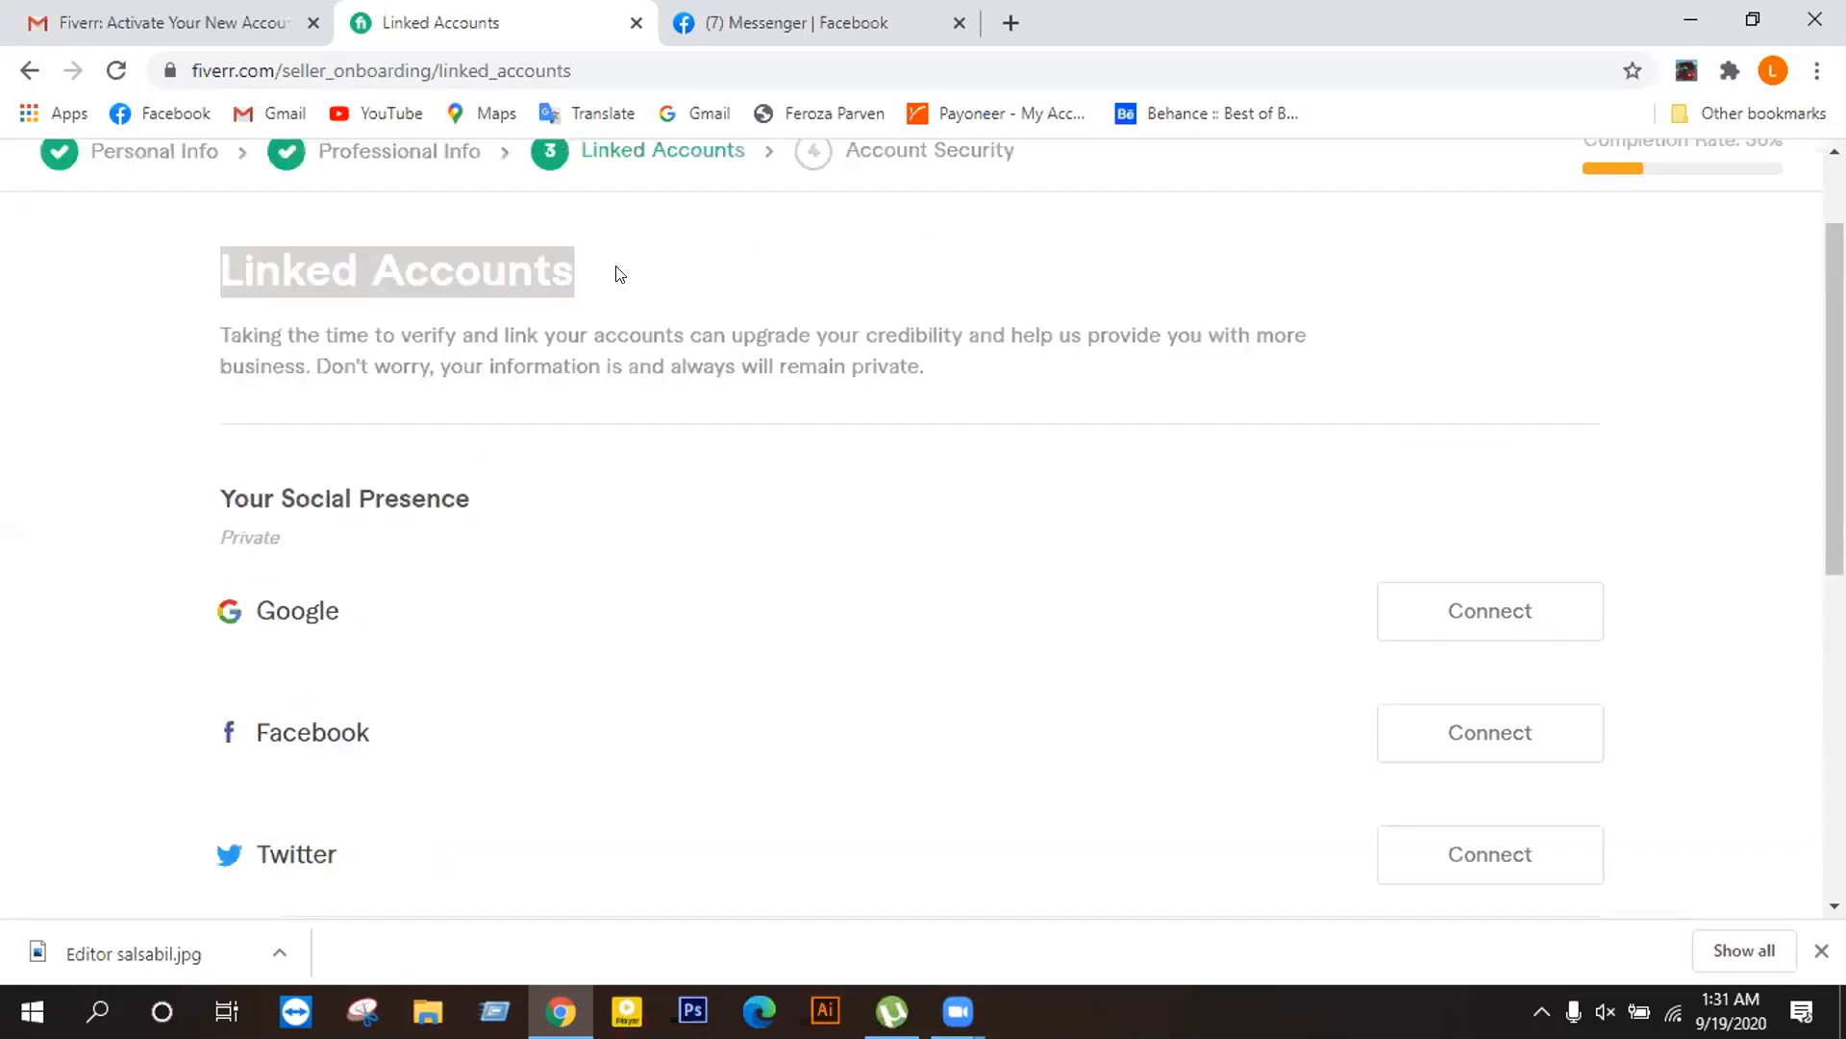
{"action": "left_click", "coordinate": [673, 262]}
{"action": "scroll", "coordinate": [541, 454], "scroll_direction": "down", "scroll_amount": 1}
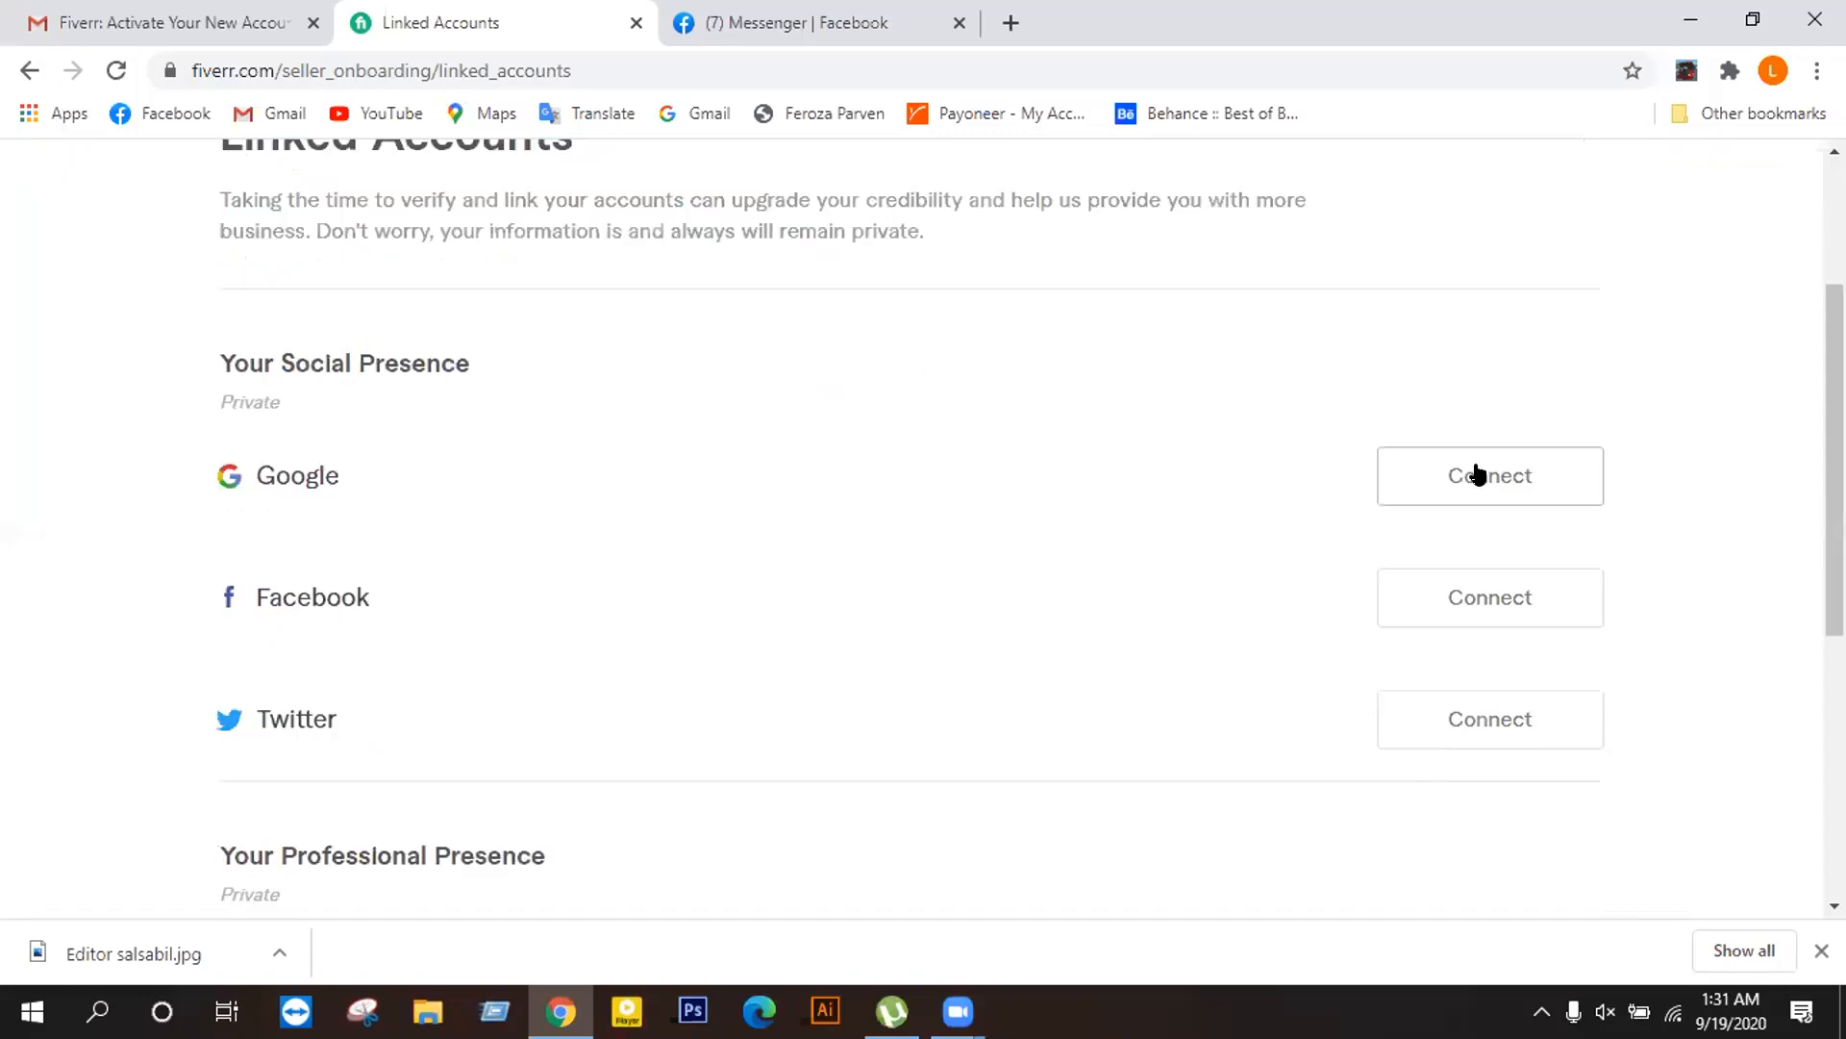
Connect Google by choosing the account in the popup and allowing Fiverr access
{"action": "left_click", "coordinate": [1478, 474]}
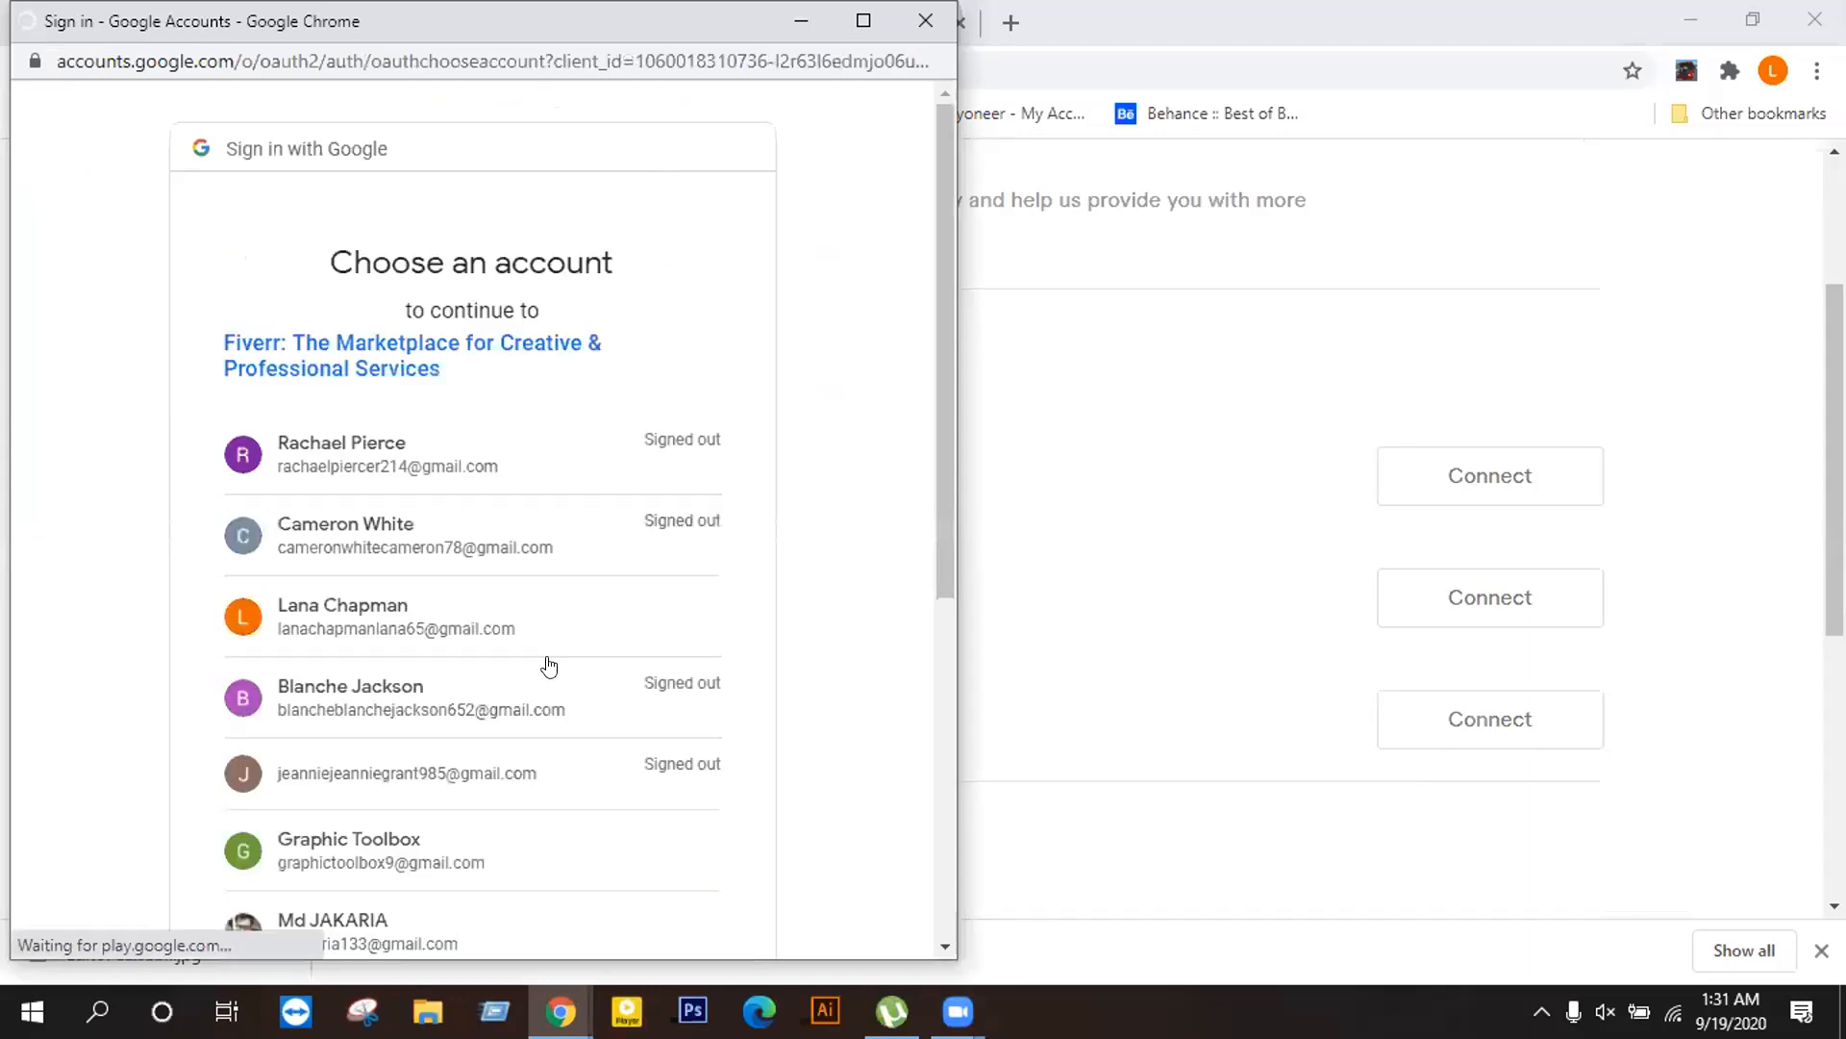
{"action": "scroll", "coordinate": [552, 667], "scroll_direction": "down", "scroll_amount": 3}
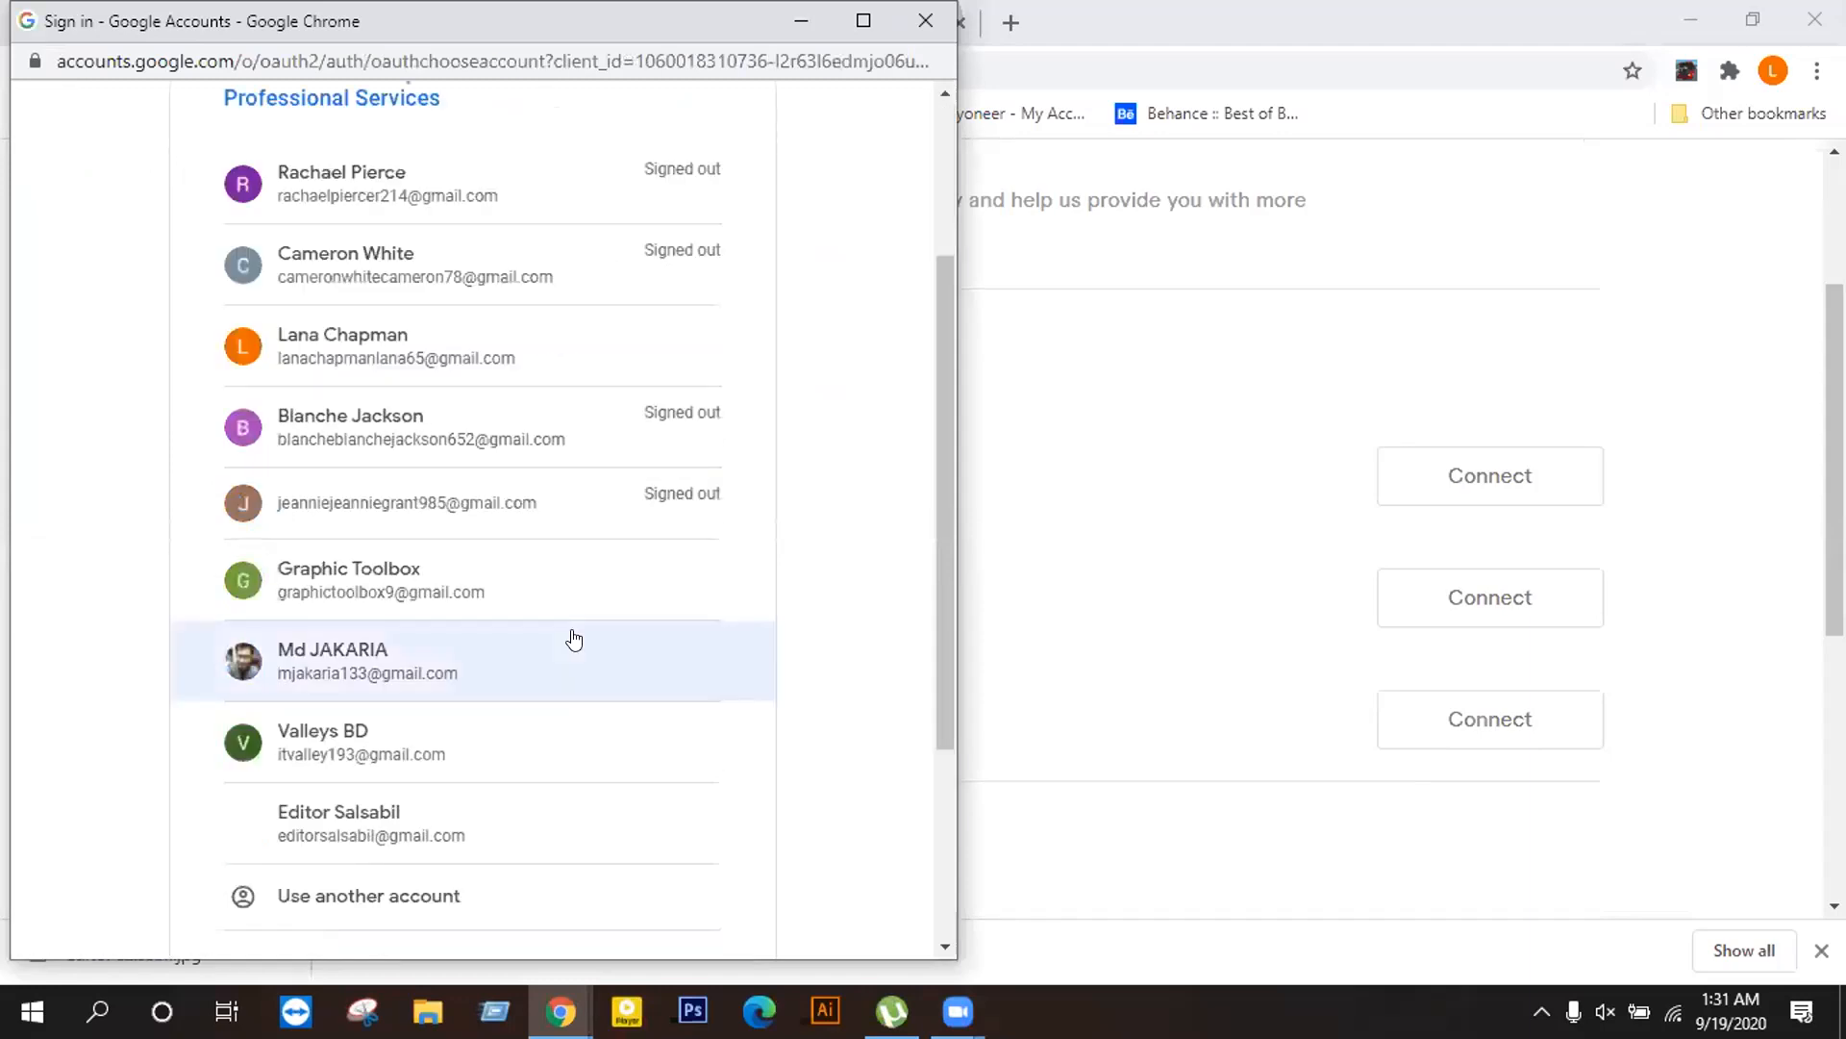
{"action": "scroll", "coordinate": [490, 684], "scroll_direction": "down", "scroll_amount": 1}
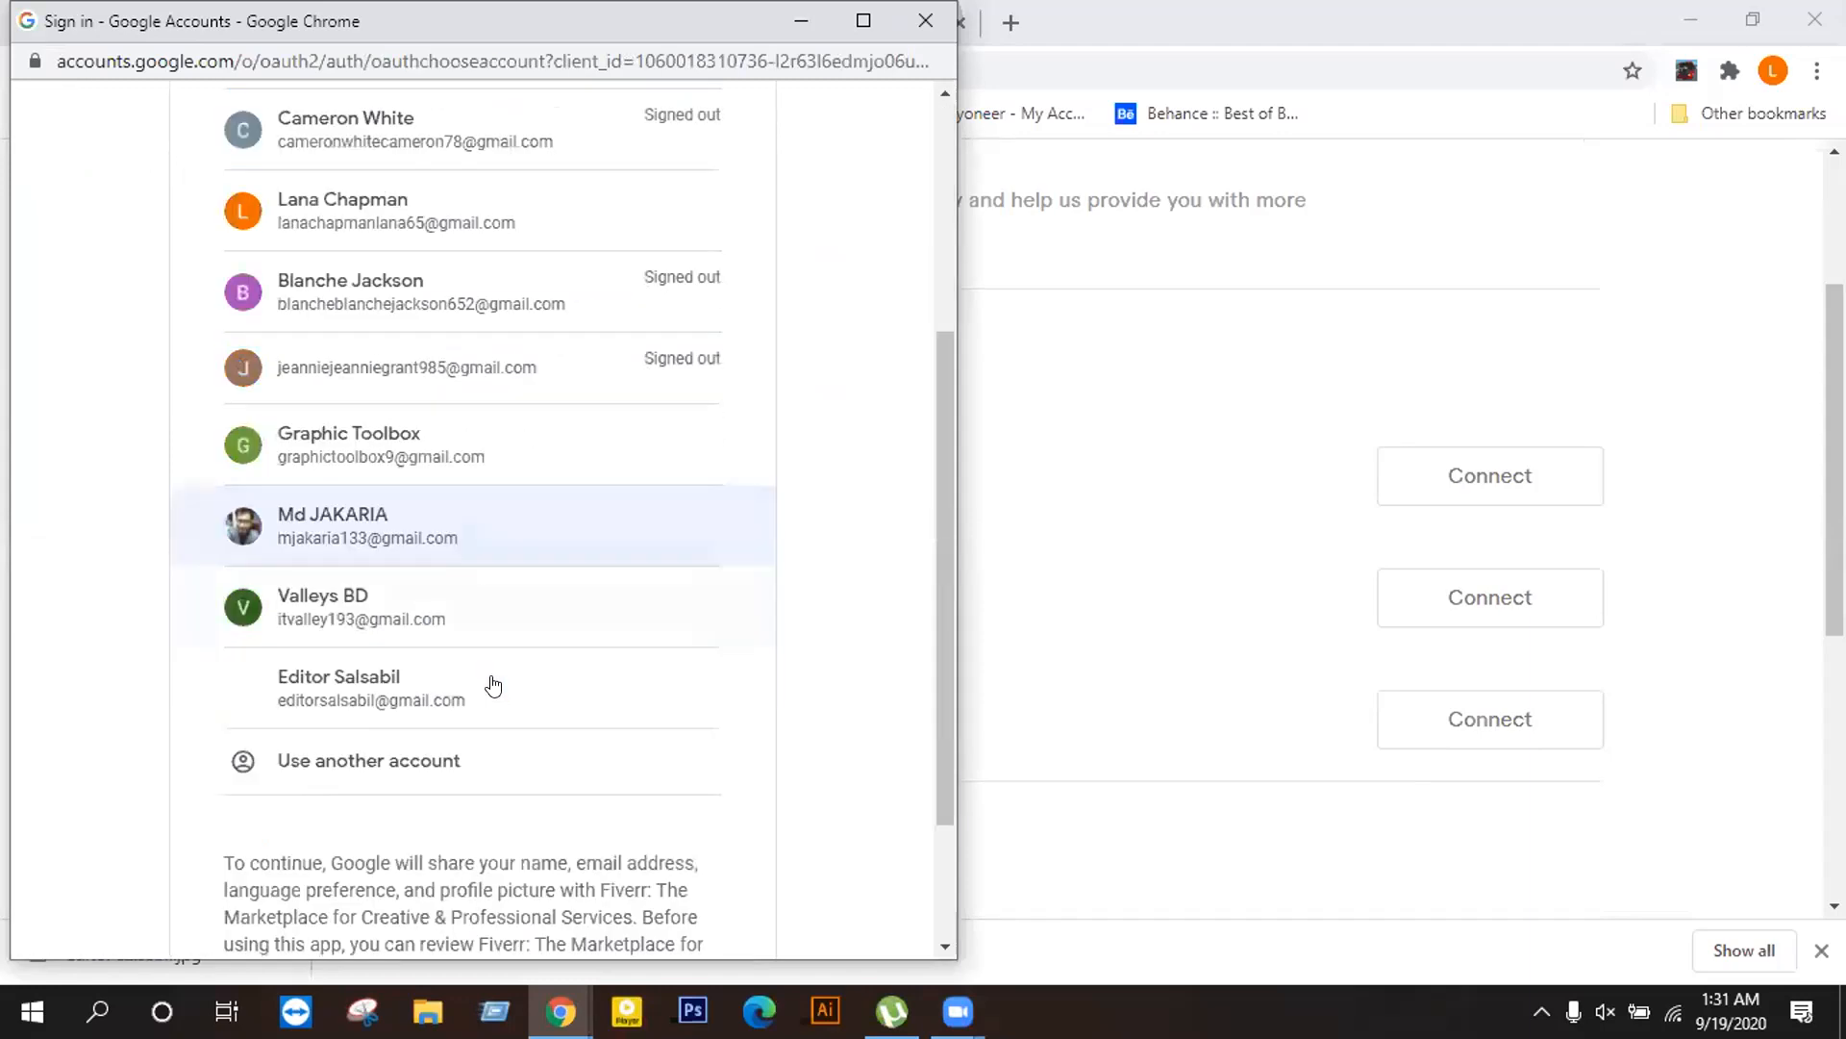
{"action": "left_click", "coordinate": [402, 685]}
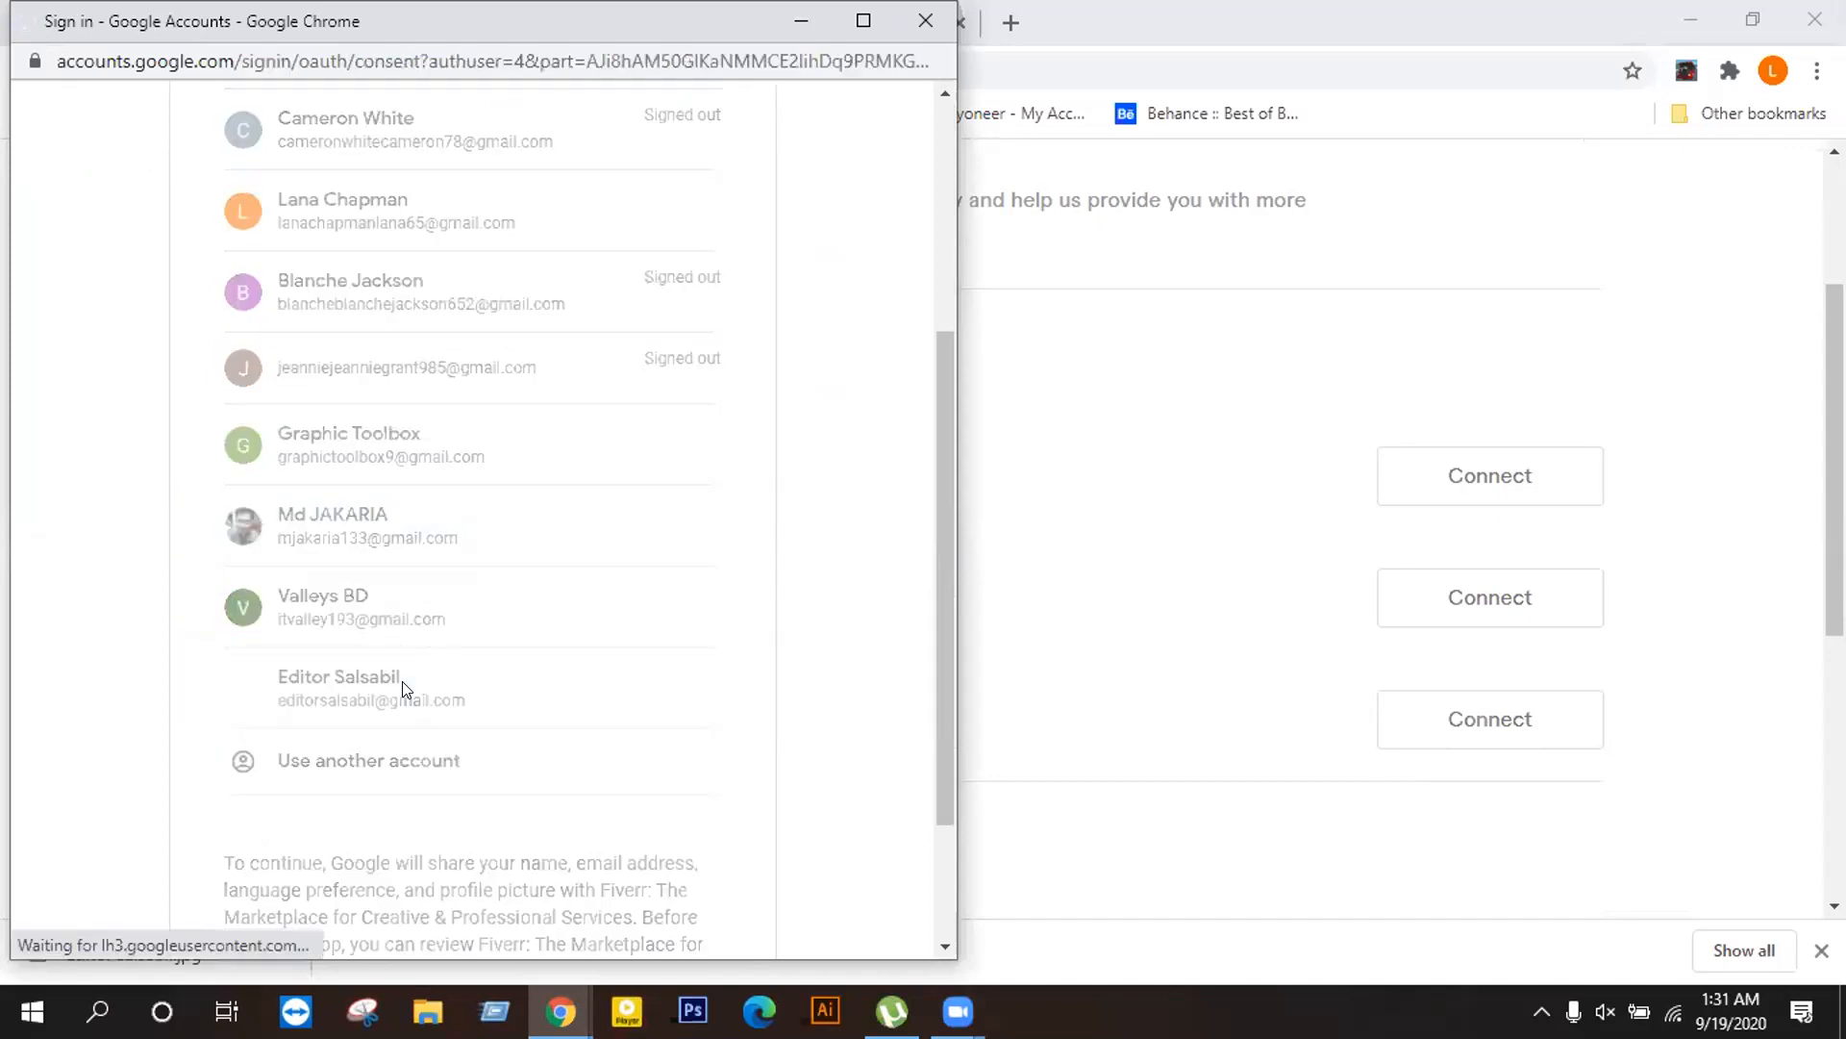
{"action": "scroll", "coordinate": [683, 835], "scroll_direction": "down", "scroll_amount": 1}
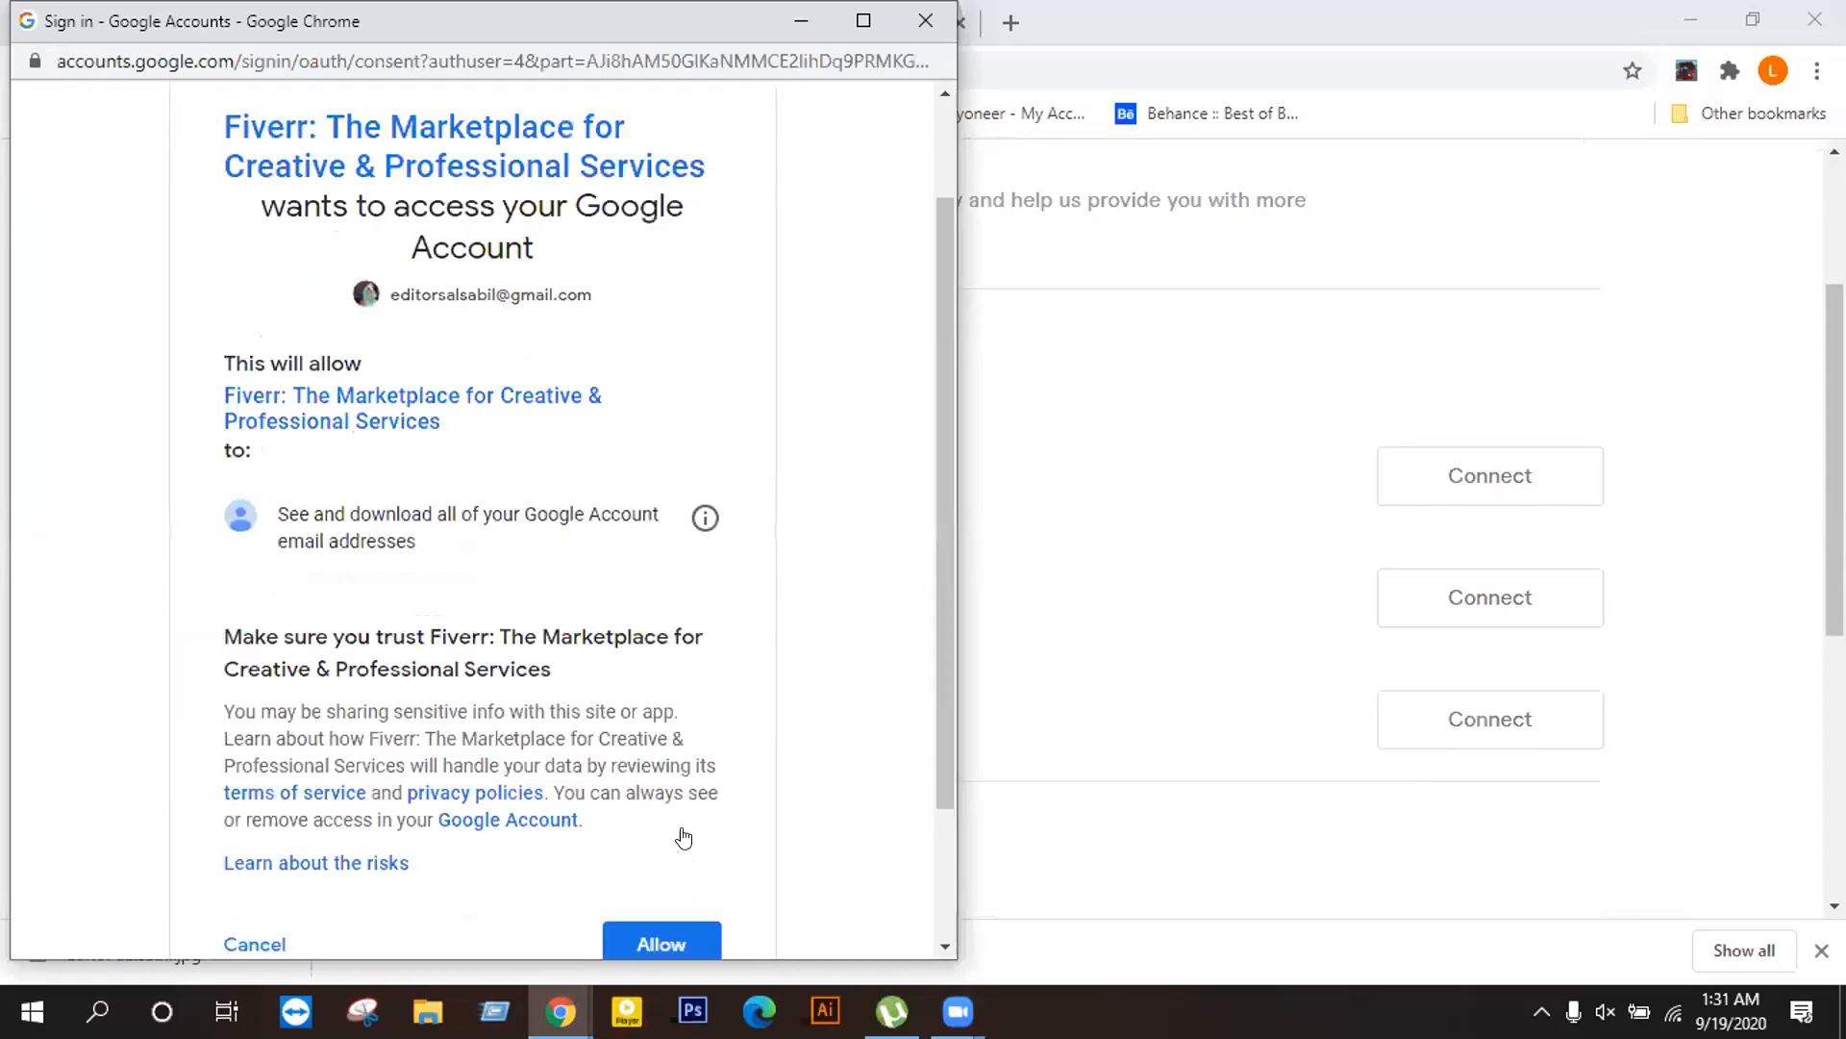
{"action": "scroll", "coordinate": [673, 813], "scroll_direction": "down", "scroll_amount": 1}
{"action": "left_click", "coordinate": [660, 809]}
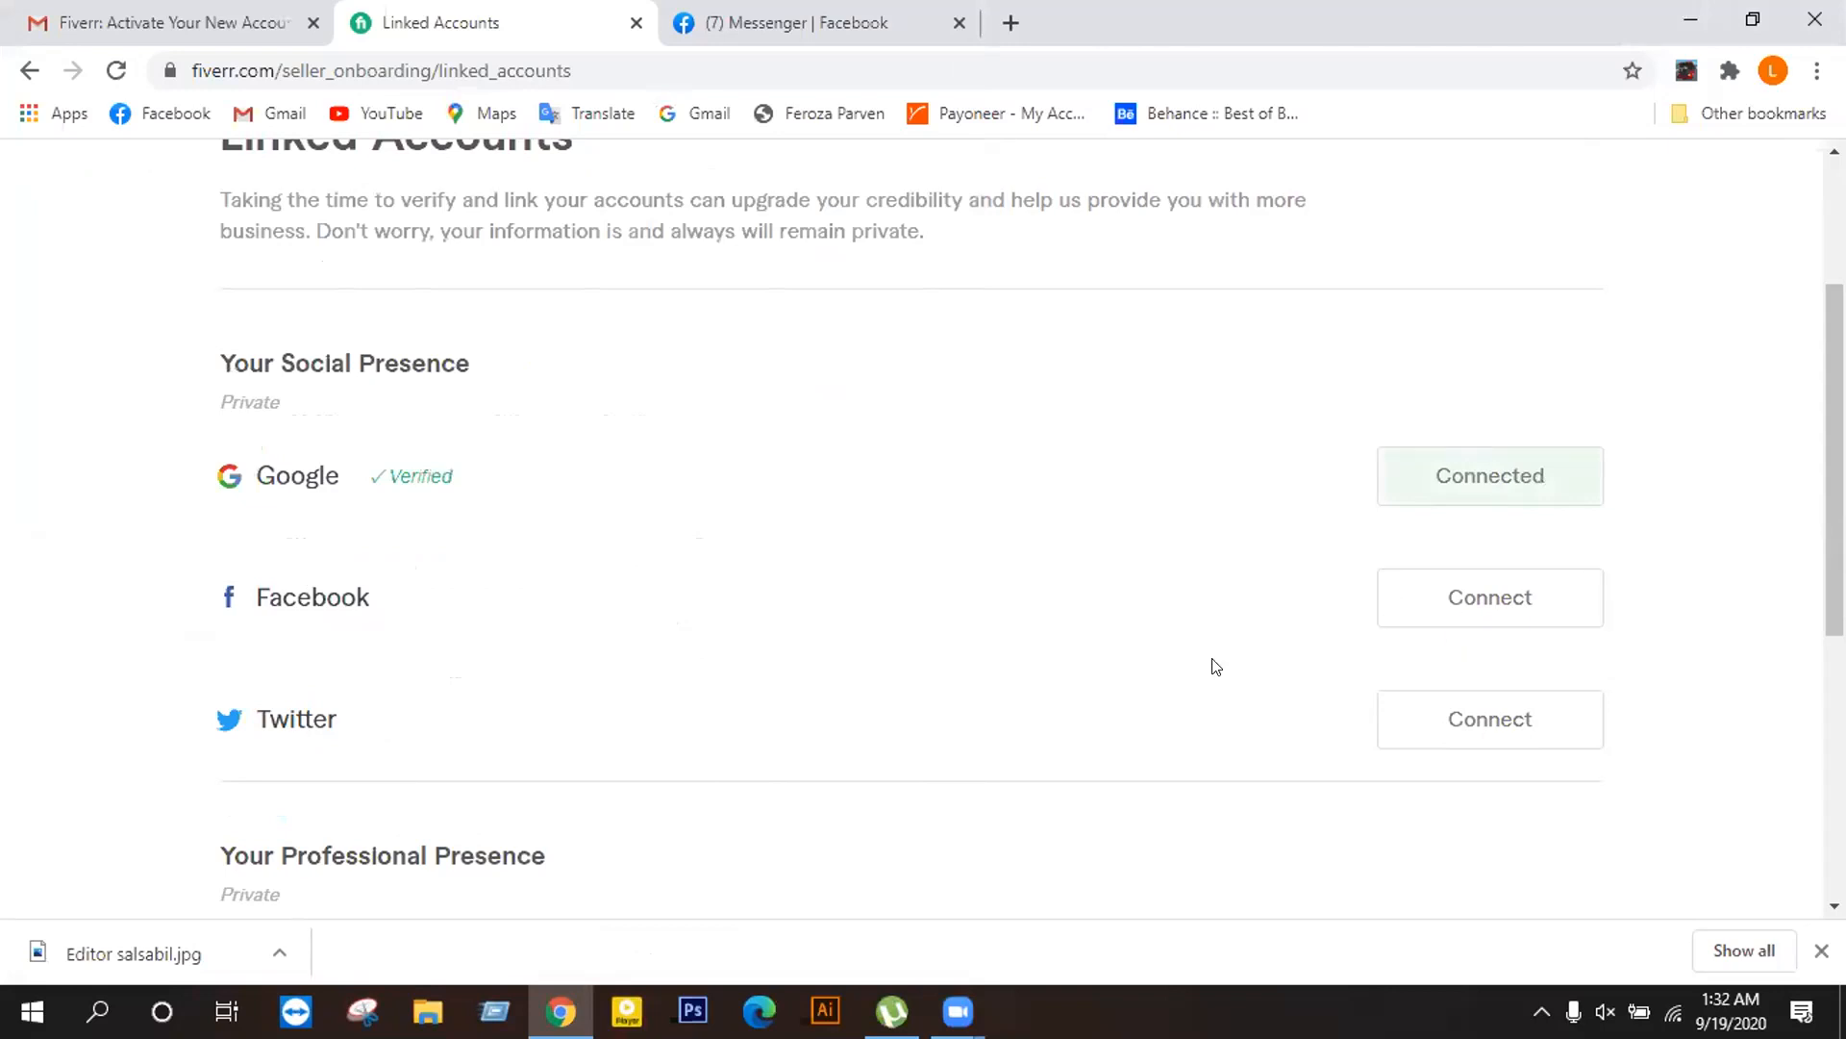
{"action": "scroll", "coordinate": [1108, 639], "scroll_direction": "down", "scroll_amount": 2}
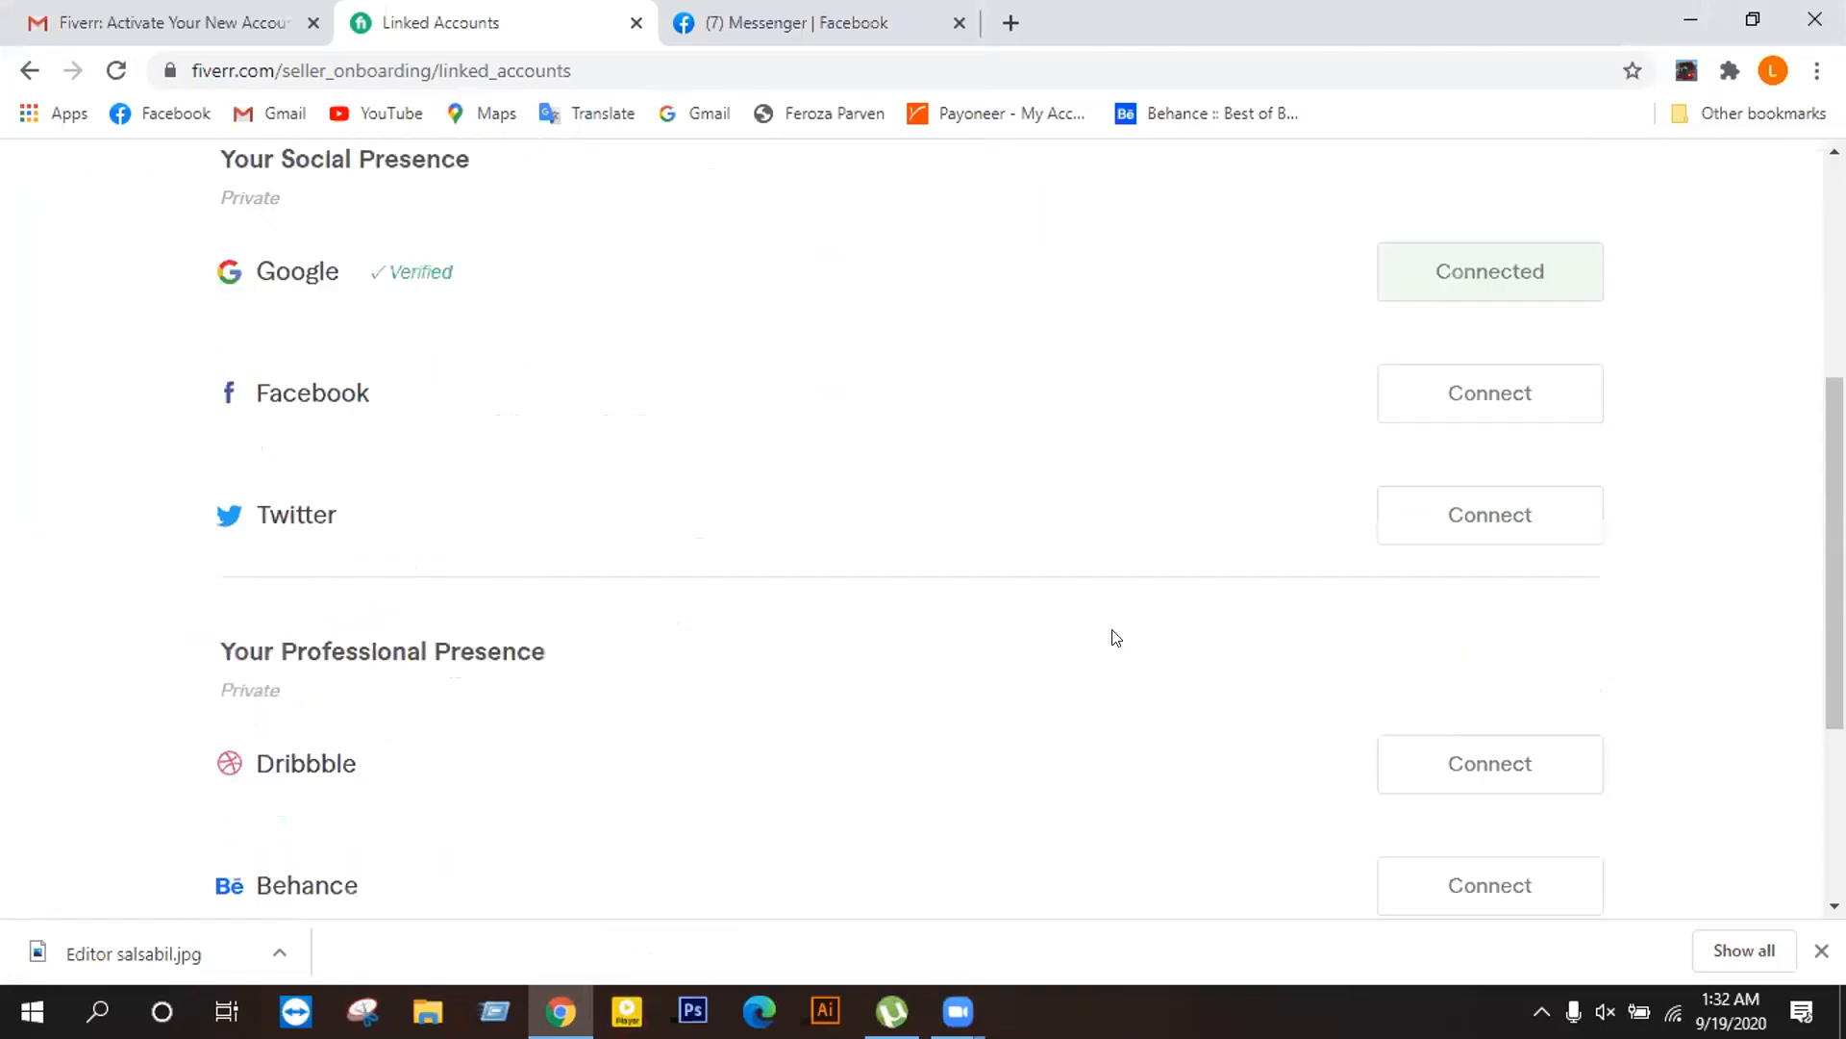
{"action": "scroll", "coordinate": [1126, 627], "scroll_direction": "down", "scroll_amount": 2}
{"action": "scroll", "coordinate": [527, 597], "scroll_direction": "up", "scroll_amount": 2}
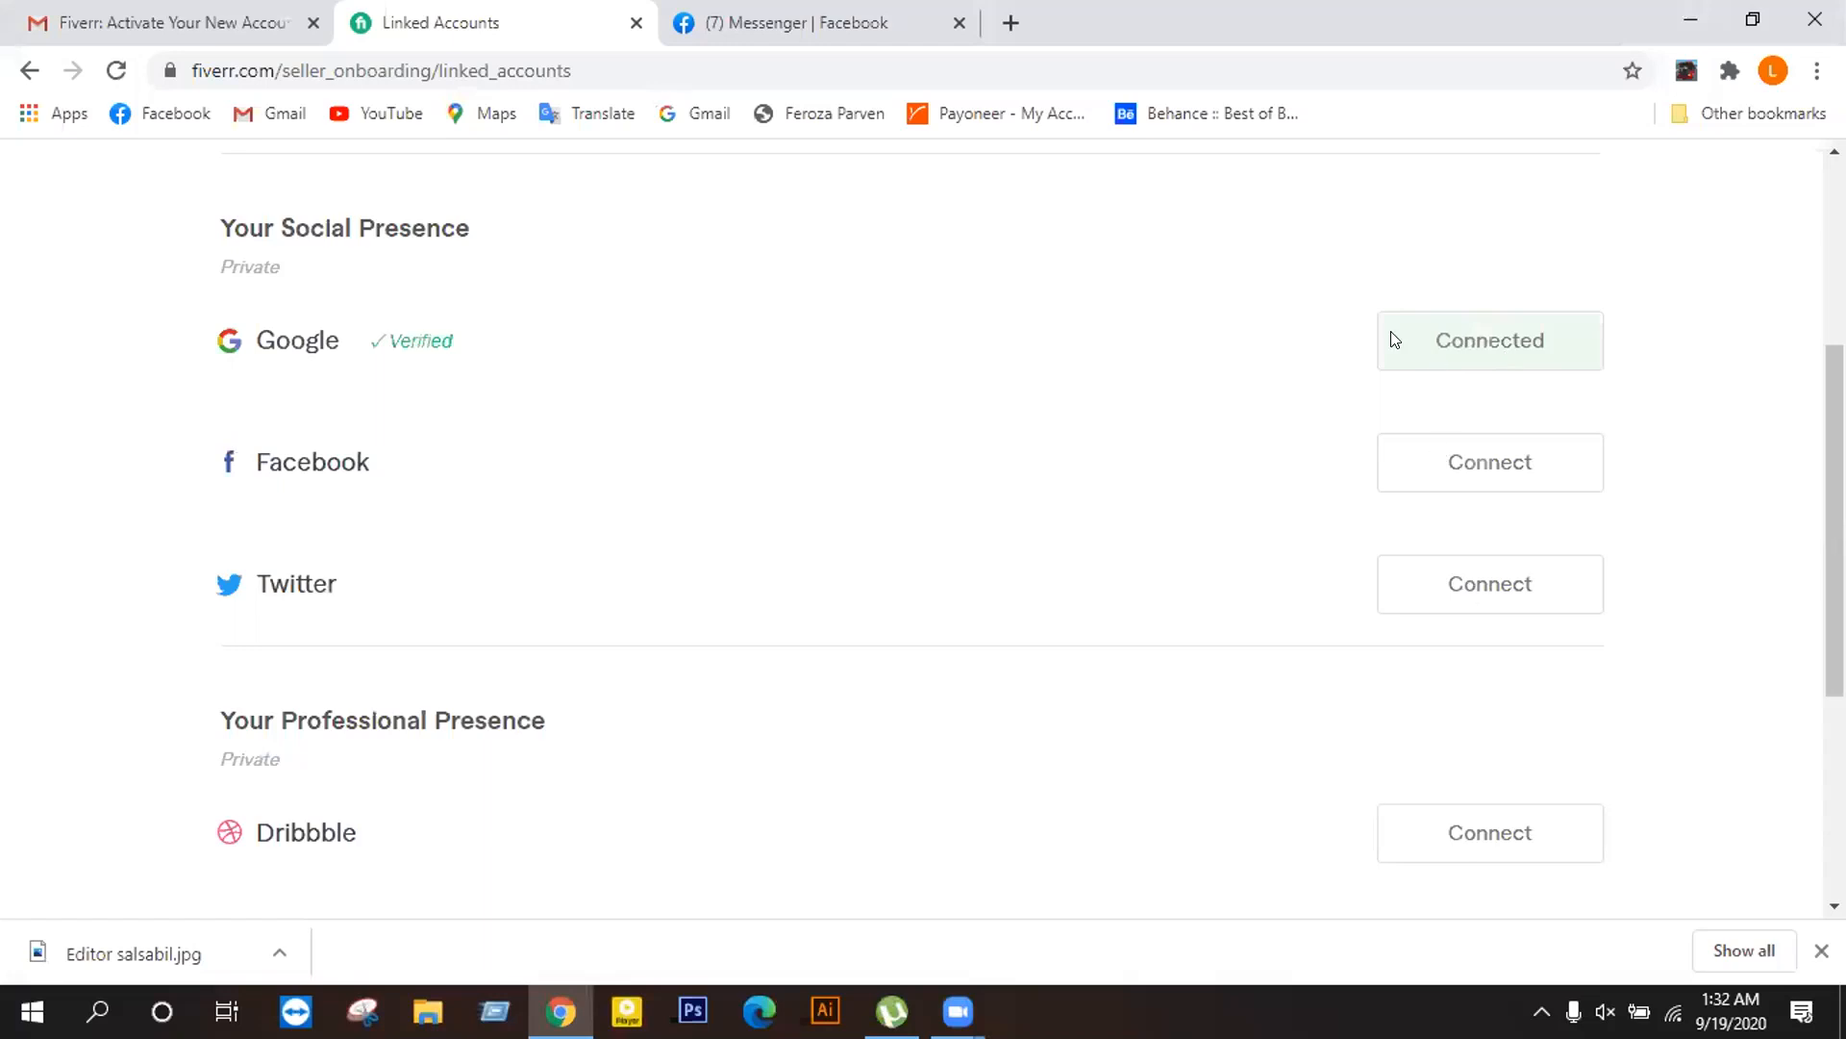
Attempt to connect Facebook and approve in the popup, which ends in an error
{"action": "left_click", "coordinate": [1442, 340]}
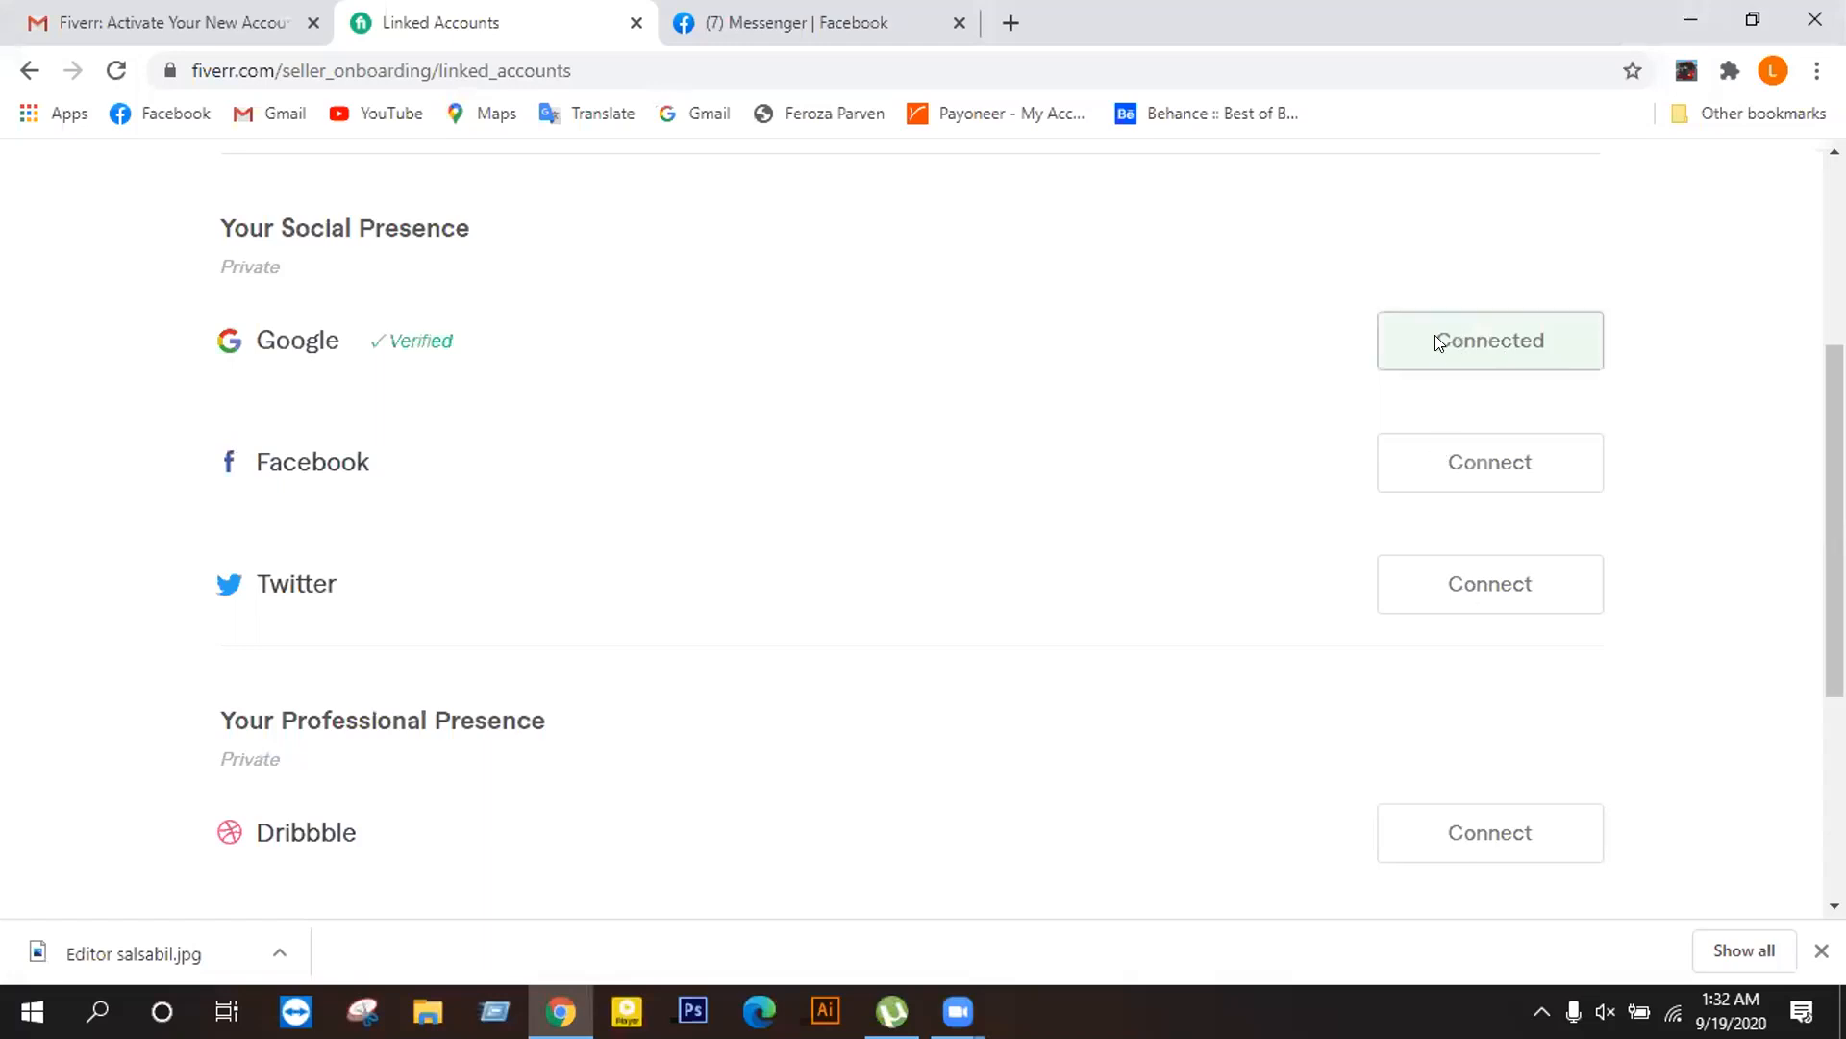
{"action": "left_click", "coordinate": [1486, 475]}
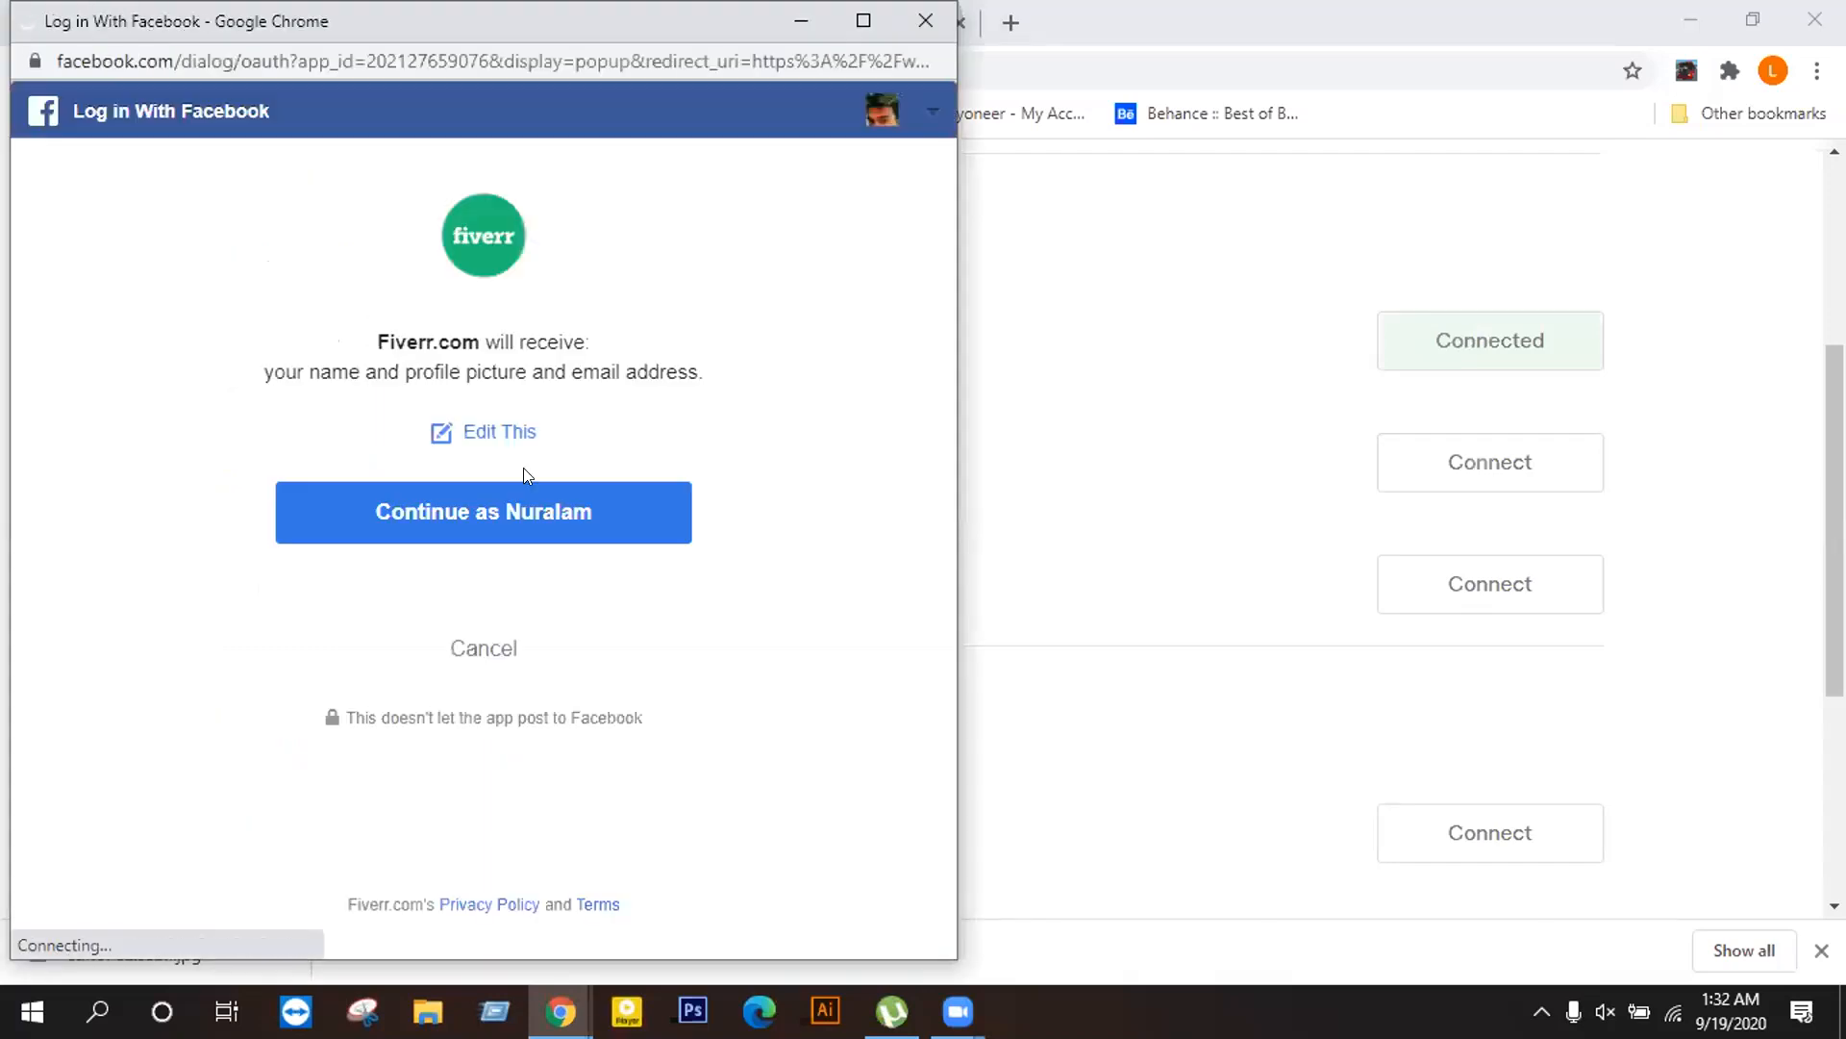
{"action": "left_click", "coordinate": [491, 651]}
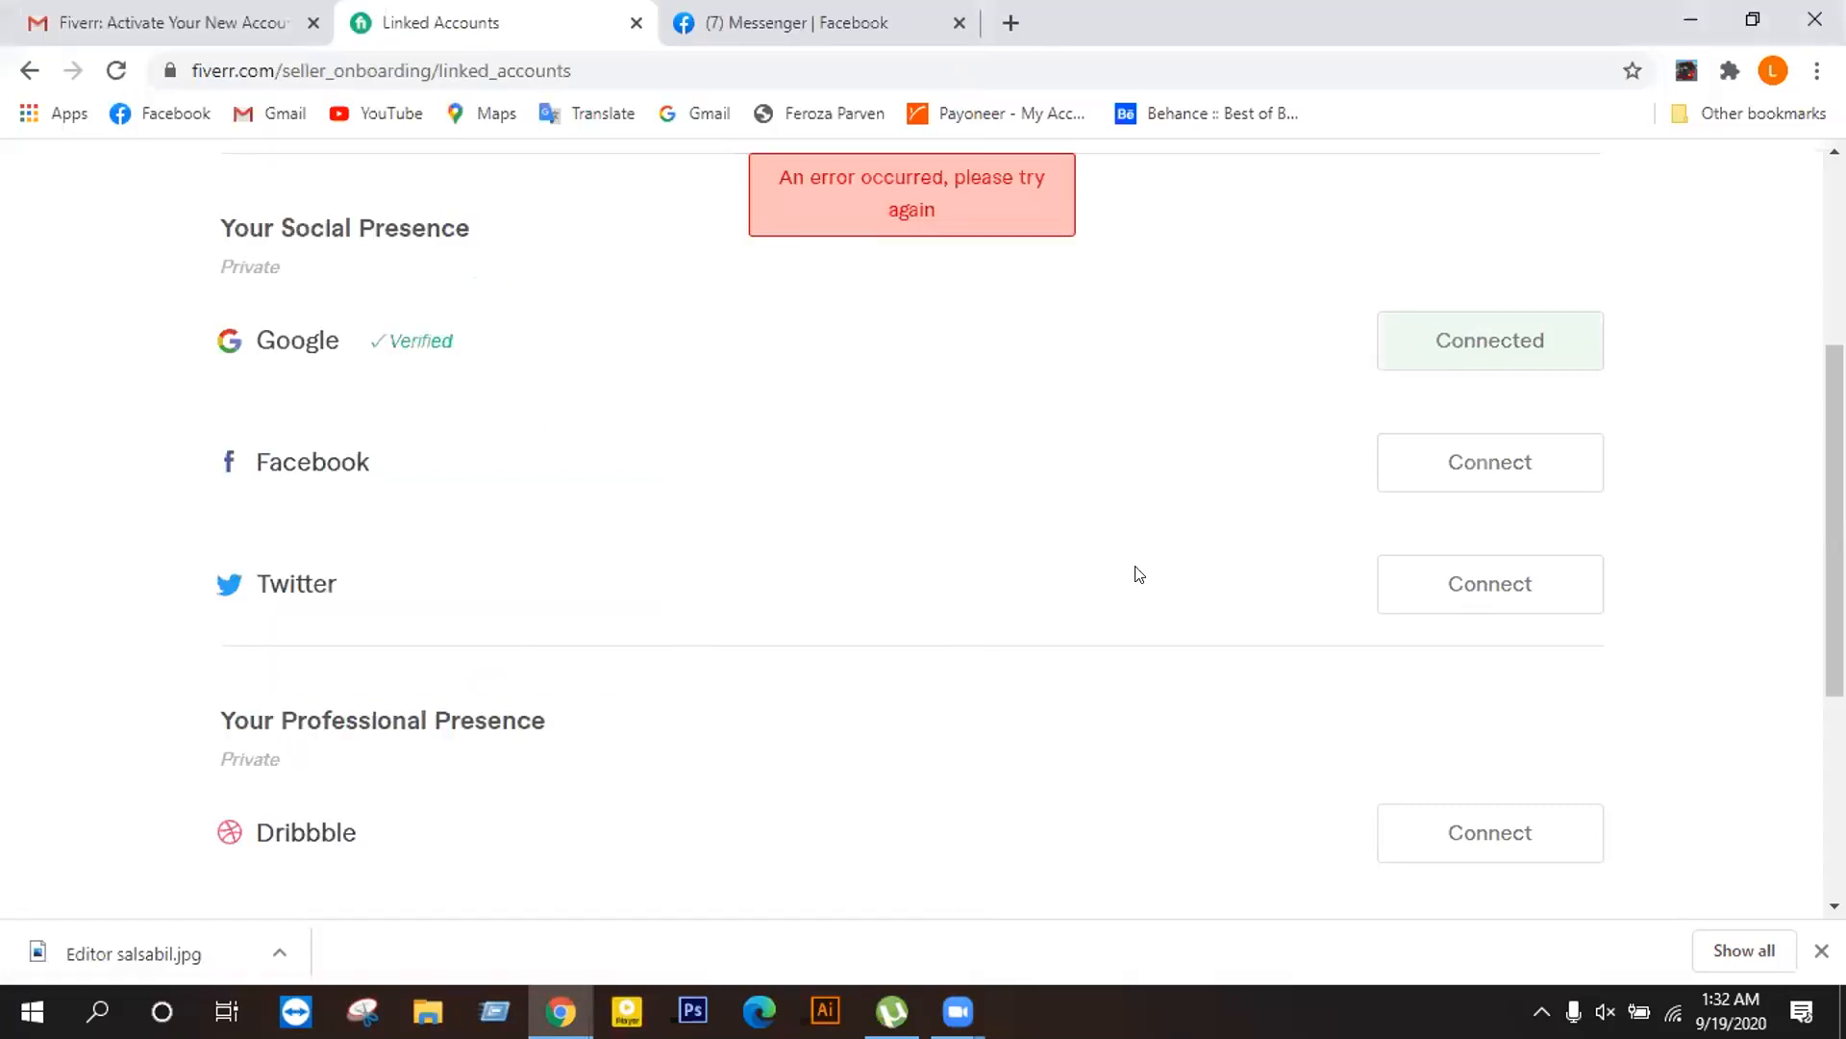
{"action": "scroll", "coordinate": [1538, 672], "scroll_direction": "up", "scroll_amount": 1}
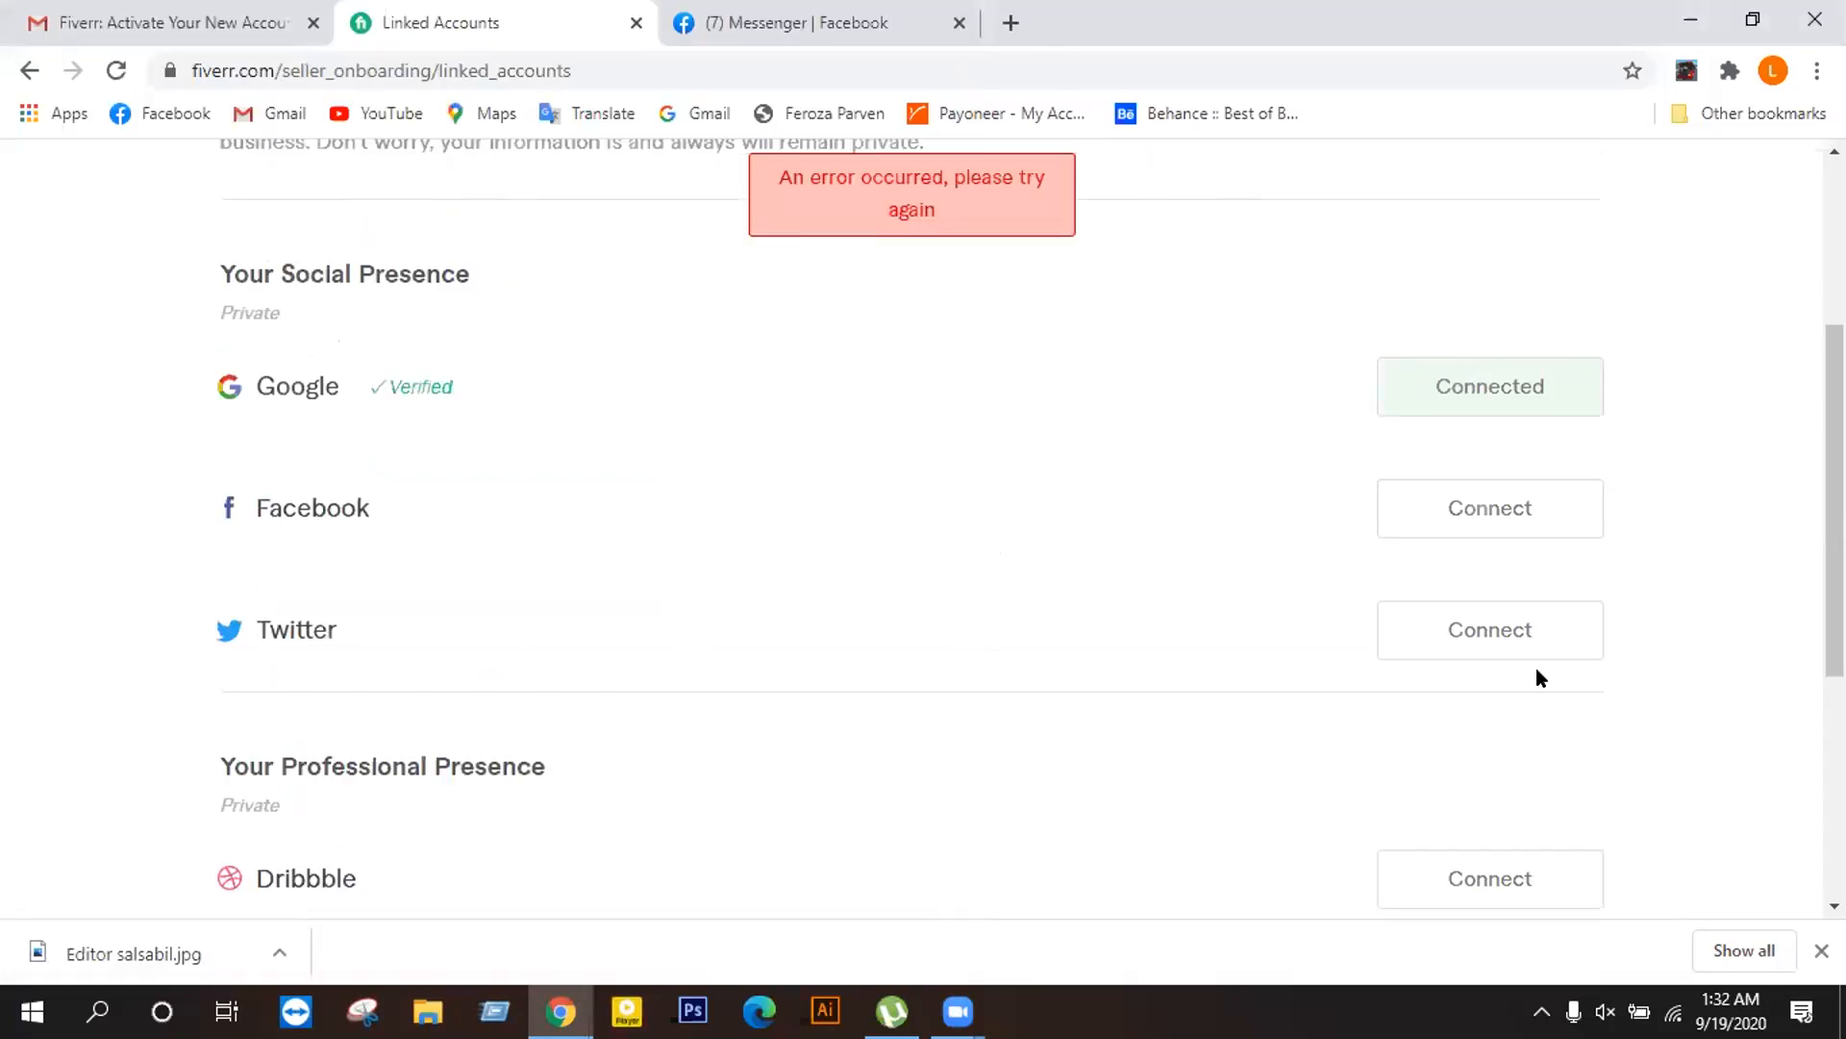
{"action": "scroll", "coordinate": [1224, 654], "scroll_direction": "down", "scroll_amount": 2}
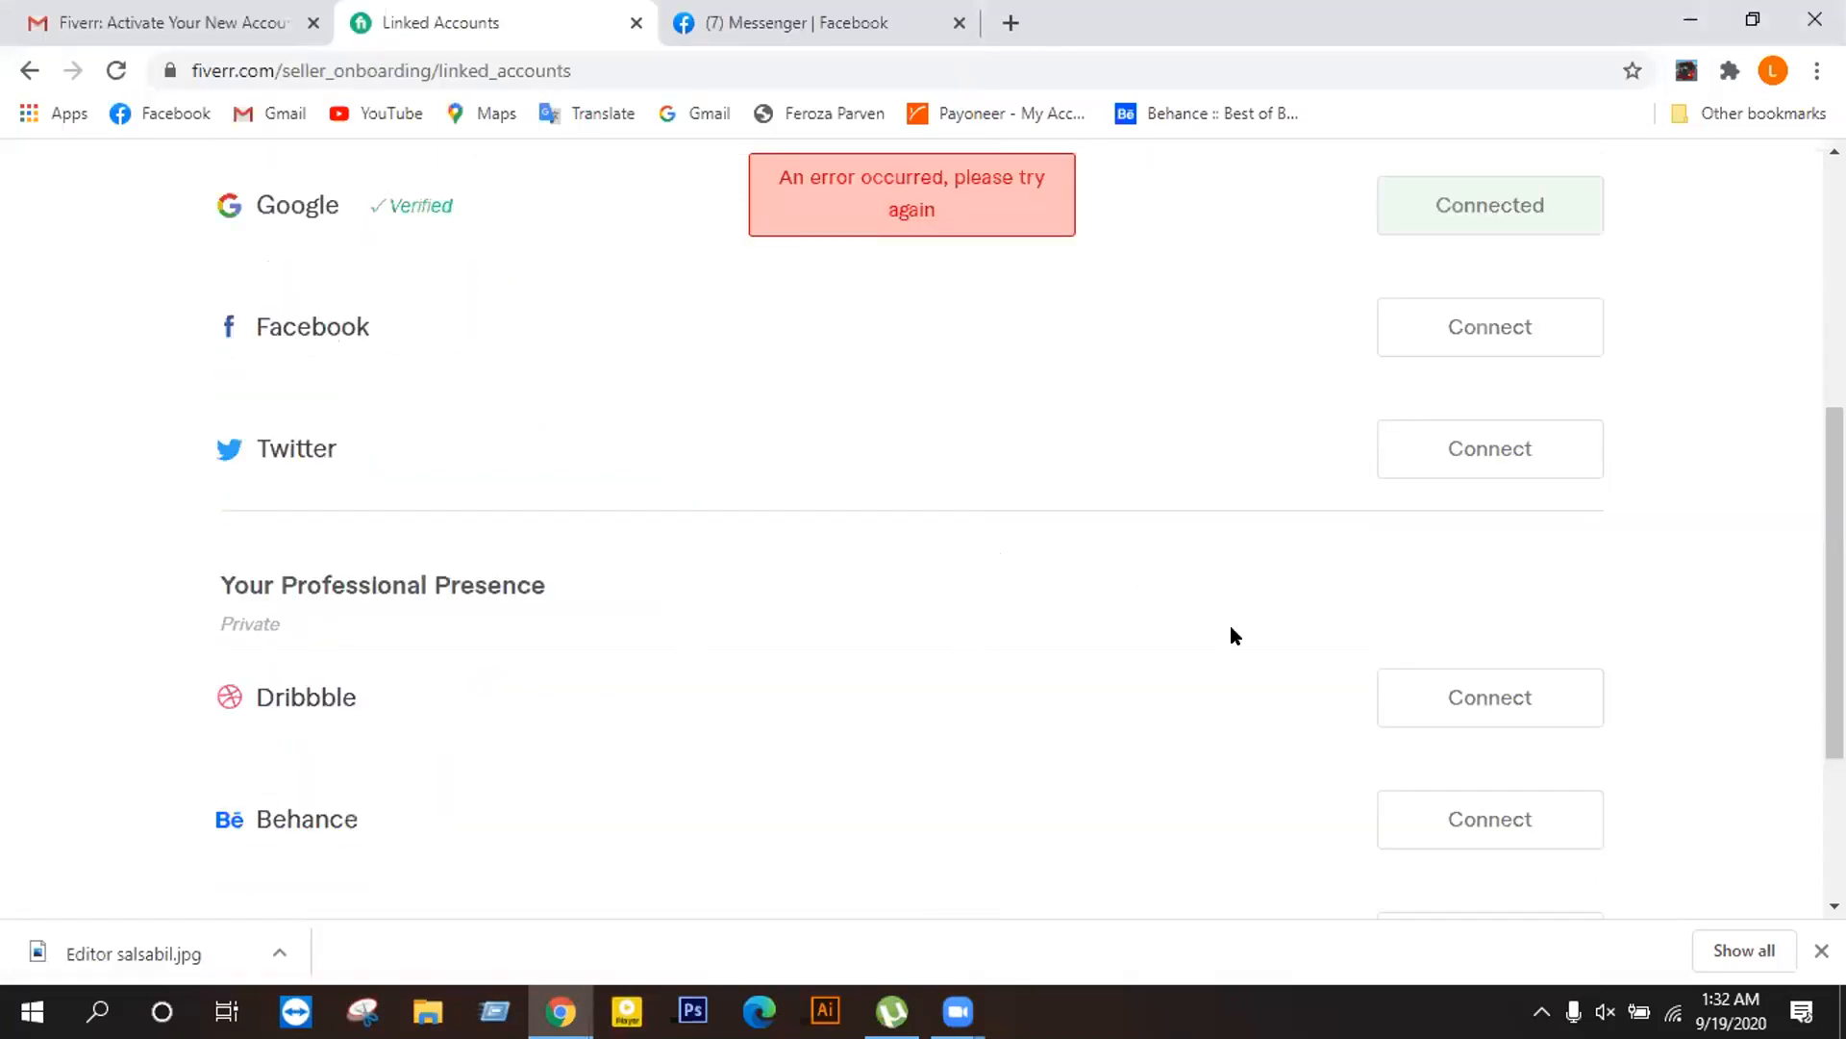
Sign in to Twitter with the account e-mail and password, remembered, and authorize Fiverr
{"action": "left_click", "coordinate": [1486, 465]}
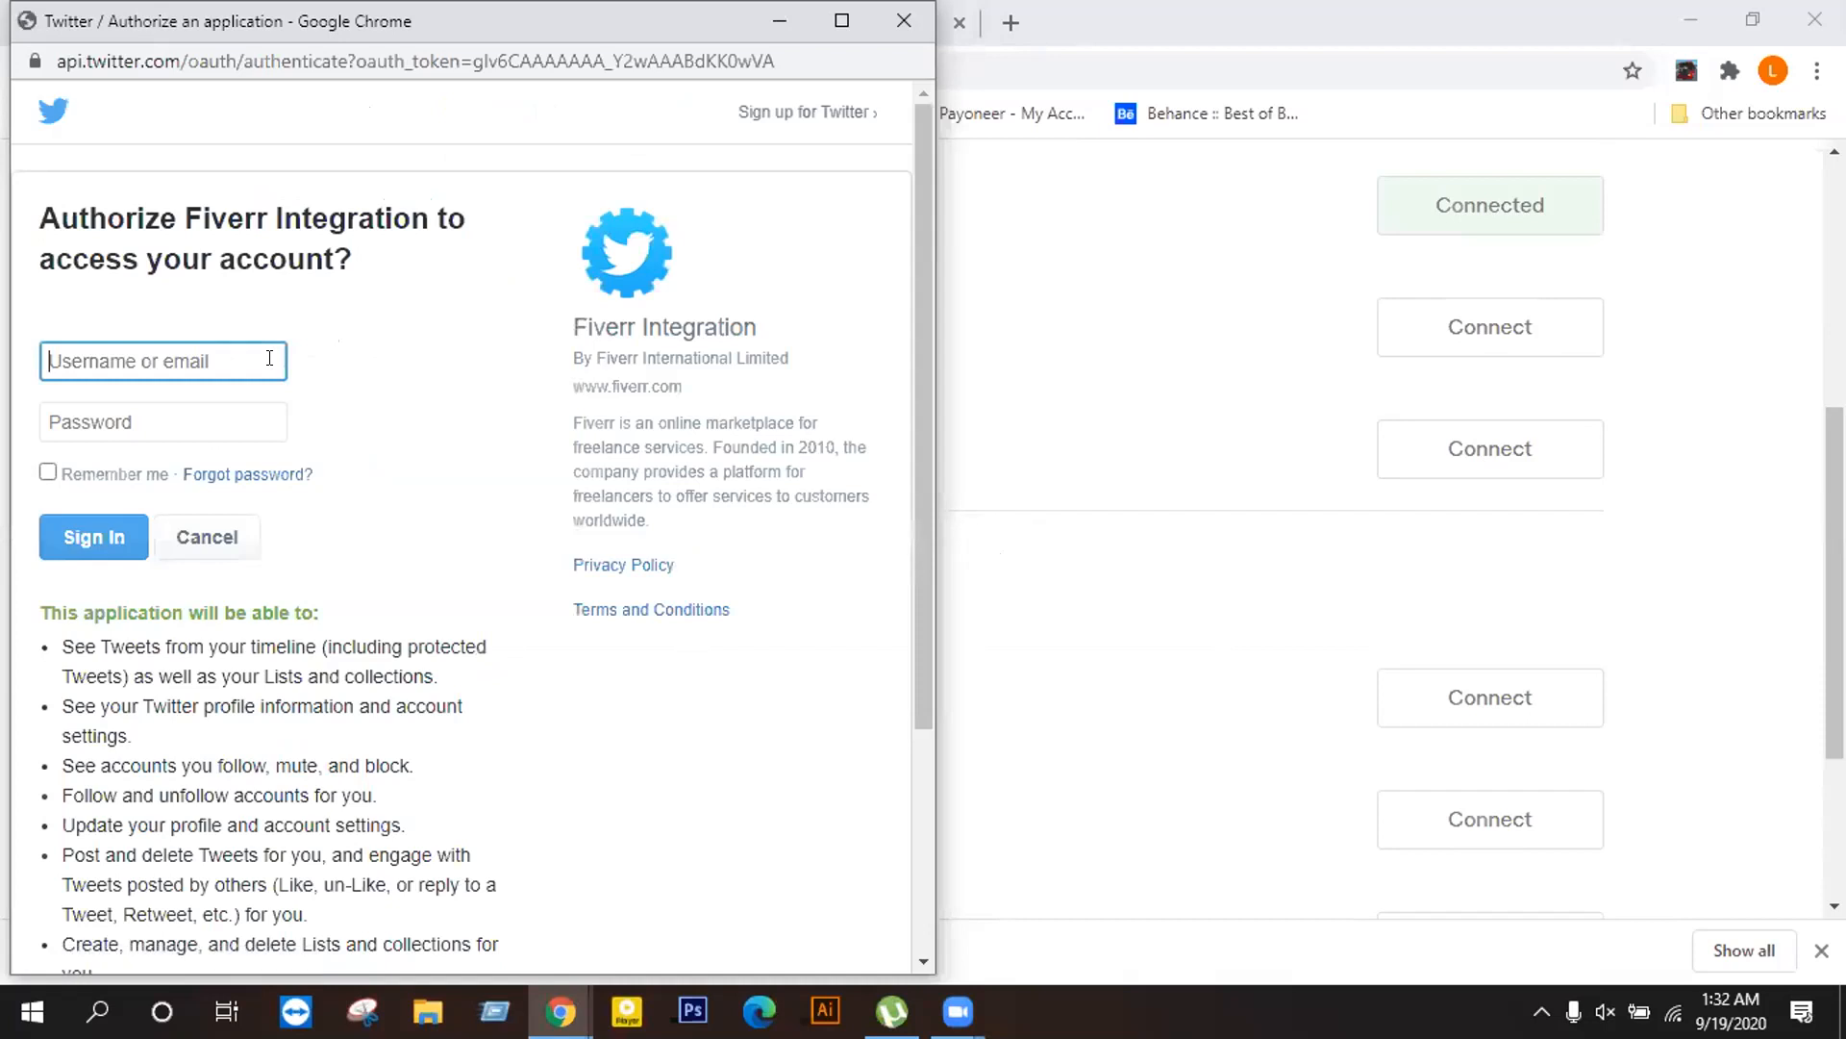
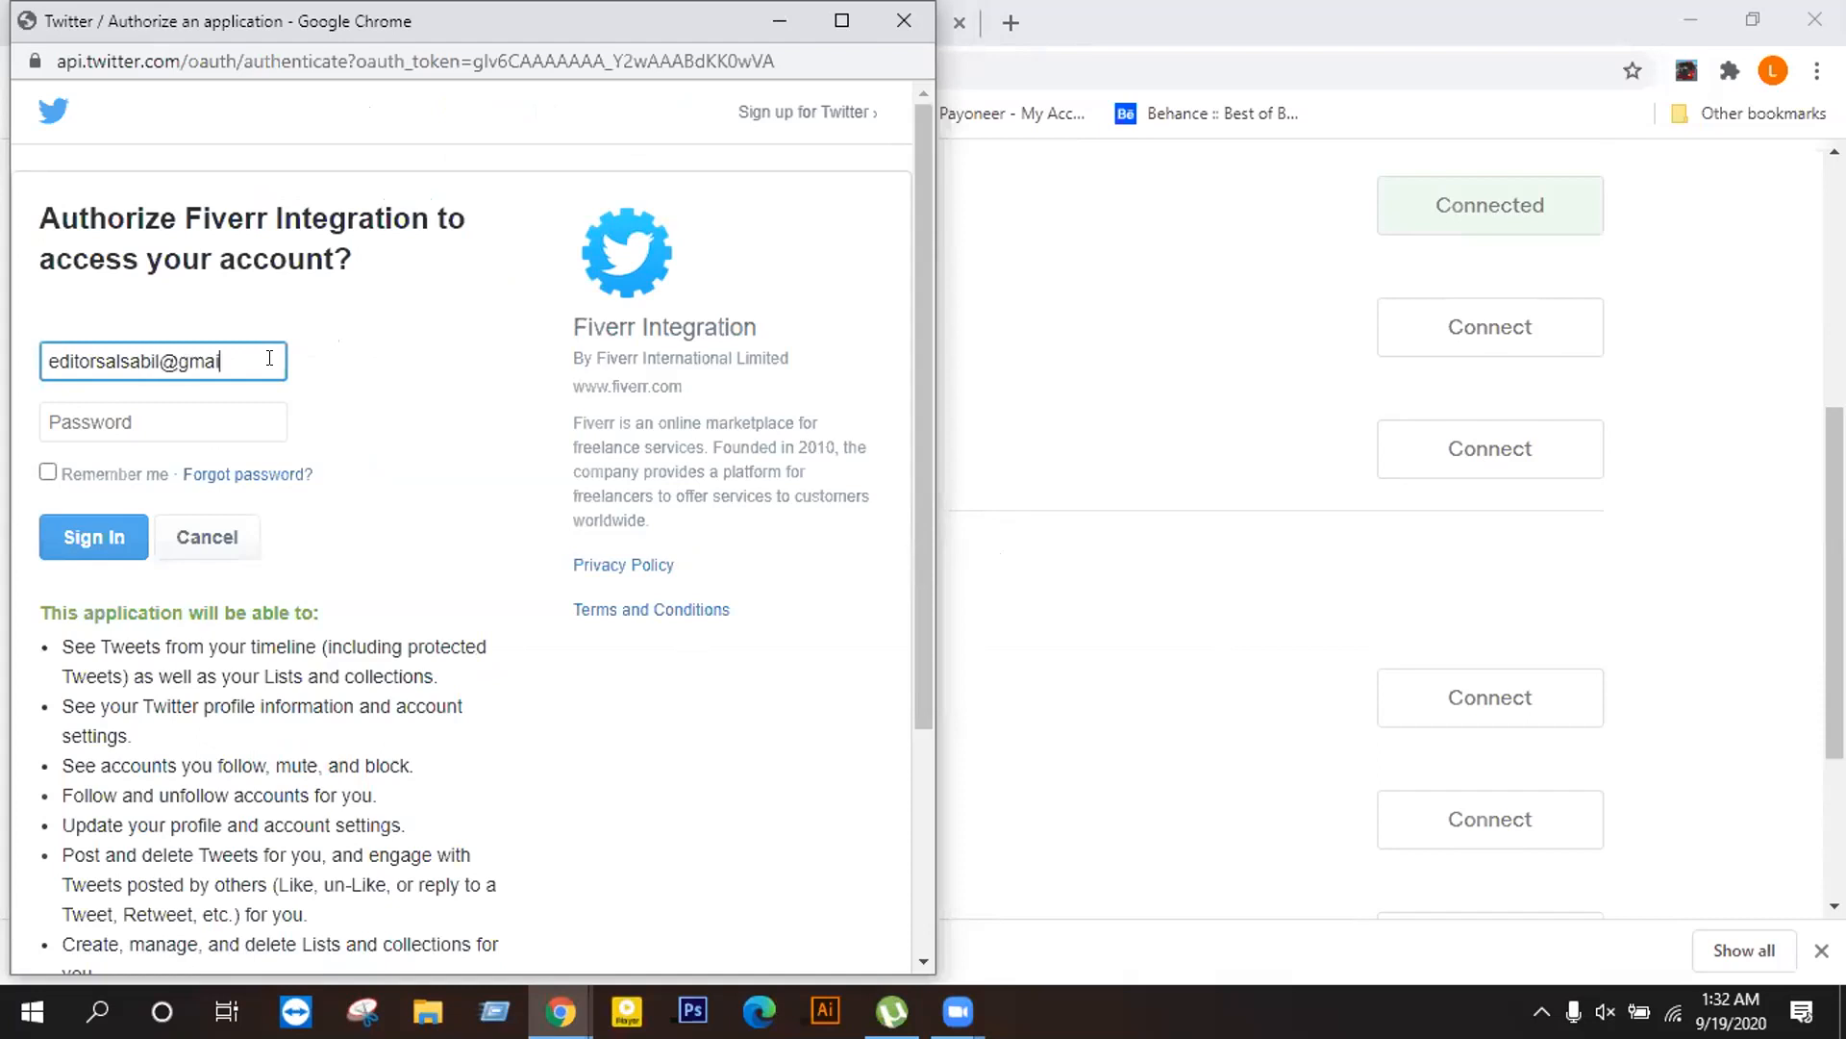
{"action": "left_click_drag", "start_coordinate": [182, 363], "coordinate": [3, 313]}
{"action": "left_click", "coordinate": [185, 405]}
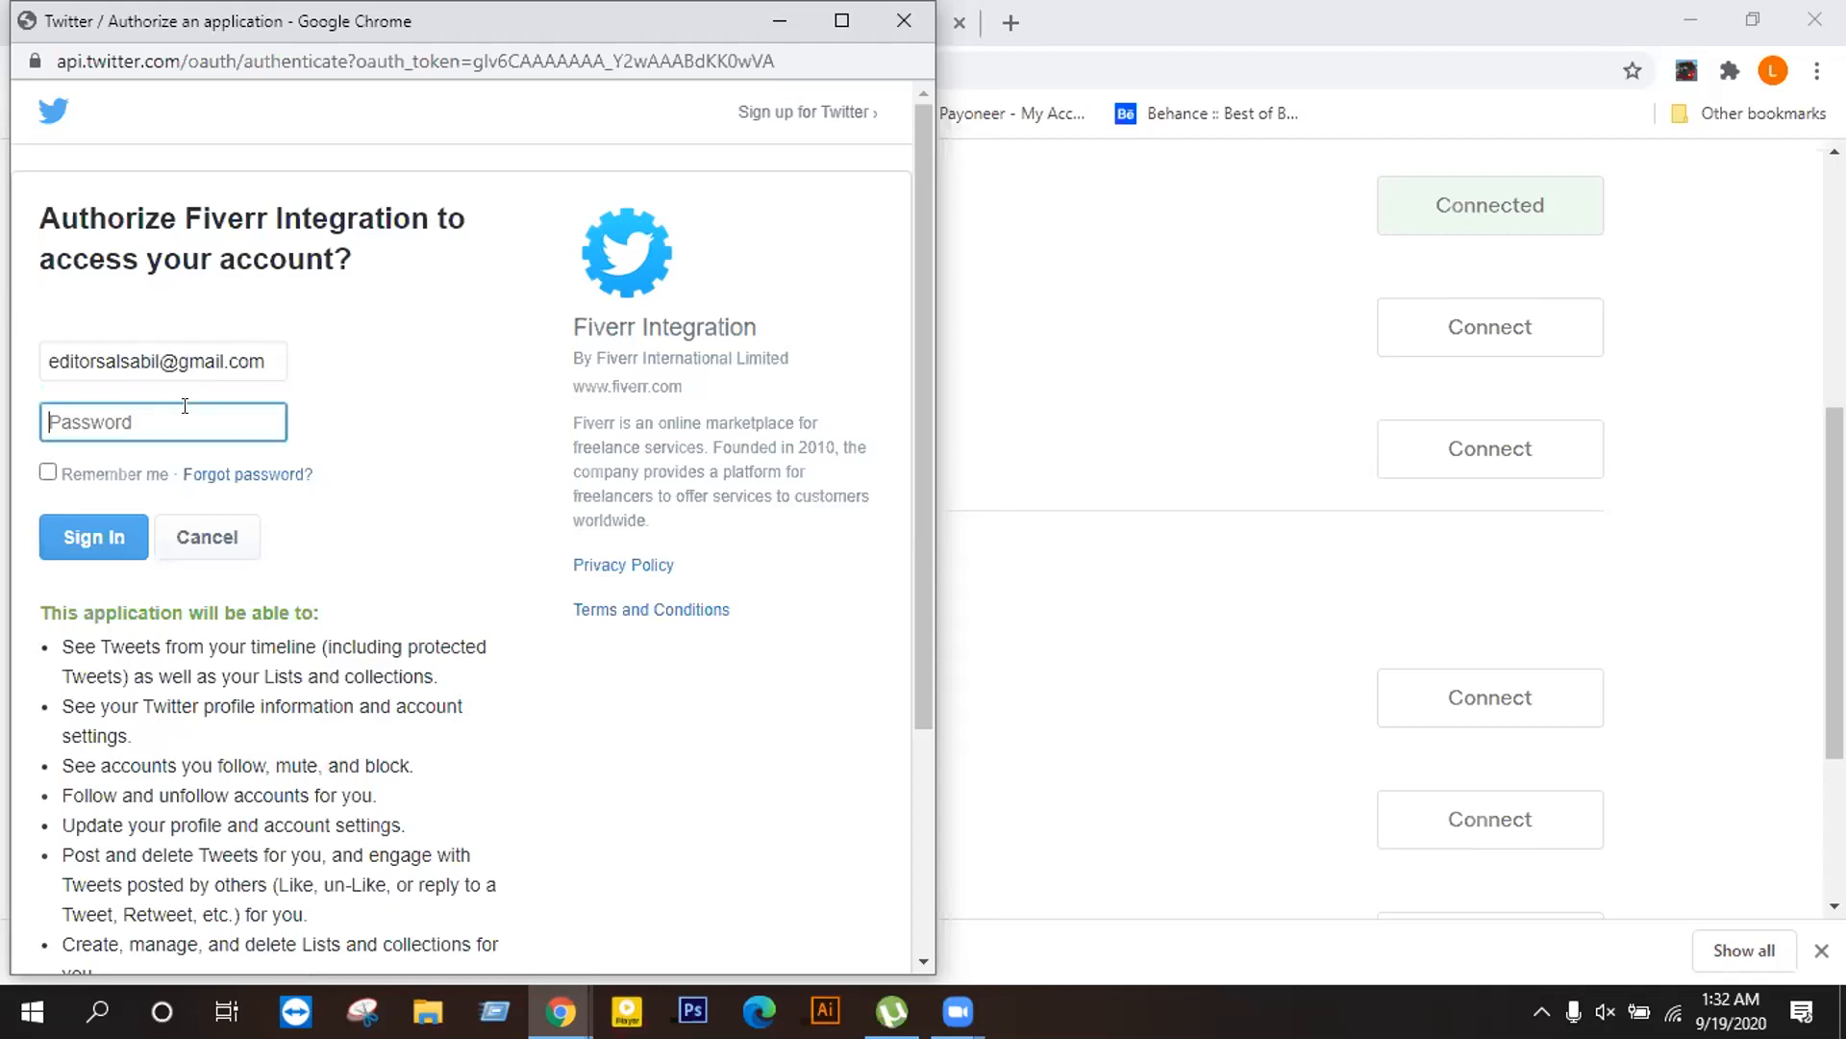
{"action": "type", "text": "•••••••••"}
{"action": "key", "text": "Tab"}
{"action": "key", "text": "space"}
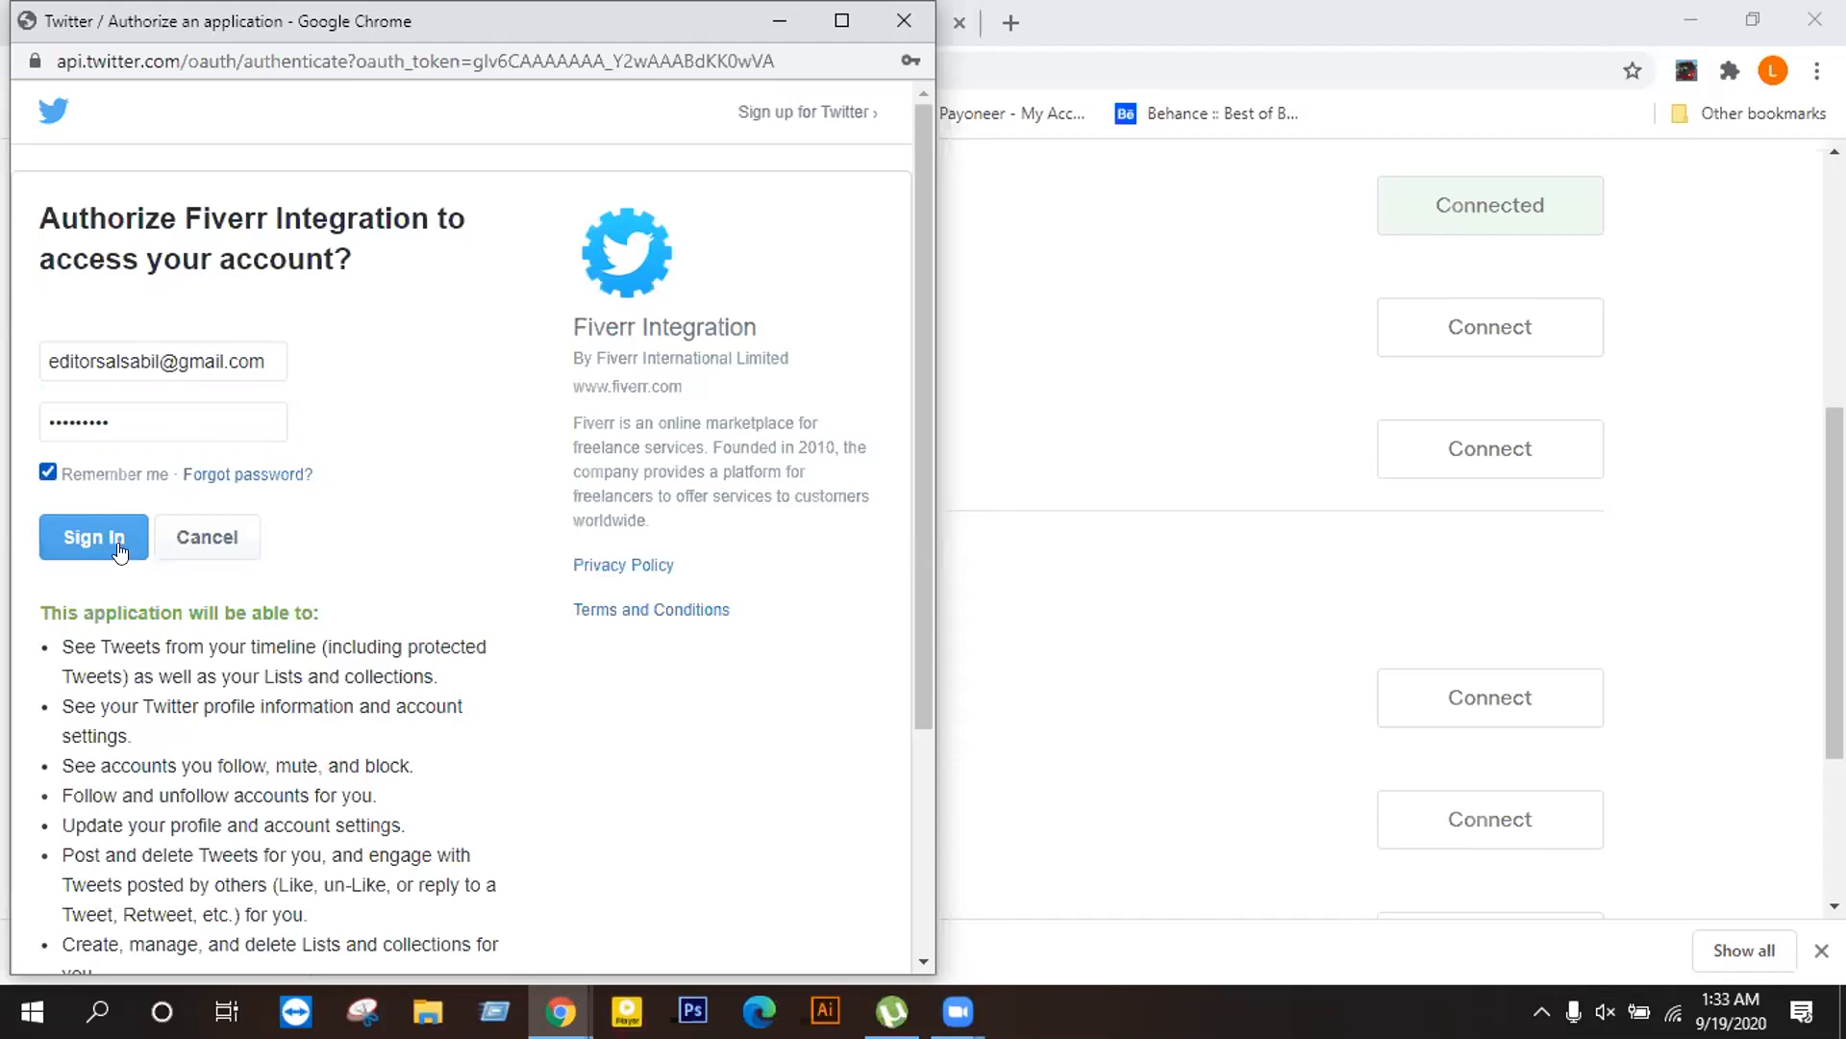
{"action": "left_click", "coordinate": [119, 551]}
{"action": "left_click", "coordinate": [120, 544]}
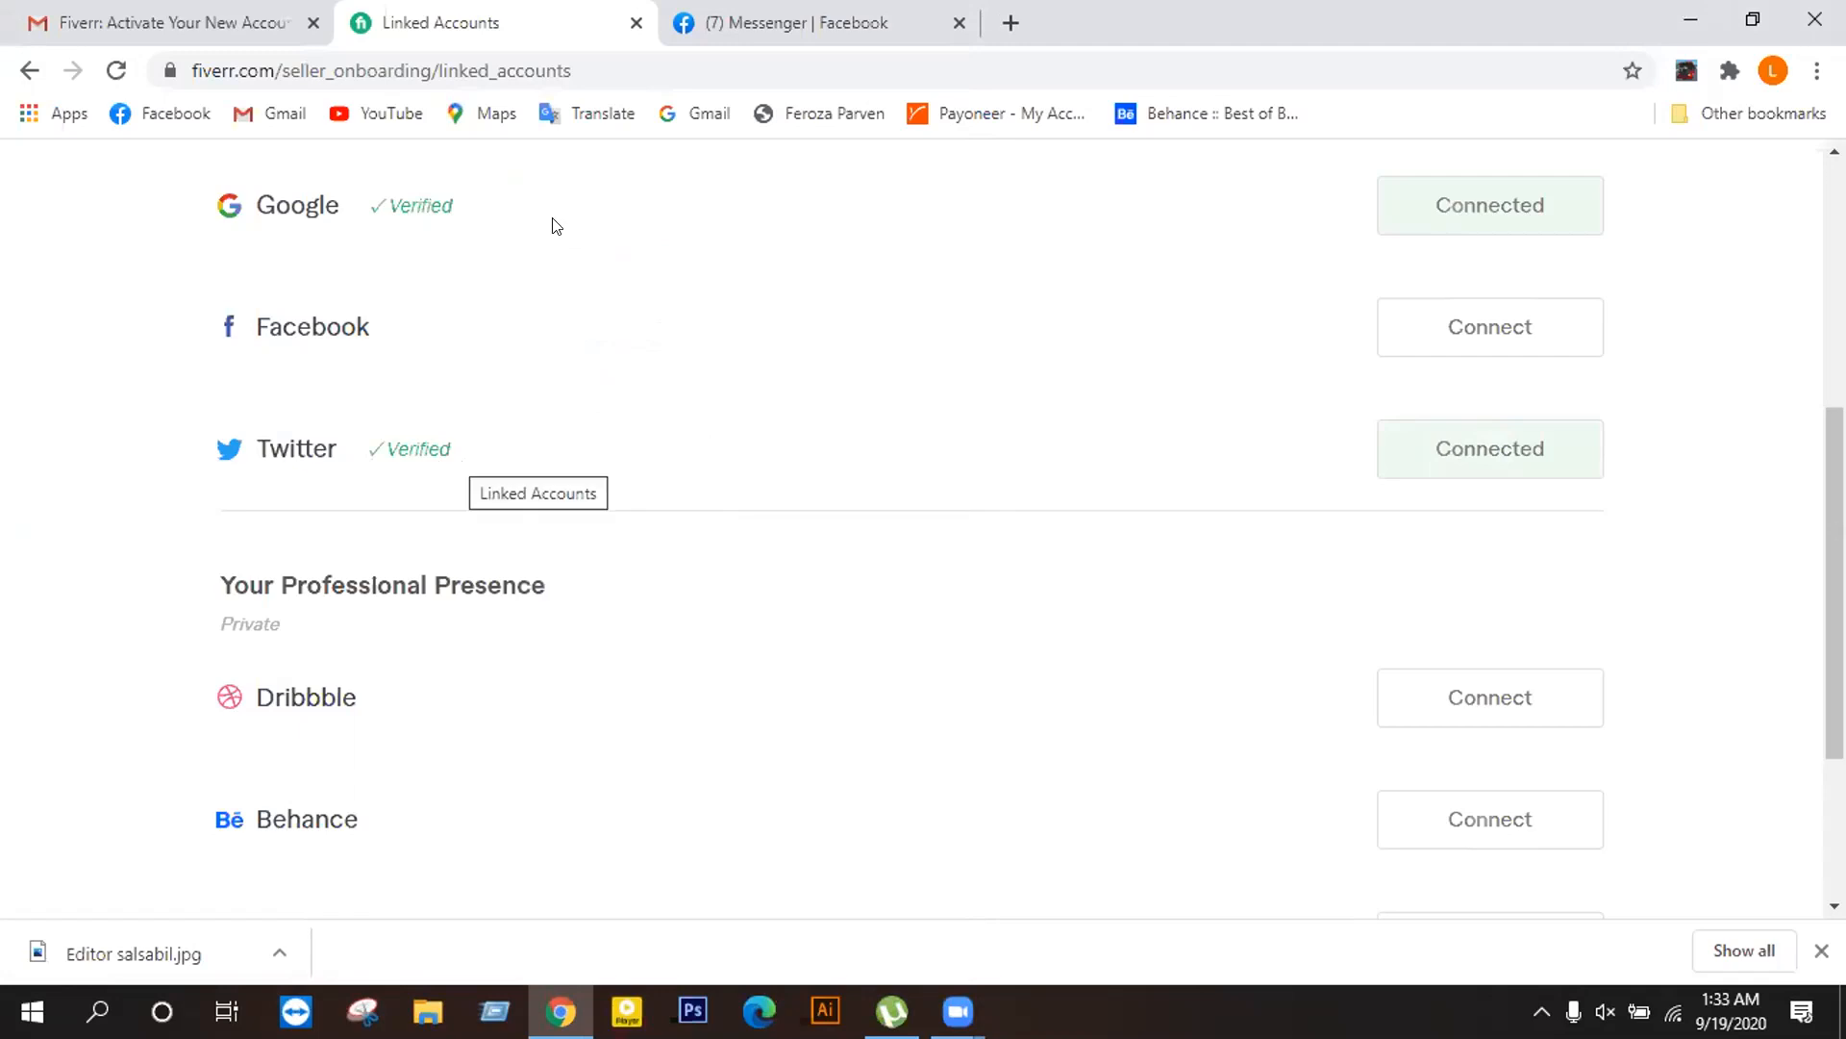
Log out of Facebook from the Messenger tab and log in with the saved e-mail and password
{"action": "key", "text": "ctrl+Tab"}
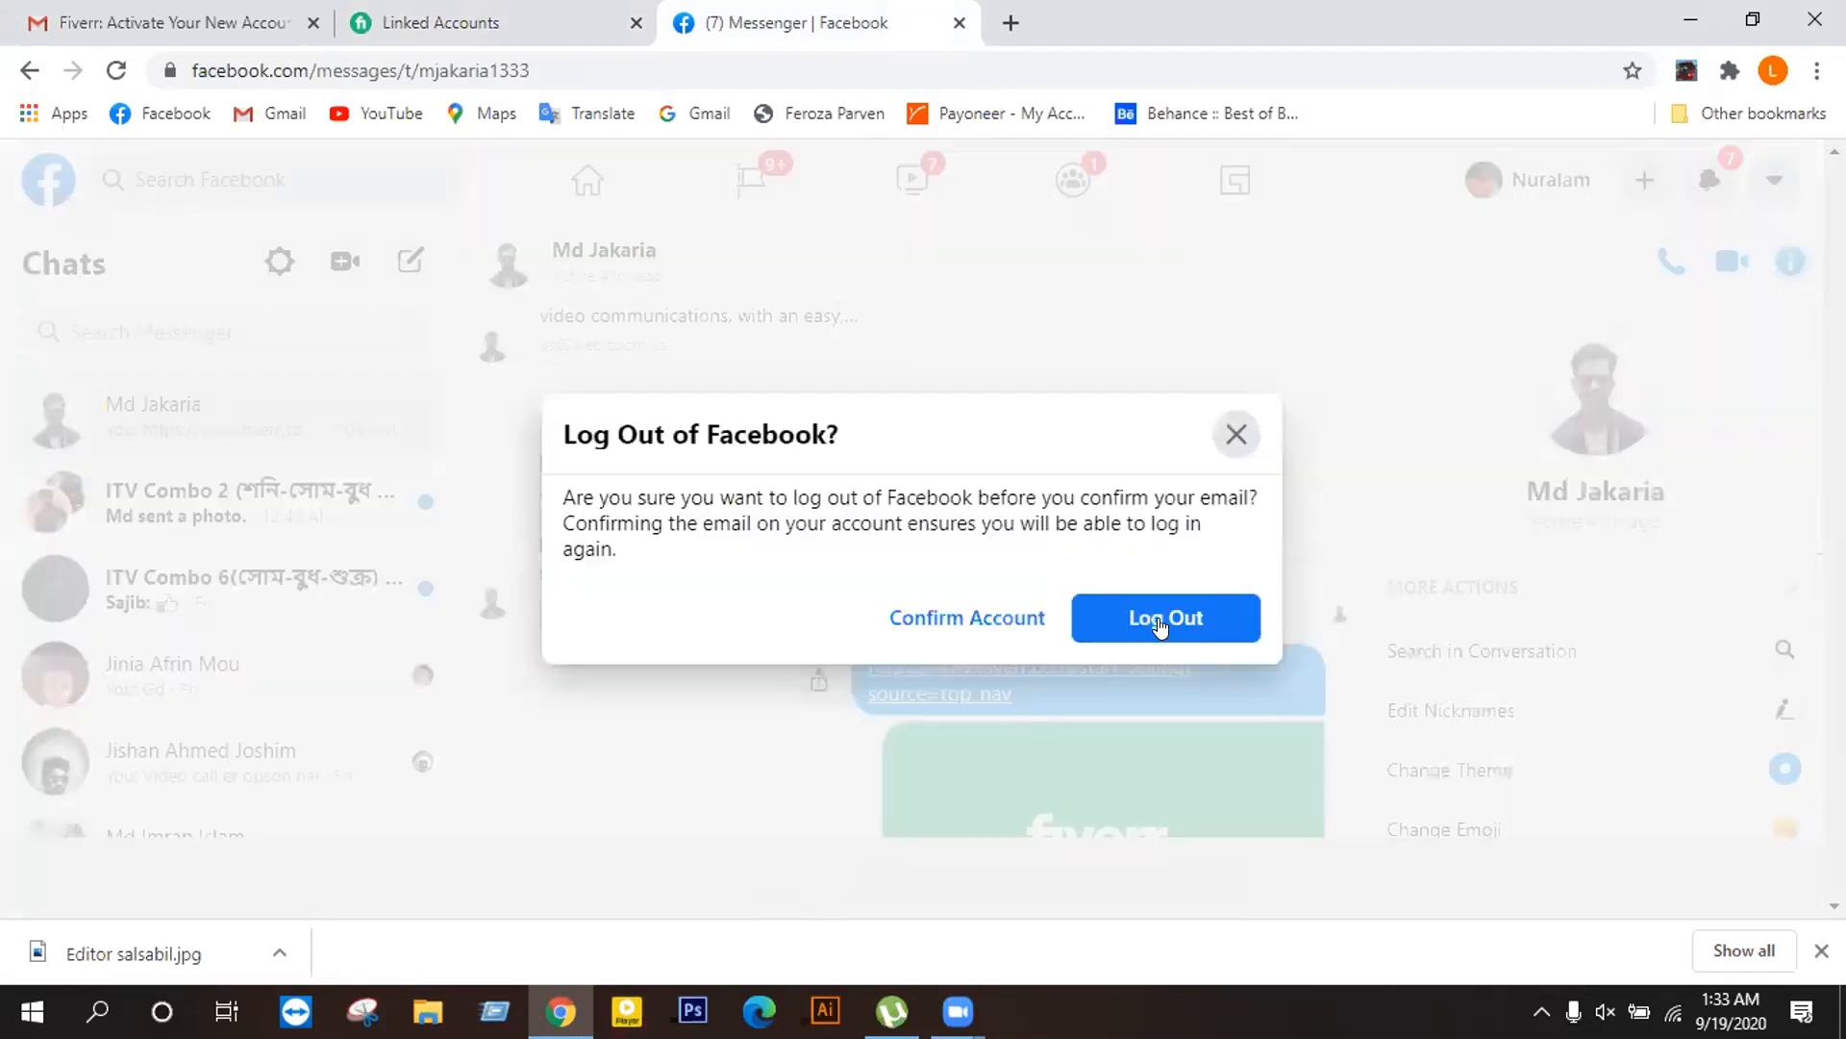
{"action": "left_click", "coordinate": [1158, 618]}
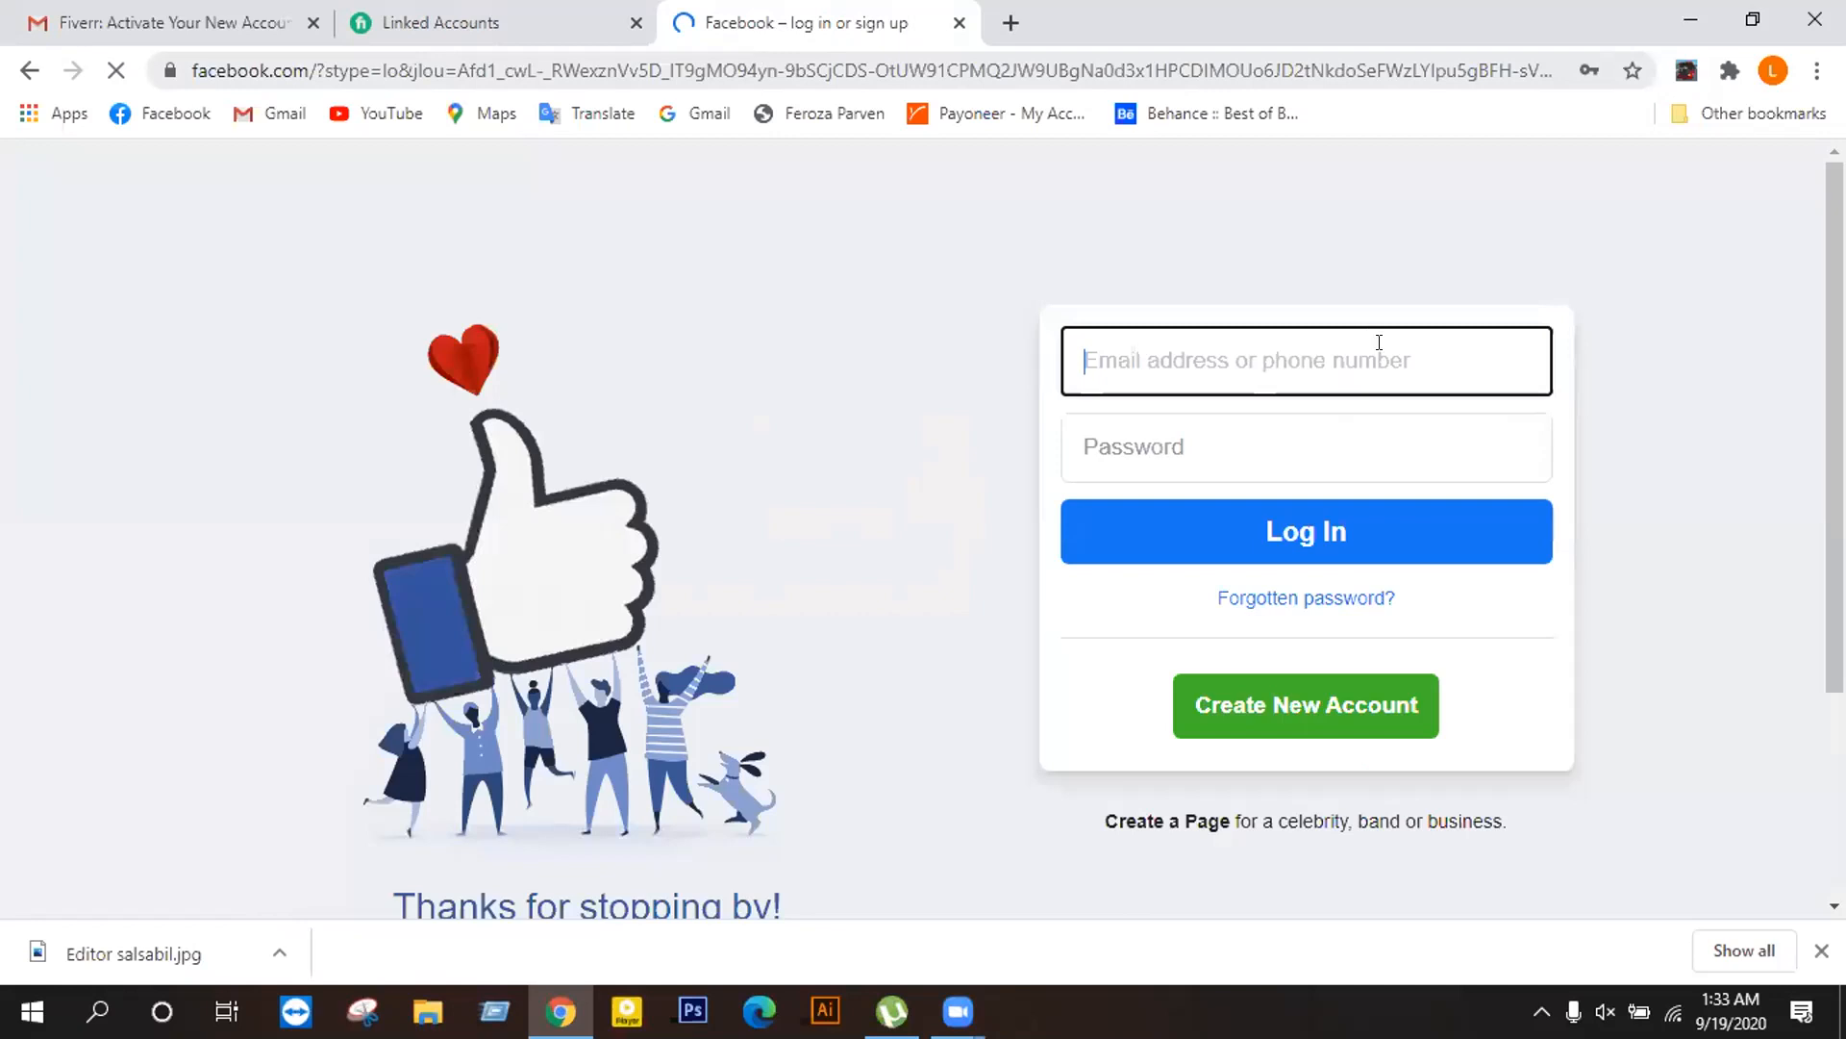
{"action": "type", "text": "editor"}
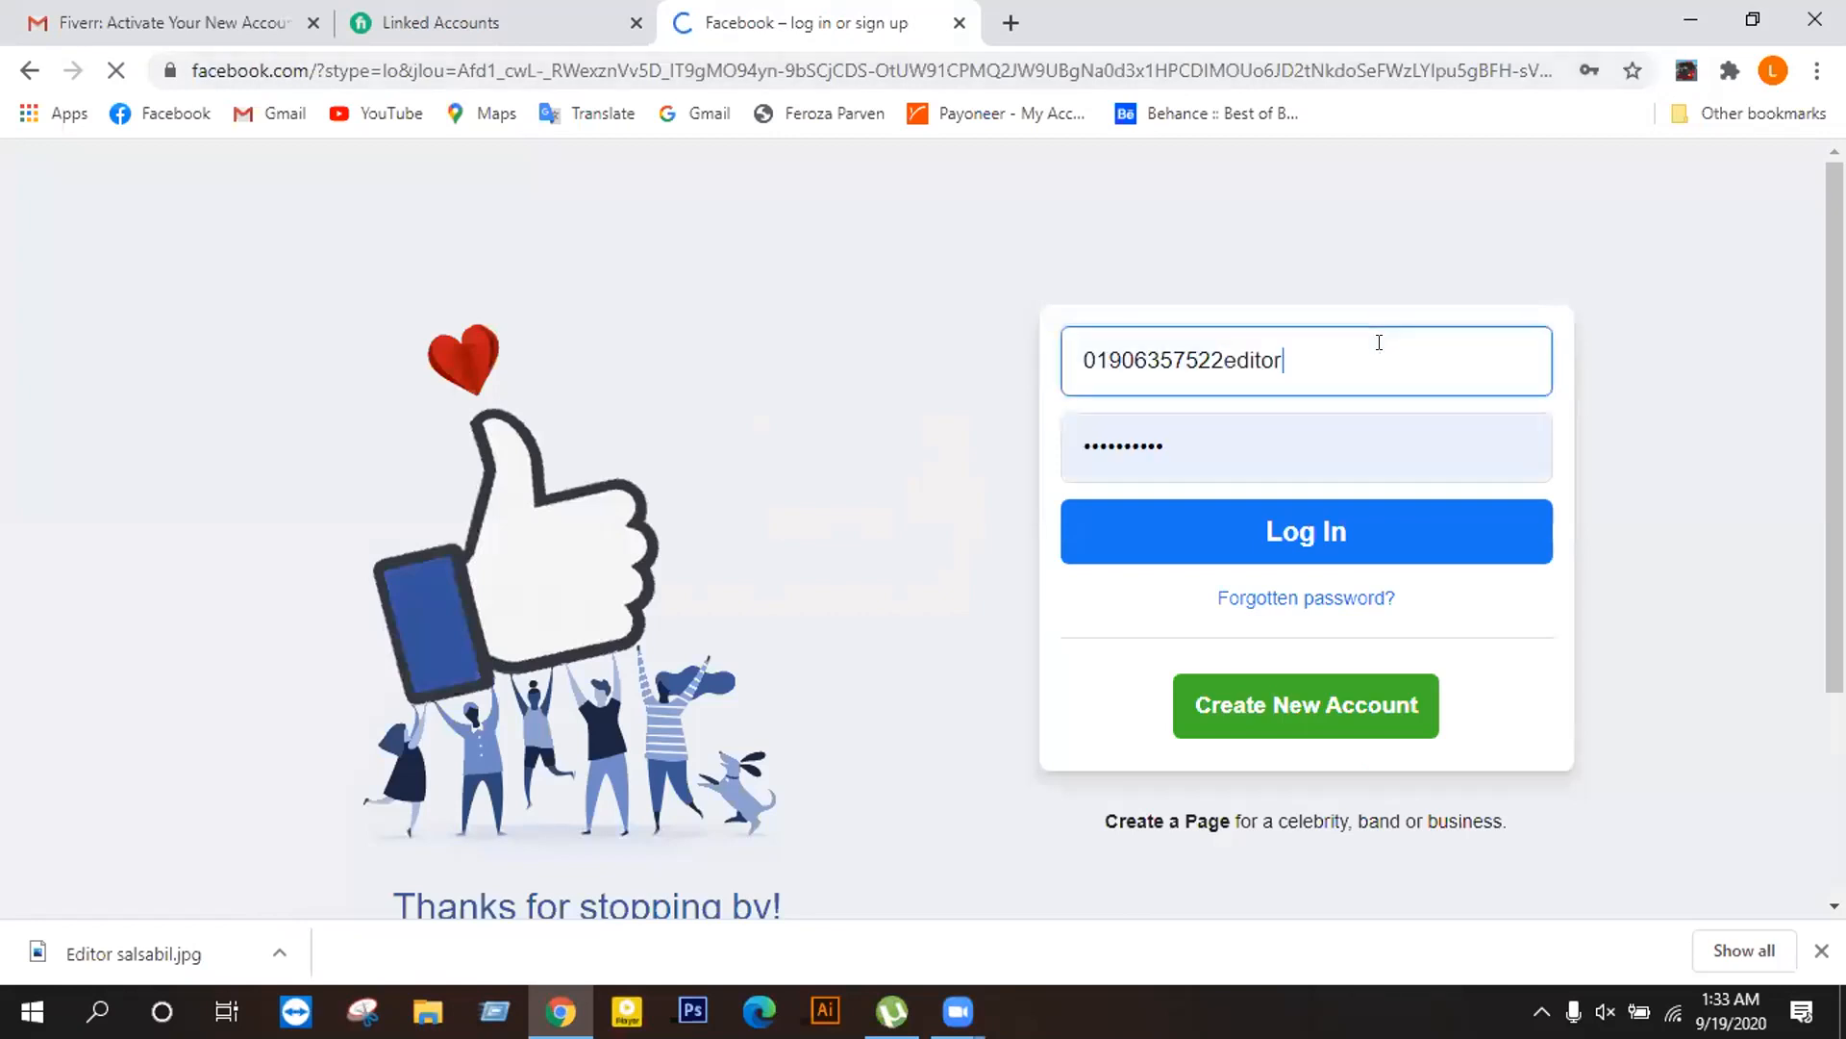
{"action": "key", "text": "ctrl+a"}
{"action": "type", "text": "edit"}
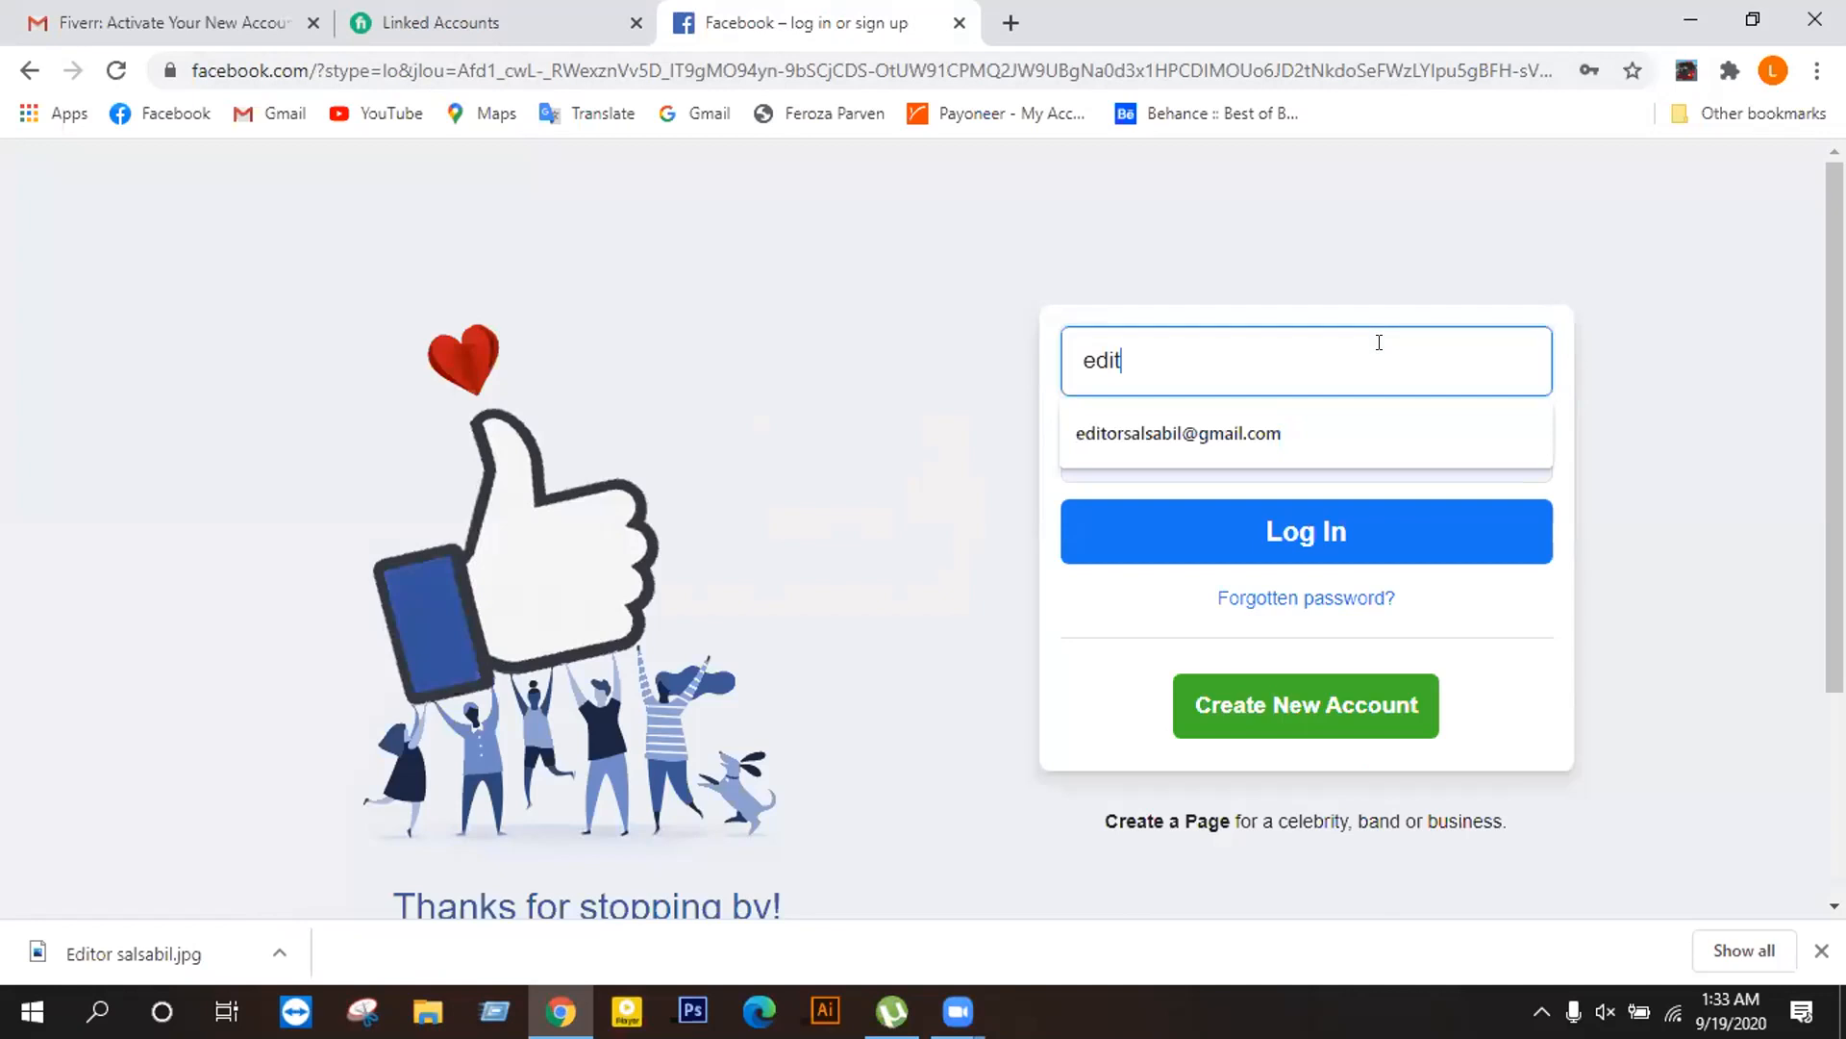
{"action": "type", "text": "or"}
{"action": "key", "text": "Down"}
{"action": "key", "text": "Return"}
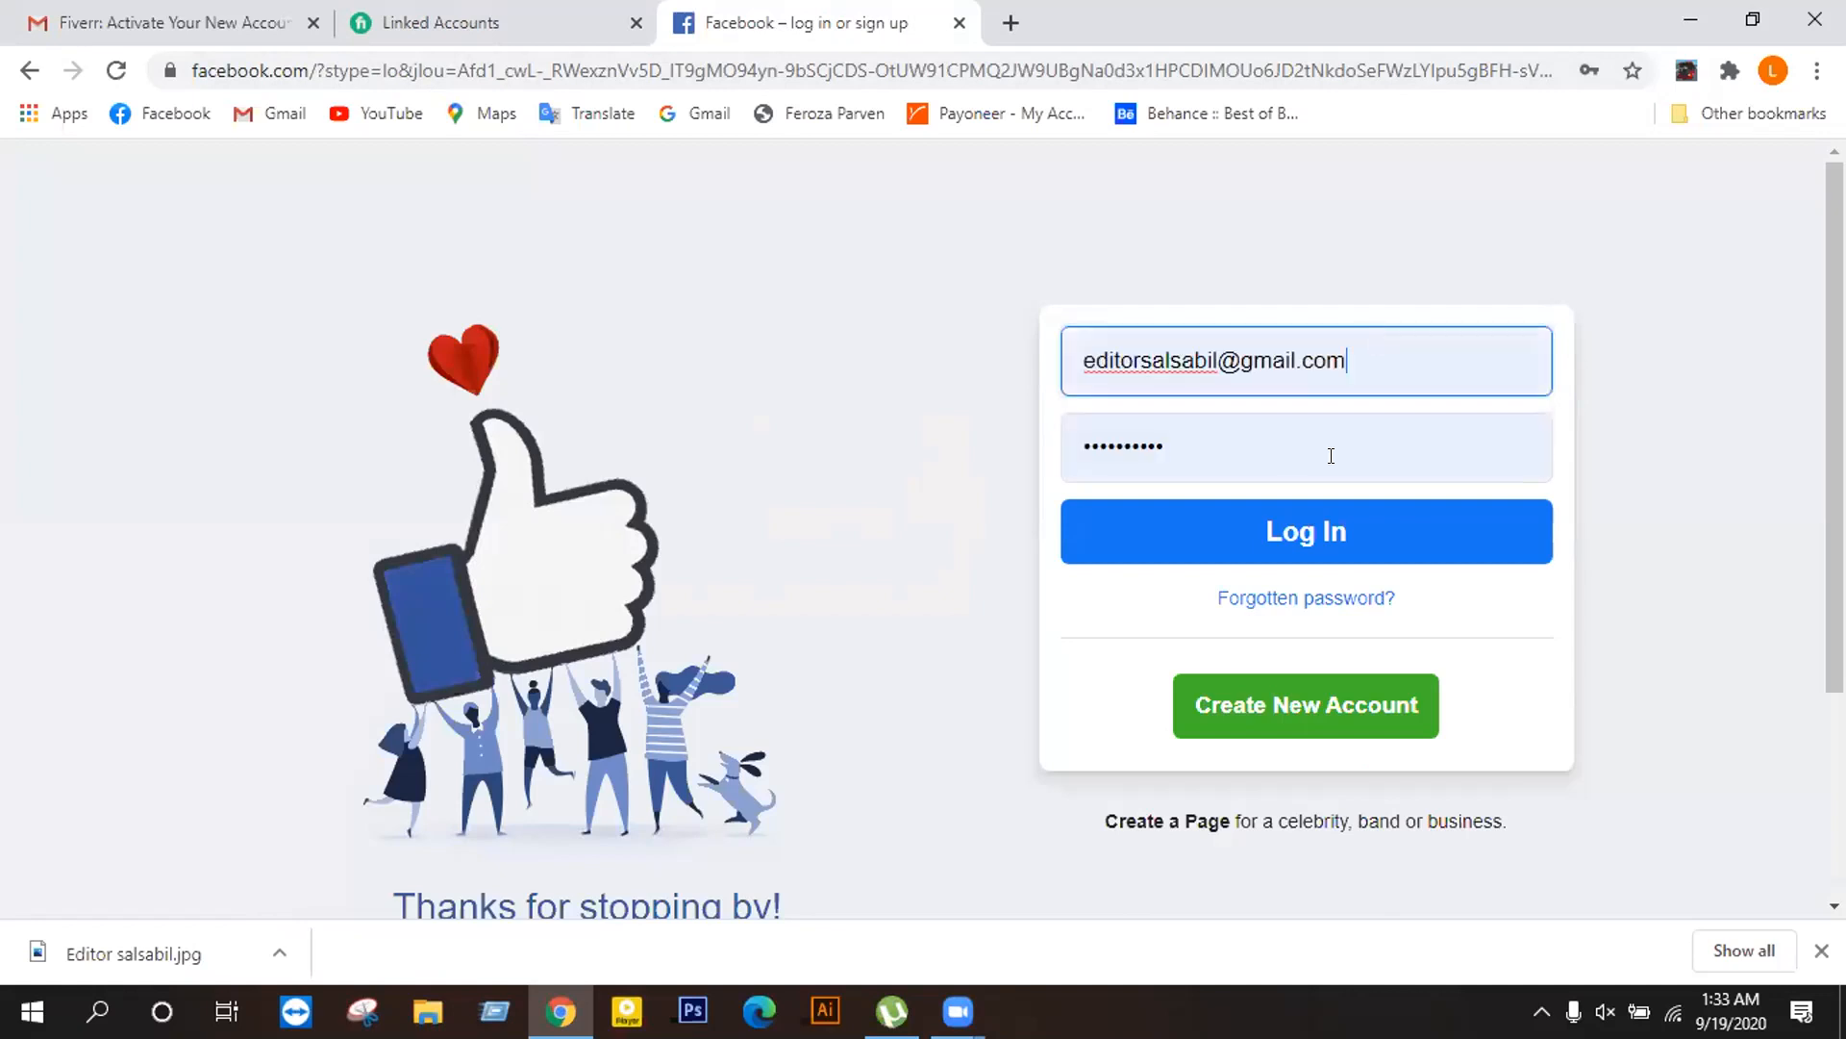
{"action": "key", "text": "Tab"}
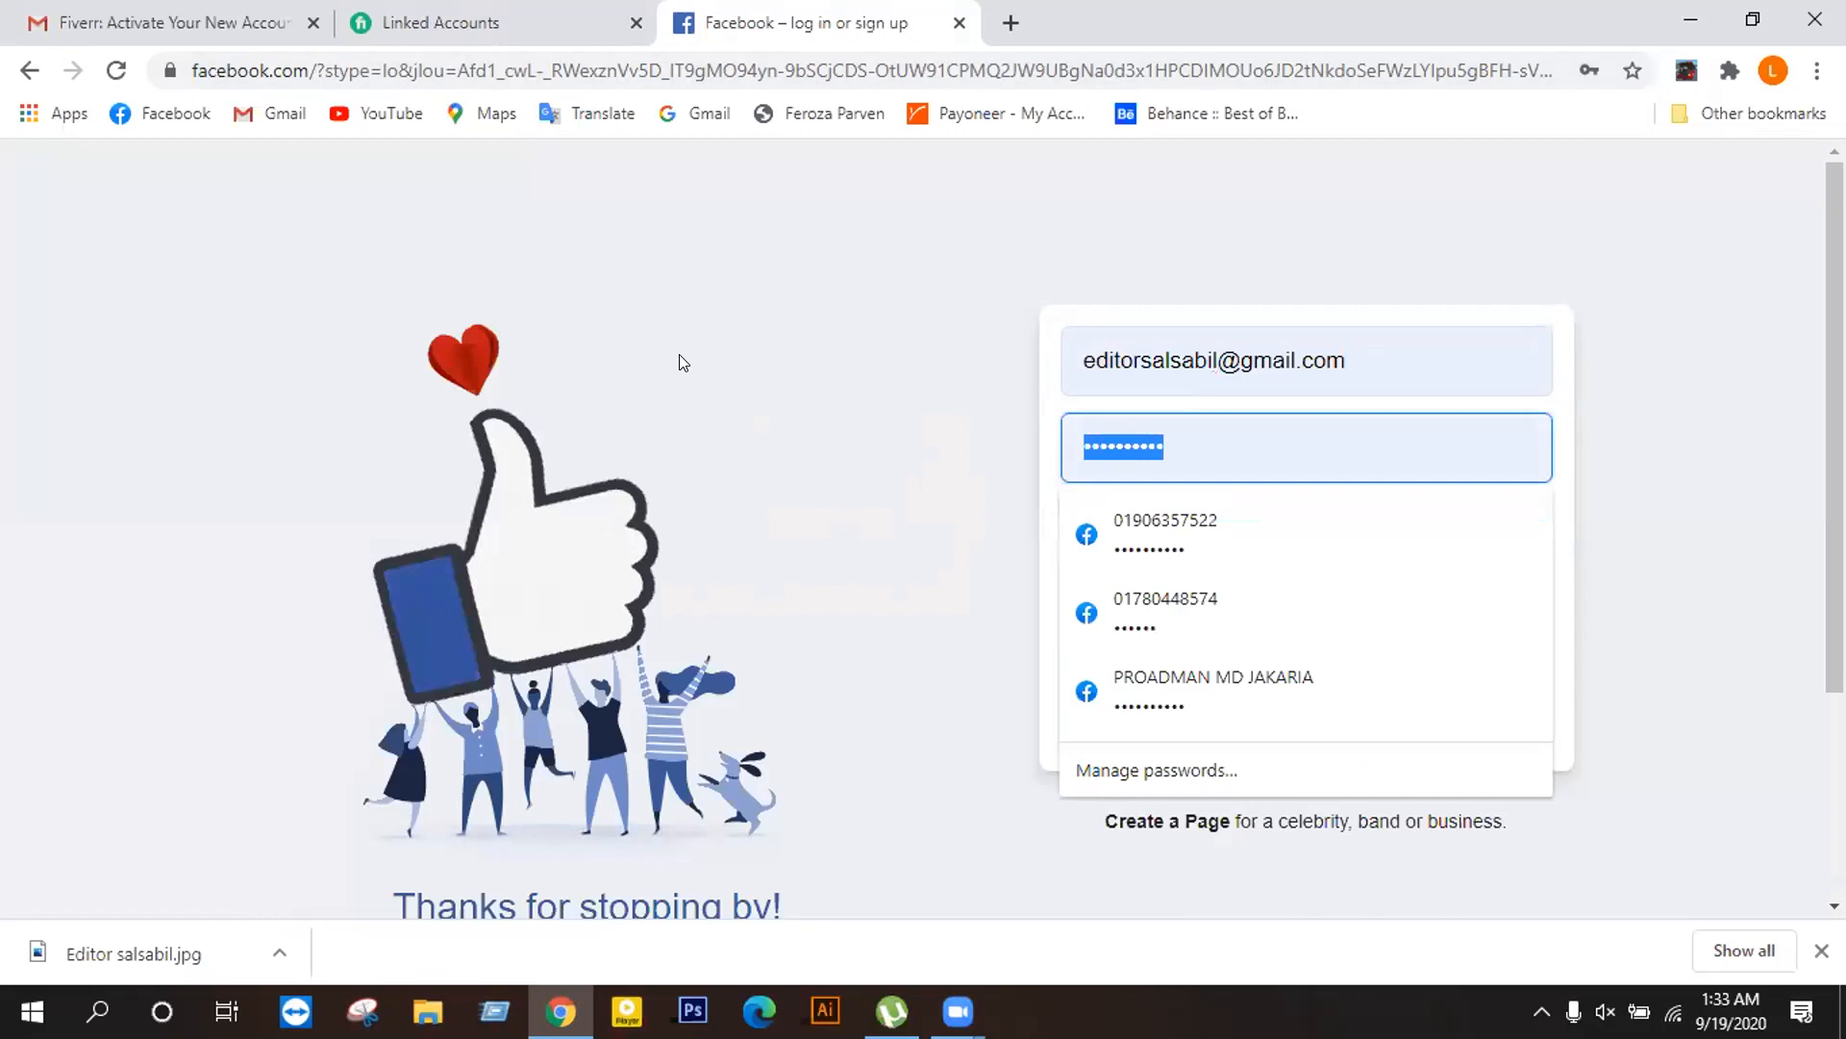
{"action": "type", "text": "***"}
{"action": "type", "text": "••"}
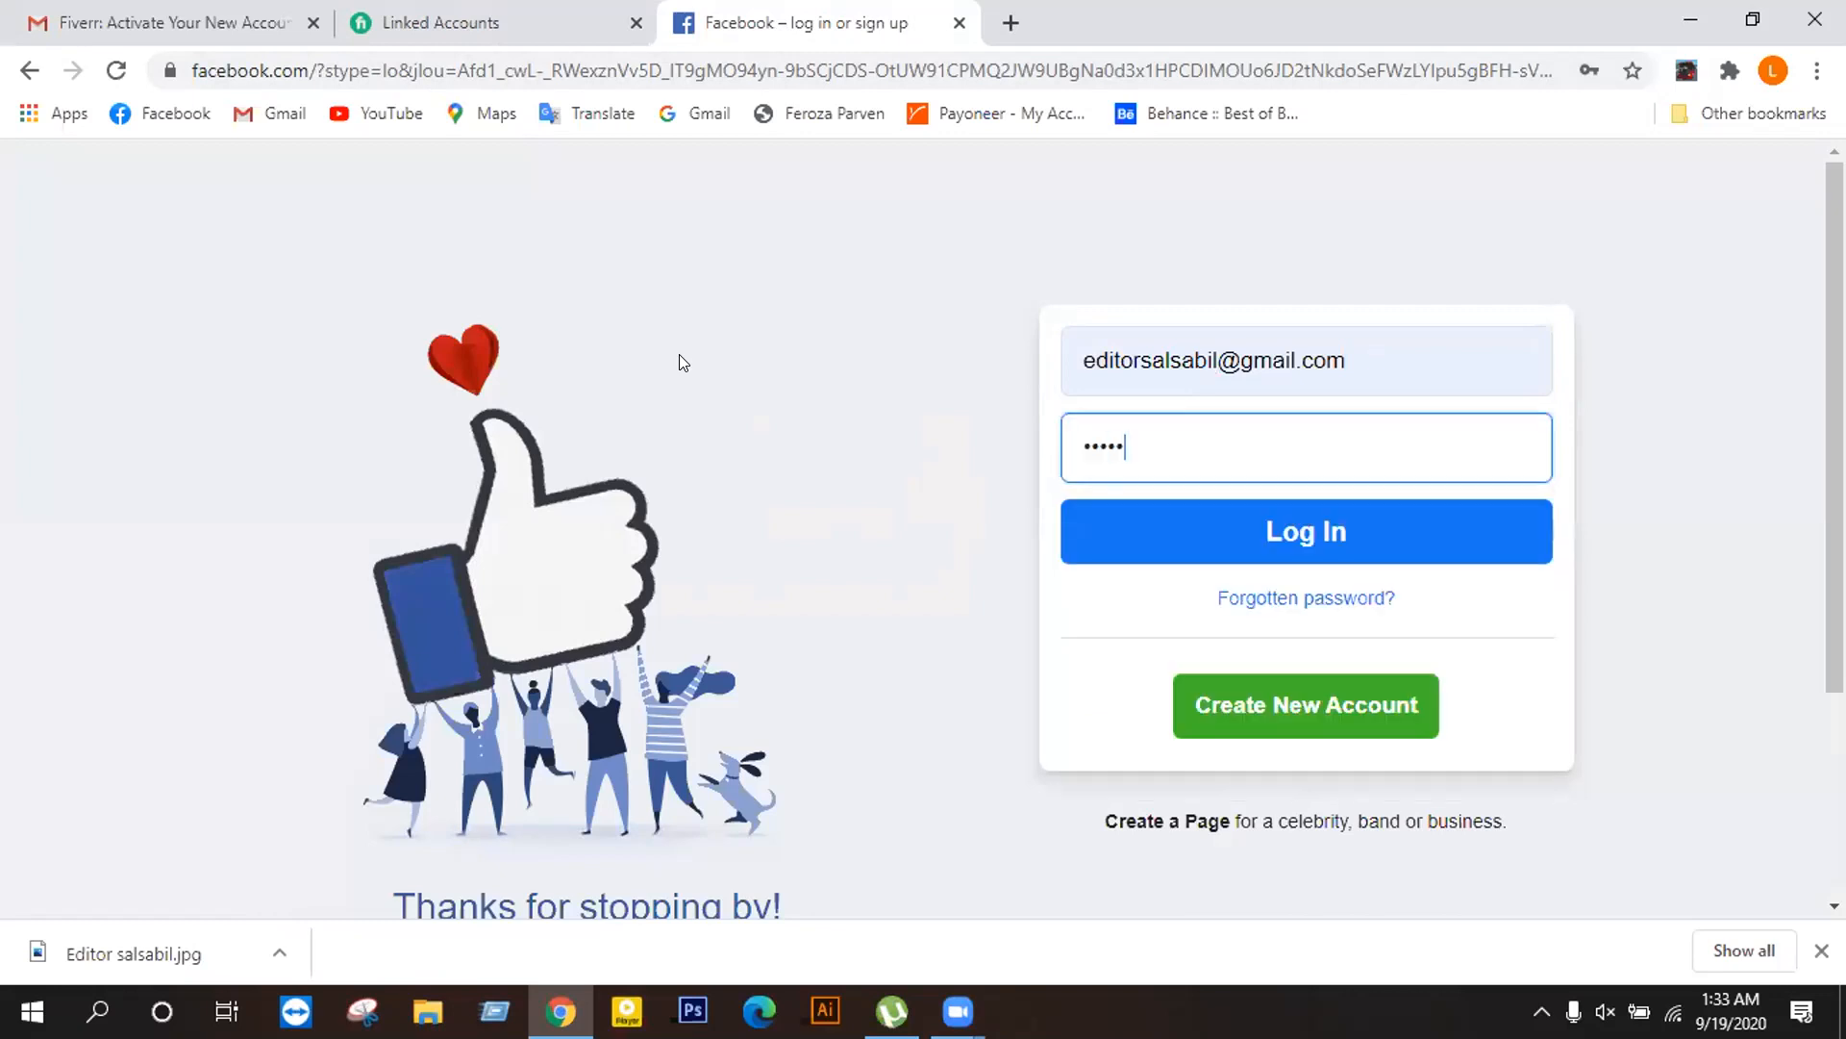
{"action": "type", "text": "••••"}
{"action": "left_click", "coordinate": [1145, 518]}
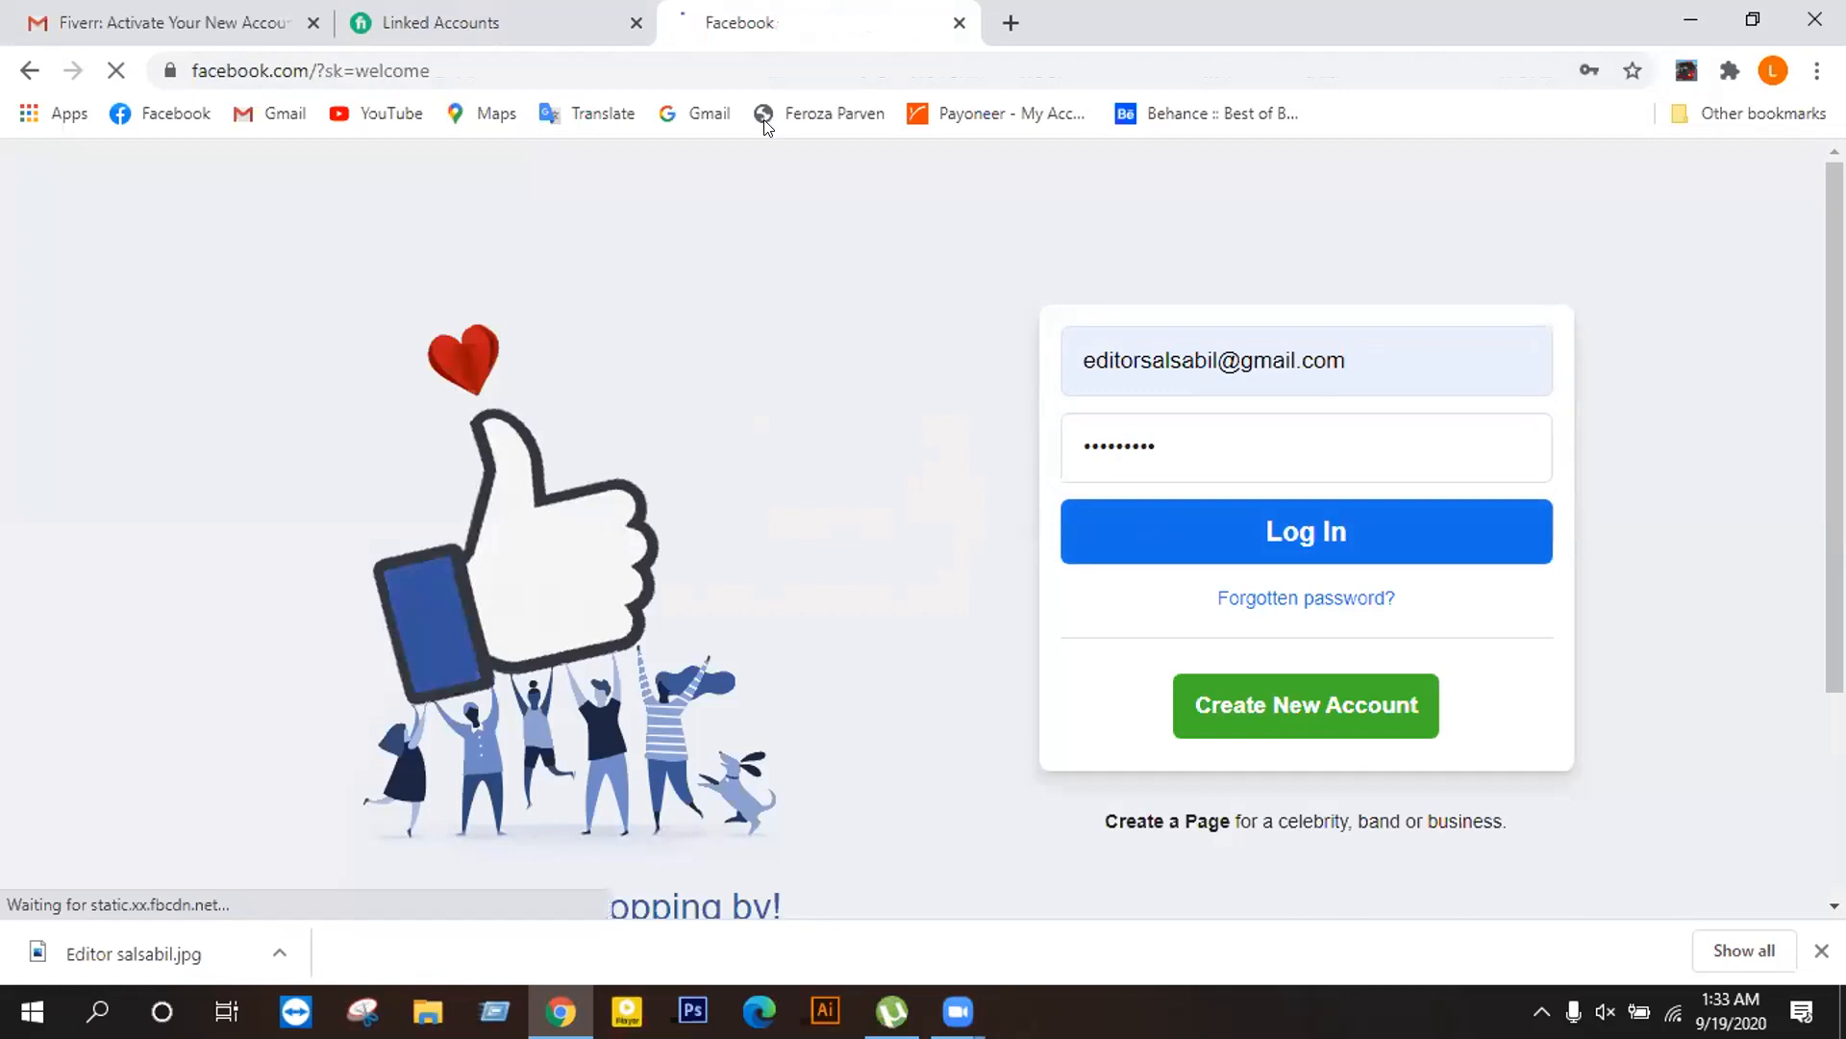
Connect Facebook as the logged-in user, then open the Connect to Behance dialog
{"action": "left_click", "coordinate": [528, 10]}
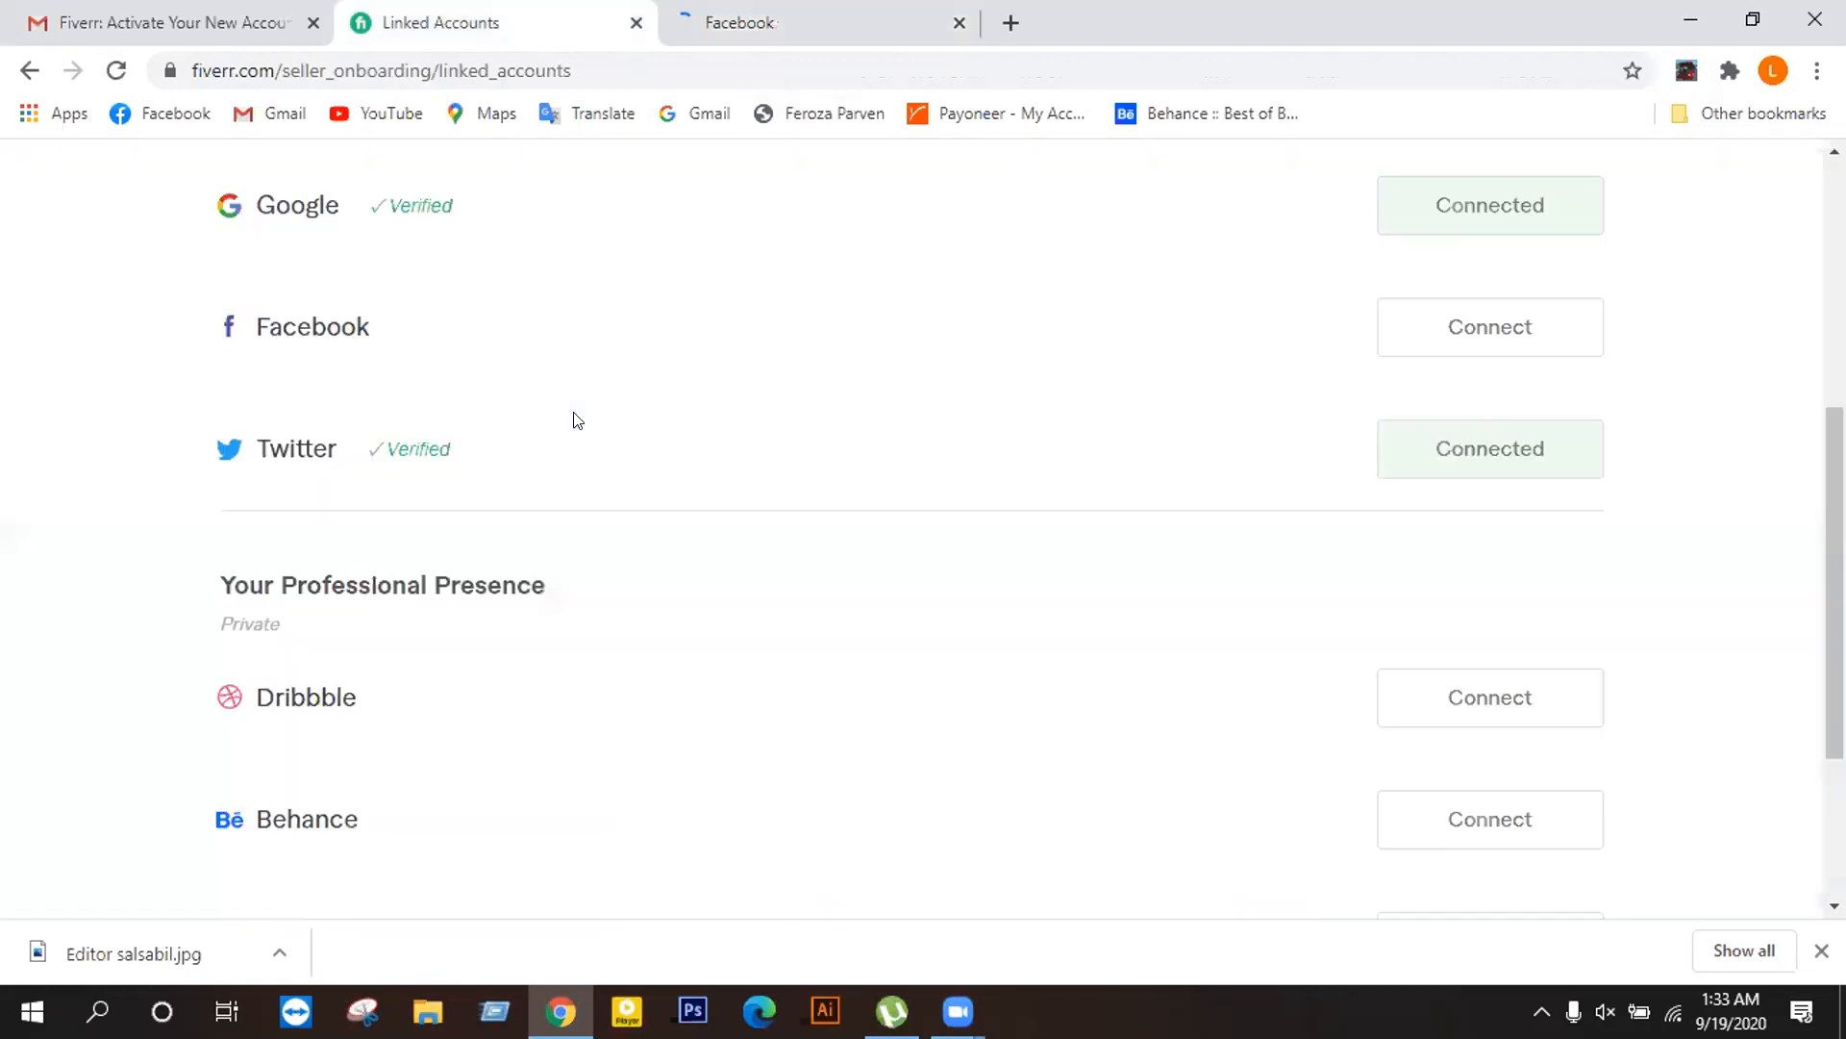
{"action": "left_click", "coordinate": [1440, 342]}
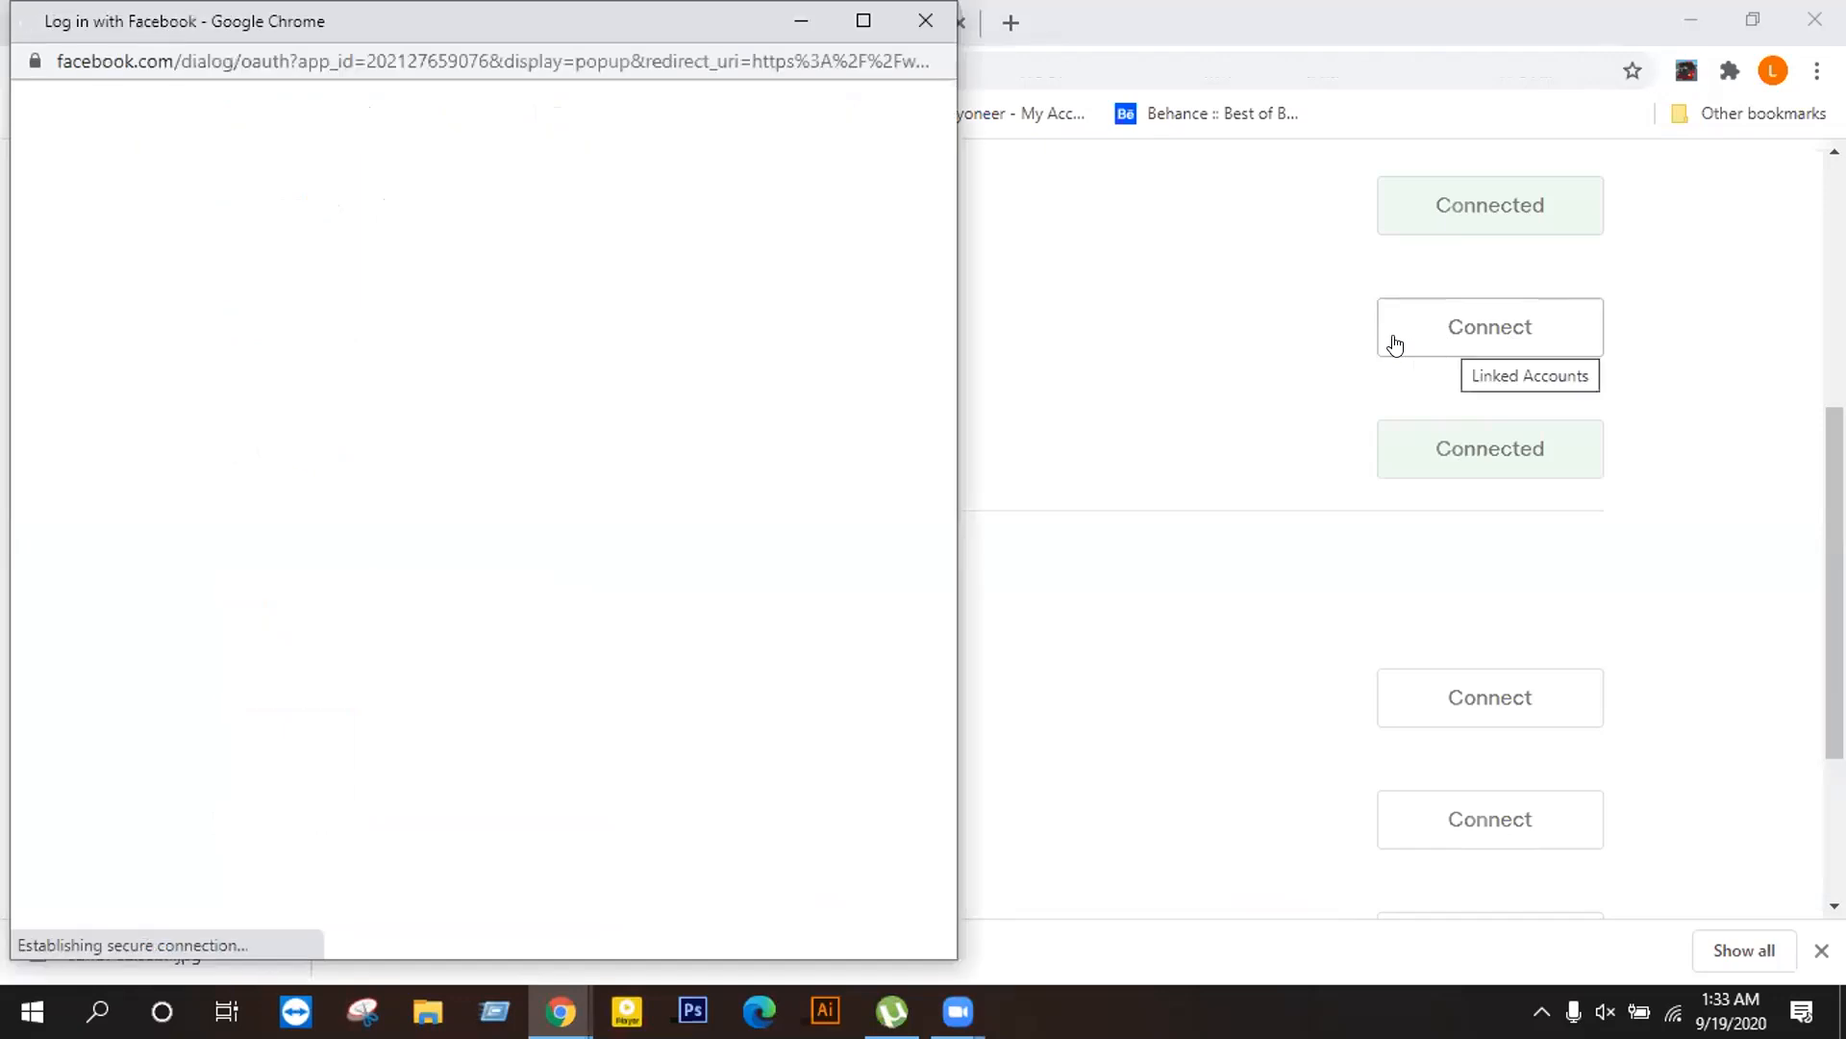
{"action": "left_click", "coordinate": [580, 530]}
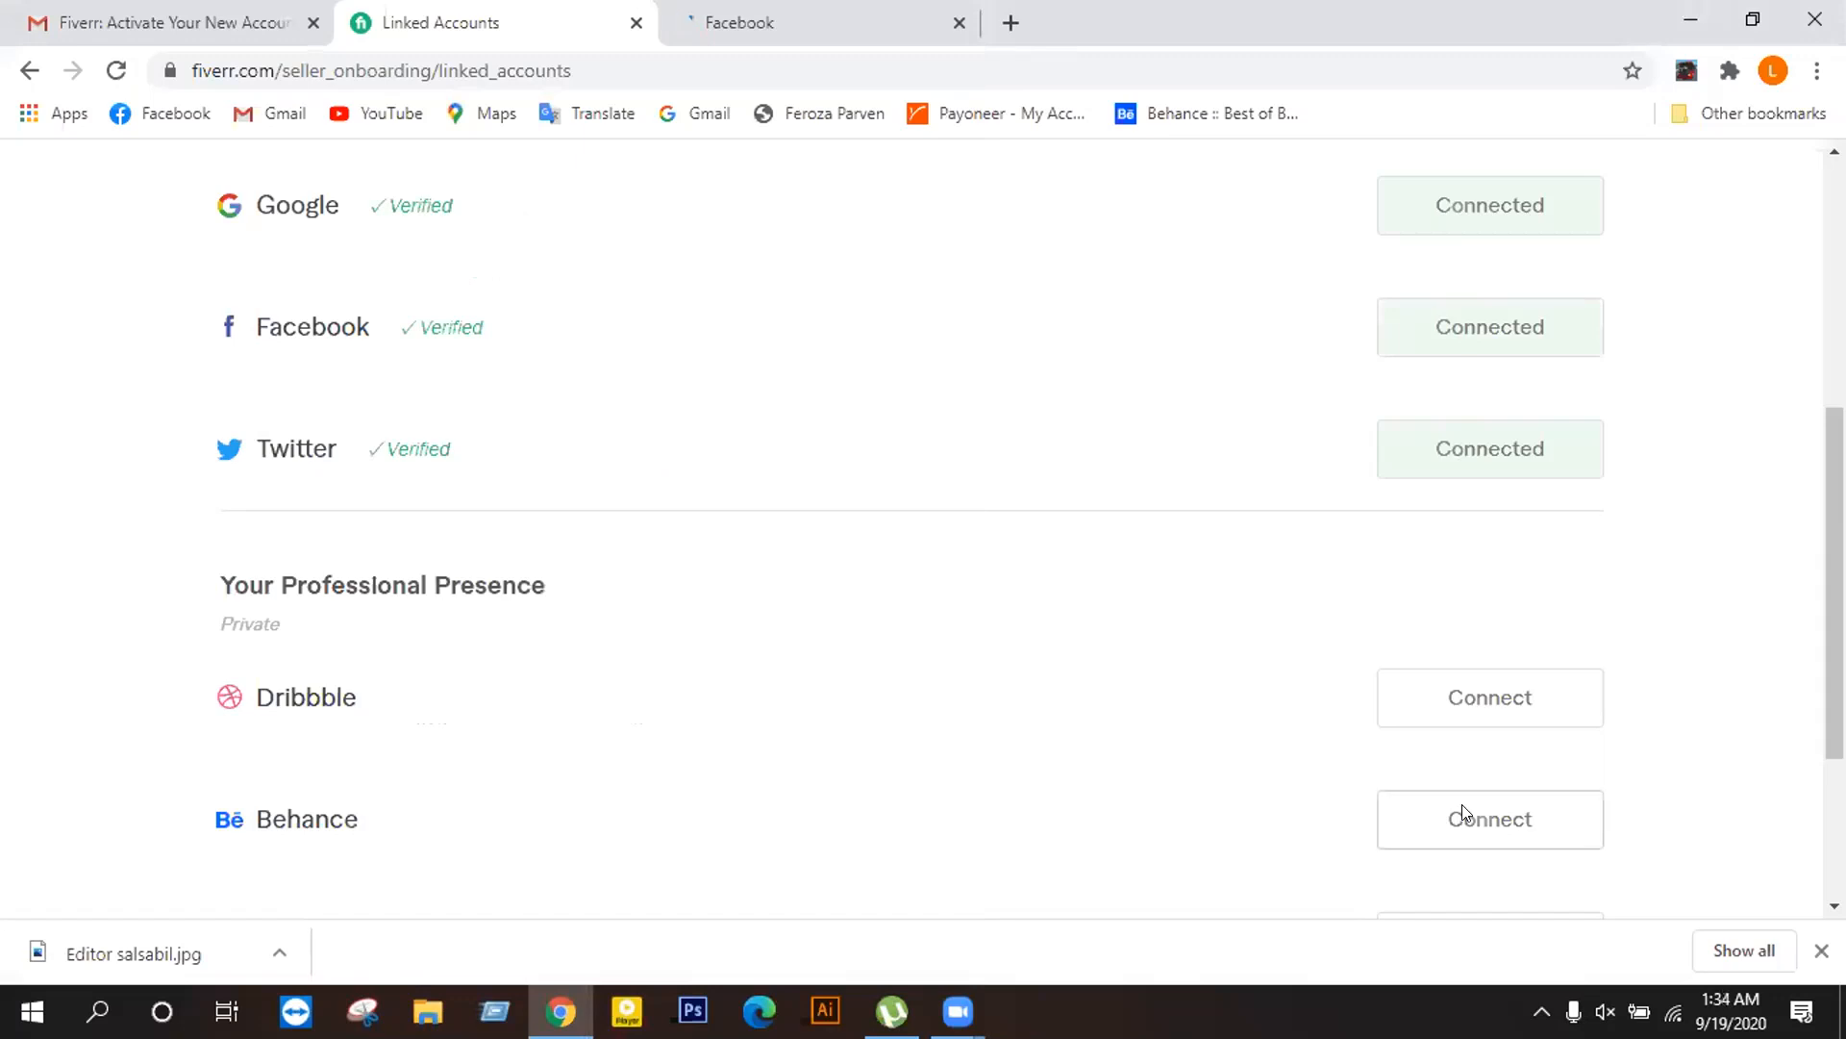
{"action": "scroll", "coordinate": [615, 359], "scroll_direction": "down", "scroll_amount": 1}
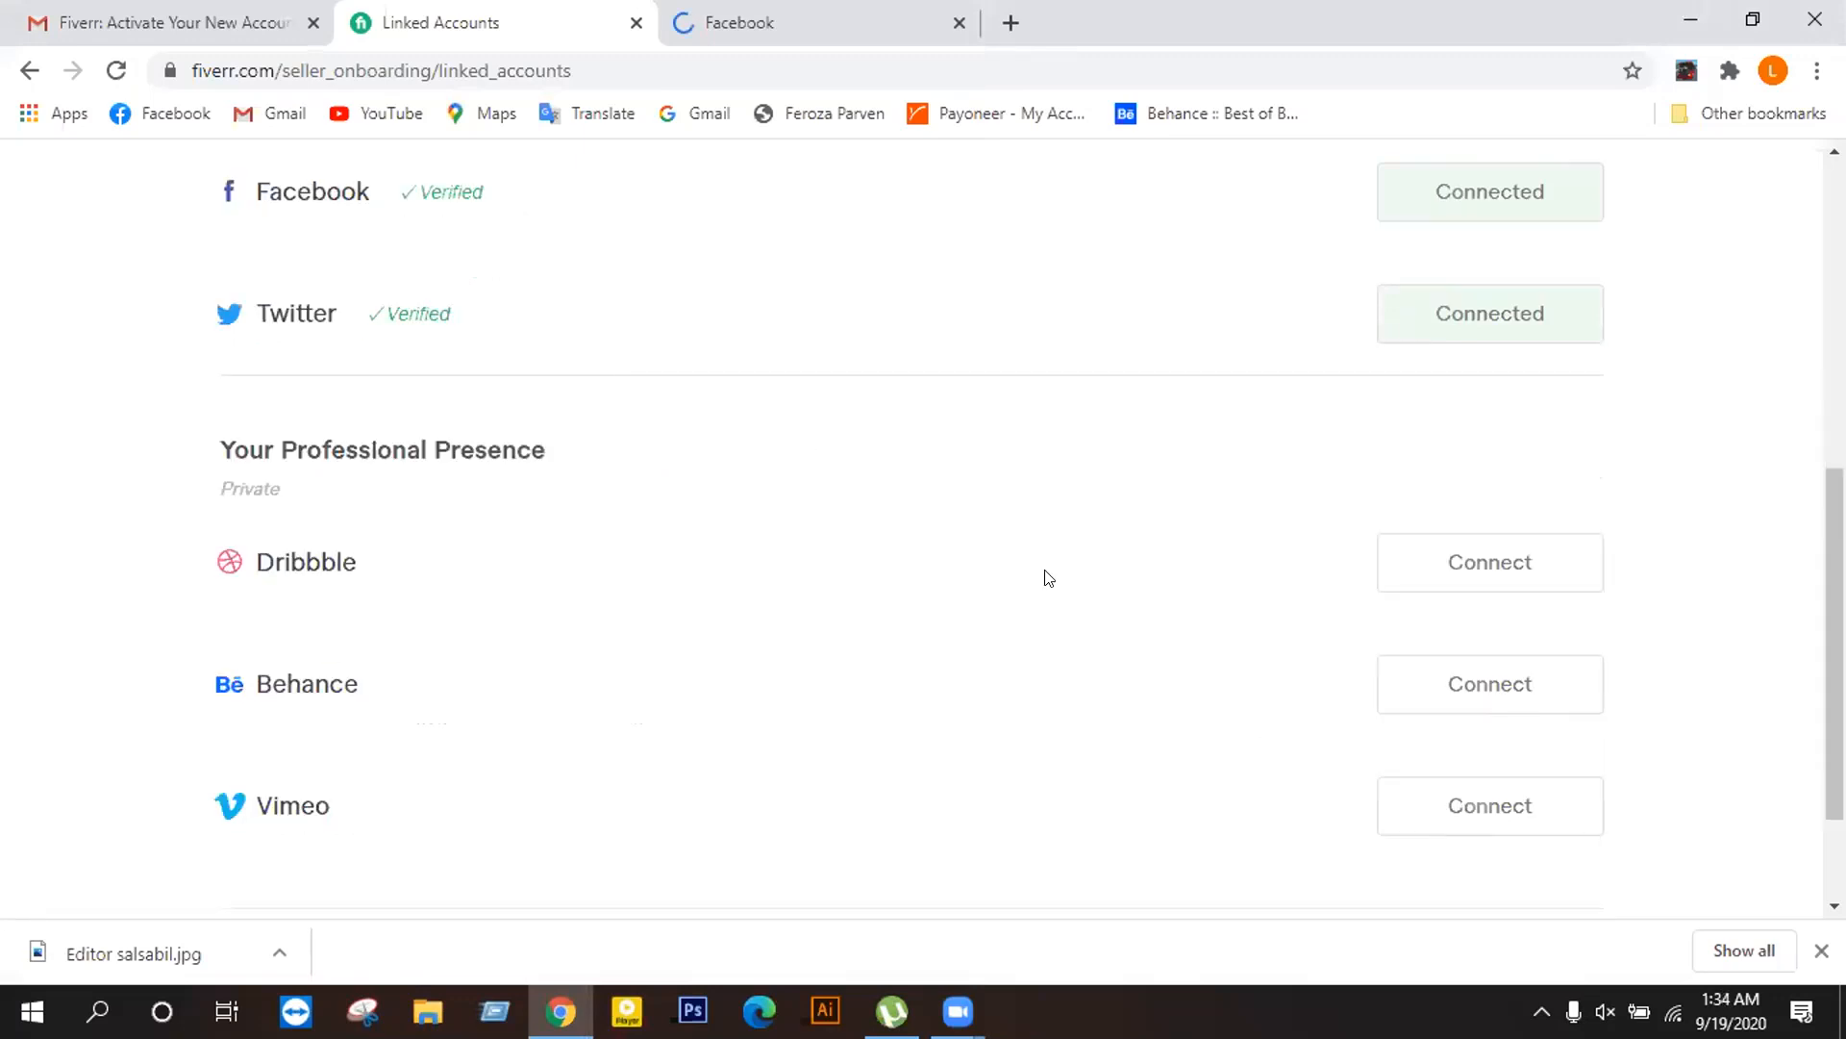
{"action": "left_click", "coordinate": [1481, 691]}
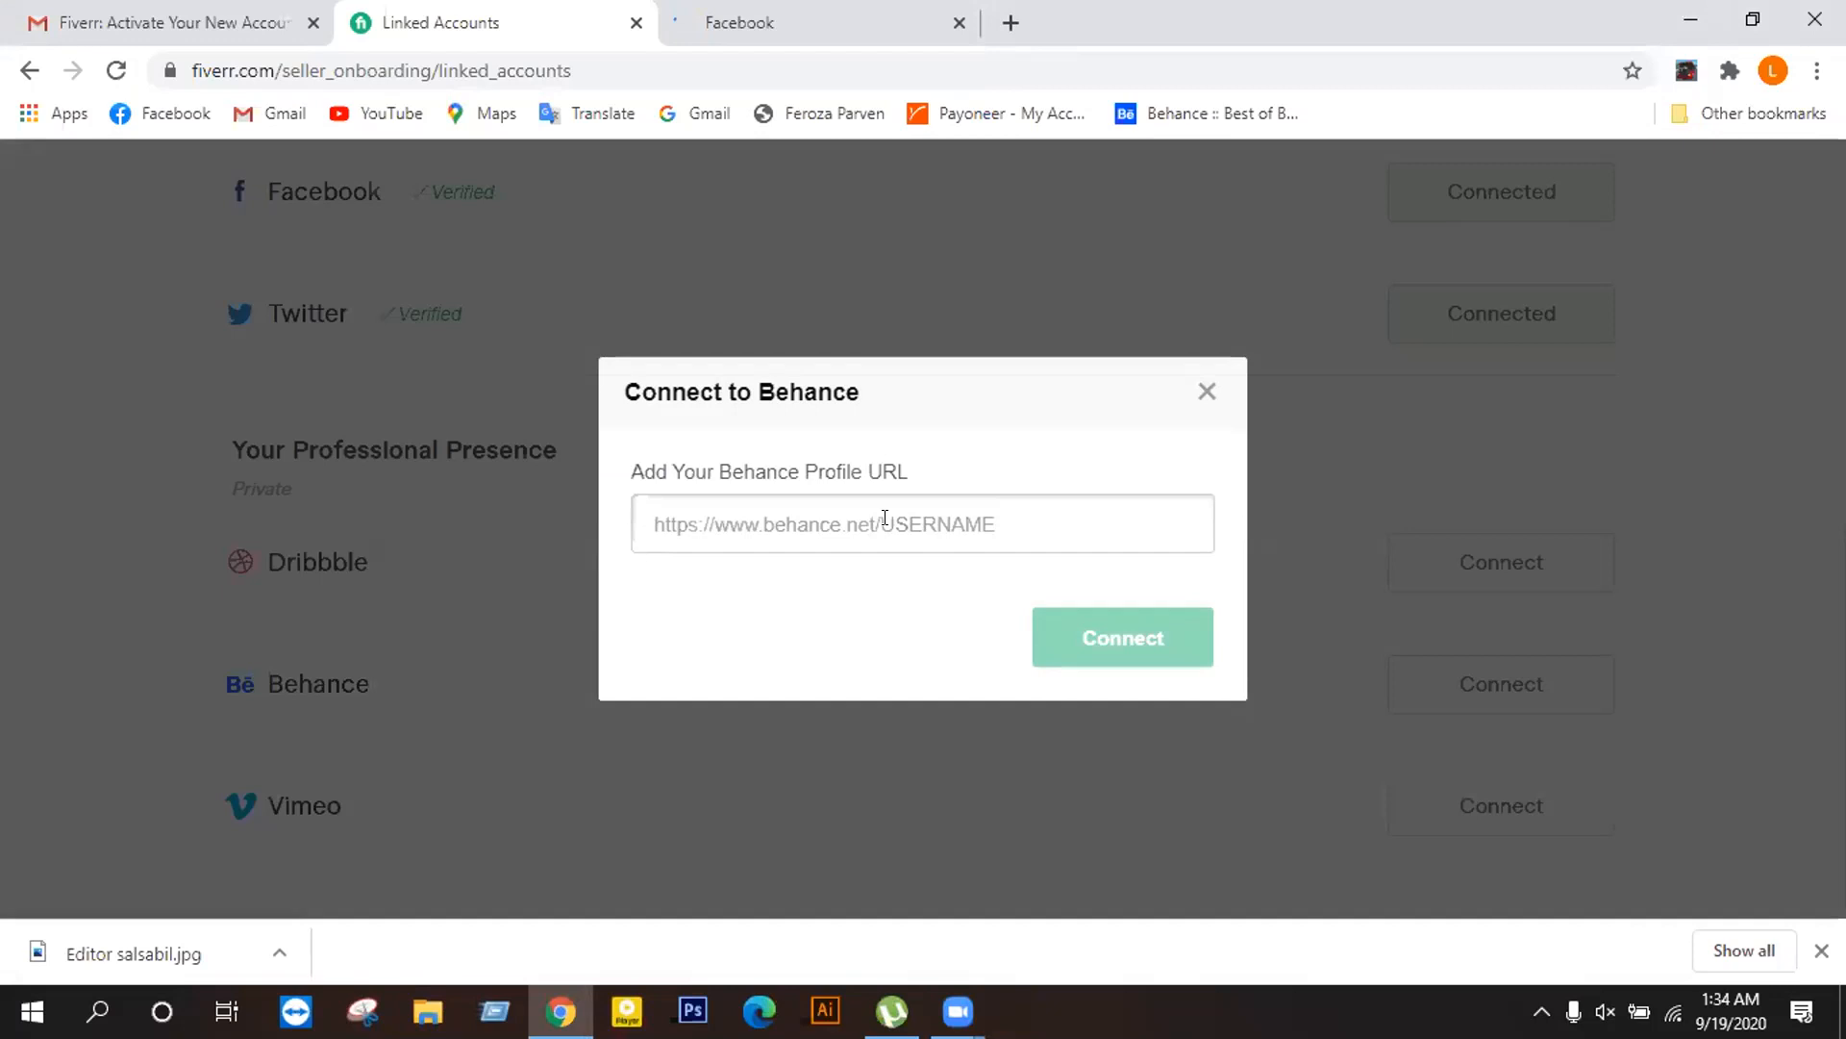
Load the Best of Behance page in a new tab beside the Linked Accounts tab
{"action": "left_click", "coordinate": [1010, 23]}
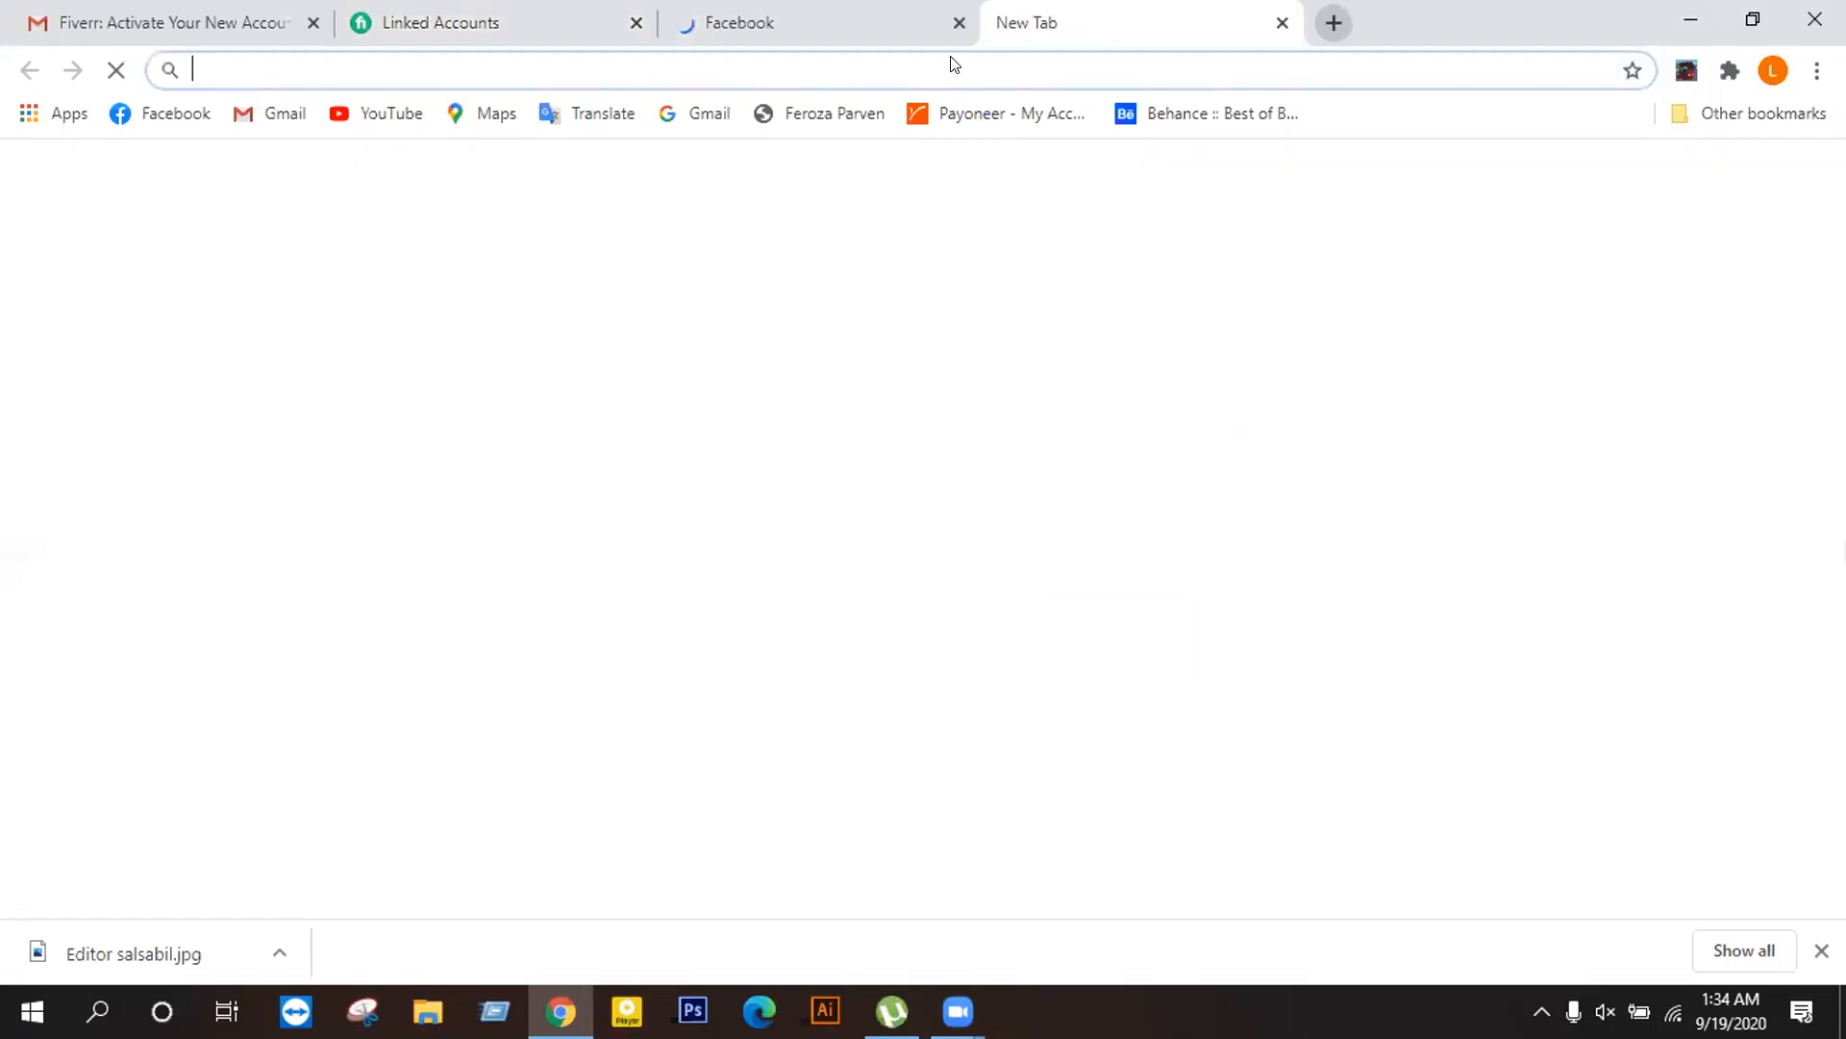
{"action": "left_click", "coordinate": [1167, 115]}
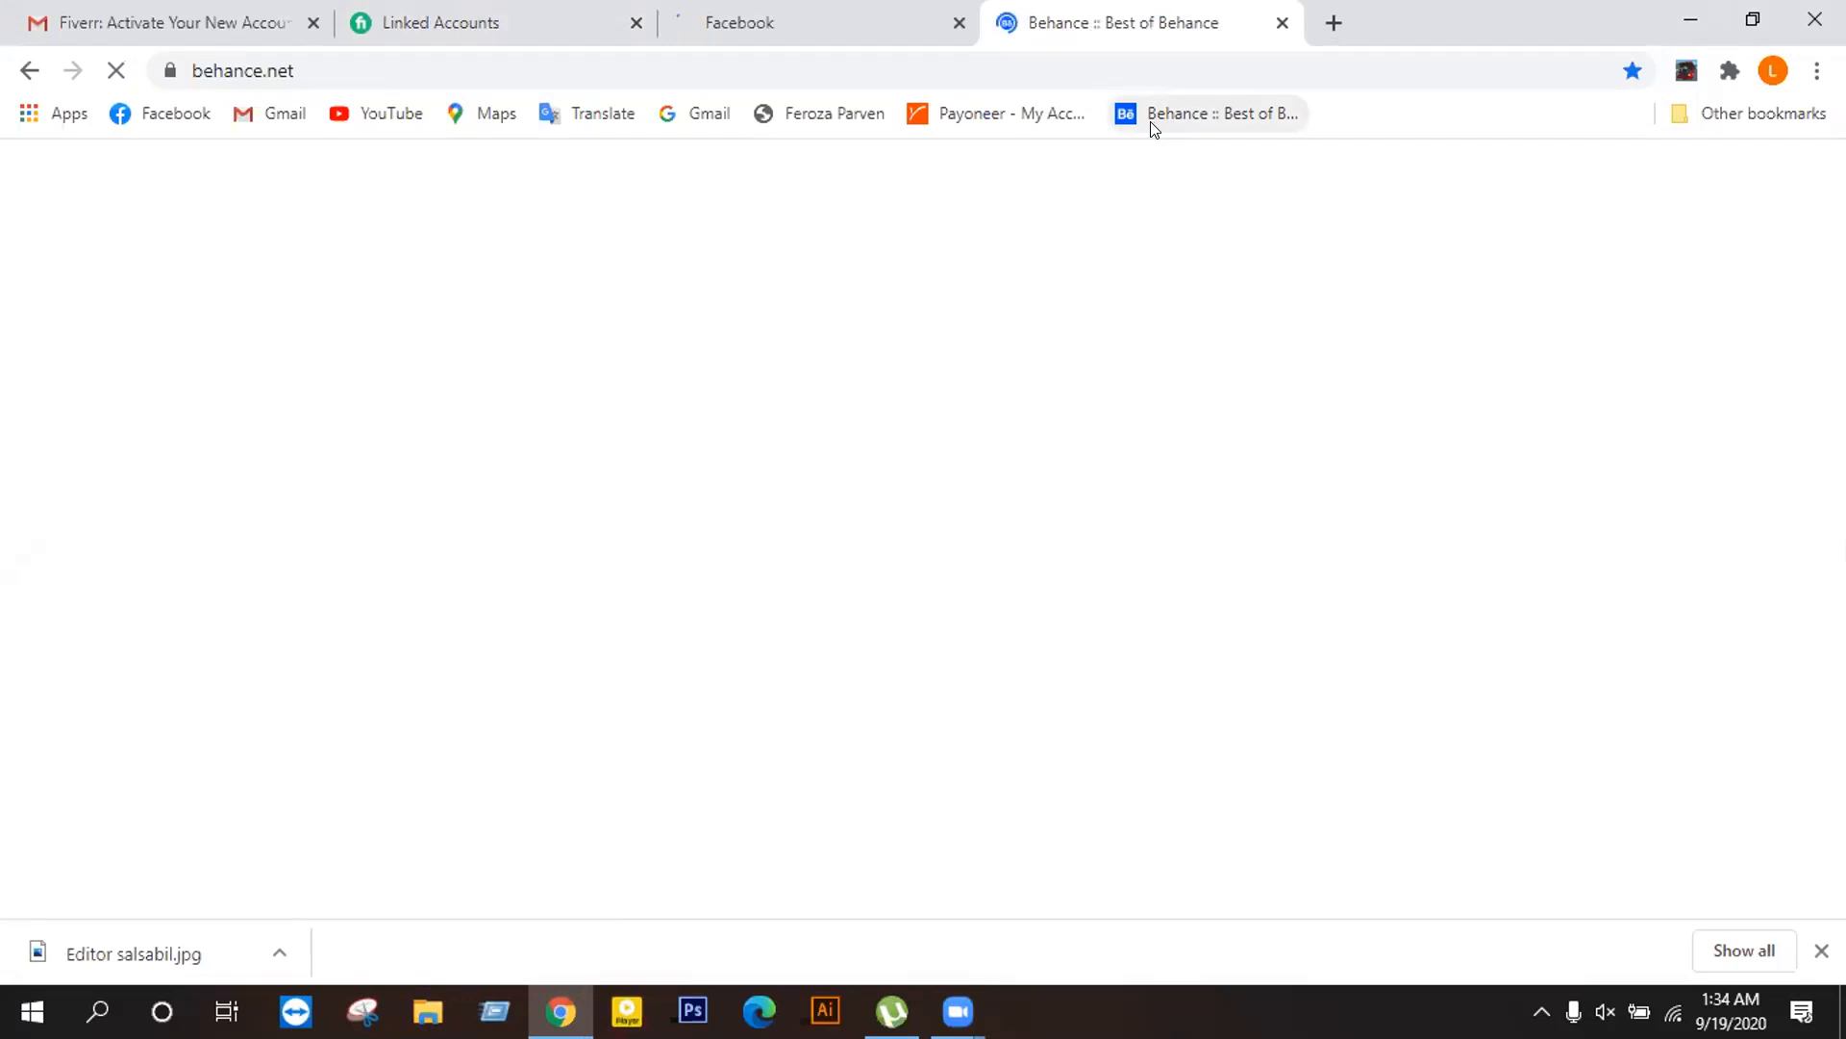
{"action": "left_click", "coordinate": [544, 10]}
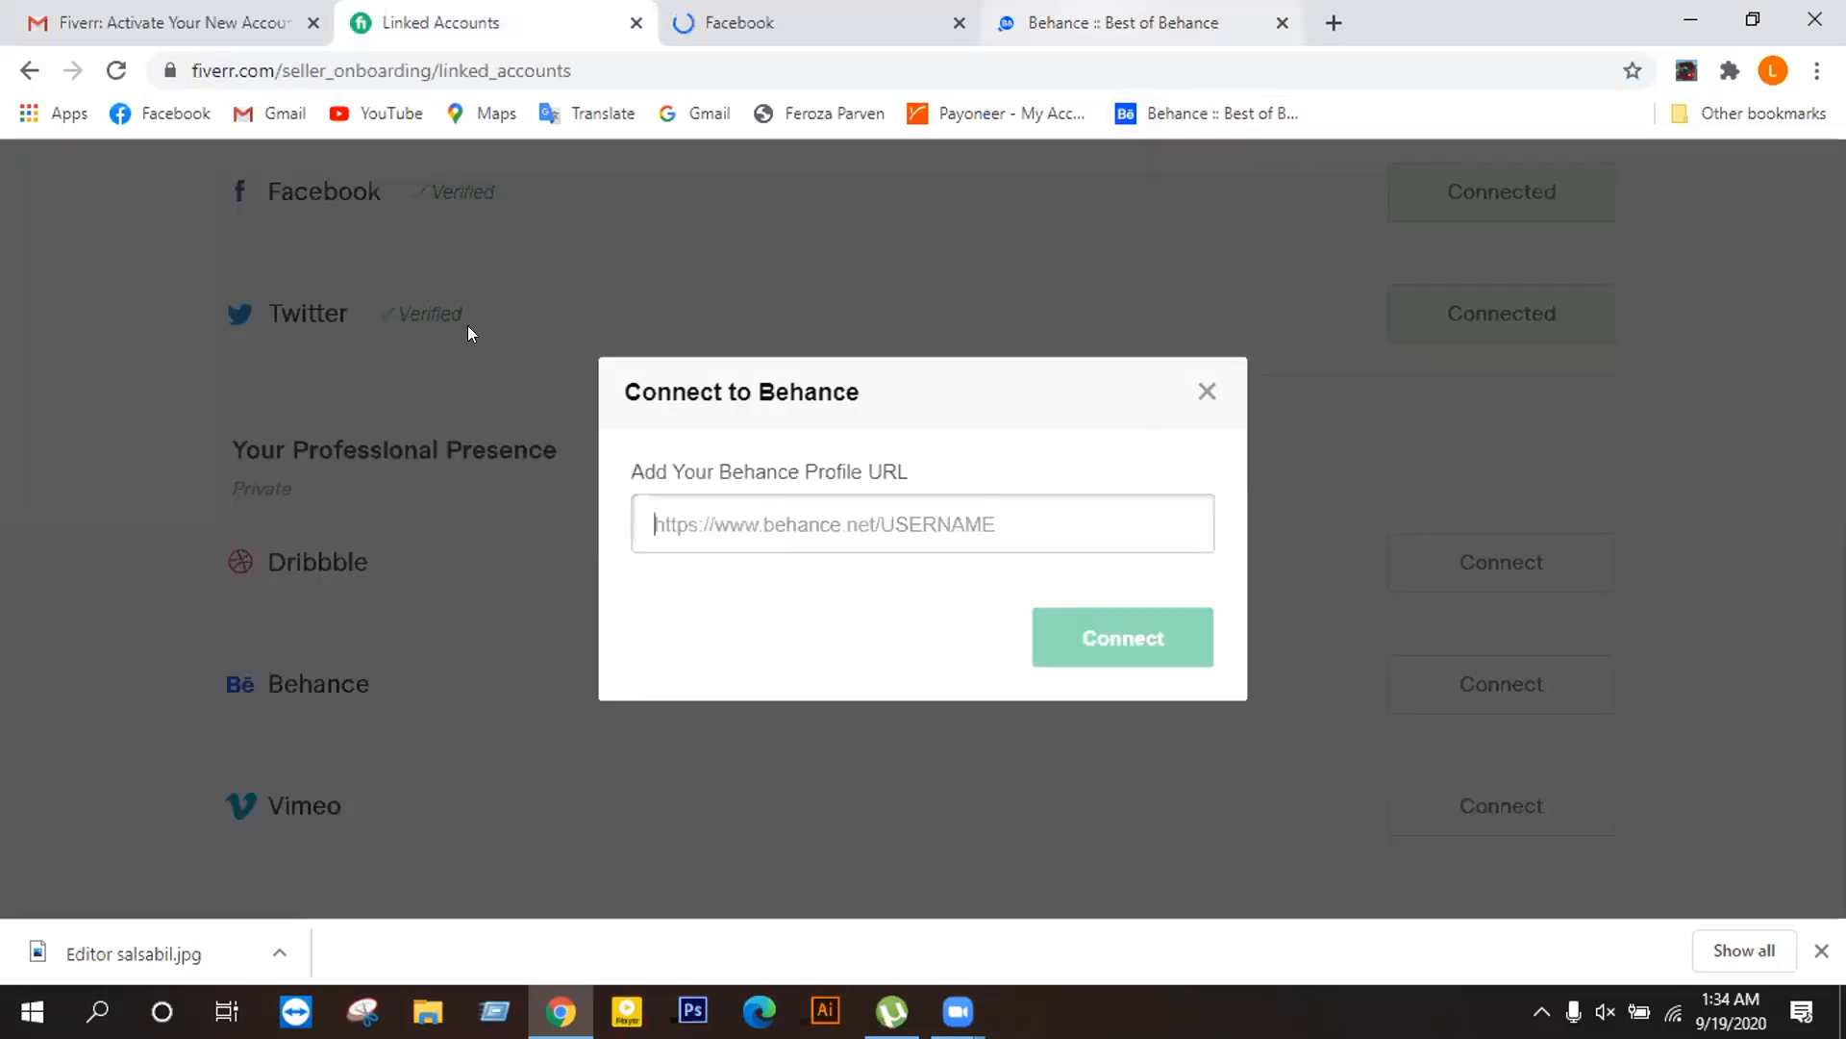
{"action": "left_click", "coordinate": [1058, 21]}
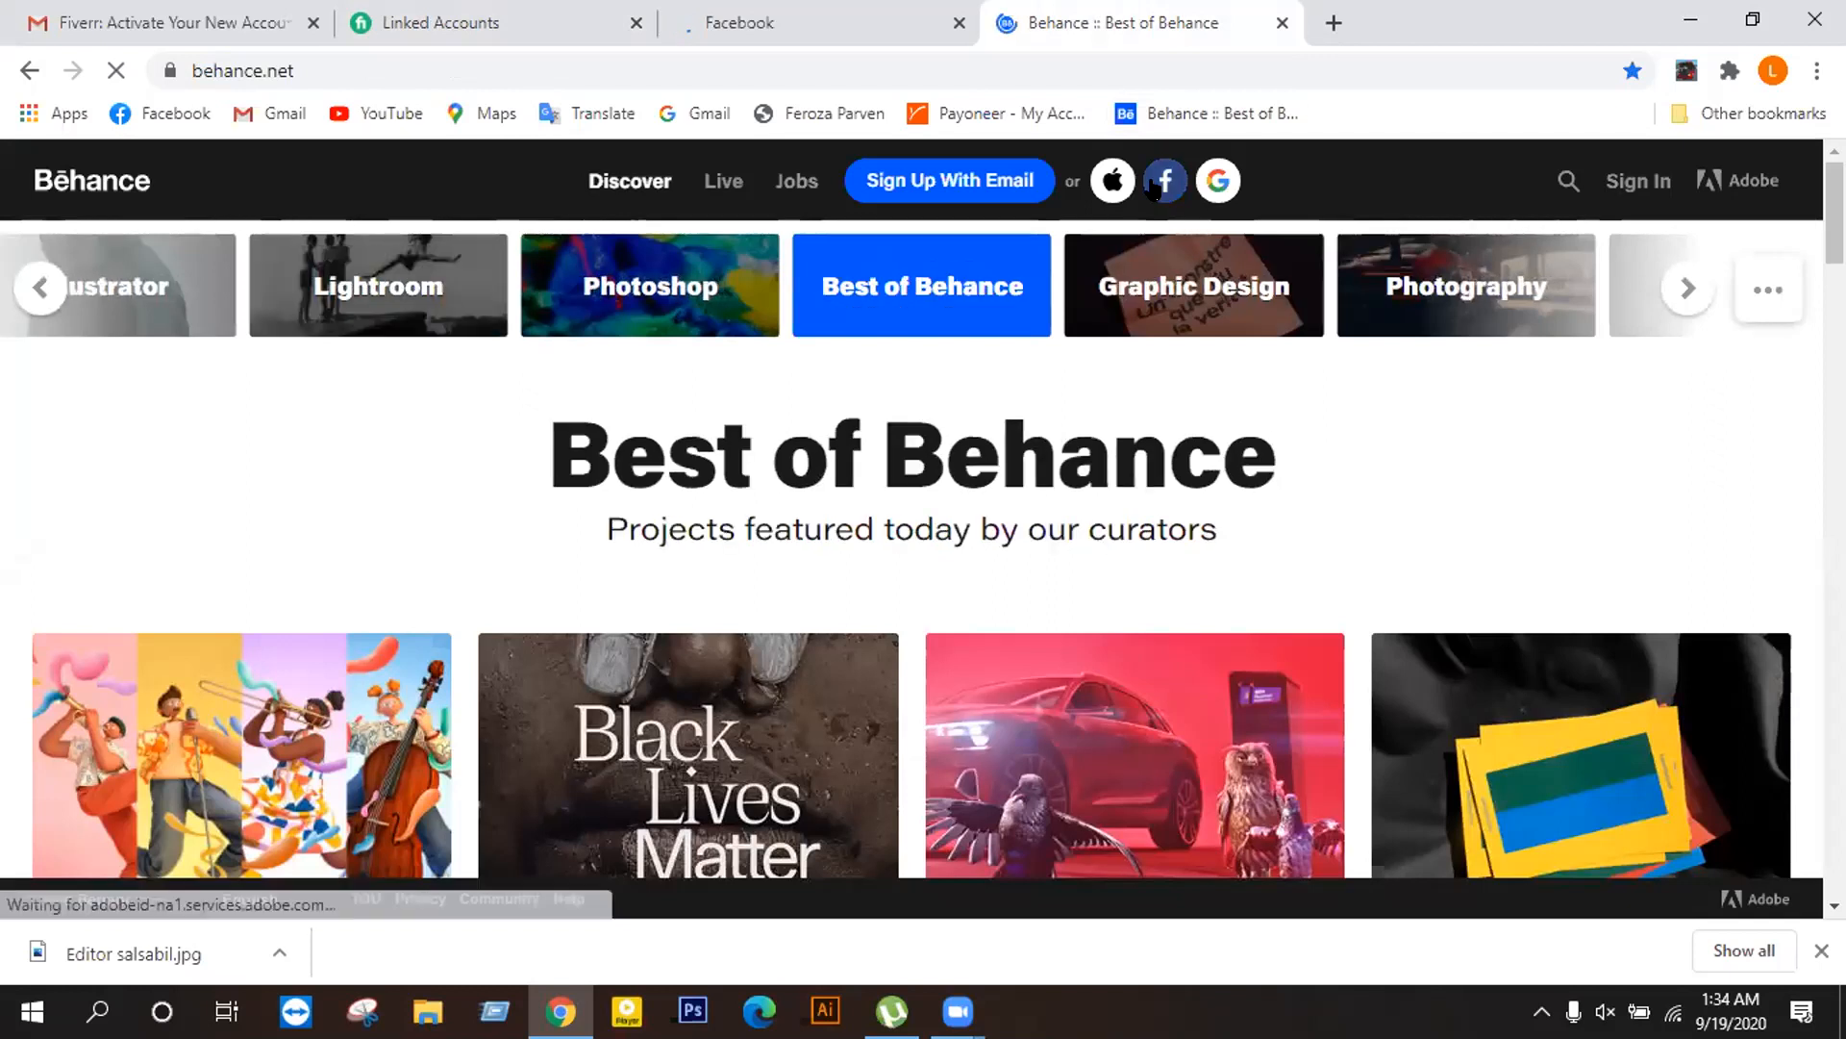
Return to the Behance page and submit the account e-mail on the Adobe sign-in
{"action": "left_click", "coordinate": [506, 23]}
{"action": "left_click", "coordinate": [1069, 10]}
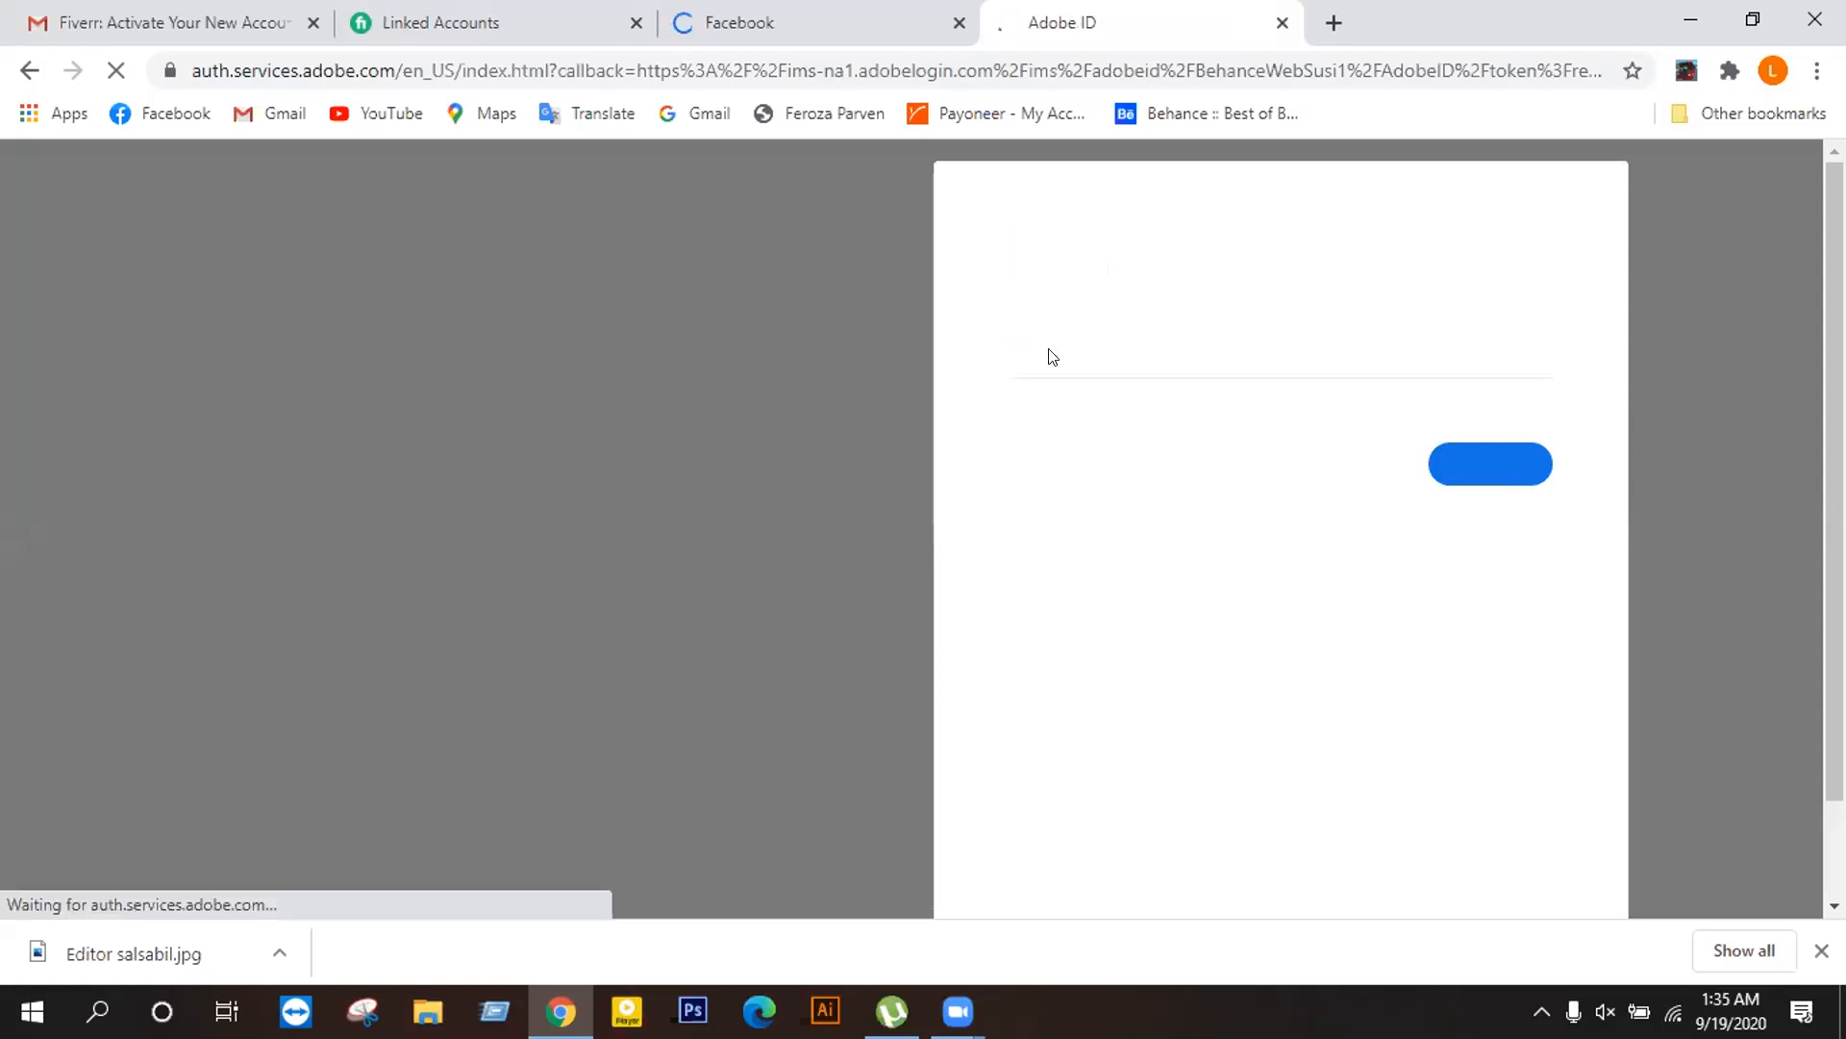
{"action": "left_click", "coordinate": [1094, 390]}
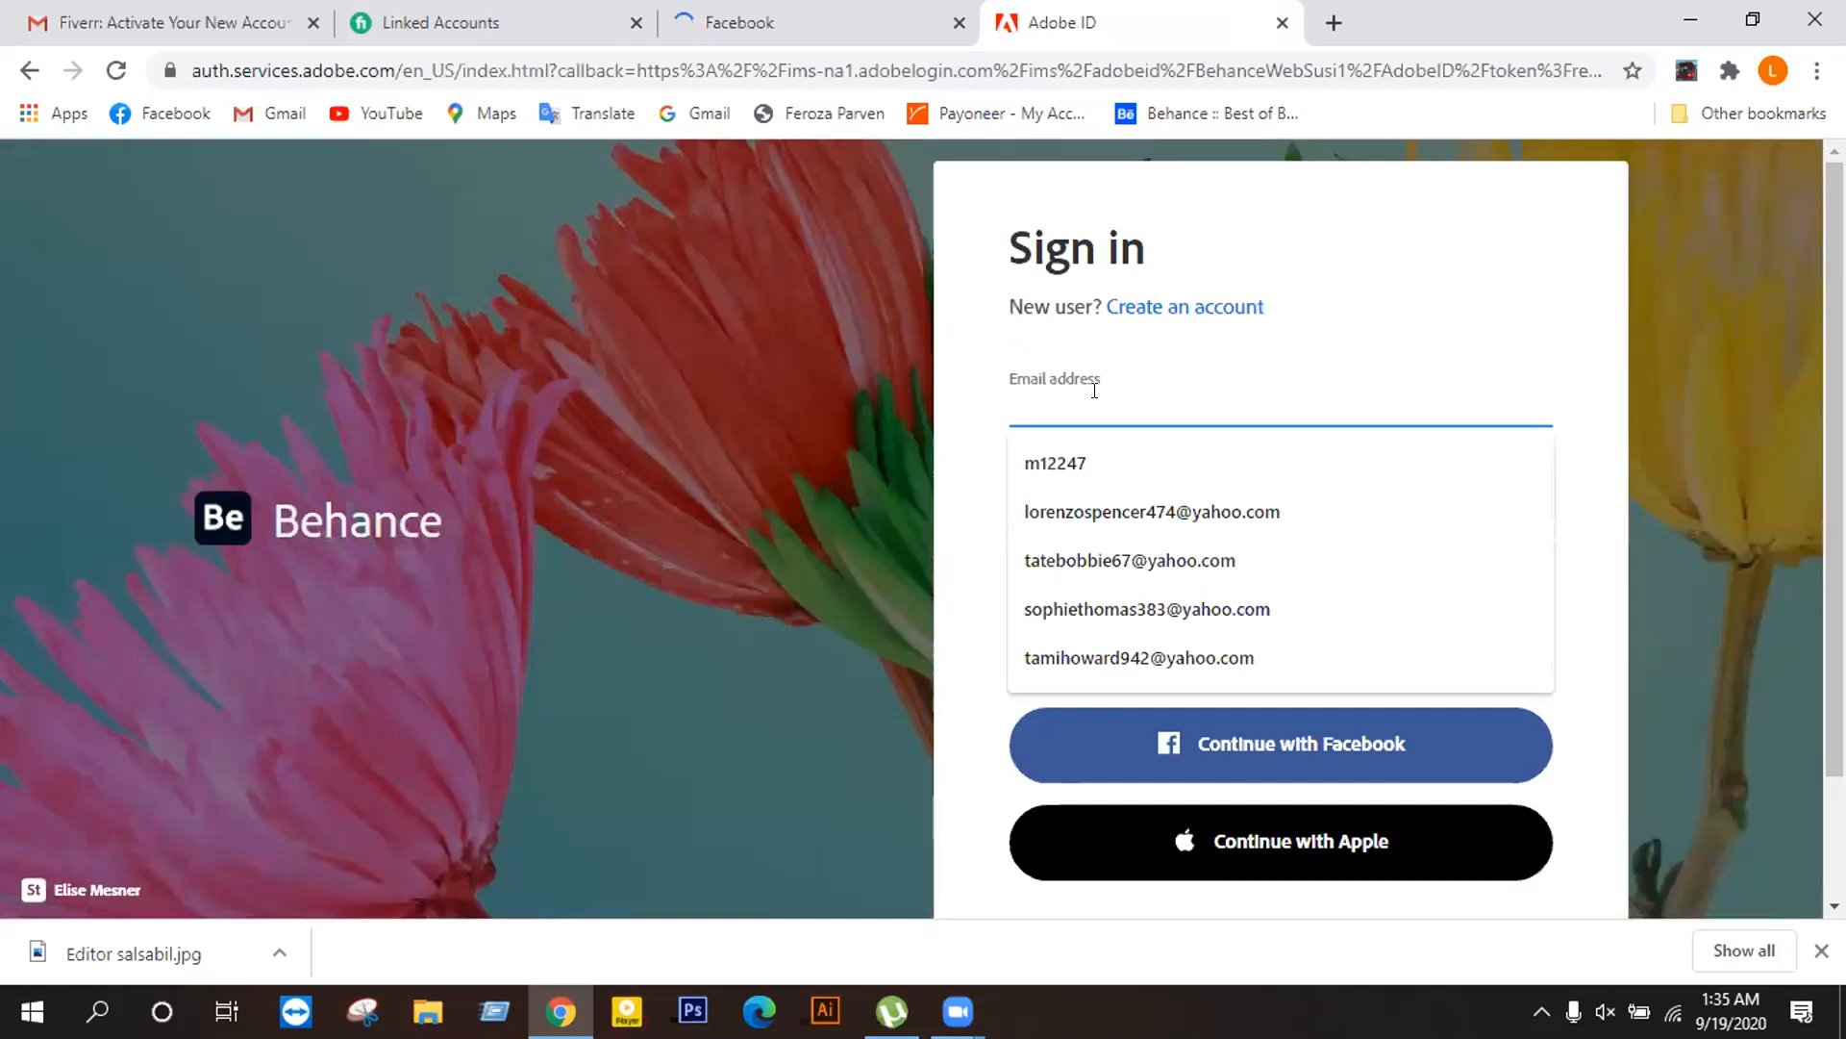
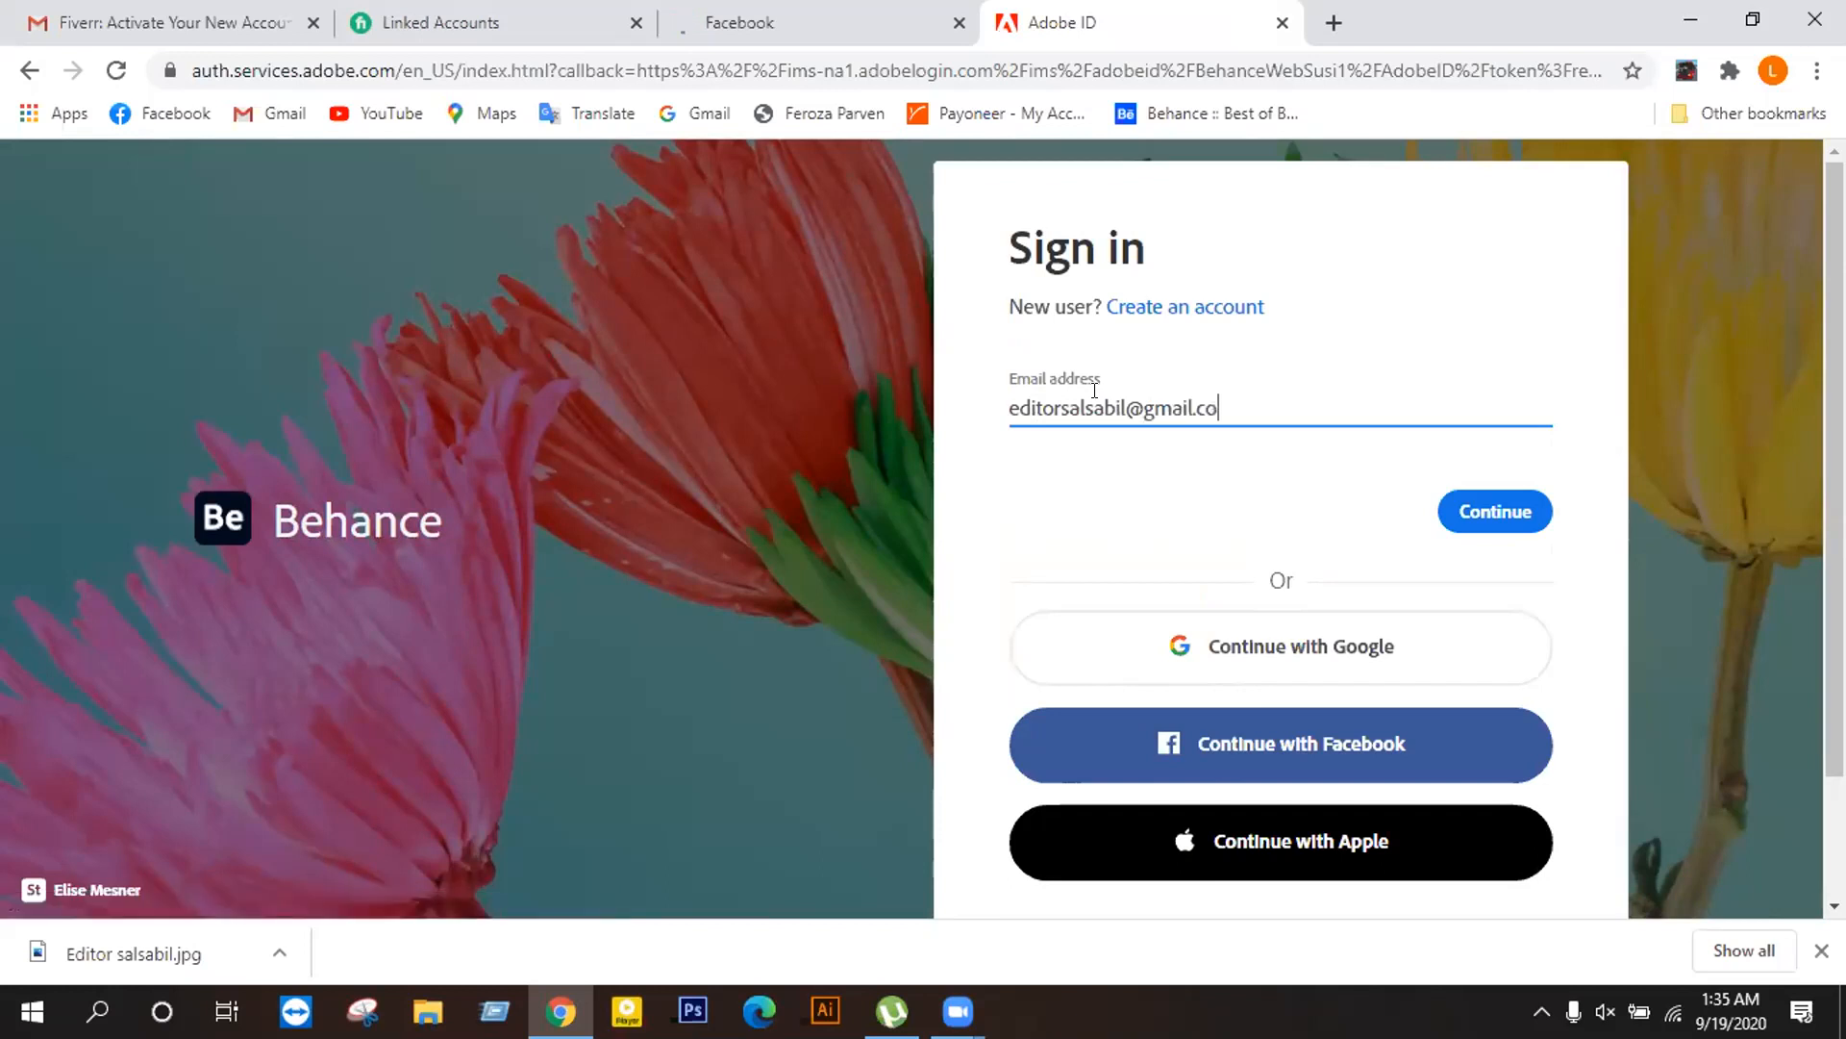
{"action": "left_click", "coordinate": [1461, 509]}
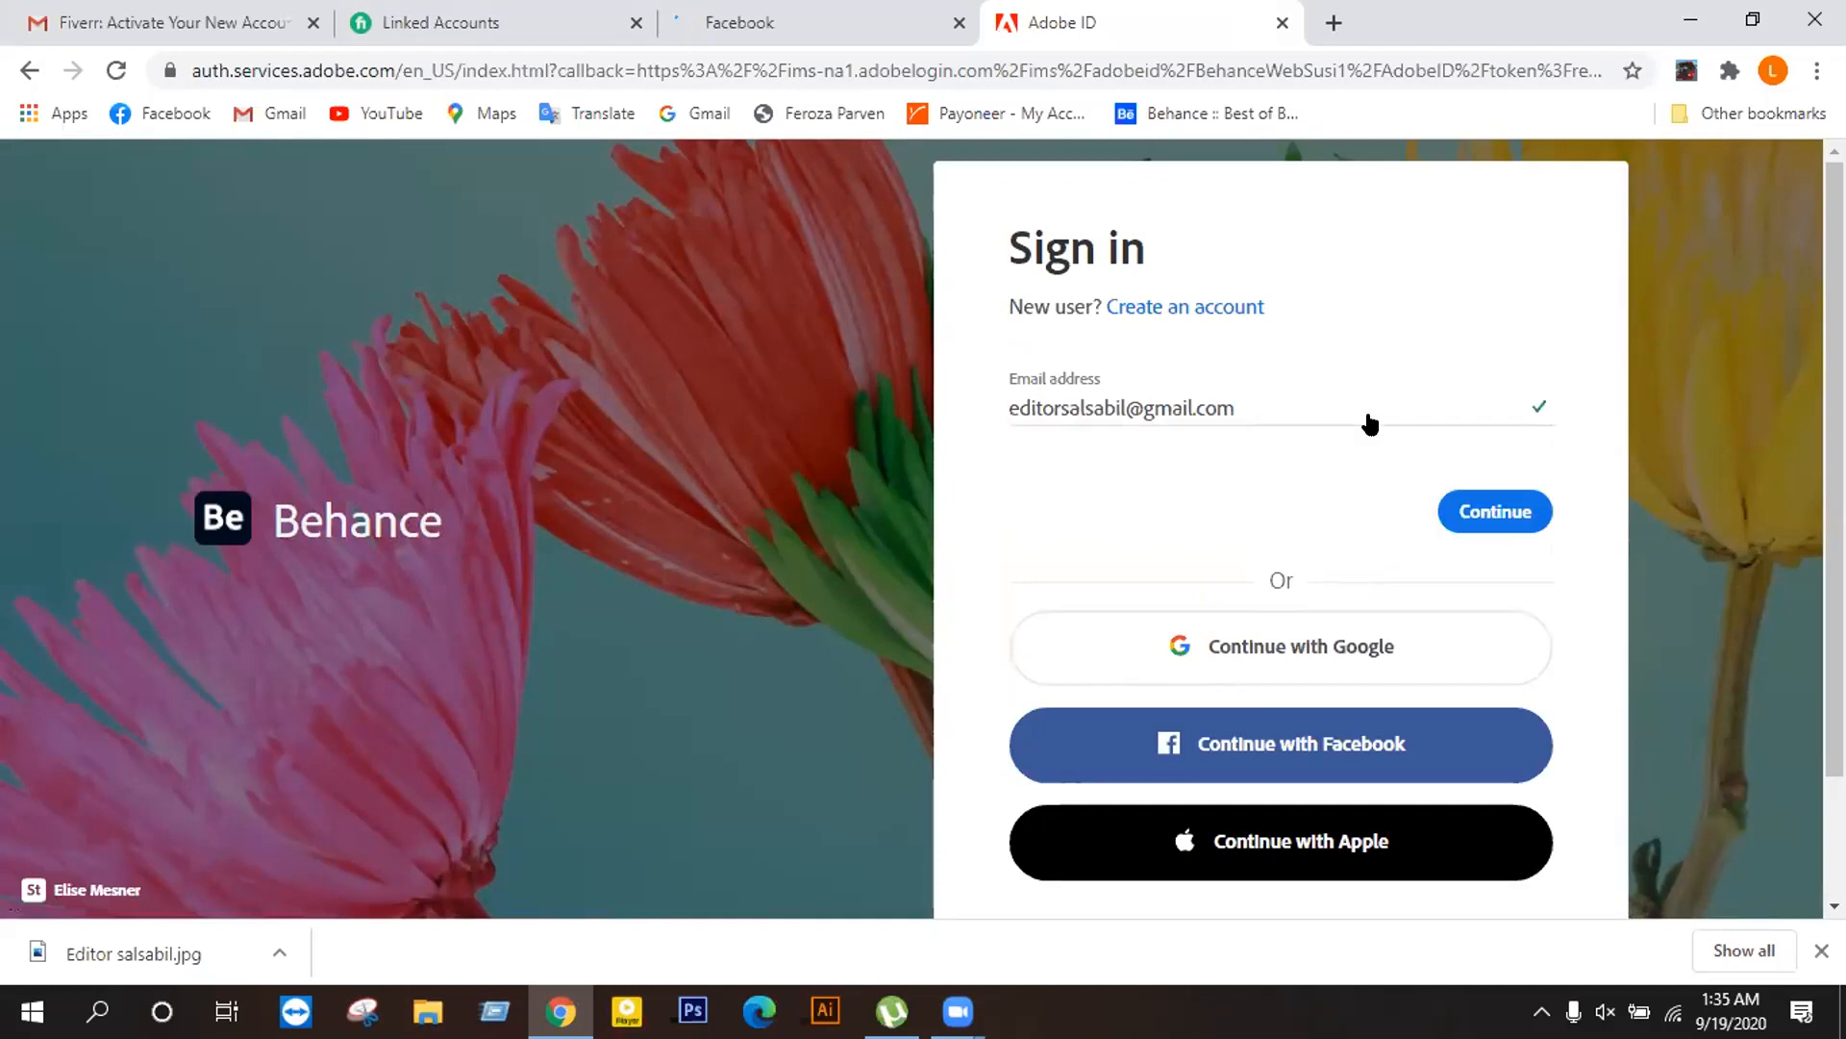
Enter and submit the account password, which Adobe rejects as incorrect
{"action": "scroll", "coordinate": [1373, 445], "scroll_direction": "down", "scroll_amount": 2}
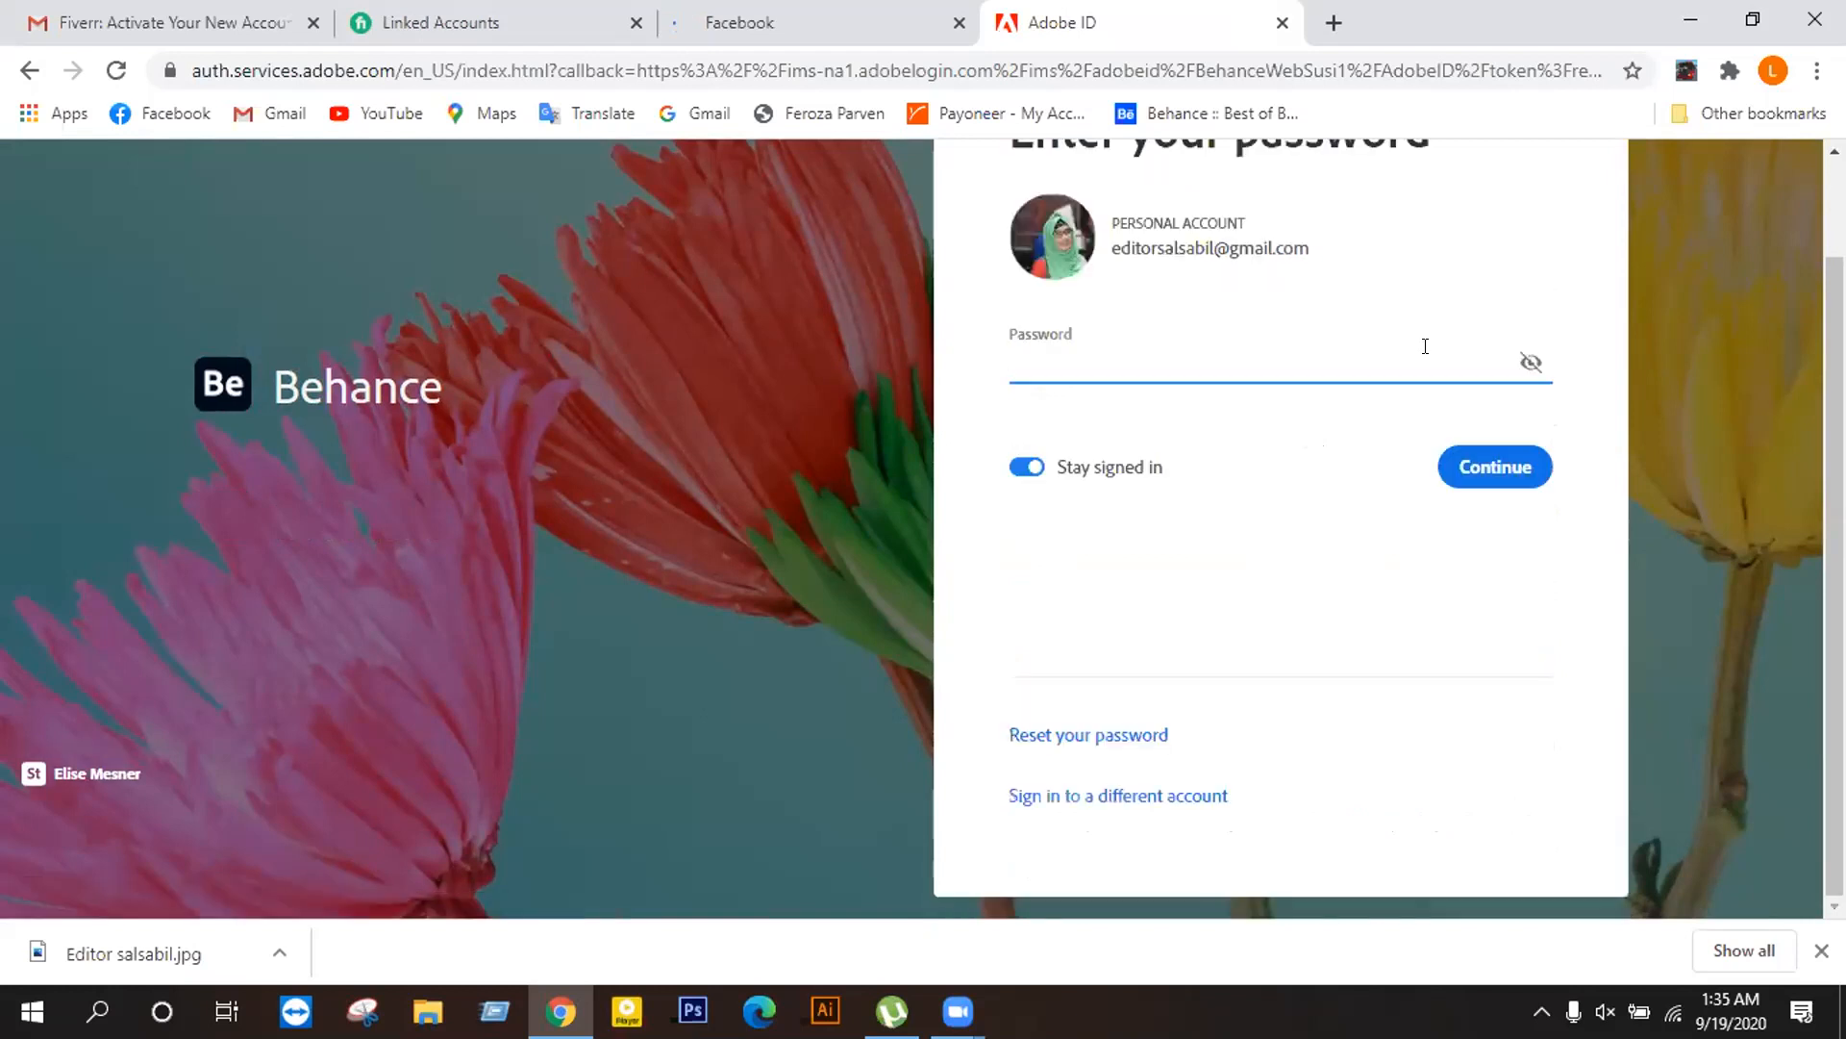
{"action": "type", "text": "••••••••••••"}
{"action": "left_click", "coordinate": [1516, 458]}
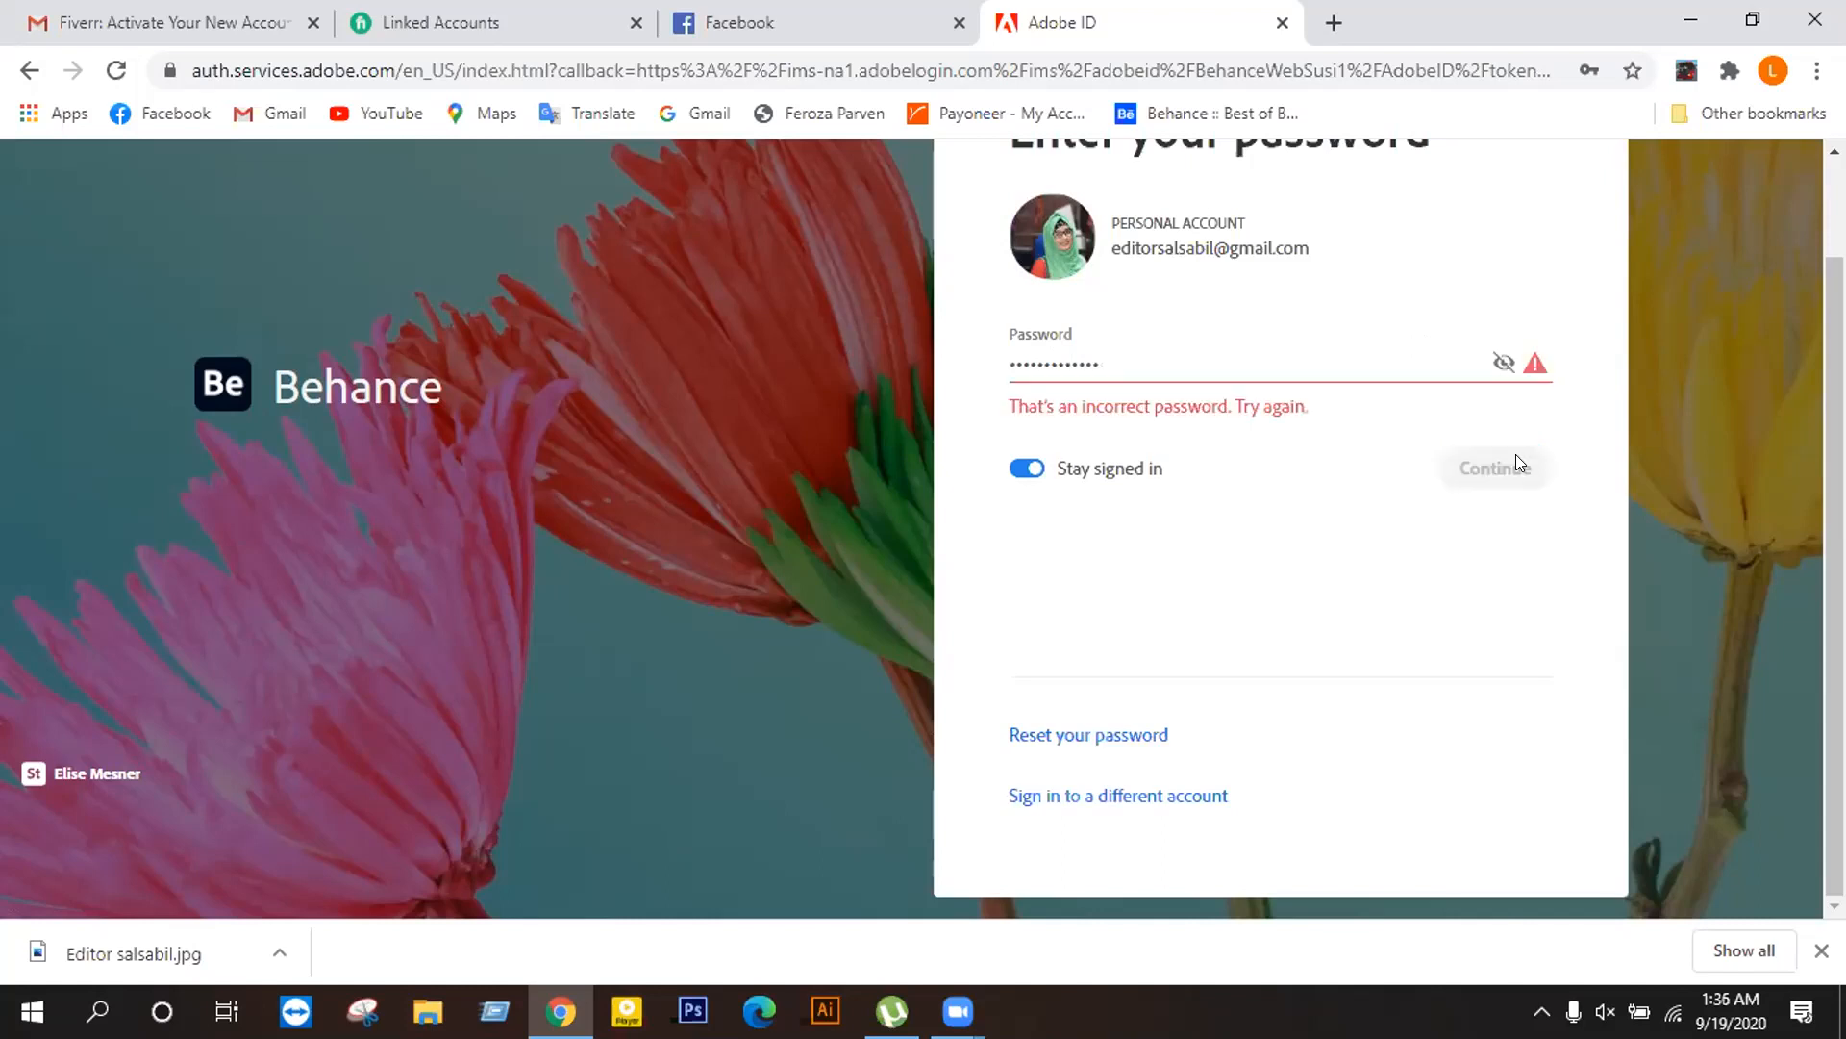
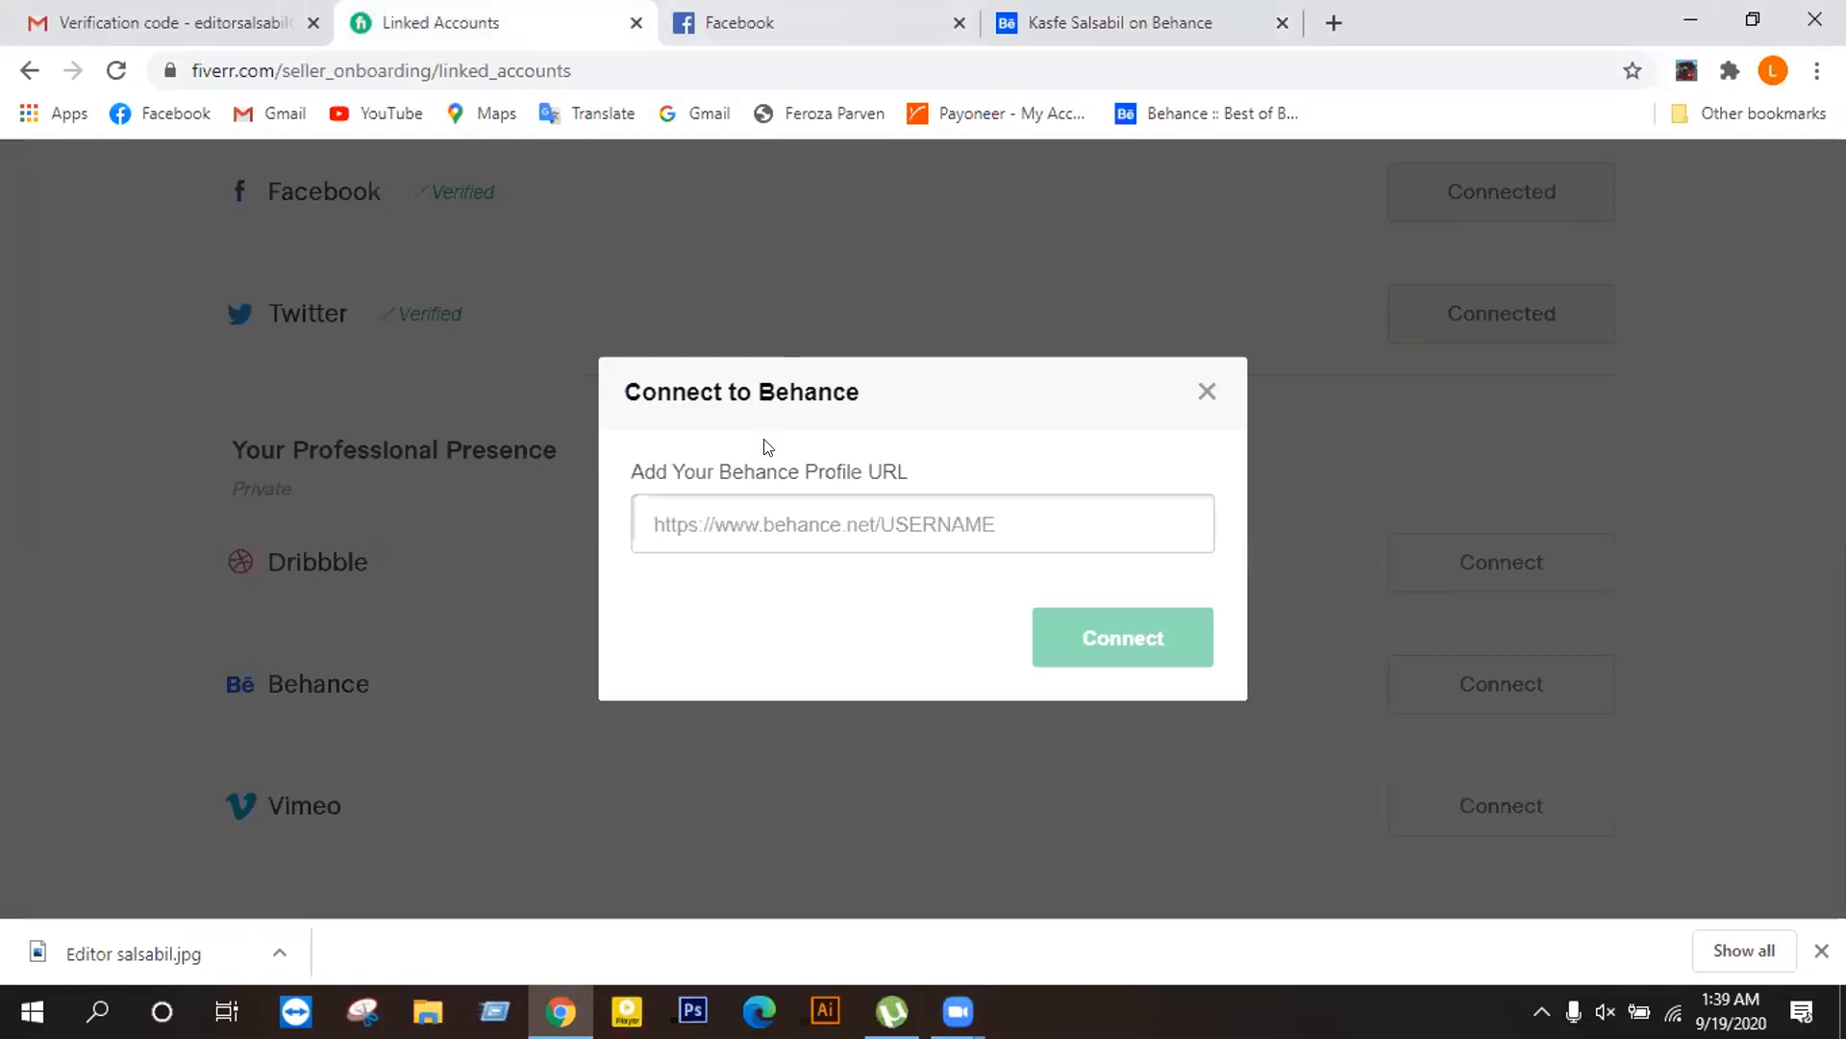
Paste the Behance profile URL into Fiverr and try Copy & Open to reach Behance's editor
{"action": "type", "text": "https://www.behance.net/editorsalsabil"}
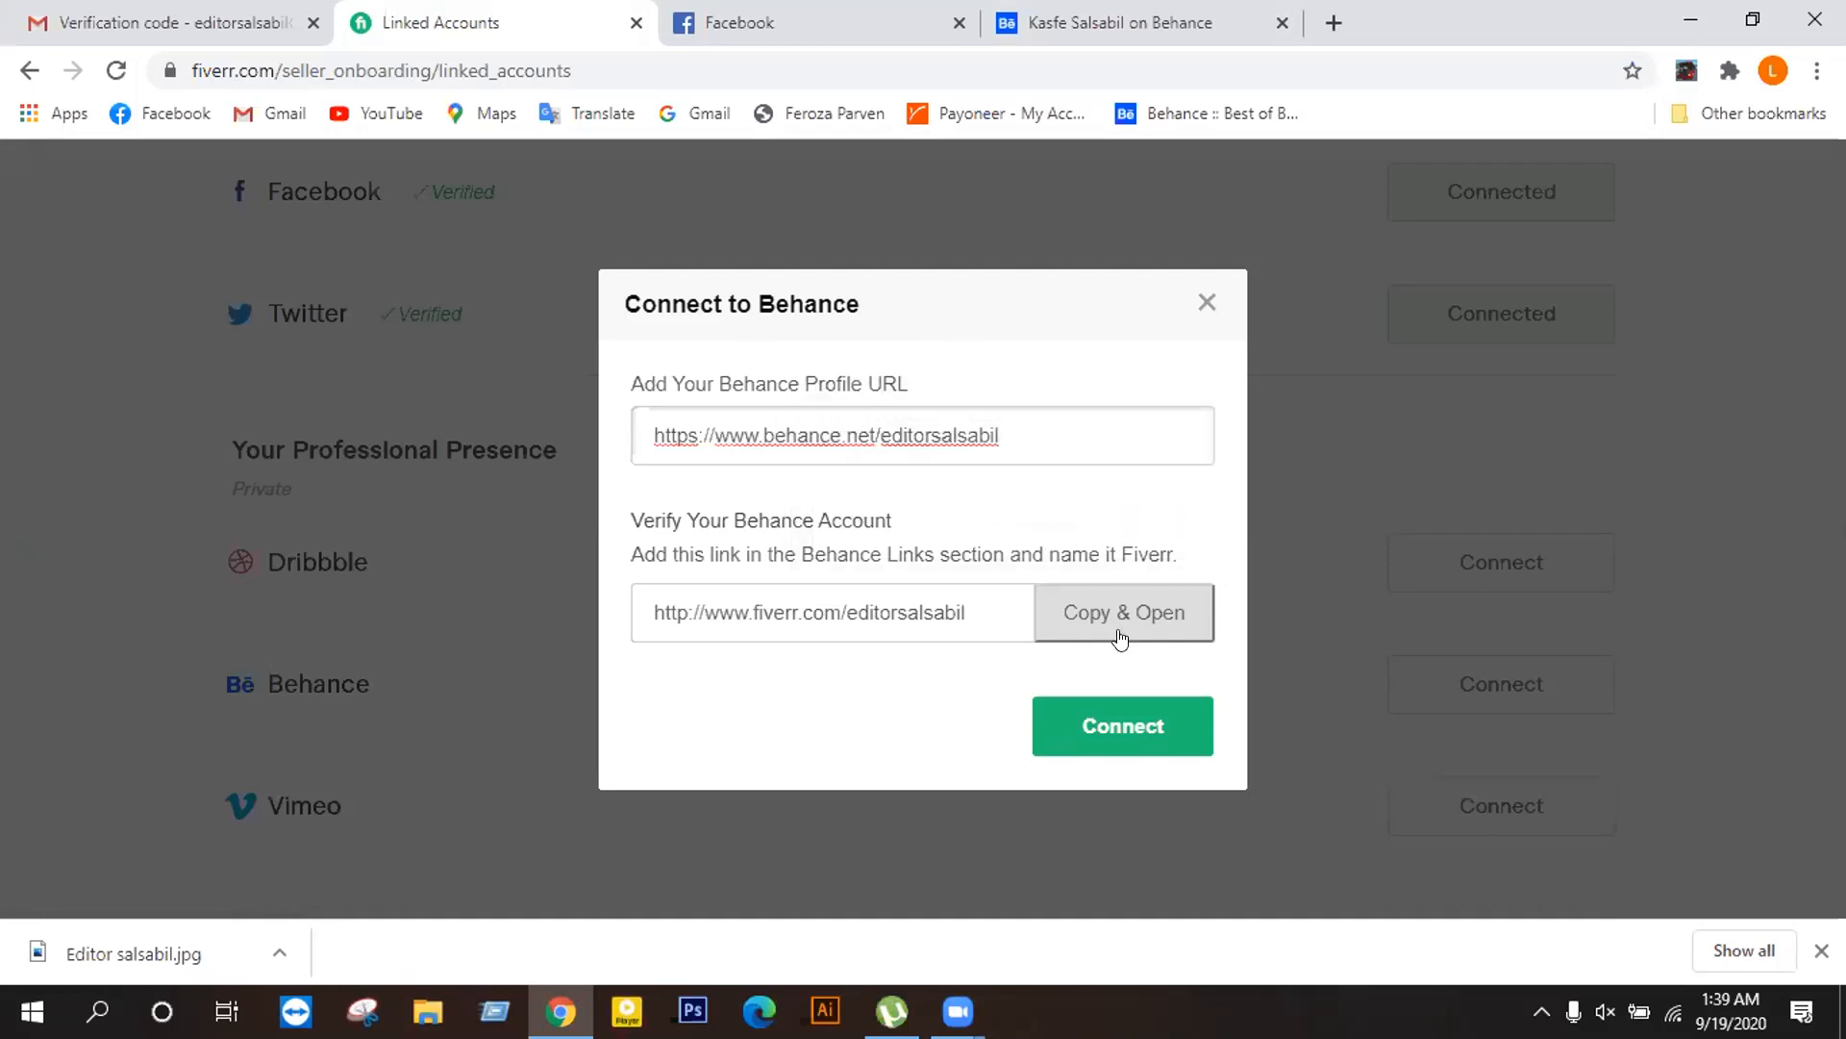
{"action": "left_click", "coordinate": [1090, 622]}
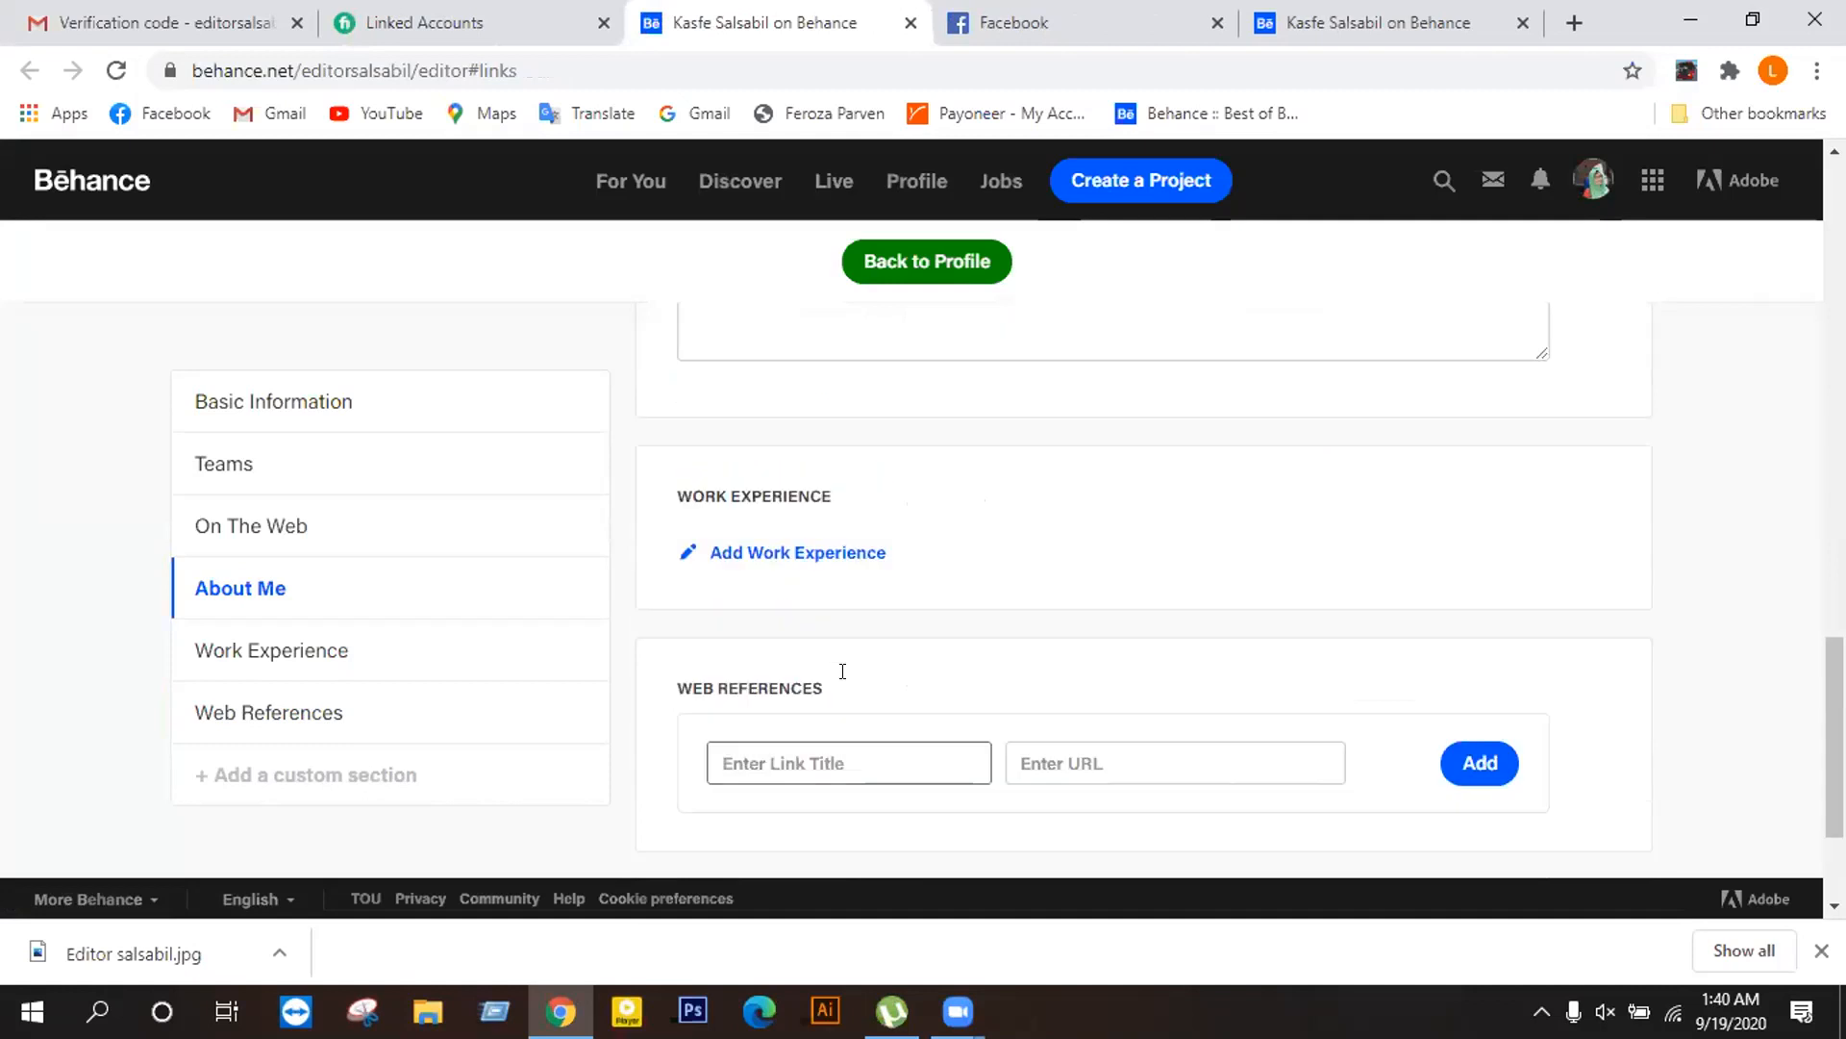
{"action": "scroll", "coordinate": [843, 672], "scroll_direction": "up", "scroll_amount": 4}
{"action": "scroll", "coordinate": [825, 709], "scroll_direction": "down", "scroll_amount": 3}
{"action": "scroll", "coordinate": [824, 707], "scroll_direction": "down", "scroll_amount": 2}
{"action": "scroll", "coordinate": [824, 704], "scroll_direction": "up", "scroll_amount": 12}
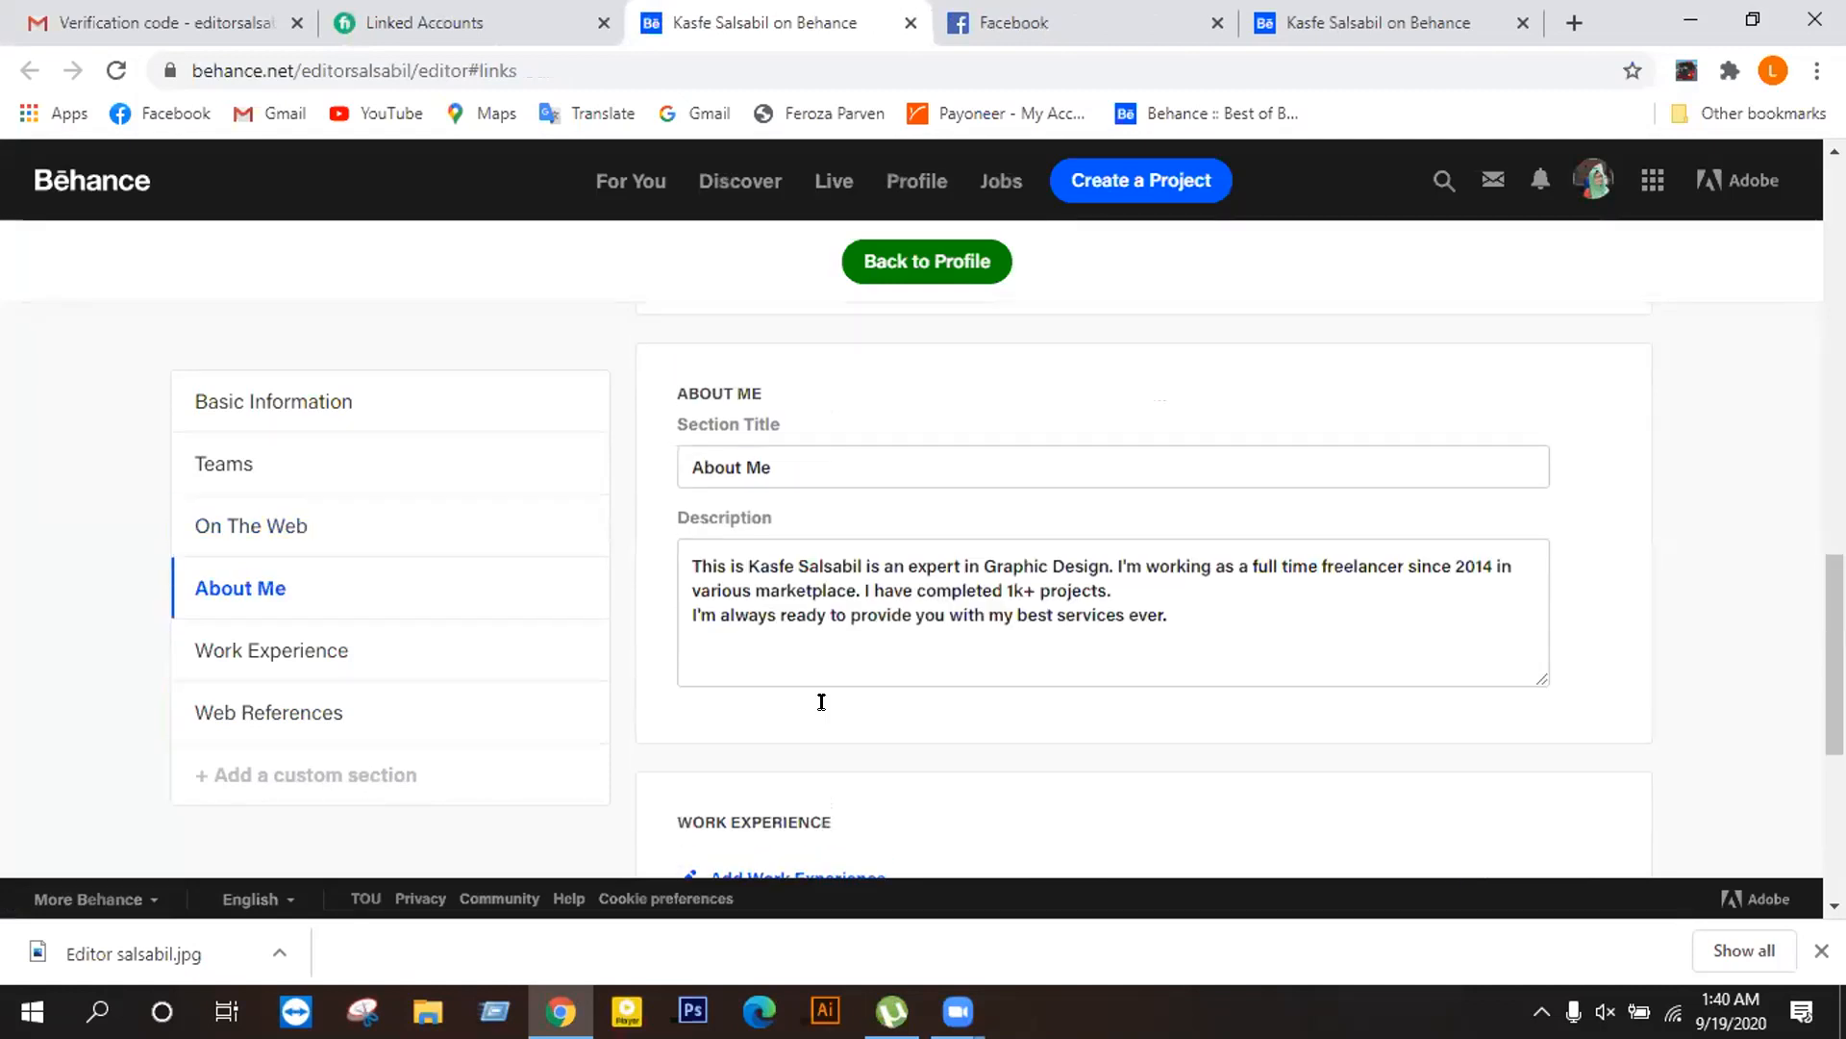
{"action": "left_click", "coordinate": [910, 23]}
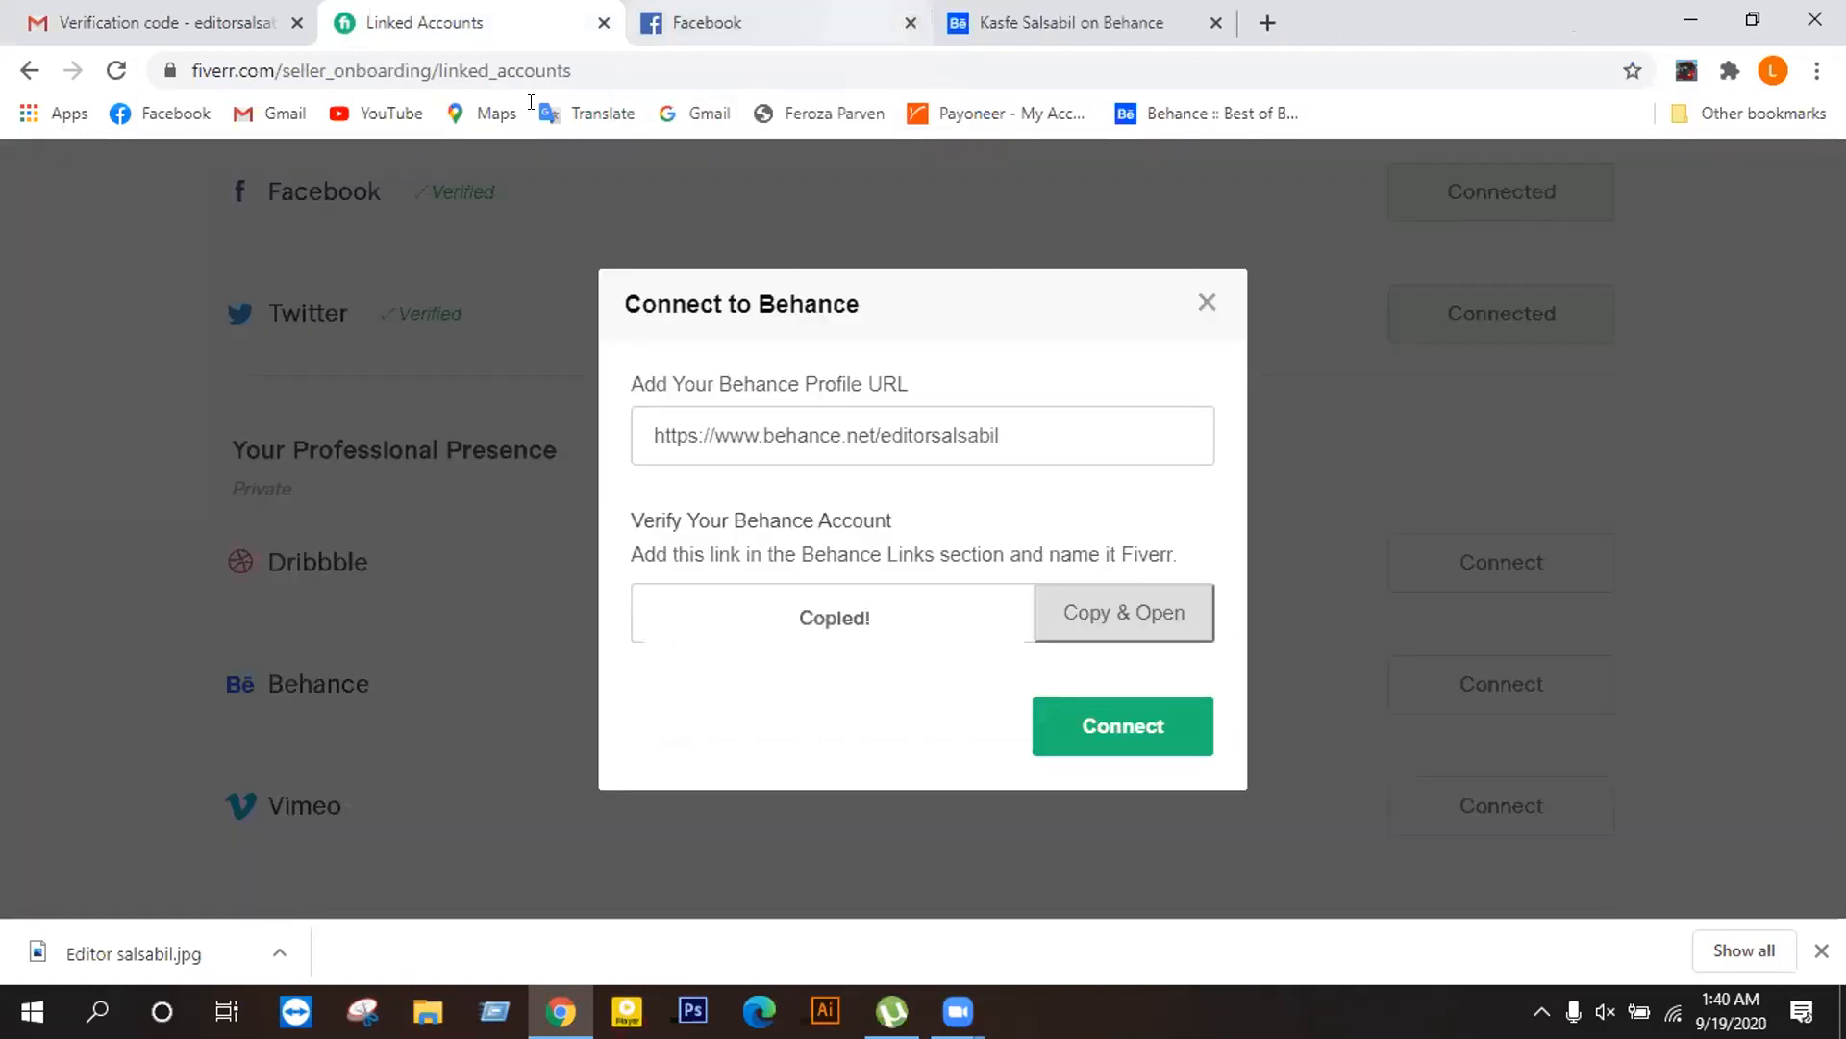
{"action": "left_click", "coordinate": [1207, 302]}
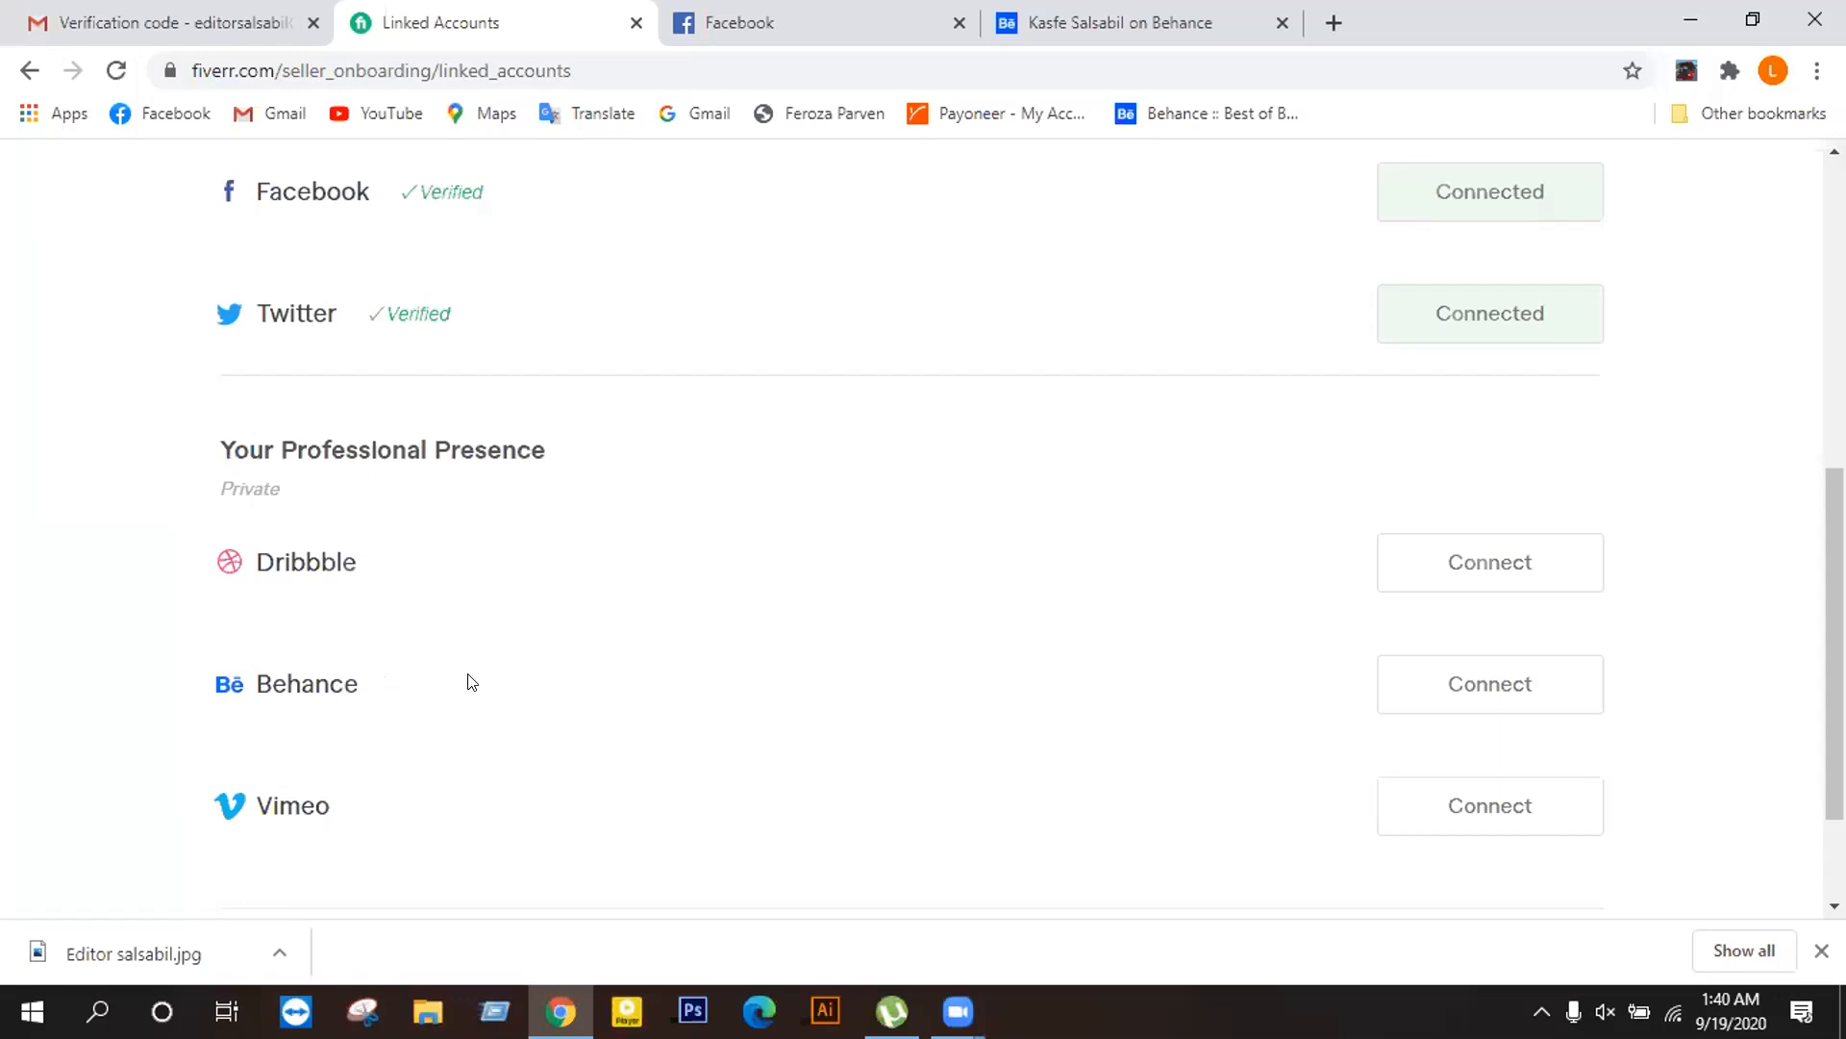
{"action": "left_click", "coordinate": [1471, 705]}
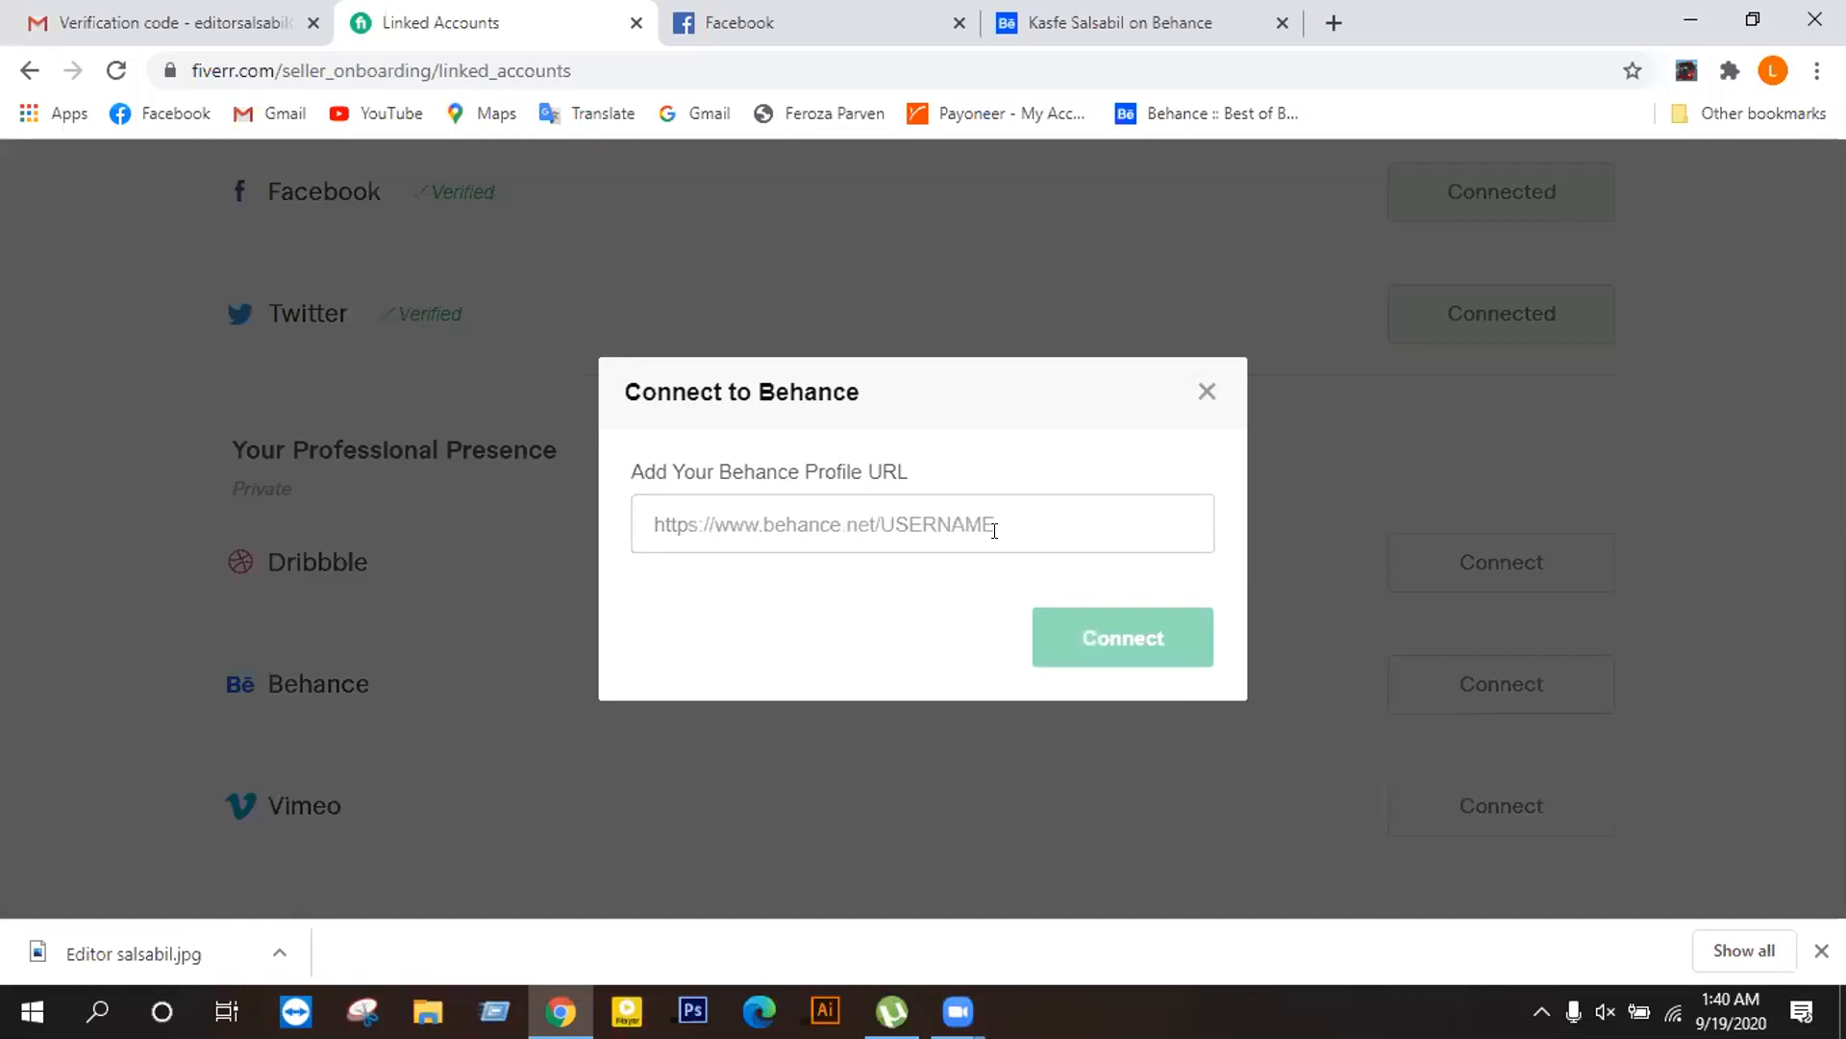
Recopy the Behance profile address, paste it into Fiverr, connect, and open the Behance editor
{"action": "left_click", "coordinate": [1069, 21]}
{"action": "left_click", "coordinate": [313, 69]}
{"action": "key", "text": "ctrl+c"}
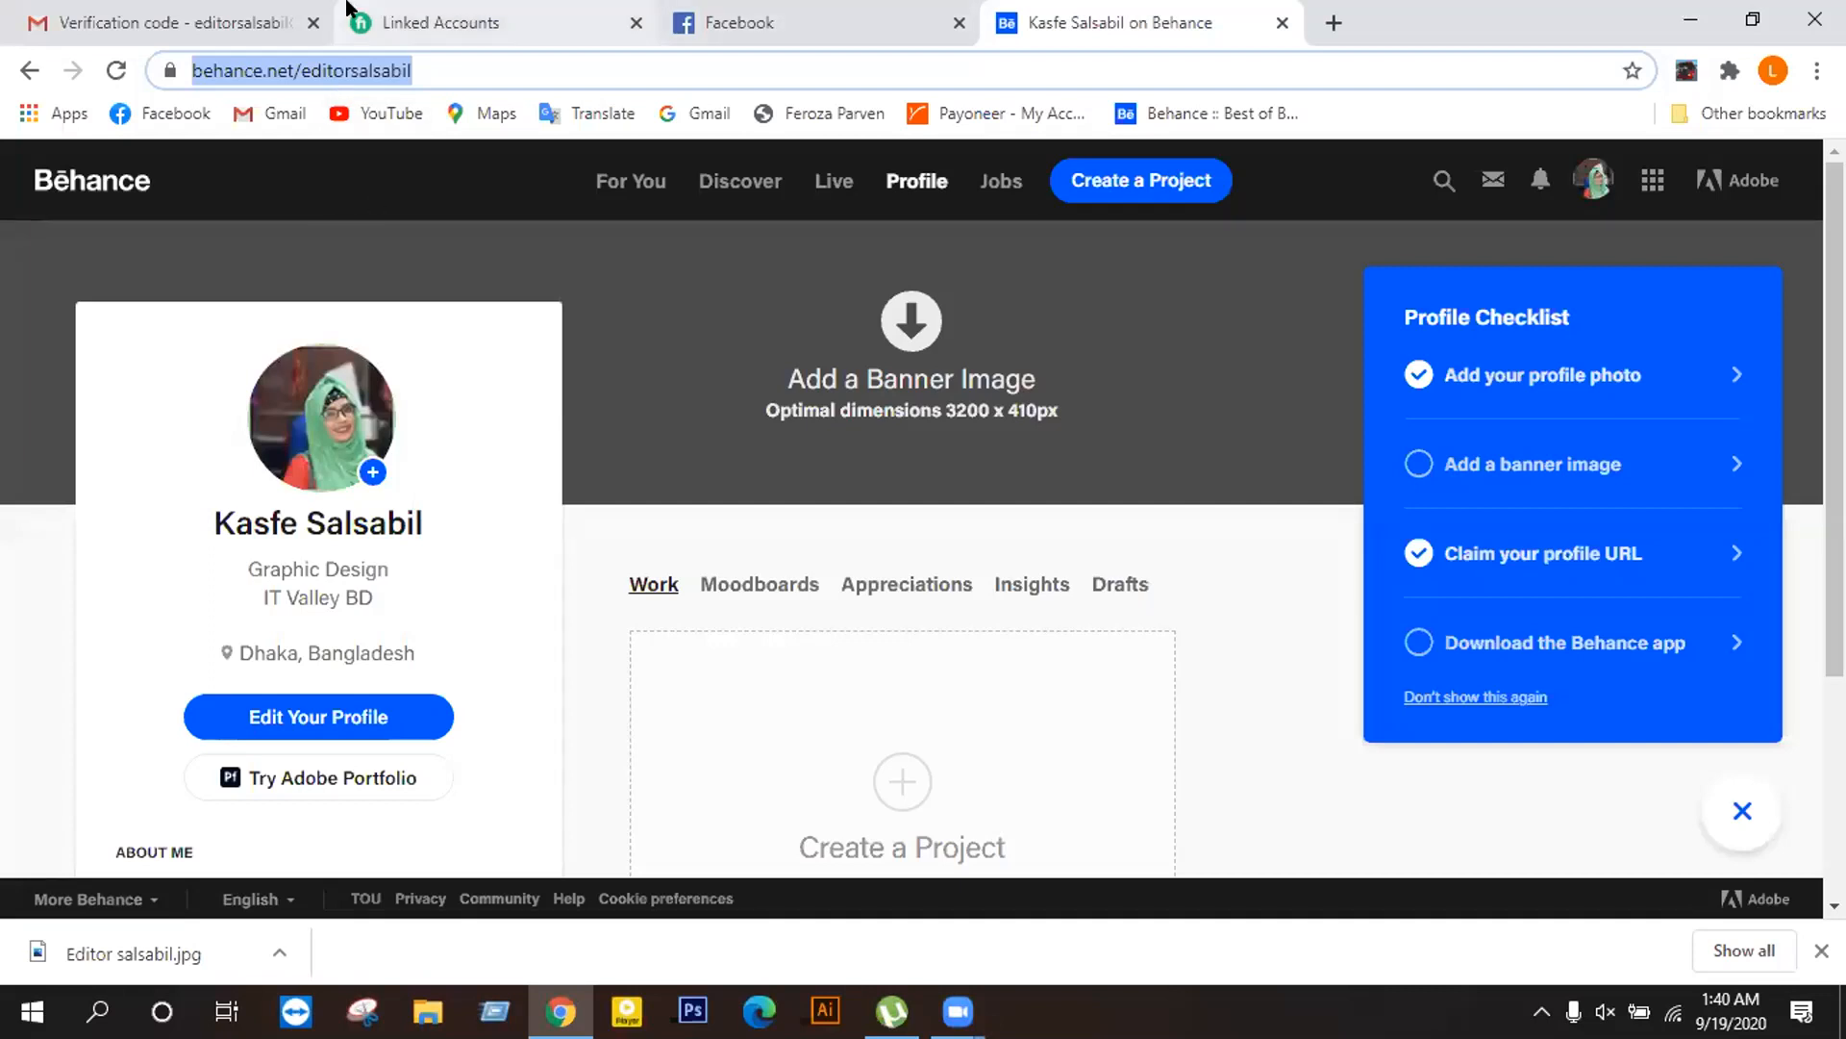
{"action": "left_click", "coordinate": [459, 20]}
{"action": "left_click", "coordinate": [799, 532]}
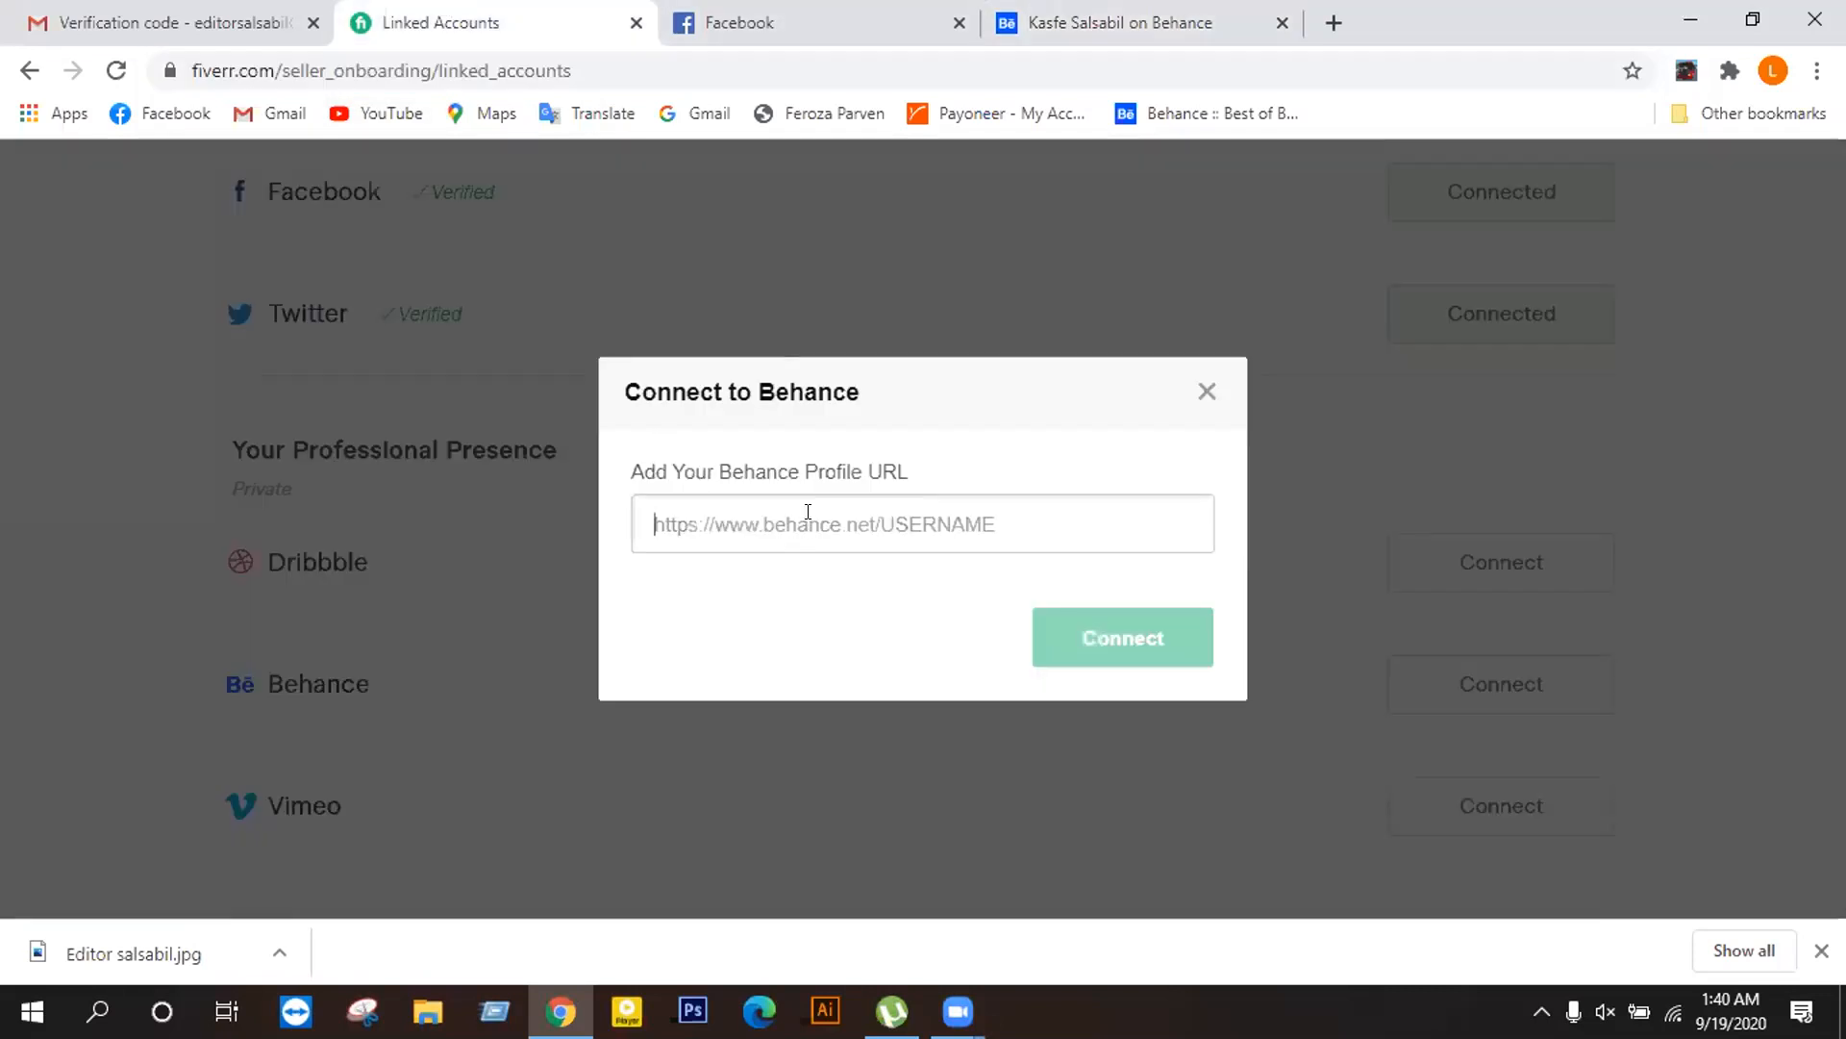
{"action": "key", "text": "ctrl+v"}
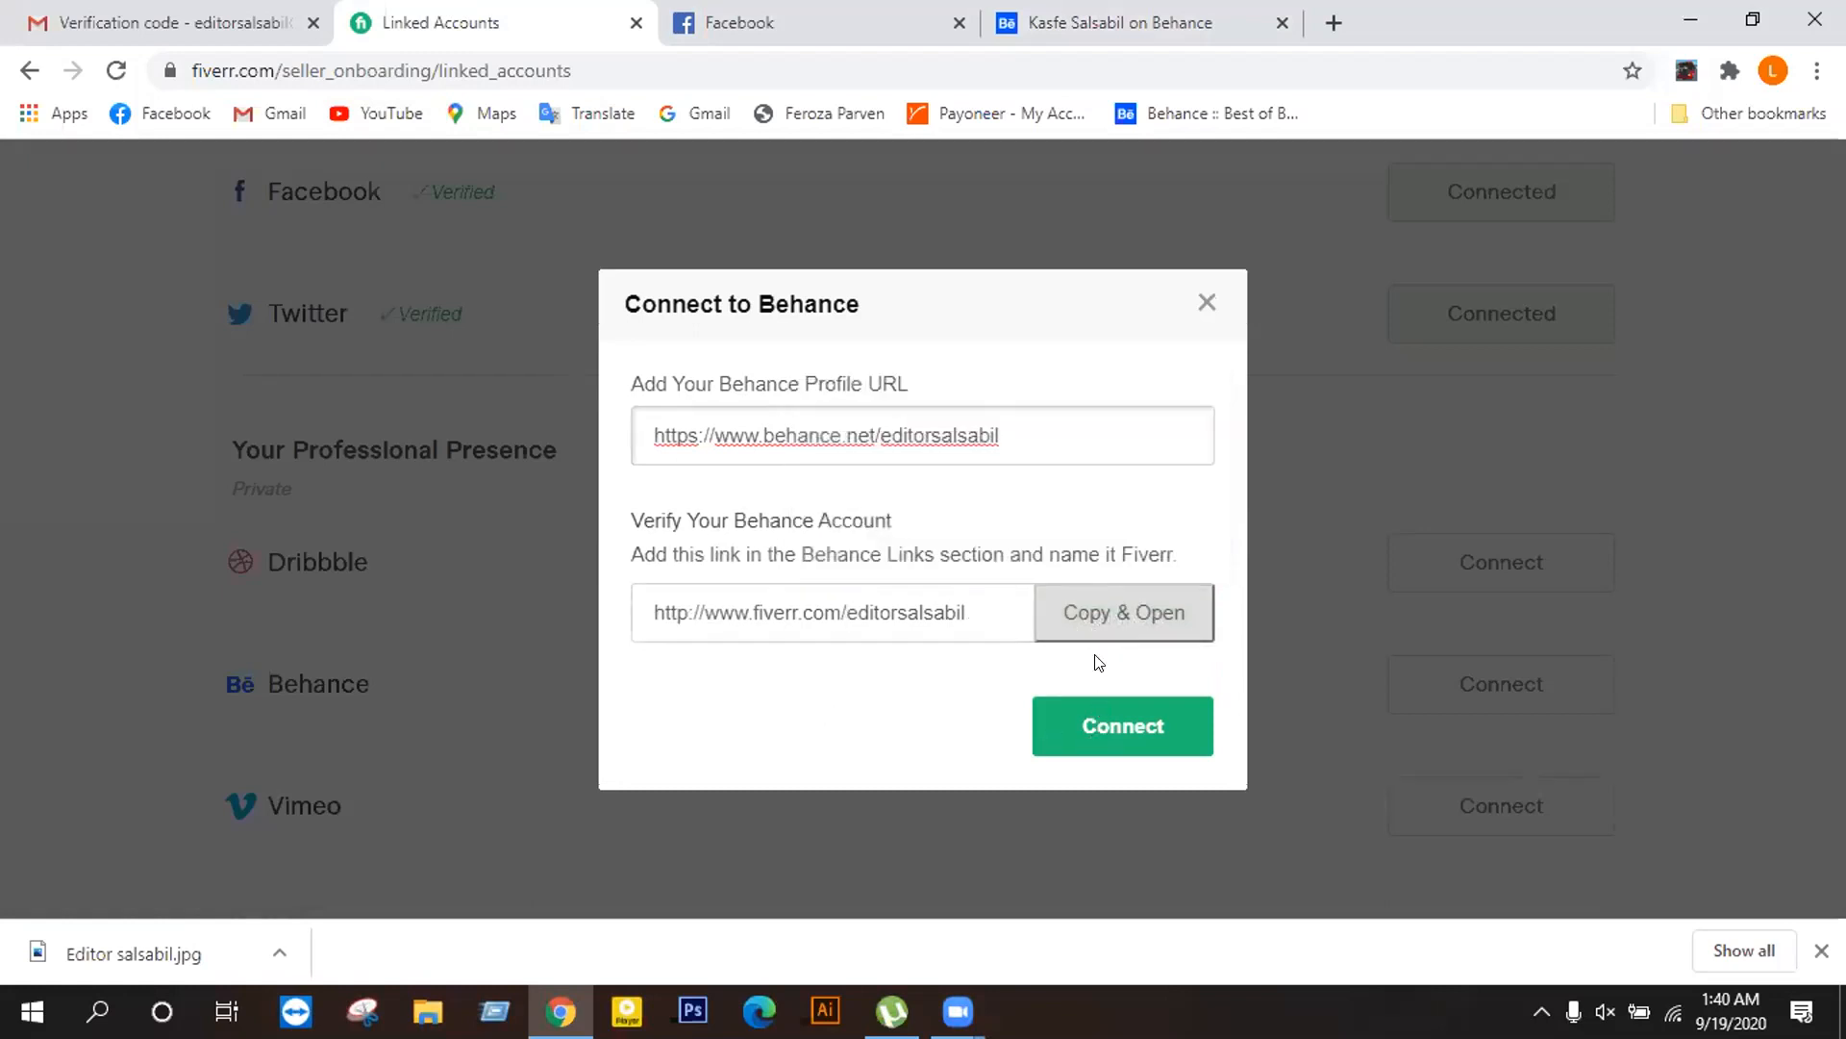
{"action": "left_click", "coordinate": [1116, 723]}
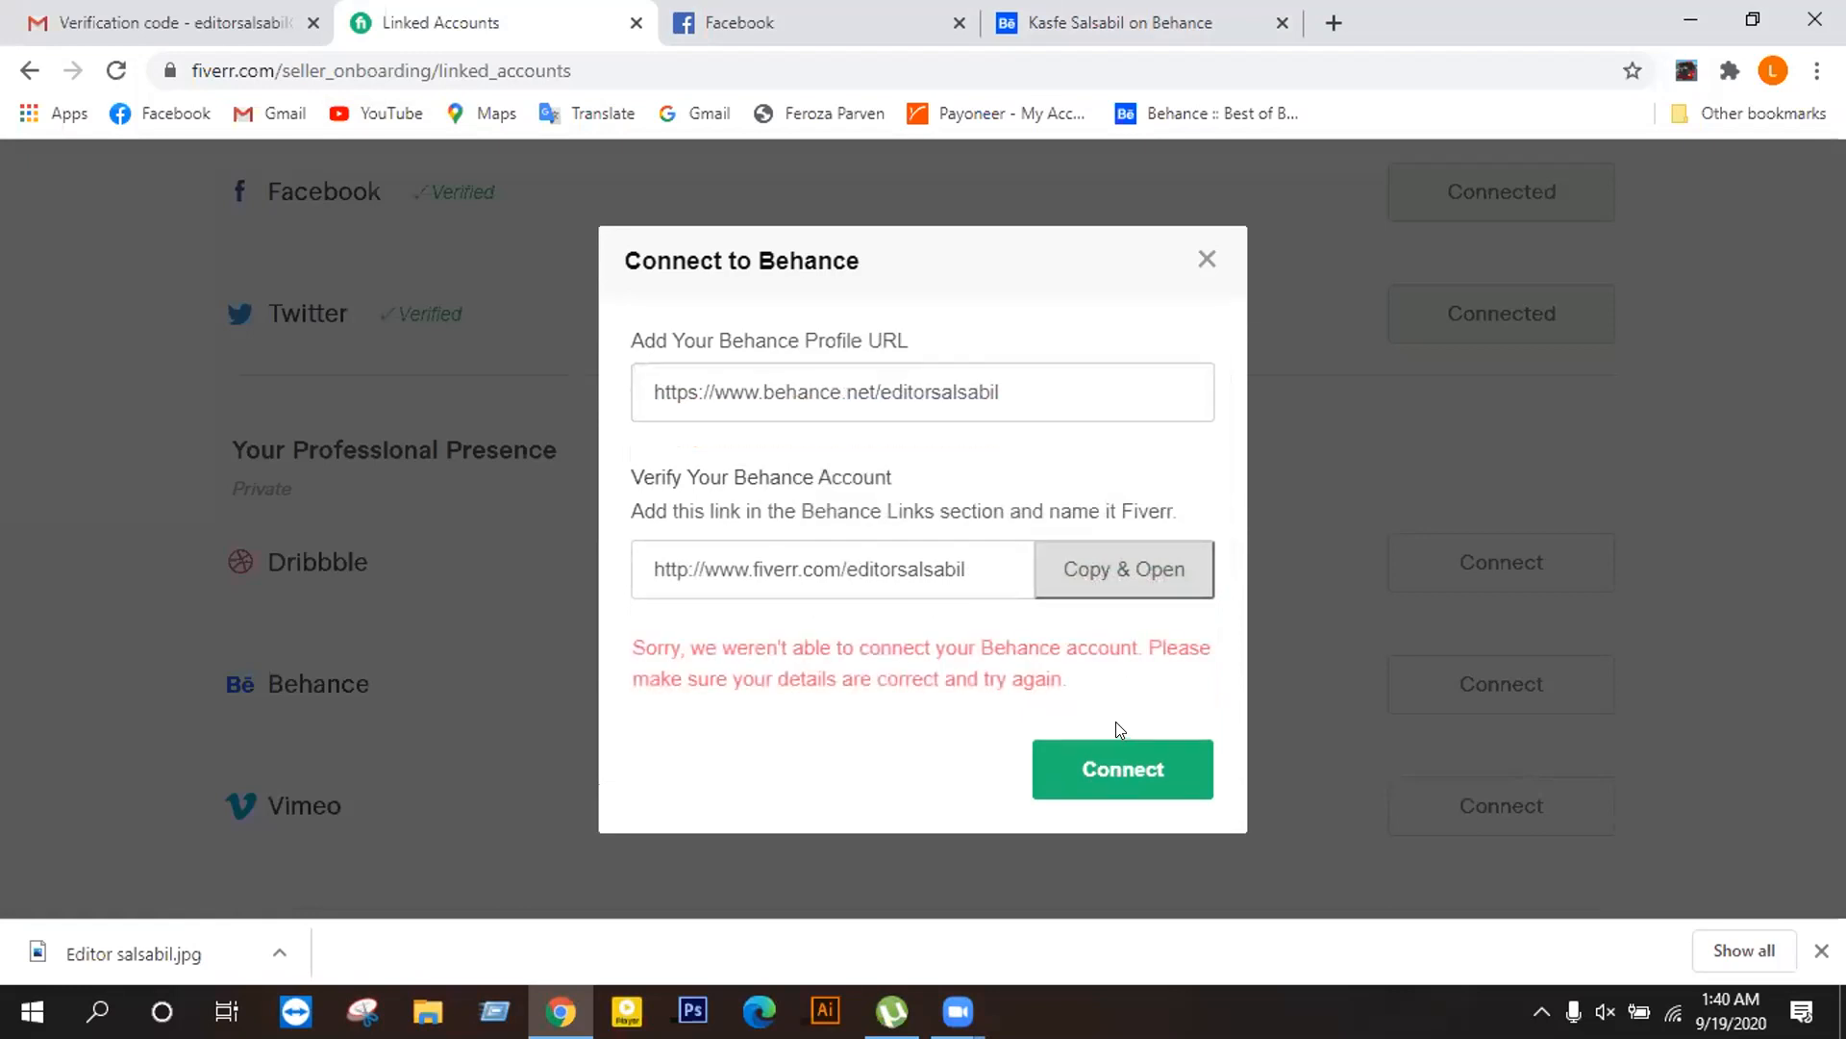
{"action": "left_click", "coordinate": [1111, 567]}
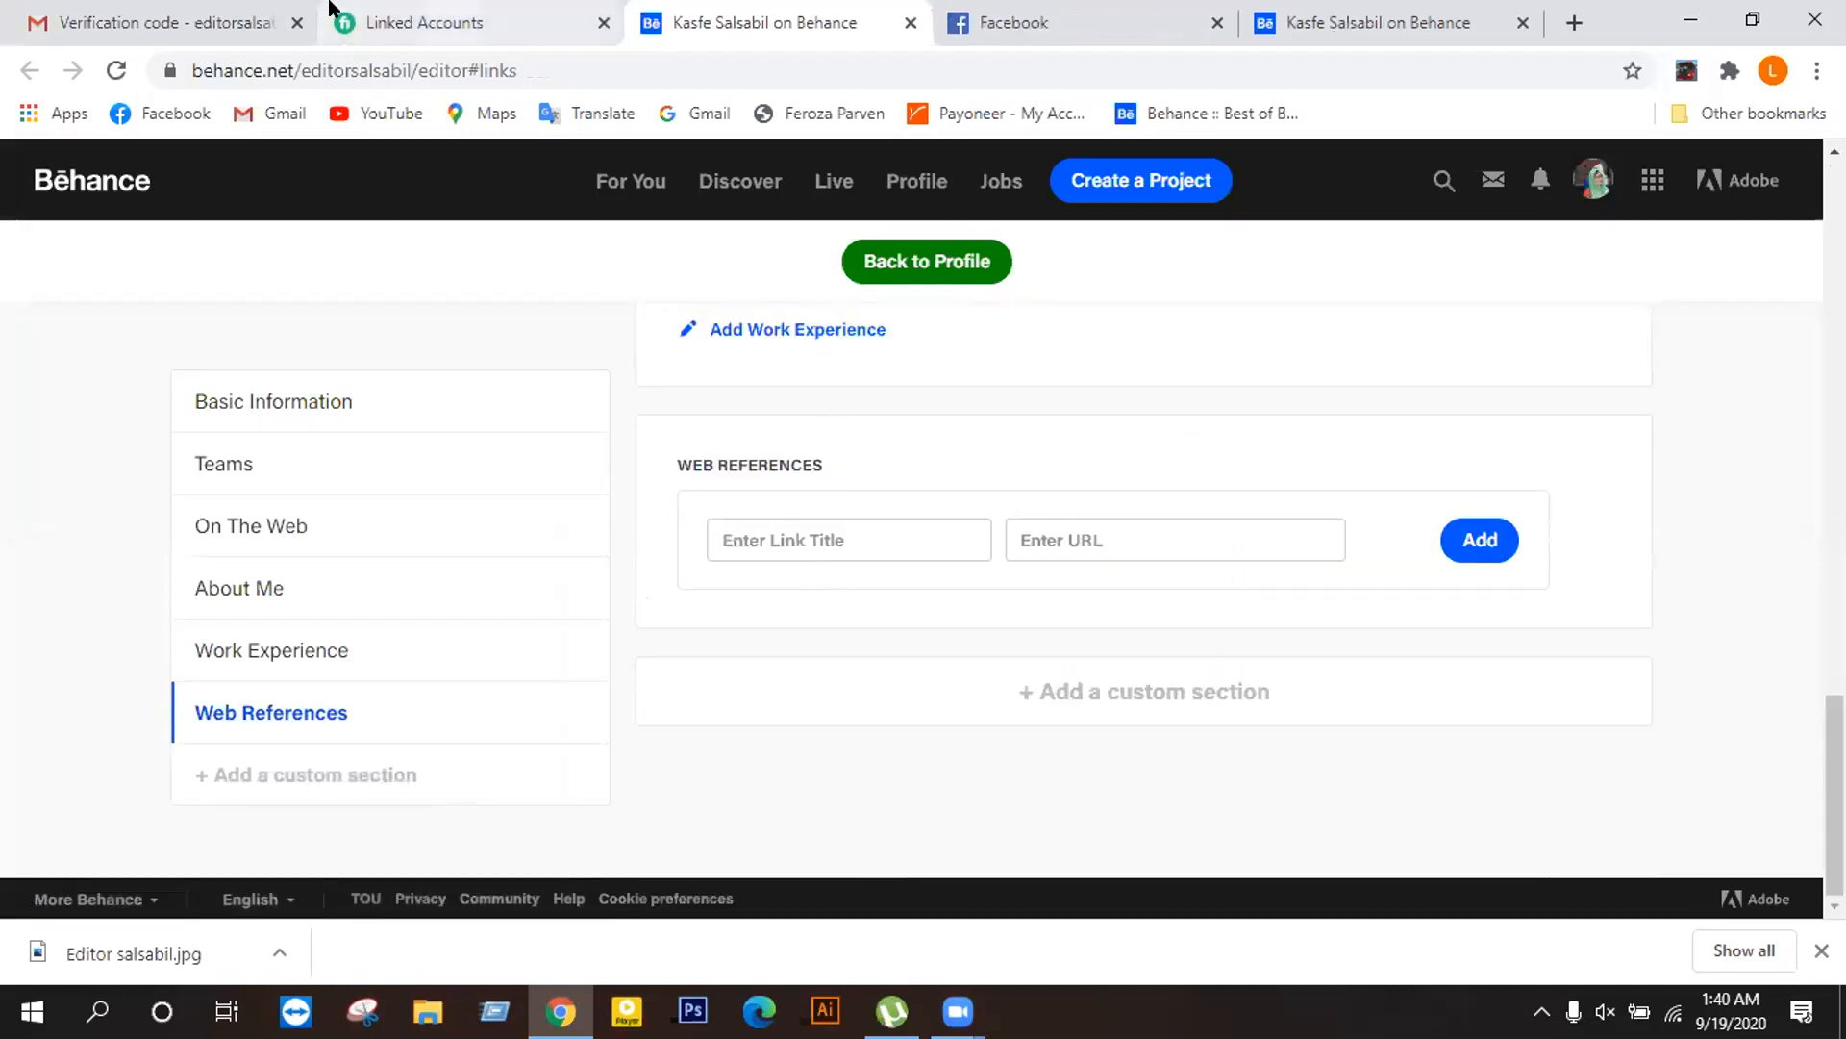
Enter 'Fiverr' as the Link Title of a new Behance web reference
{"action": "left_click", "coordinate": [458, 6]}
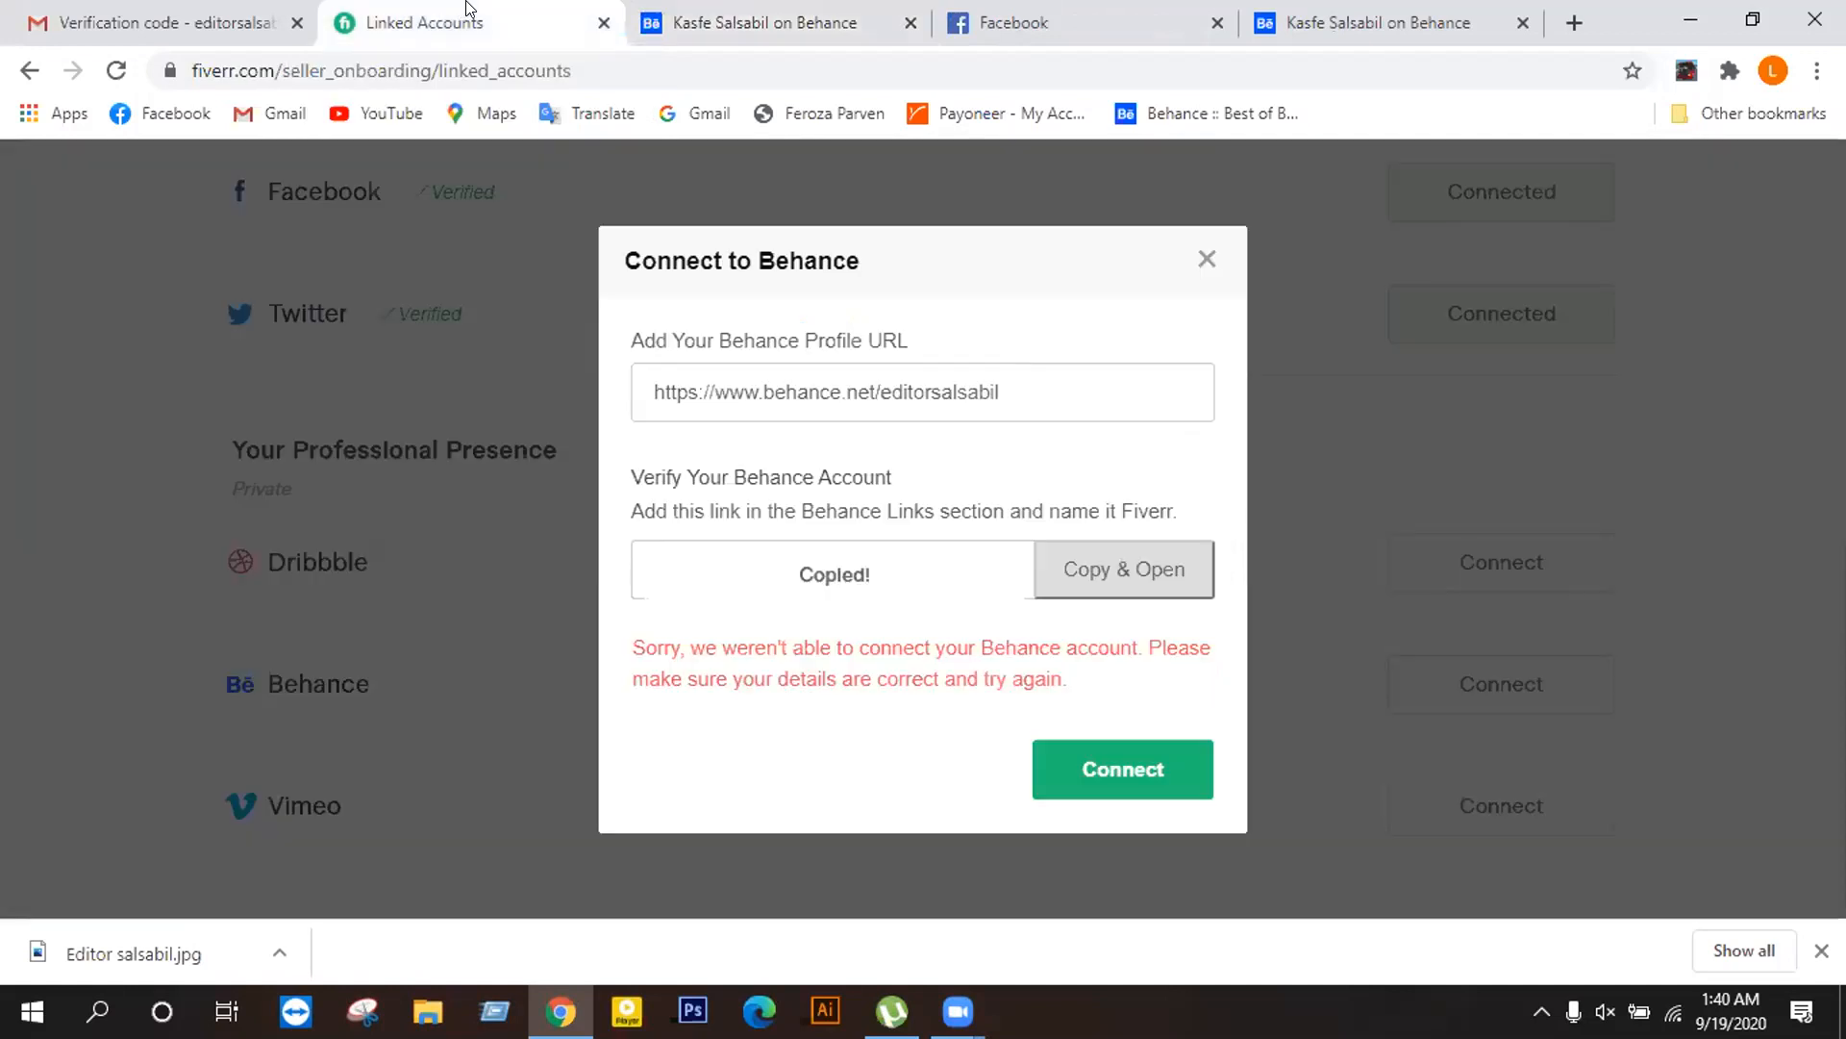
{"action": "left_click", "coordinate": [786, 19]}
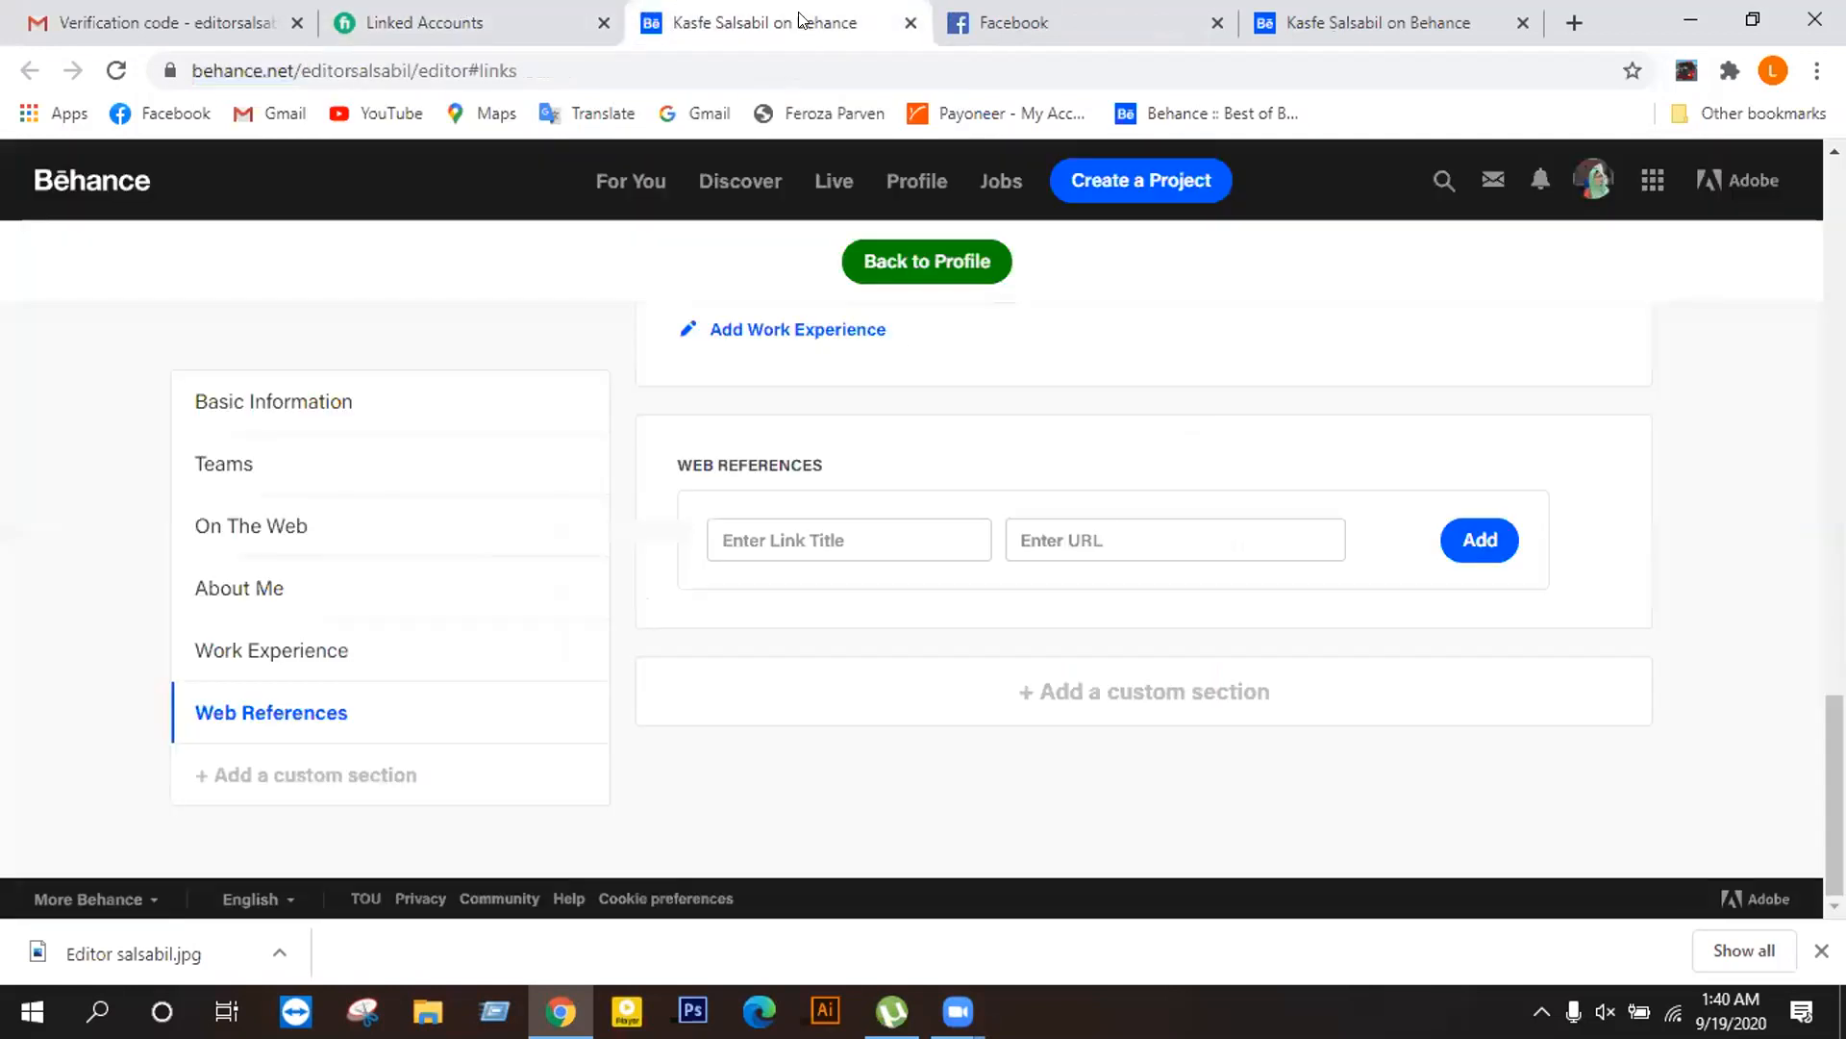
{"action": "left_click", "coordinate": [787, 538]}
{"action": "type", "text": "Fi"}
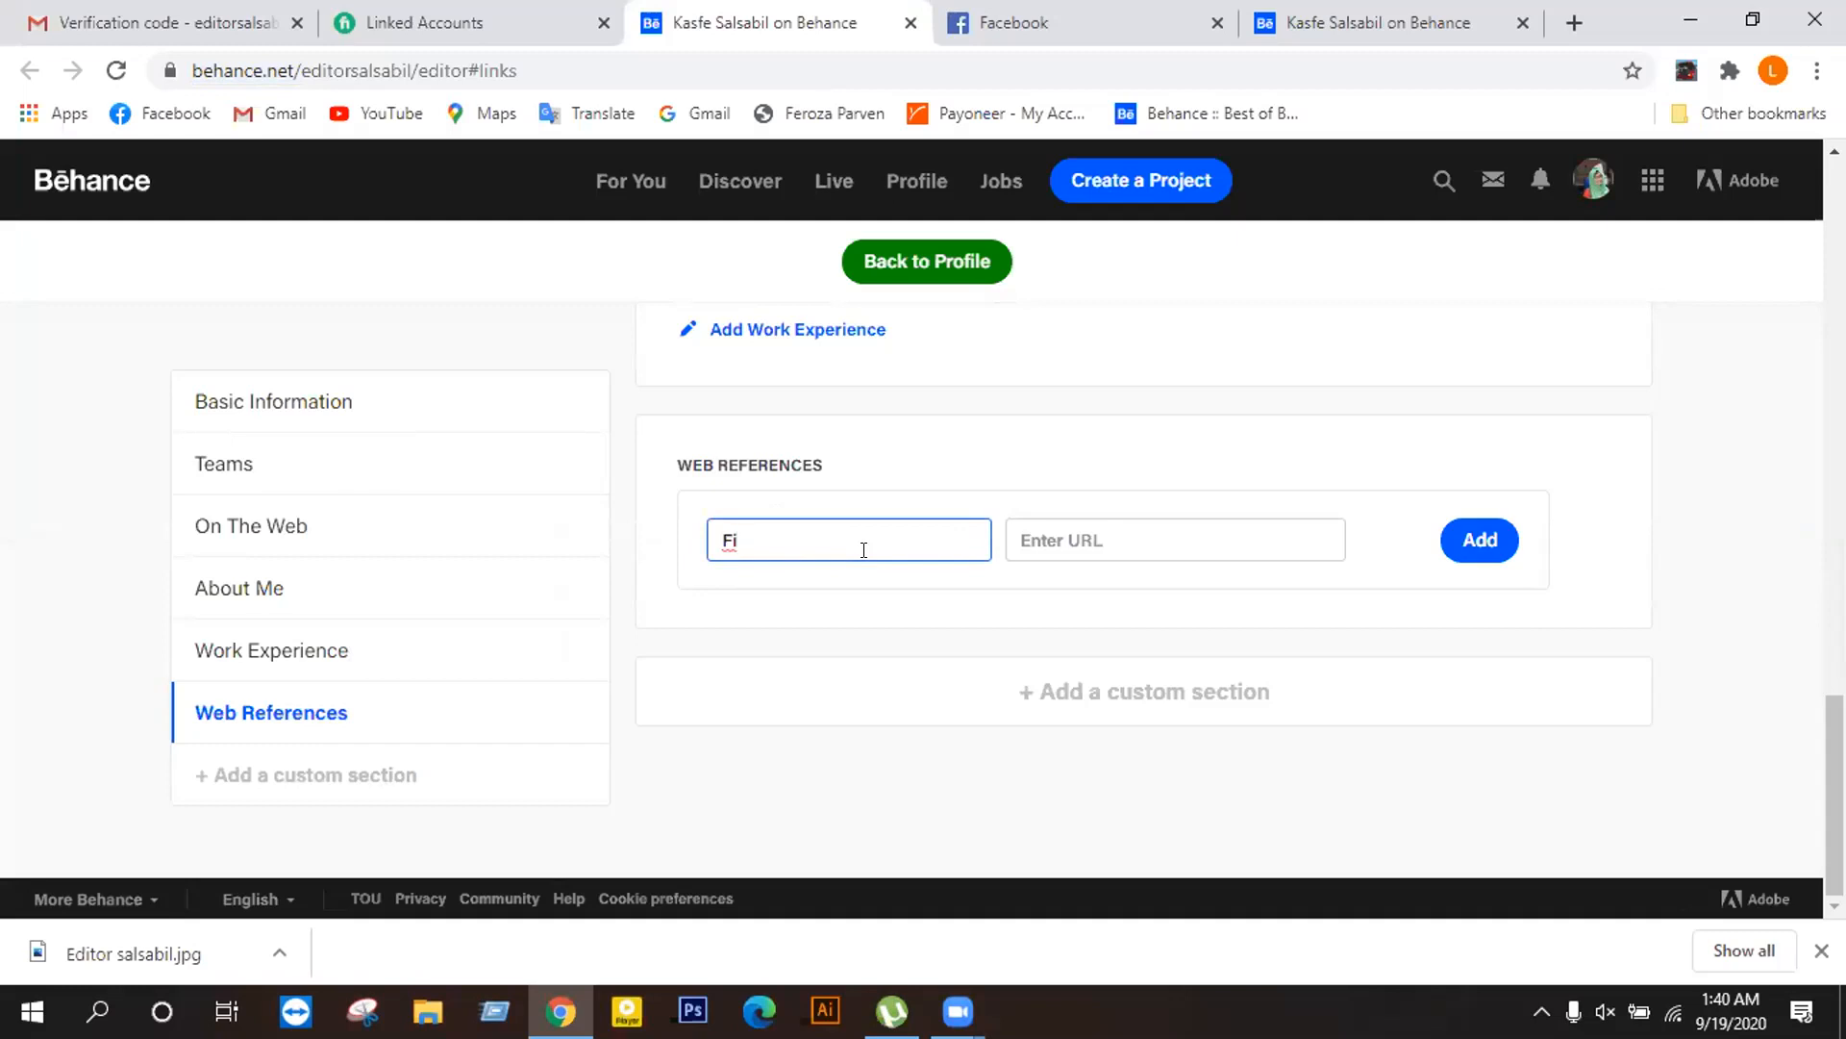
{"action": "type", "text": "verr"}
{"action": "left_click", "coordinate": [1093, 537]}
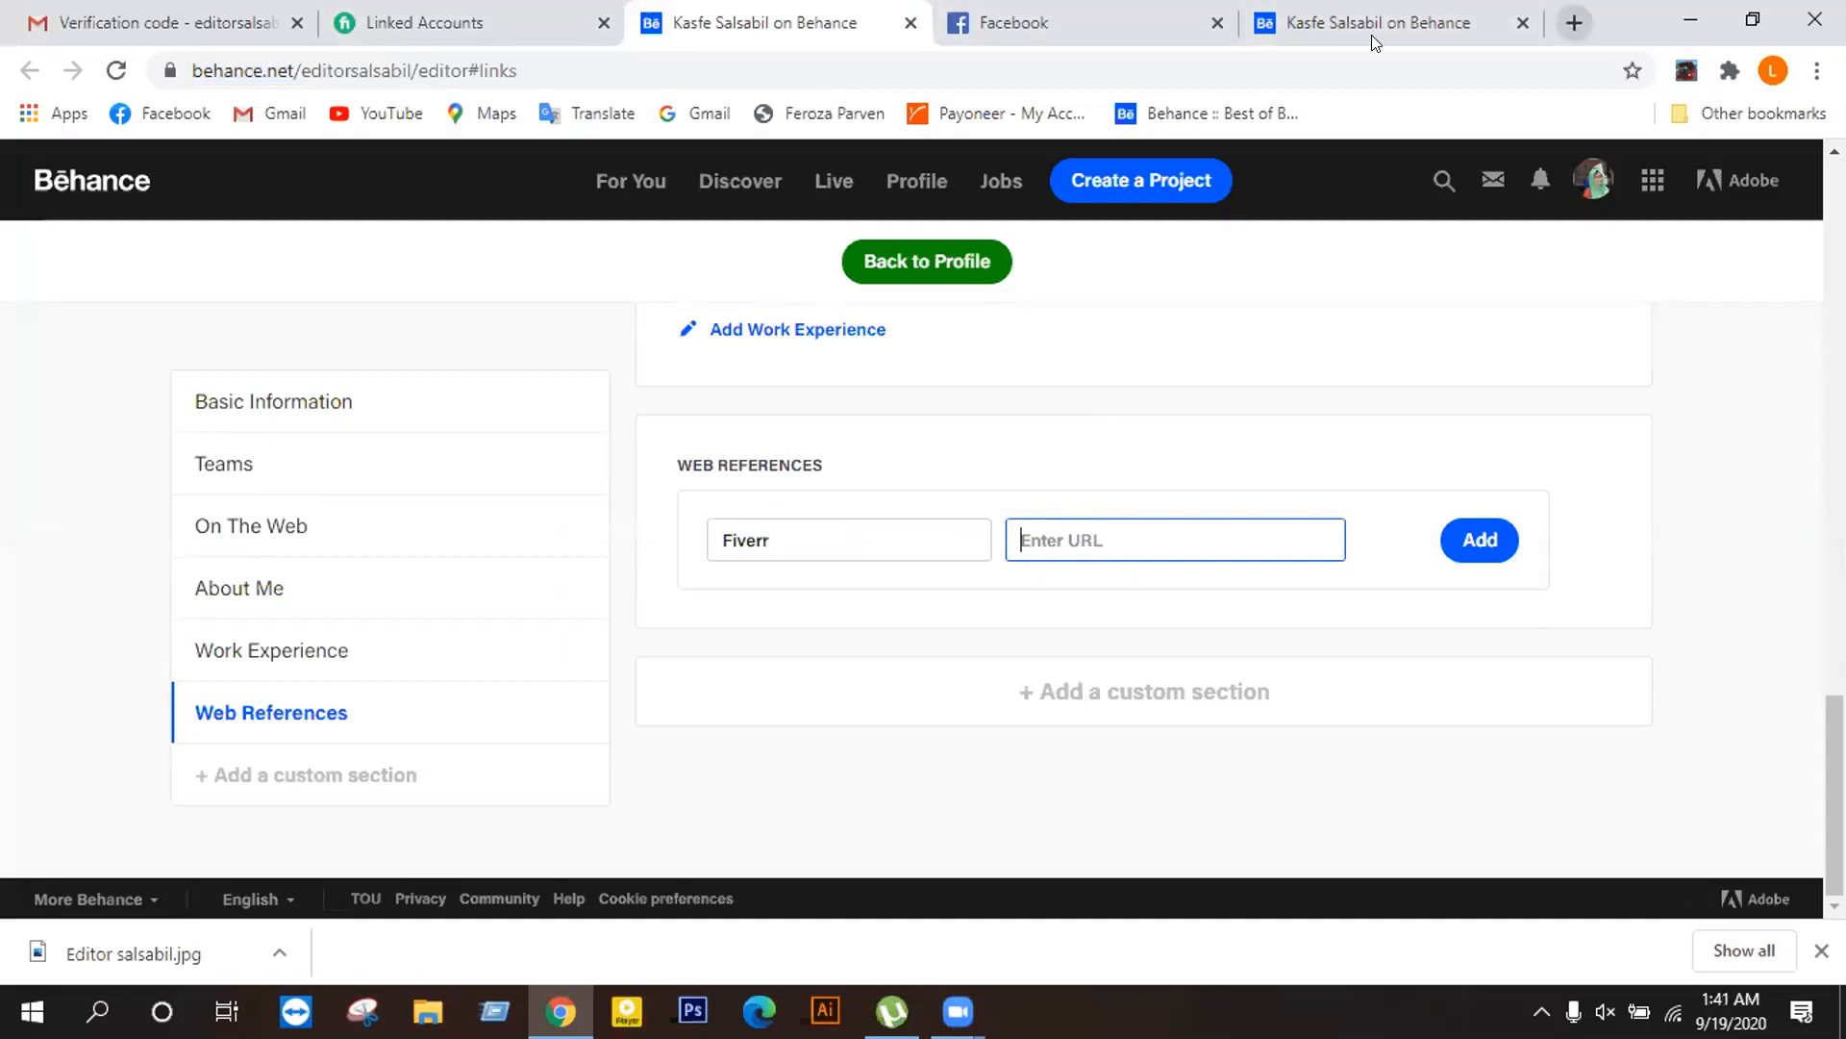
Open a new browser tab and head to Fiverr via the 'fi' suggestion
{"action": "left_click", "coordinate": [1573, 21]}
{"action": "type", "text": "fi"}
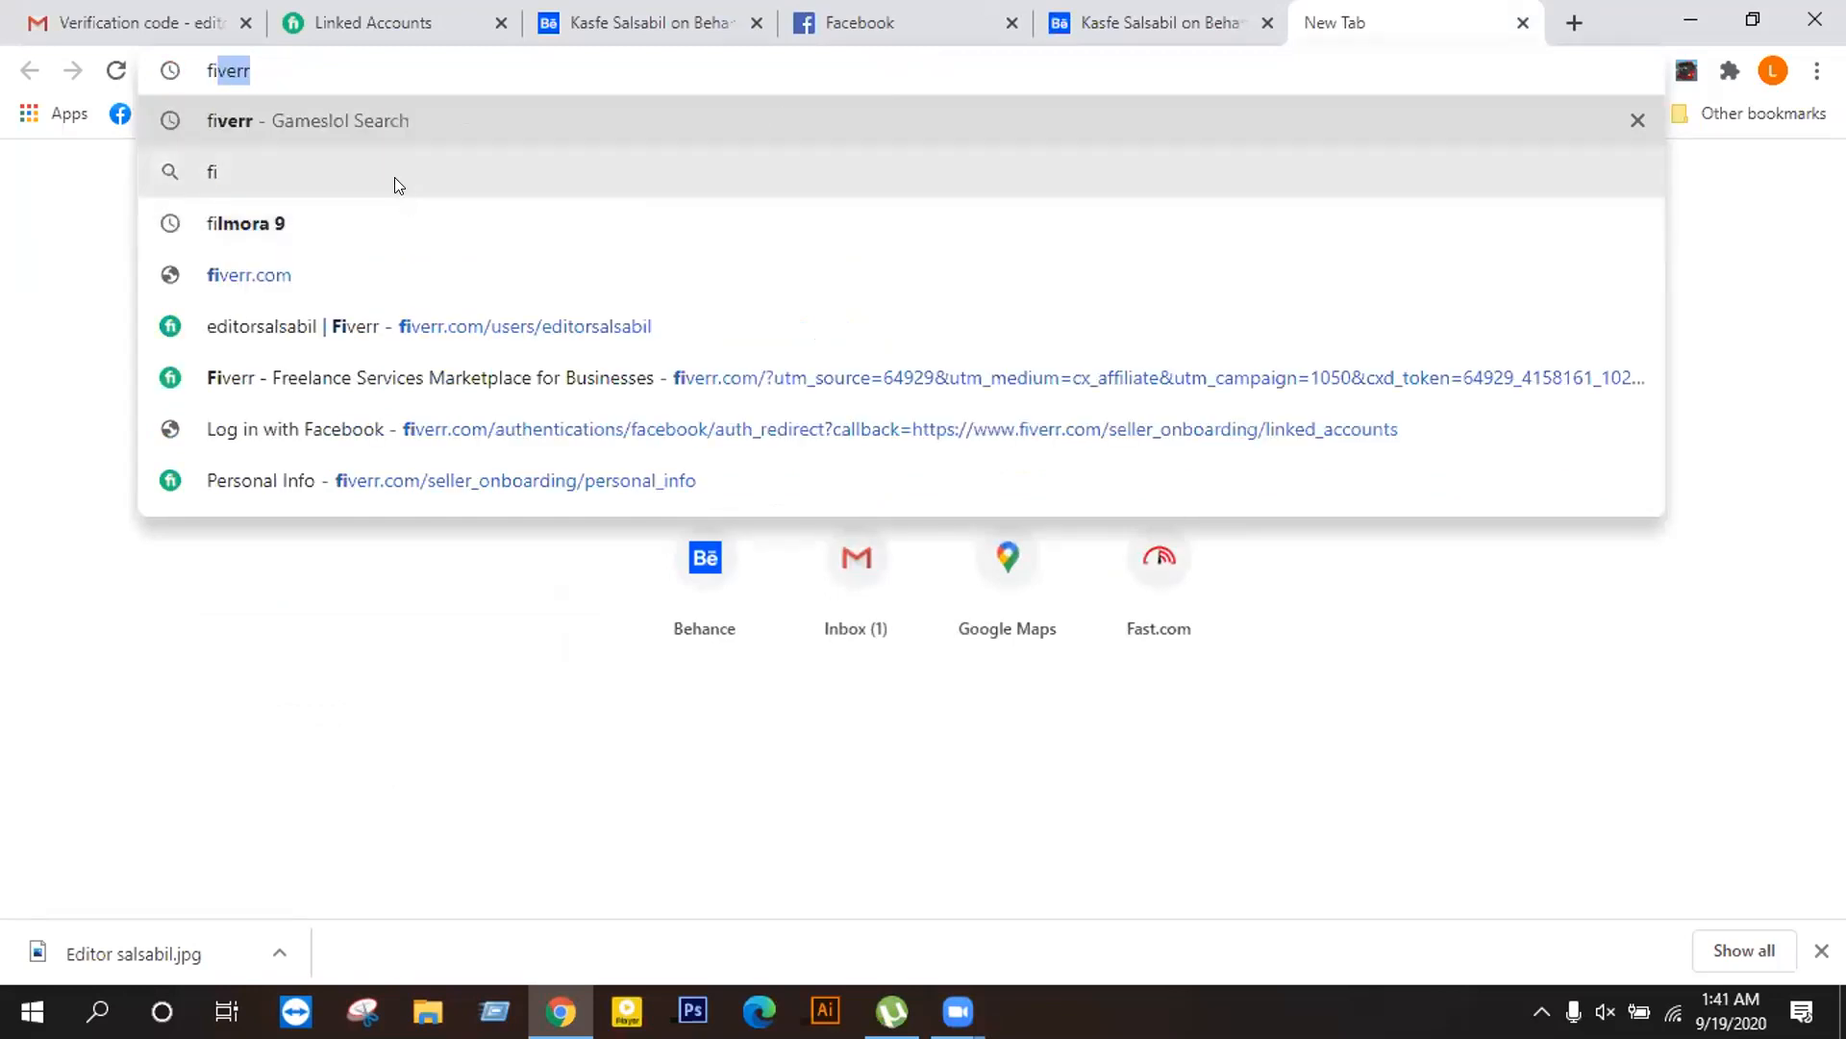
{"action": "key", "text": "Return"}
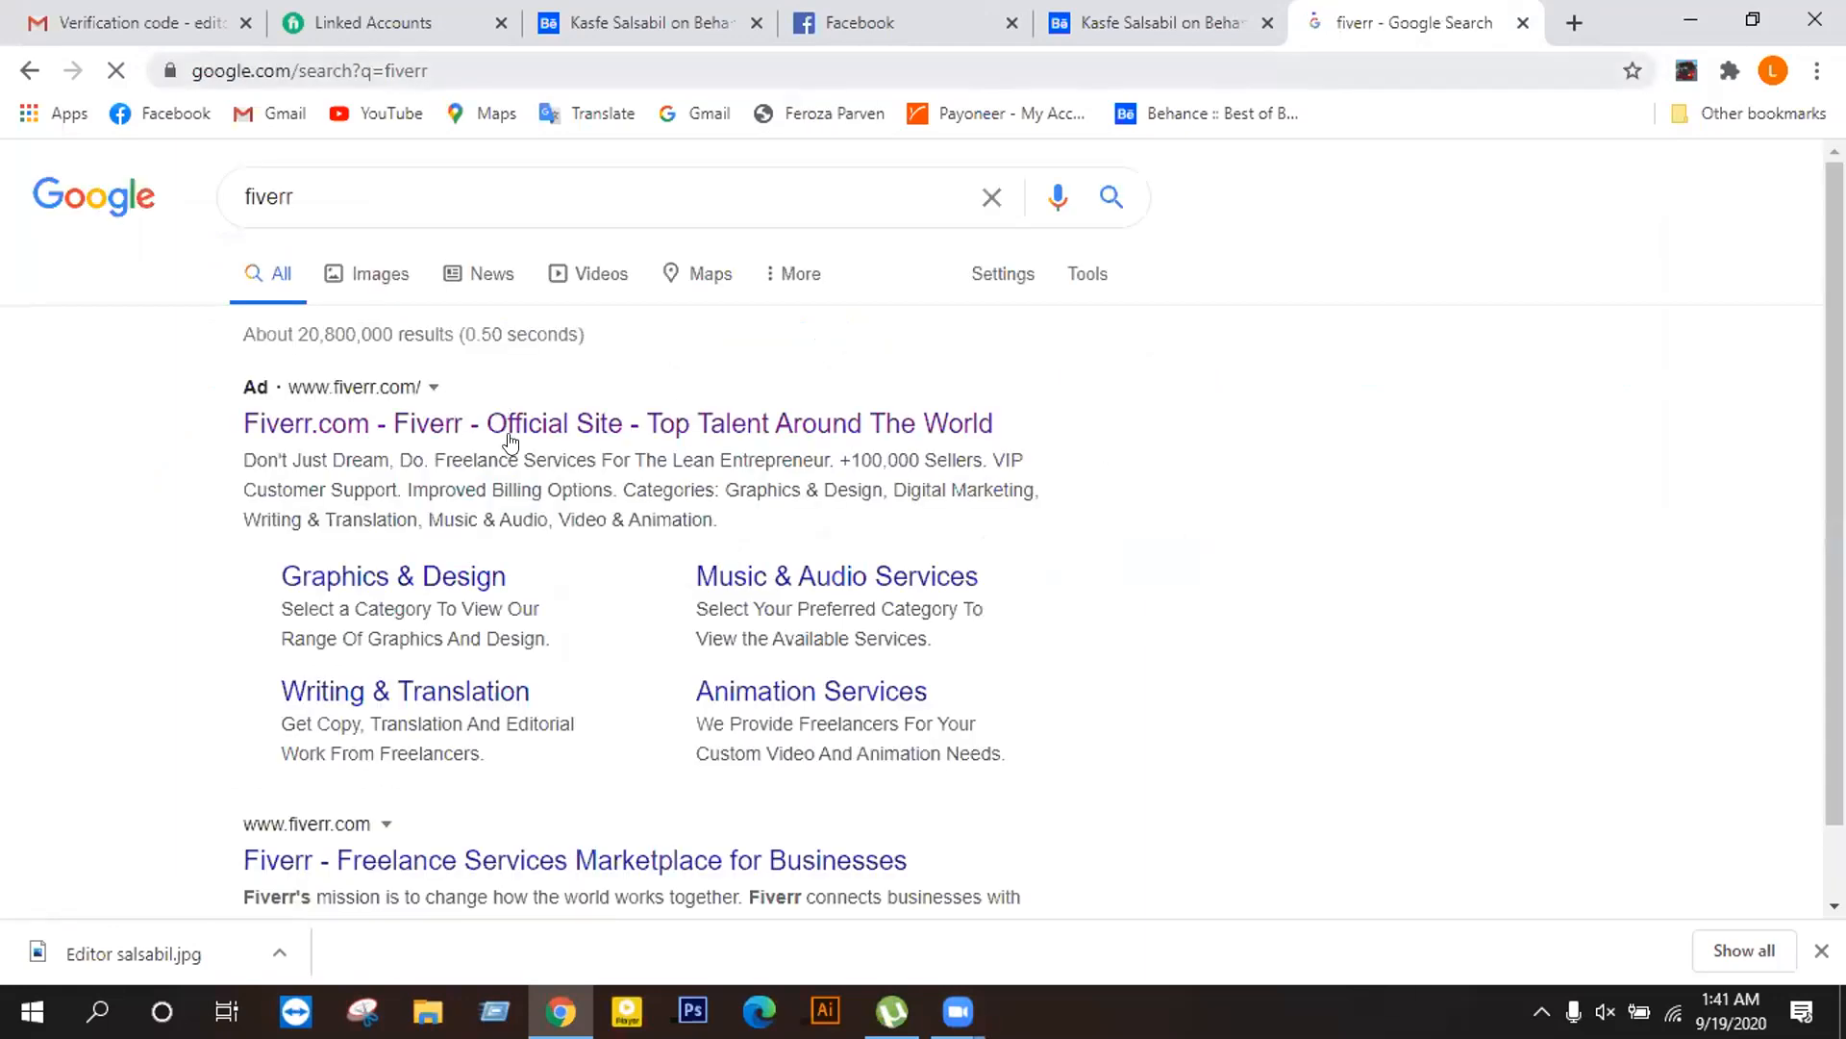
Open your Fiverr profile from the account menu and select its address for Behance
{"action": "left_click_drag", "start_coordinate": [1350, 27], "coordinate": [522, 13]}
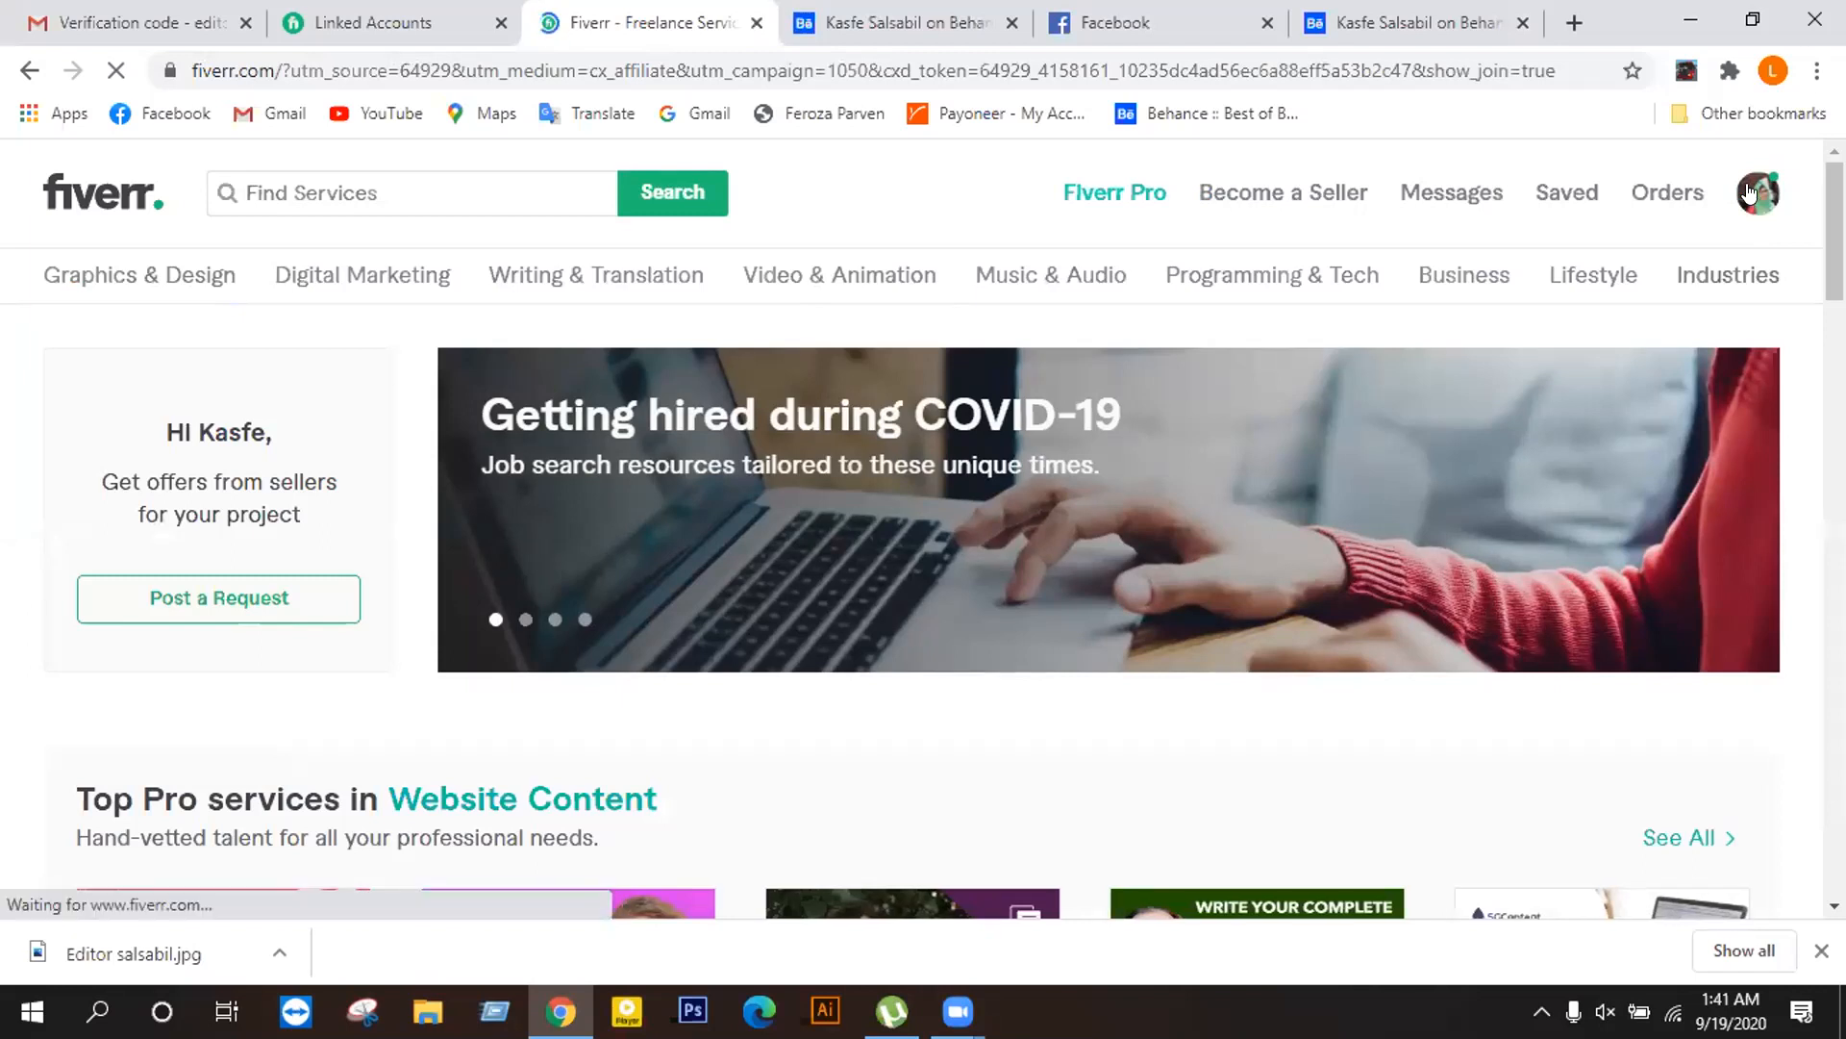
{"action": "left_click", "coordinate": [1752, 192]}
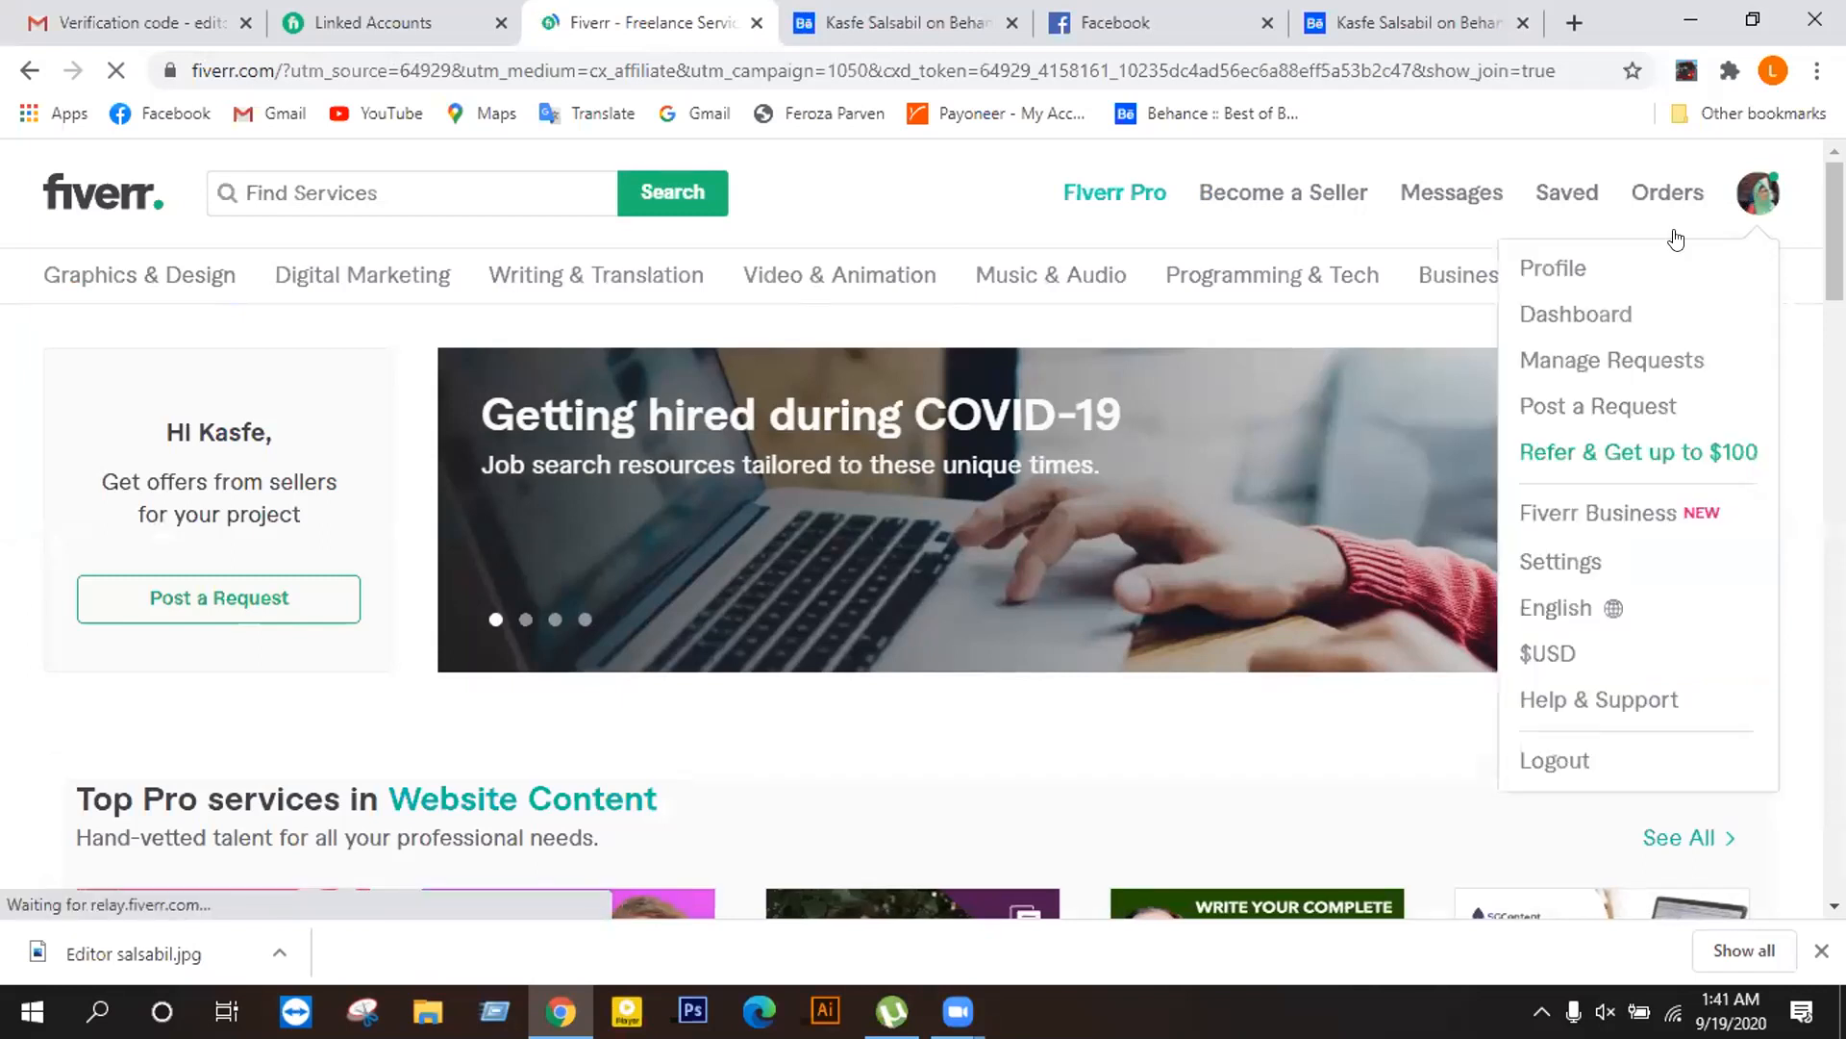
{"action": "left_click", "coordinate": [1552, 268]}
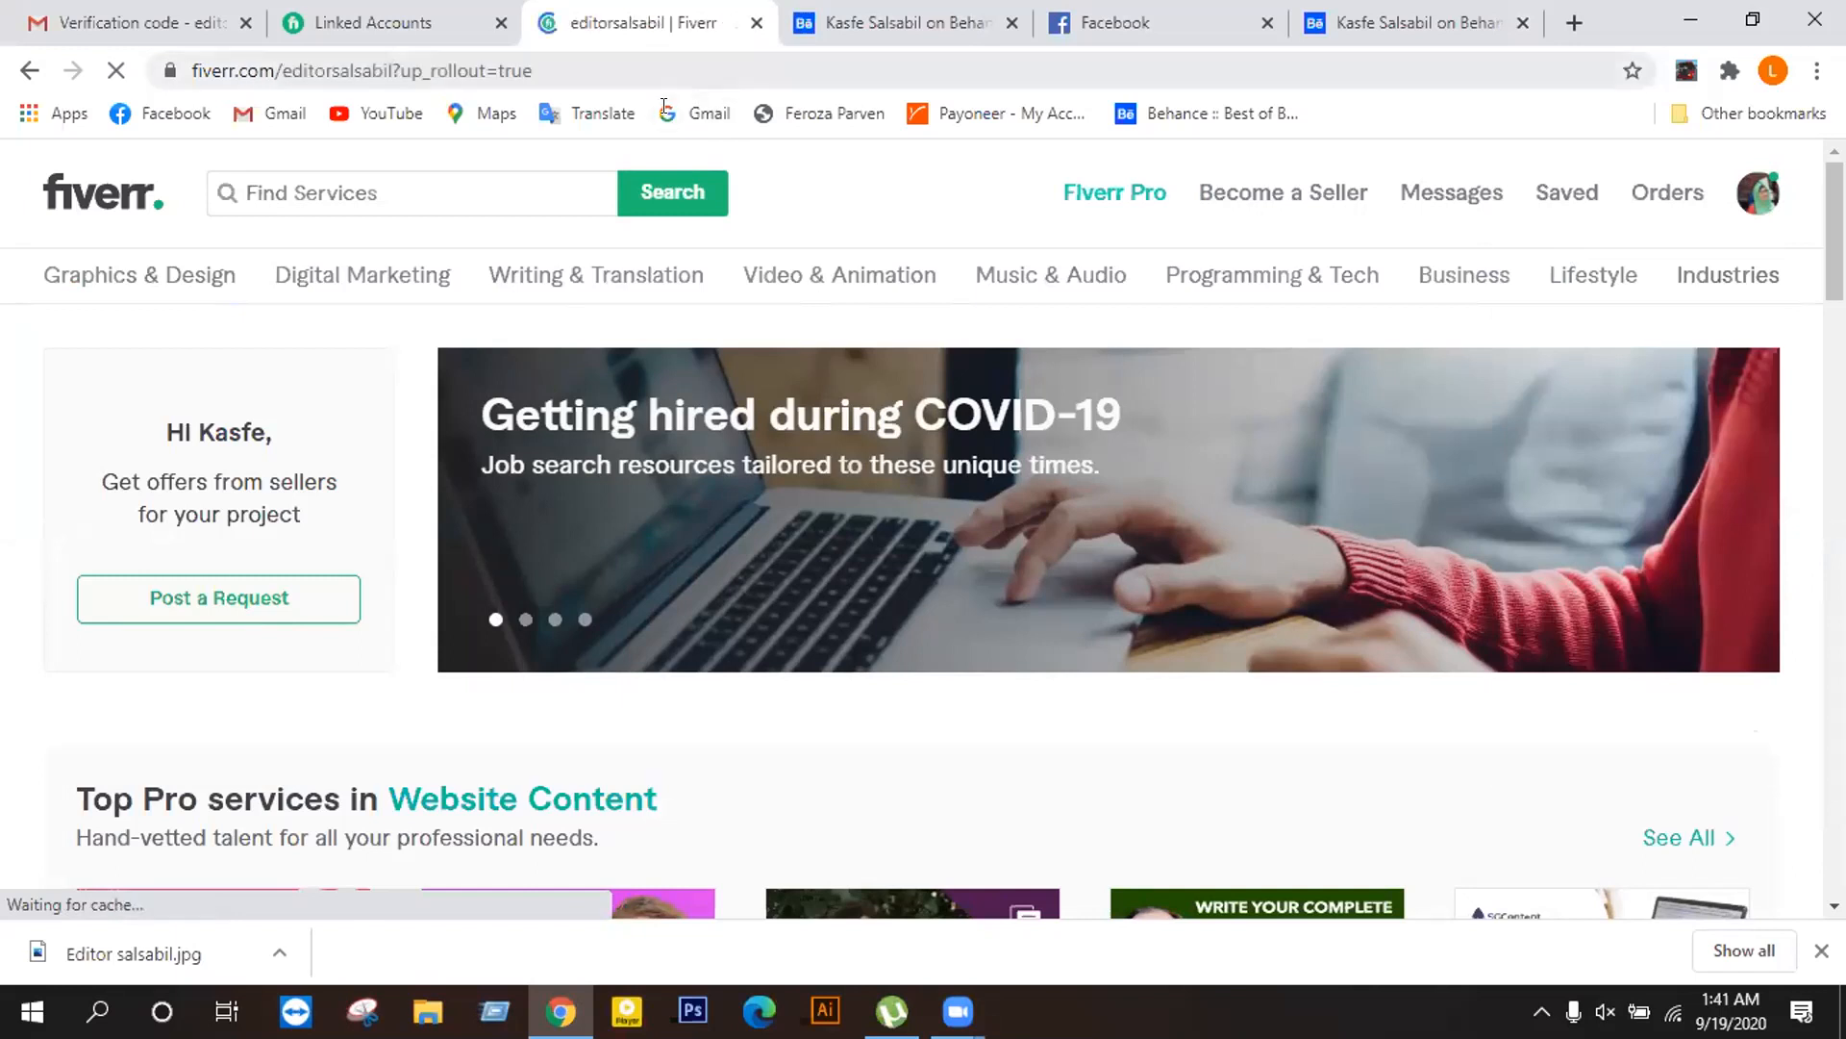
{"action": "left_click_drag", "start_coordinate": [390, 70], "coordinate": [11, 66]}
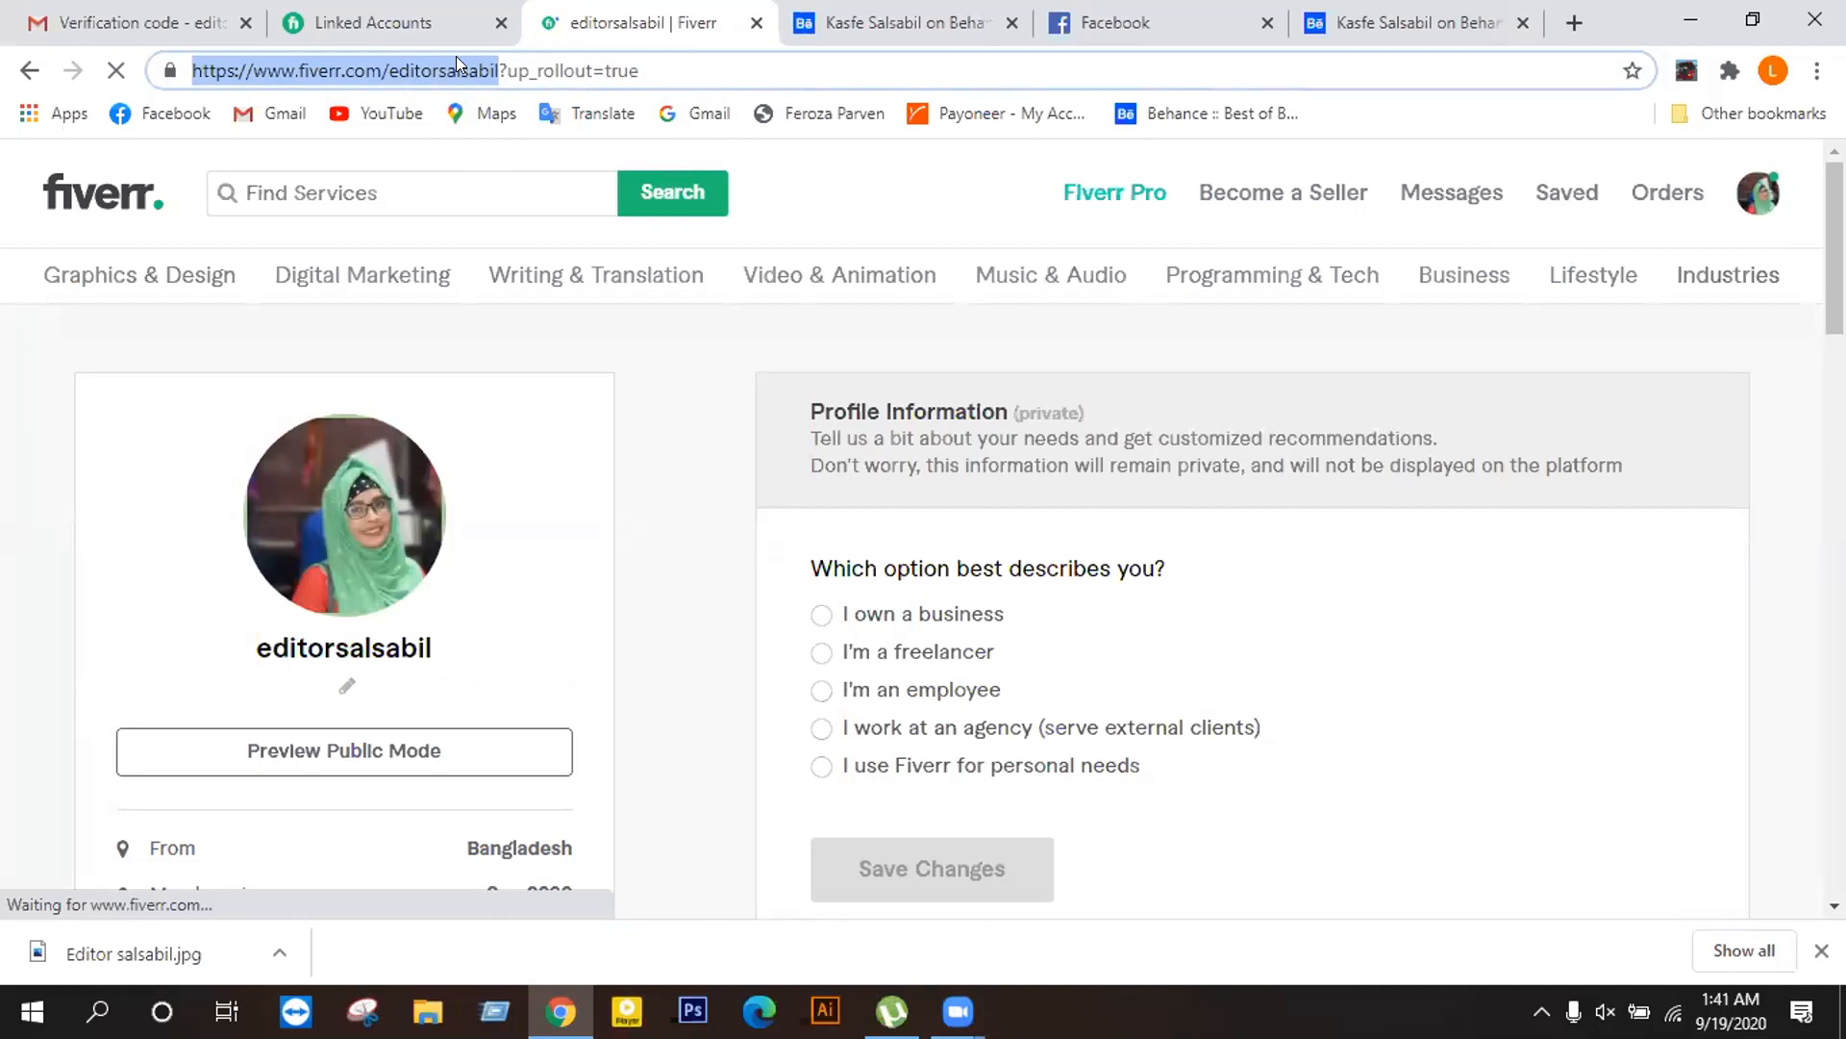
{"action": "left_click", "coordinate": [915, 9]}
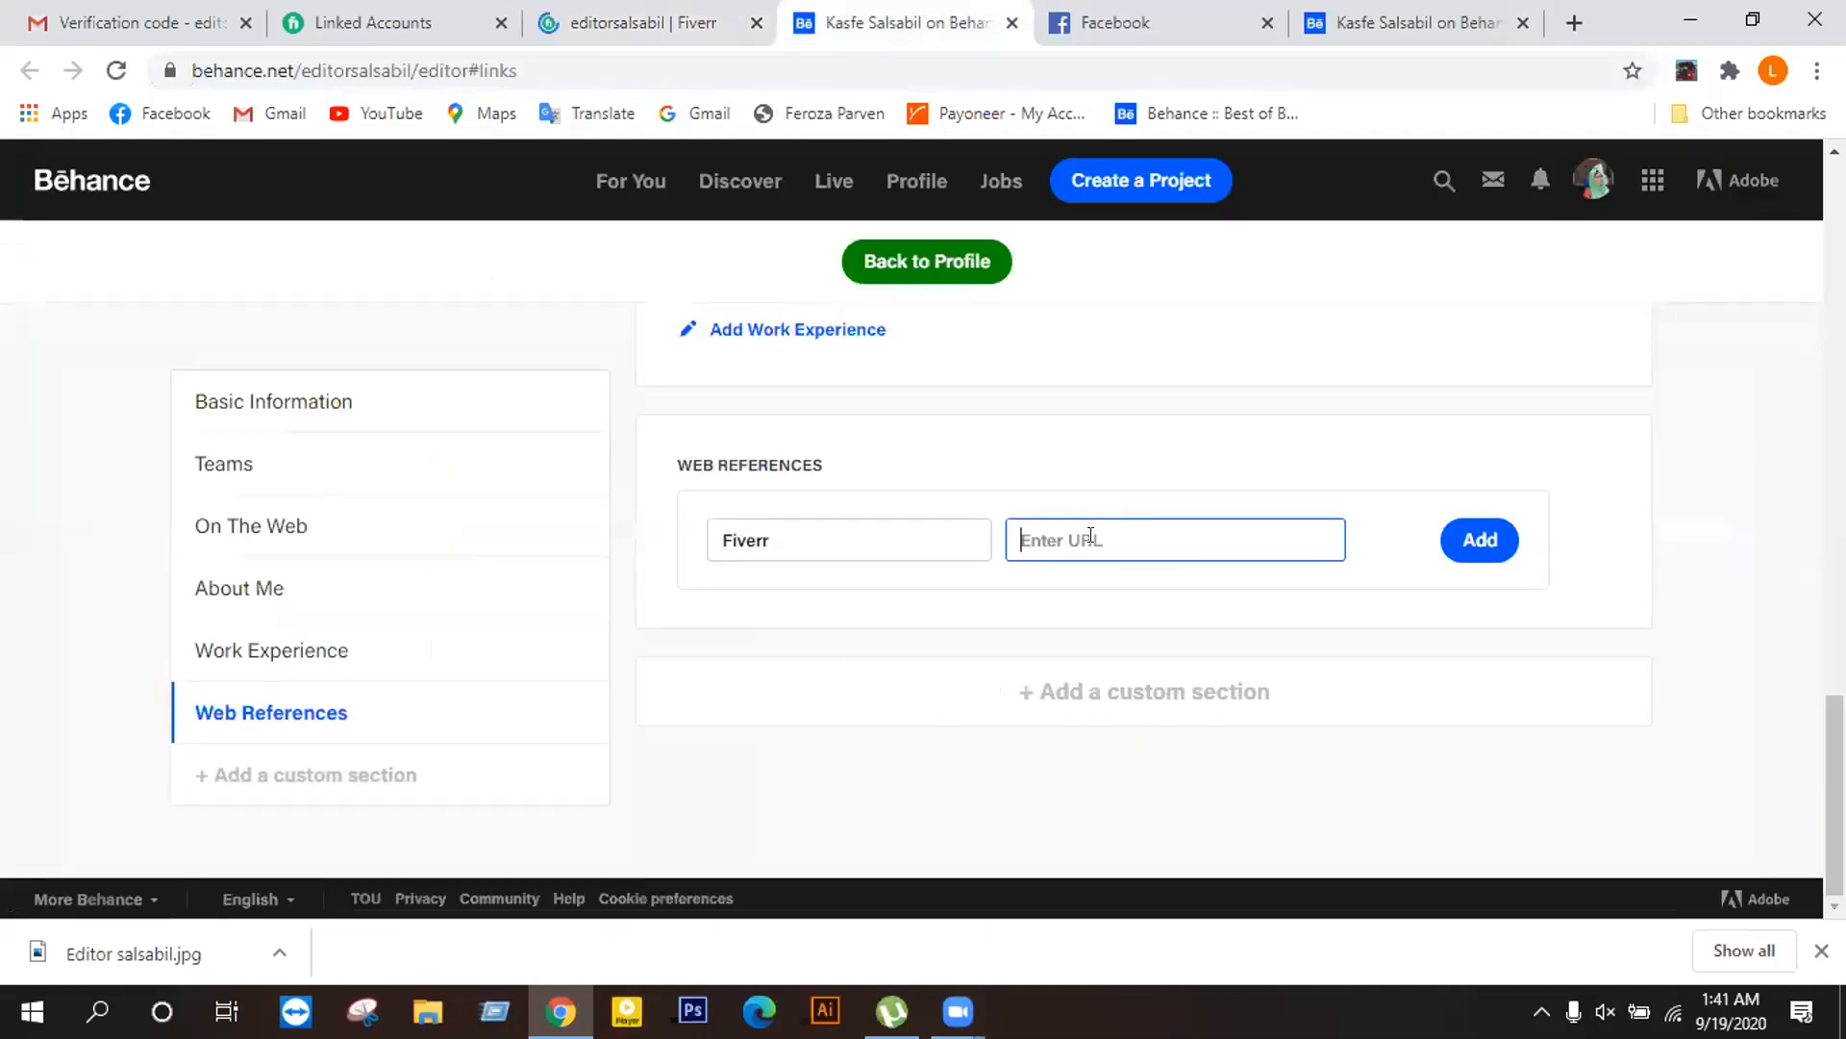
Paste the Fiverr profile URL and add it as the 'Fiverr' web reference
{"action": "key", "text": "ctrl+v"}
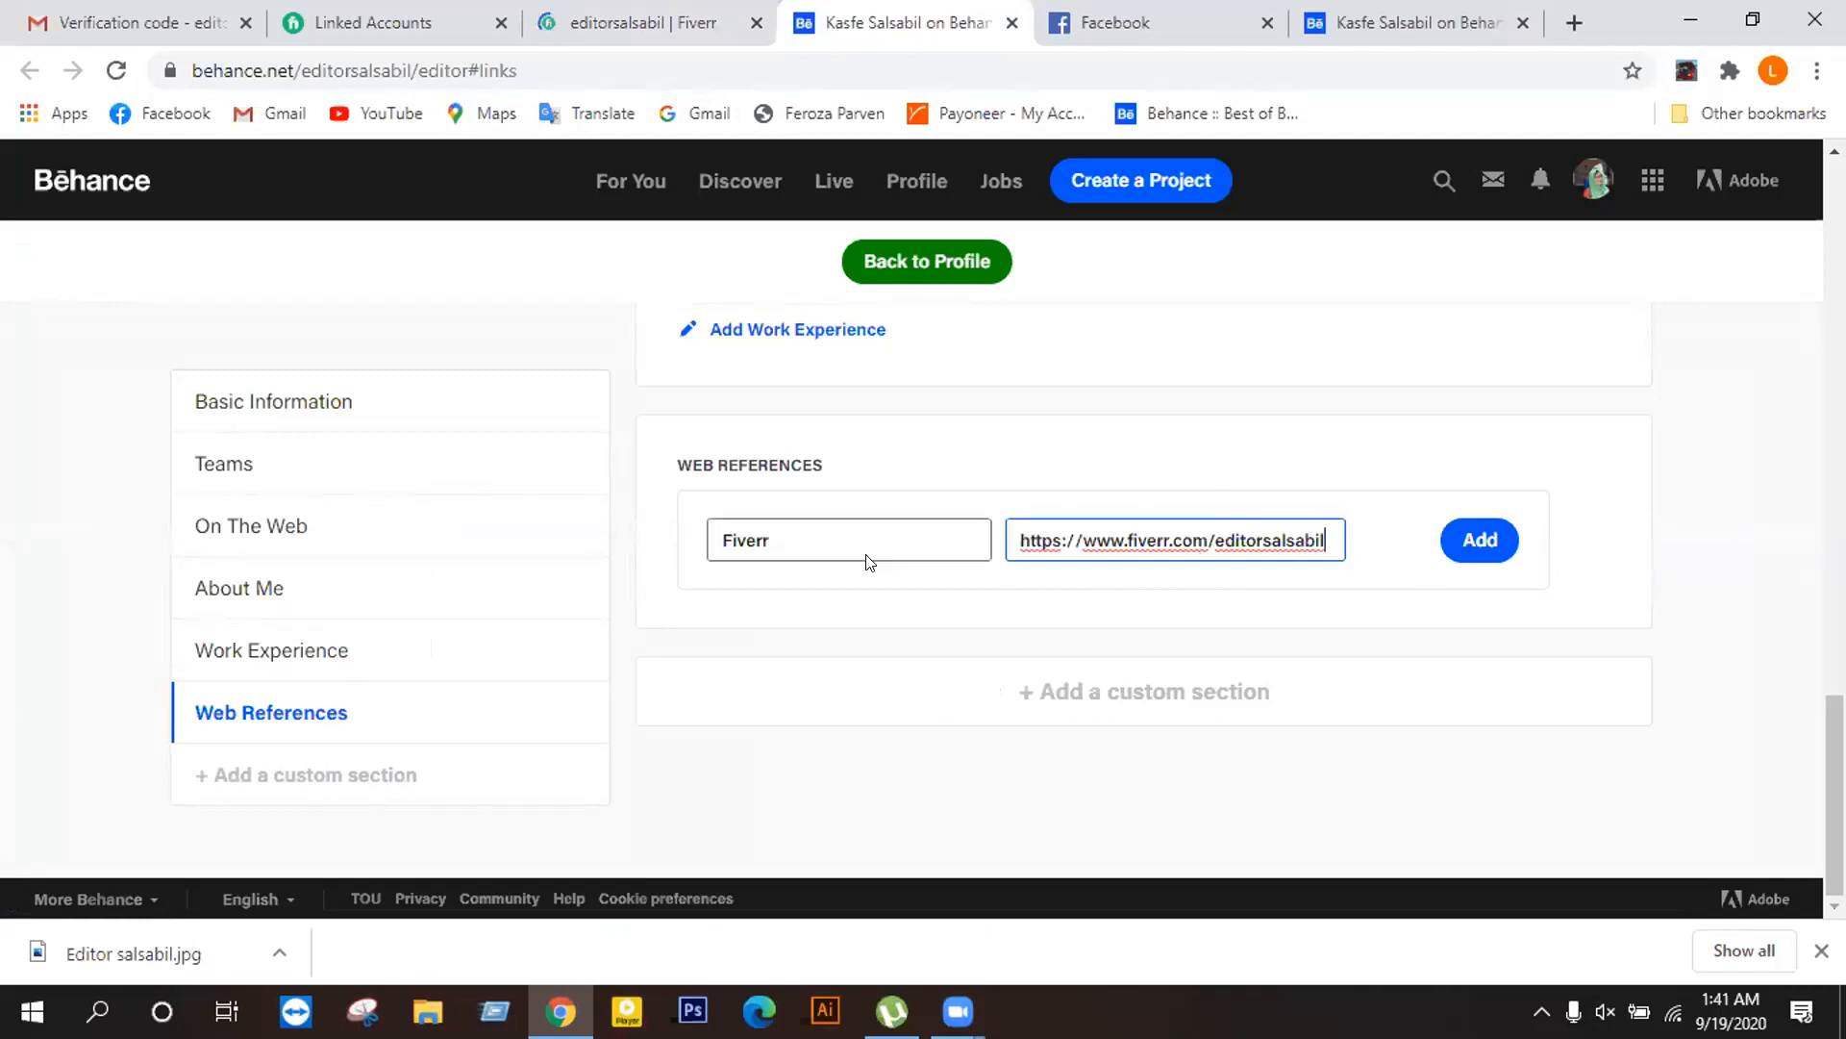
{"action": "left_click", "coordinate": [1445, 540]}
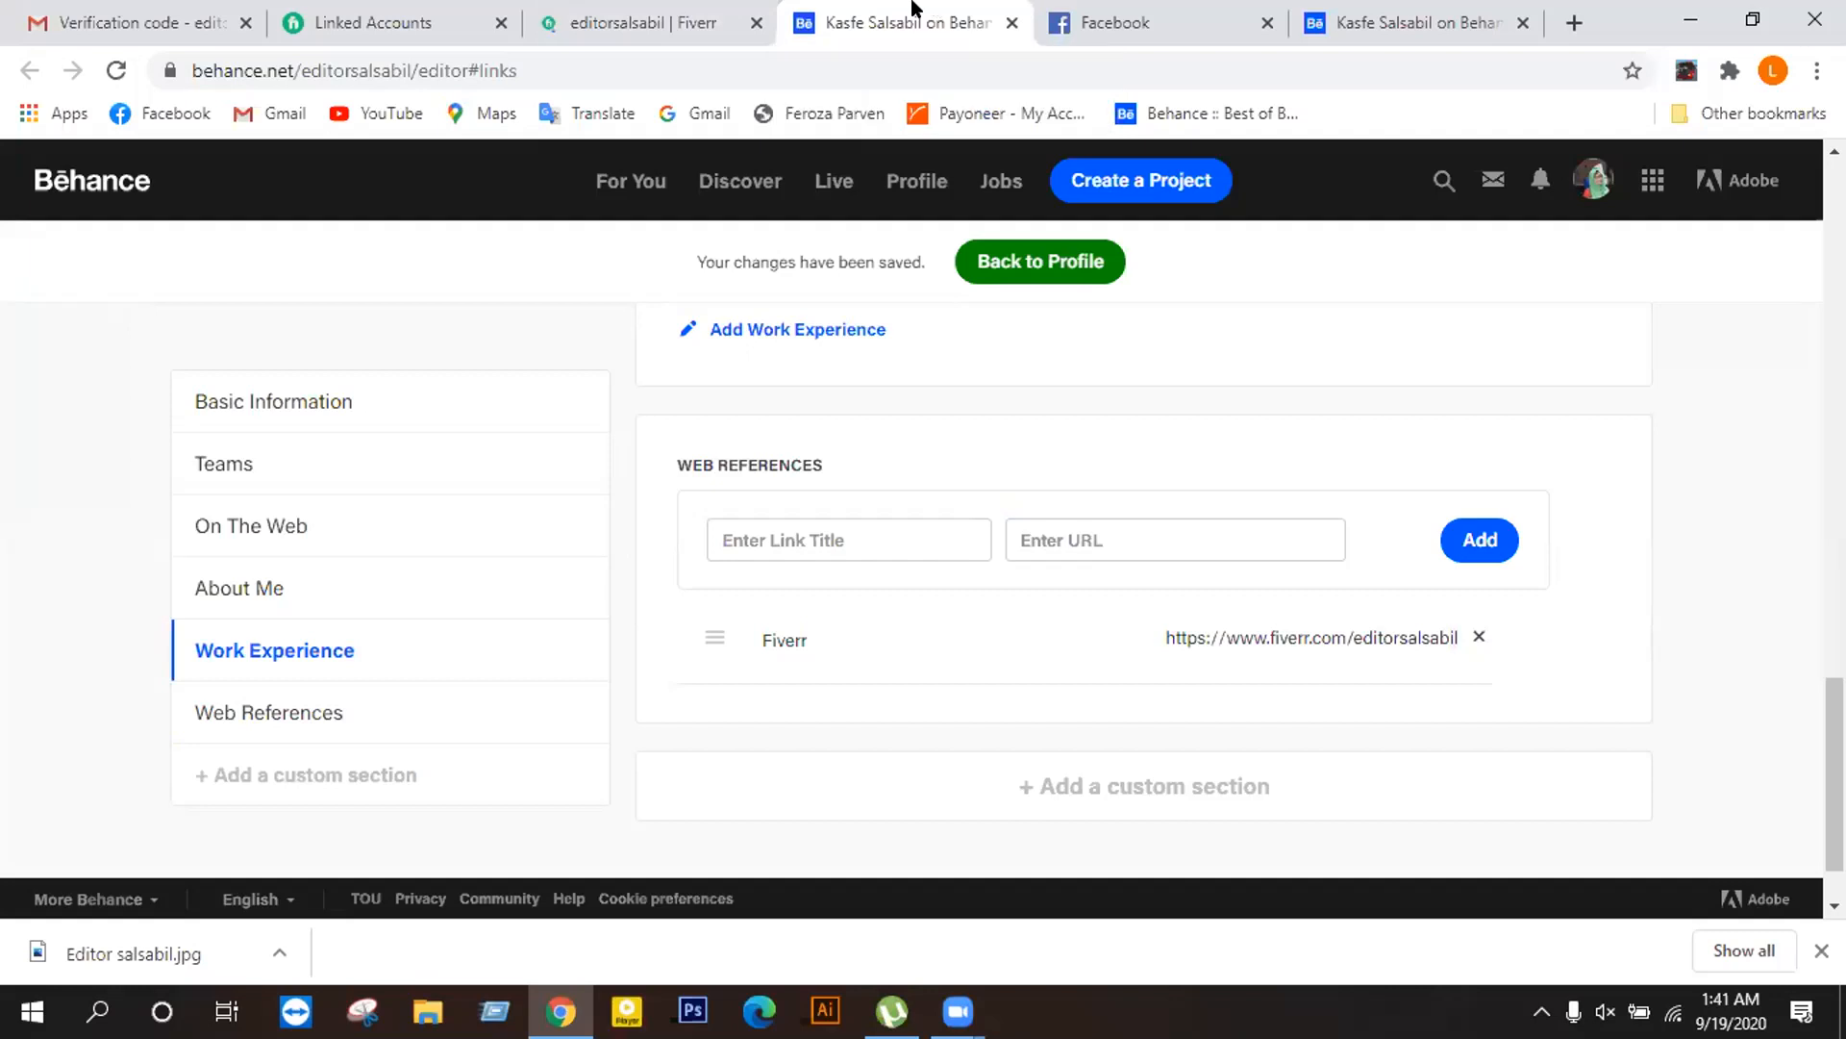
{"action": "left_click", "coordinate": [635, 10]}
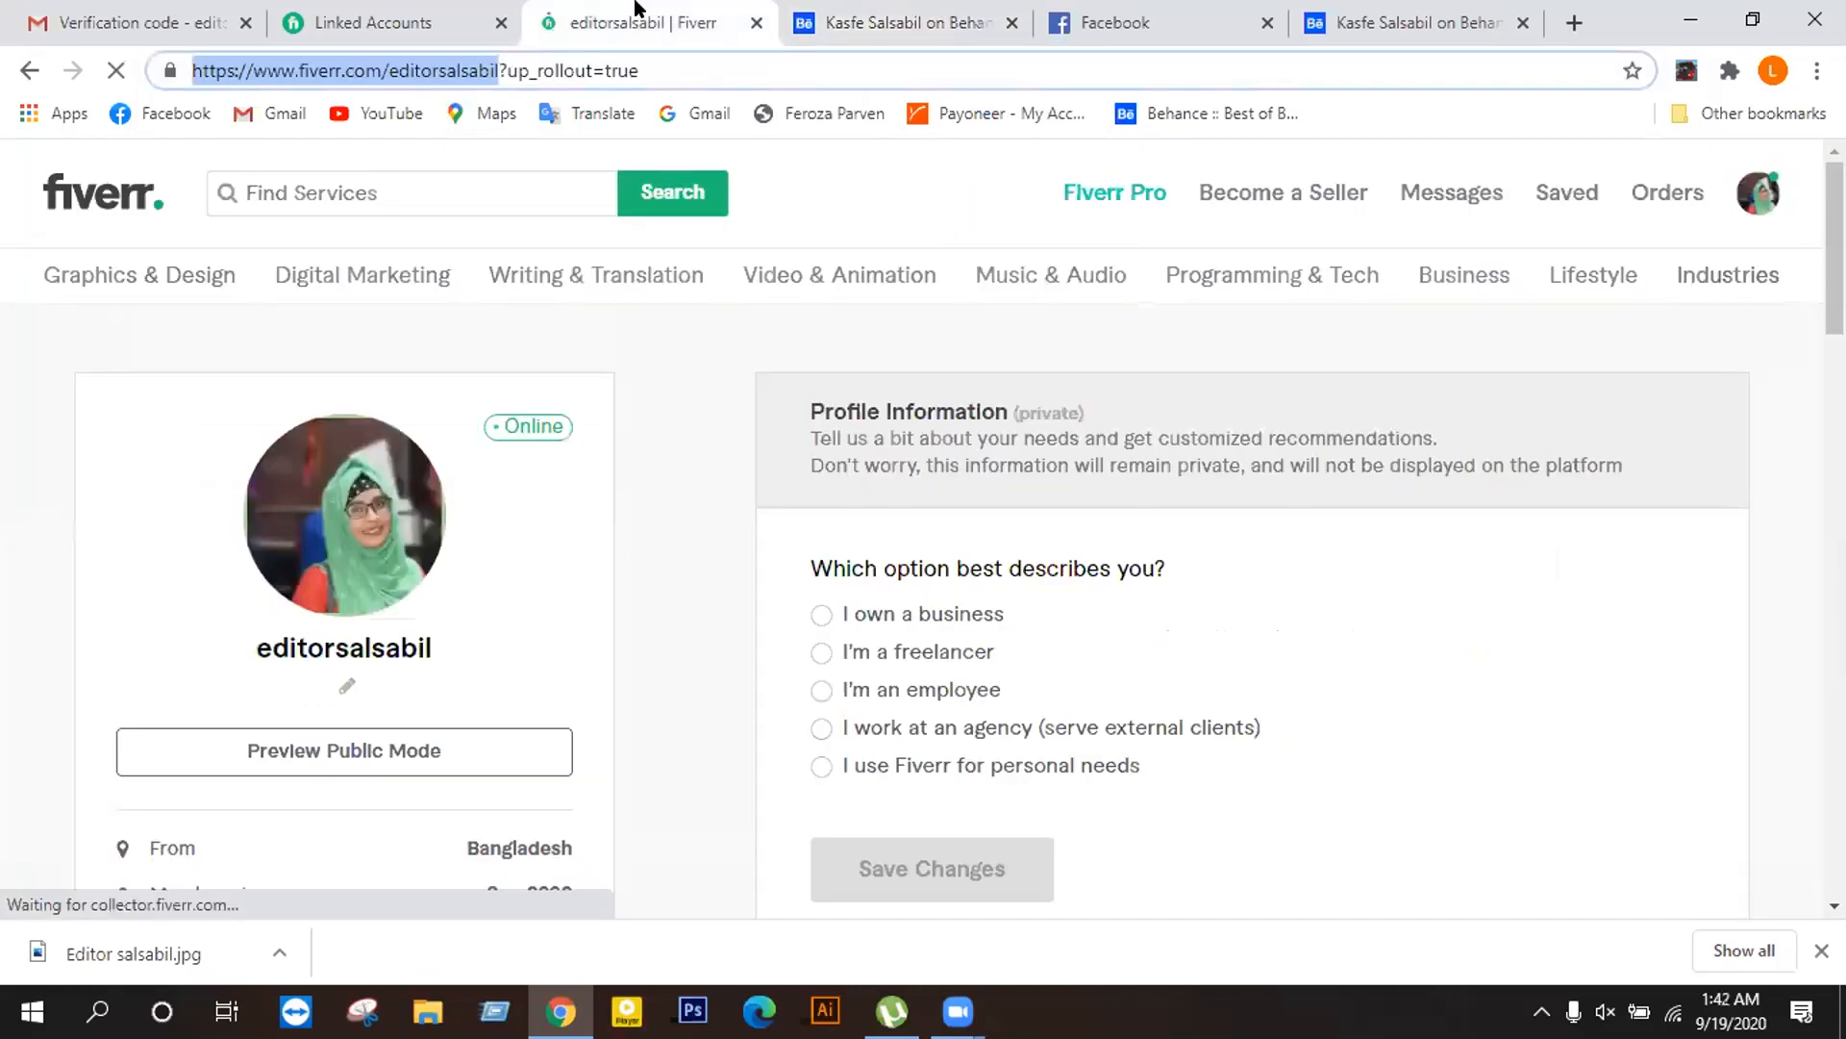
Retry connecting Behance in Fiverr's Linked Accounts dialog, which still reports it couldn't connect
{"action": "left_click", "coordinate": [425, 12]}
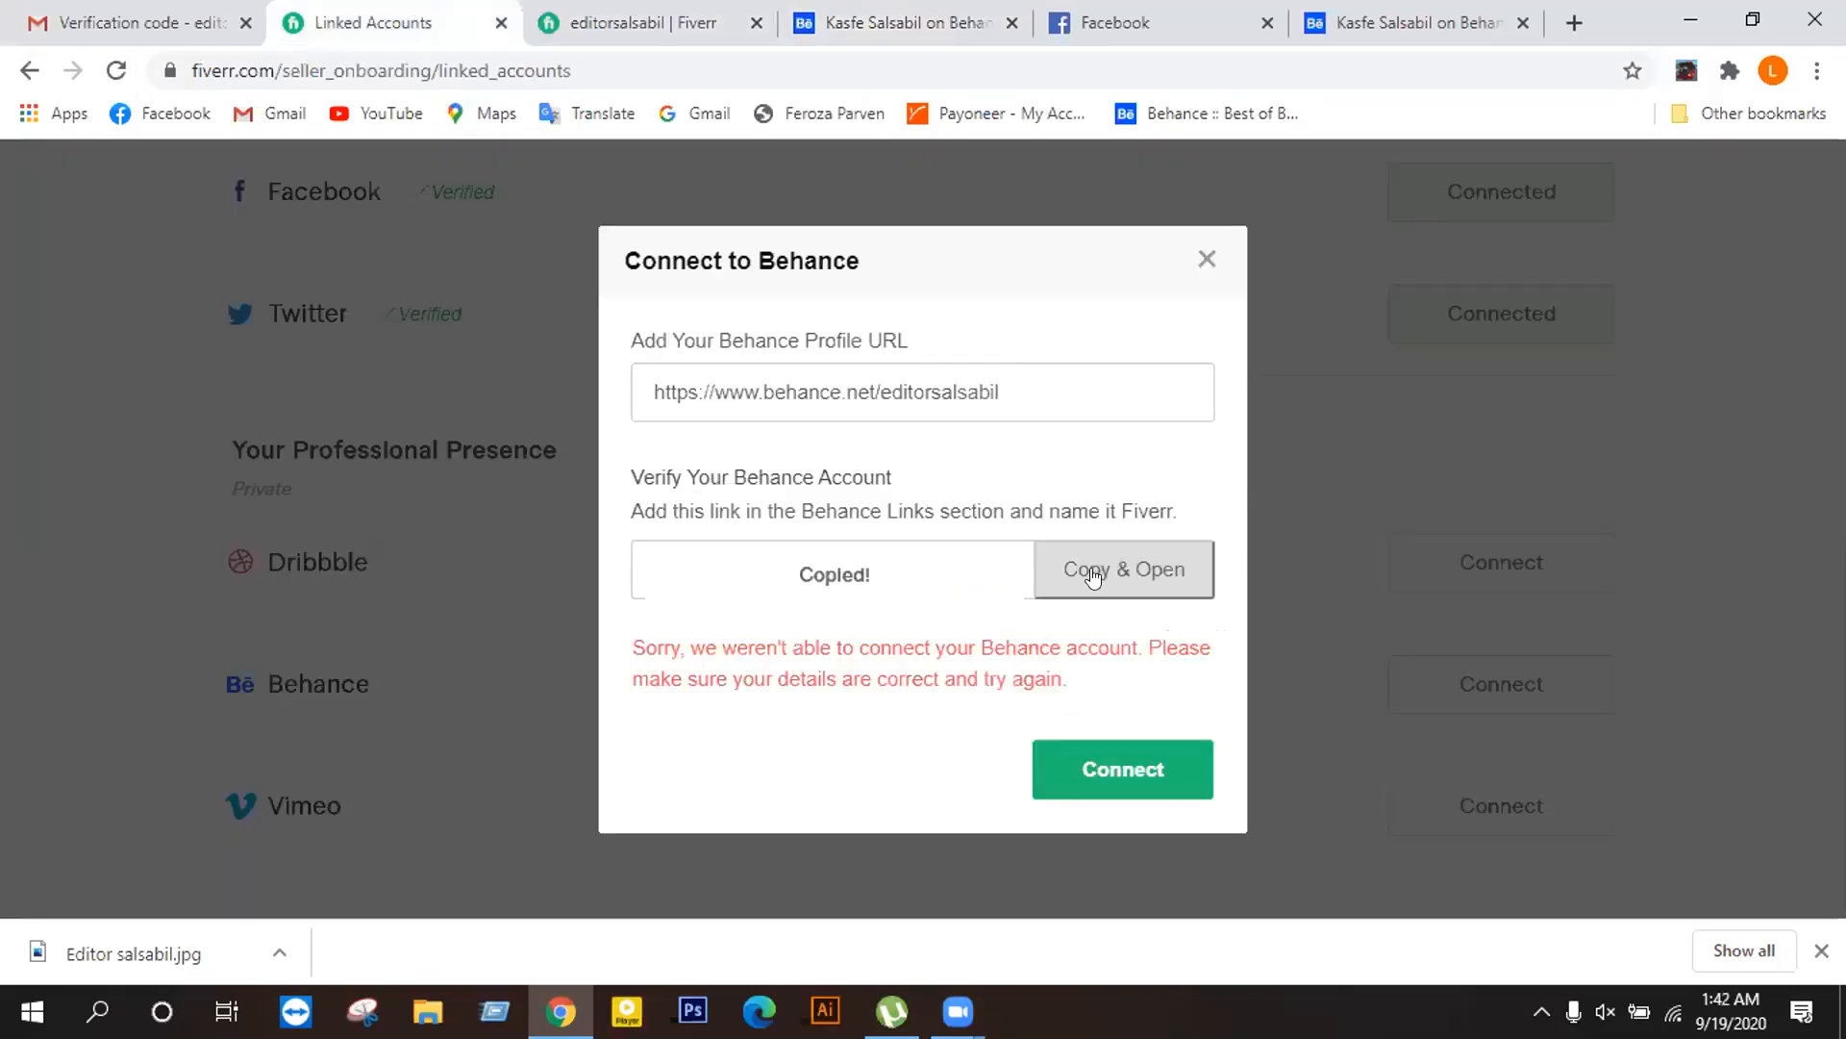
{"action": "mouse_move", "coordinate": [1085, 569]}
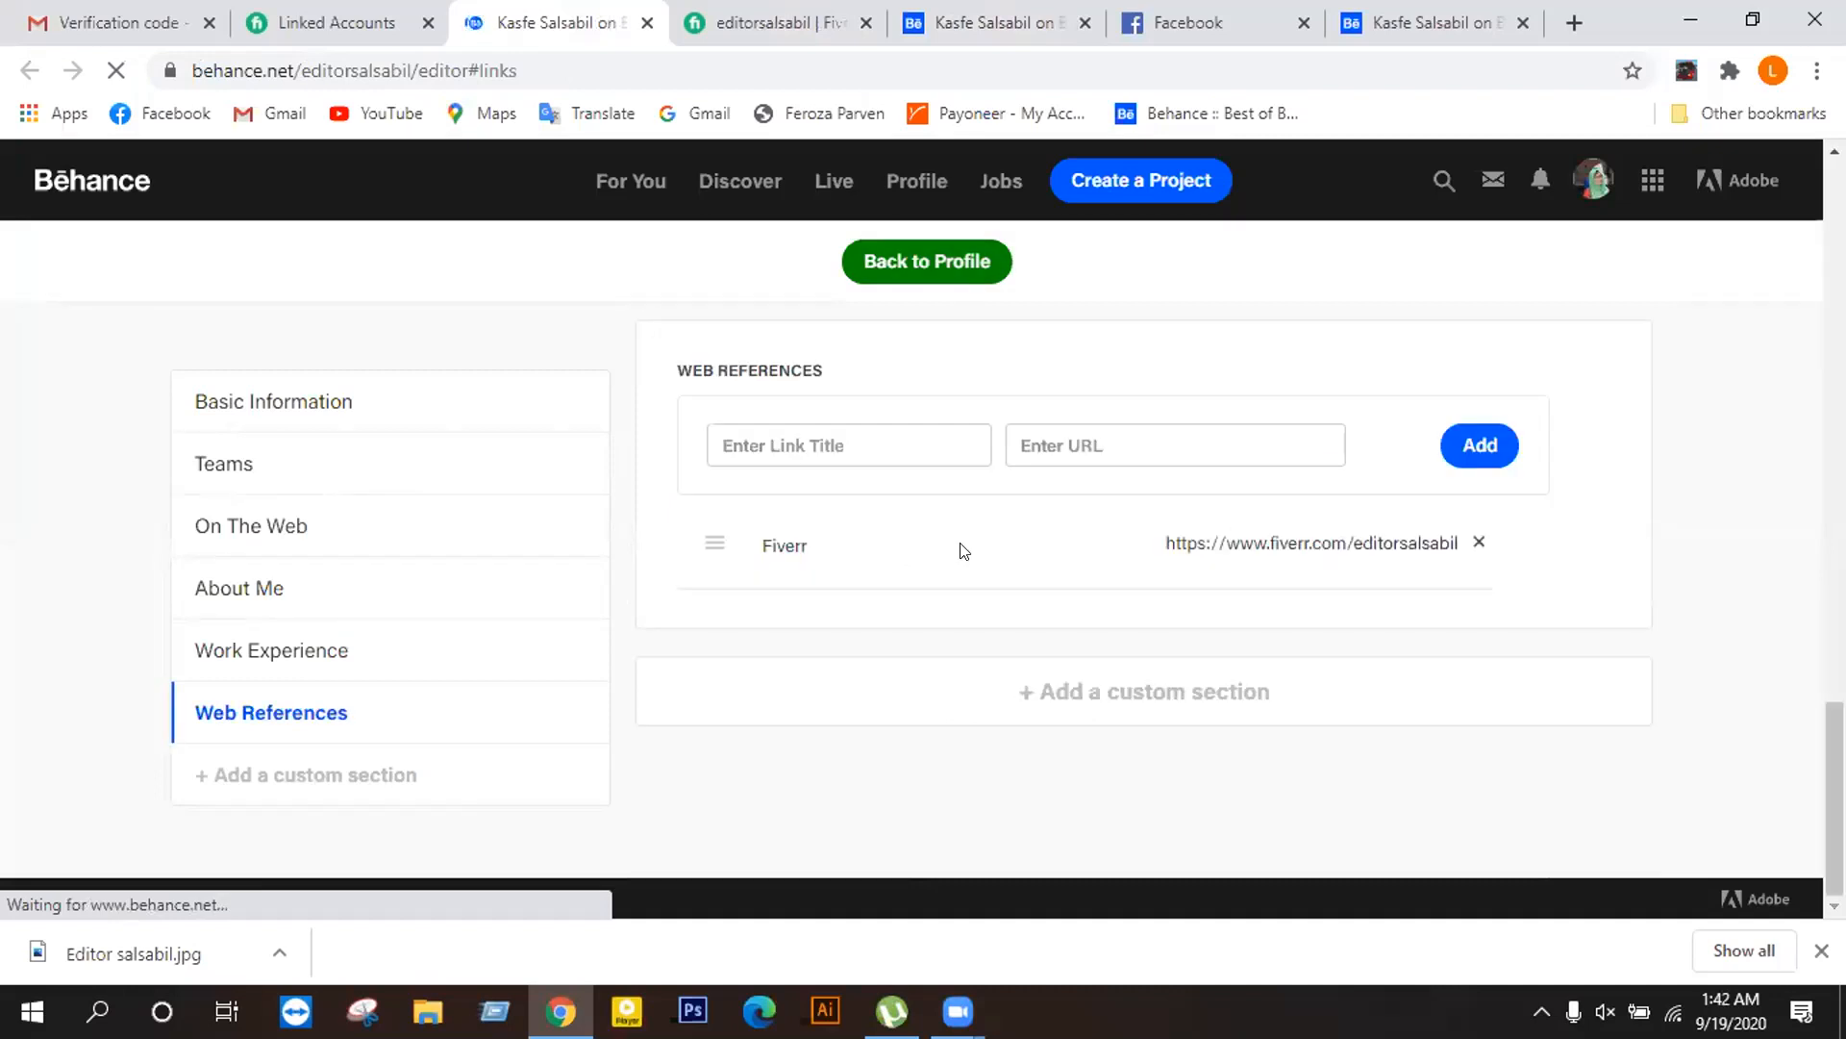
{"action": "left_click", "coordinate": [337, 23]}
{"action": "left_click", "coordinate": [1125, 769]}
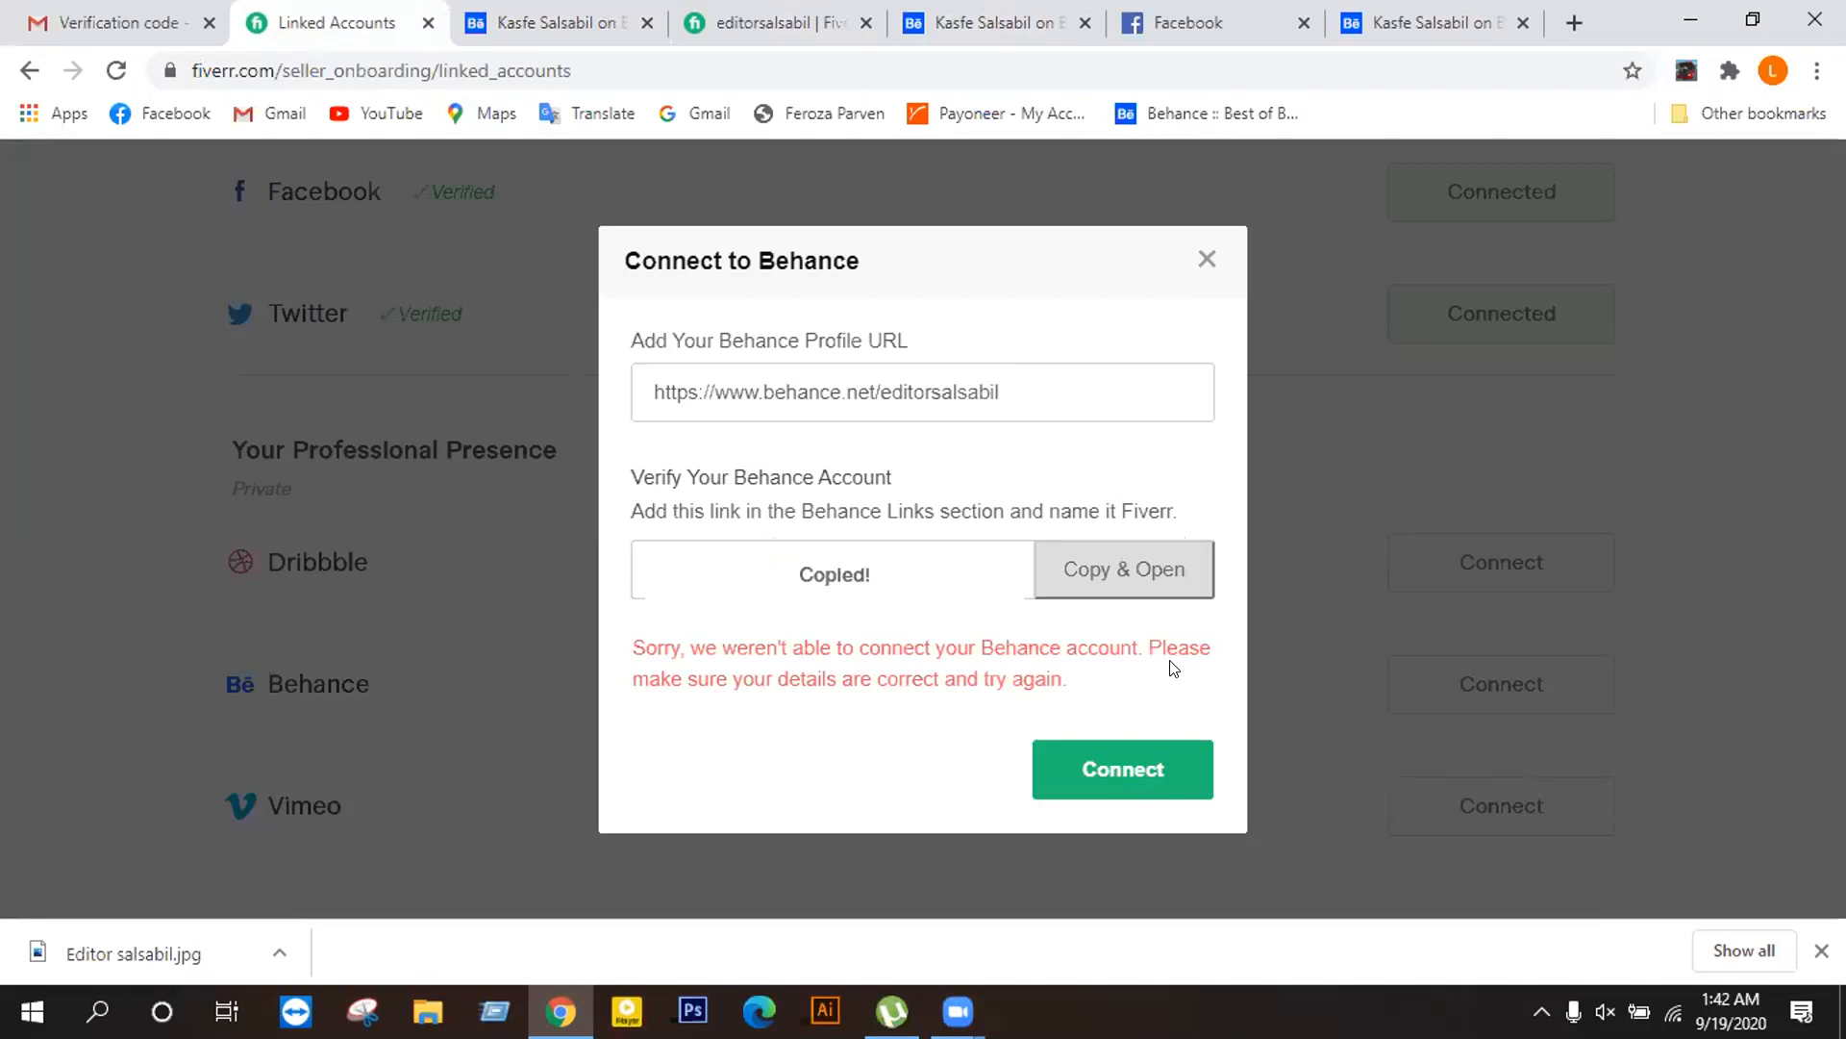
{"action": "left_click_drag", "start_coordinate": [1018, 683], "coordinate": [791, 704]}
{"action": "left_click_drag", "start_coordinate": [946, 680], "coordinate": [790, 680]}
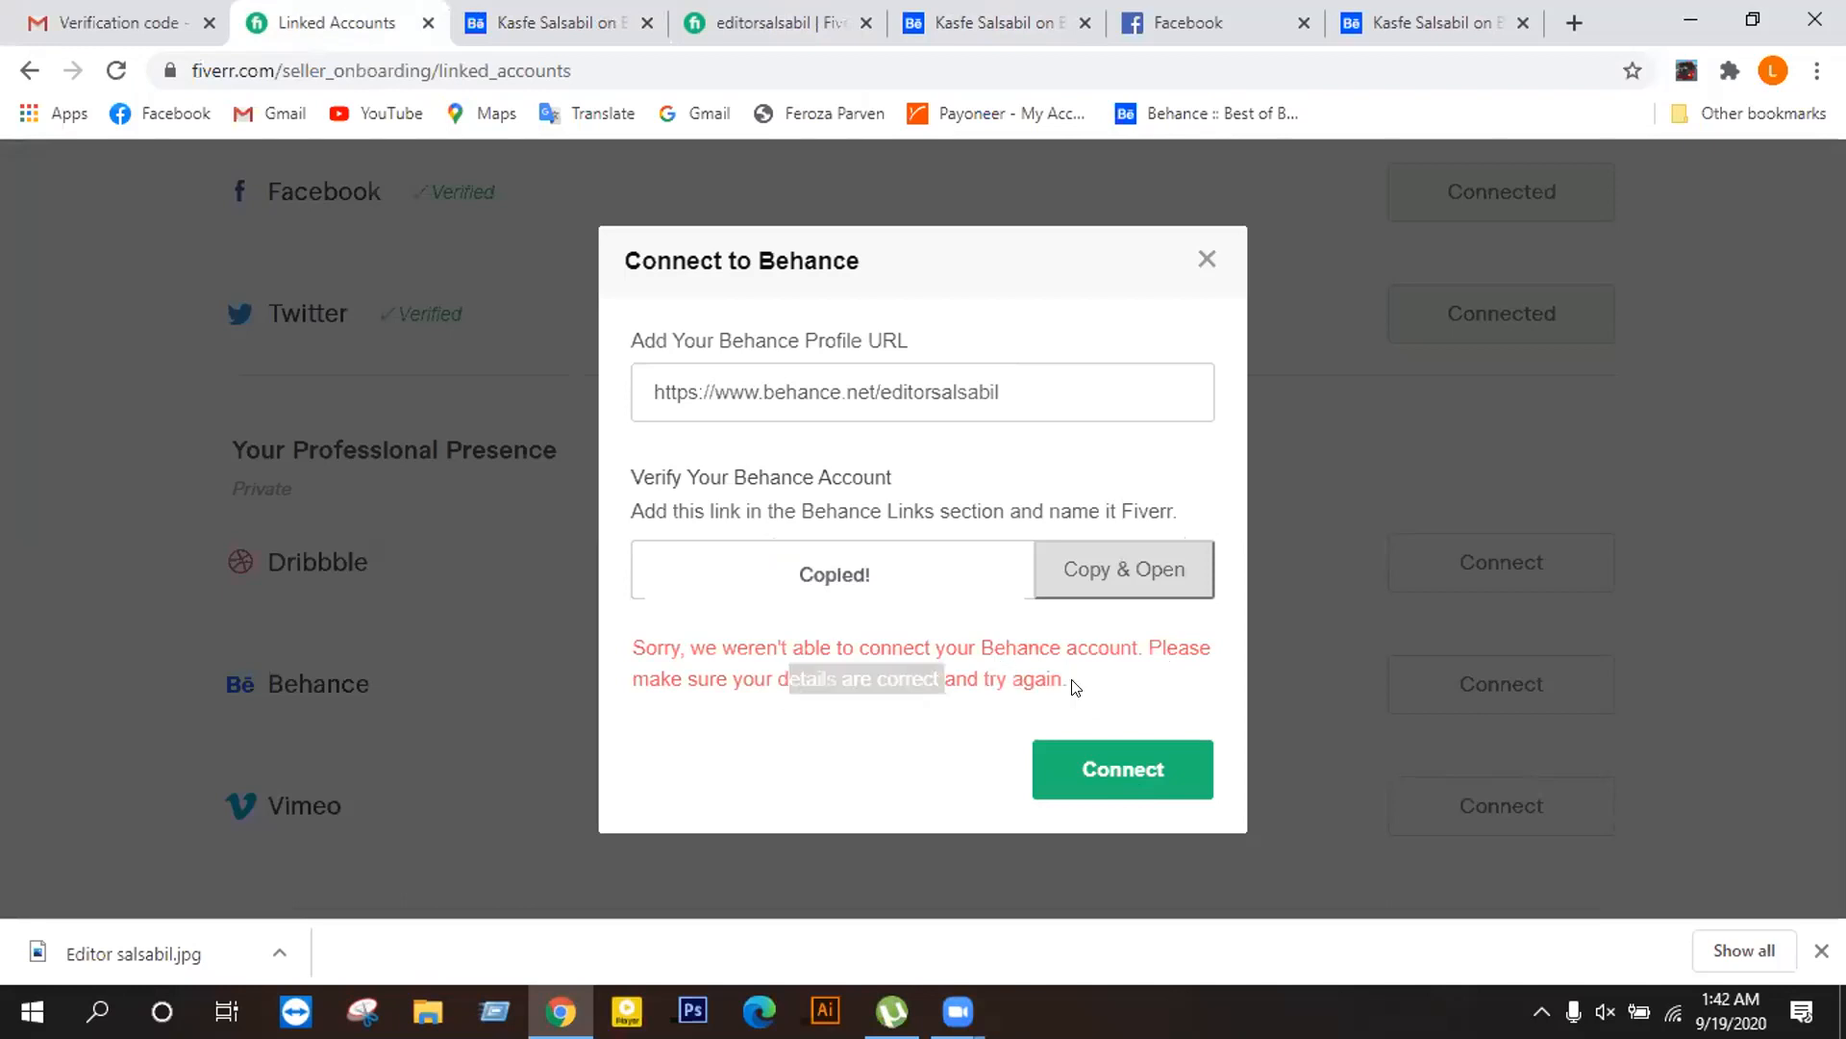
{"action": "left_click", "coordinate": [1201, 755]}
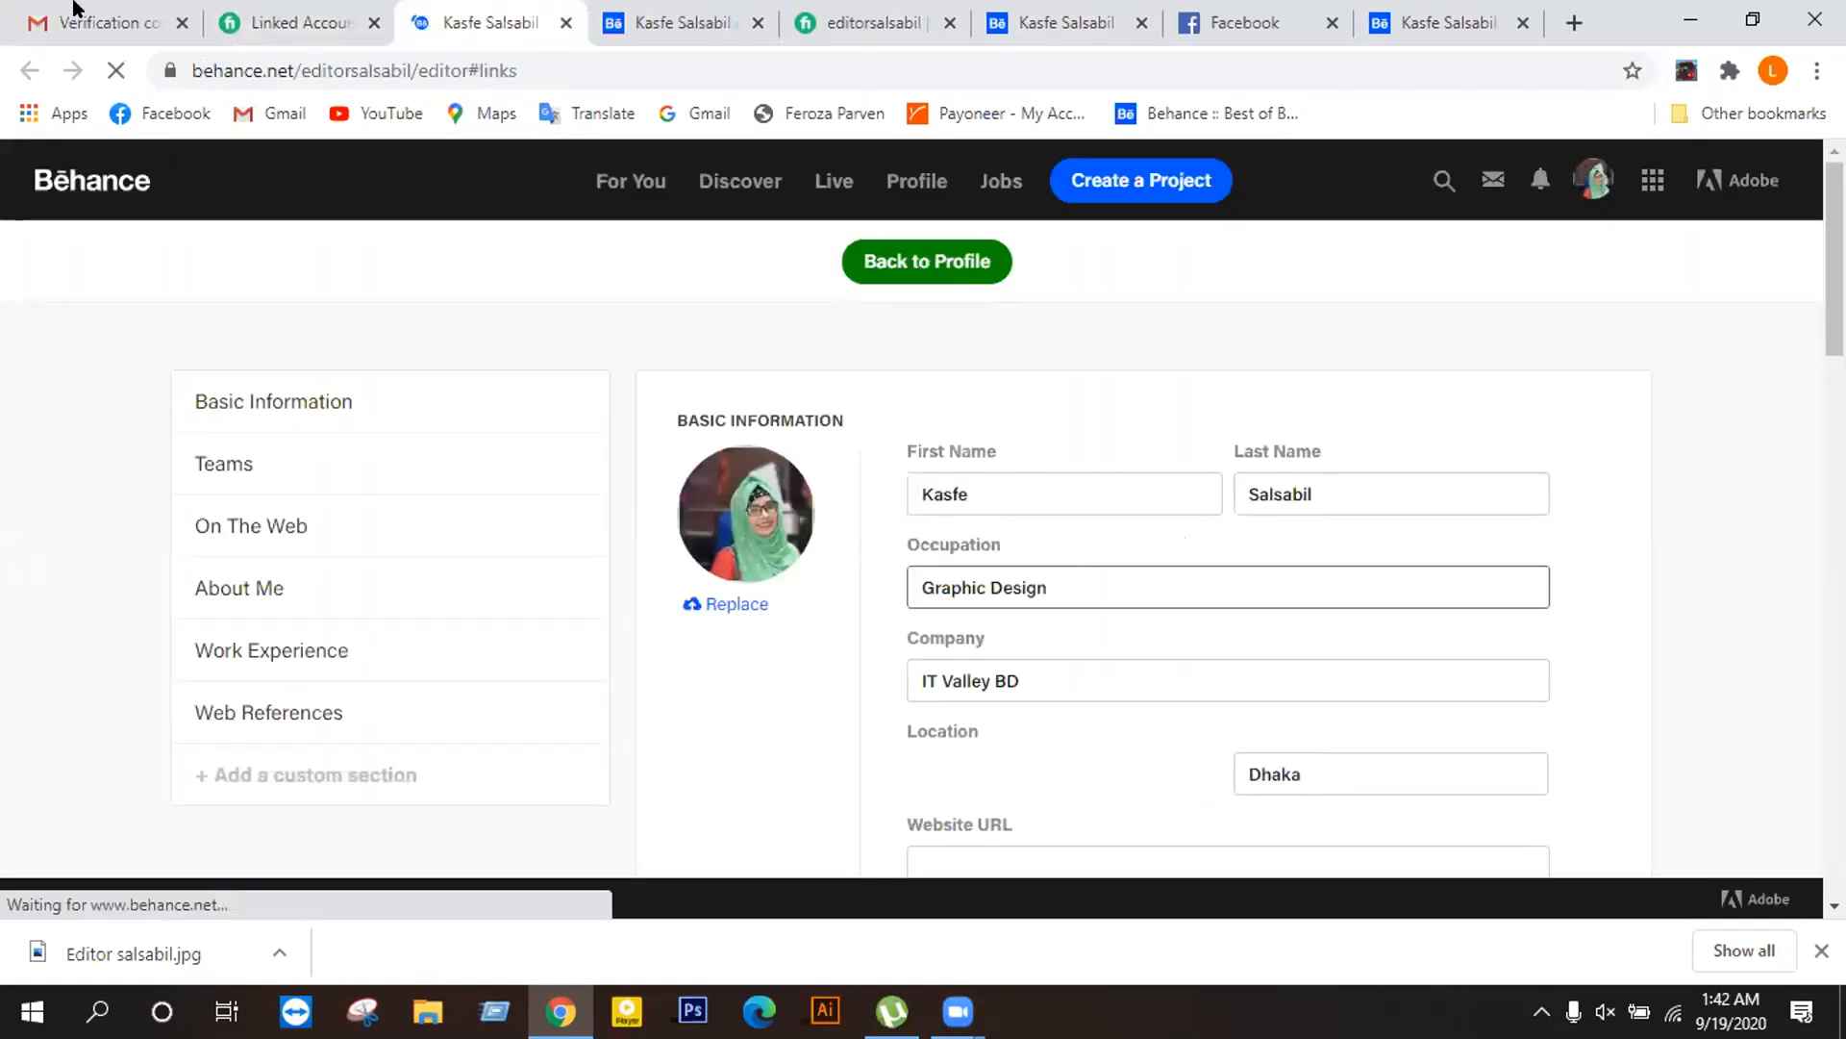
Link Facebook in Behance's On The Web section by submitting the Facebook username
{"action": "scroll", "coordinate": [939, 605], "scroll_direction": "up", "scroll_amount": 1}
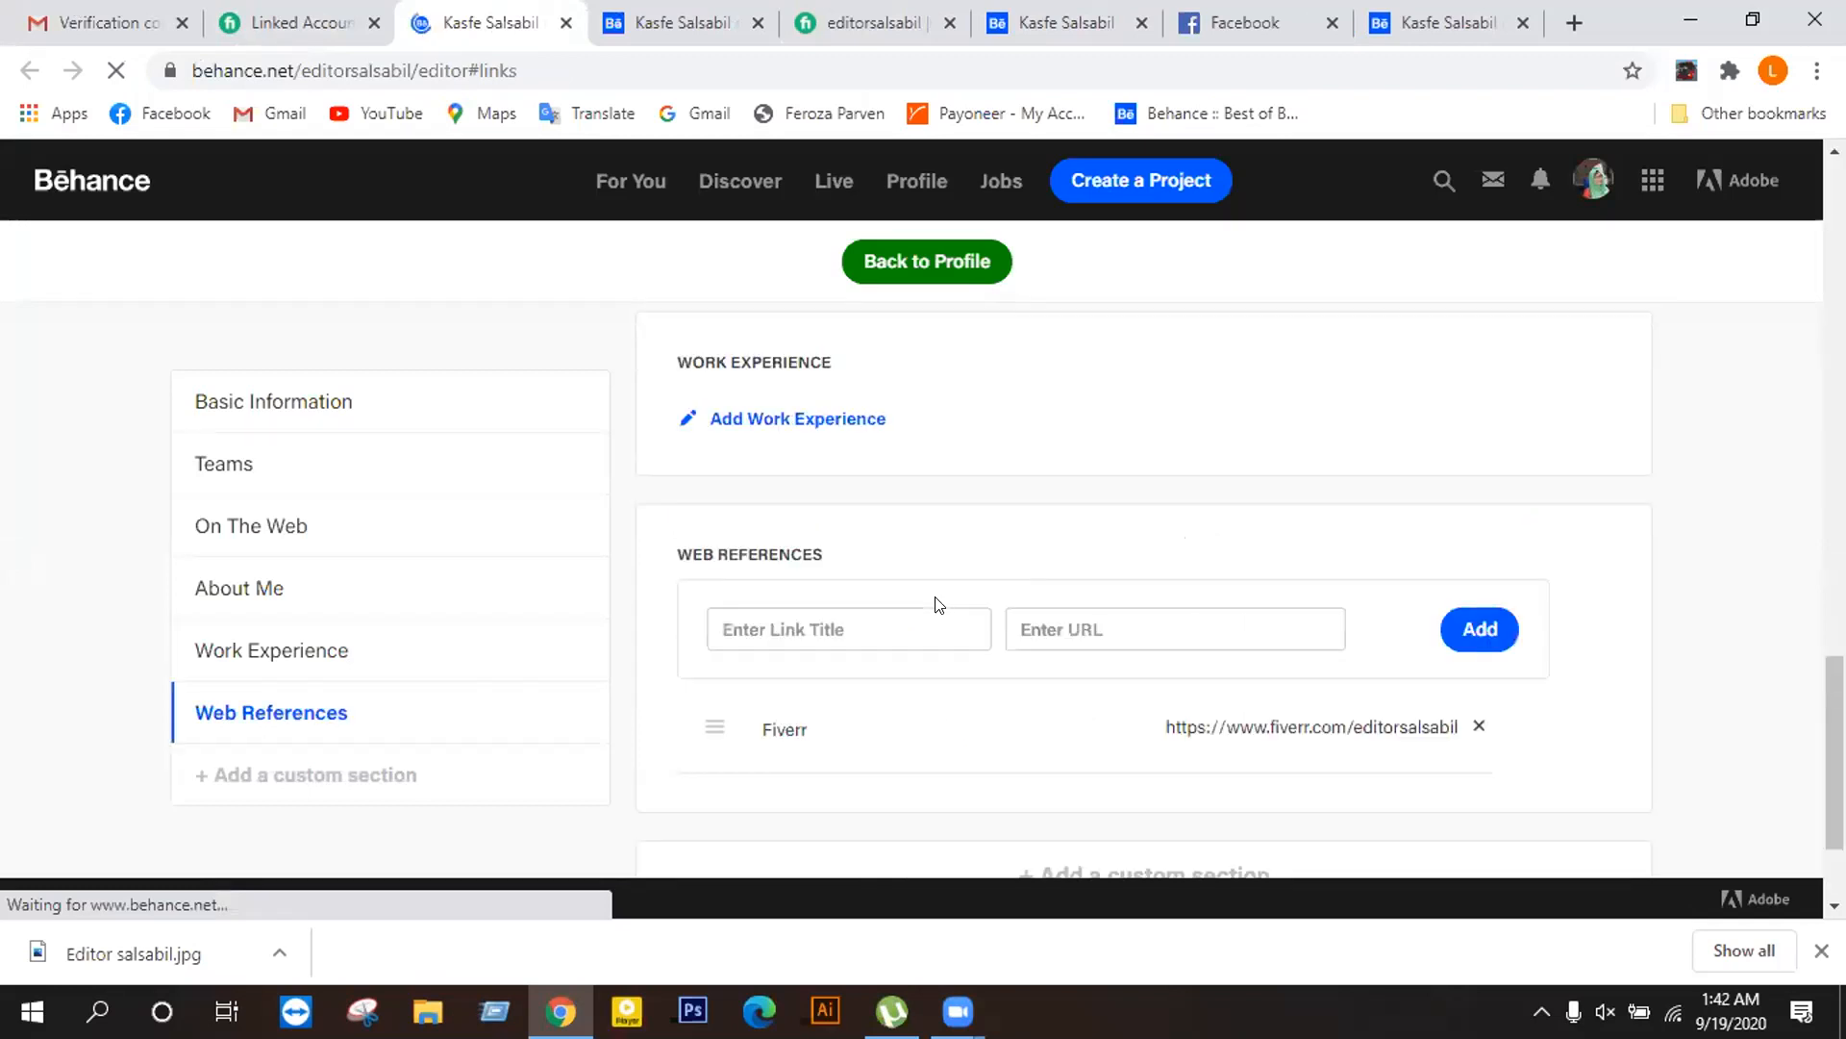
{"action": "scroll", "coordinate": [940, 605], "scroll_direction": "up", "scroll_amount": 1}
{"action": "scroll", "coordinate": [924, 619], "scroll_direction": "up", "scroll_amount": 3}
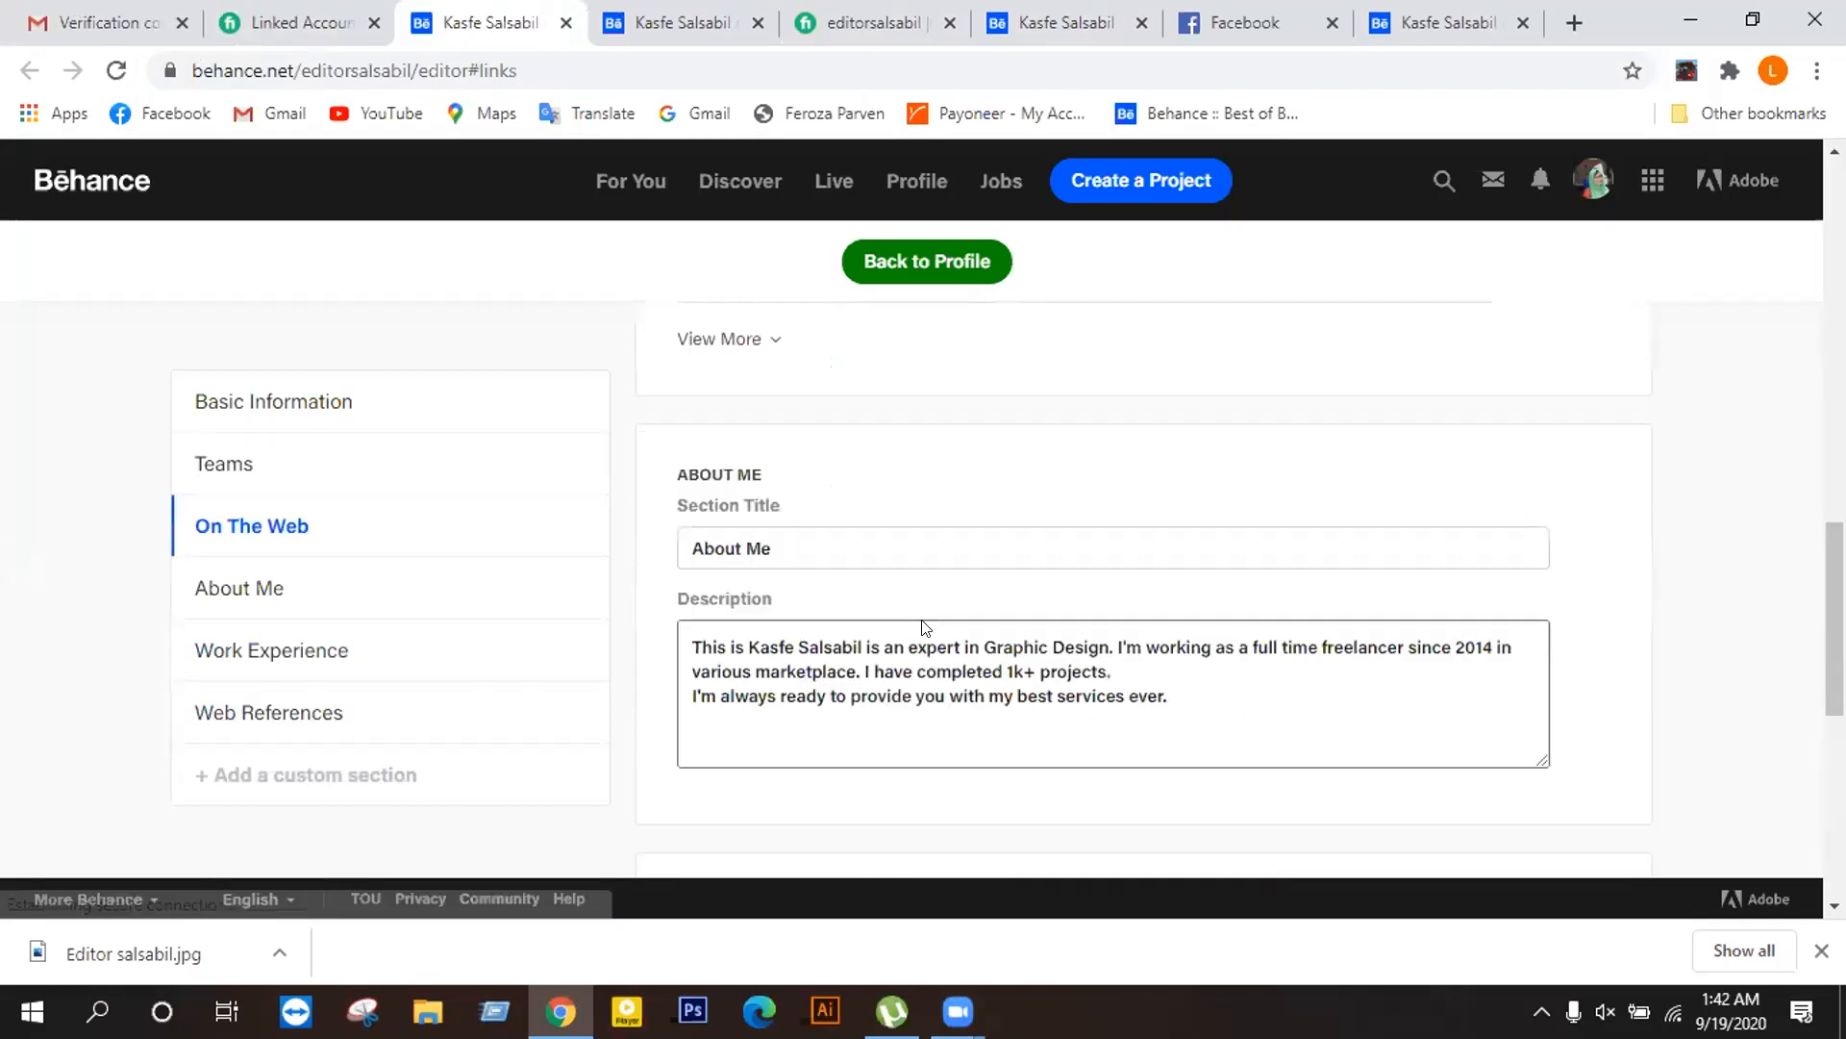
{"action": "scroll", "coordinate": [914, 644], "scroll_direction": "up", "scroll_amount": 1}
{"action": "left_click", "coordinate": [854, 678]}
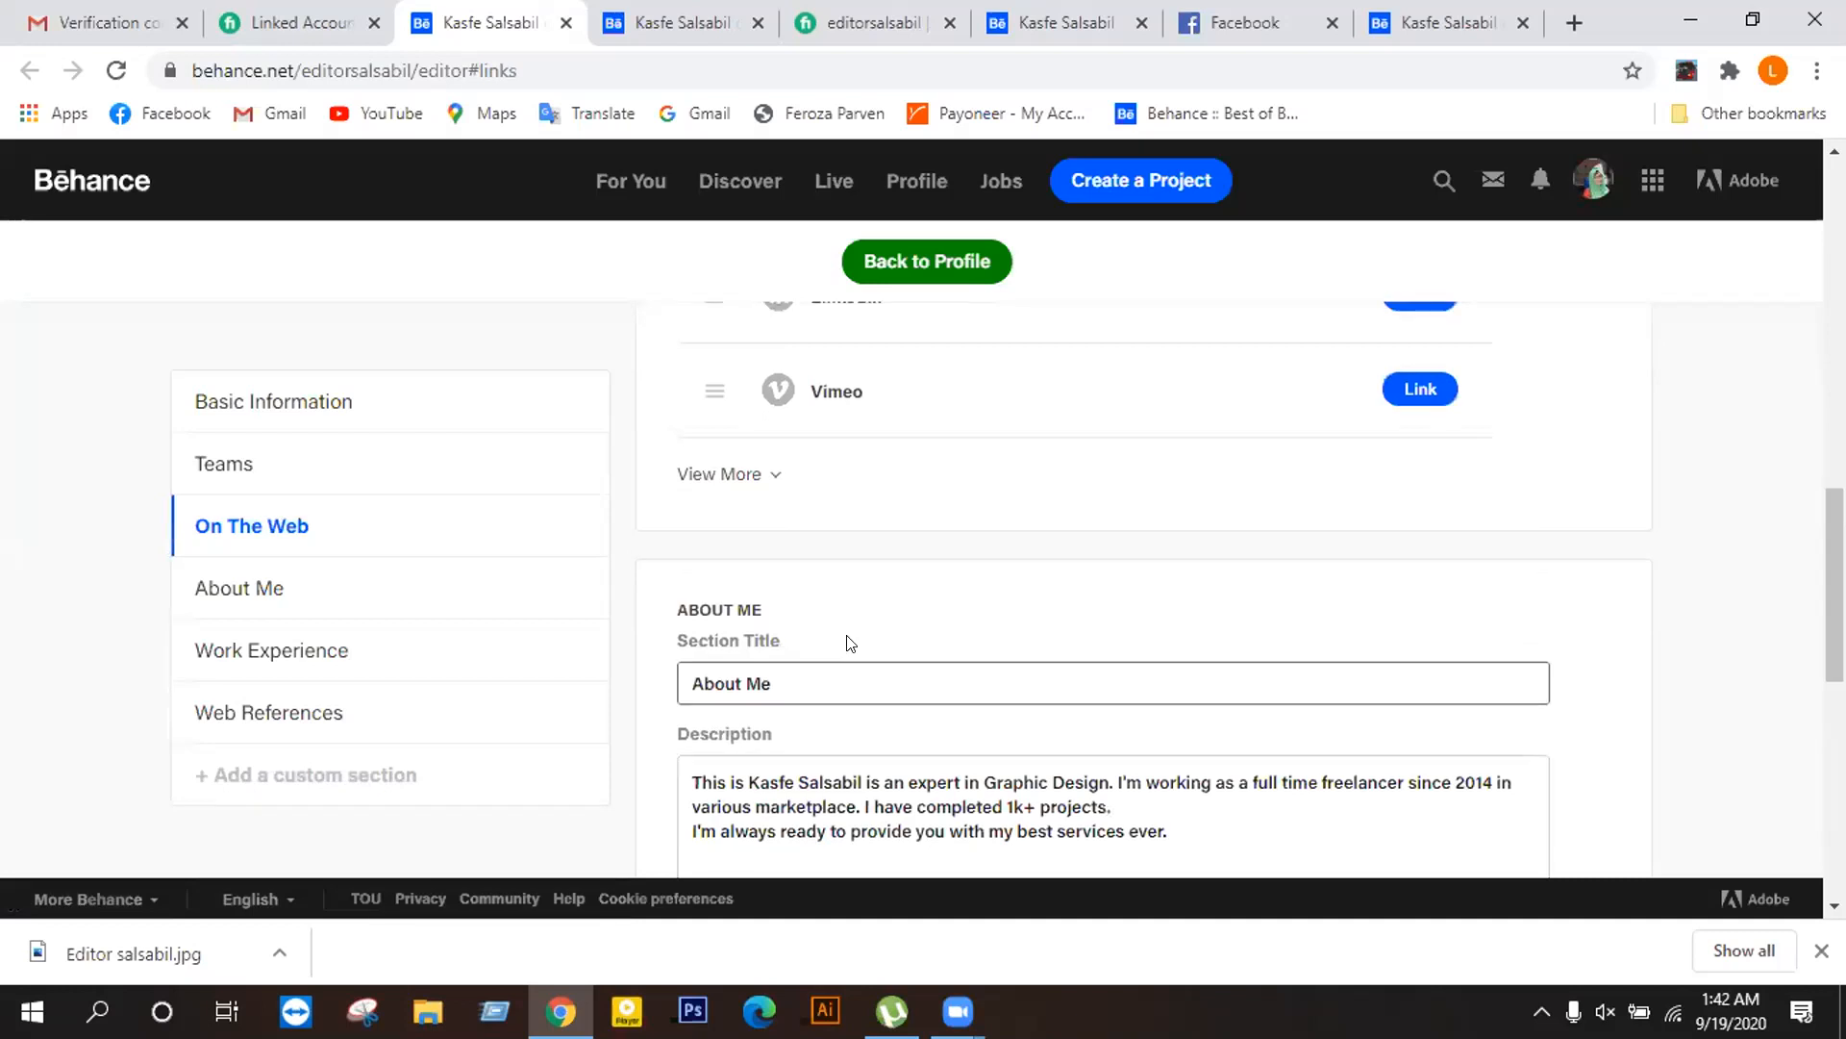
{"action": "scroll", "coordinate": [850, 642], "scroll_direction": "up", "scroll_amount": 2}
{"action": "scroll", "coordinate": [870, 629], "scroll_direction": "up", "scroll_amount": 3}
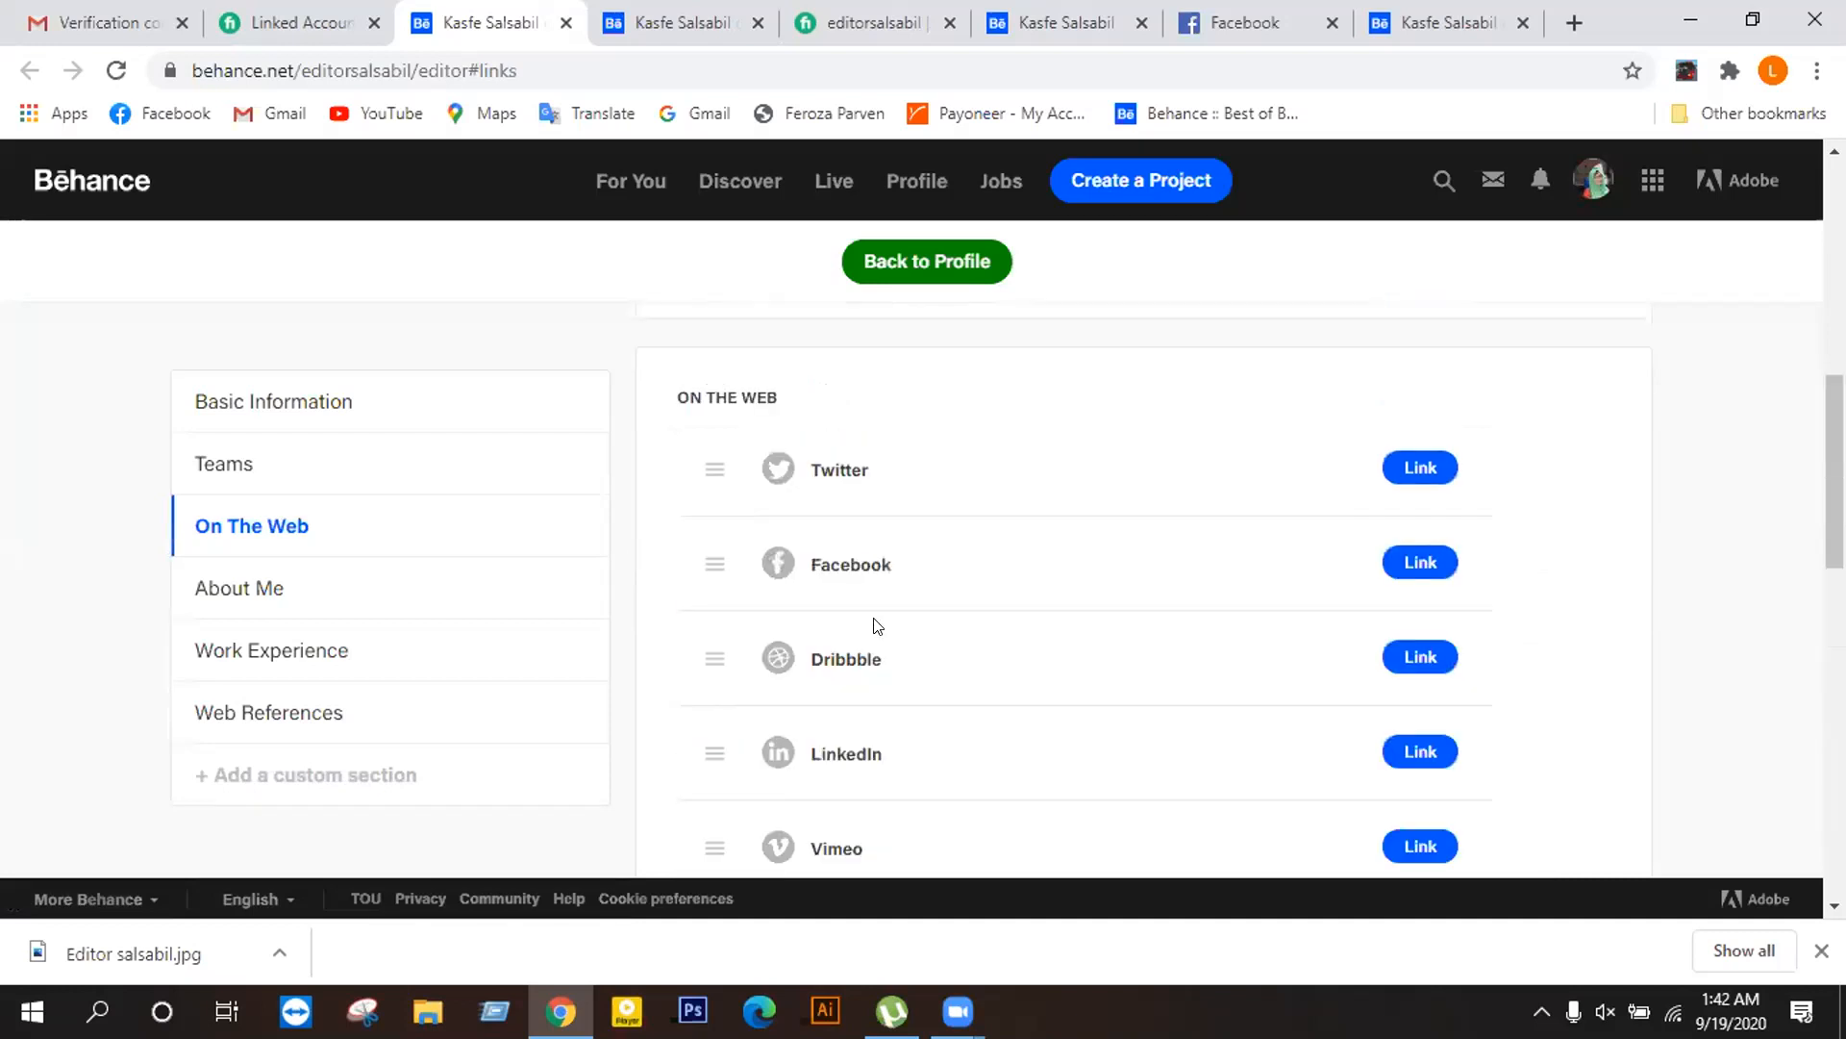
{"action": "scroll", "coordinate": [873, 608], "scroll_direction": "up", "scroll_amount": 1}
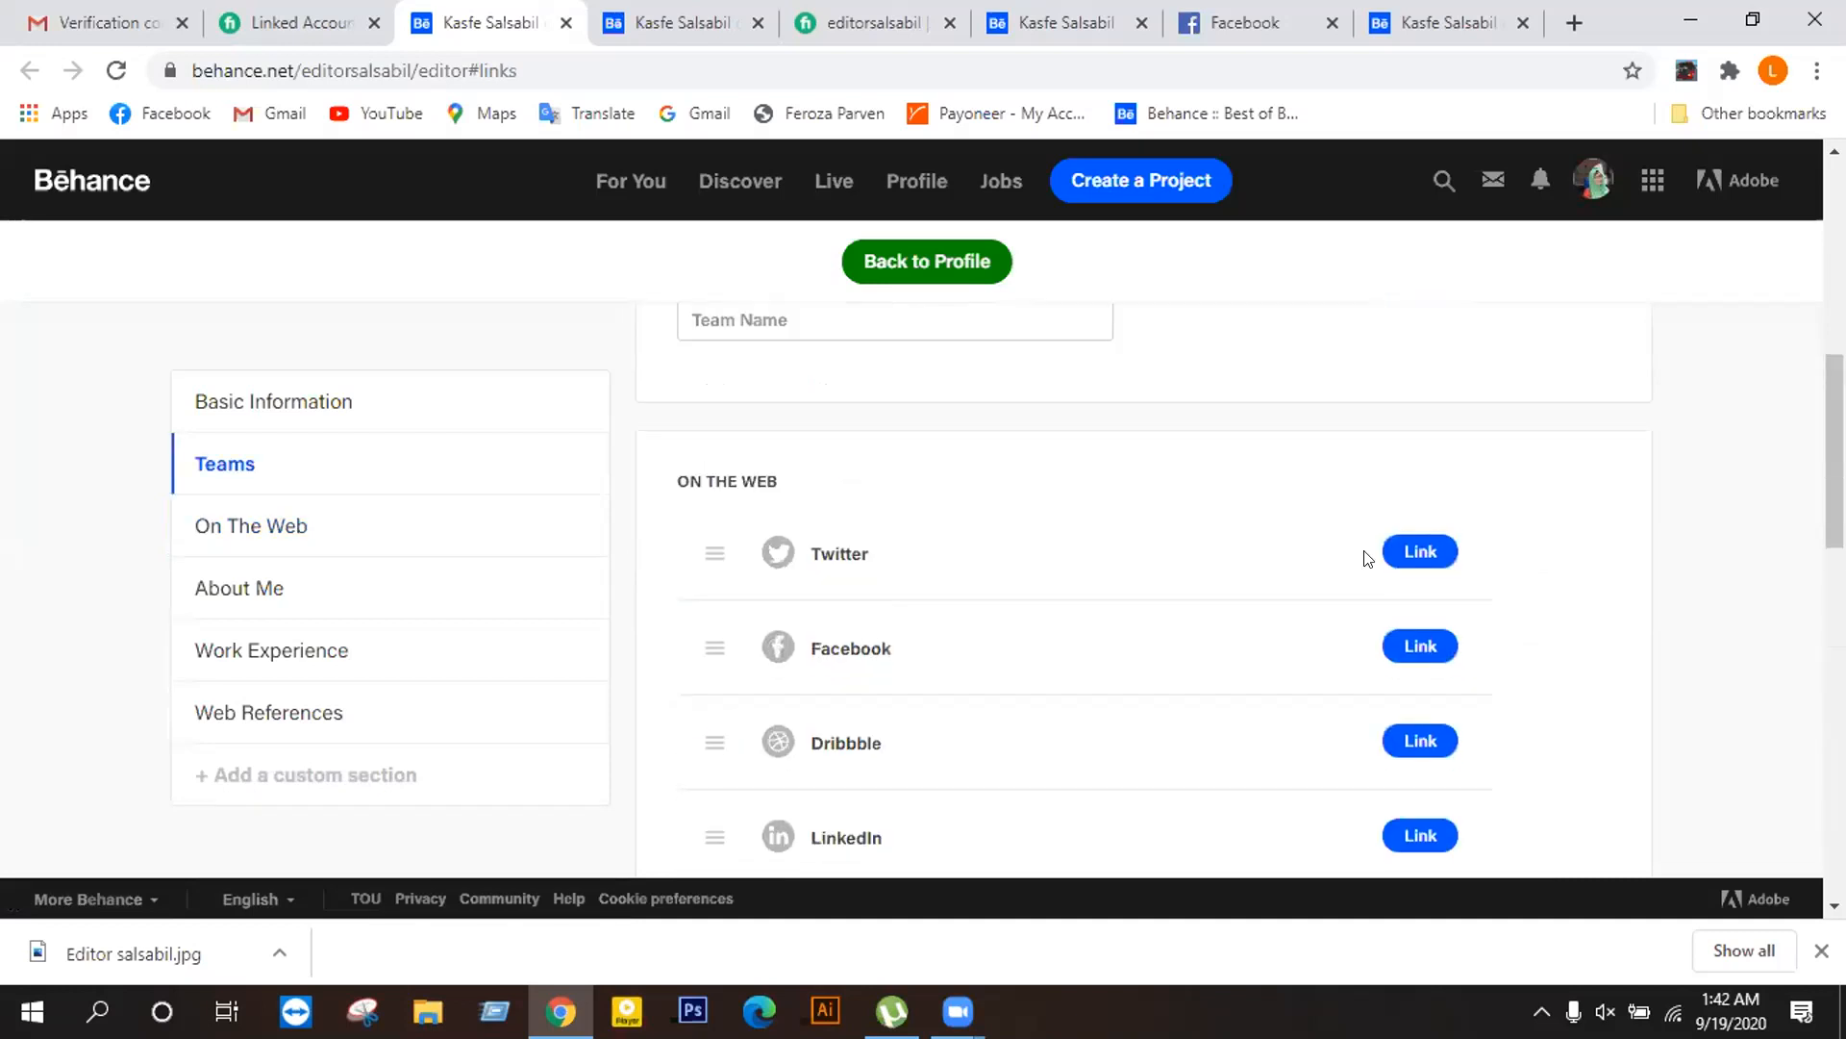
{"action": "left_click", "coordinate": [1401, 660]}
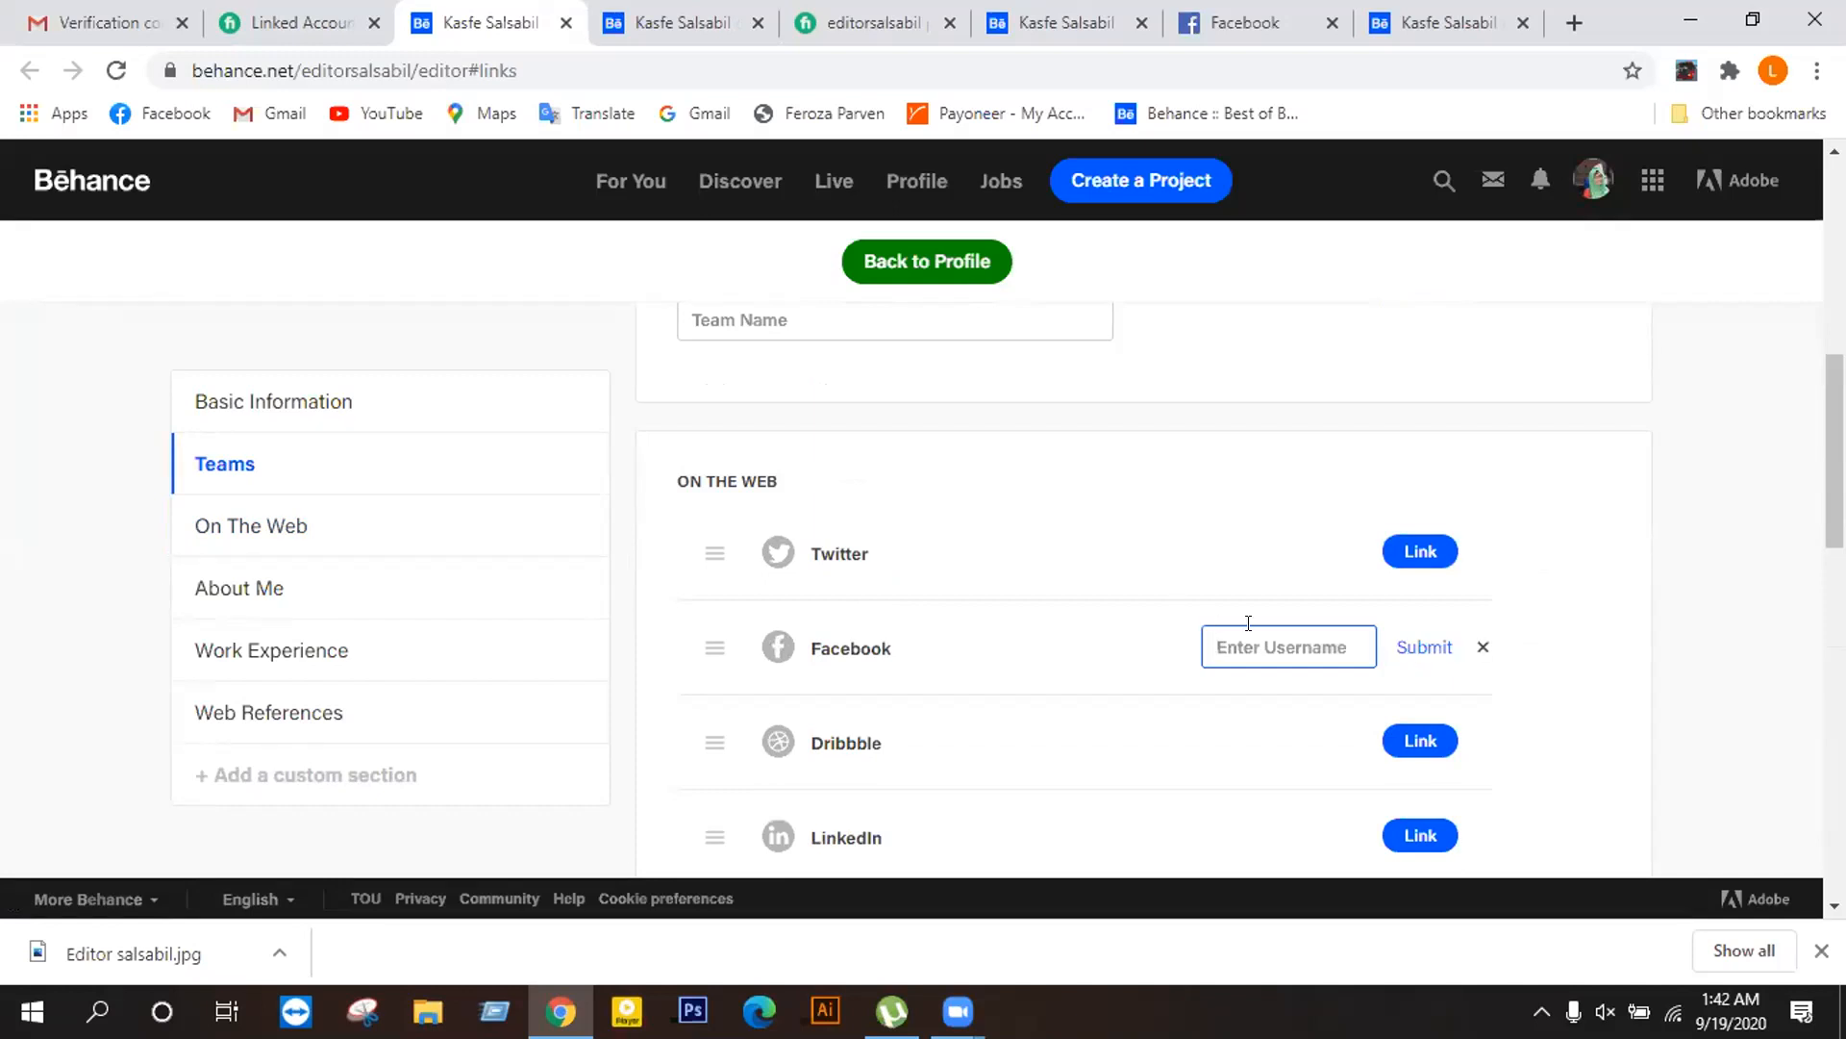
{"action": "type", "text": "editorsalsabil"}
{"action": "left_click", "coordinate": [1399, 650]}
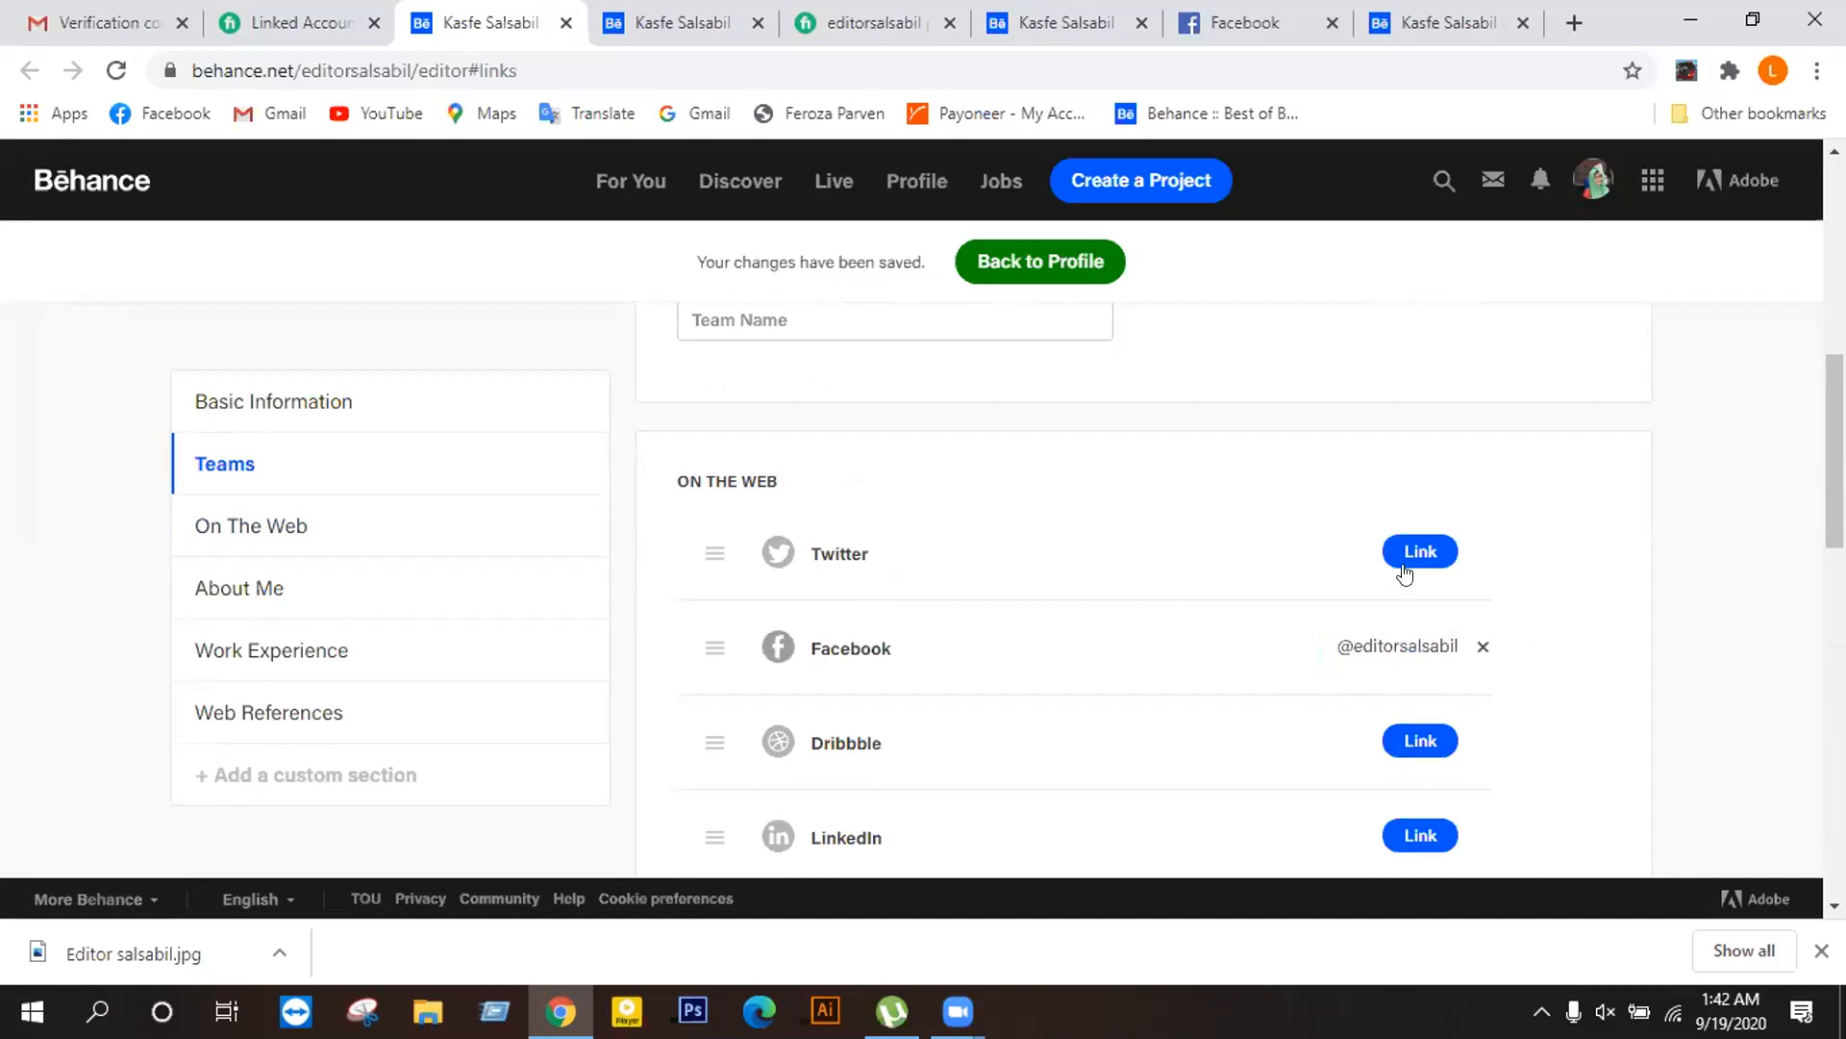
{"action": "left_click", "coordinate": [1577, 21]}
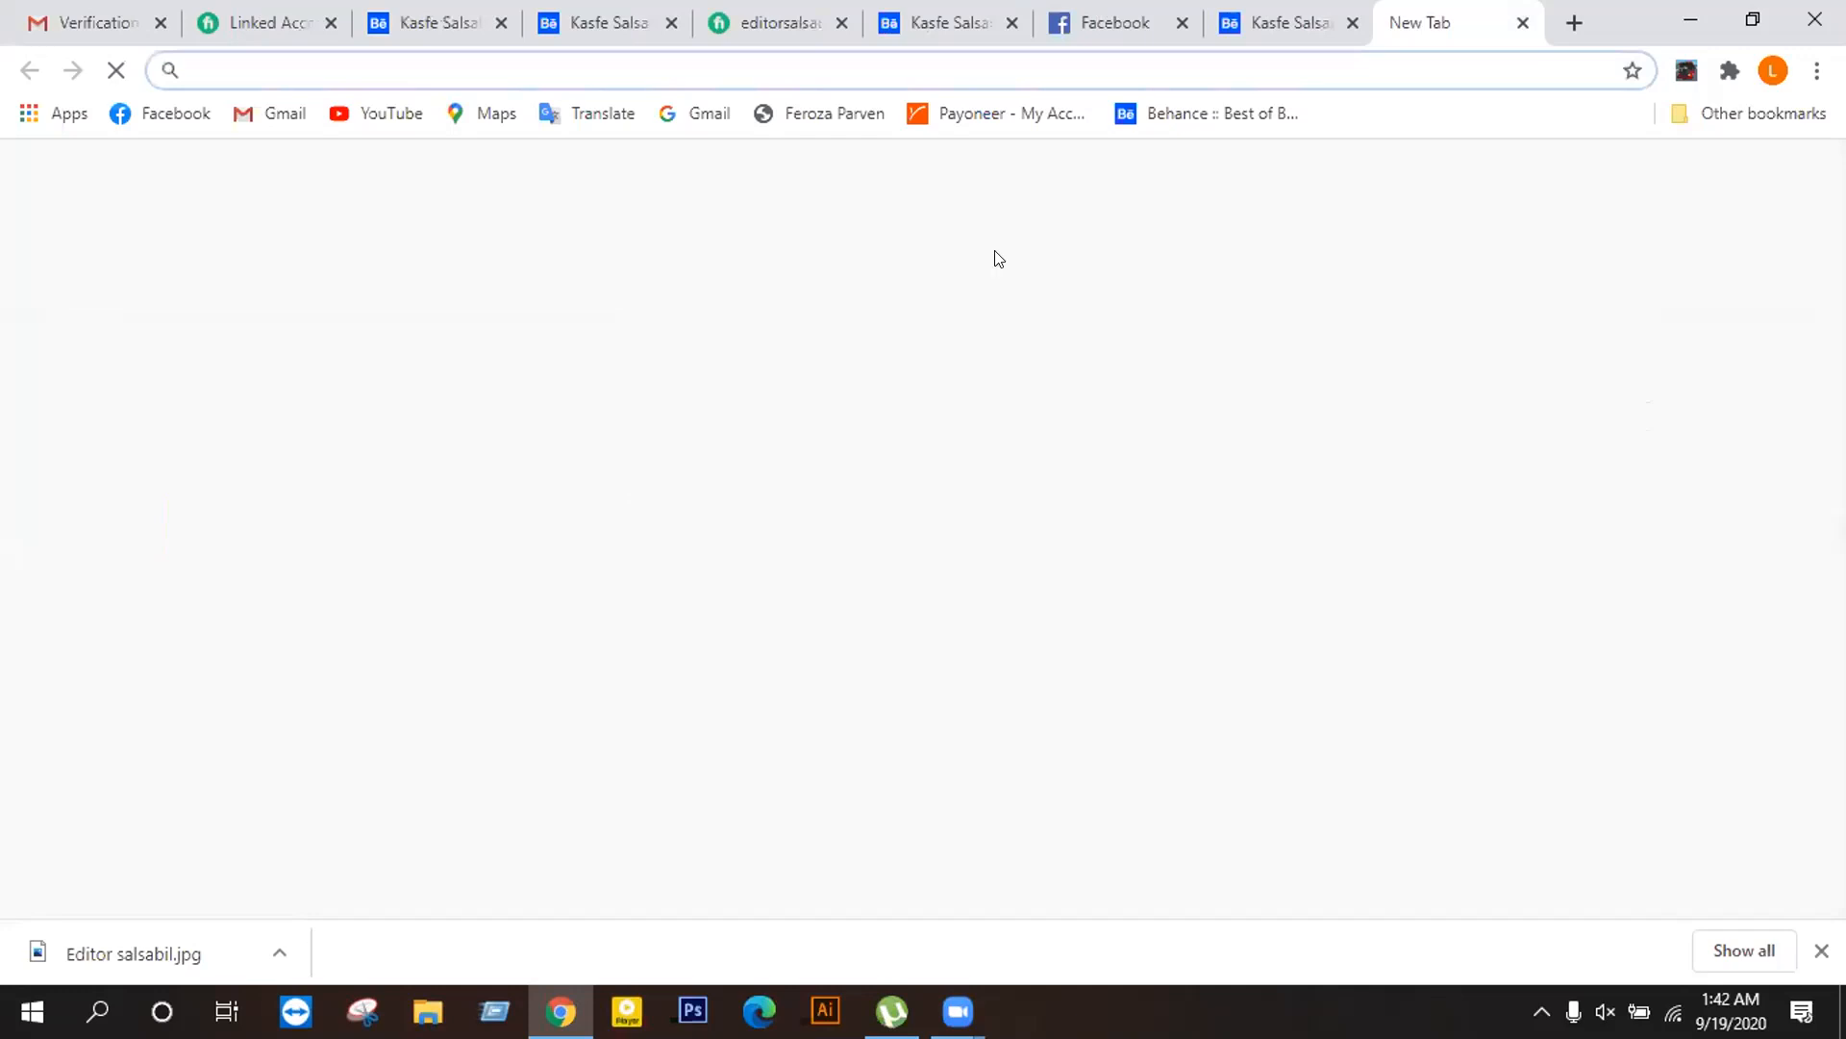
Open the Twitter profile page via the 'twi' suggestion and select its address
{"action": "type", "text": "t"}
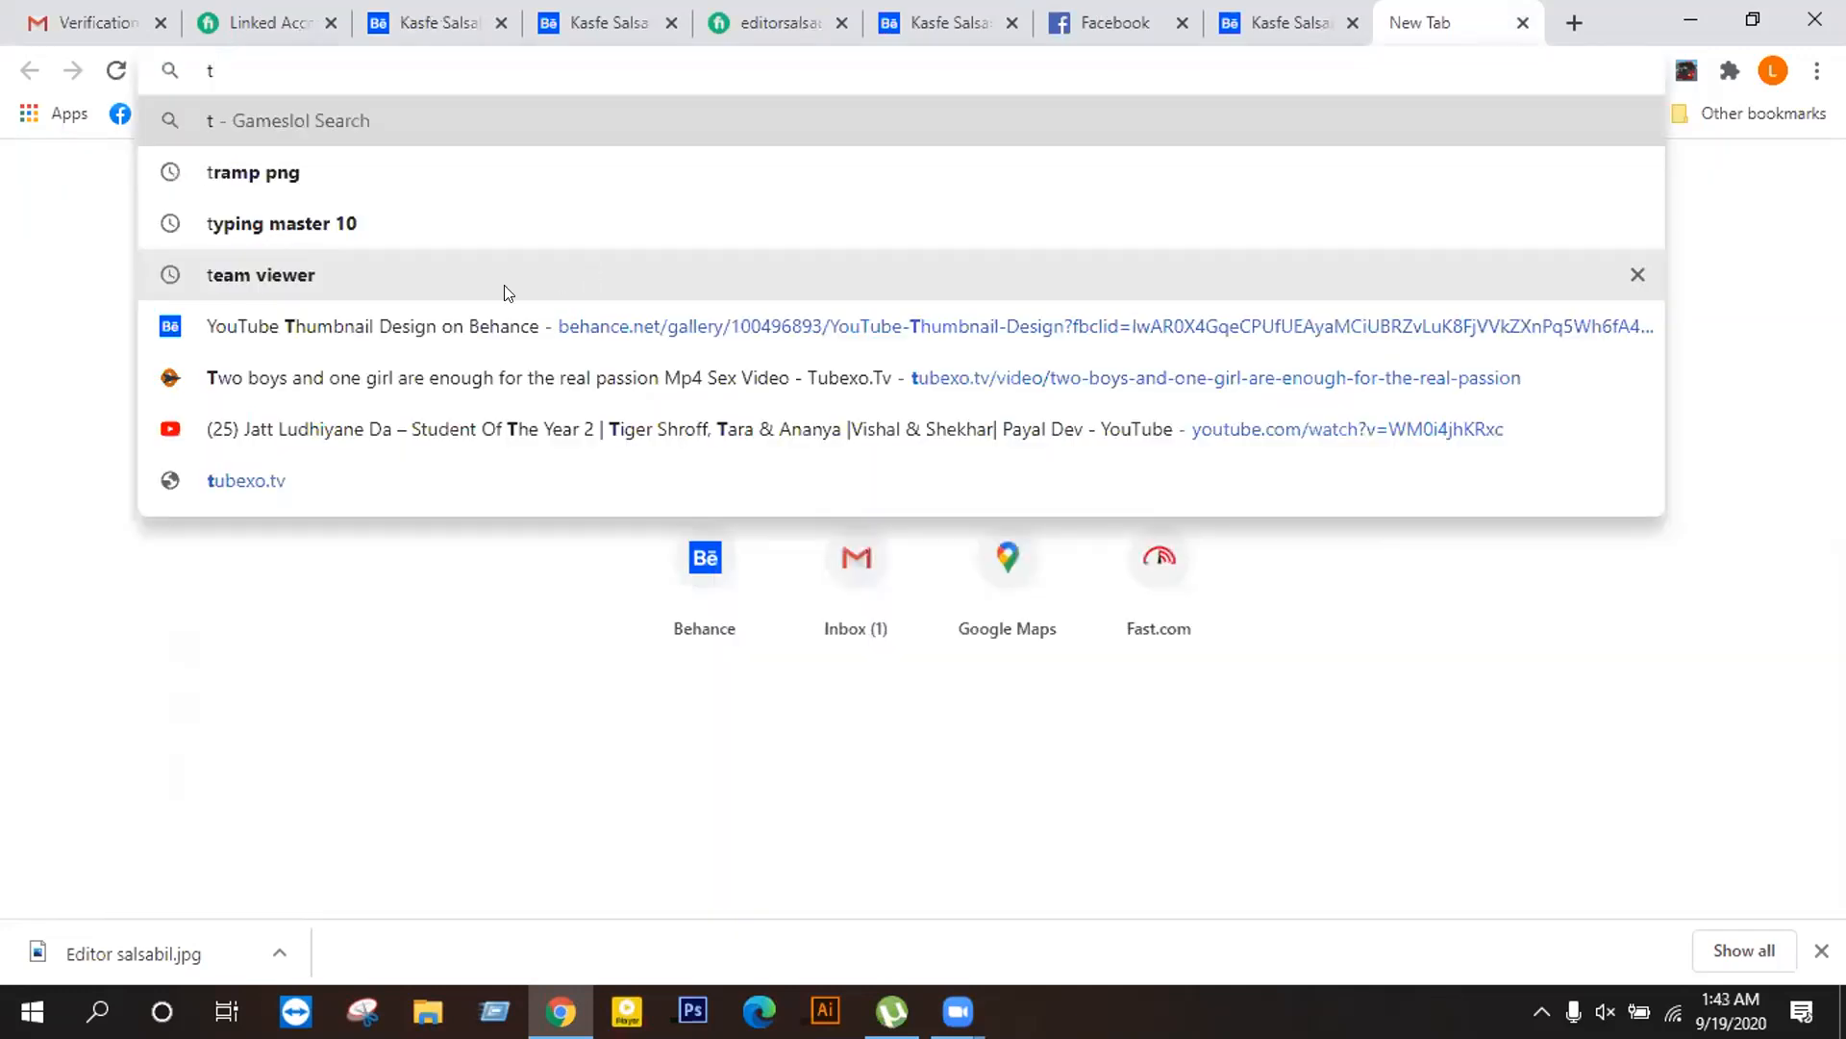
{"action": "type", "text": "wi"}
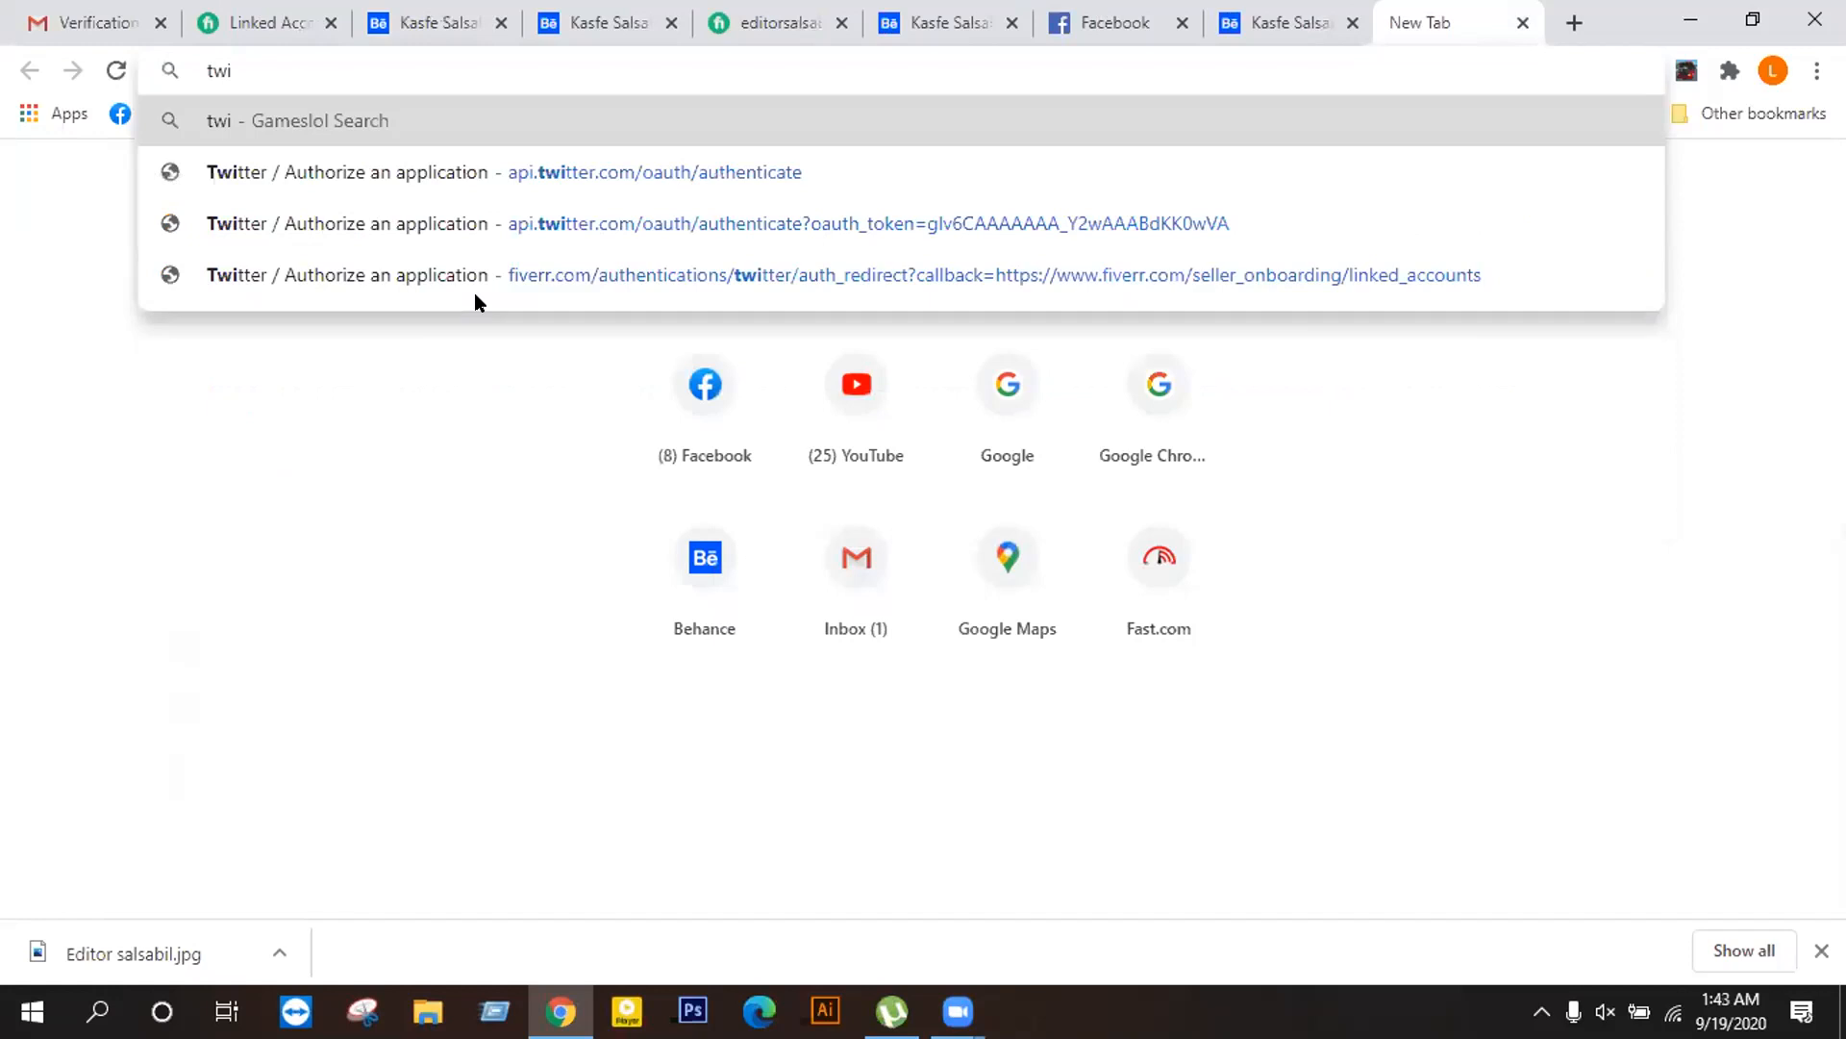
{"action": "key", "text": "Down"}
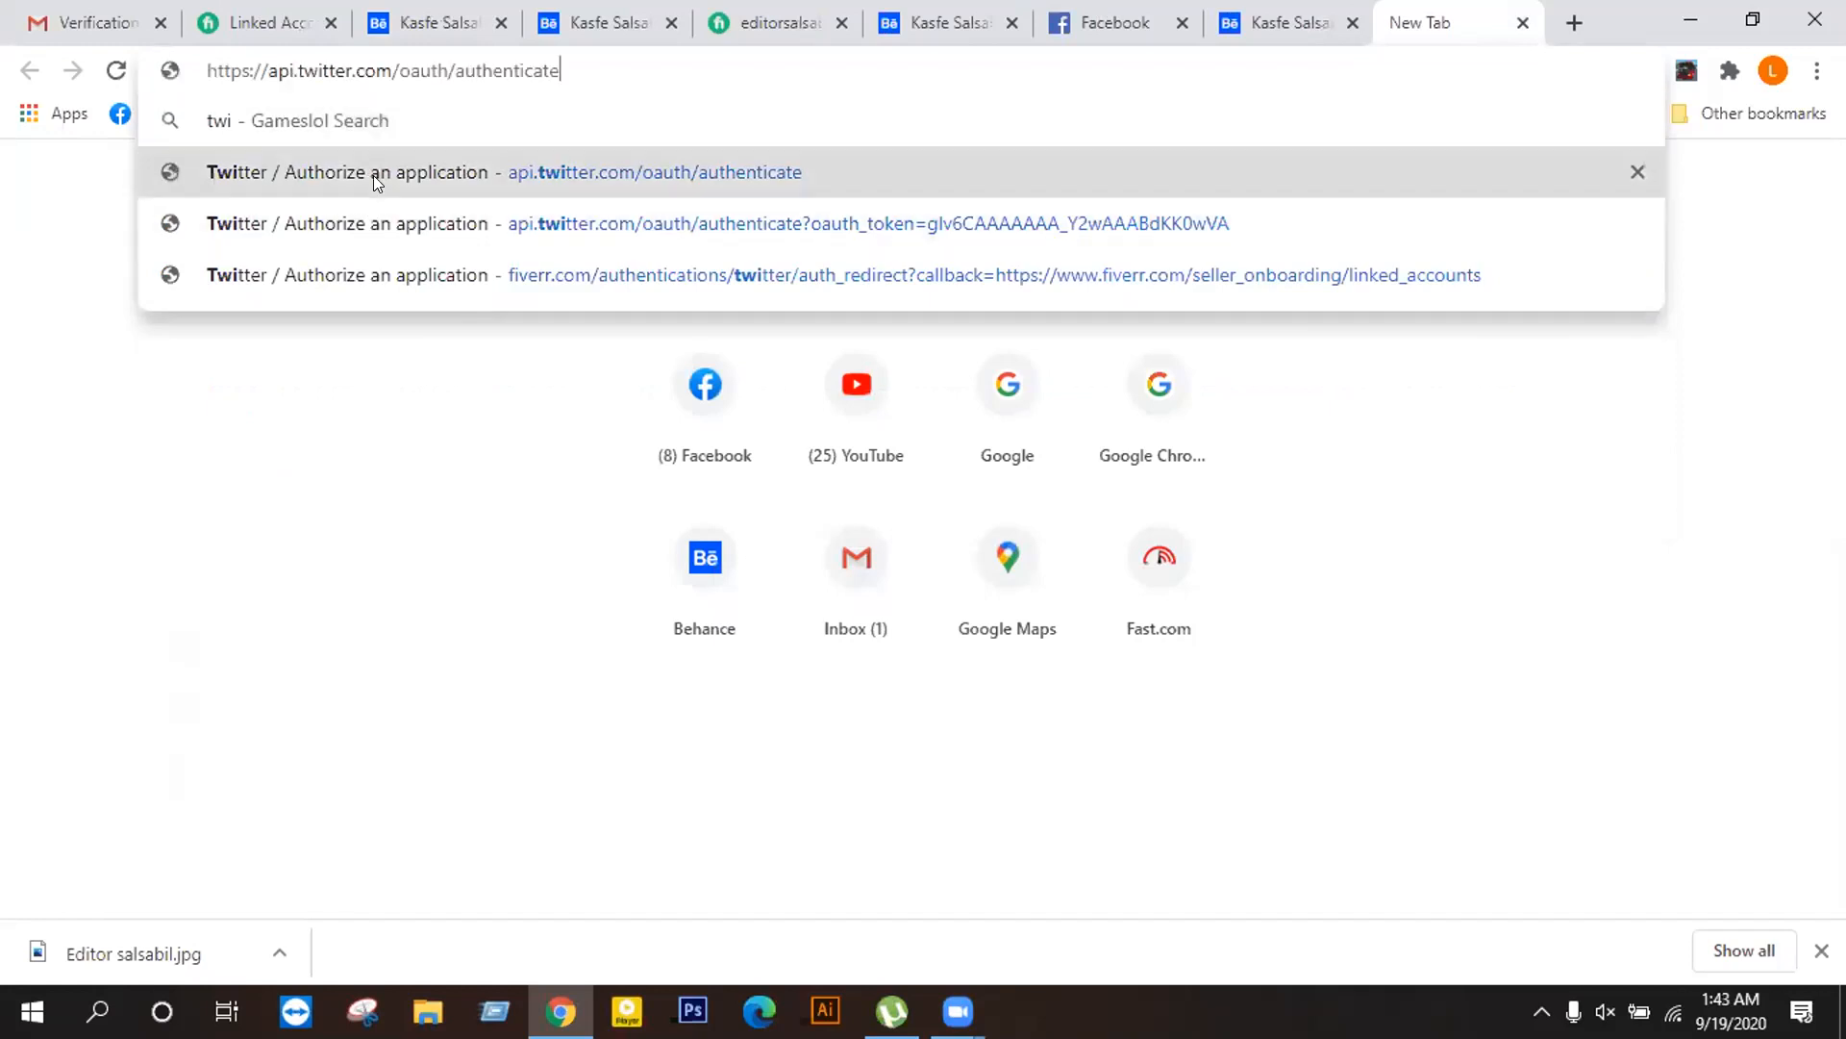
{"action": "left_click", "coordinate": [374, 175]}
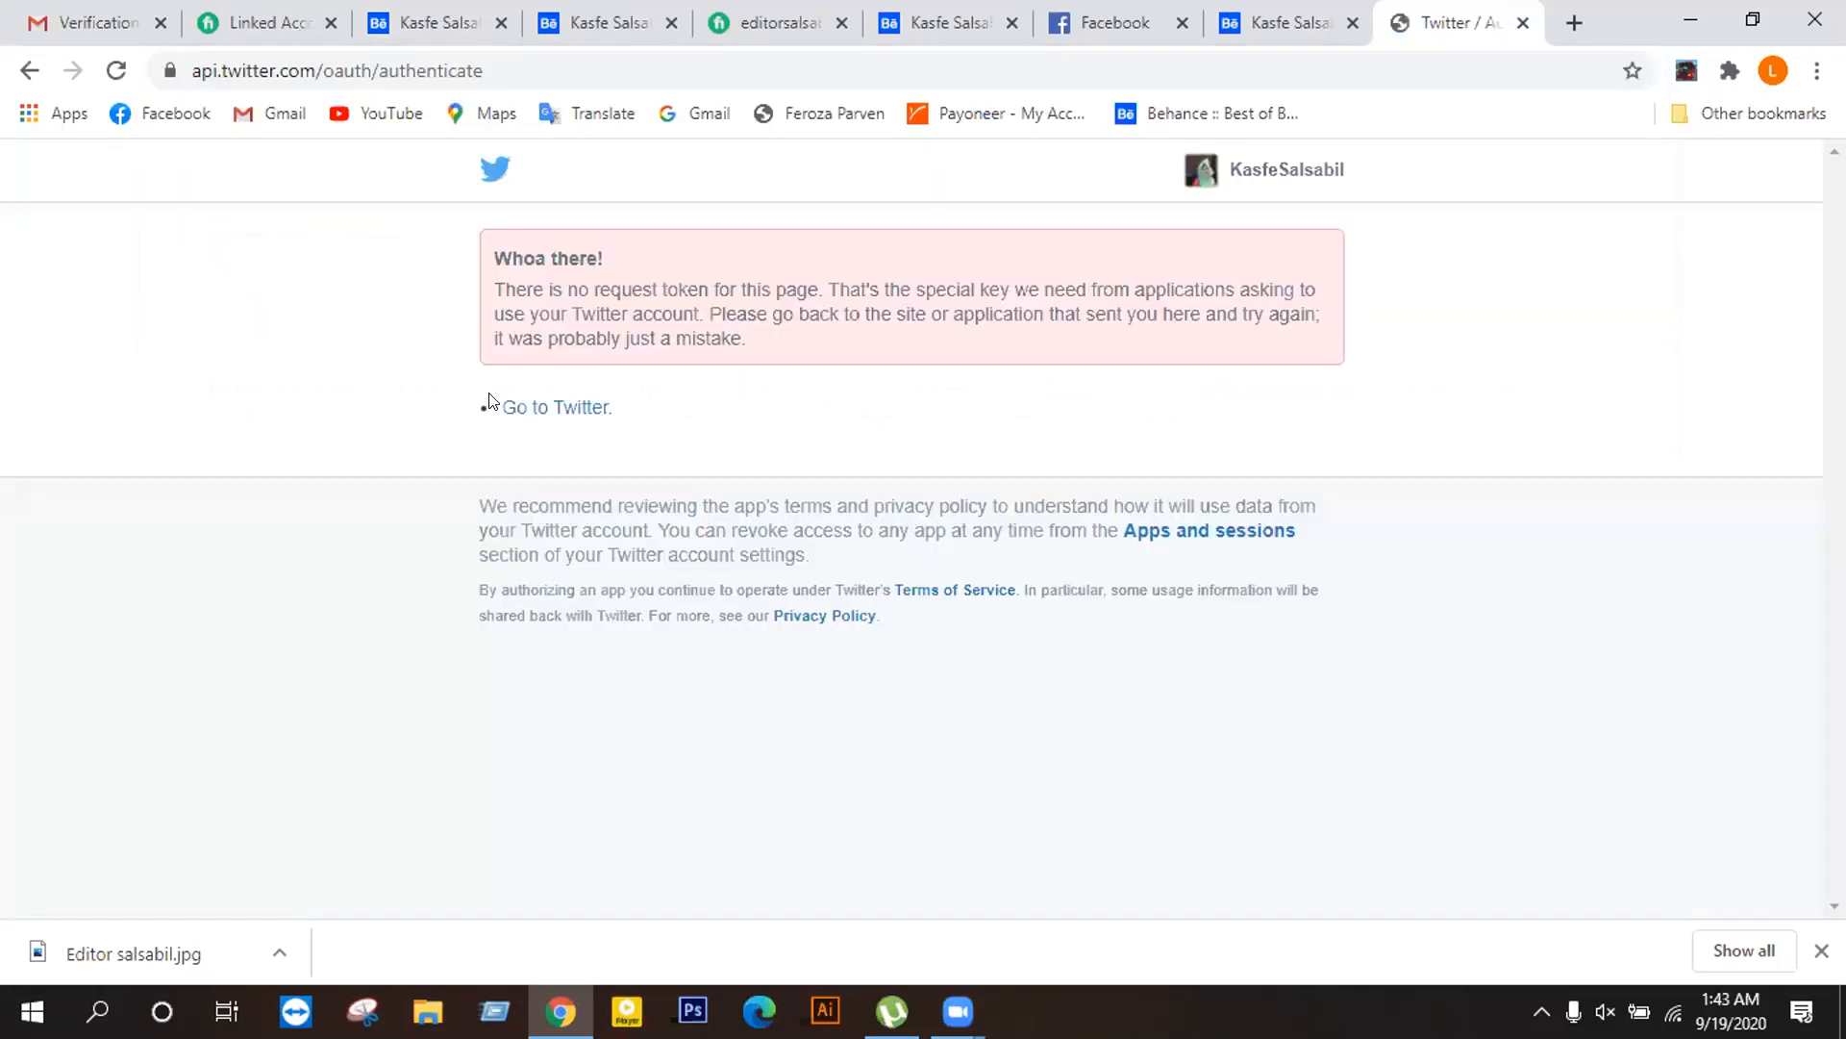
{"action": "left_click", "coordinate": [1227, 171]}
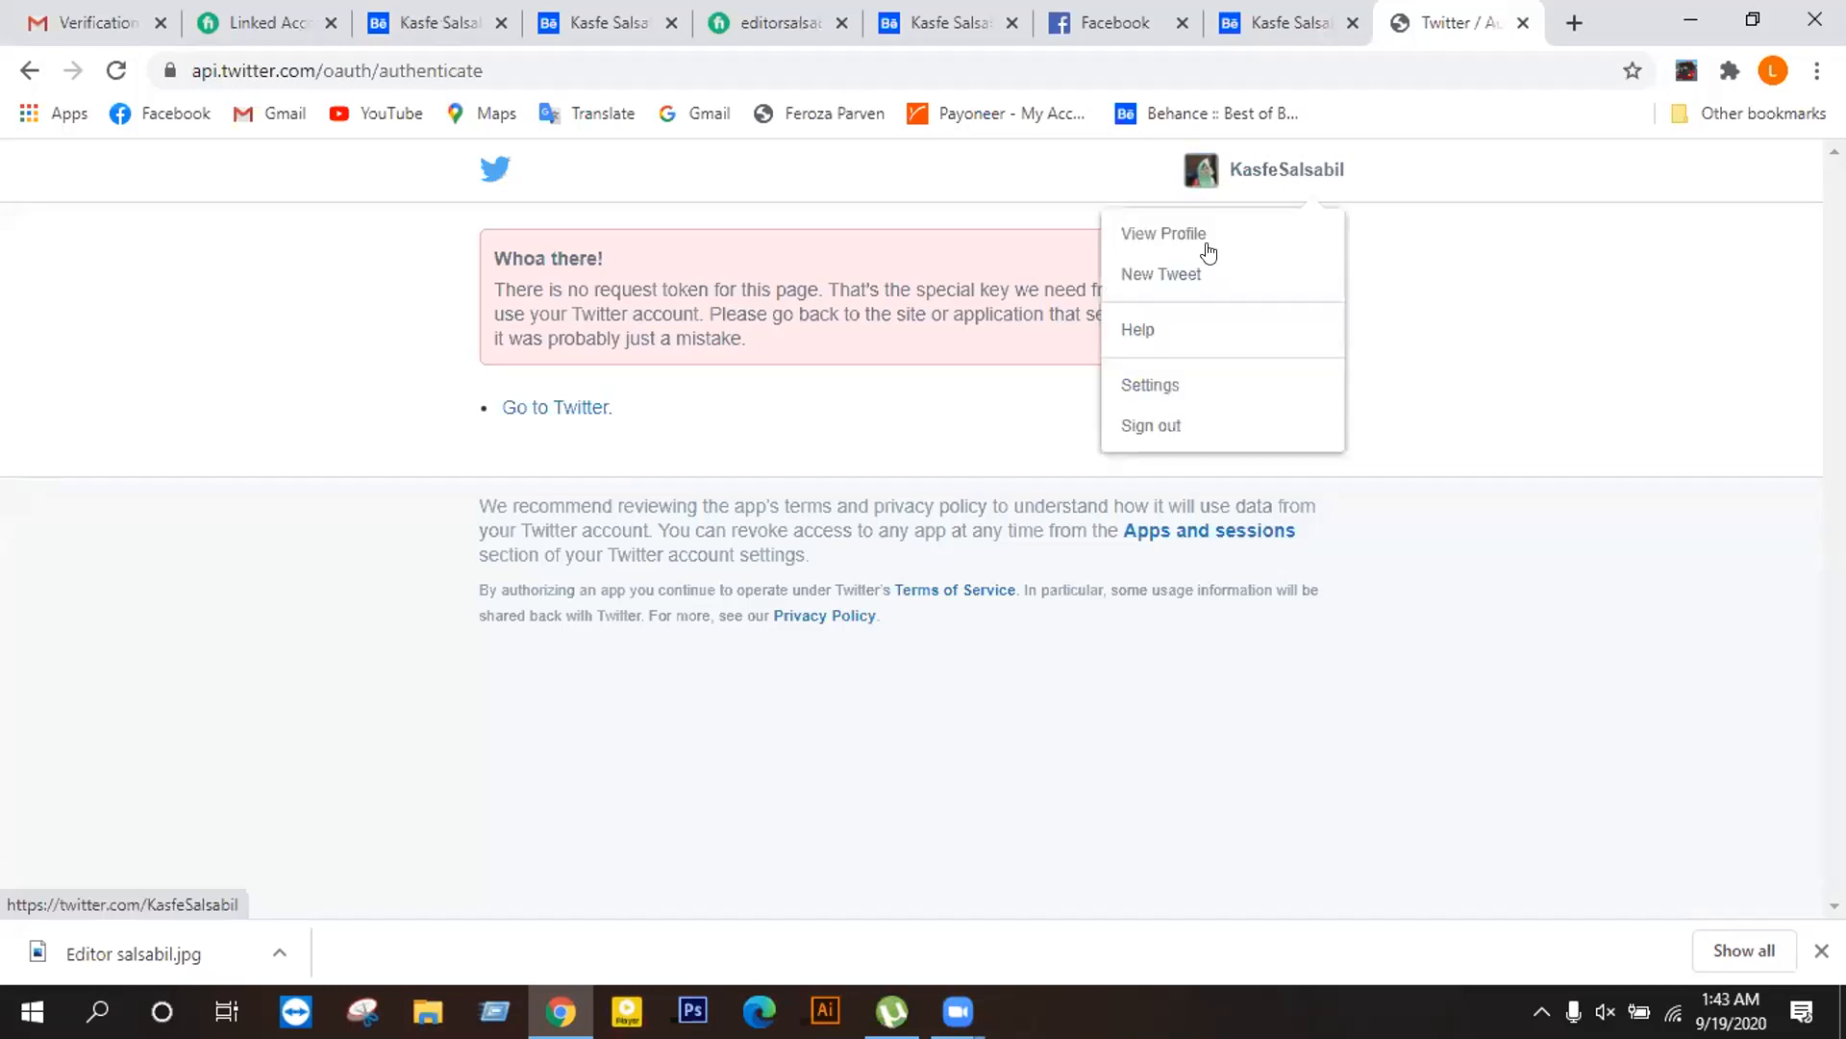
{"action": "left_click", "coordinate": [1209, 252]}
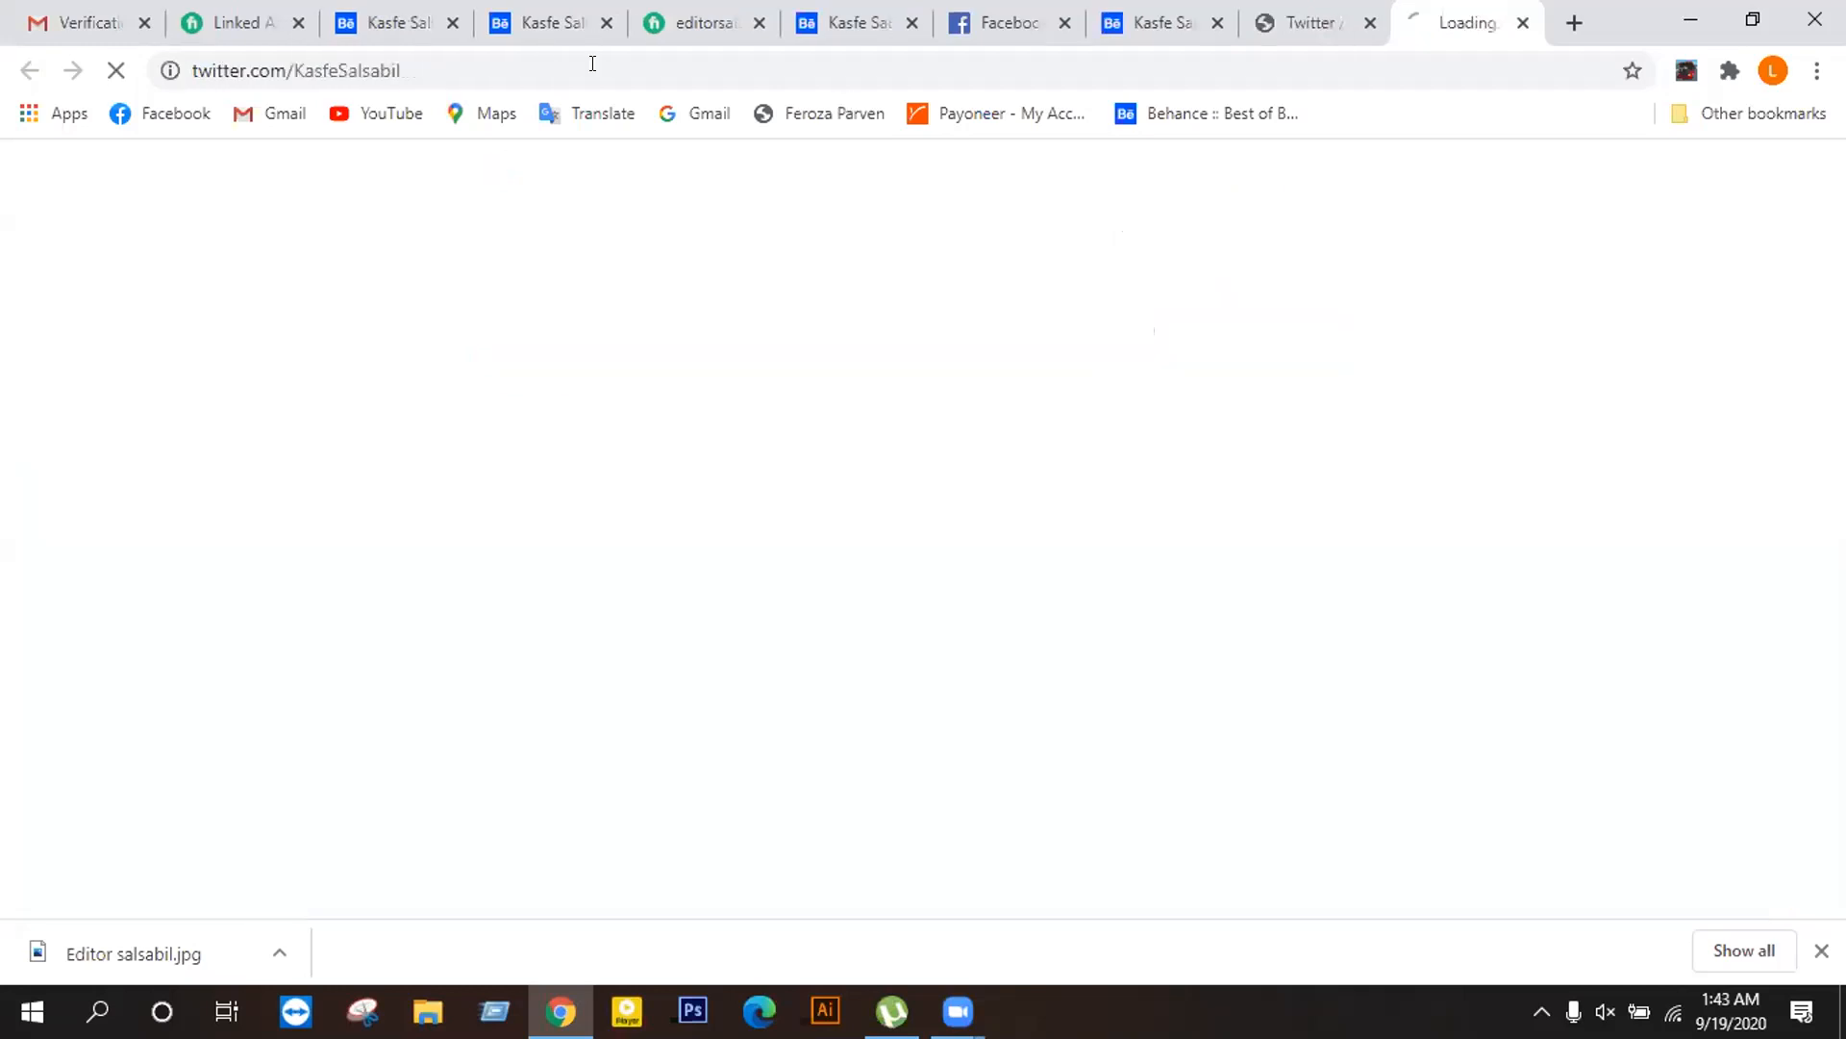
{"action": "left_click", "coordinate": [592, 66]}
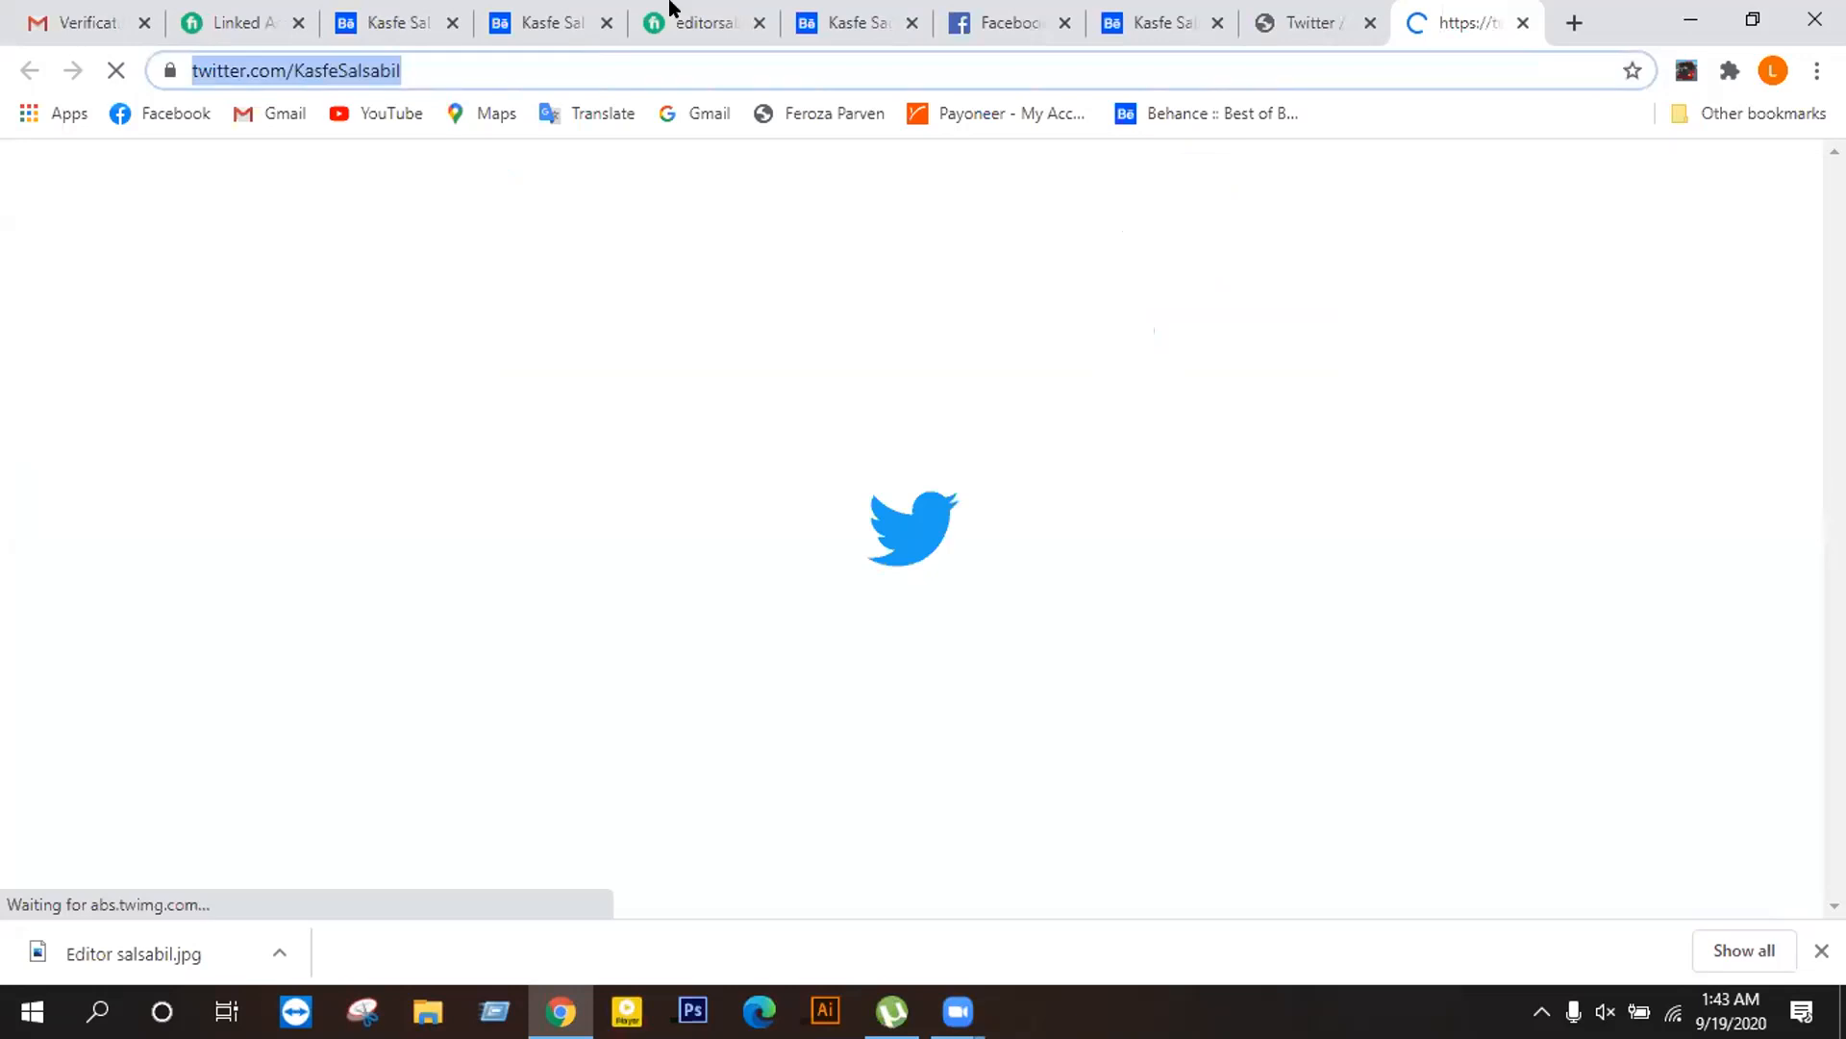
{"action": "left_click", "coordinate": [532, 14]}
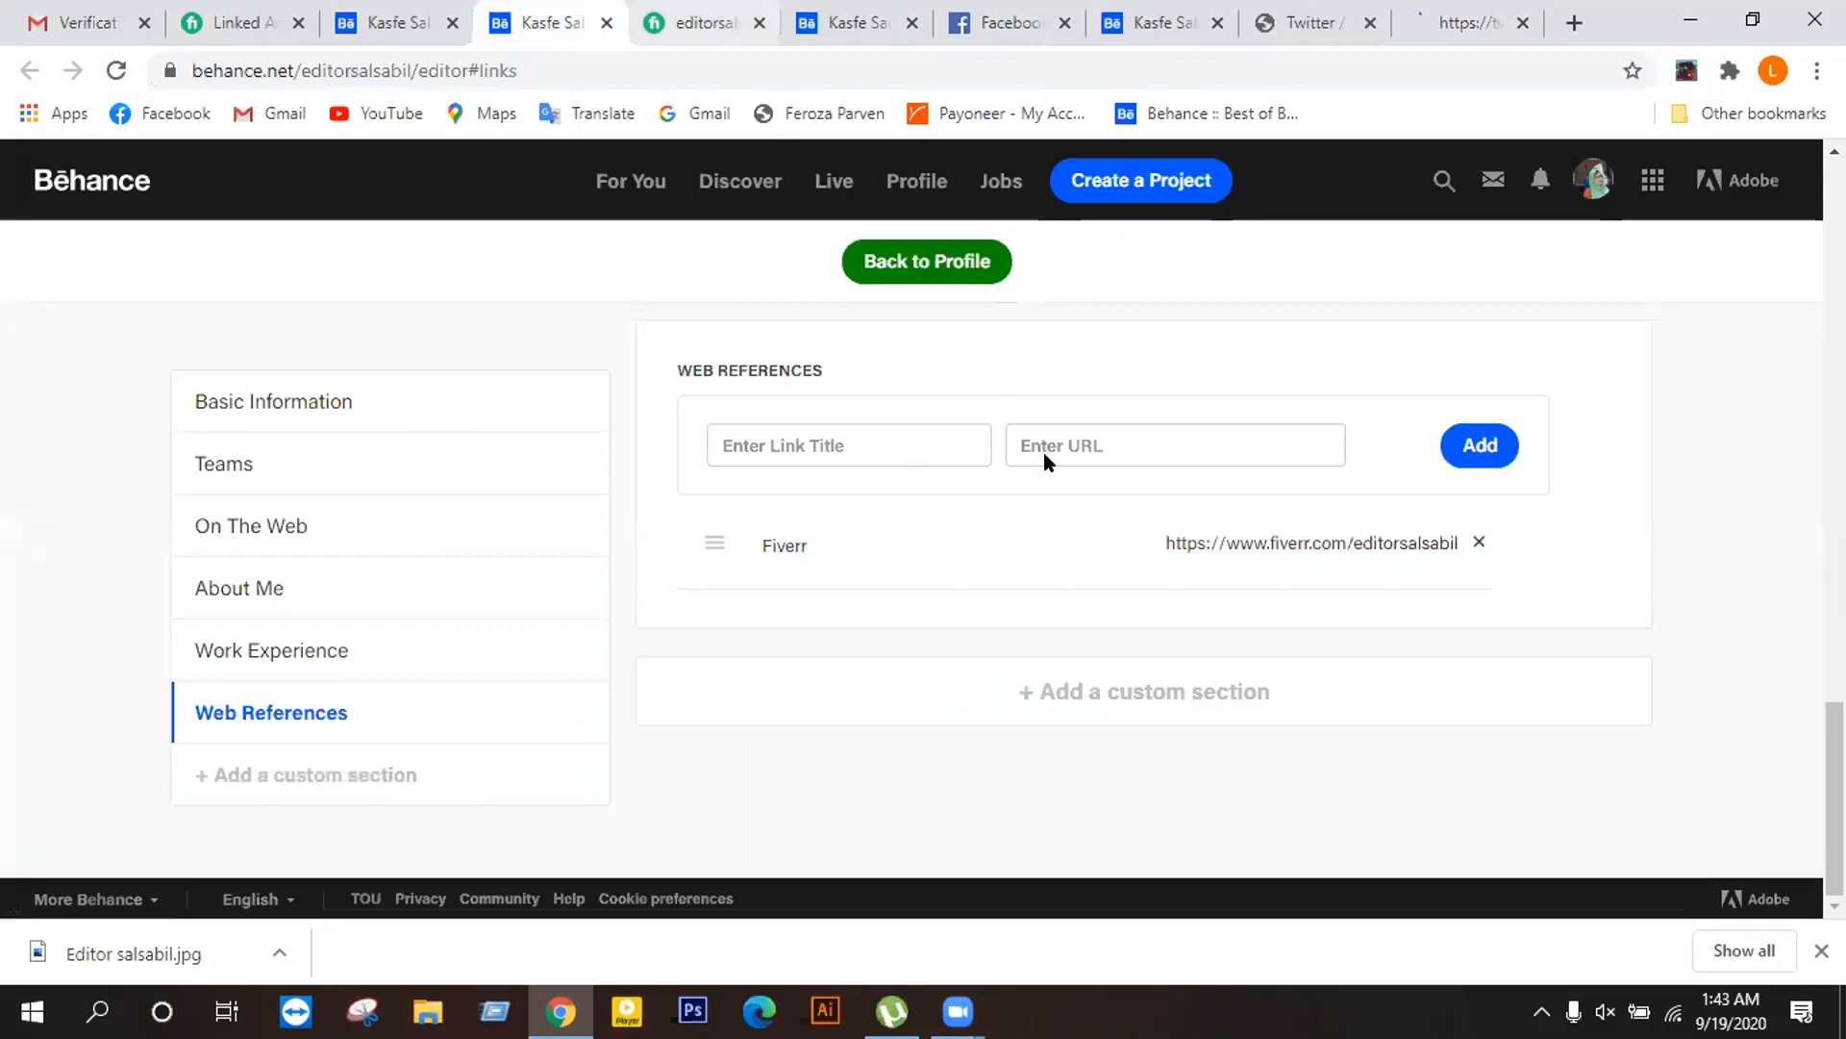
Paste the copied Twitter profile URL into Behance's Twitter link and submit it
{"action": "scroll", "coordinate": [1100, 504], "scroll_direction": "up", "scroll_amount": 7}
{"action": "scroll", "coordinate": [1354, 404], "scroll_direction": "up", "scroll_amount": 4}
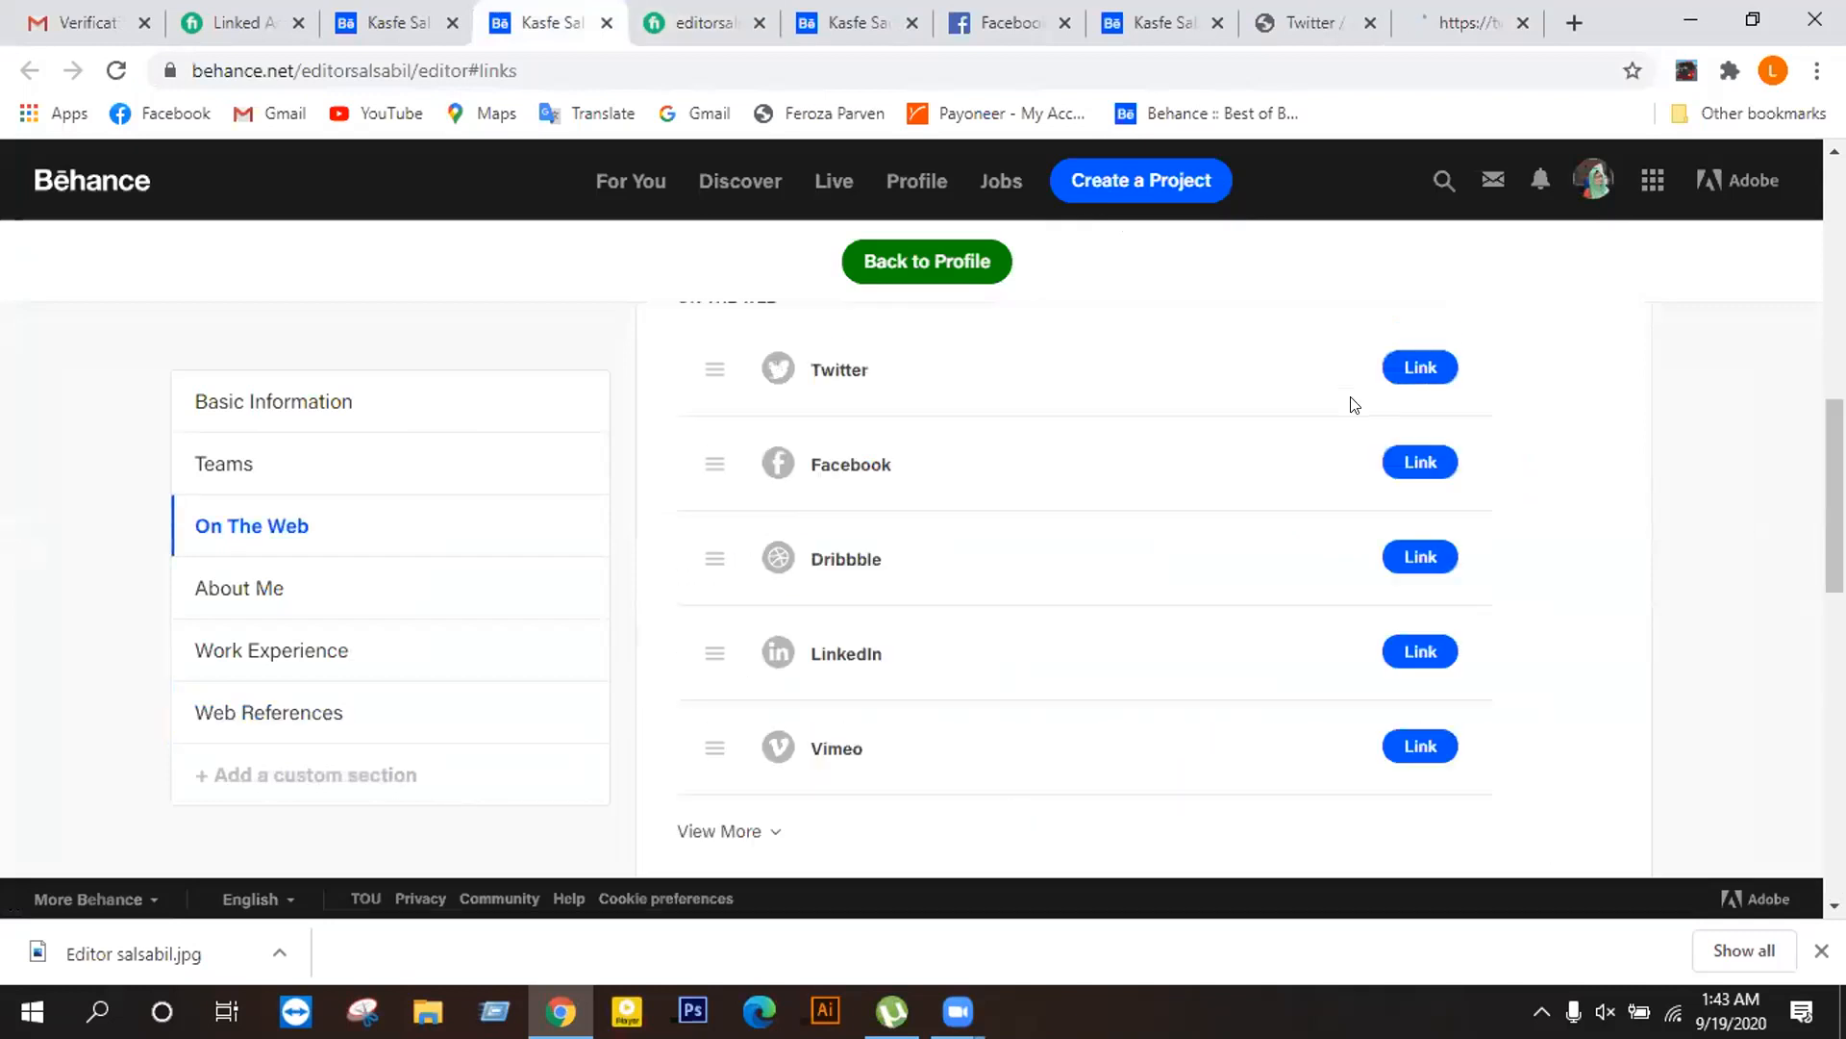
{"action": "left_click", "coordinate": [1420, 368]}
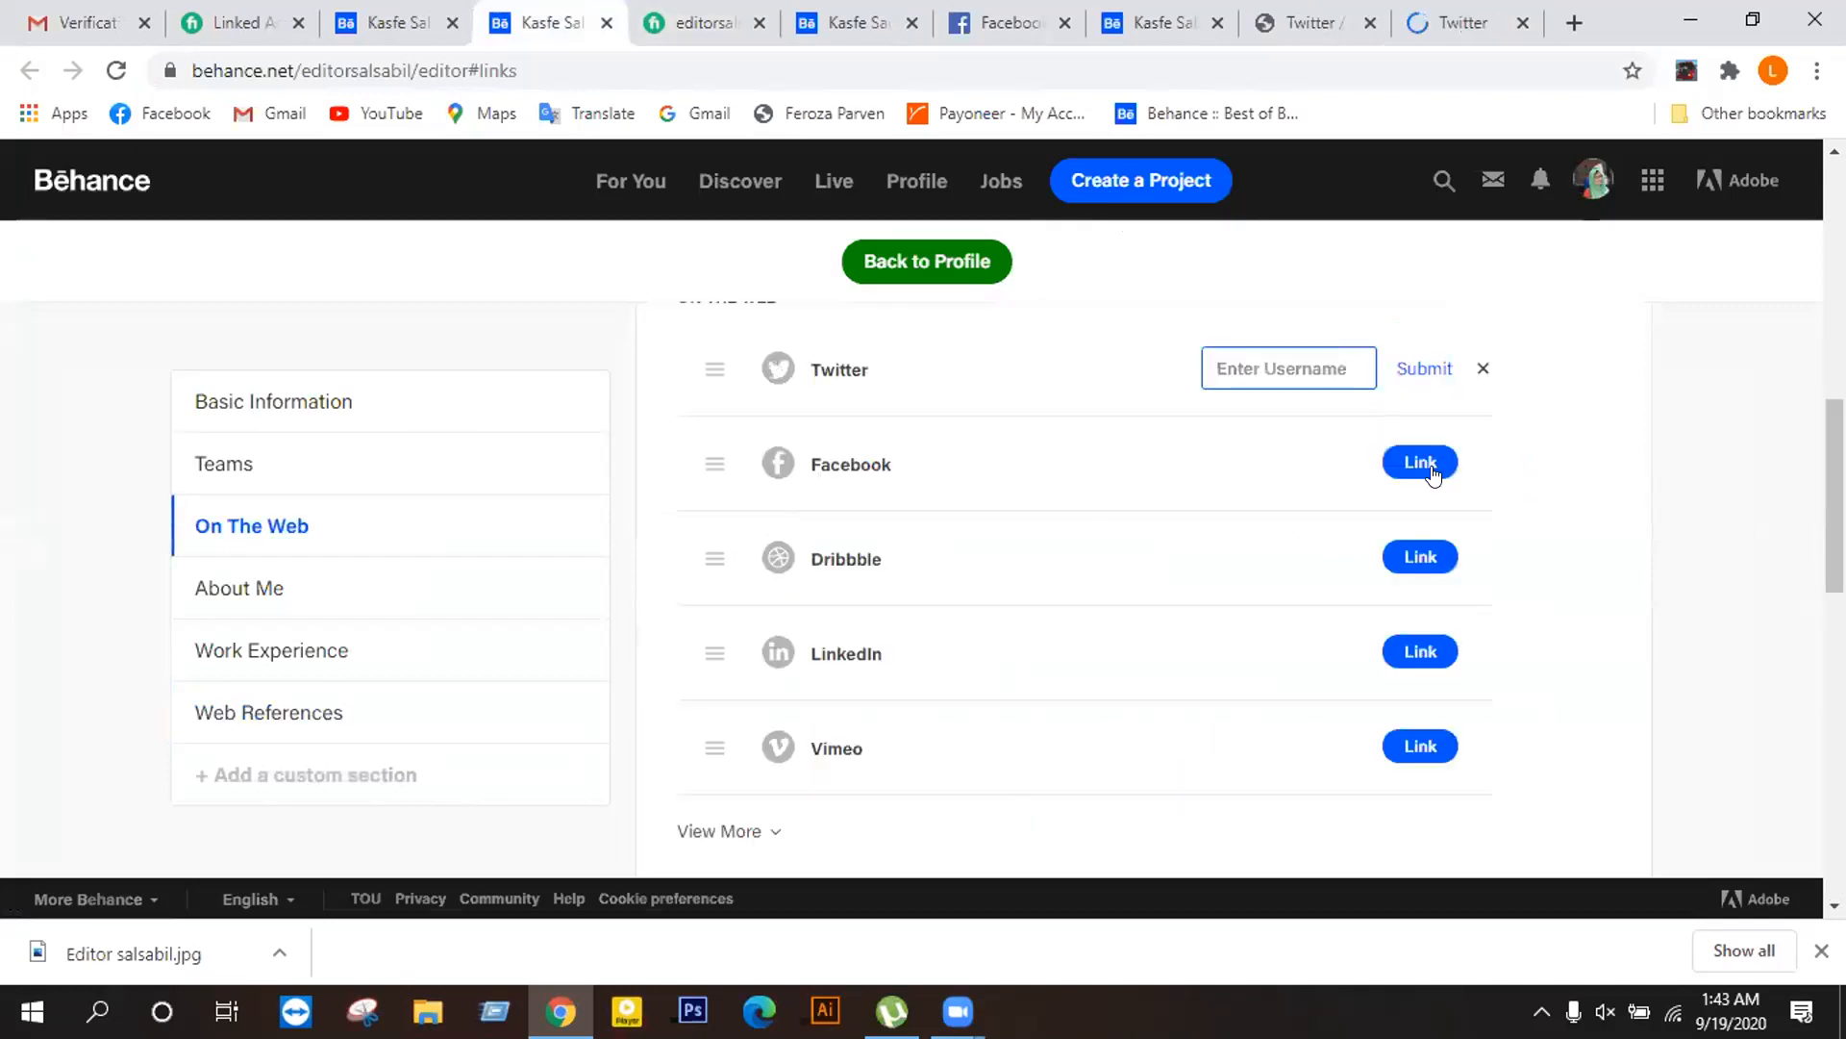
{"action": "left_click", "coordinate": [1404, 378]}
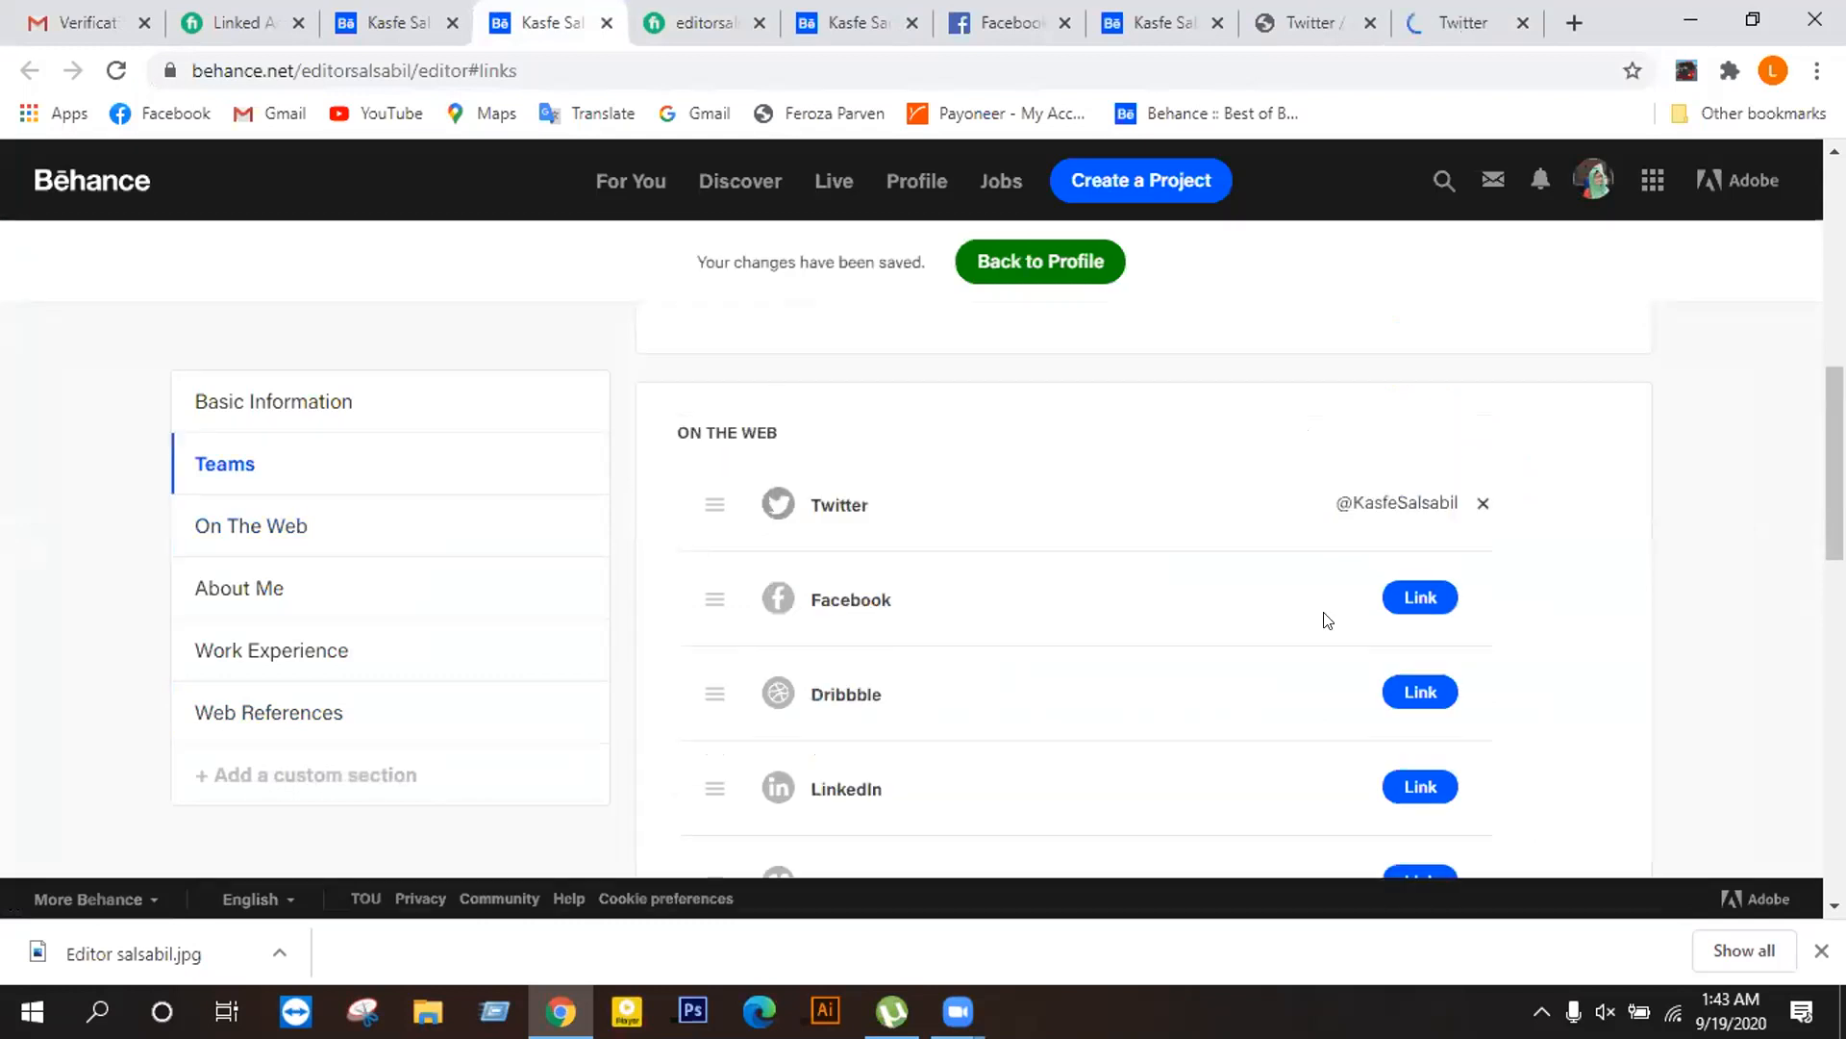
{"action": "scroll", "coordinate": [1313, 637], "scroll_direction": "down", "scroll_amount": 2}
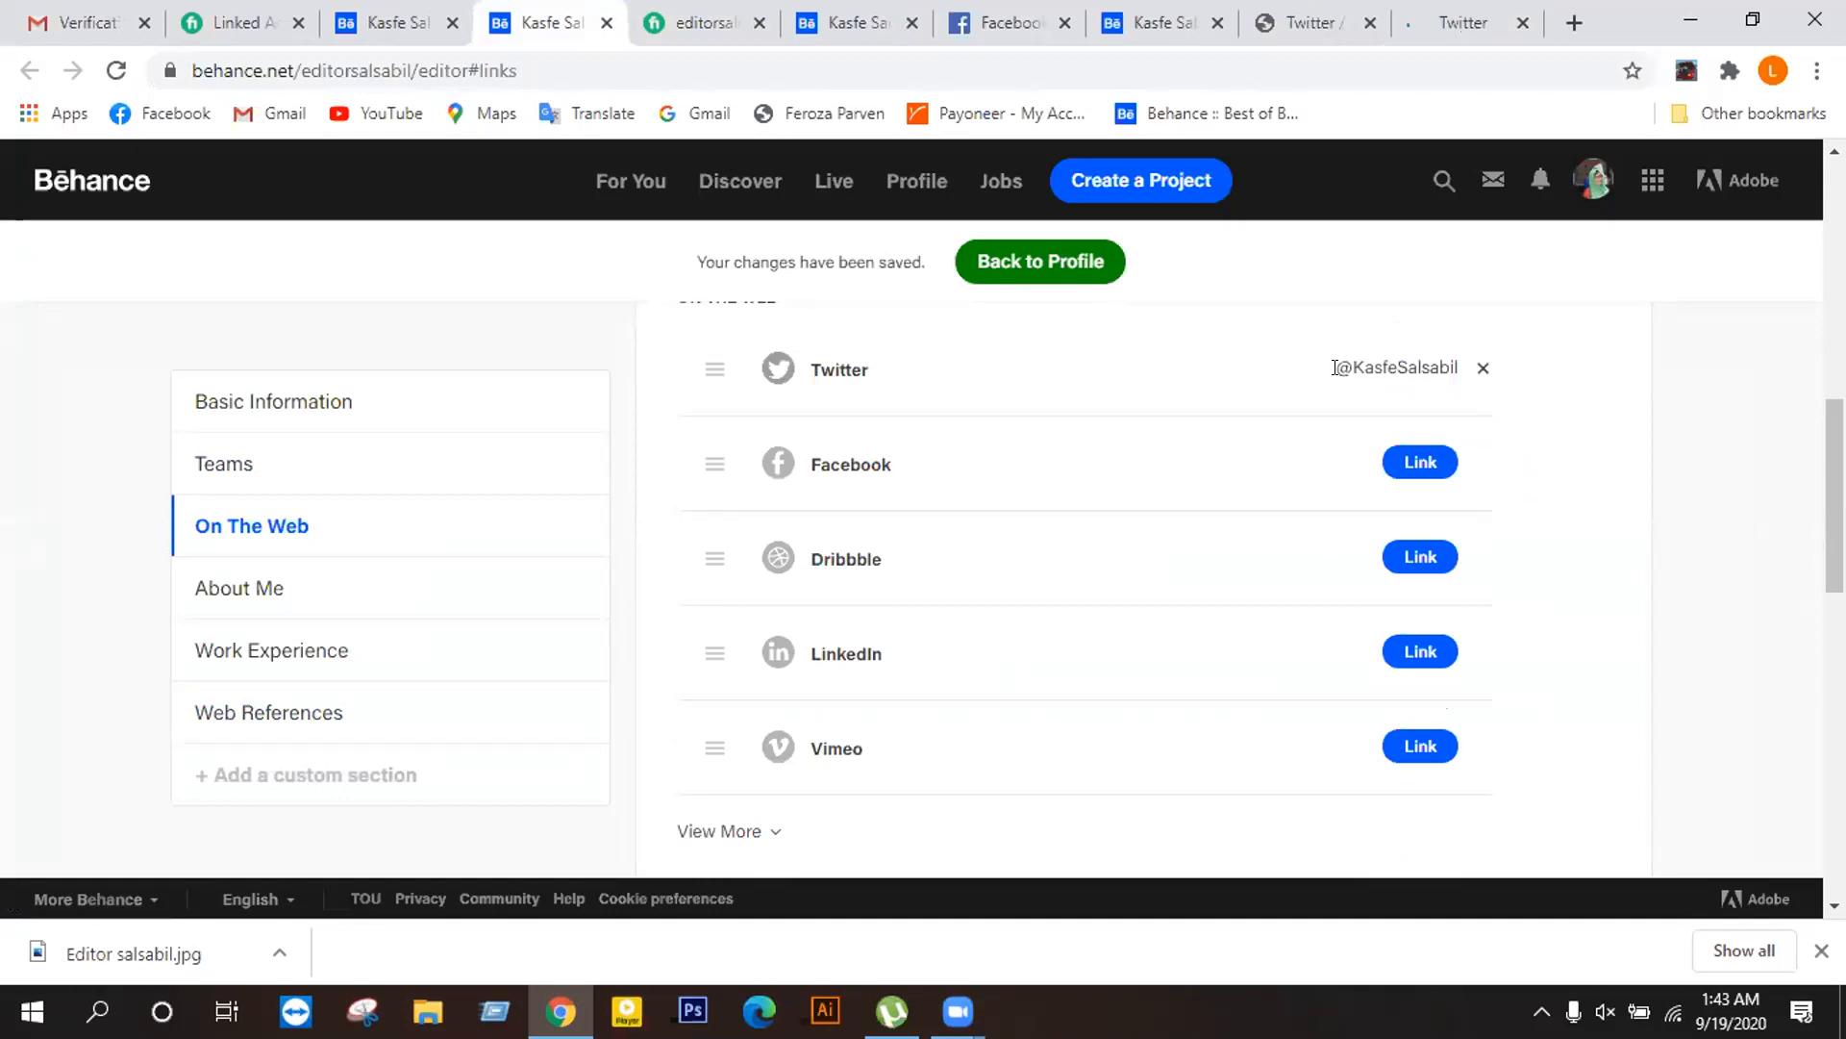
{"action": "left_click_drag", "start_coordinate": [1353, 366], "coordinate": [1431, 364]}
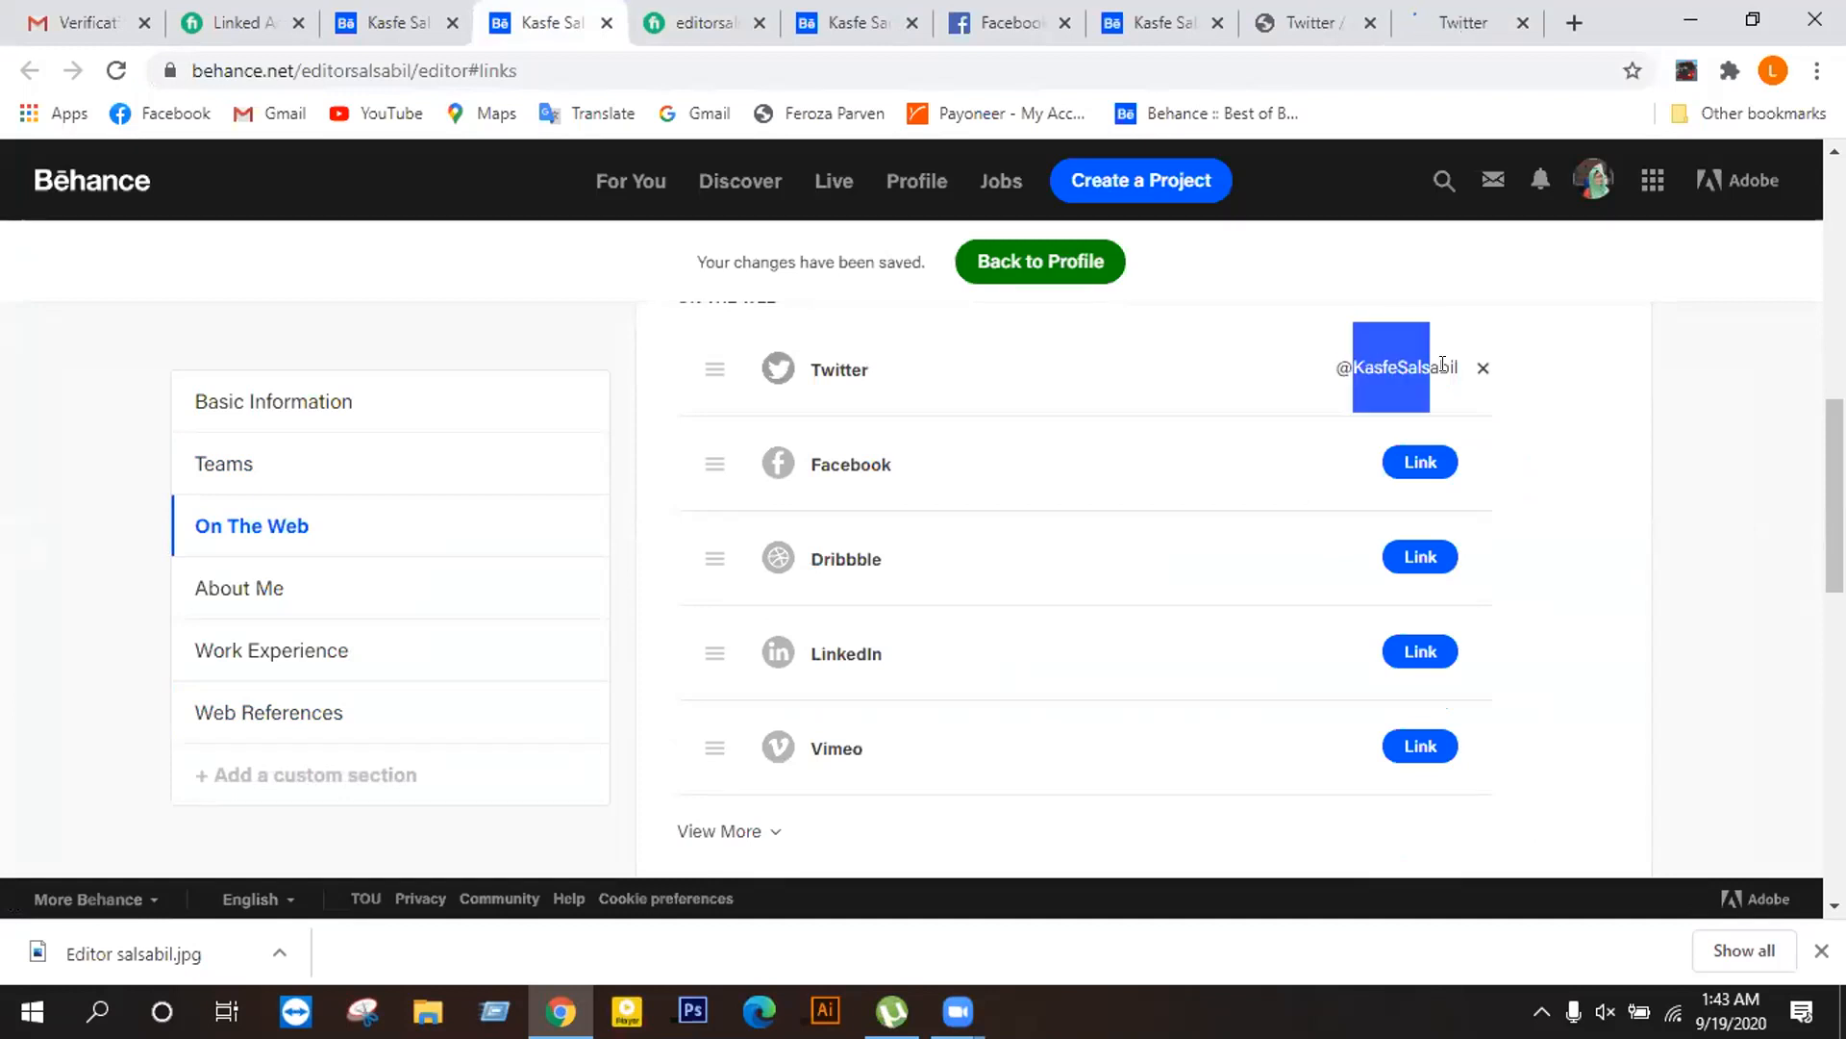
{"action": "left_click", "coordinate": [1456, 370]}
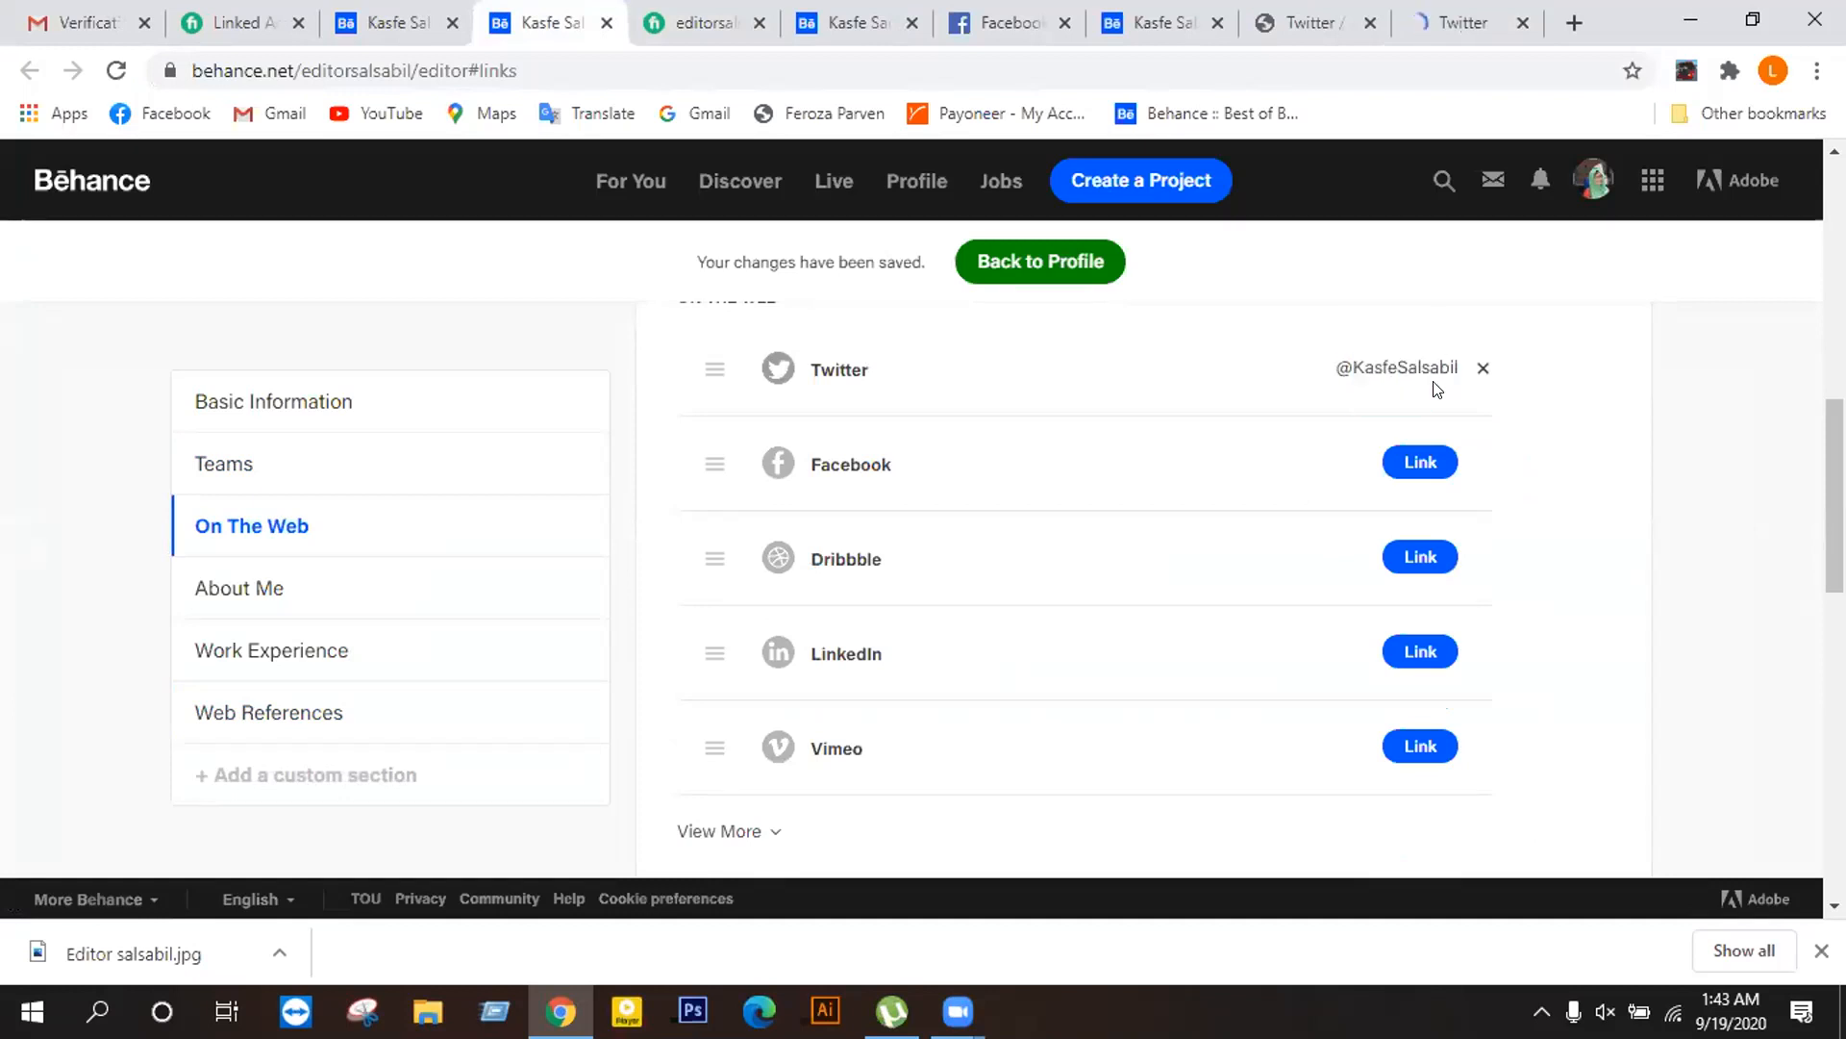
Start the Facebook link, close the extra Behance tab and reload the editor
{"action": "left_click", "coordinate": [1420, 459]}
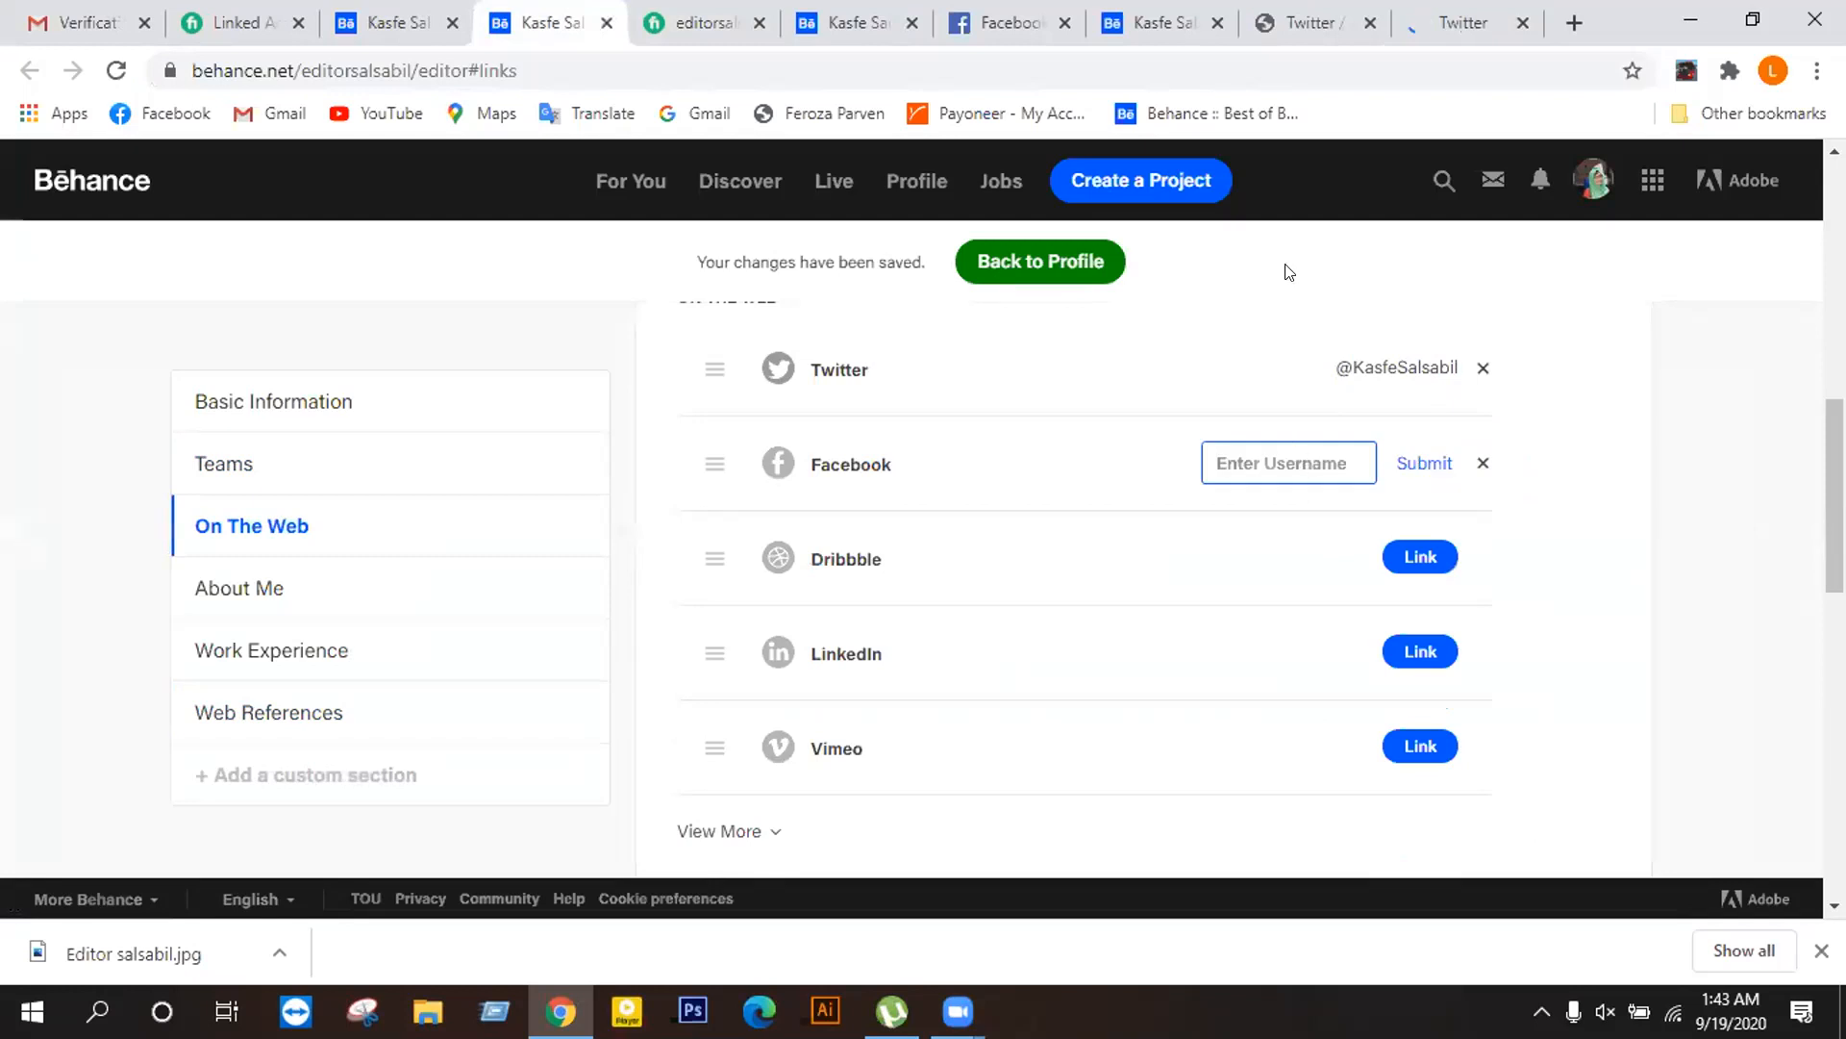
{"action": "left_click", "coordinate": [911, 23]}
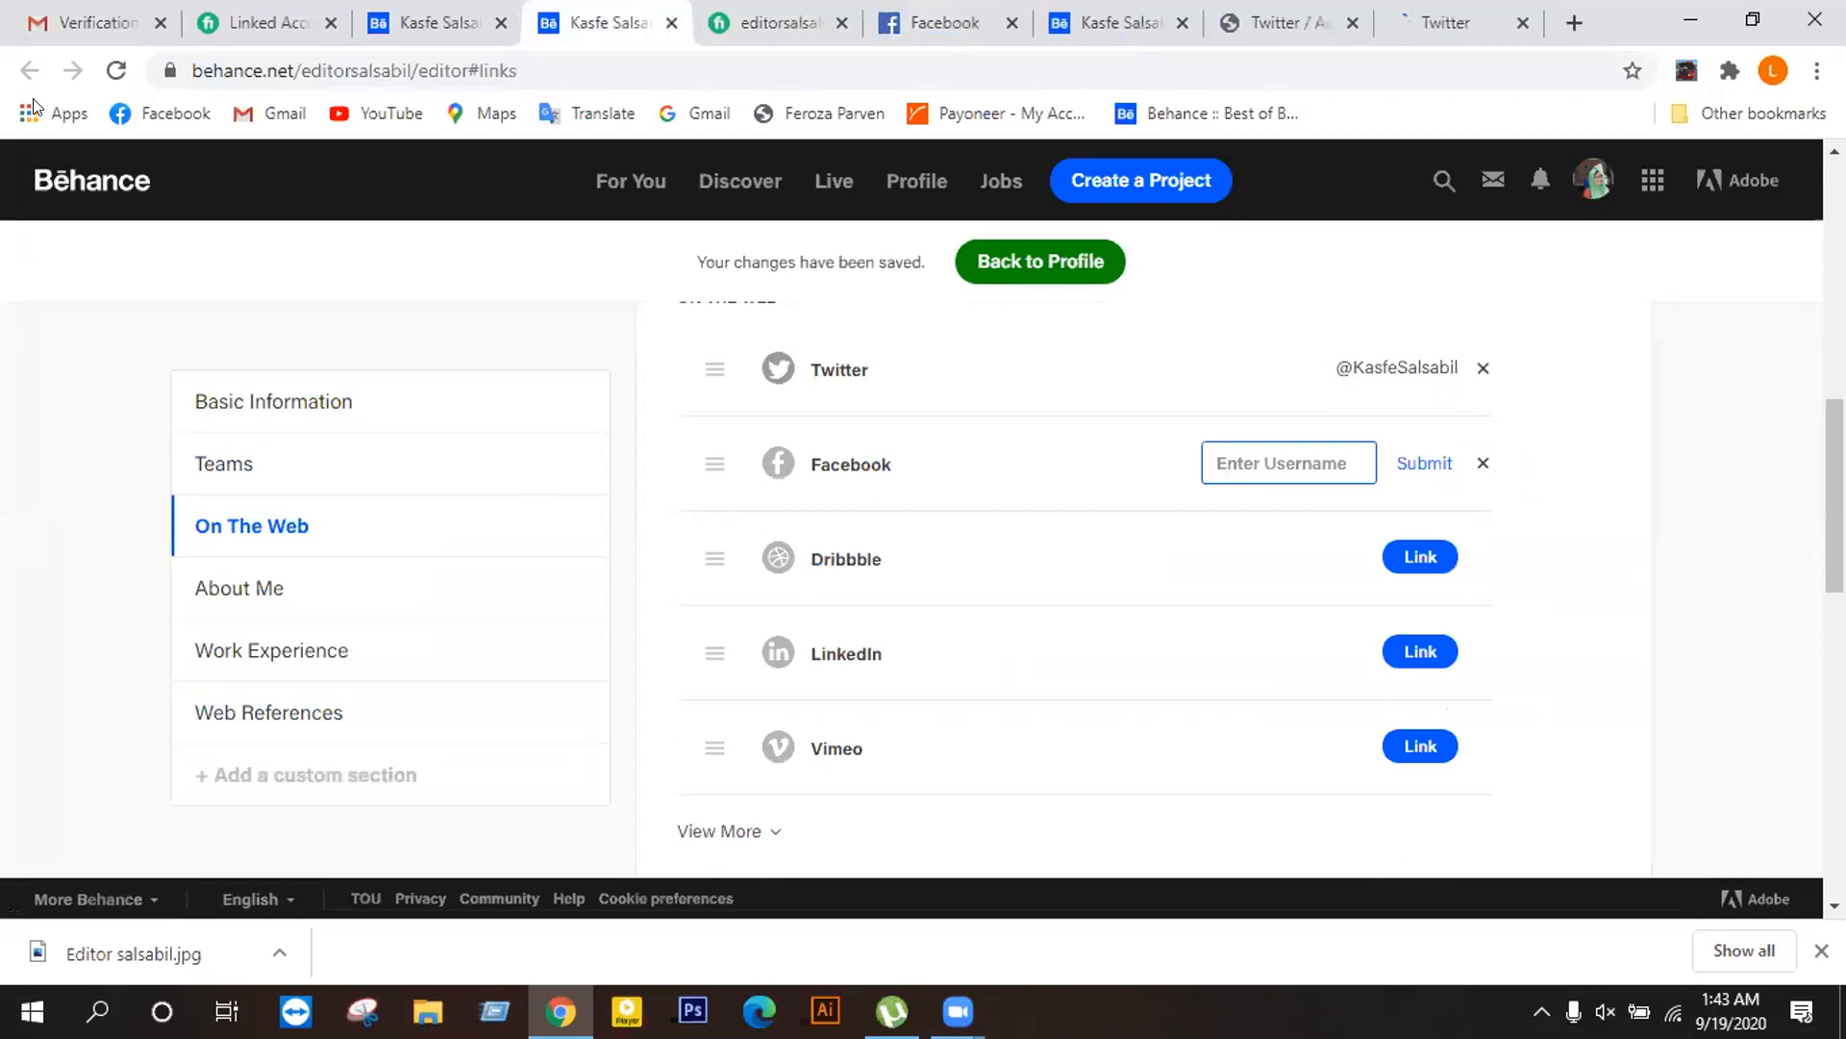
{"action": "left_click", "coordinate": [116, 72]}
{"action": "left_click", "coordinate": [117, 72]}
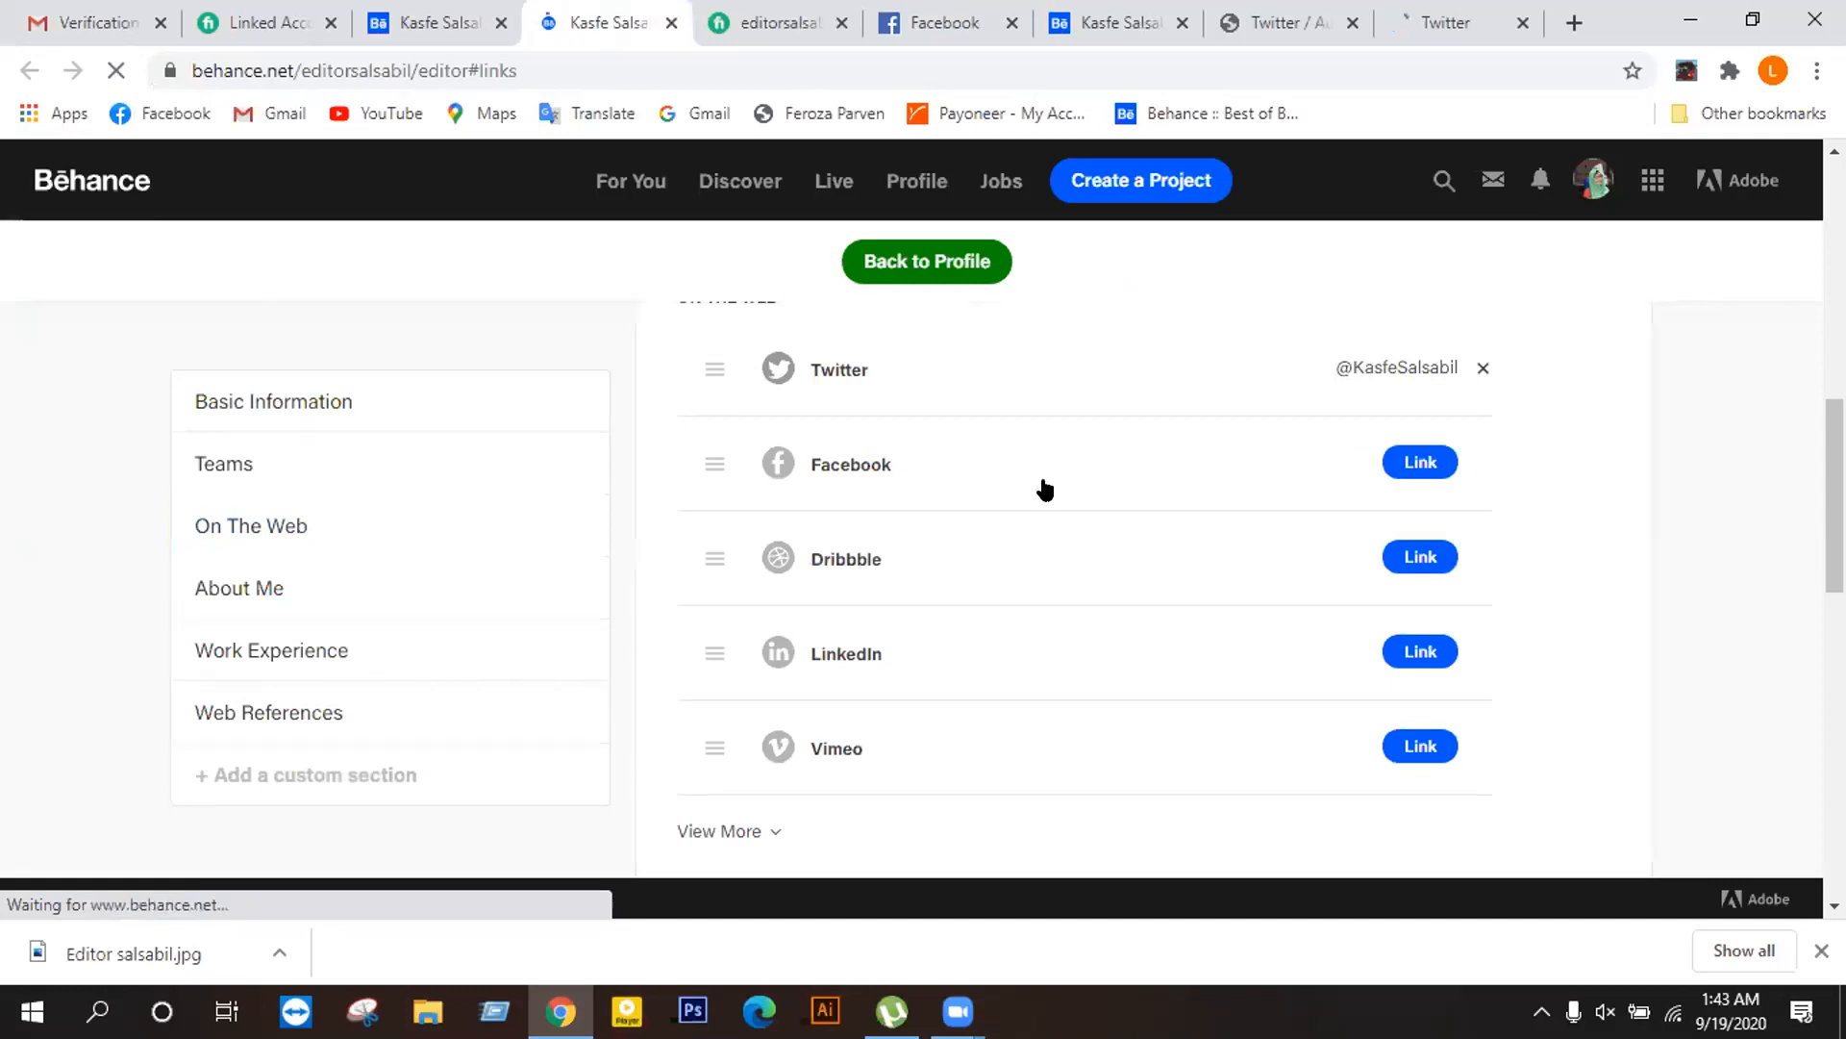
{"action": "left_click", "coordinate": [948, 19]}
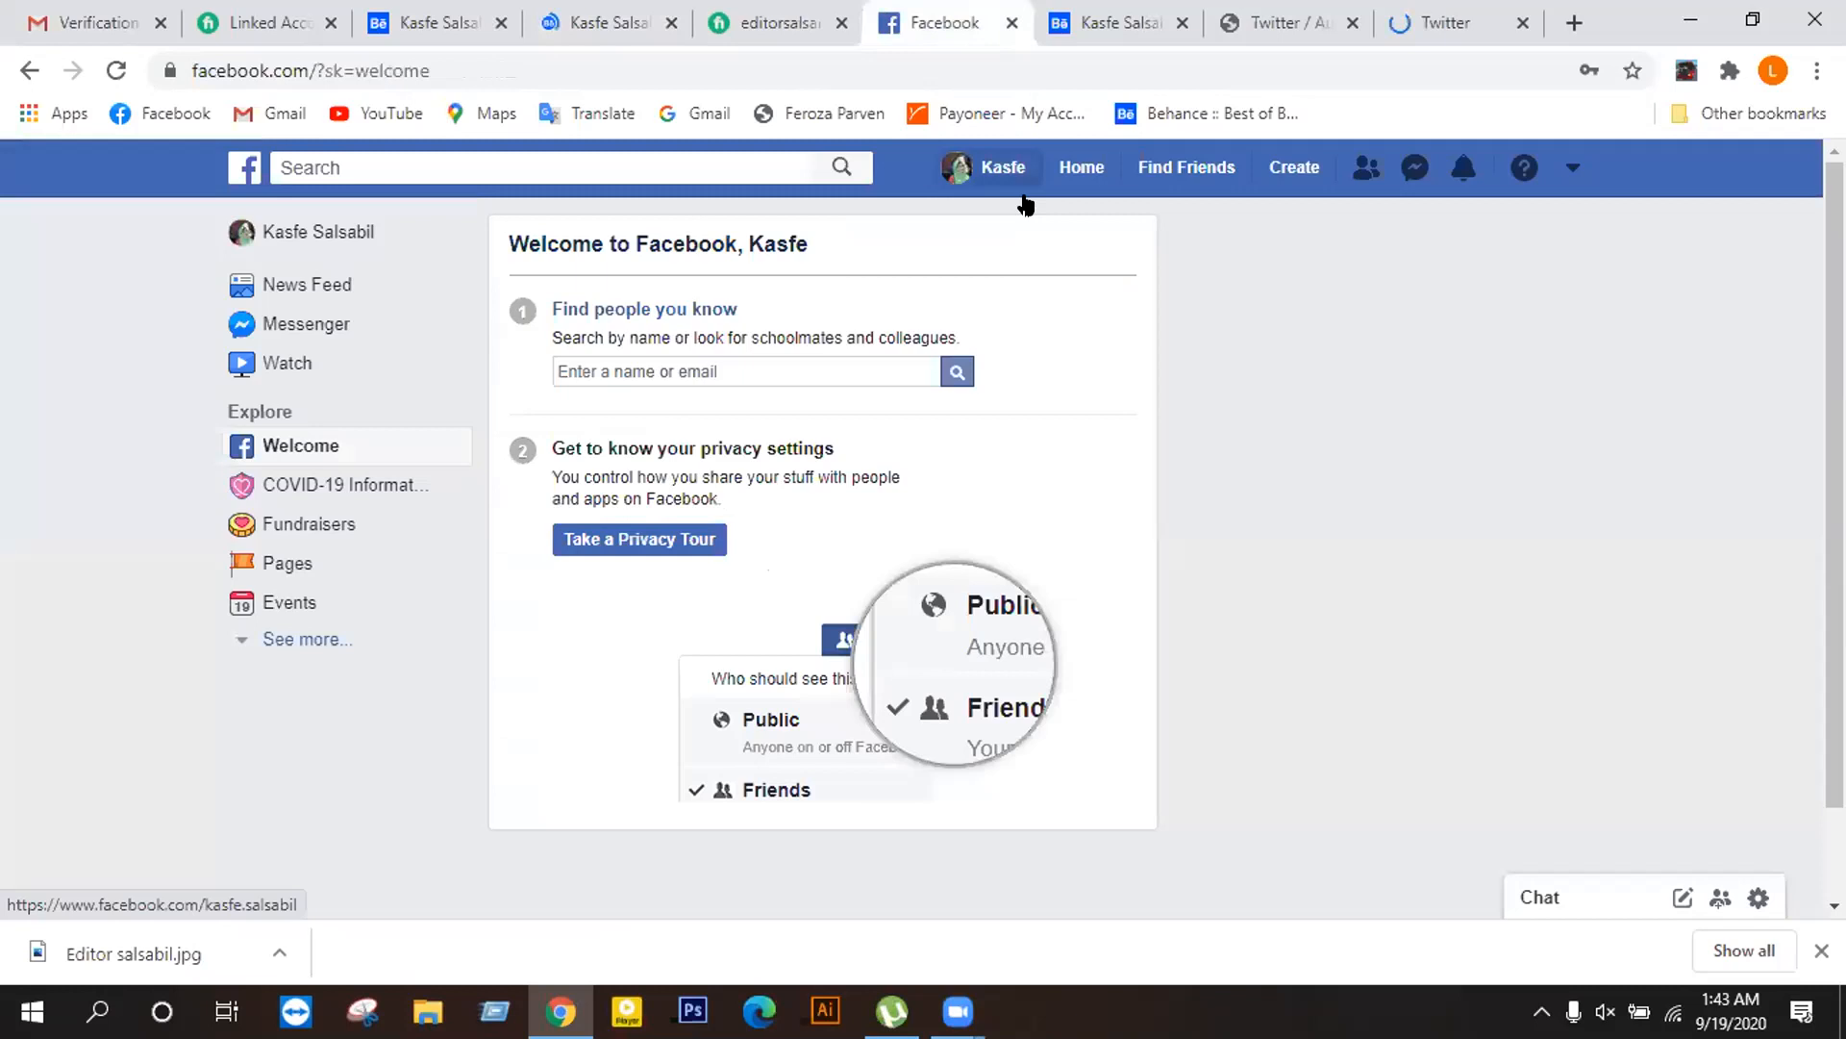
Copy the Facebook profile address and submit it as Behance's Facebook link
{"action": "left_click", "coordinate": [354, 73]}
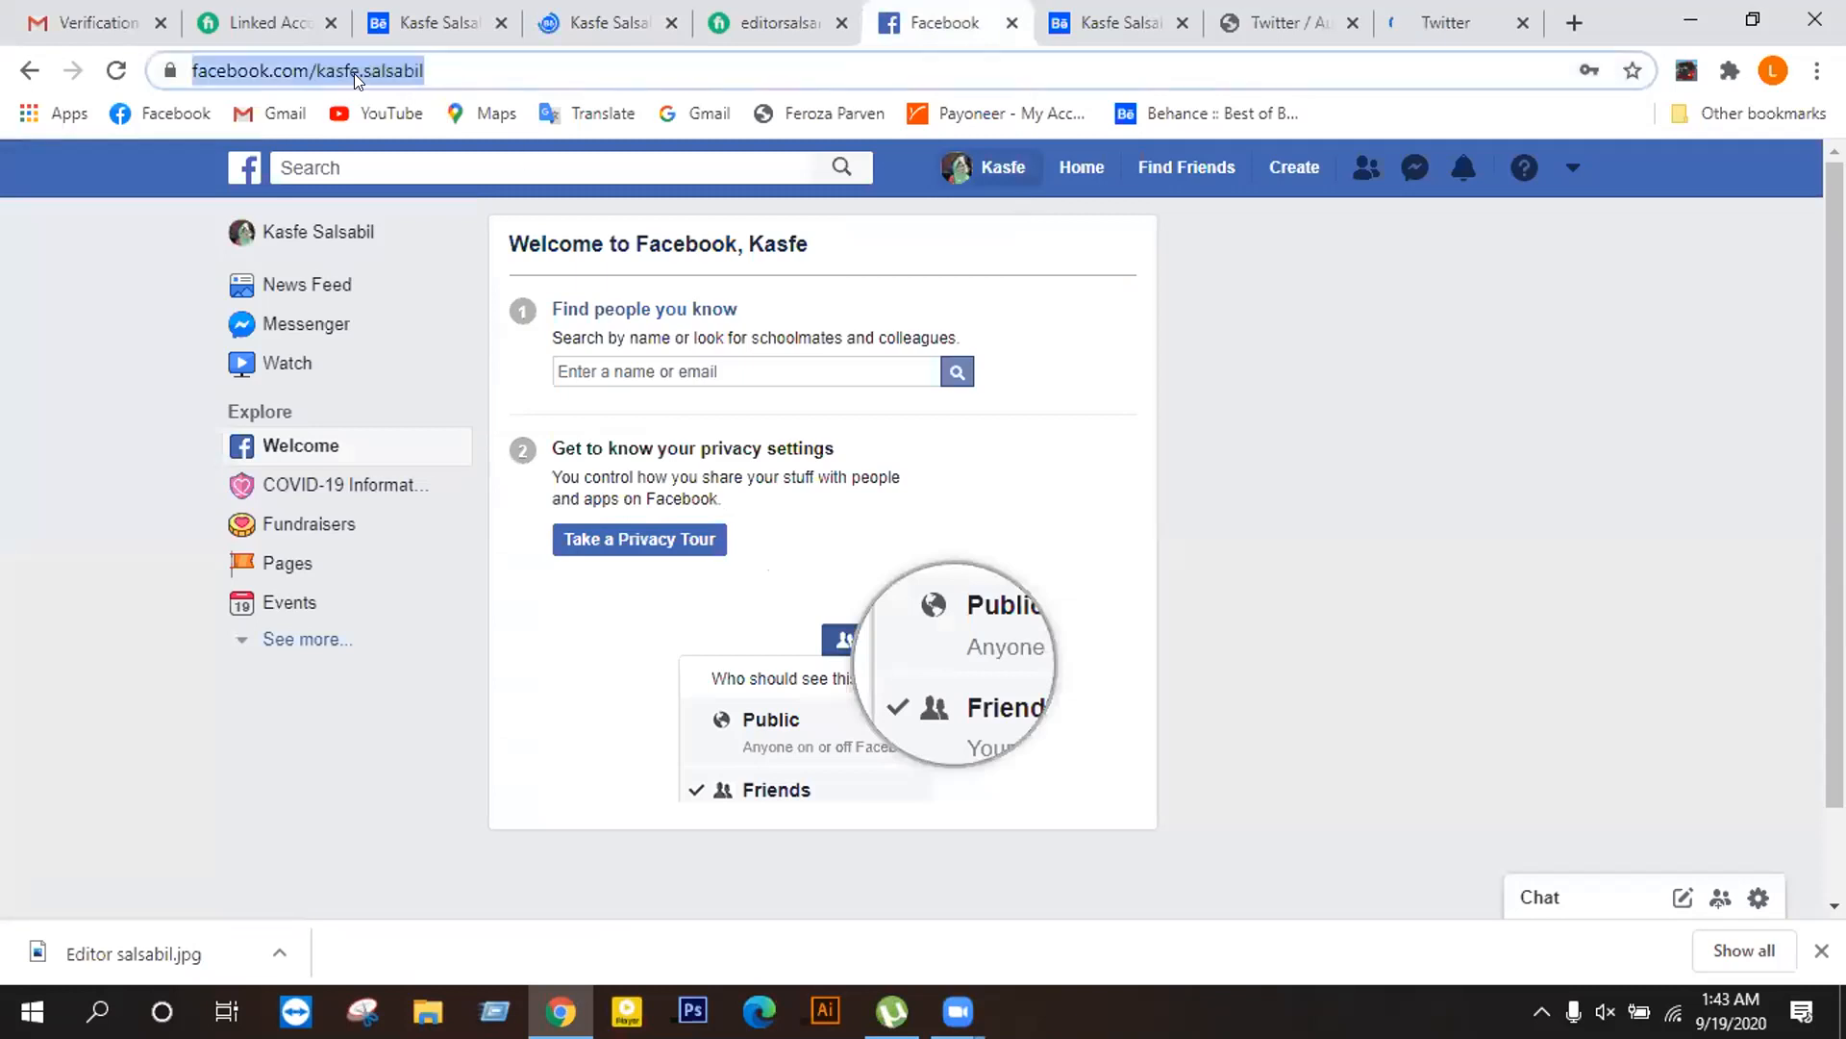
{"action": "right_click", "coordinate": [354, 73]}
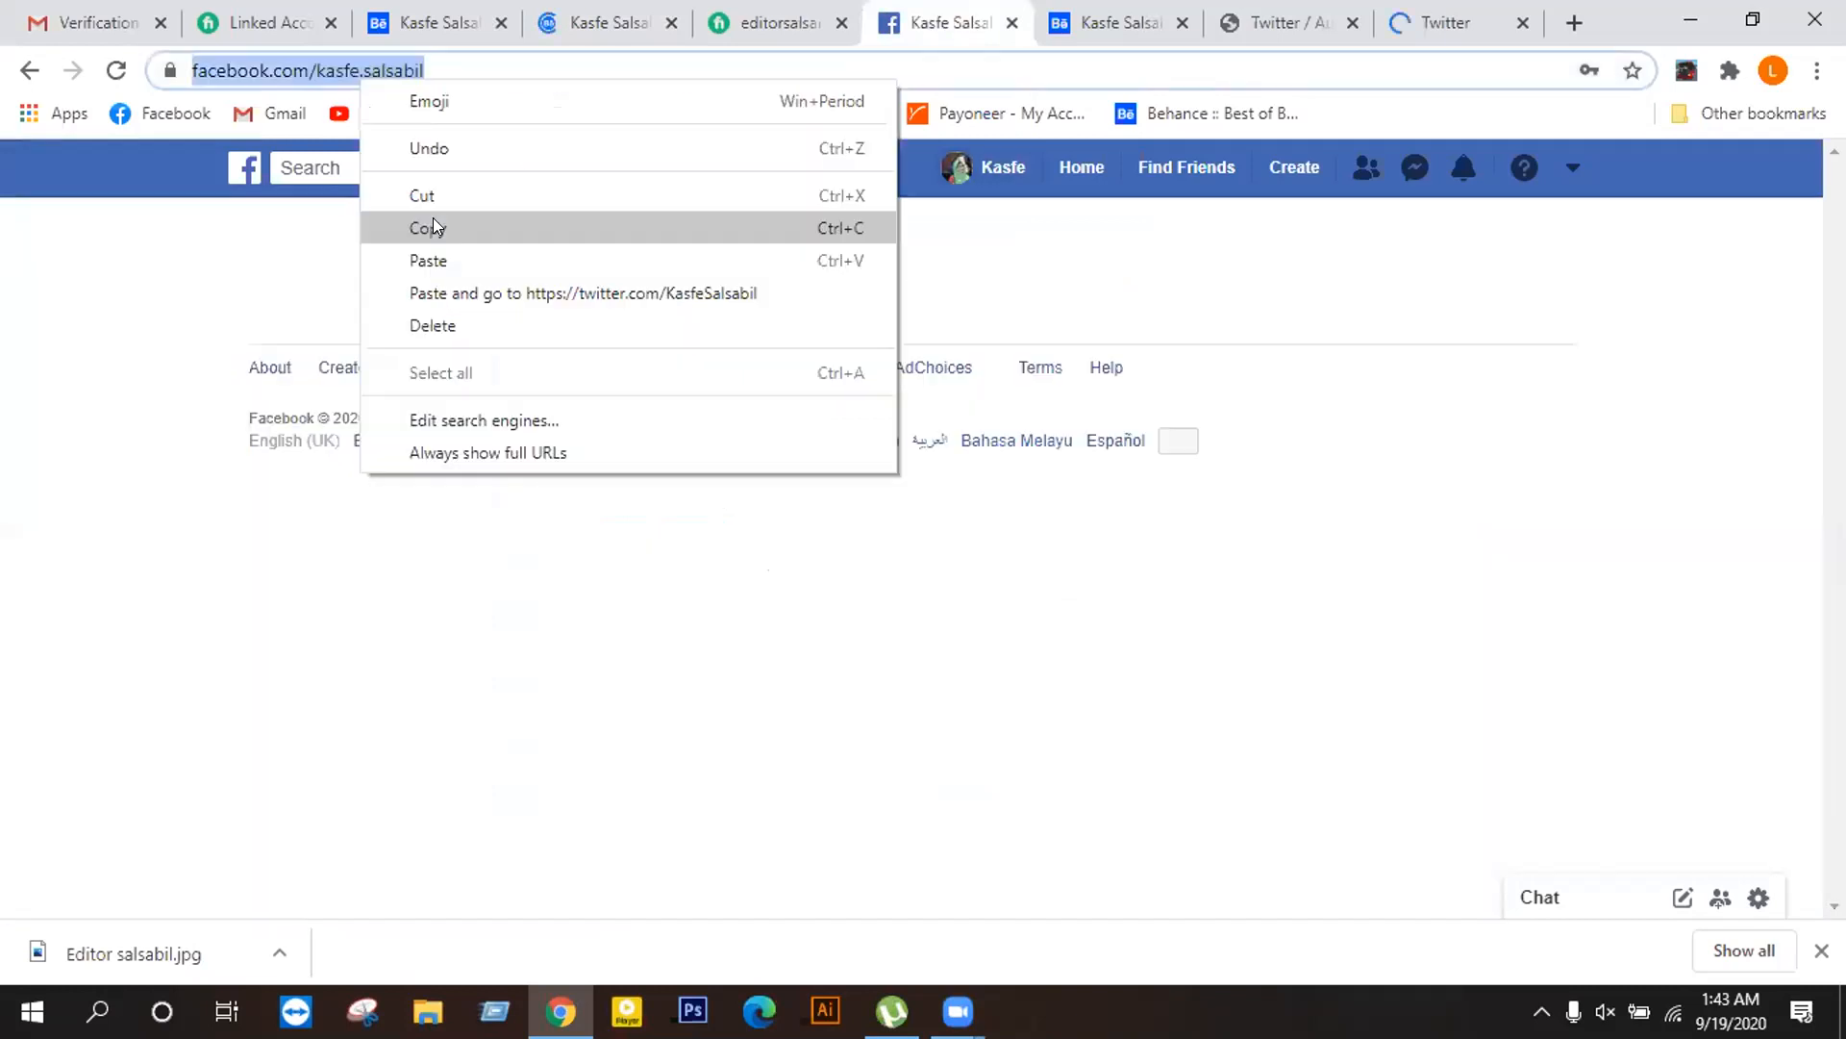
{"action": "left_click", "coordinate": [534, 29]}
{"action": "scroll", "coordinate": [942, 624], "scroll_direction": "down", "scroll_amount": 9}
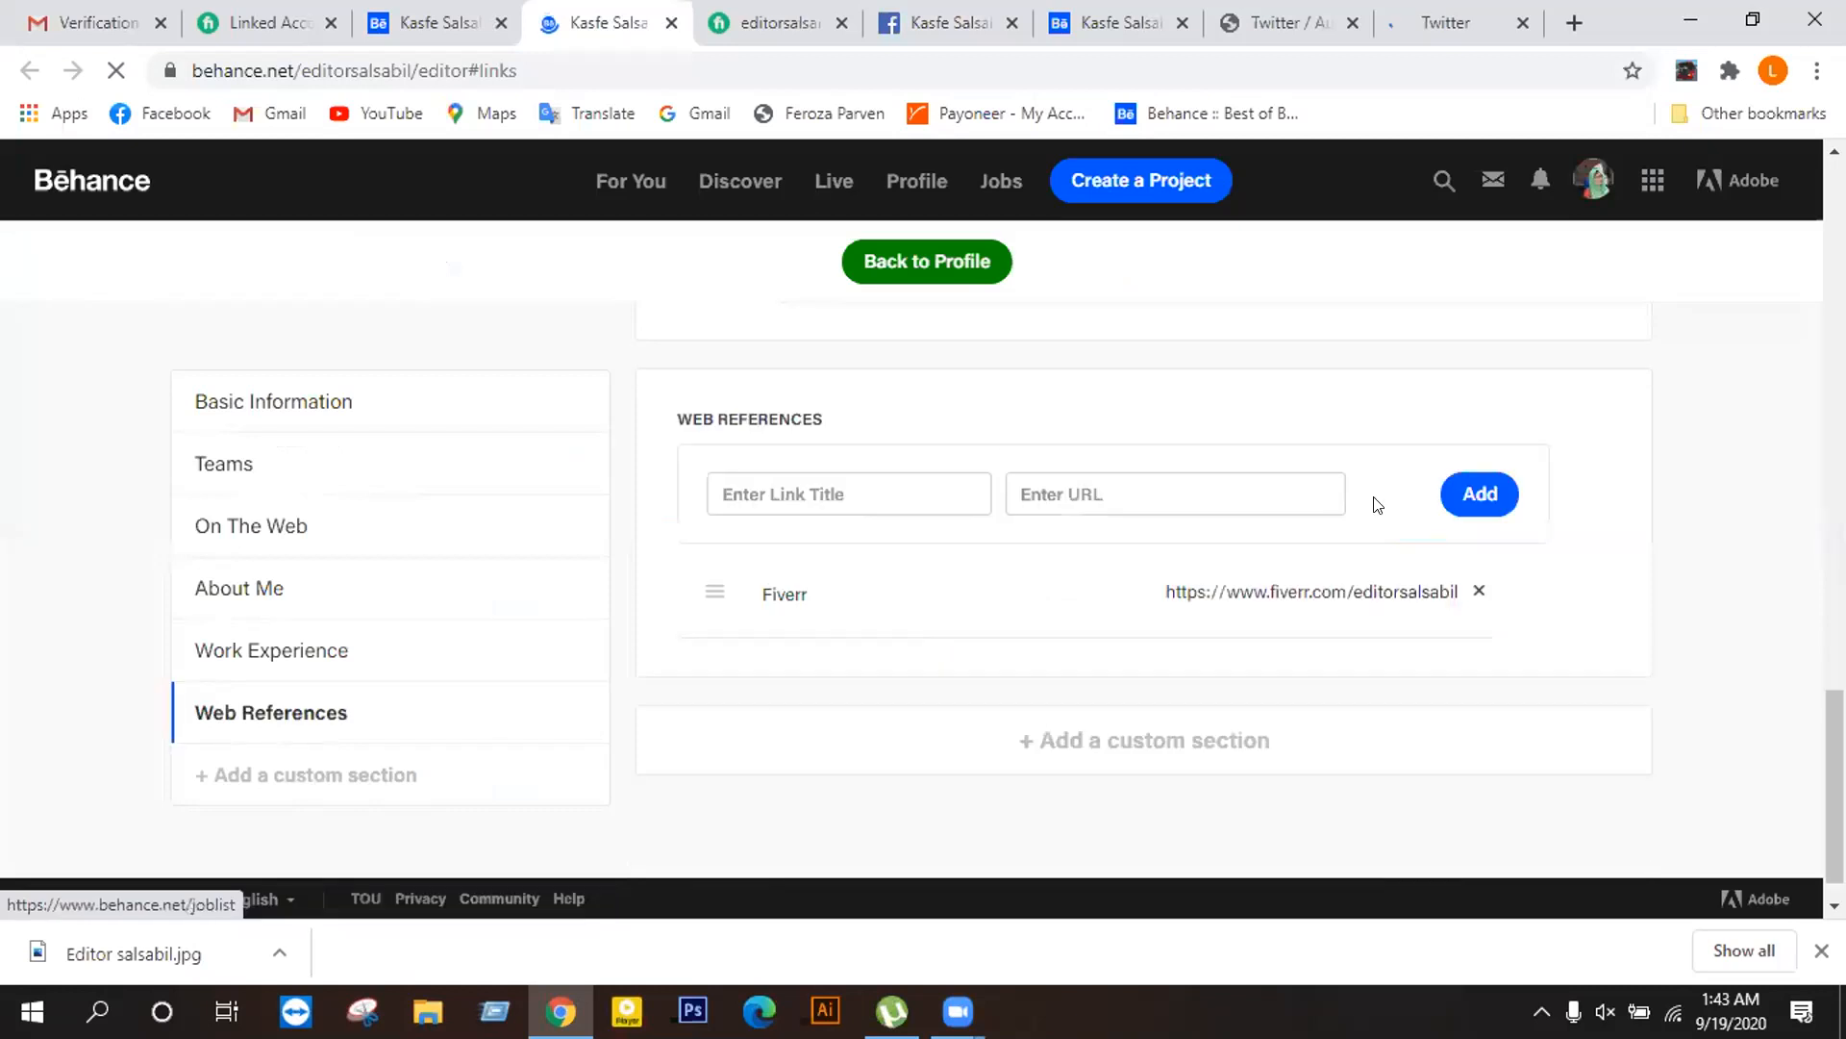
{"action": "scroll", "coordinate": [1091, 555], "scroll_direction": "up", "scroll_amount": 6}
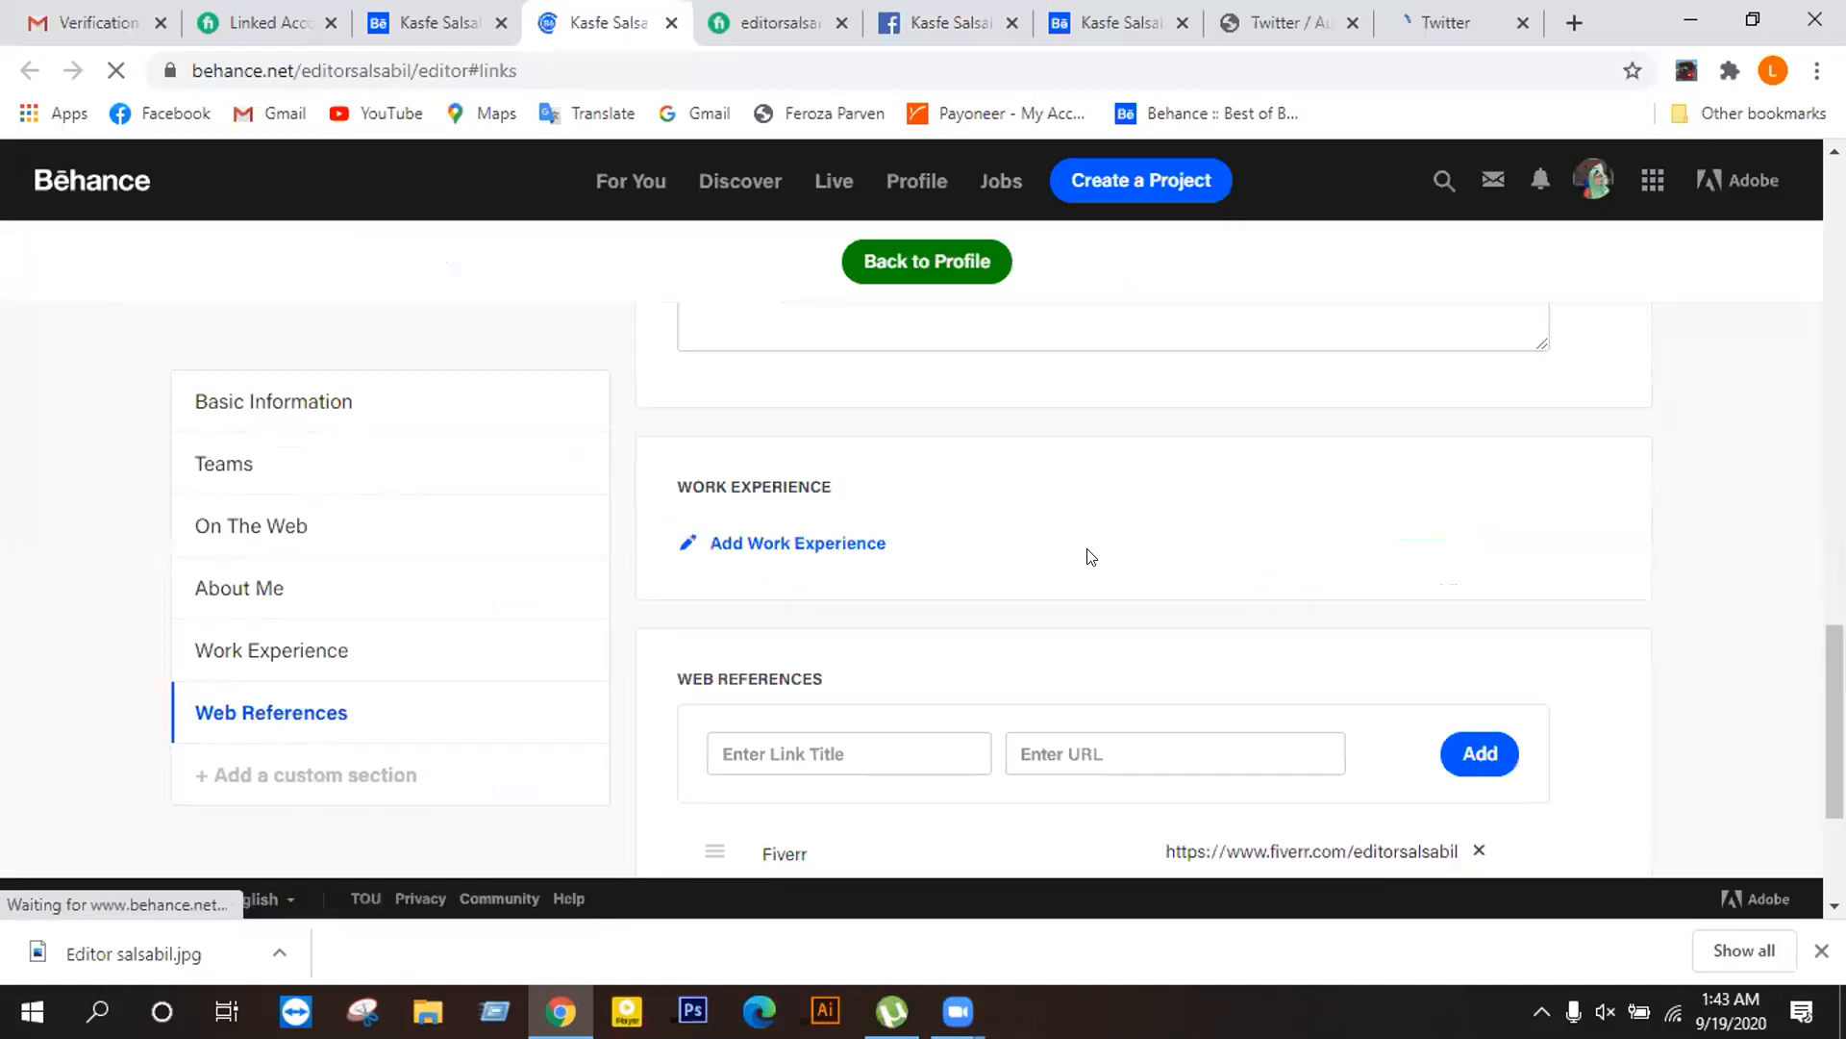
{"action": "scroll", "coordinate": [1346, 524], "scroll_direction": "up", "scroll_amount": 5}
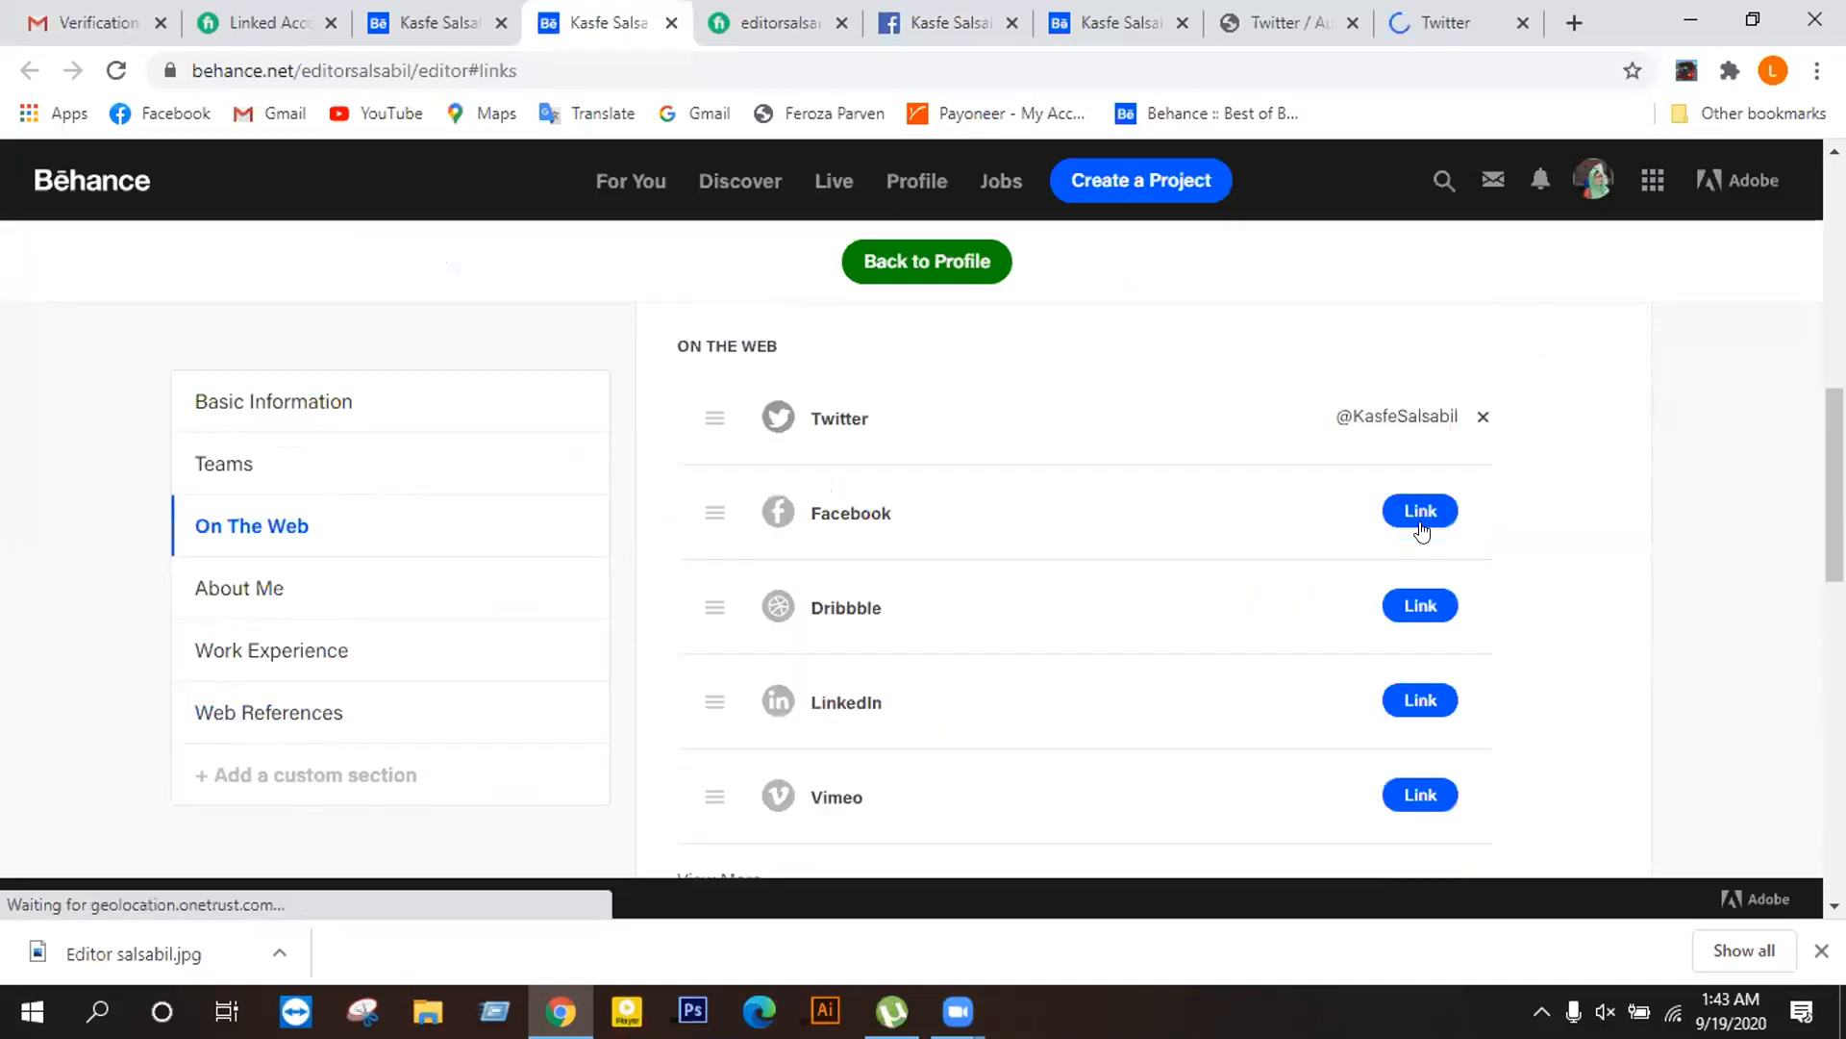
{"action": "left_click", "coordinate": [1420, 510]}
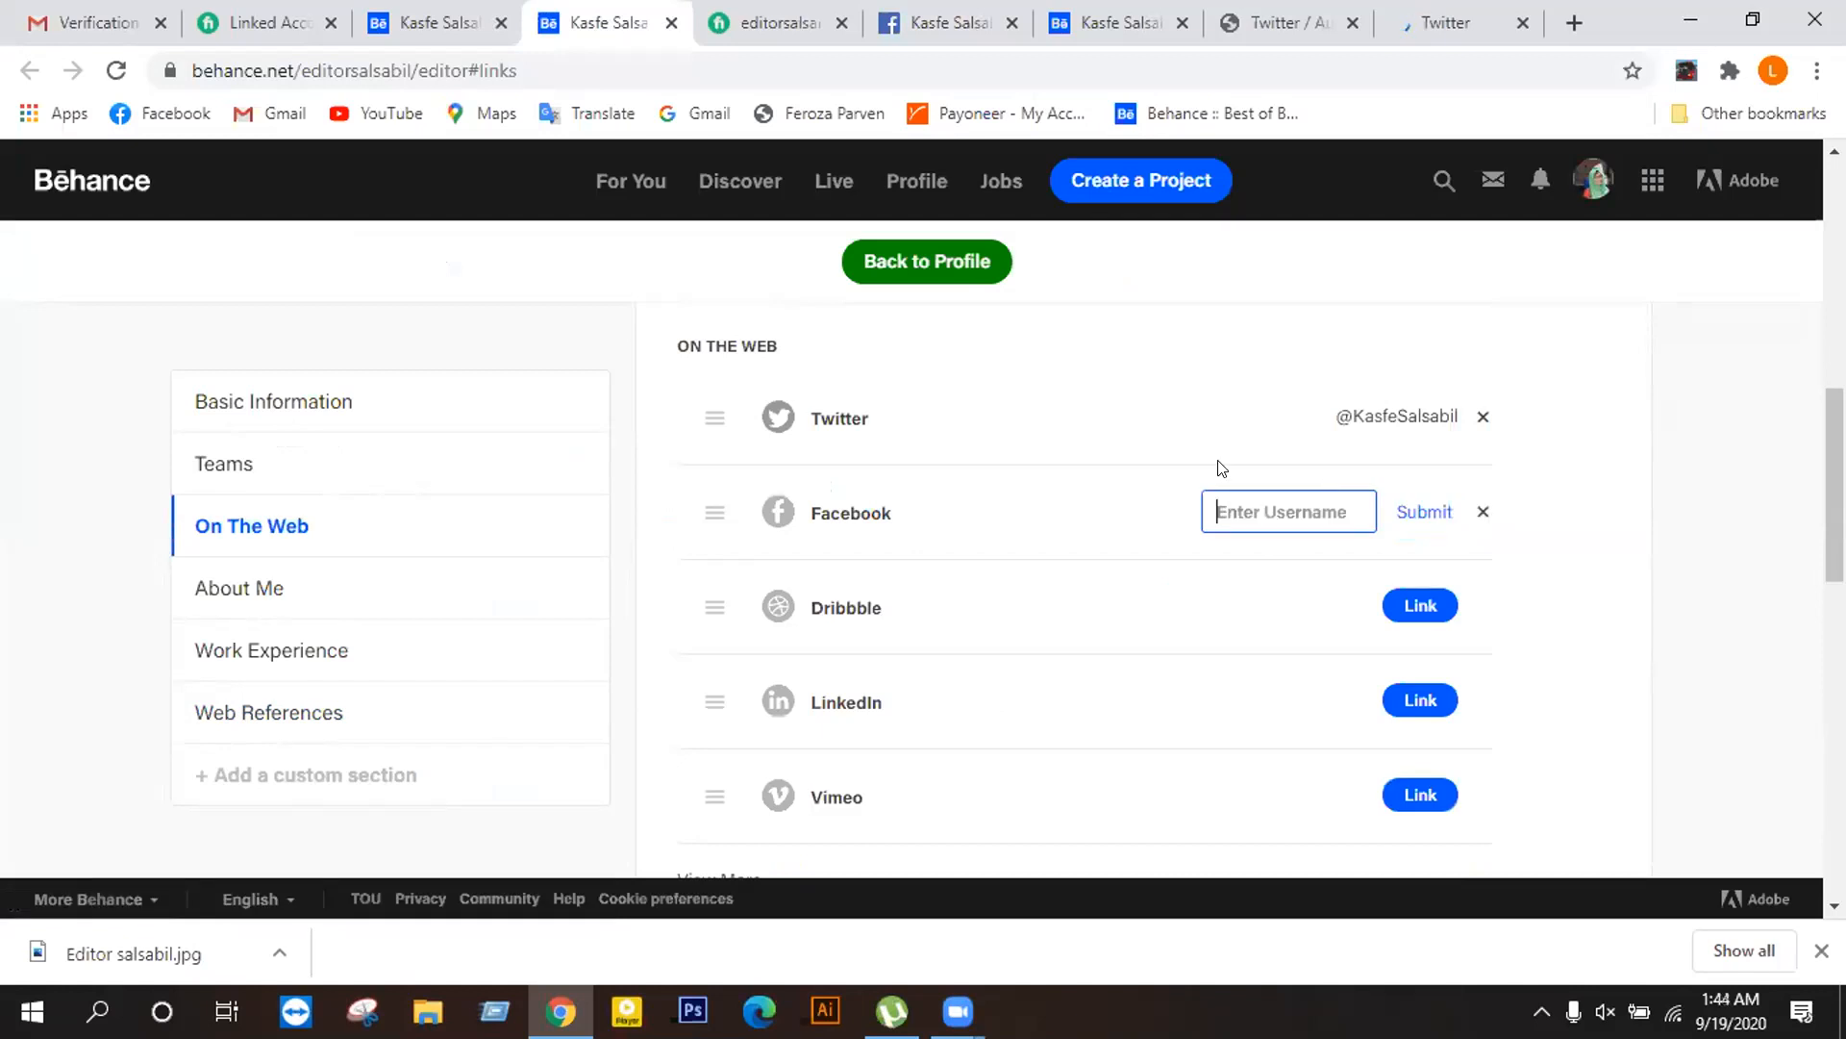
{"action": "key", "text": "ctrl+v"}
{"action": "left_click", "coordinate": [1428, 511]}
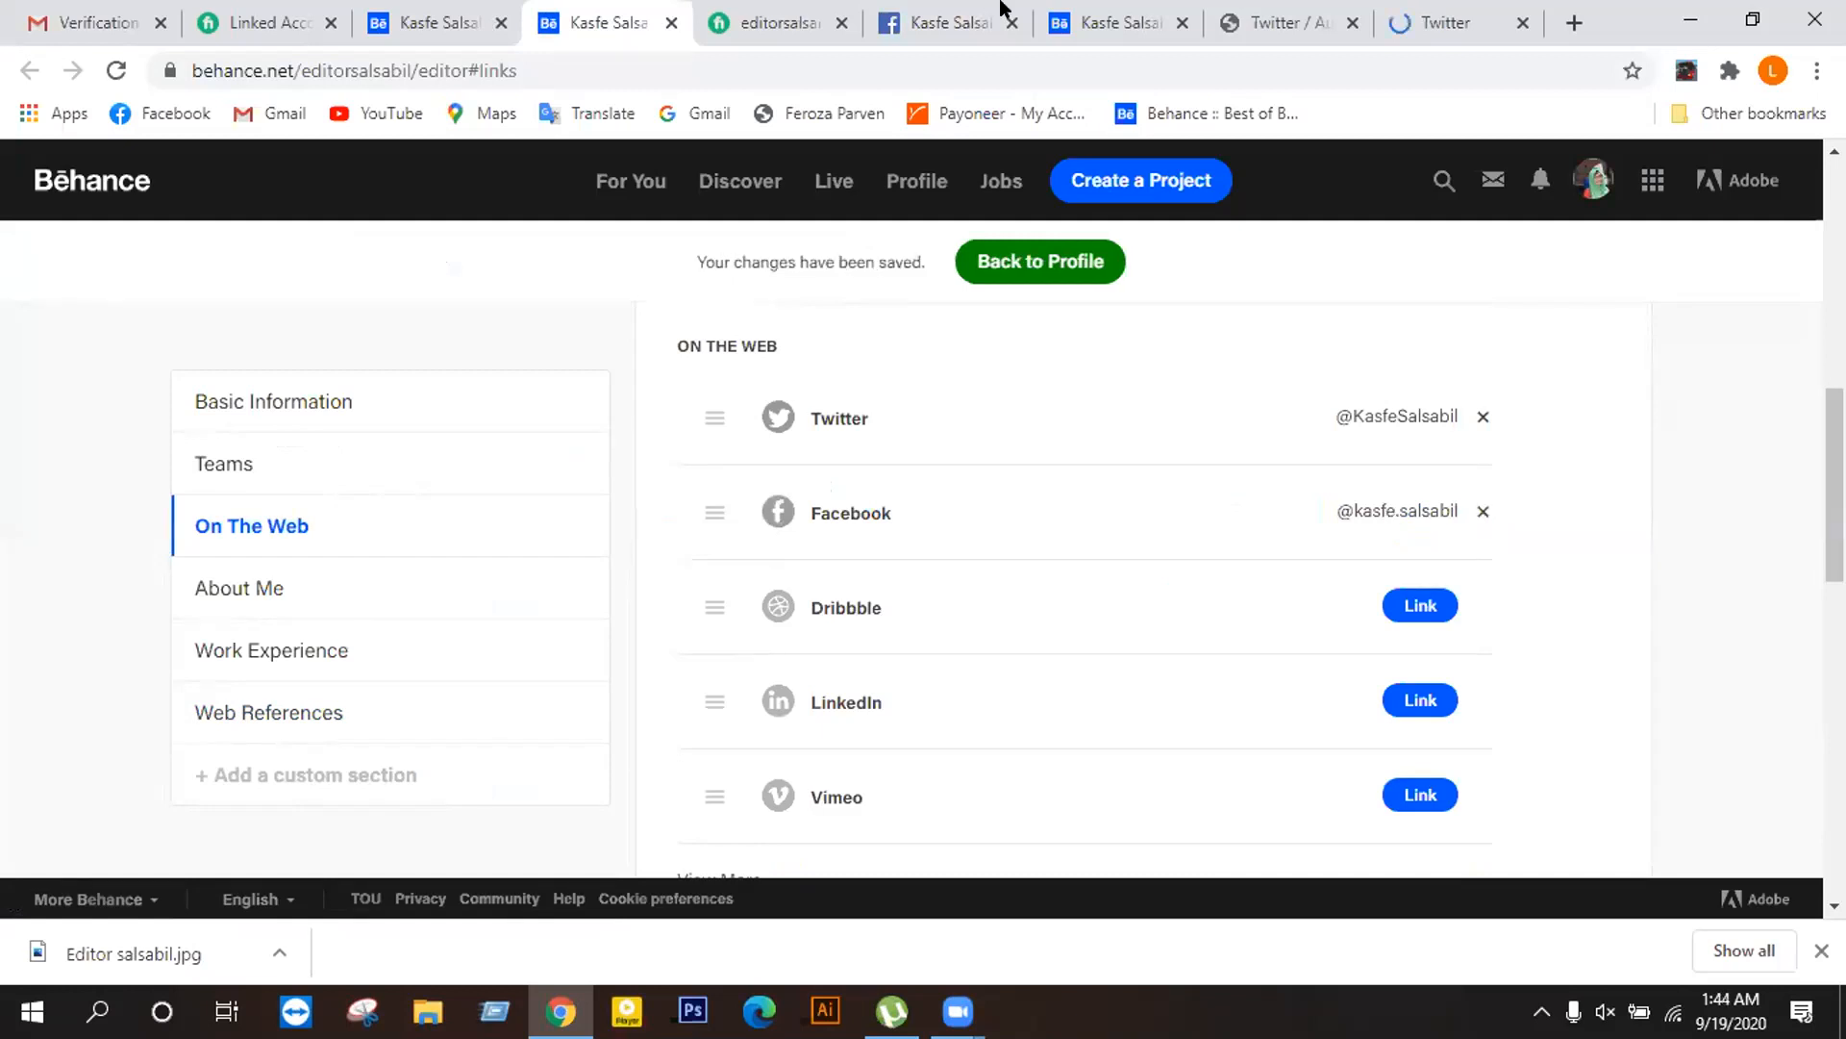
{"action": "left_click", "coordinate": [1111, 15]}
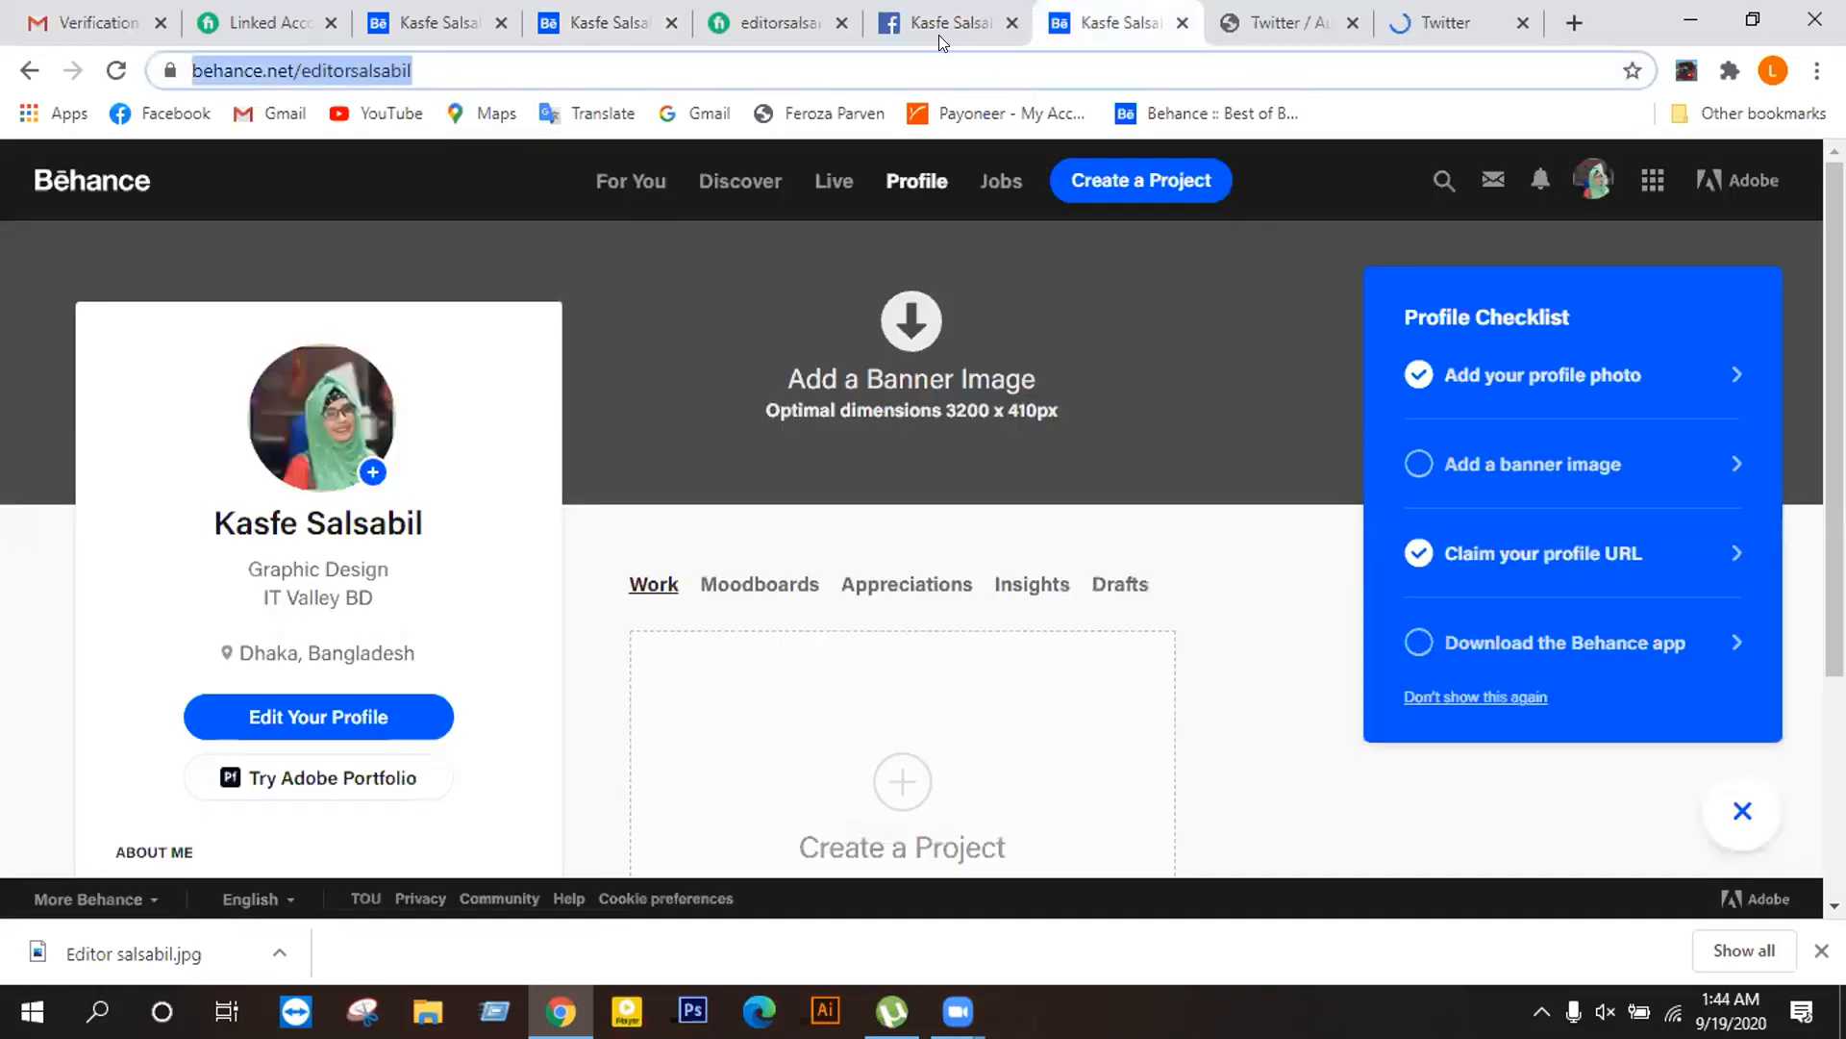
Bring the Facebook profile page tab to the front
{"action": "left_click", "coordinate": [912, 21]}
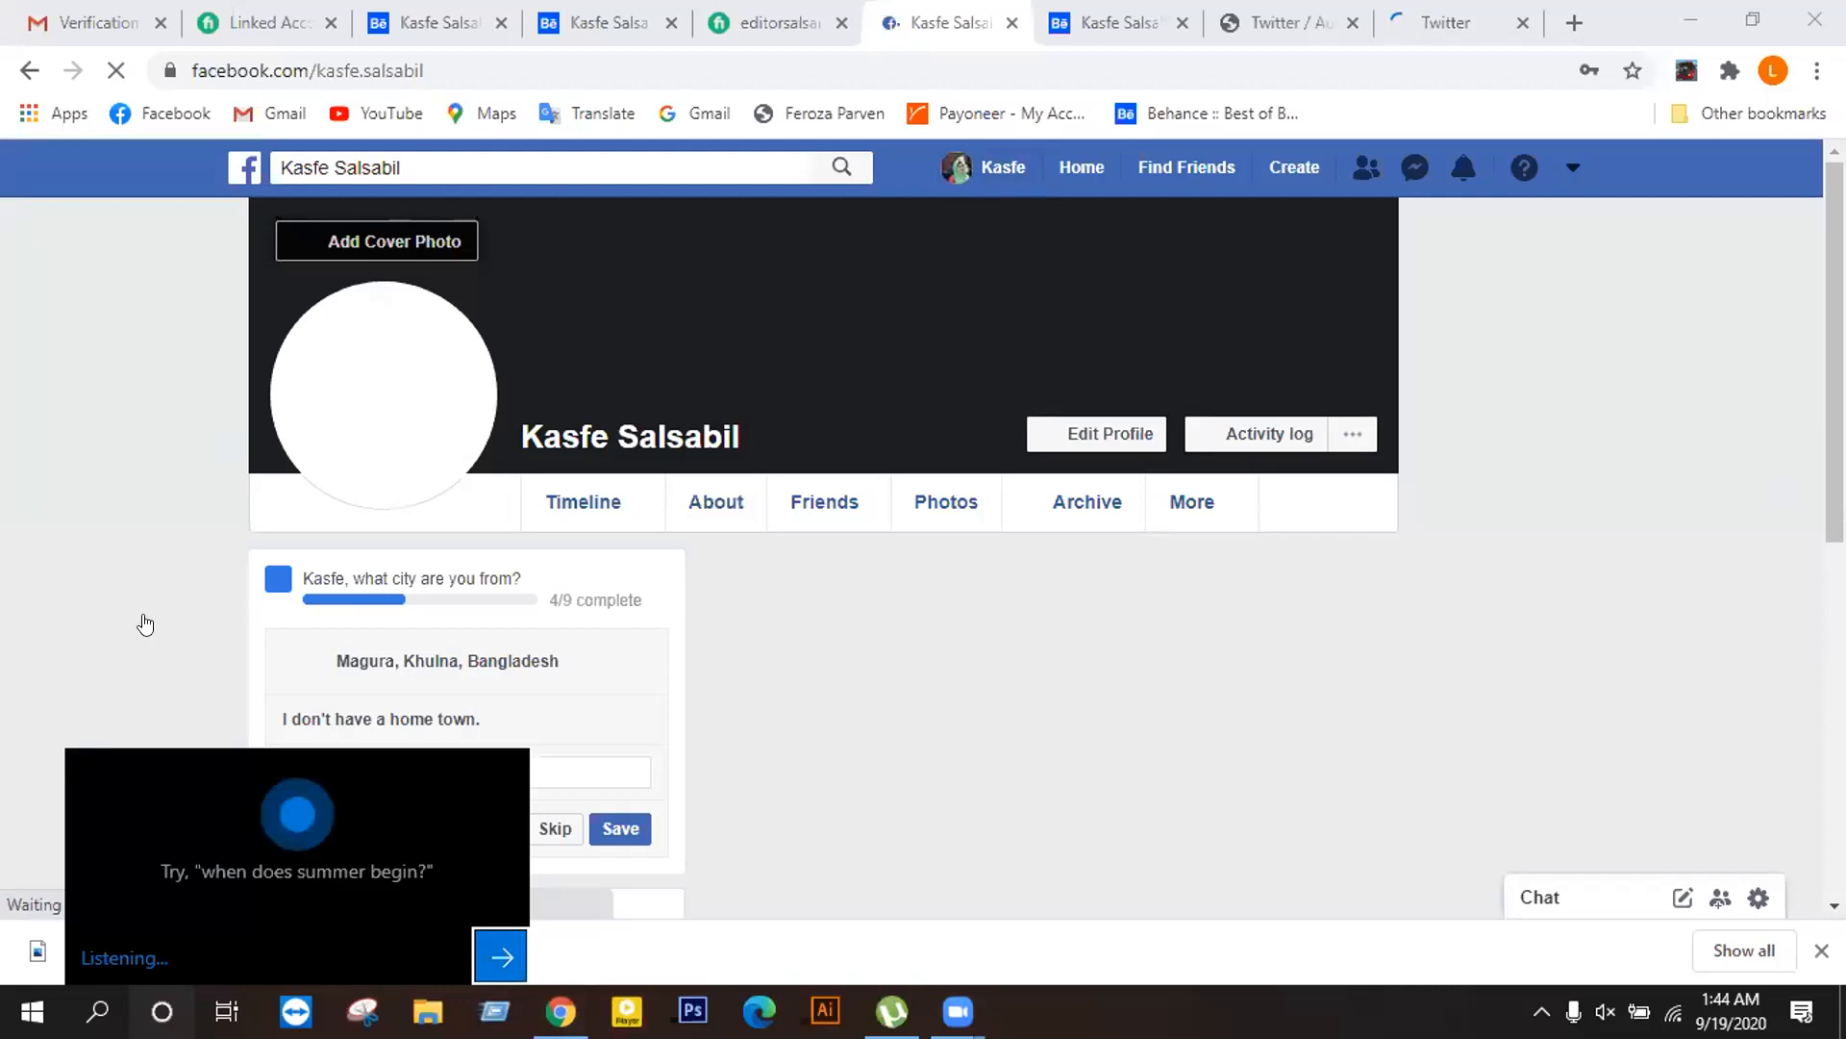
Dismiss the Cortana listening box to get back to the Facebook profile in Chrome
{"action": "left_click", "coordinate": [76, 539]}
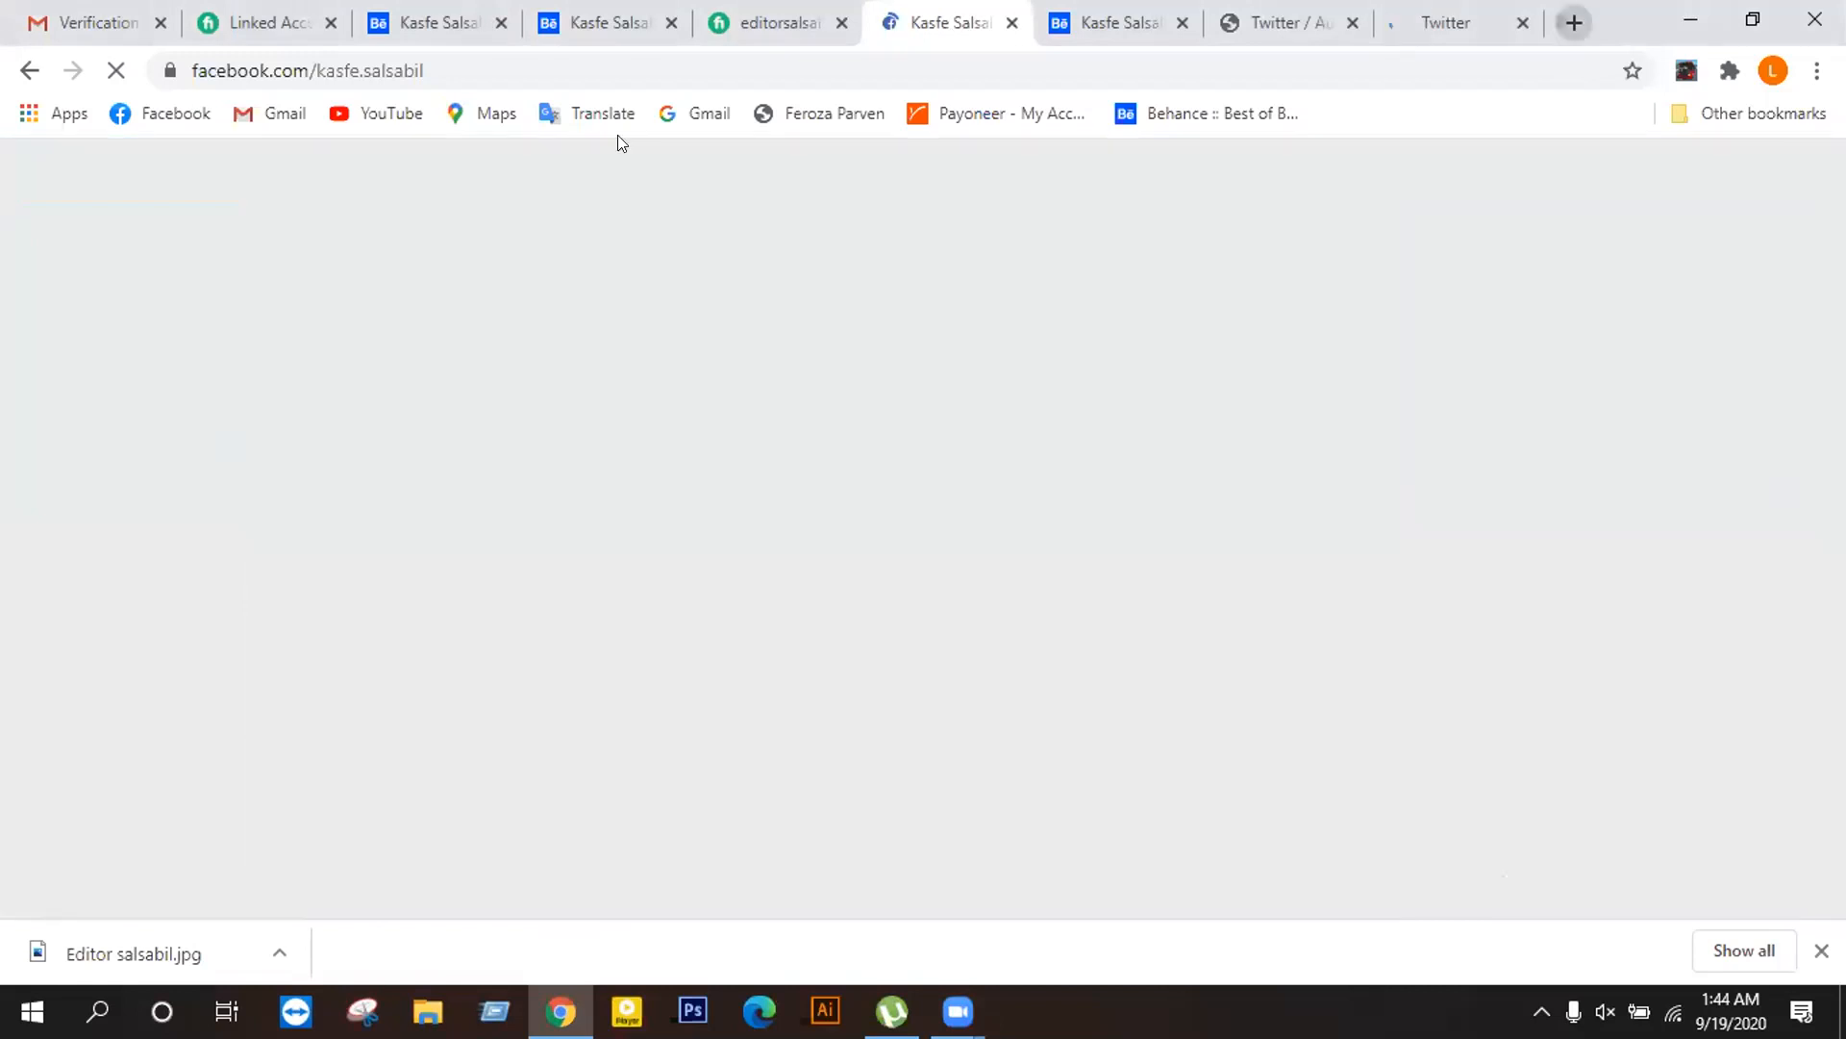
Open fast.com in a new tab to start an internet speed test
{"action": "key", "text": "ctrl+t"}
{"action": "type", "text": "f"}
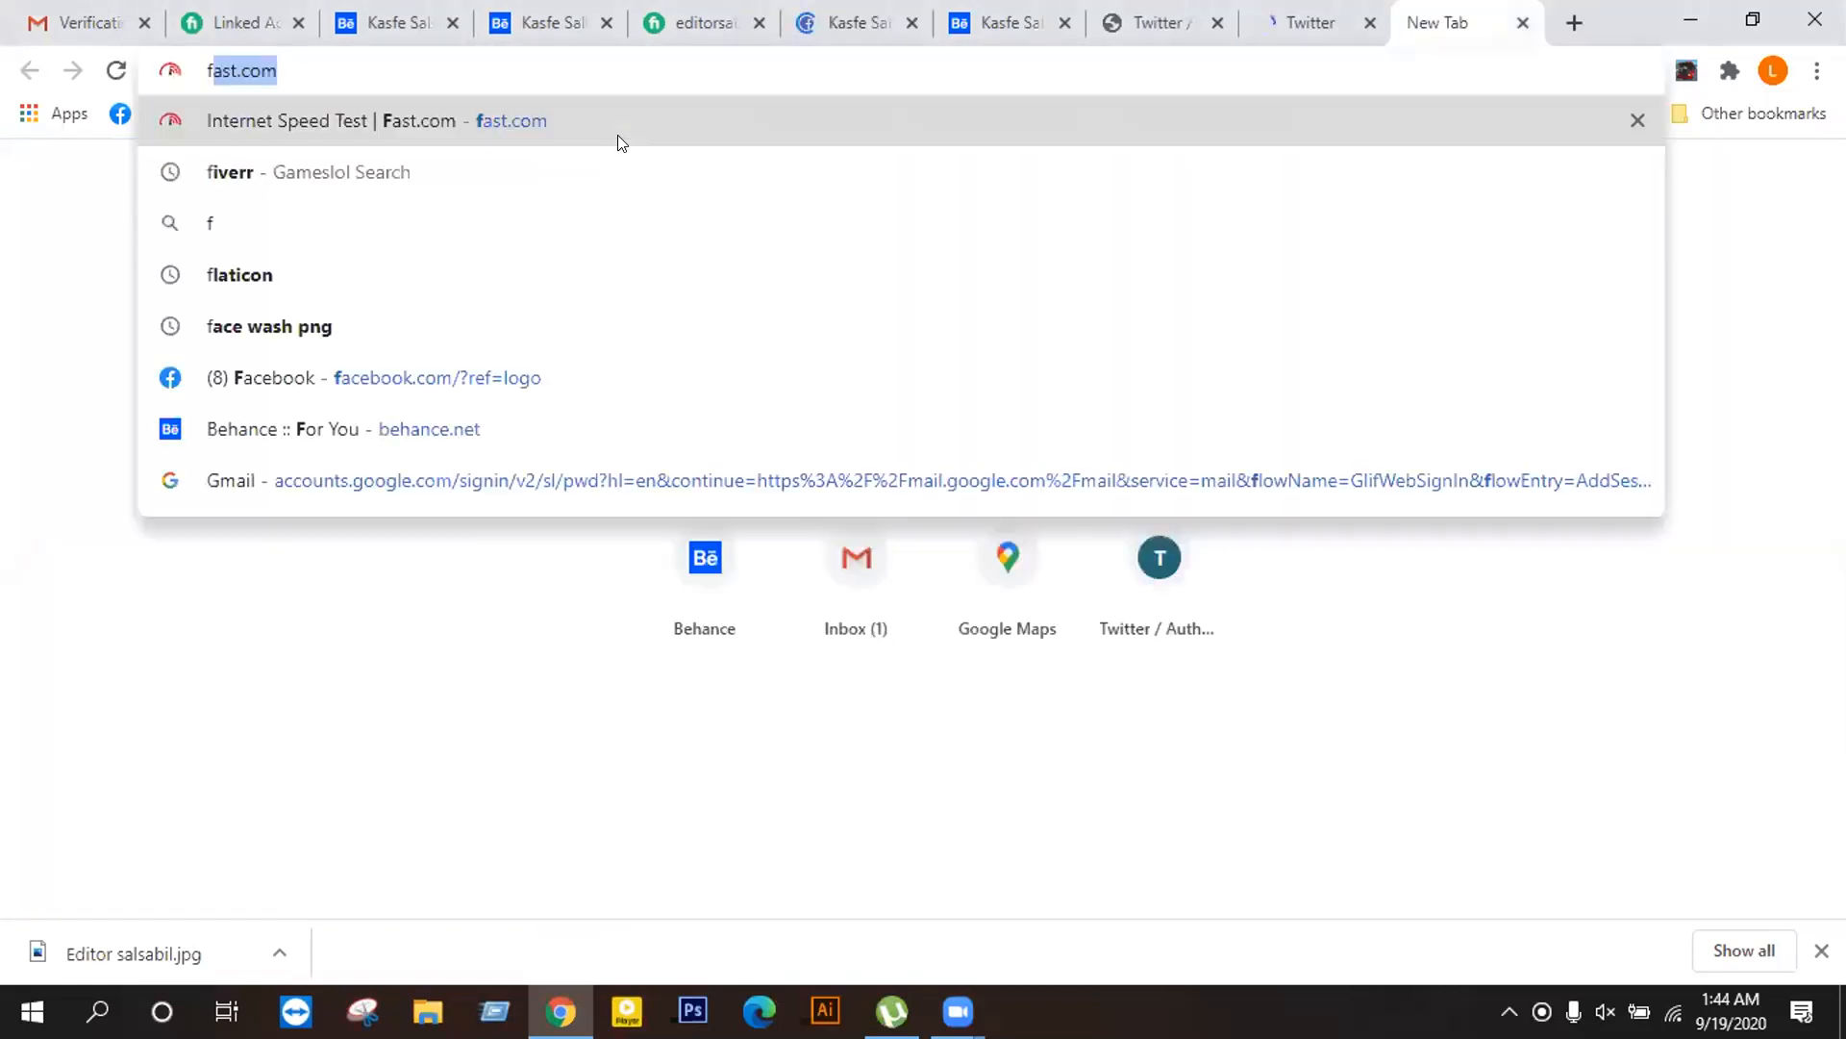
{"action": "type", "text": "a"}
{"action": "key", "text": "Return"}
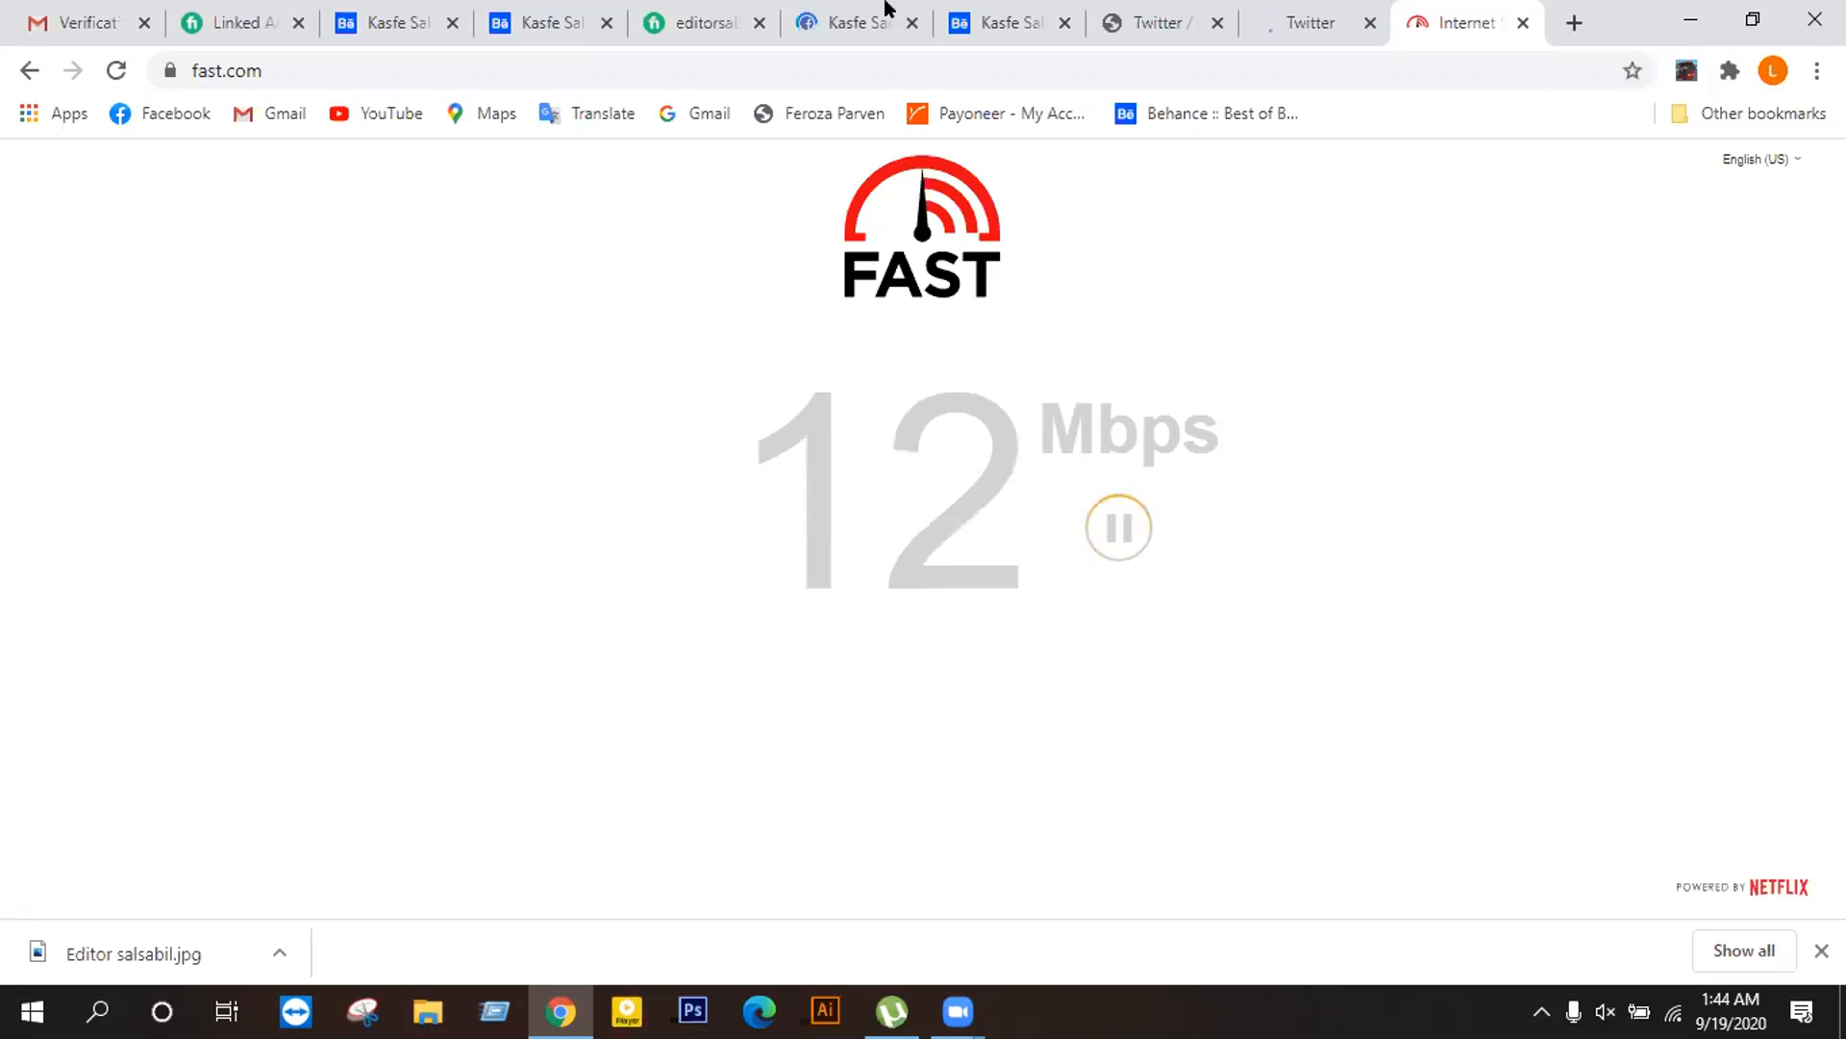
Rerun the fast.com speed test, reaching about 13–14 Mbps, then return to the Facebook tab
{"action": "left_click", "coordinate": [834, 14]}
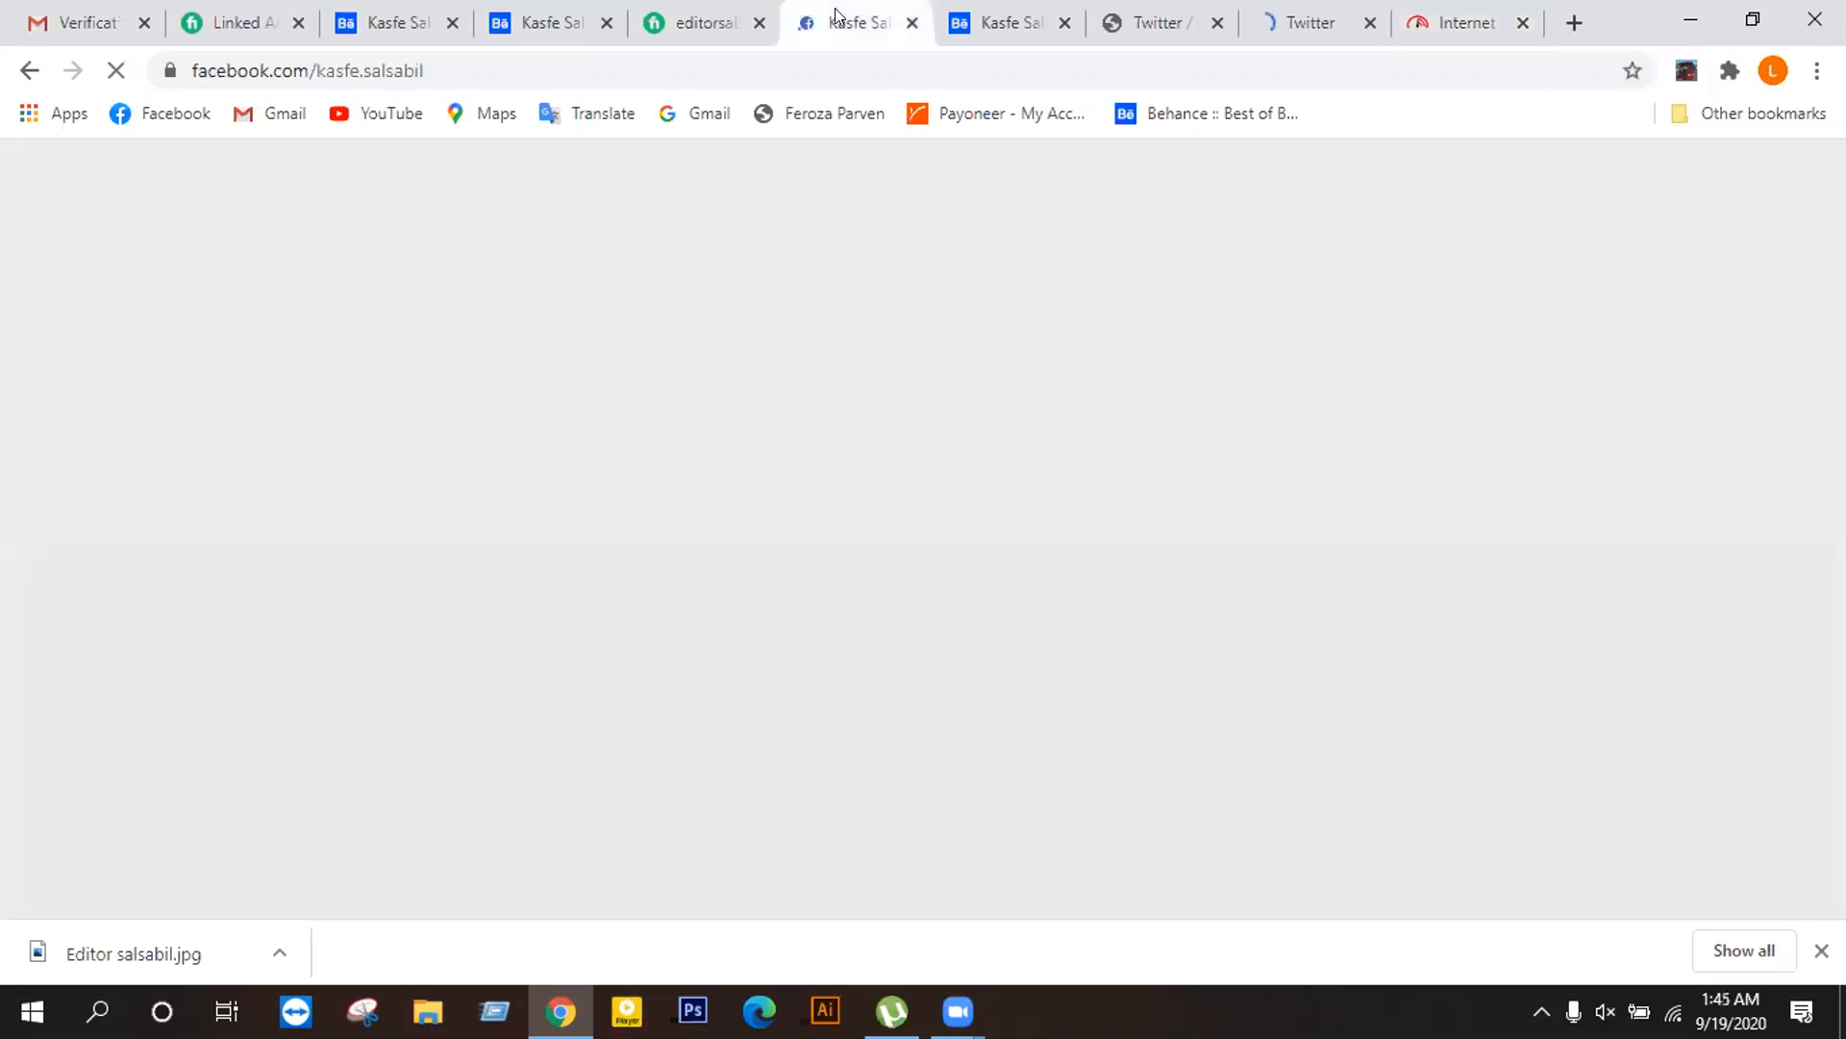
{"action": "left_click", "coordinate": [1421, 24]}
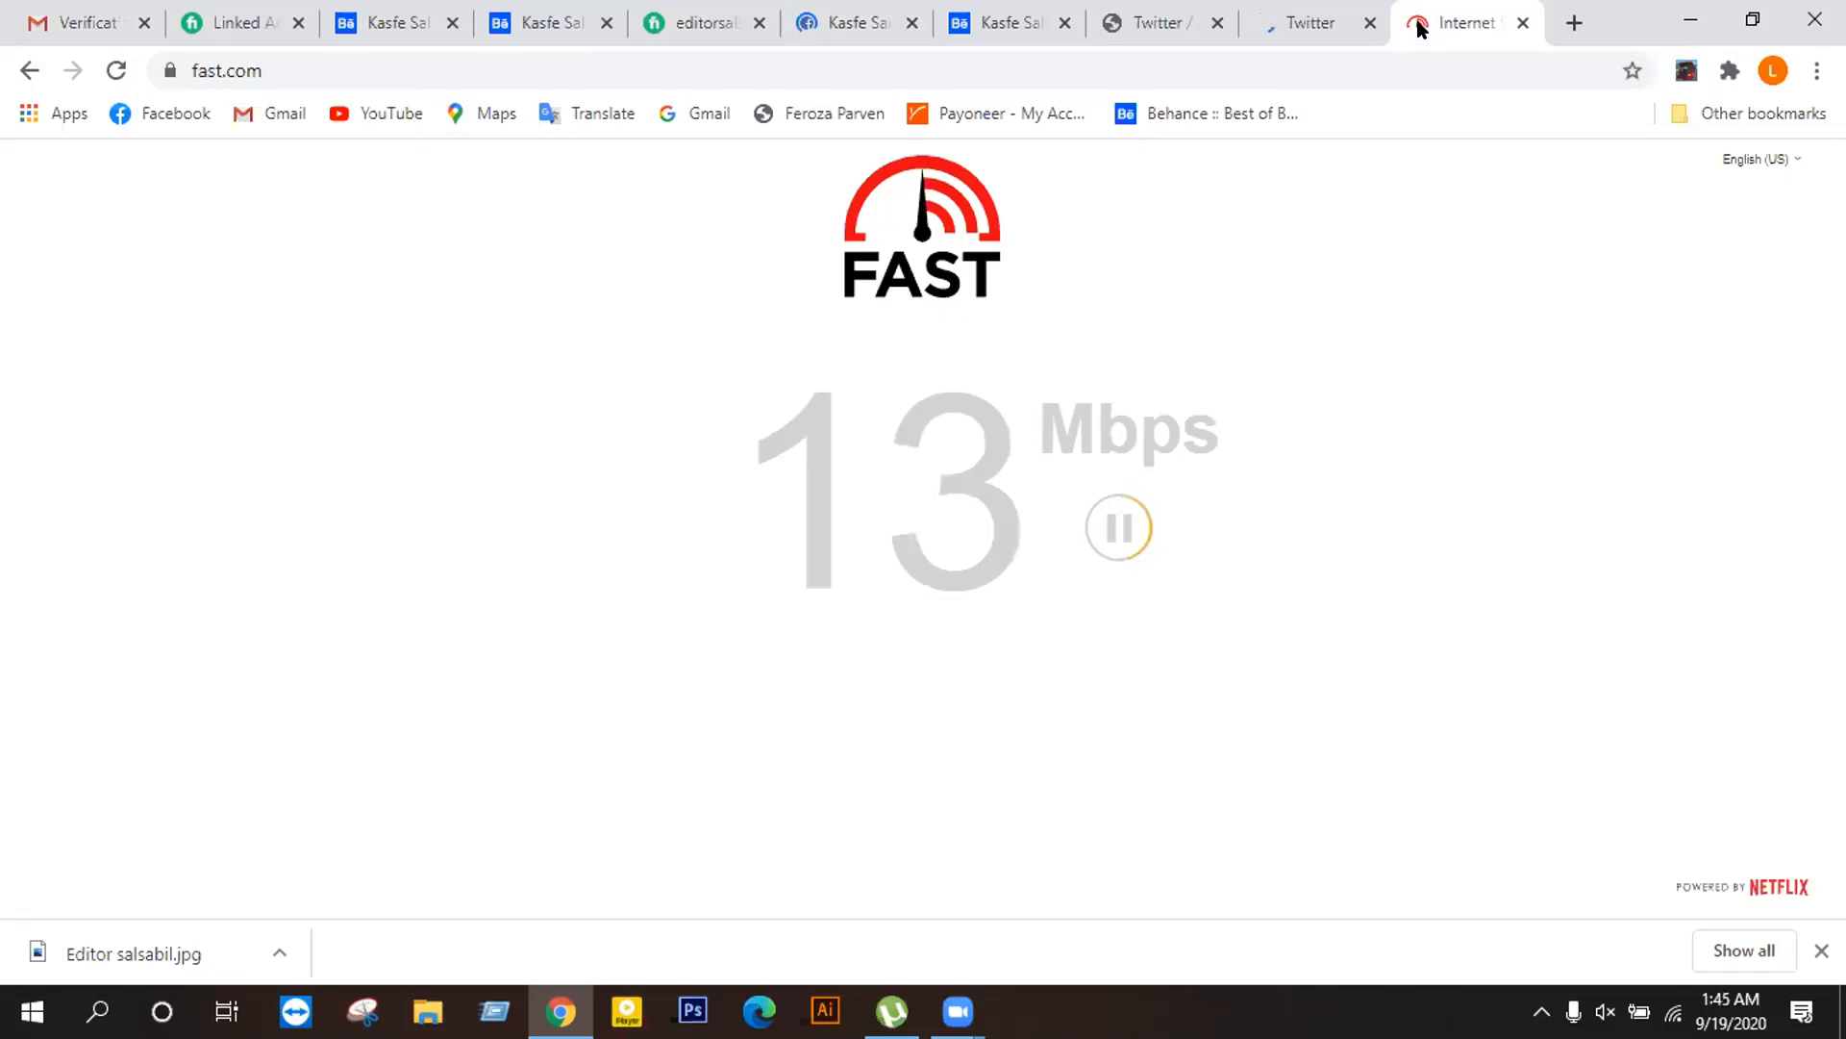
{"action": "left_click", "coordinate": [808, 10]}
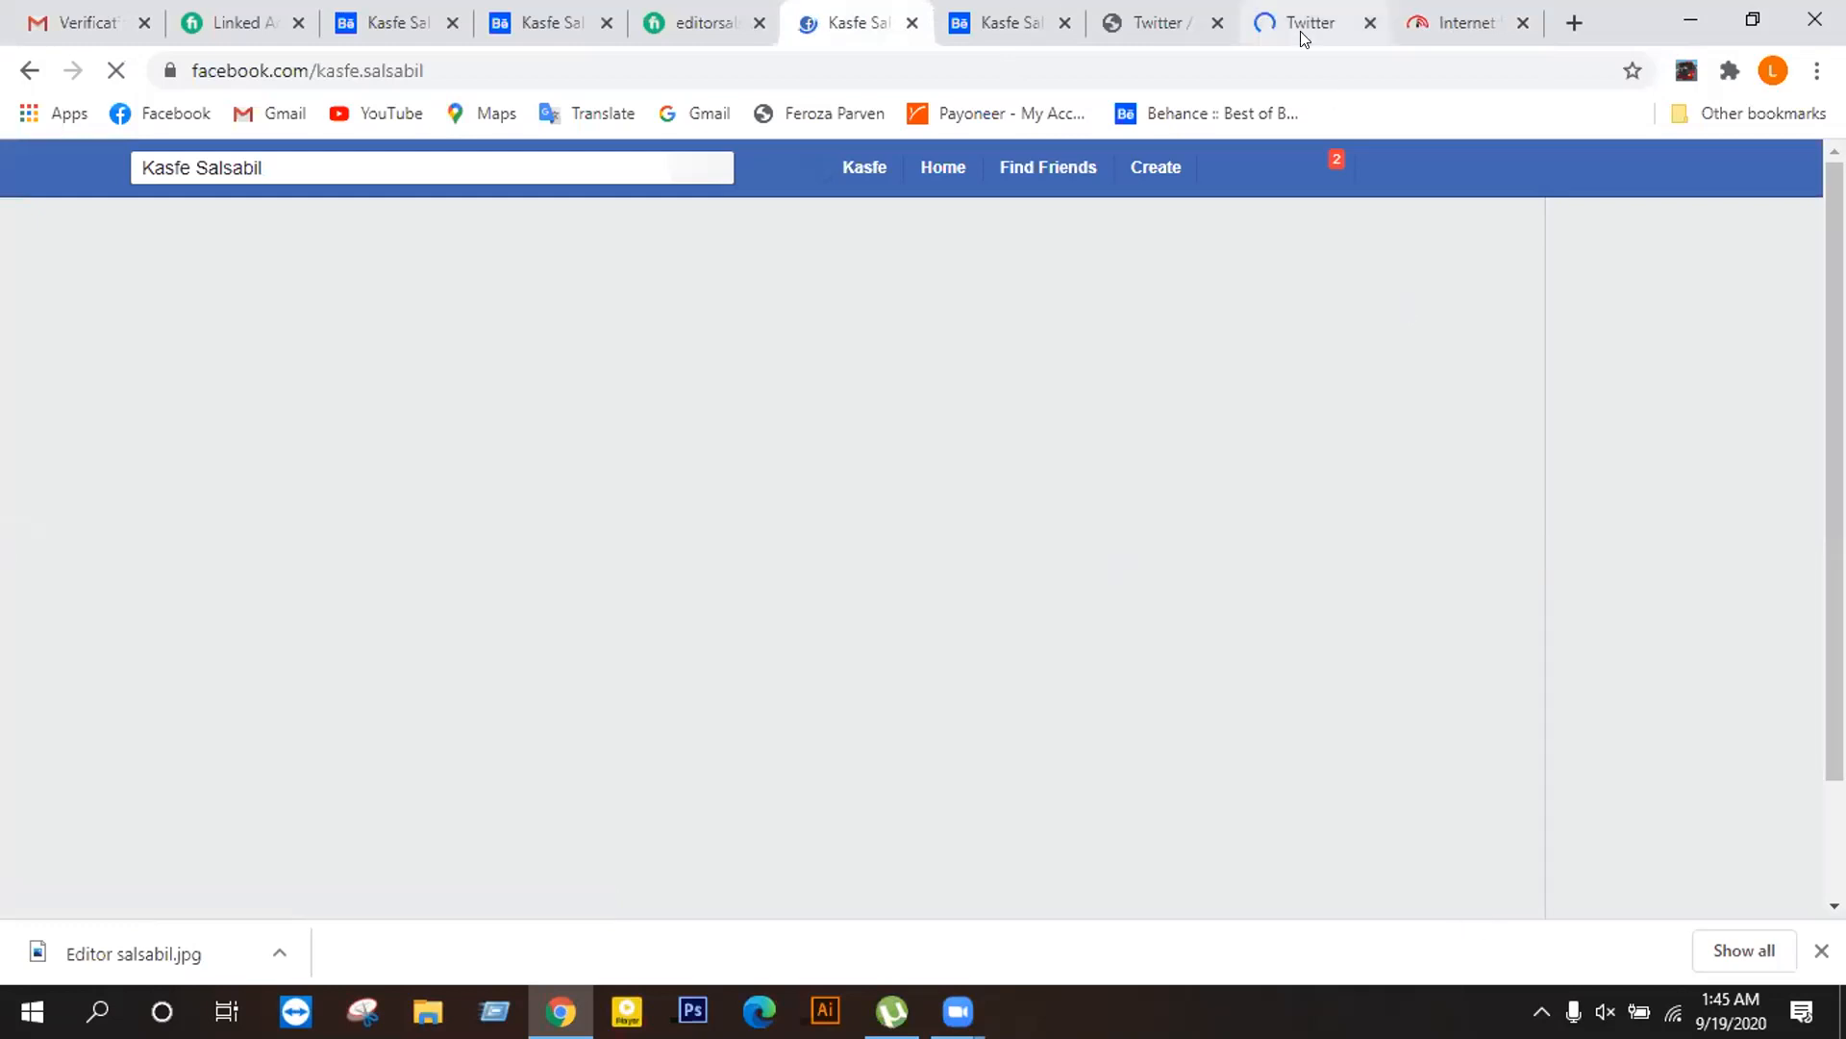
{"action": "left_click", "coordinate": [1466, 23]}
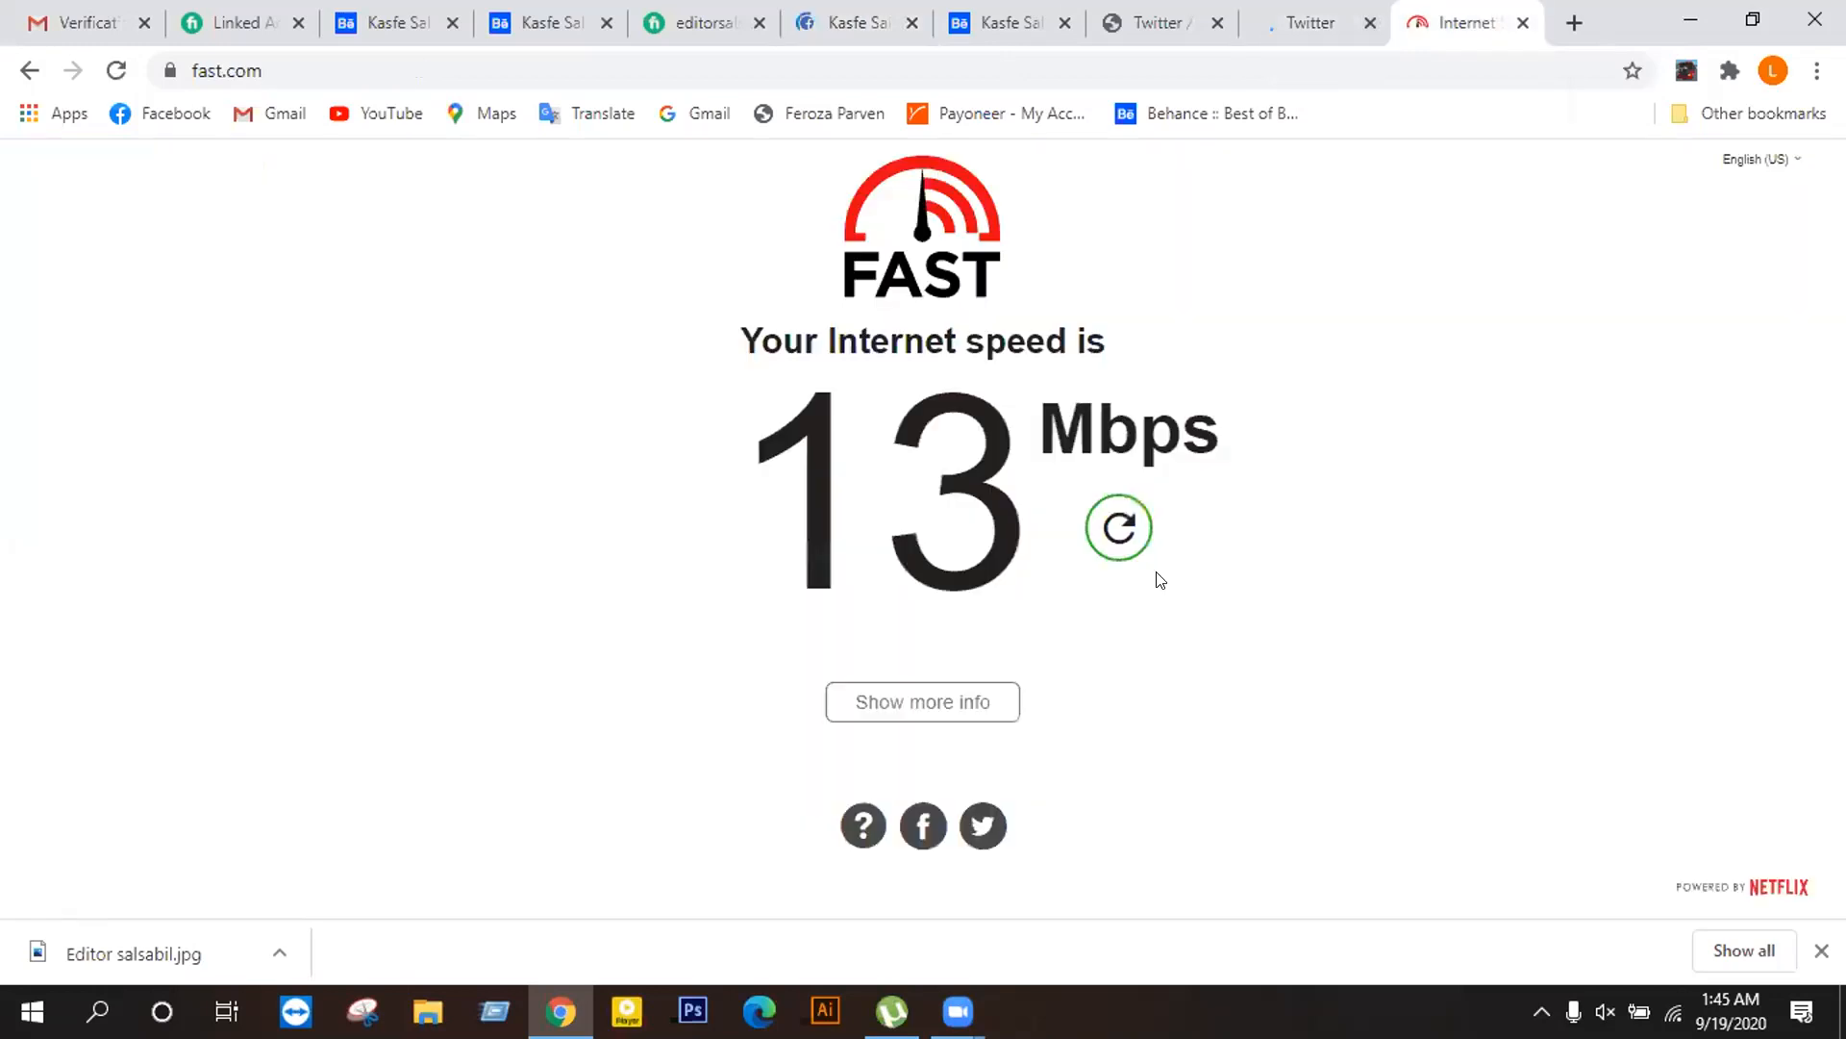
{"action": "left_click", "coordinate": [1122, 527]}
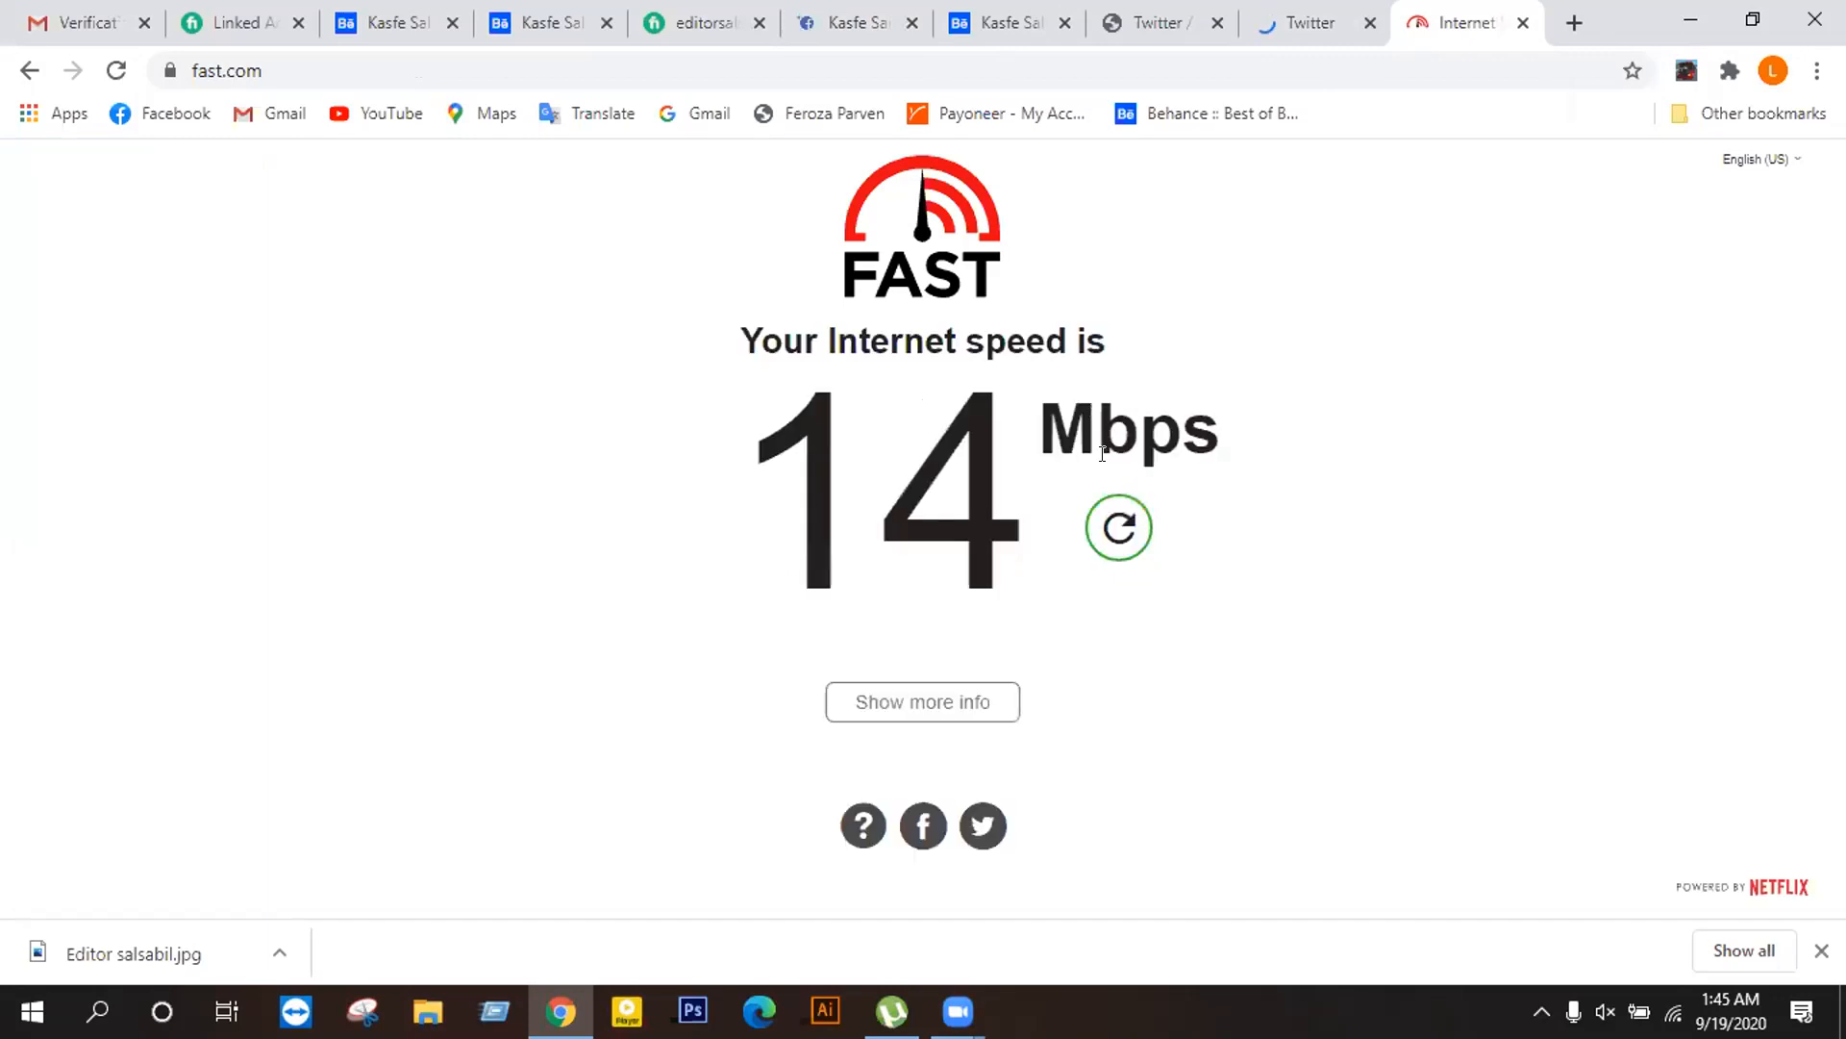
{"action": "left_click", "coordinate": [1118, 520]}
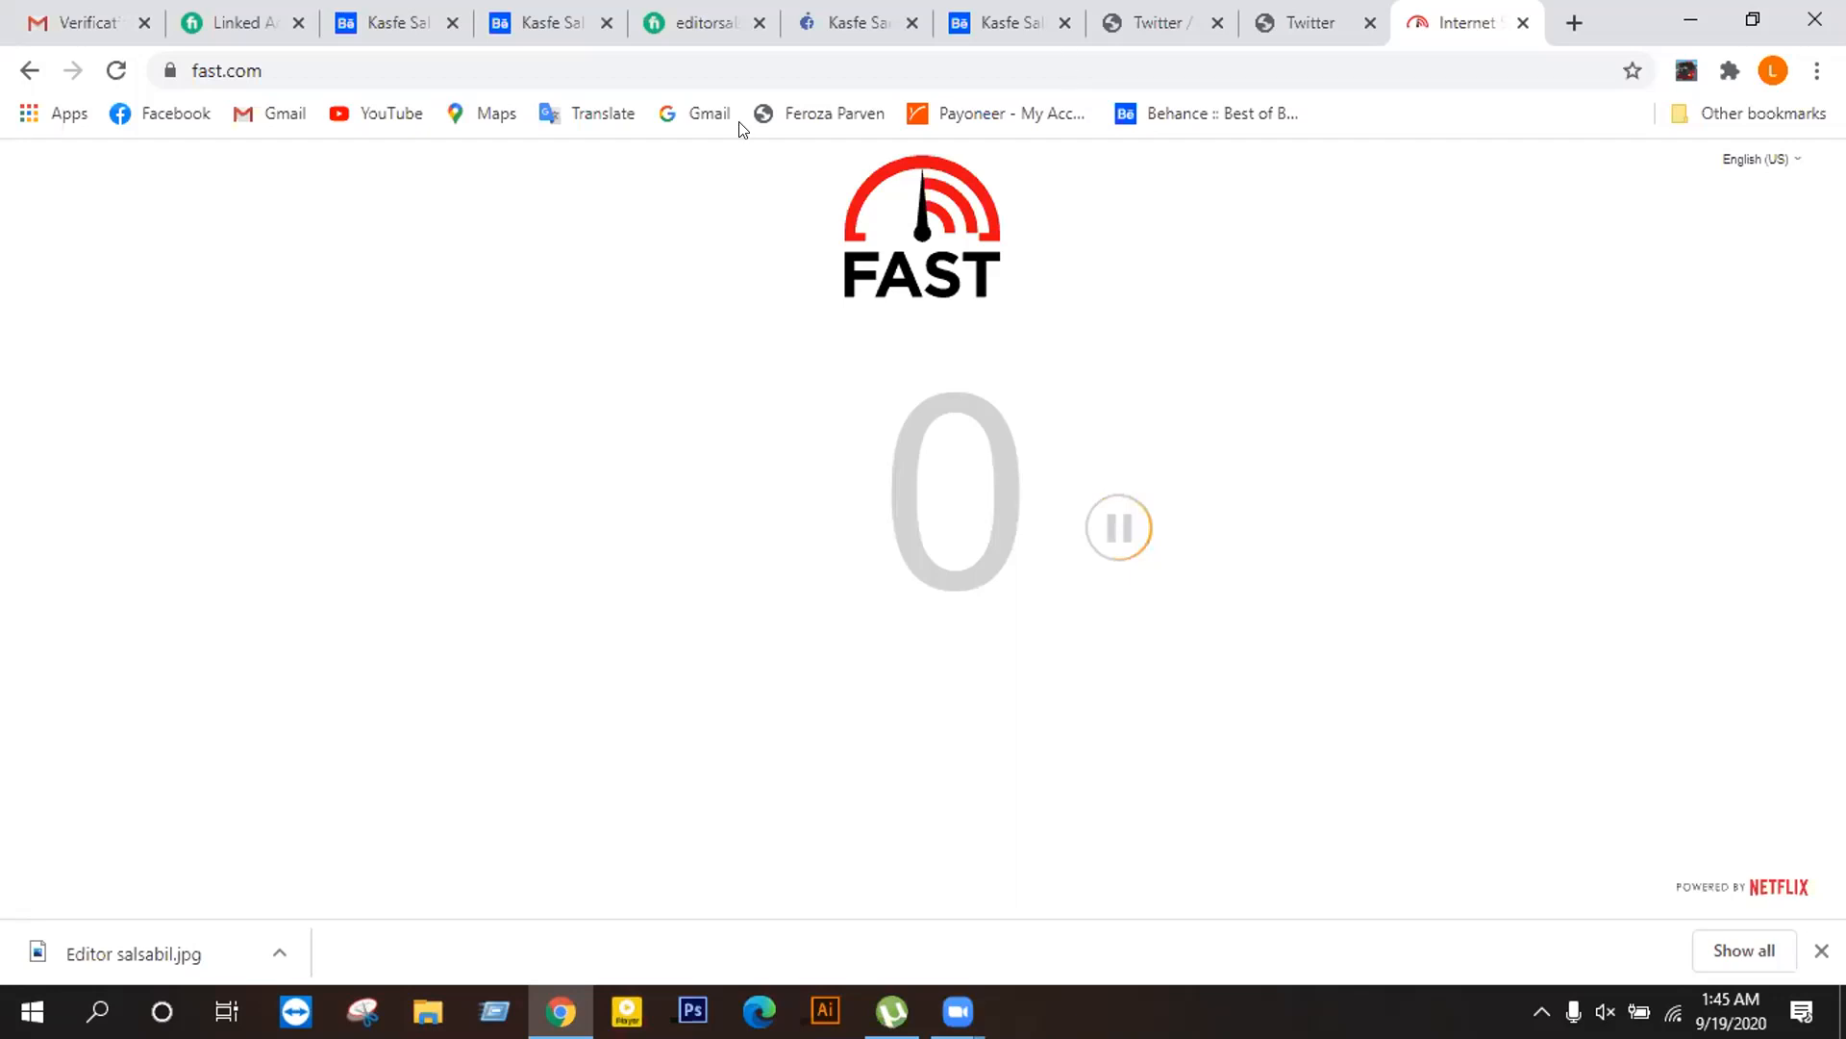
{"action": "left_click", "coordinate": [850, 24]}
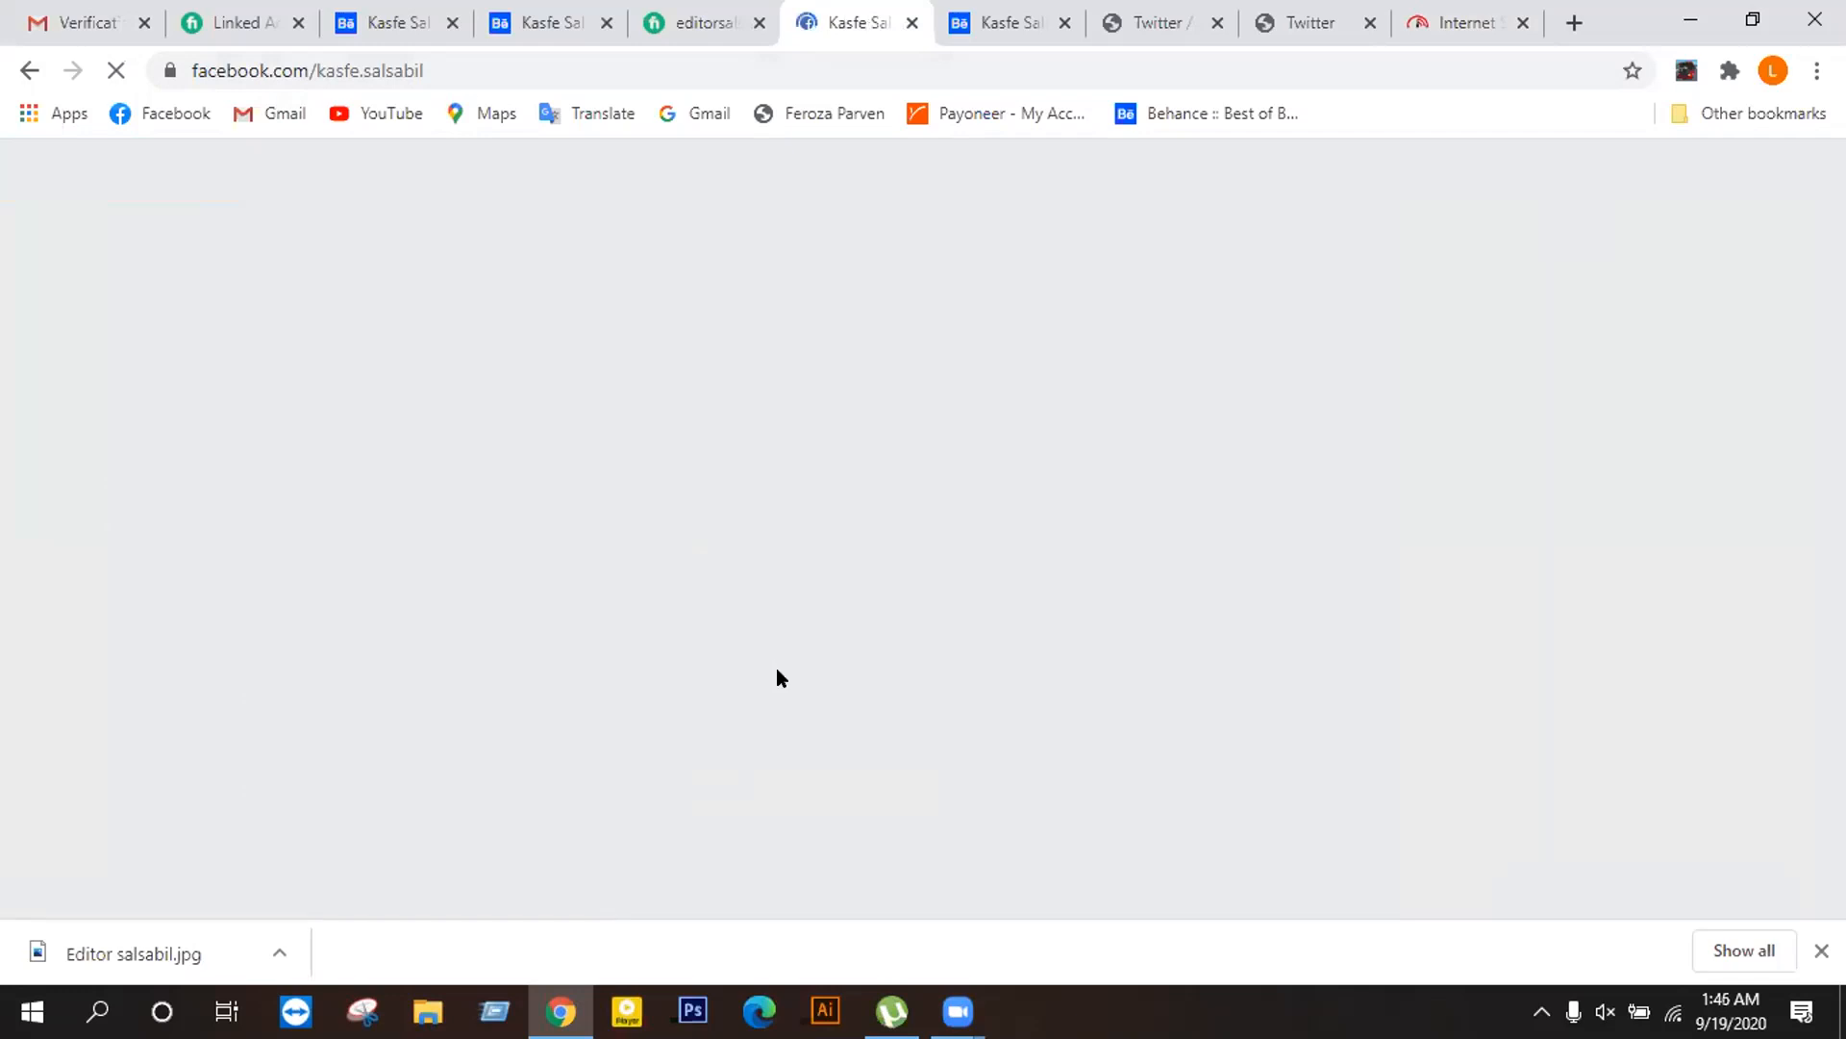
Close both Twitter tabs and the fast.com tab, and open the YouTube bookmark in a new tab
{"action": "left_click", "coordinate": [1218, 22]}
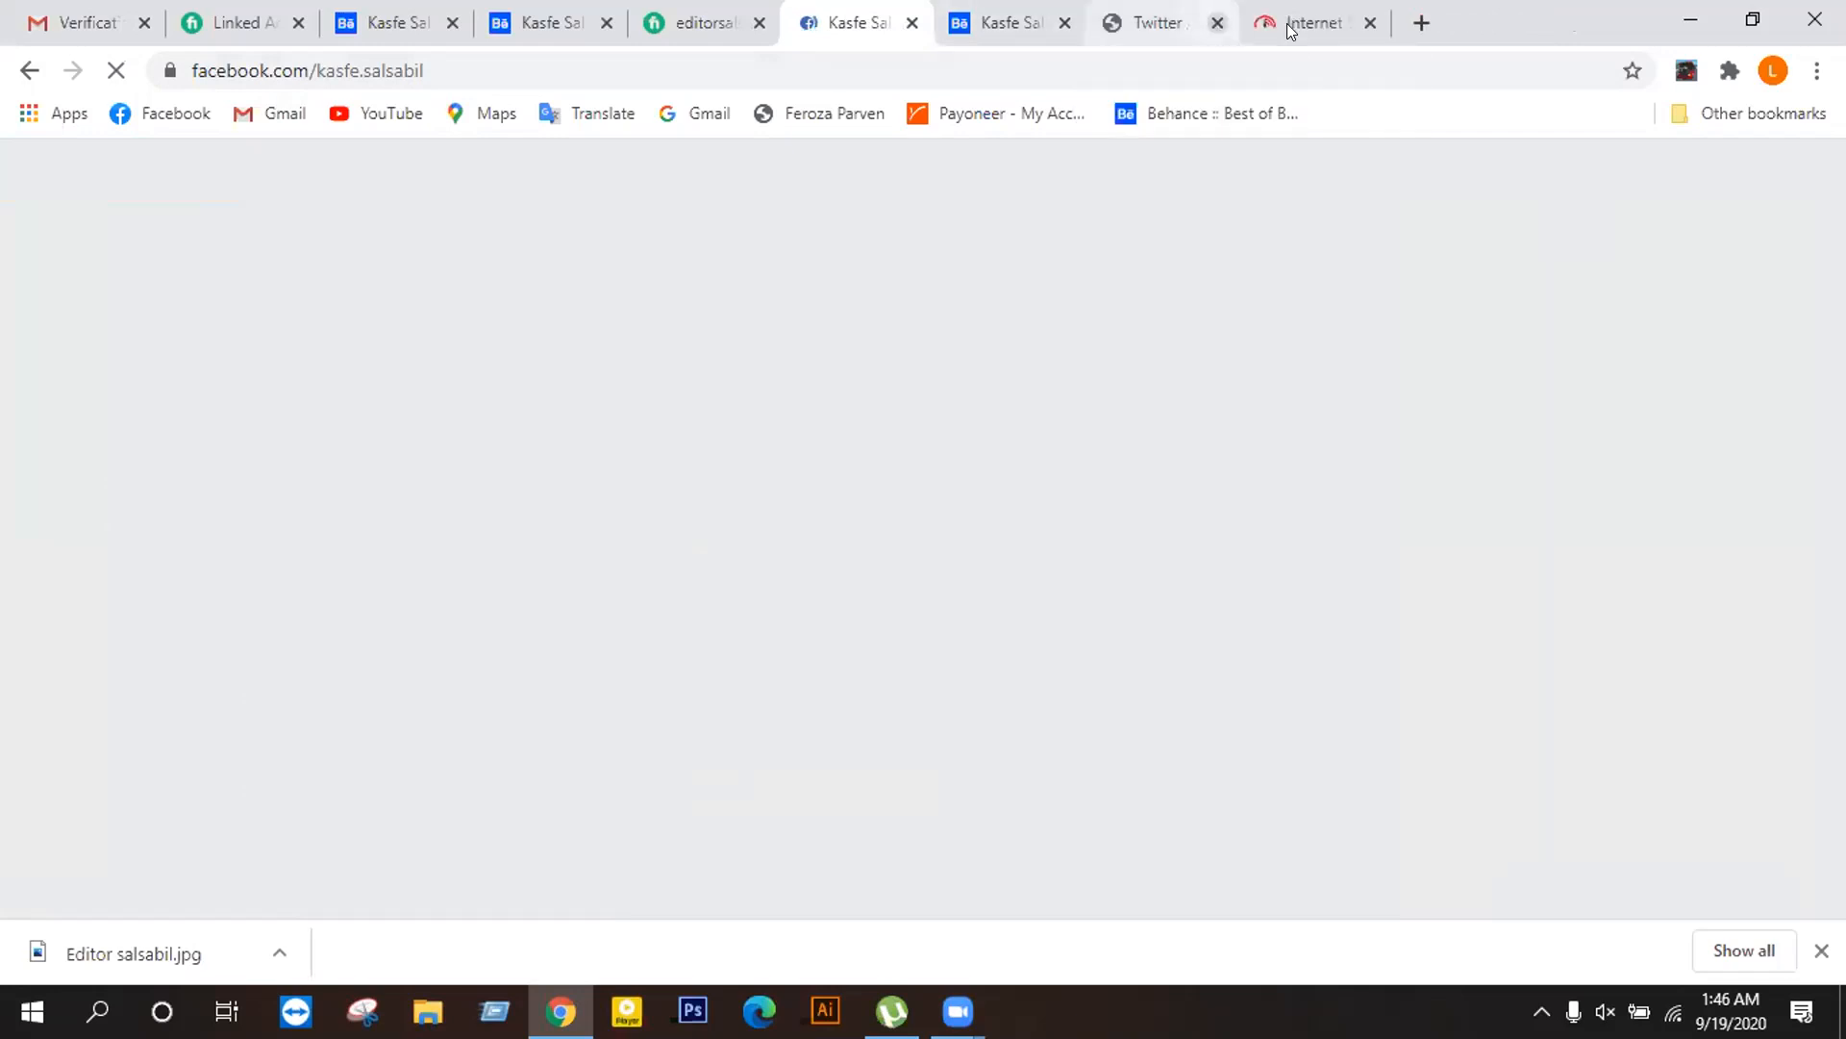
{"action": "left_click", "coordinate": [1219, 22]}
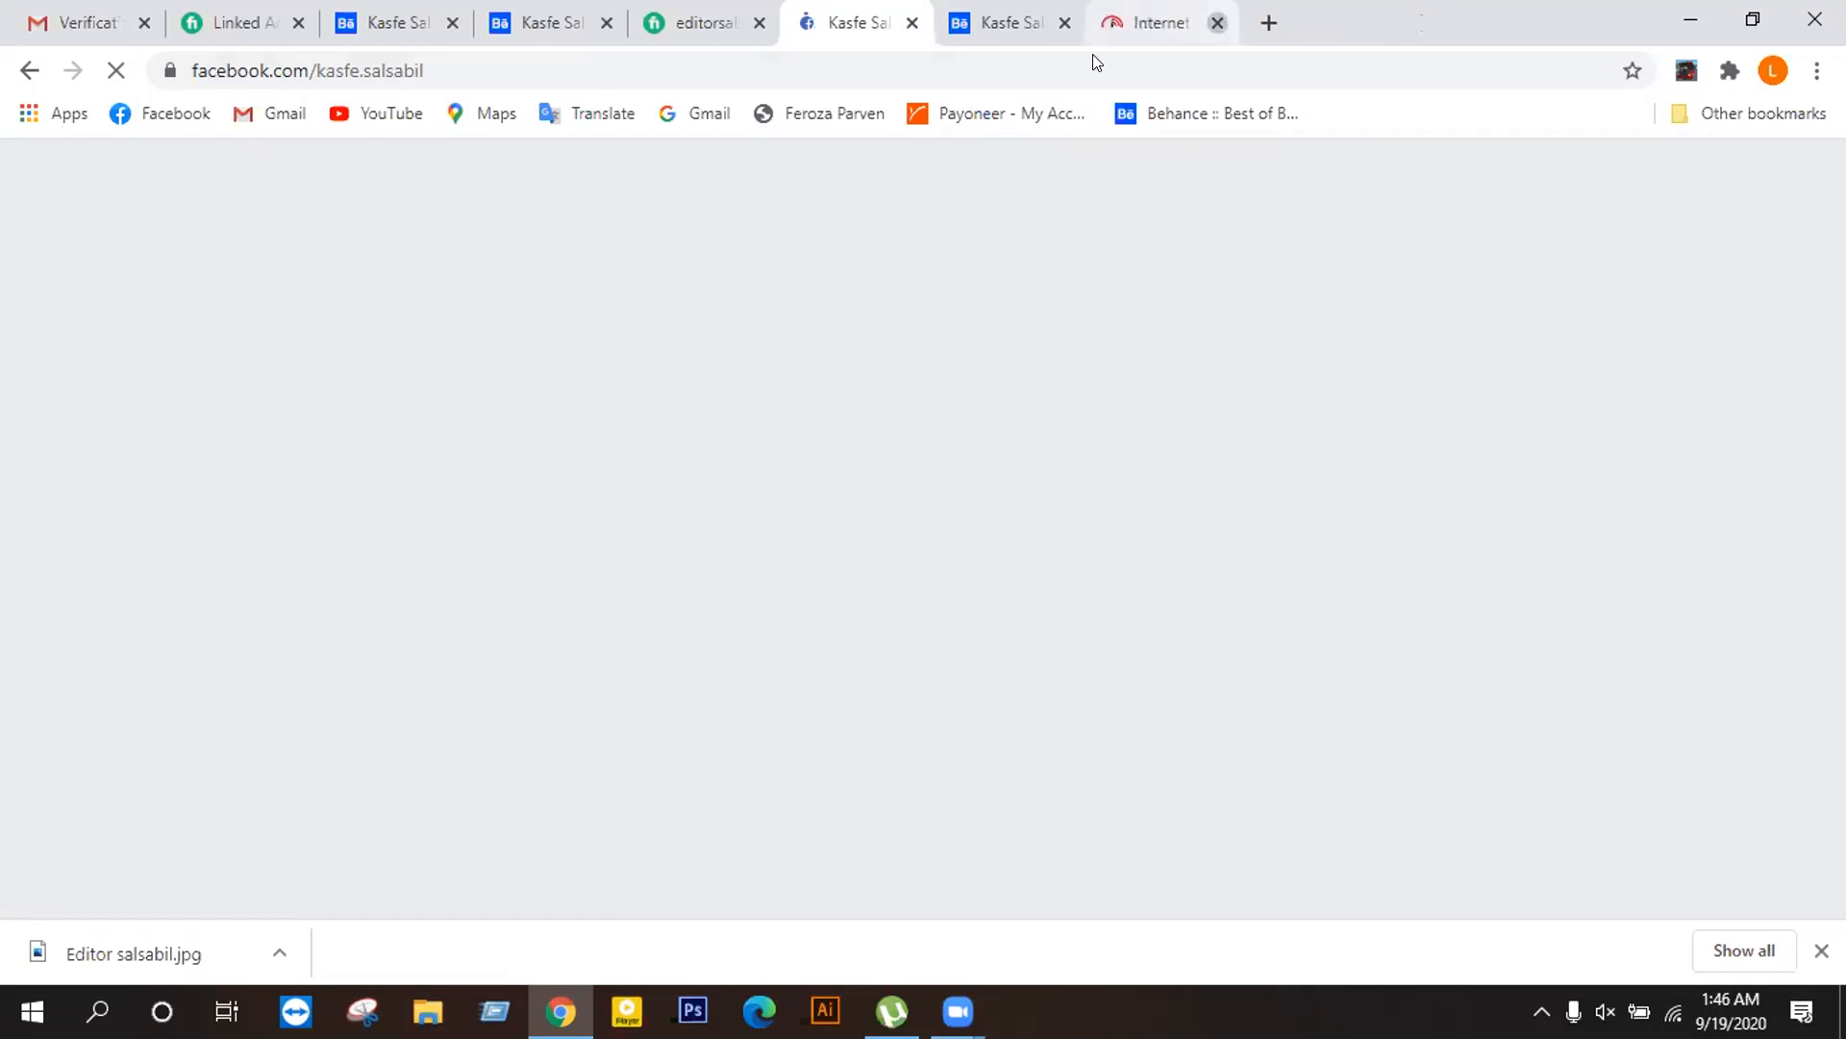
{"action": "left_click", "coordinate": [1217, 22]}
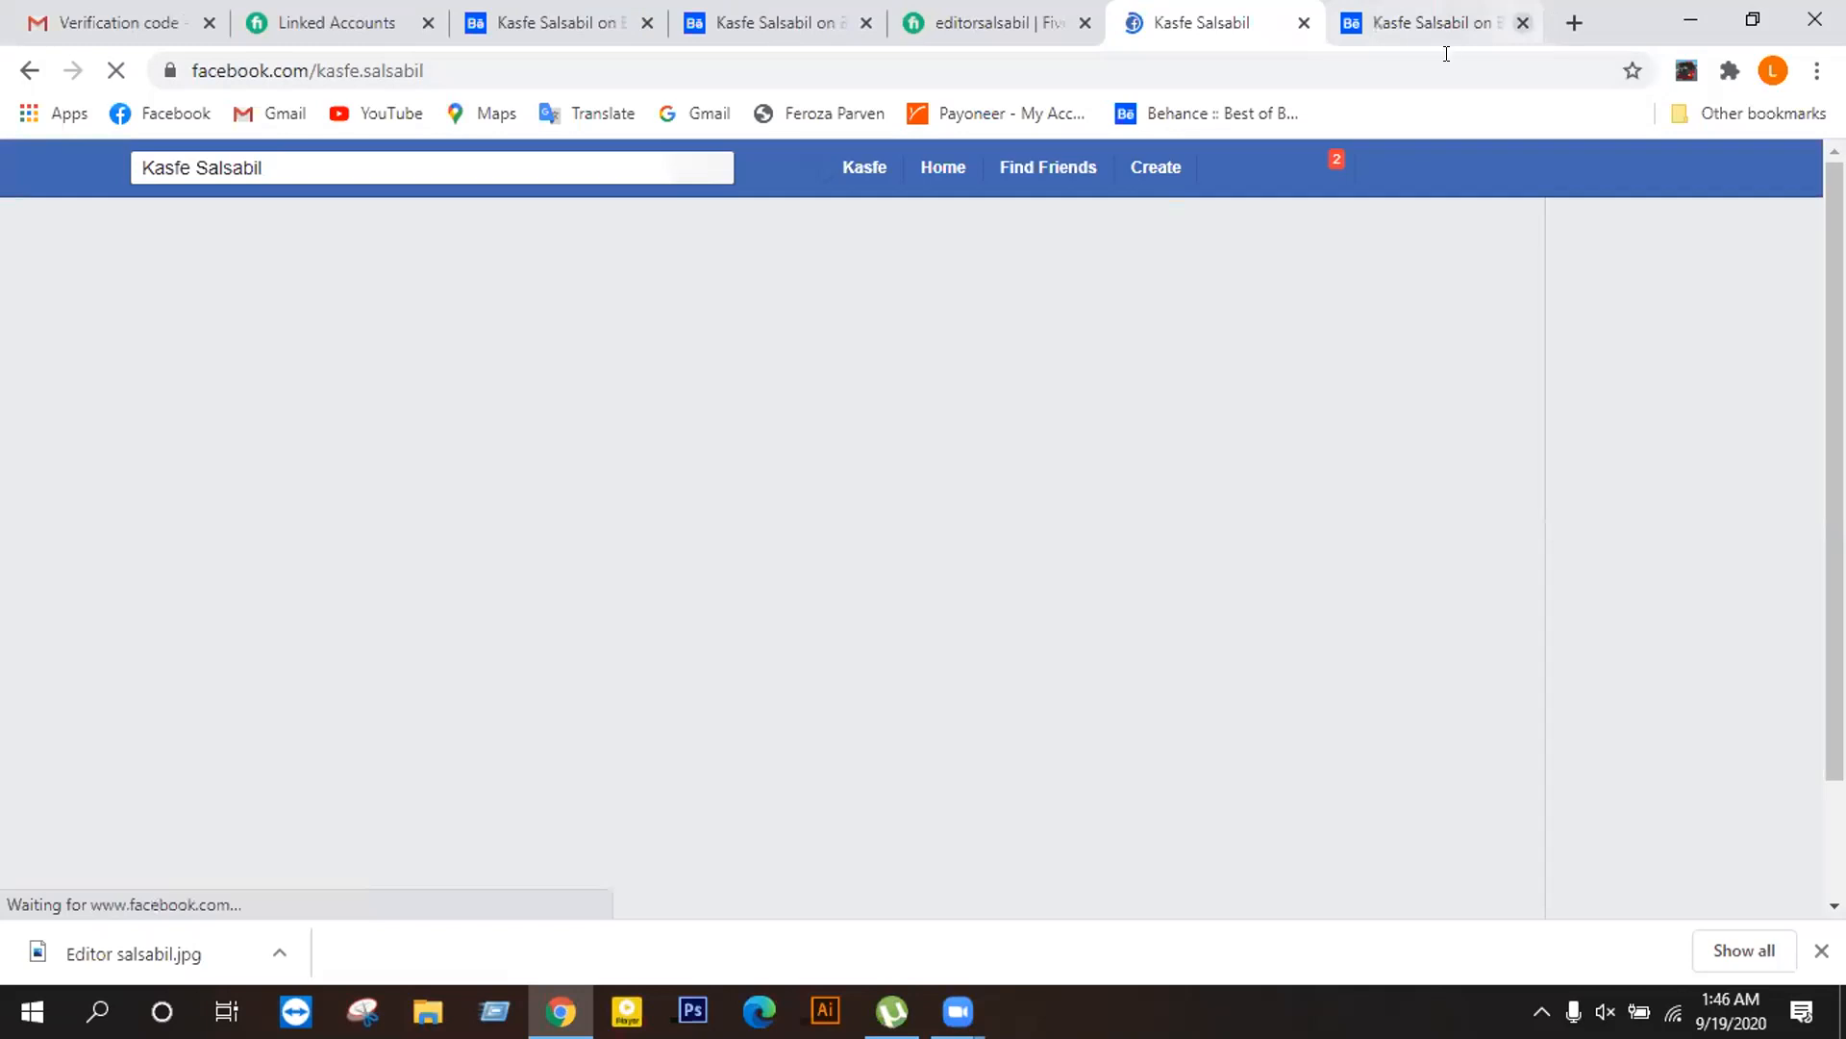
{"action": "key", "text": "ctrl+t"}
{"action": "left_click", "coordinate": [391, 115]}
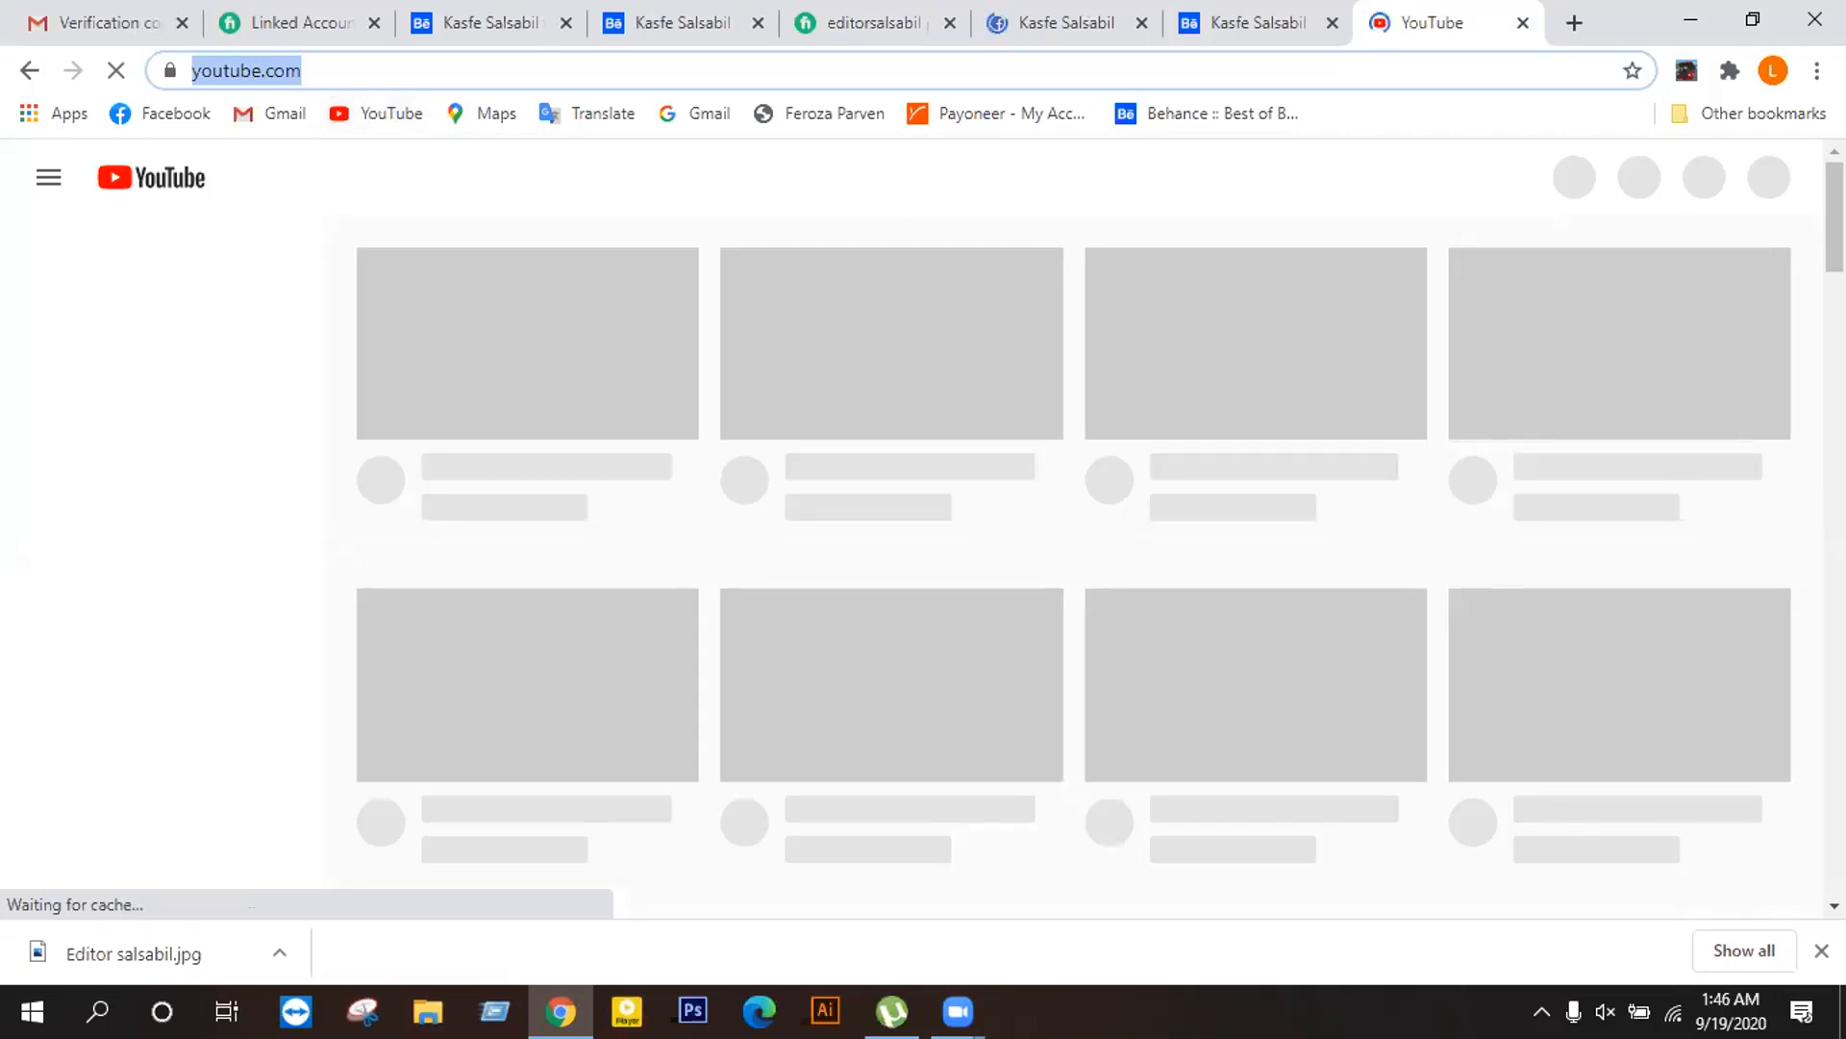
Run tree from the Windows Run box to open a tree.com folder listing console
{"action": "left_click", "coordinate": [1169, 243]}
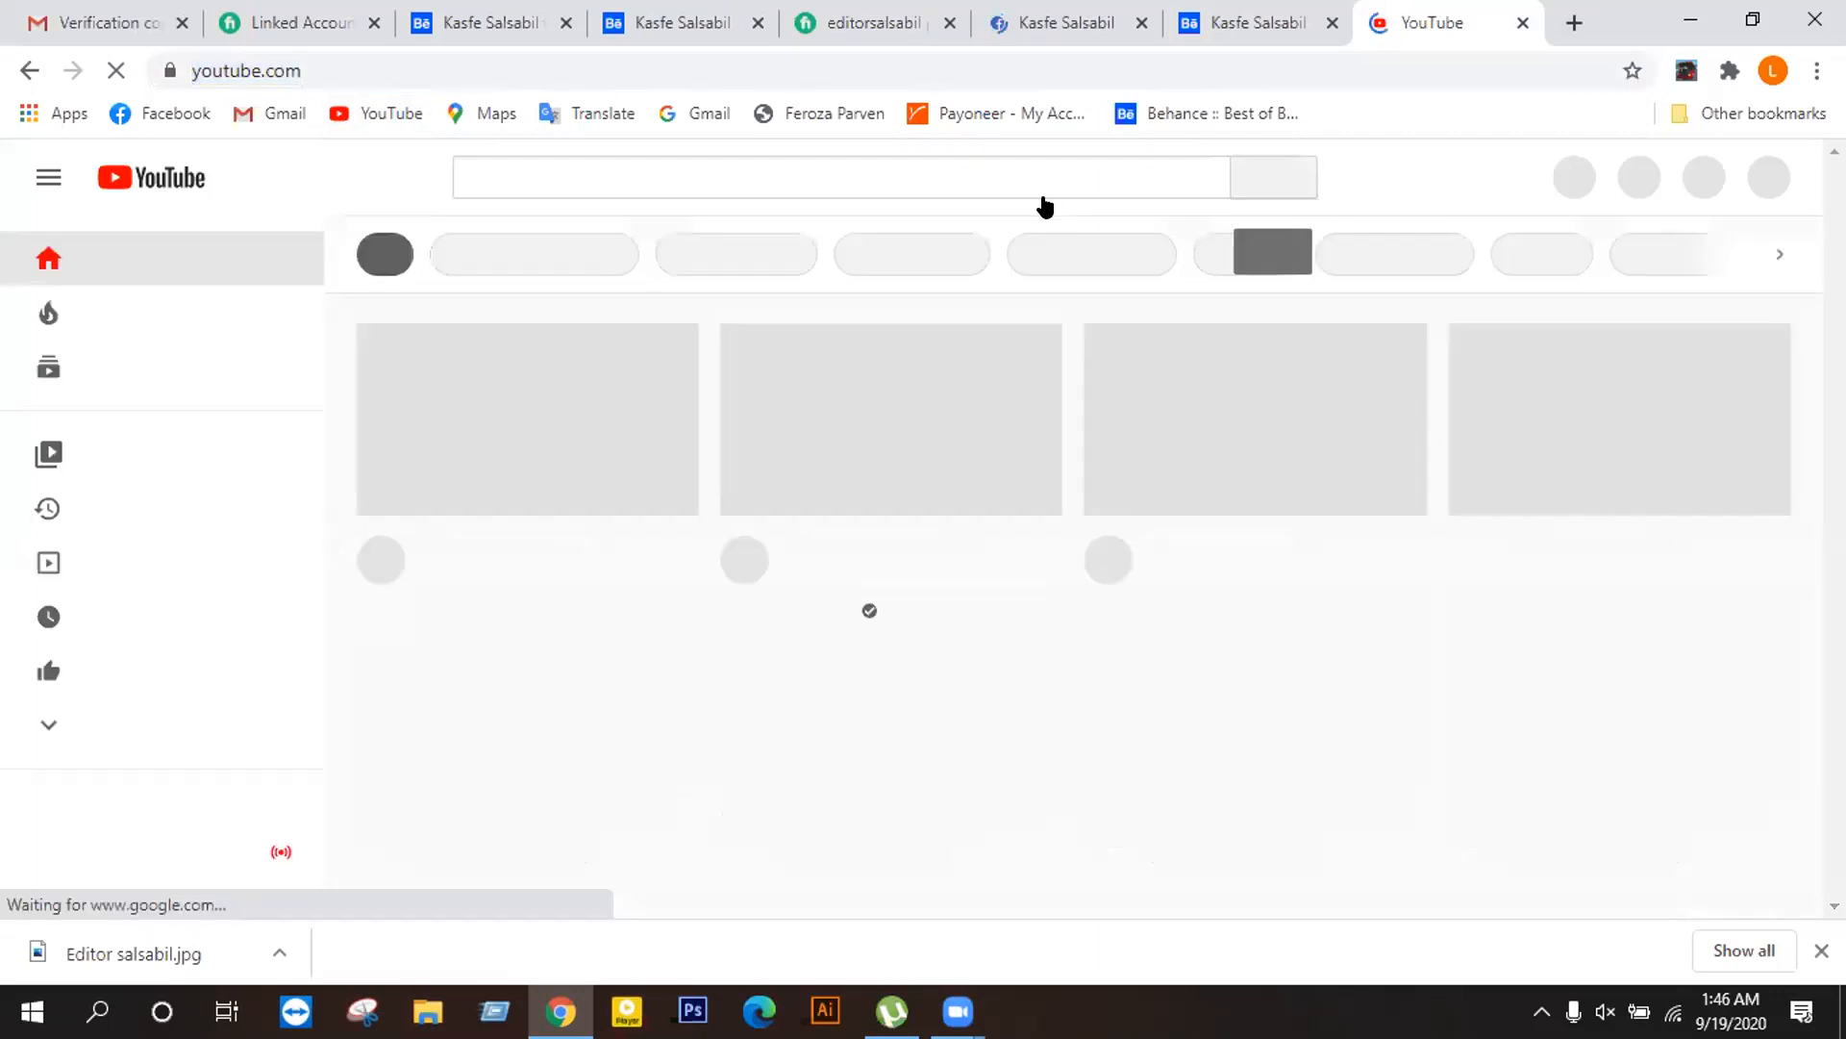
{"action": "key", "text": "super+r"}
{"action": "left_click", "coordinate": [918, 217]}
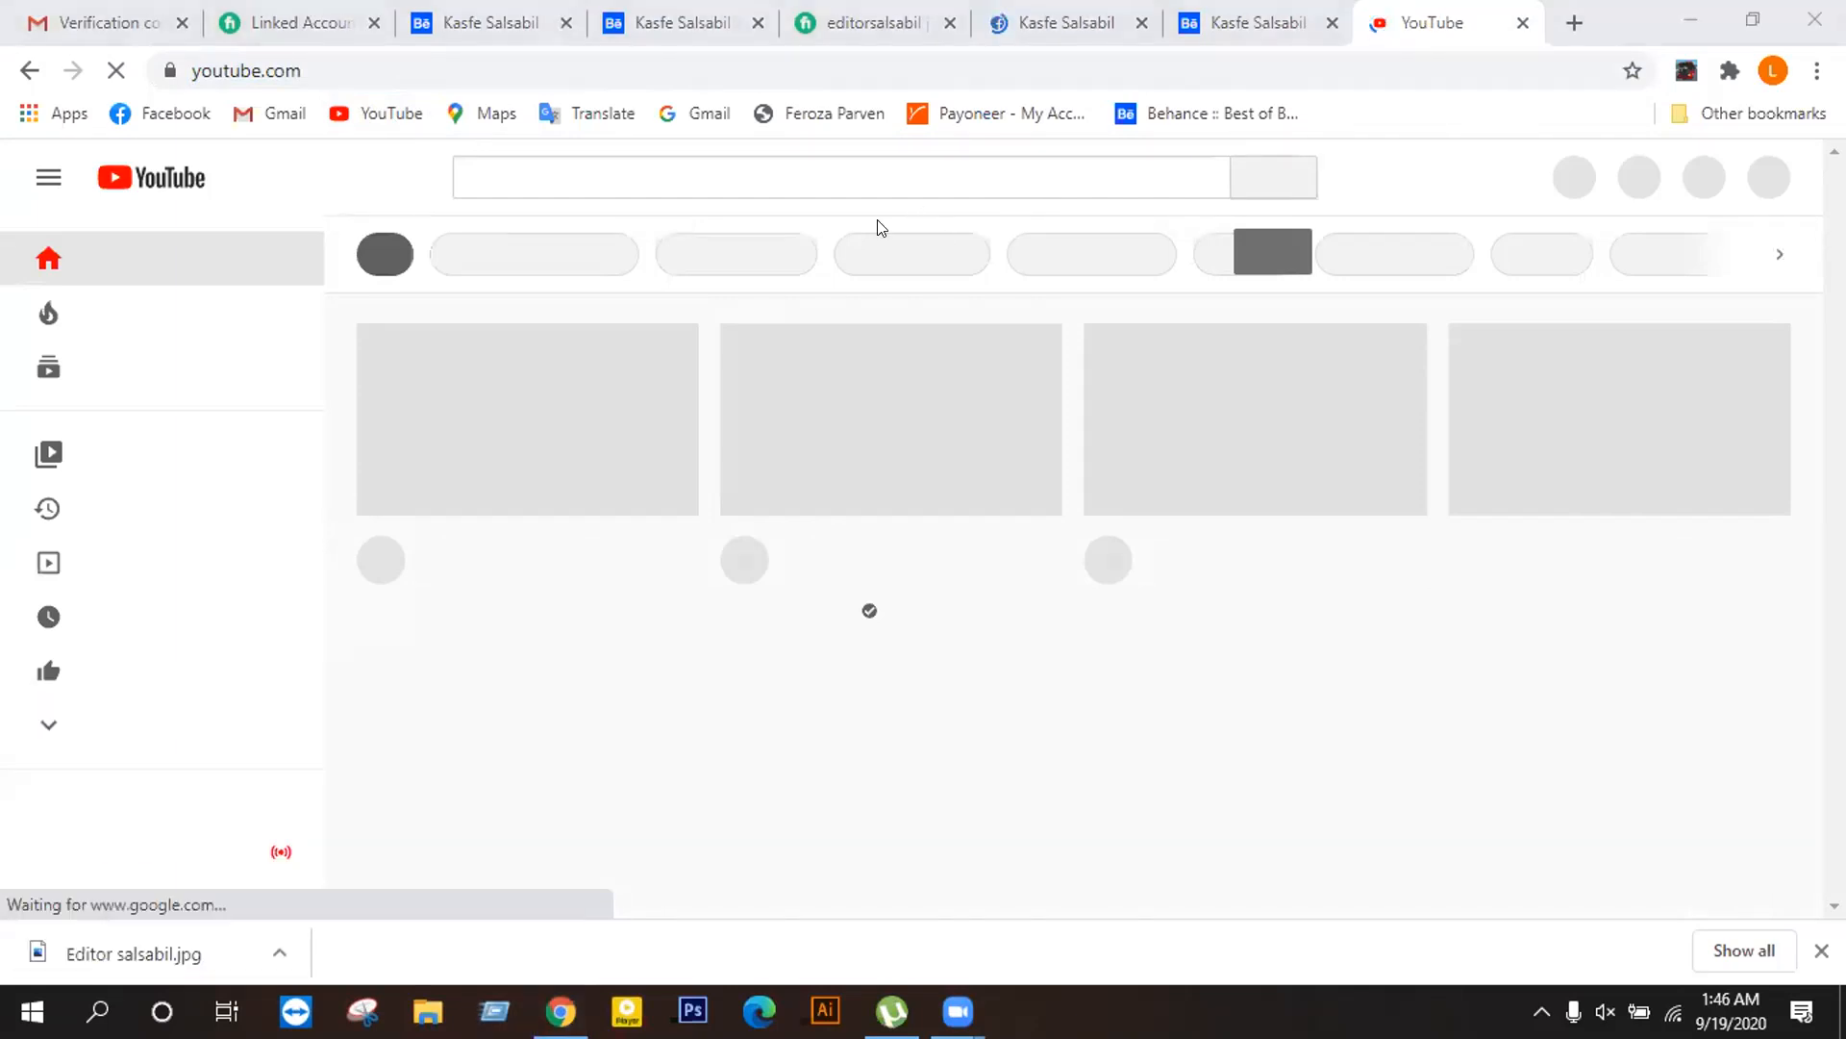
{"action": "key", "text": "super+r"}
{"action": "key", "text": "Return"}
Launch six more tree.com consoles from Run, then open the %temp% folder
{"action": "key", "text": "super+r"}
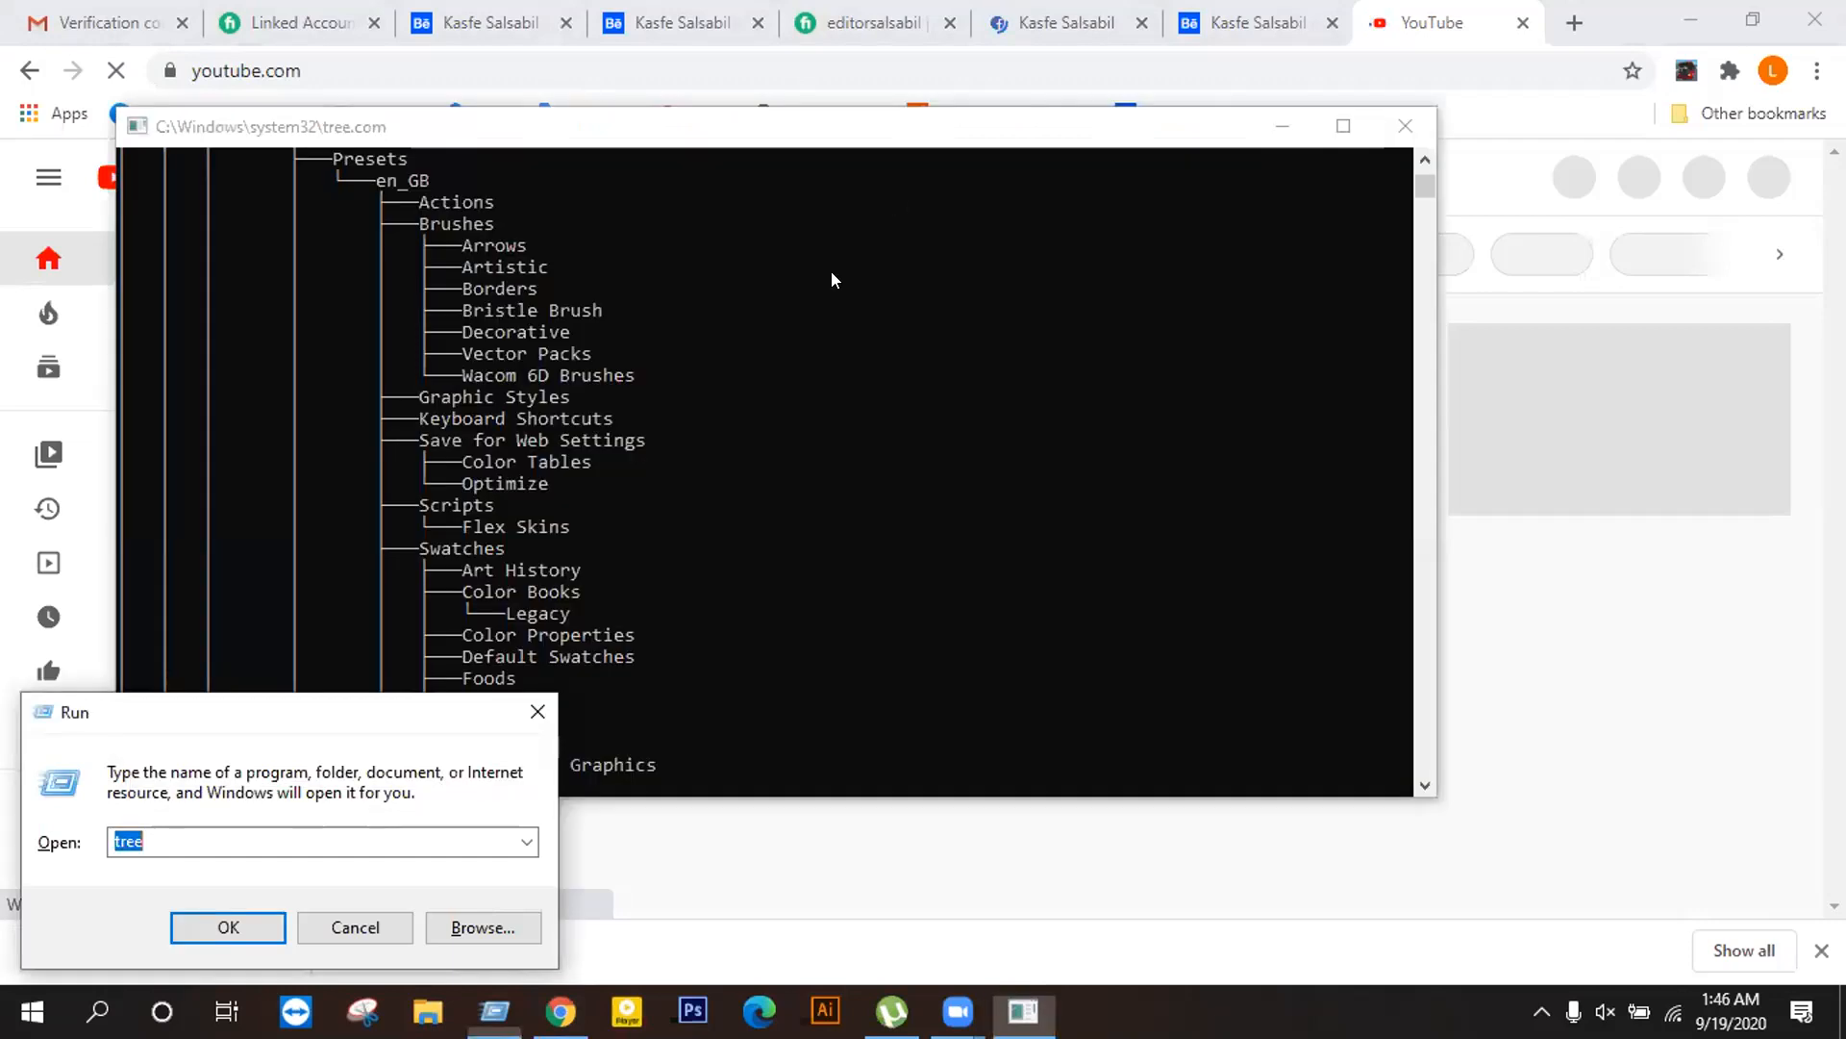
{"action": "key", "text": "Return"}
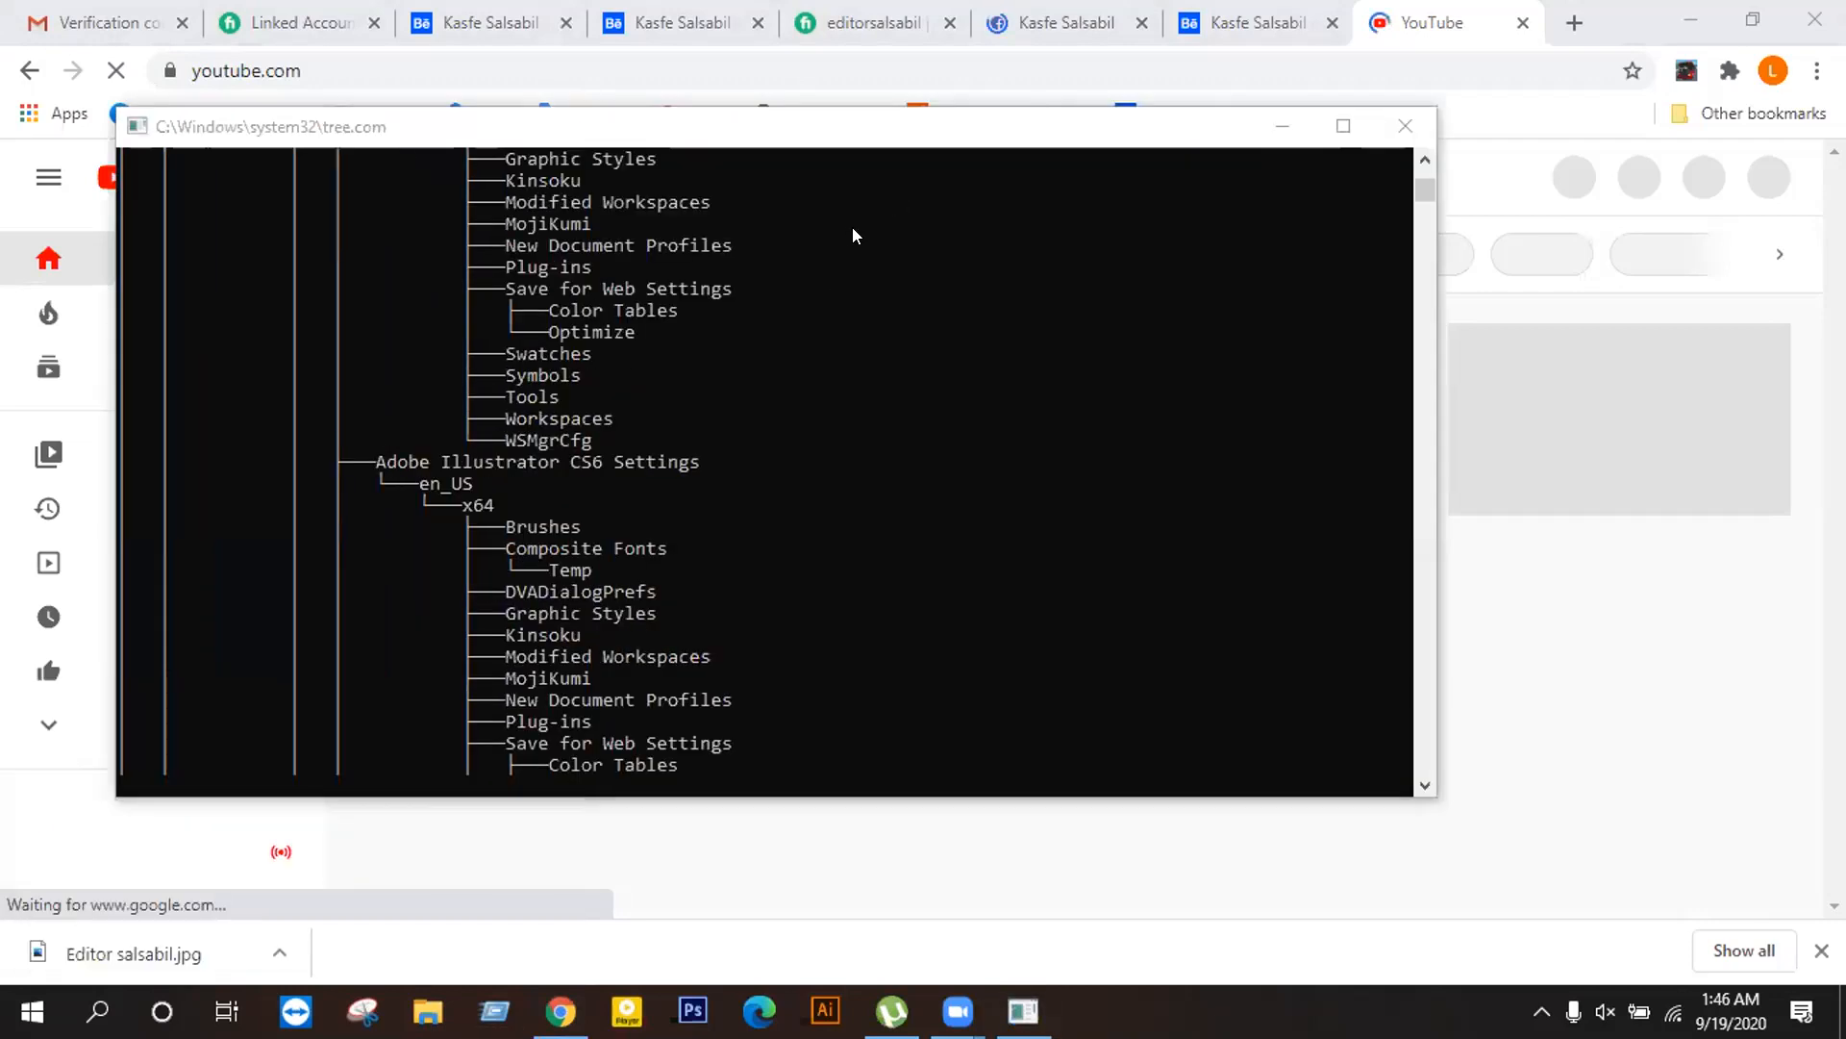
{"action": "key", "text": "super+r"}
{"action": "key", "text": "Return"}
{"action": "key", "text": "super+r"}
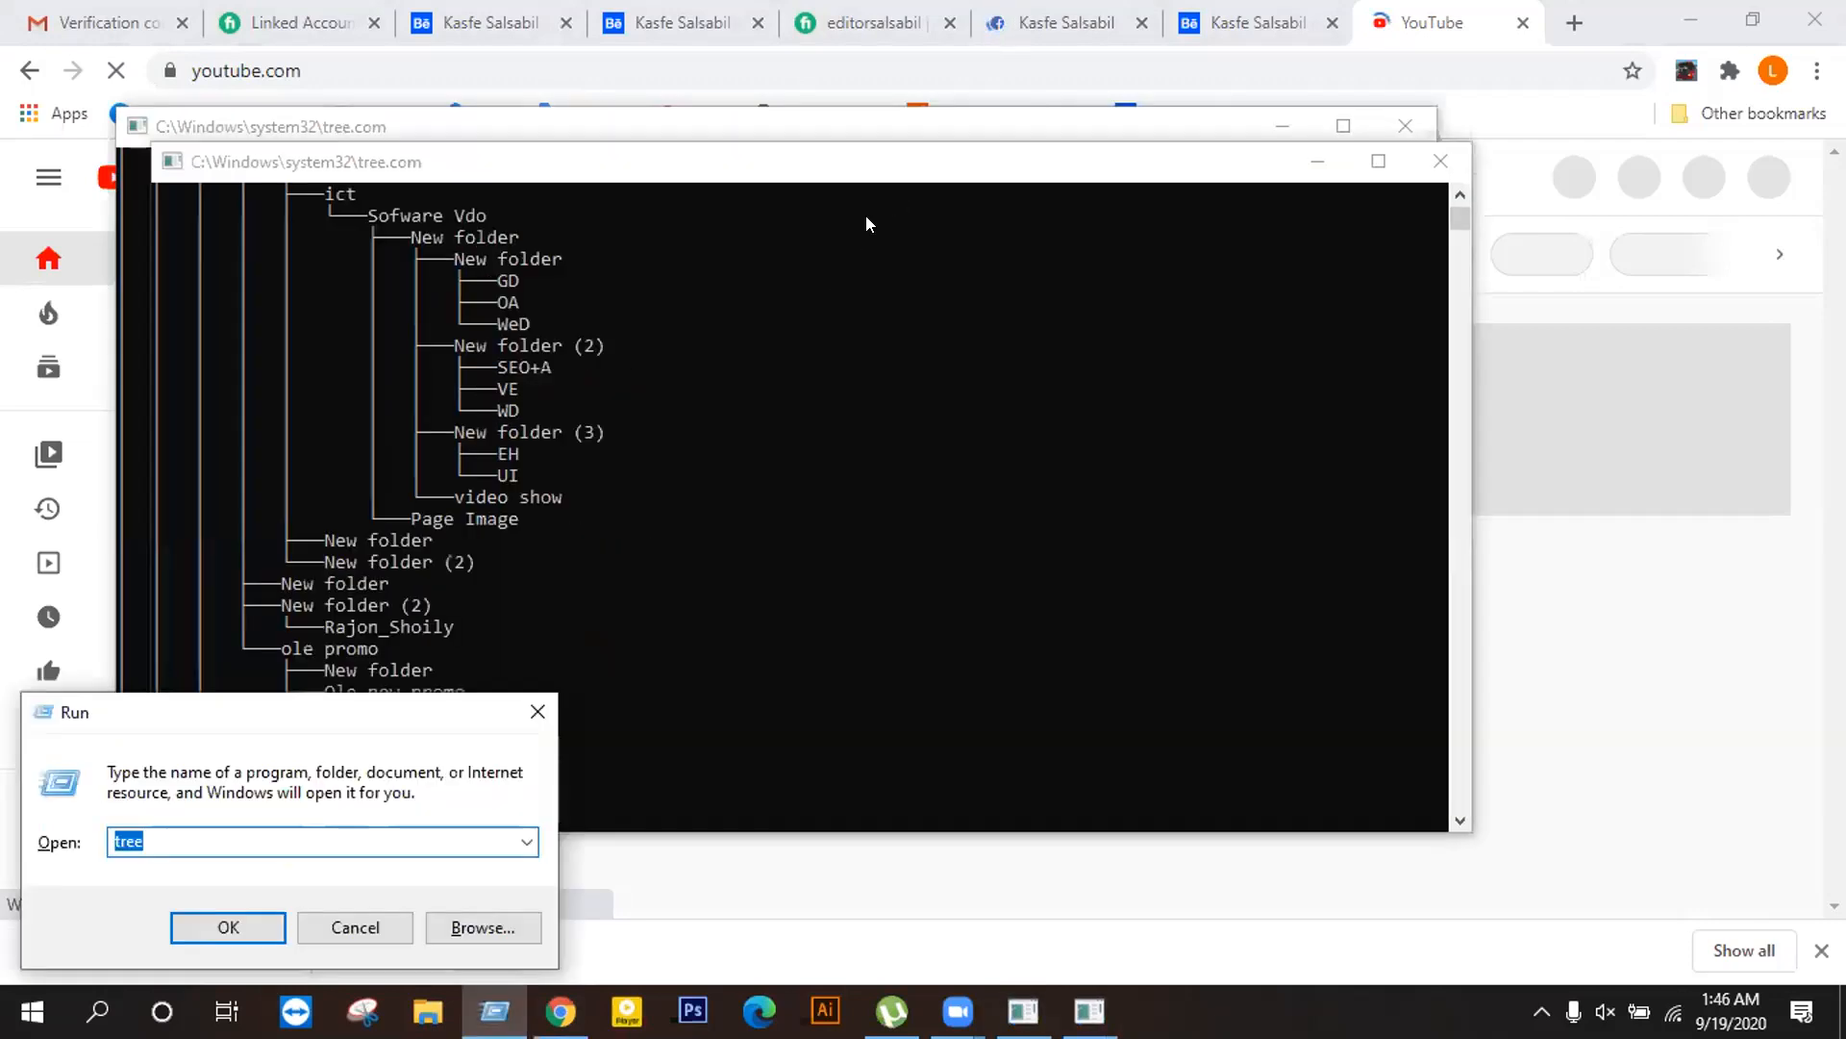
{"action": "key", "text": "Return"}
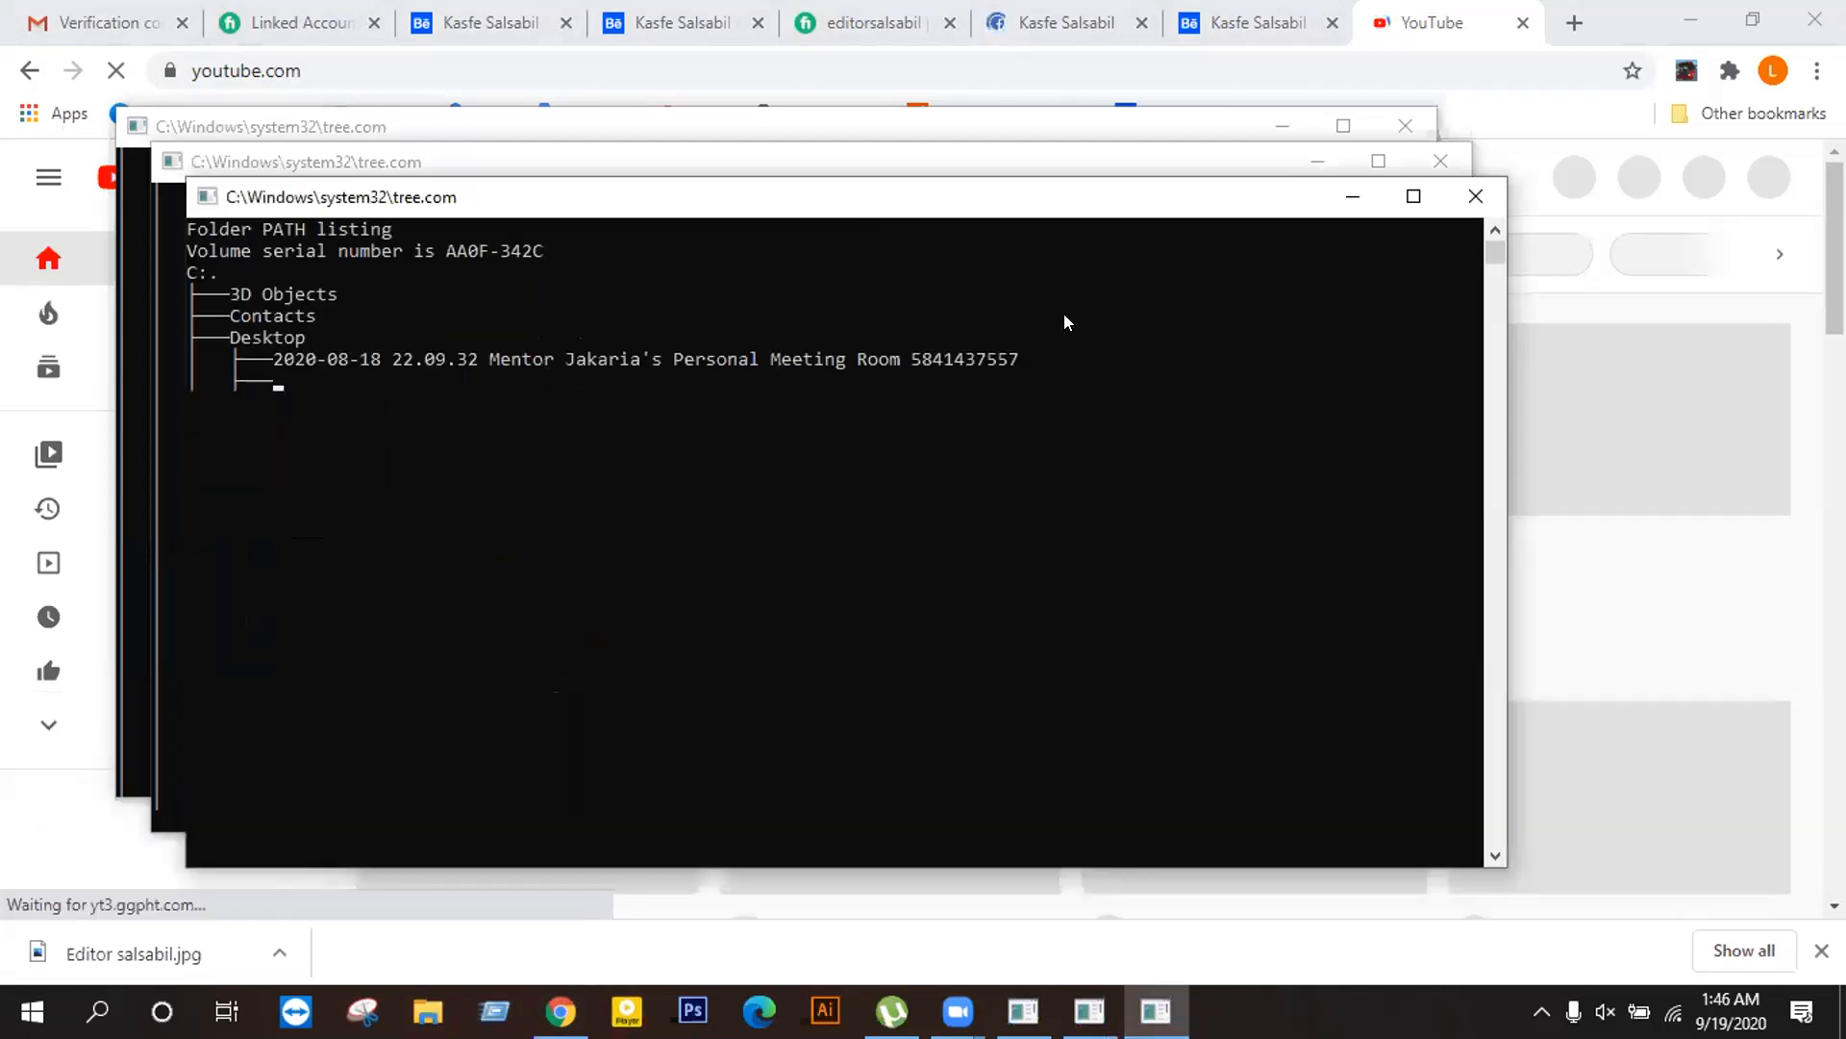
{"action": "key", "text": "super+r"}
{"action": "key", "text": "Return"}
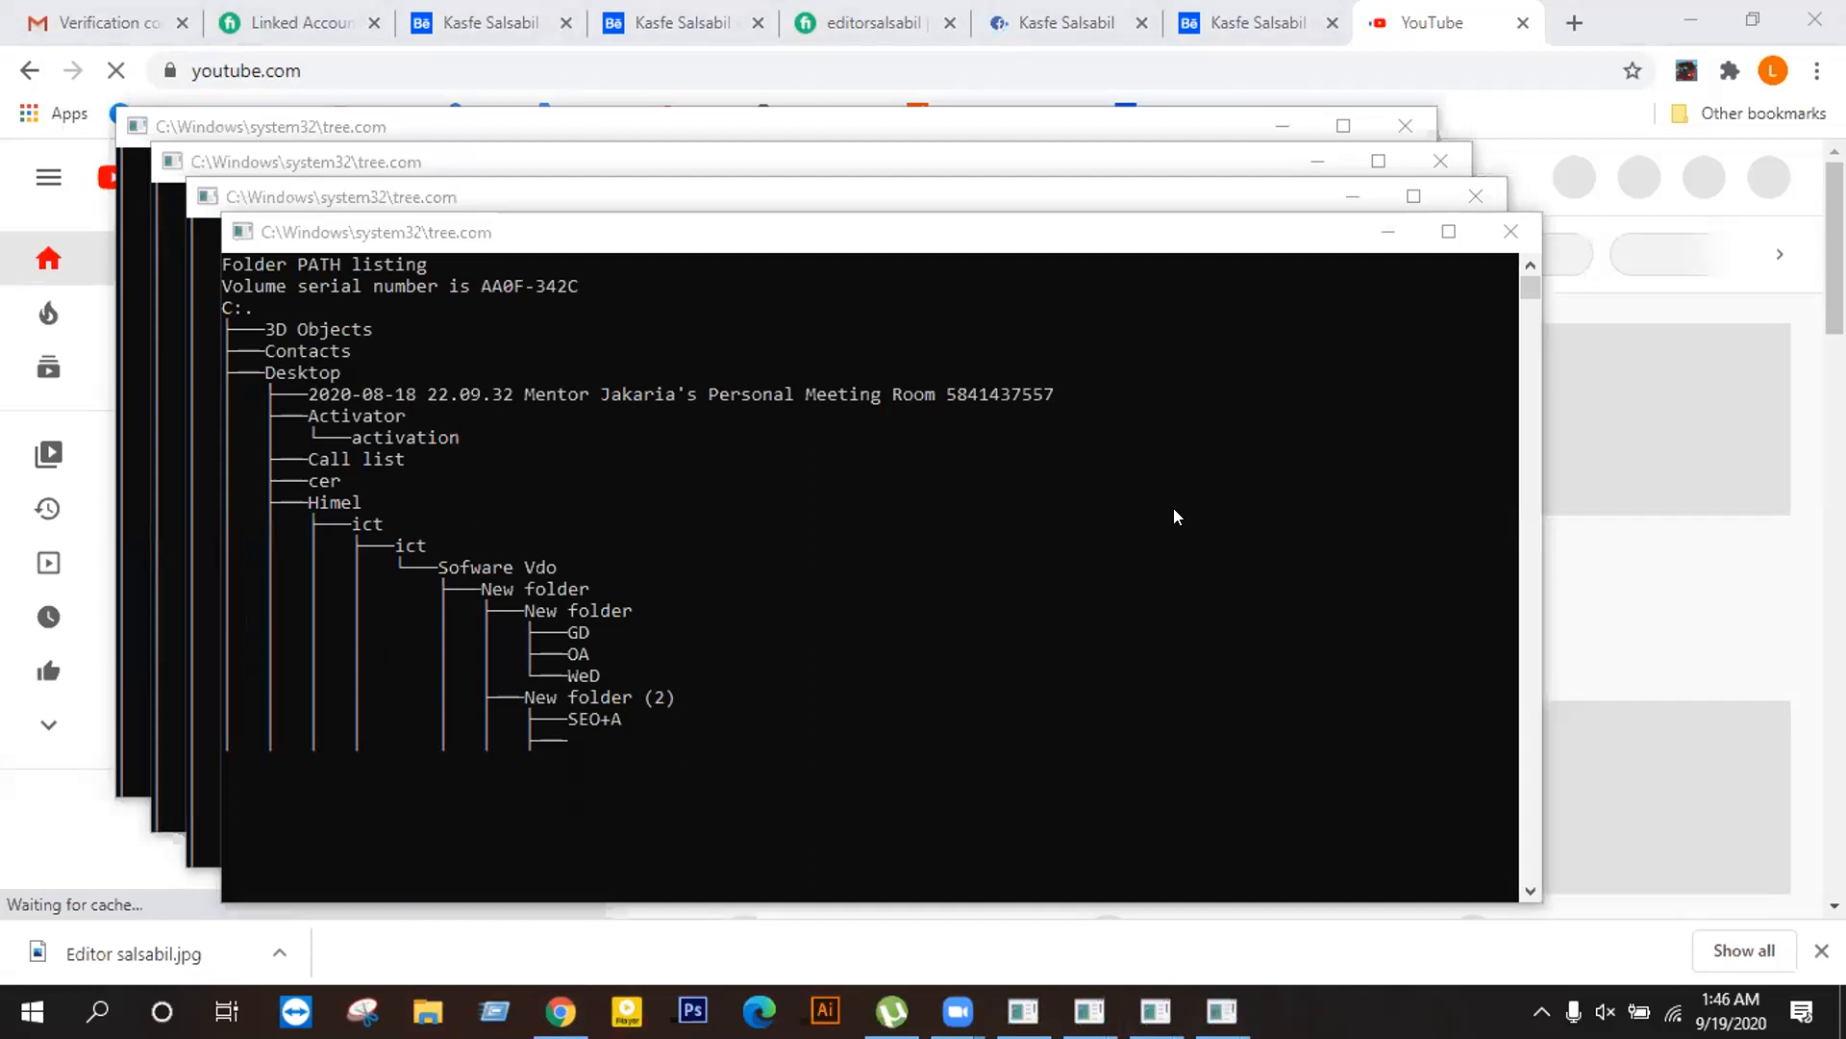
{"action": "key", "text": "super+r"}
{"action": "key", "text": "Return"}
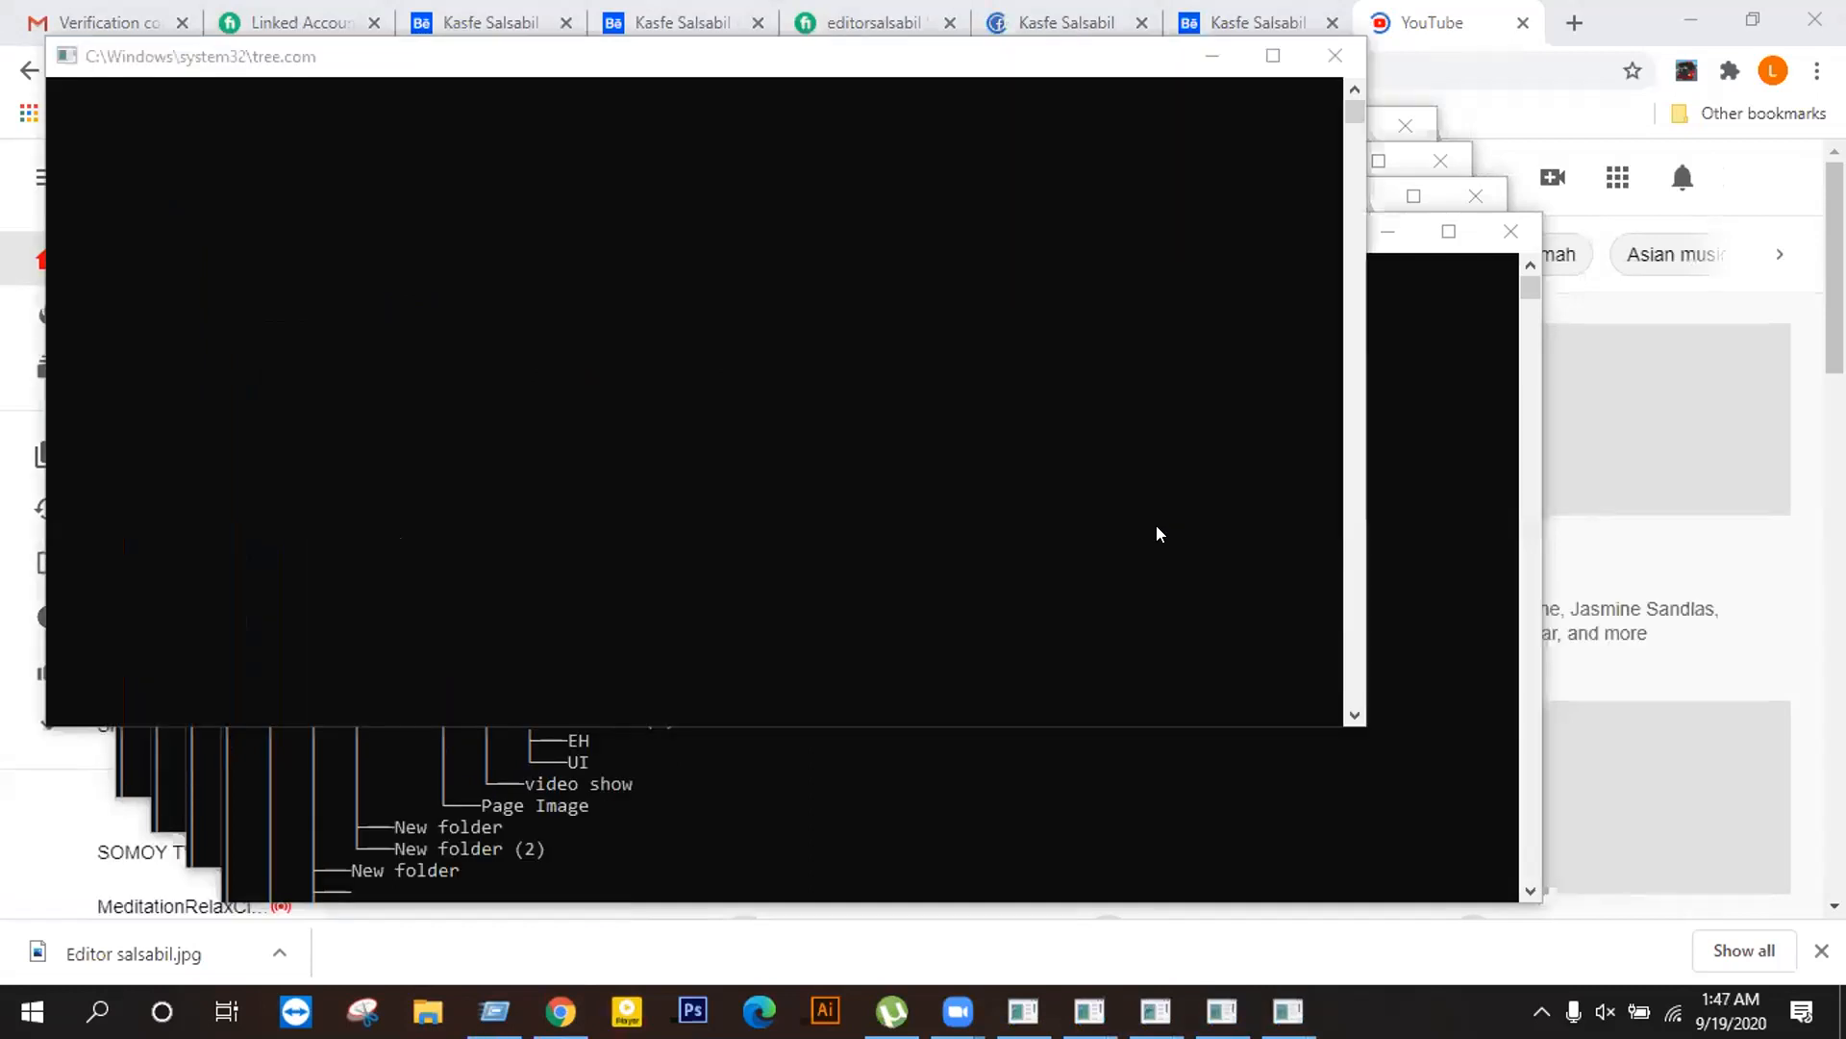
{"action": "key", "text": "super+r"}
{"action": "key", "text": "Return"}
{"action": "key", "text": "super+r"}
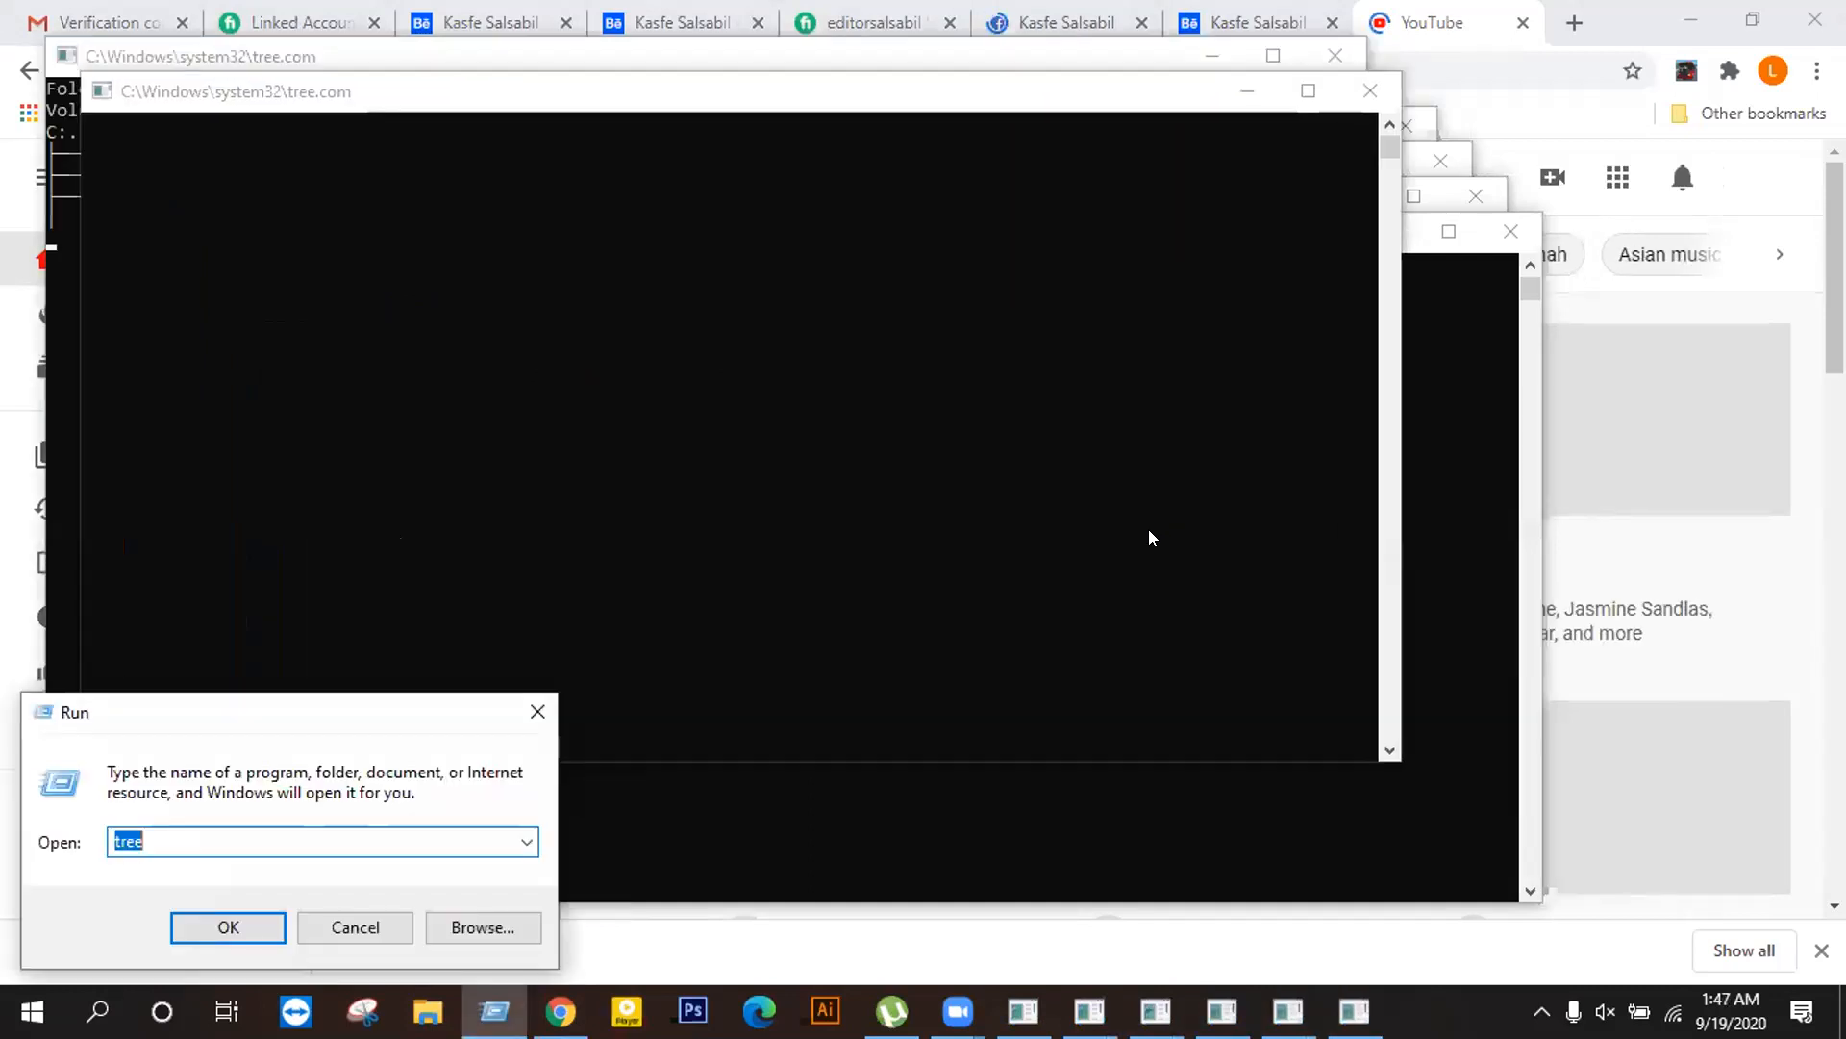
{"action": "key", "text": "Down"}
{"action": "key", "text": "Return"}
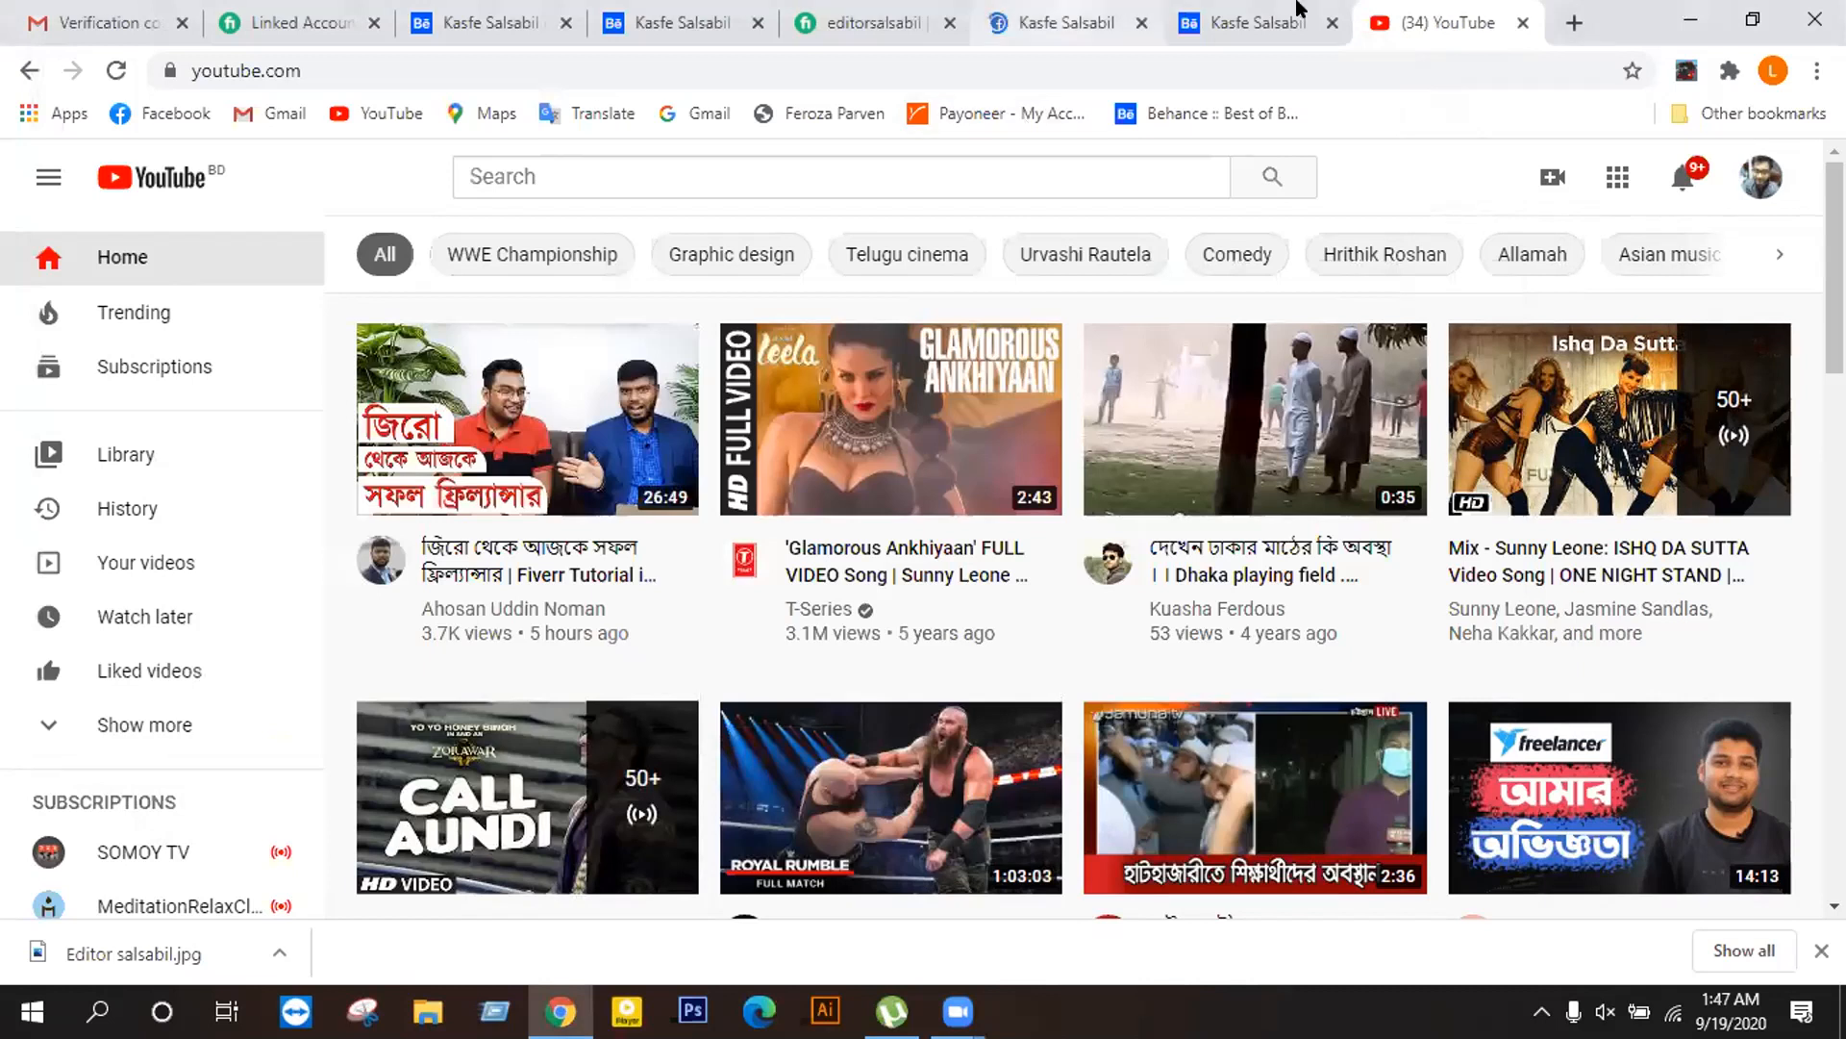
In Facebook Settings > General, edit Username and start mobile verification with country code Bangladesh (+880)
{"action": "left_click", "coordinate": [1072, 11]}
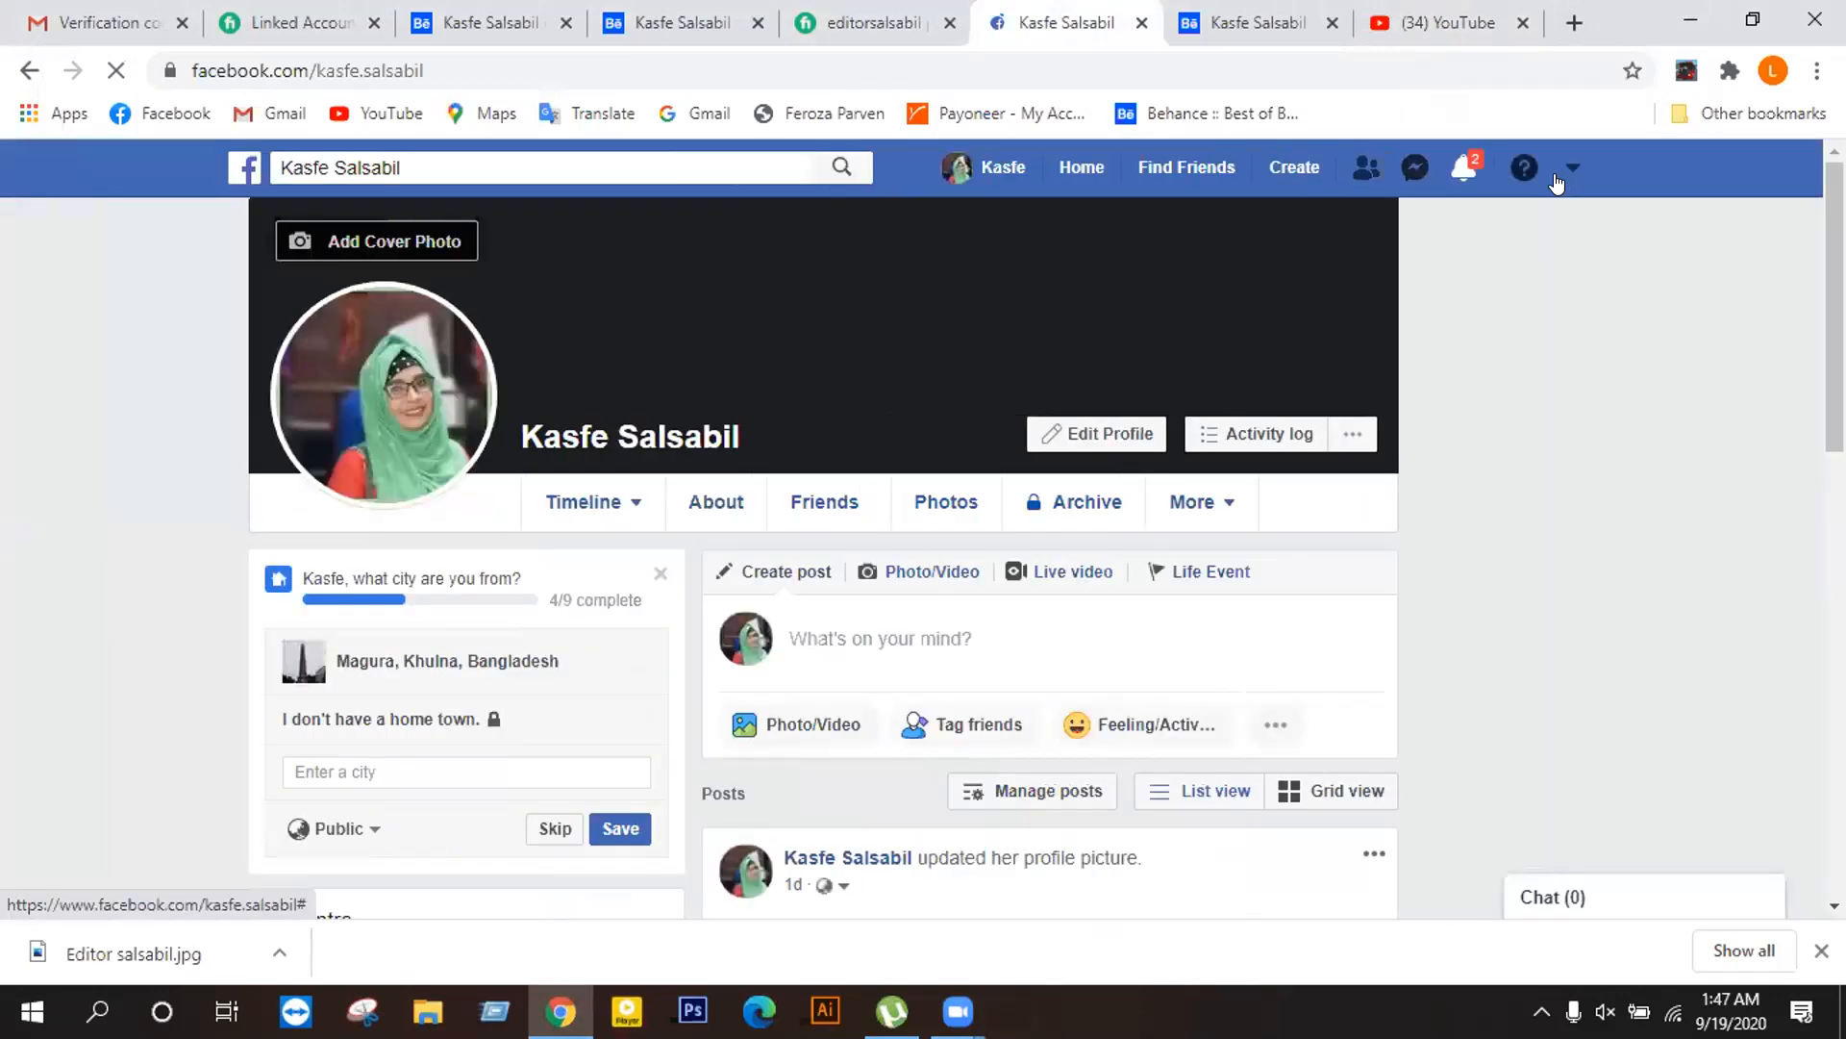
{"action": "left_click", "coordinate": [1555, 182]}
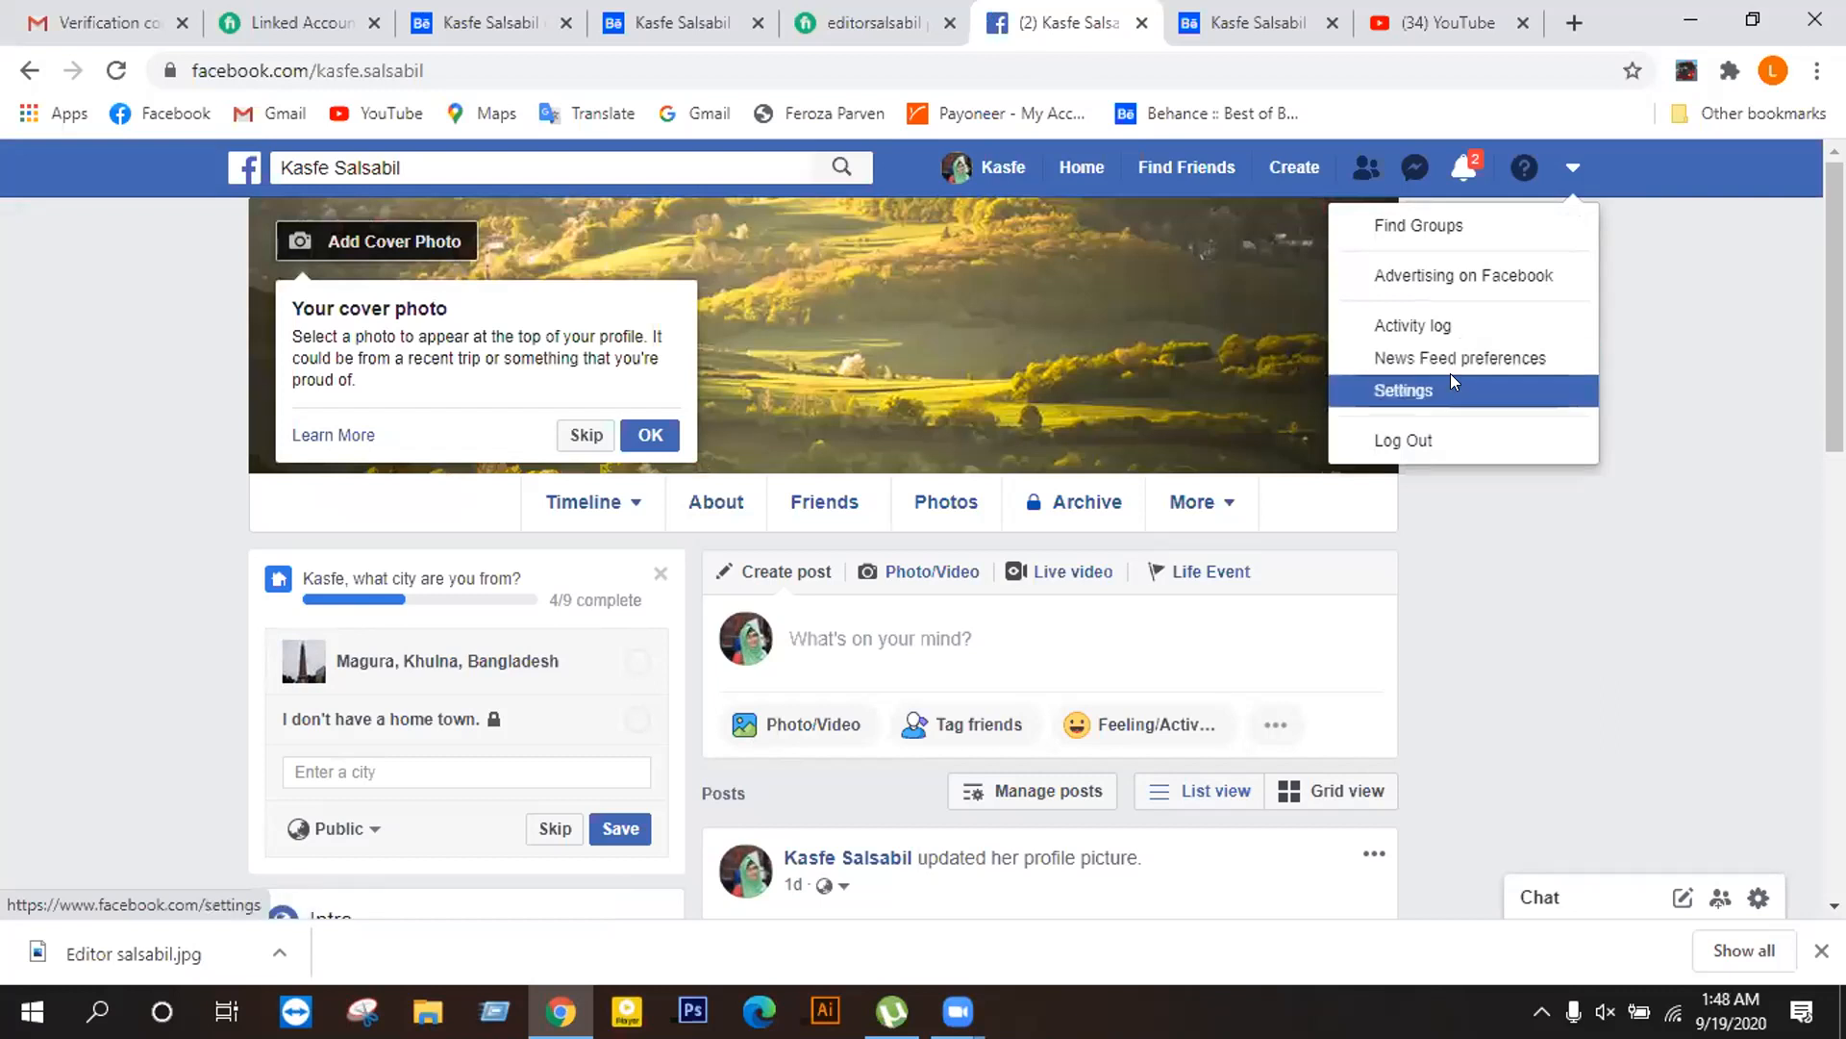
{"action": "left_click", "coordinate": [1450, 382]}
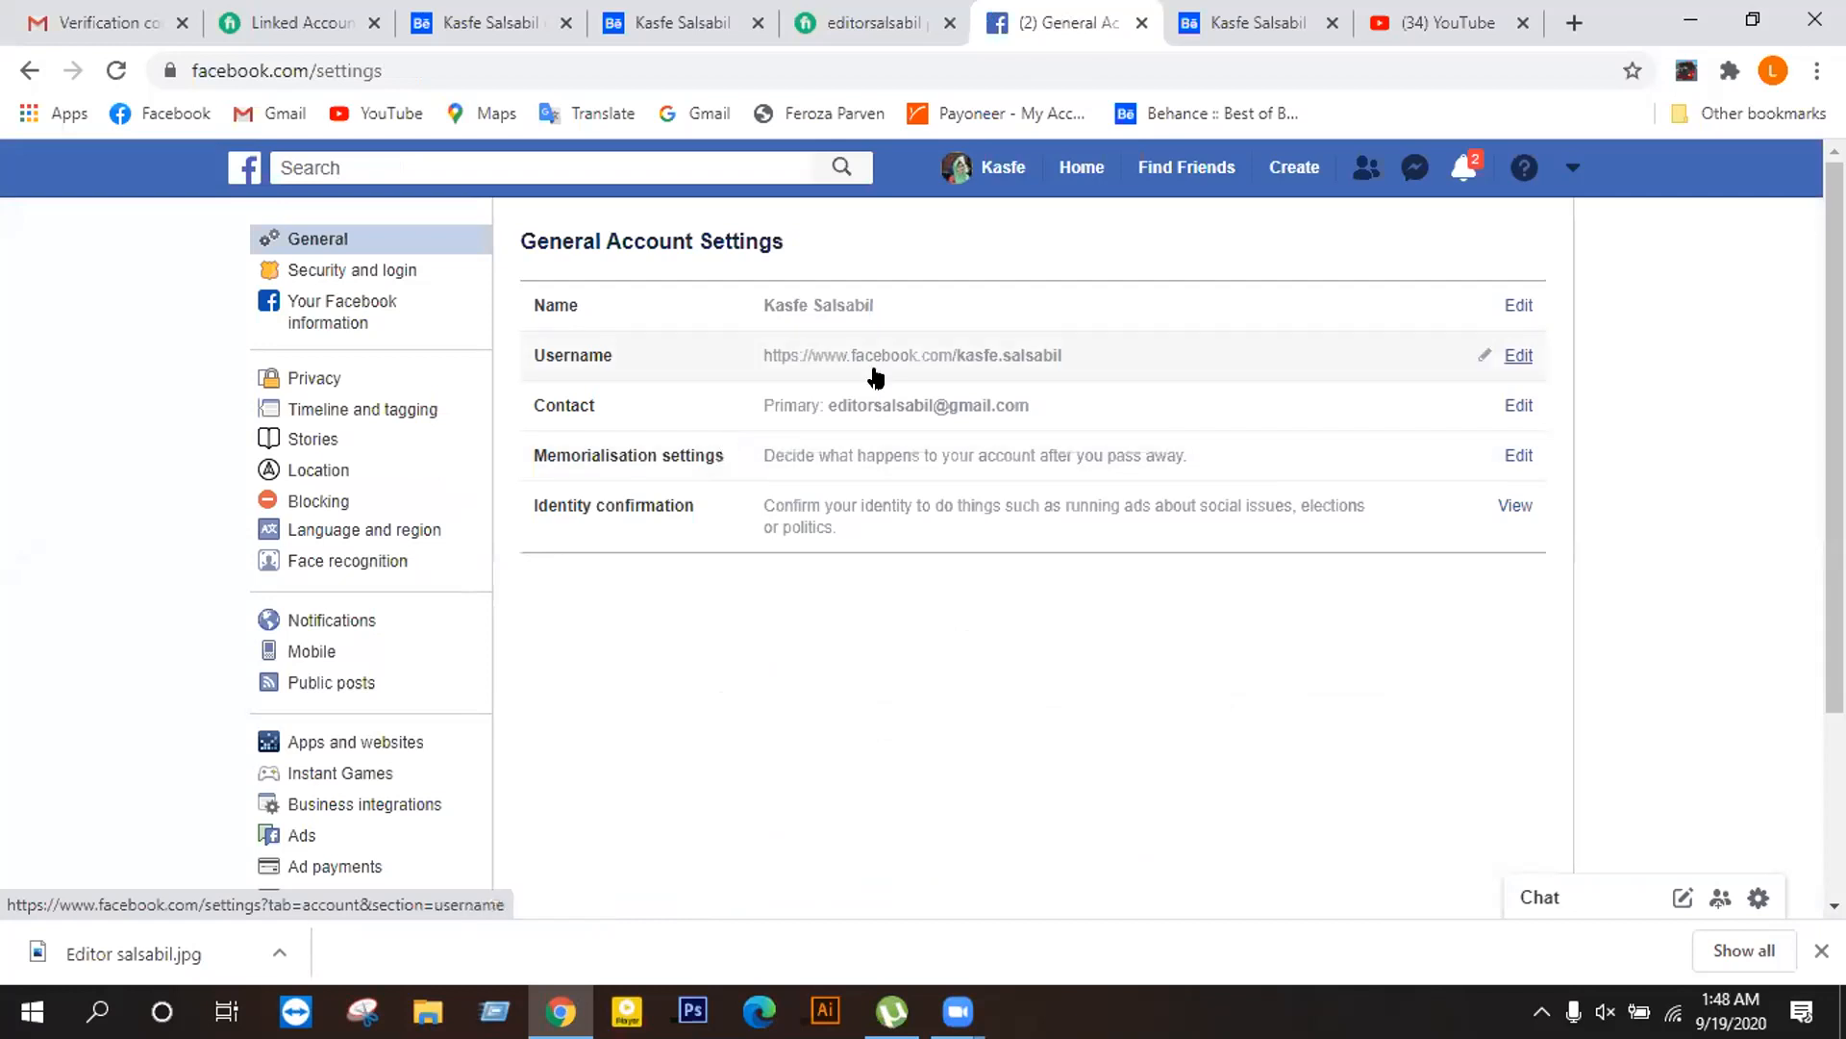
{"action": "left_click", "coordinate": [1515, 354]}
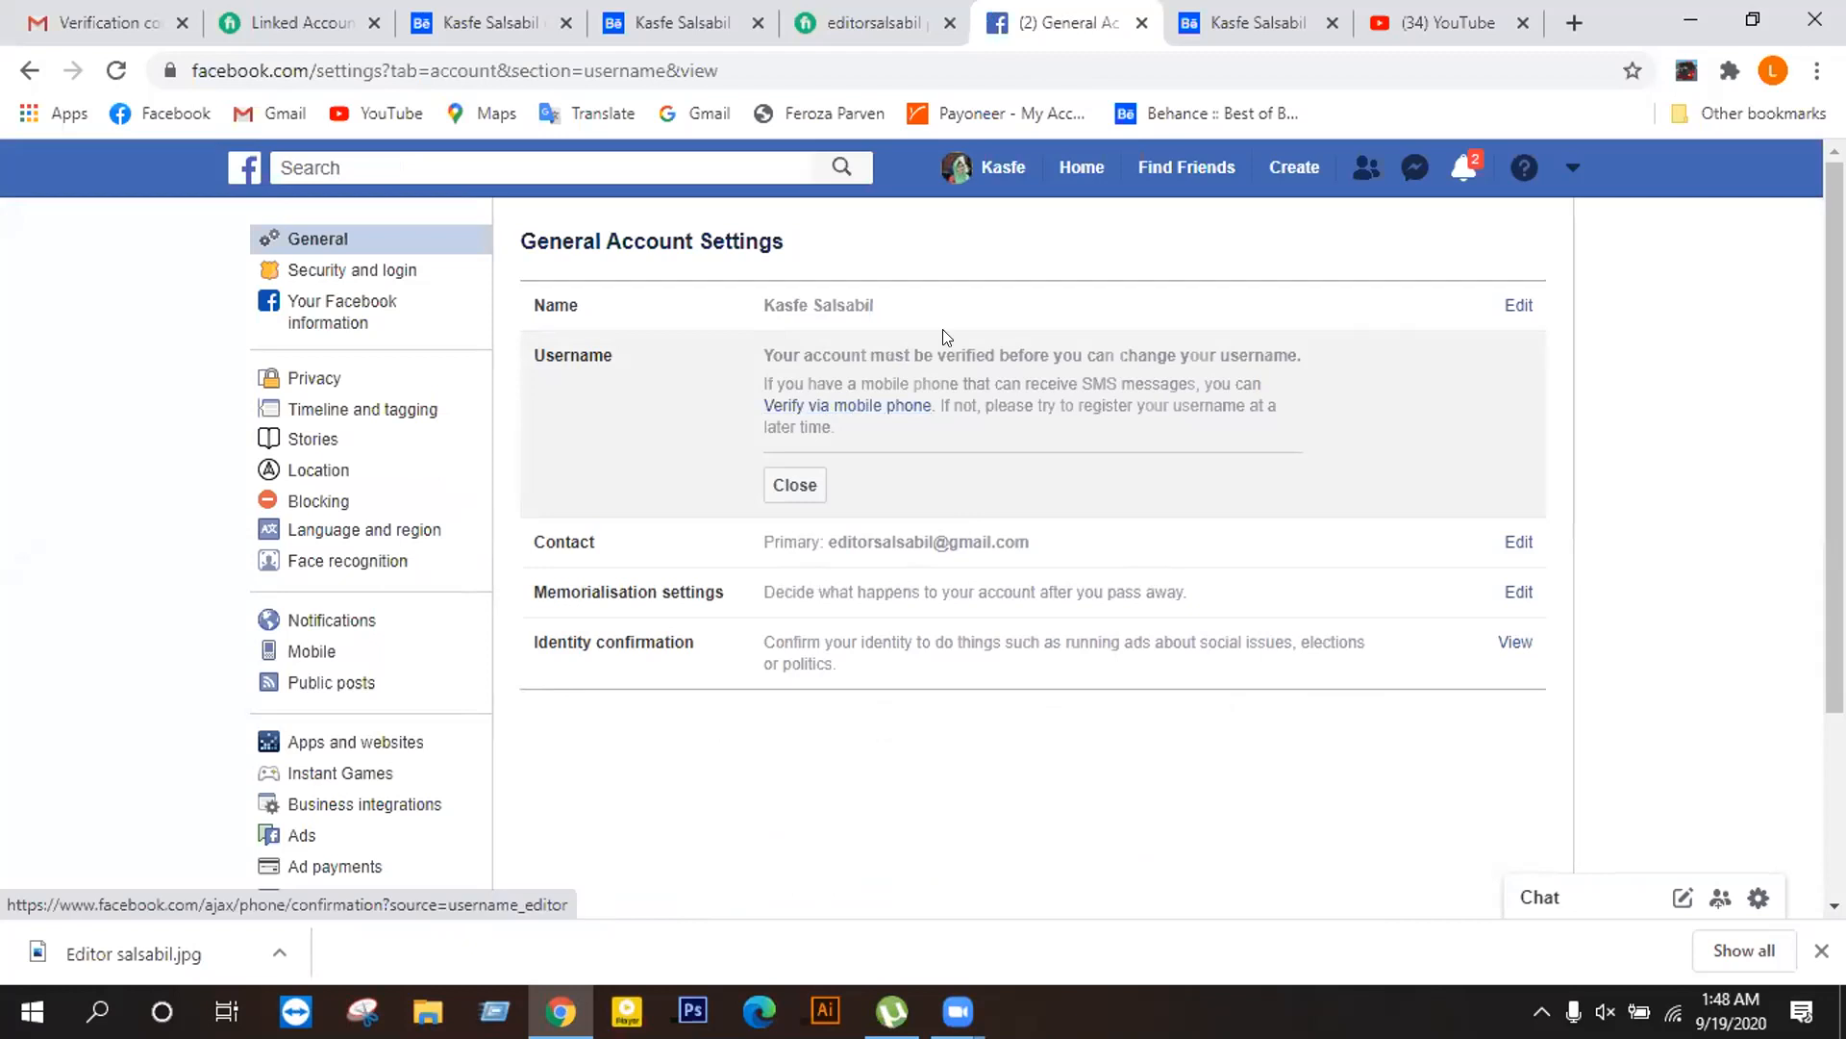
{"action": "left_click", "coordinate": [873, 407]}
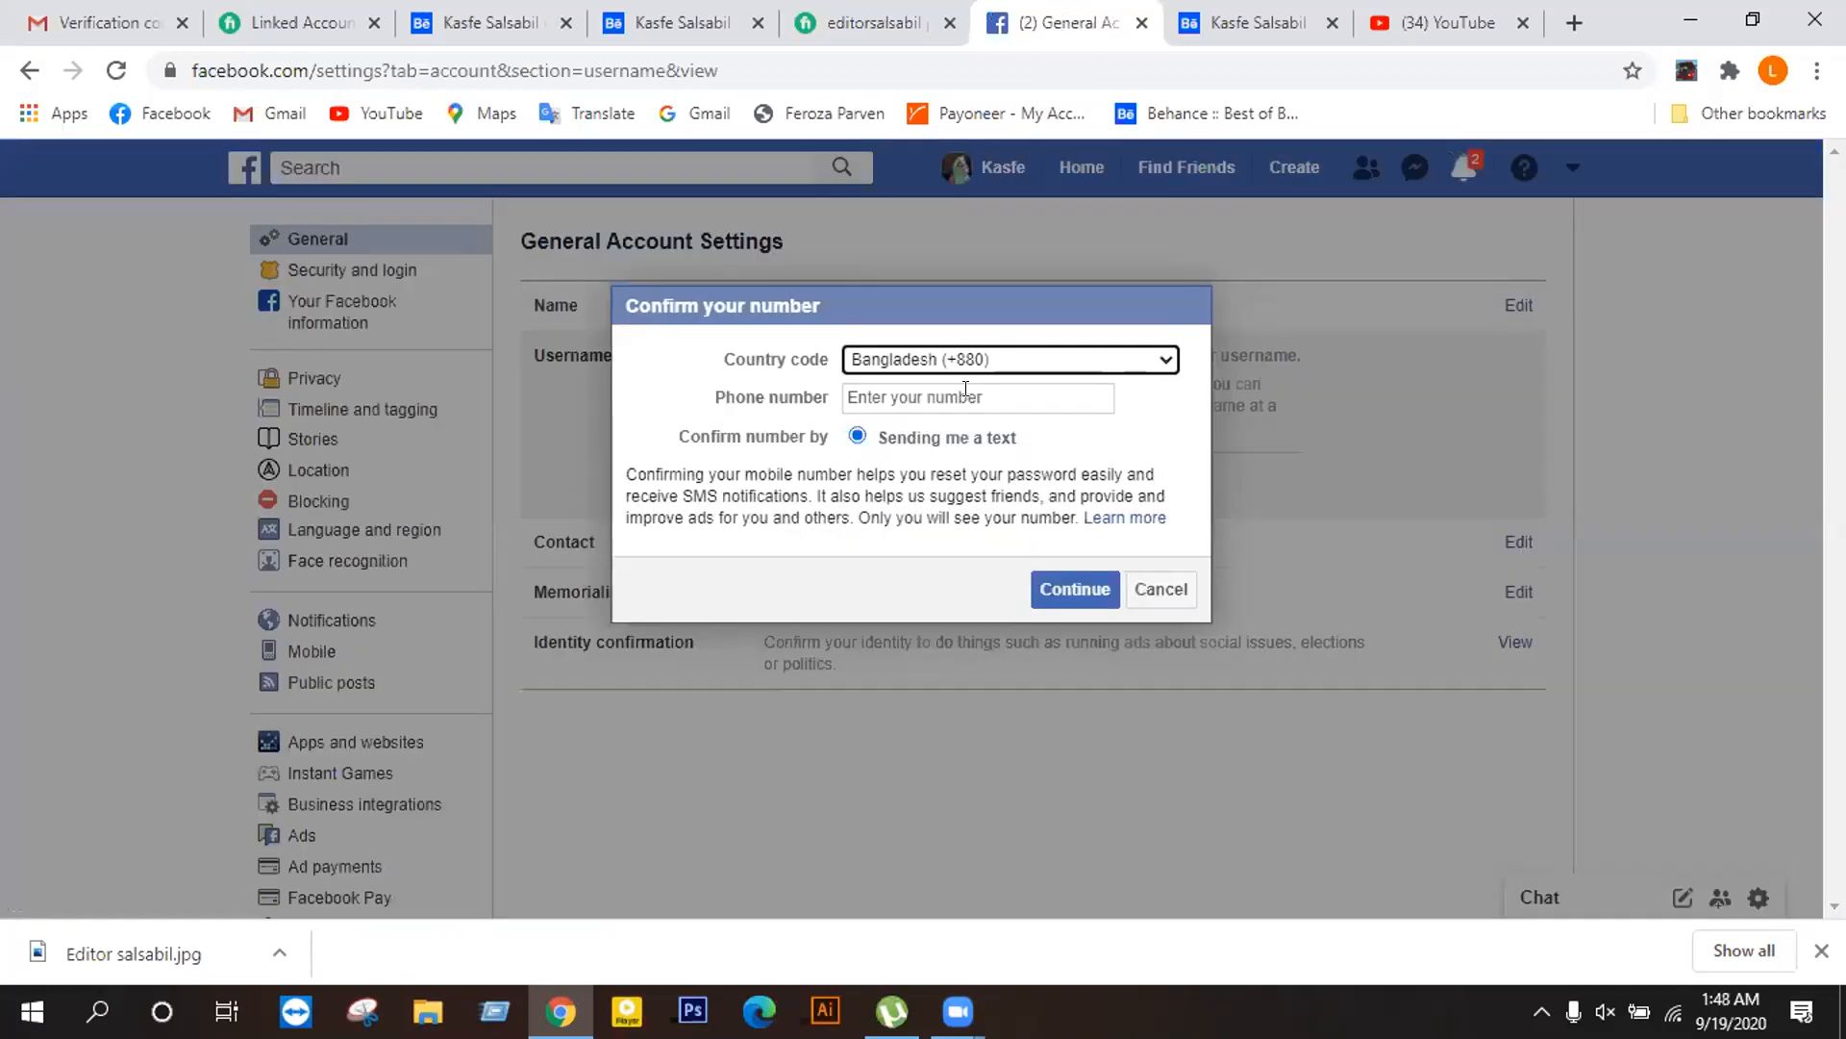
Enter the mobile phone number and submit it to receive a Facebook confirmation code
{"action": "left_click", "coordinate": [963, 402]}
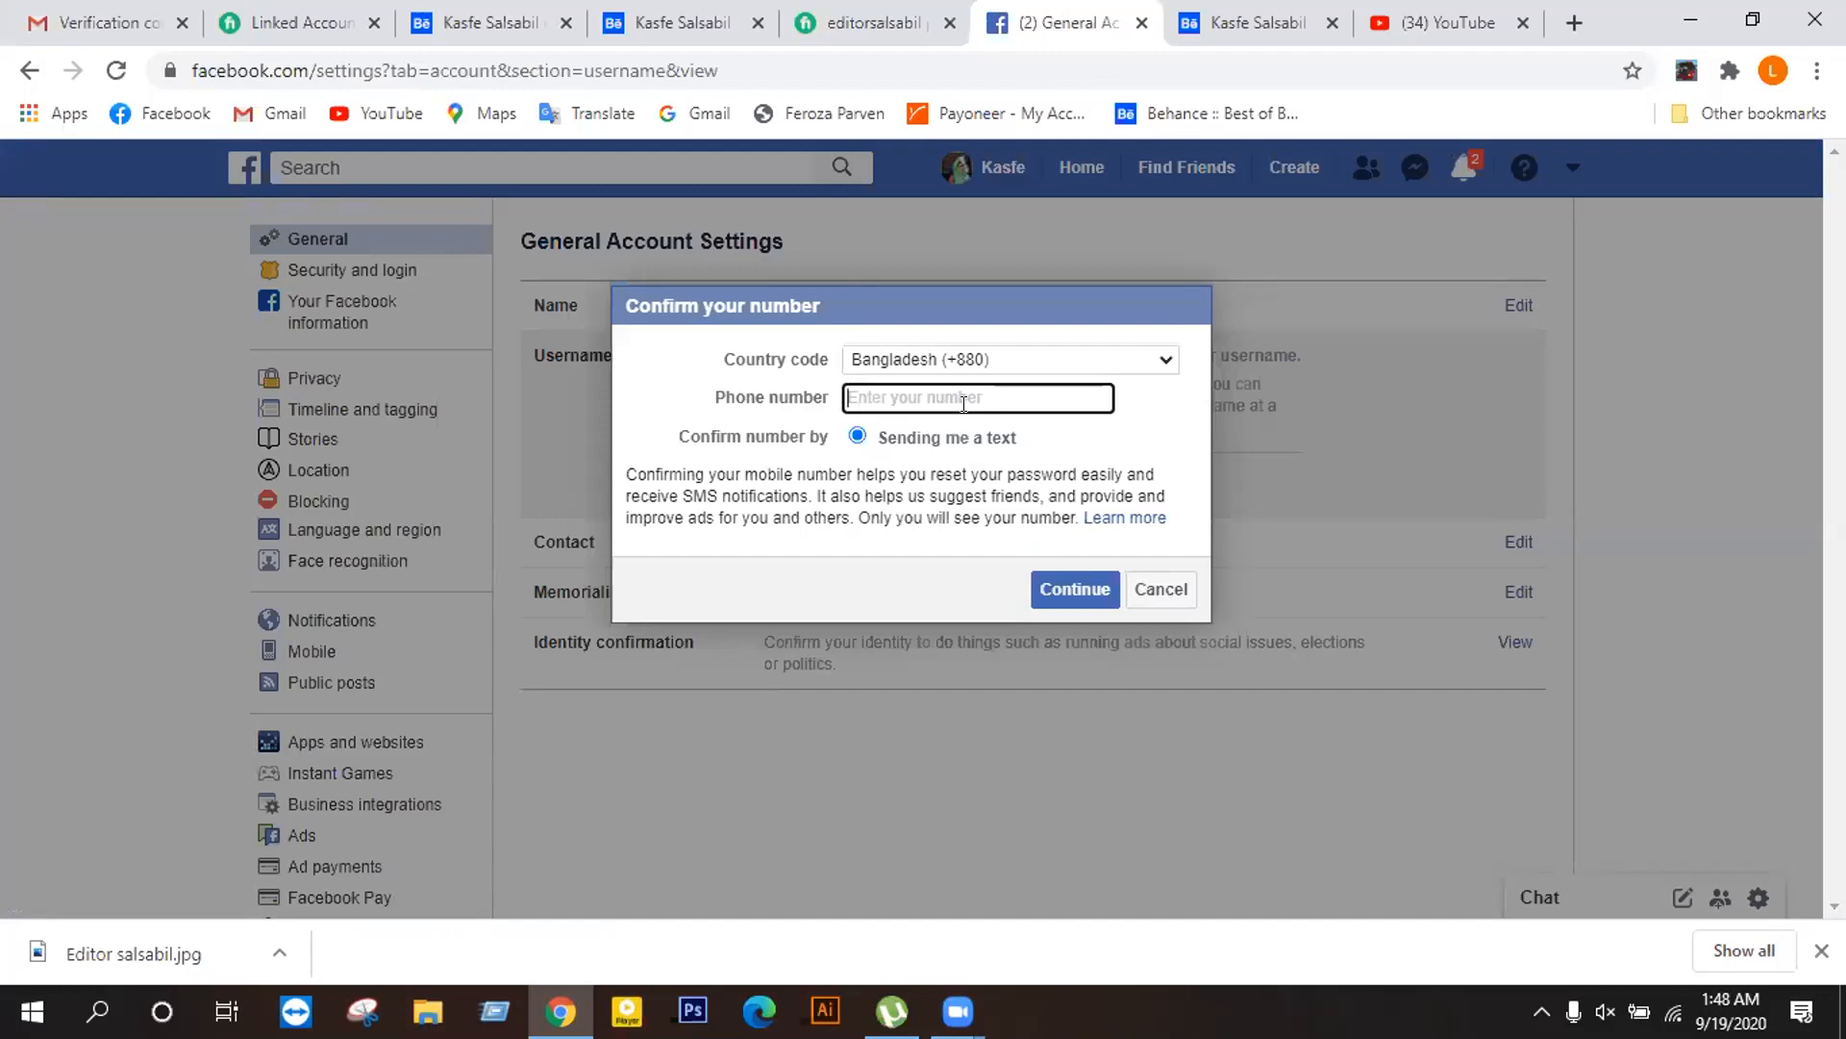
{"action": "left_click", "coordinate": [1076, 597]}
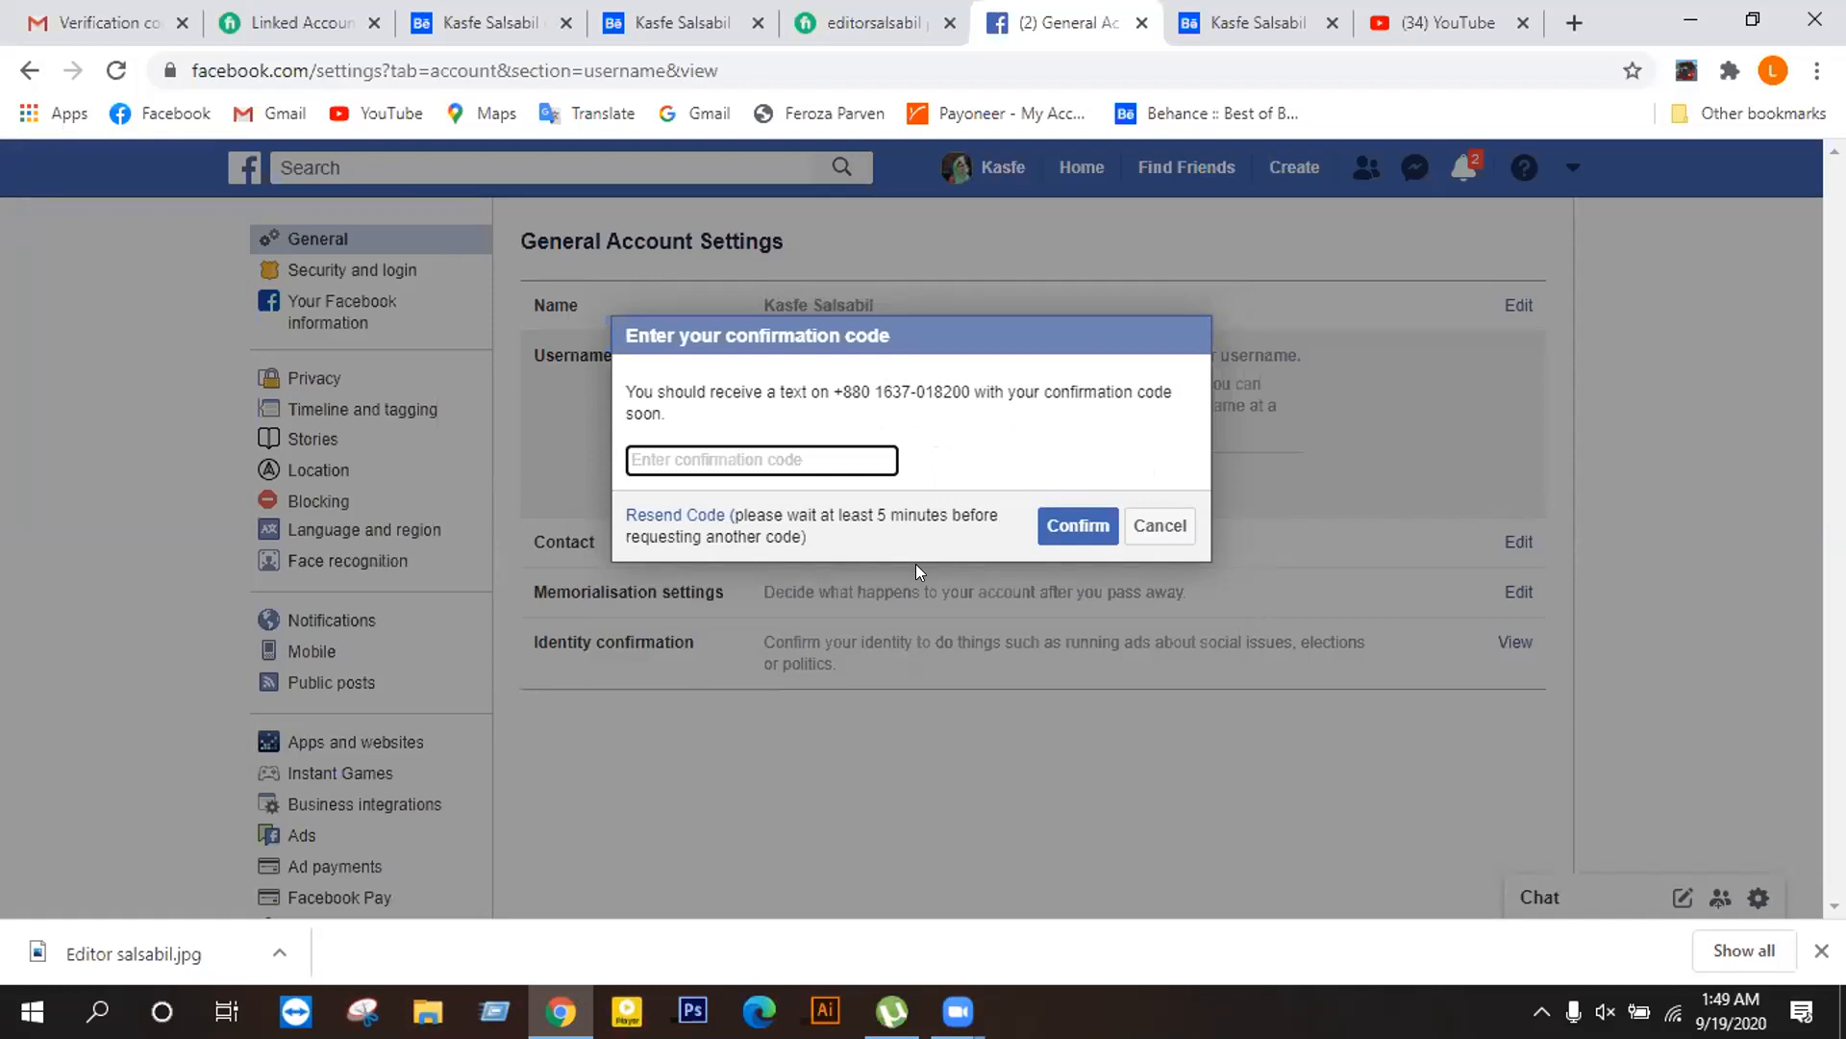
{"action": "left_click", "coordinate": [854, 13]}
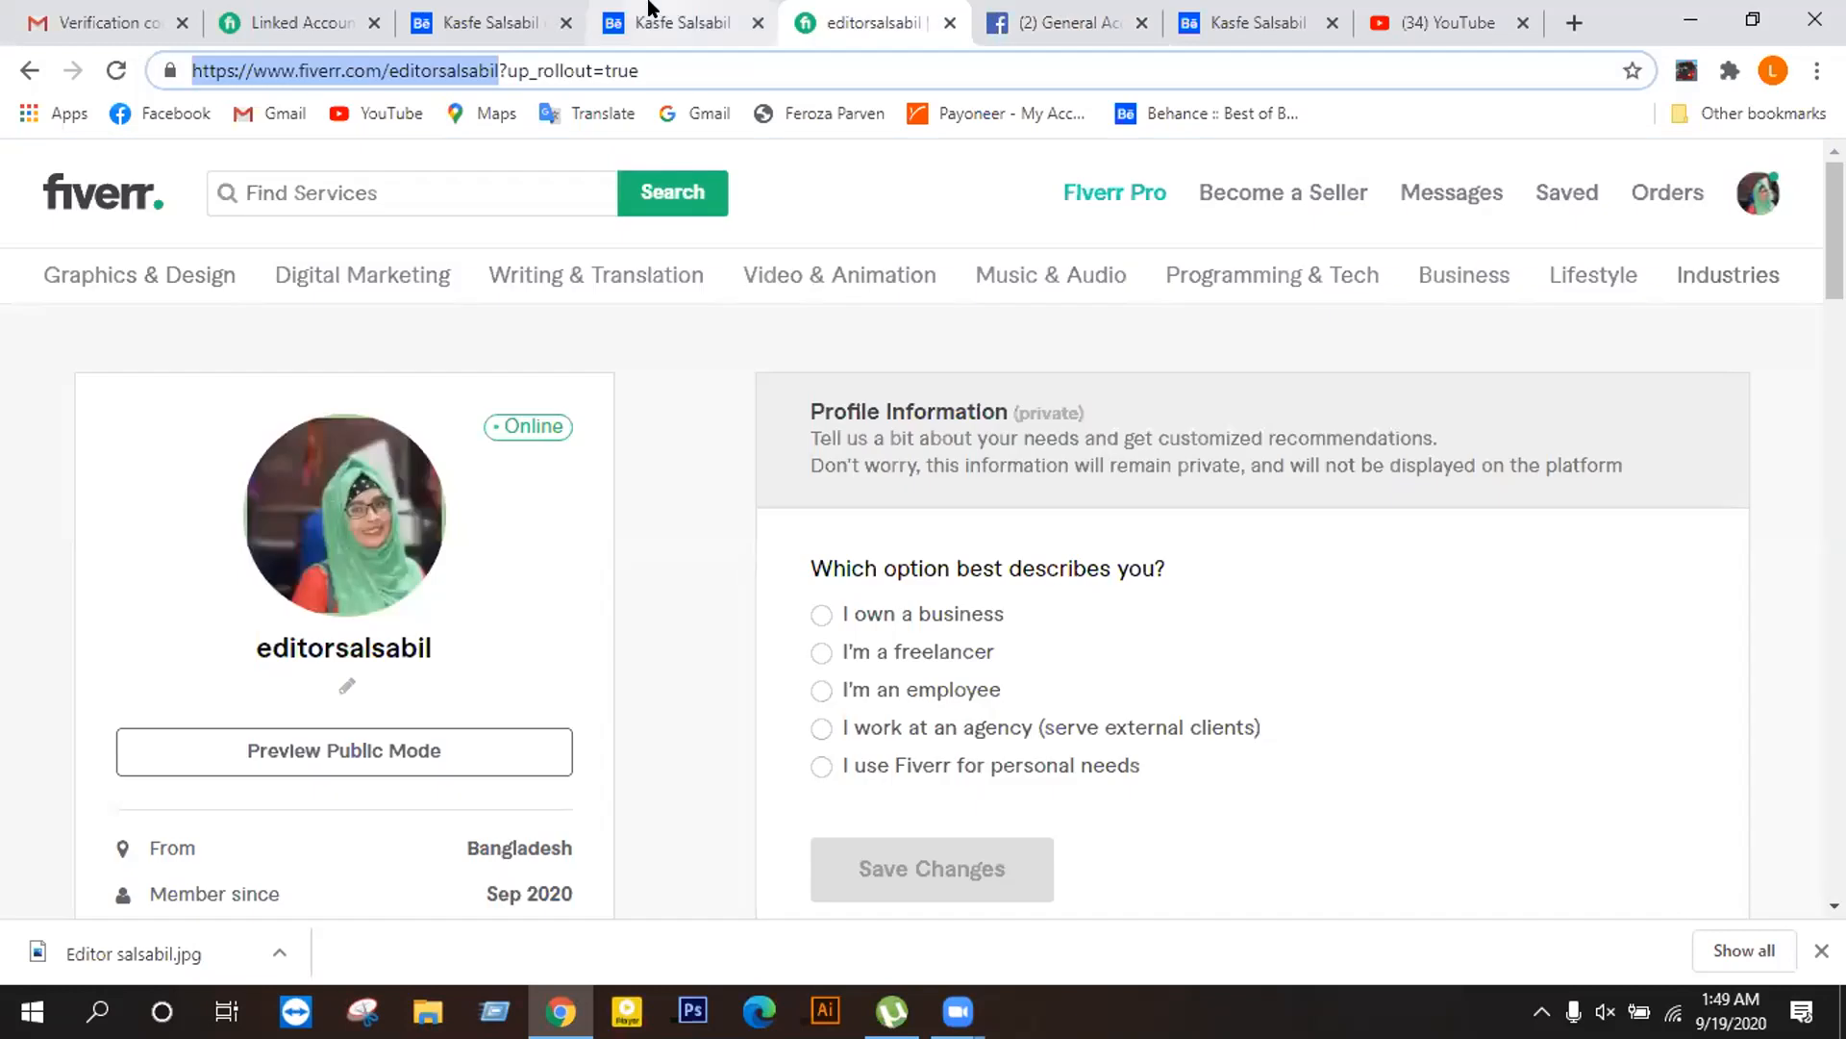
Close Fiverr's failed Connect to Behance dialog after reviewing its error message
{"action": "left_click", "coordinate": [484, 13]}
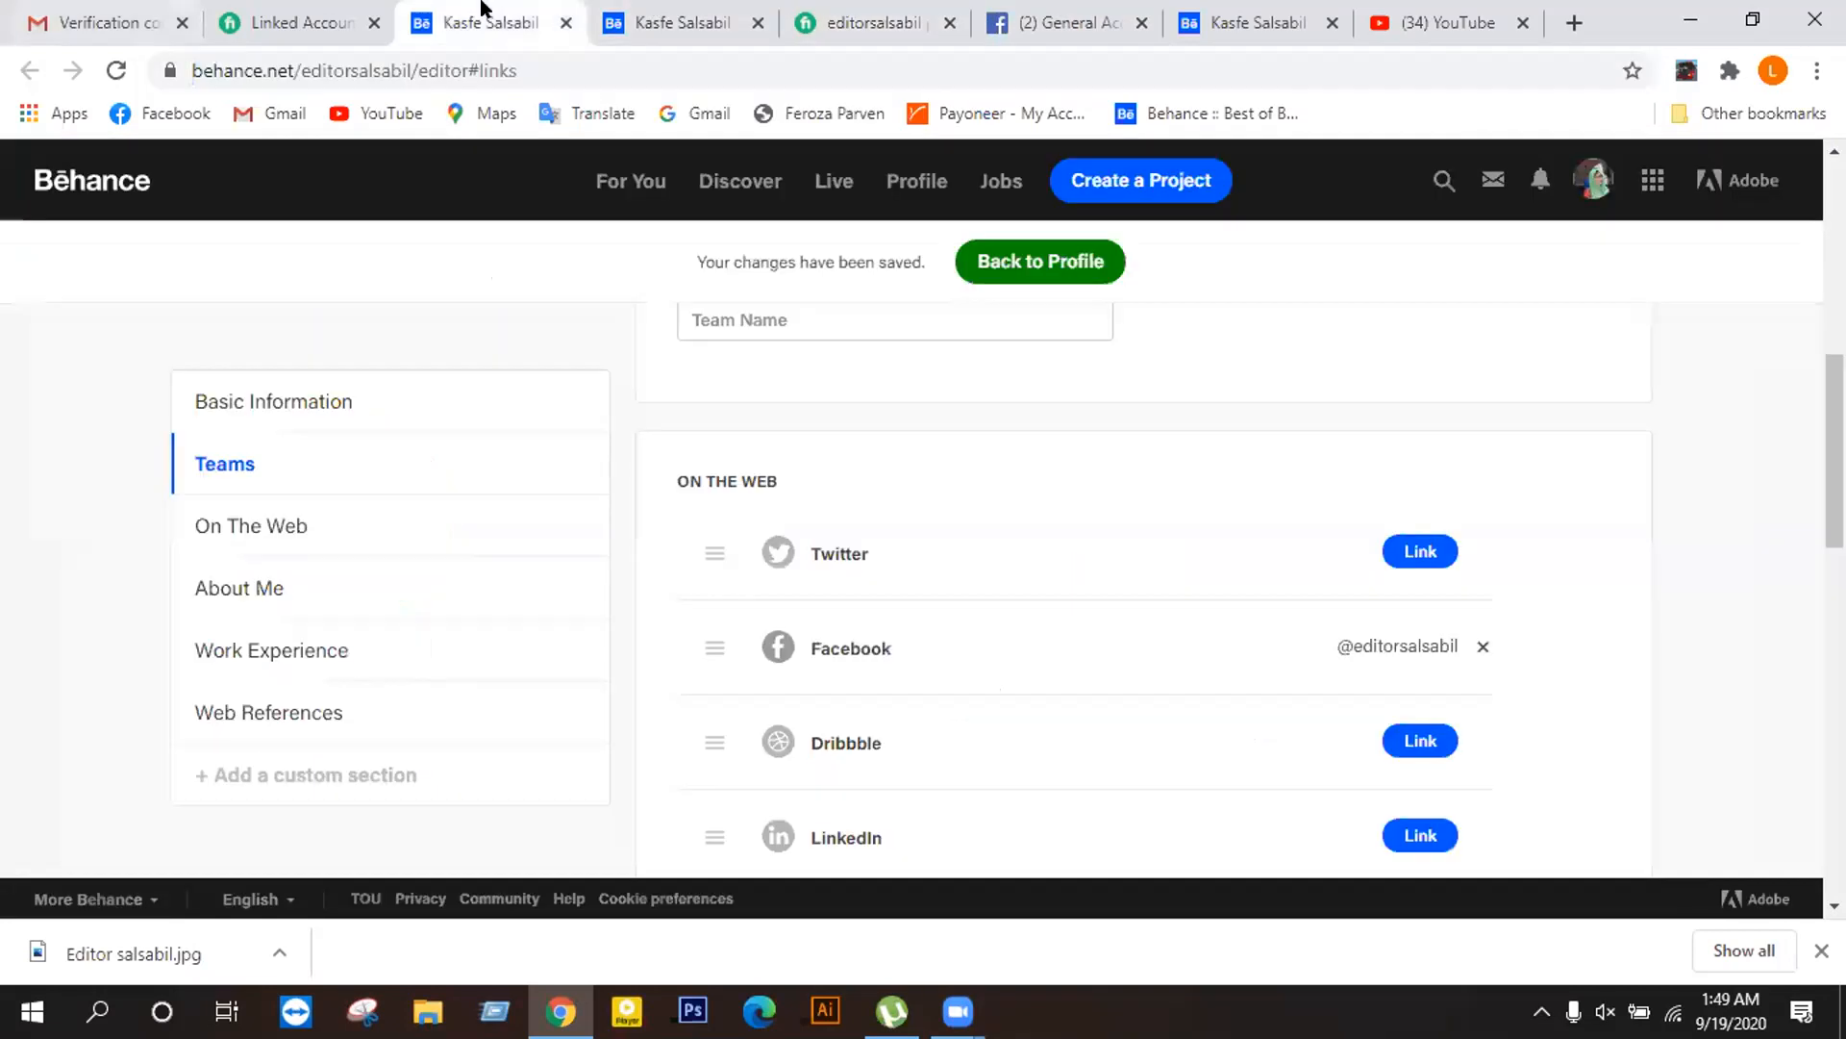
{"action": "left_click", "coordinate": [308, 14]}
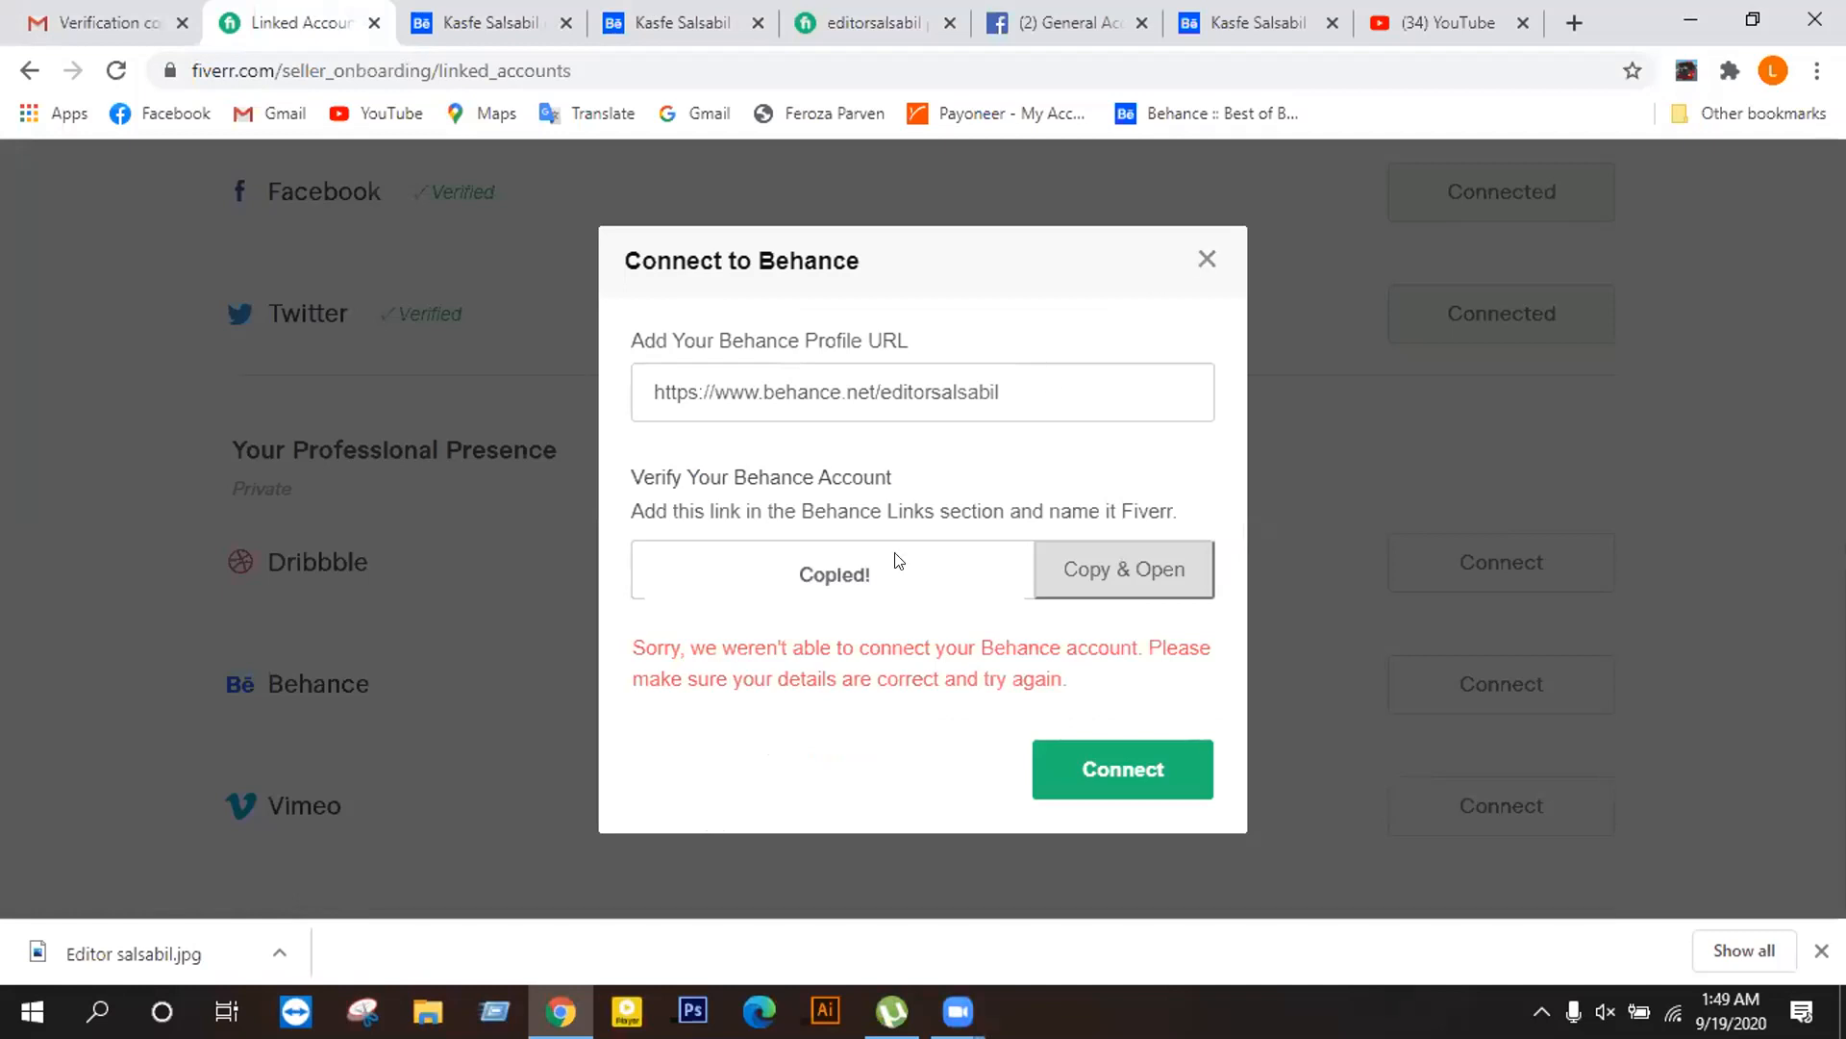
{"action": "left_click_drag", "start_coordinate": [1085, 680], "coordinate": [703, 642]}
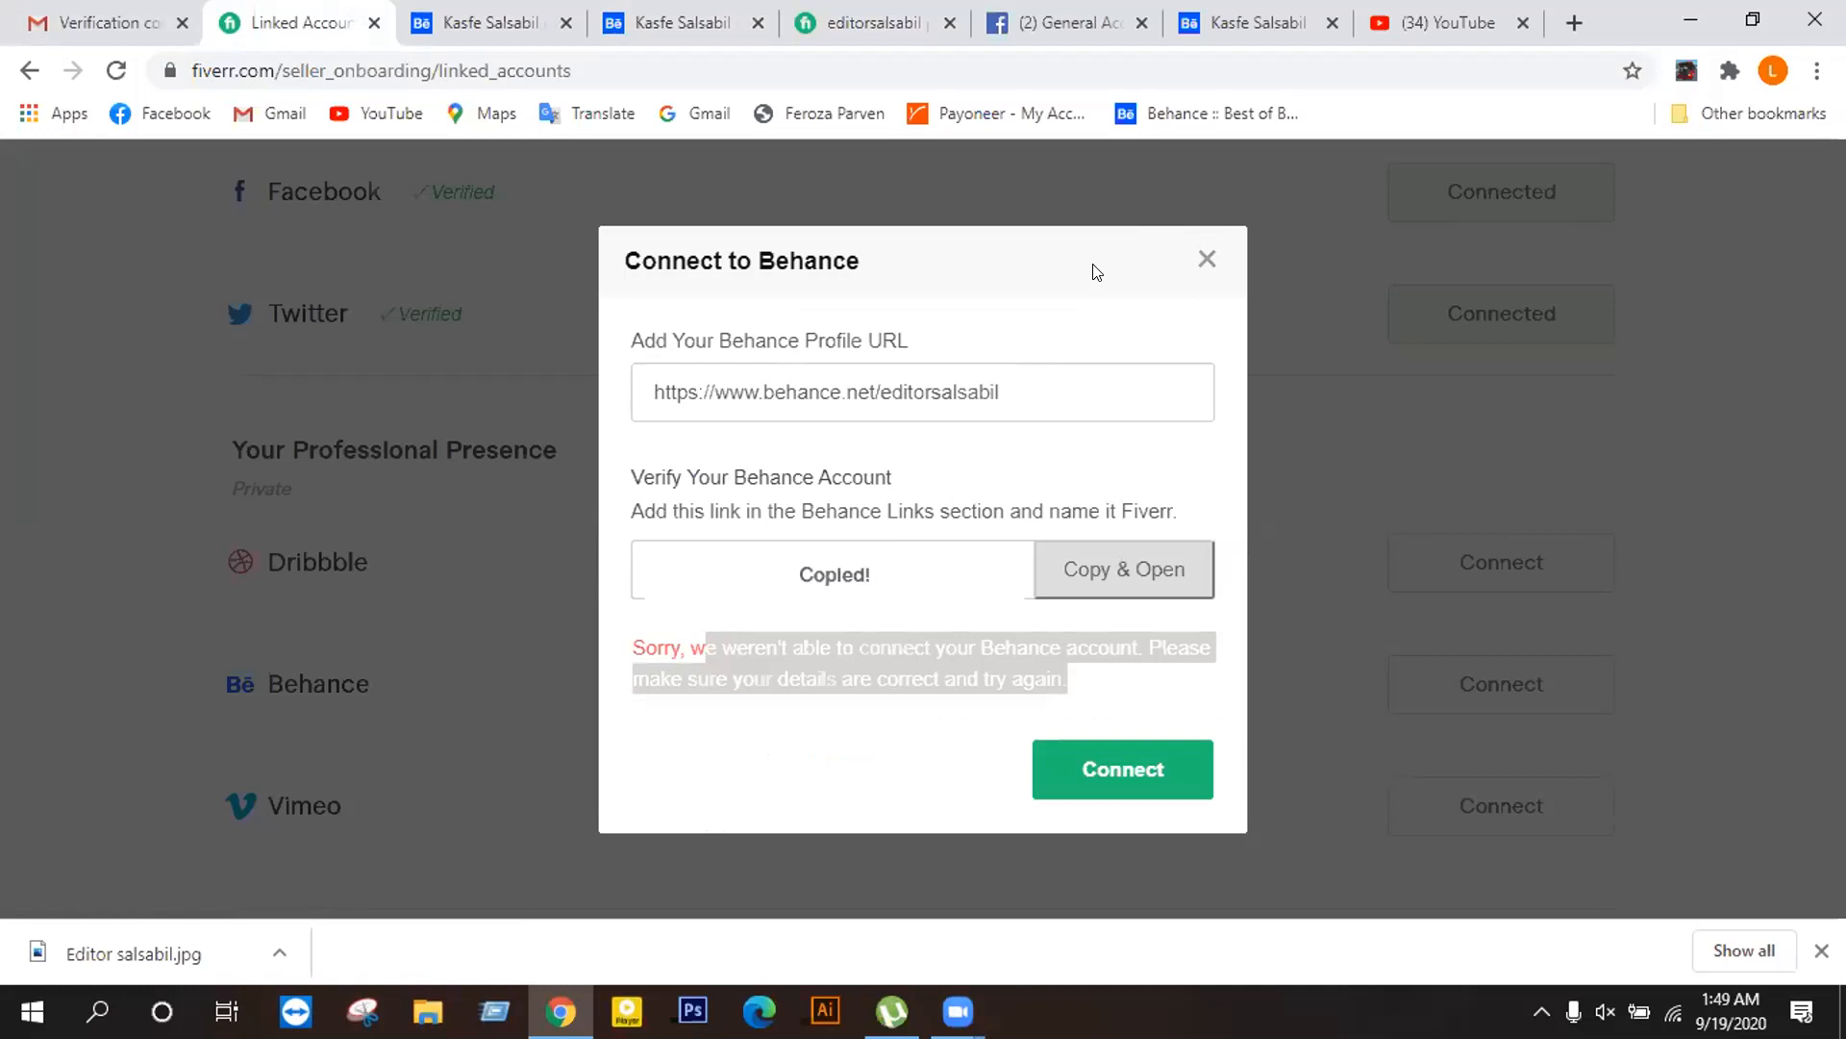
{"action": "left_click", "coordinate": [1203, 258]}
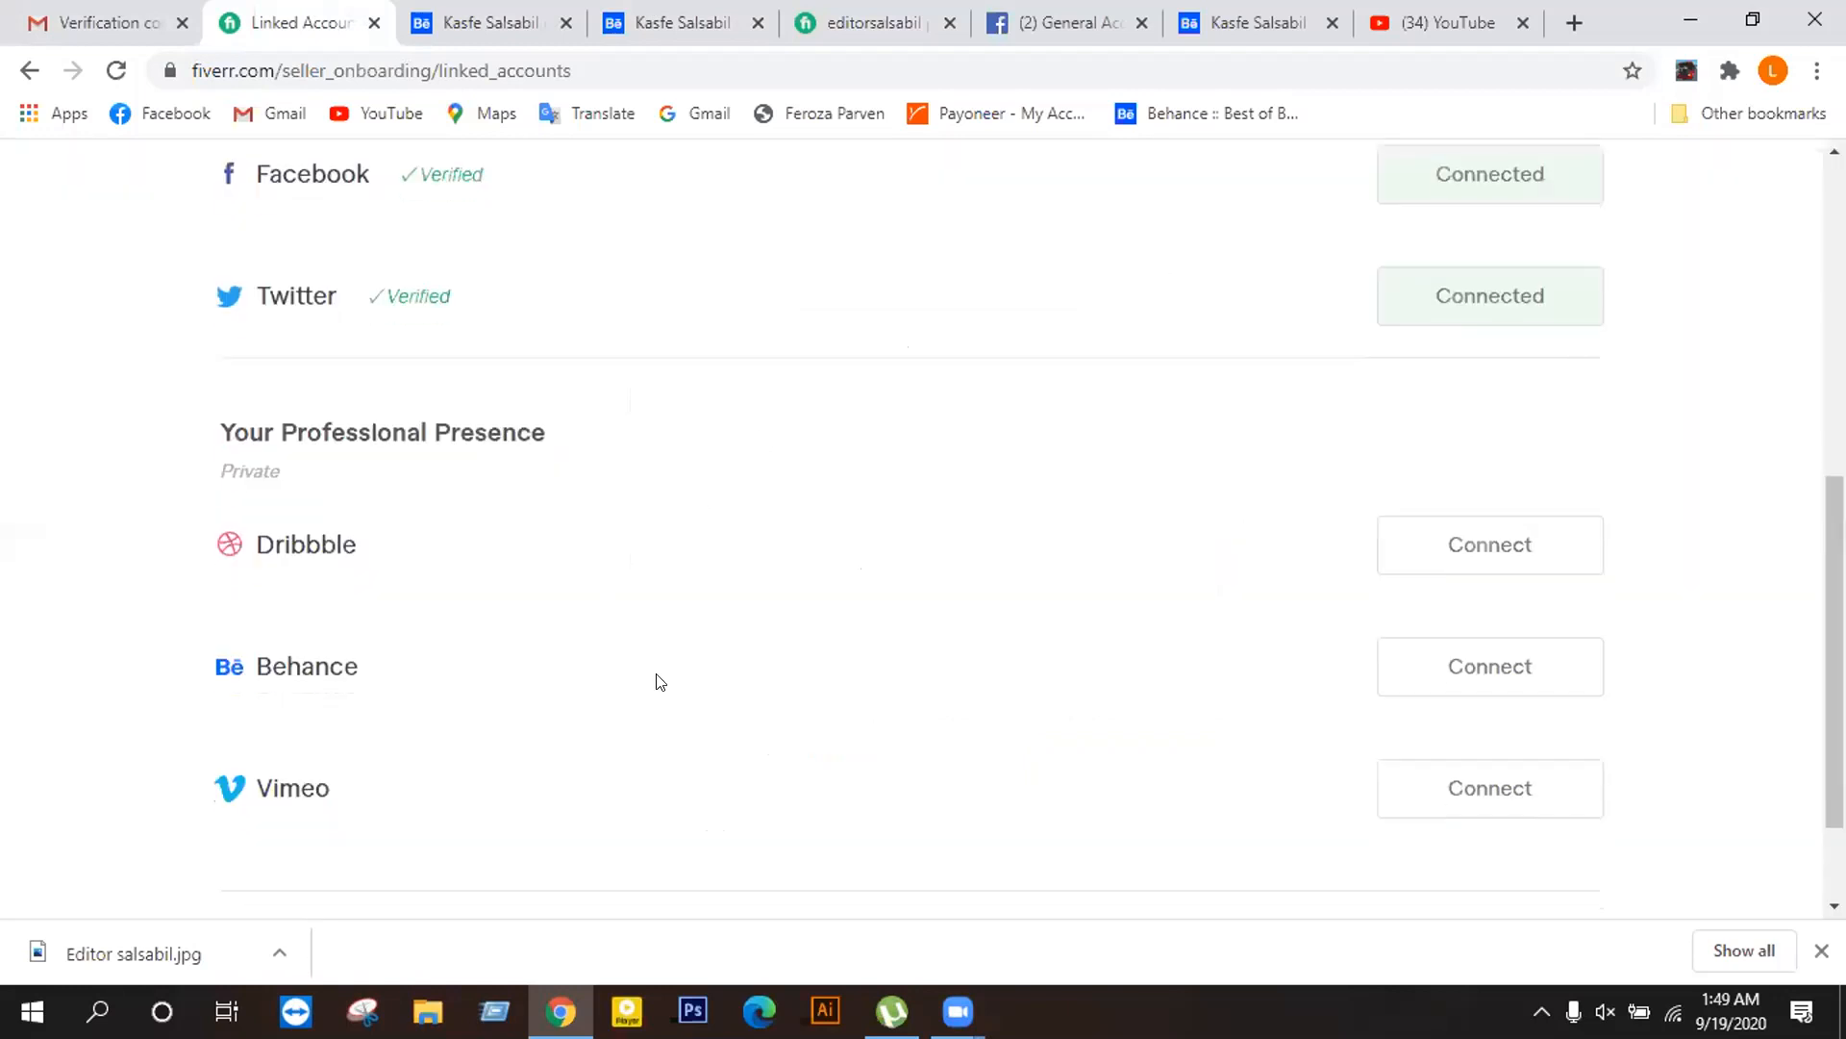
Start connecting Behance again from Fiverr's linked accounts, then return to the Behance editor tab
{"action": "scroll", "coordinate": [660, 673], "scroll_direction": "down", "scroll_amount": 2}
{"action": "scroll", "coordinate": [644, 654], "scroll_direction": "up", "scroll_amount": 3}
{"action": "scroll", "coordinate": [663, 645], "scroll_direction": "down", "scroll_amount": 3}
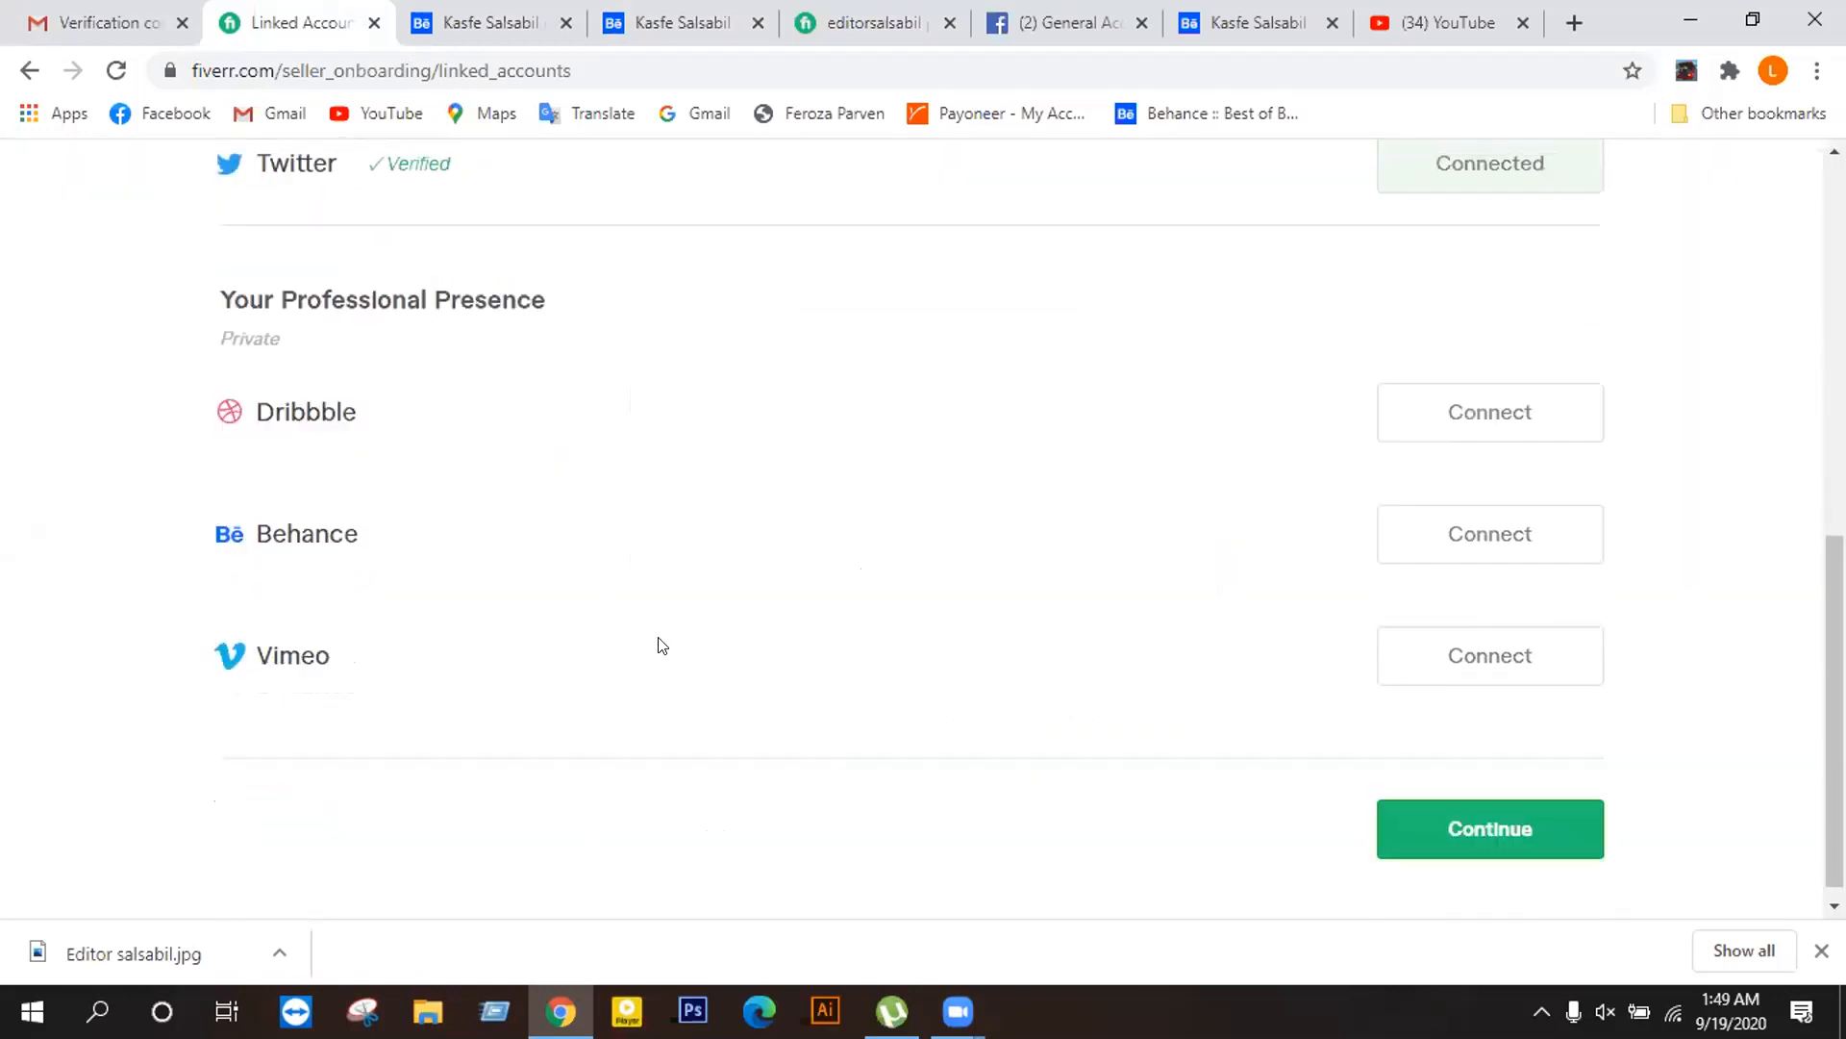
{"action": "scroll", "coordinate": [663, 645], "scroll_direction": "down", "scroll_amount": 1}
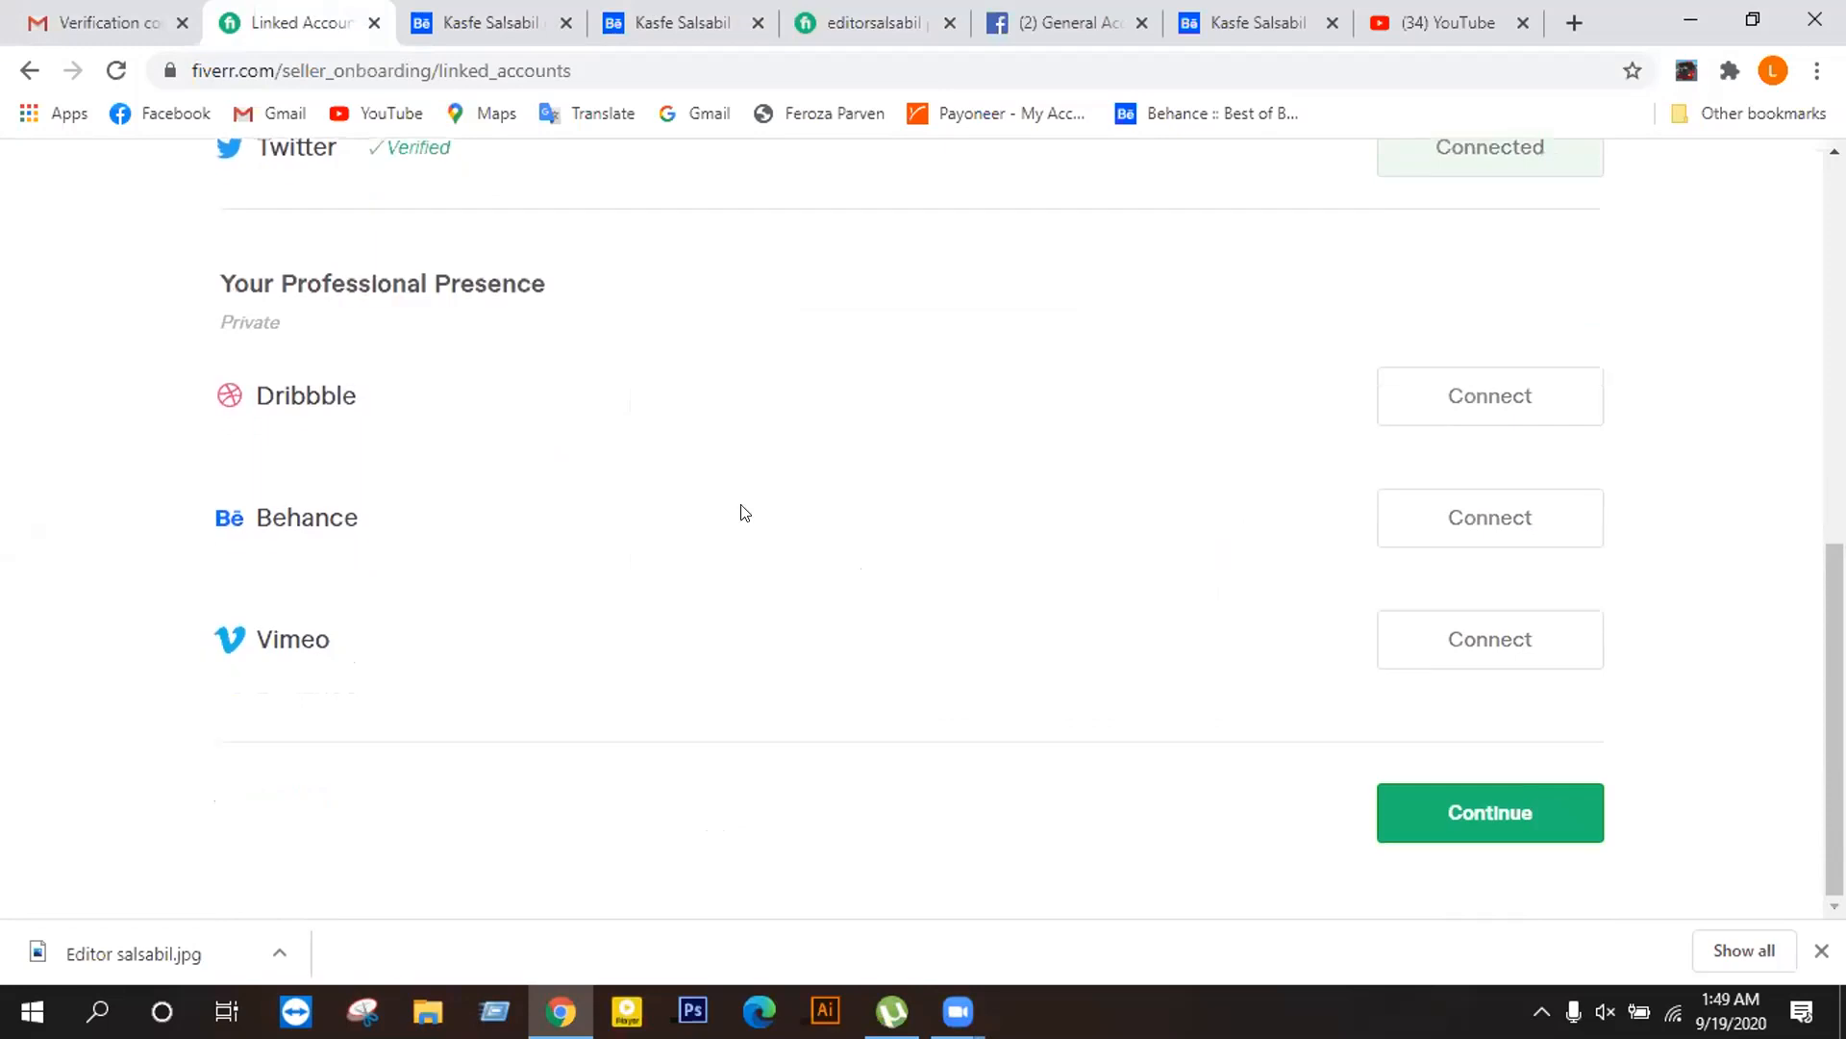
{"action": "left_click", "coordinate": [1445, 529]}
{"action": "left_click", "coordinate": [875, 536]}
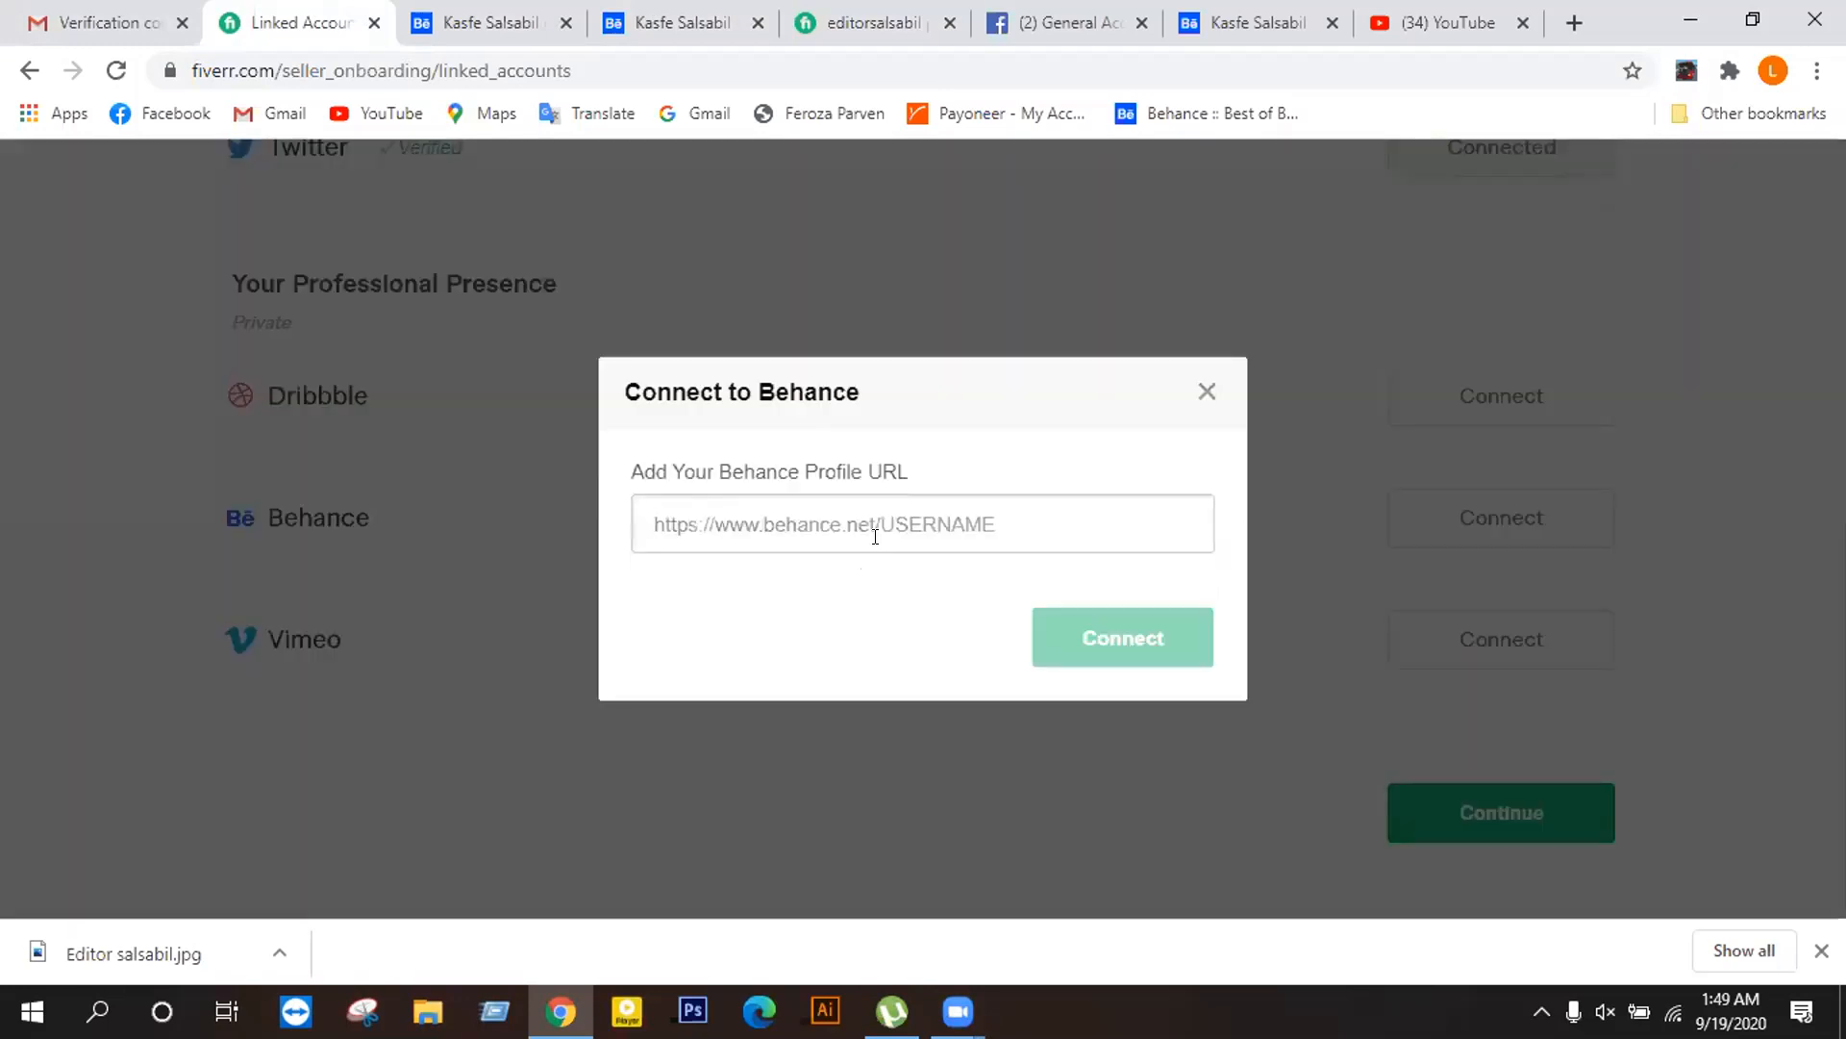
{"action": "left_click", "coordinate": [493, 22]}
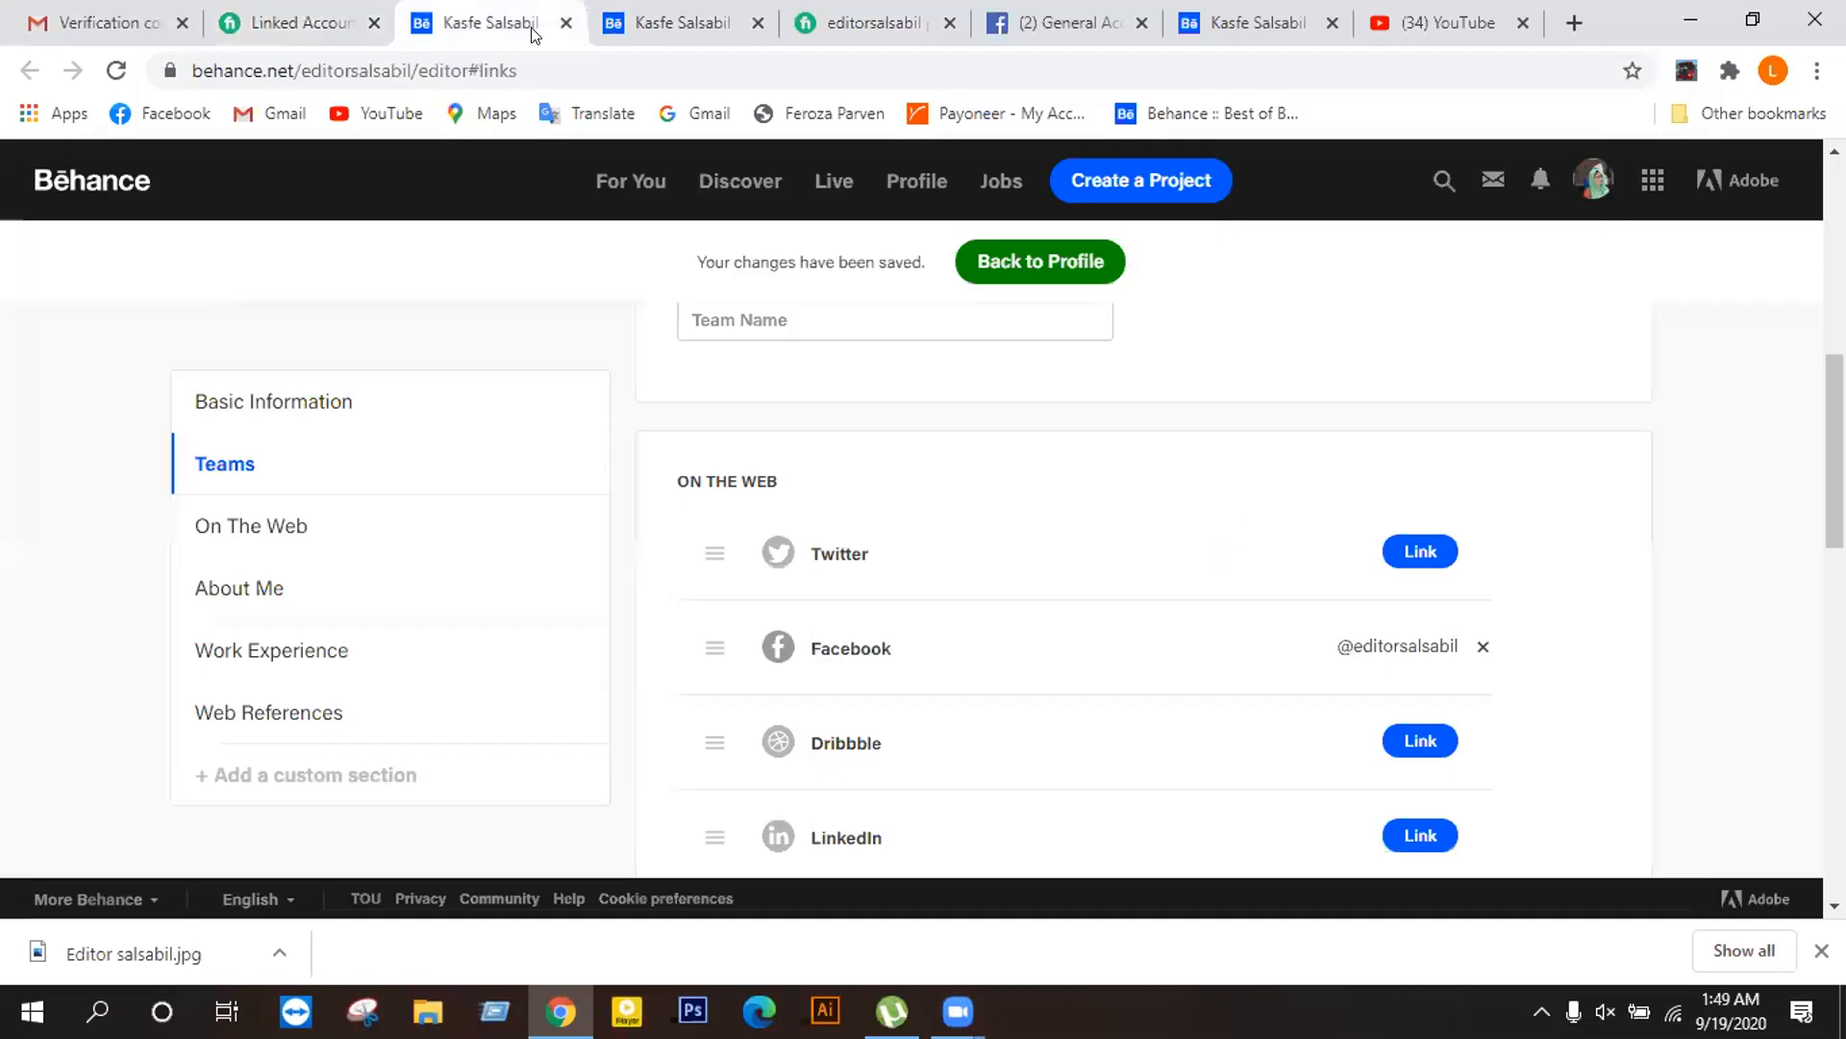
Copy the Fiverr profile URL from the address bar
{"action": "scroll", "coordinate": [804, 581], "scroll_direction": "up", "scroll_amount": 1}
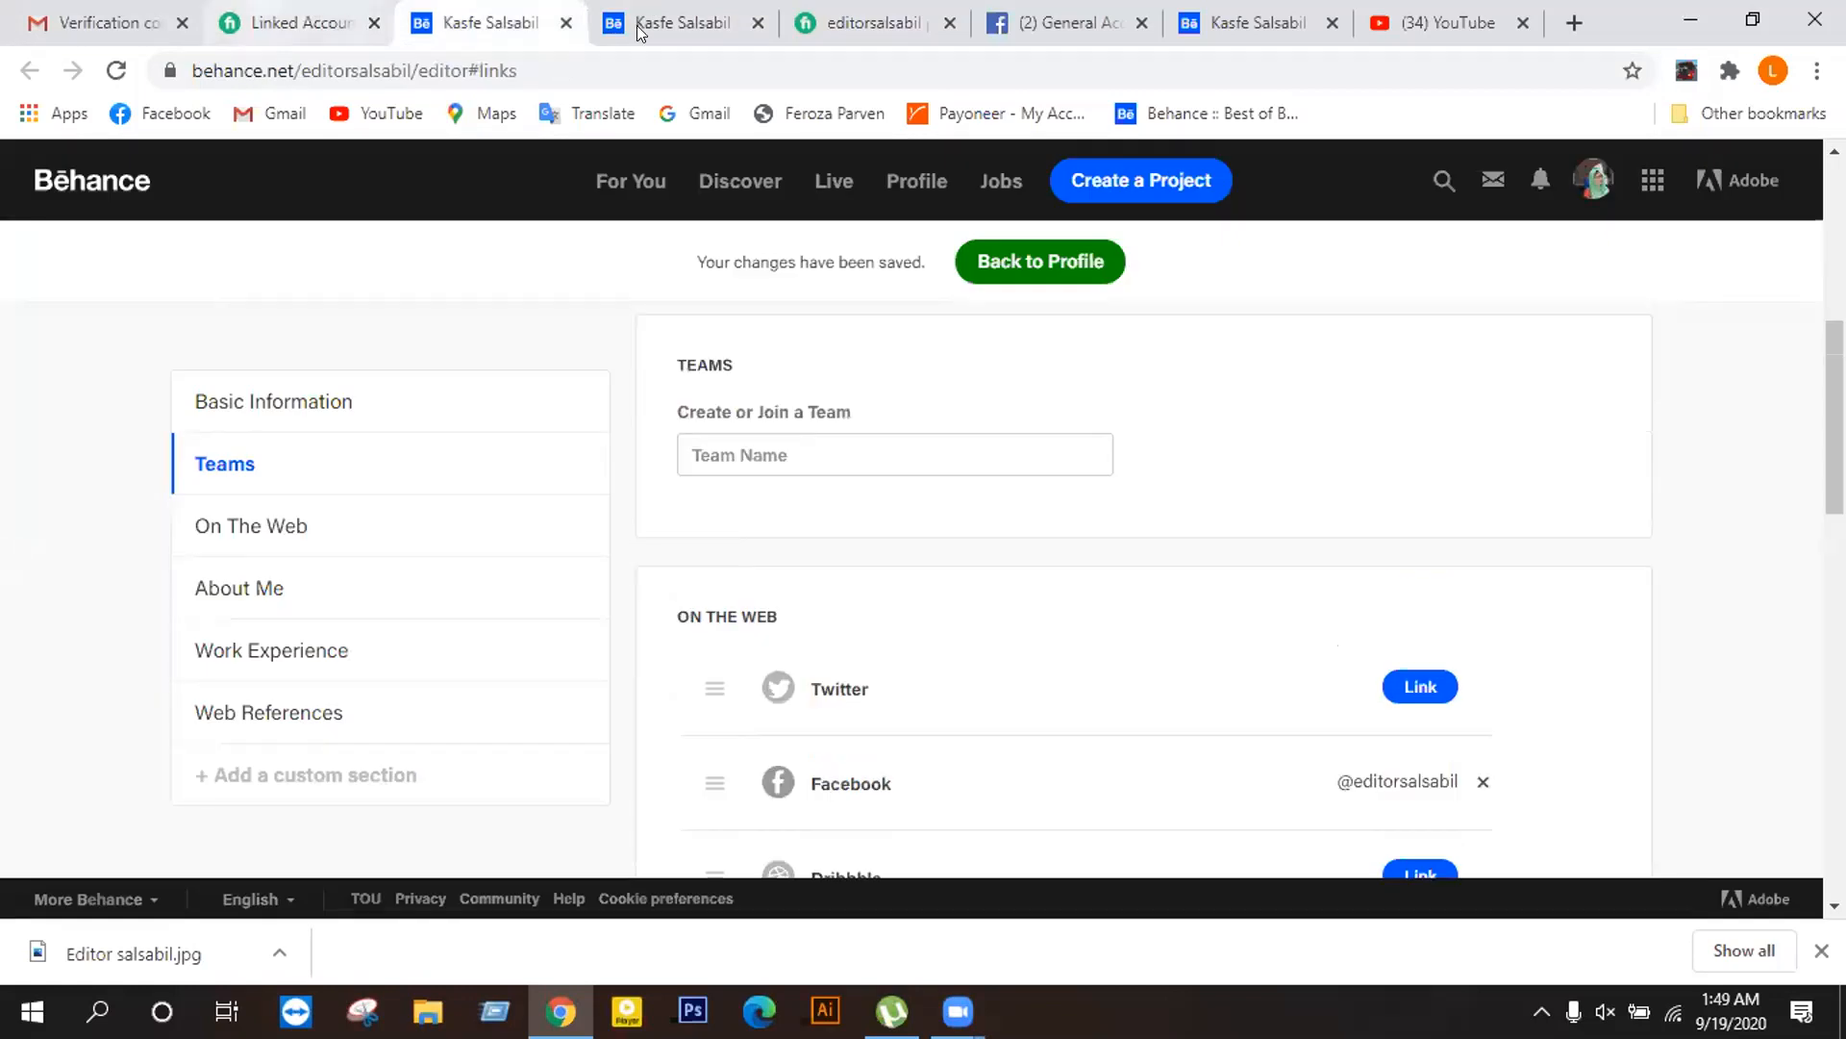
{"action": "left_click", "coordinate": [301, 22]}
{"action": "left_click", "coordinate": [874, 22]}
{"action": "left_click_drag", "start_coordinate": [192, 70], "coordinate": [499, 70]}
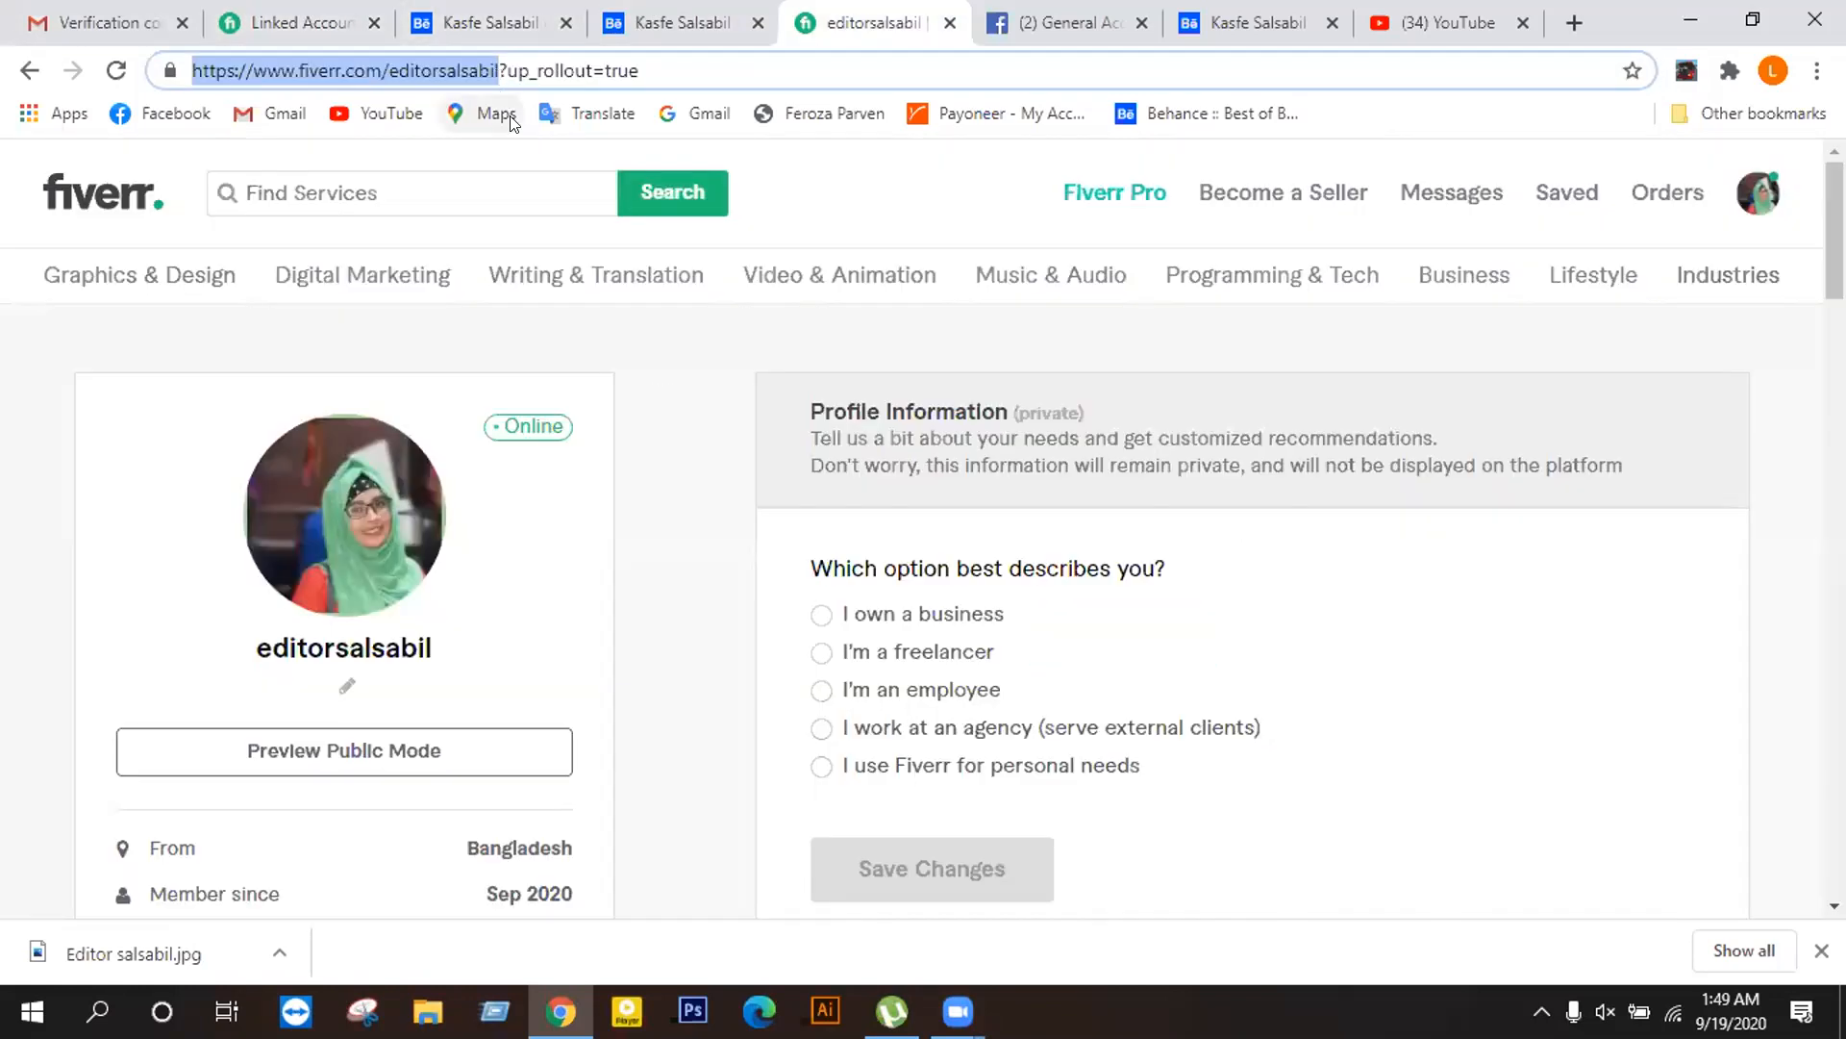
Scroll through the second Behance editor's On The Web links and Web References
{"action": "left_click", "coordinate": [431, 39]}
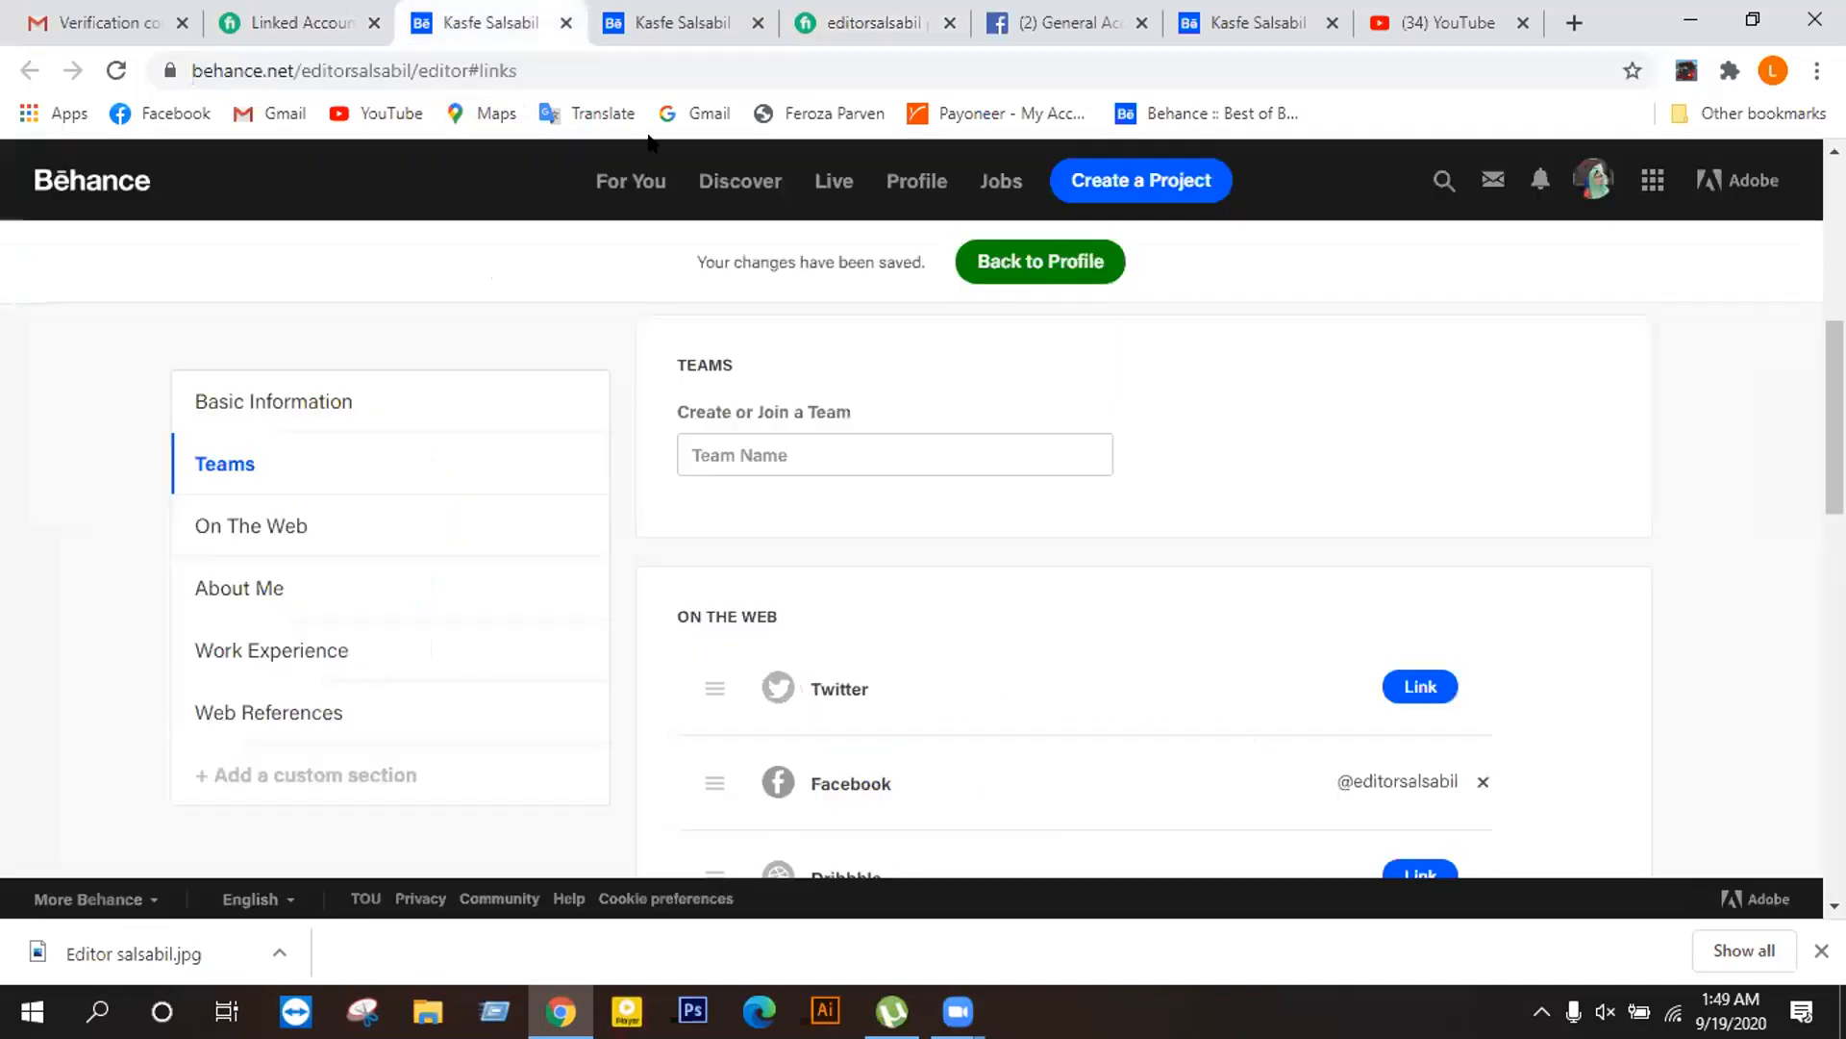
{"action": "left_click", "coordinate": [673, 22]}
{"action": "scroll", "coordinate": [1077, 533], "scroll_direction": "up", "scroll_amount": 8}
{"action": "scroll", "coordinate": [1077, 541], "scroll_direction": "down", "scroll_amount": 3}
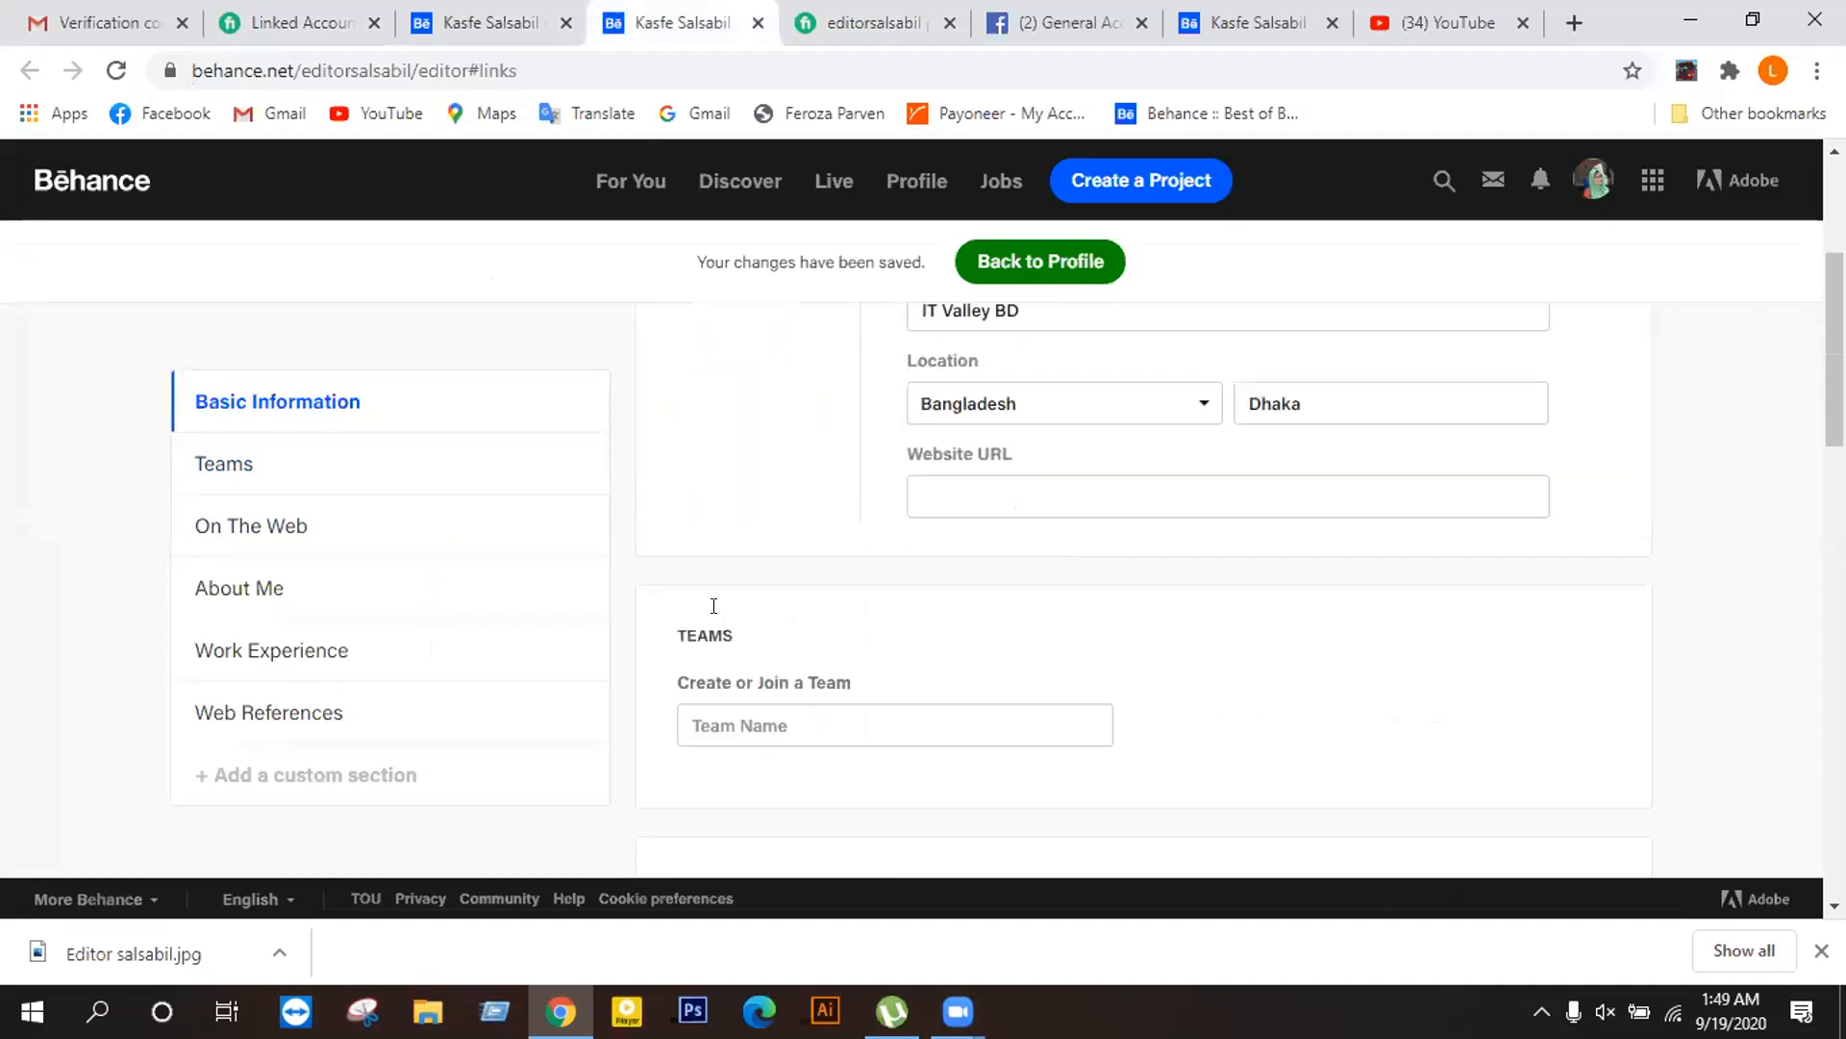
{"action": "scroll", "coordinate": [715, 607], "scroll_direction": "down", "scroll_amount": 4}
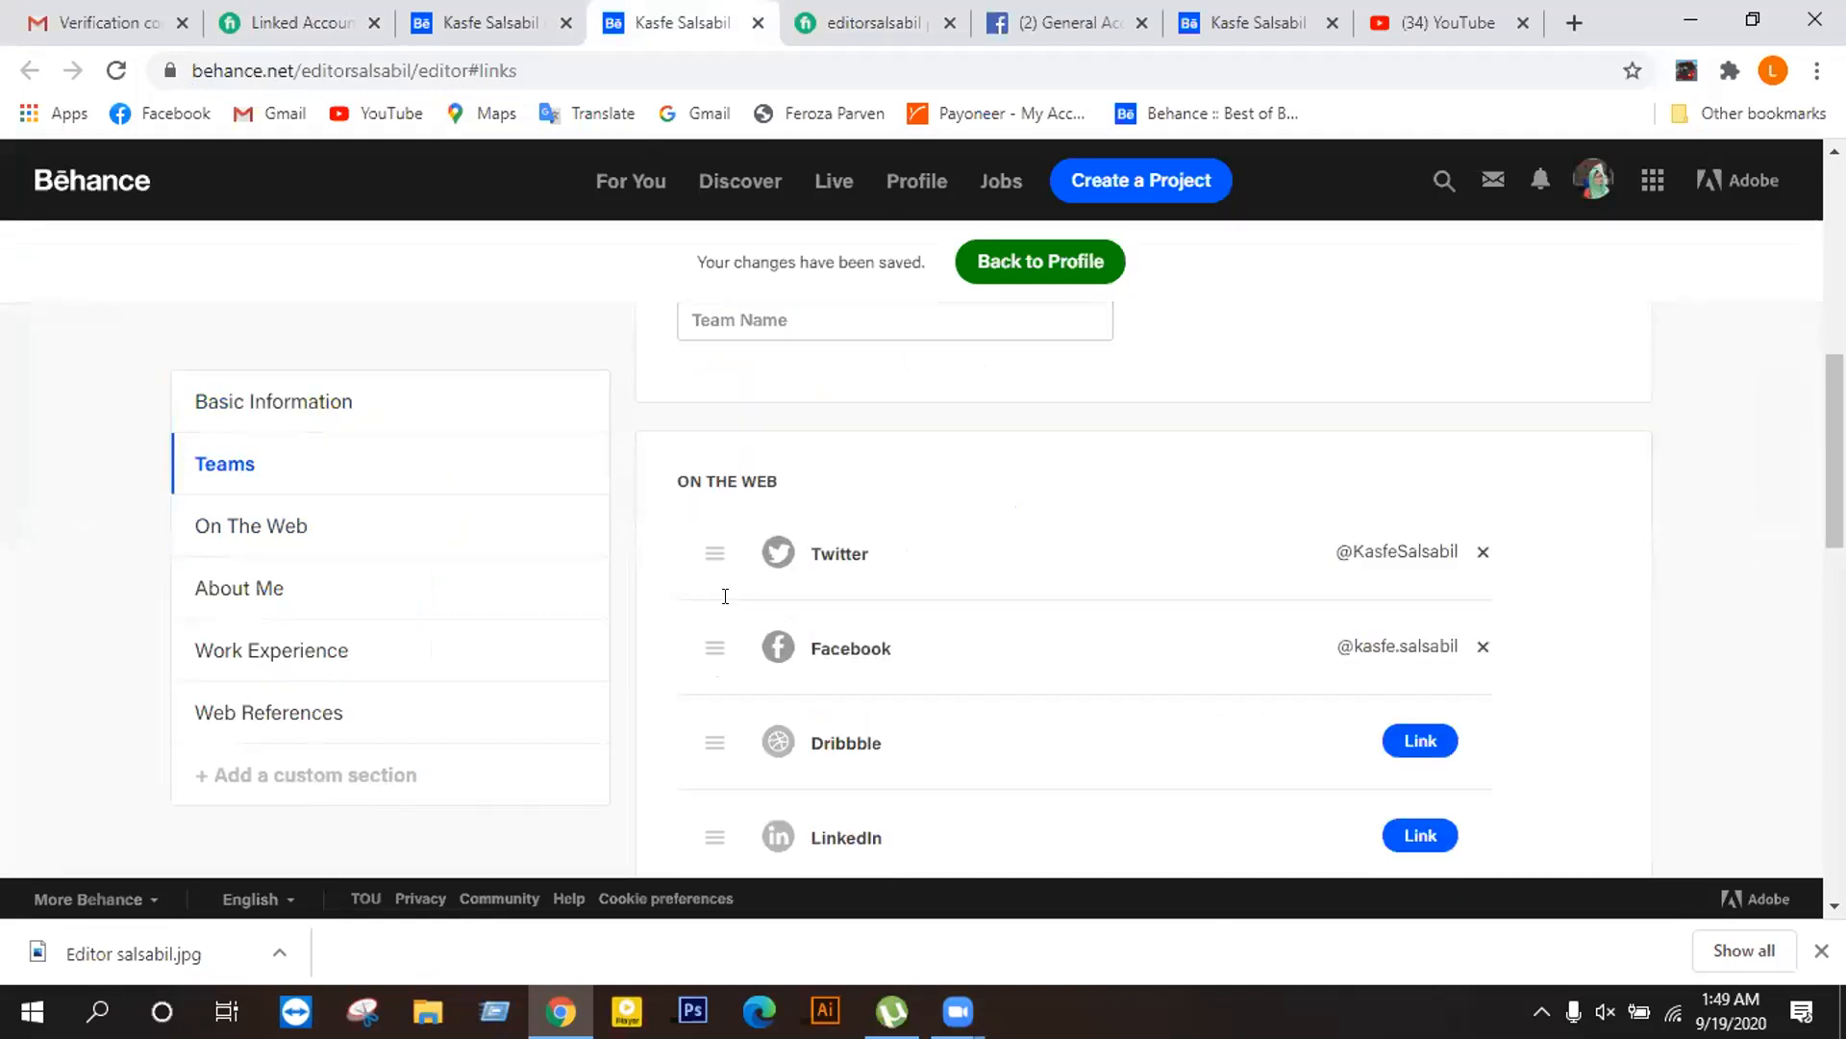
{"action": "scroll", "coordinate": [727, 601], "scroll_direction": "down", "scroll_amount": 10}
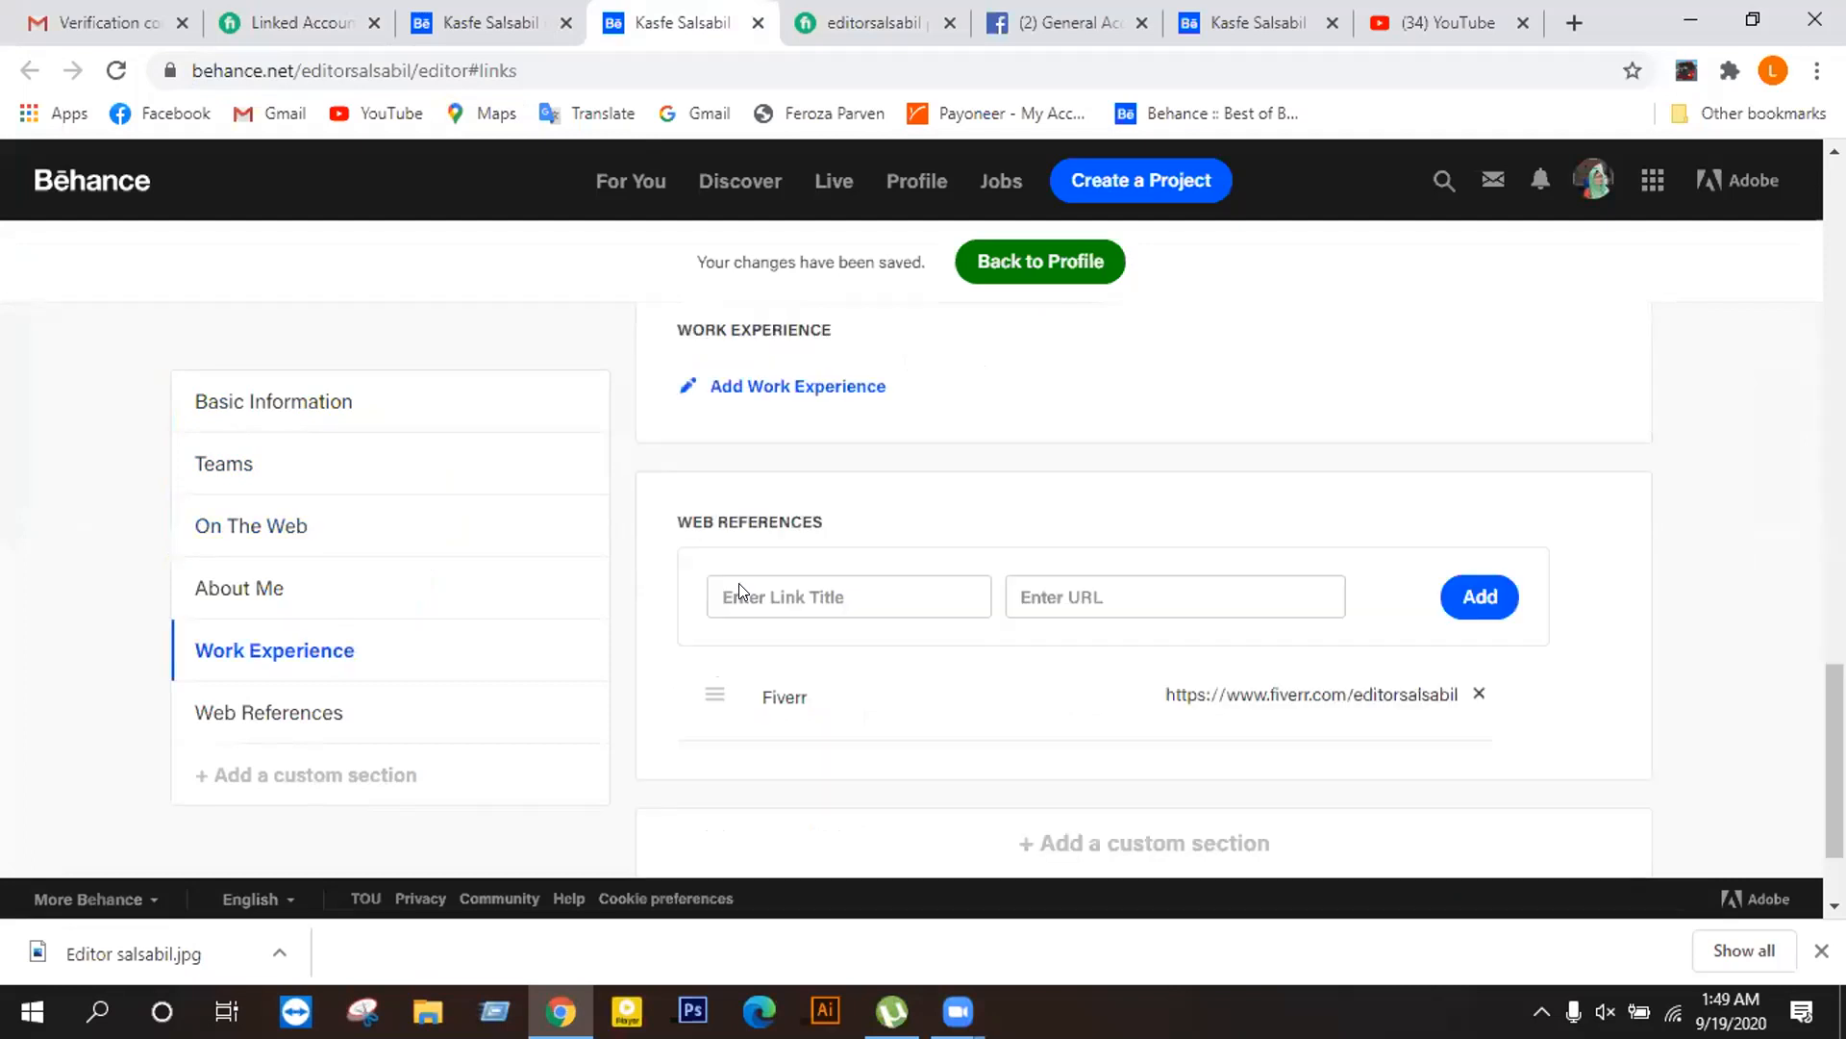
{"action": "scroll", "coordinate": [740, 591], "scroll_direction": "down", "scroll_amount": 2}
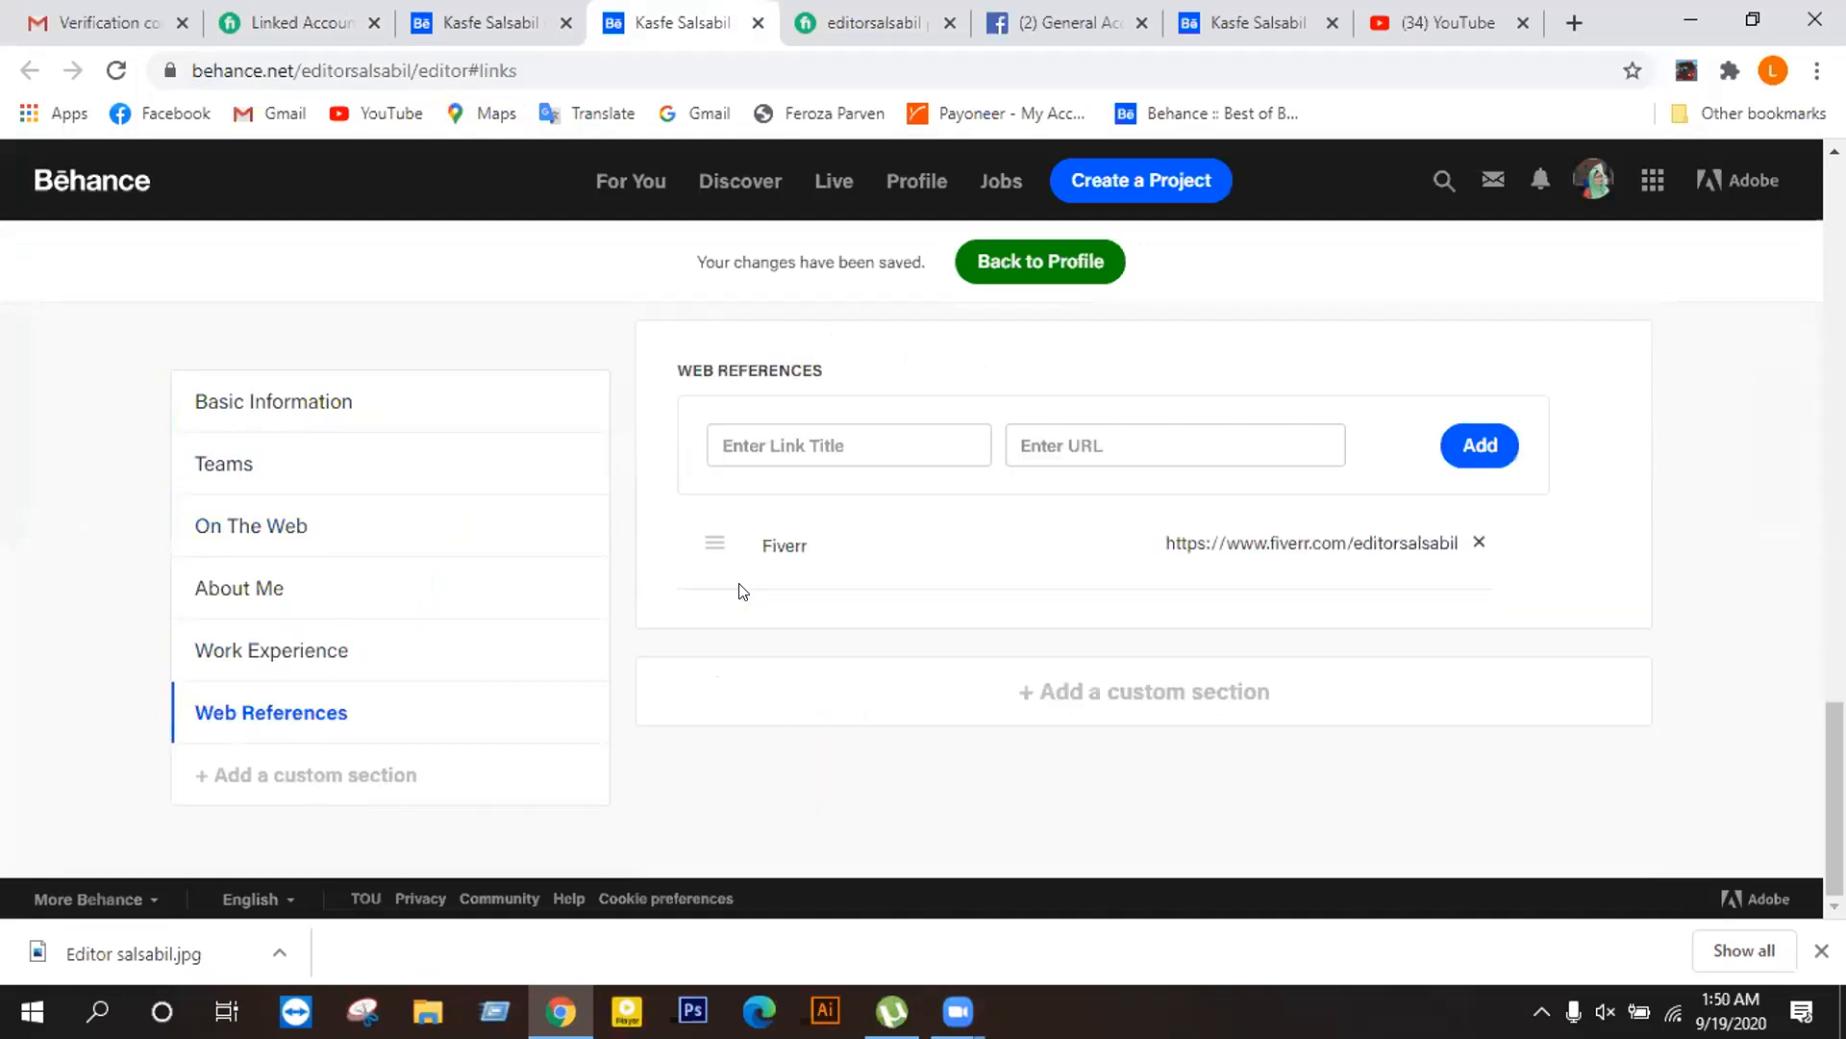
{"action": "scroll", "coordinate": [742, 586], "scroll_direction": "up", "scroll_amount": 12}
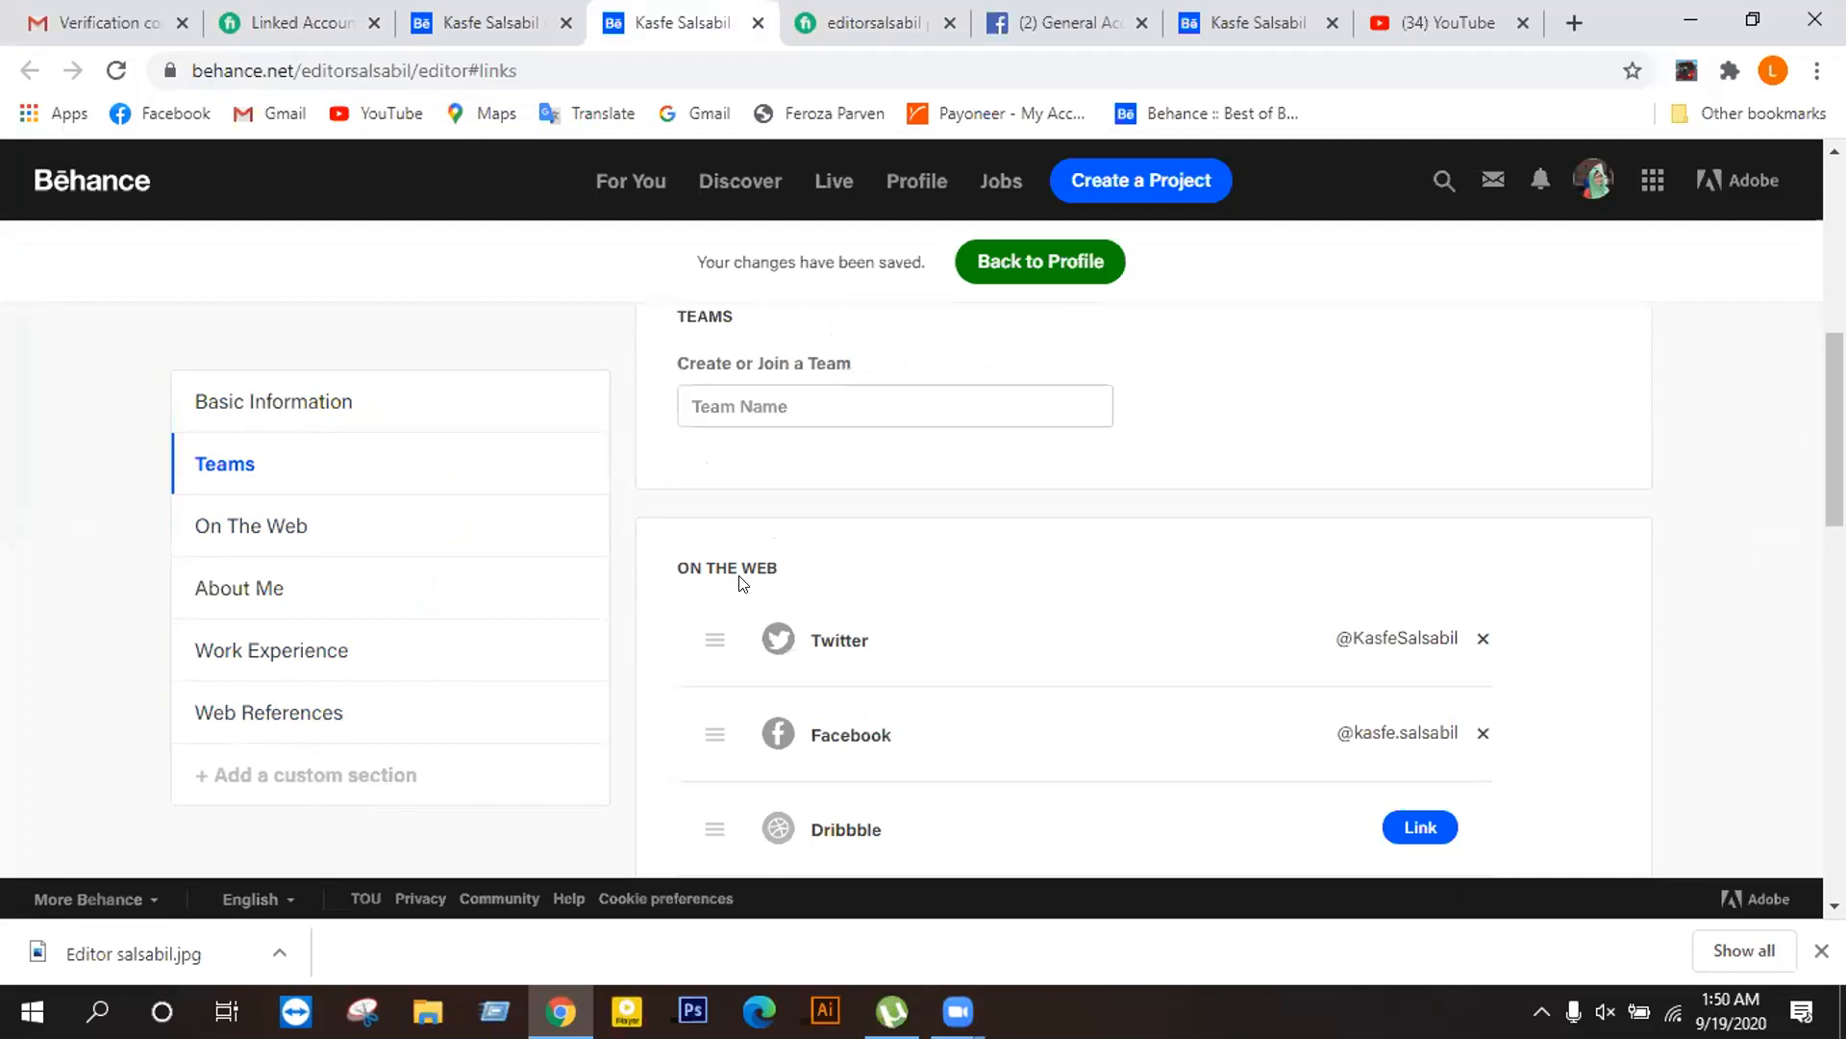
{"action": "scroll", "coordinate": [754, 592], "scroll_direction": "down", "scroll_amount": 3}
{"action": "scroll", "coordinate": [759, 596], "scroll_direction": "down", "scroll_amount": 3}
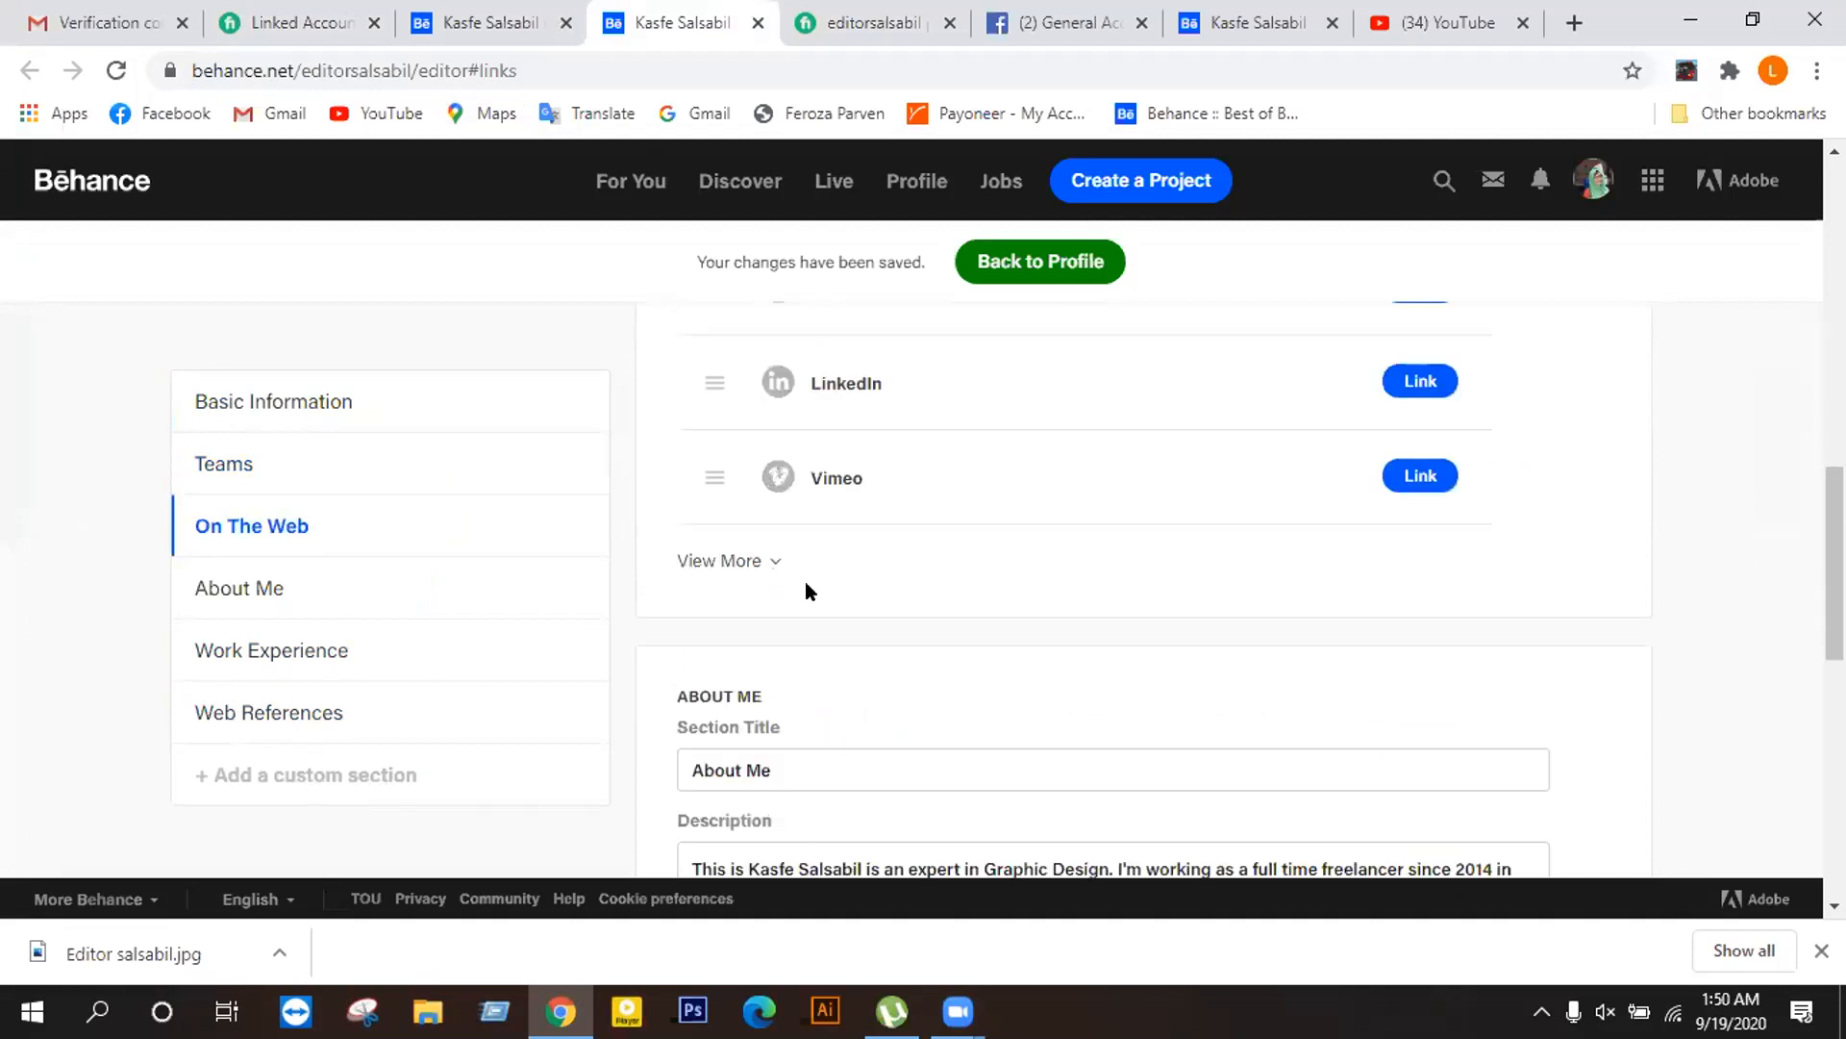
{"action": "scroll", "coordinate": [807, 590], "scroll_direction": "down", "scroll_amount": 4}
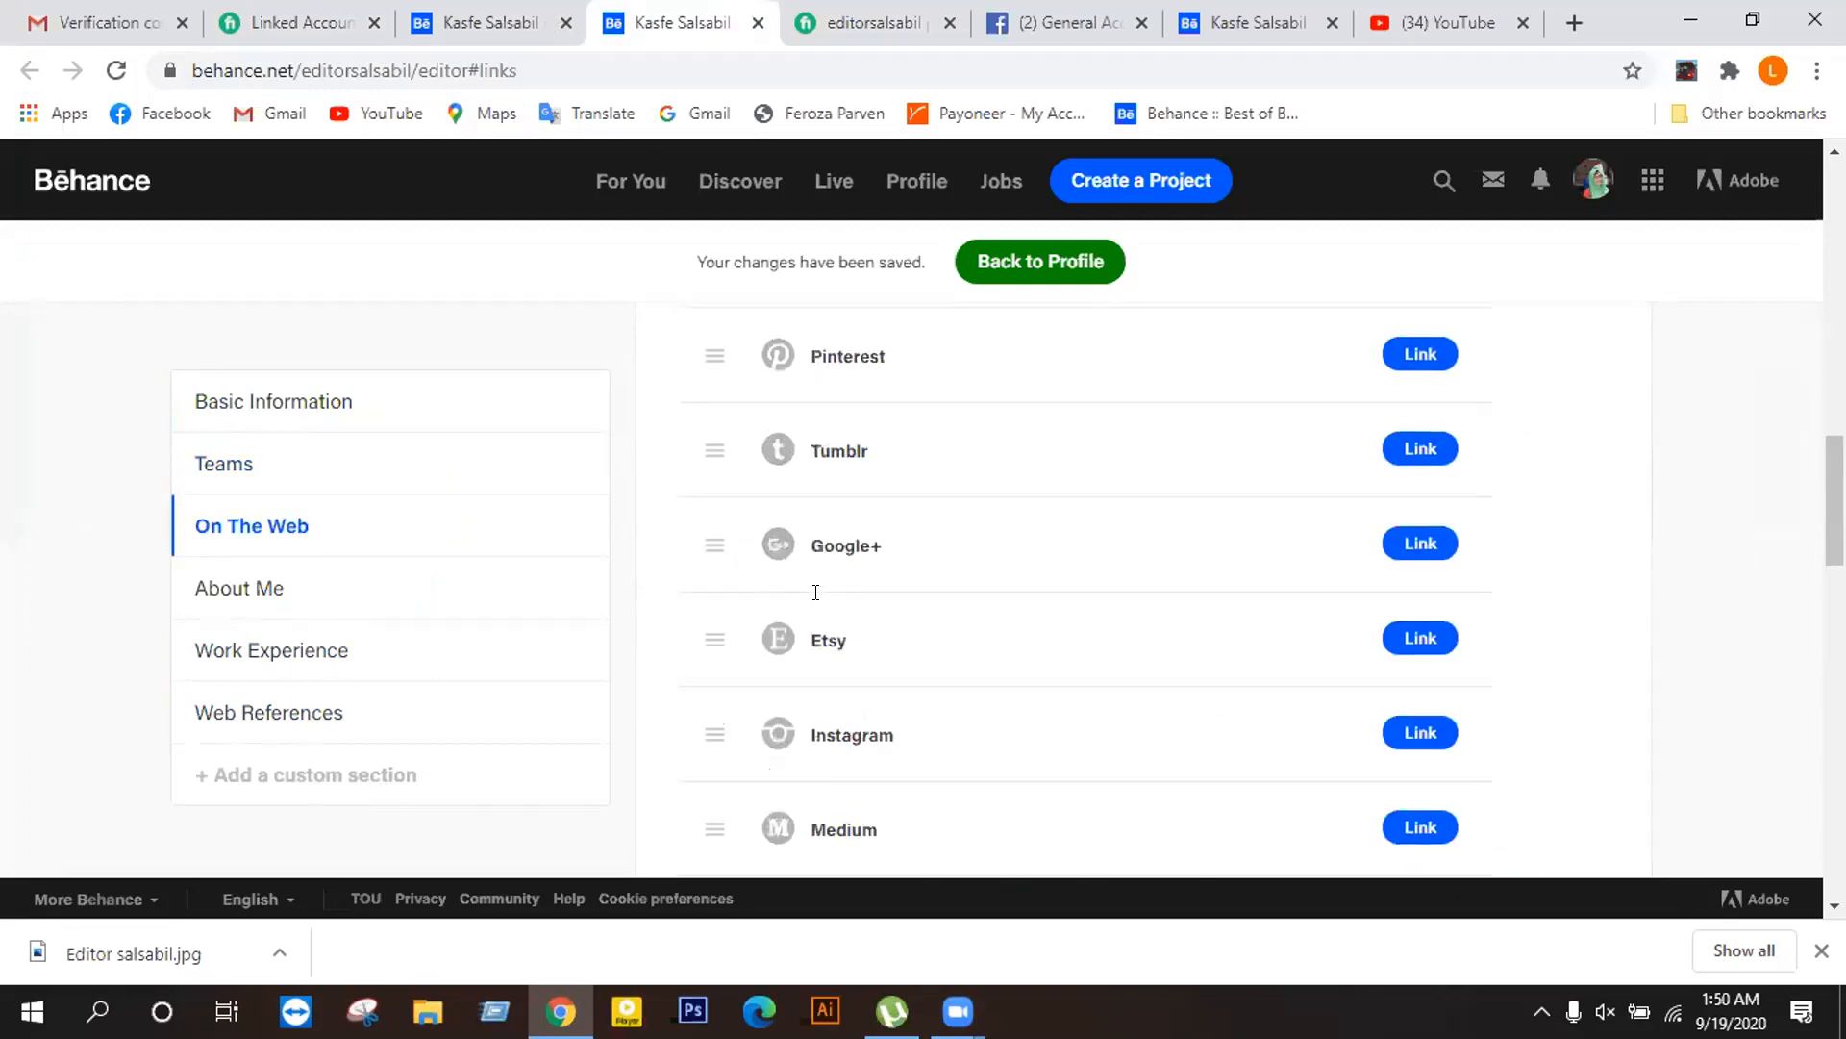
{"action": "scroll", "coordinate": [816, 591], "scroll_direction": "down", "scroll_amount": 2}
{"action": "scroll", "coordinate": [808, 618], "scroll_direction": "down", "scroll_amount": 3}
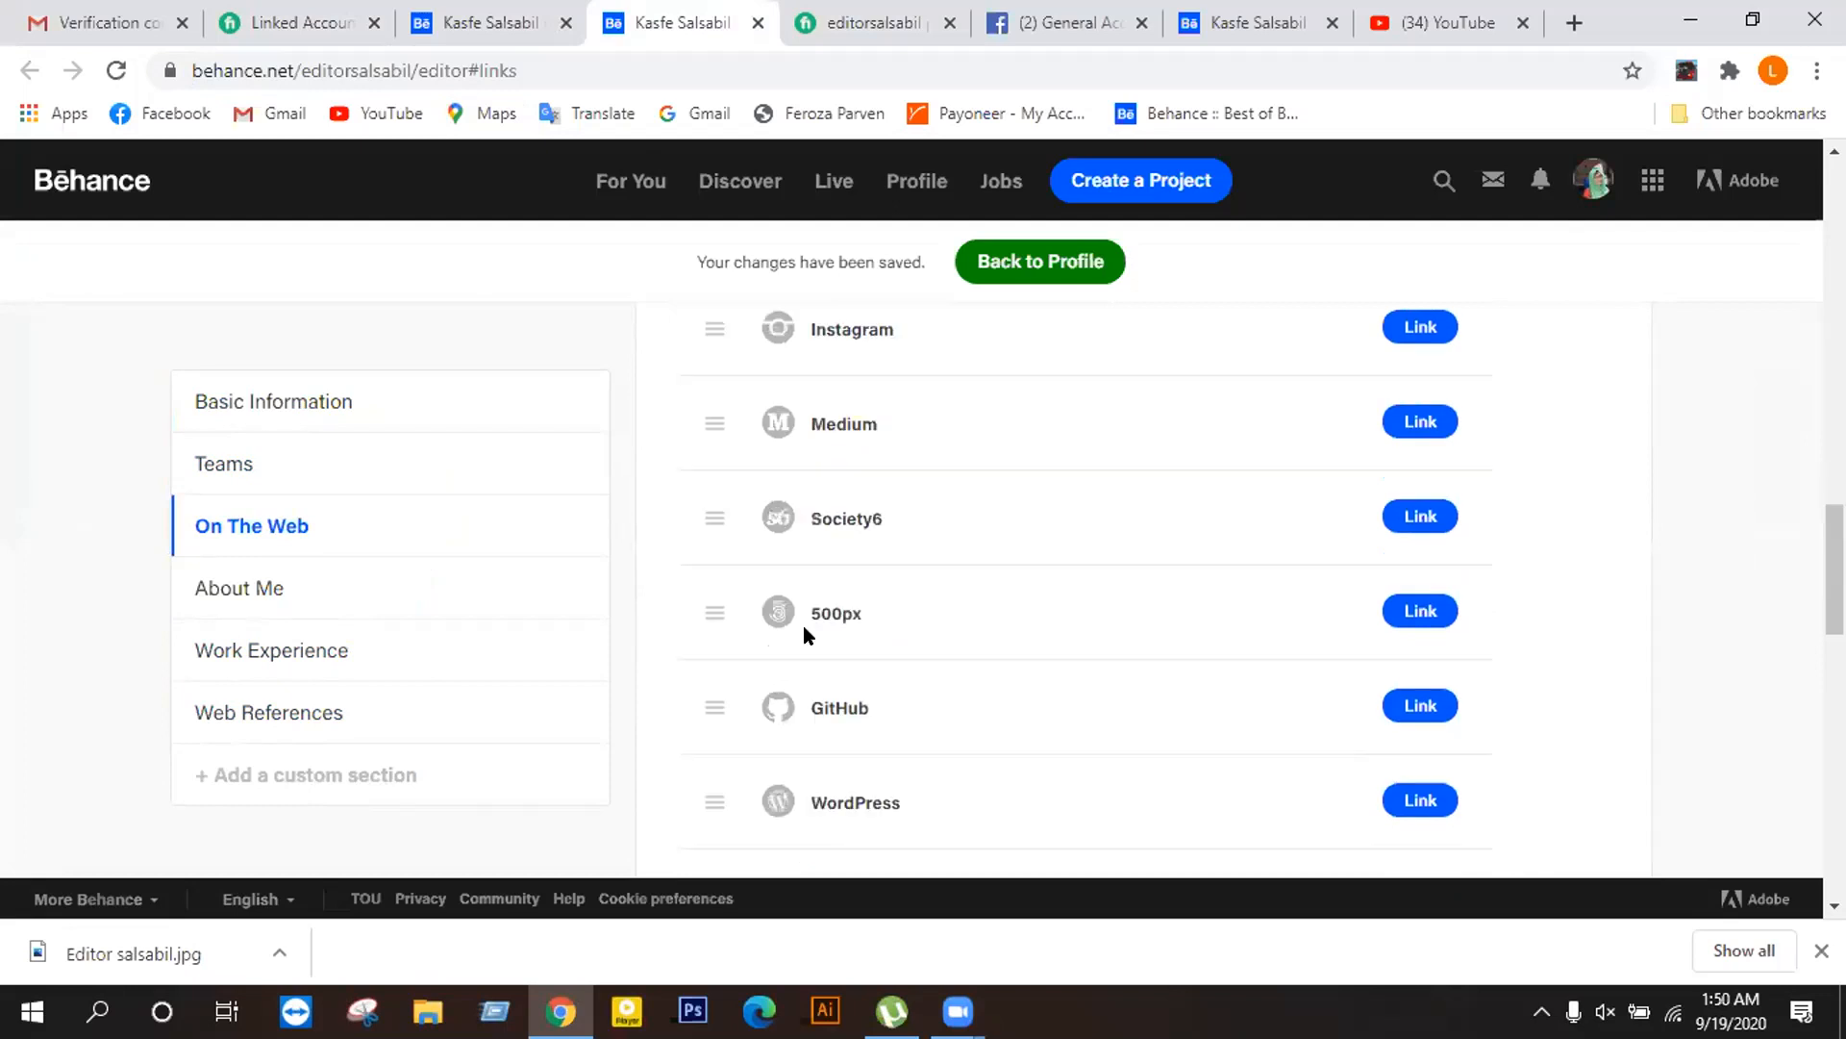
{"action": "scroll", "coordinate": [805, 627], "scroll_direction": "down", "scroll_amount": 3}
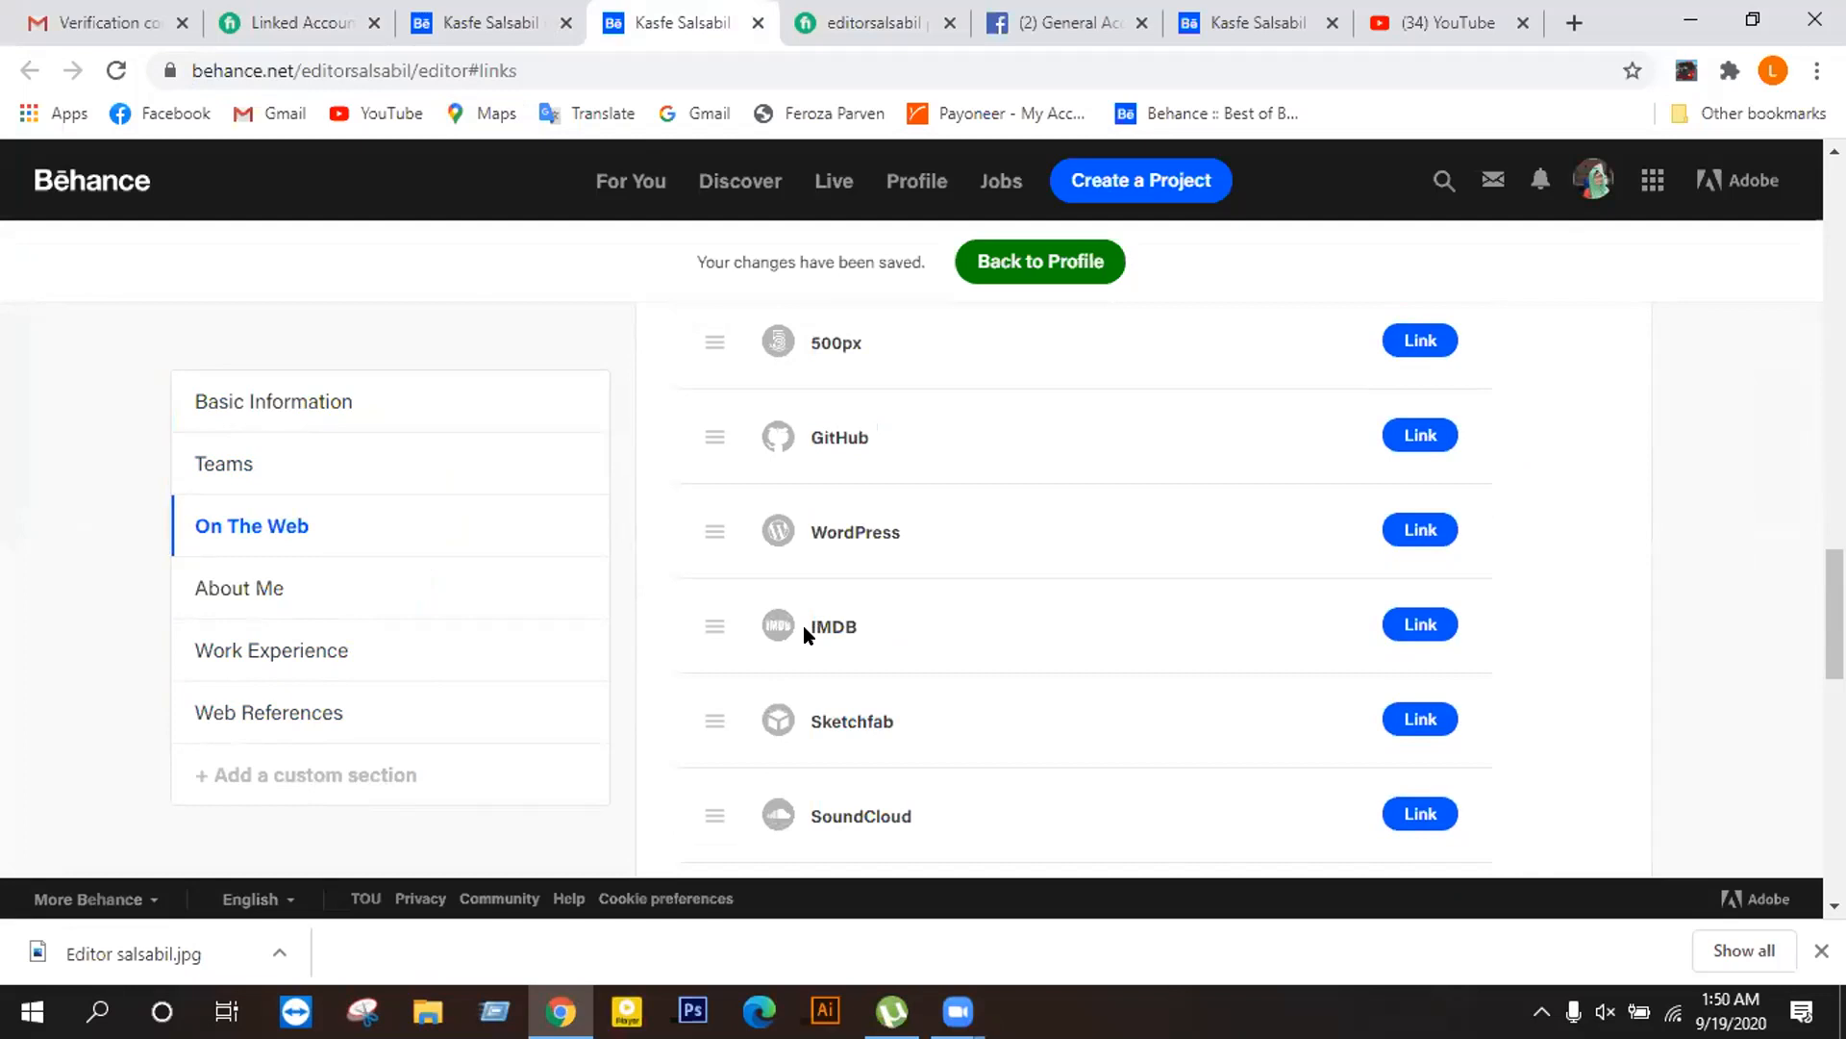
{"action": "scroll", "coordinate": [806, 623], "scroll_direction": "down", "scroll_amount": 4}
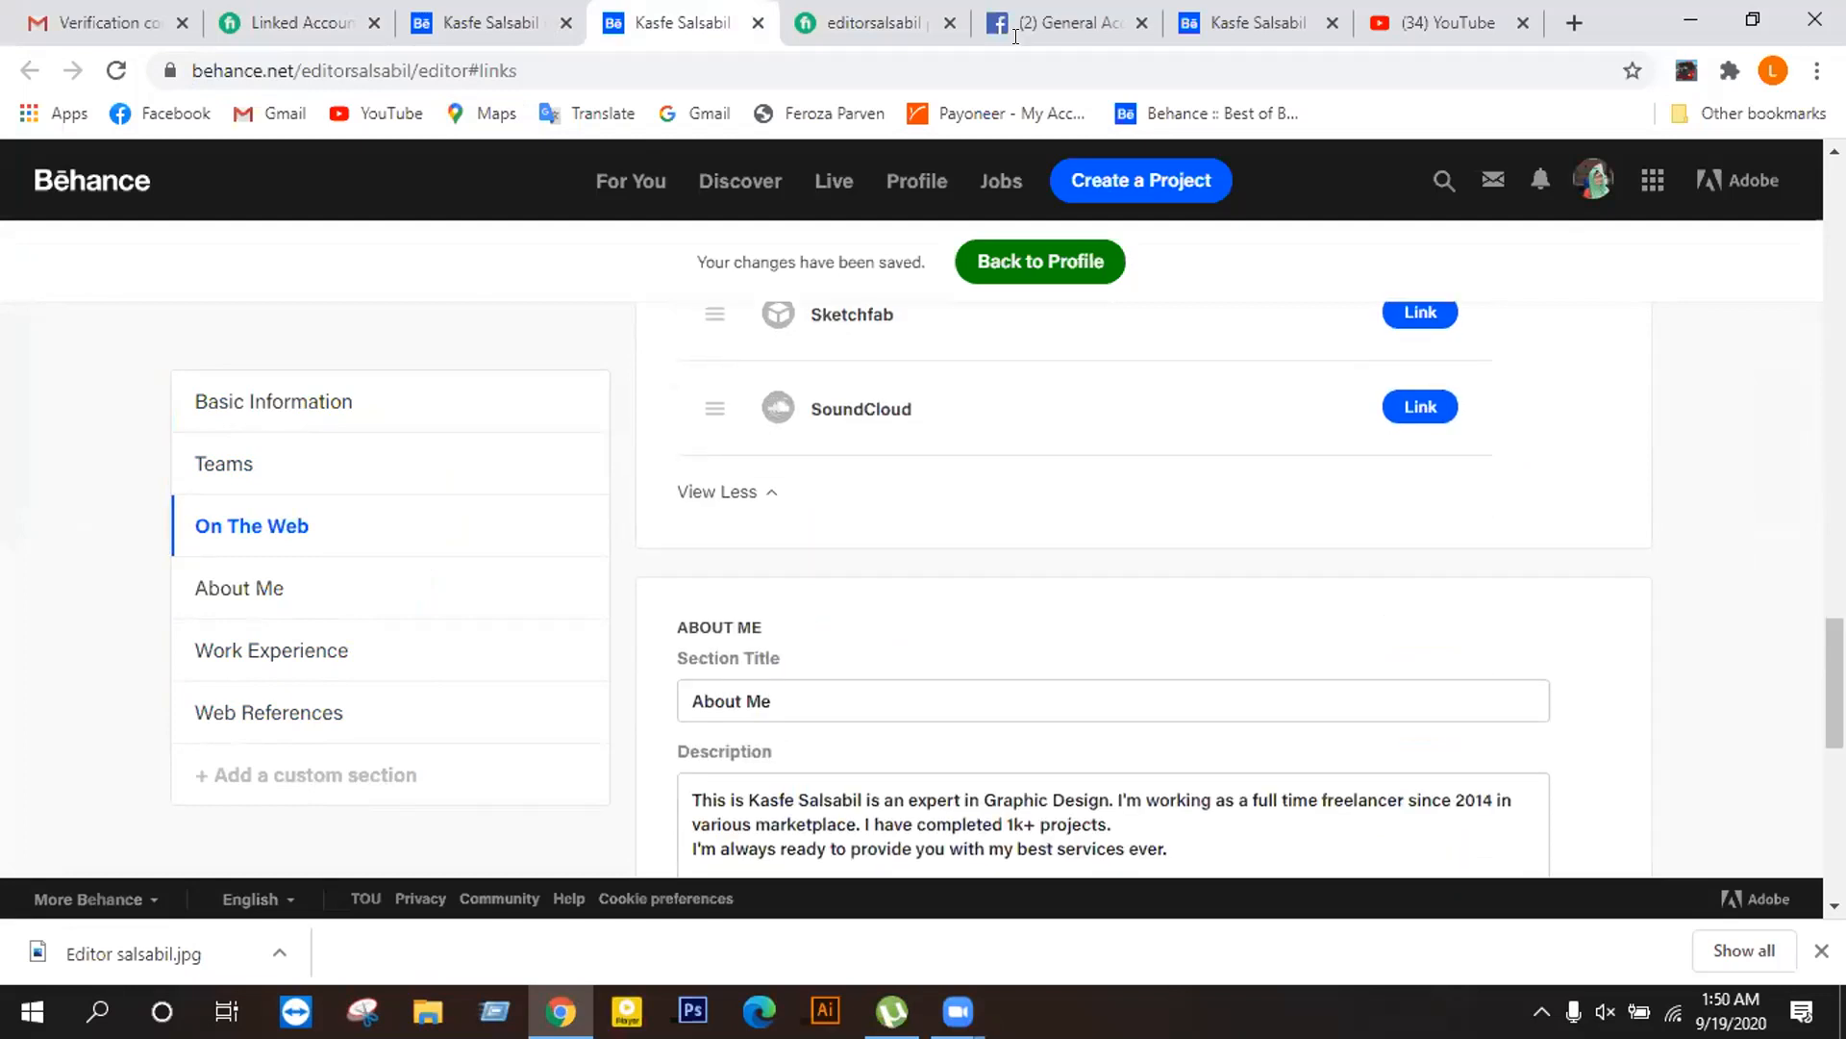
{"action": "scroll", "coordinate": [992, 387], "scroll_direction": "down", "scroll_amount": 3}
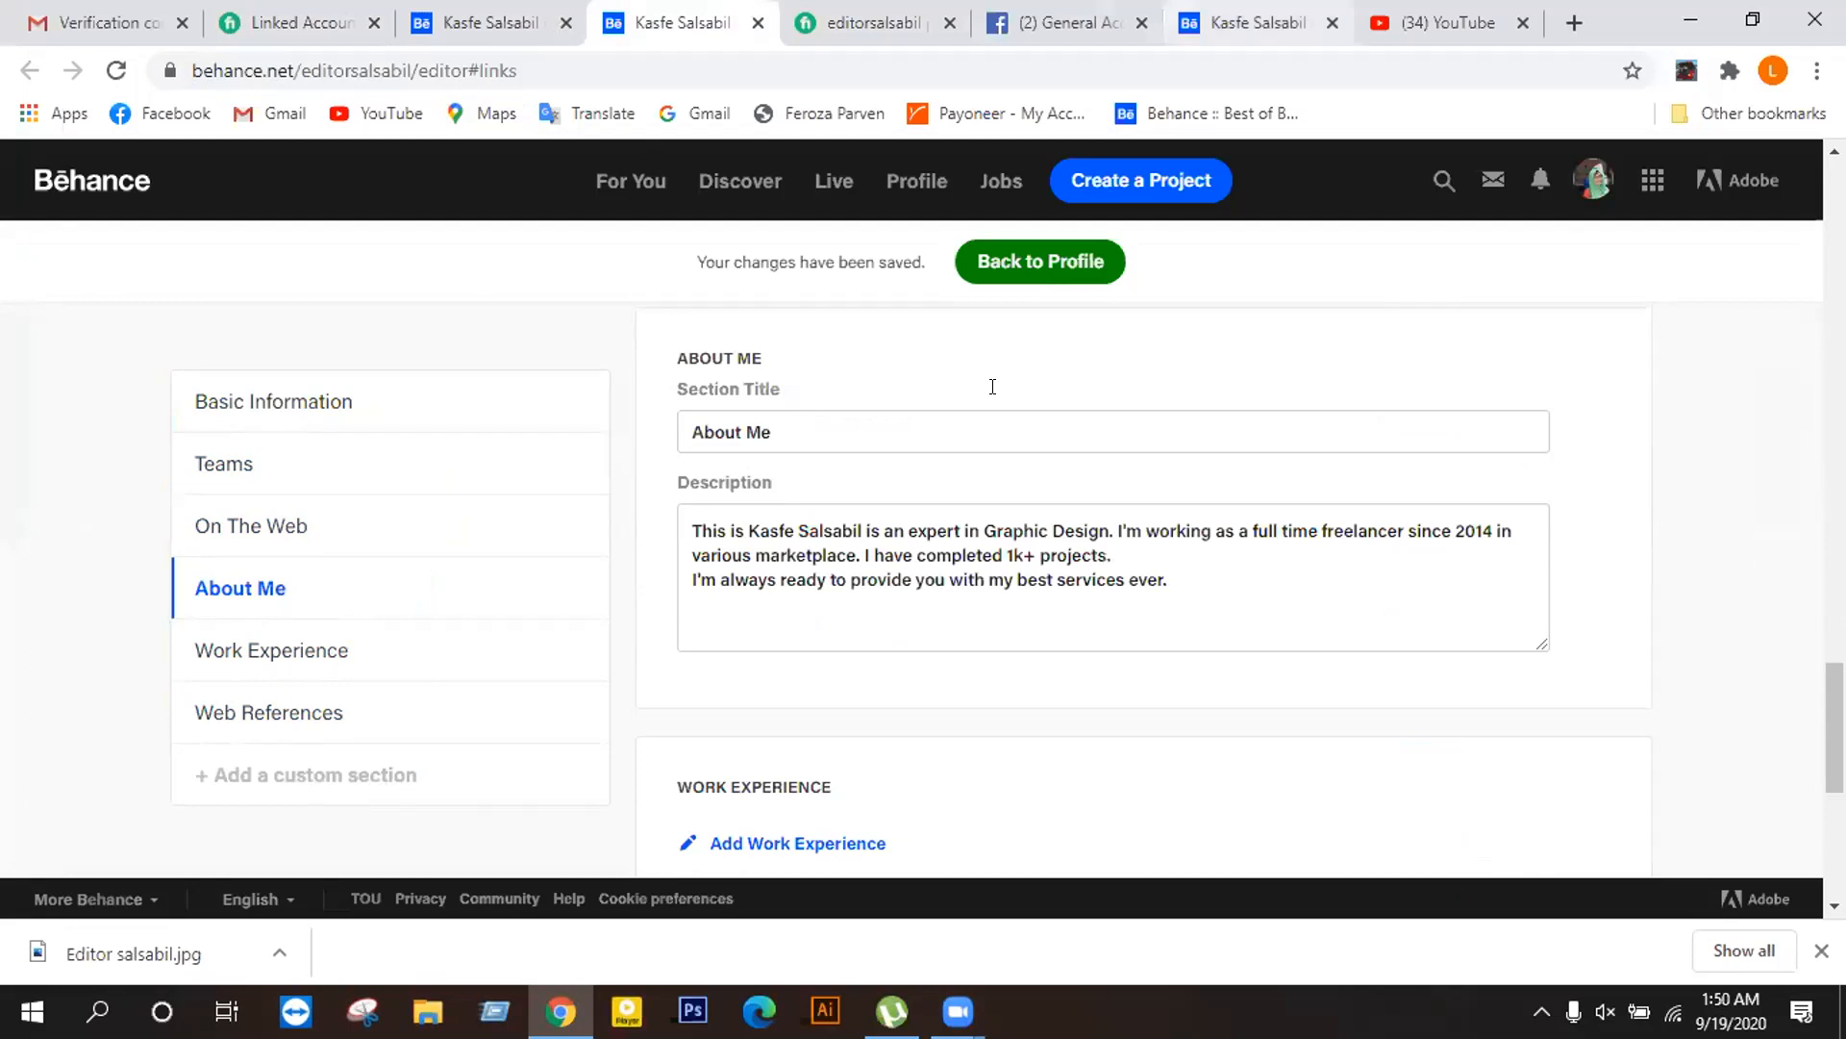
{"action": "left_click", "coordinate": [1069, 23]}
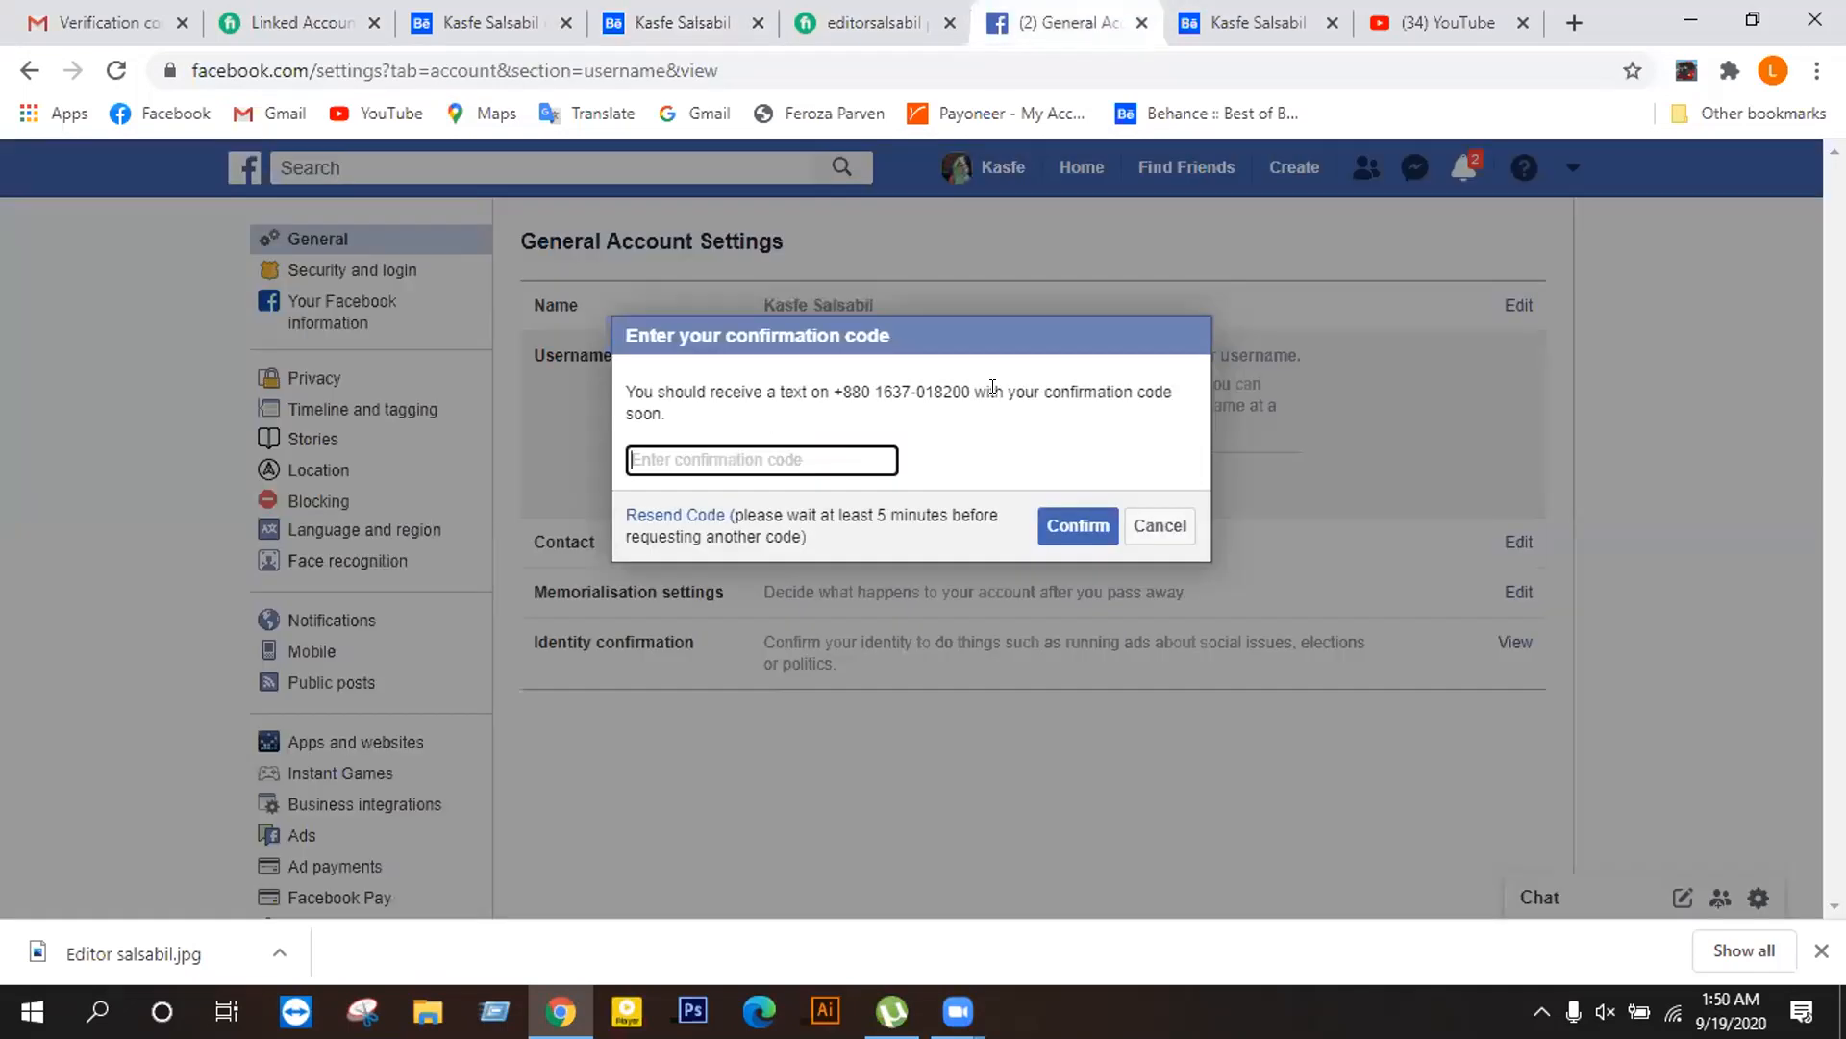
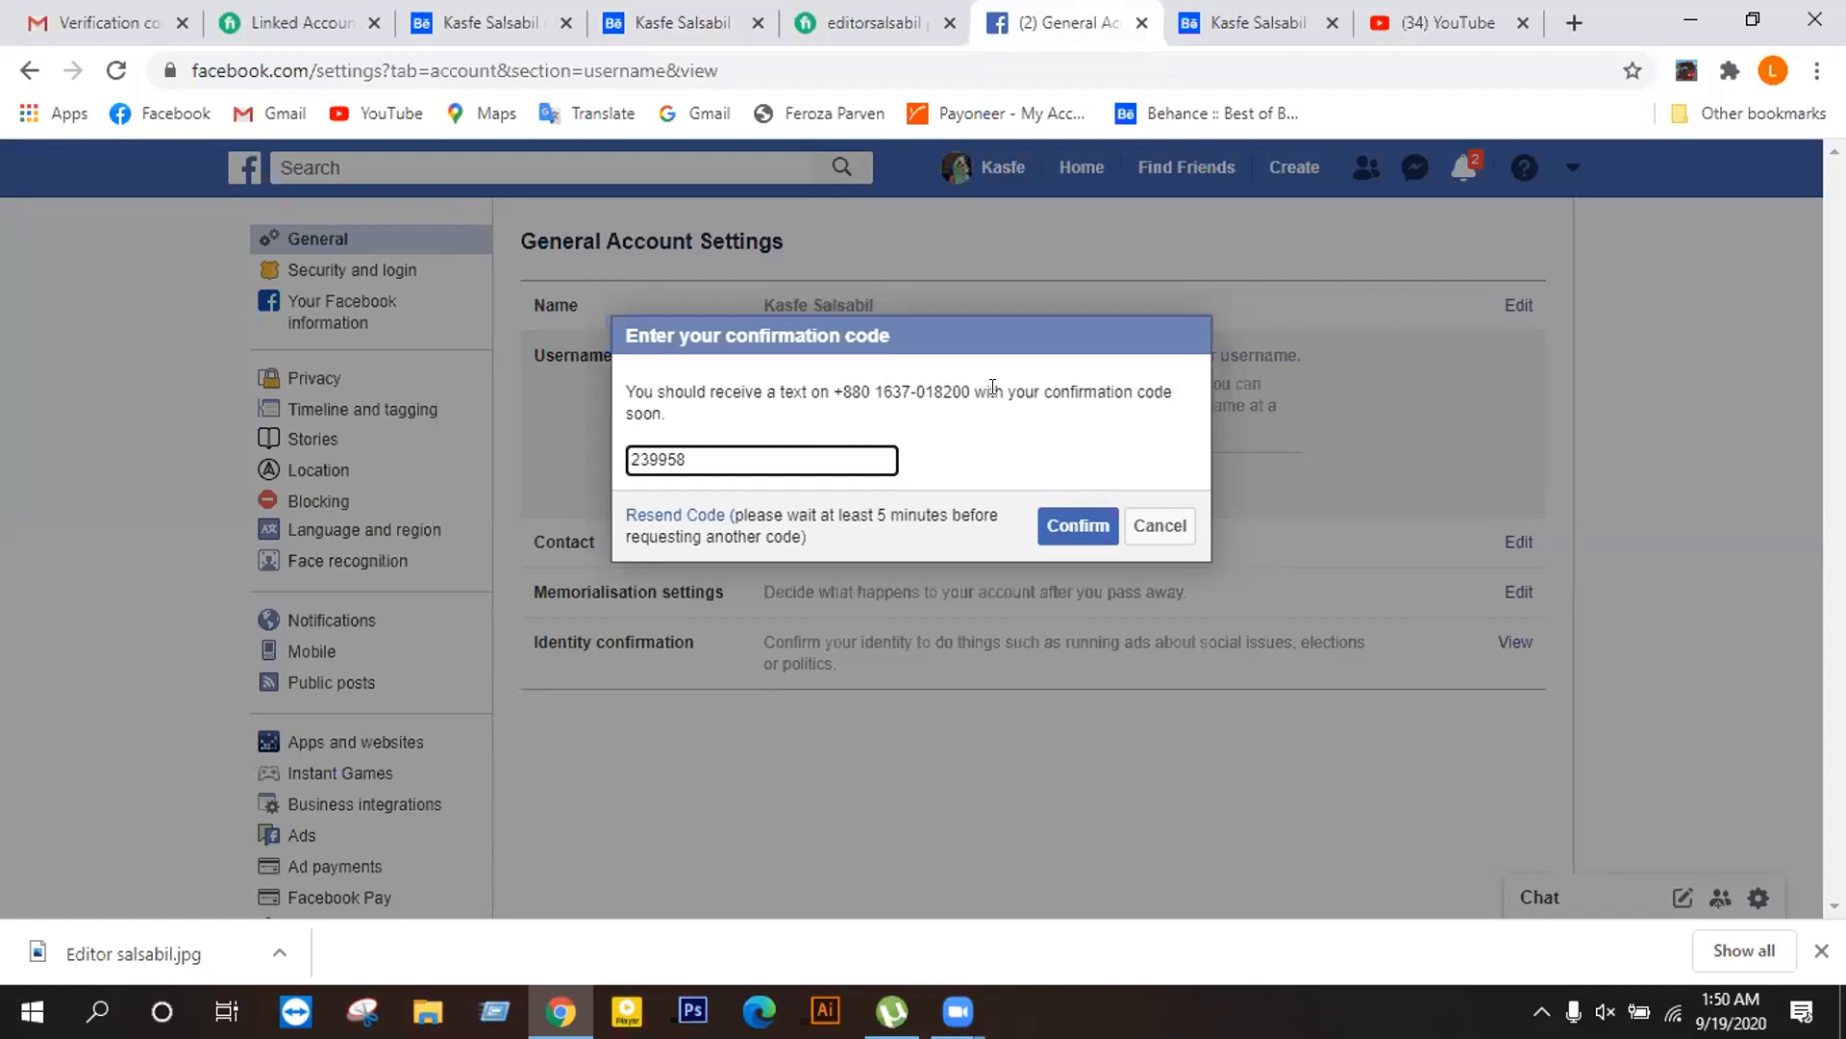
Enter the texted confirmation code, keep phone sharing at Friends, and save the settings
{"action": "left_click", "coordinate": [1074, 527]}
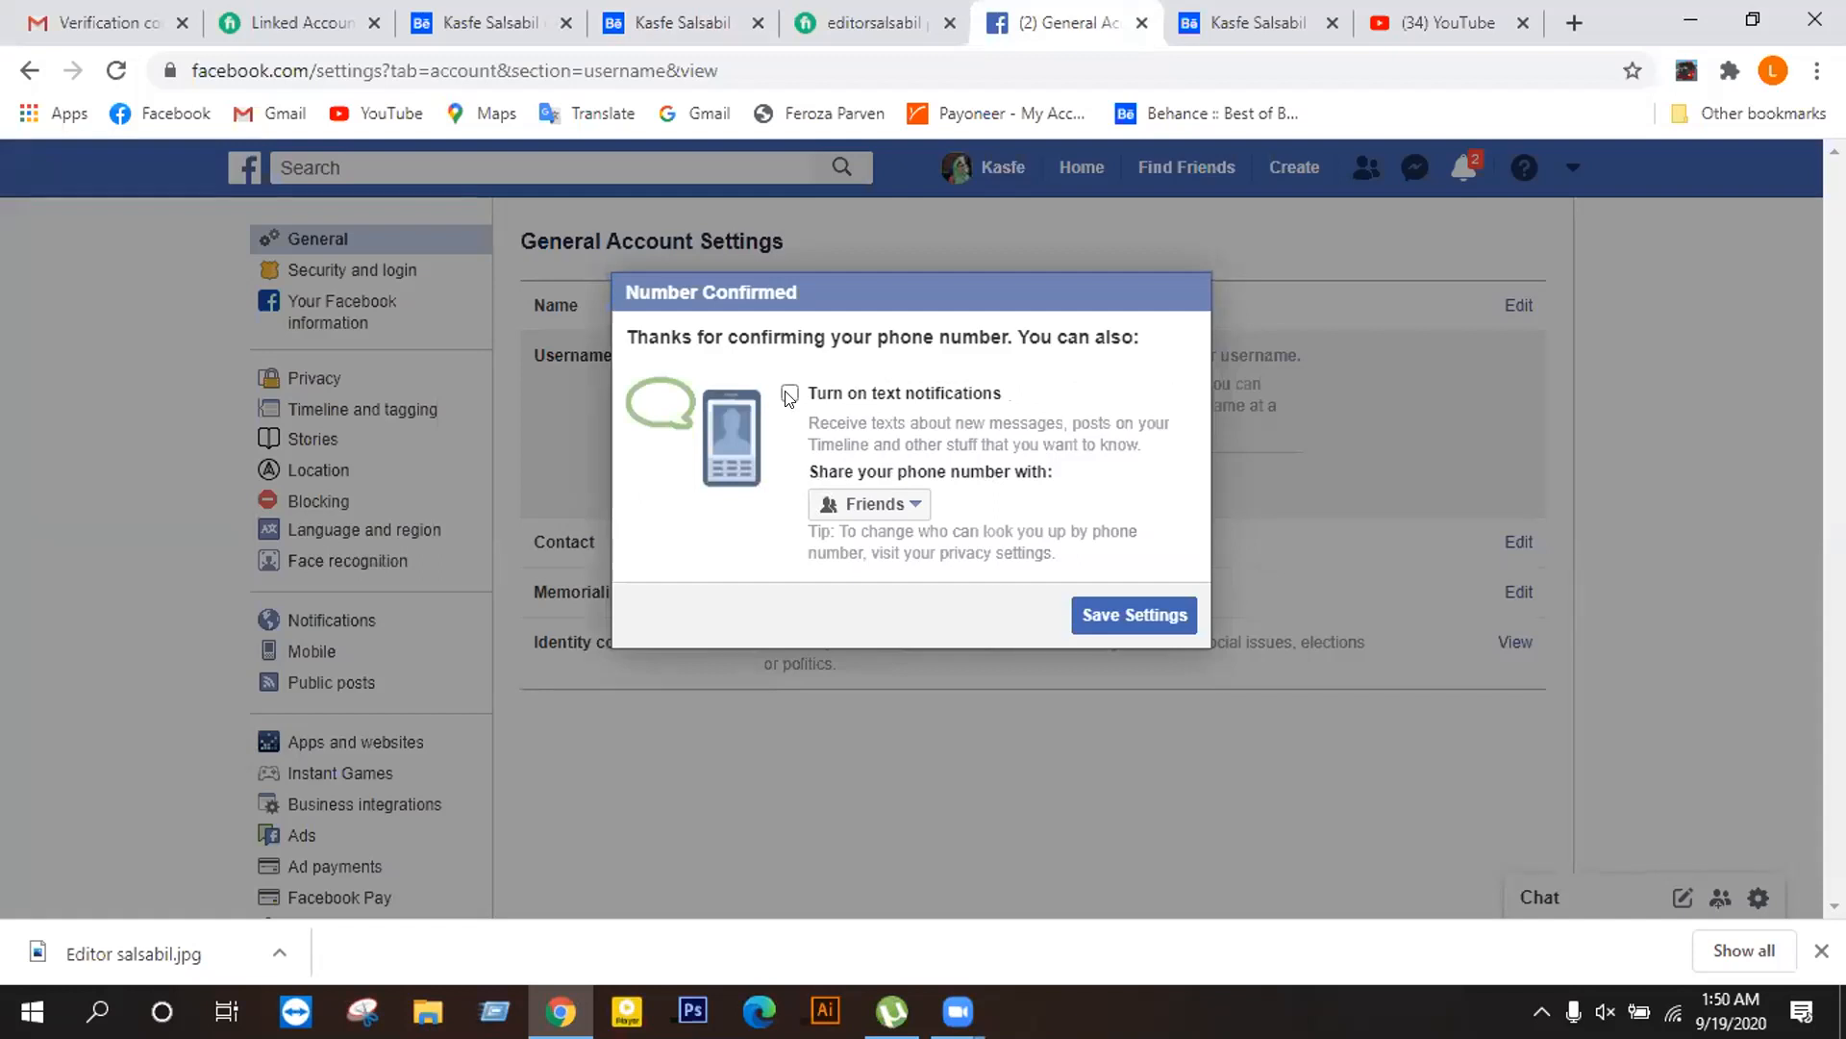
{"action": "left_click", "coordinate": [880, 505]}
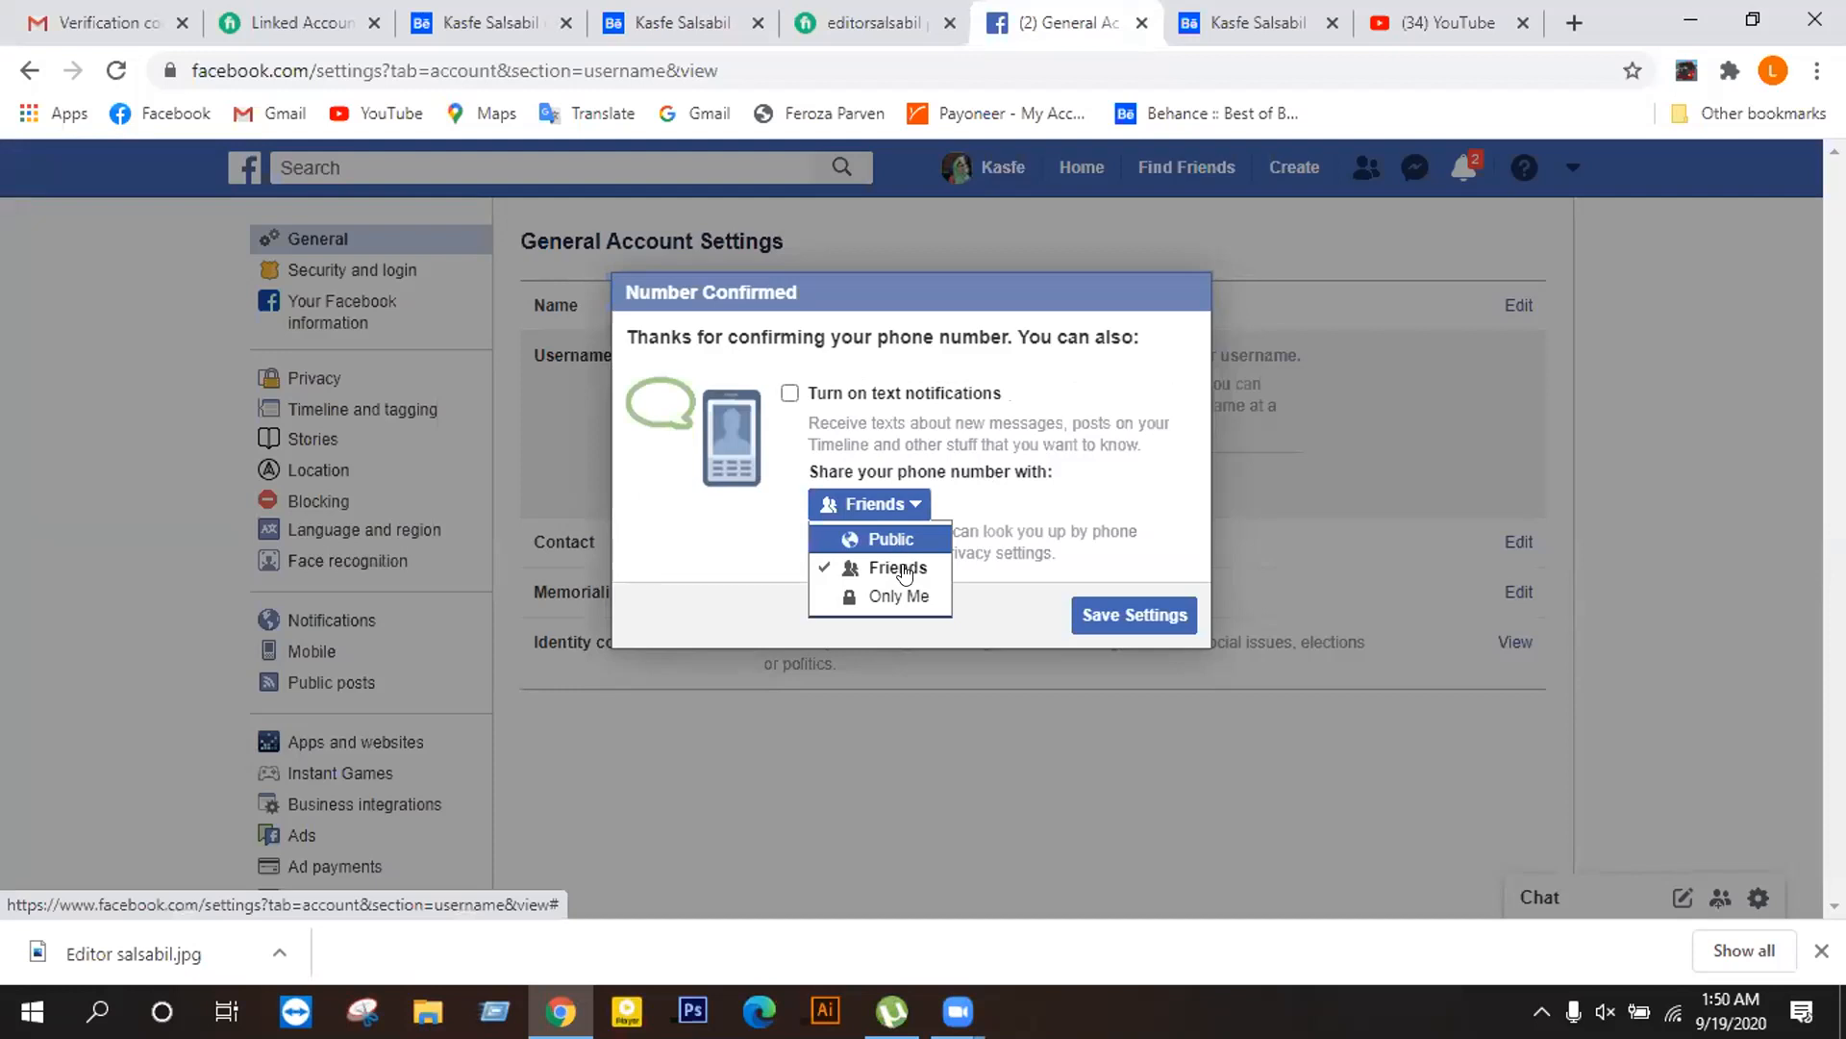
{"action": "left_click", "coordinate": [743, 561]}
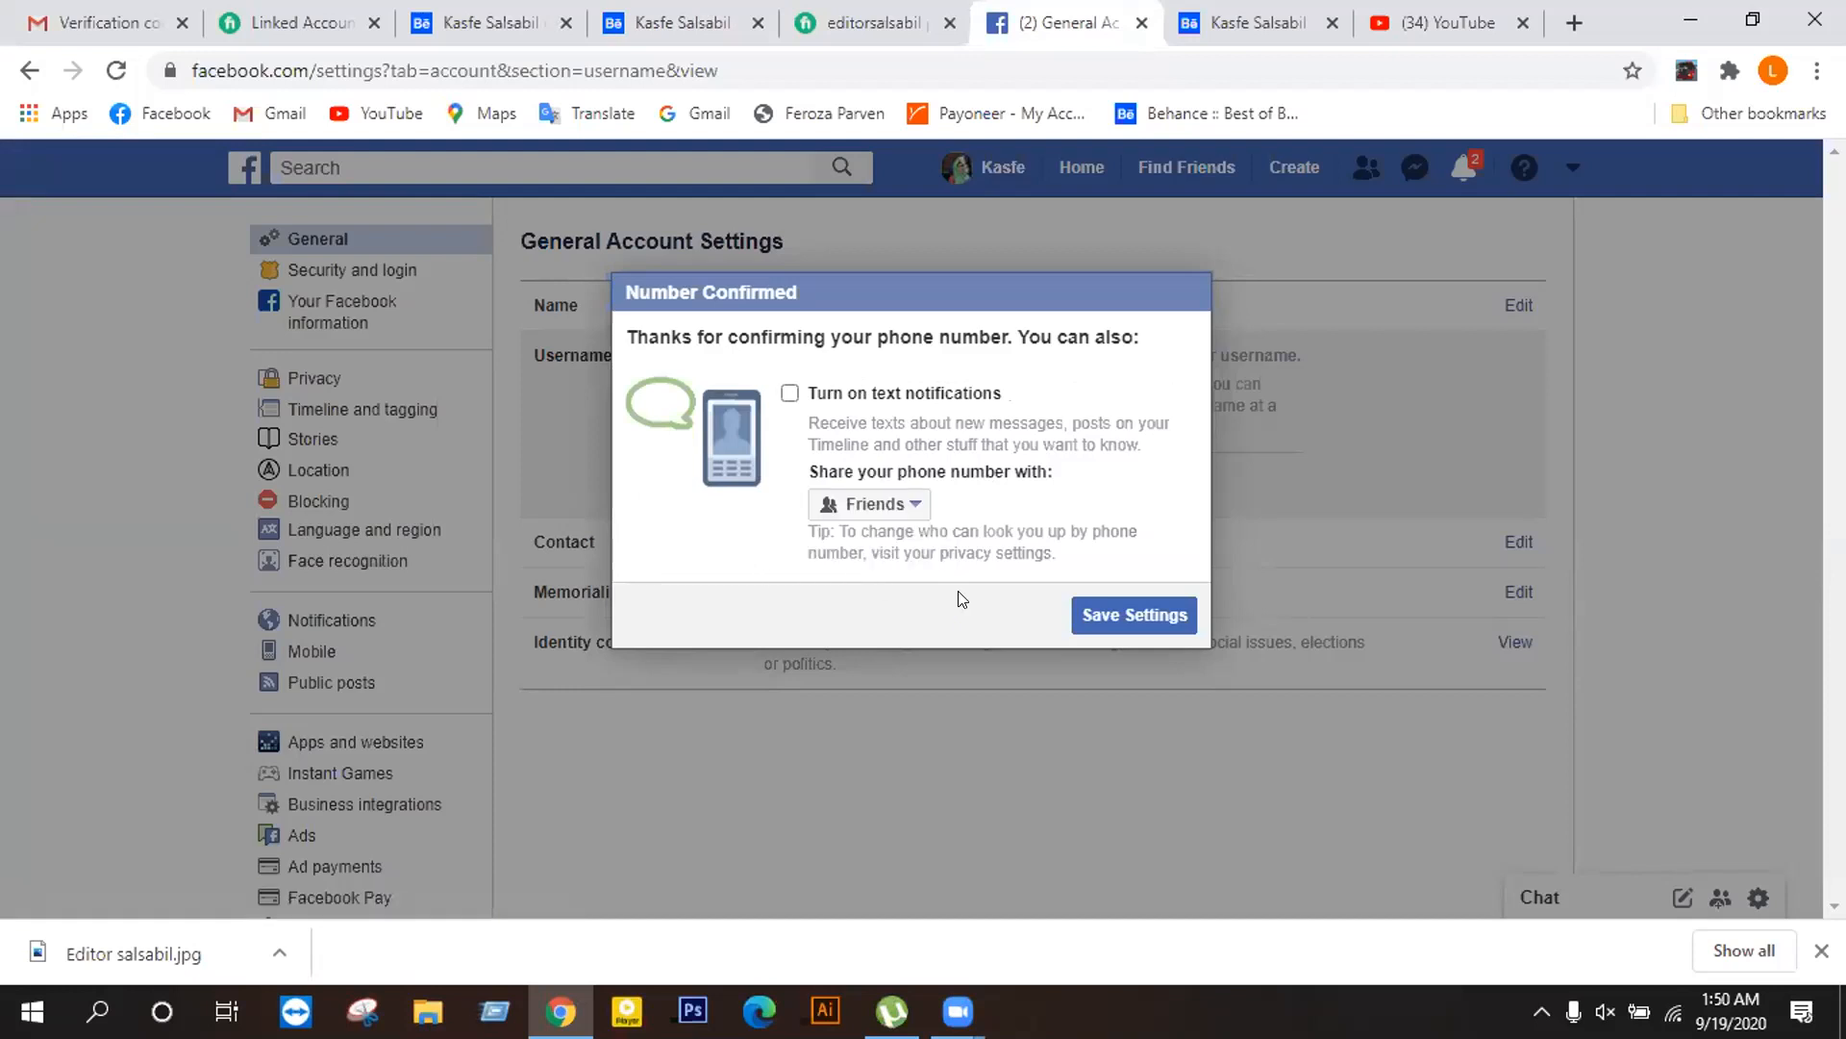
{"action": "left_click", "coordinate": [1096, 616]}
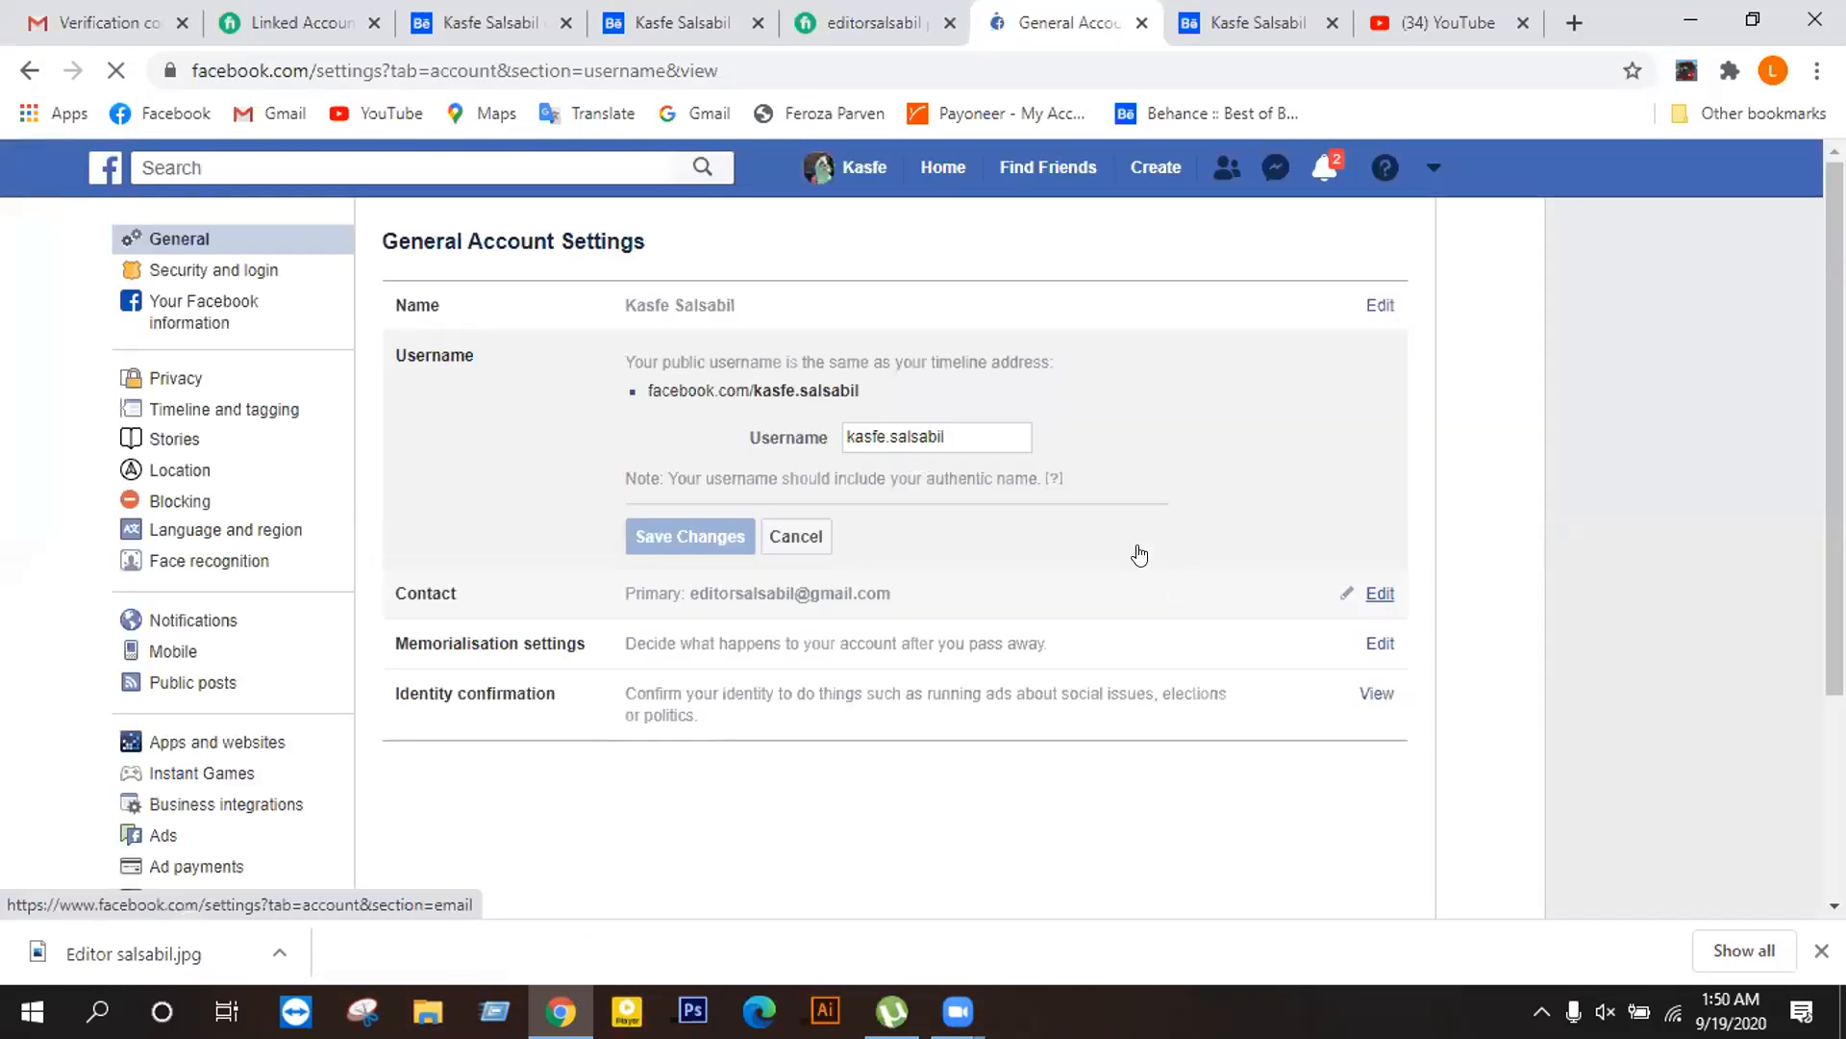
{"action": "left_click", "coordinate": [896, 440]}
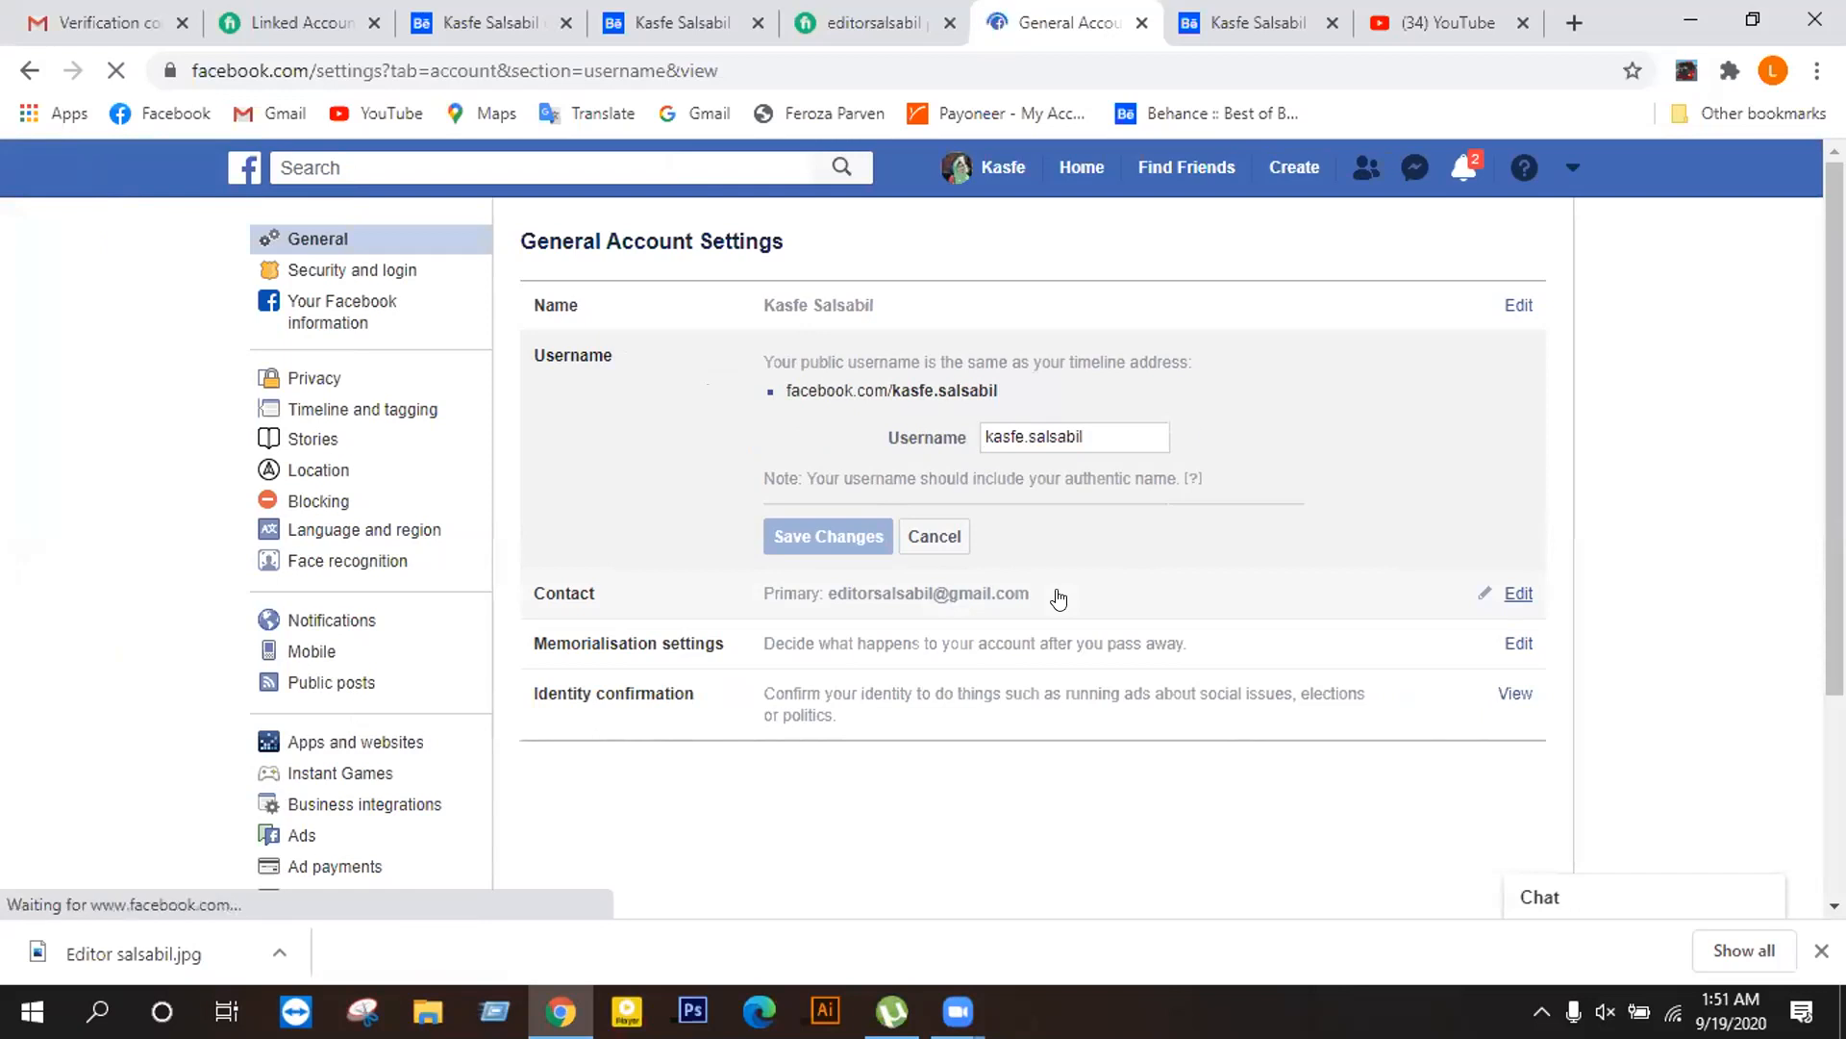
Replace the old Facebook username with the new handle and save the change
{"action": "left_click", "coordinate": [1034, 441]}
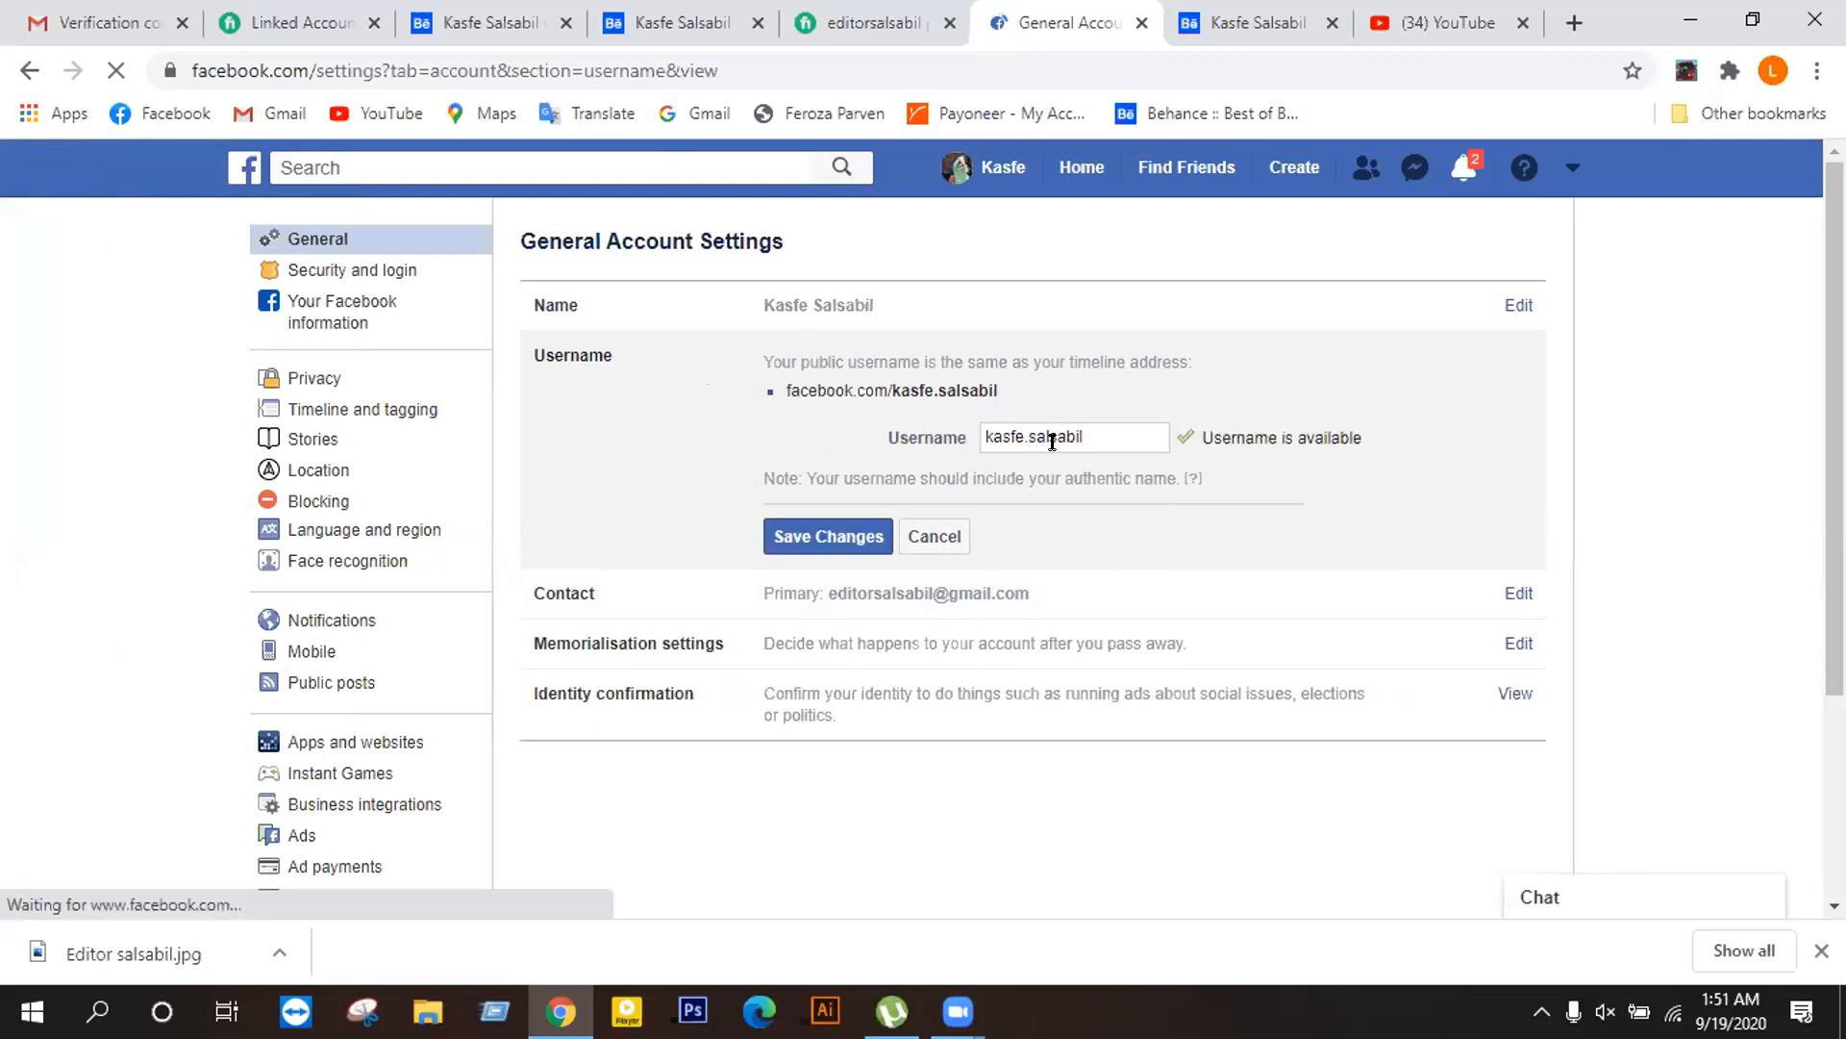
{"action": "key", "text": "BackSpace"}
{"action": "key", "text": "BackSpace"}
{"action": "key", "text": "BackSpace"}
{"action": "key", "text": "BackSpace"}
{"action": "key", "text": "BackSpace"}
{"action": "key", "text": "BackSpace"}
{"action": "type", "text": "editor"}
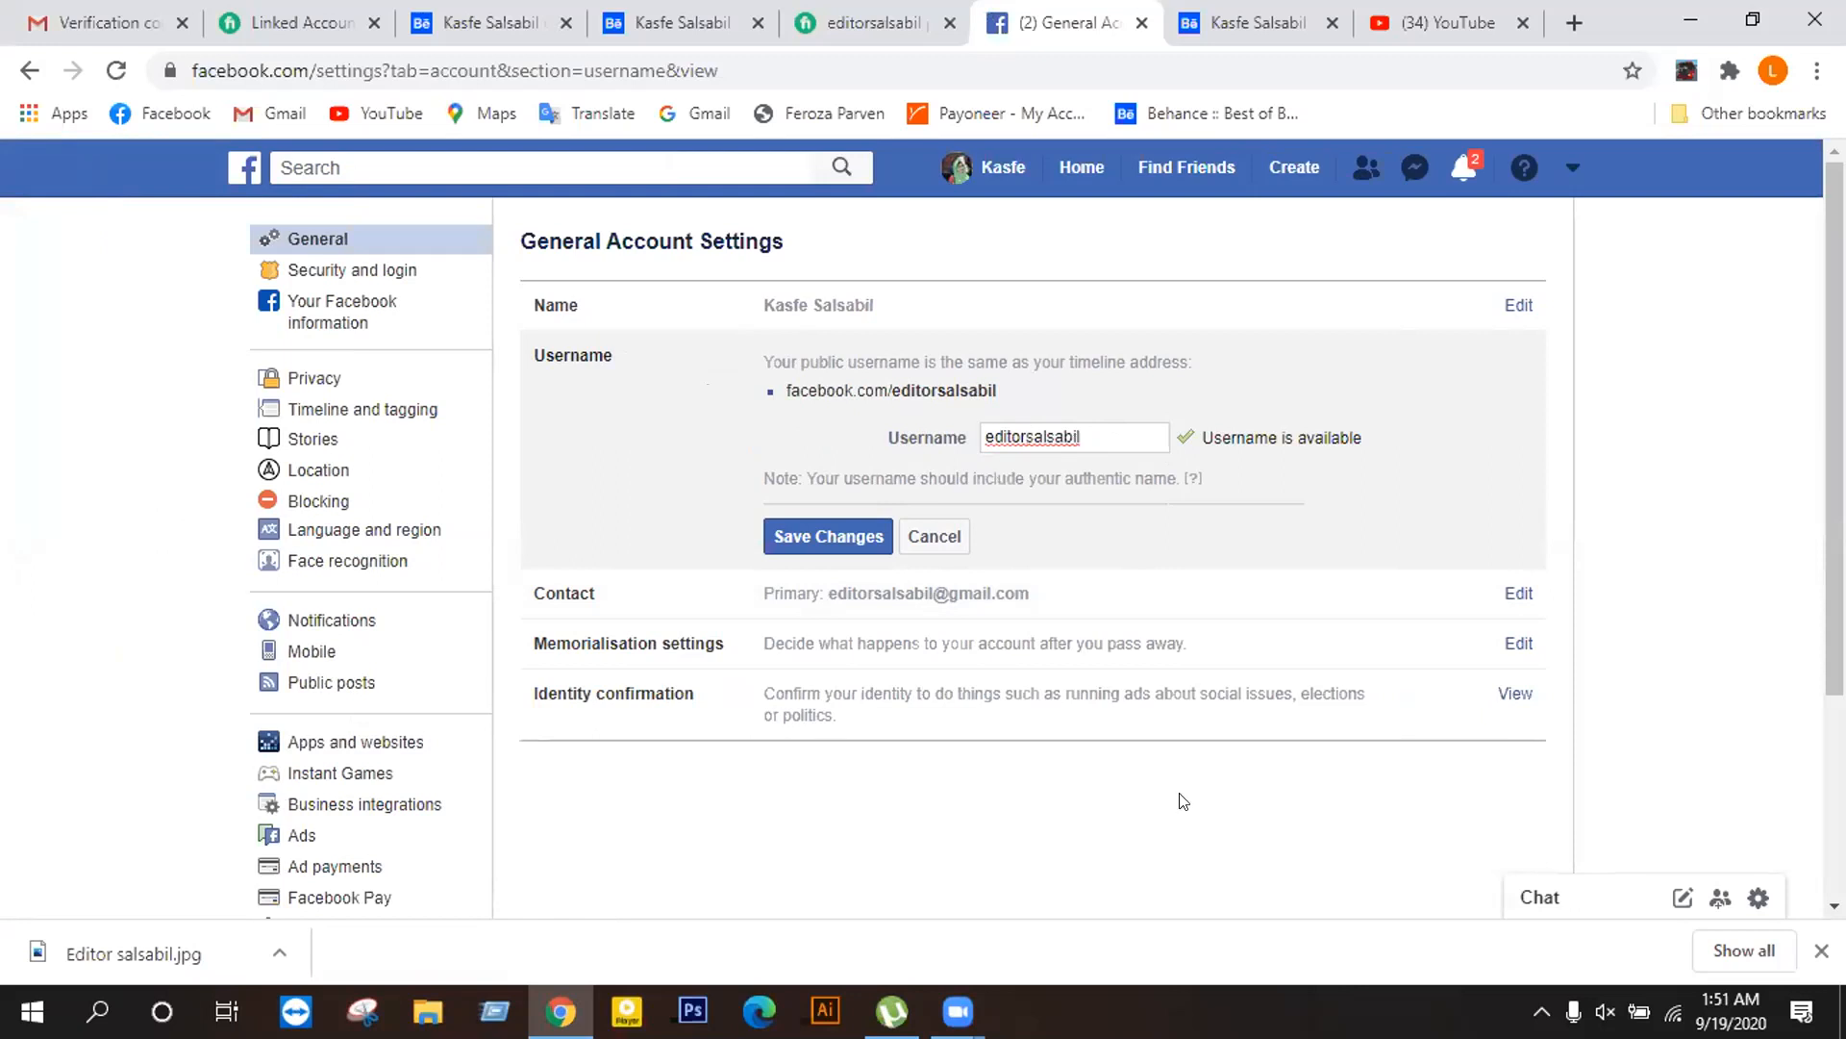
{"action": "left_click", "coordinate": [792, 539]}
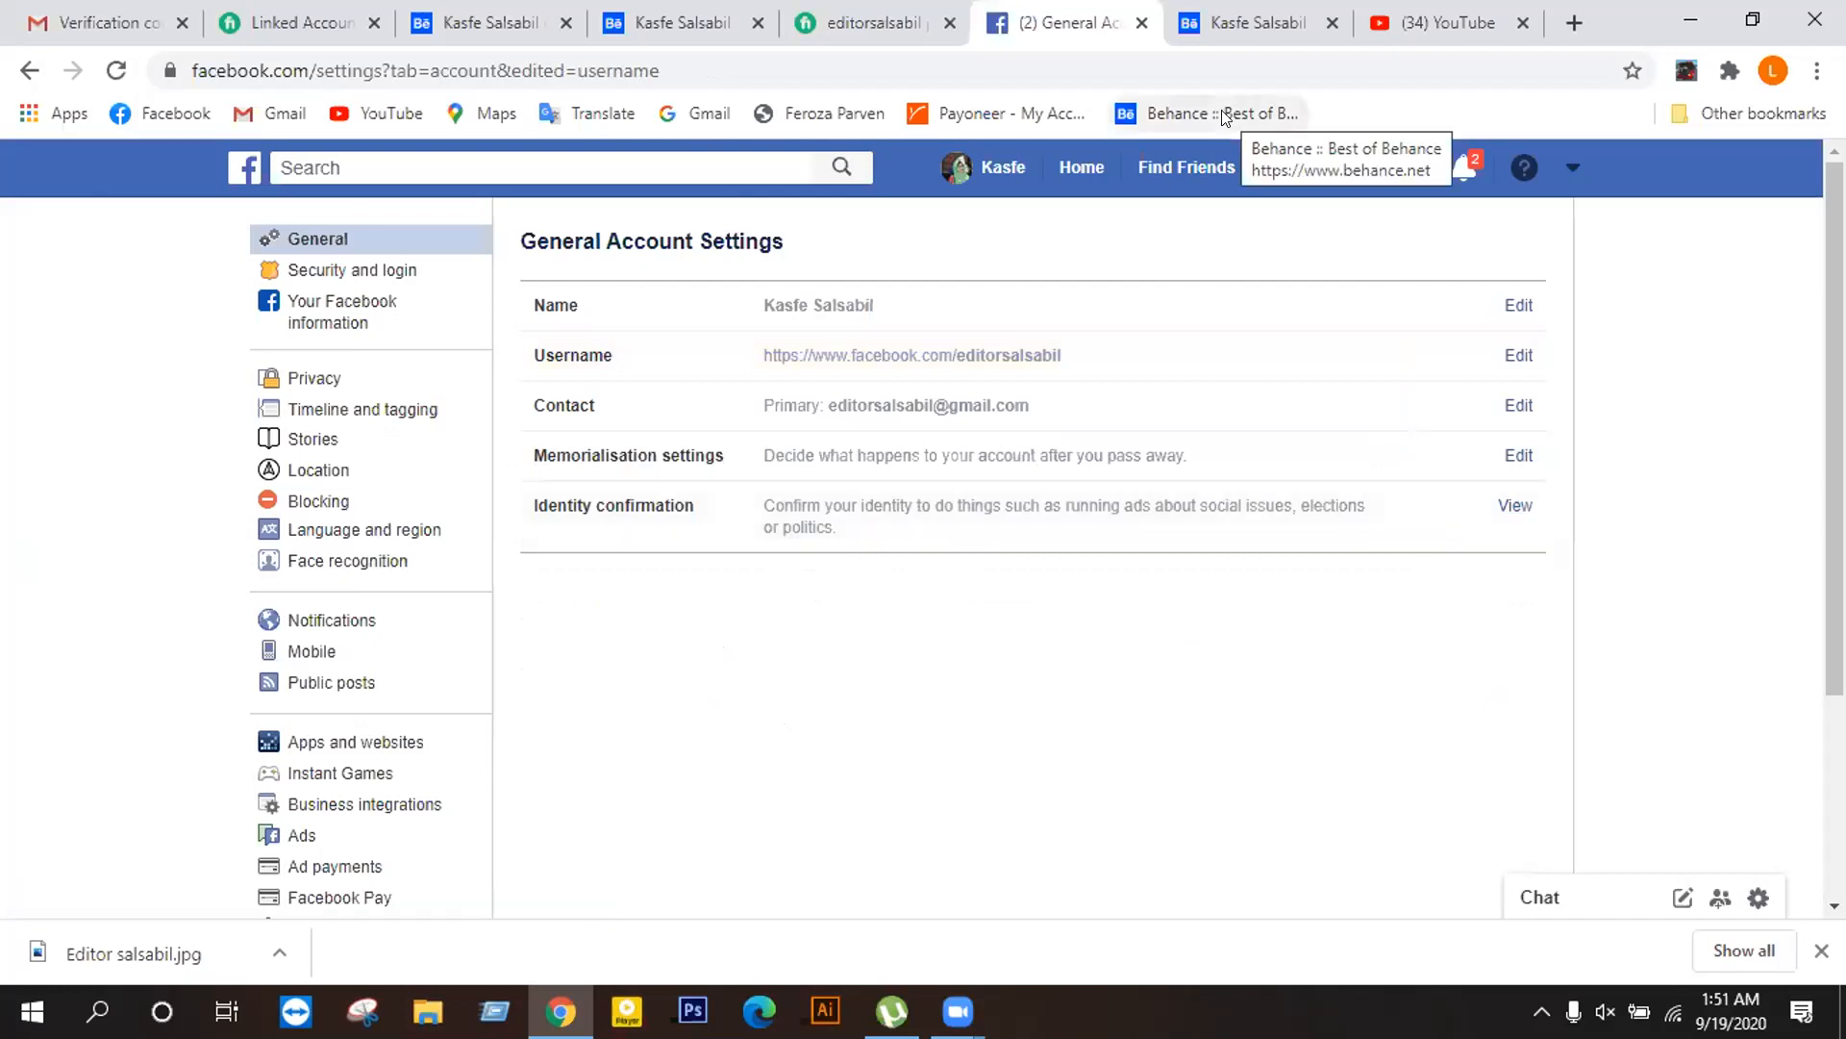
Search 'my ip' in a new tab and select the public IP address shown
{"action": "left_click", "coordinate": [1573, 23]}
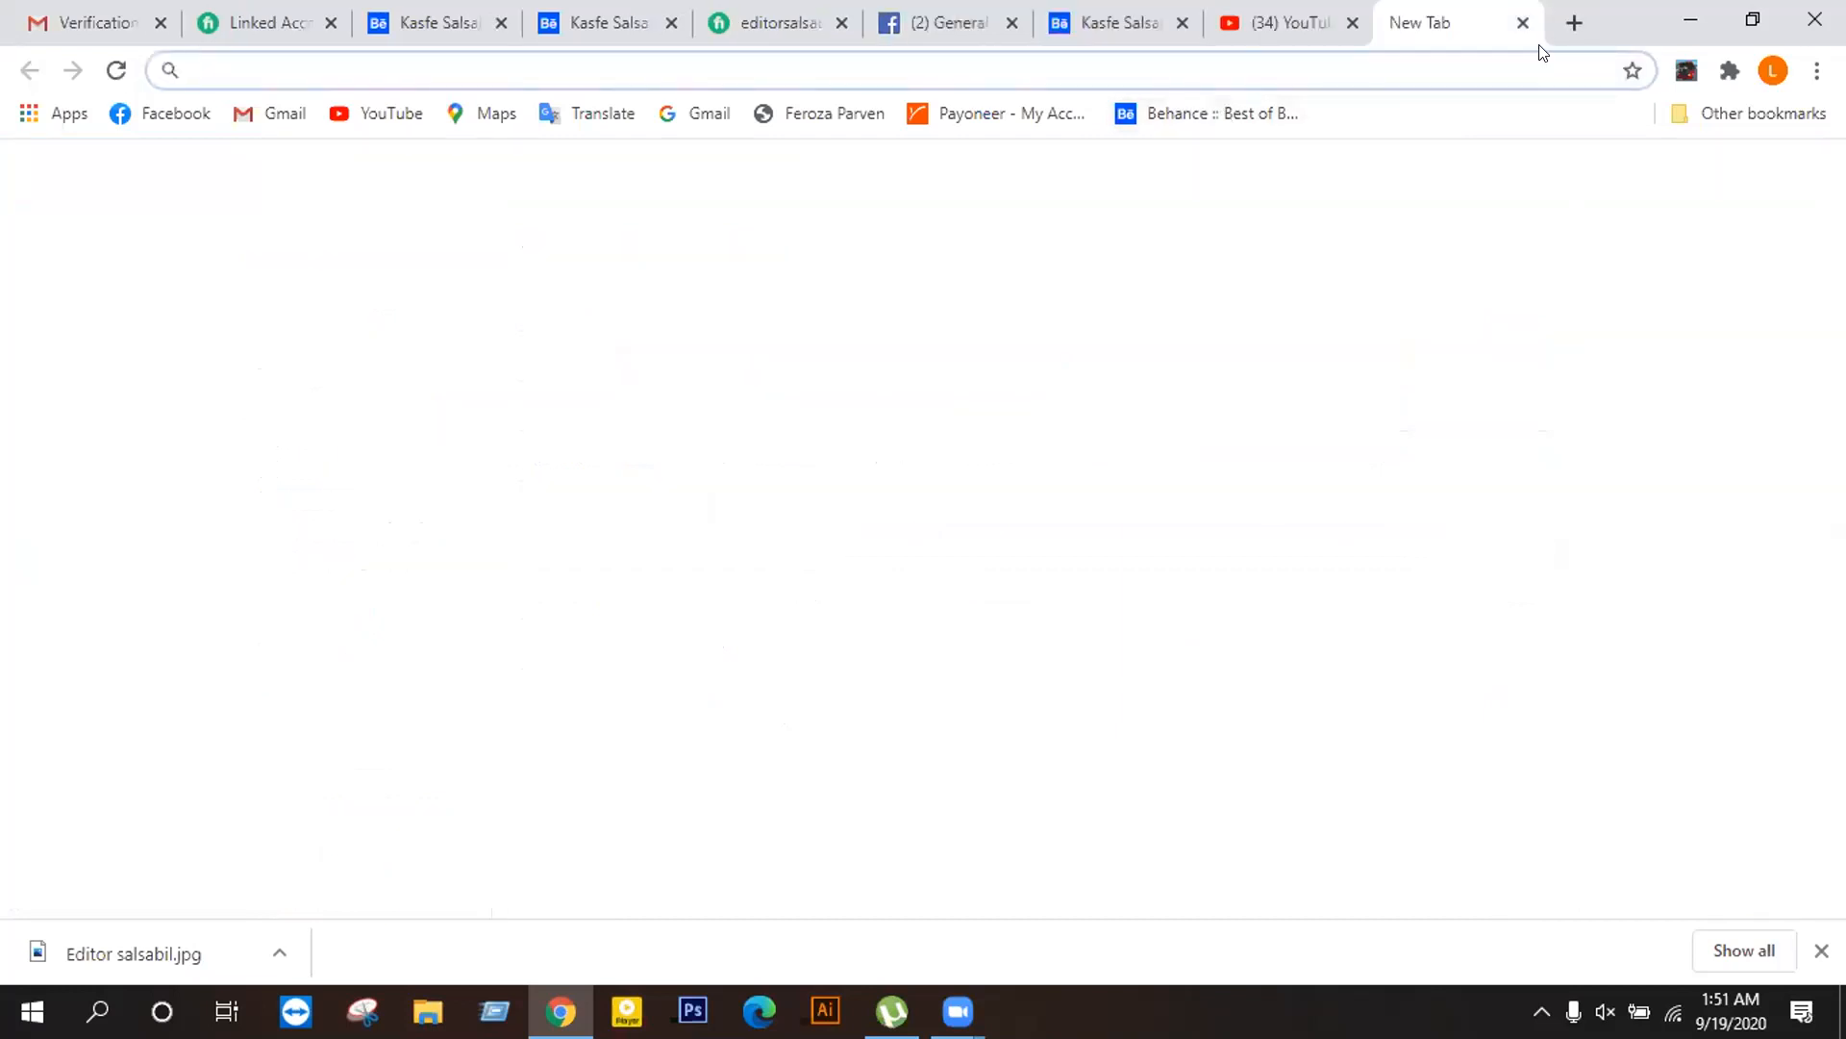
{"action": "type", "text": "my "}
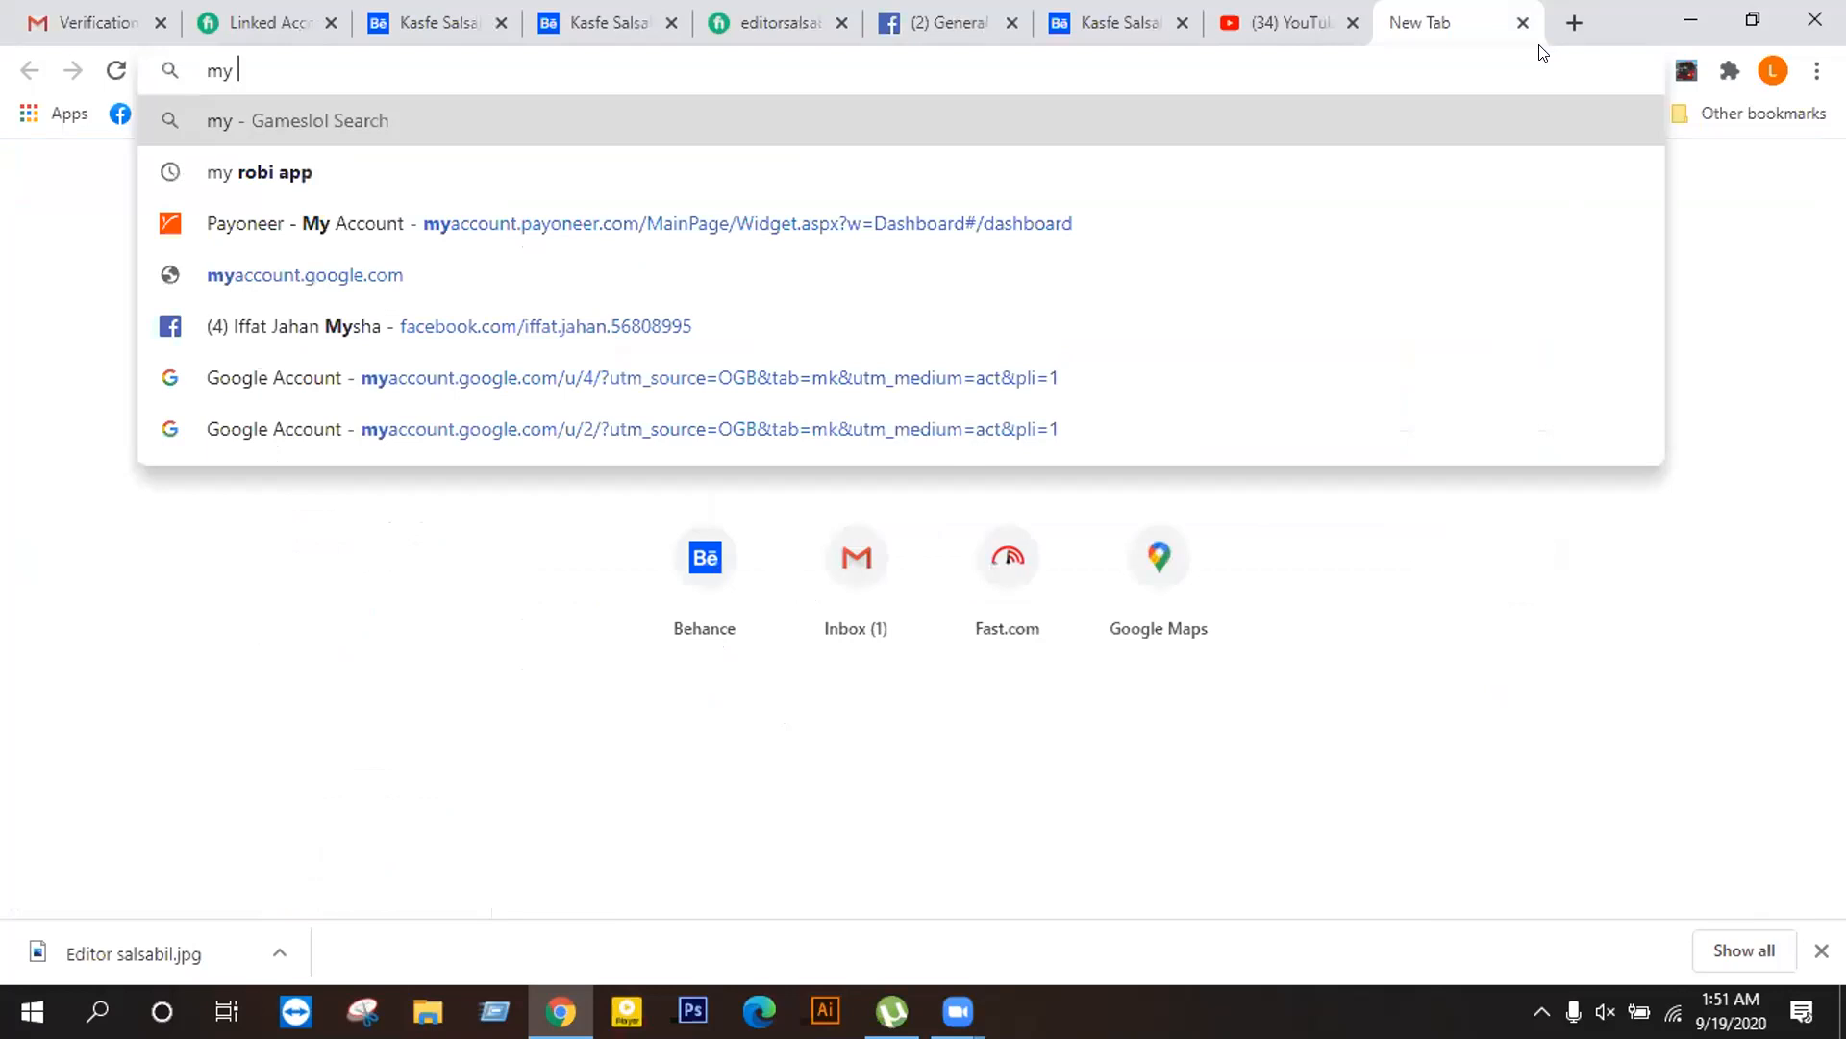
{"action": "type", "text": "ip"}
{"action": "key", "text": "Return"}
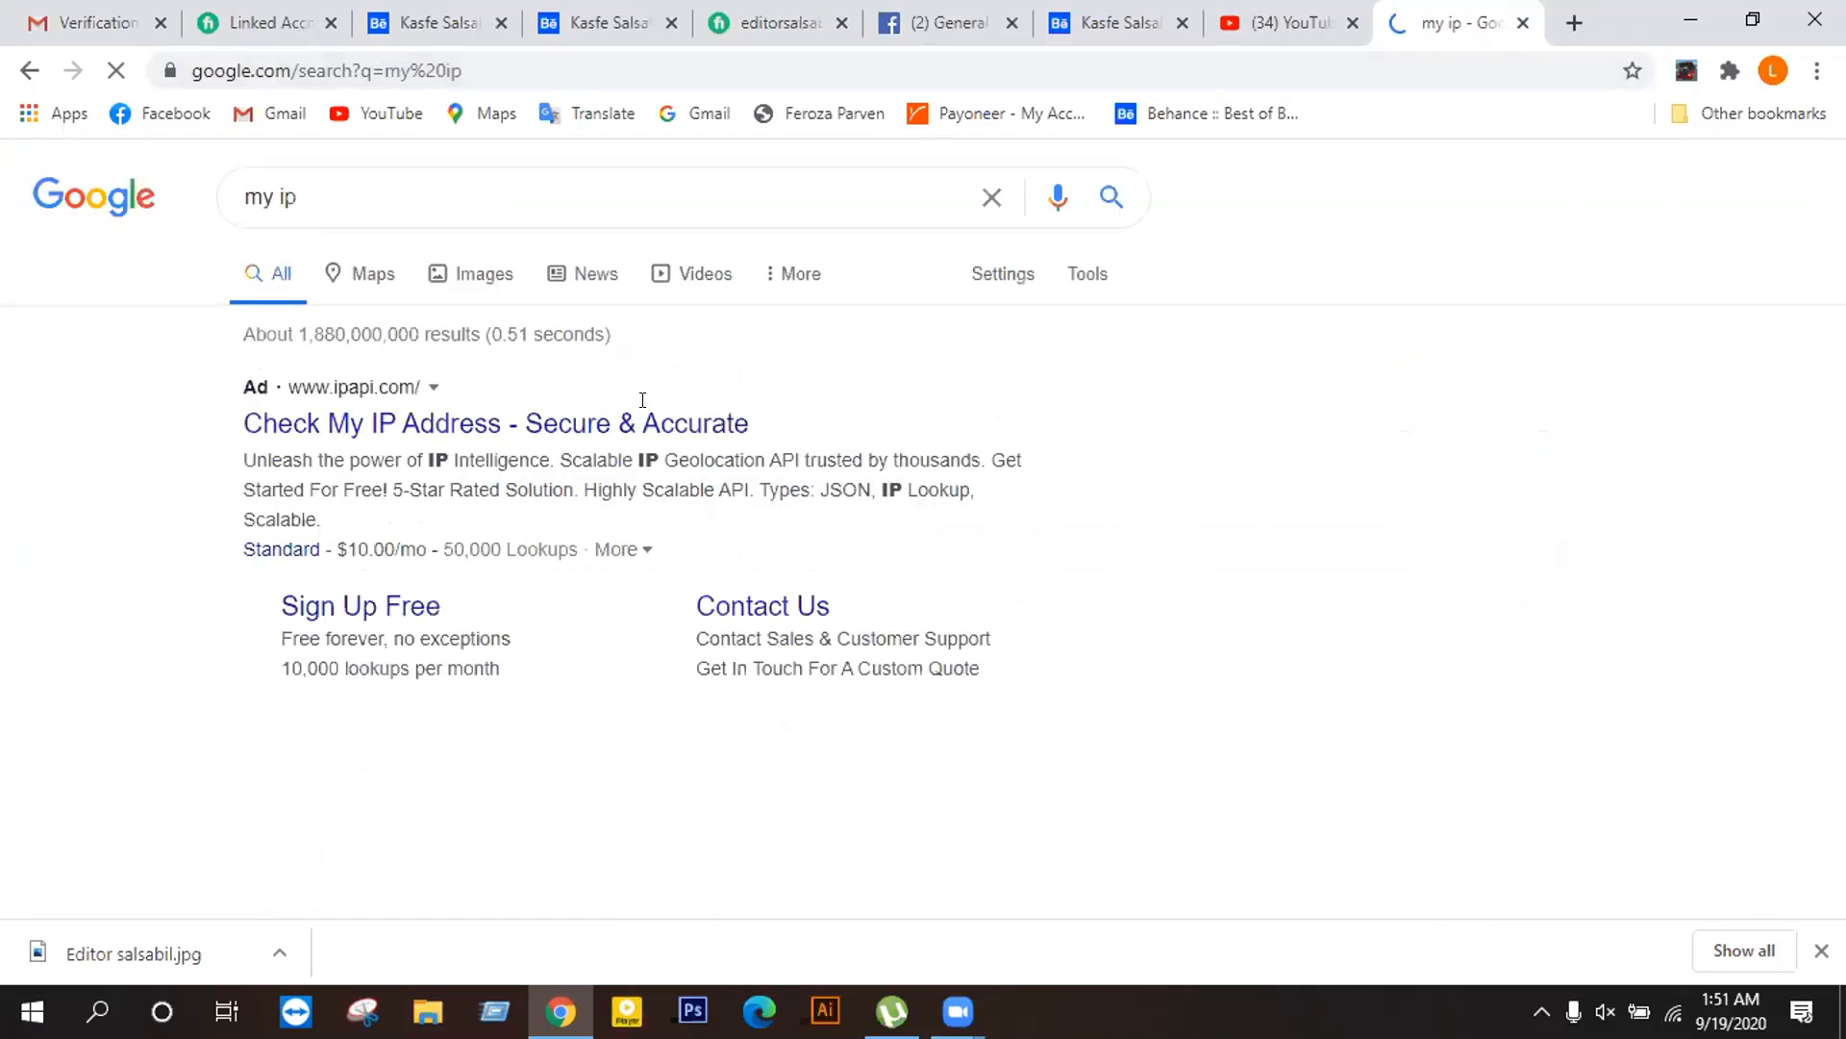
{"action": "scroll", "coordinate": [535, 302], "scroll_direction": "down", "scroll_amount": 1}
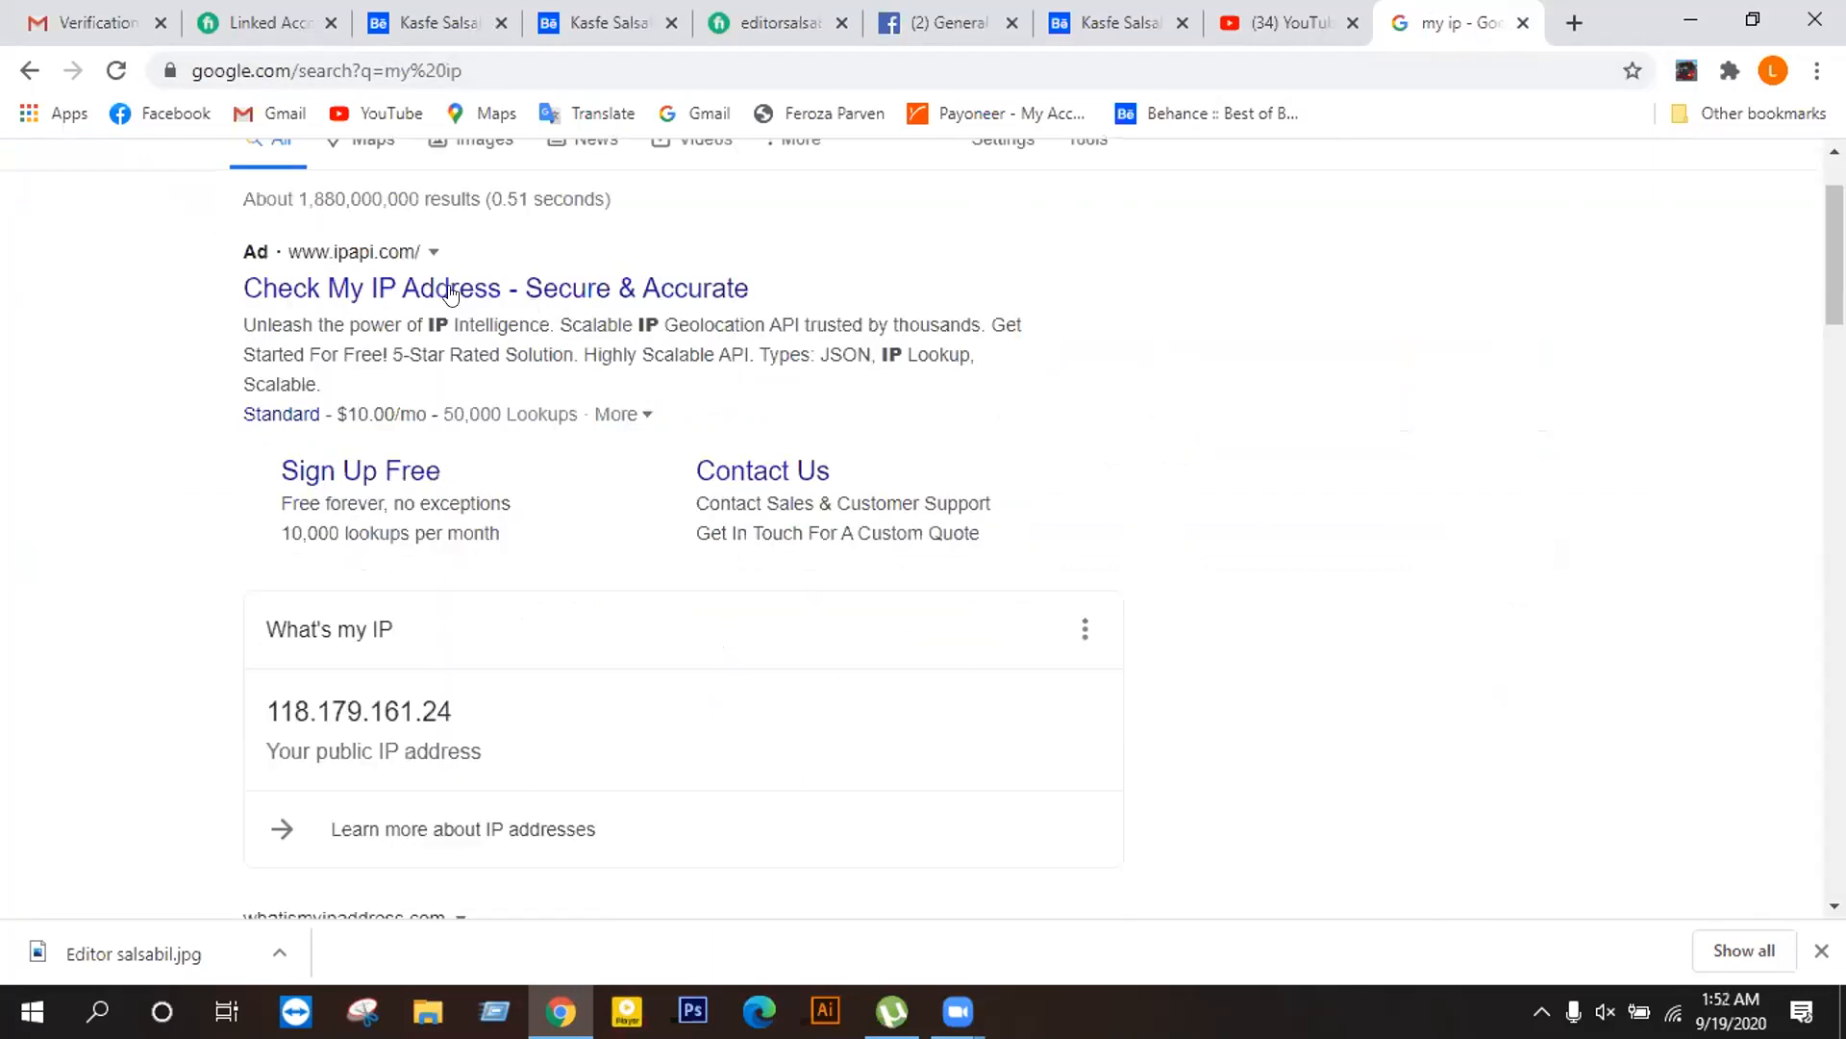
{"action": "scroll", "coordinate": [433, 383], "scroll_direction": "down", "scroll_amount": 1}
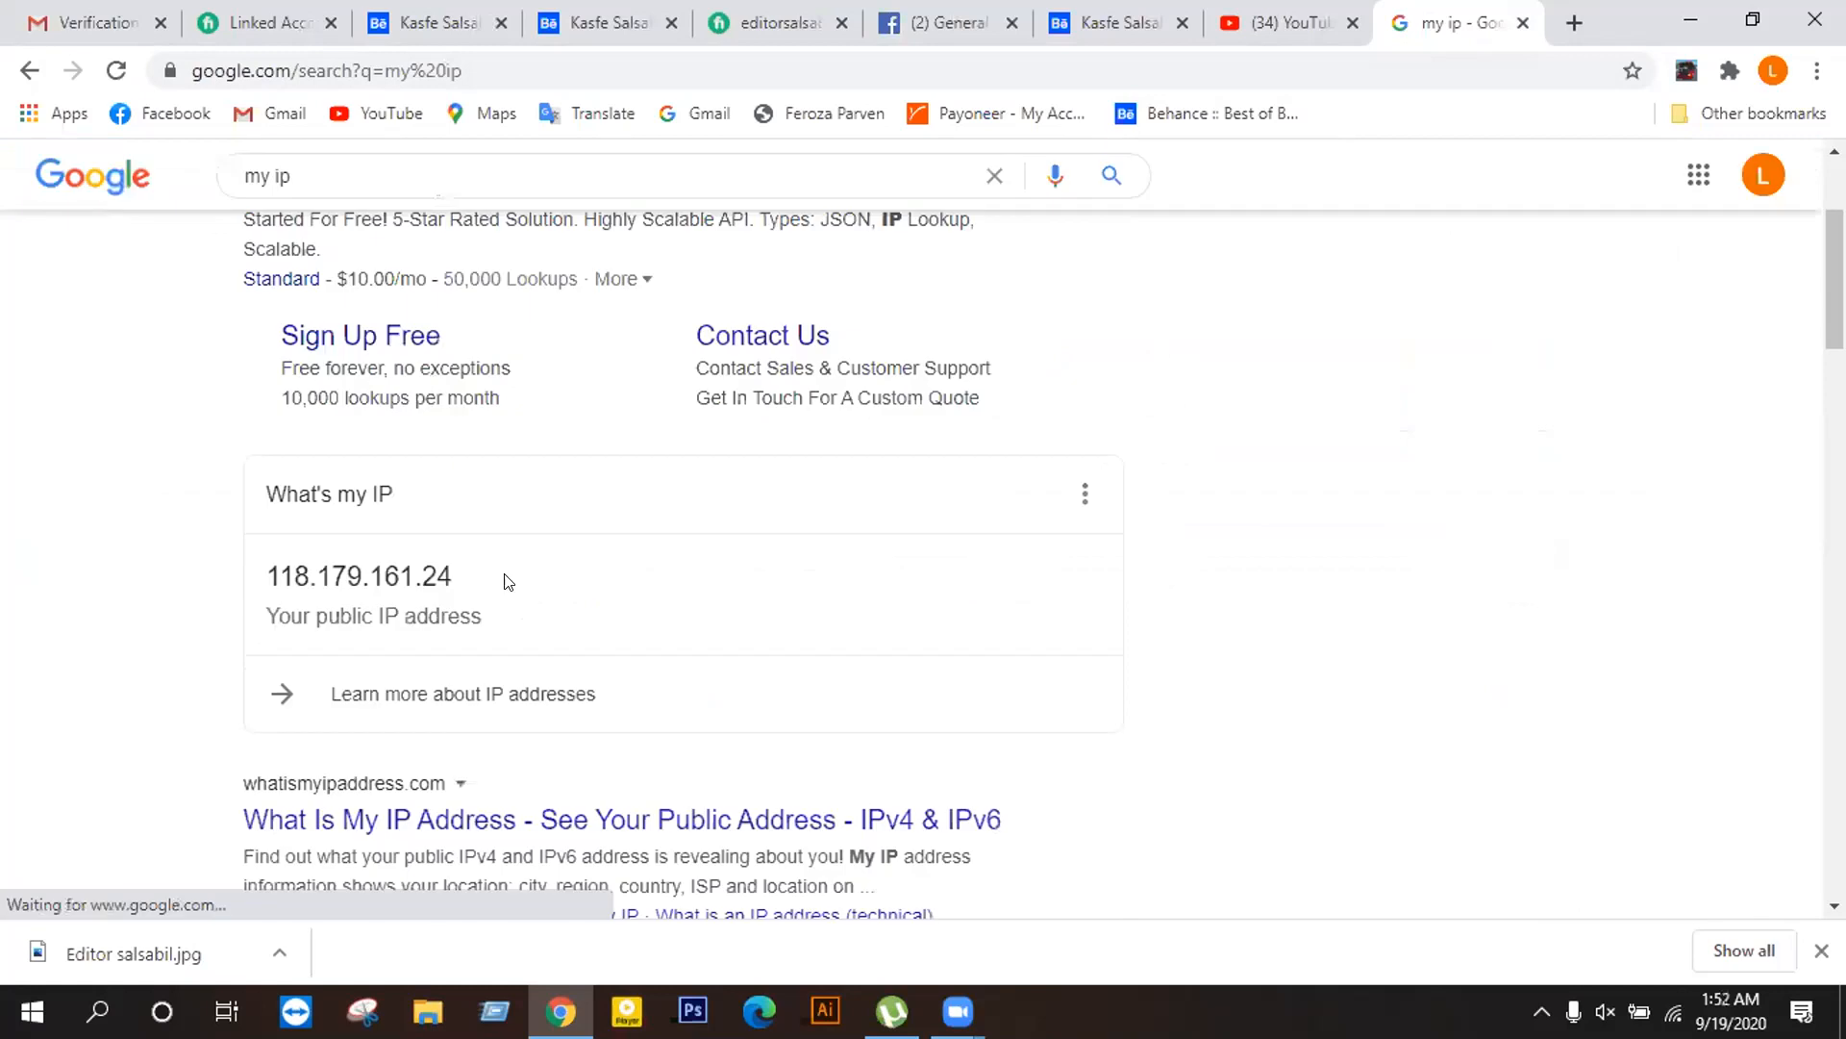
{"action": "left_click_drag", "start_coordinate": [507, 577], "coordinate": [416, 577]}
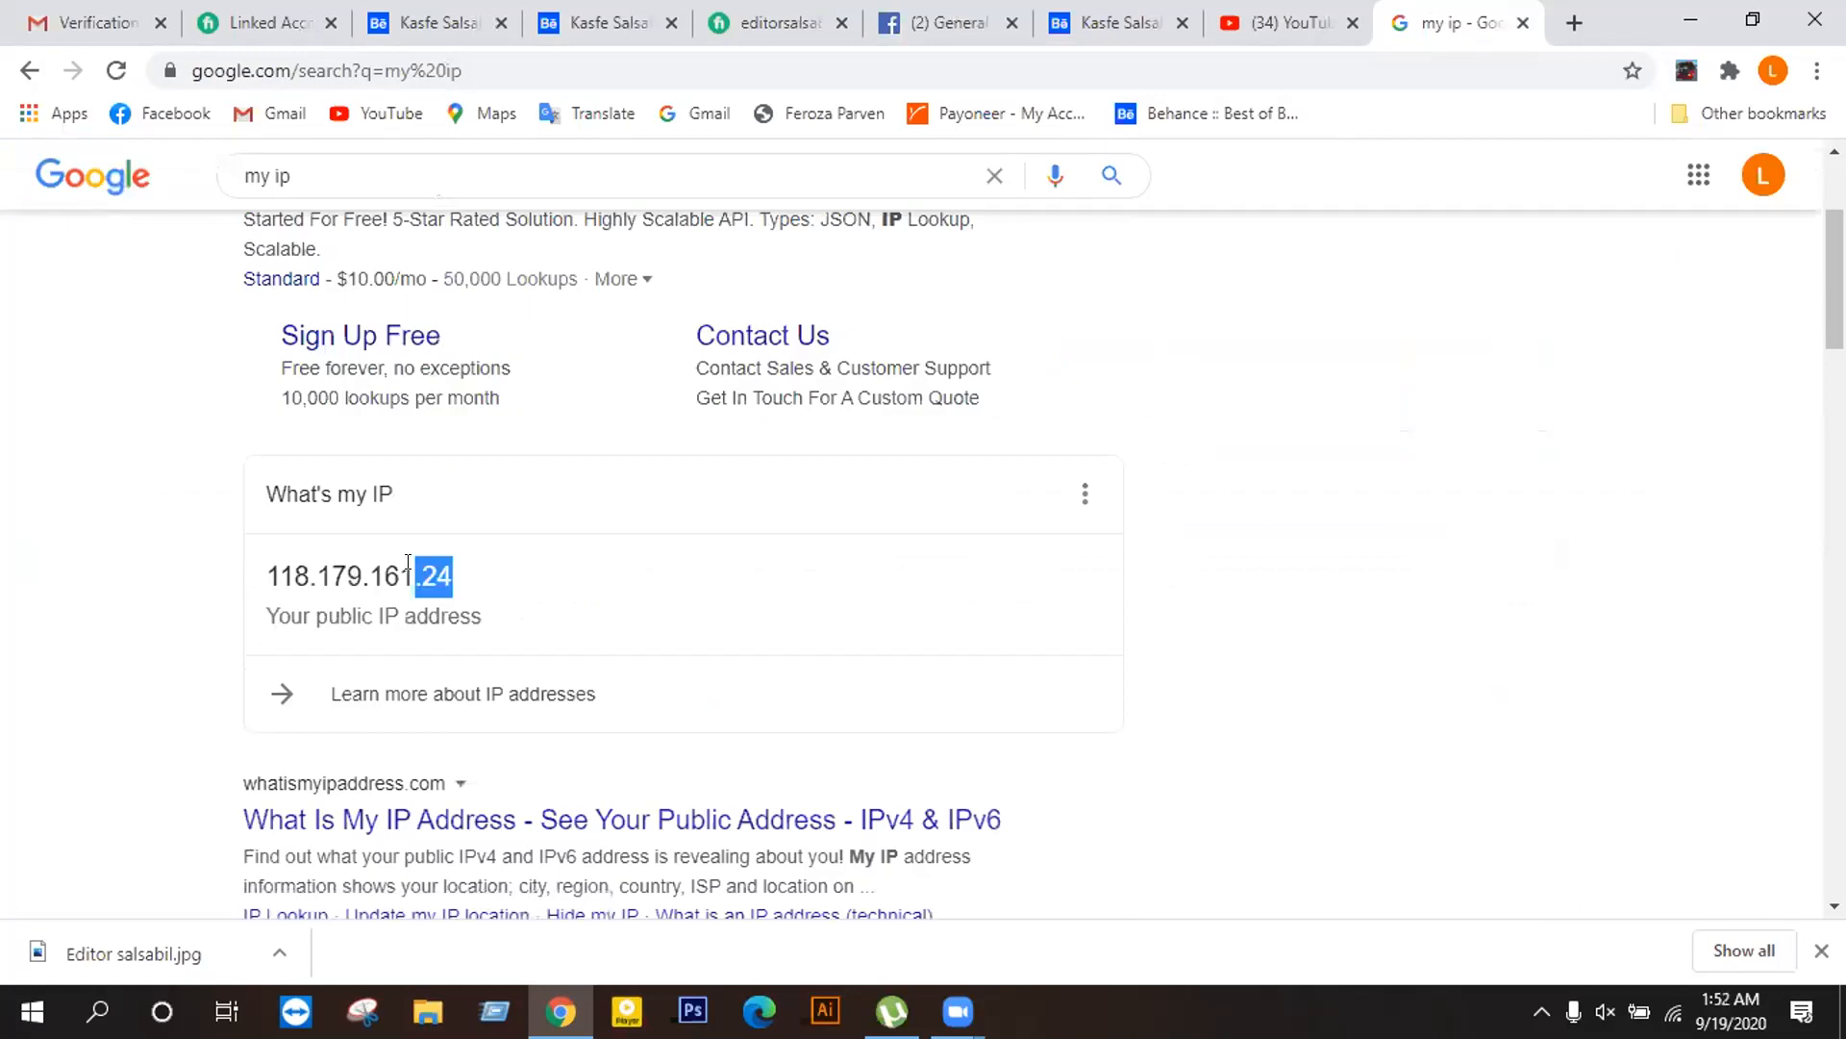
{"action": "double_click", "coordinate": [441, 569]}
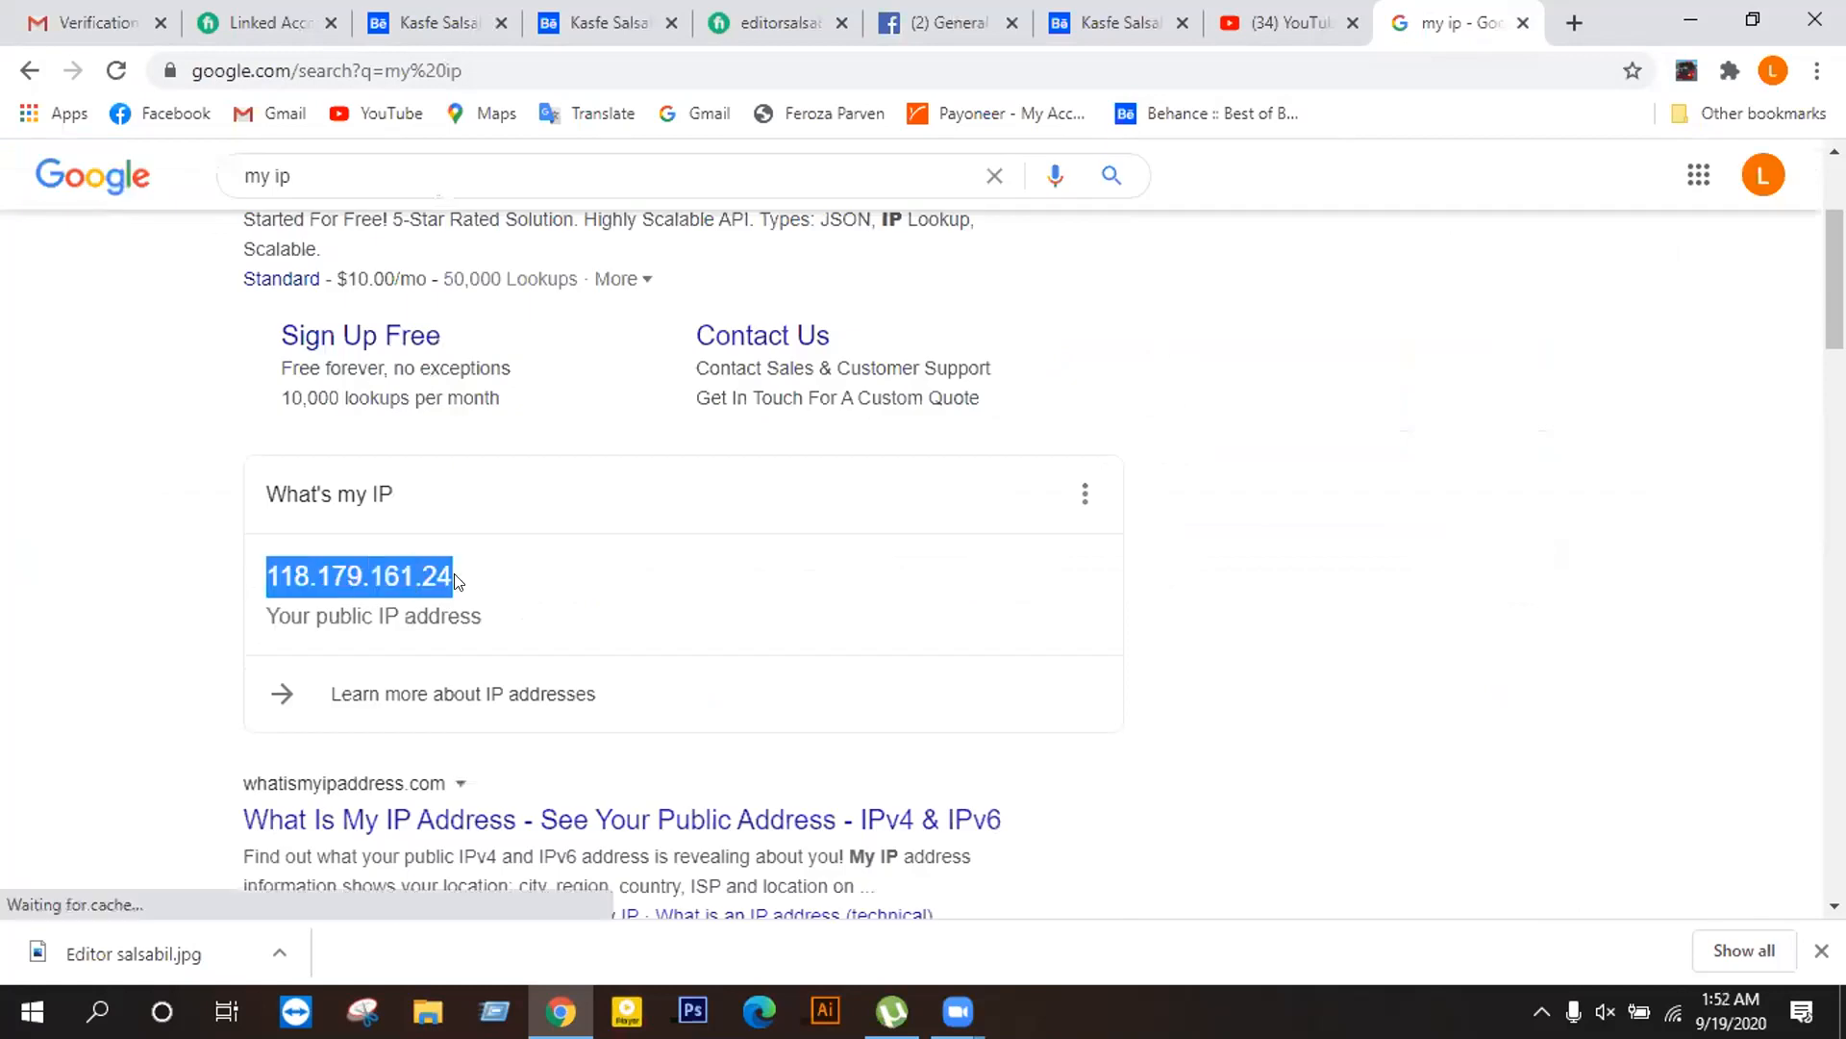
{"action": "left_click", "coordinate": [258, 581]}
{"action": "double_click", "coordinate": [313, 580]}
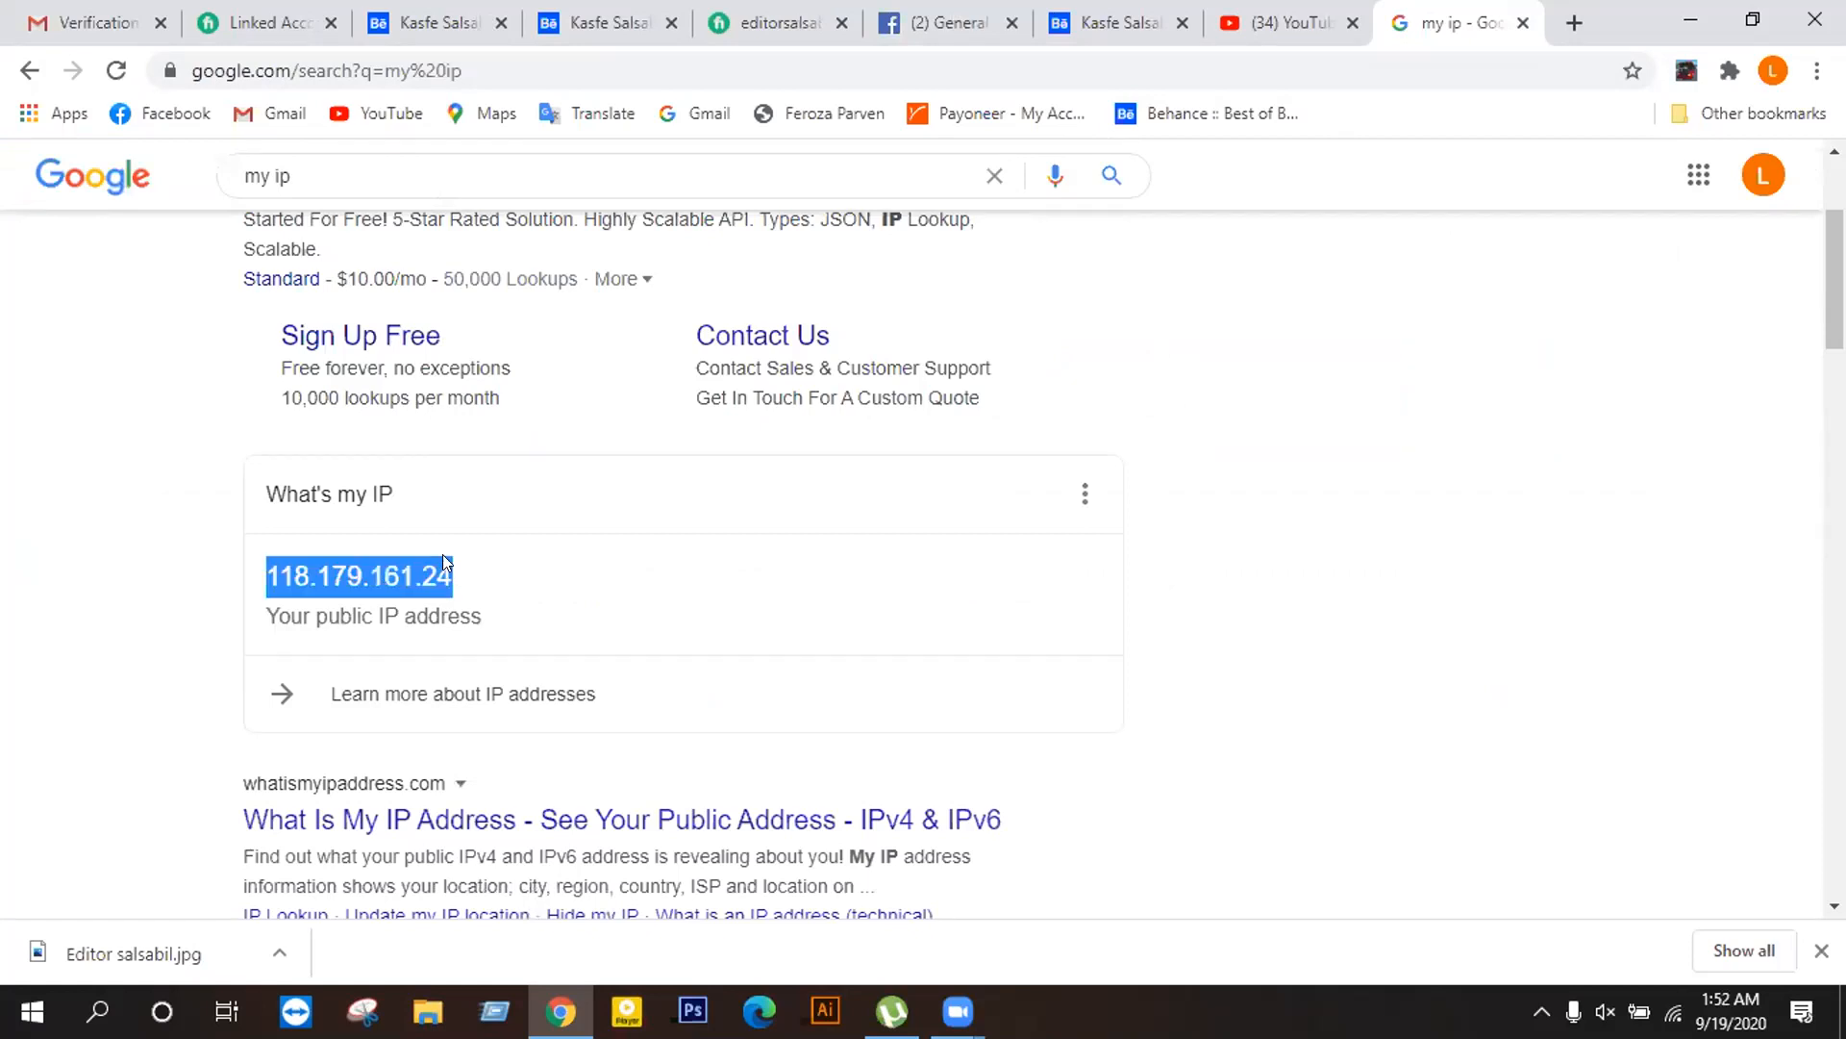
{"action": "scroll", "coordinate": [464, 469], "scroll_direction": "down", "scroll_amount": 1}
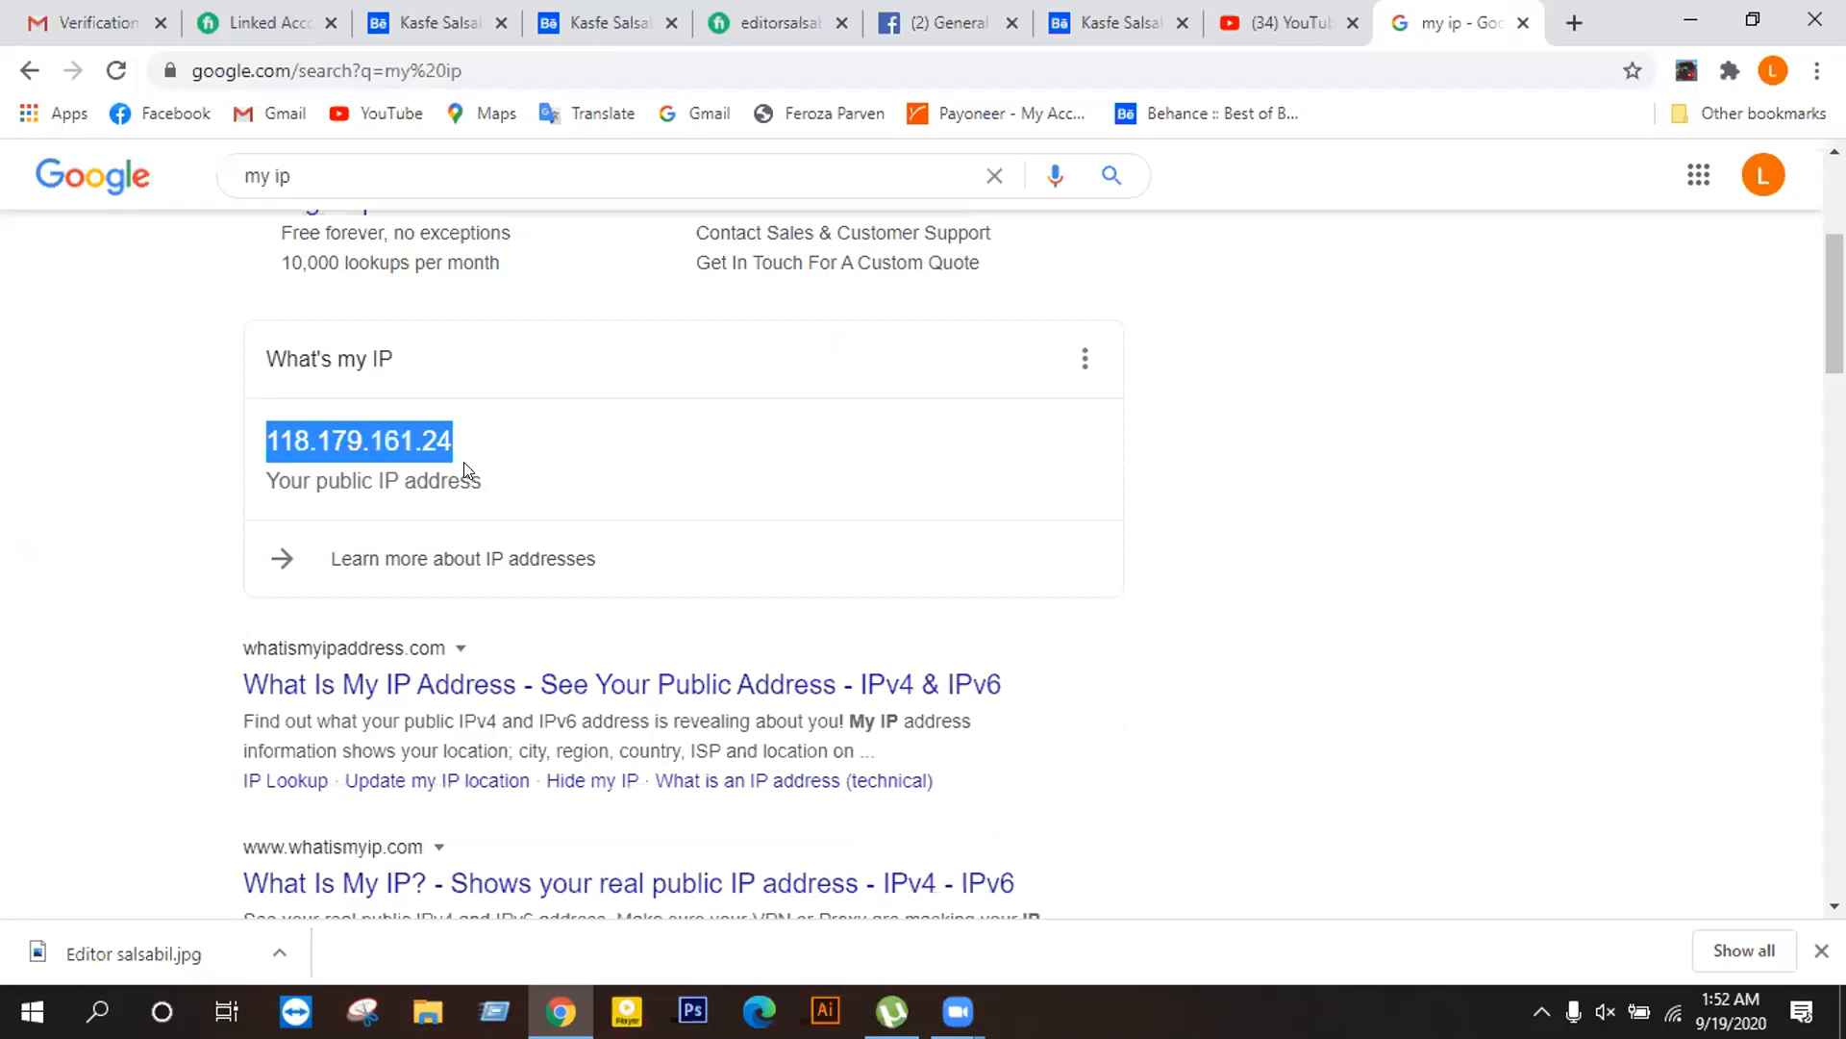
{"action": "left_click", "coordinate": [515, 445]}
{"action": "double_click", "coordinate": [261, 458]}
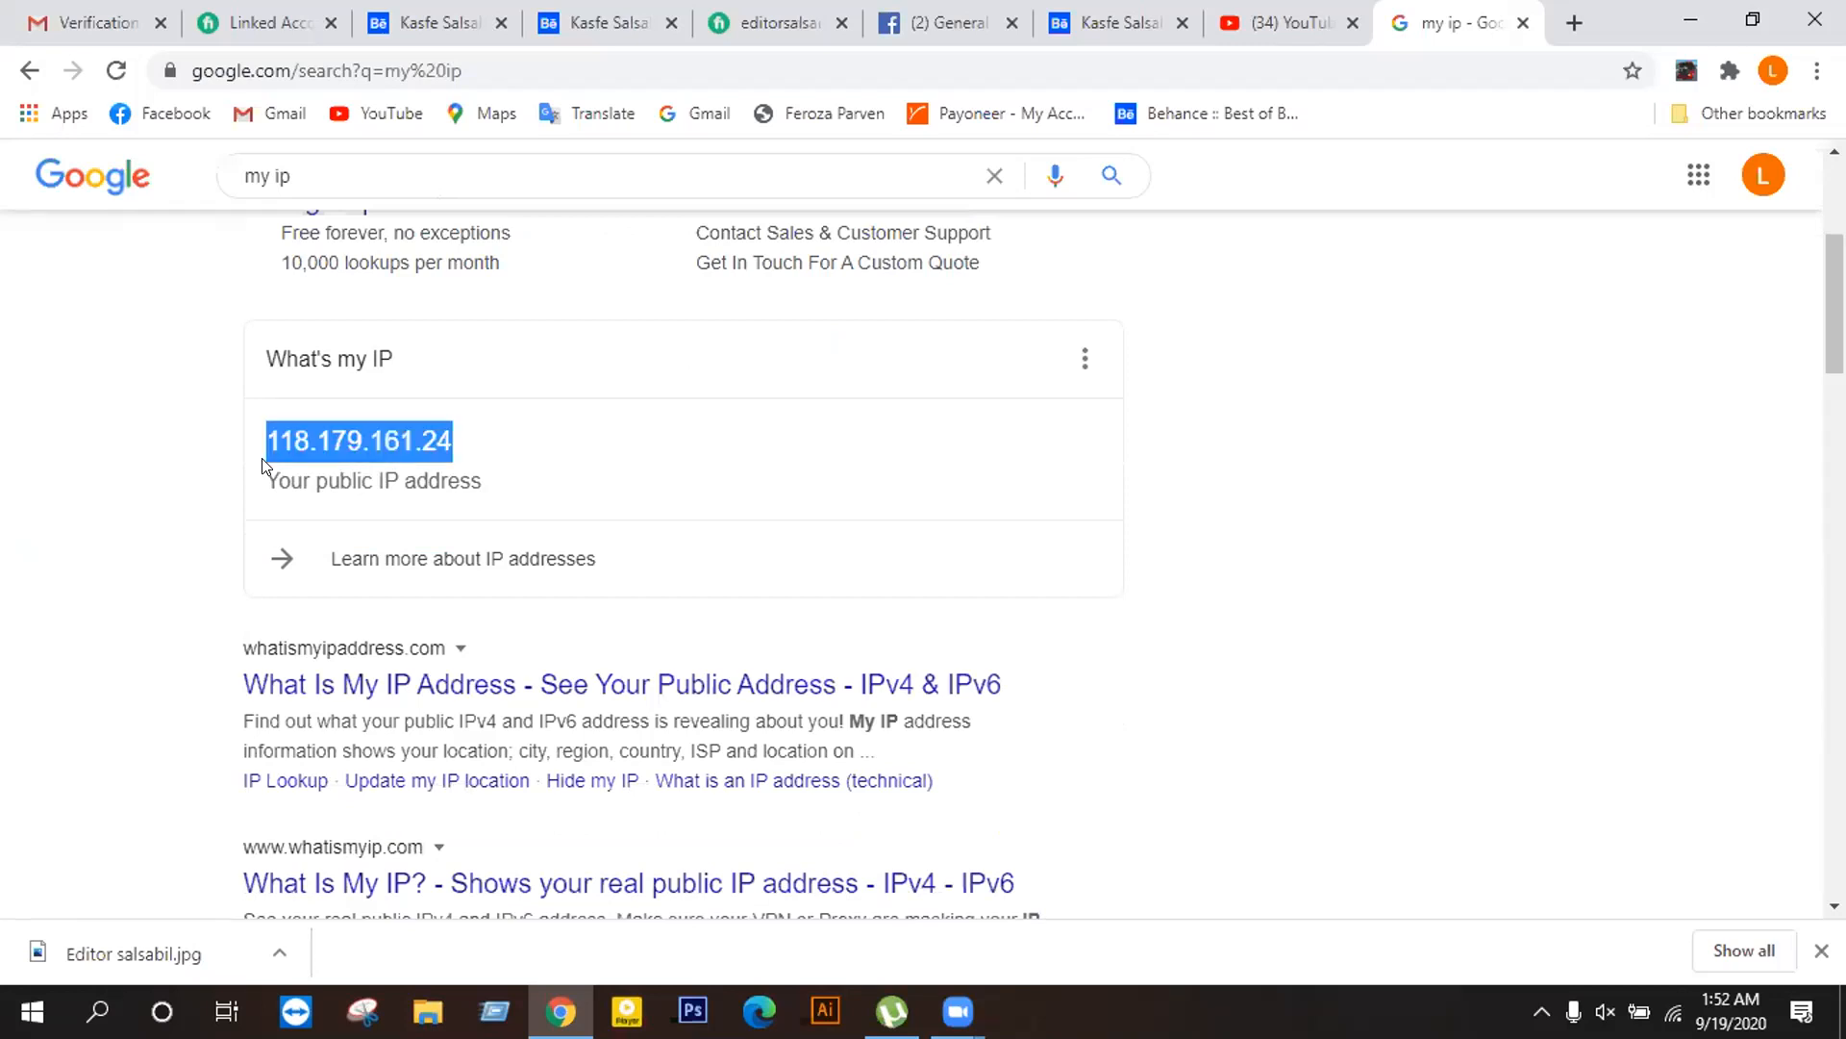
Run a second 'my ip' search in another tab and compare the two results pages
{"action": "left_click", "coordinate": [1568, 24]}
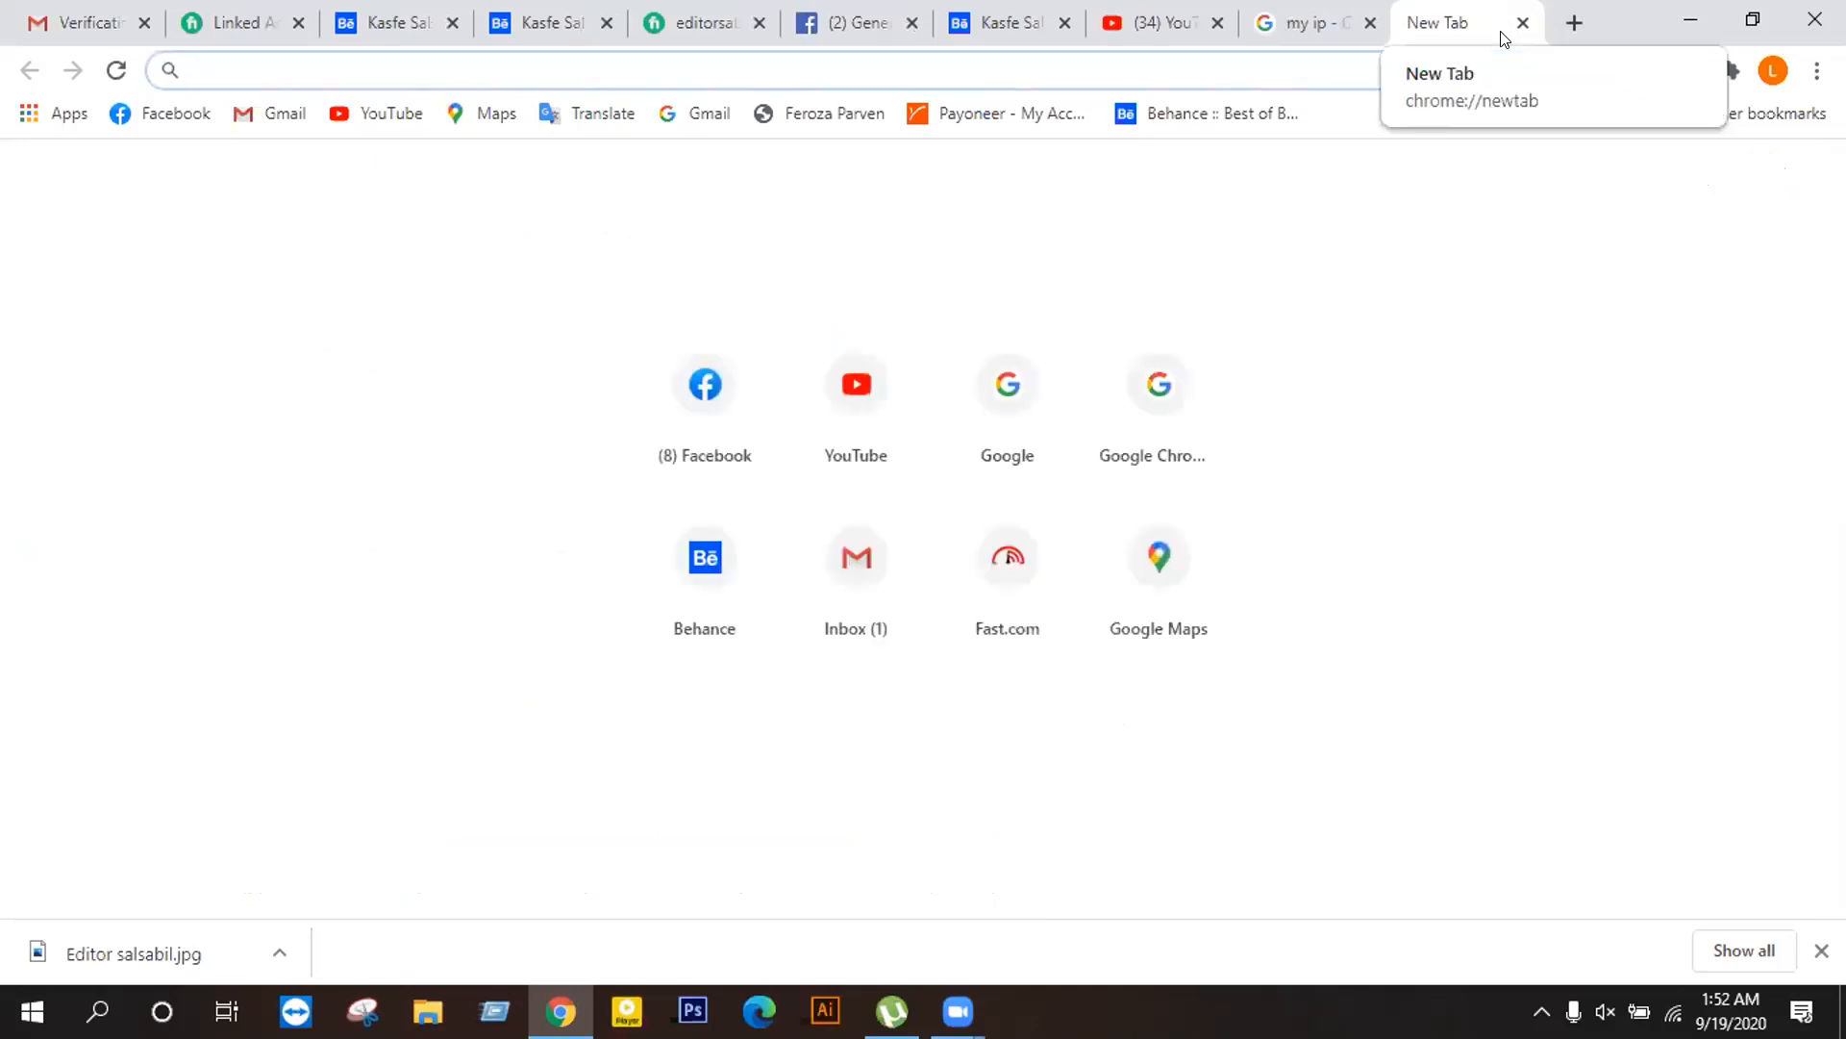
{"action": "type", "text": "my ip"}
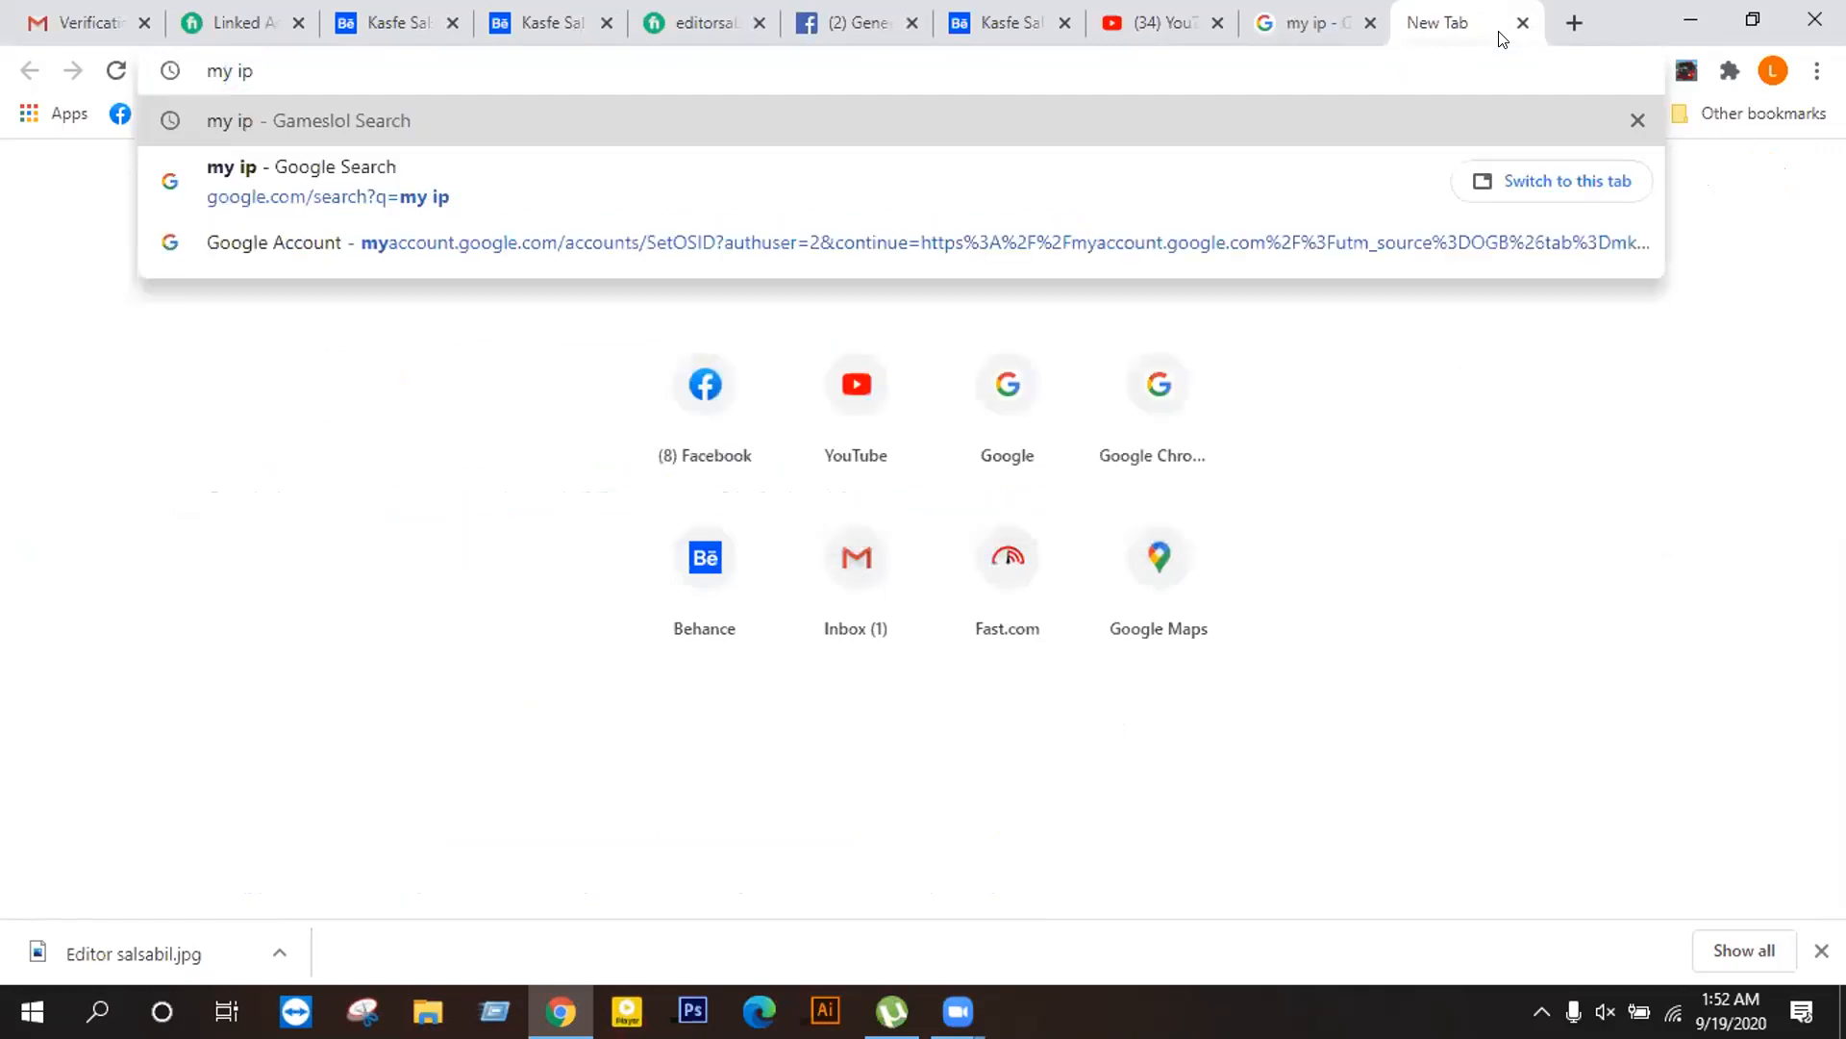
{"action": "key", "text": "Return"}
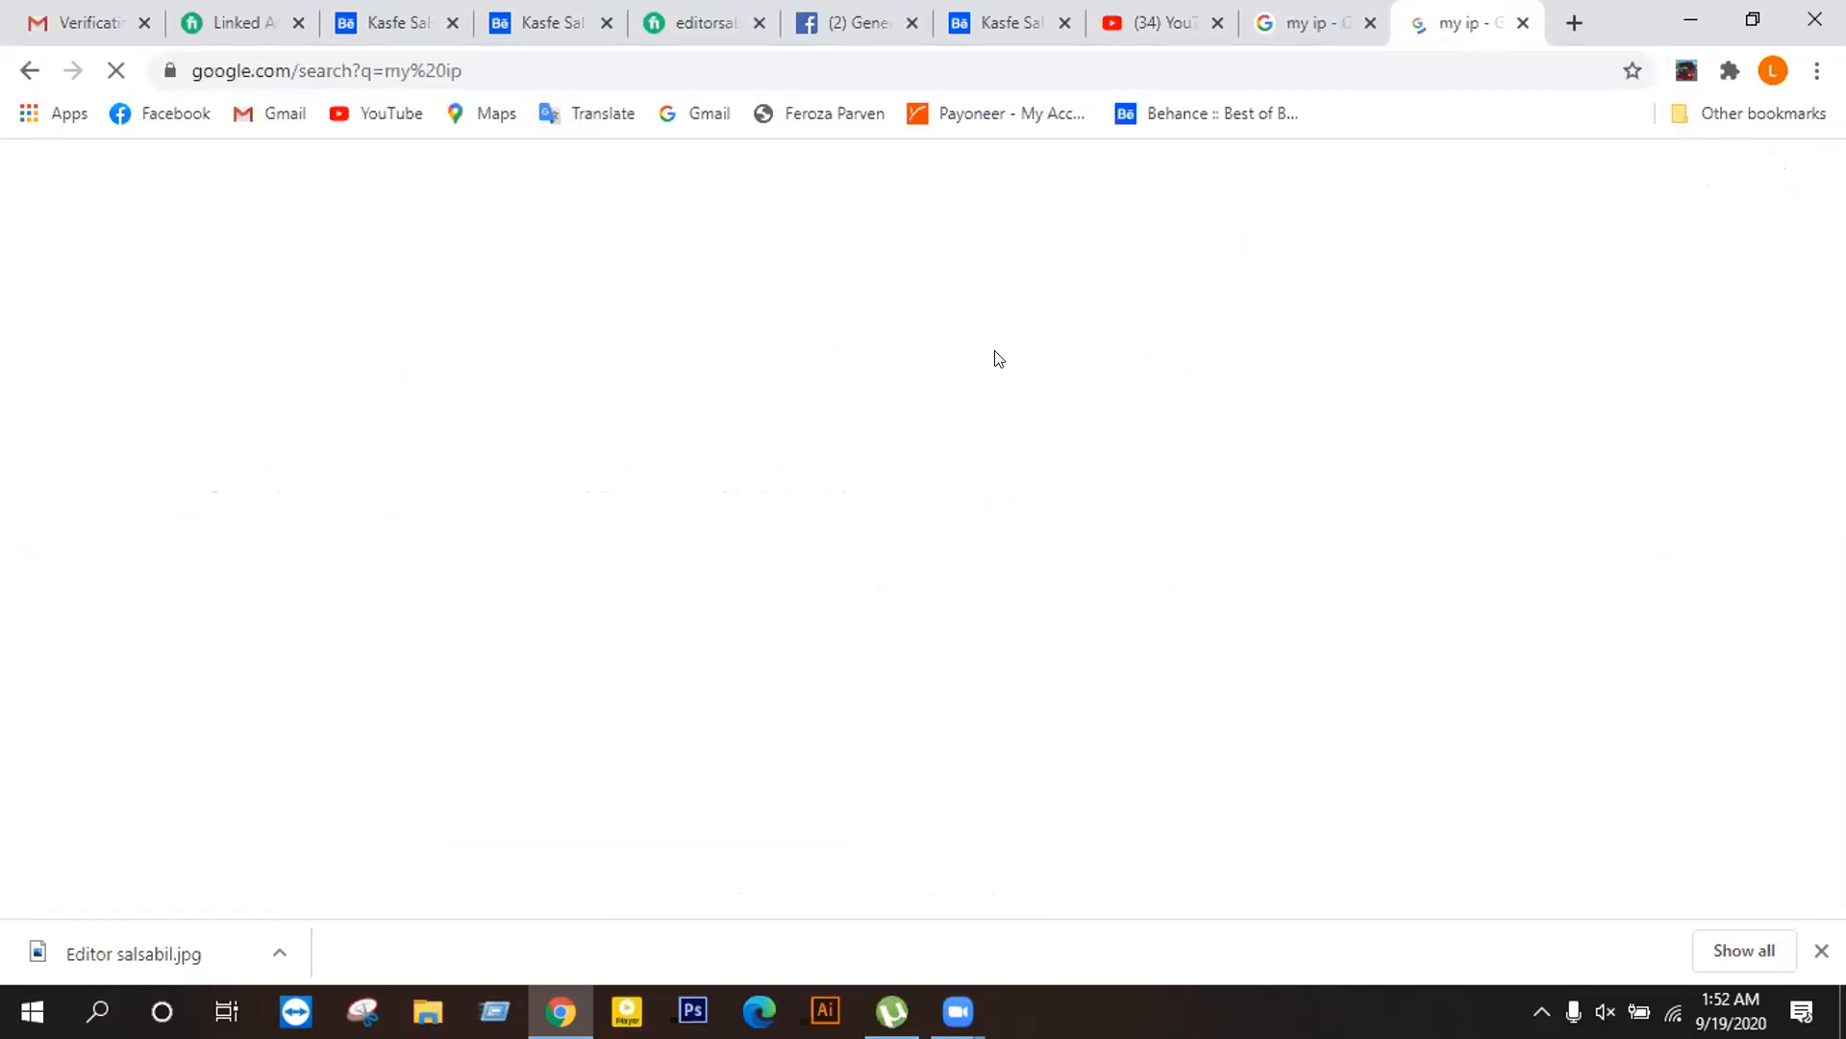
{"action": "left_click_drag", "start_coordinate": [297, 488], "coordinate": [548, 486]}
{"action": "left_click", "coordinate": [1344, 29]}
{"action": "left_click", "coordinate": [1437, 31]}
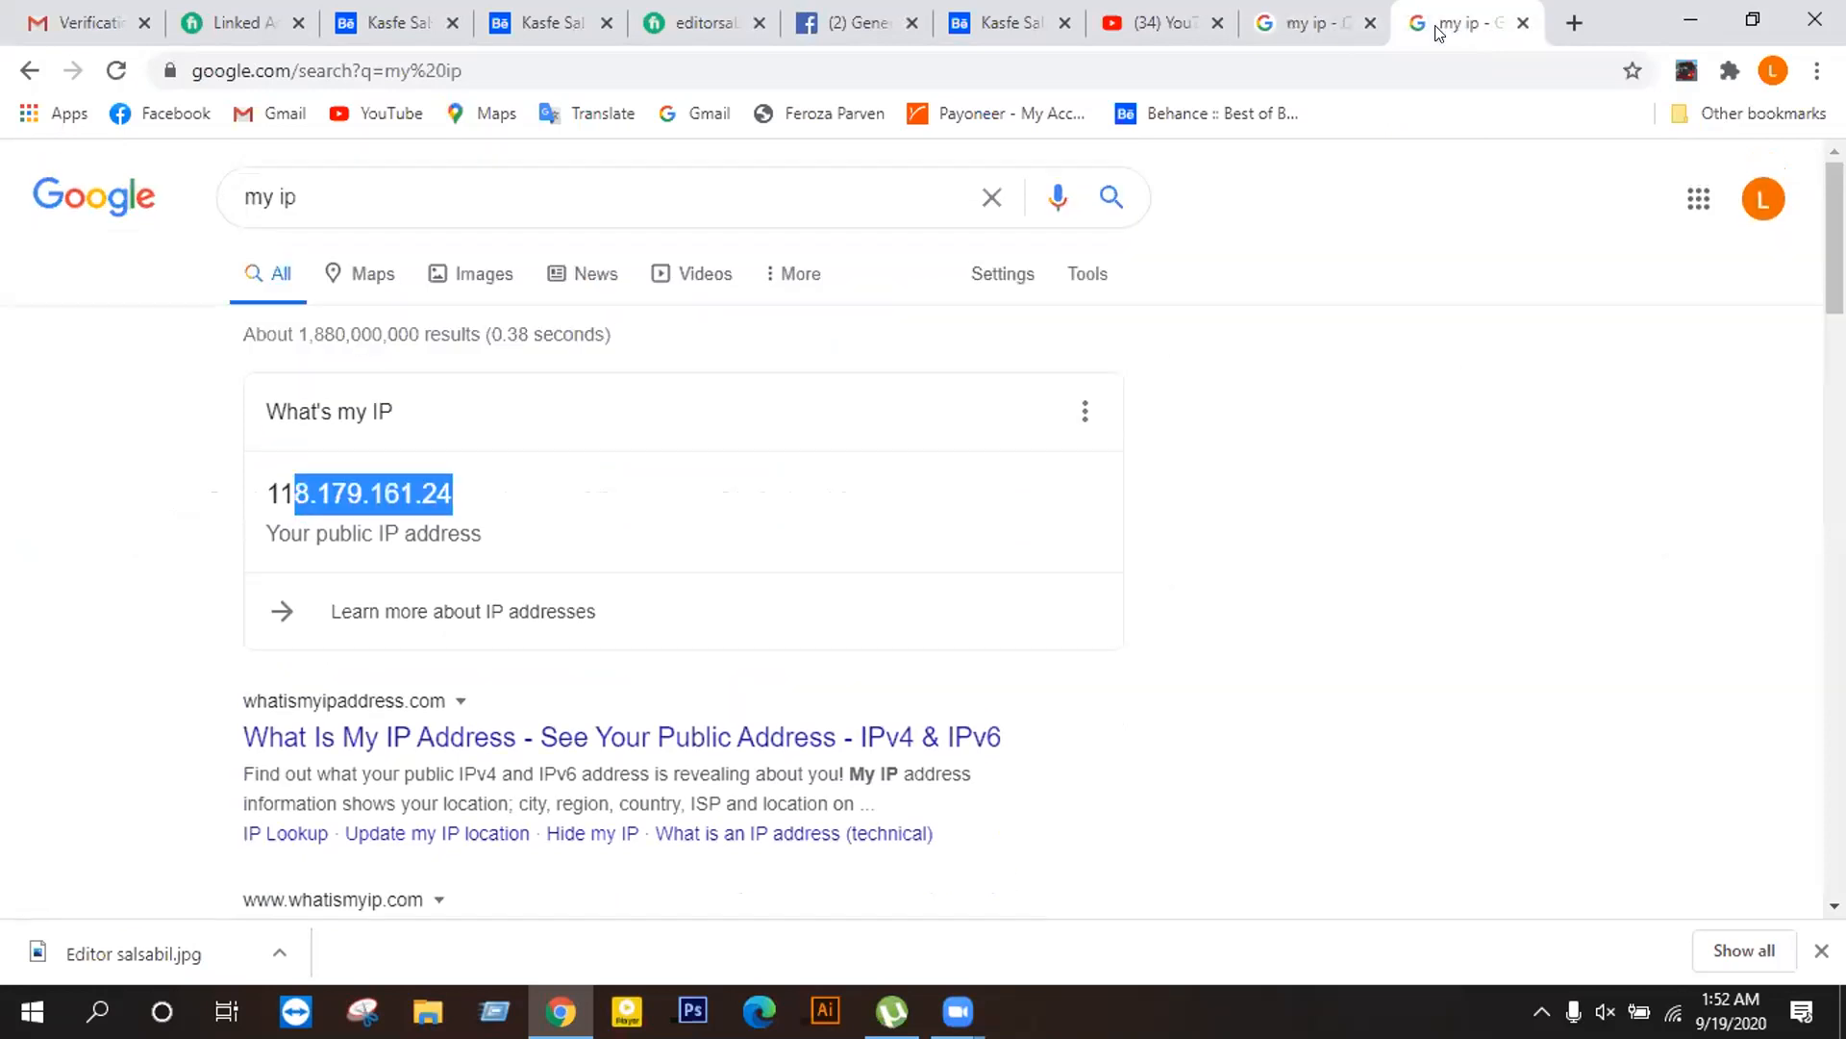
{"action": "left_click", "coordinate": [1308, 4]}
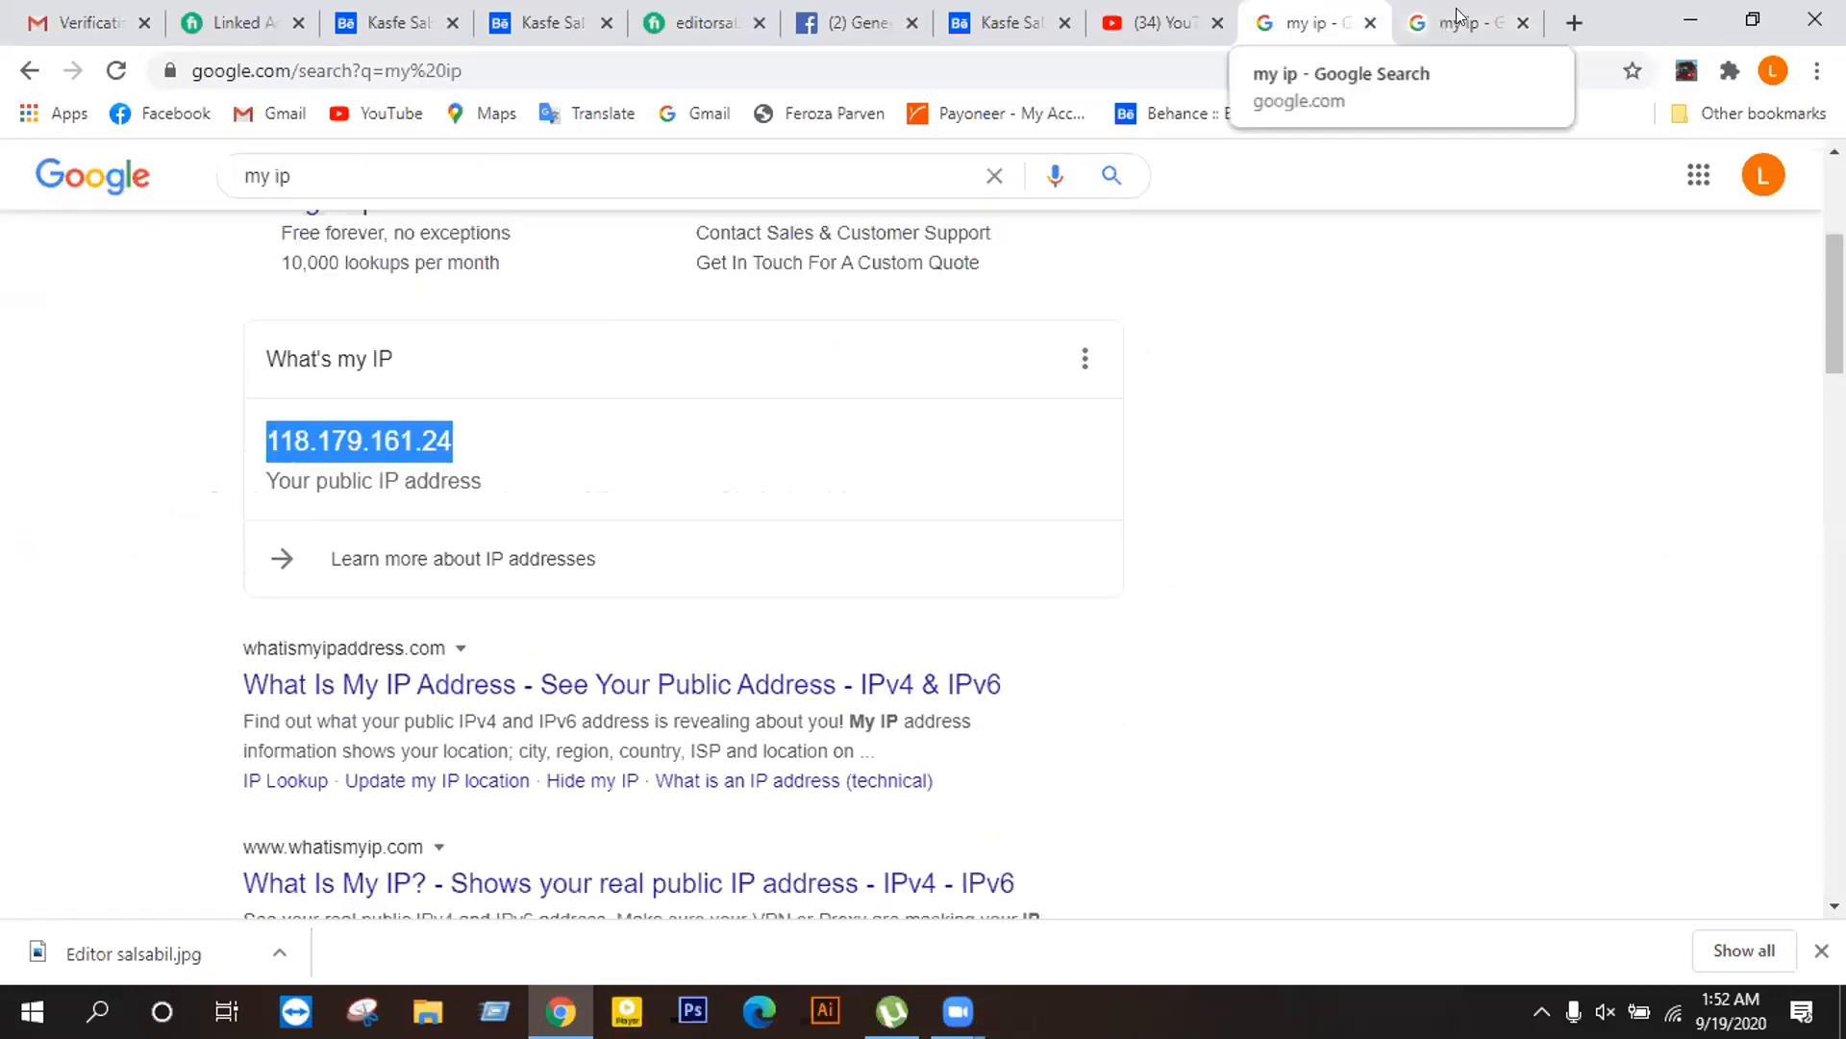
{"action": "left_click", "coordinate": [1461, 37]}
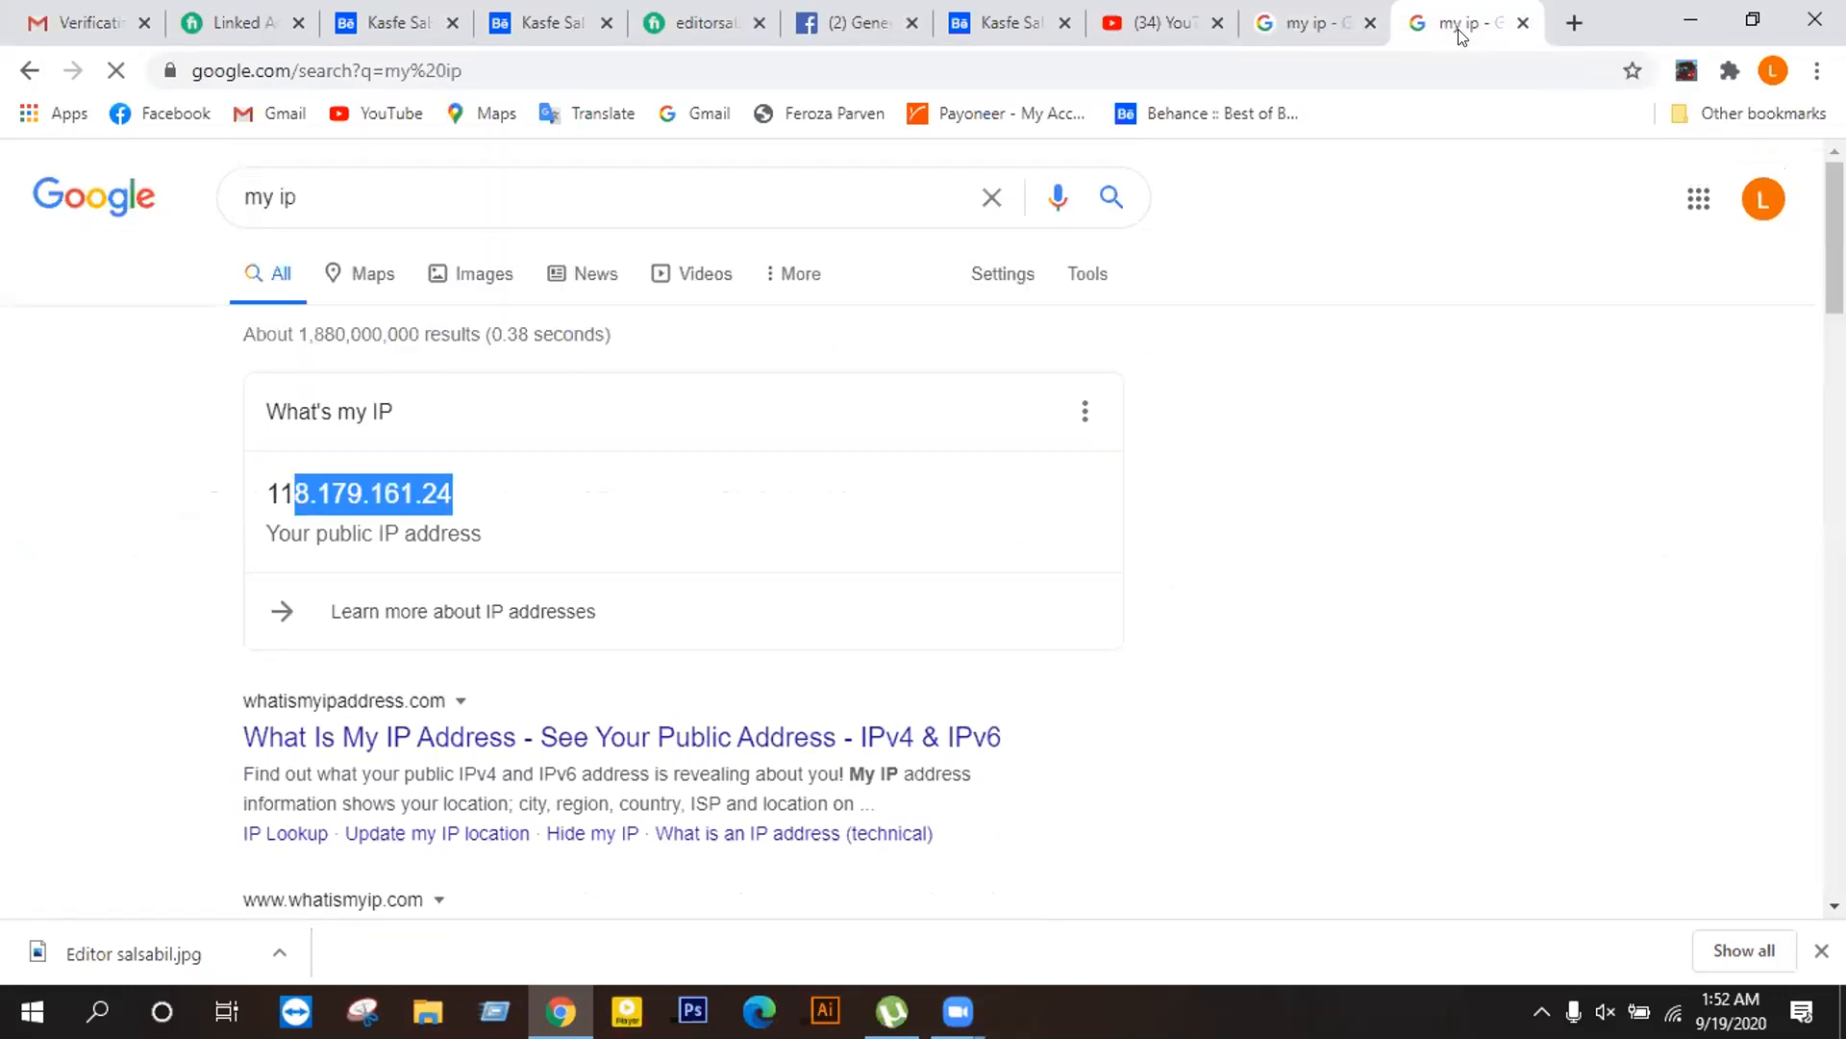
{"action": "left_click", "coordinate": [1308, 16]}
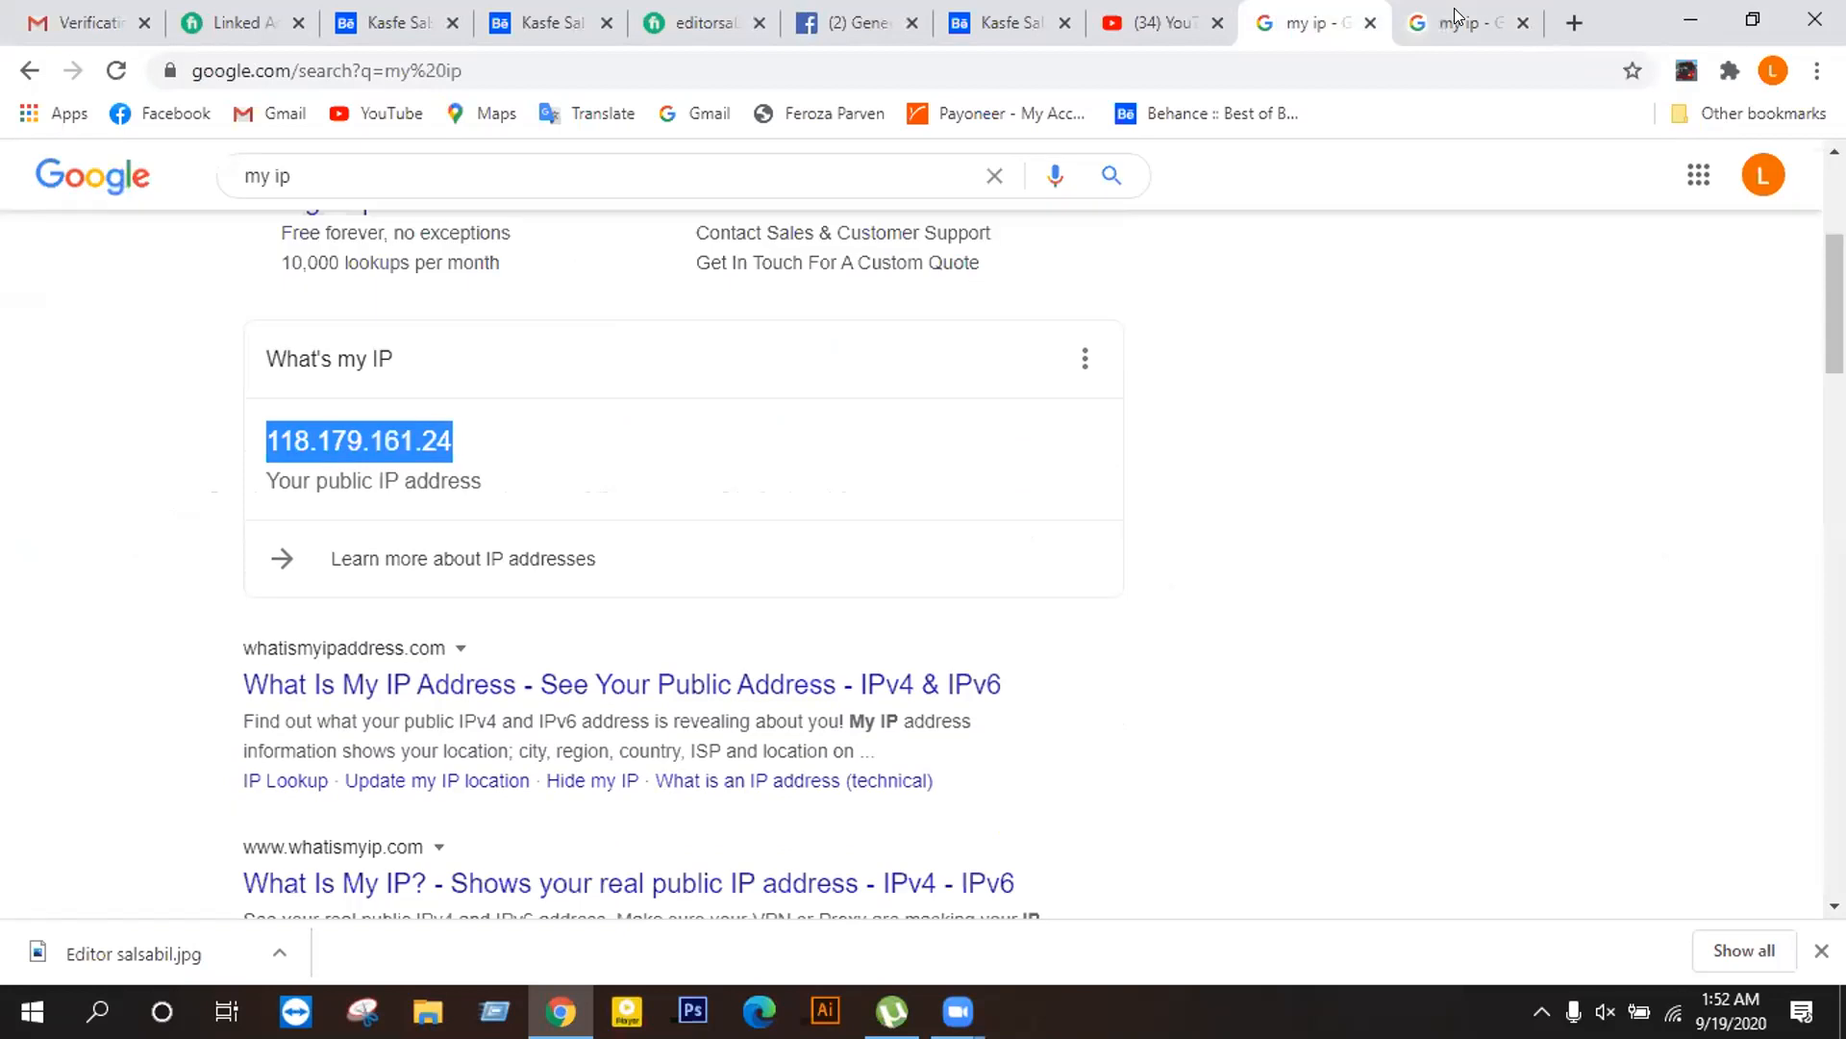
{"action": "left_click", "coordinate": [1394, 38]}
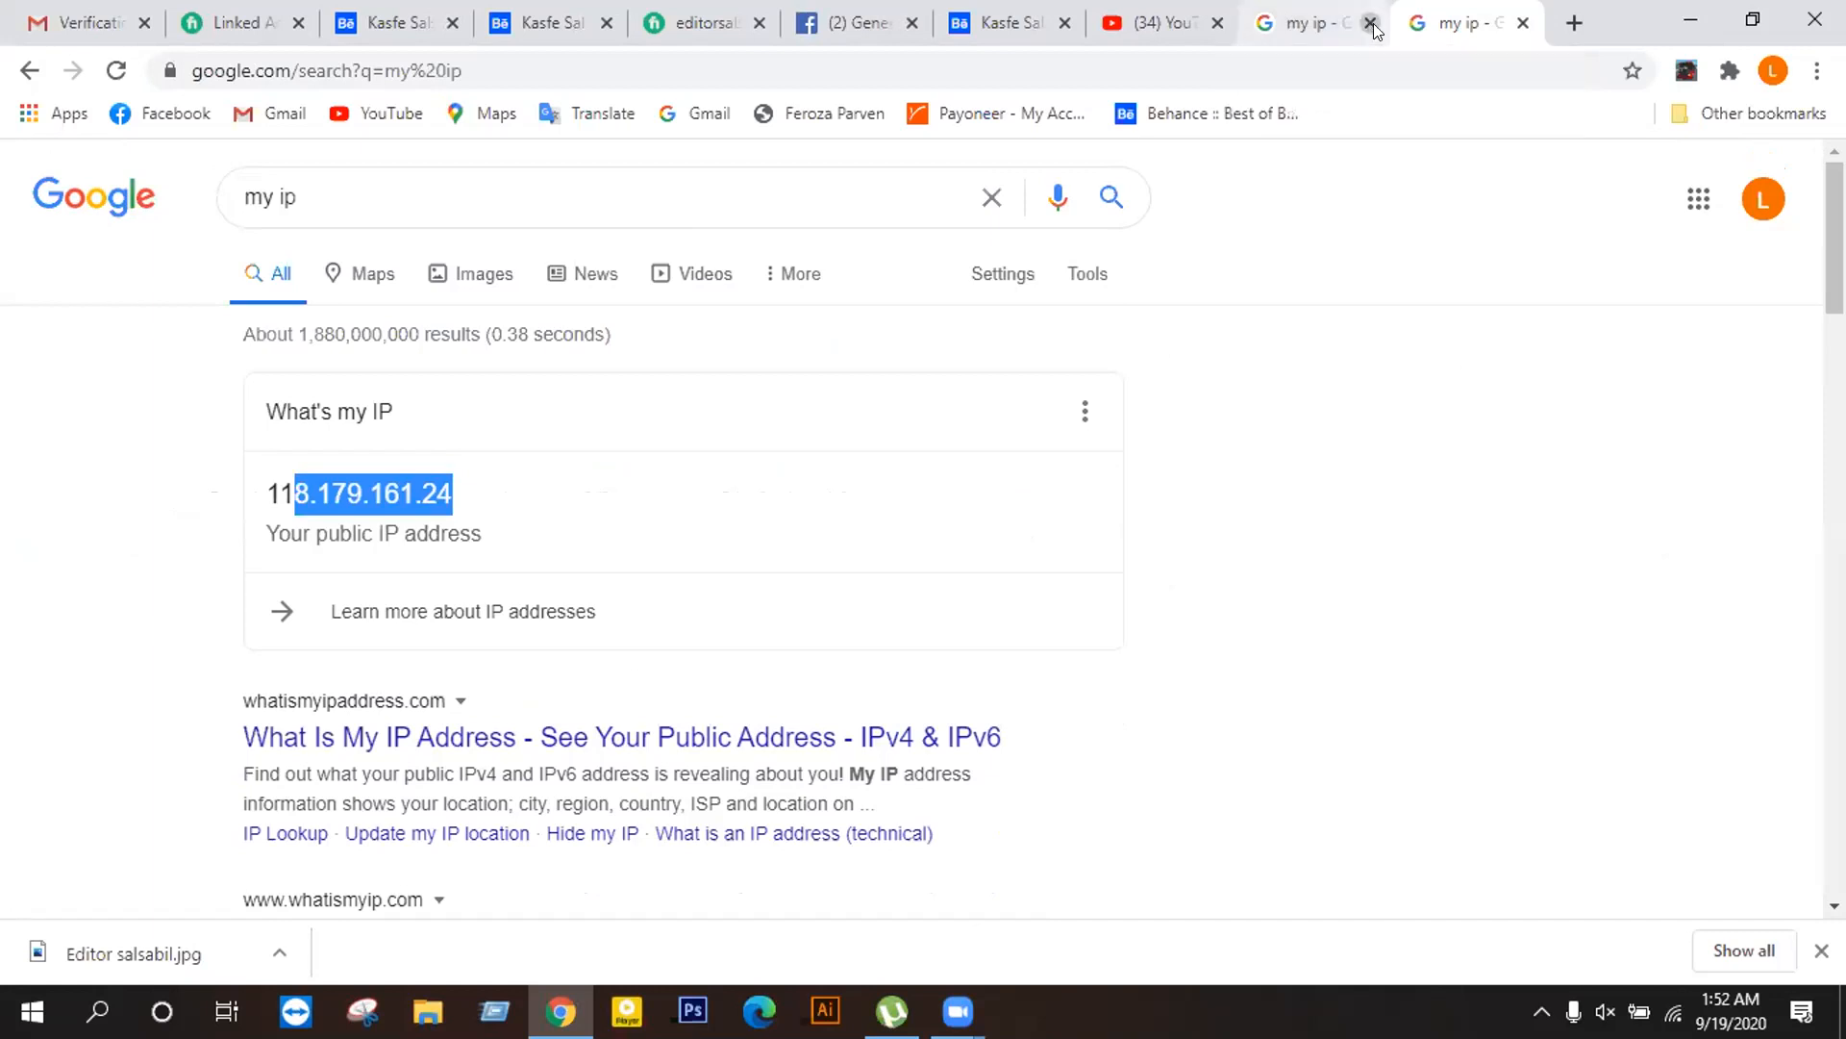
Close both 'my ip' result tabs and the YouTube tab
{"action": "left_click", "coordinate": [1373, 25]}
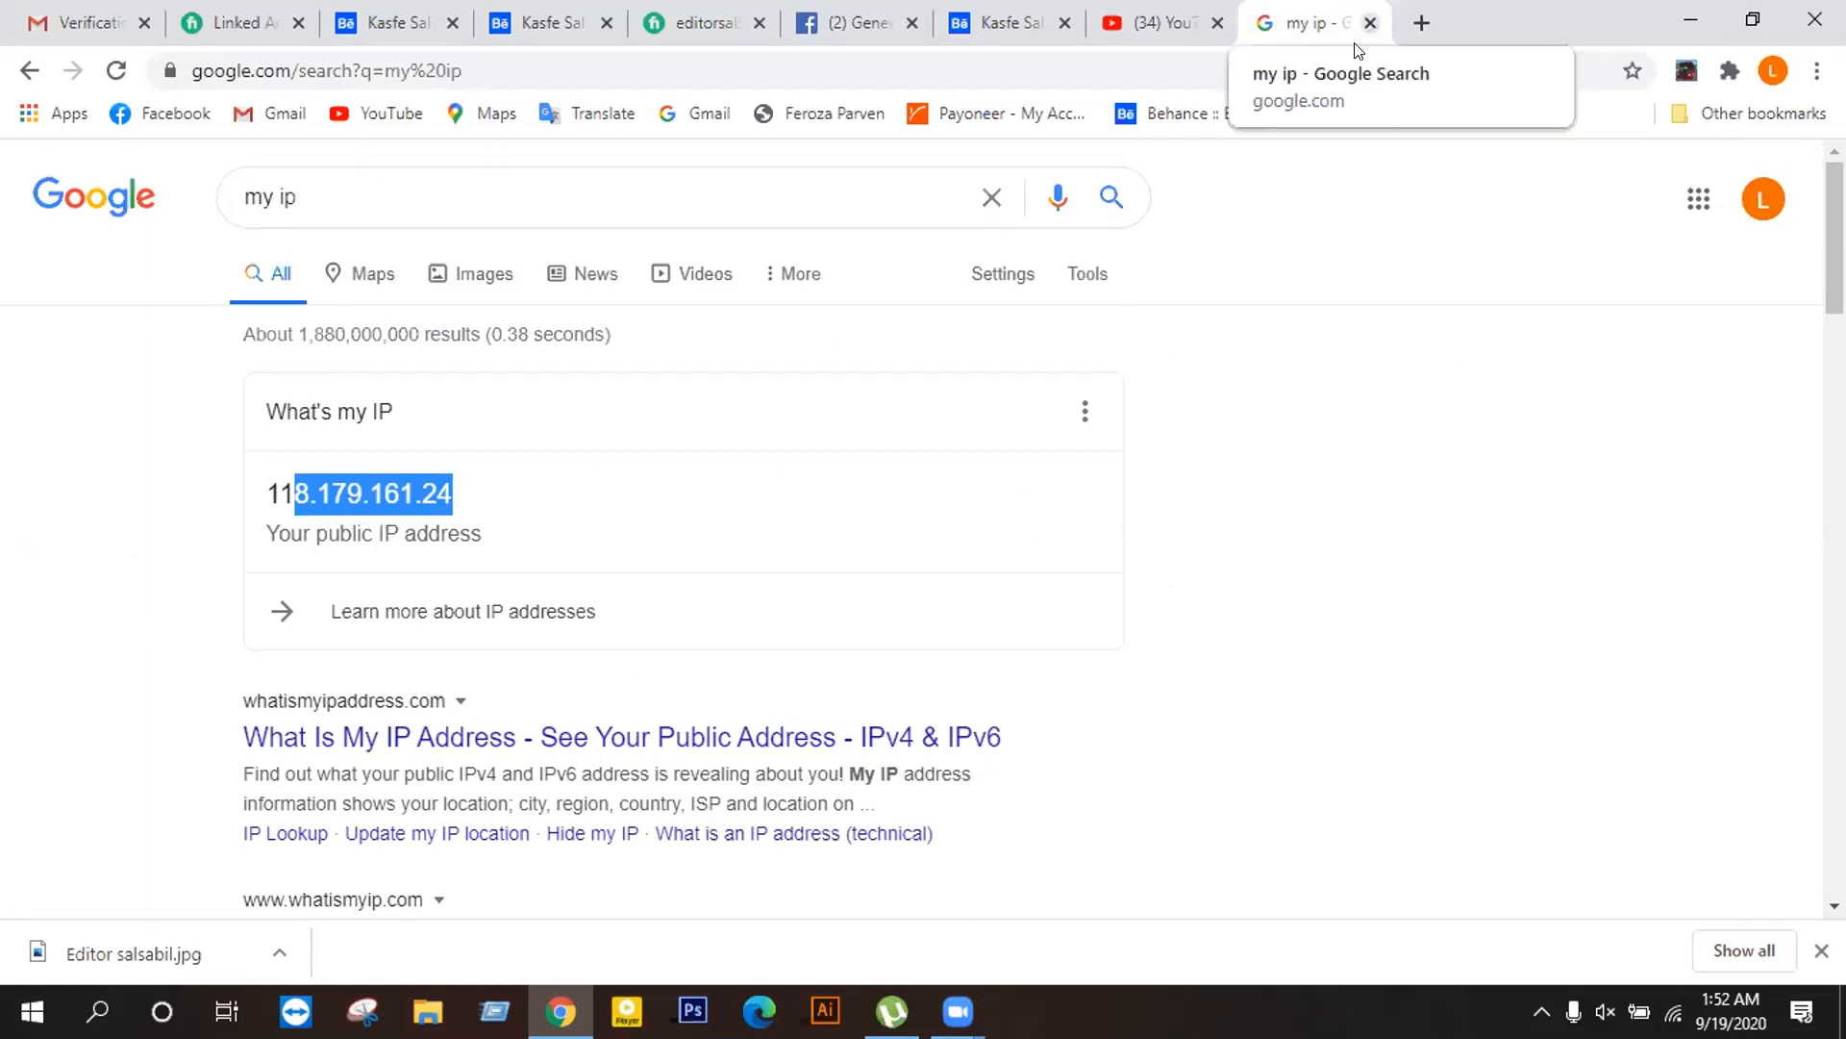
{"action": "left_click", "coordinate": [1372, 25]}
{"action": "left_click", "coordinate": [1373, 25]}
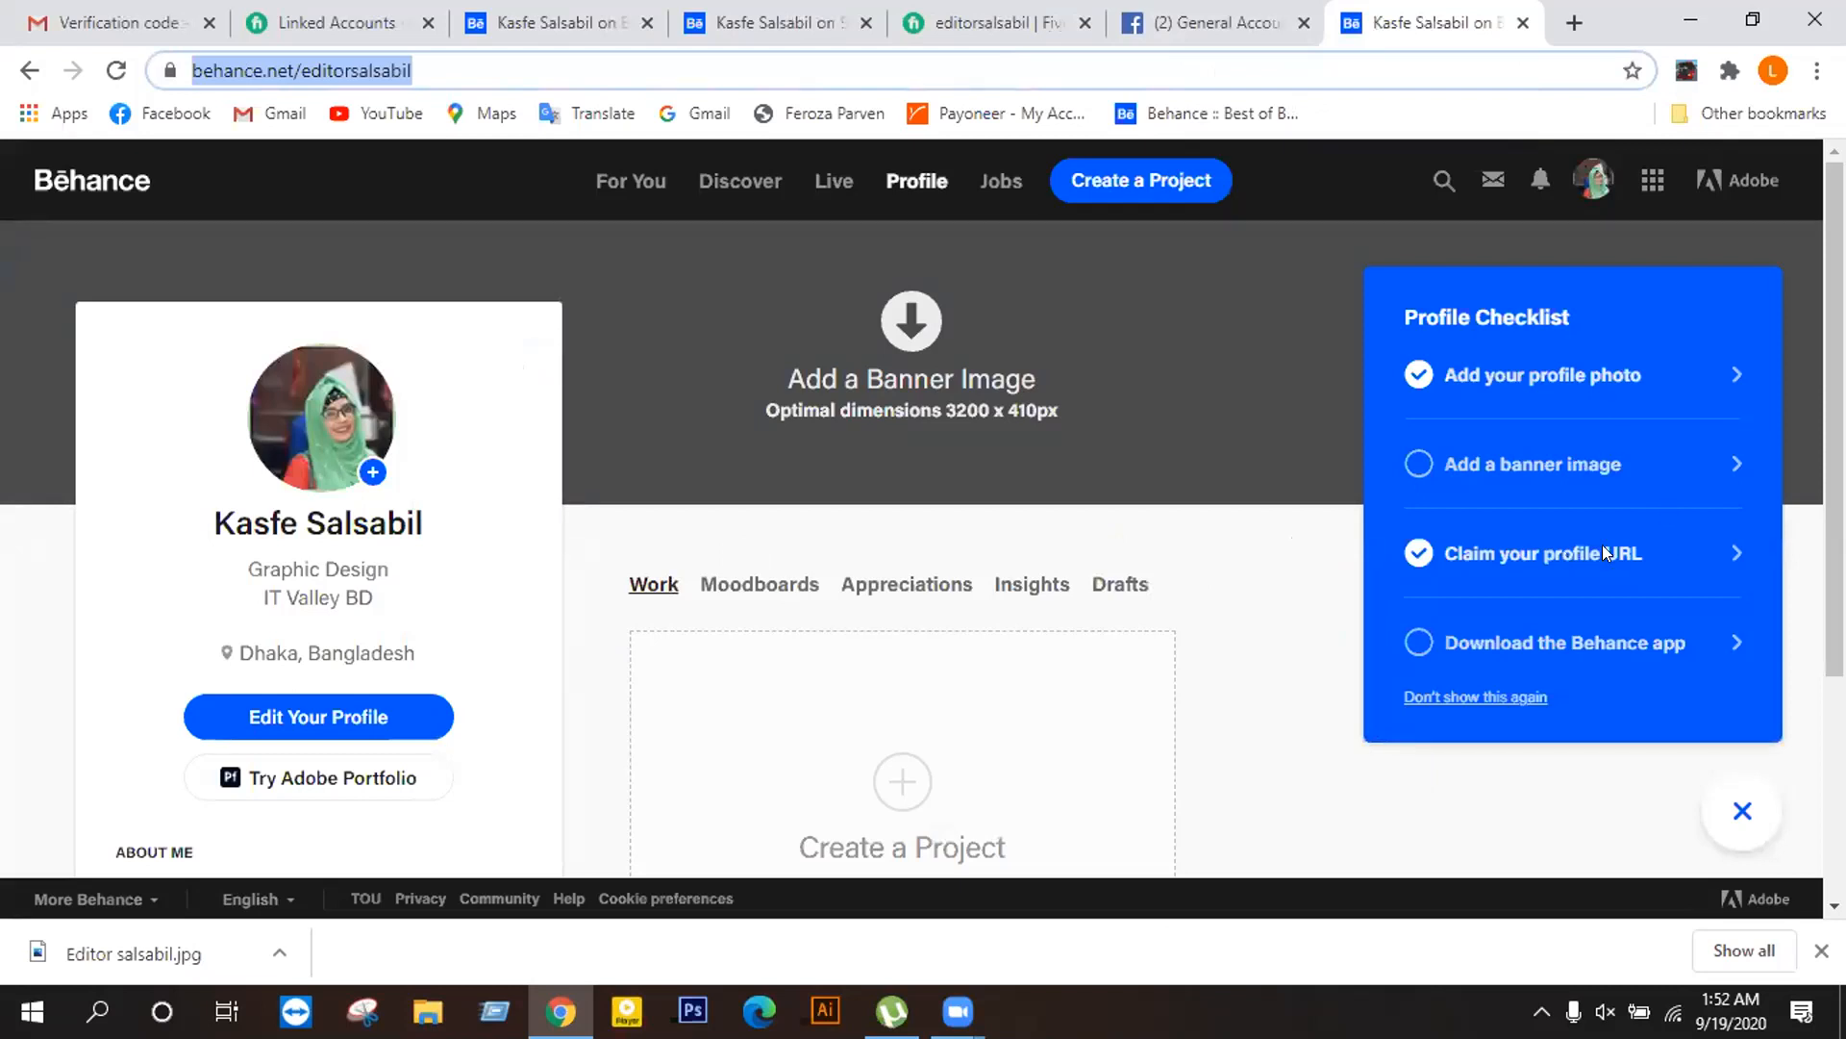
Scroll the Behance profile, select the Member Since year, then return to the Fiverr profile
{"action": "scroll", "coordinate": [1591, 546], "scroll_direction": "down", "scroll_amount": 3}
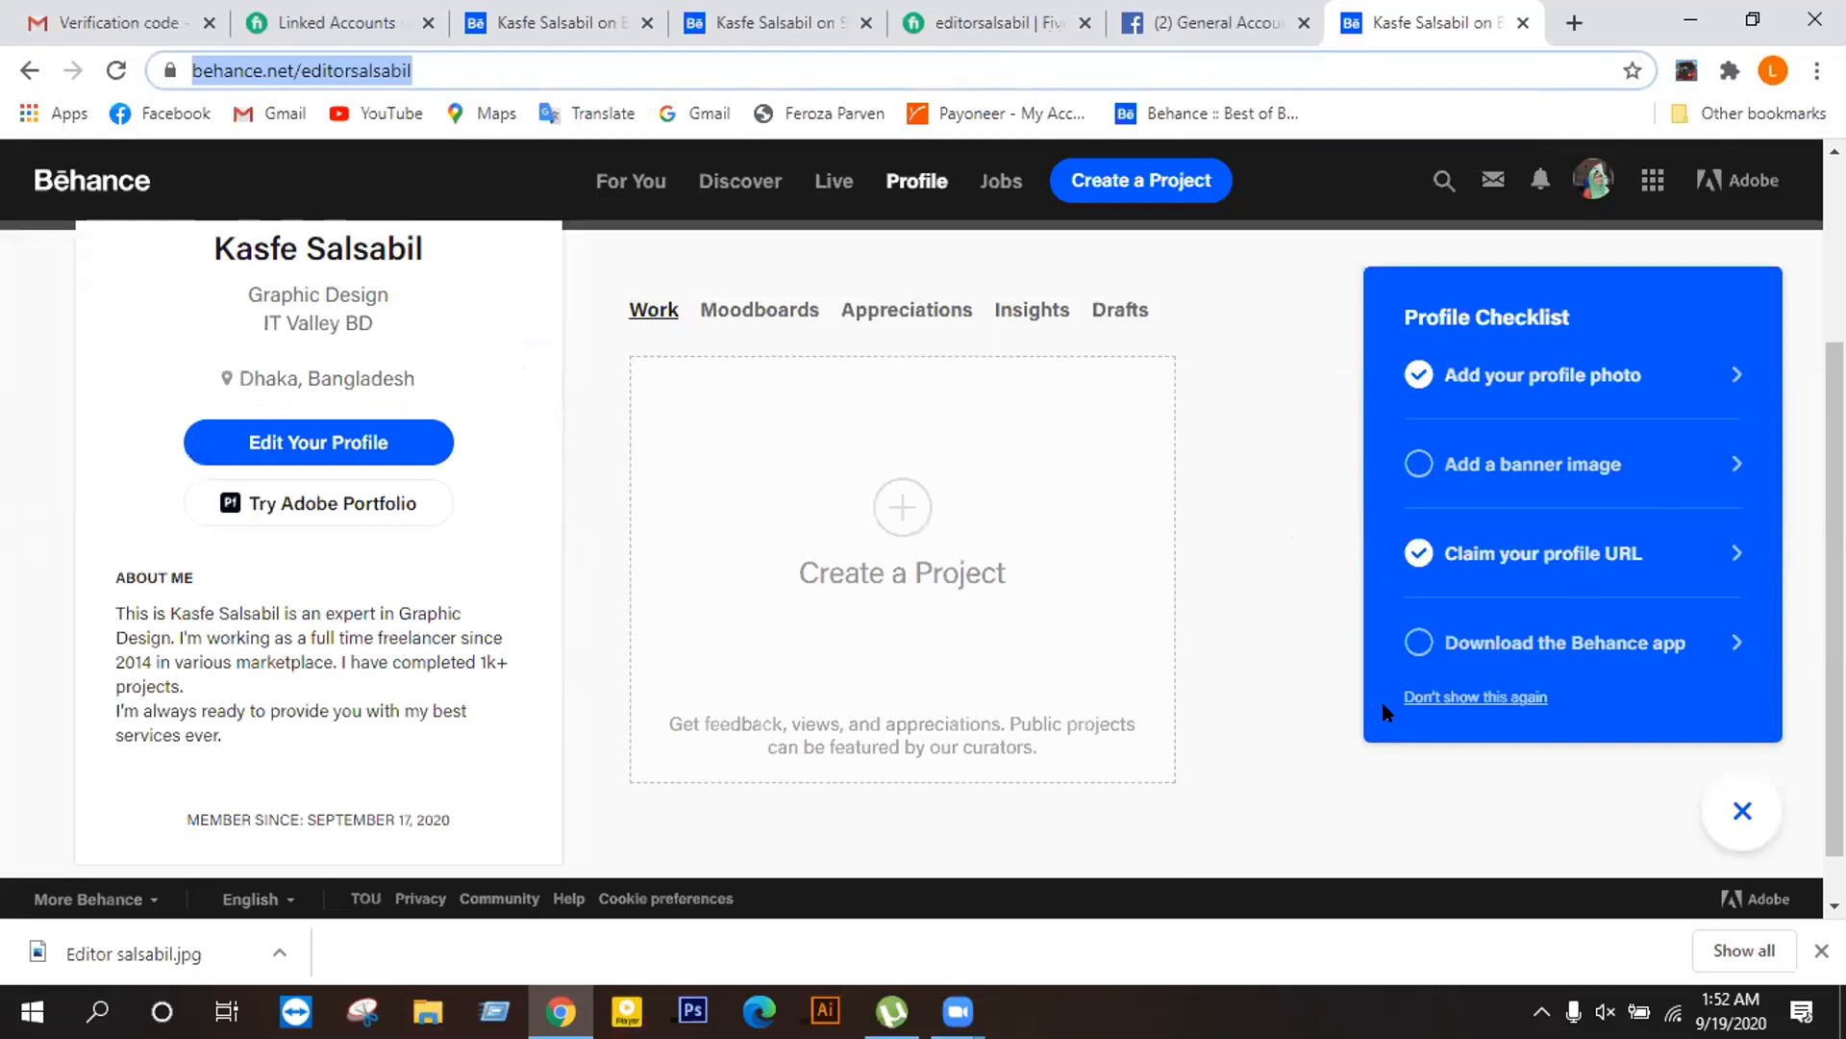
{"action": "left_click", "coordinate": [1182, 787]}
{"action": "scroll", "coordinate": [1182, 788], "scroll_direction": "down", "scroll_amount": 1}
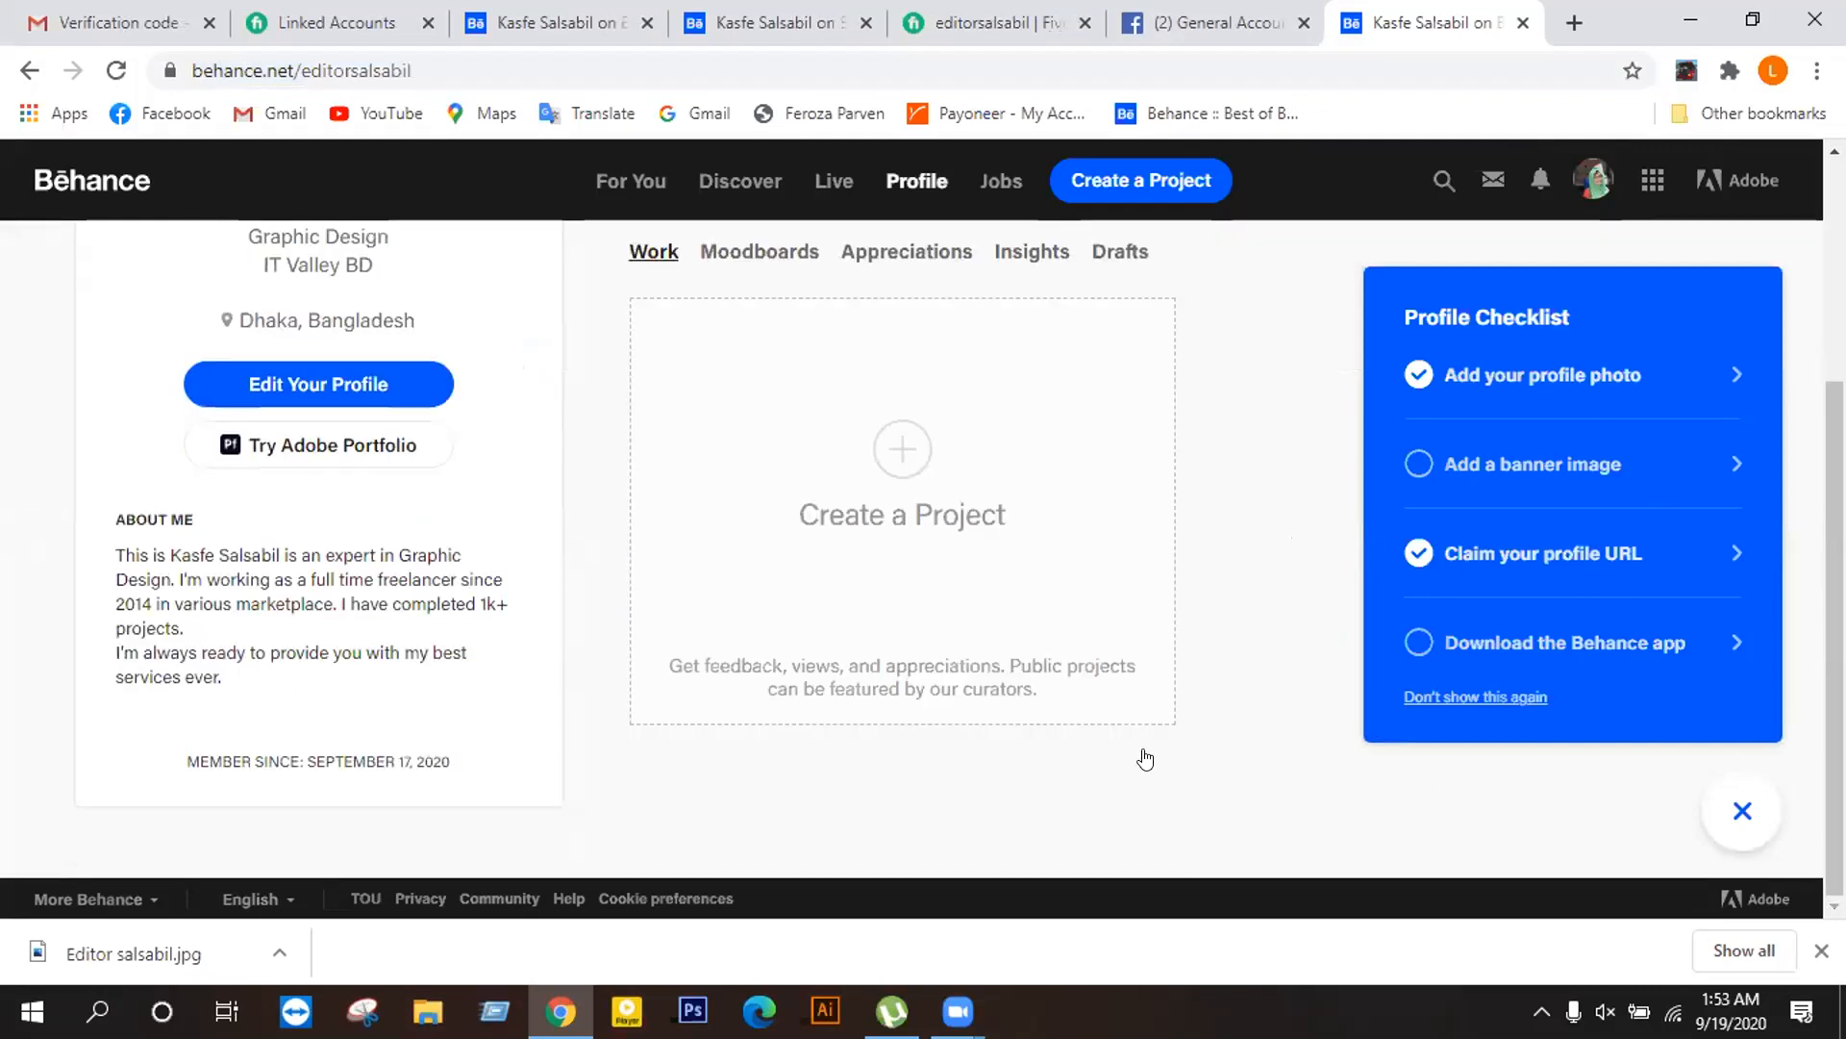
{"action": "scroll", "coordinate": [1046, 101], "scroll_direction": "up", "scroll_amount": 4}
{"action": "scroll", "coordinate": [430, 698], "scroll_direction": "down", "scroll_amount": 4}
{"action": "left_click_drag", "start_coordinate": [454, 761], "coordinate": [407, 759]}
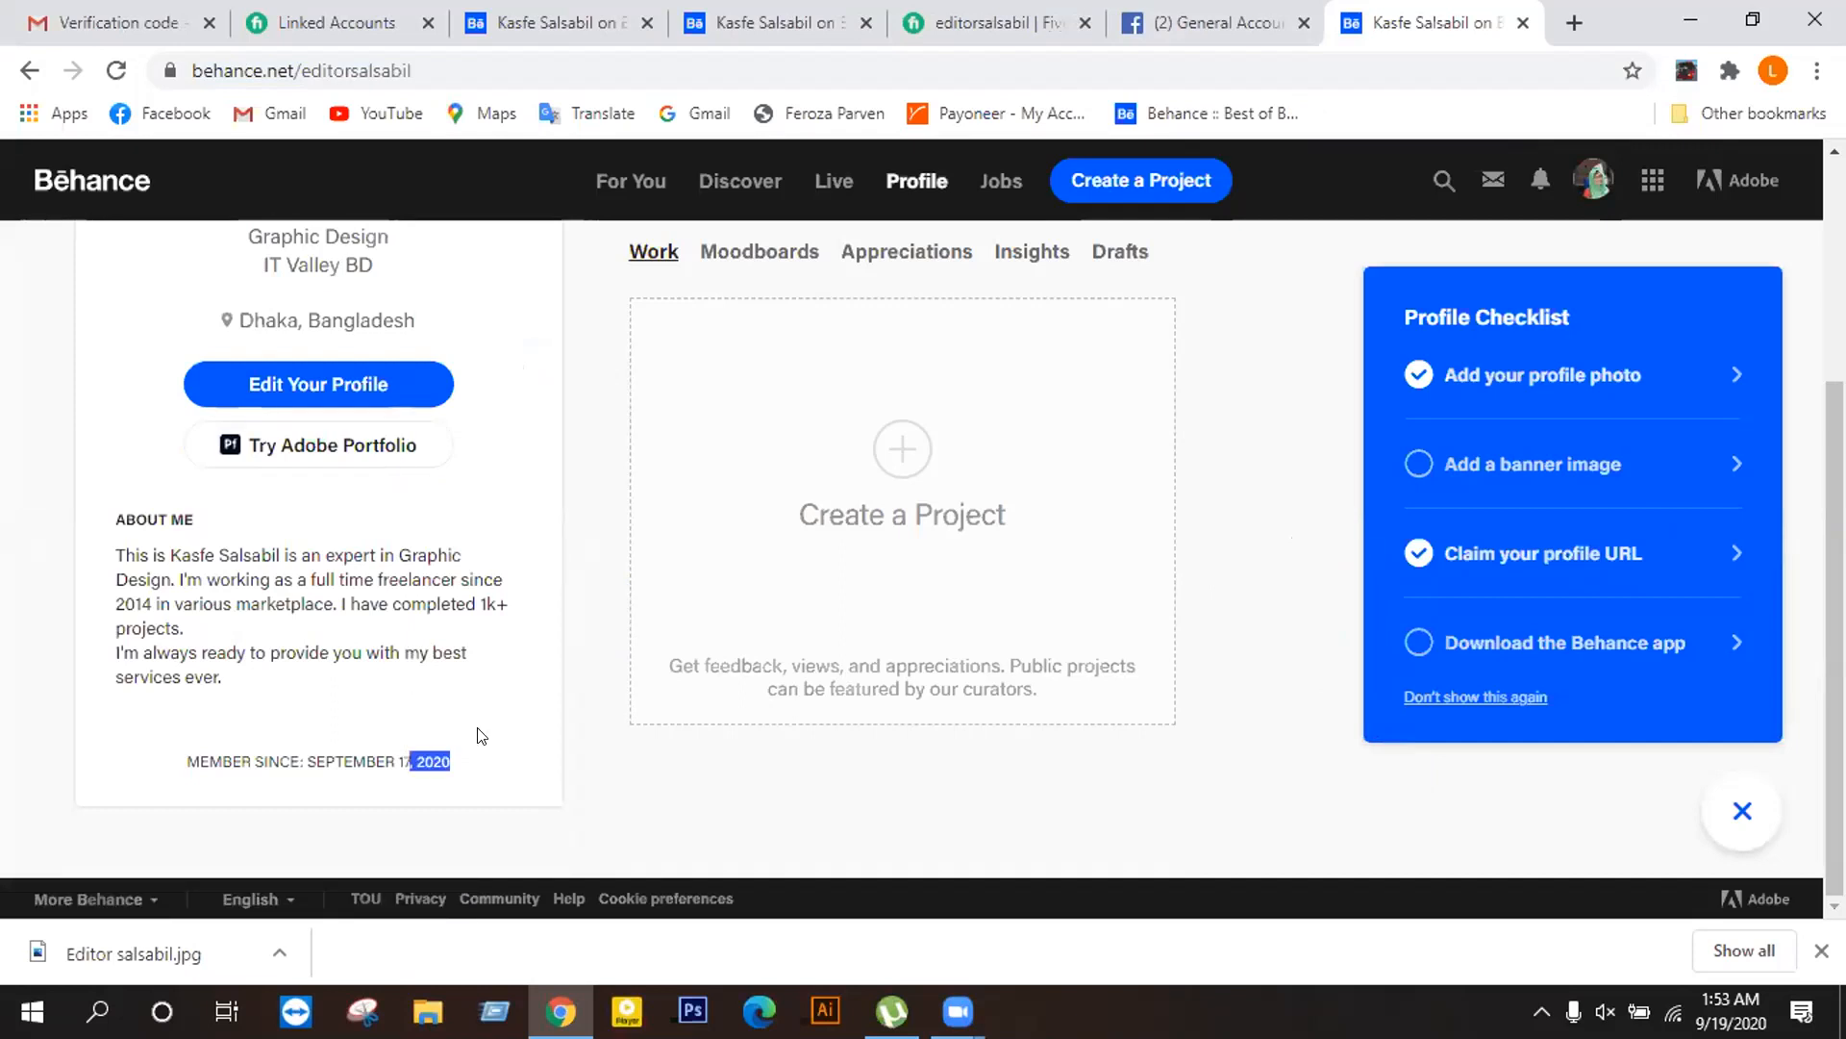
{"action": "scroll", "coordinate": [474, 733], "scroll_direction": "up", "scroll_amount": 4}
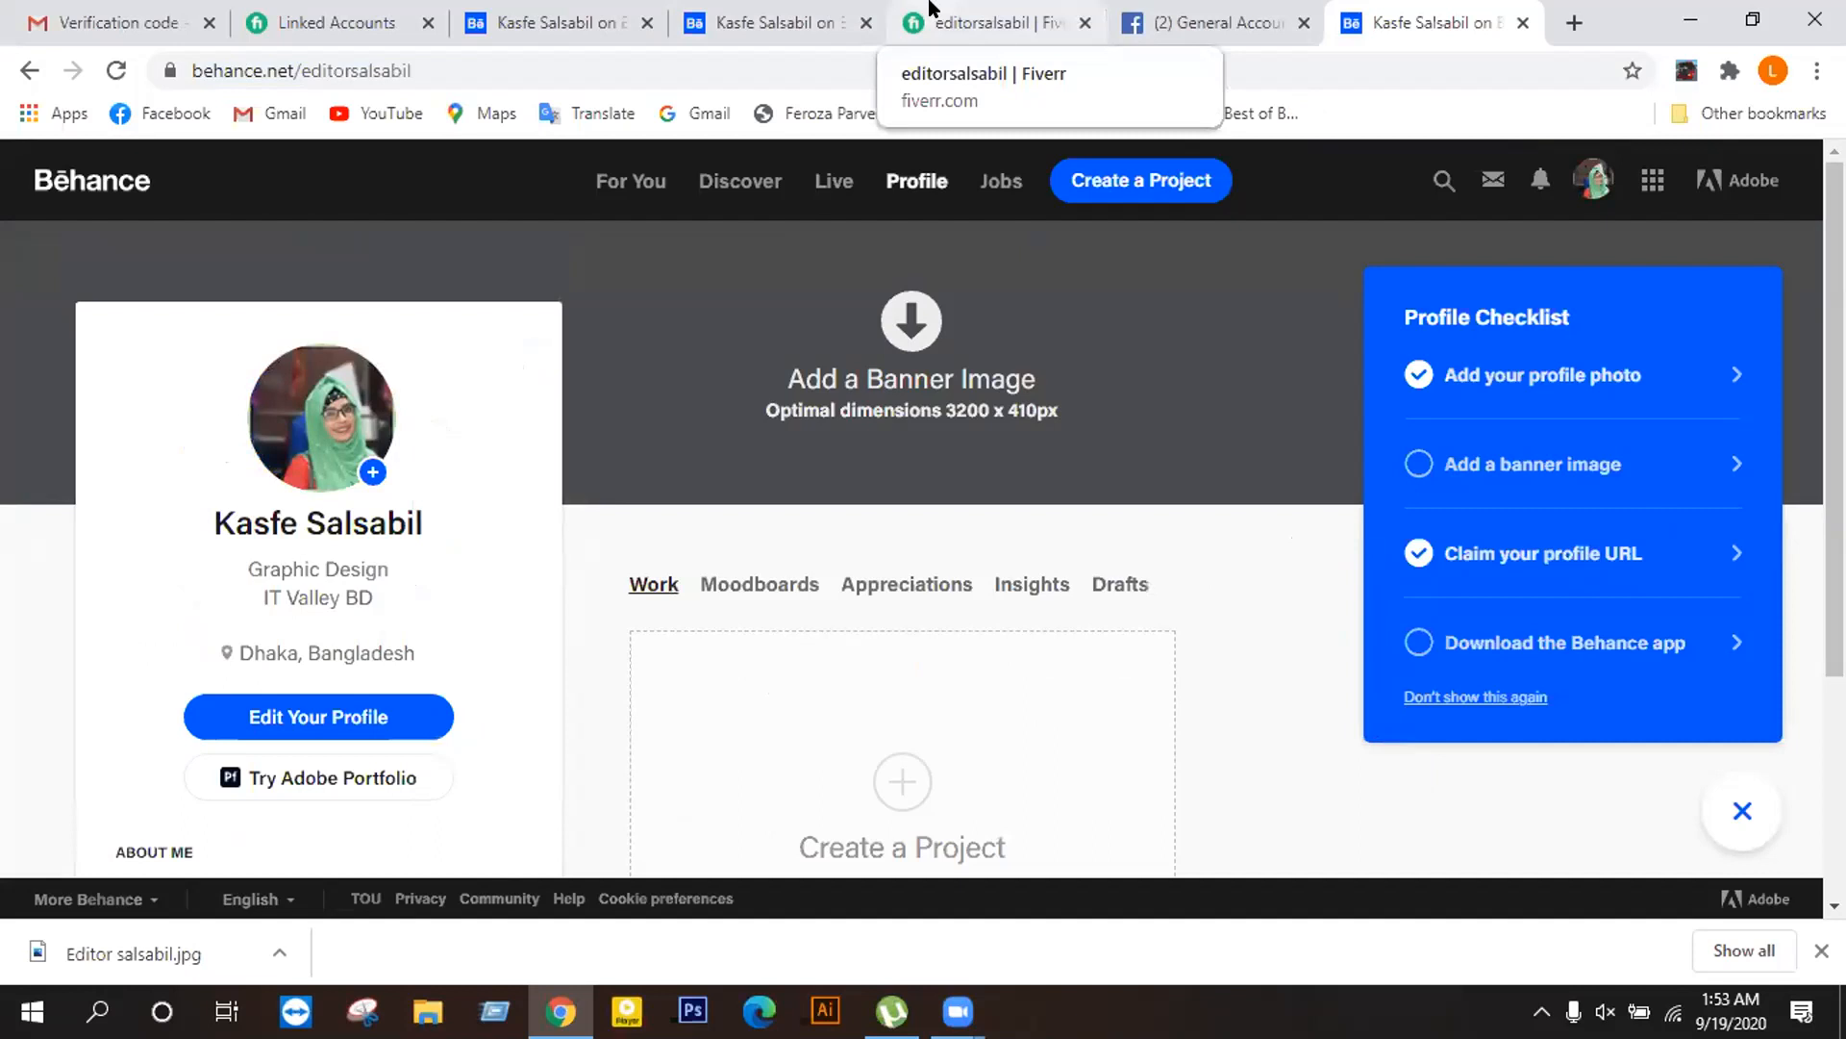
{"action": "left_click", "coordinate": [973, 9]}
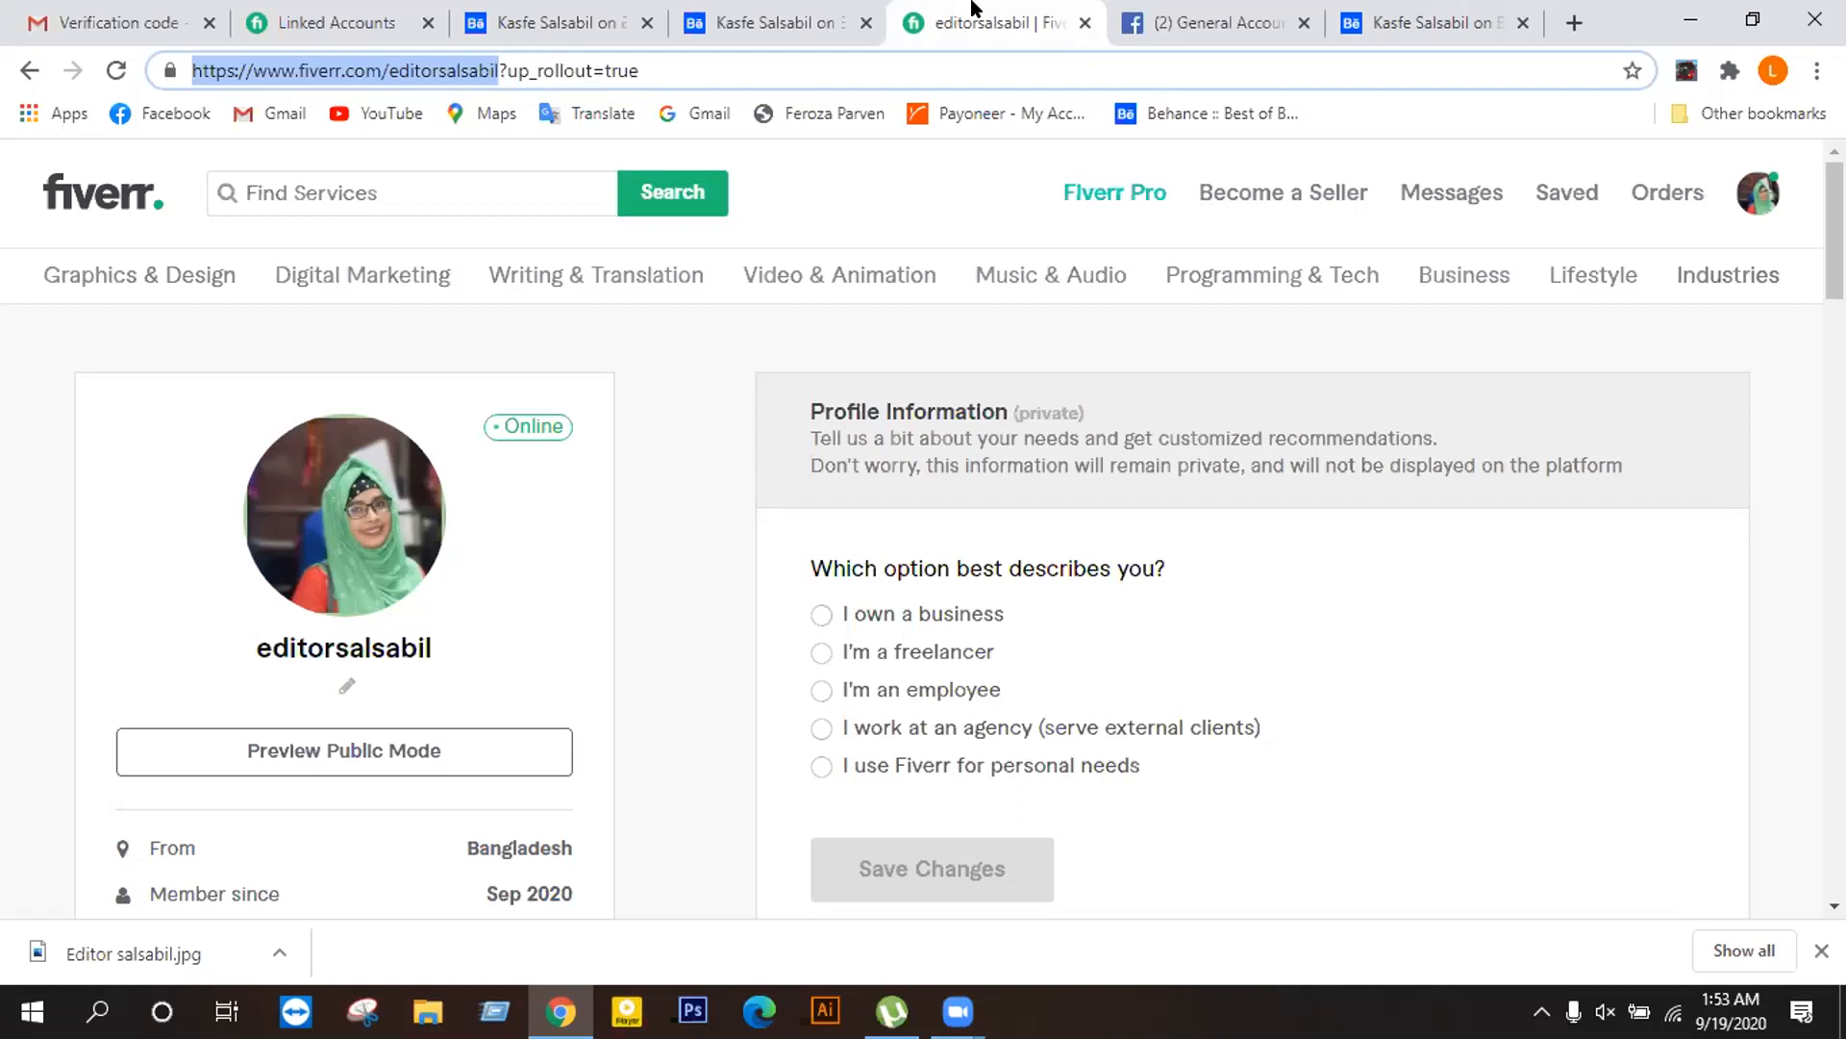
{"action": "left_click", "coordinate": [375, 10]}
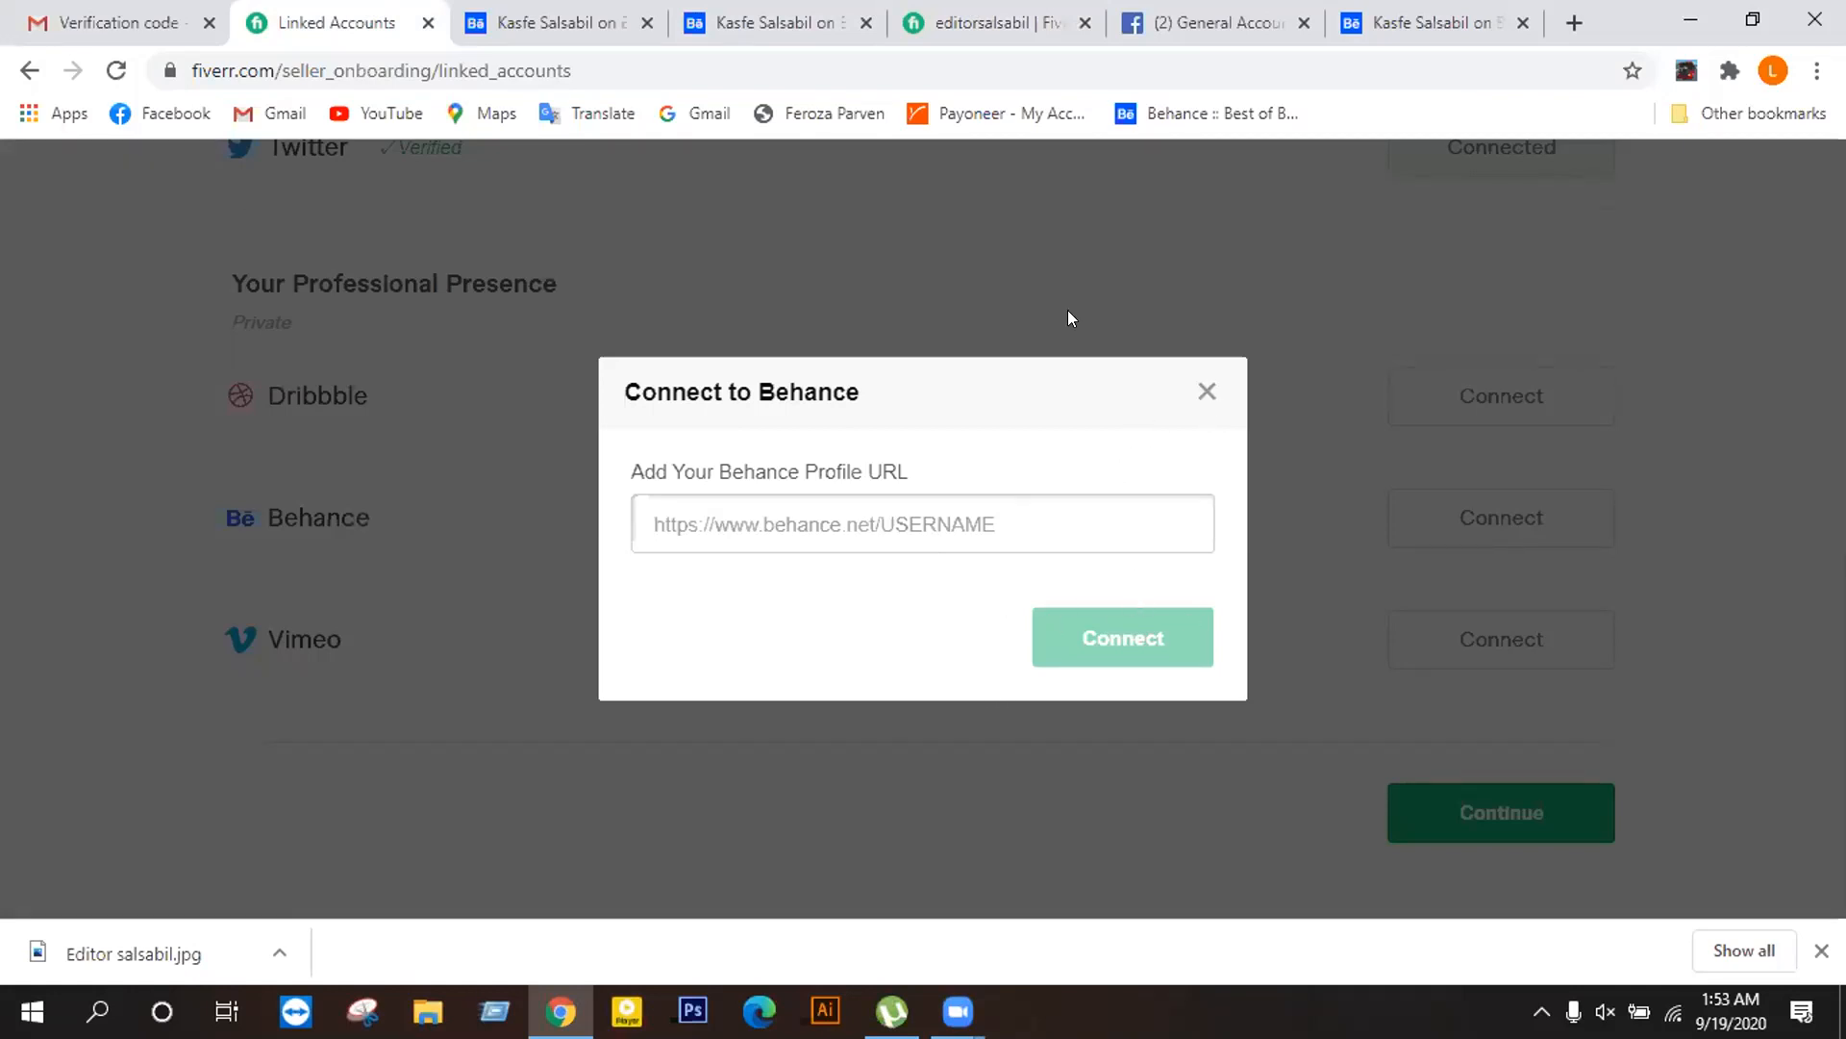
Paste the copied Behance profile URL into Fiverr's Connect to Behance field and choose Copy & Open
{"action": "left_click", "coordinate": [577, 11]}
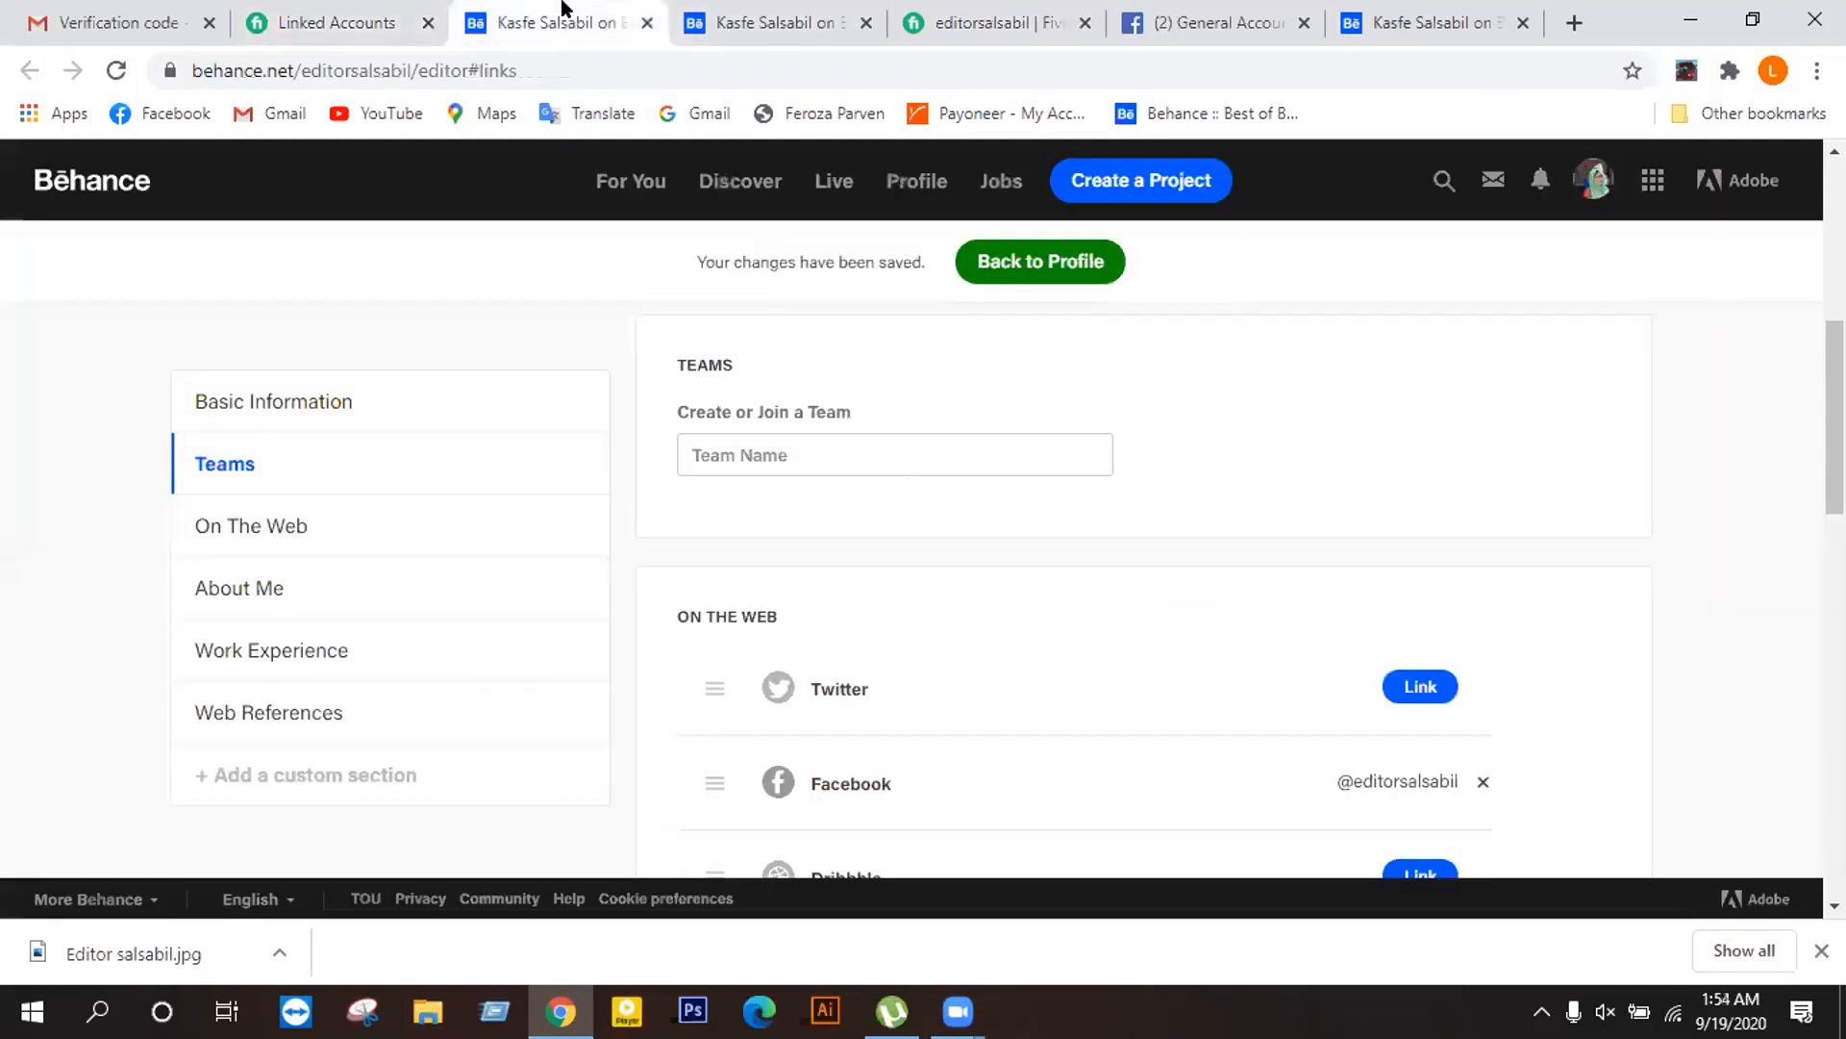
{"action": "left_click", "coordinate": [685, 18]}
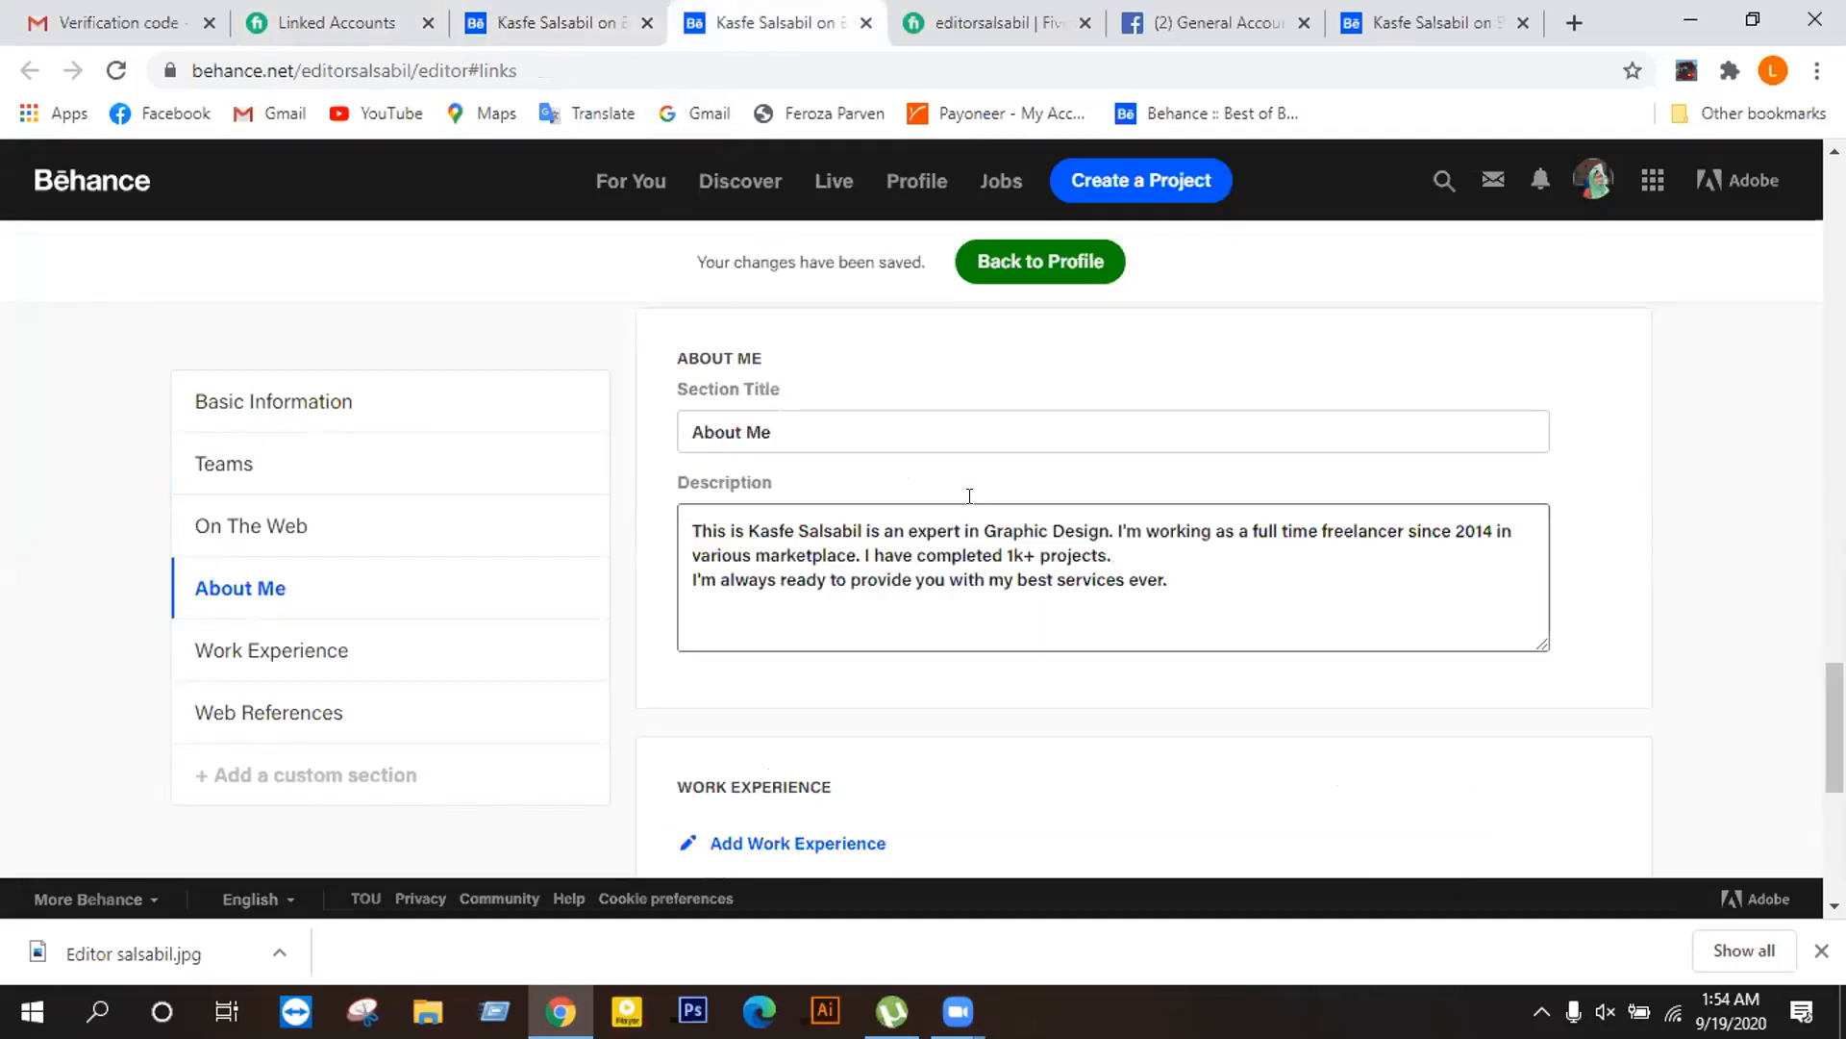
{"action": "scroll", "coordinate": [962, 516], "scroll_direction": "up", "scroll_amount": 14}
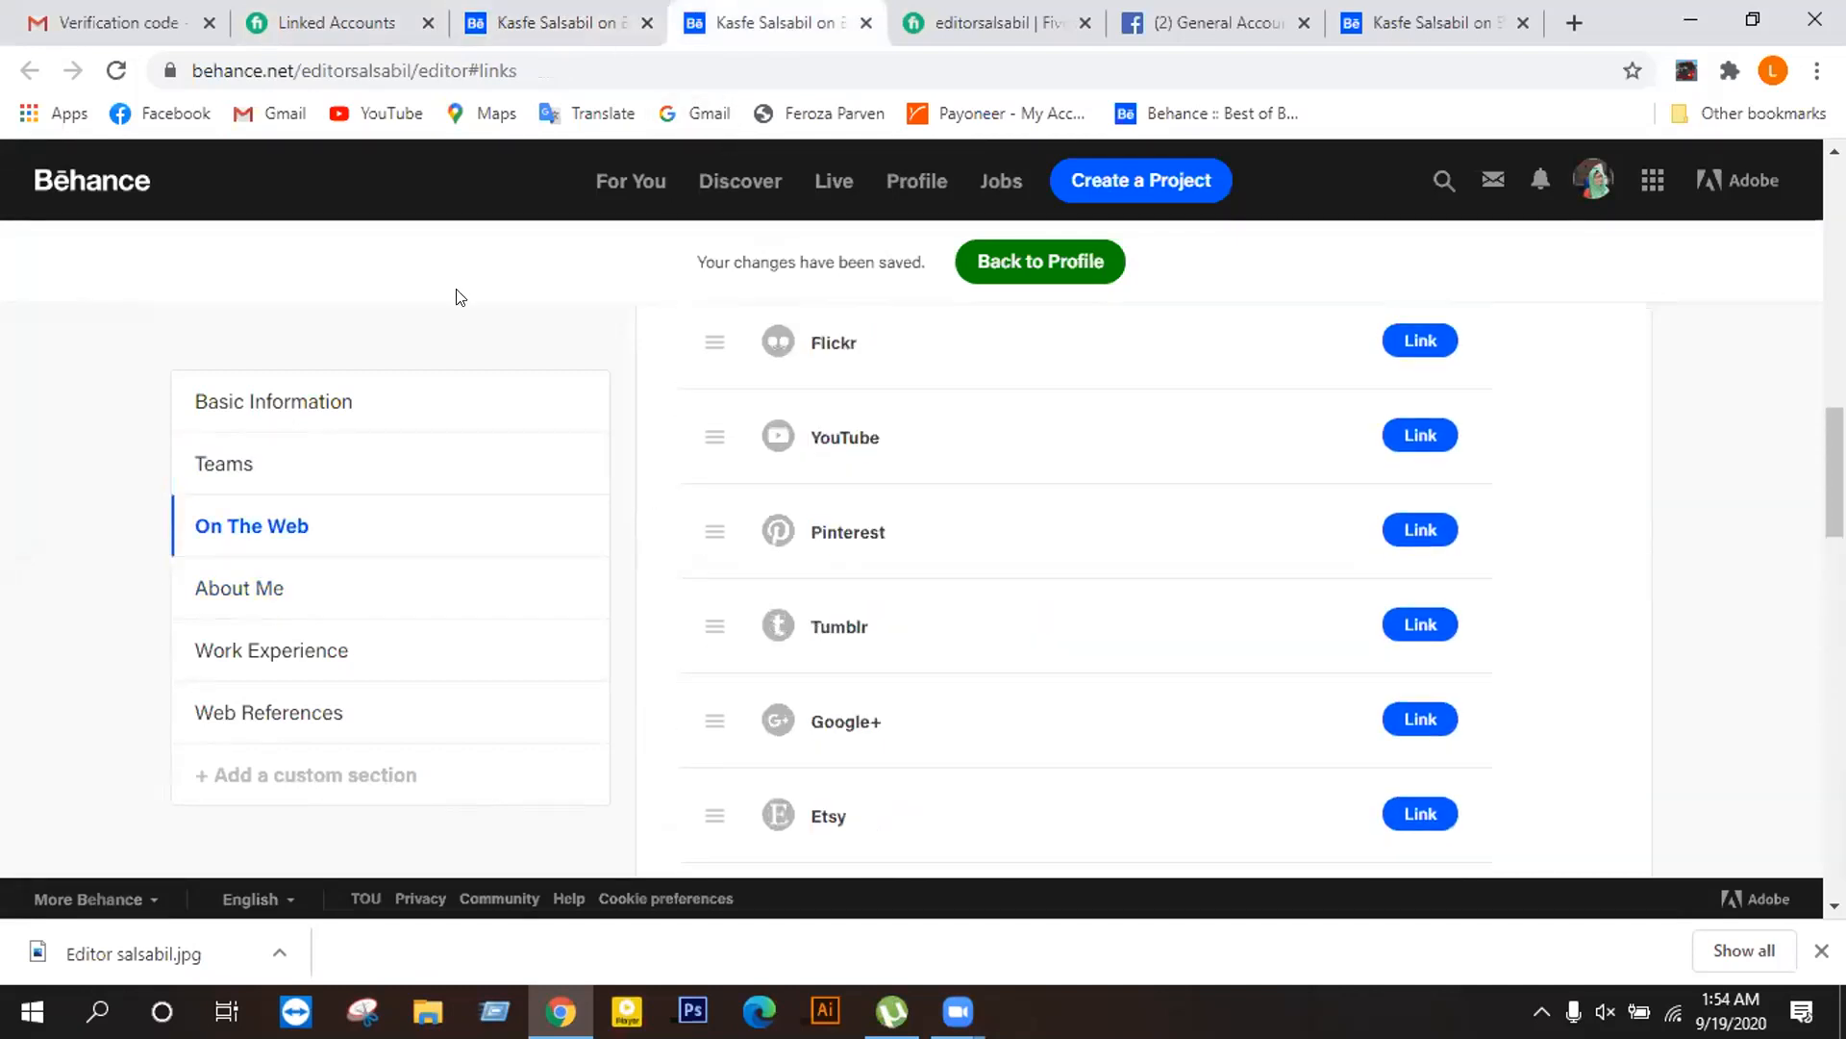
{"action": "scroll", "coordinate": [460, 298], "scroll_direction": "up", "scroll_amount": 2}
{"action": "left_click_drag", "start_coordinate": [412, 70], "coordinate": [37, 106]}
{"action": "key", "text": "ctrl+c"}
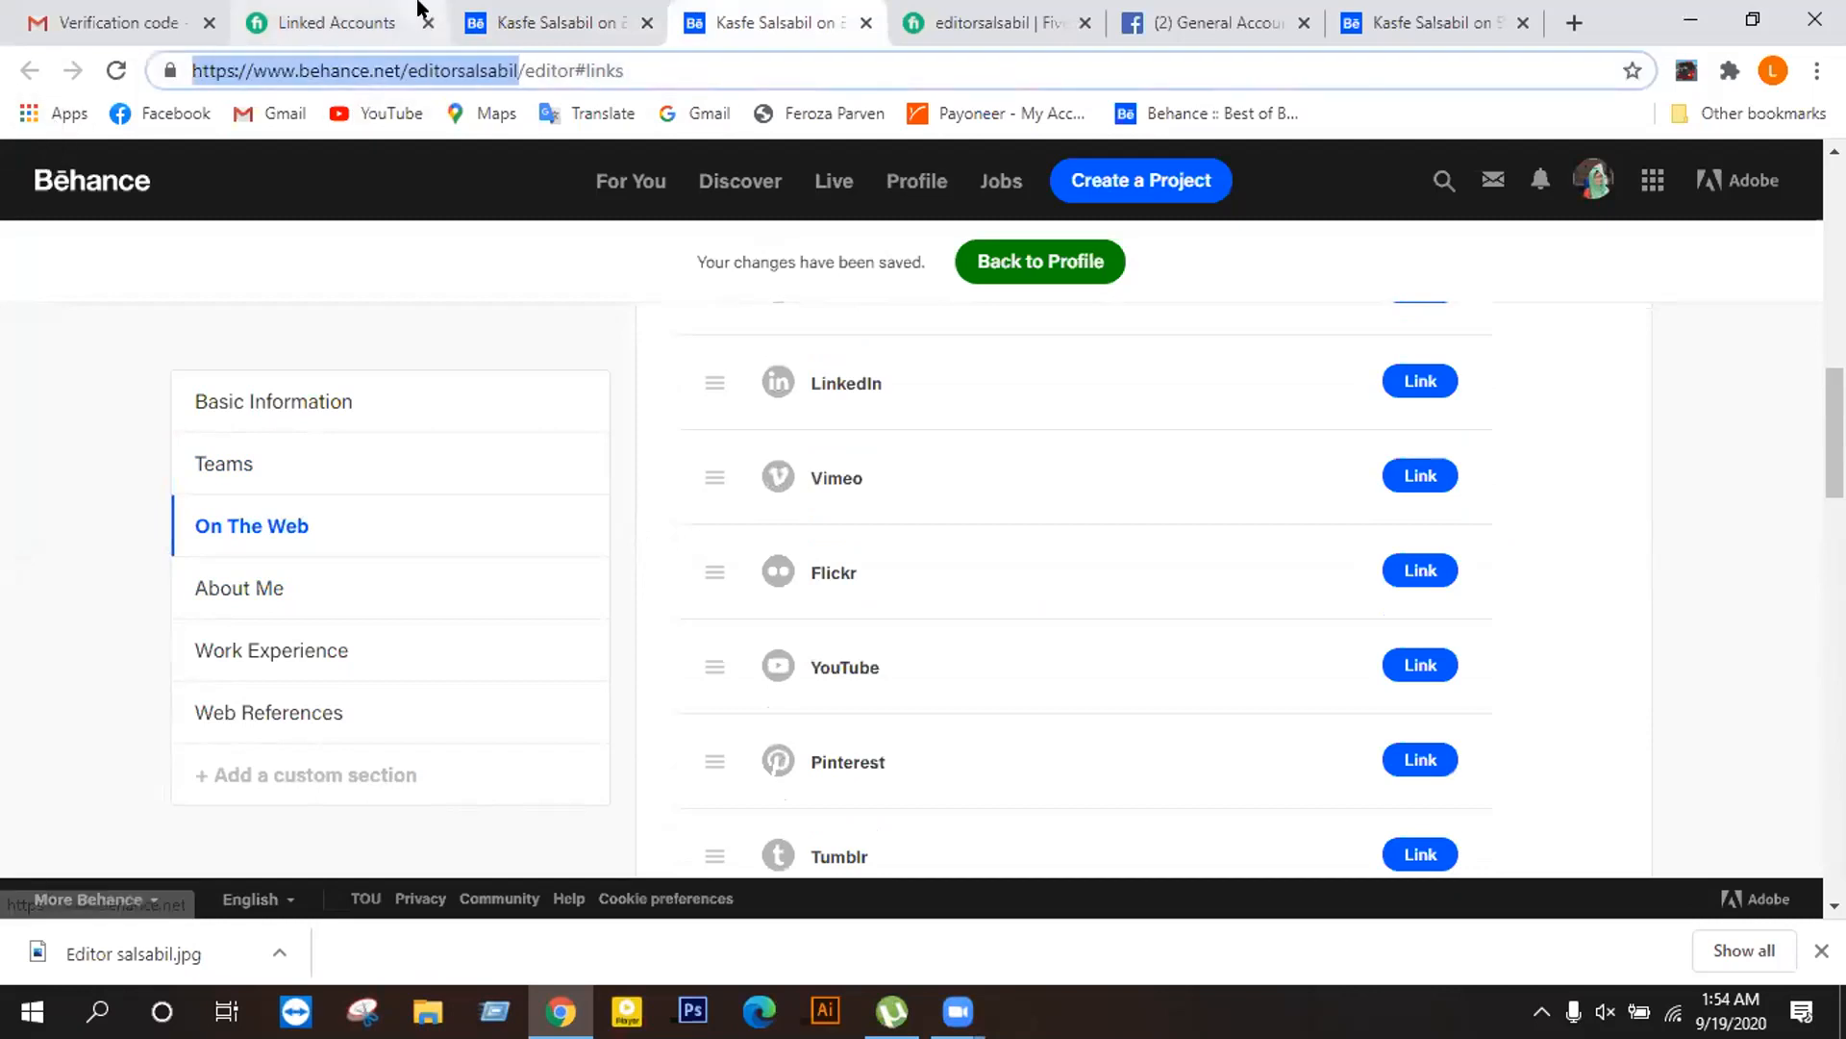
{"action": "left_click", "coordinate": [467, 15]}
{"action": "left_click", "coordinate": [380, 12]}
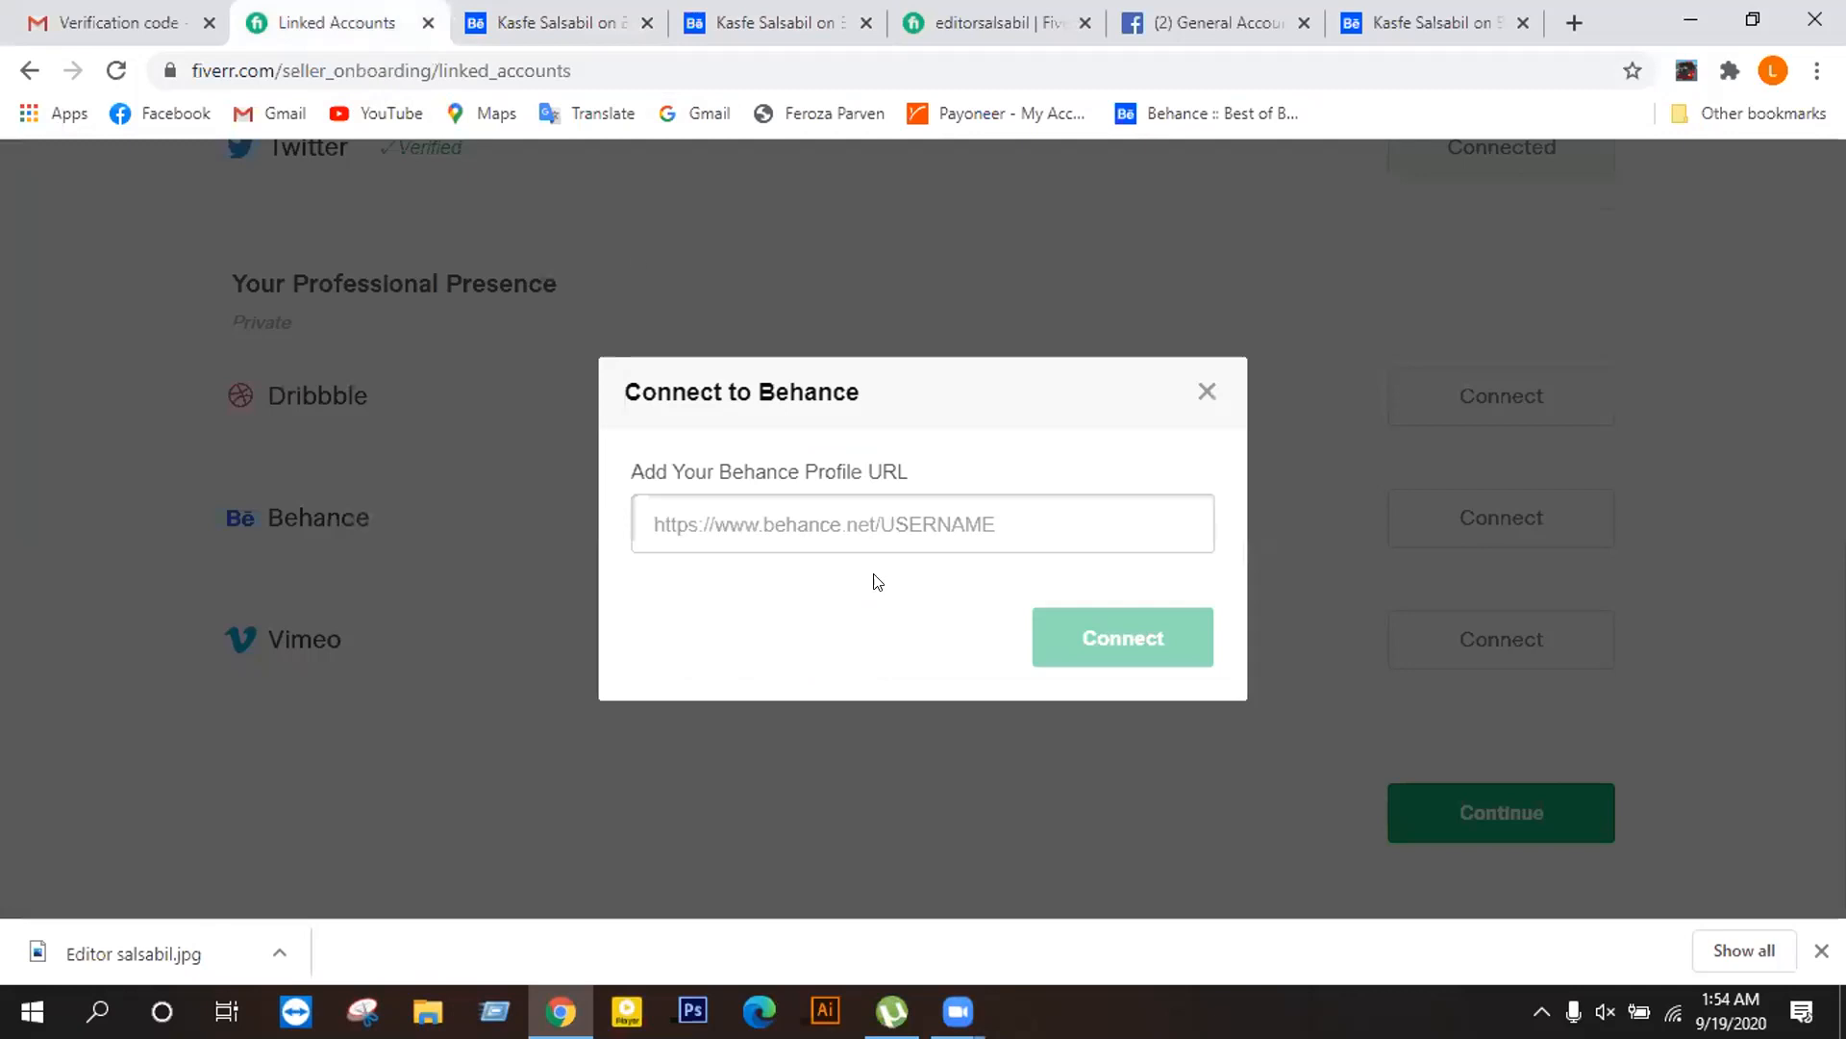
{"action": "key", "text": "ctrl+v"}
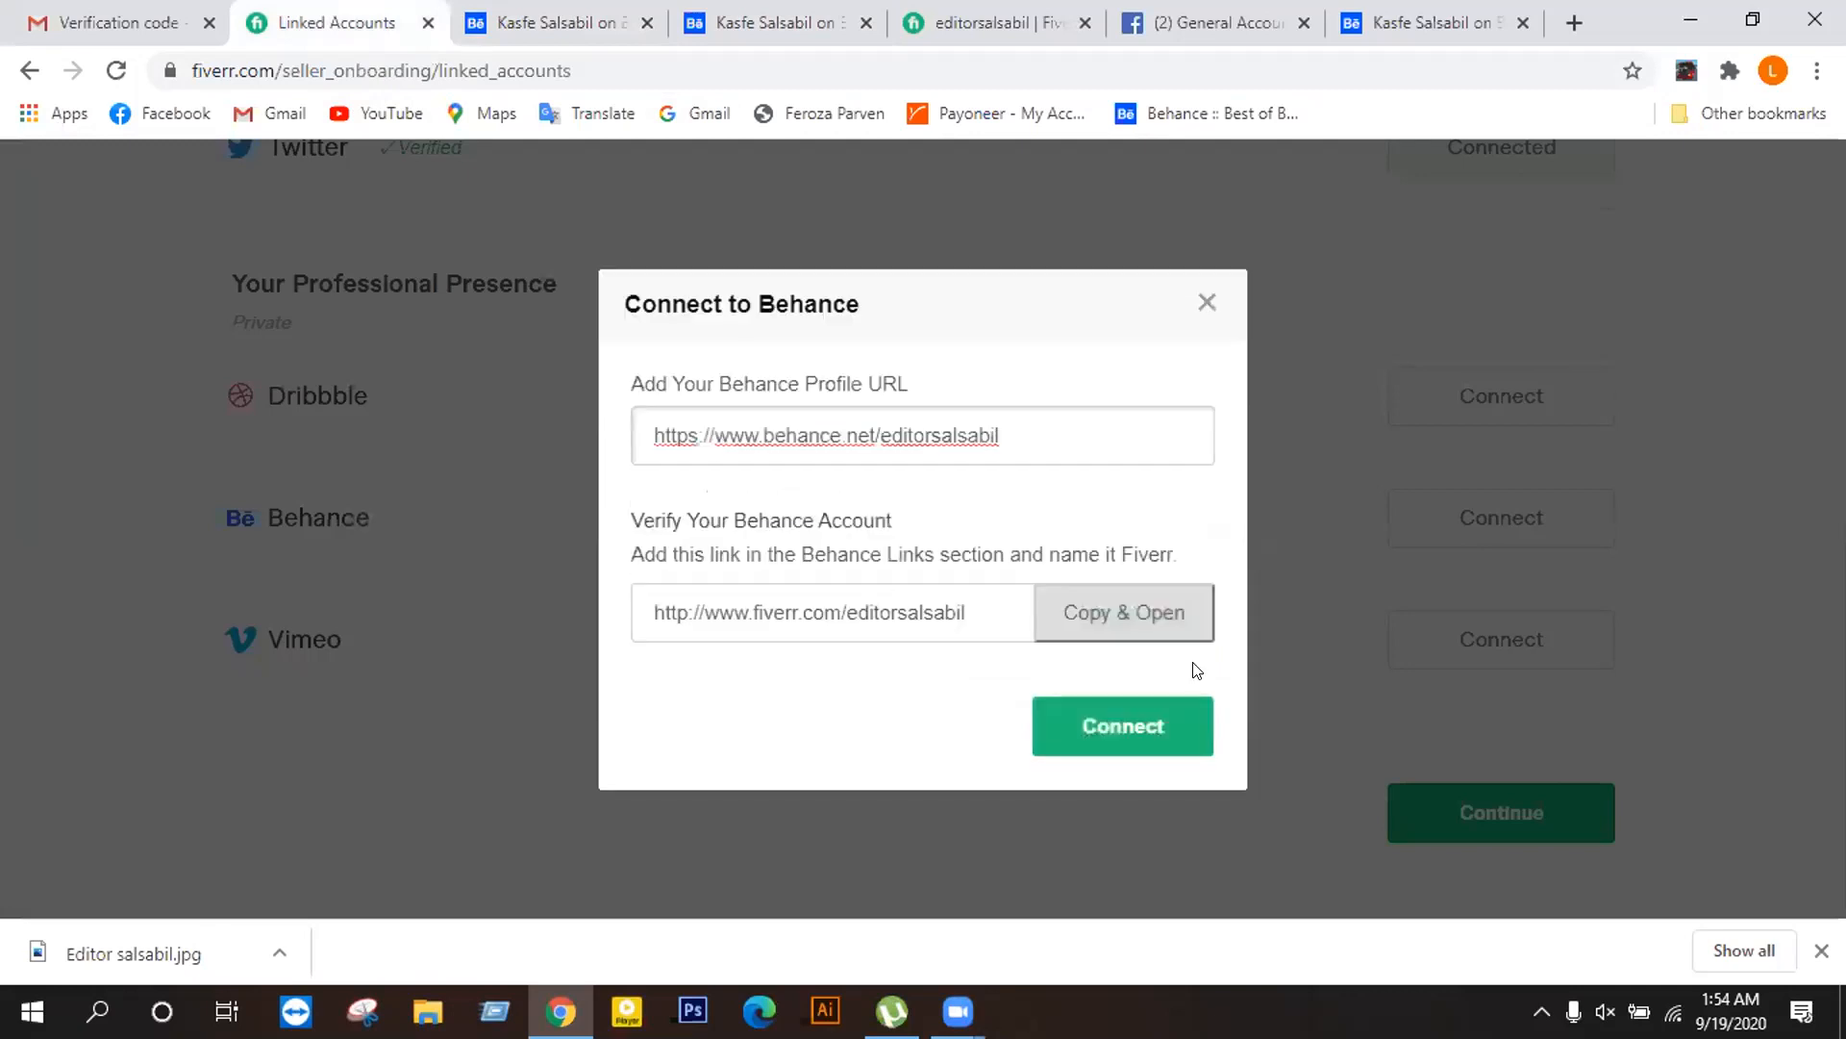
{"action": "left_click", "coordinate": [1137, 618]}
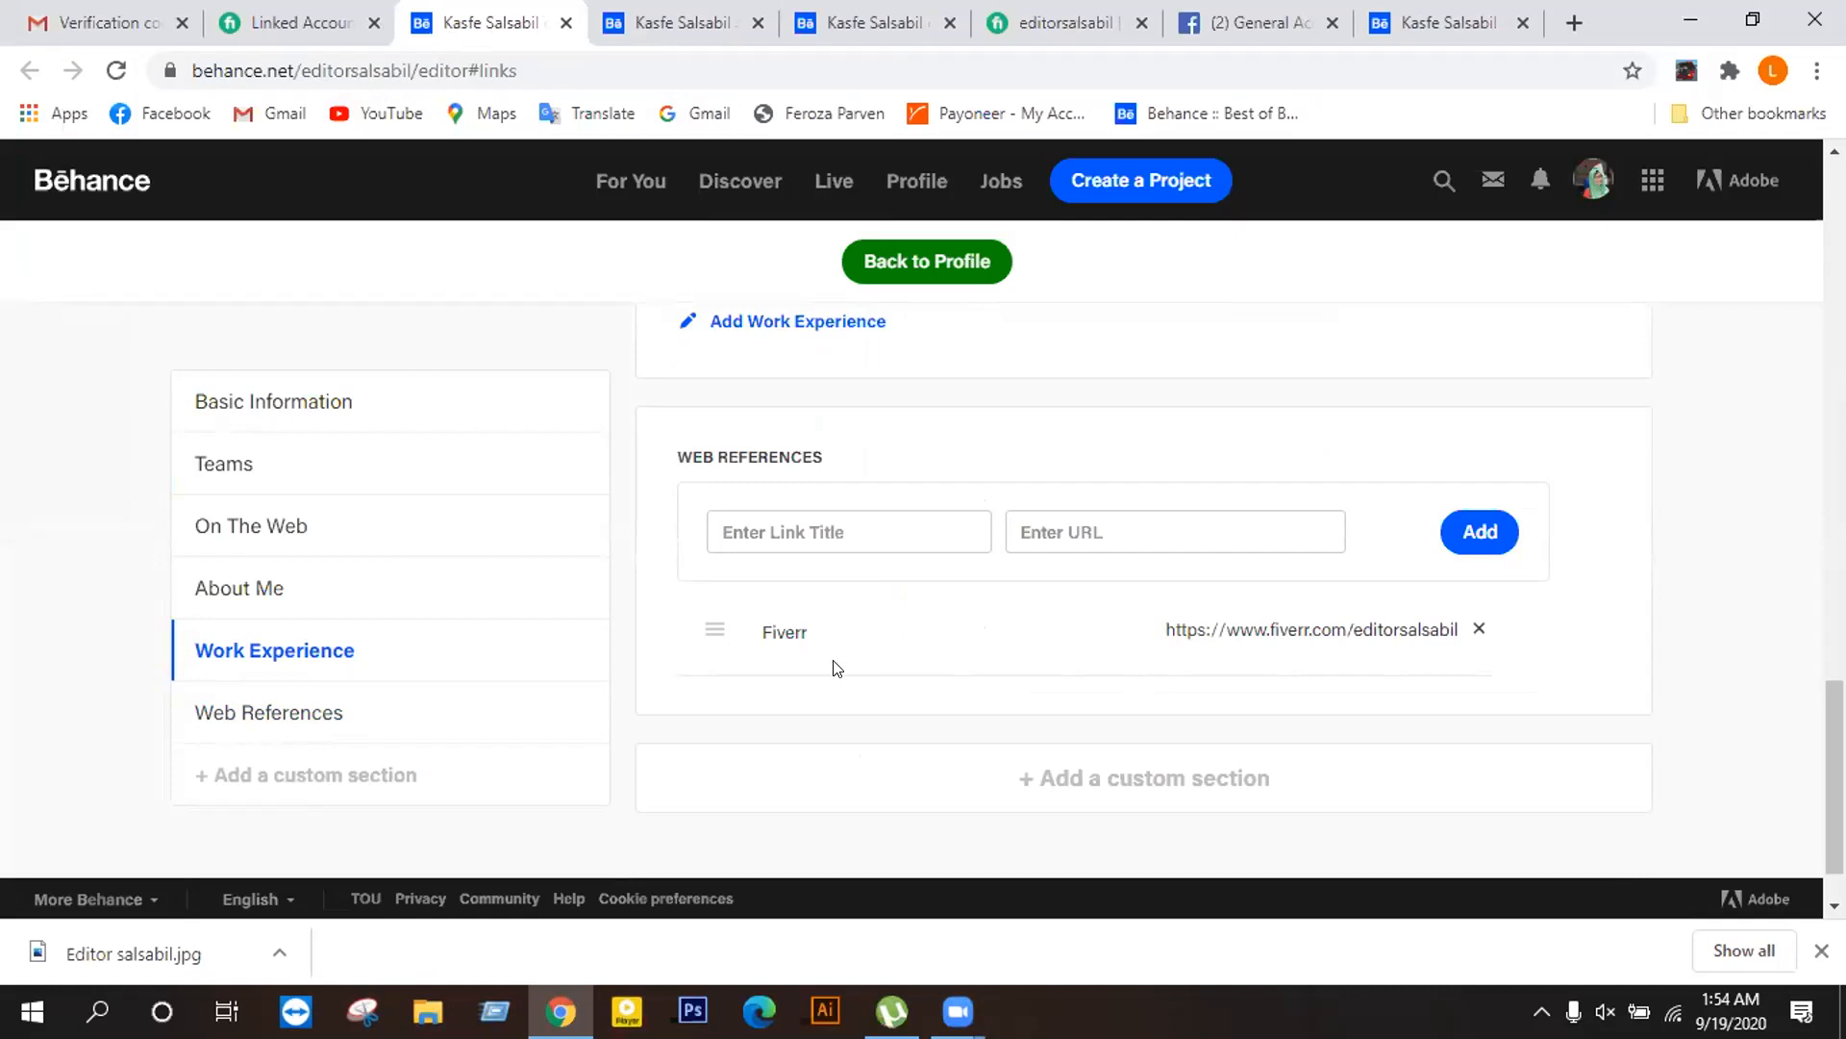
Start a new Behance web reference and paste the Fiverr profile link as its URL
{"action": "left_click", "coordinate": [820, 534]}
{"action": "left_click", "coordinate": [1079, 514]}
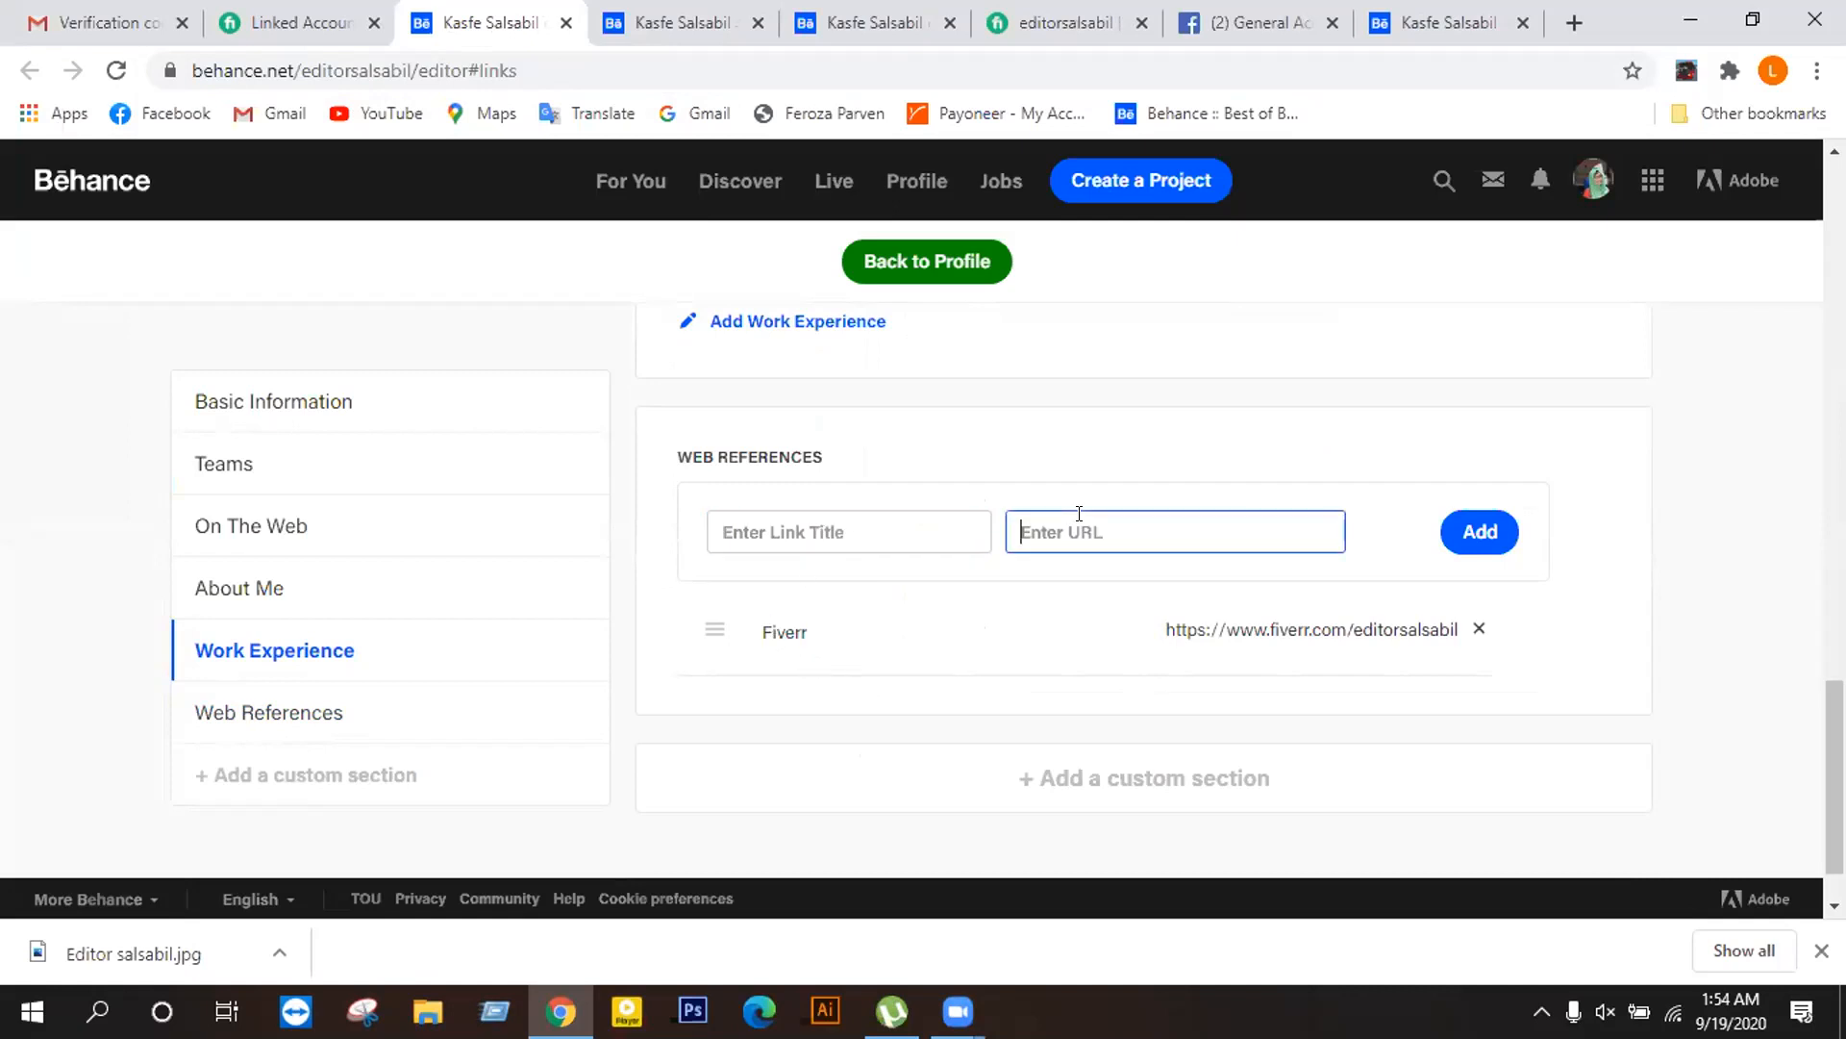
{"action": "key", "text": "ctrl+v"}
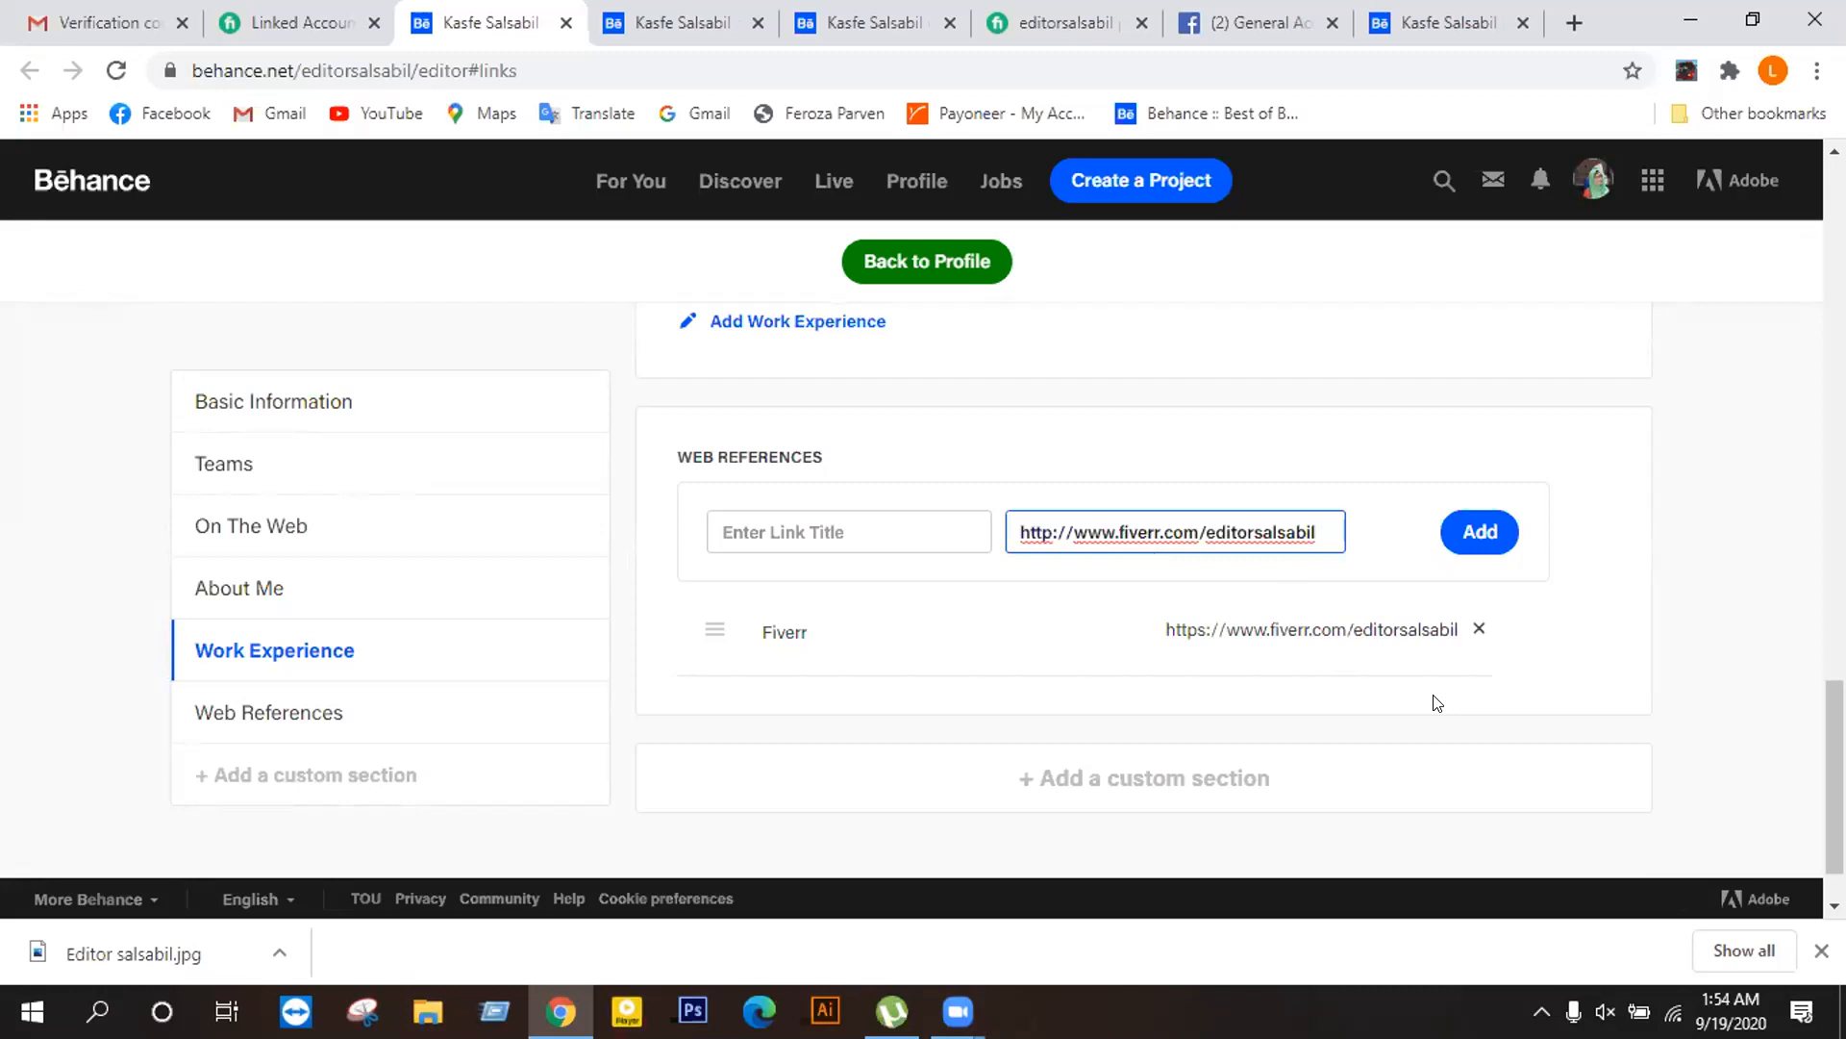
{"action": "left_click", "coordinate": [1673, 1013]}
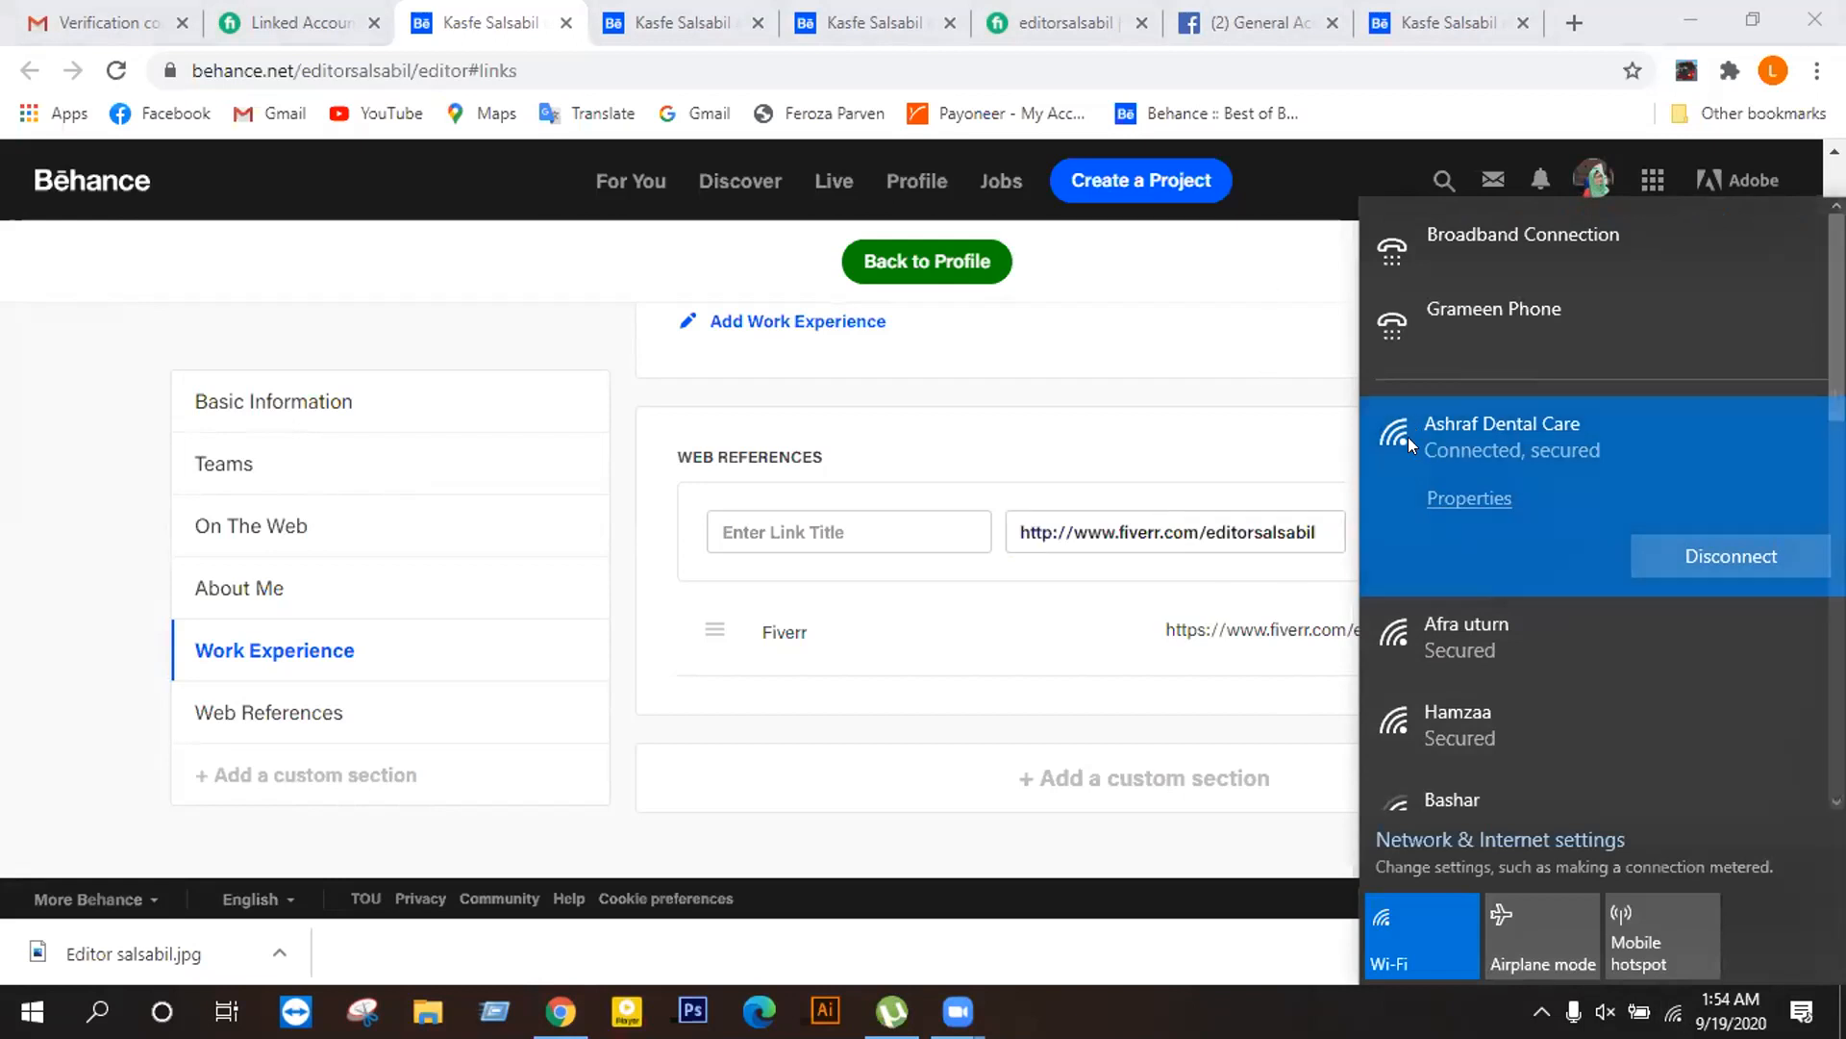
{"action": "left_click", "coordinate": [1221, 293]}
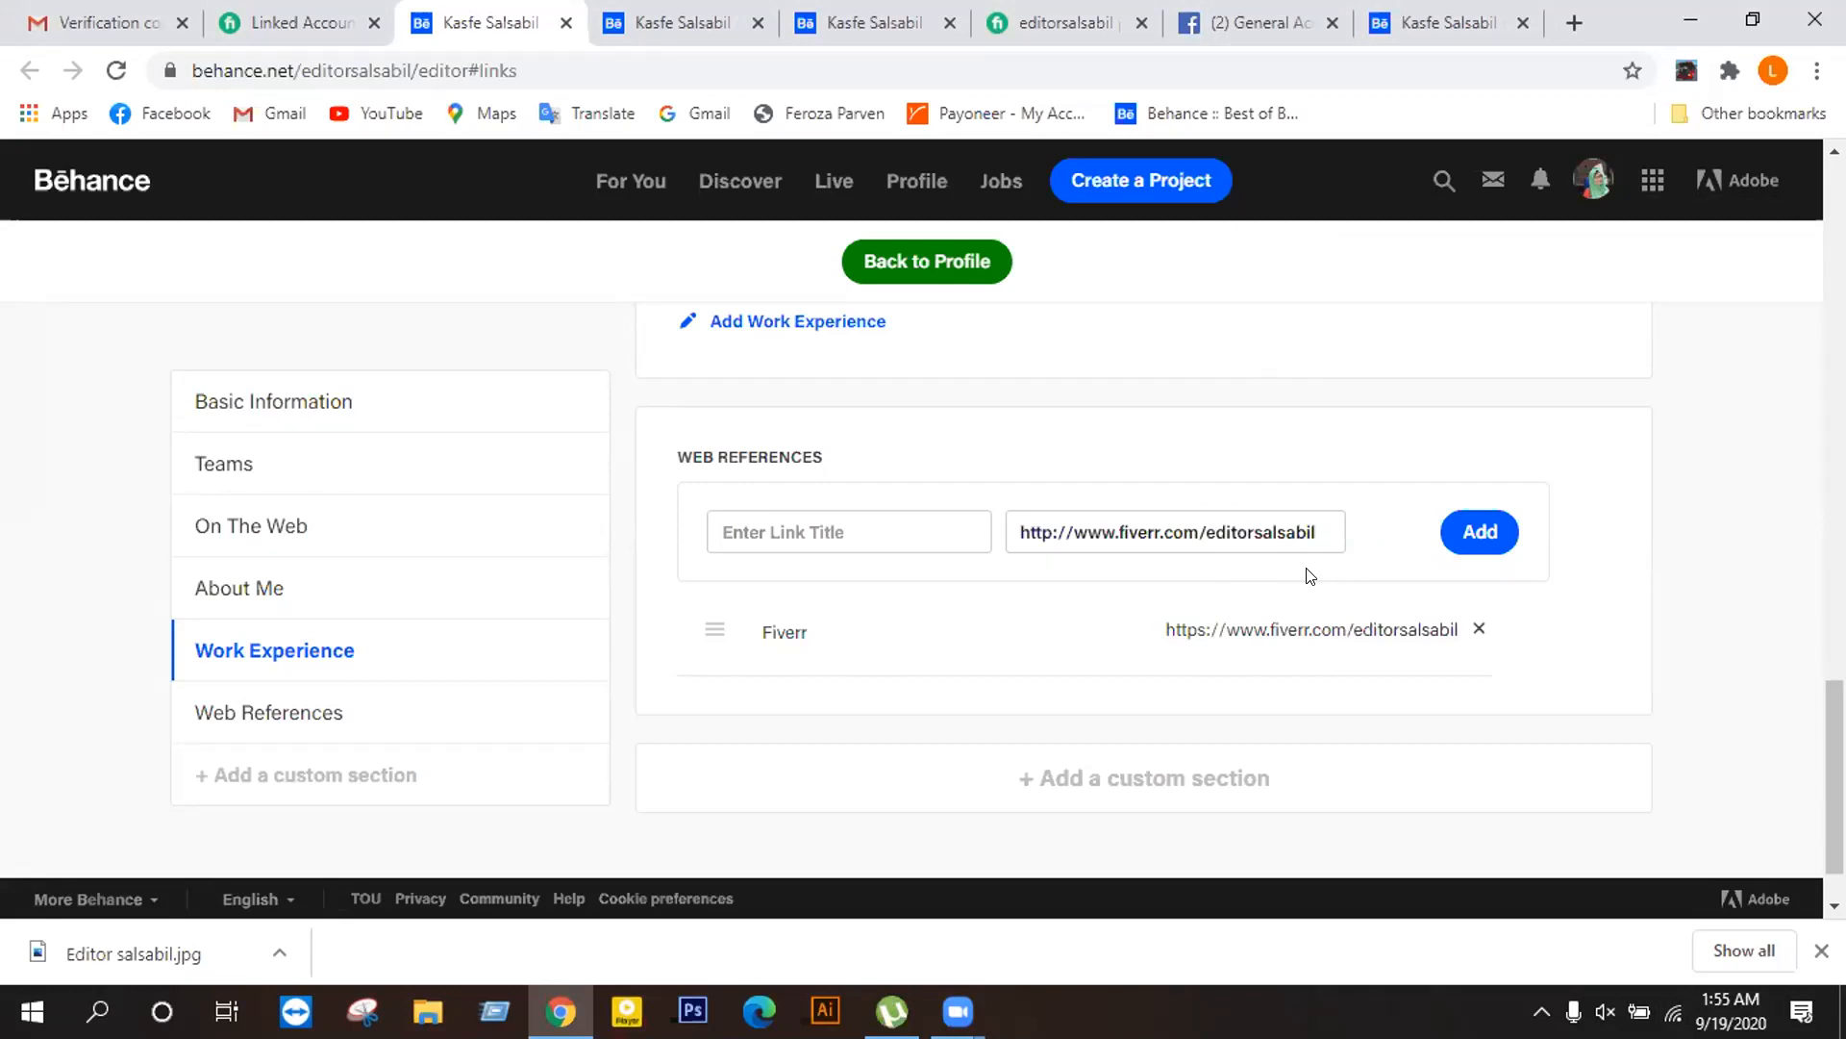
{"action": "left_click", "coordinate": [892, 531]}
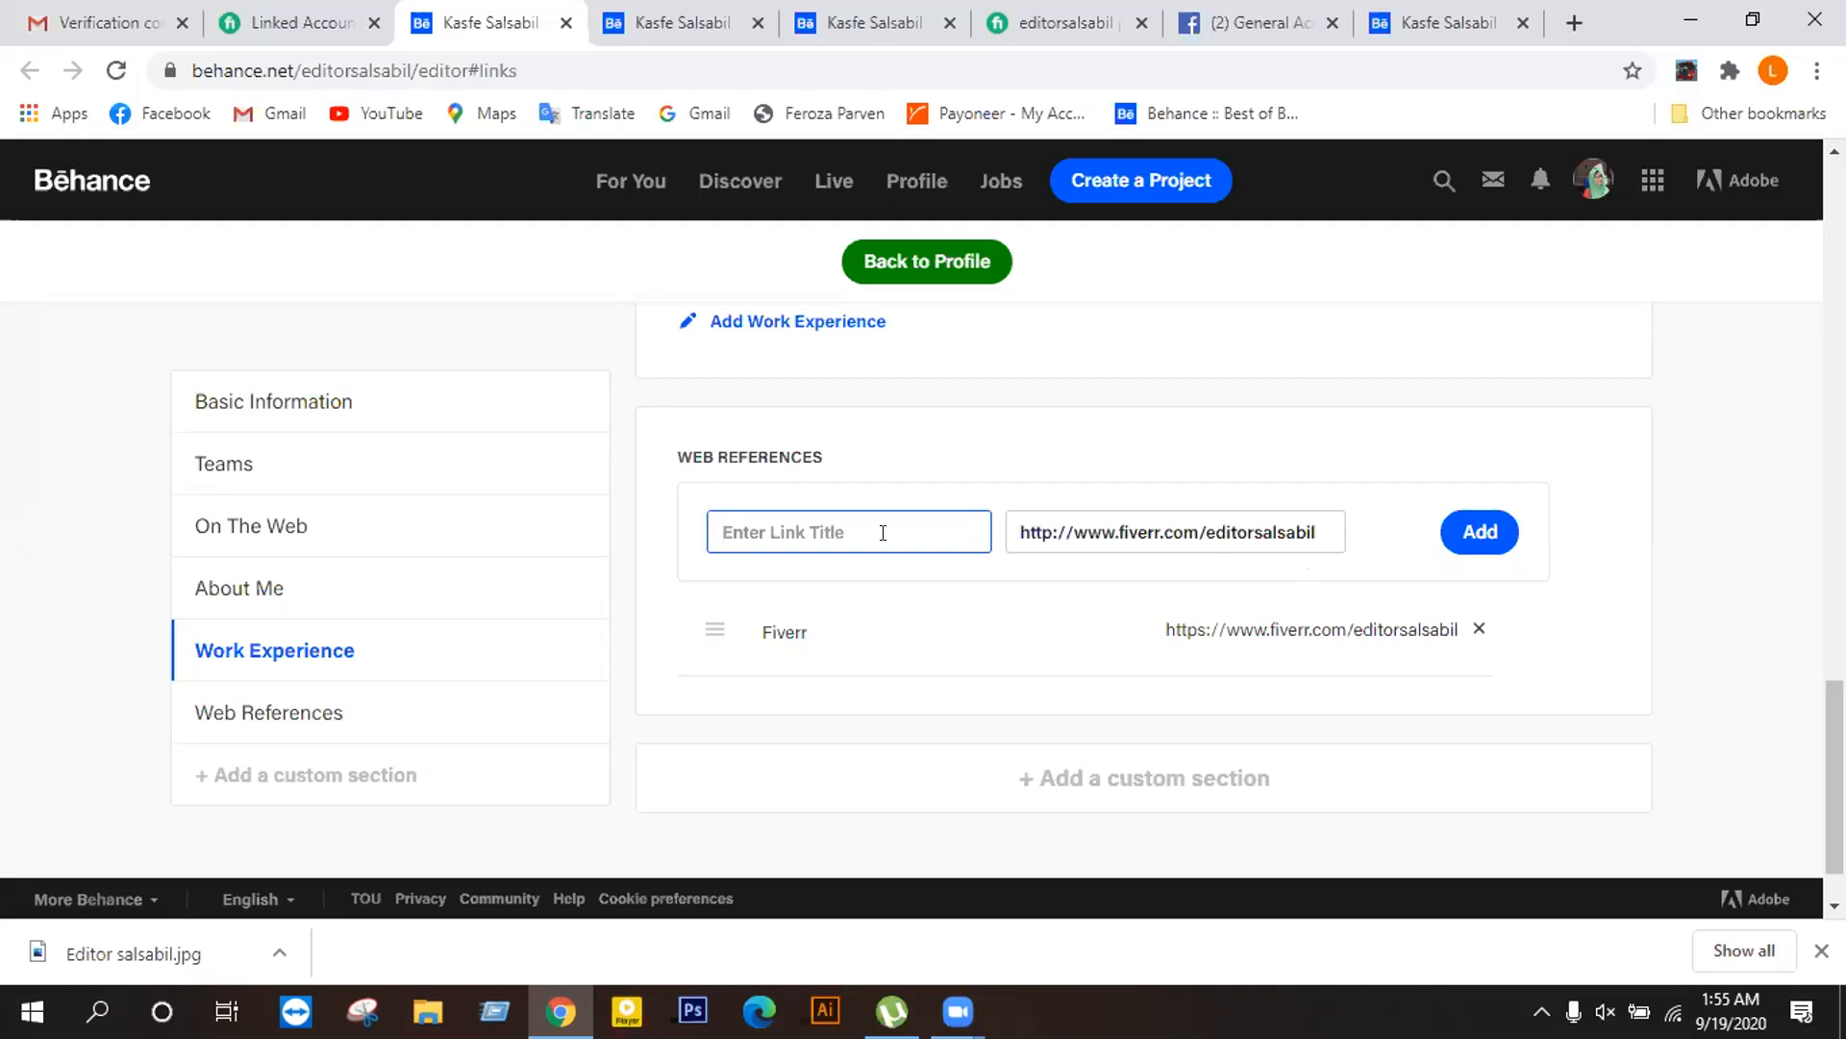
{"action": "type", "text": "fivw"}
{"action": "key", "text": "BackSpace"}
{"action": "key", "text": "BackSpace"}
{"action": "type", "text": "verr.com"}
{"action": "key", "text": "Home"}
{"action": "type", "text": "www."}
{"action": "left_click", "coordinate": [1500, 532]}
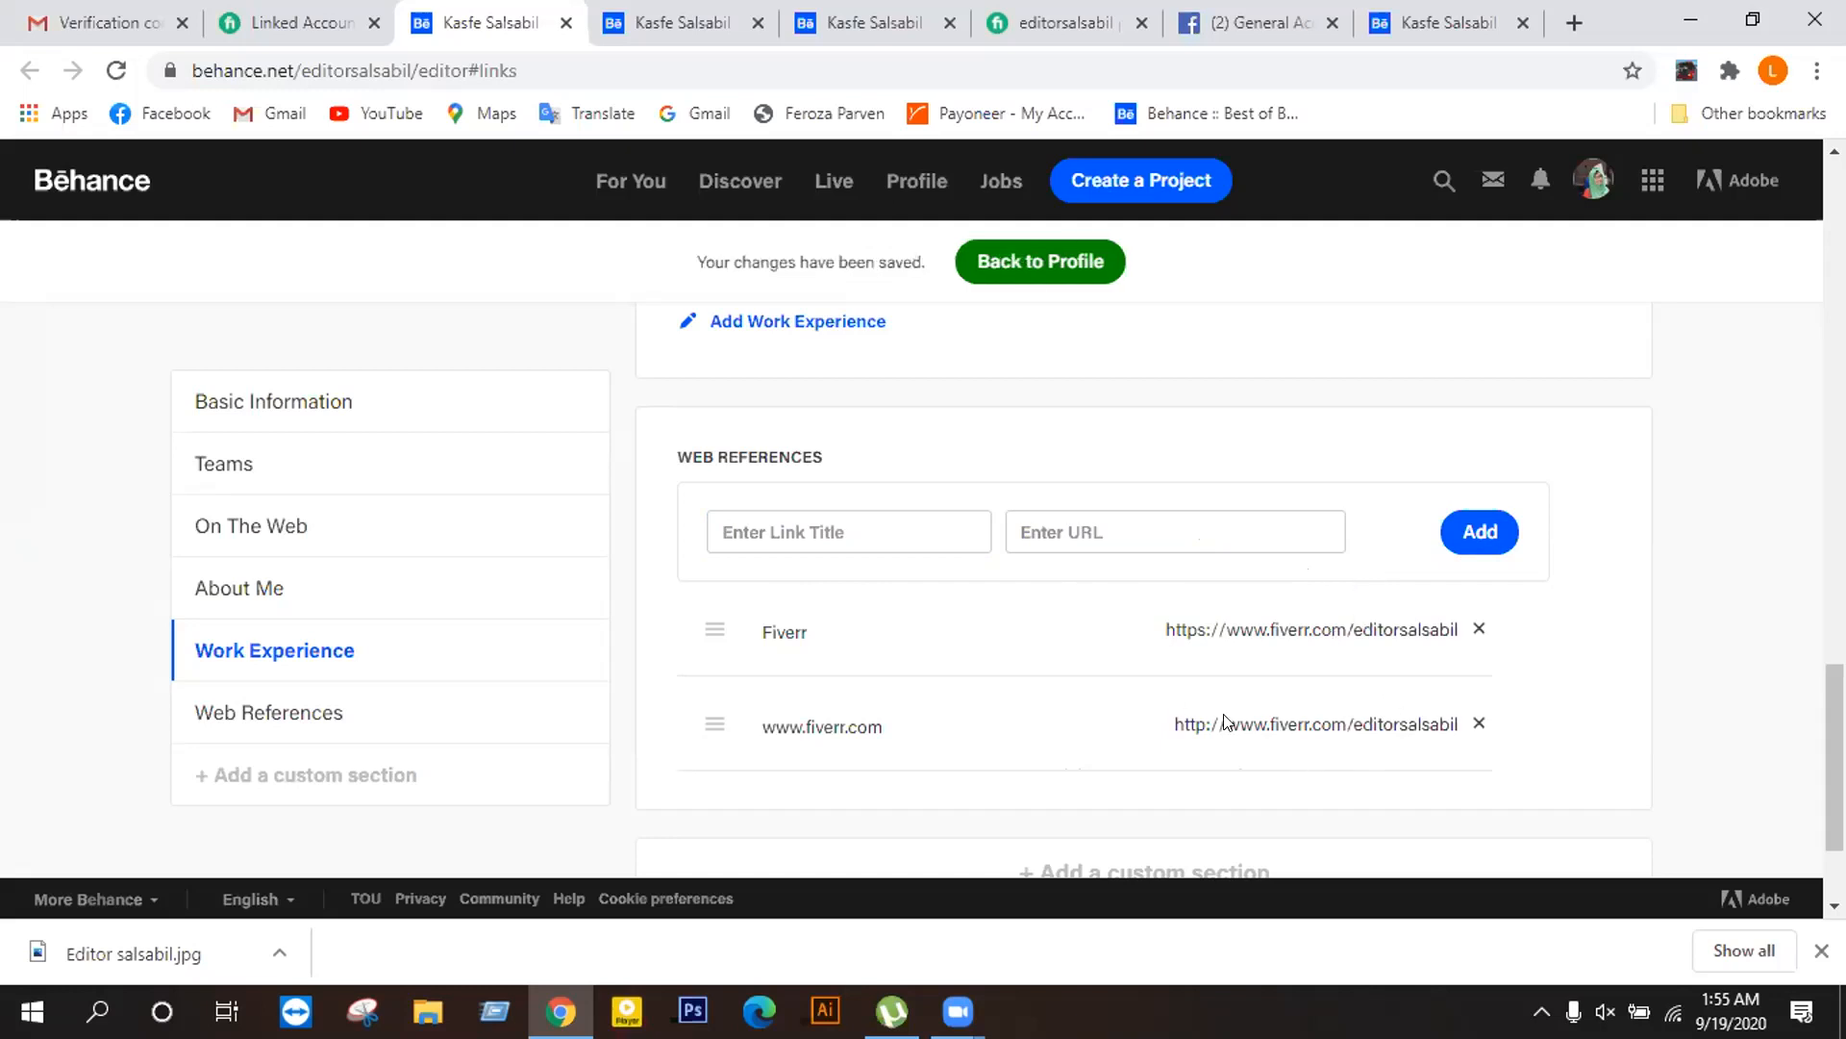
{"action": "scroll", "coordinate": [966, 606], "scroll_direction": "down", "scroll_amount": 2}
{"action": "scroll", "coordinate": [959, 577], "scroll_direction": "up", "scroll_amount": 5}
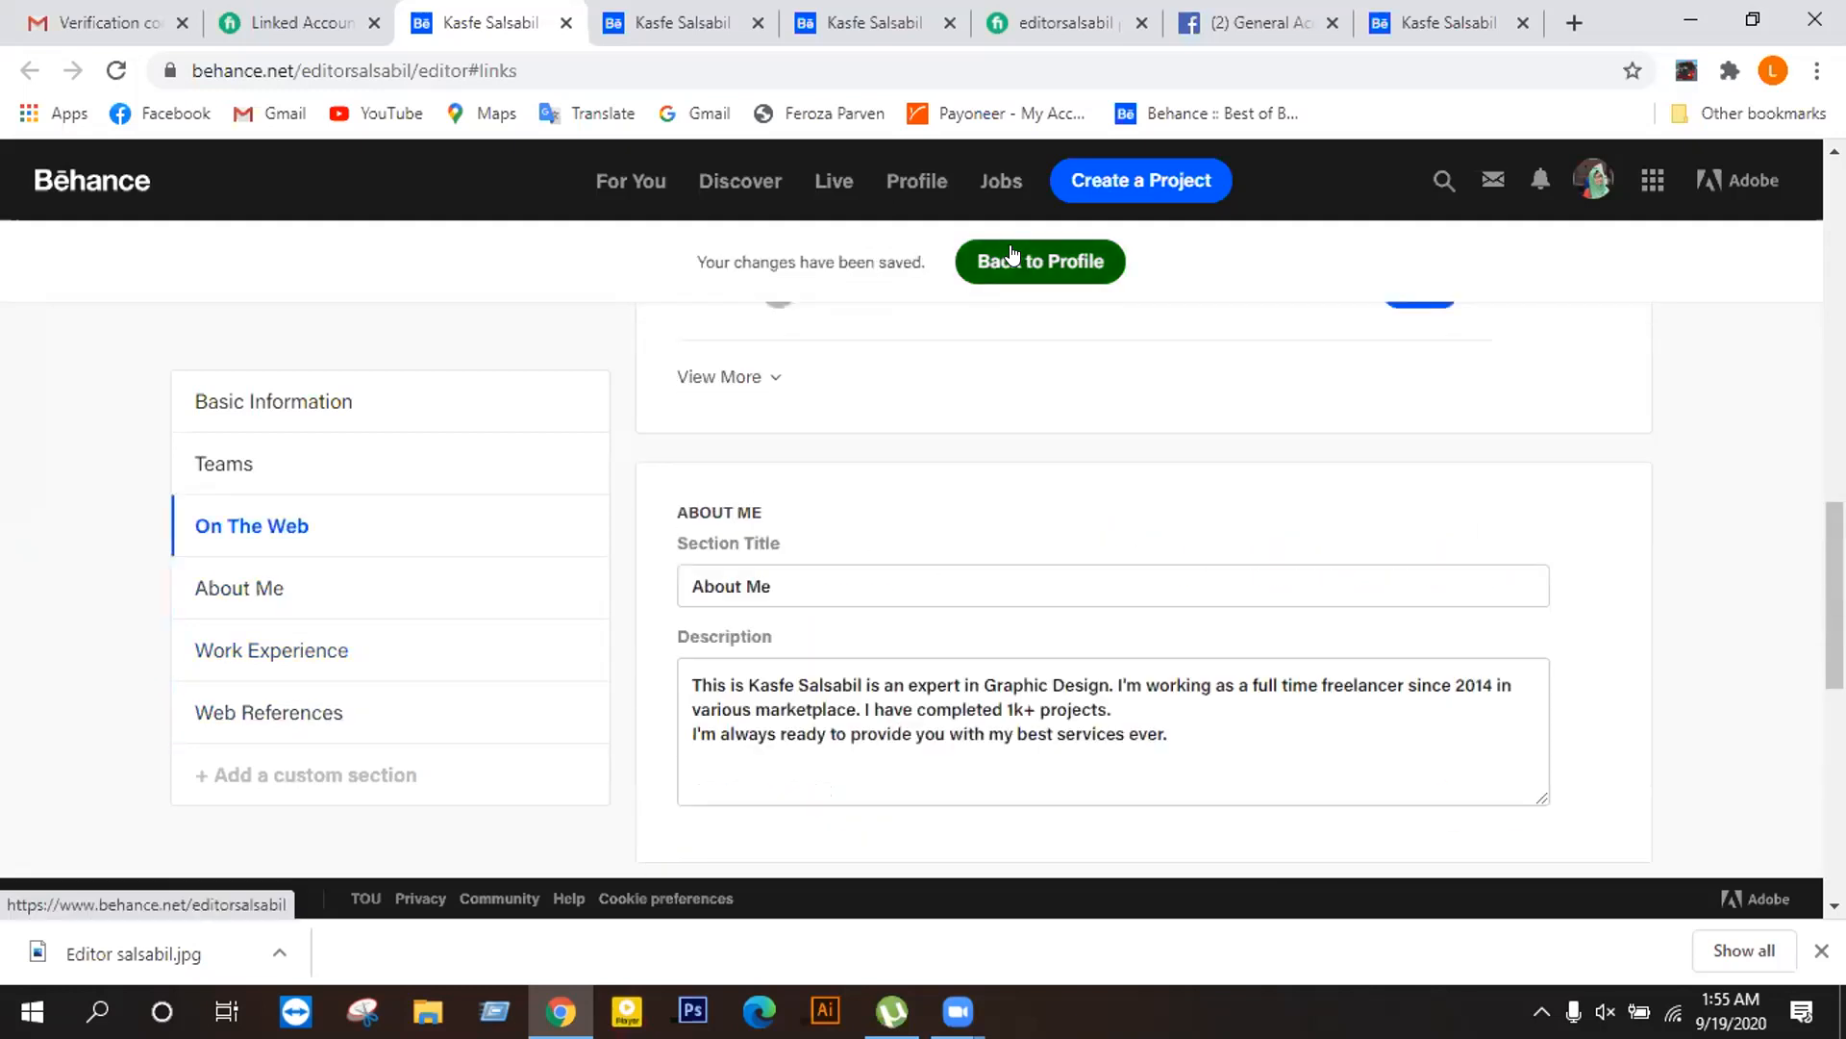
{"action": "left_click", "coordinate": [1005, 255]}
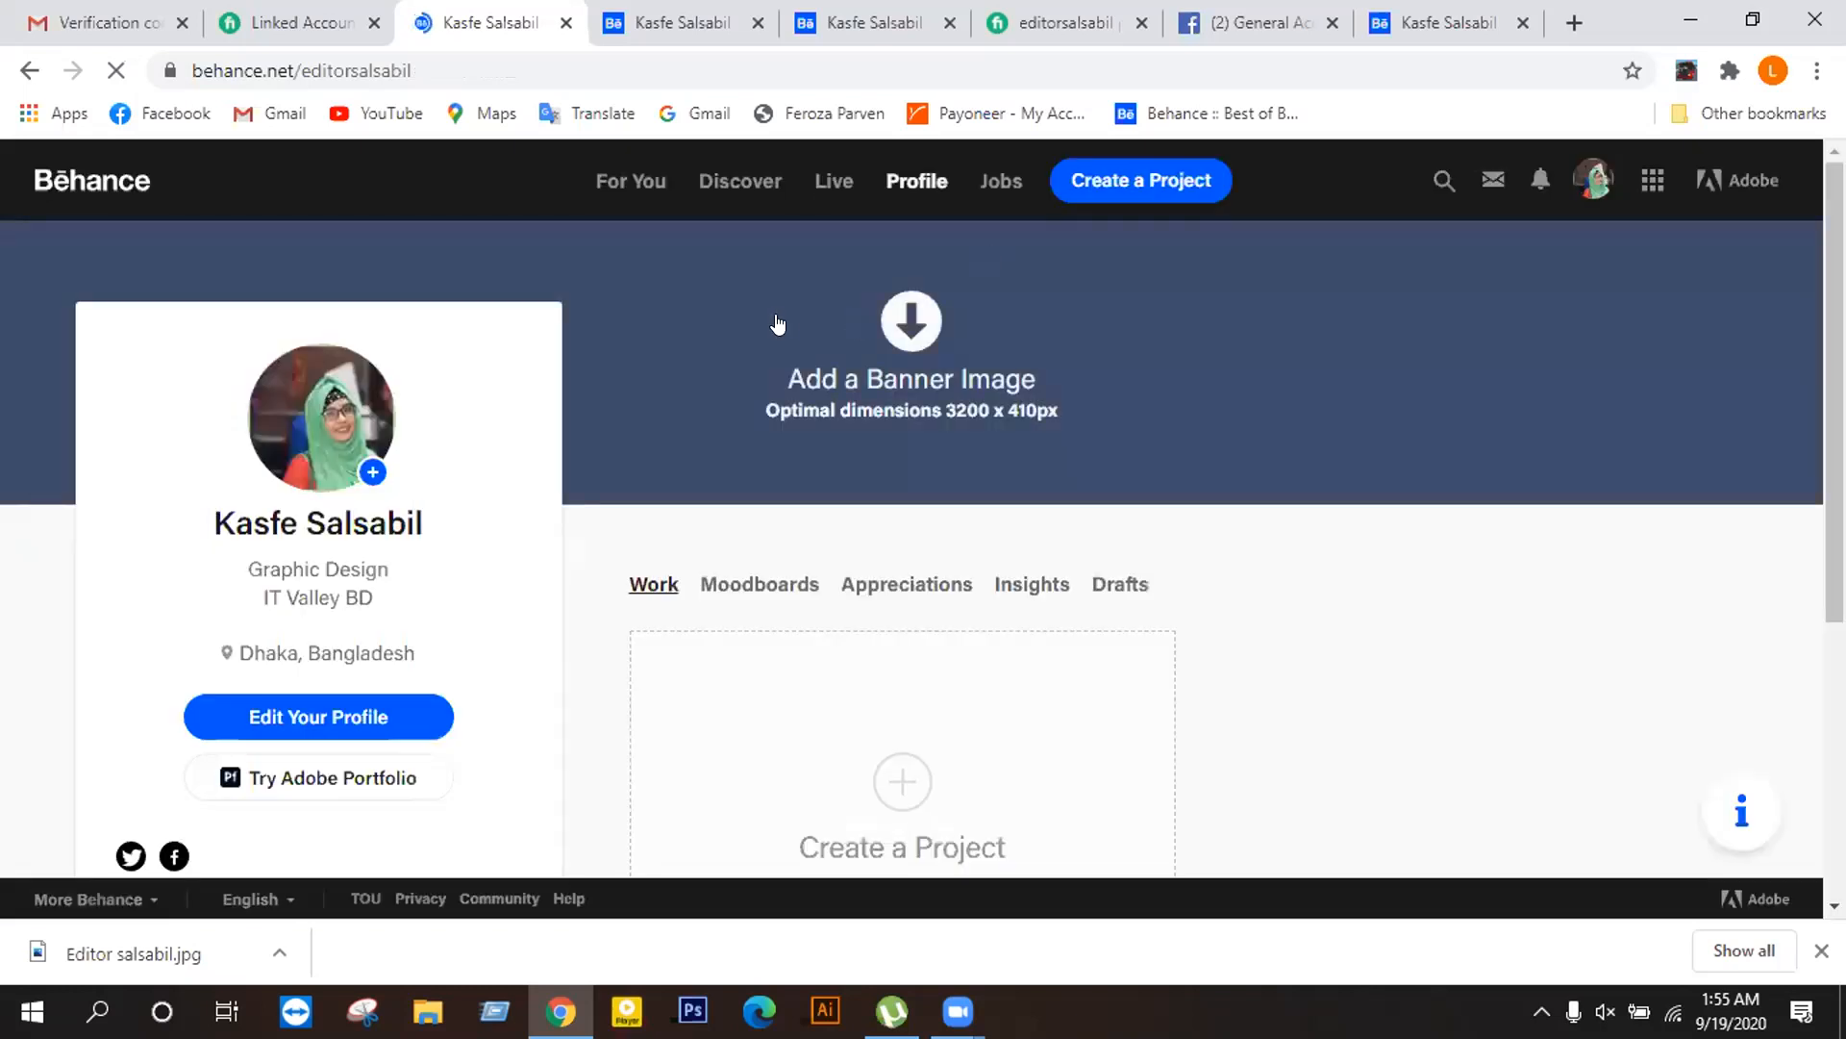
Retry Connect in Fiverr's Behance dialog, then reopen Behance's editor via Copy & Open
{"action": "left_click", "coordinate": [325, 11]}
{"action": "left_click", "coordinate": [1154, 746]}
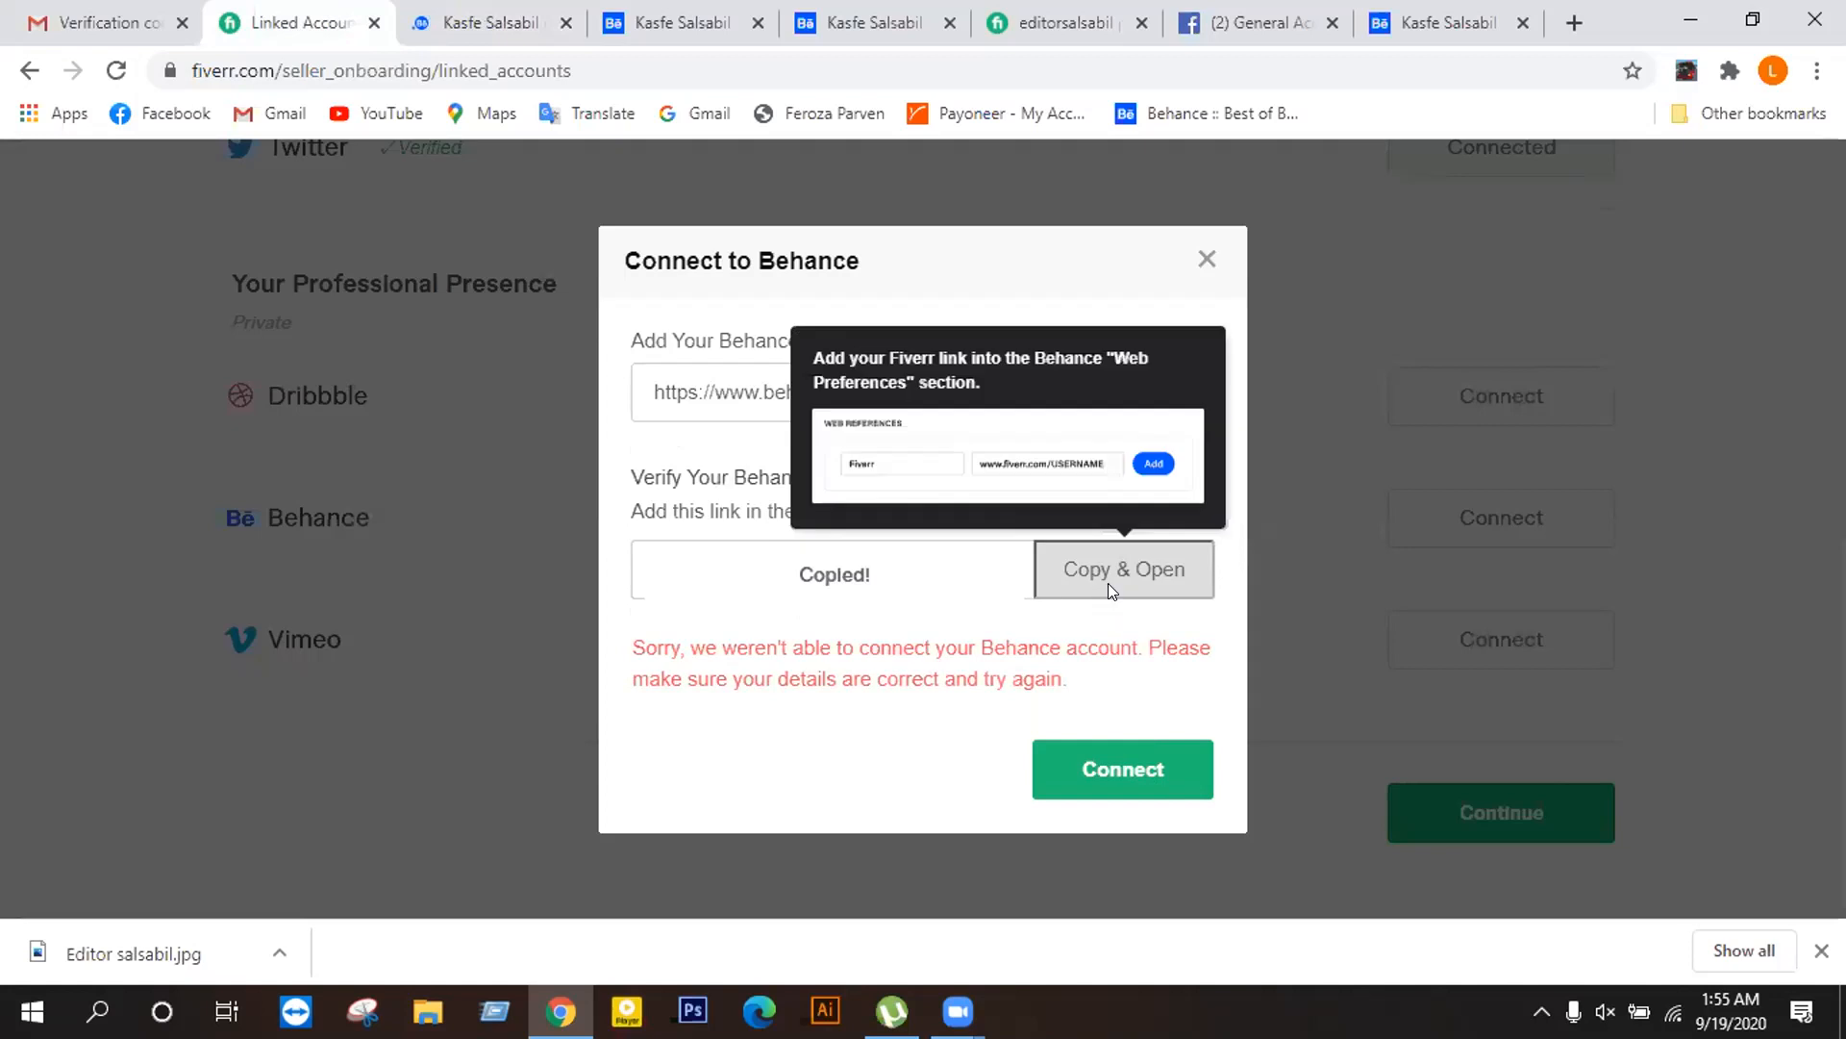
{"action": "left_click", "coordinate": [1111, 581]}
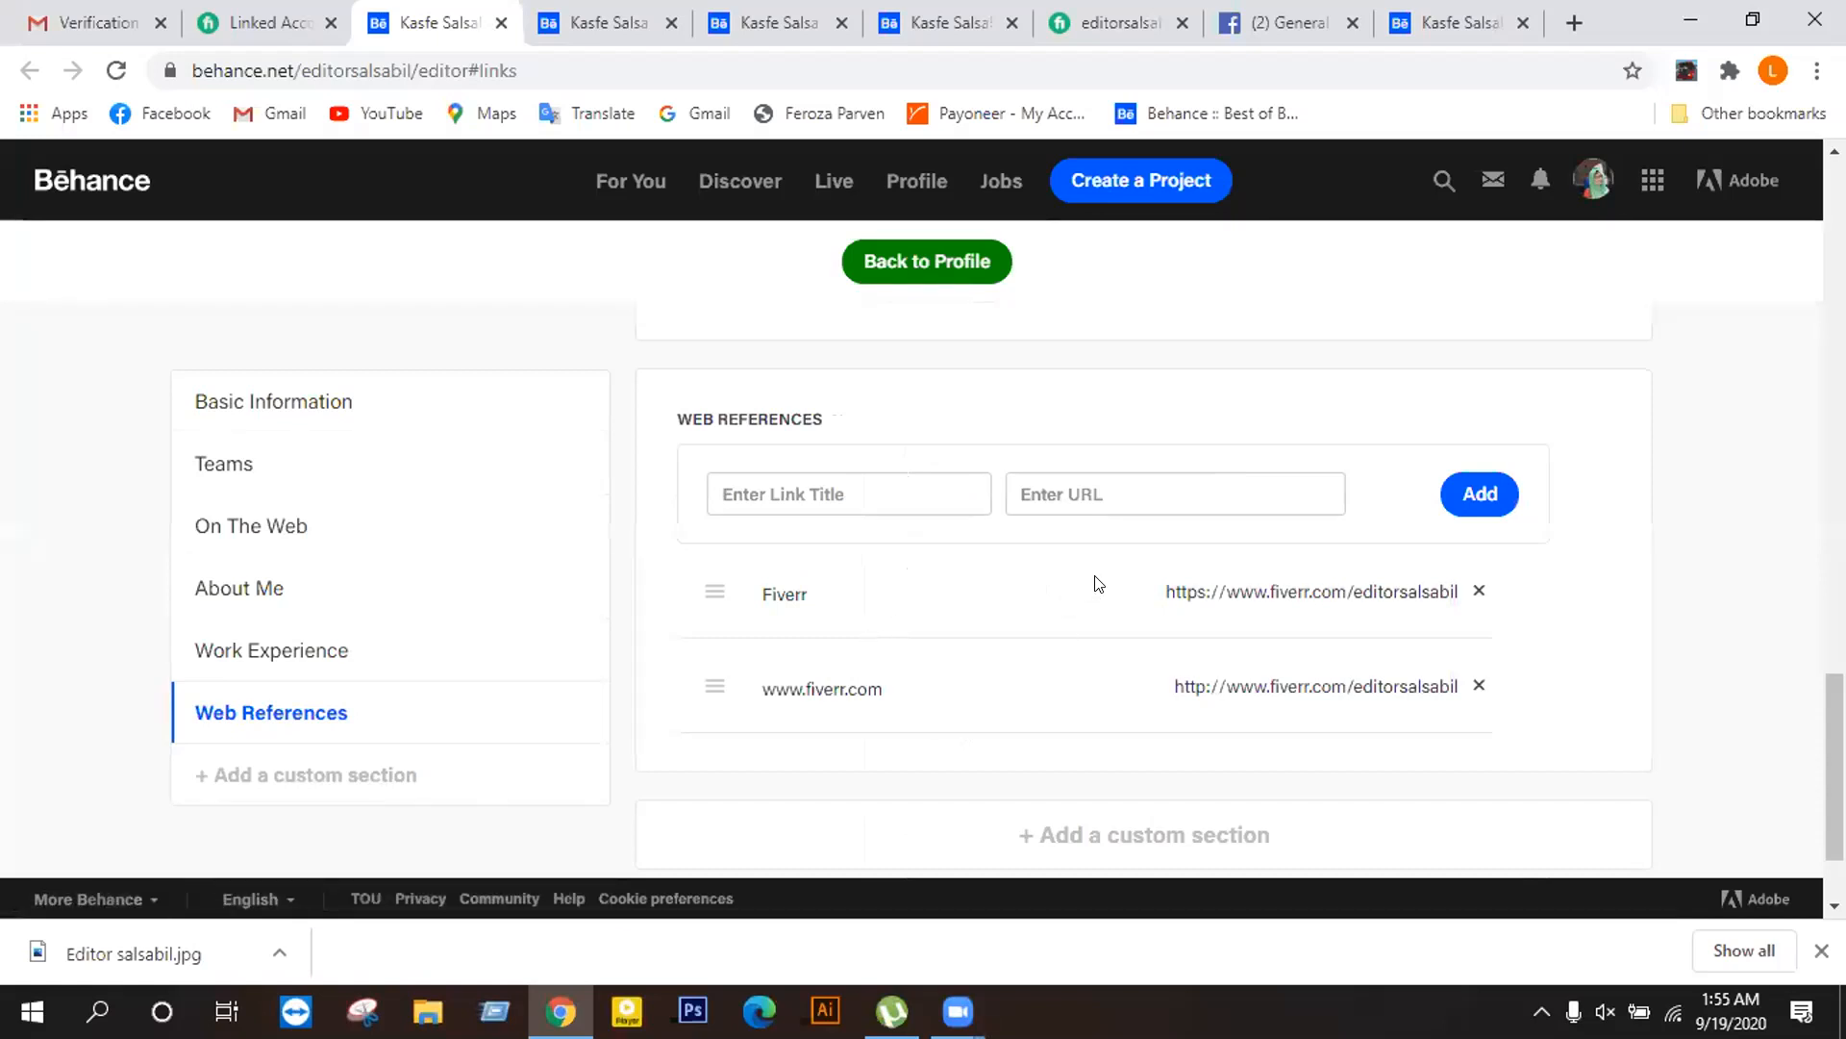
Add a custom section in the Behance editor, close that tab, and dismiss the Connect form
{"action": "scroll", "coordinate": [932, 668], "scroll_direction": "down", "scroll_amount": 2}
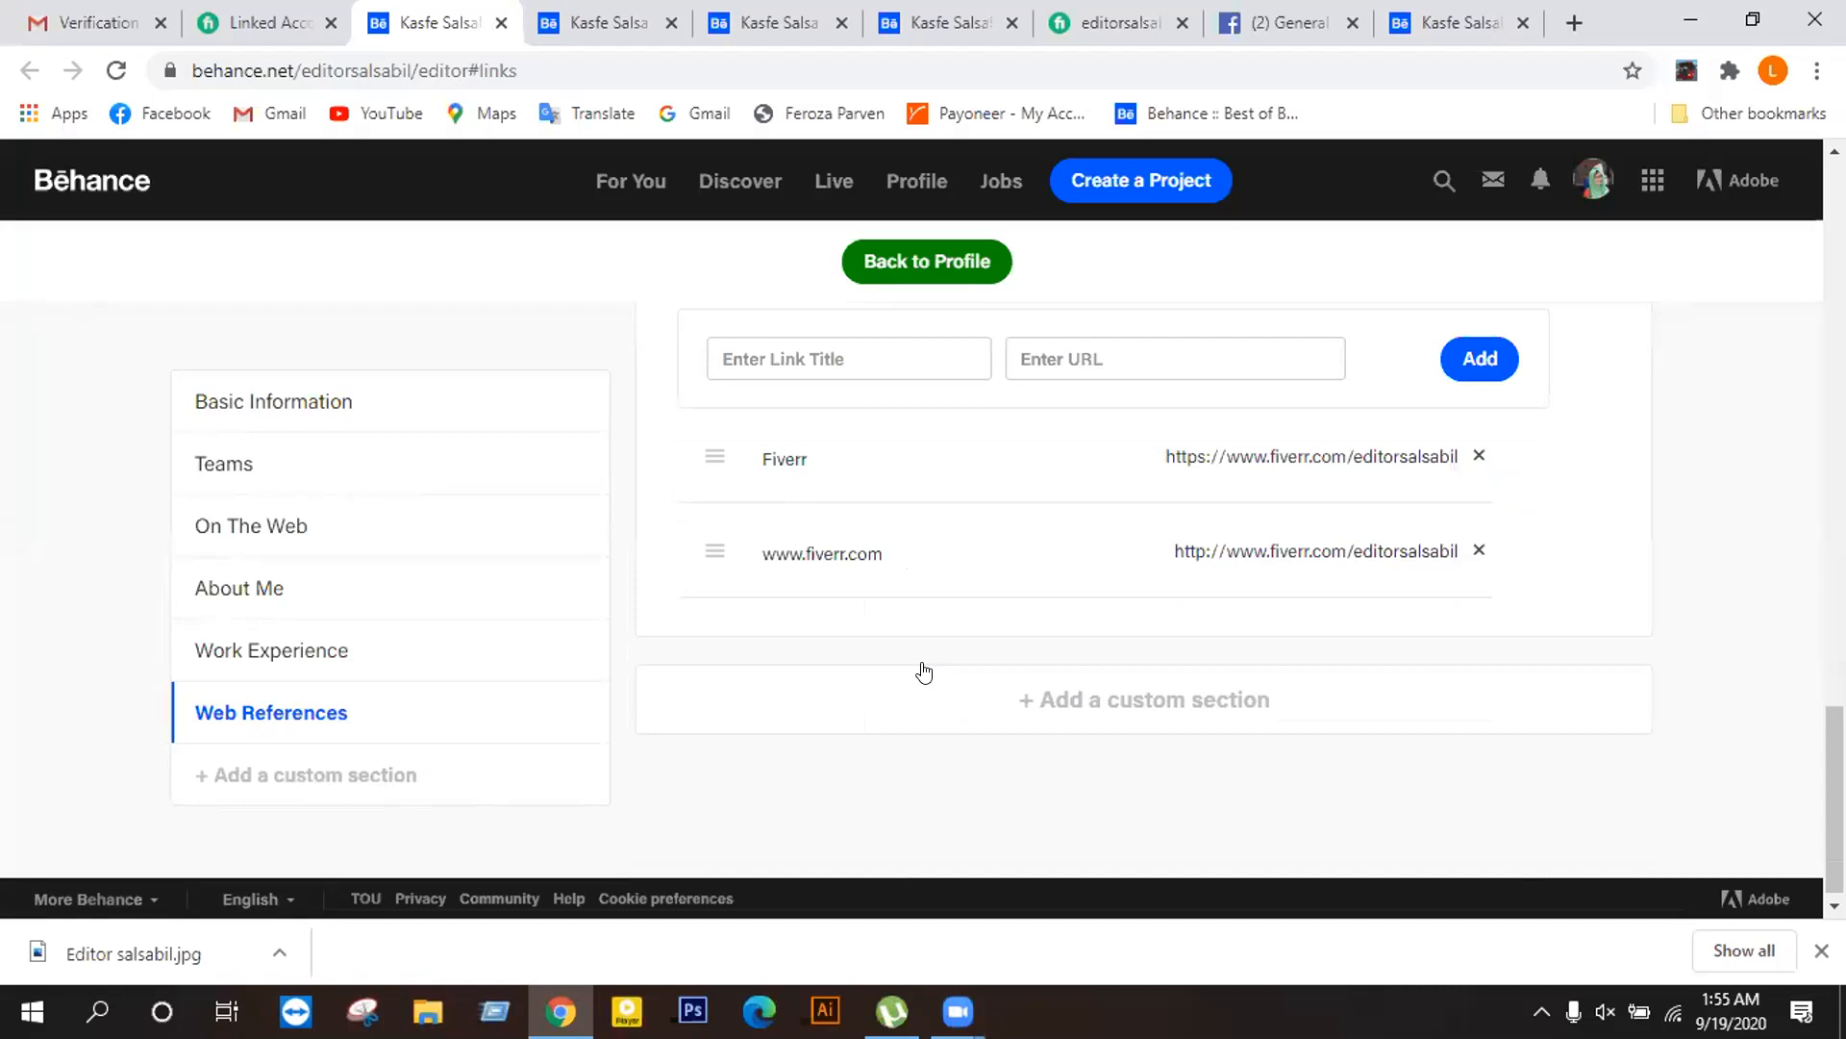
{"action": "left_click", "coordinate": [1133, 724]}
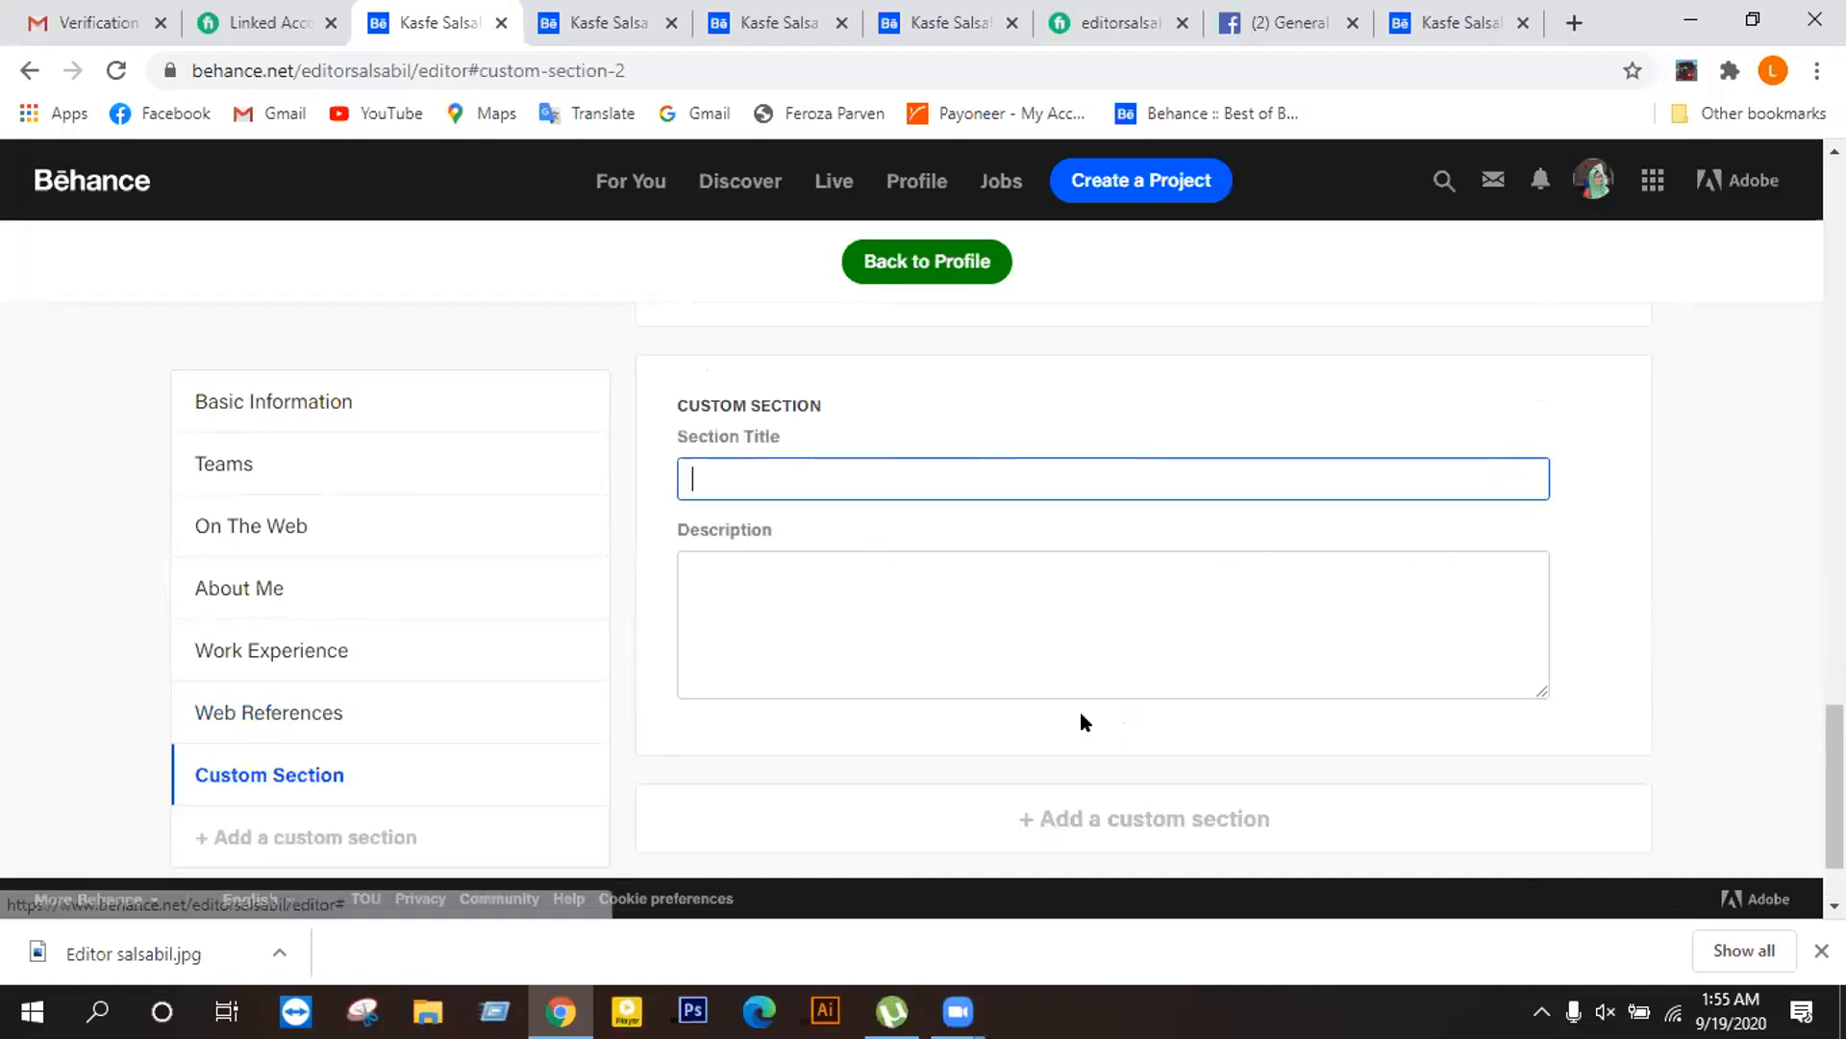
{"action": "scroll", "coordinate": [924, 741], "scroll_direction": "down", "scroll_amount": 1}
{"action": "scroll", "coordinate": [902, 745], "scroll_direction": "up", "scroll_amount": 10}
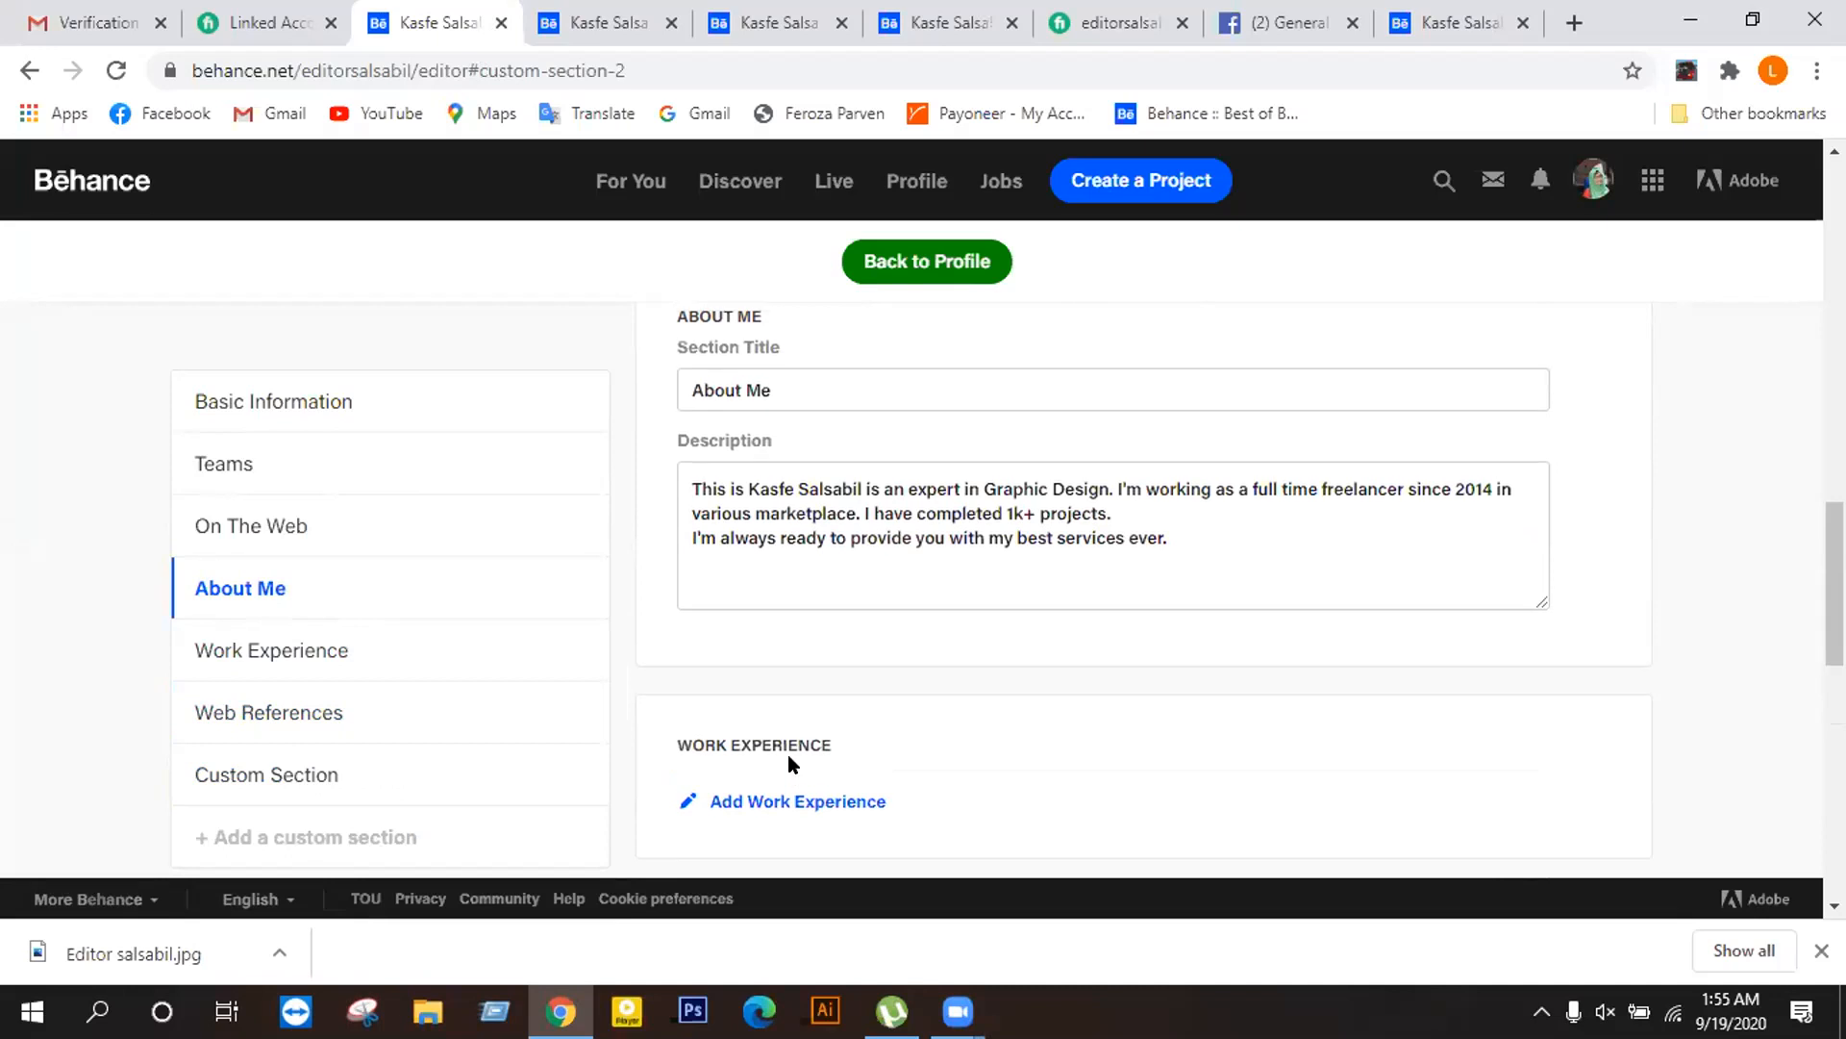
{"action": "scroll", "coordinate": [788, 754], "scroll_direction": "up", "scroll_amount": 10}
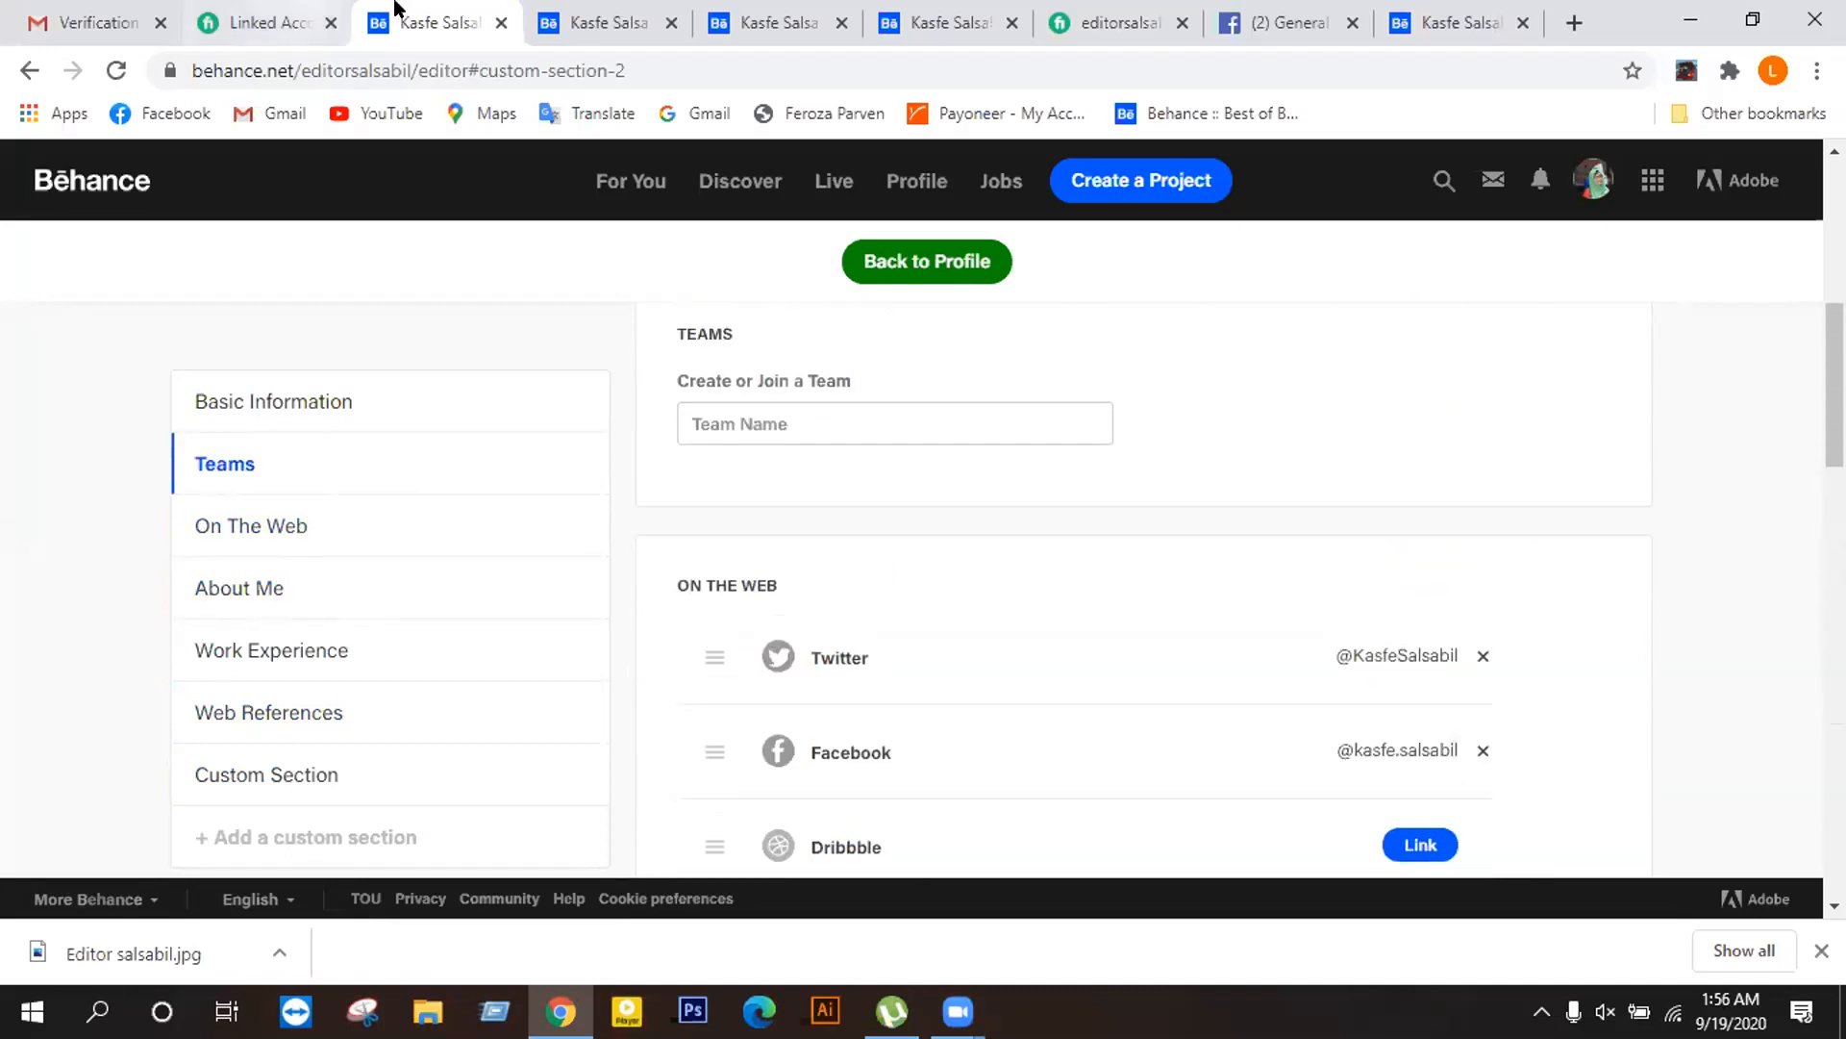
{"action": "key", "text": "ctrl+w"}
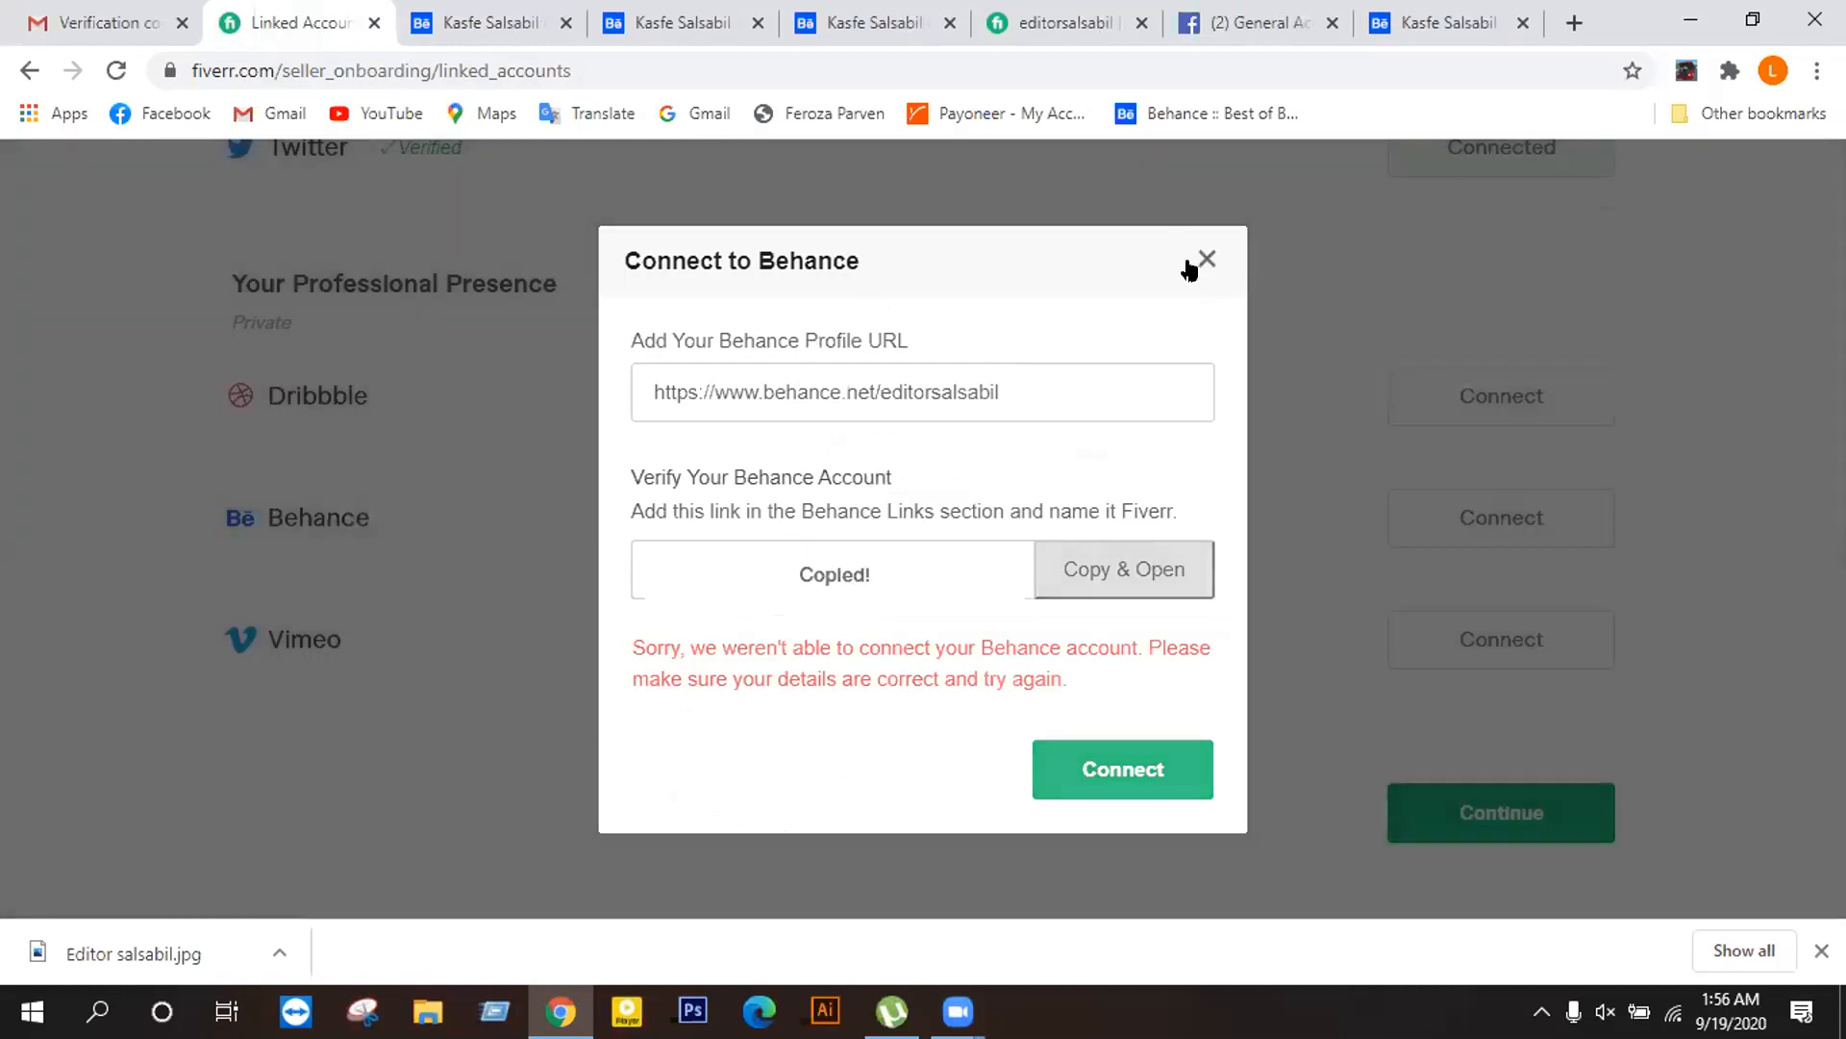
{"action": "left_click", "coordinate": [1206, 259]}
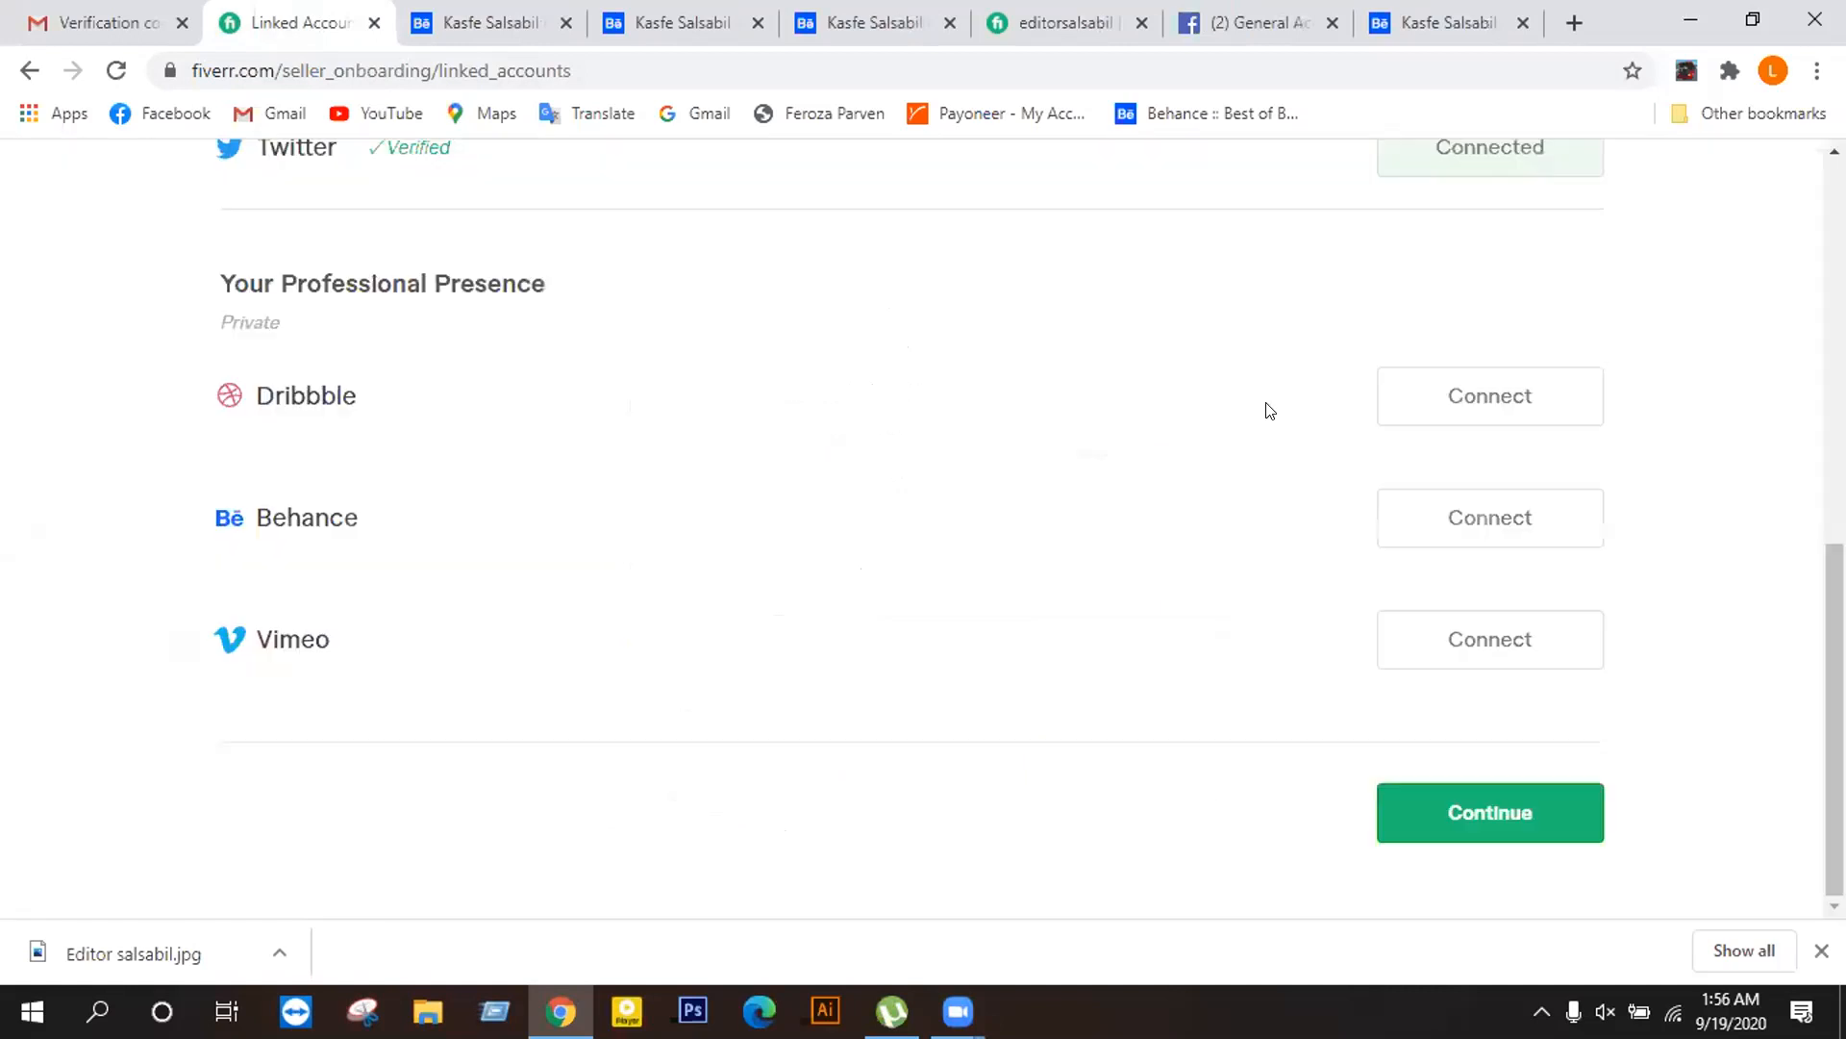
Continue past the Behance link to Fiverr's Account Security step
{"action": "left_click", "coordinate": [1423, 810]}
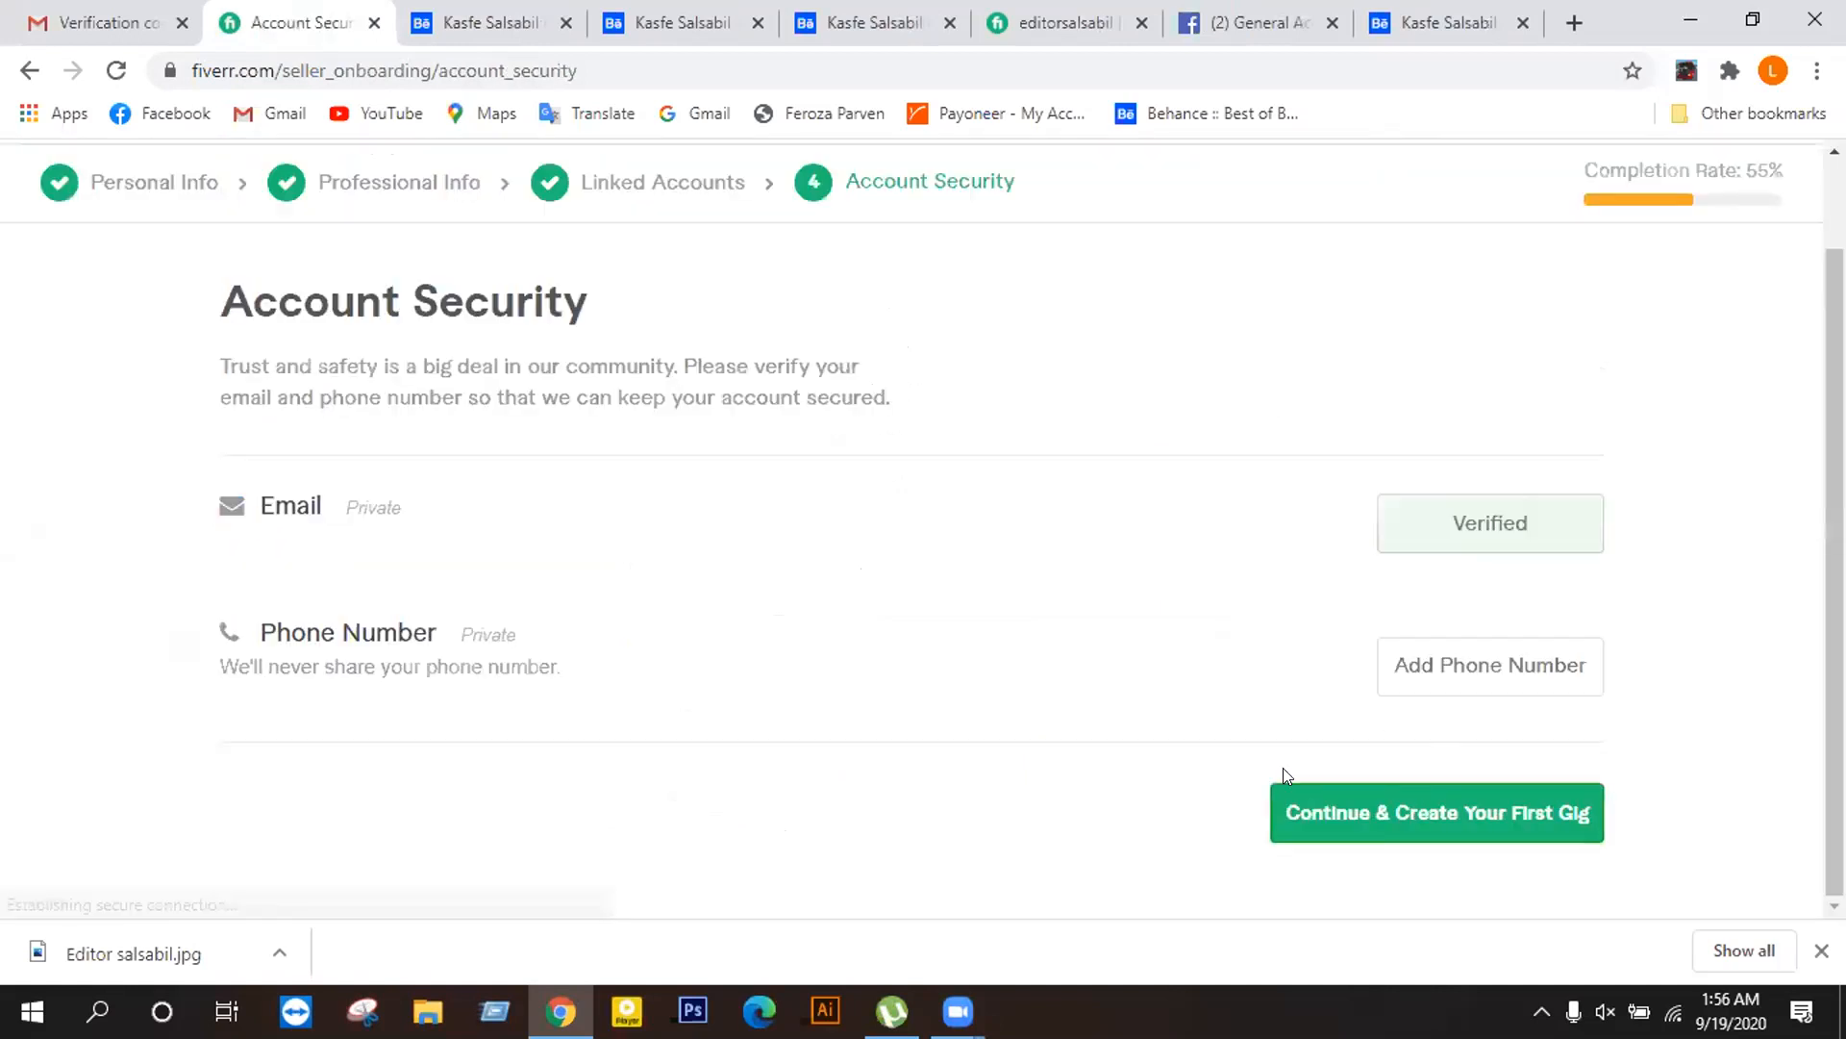
{"action": "scroll", "coordinate": [1250, 755], "scroll_direction": "up", "scroll_amount": 1}
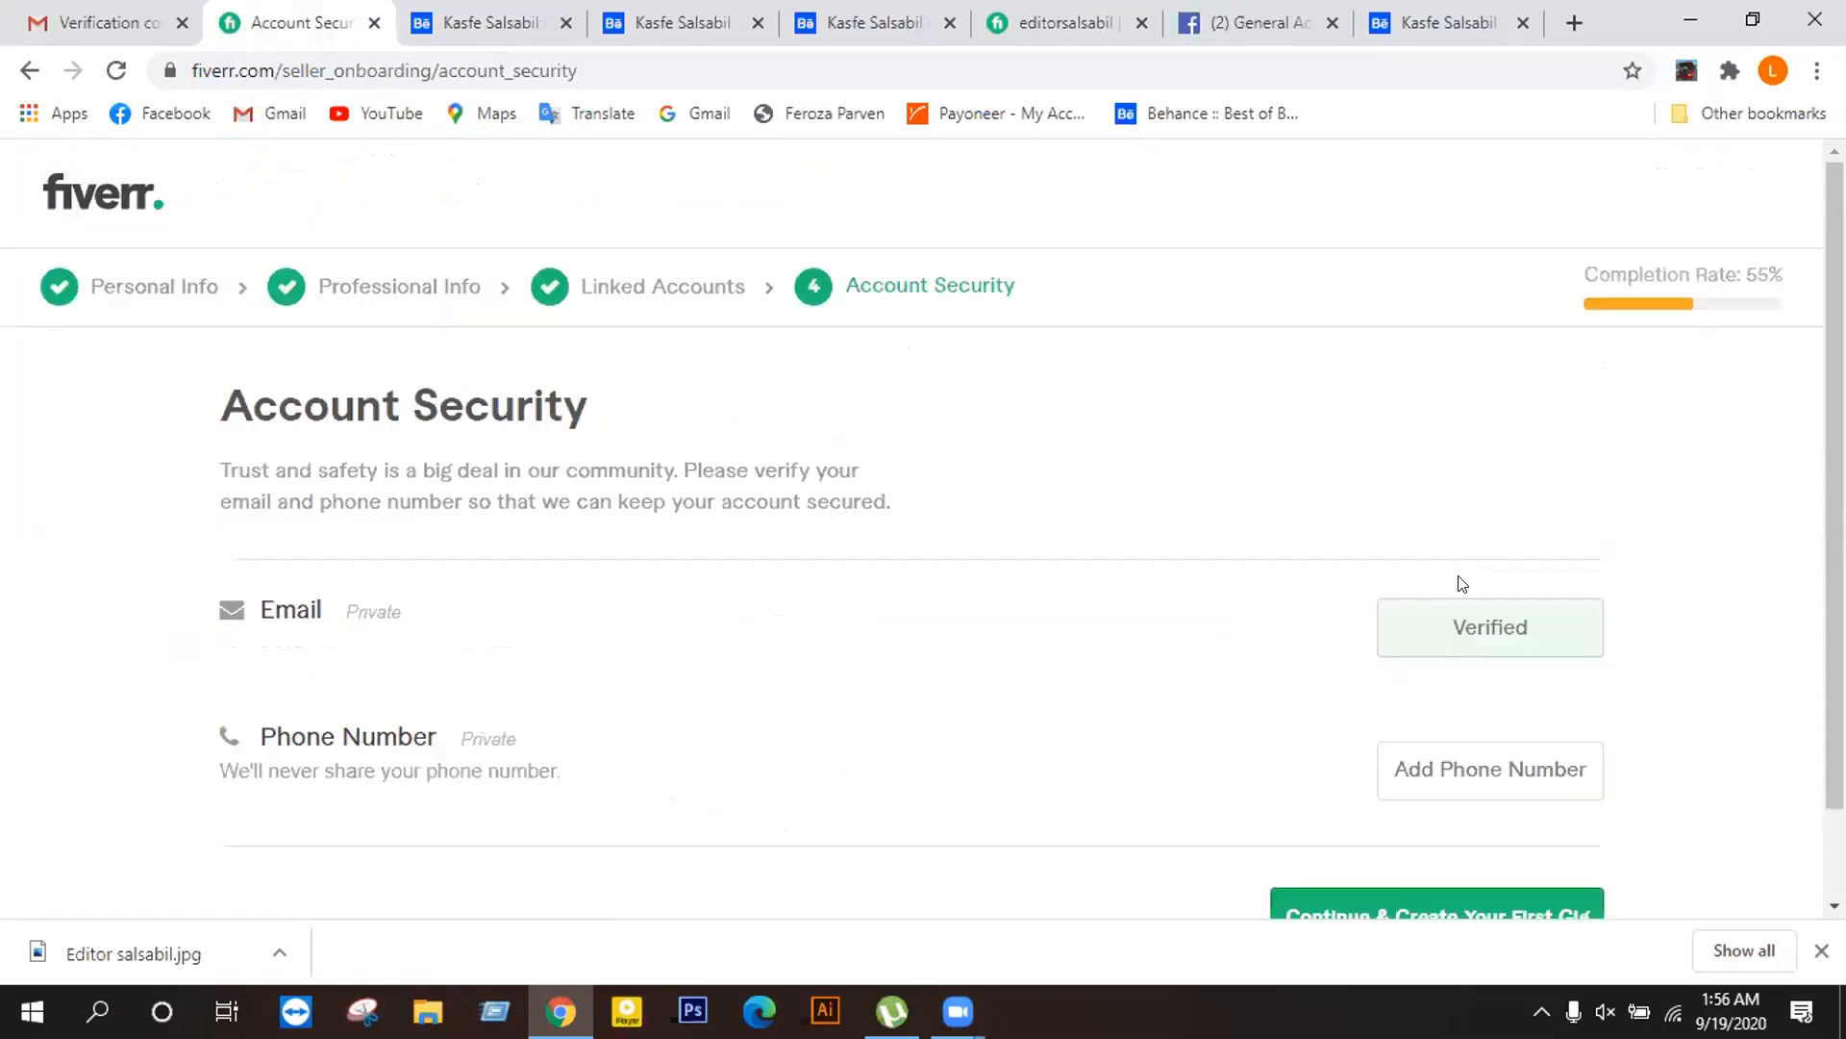
{"action": "scroll", "coordinate": [1365, 750], "scroll_direction": "down", "scroll_amount": 1}
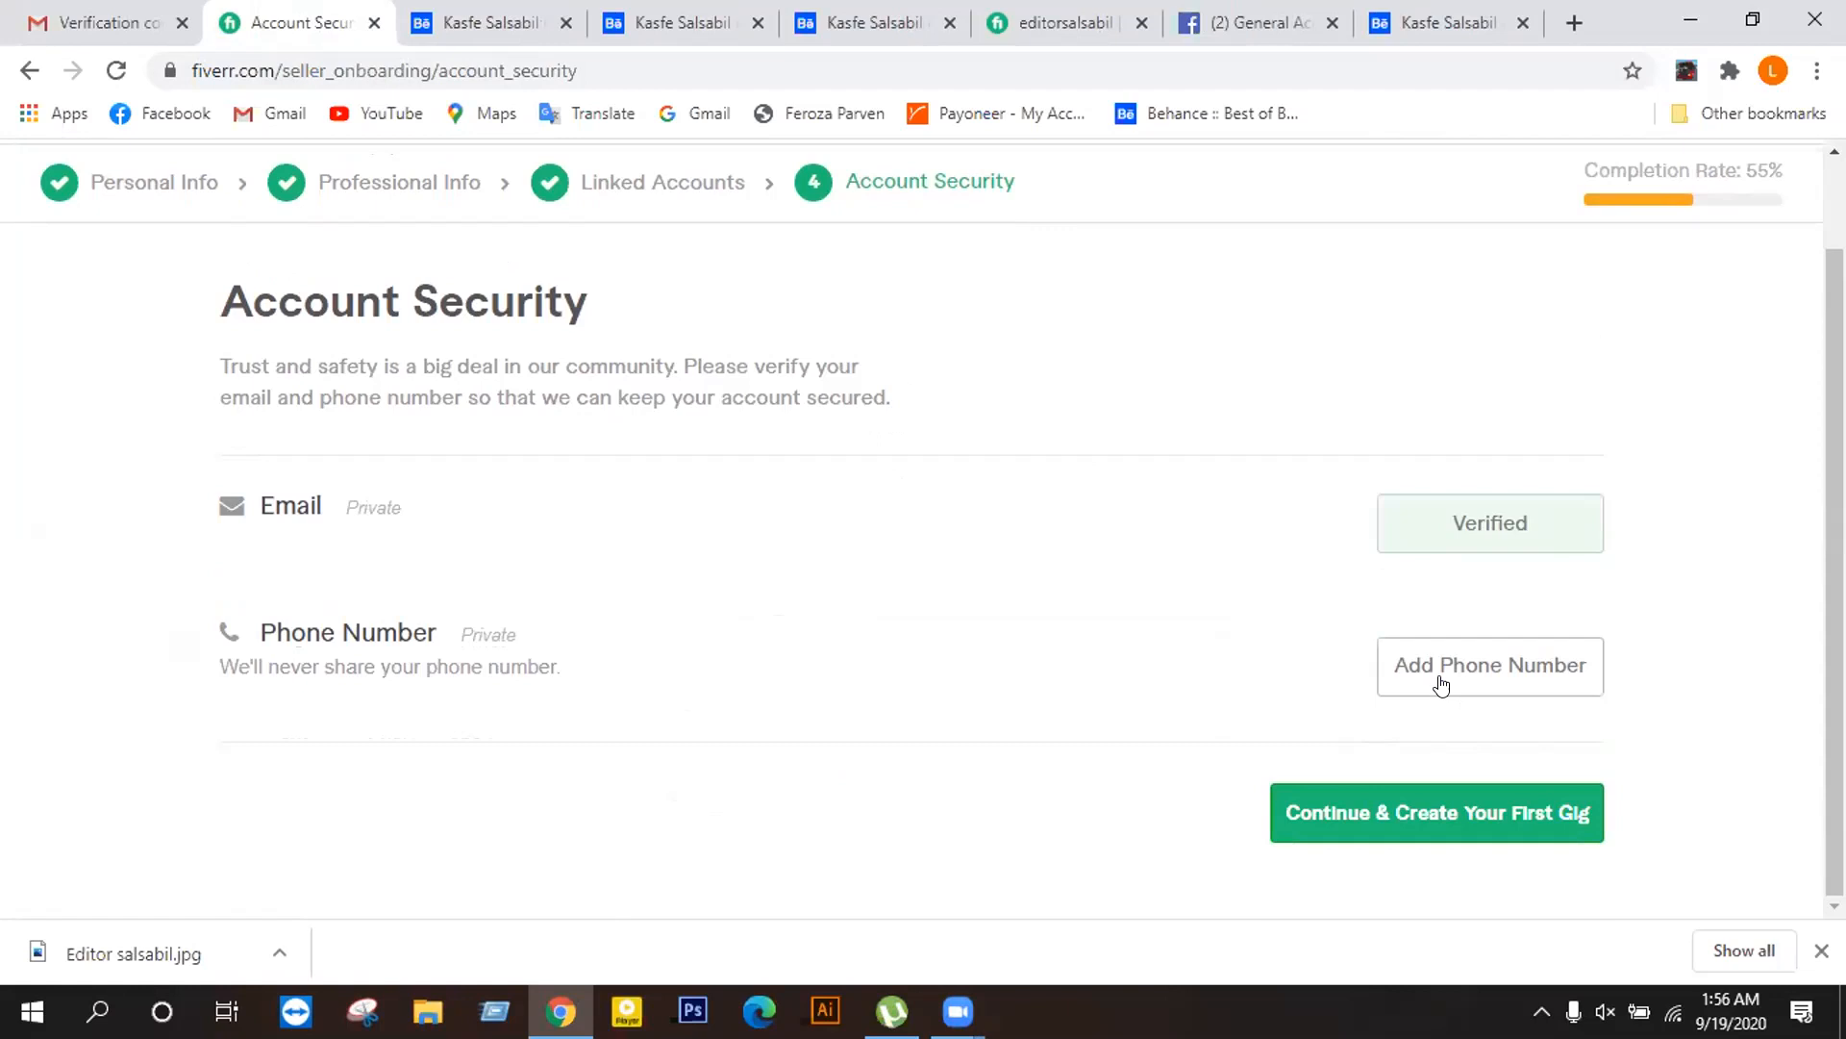
Add the Bangladesh phone number and request a verification code by text message
{"action": "left_click", "coordinate": [1439, 685]}
{"action": "left_click", "coordinate": [882, 500]}
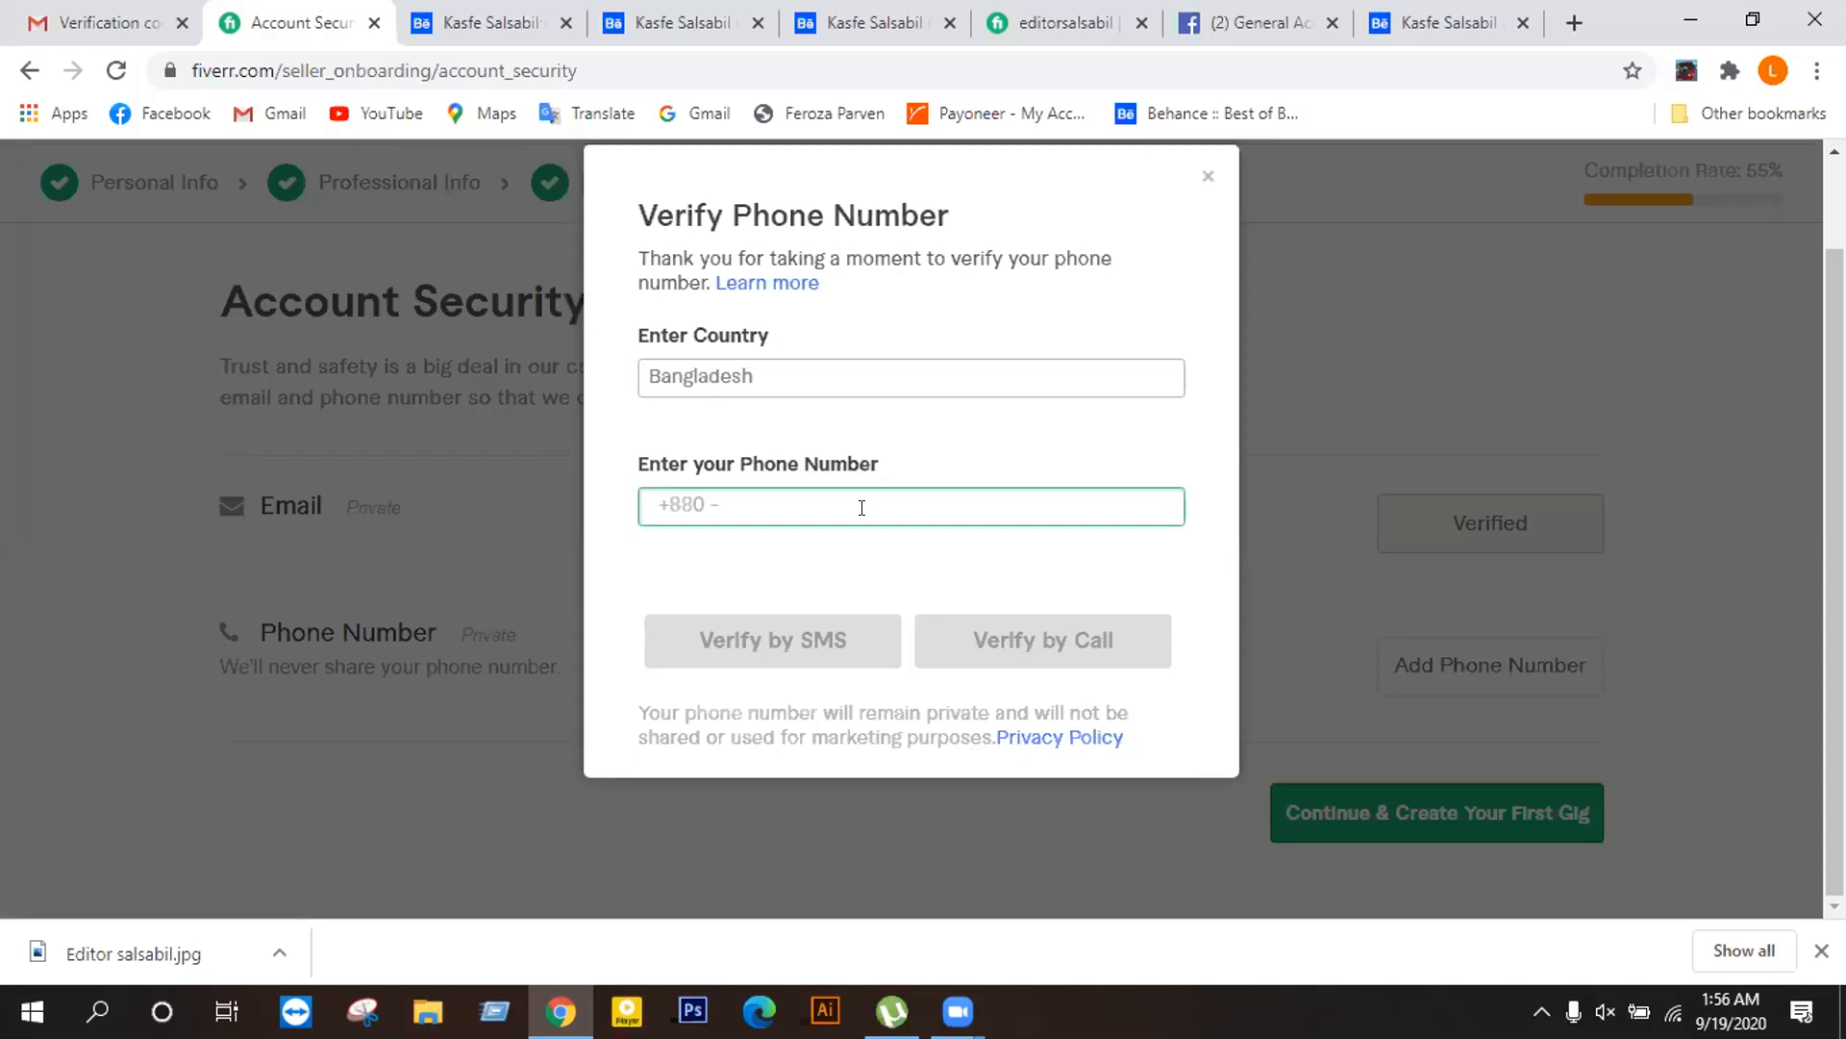
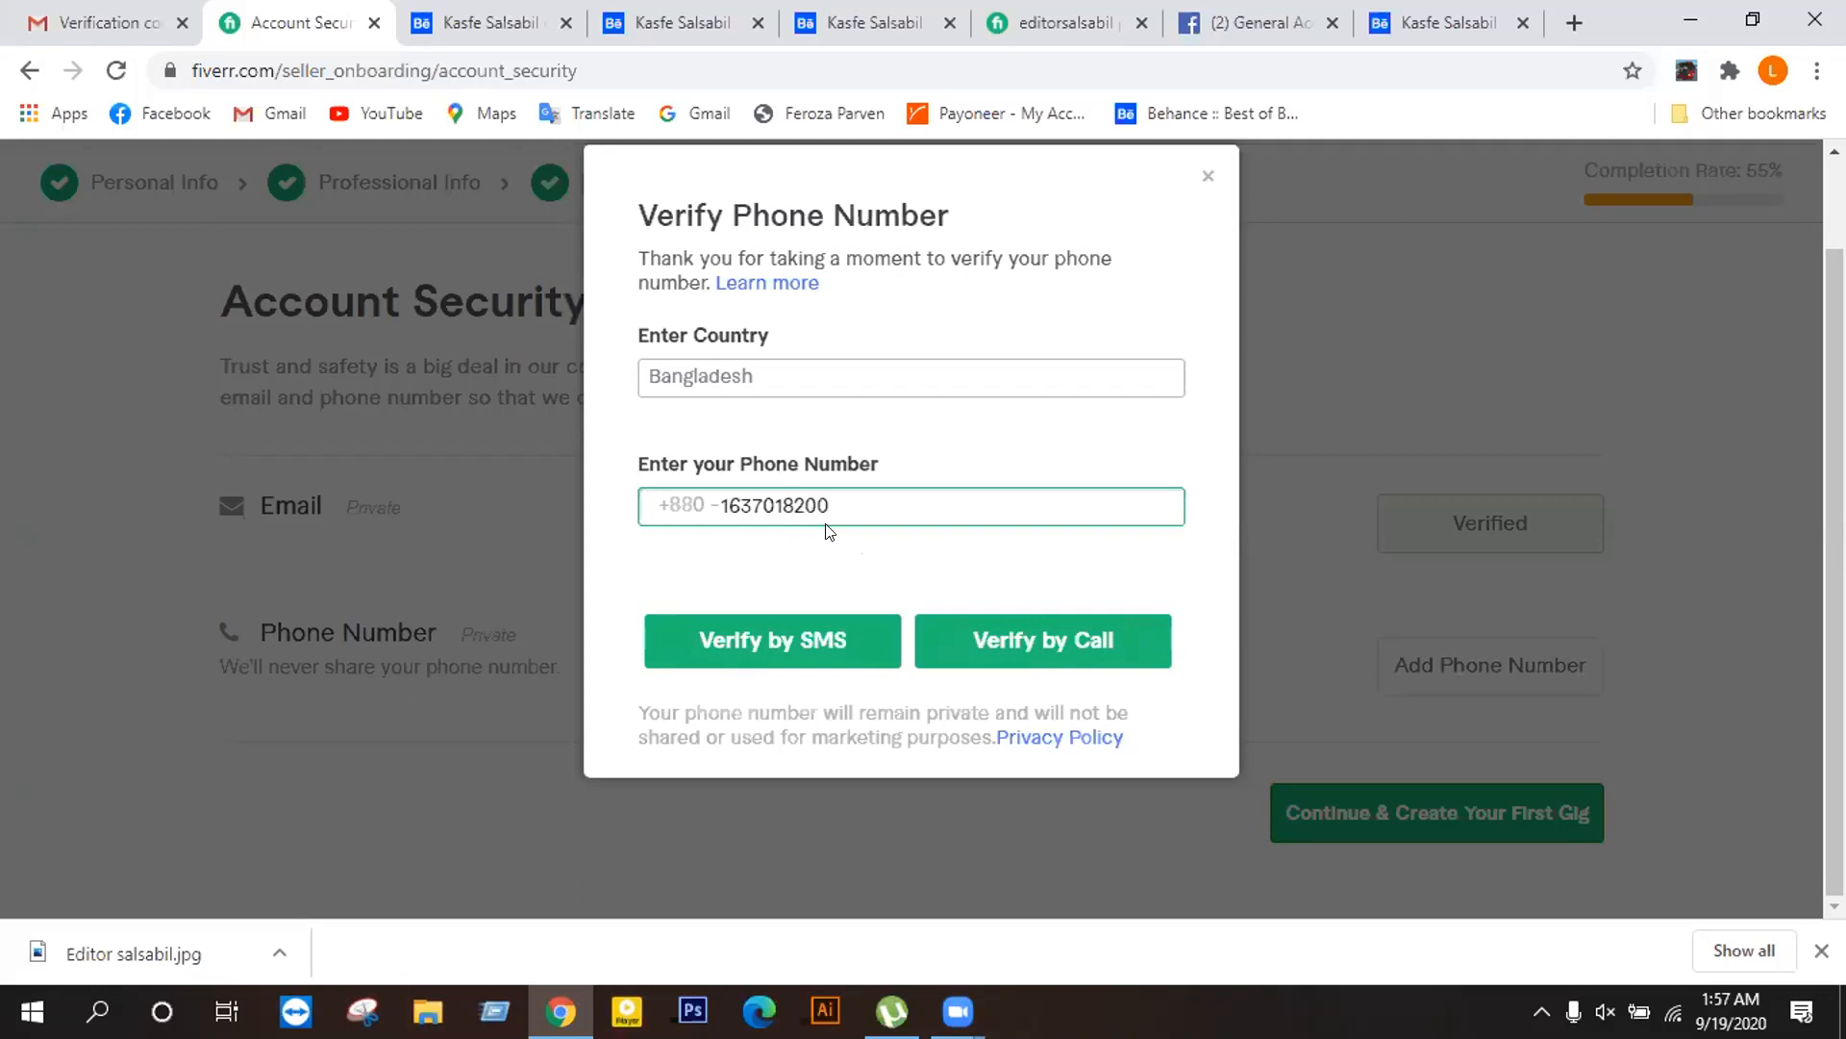
{"action": "left_click", "coordinate": [831, 644]}
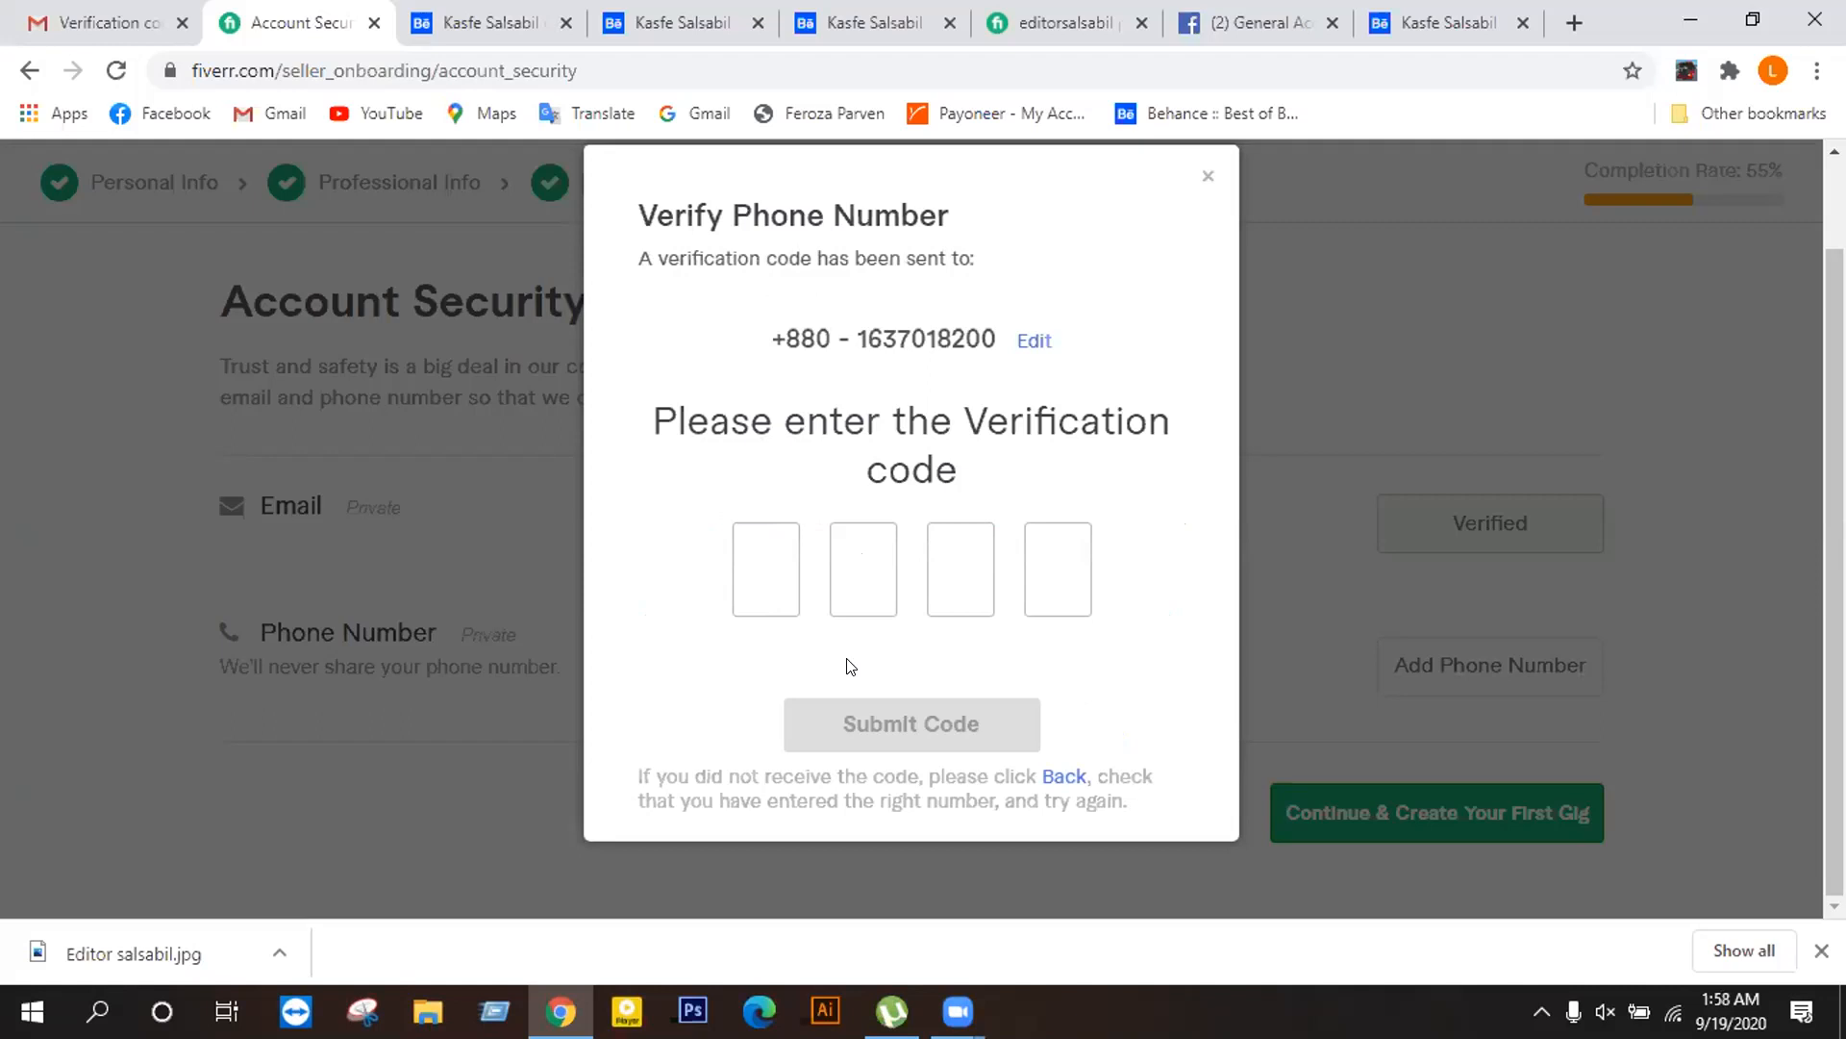
Enter the four-digit texted verification code, submit it, and acknowledge the confirmation
{"action": "left_click", "coordinate": [748, 552]}
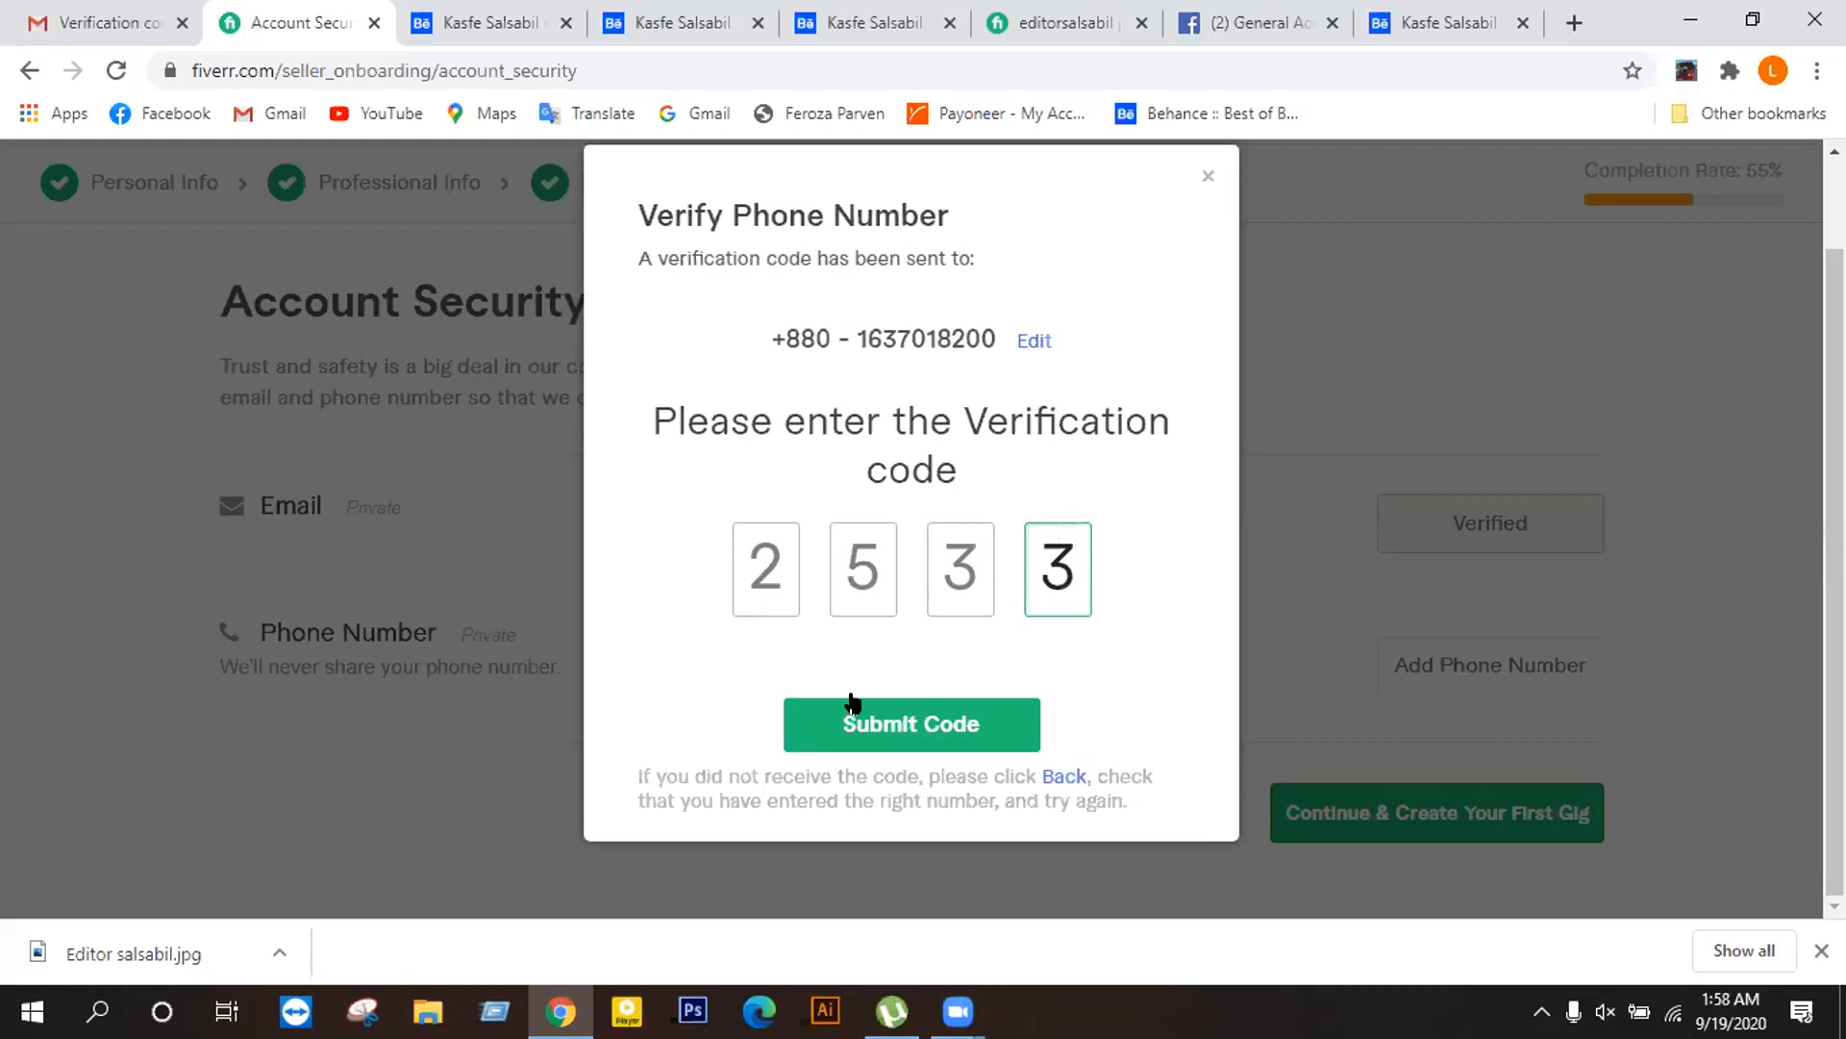
{"action": "left_click", "coordinate": [887, 726]}
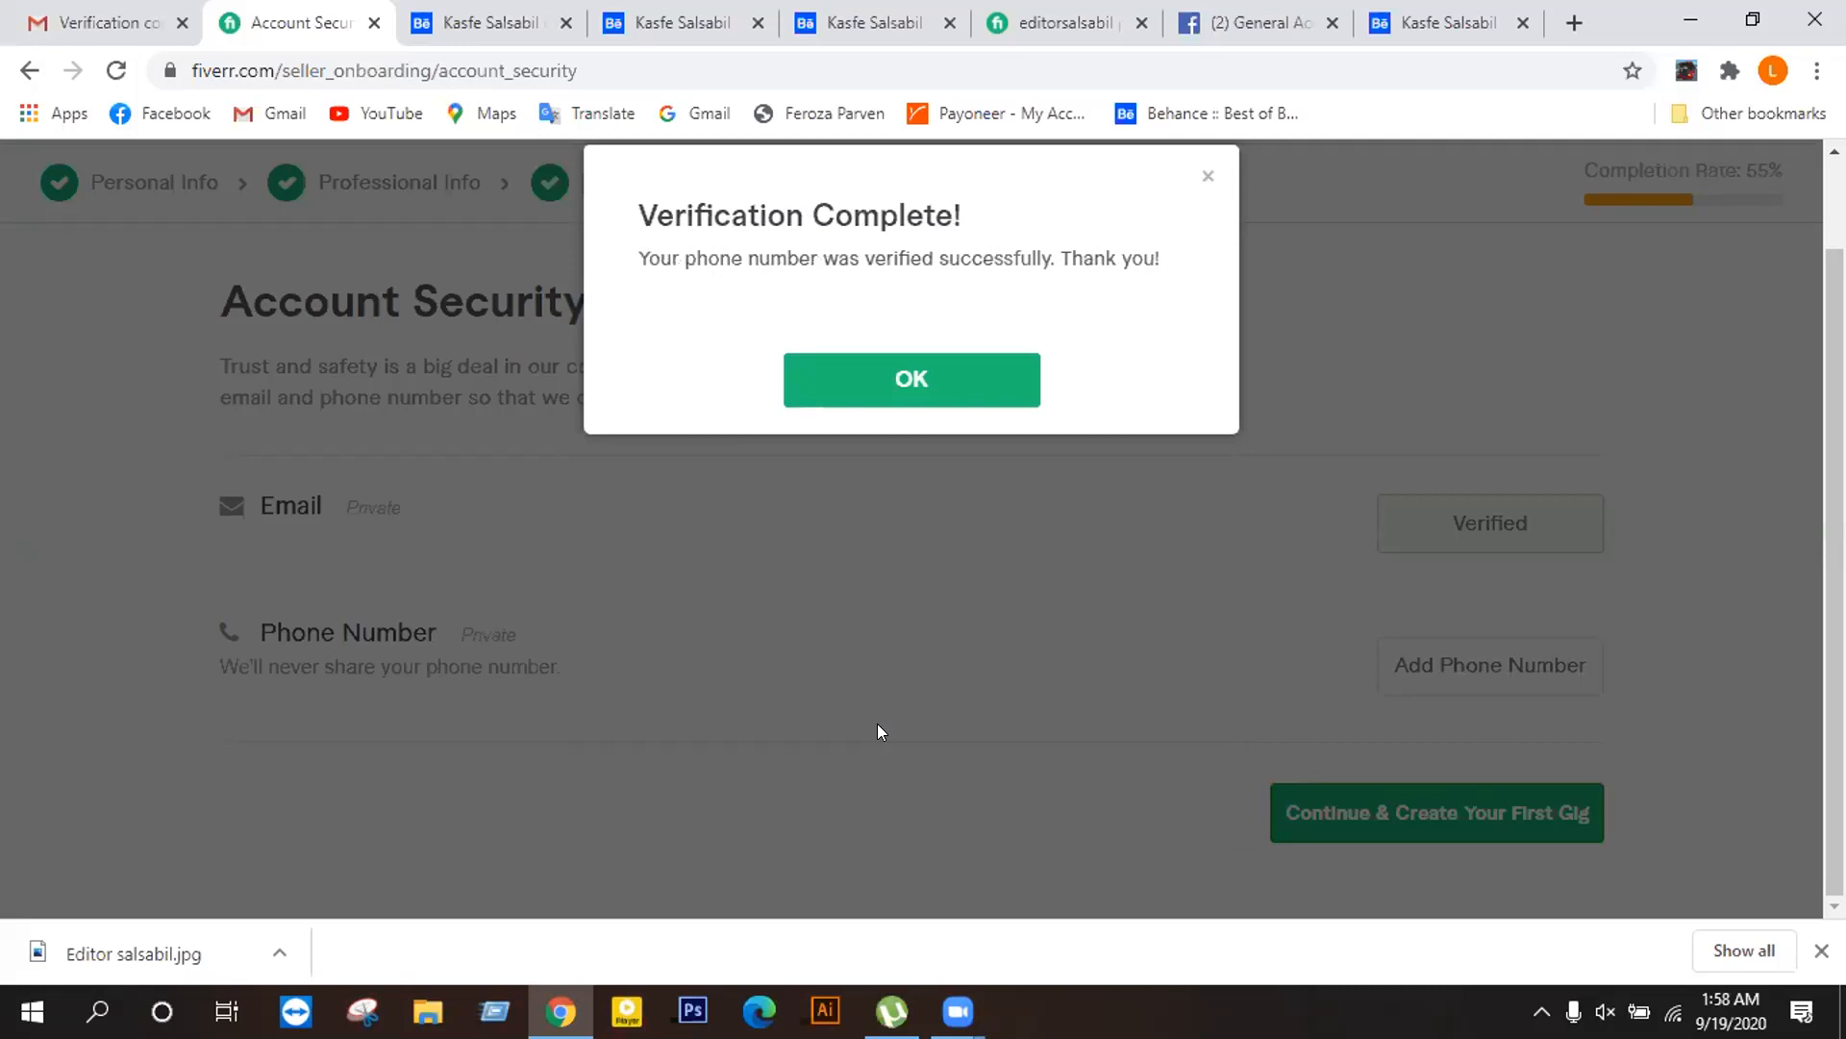
{"action": "left_click", "coordinate": [824, 397]}
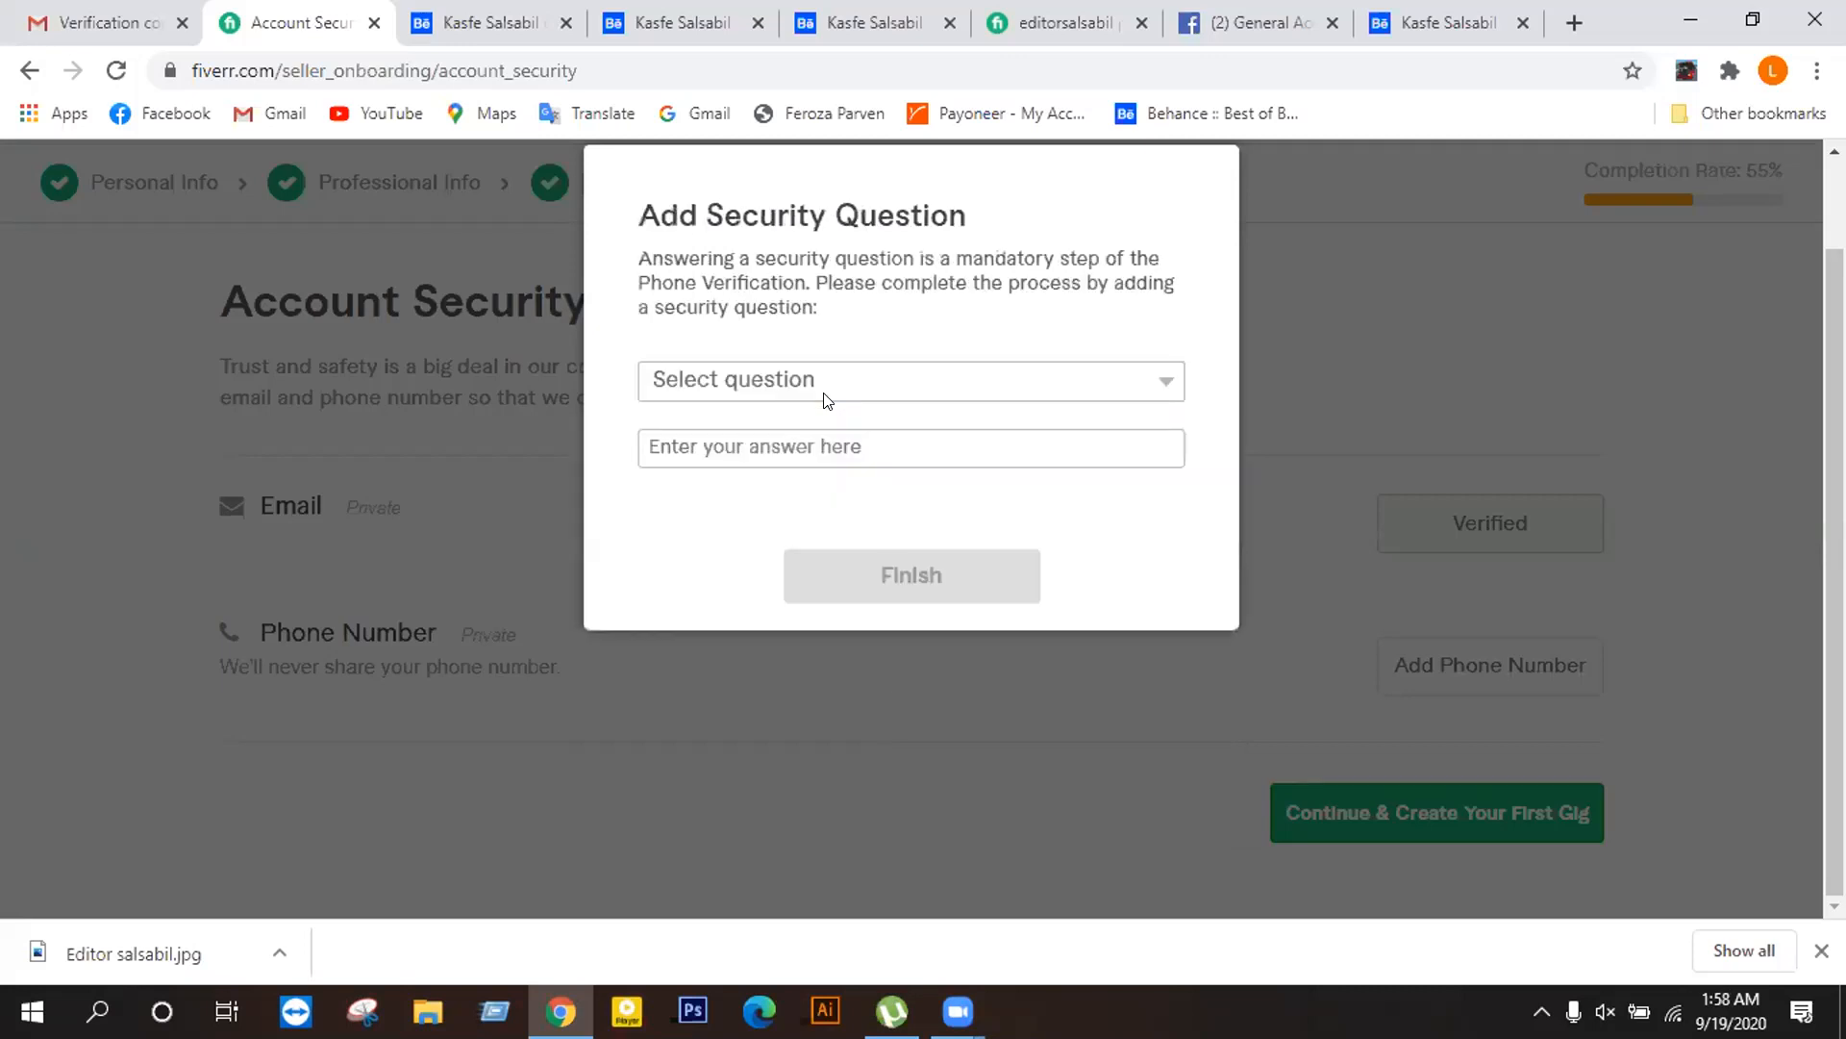
Choose 'What is the name of your favorite childhood friend?' as the security question
{"action": "left_click", "coordinate": [854, 389]}
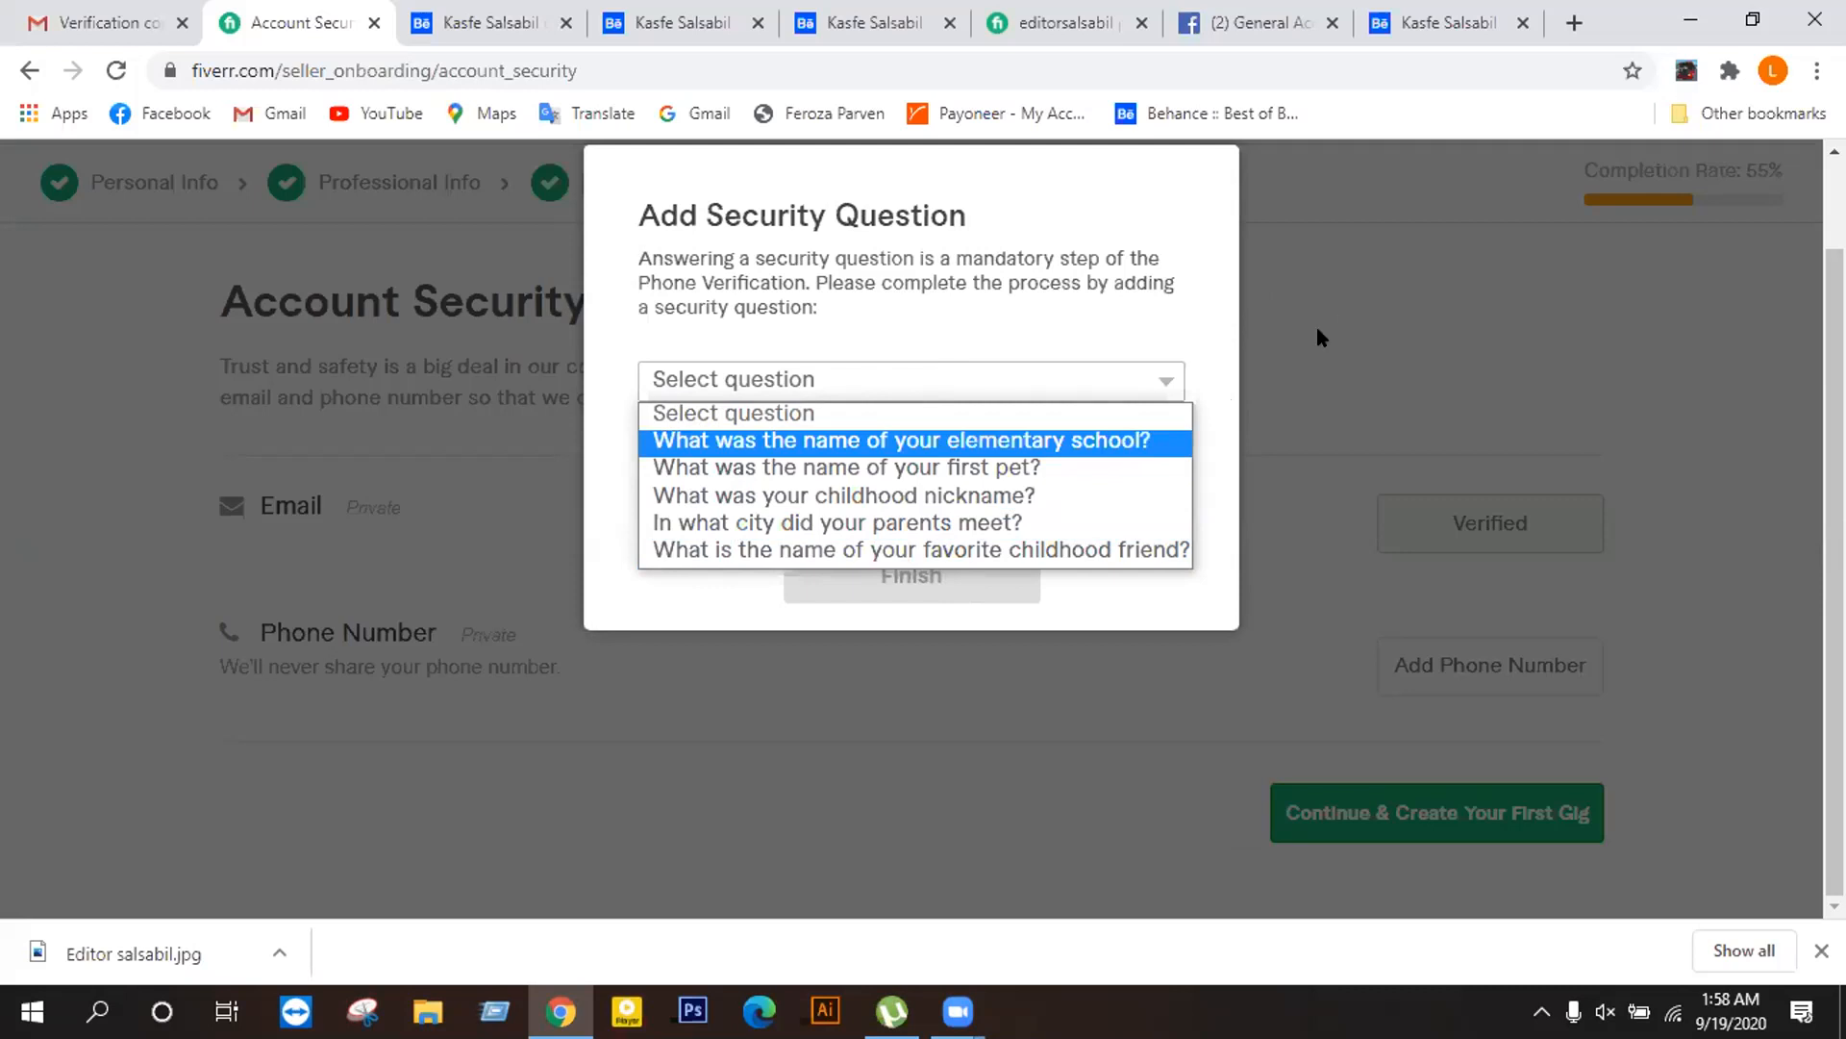
{"action": "left_click", "coordinate": [1263, 381]}
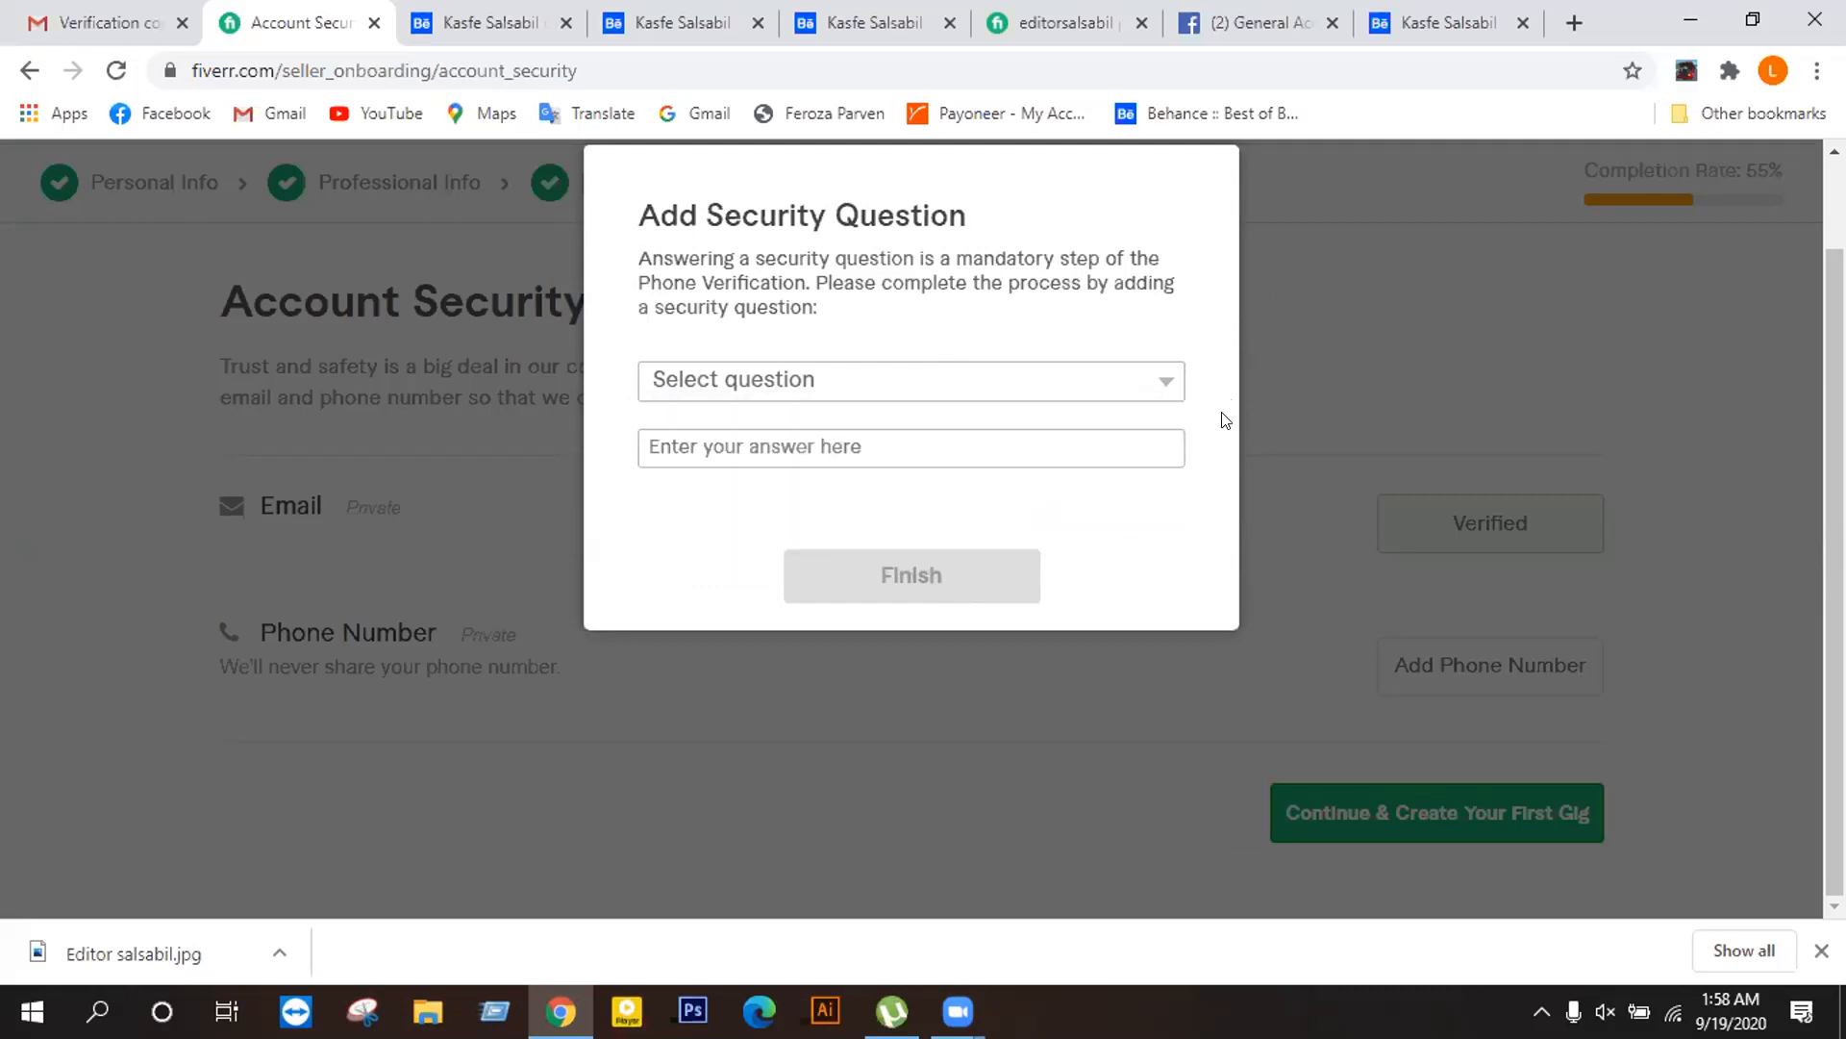
{"action": "left_click", "coordinate": [1079, 383]}
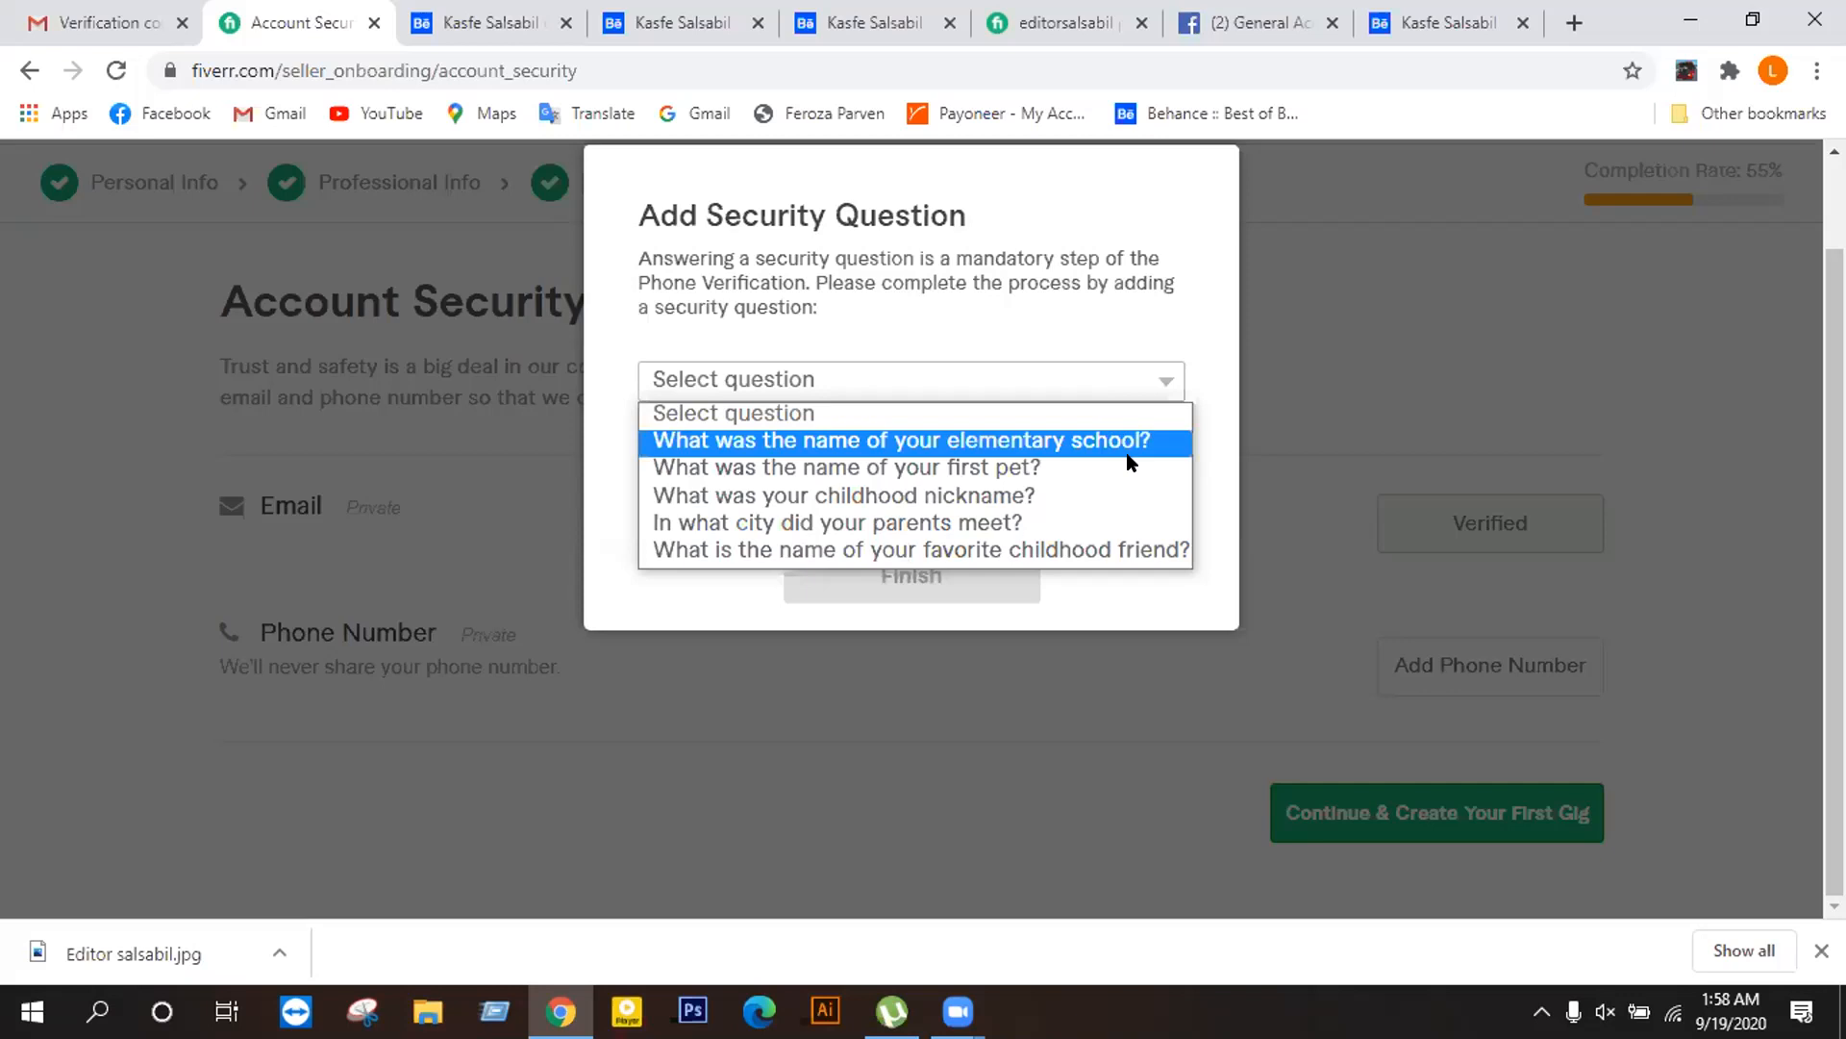
{"action": "left_click", "coordinate": [1103, 498]}
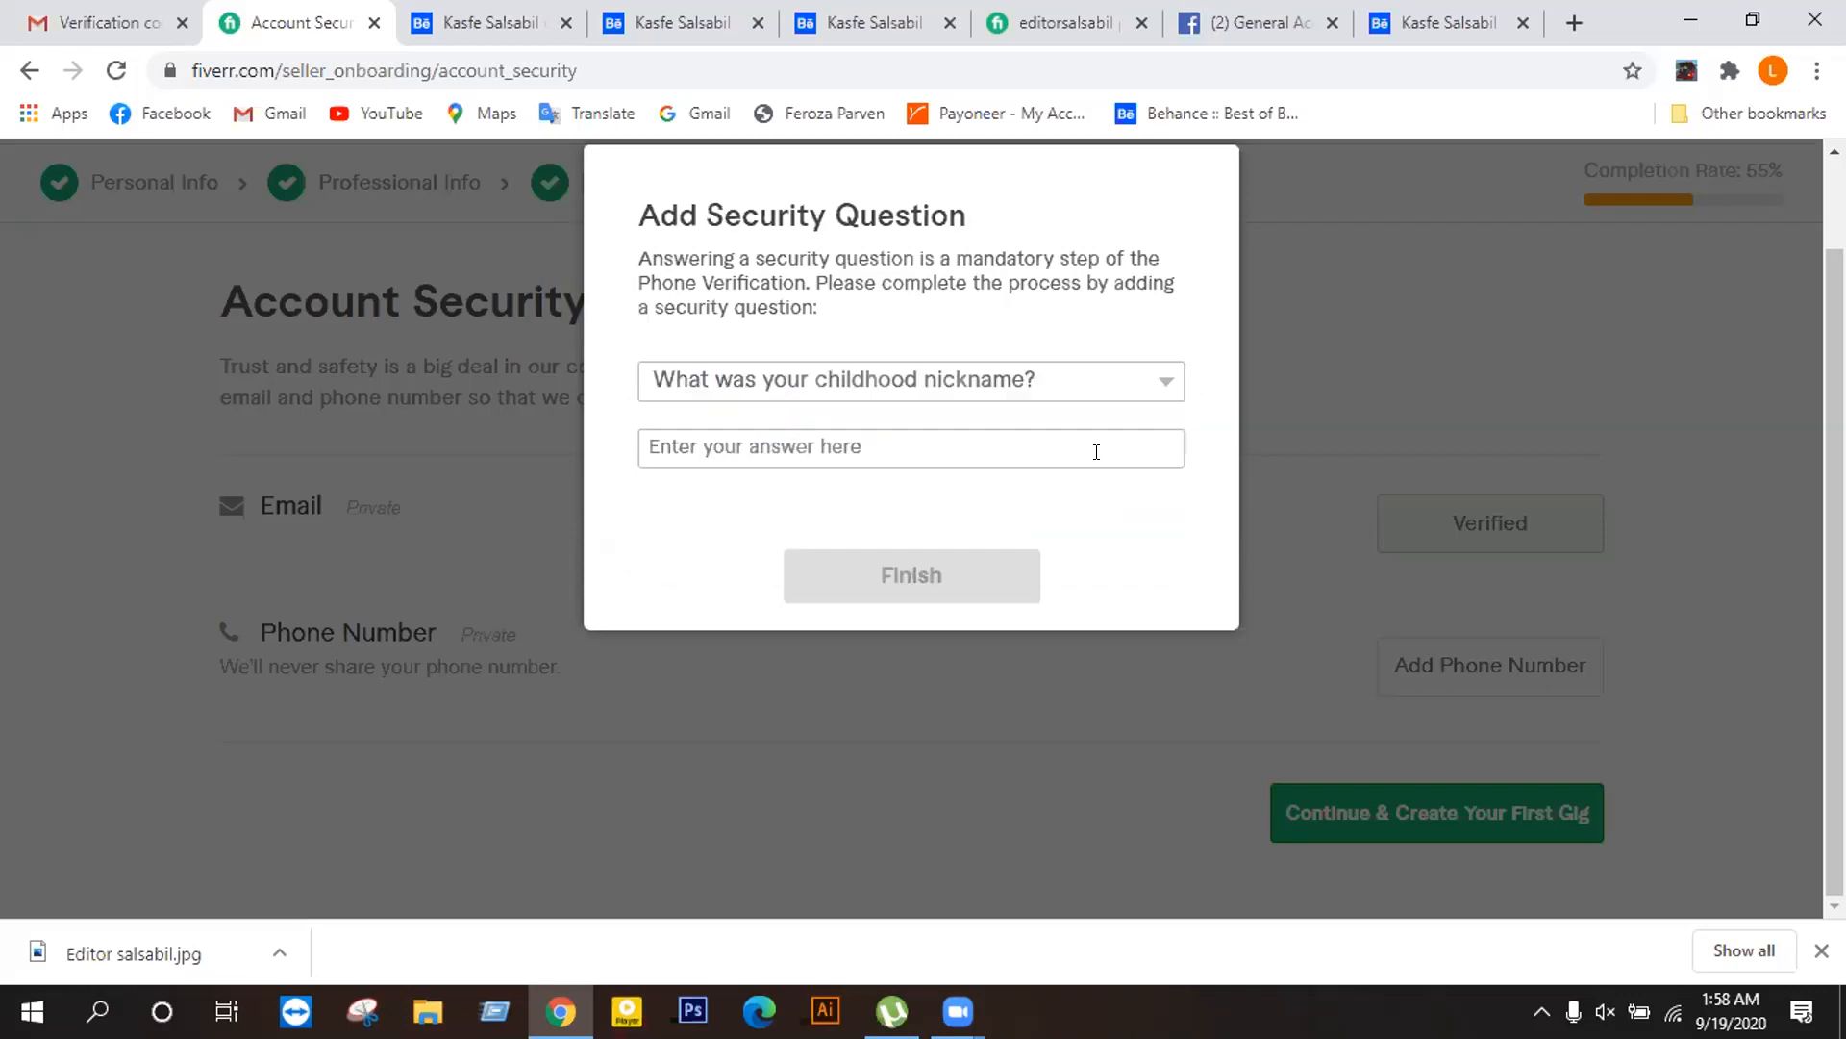
{"action": "left_click", "coordinate": [1106, 380]}
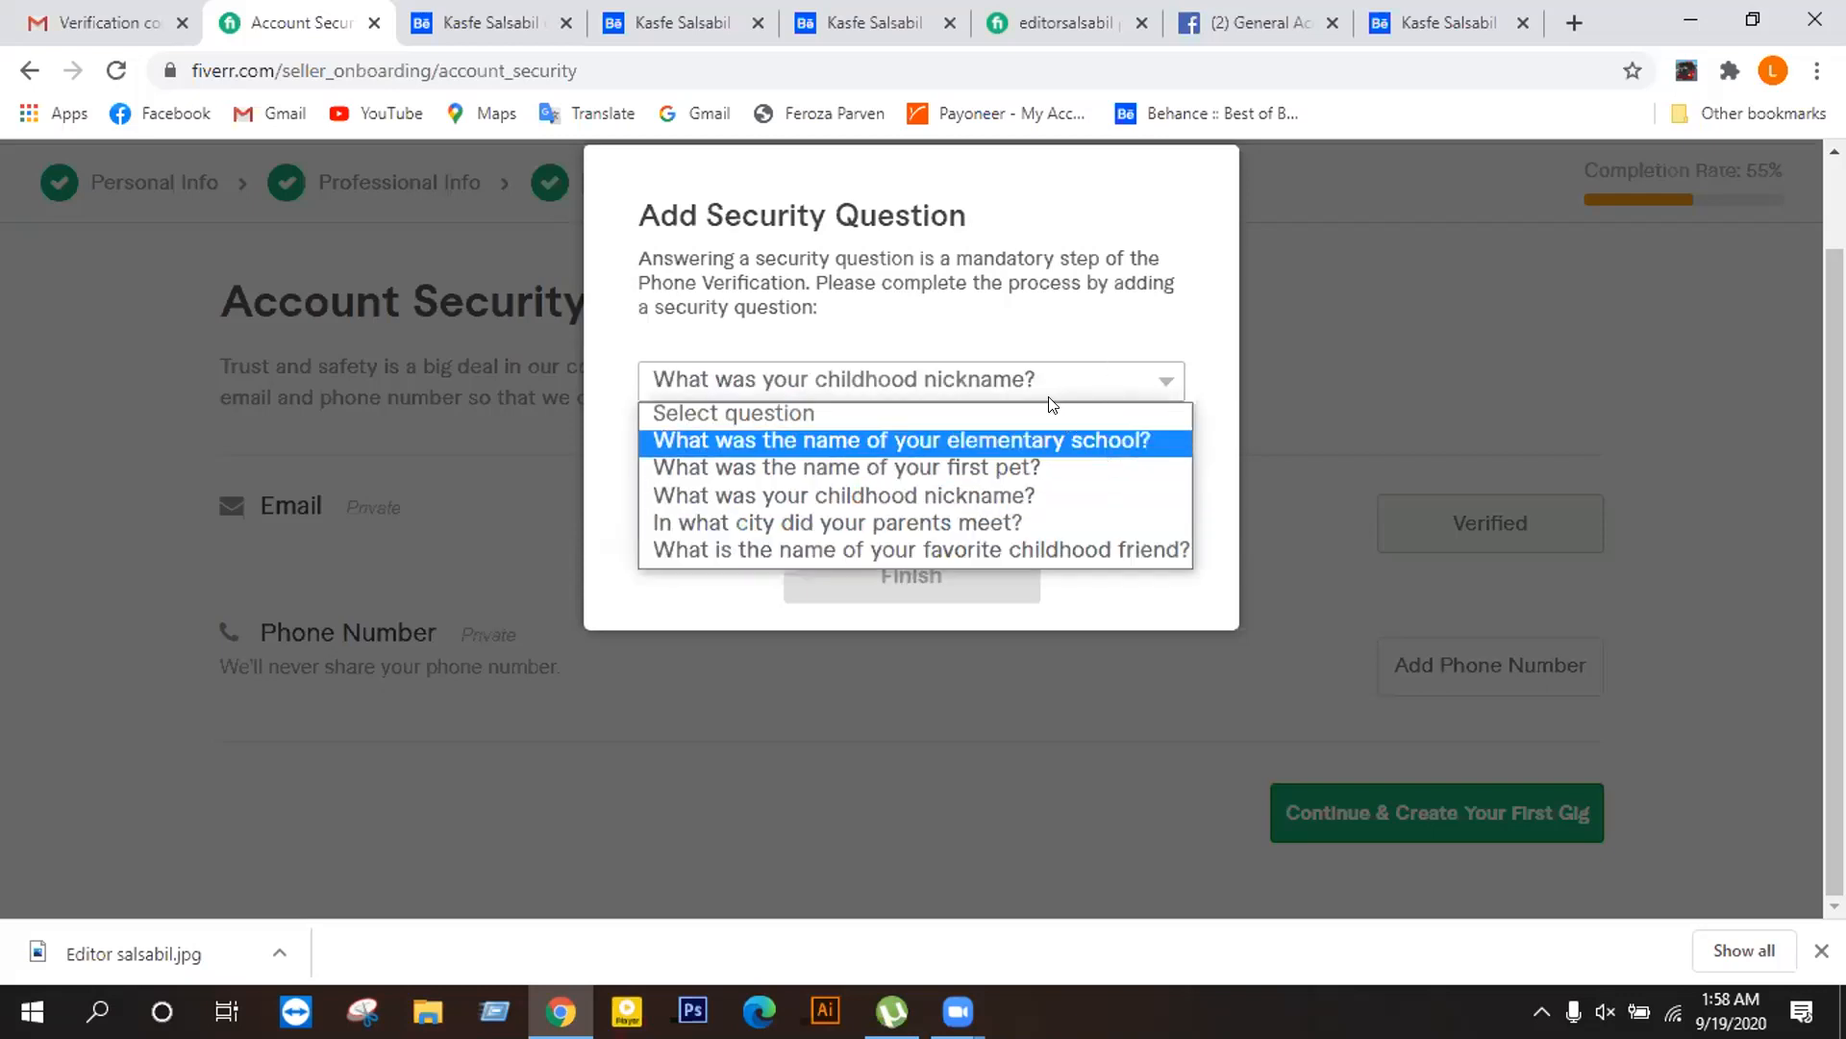
{"action": "left_click", "coordinate": [1072, 388]}
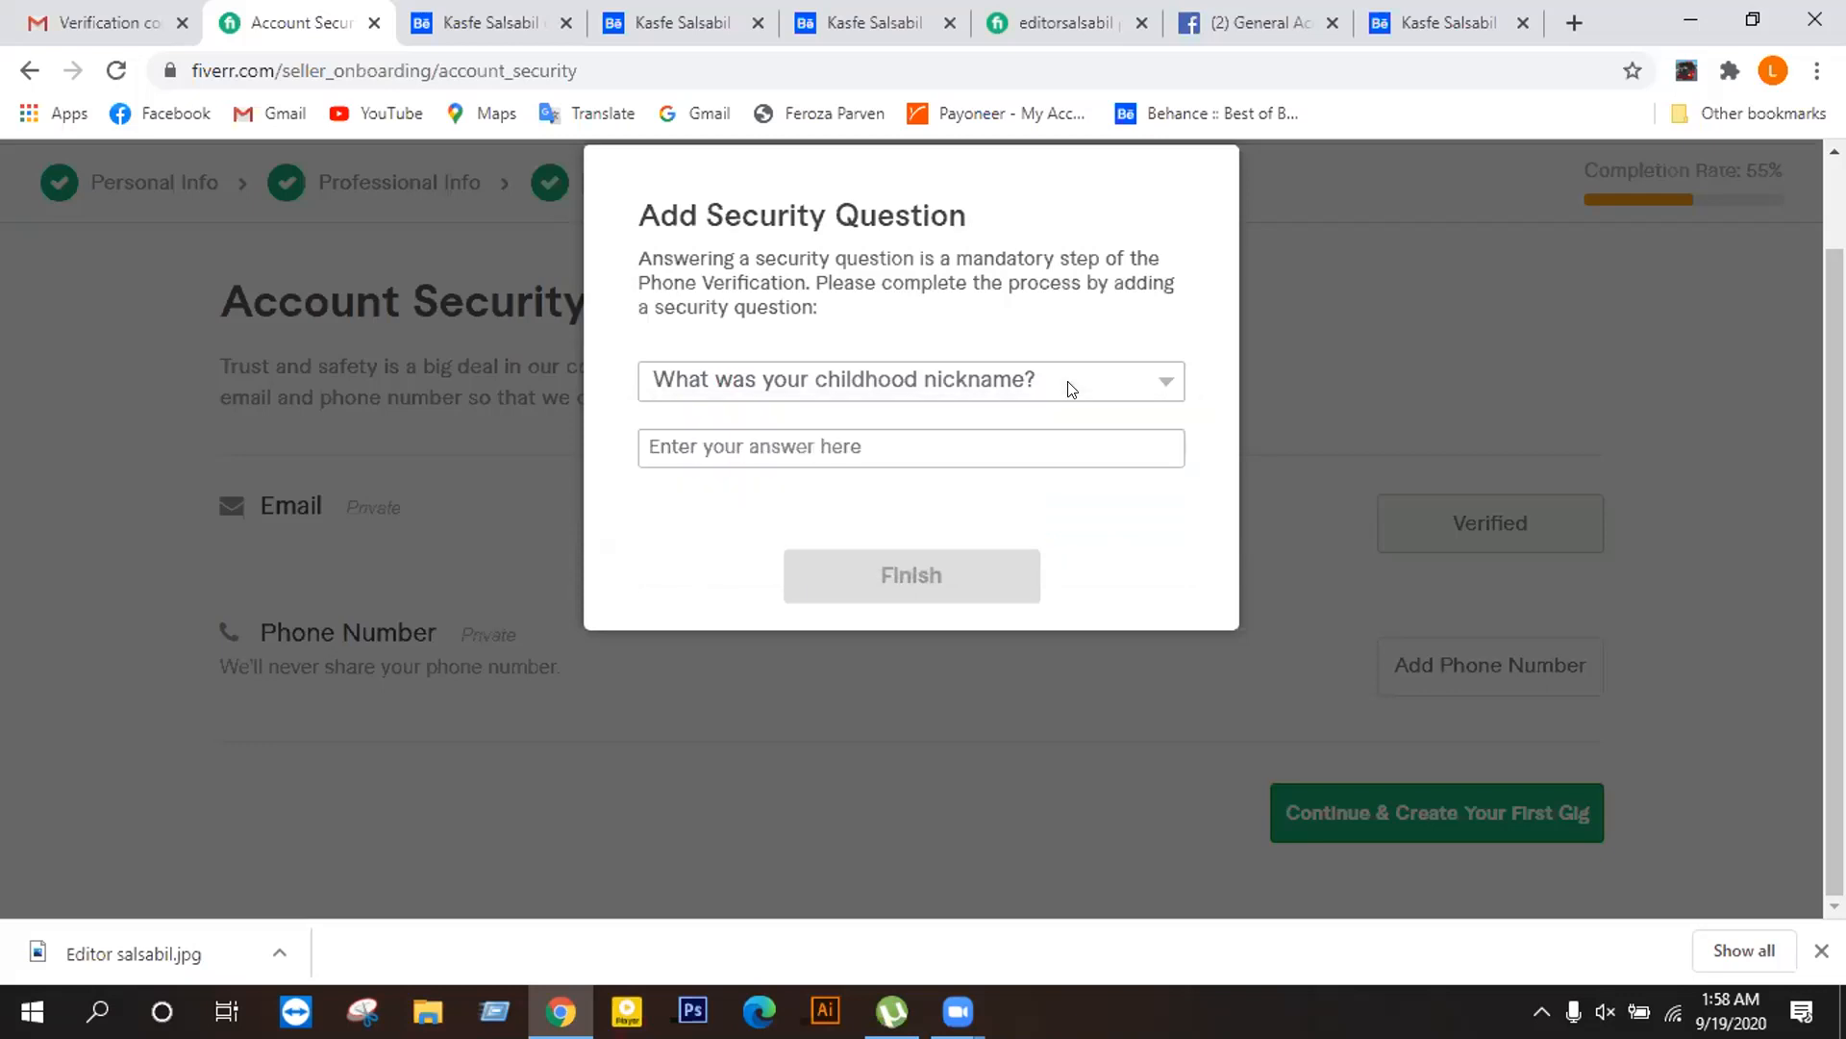
{"action": "left_click", "coordinate": [1069, 385]}
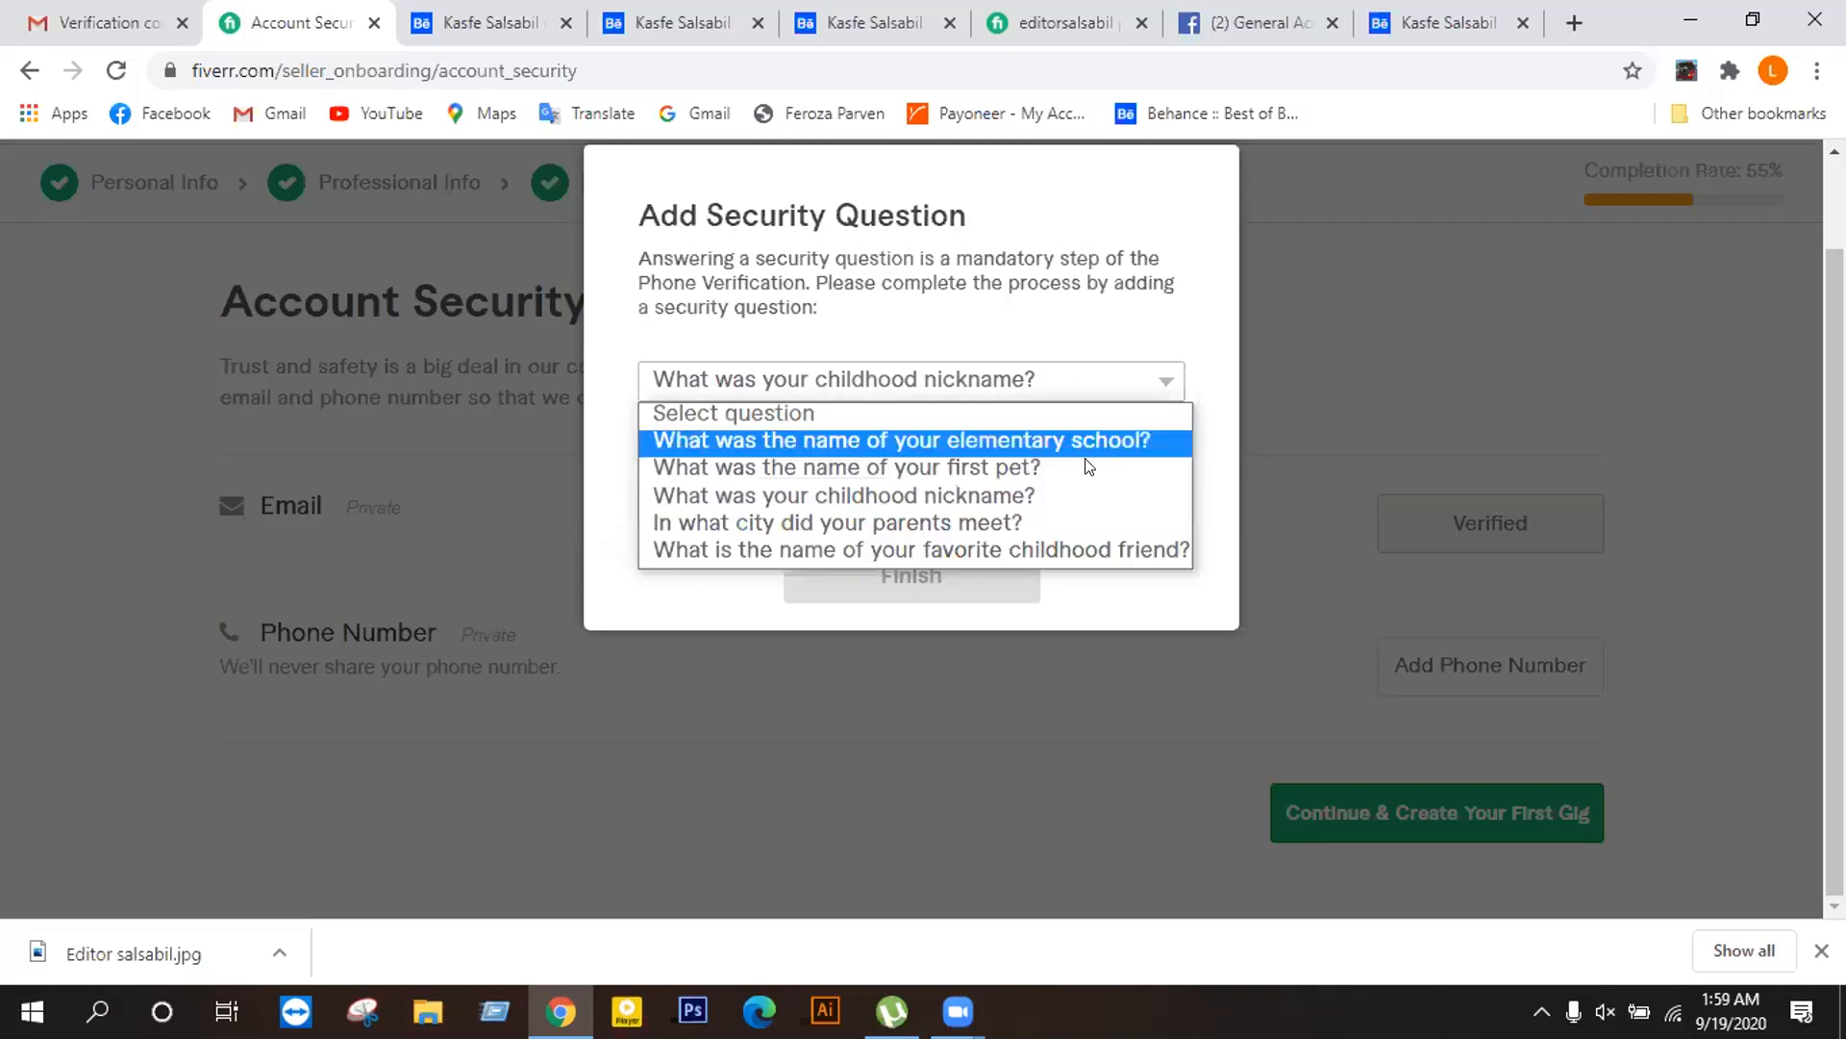
{"action": "left_click", "coordinate": [1062, 544]}
Type the security answer, submit it, and close the verification complete message
{"action": "left_click", "coordinate": [1008, 450]}
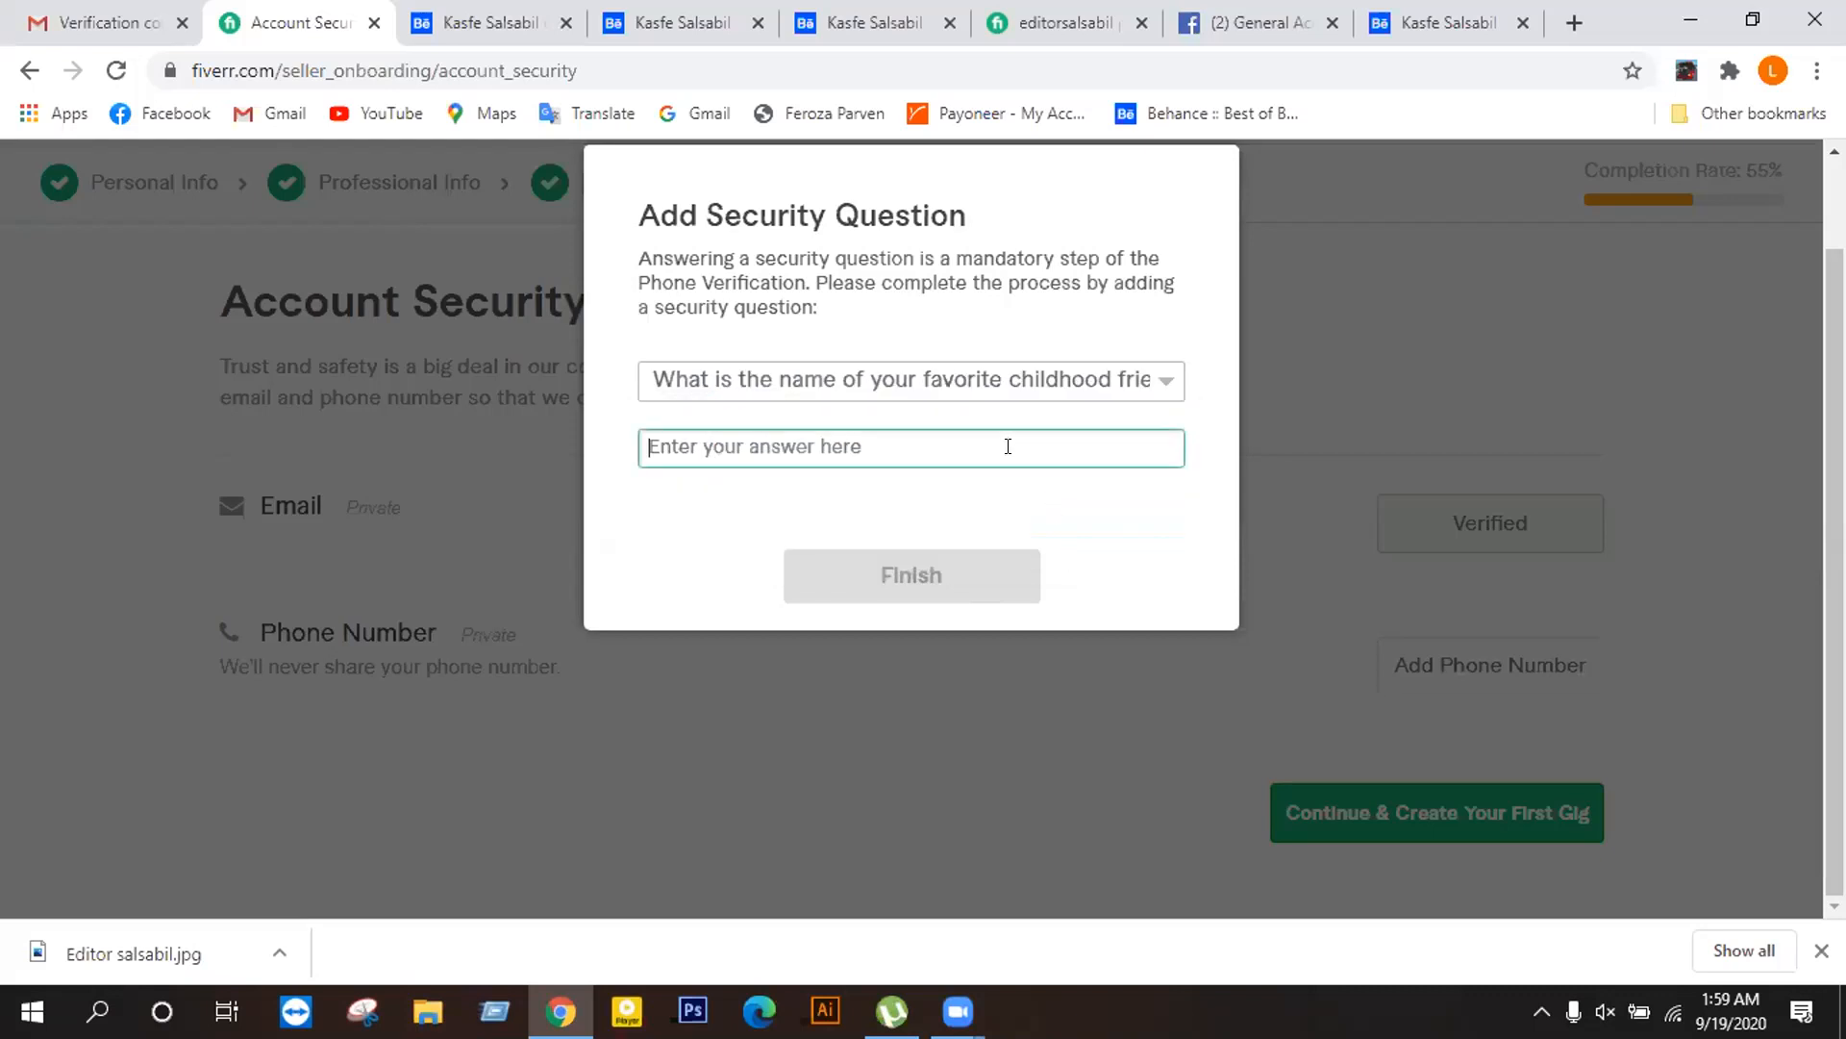
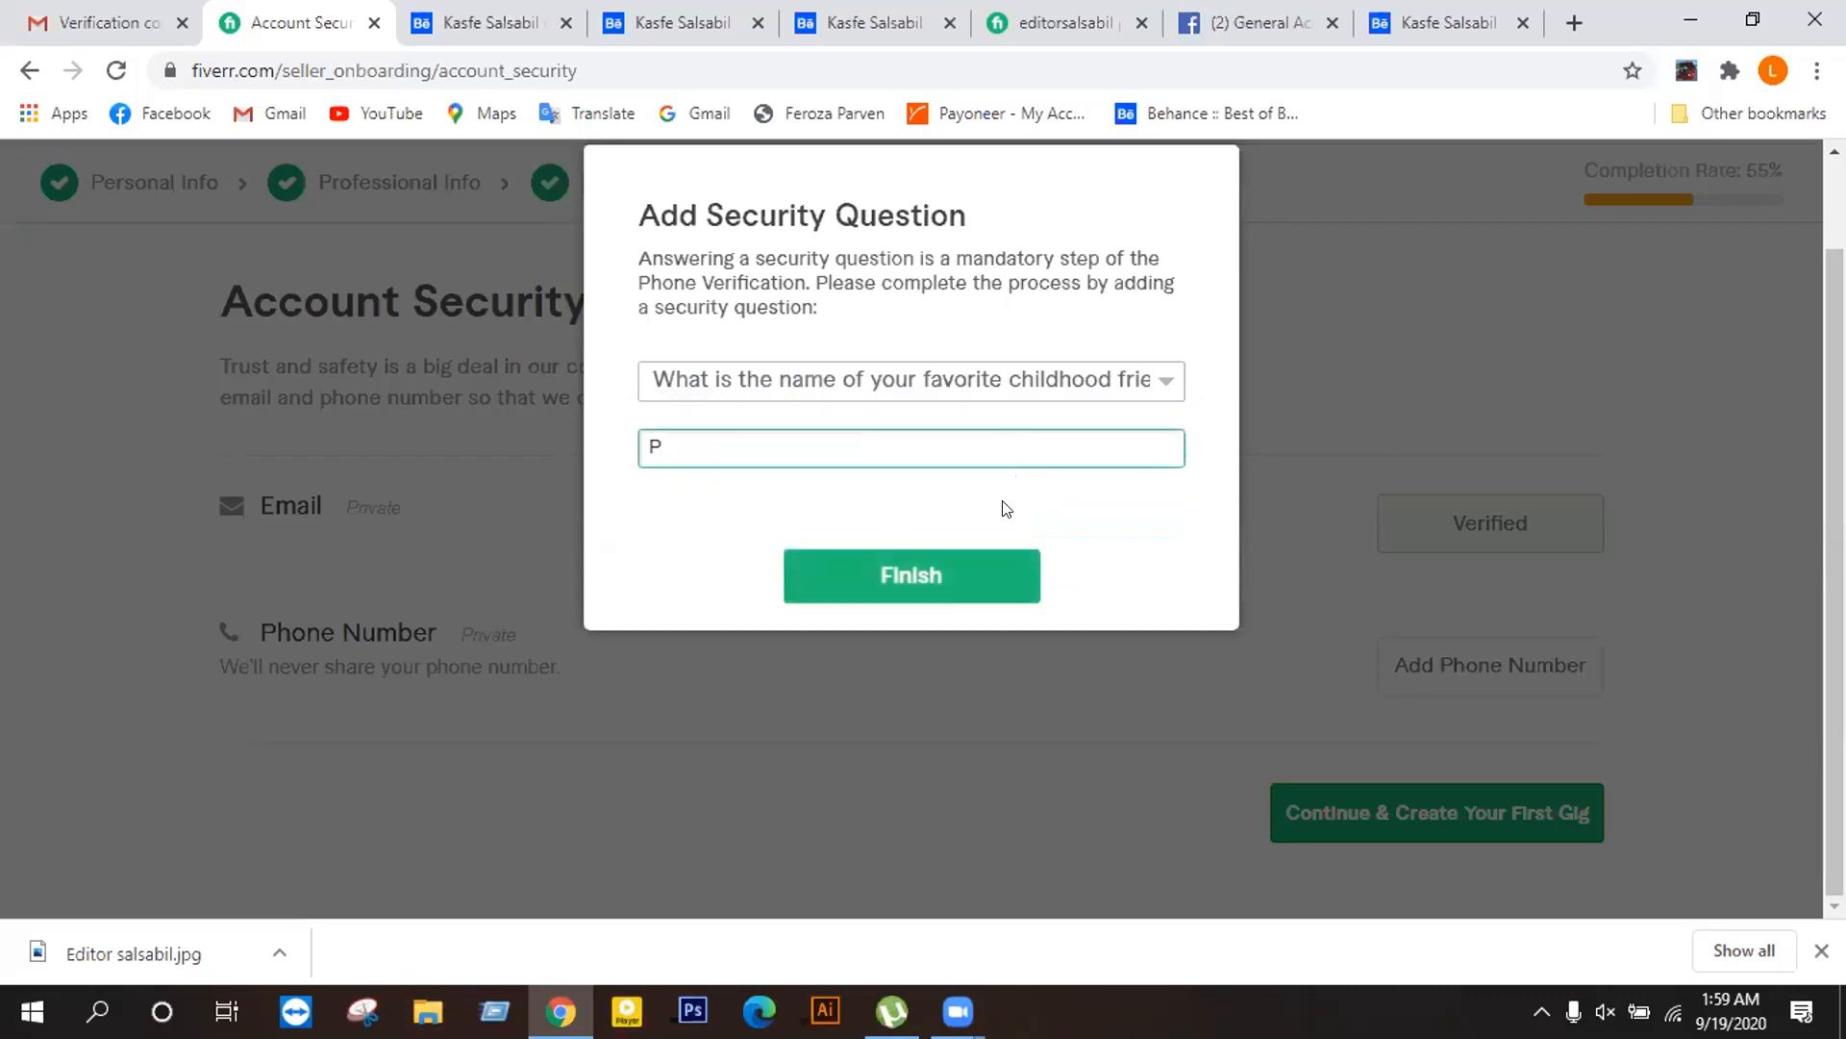
{"action": "left_click", "coordinate": [892, 380]}
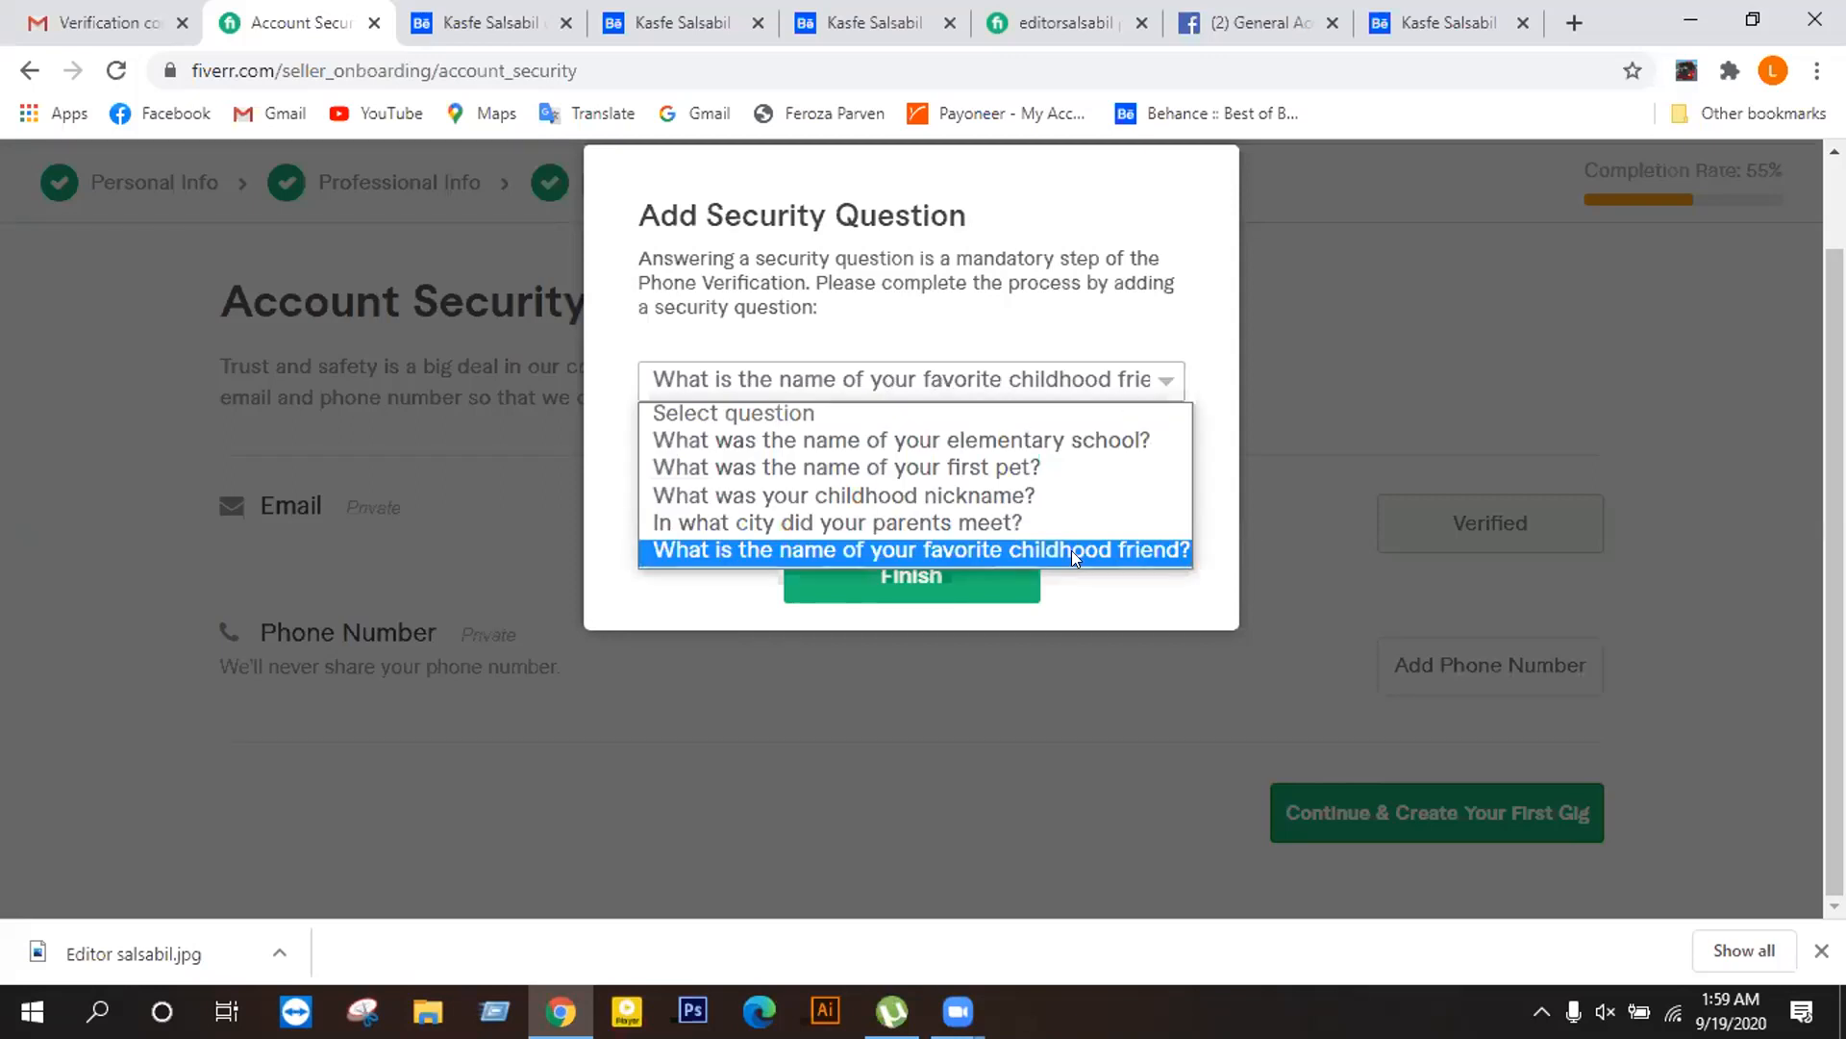
{"action": "left_click", "coordinate": [939, 558]}
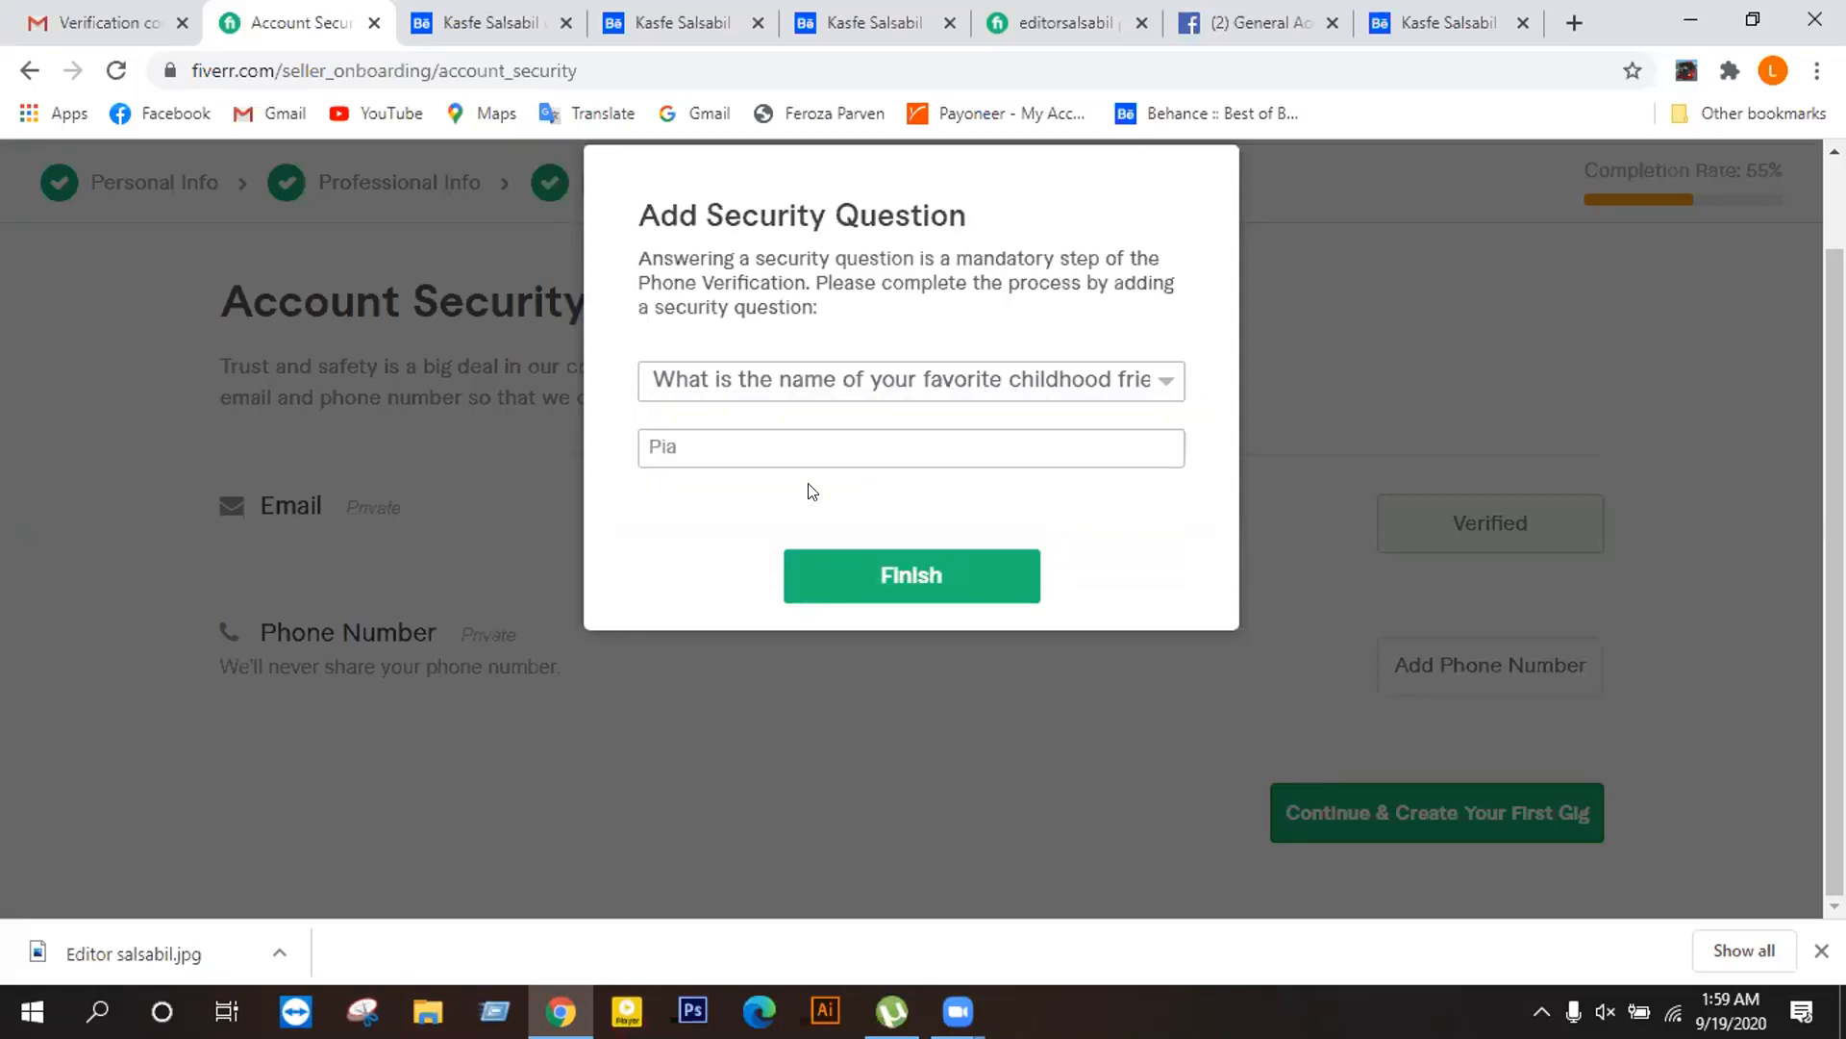
{"action": "left_click", "coordinate": [834, 577]}
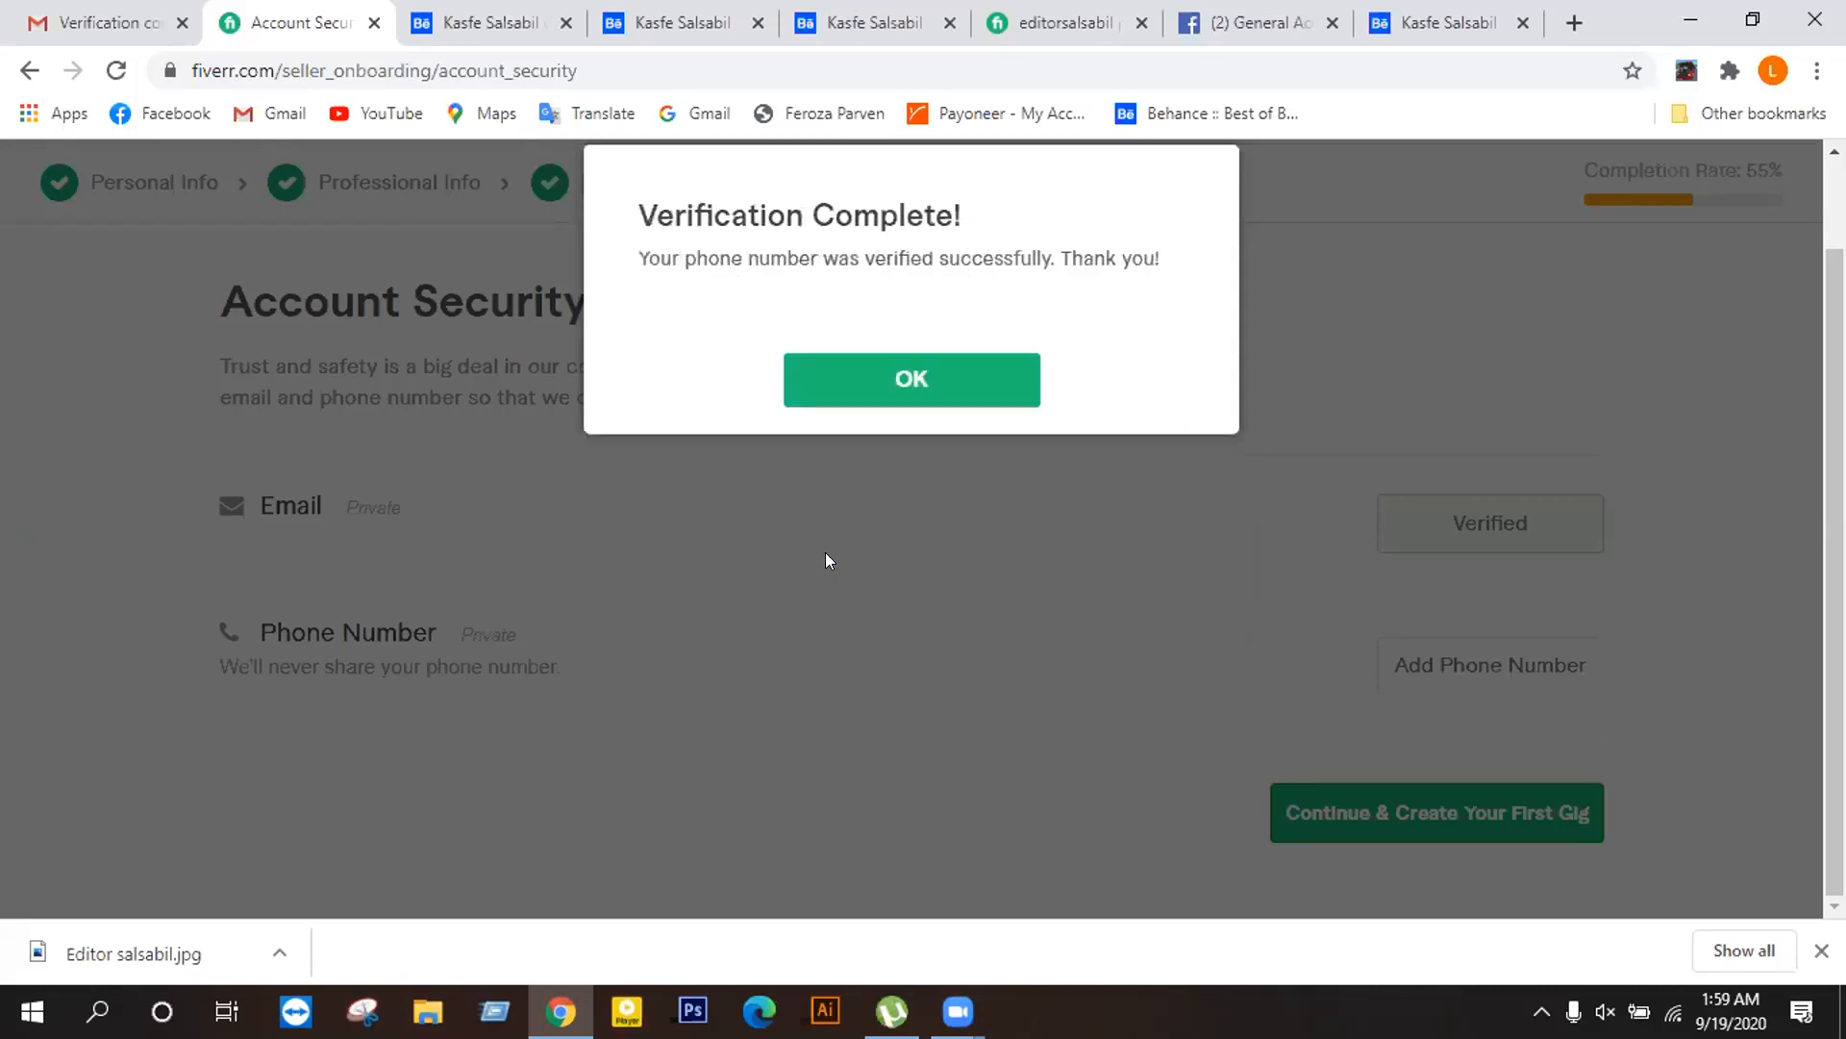
{"action": "left_click", "coordinate": [898, 379]}
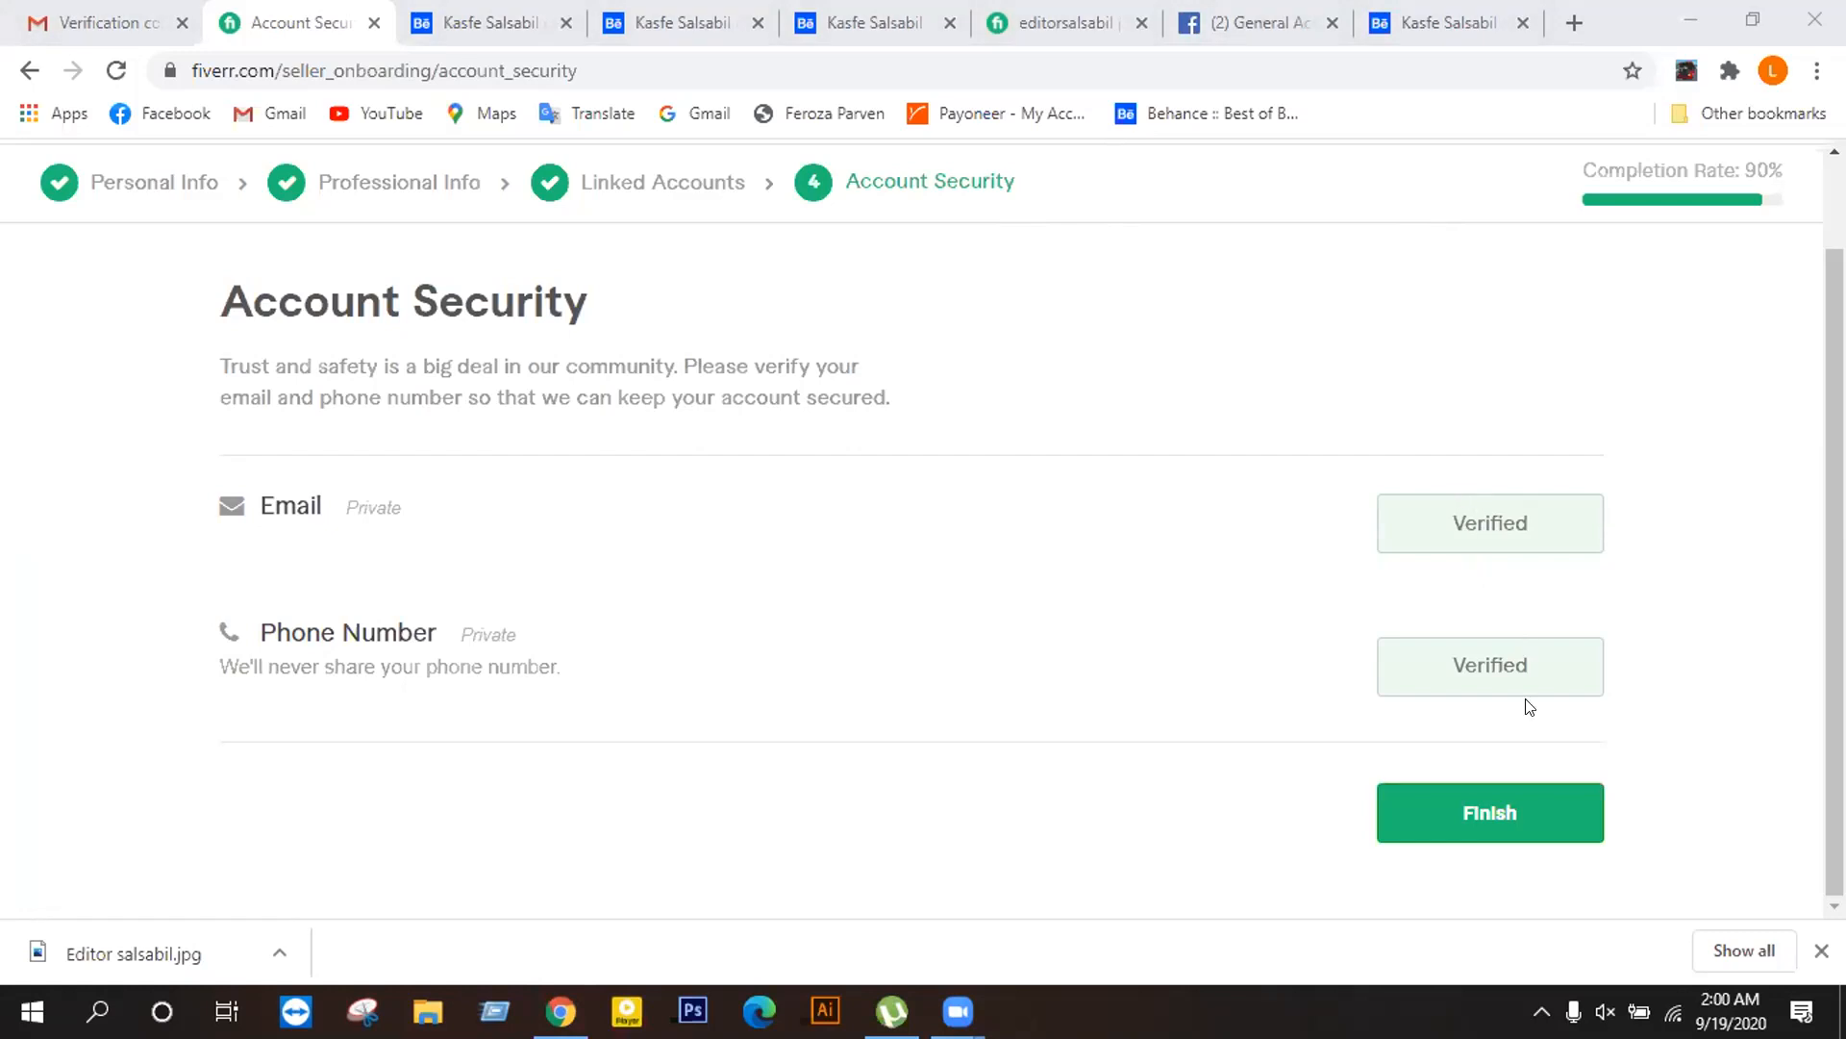
Finish Account Security and confirm the All Done dialog to proceed to gig creation
{"action": "left_click", "coordinate": [1537, 824]}
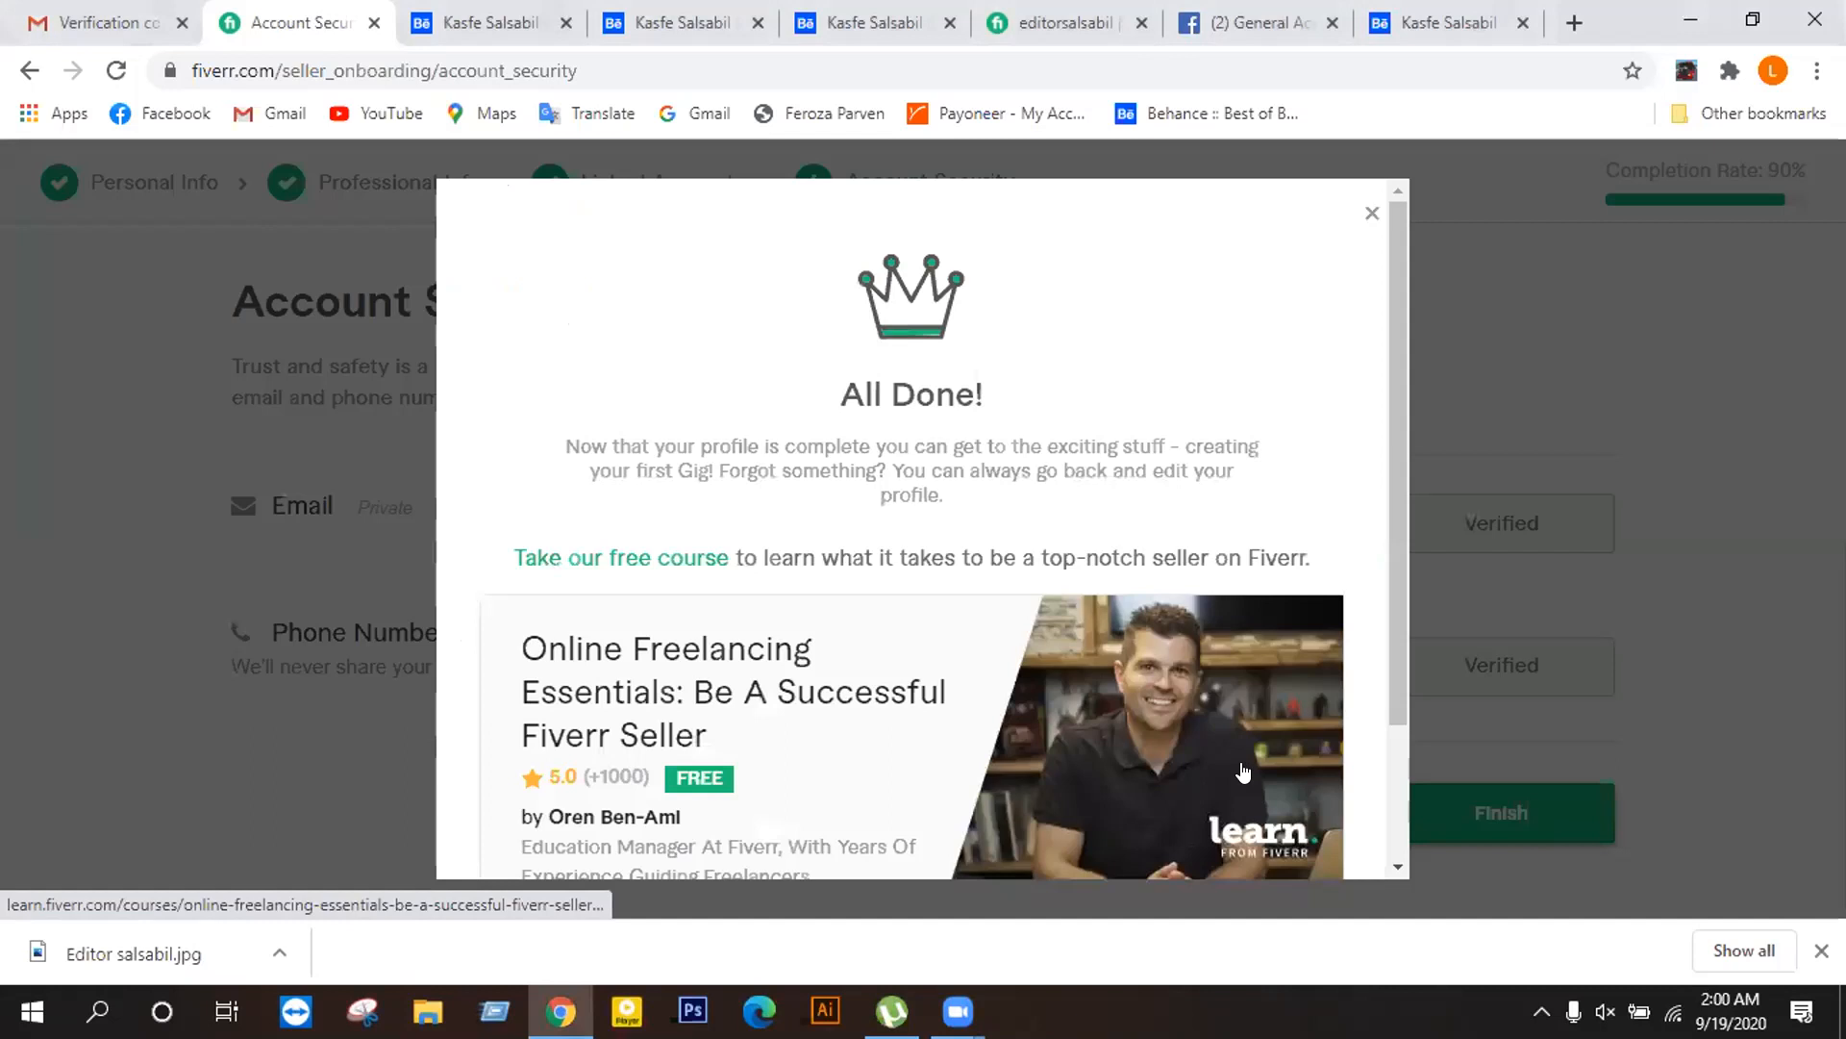
{"action": "scroll", "coordinate": [1250, 759], "scroll_direction": "down", "scroll_amount": 2}
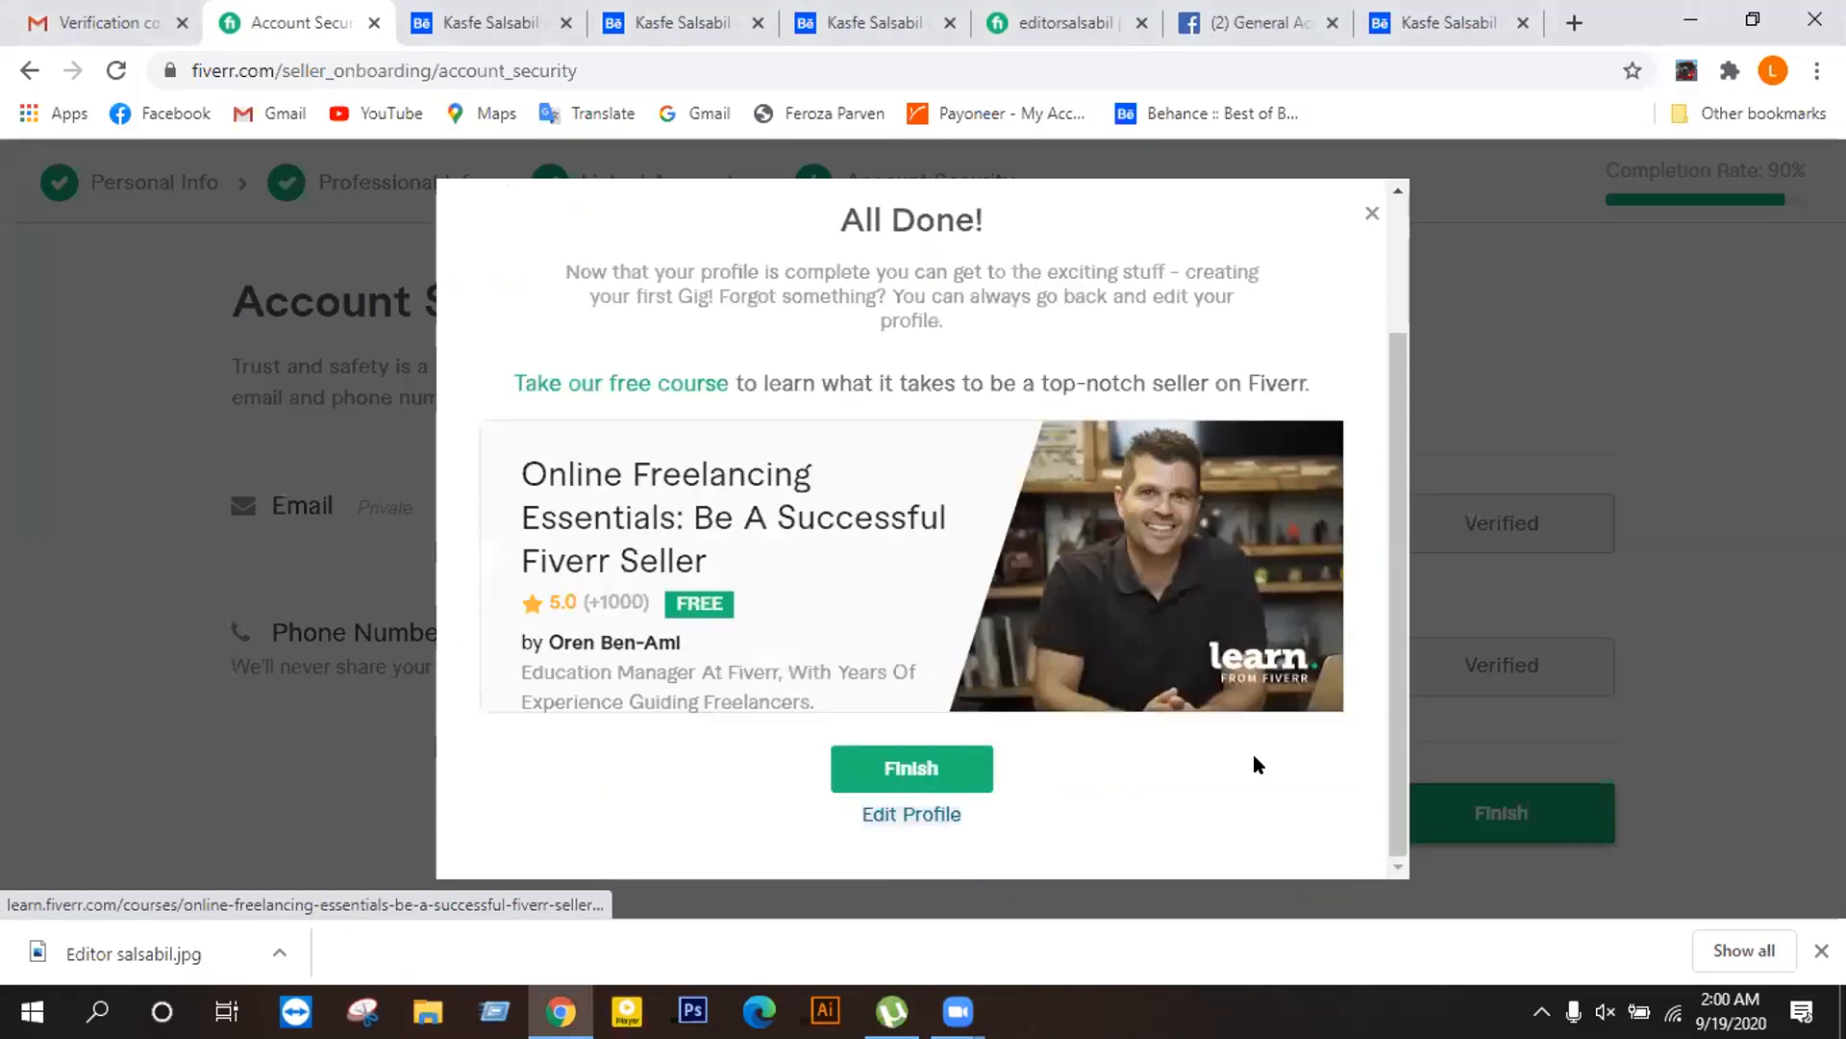
{"action": "left_click", "coordinate": [929, 775]}
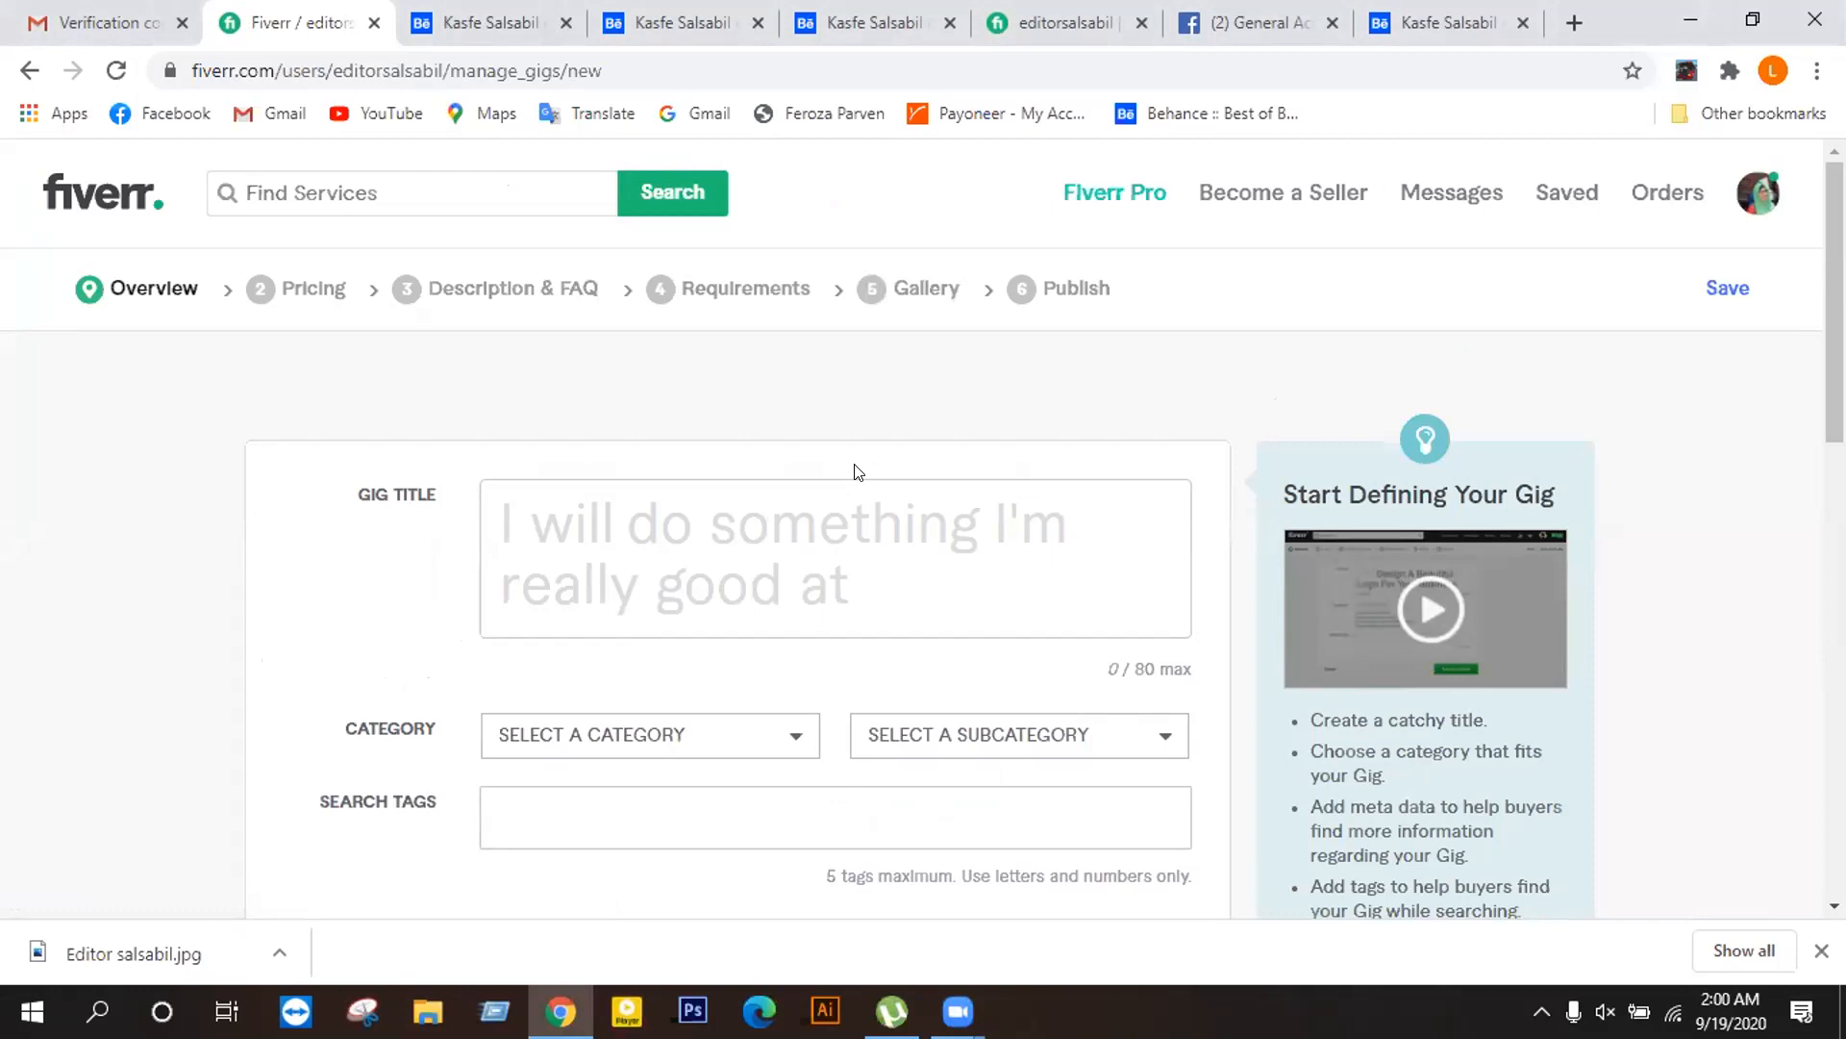
Dismiss the voice assistant and look over the empty new gig form
{"action": "key", "text": "super+c"}
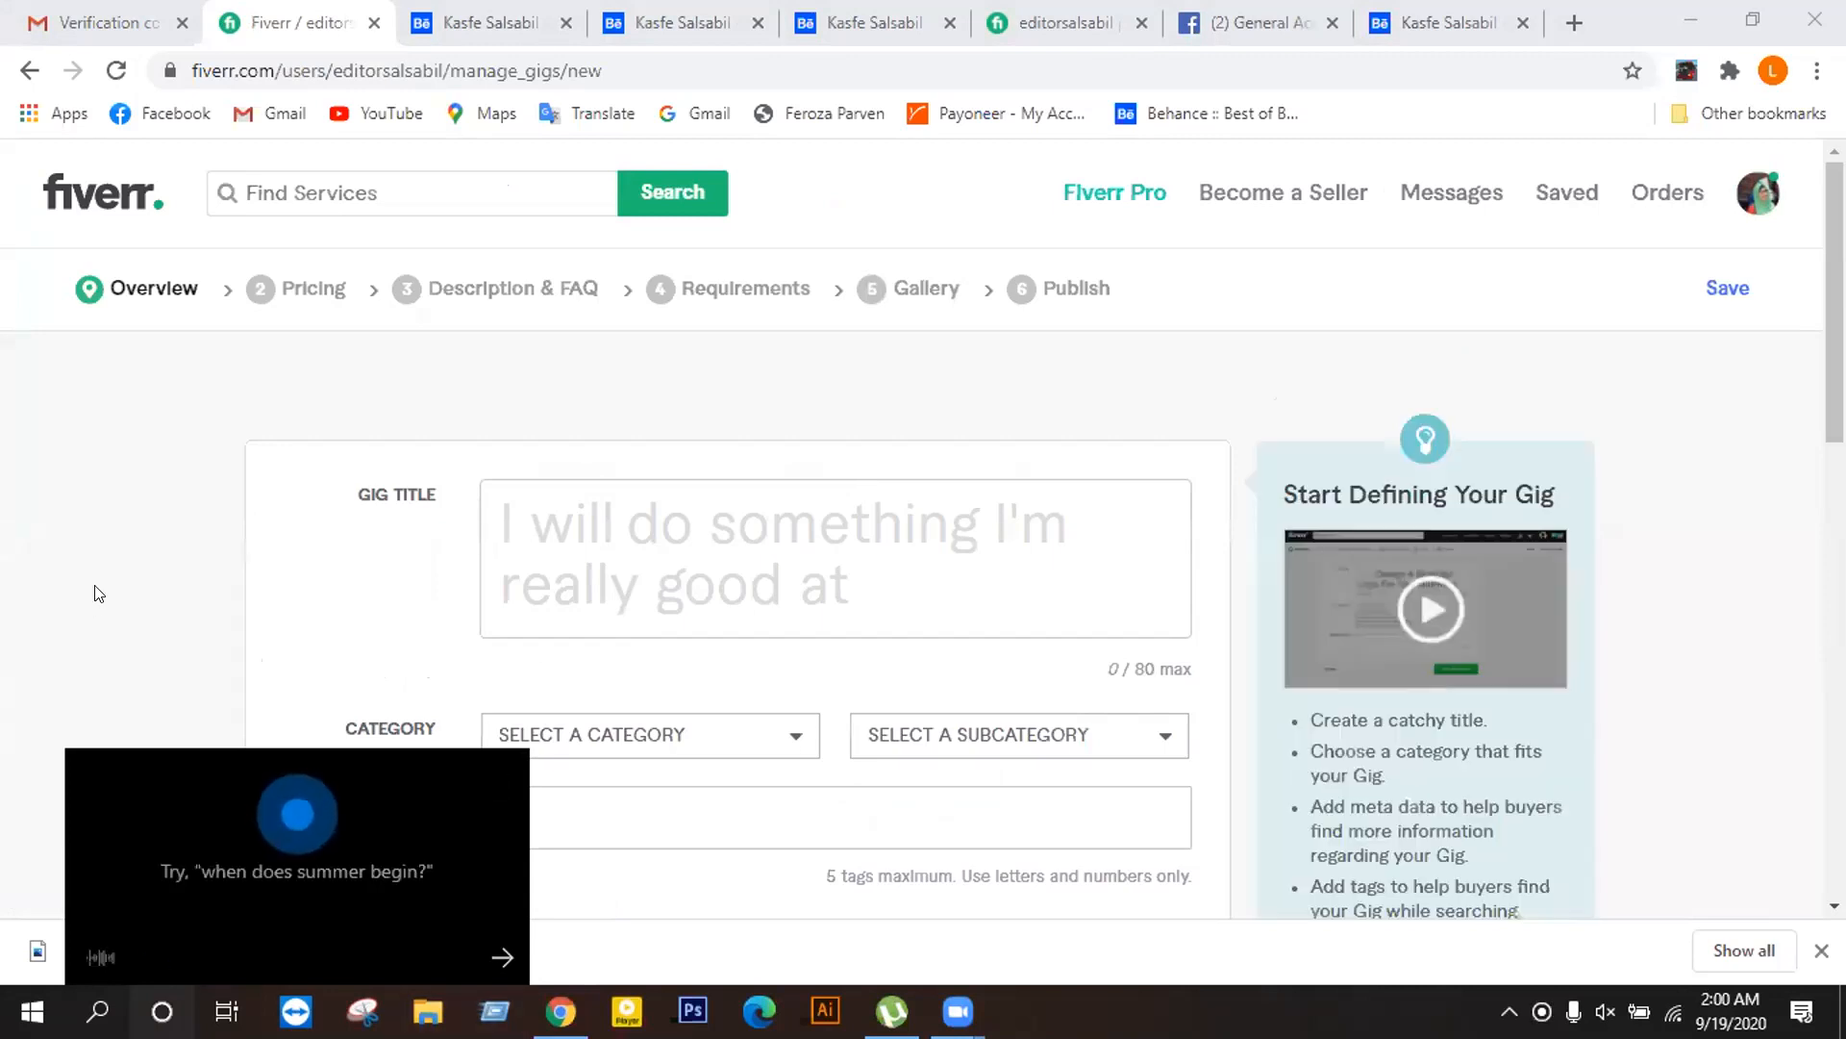
{"action": "left_click", "coordinate": [400, 494]}
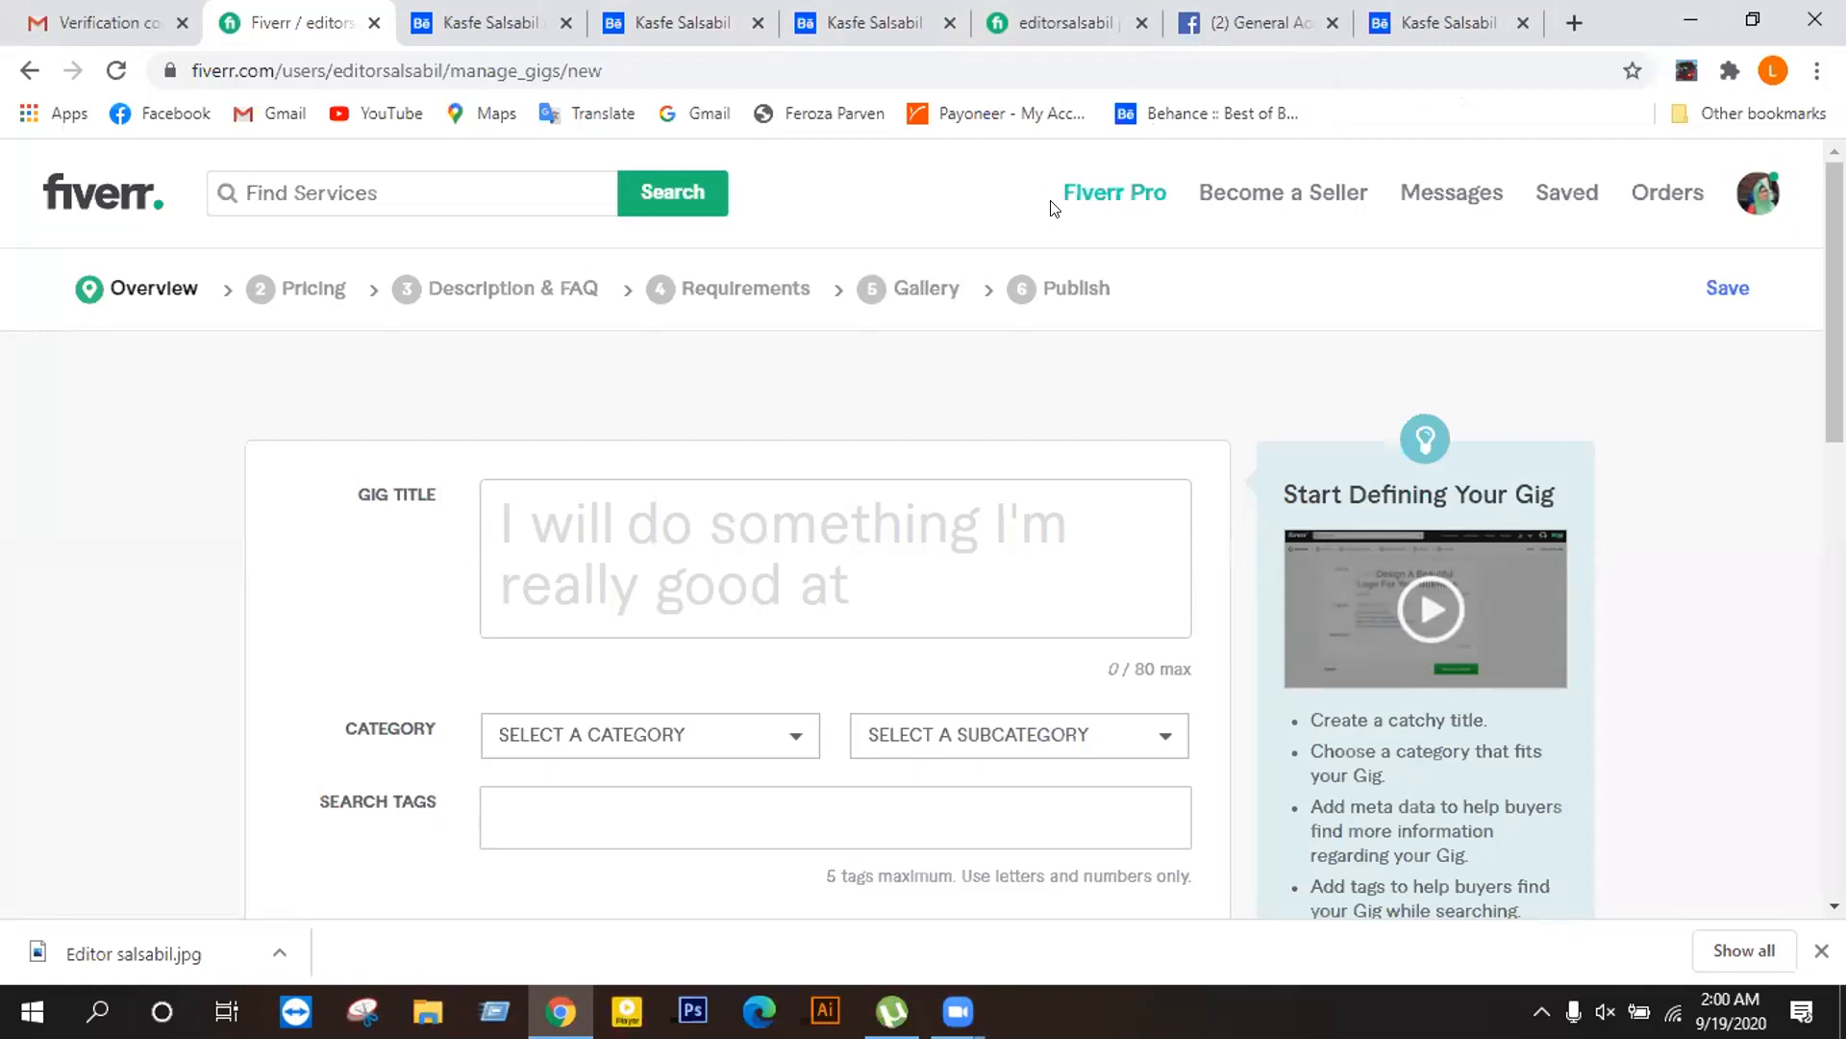
{"action": "left_click", "coordinate": [1752, 202]}
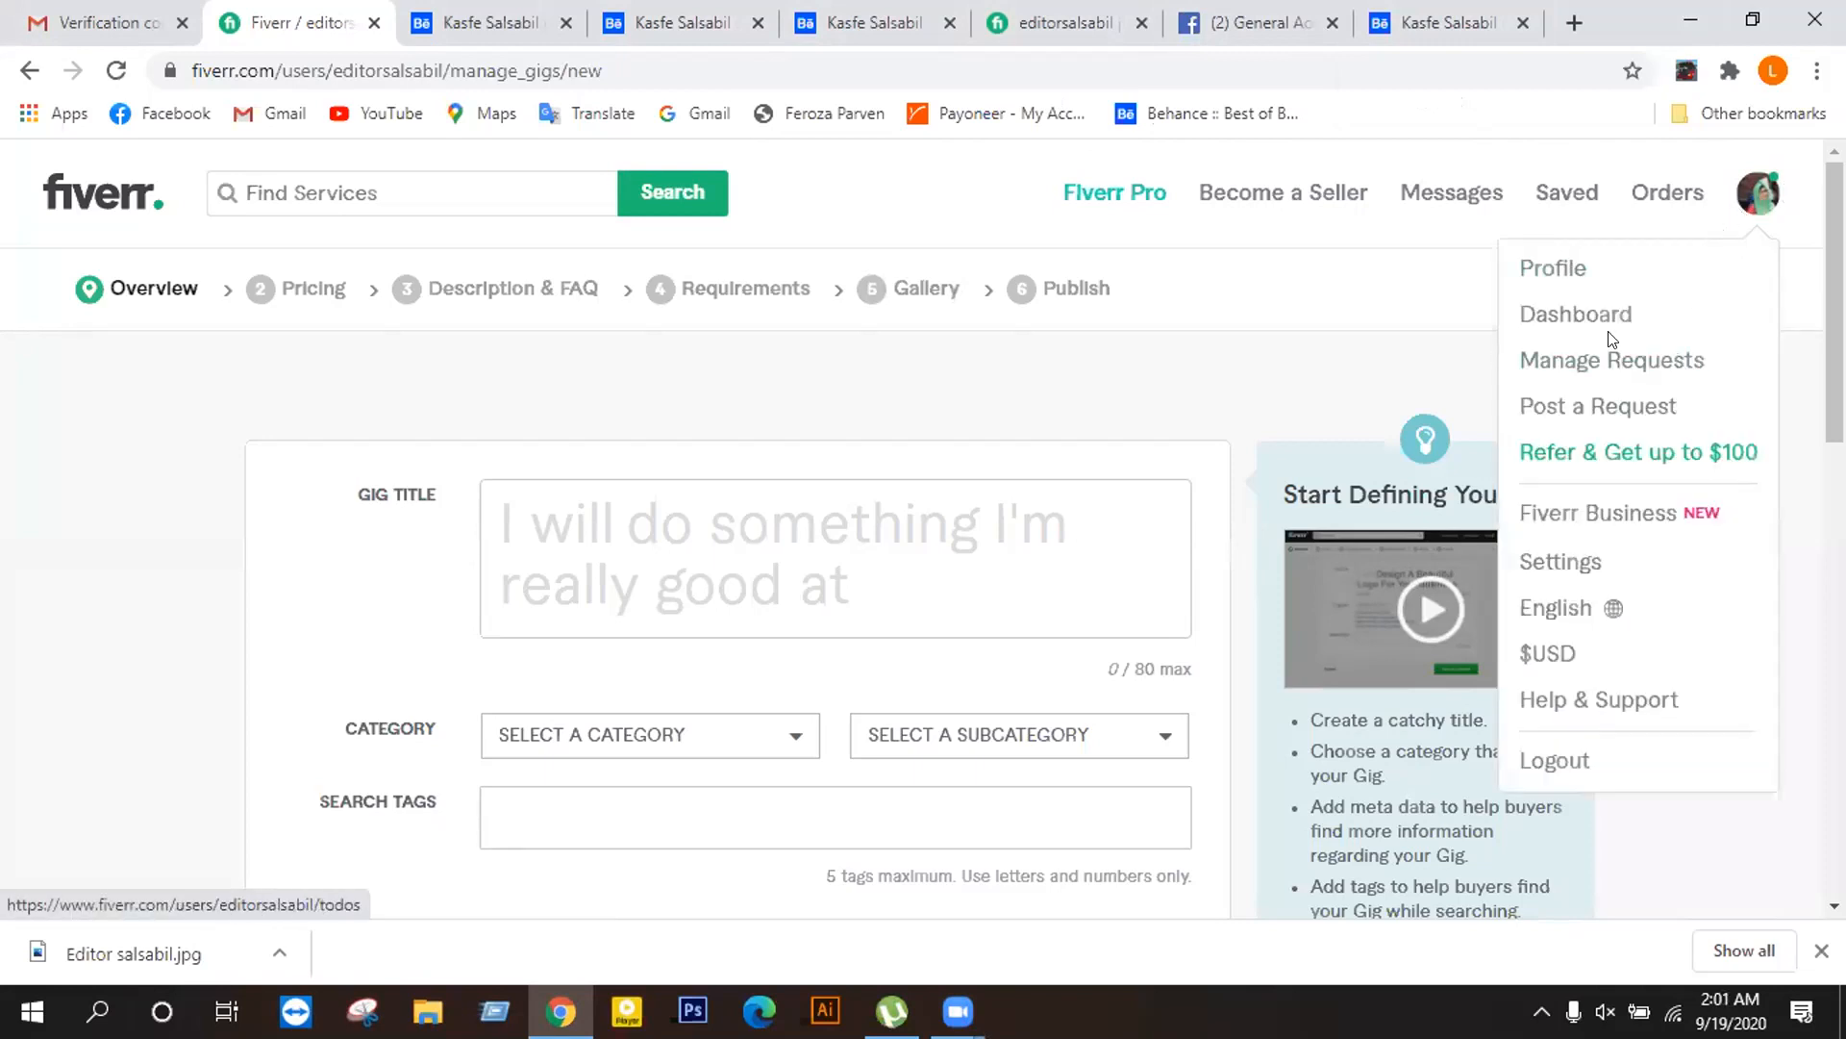
{"action": "left_click", "coordinate": [613, 551]}
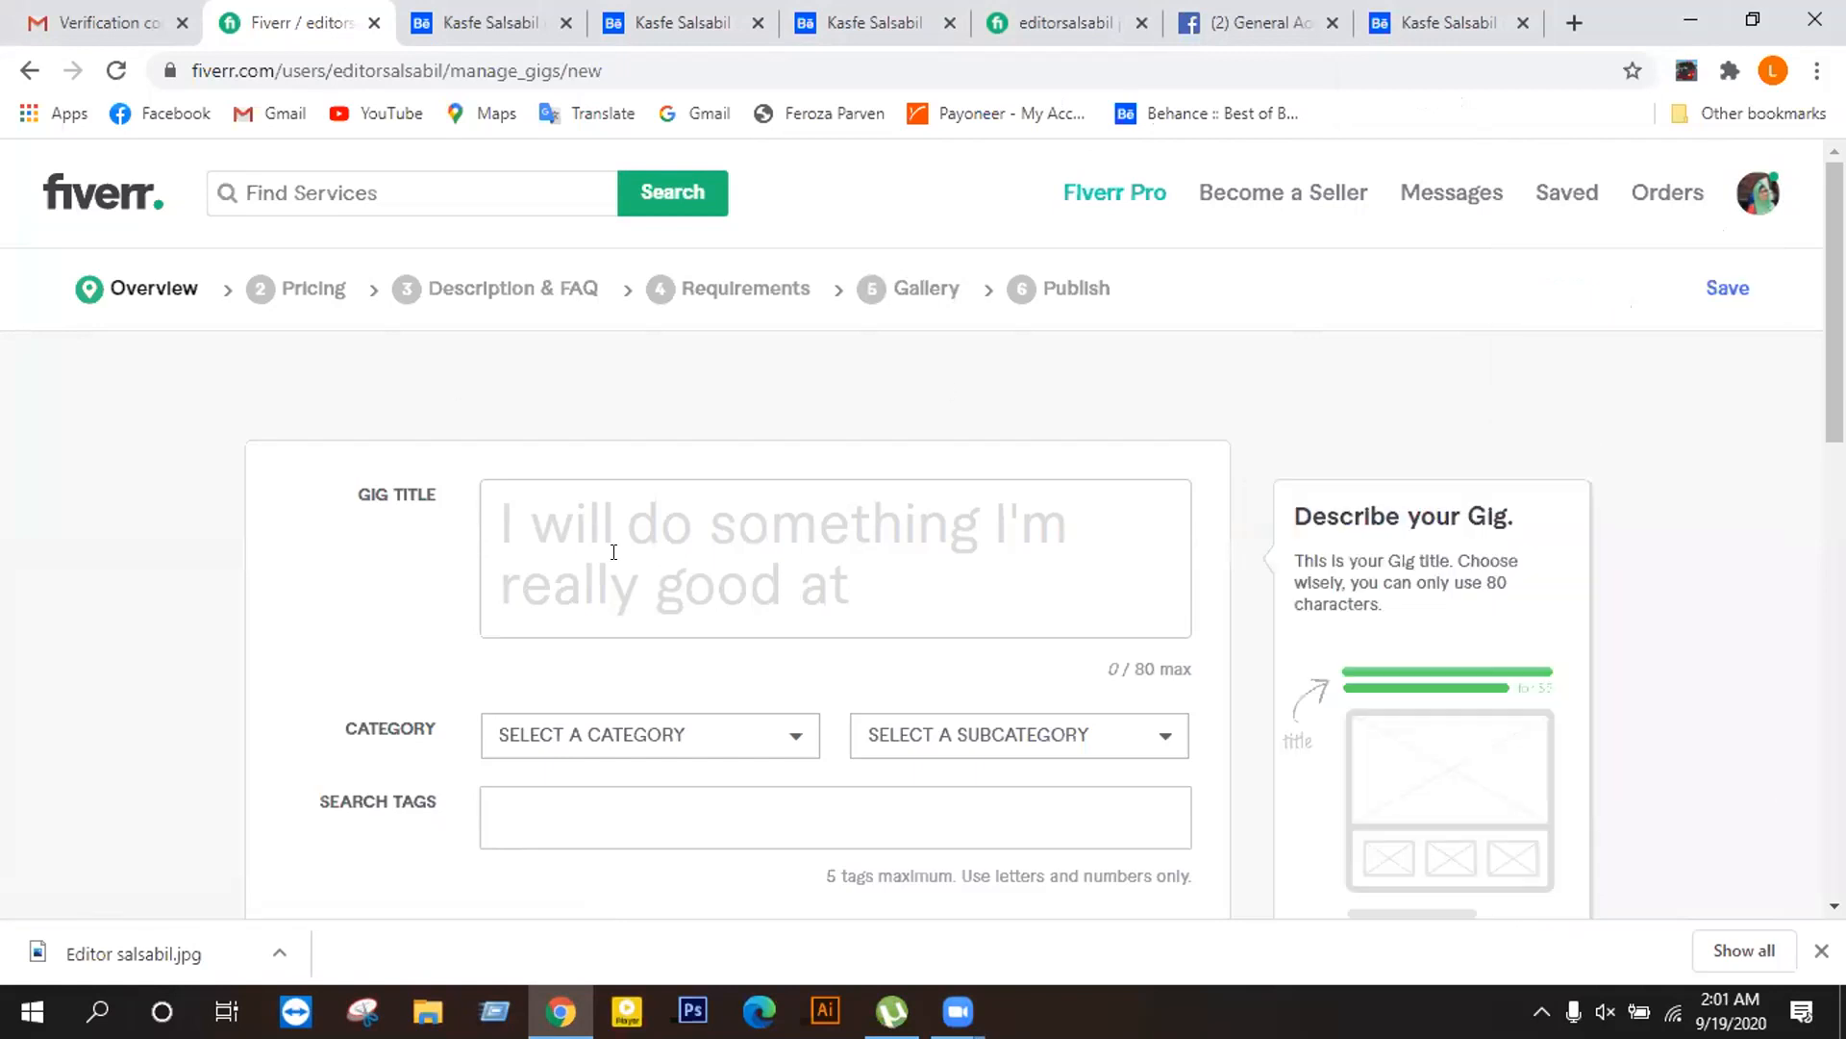
{"action": "scroll", "coordinate": [650, 555], "scroll_direction": "down", "scroll_amount": 1}
{"action": "left_click", "coordinate": [700, 435]}
{"action": "scroll", "coordinate": [669, 440], "scroll_direction": "up", "scroll_amount": 1}
{"action": "scroll", "coordinate": [660, 468], "scroll_direction": "down", "scroll_amount": 5}
{"action": "scroll", "coordinate": [712, 423], "scroll_direction": "up", "scroll_amount": 3}
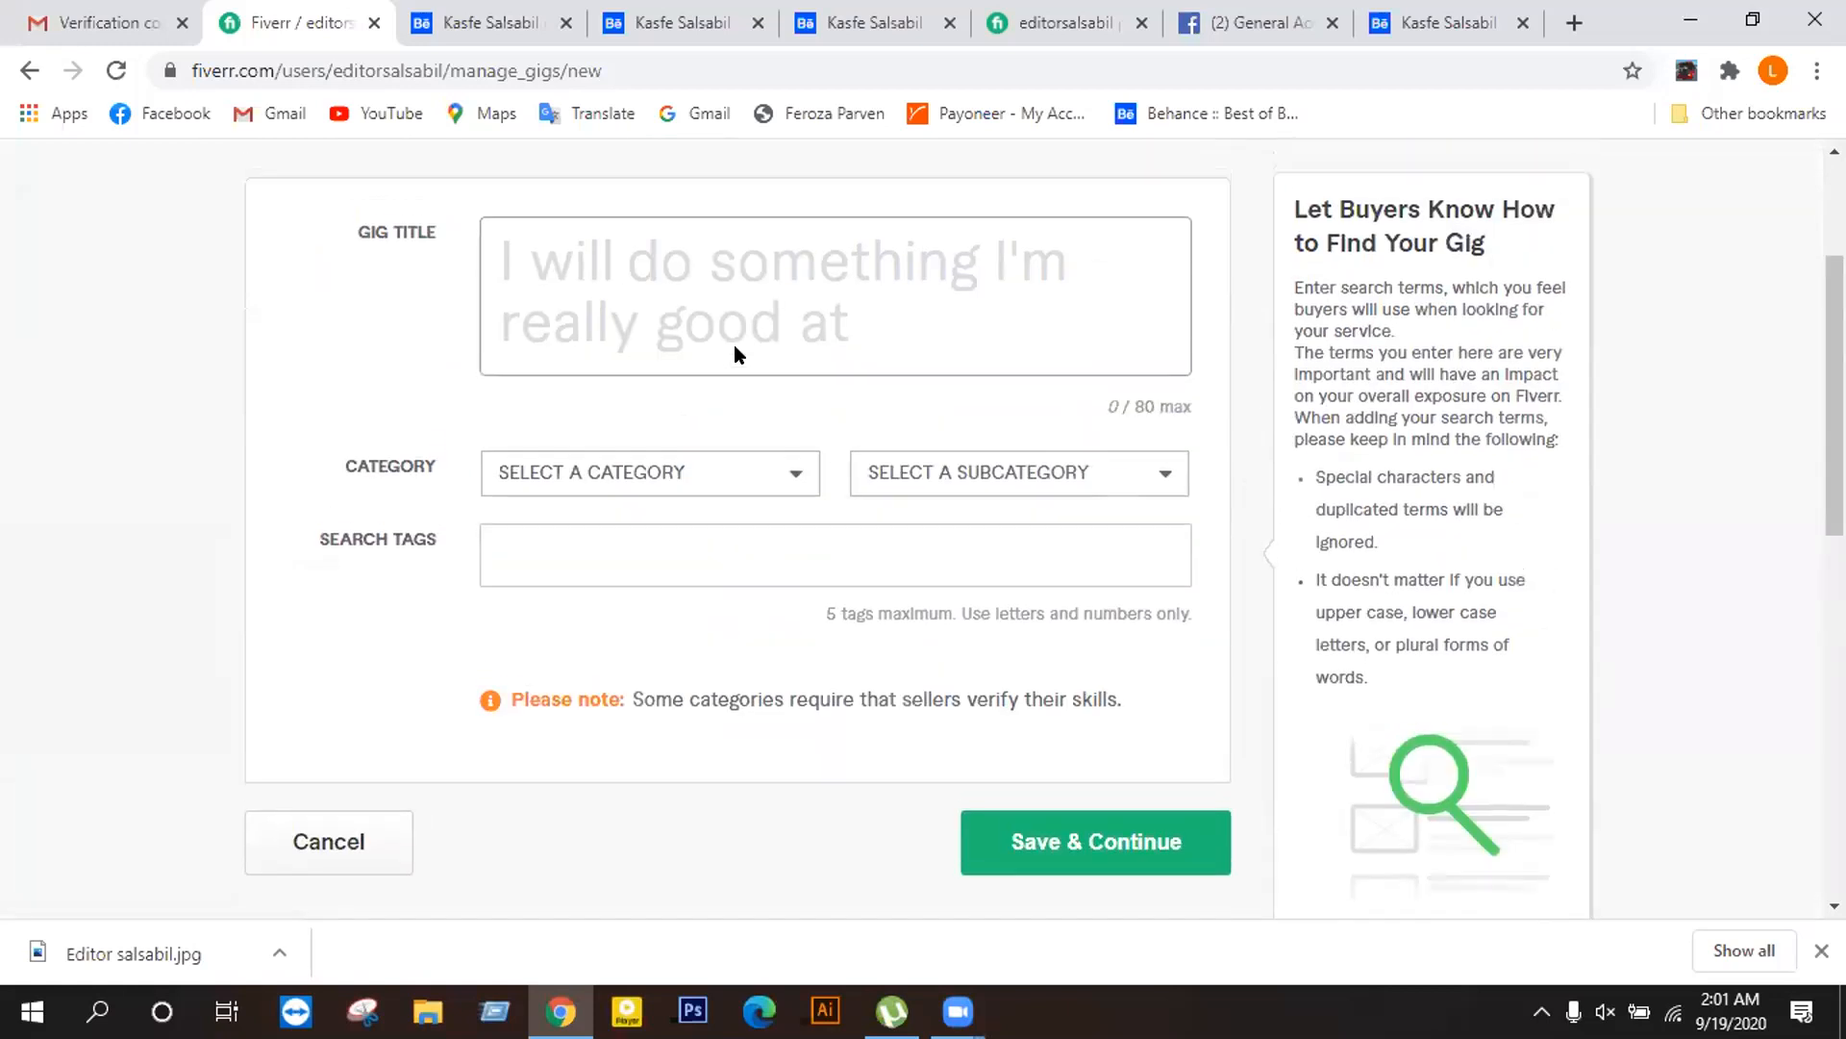
{"action": "scroll", "coordinate": [734, 345], "scroll_direction": "up", "scroll_amount": 3}
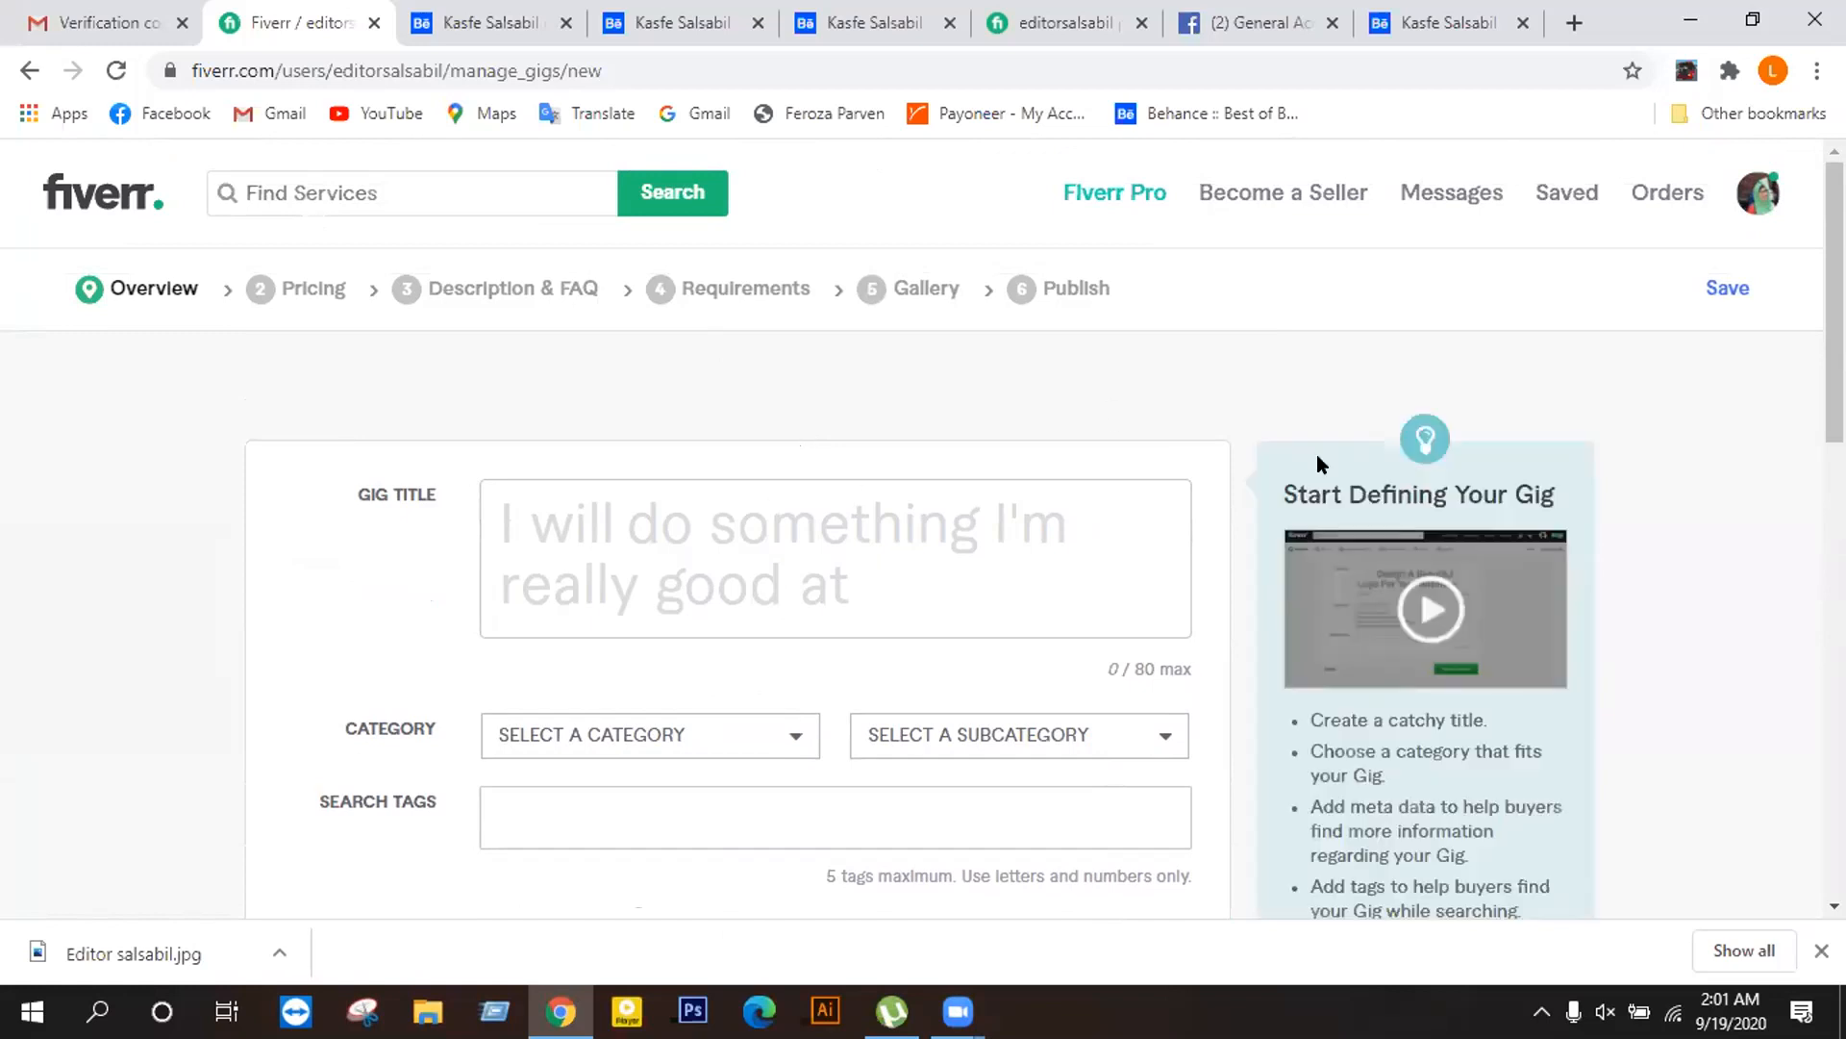
From the account menu, go to the 'Refer & Get up to $100' page
{"action": "left_click", "coordinate": [1761, 204]}
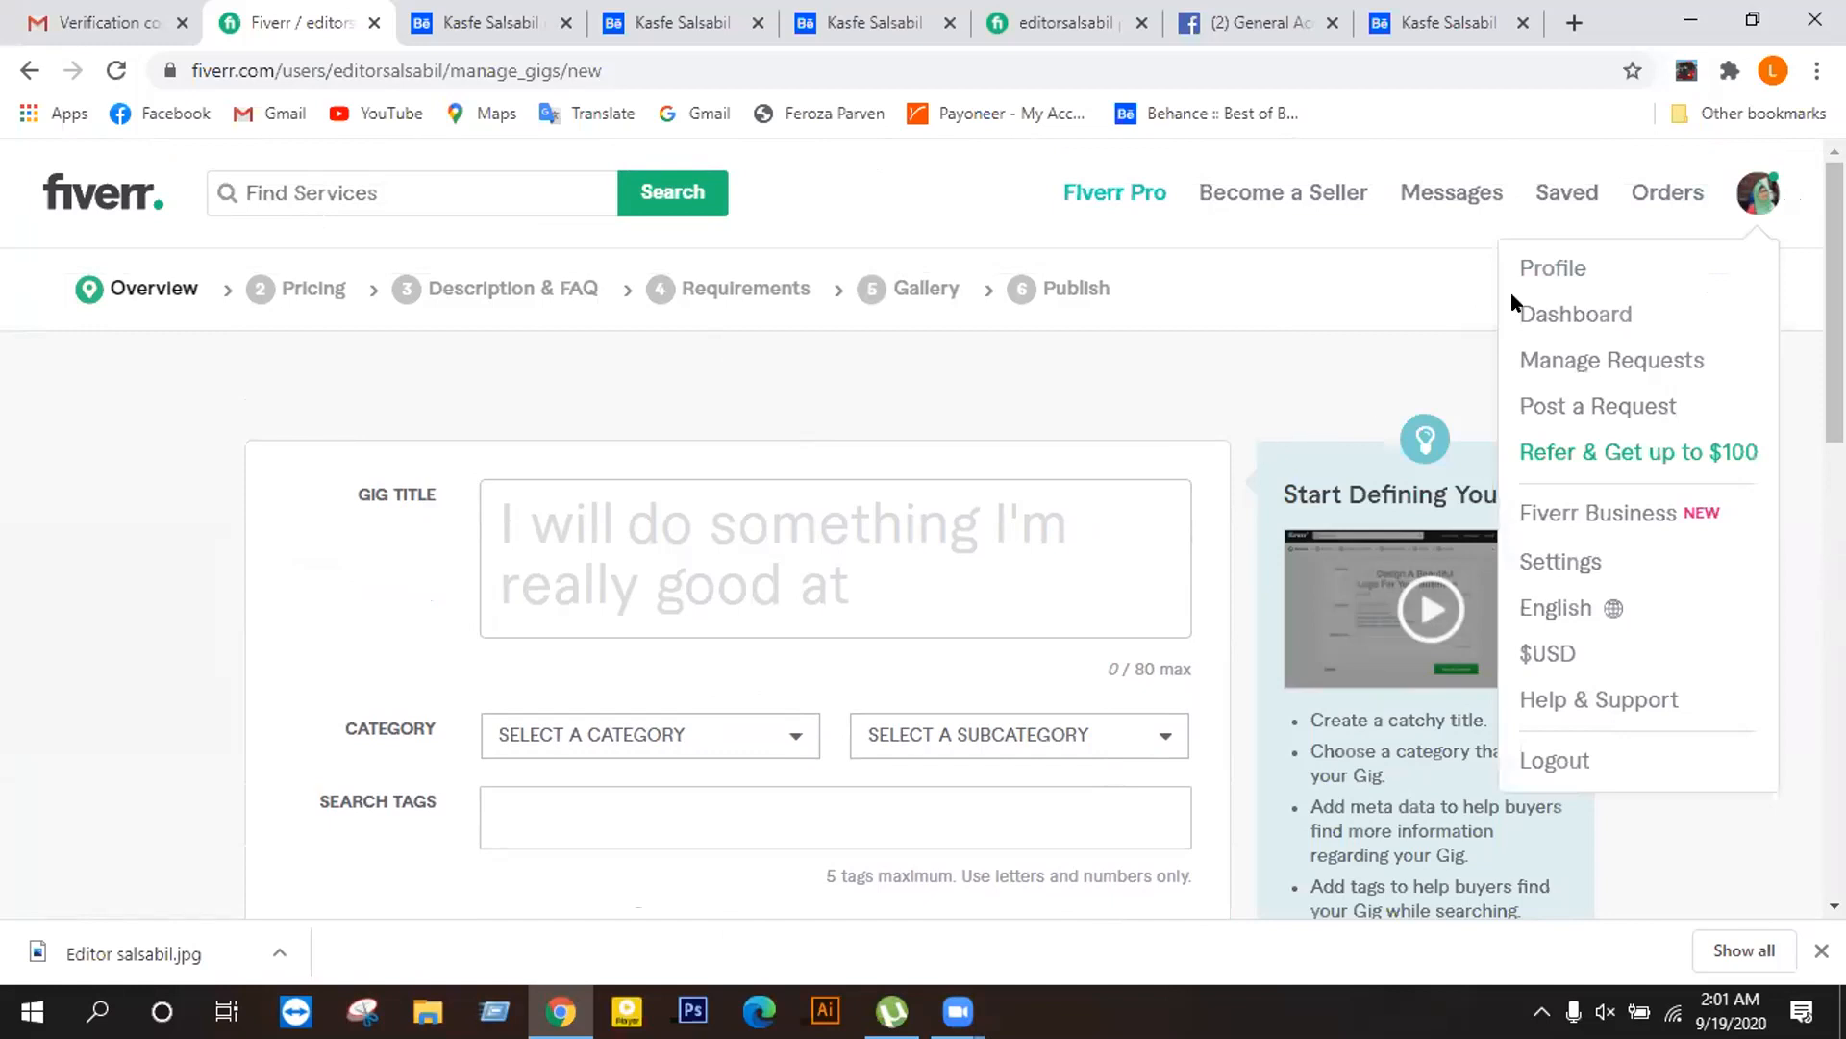
{"action": "left_click", "coordinate": [1404, 337]}
{"action": "left_click", "coordinate": [1752, 204]}
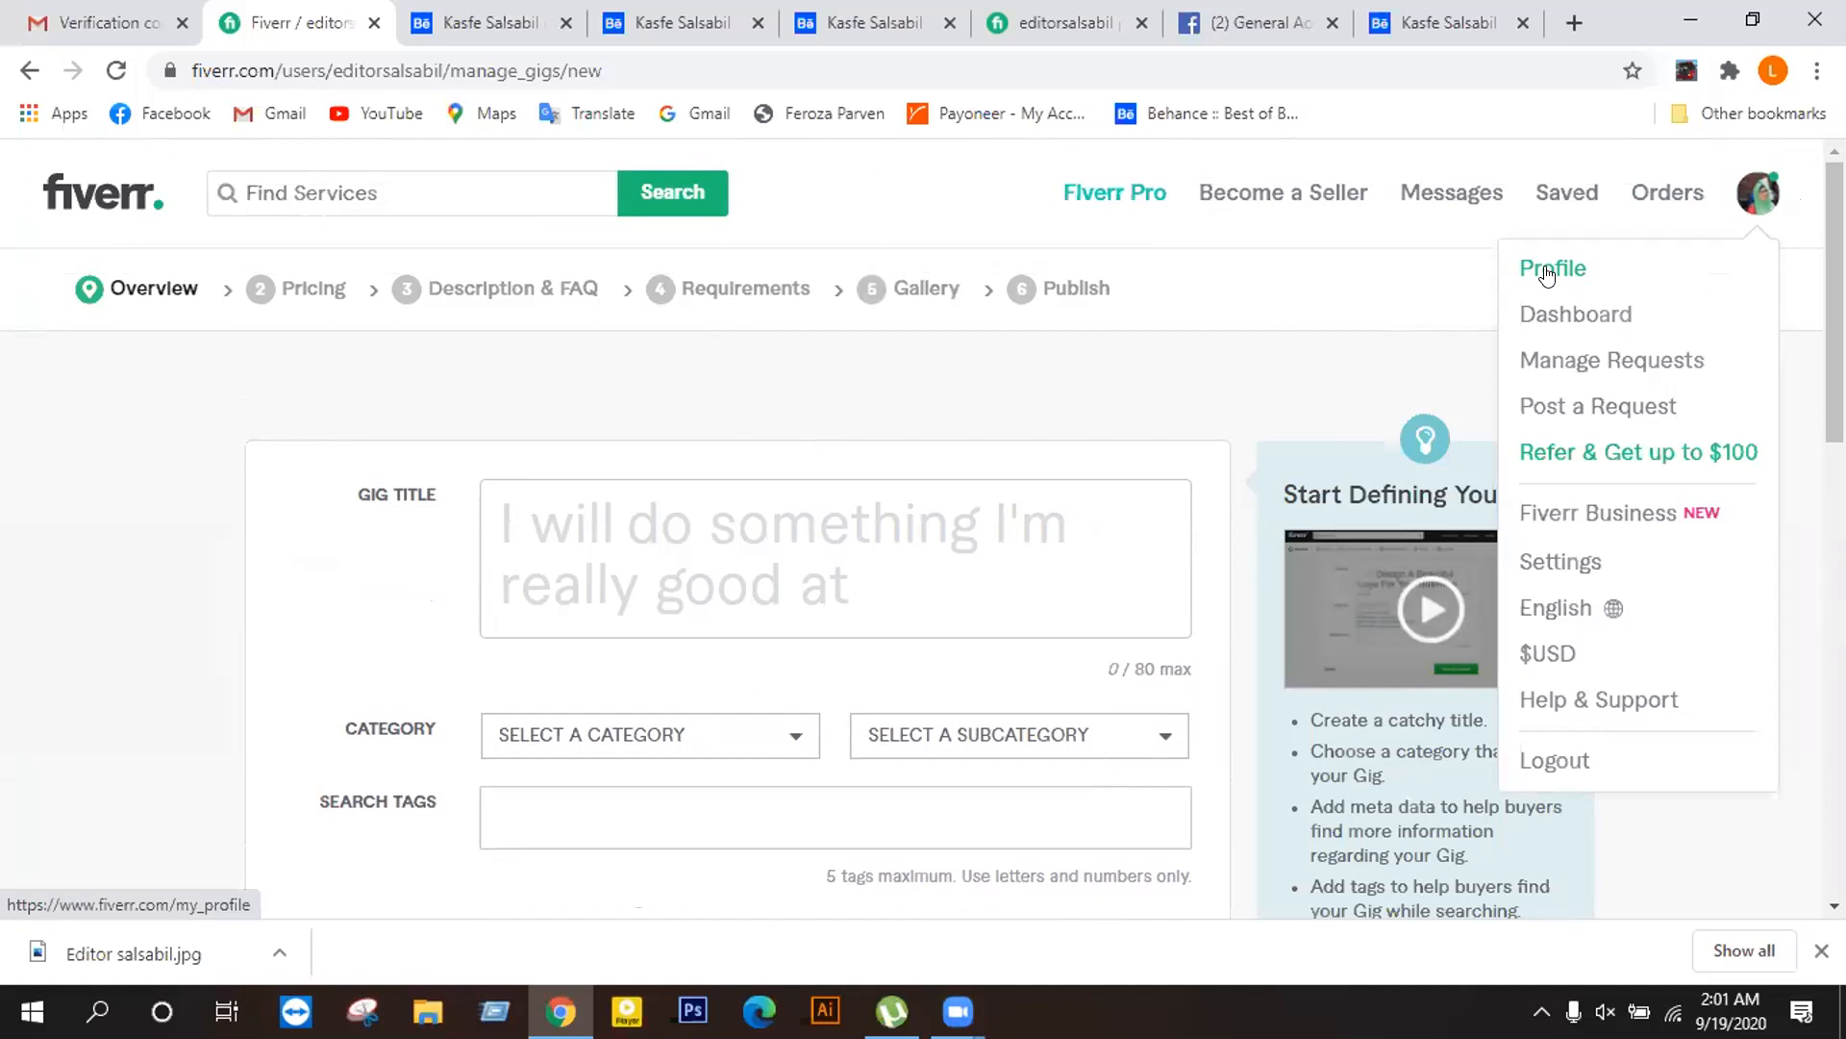
{"action": "left_click", "coordinate": [869, 420]}
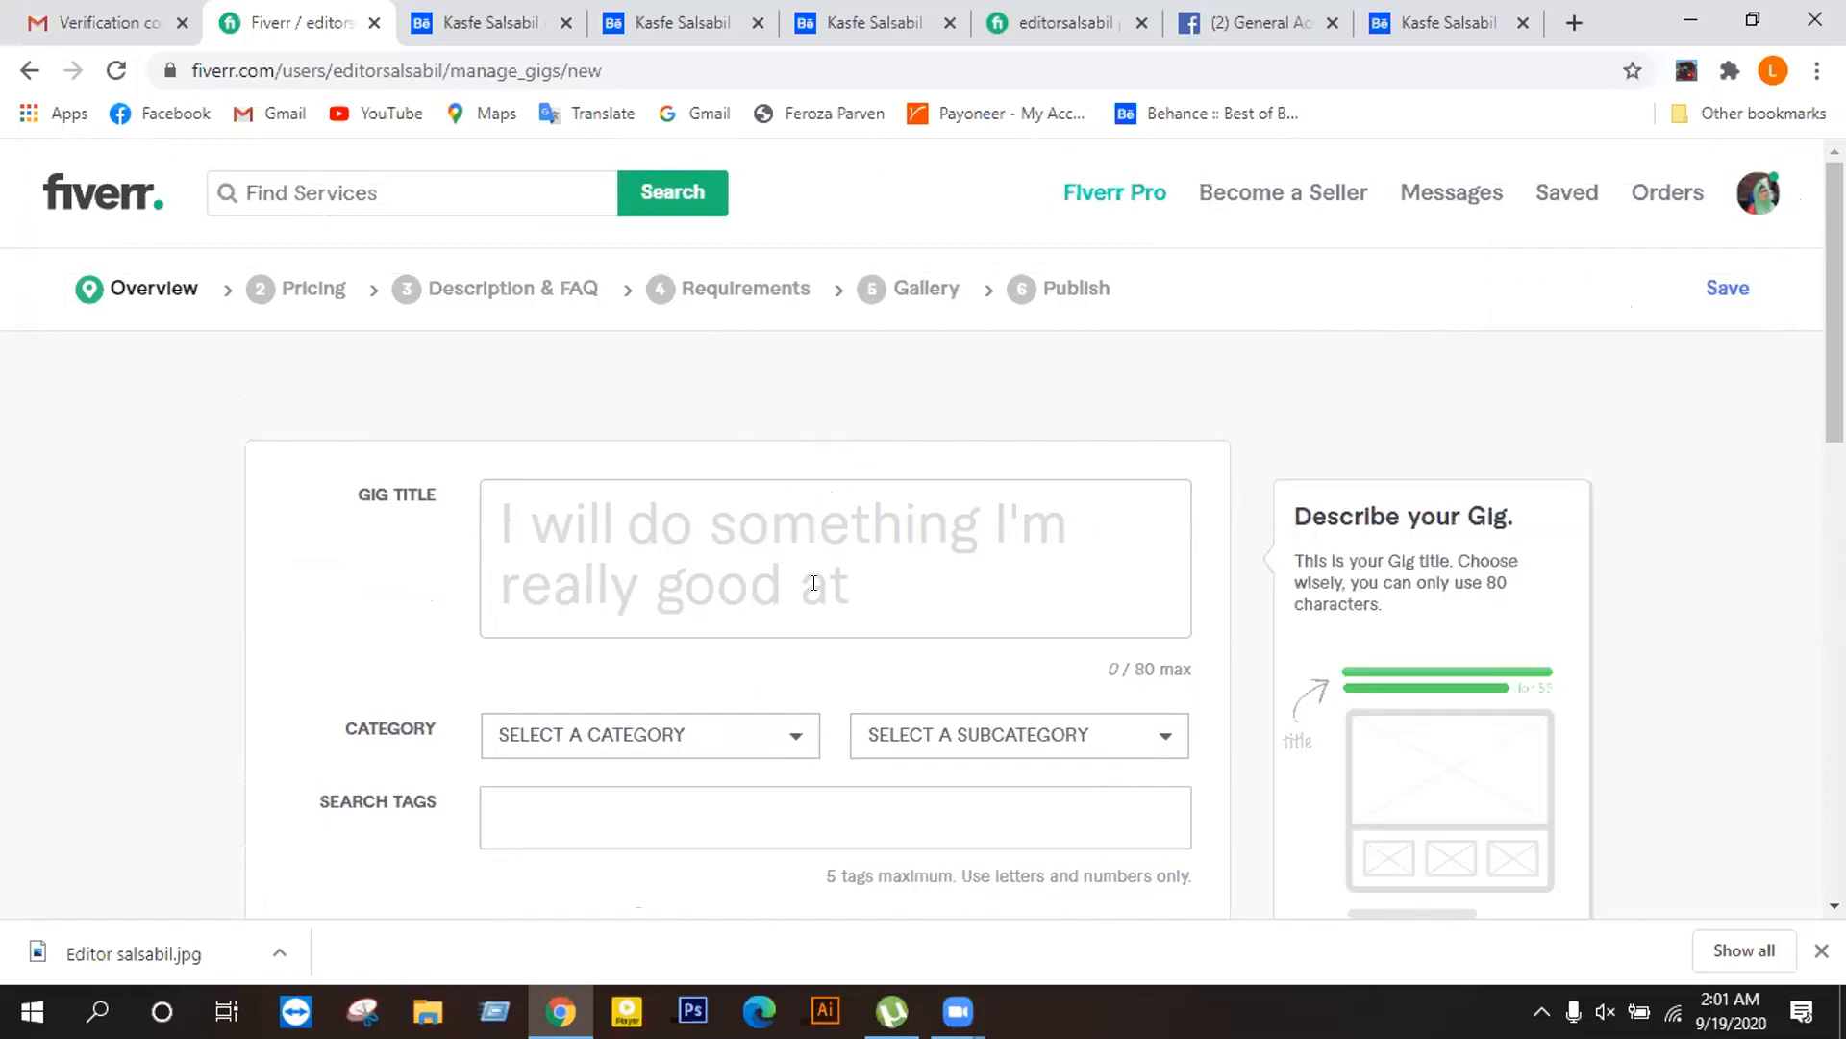
{"action": "scroll", "coordinate": [791, 652], "scroll_direction": "down", "scroll_amount": 1}
{"action": "scroll", "coordinate": [786, 645], "scroll_direction": "up", "scroll_amount": 1}
{"action": "left_click", "coordinate": [1761, 196]}
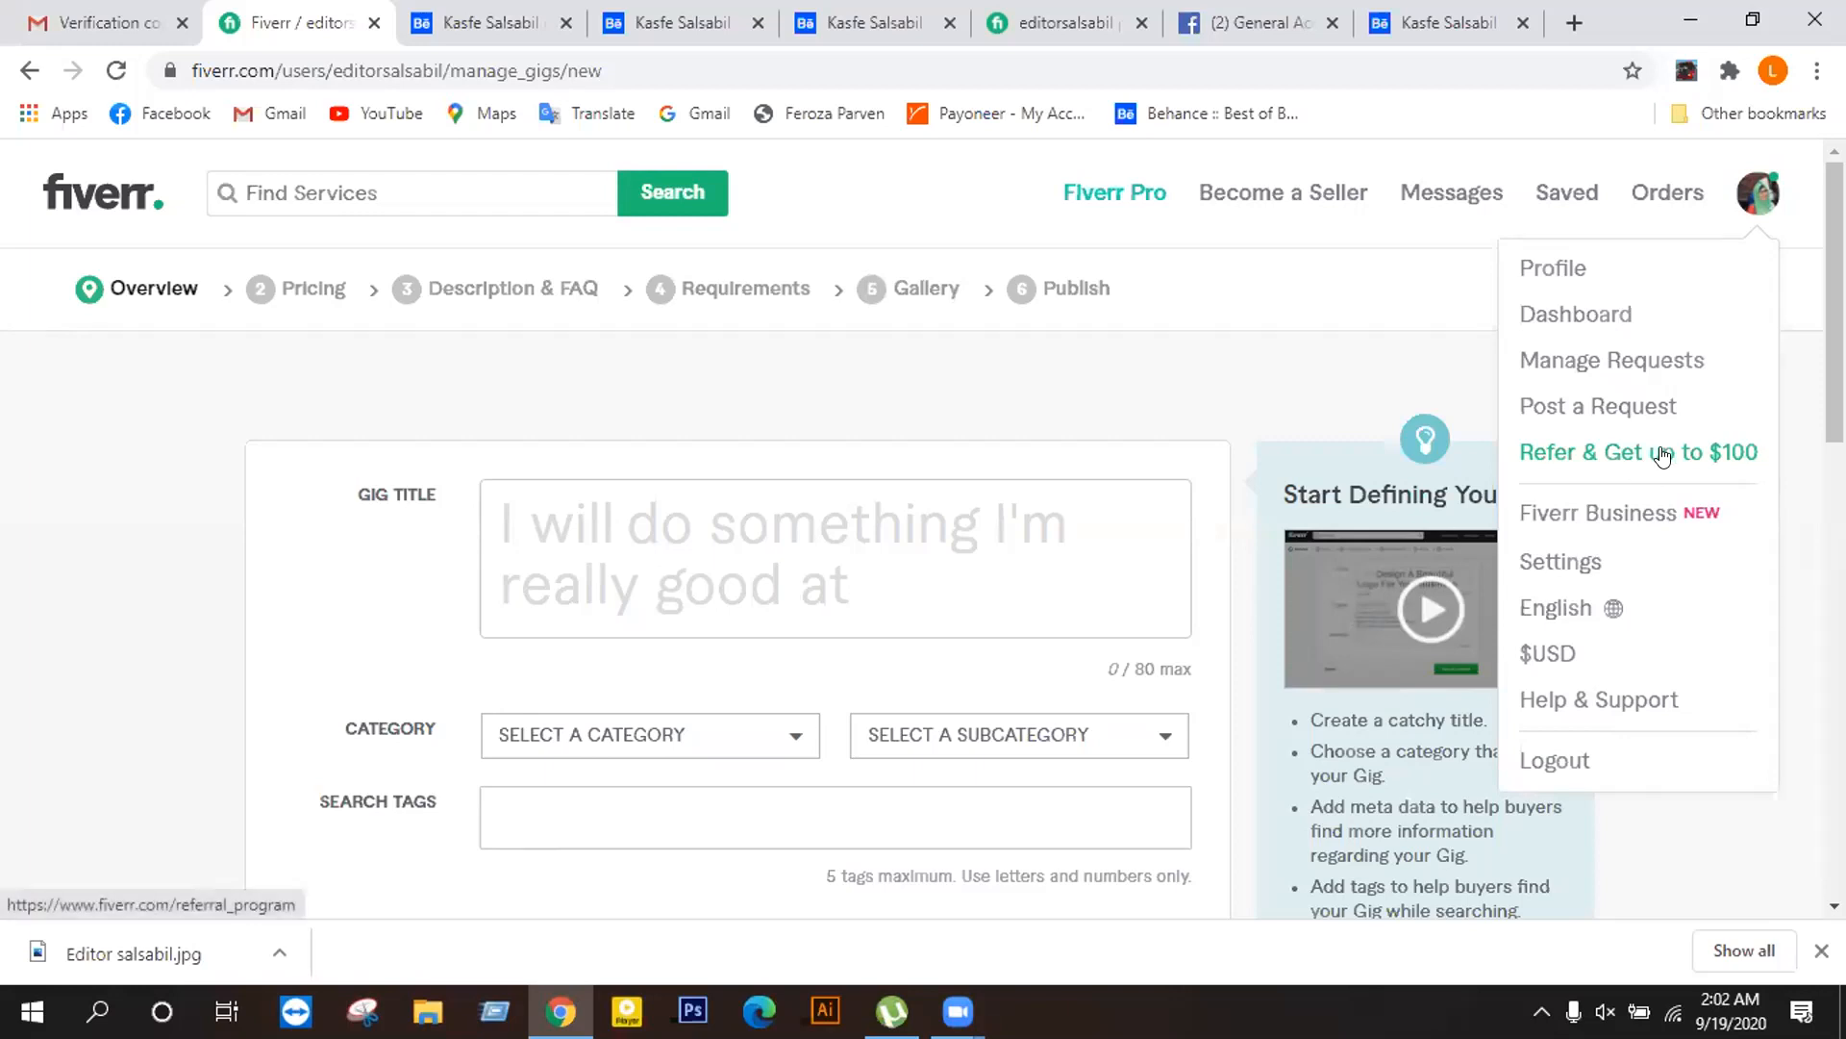
{"action": "left_click", "coordinate": [1729, 453]}
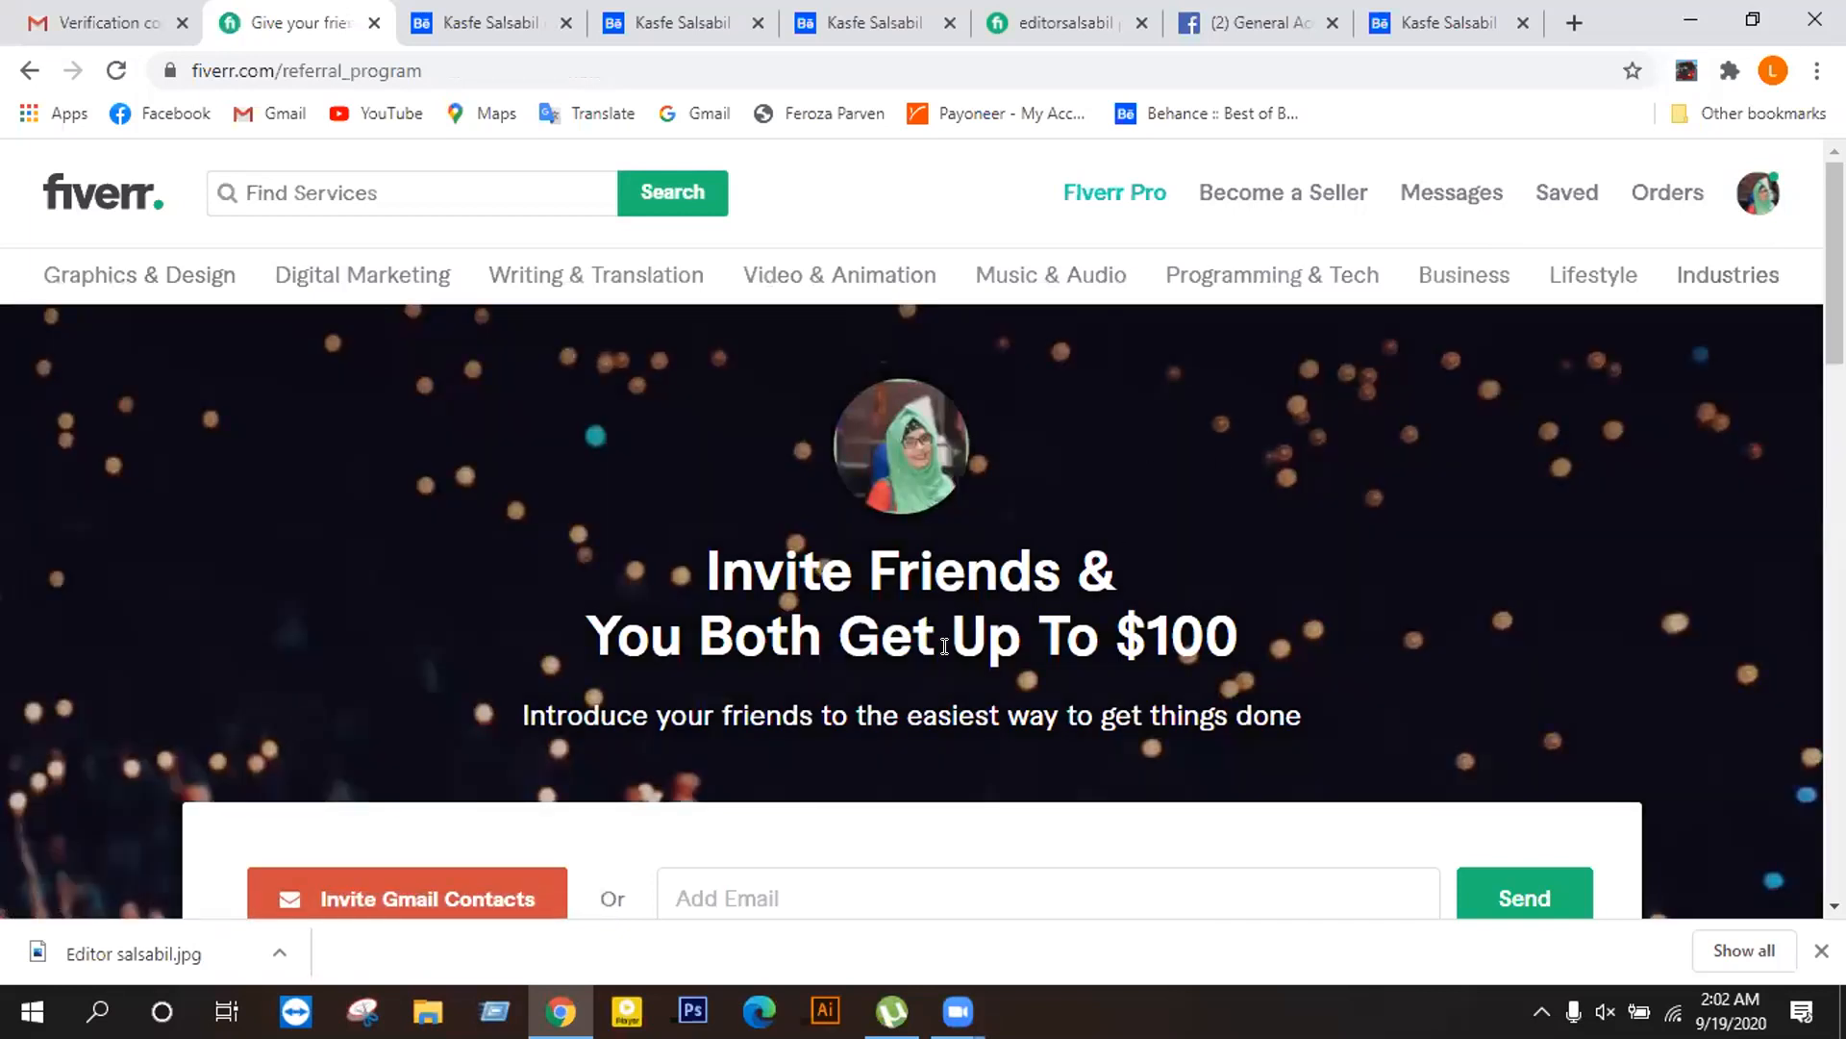
Copy the personal referral link shown under Your Invite Link
{"action": "scroll", "coordinate": [944, 646], "scroll_direction": "down", "scroll_amount": 3}
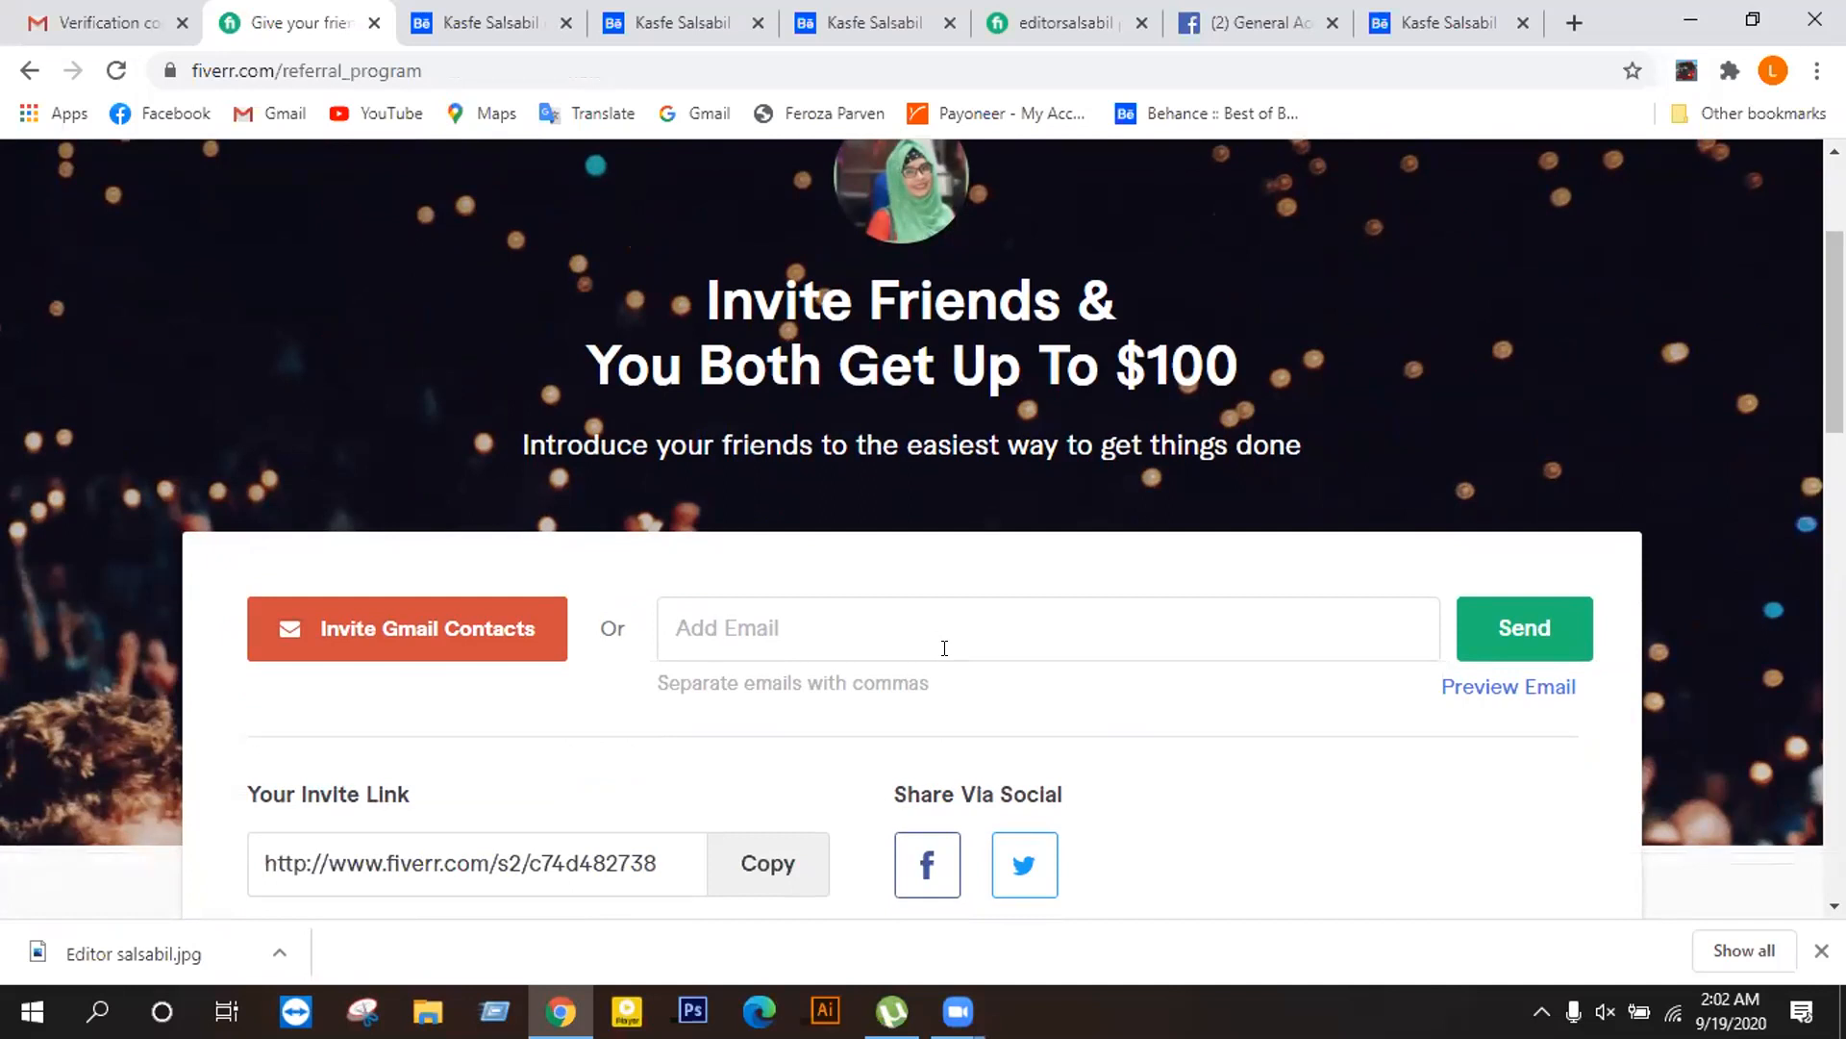
{"action": "scroll", "coordinate": [945, 647], "scroll_direction": "down", "scroll_amount": 2}
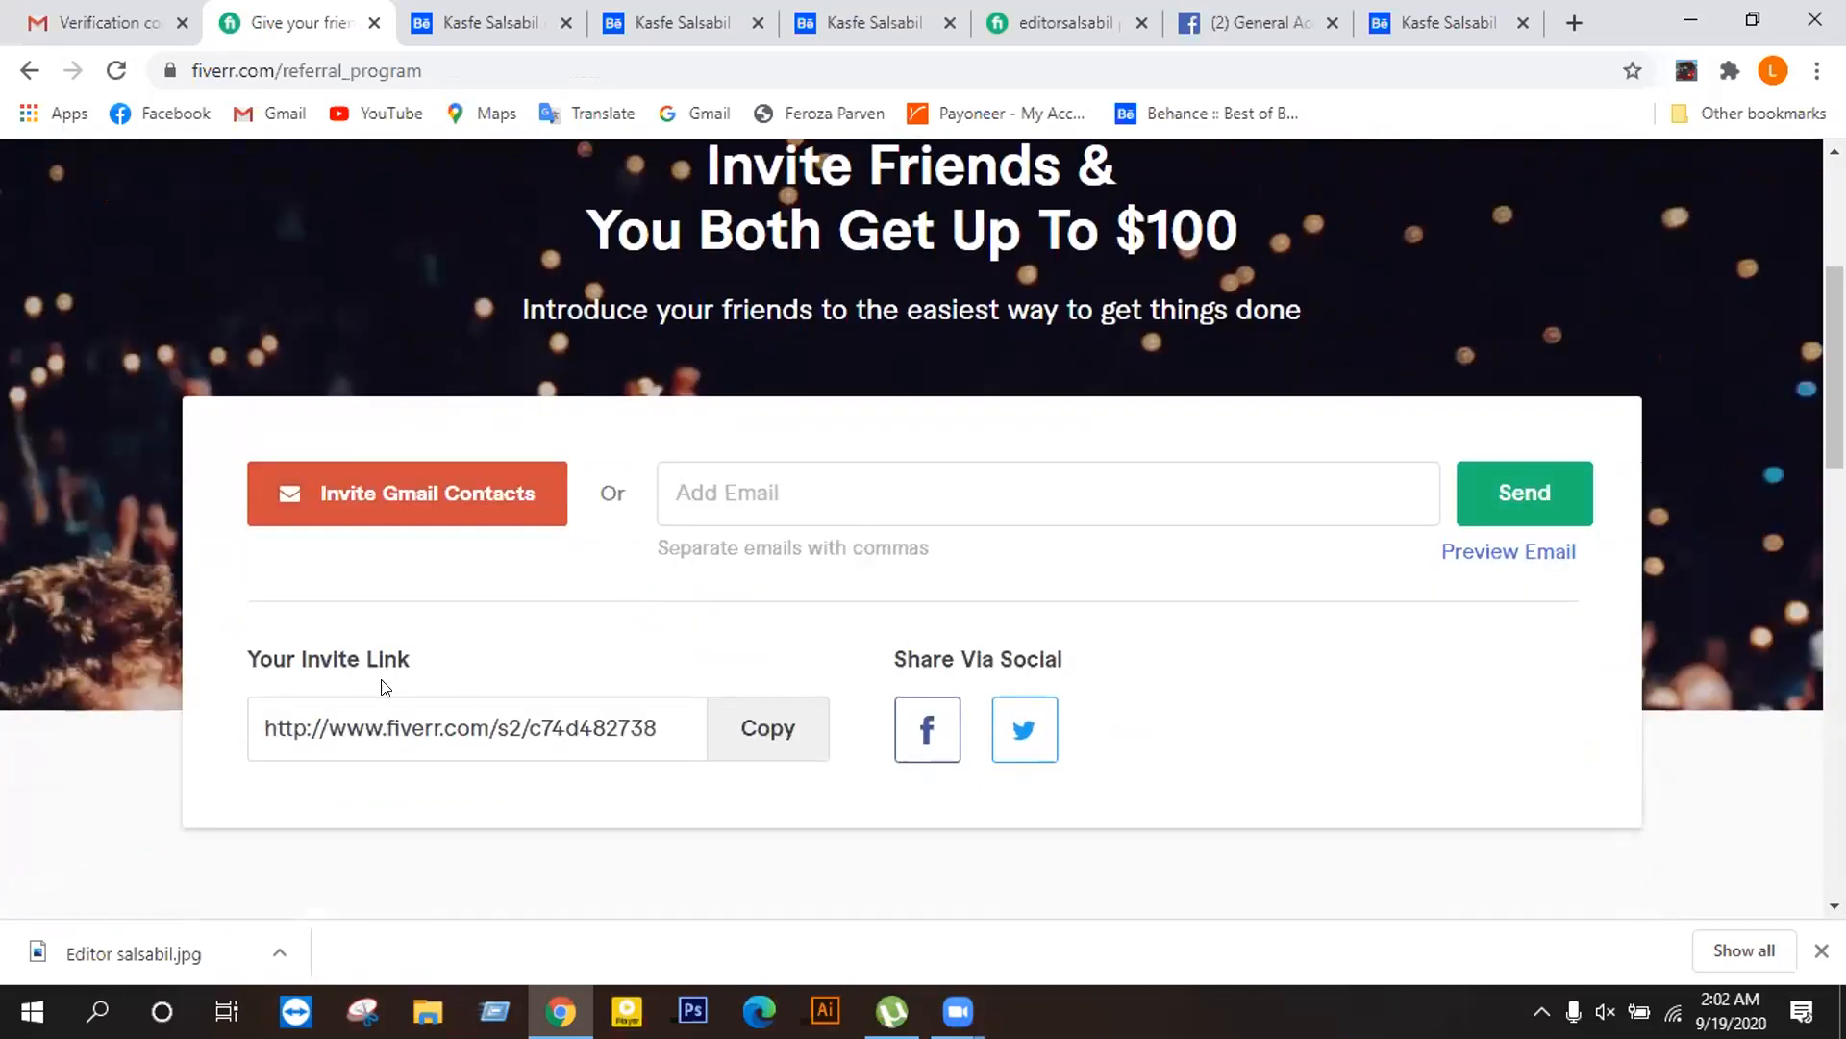
{"action": "left_click", "coordinate": [770, 733]}
{"action": "scroll", "coordinate": [875, 420], "scroll_direction": "down", "scroll_amount": 3}
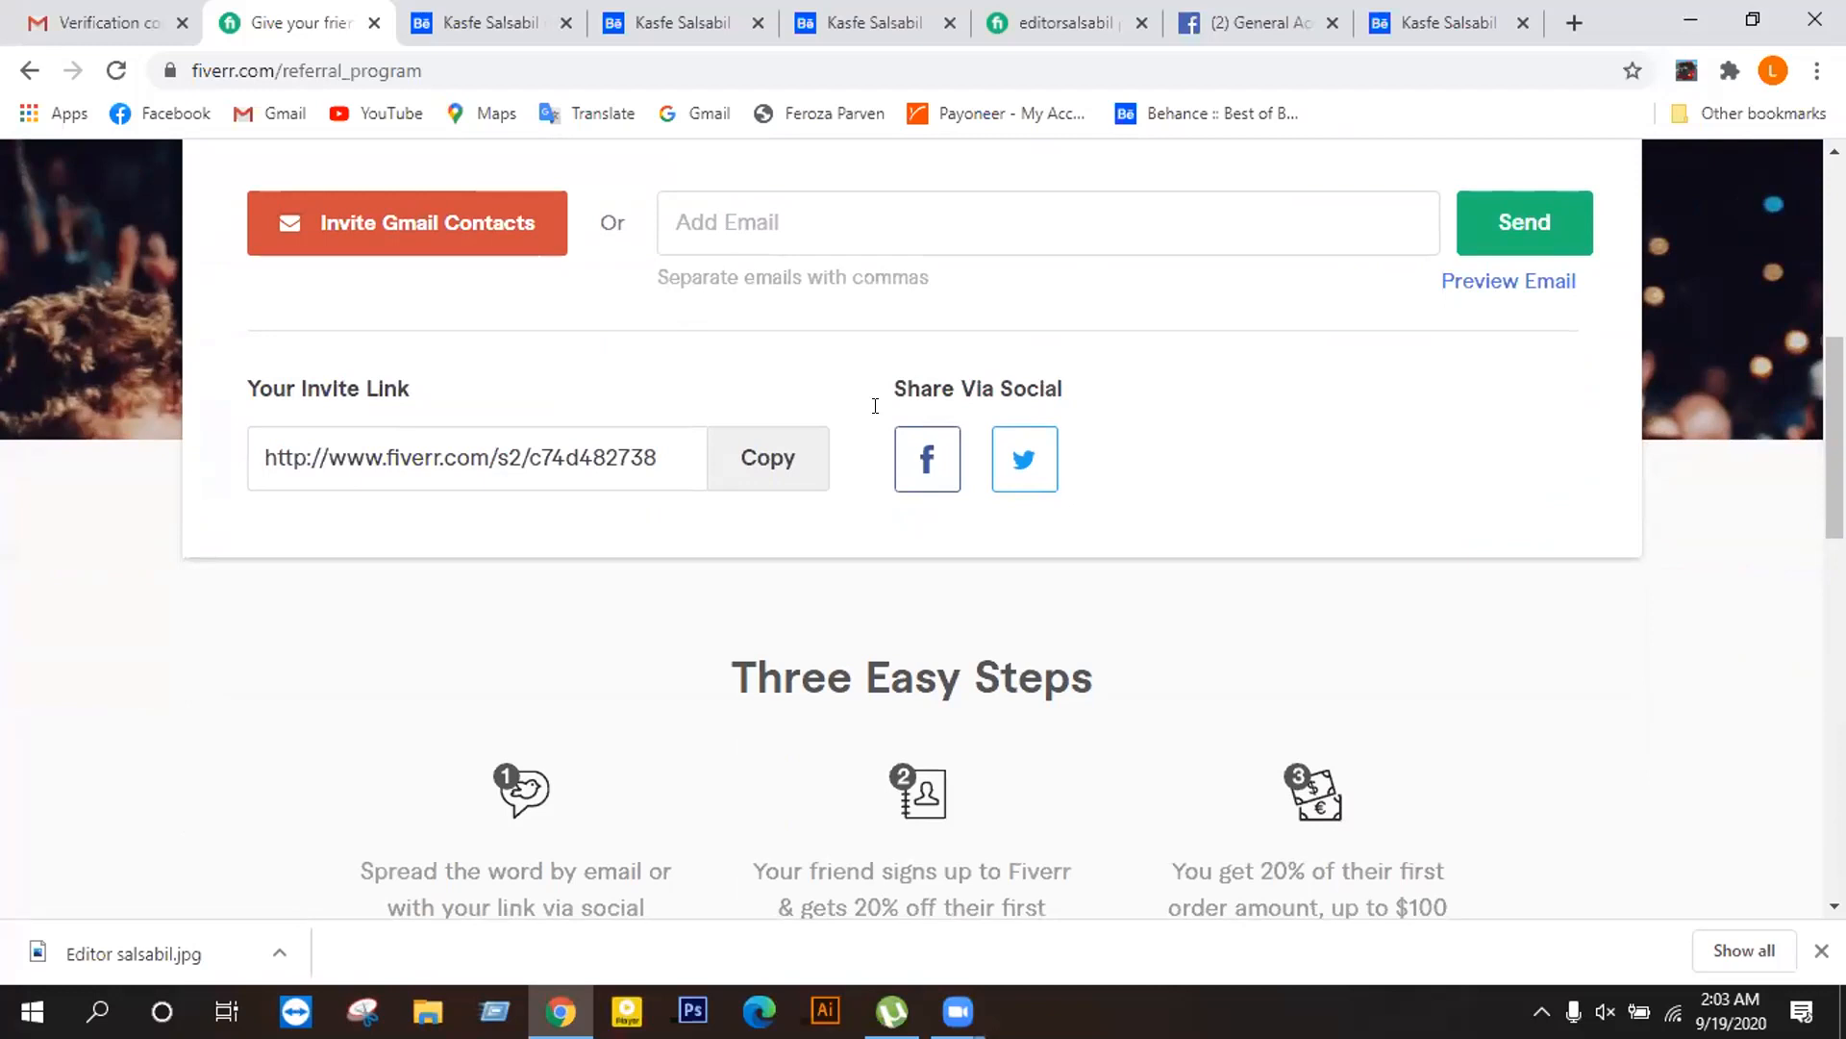
{"action": "scroll", "coordinate": [875, 420], "scroll_direction": "down", "scroll_amount": 1}
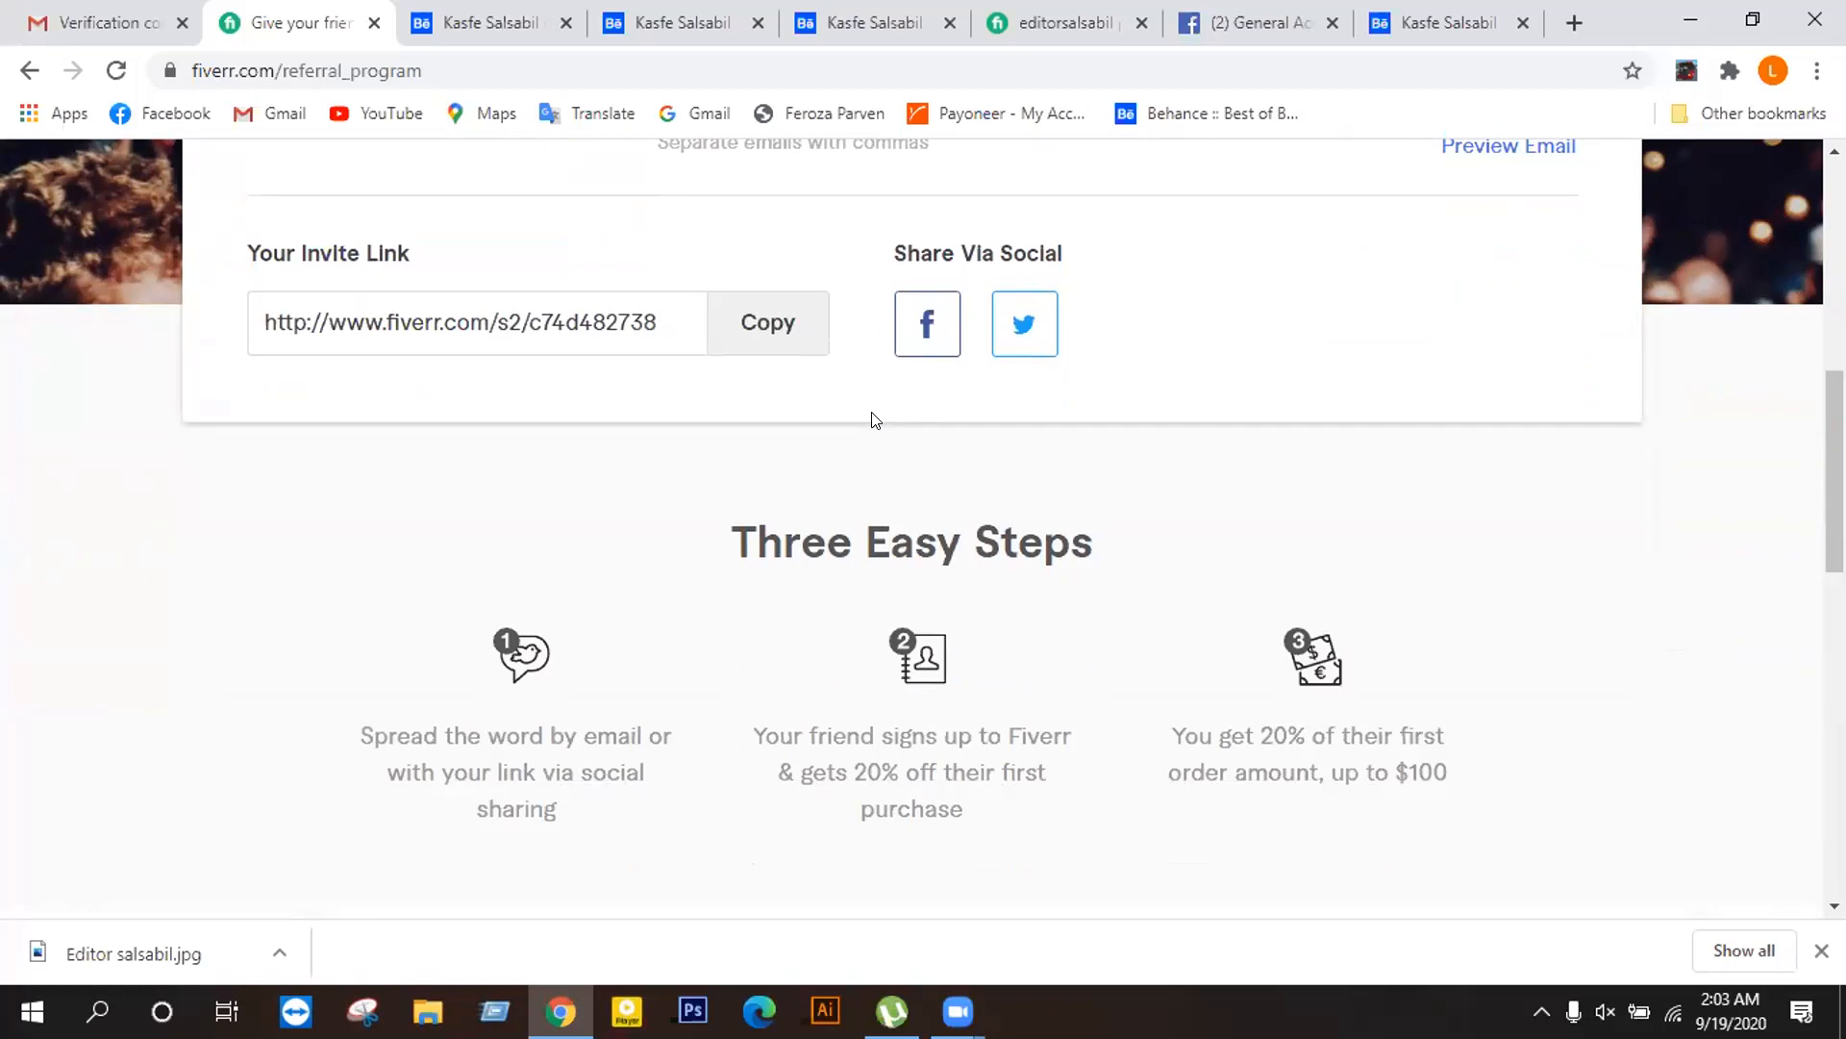
{"action": "left_click", "coordinate": [769, 322]}
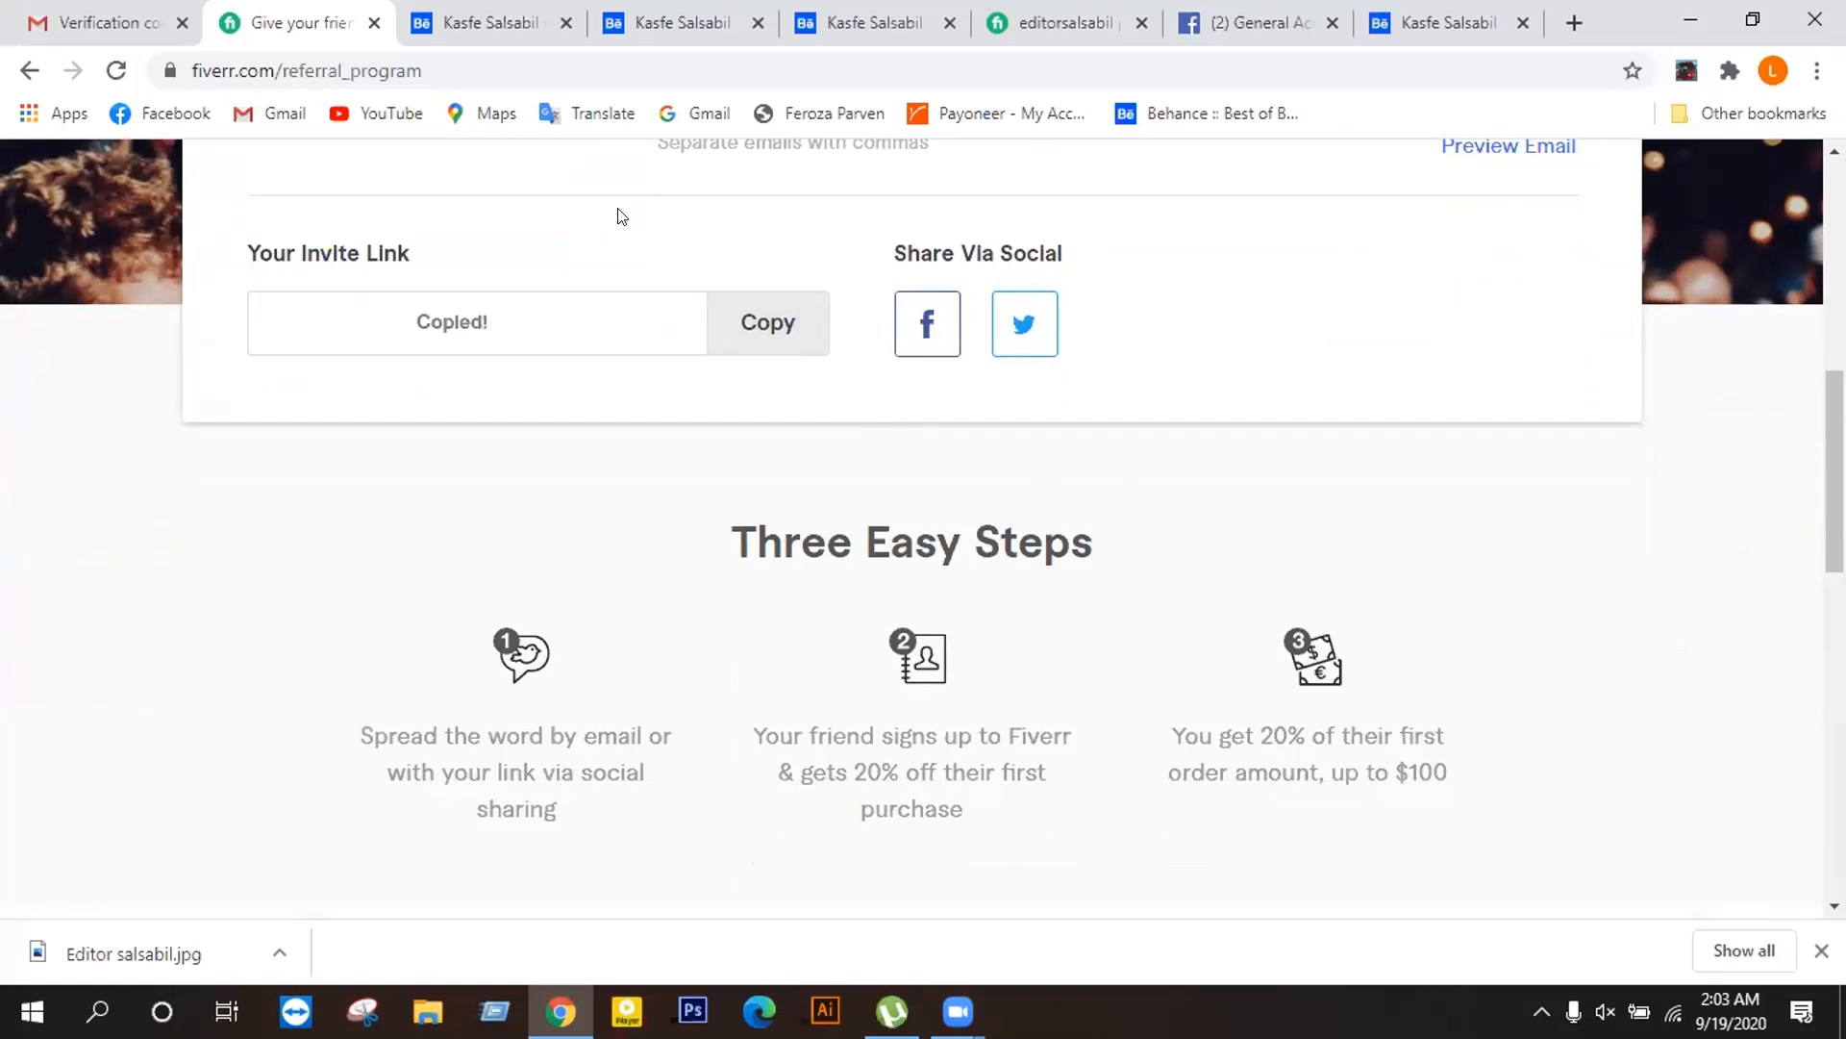
On Facebook, search for the contact by name and open their profile
{"action": "left_click", "coordinate": [1238, 18]}
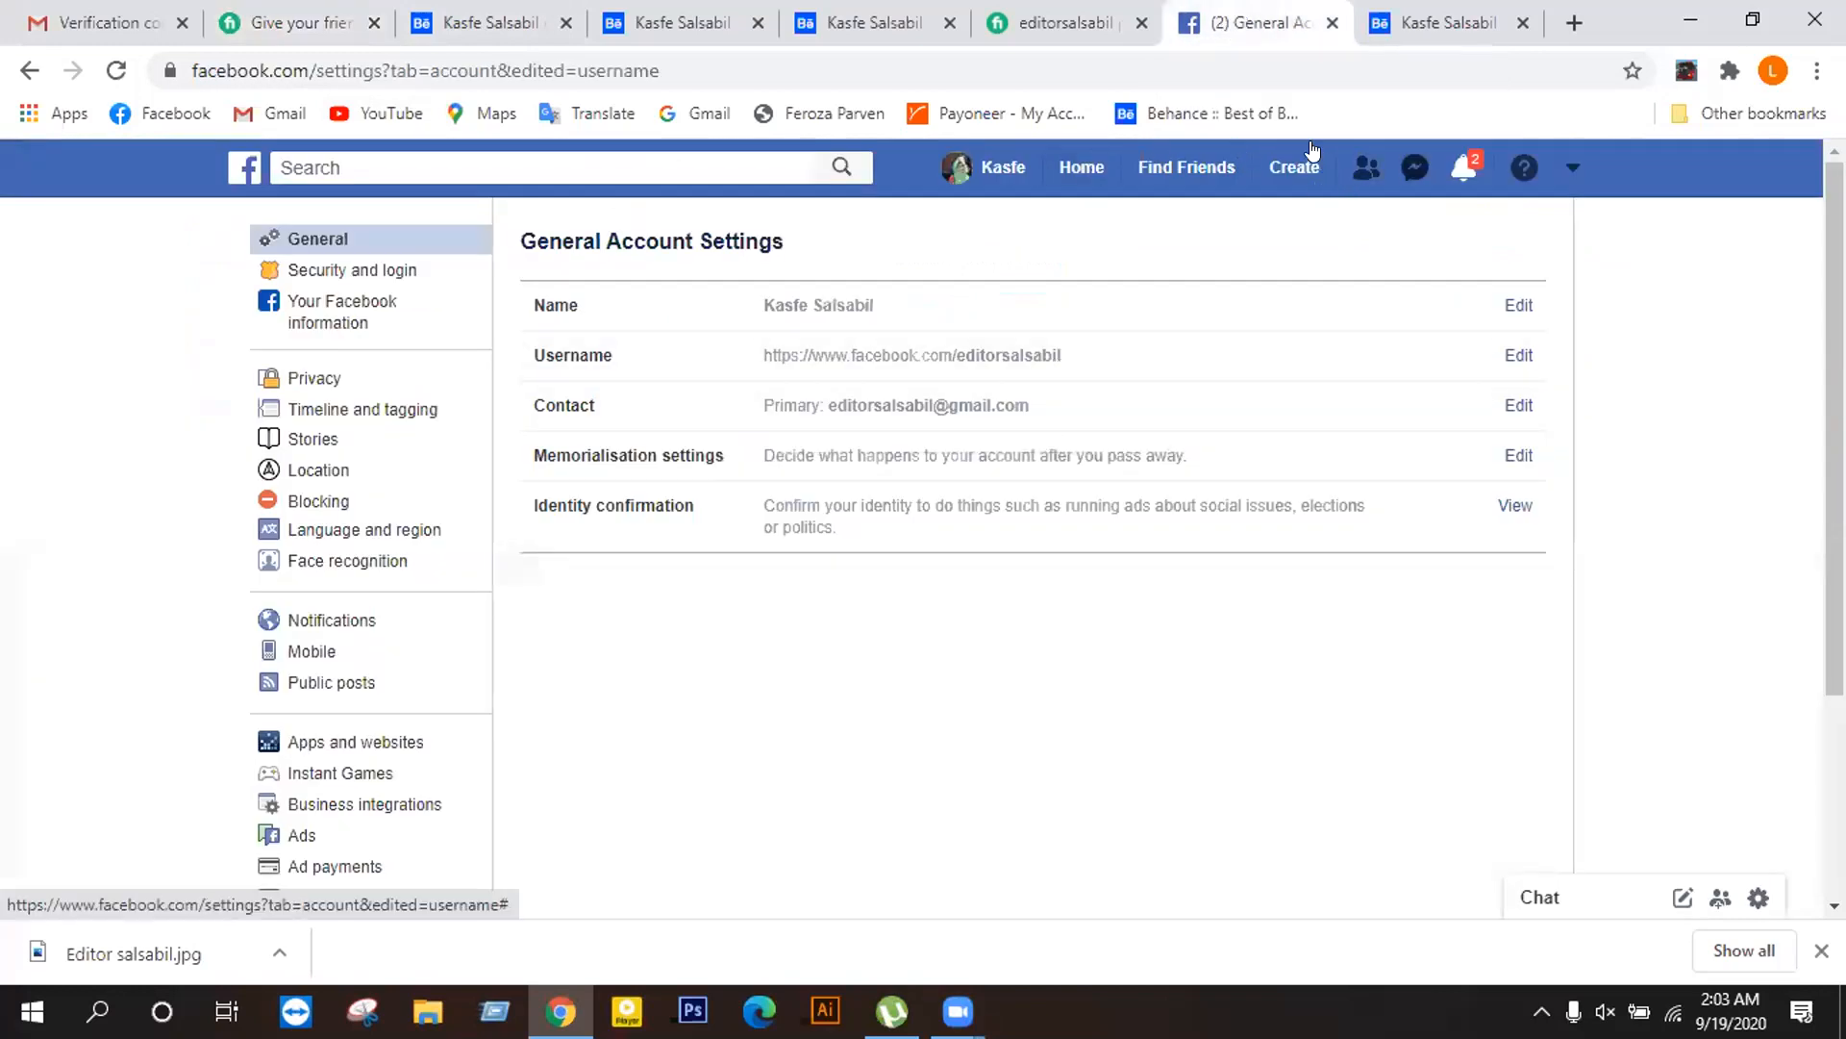
{"action": "left_click", "coordinate": [1410, 168]}
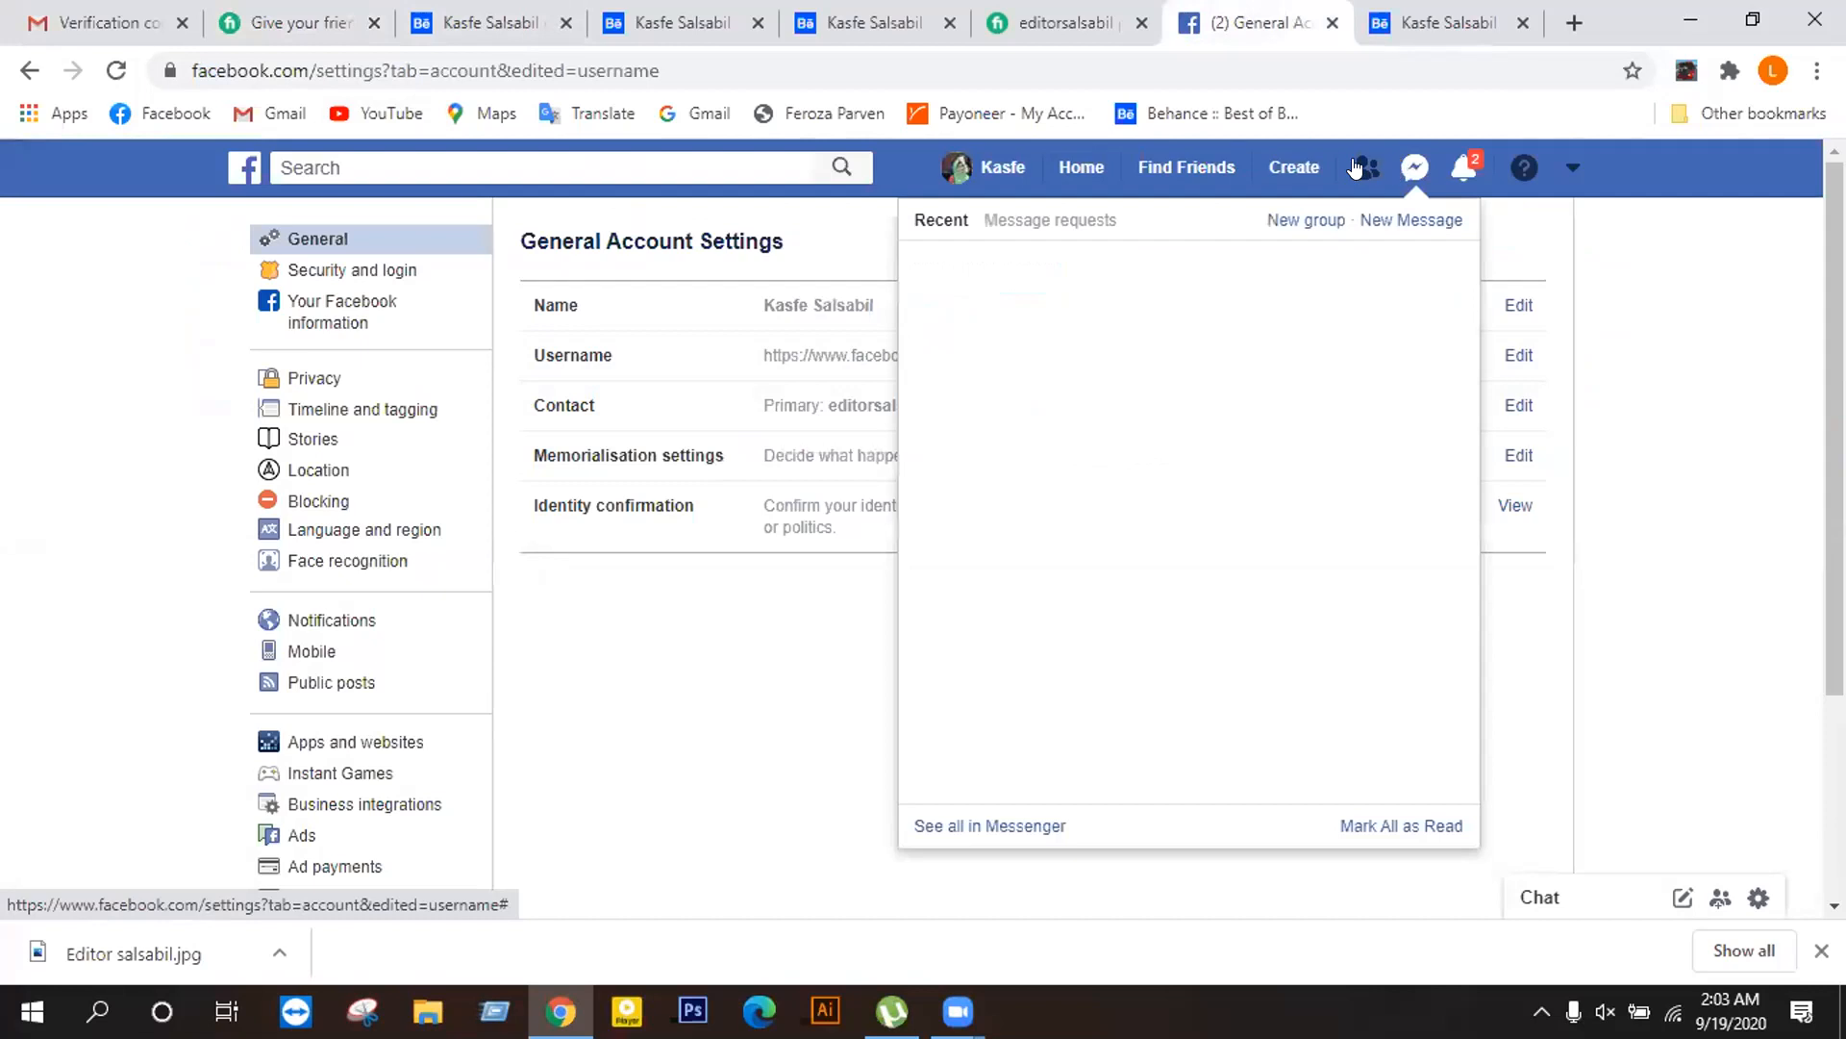
{"action": "left_click", "coordinate": [725, 161]}
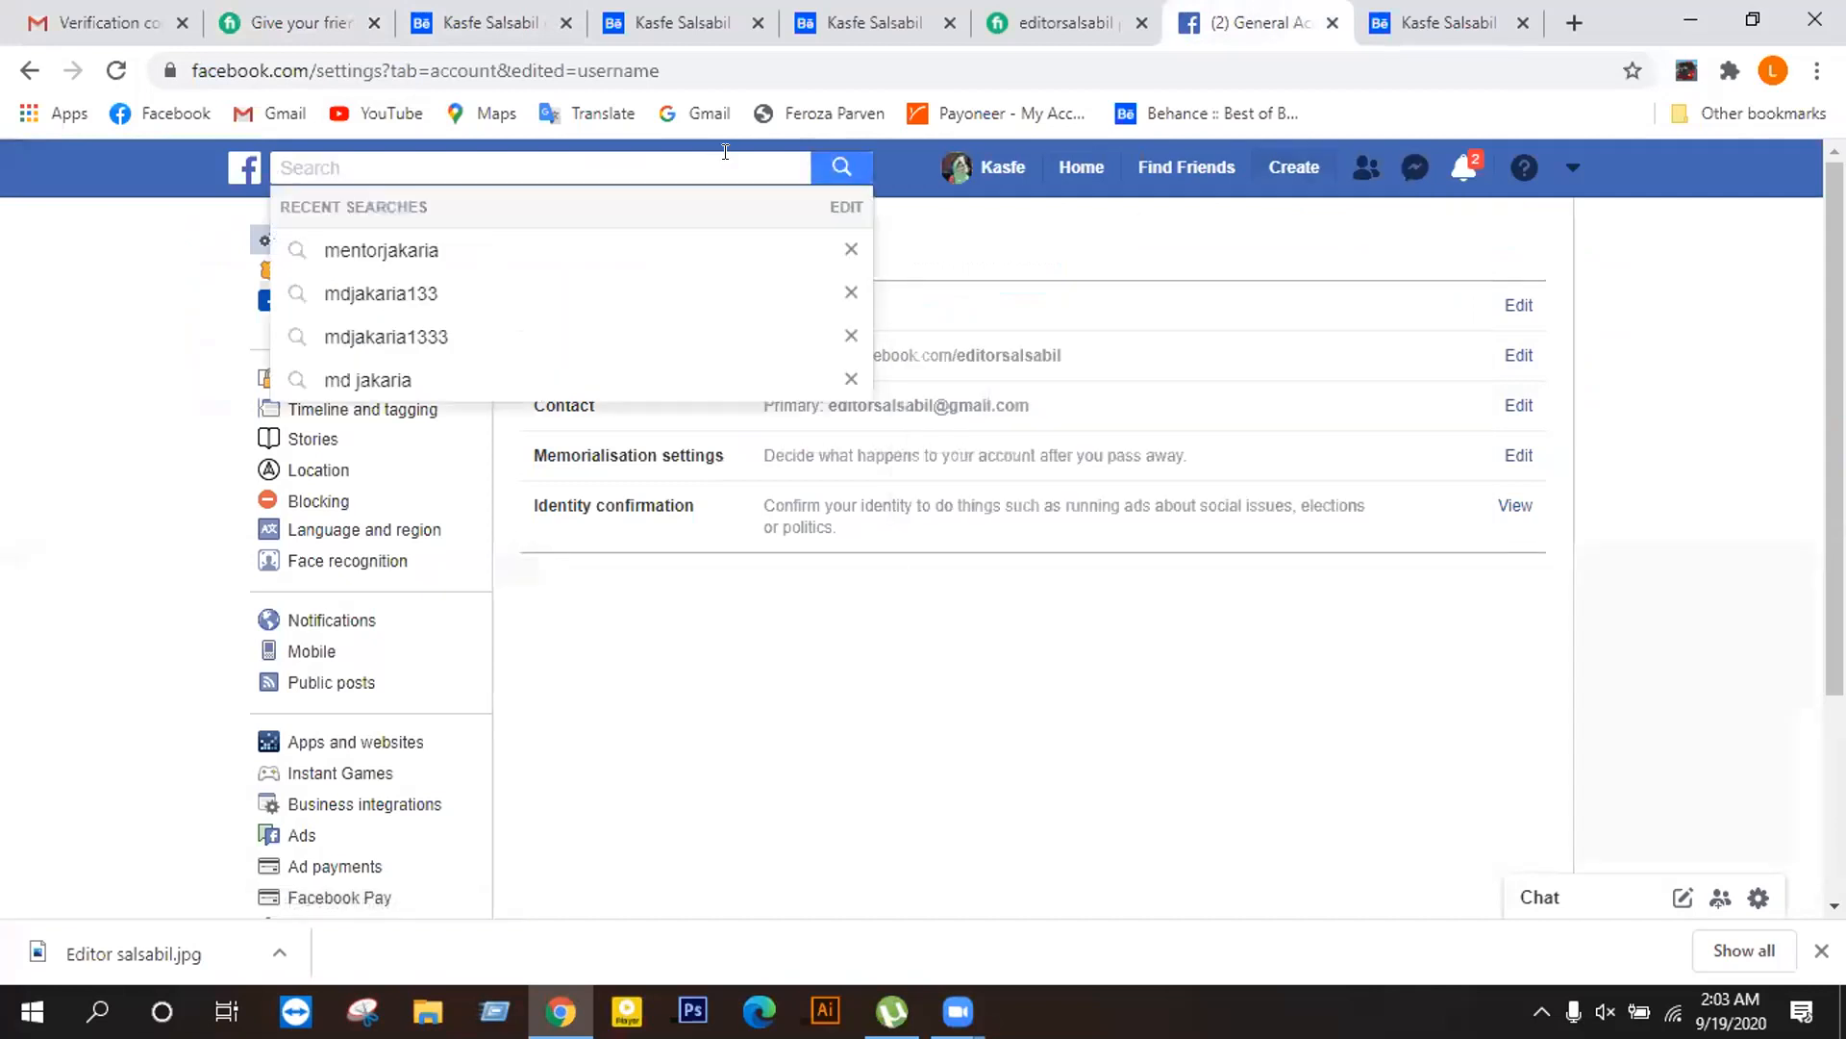
{"action": "type", "text": "med"}
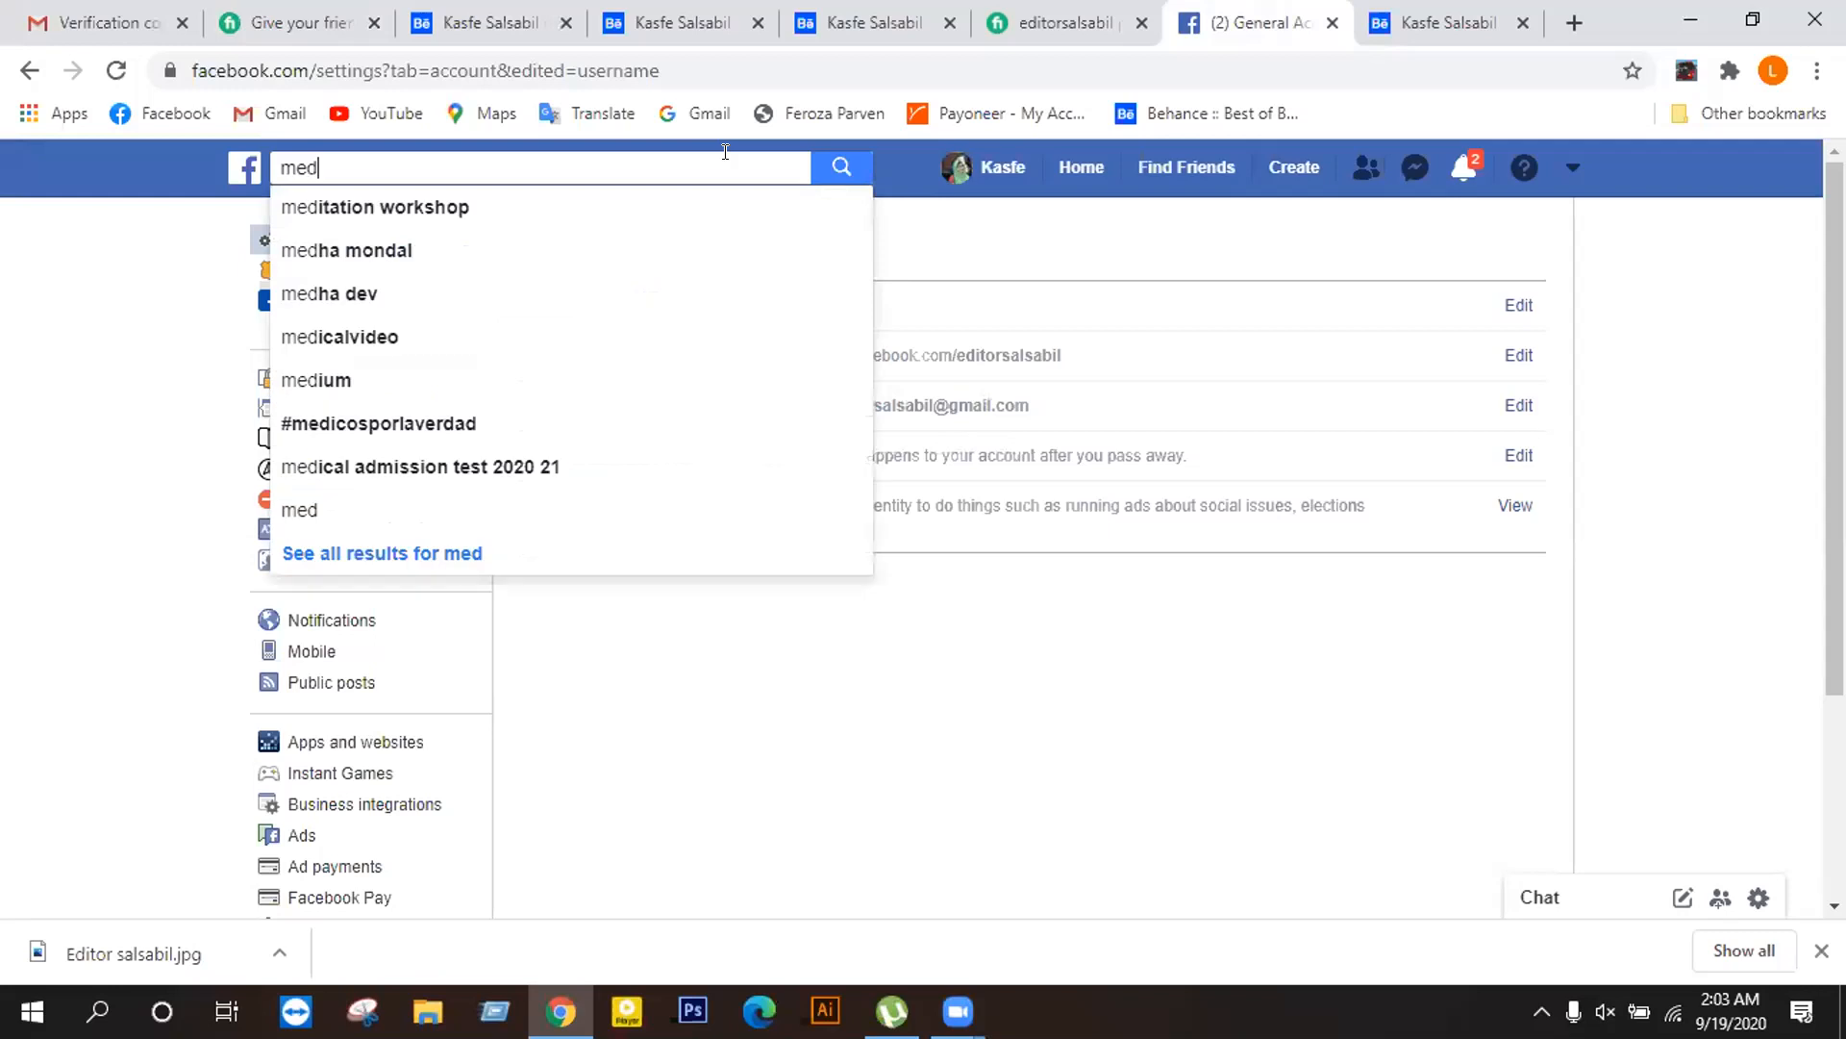
{"action": "key", "text": "BackSpace"}
{"action": "key", "text": "BackSpace"}
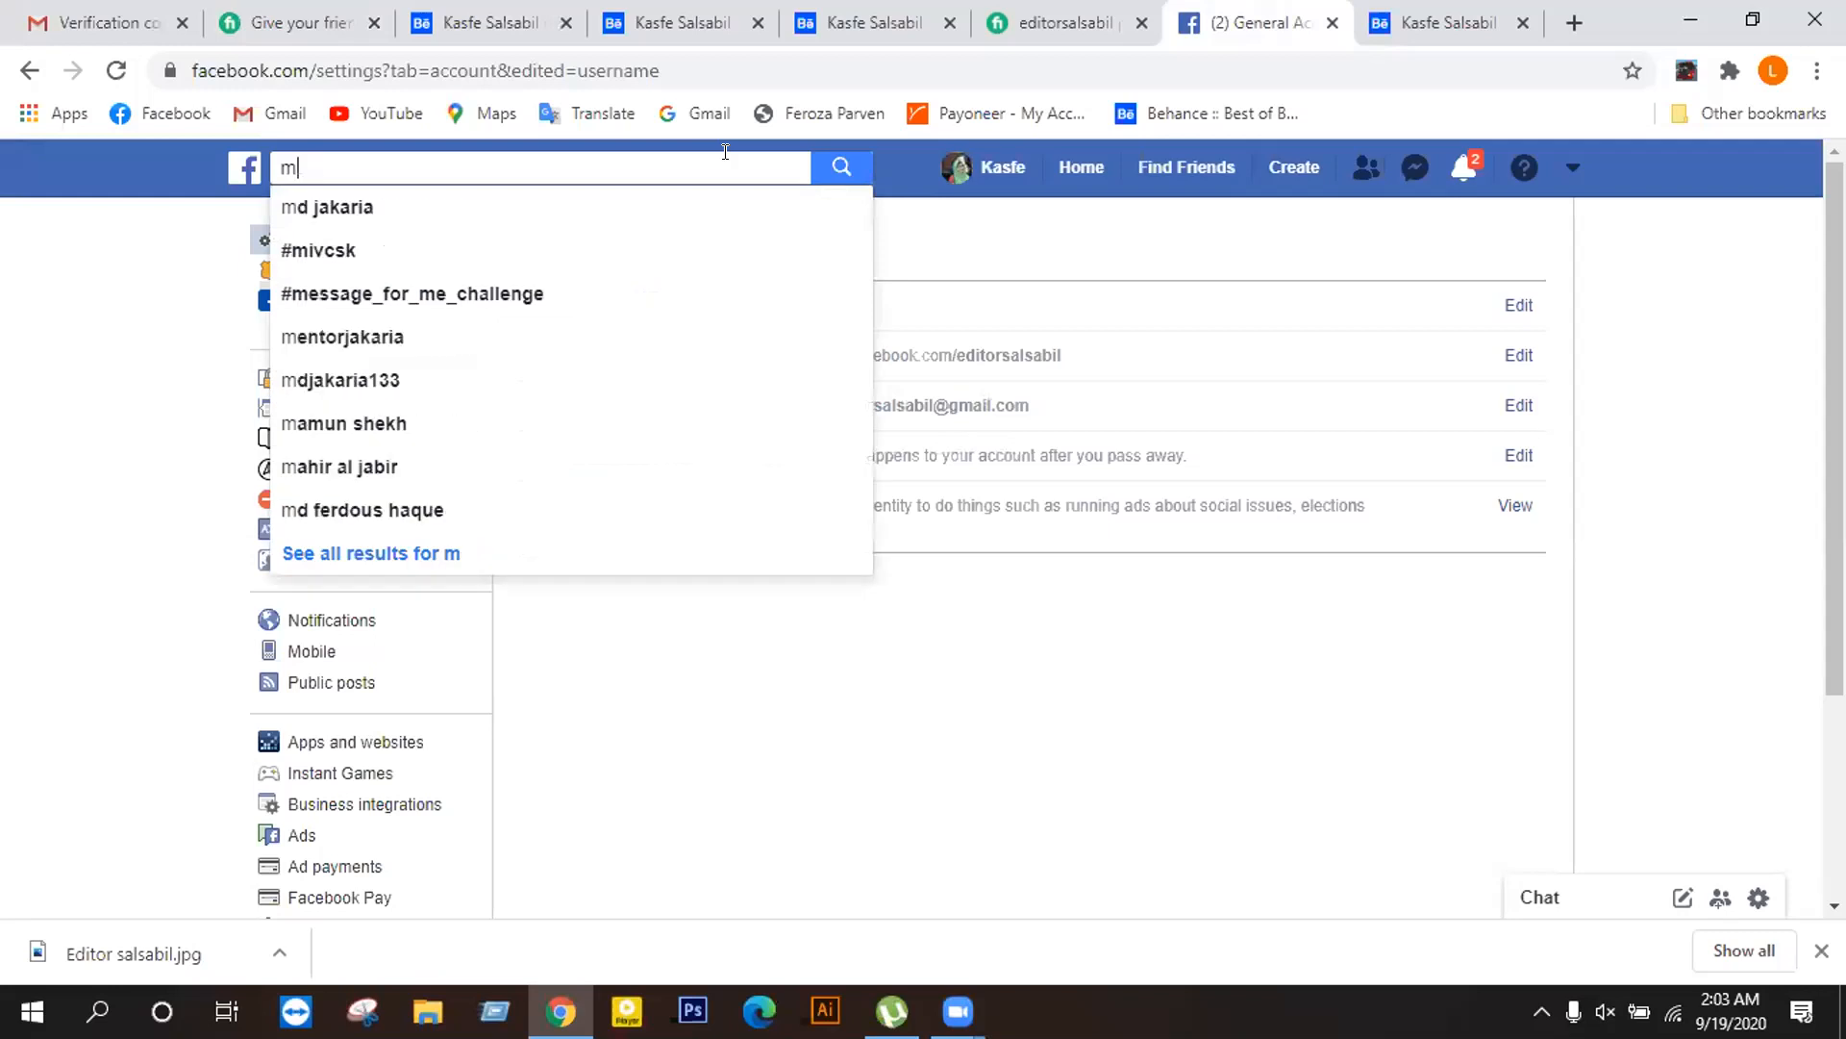
{"action": "type", "text": "d"}
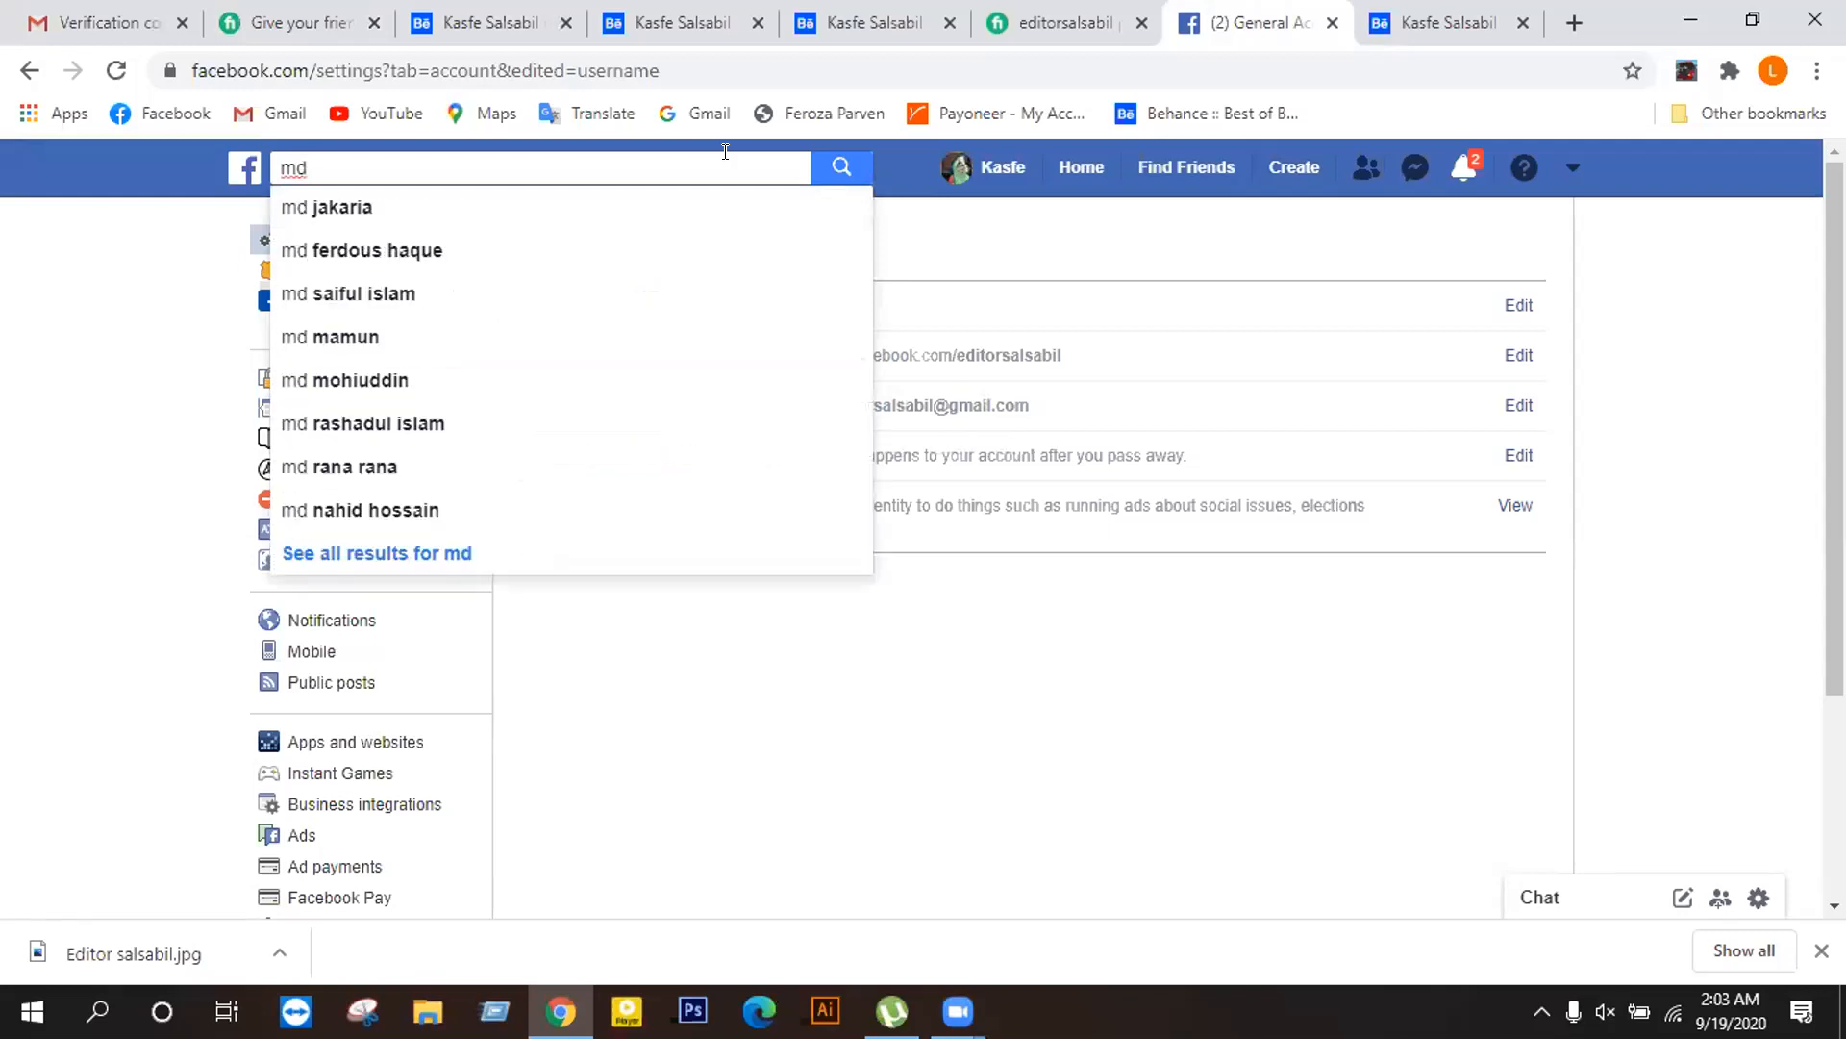
{"action": "key", "text": "Return"}
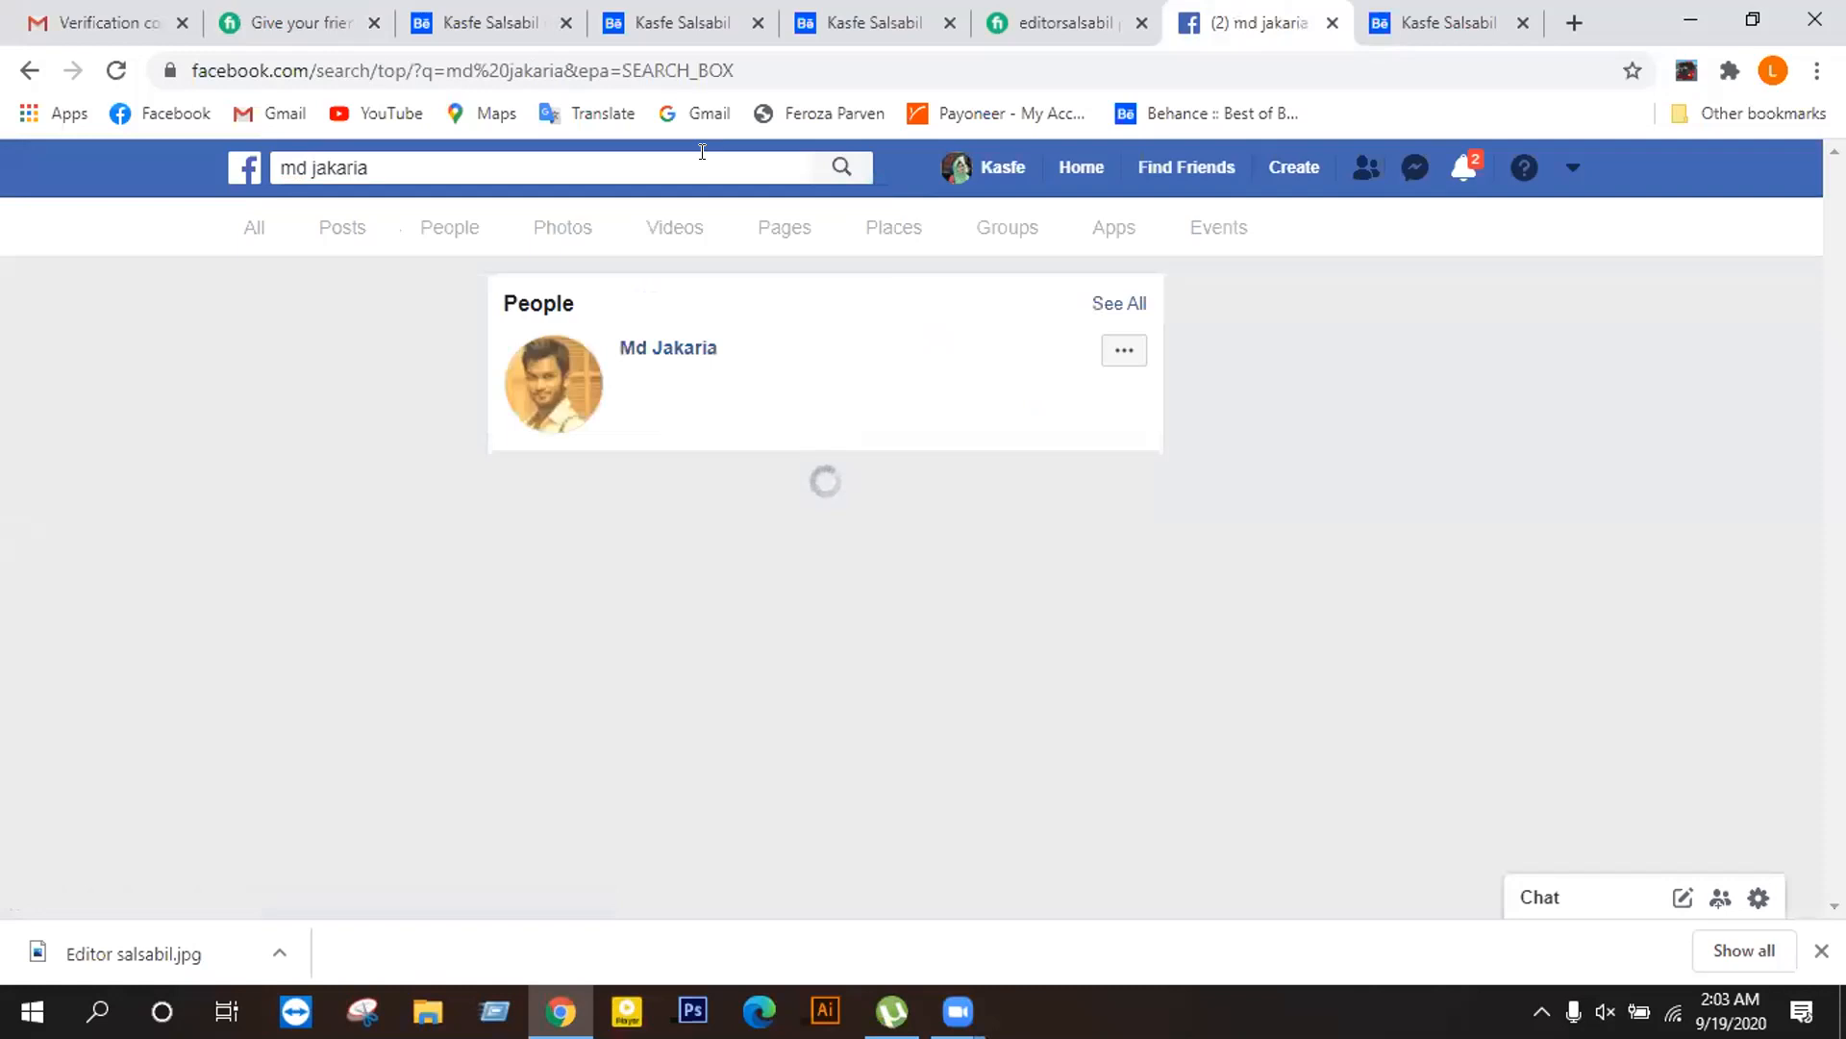
{"action": "left_click", "coordinate": [673, 351]}
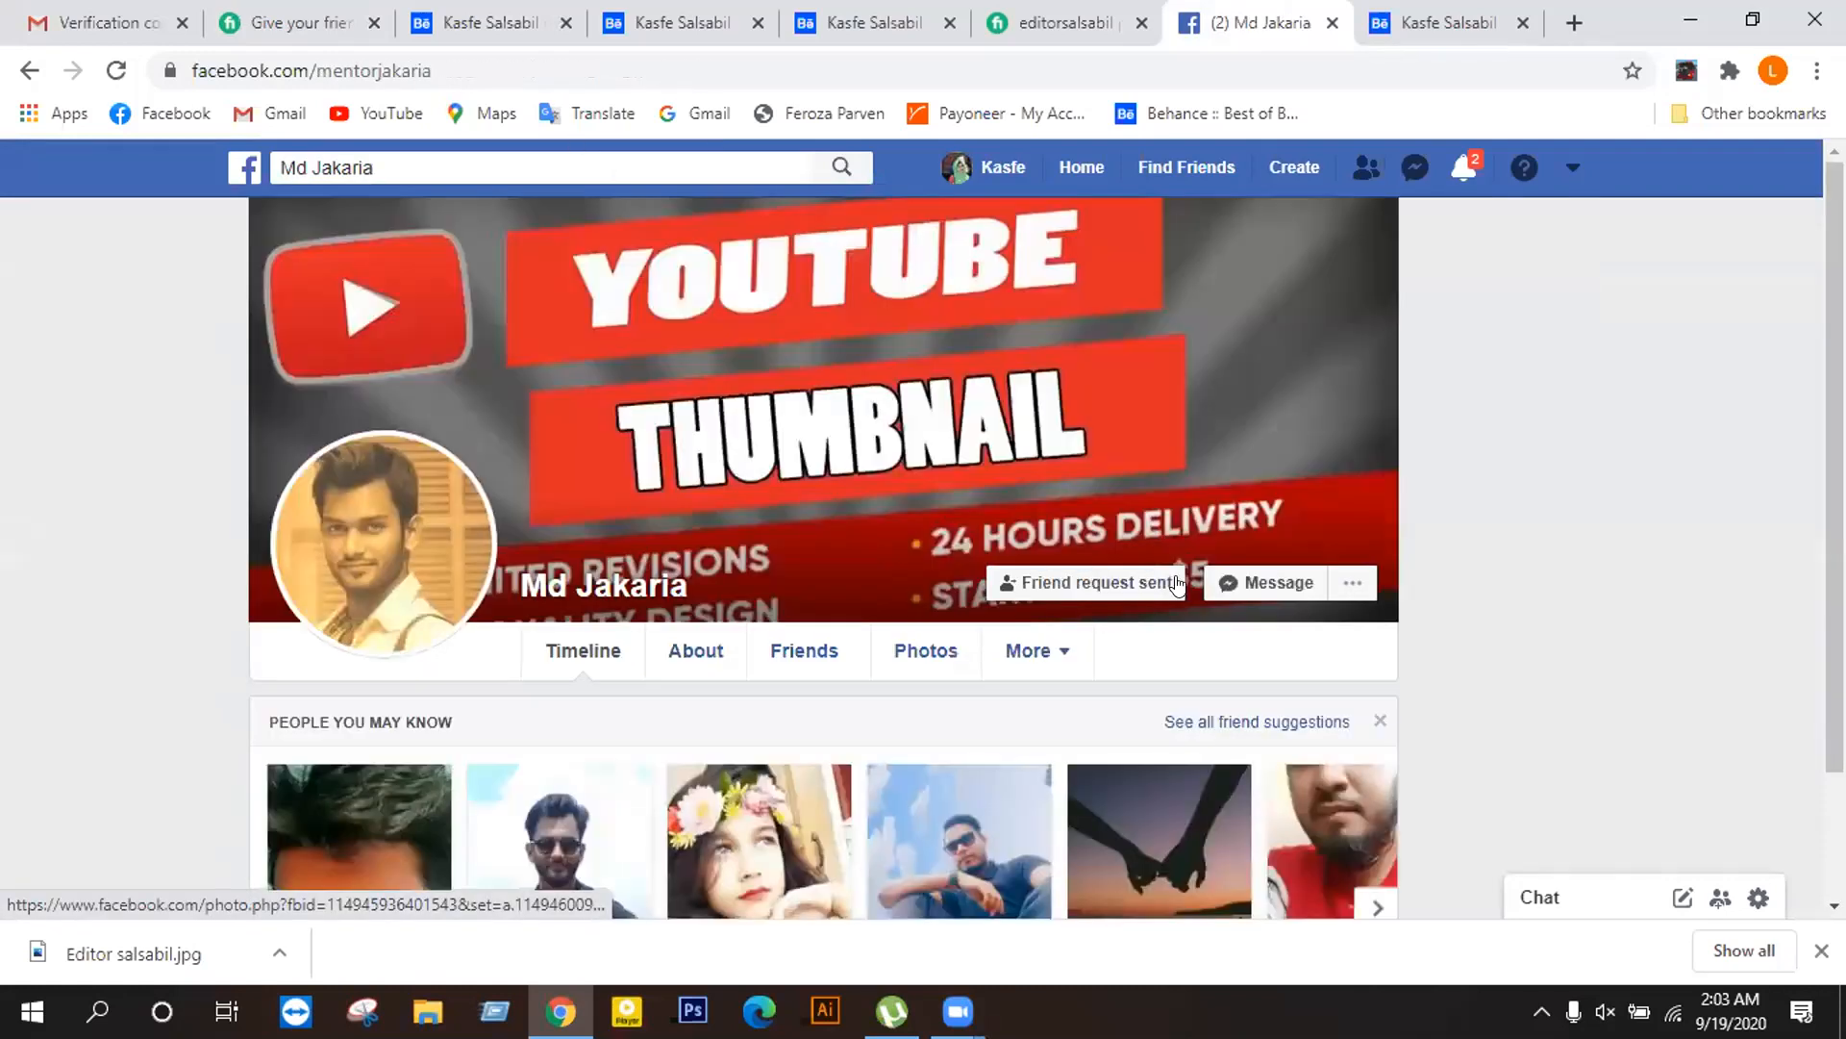
Message the contact, pasting and sending the Fiverr referral link
{"action": "left_click", "coordinate": [1232, 583]}
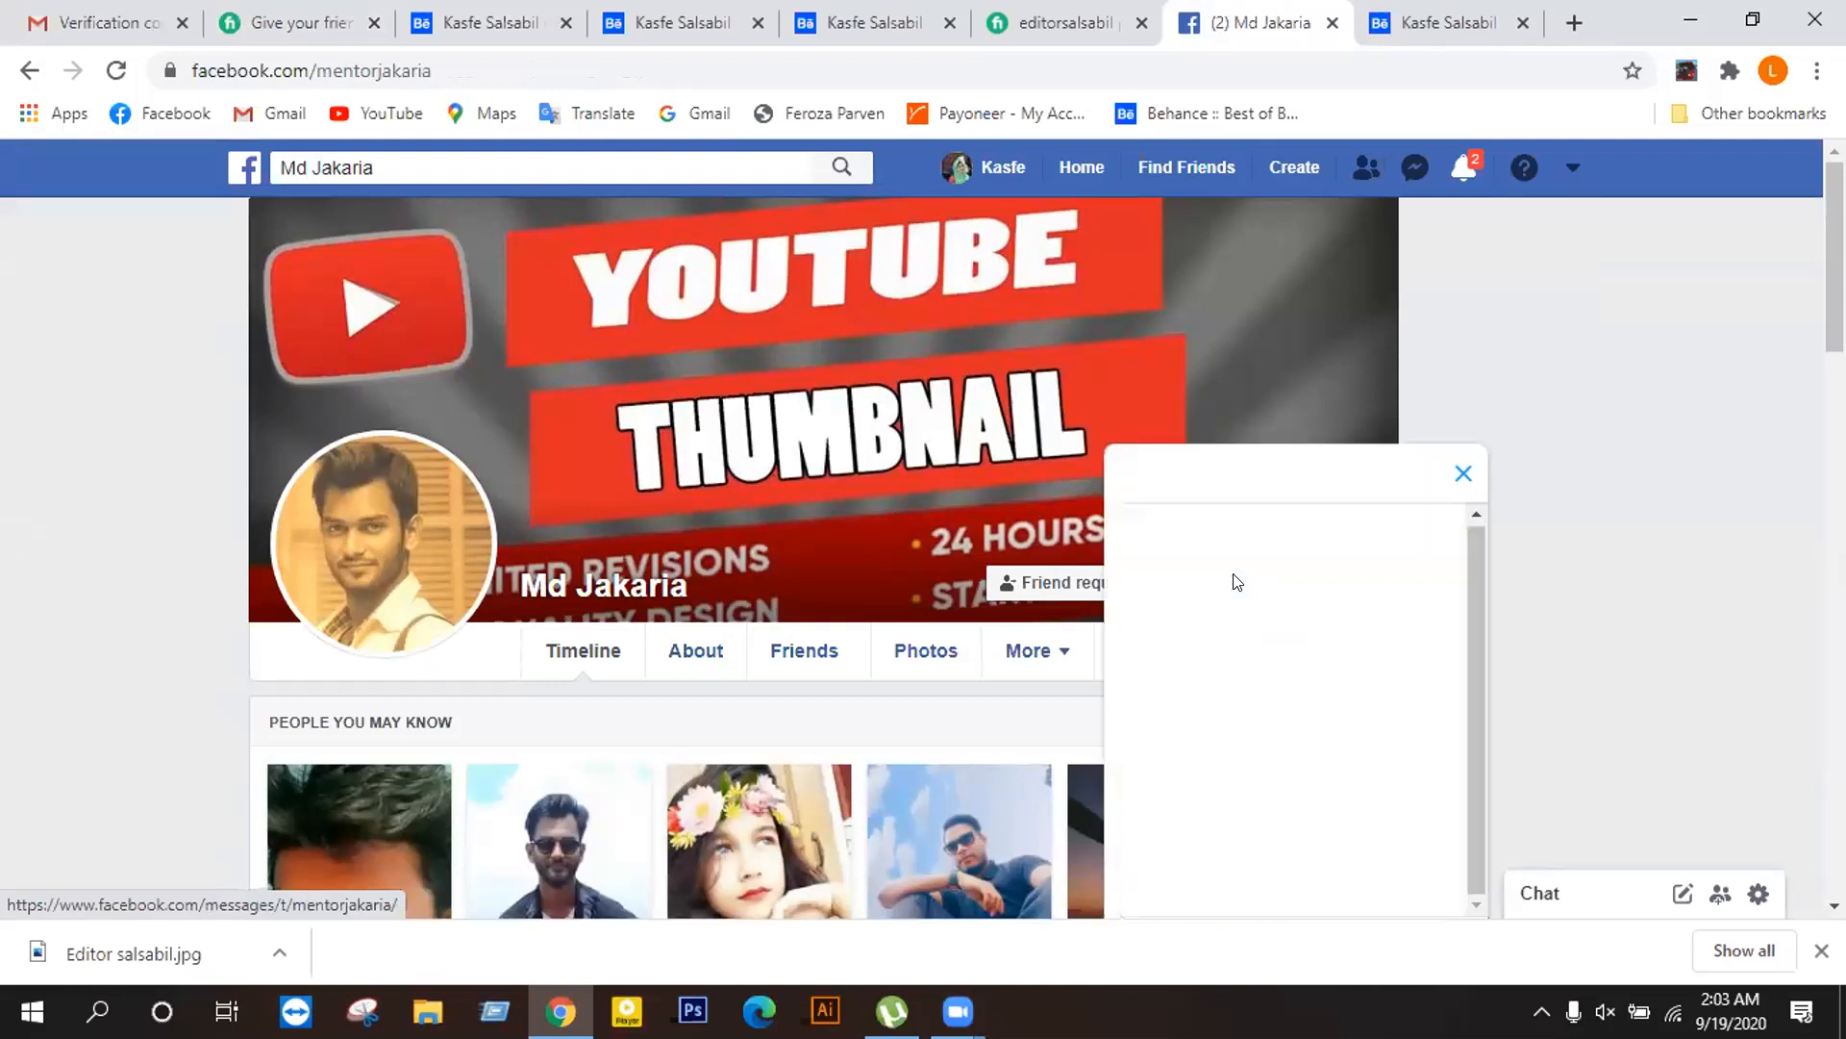
{"action": "key", "text": "ctrl+v"}
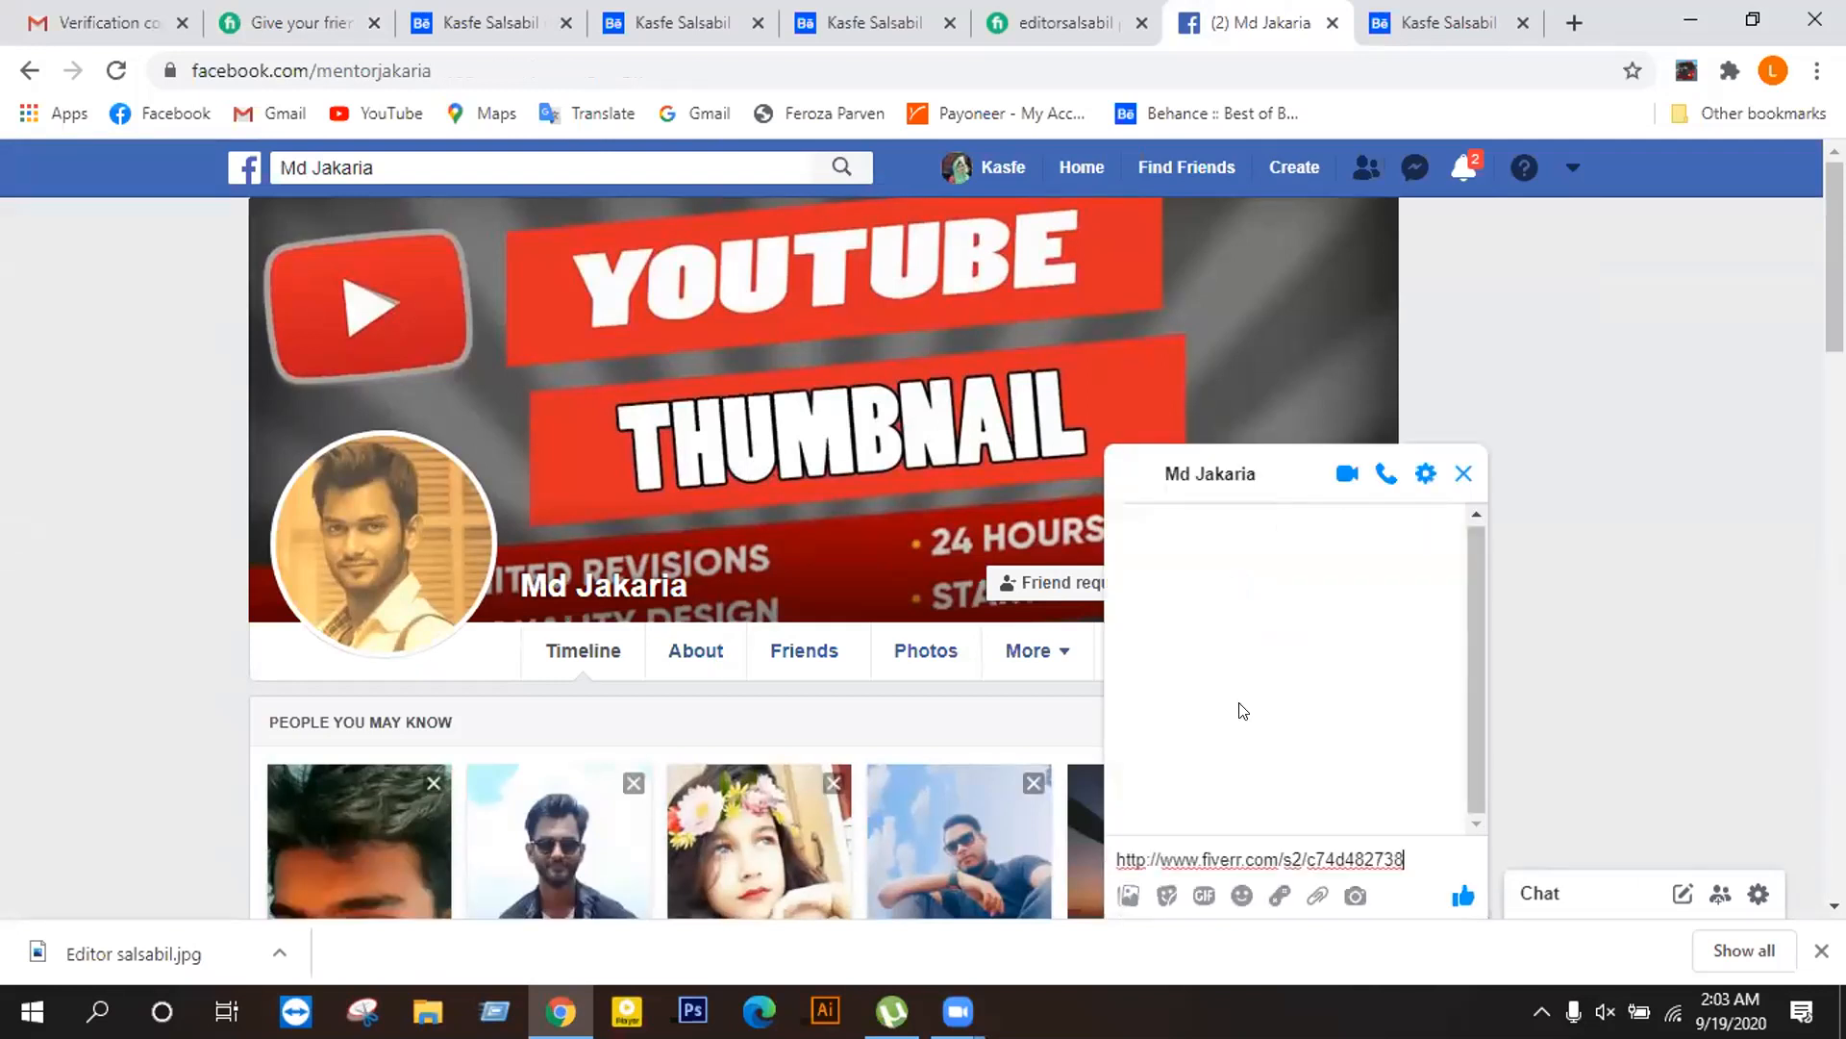
{"action": "key", "text": "Return"}
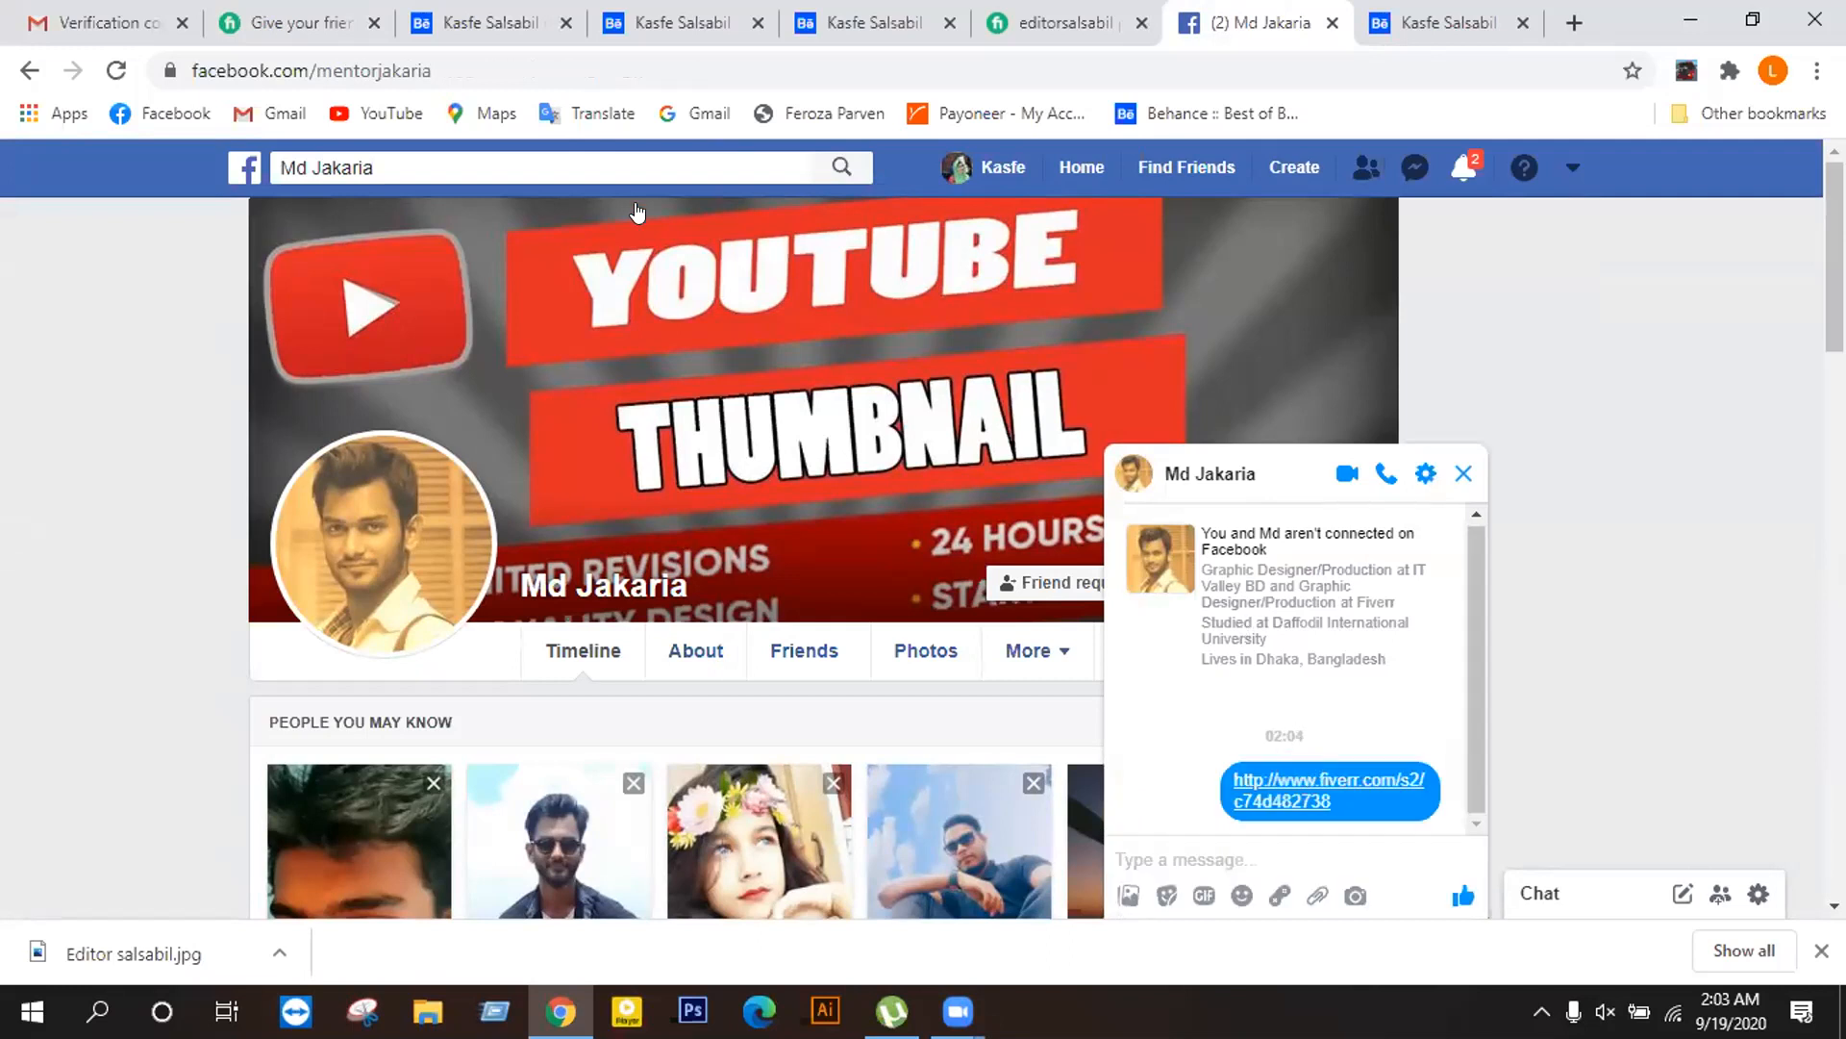
{"action": "left_click", "coordinate": [569, 161]}
{"action": "key", "text": "Return"}
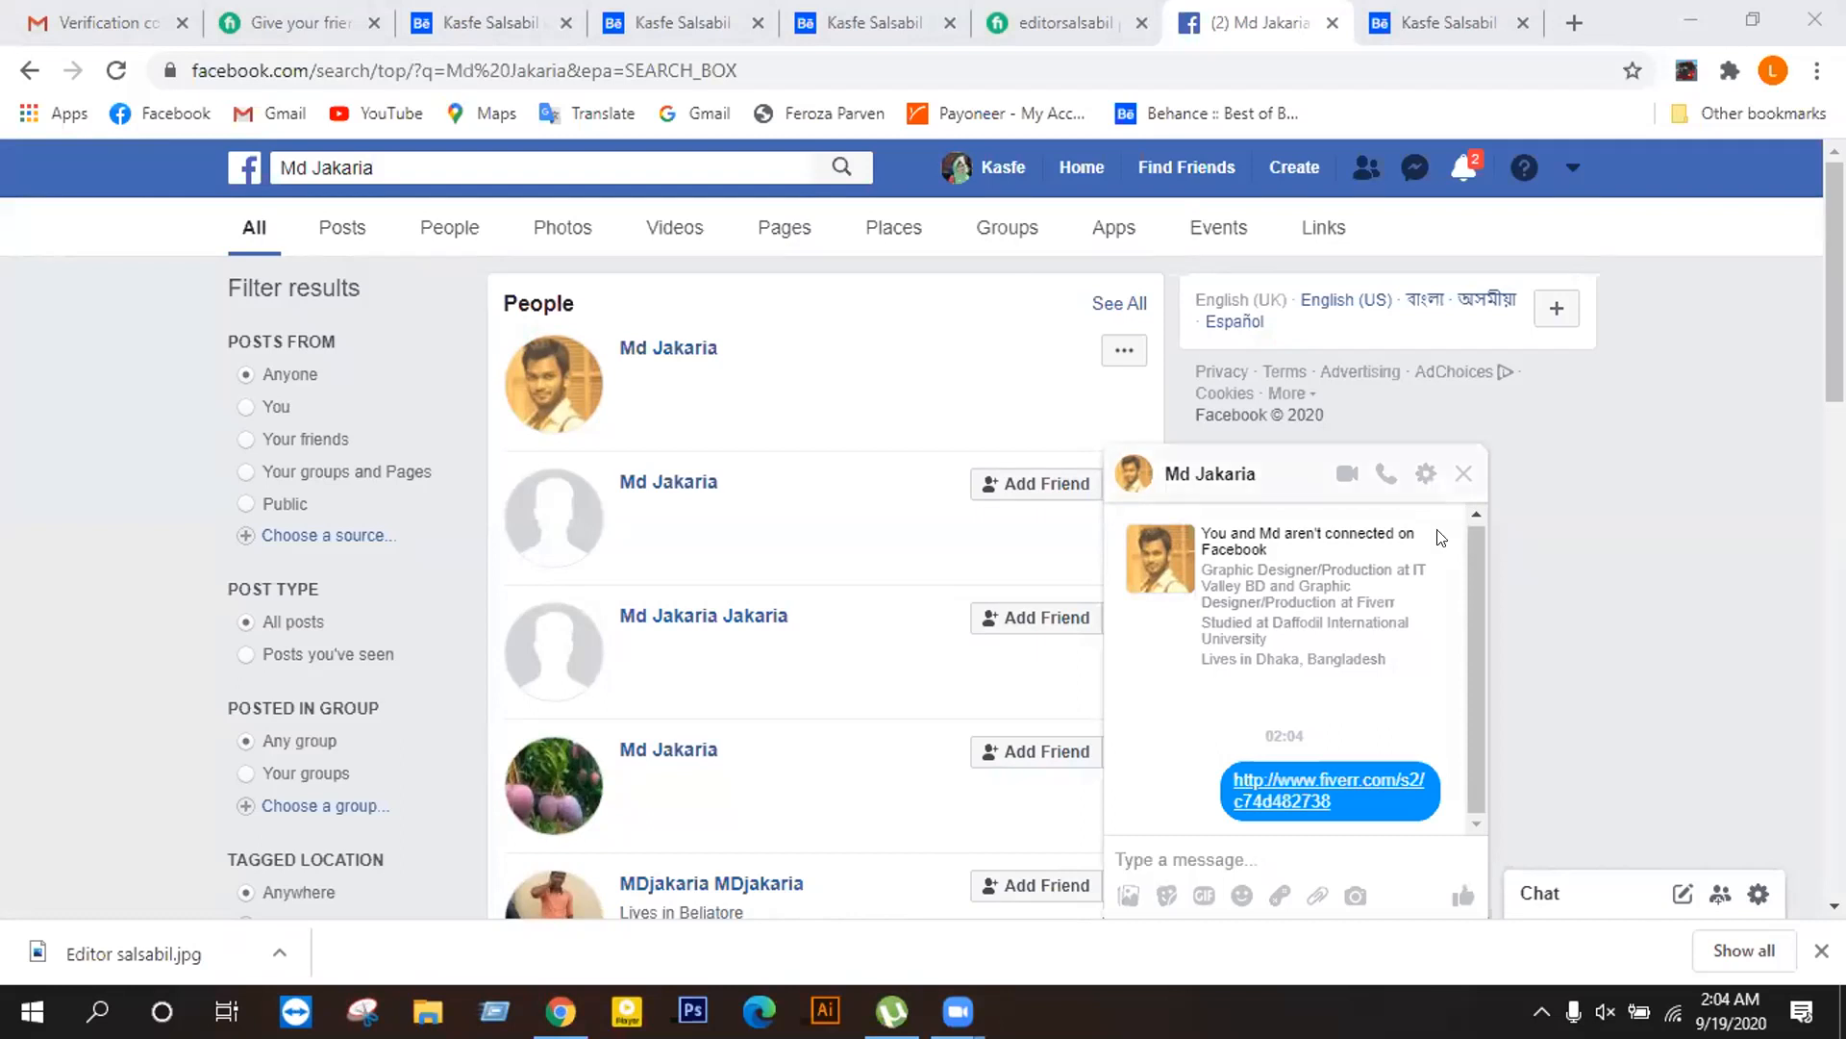
Close the contact's chat window, check Facebook notifications, and switch back to the Fiverr profile tab
{"action": "left_click", "coordinate": [1460, 473]}
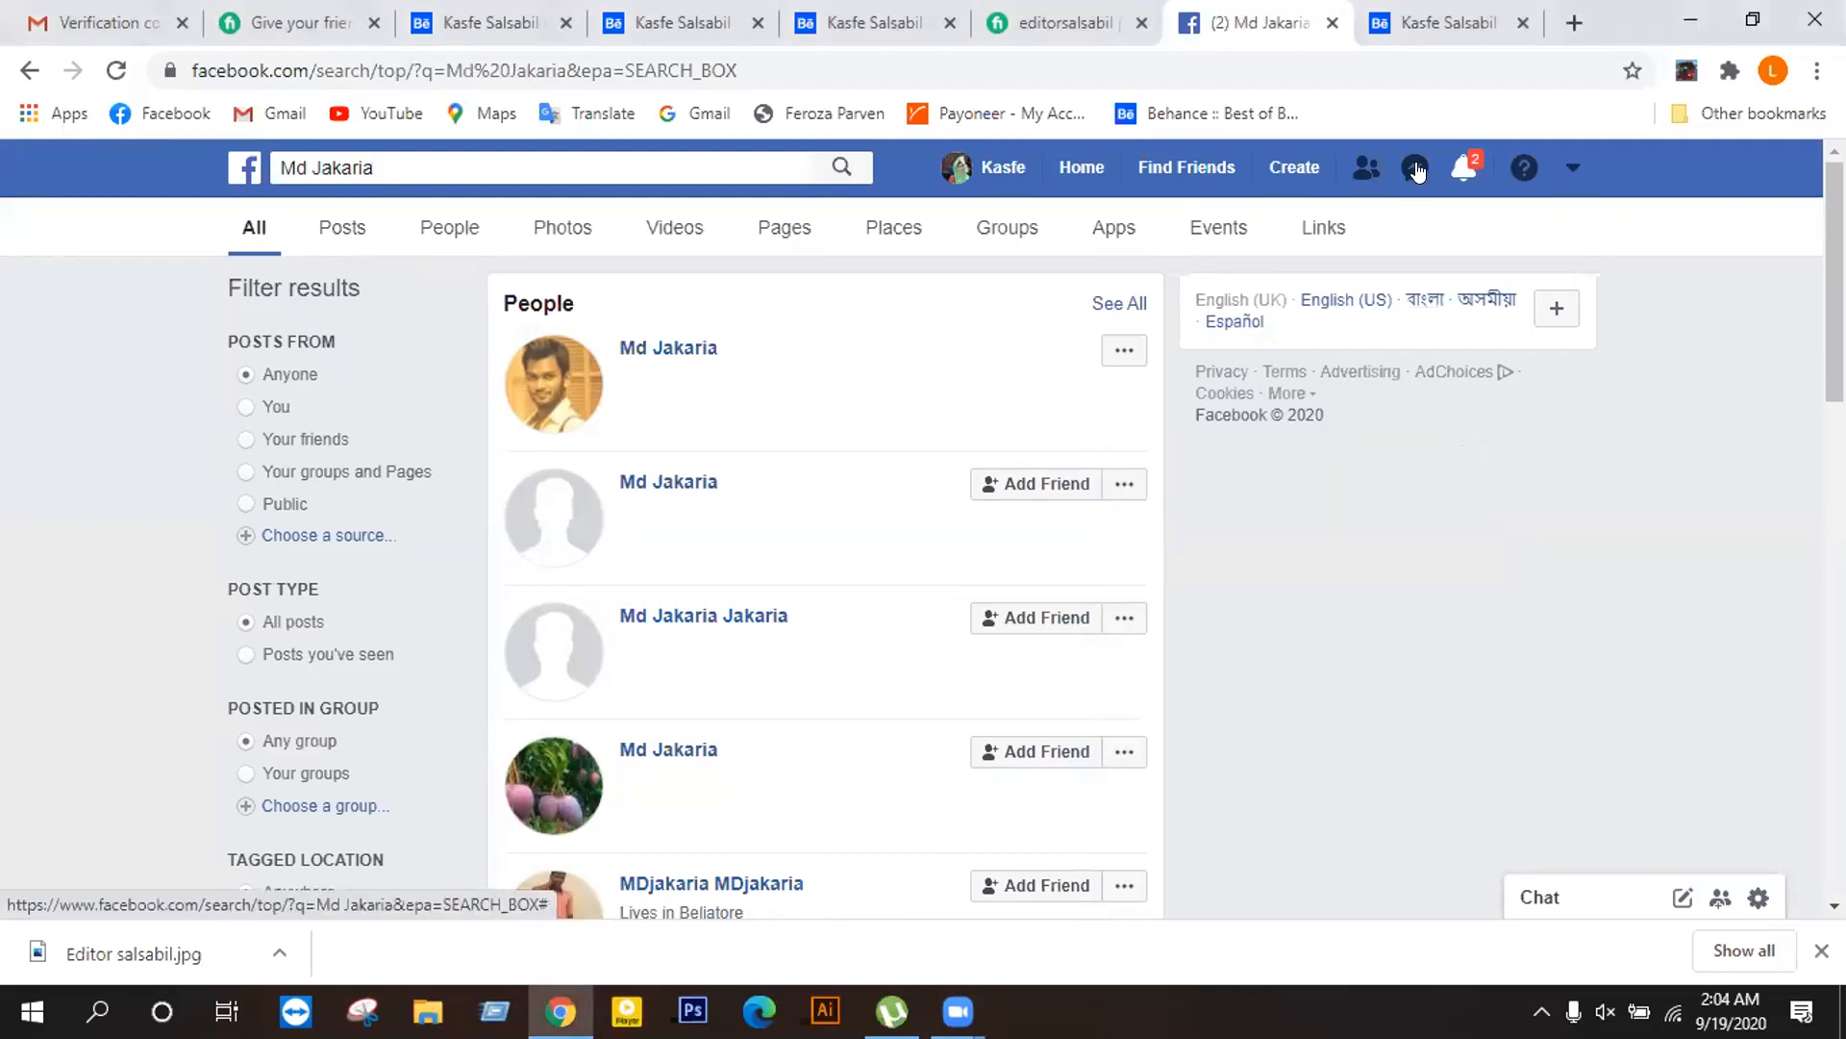
{"action": "left_click", "coordinate": [1466, 169]}
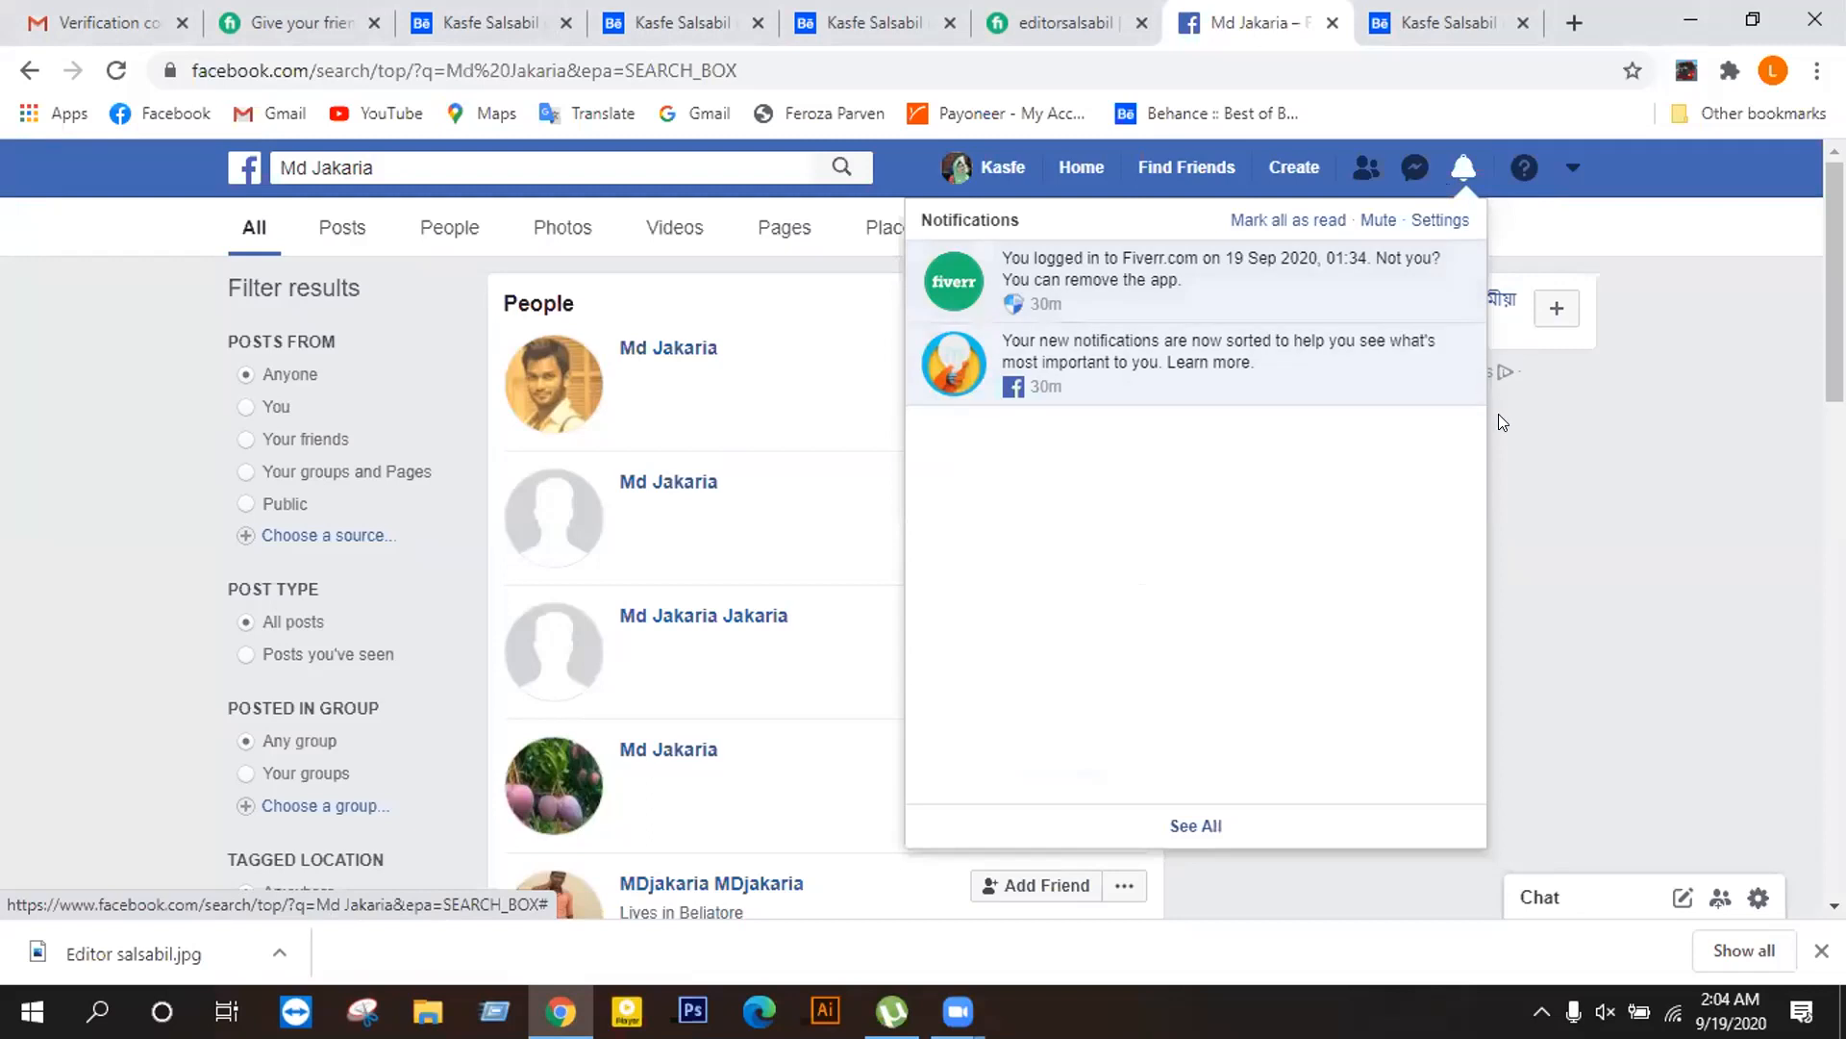
{"action": "left_click", "coordinate": [1540, 423]}
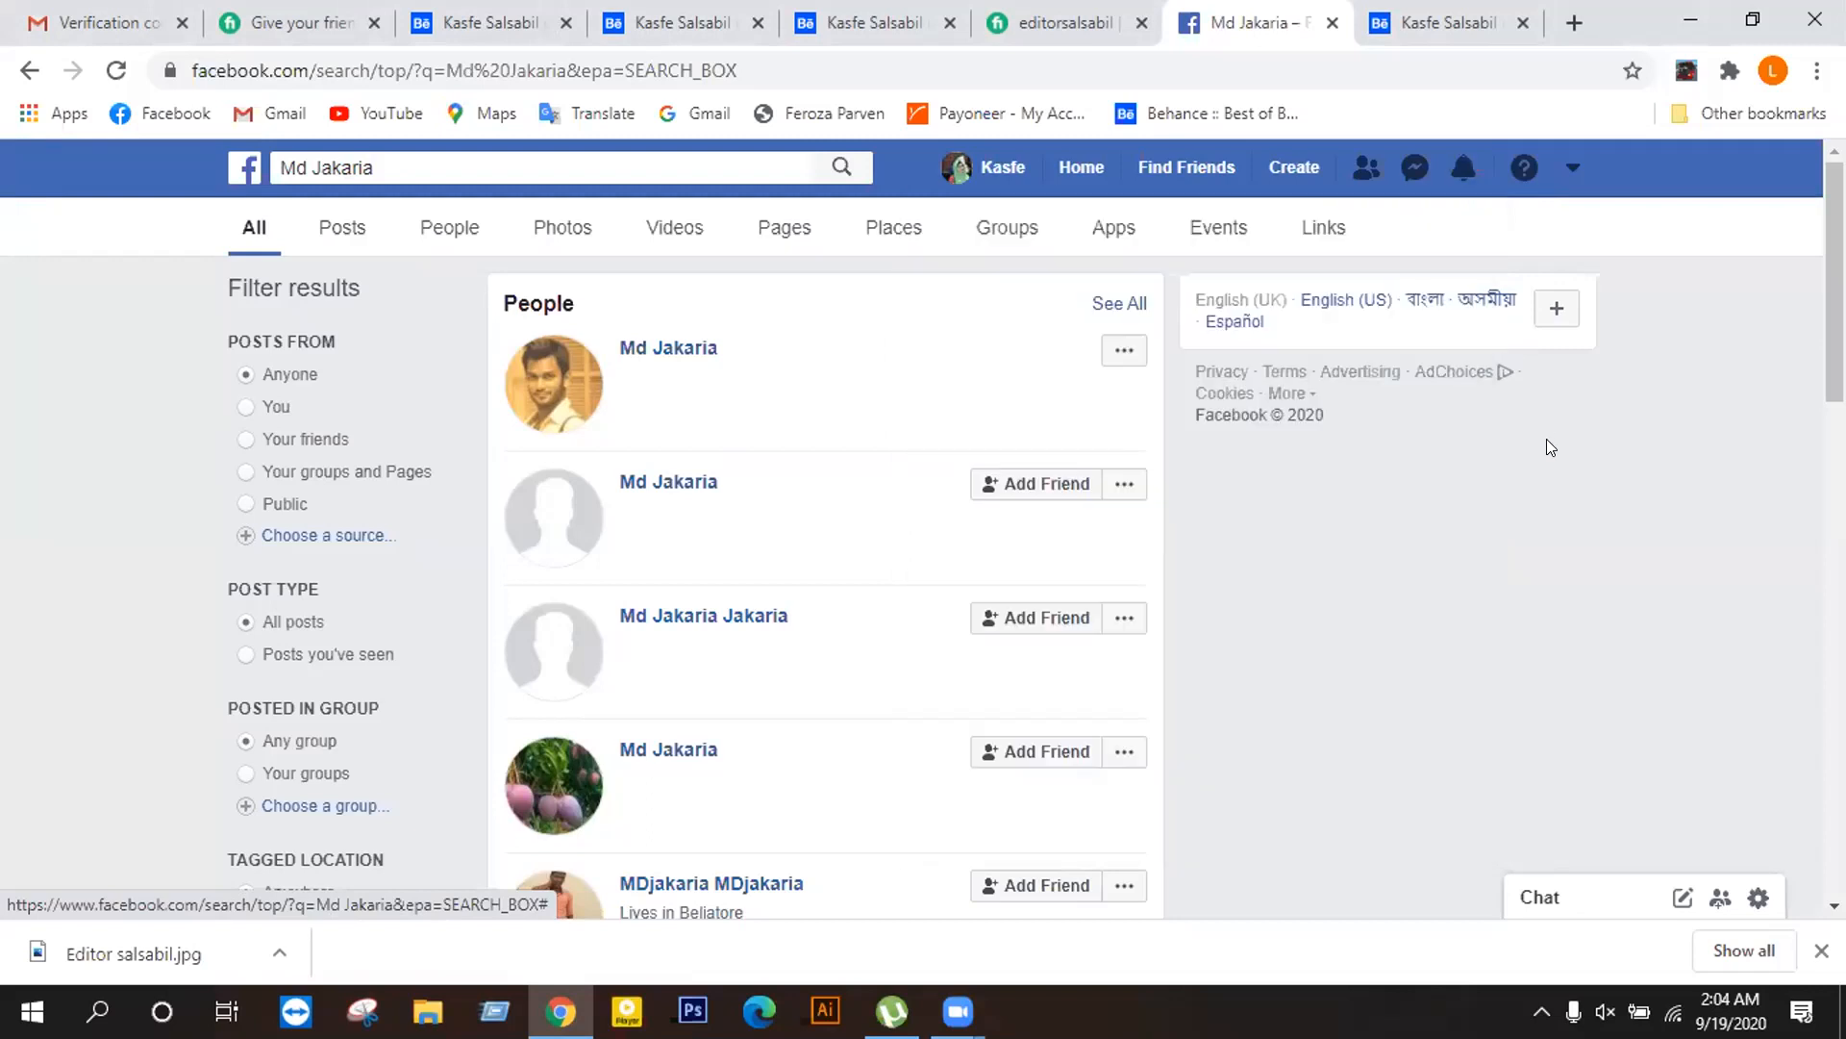
{"action": "left_click", "coordinate": [1066, 24]}
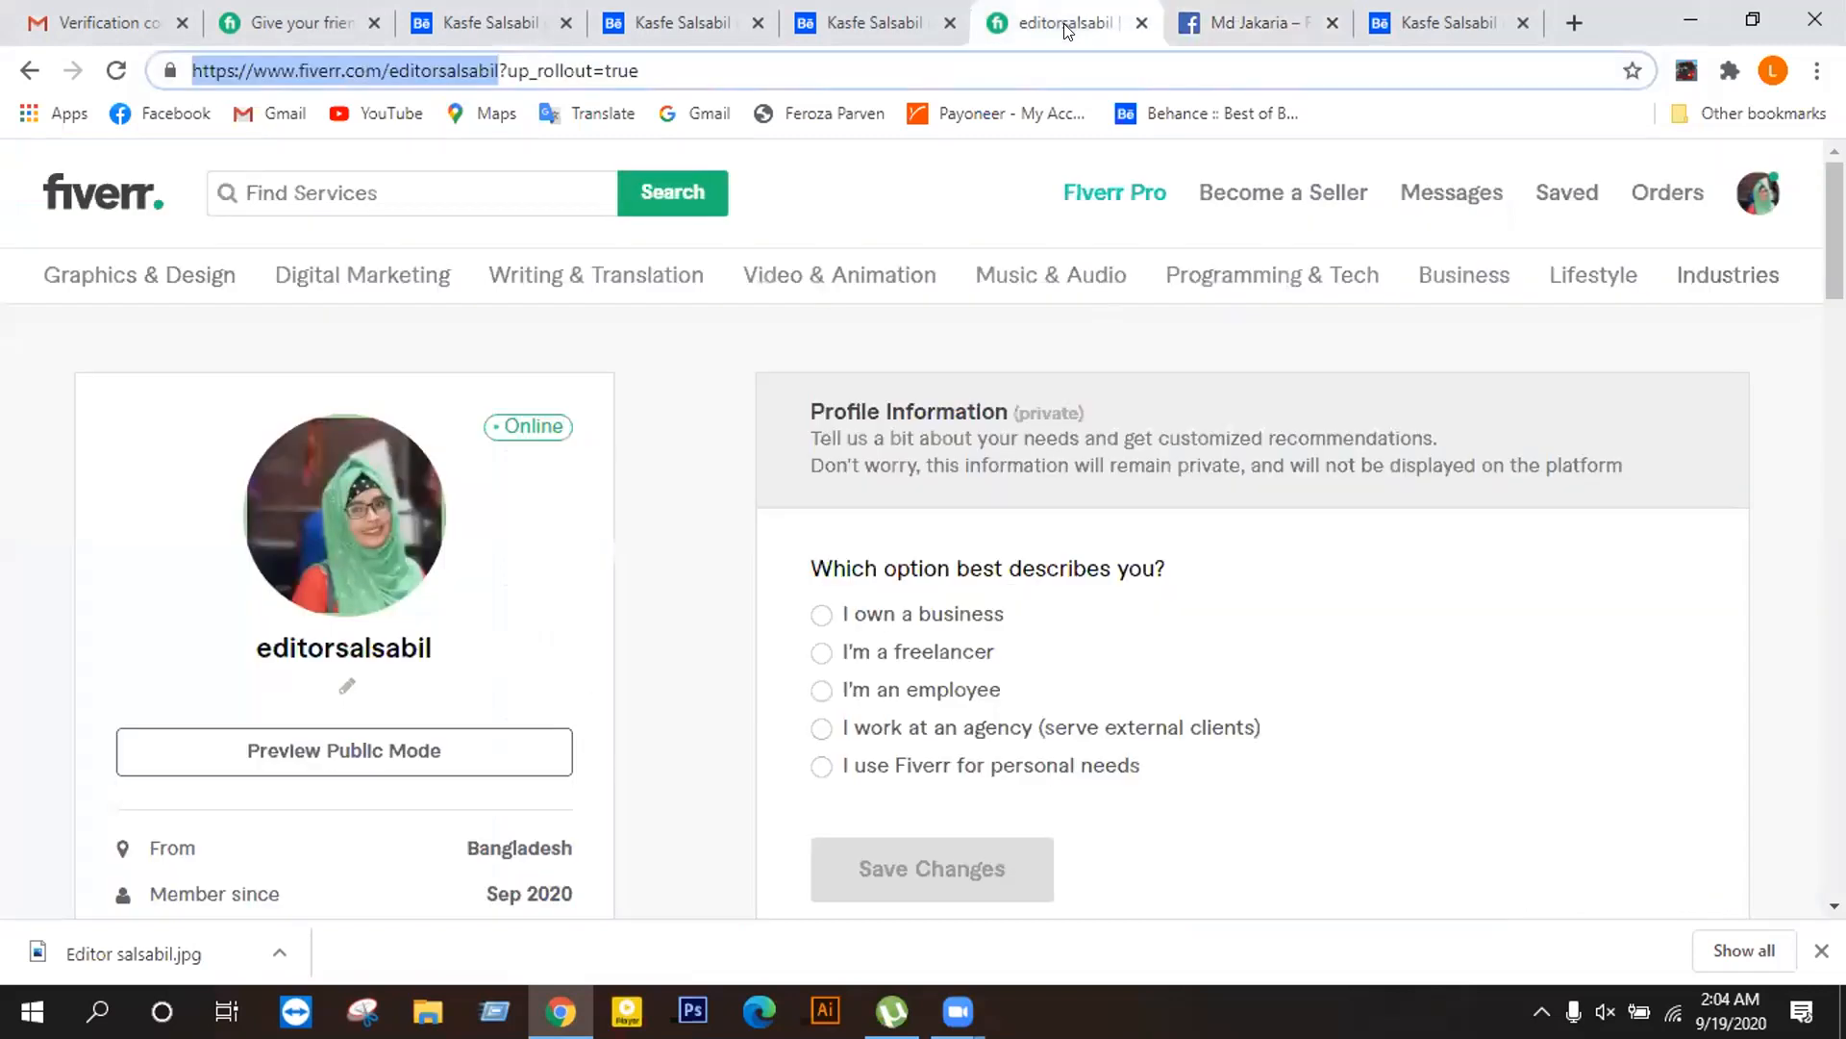
{"action": "left_click", "coordinate": [689, 396]}
{"action": "left_click", "coordinate": [1741, 214]}
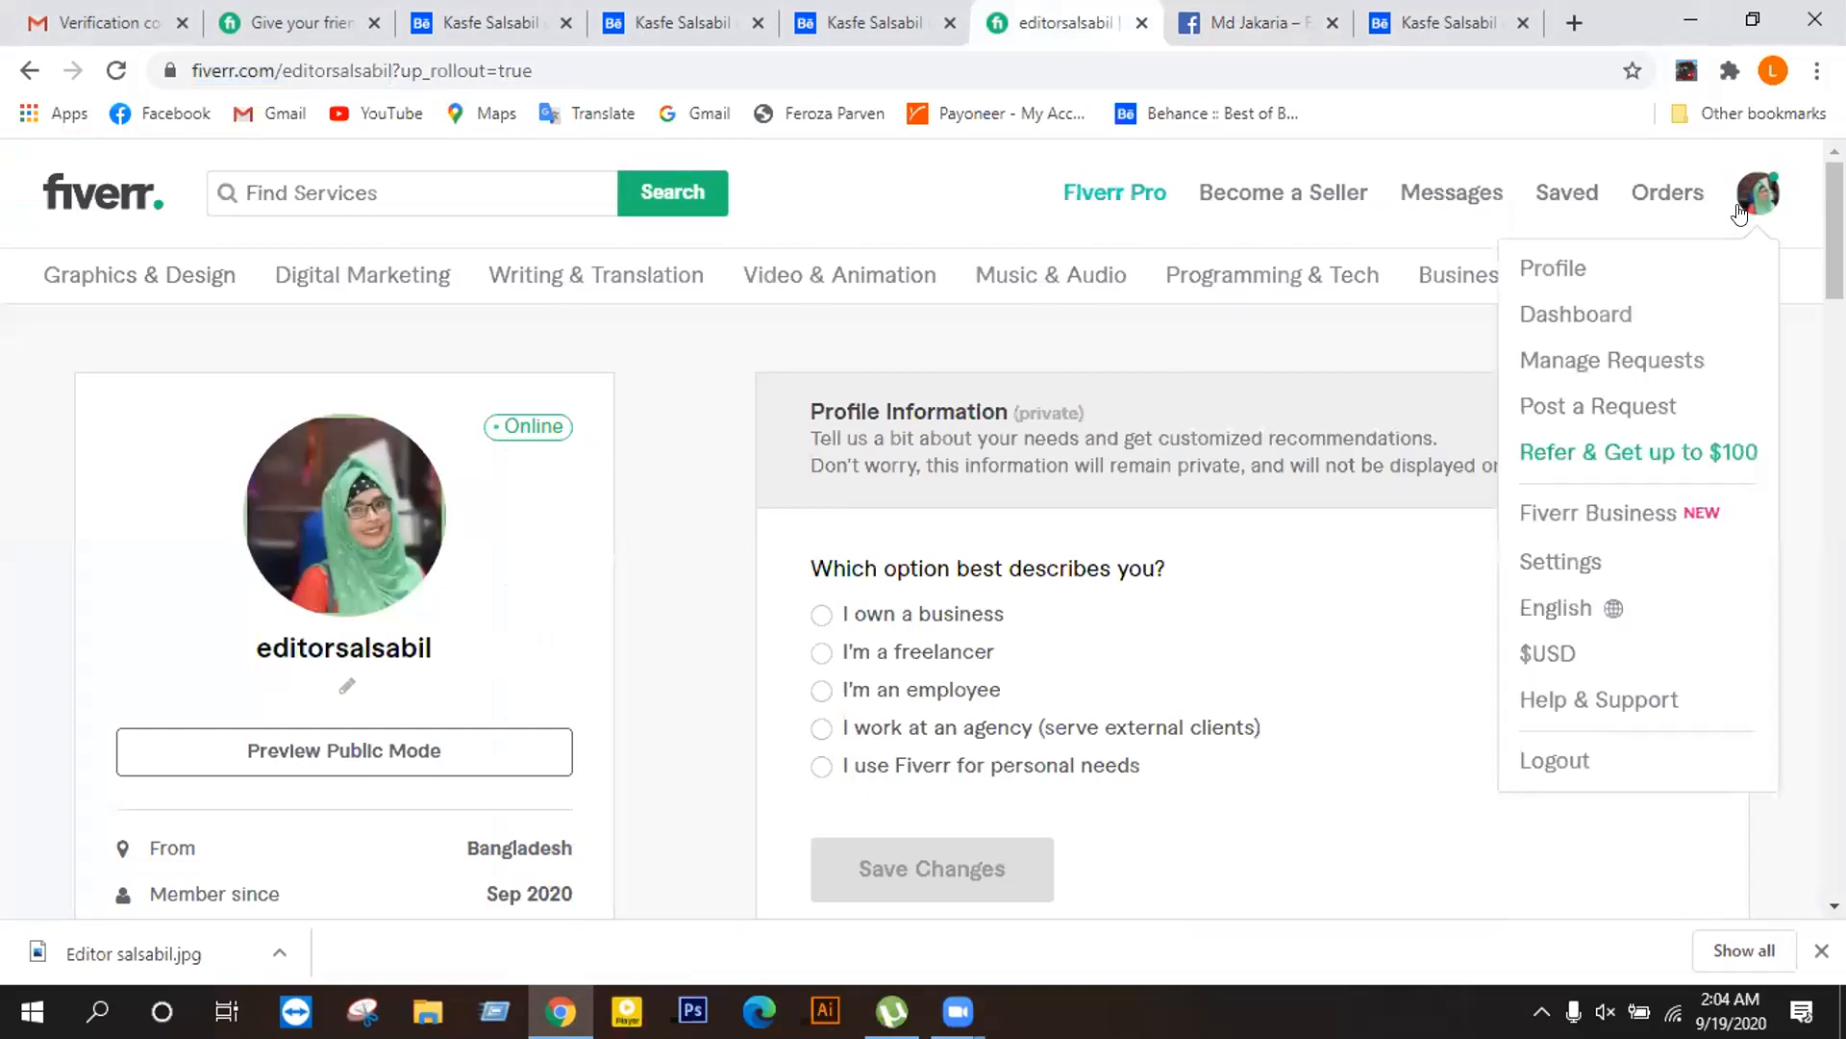
{"action": "left_click", "coordinate": [1650, 258]}
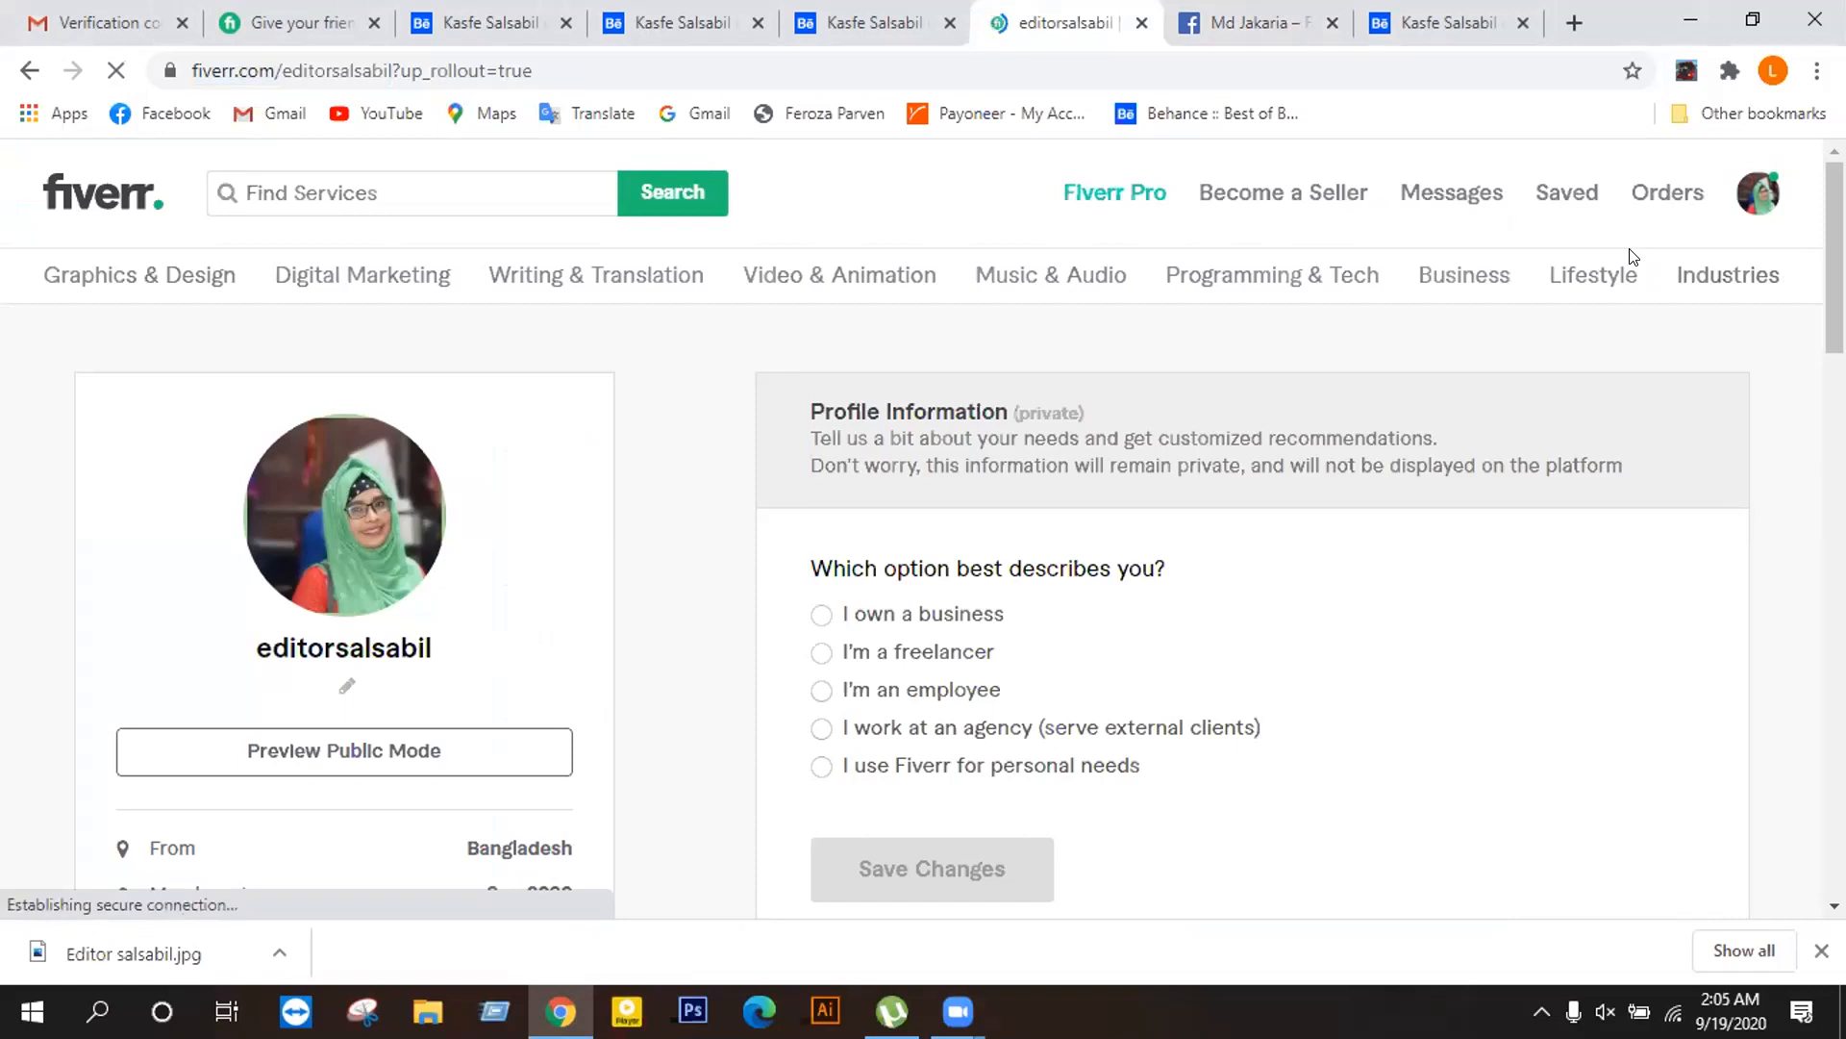
{"action": "scroll", "coordinate": [680, 449], "scroll_direction": "down", "scroll_amount": 8}
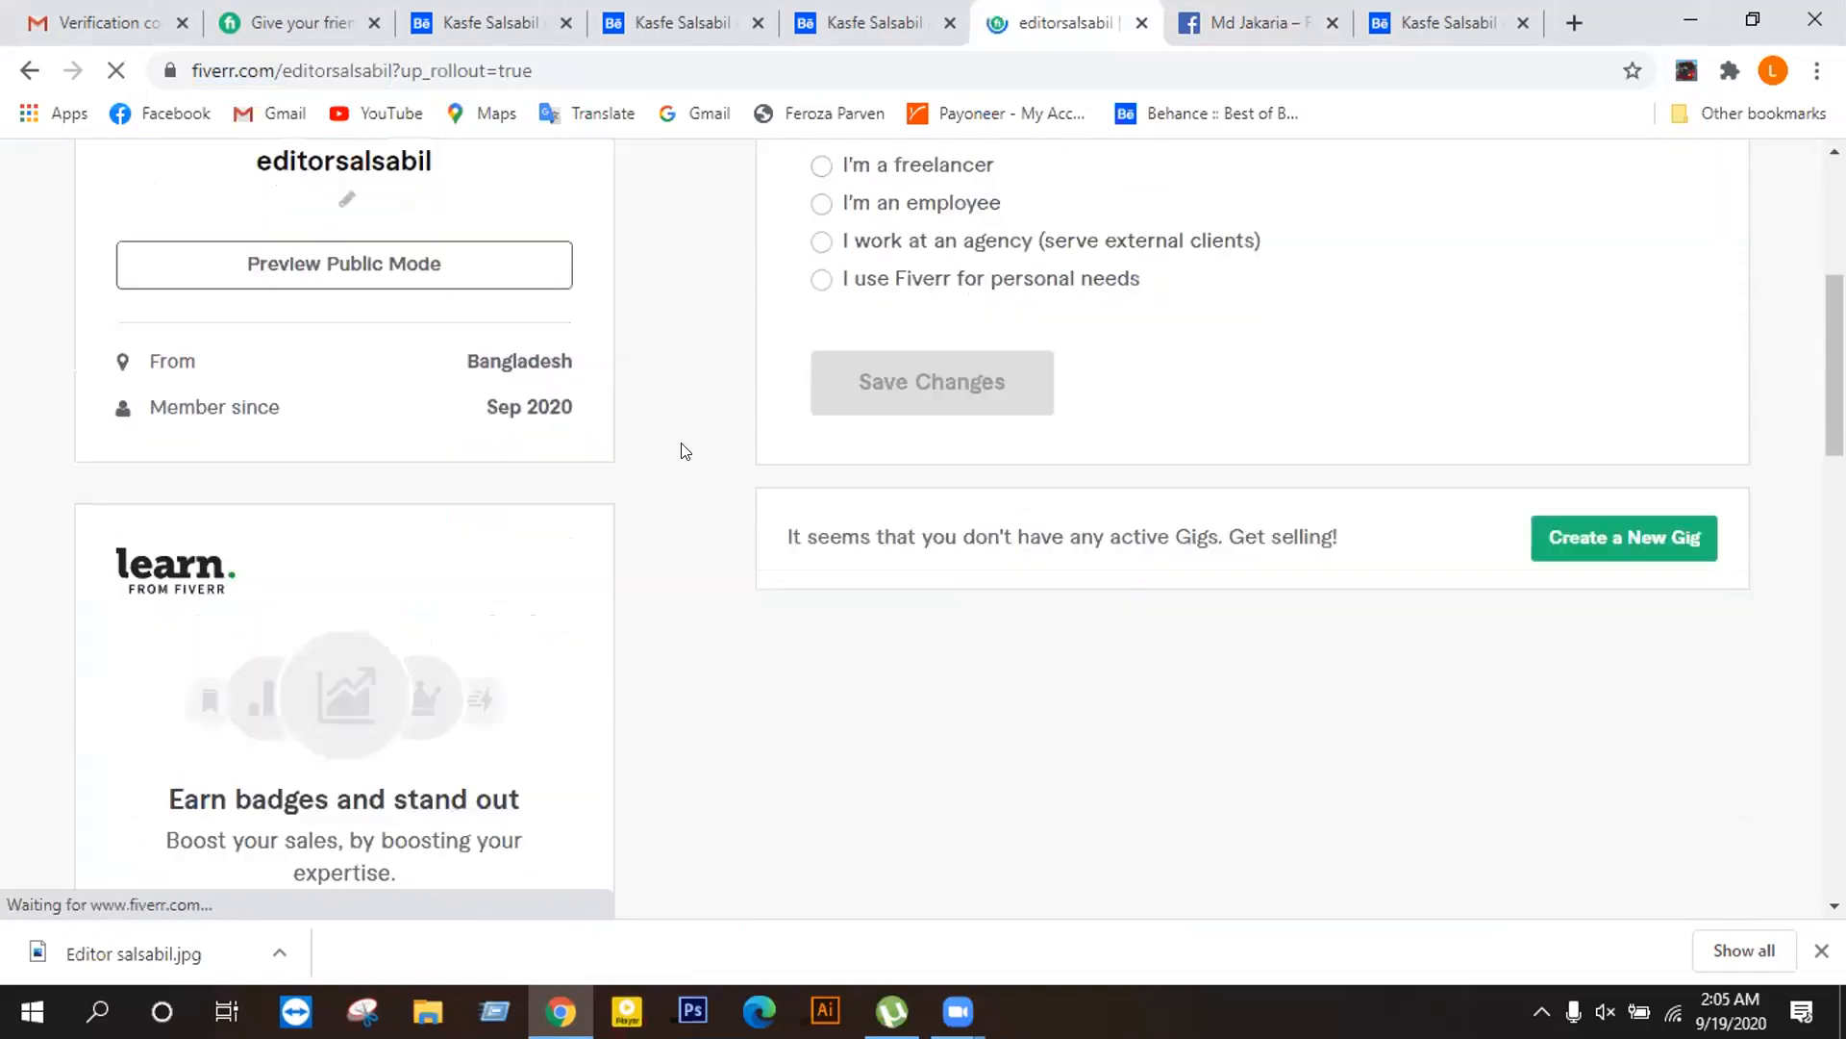
{"action": "scroll", "coordinate": [685, 451], "scroll_direction": "down", "scroll_amount": 9}
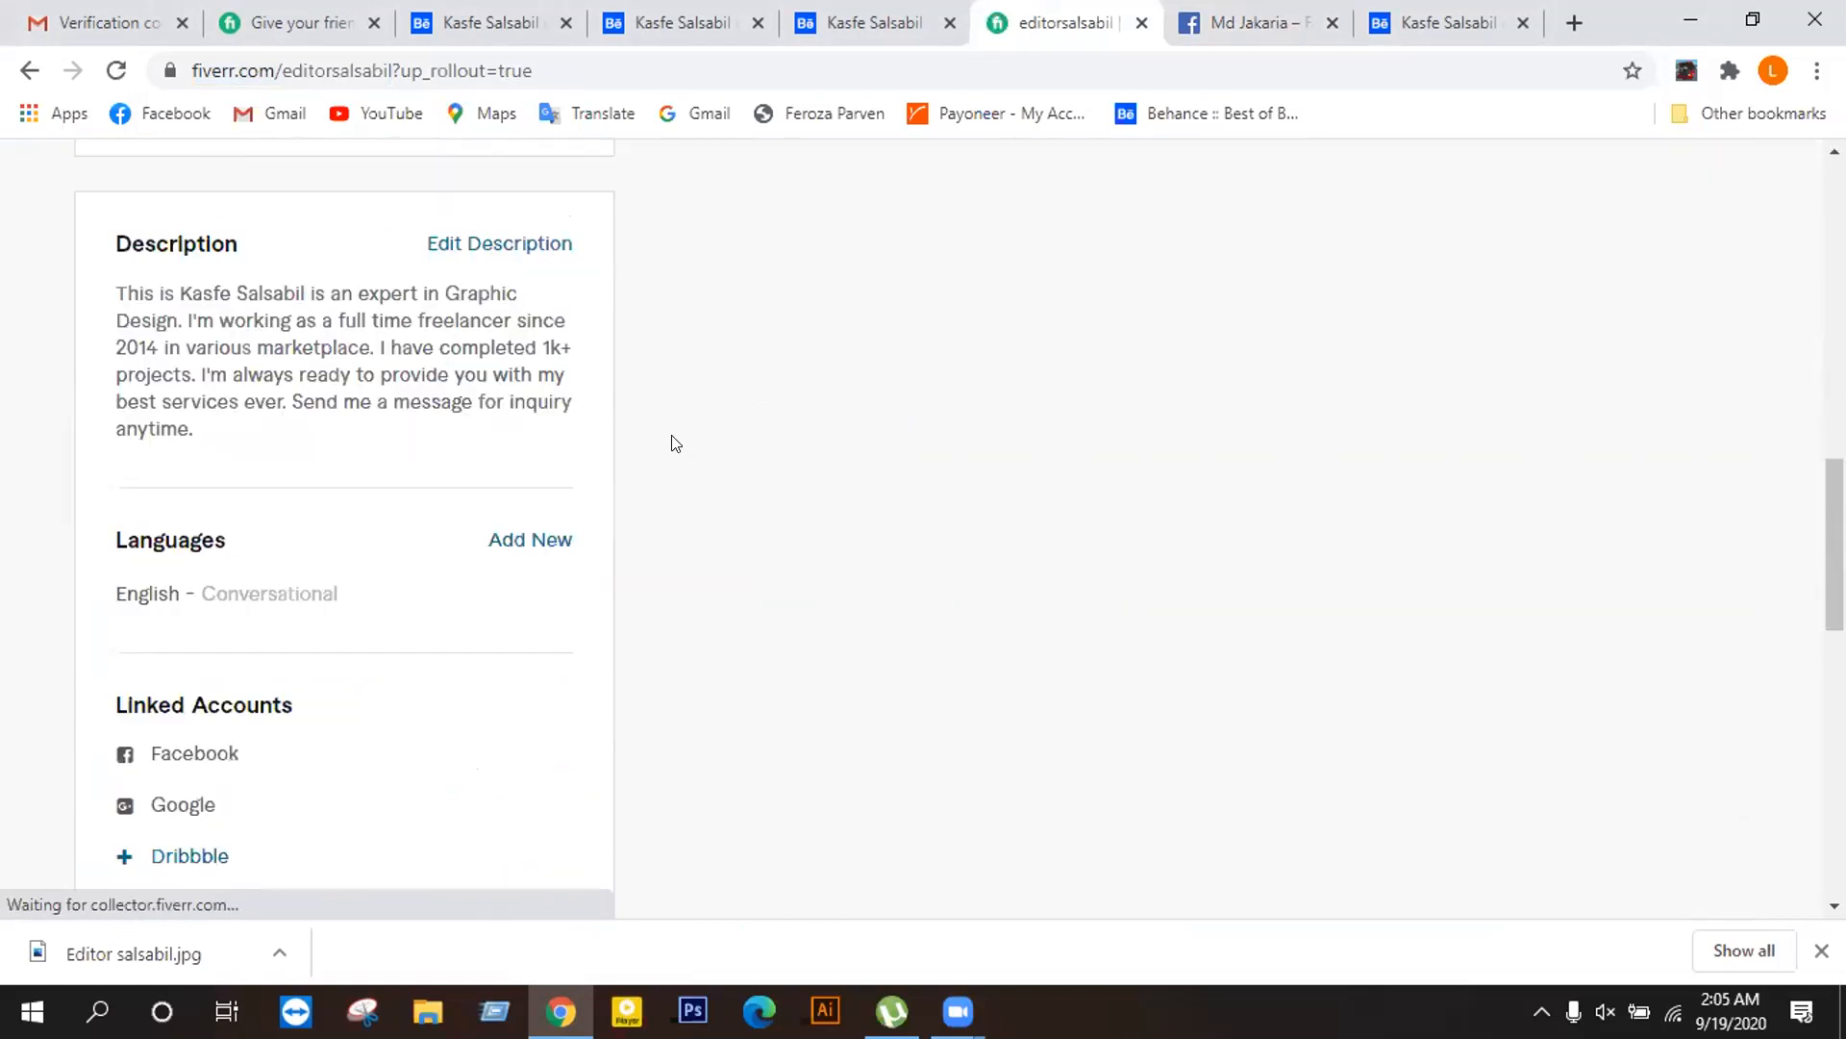
{"action": "scroll", "coordinate": [675, 444], "scroll_direction": "down", "scroll_amount": 3}
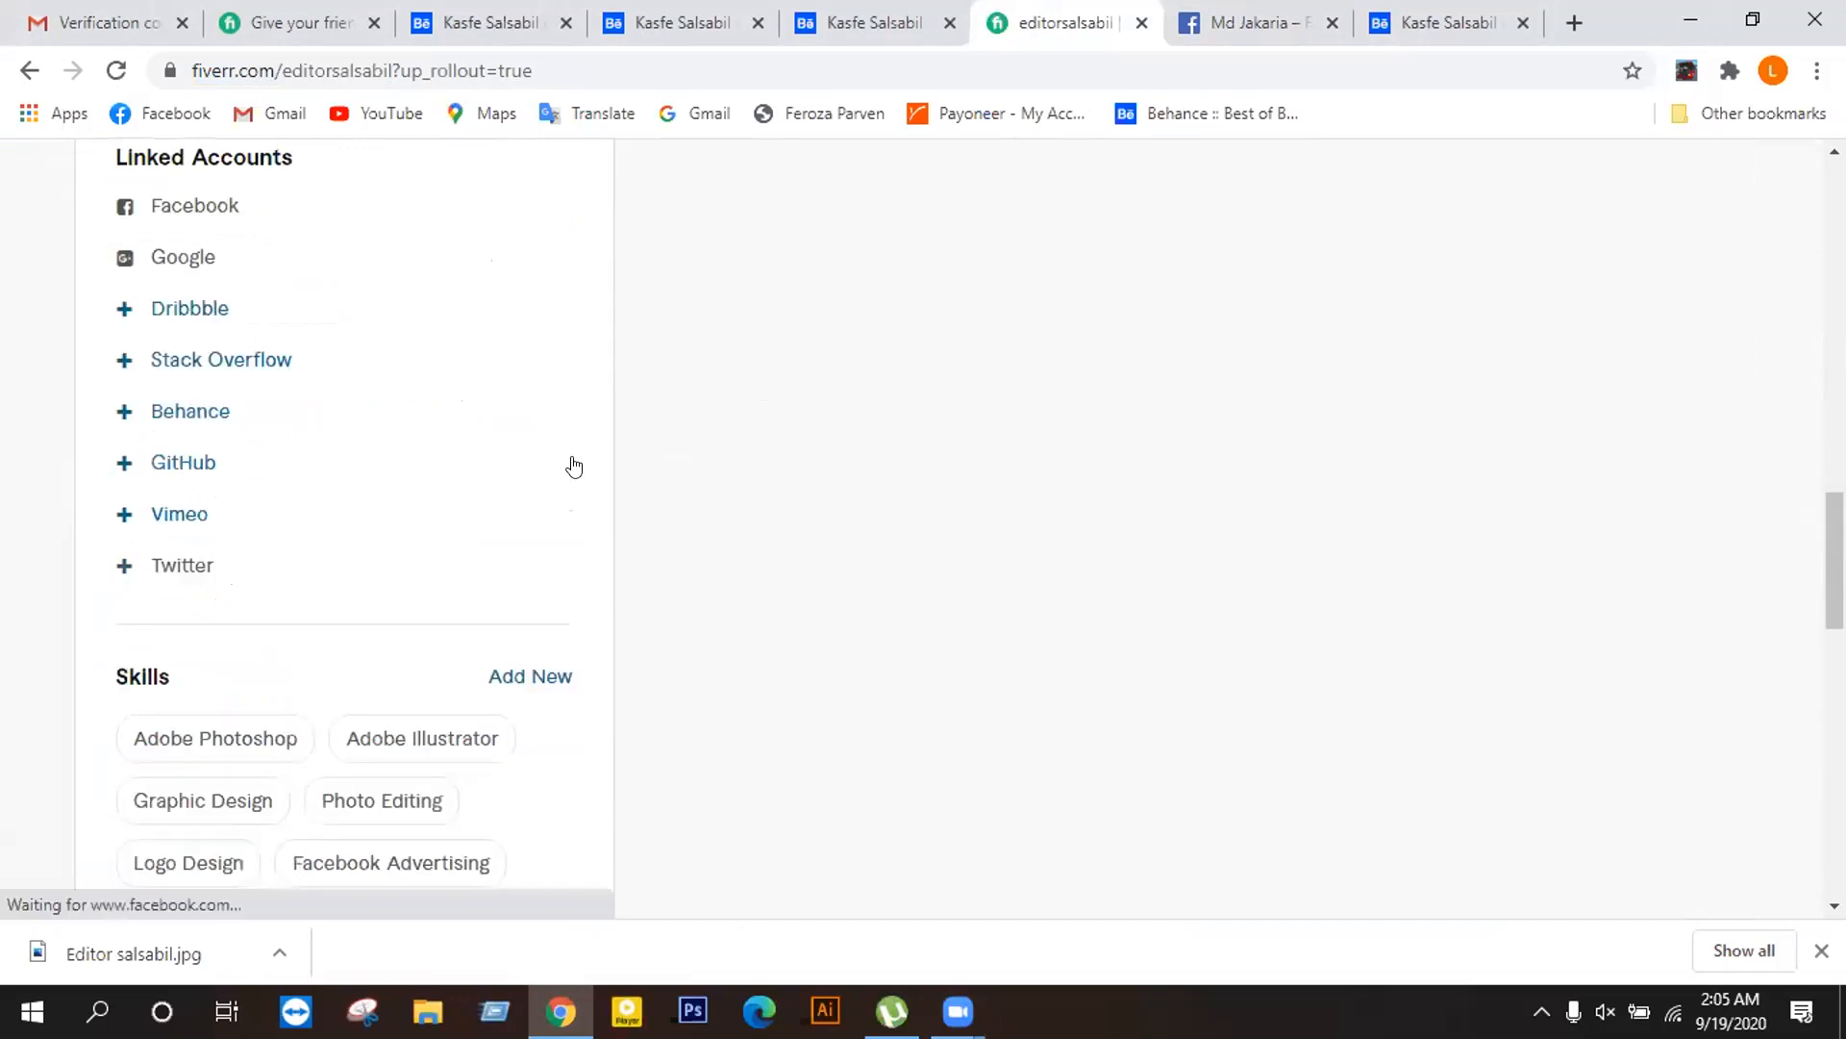
{"action": "scroll", "coordinate": [227, 592], "scroll_direction": "down", "scroll_amount": 8}
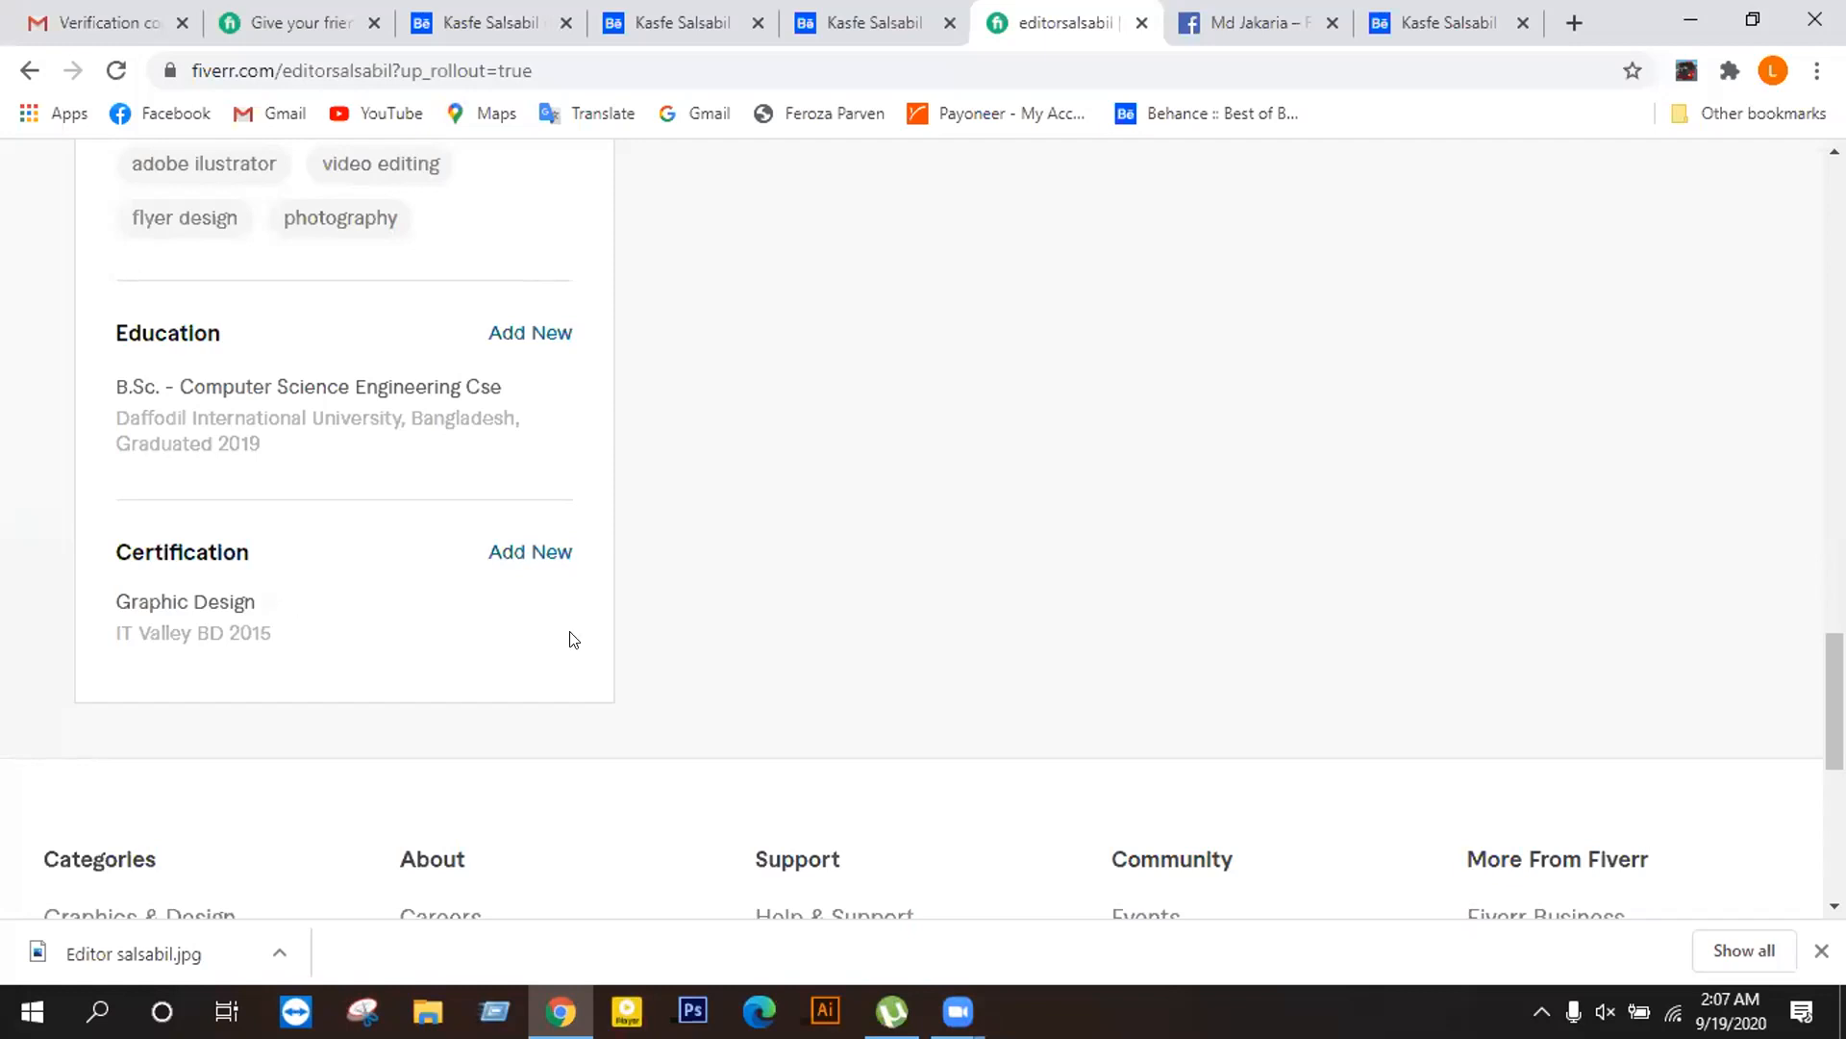
{"action": "scroll", "coordinate": [385, 591], "scroll_direction": "up", "scroll_amount": 3}
{"action": "scroll", "coordinate": [377, 595], "scroll_direction": "up", "scroll_amount": 7}
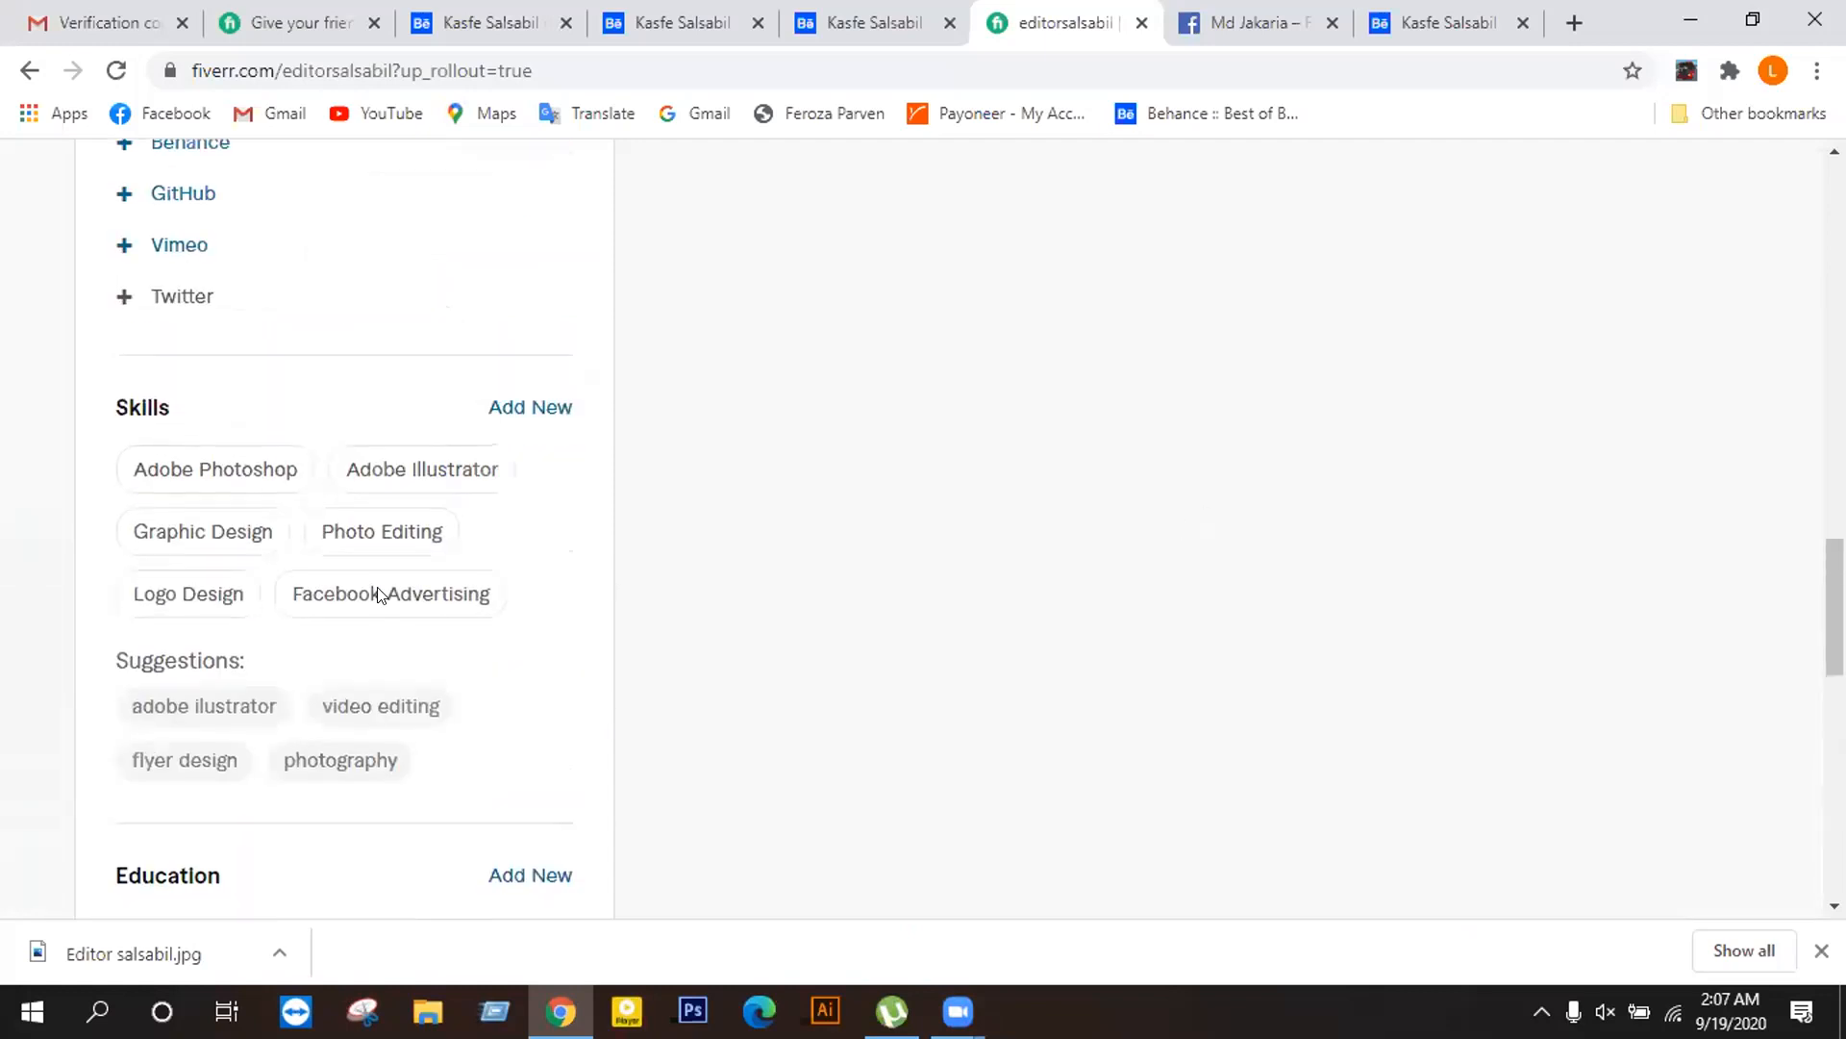